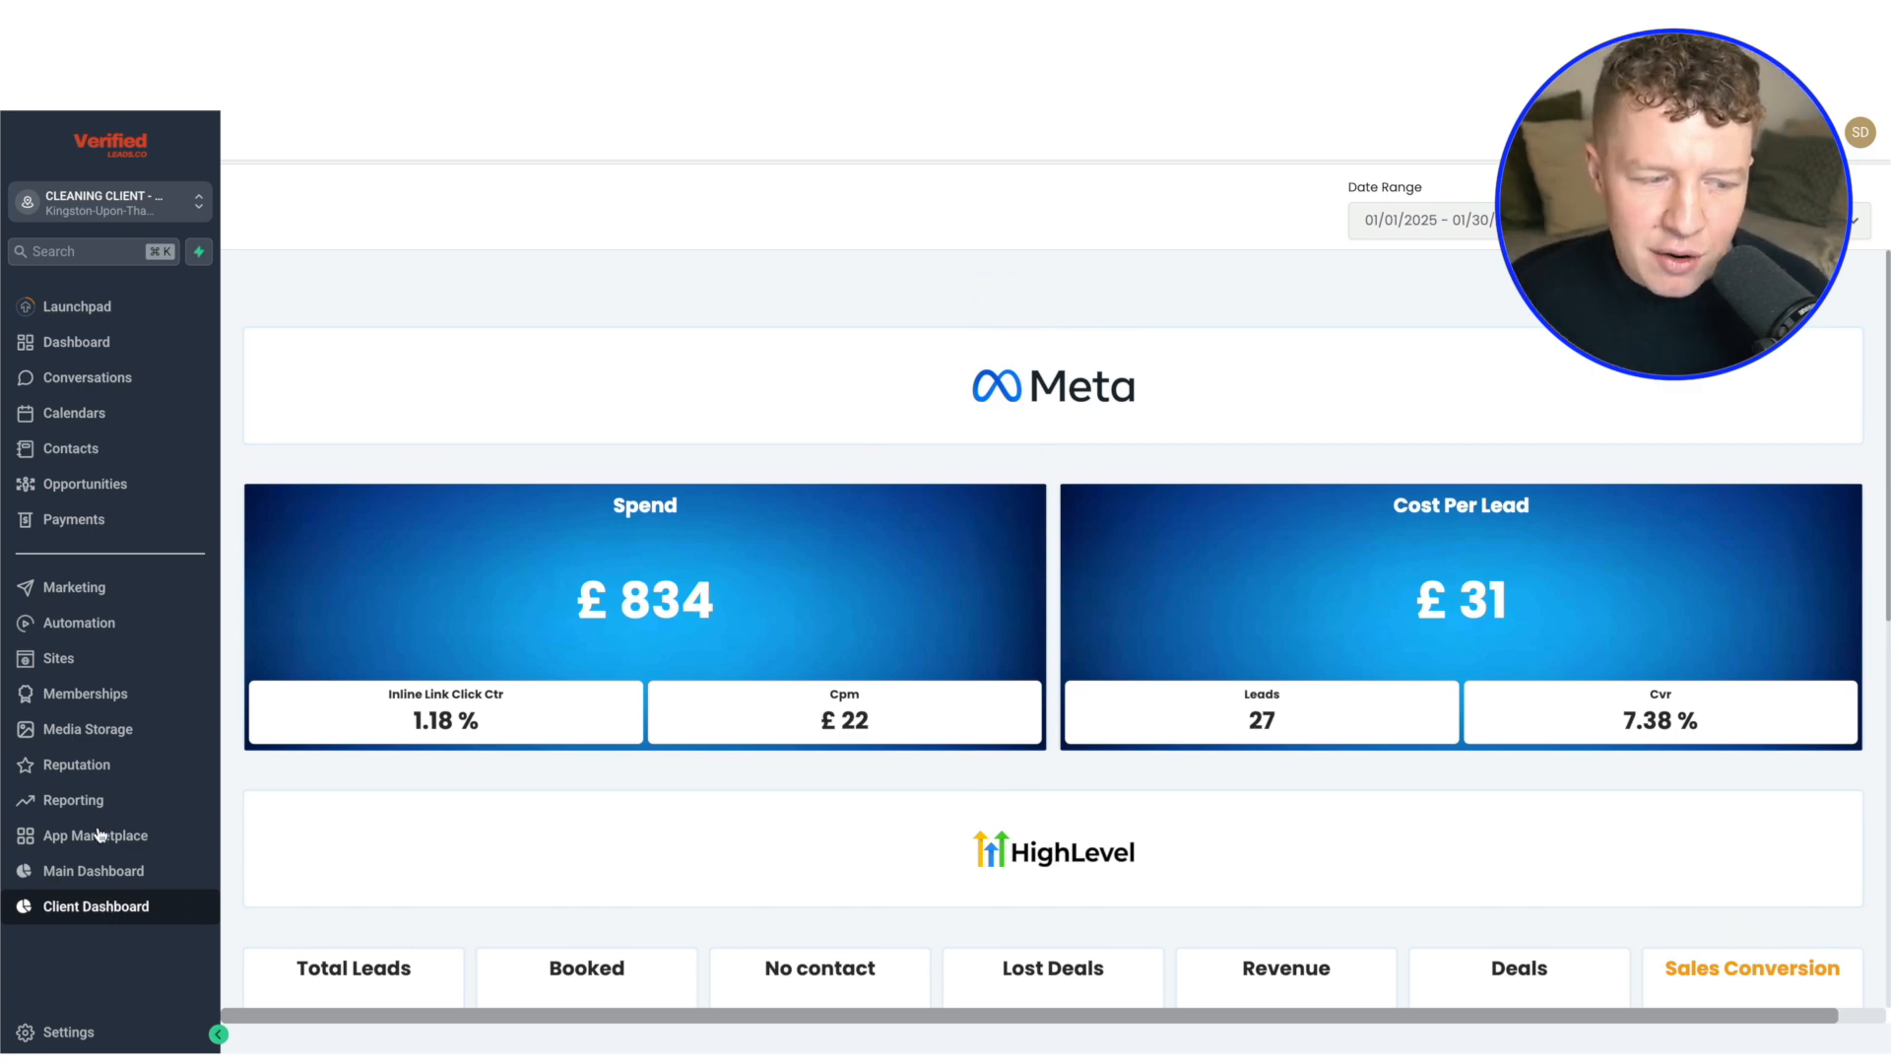
Review the client dashboard's Meta ad metrics, HighLevel pipeline figures, average order value, return on ad spend and opportunities table
scroll(616, 731, down, 1)
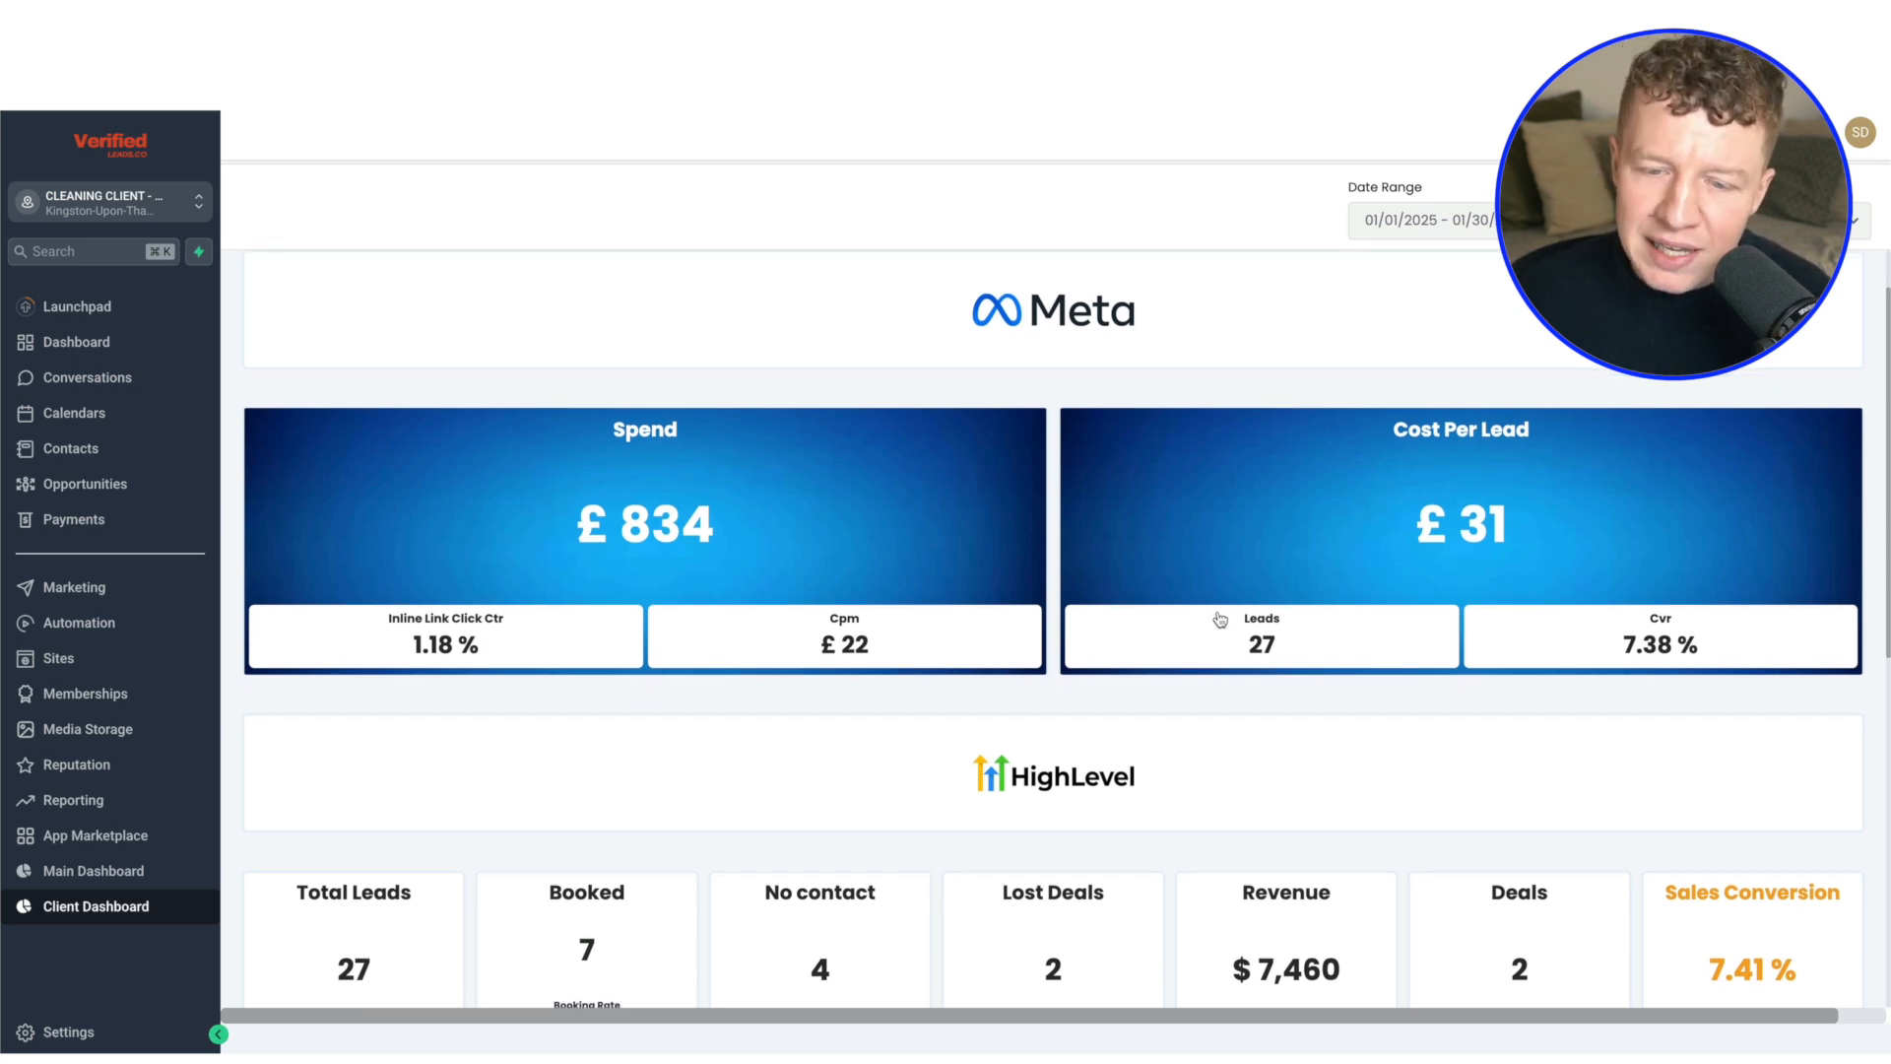
scroll(1477, 621, down, 4)
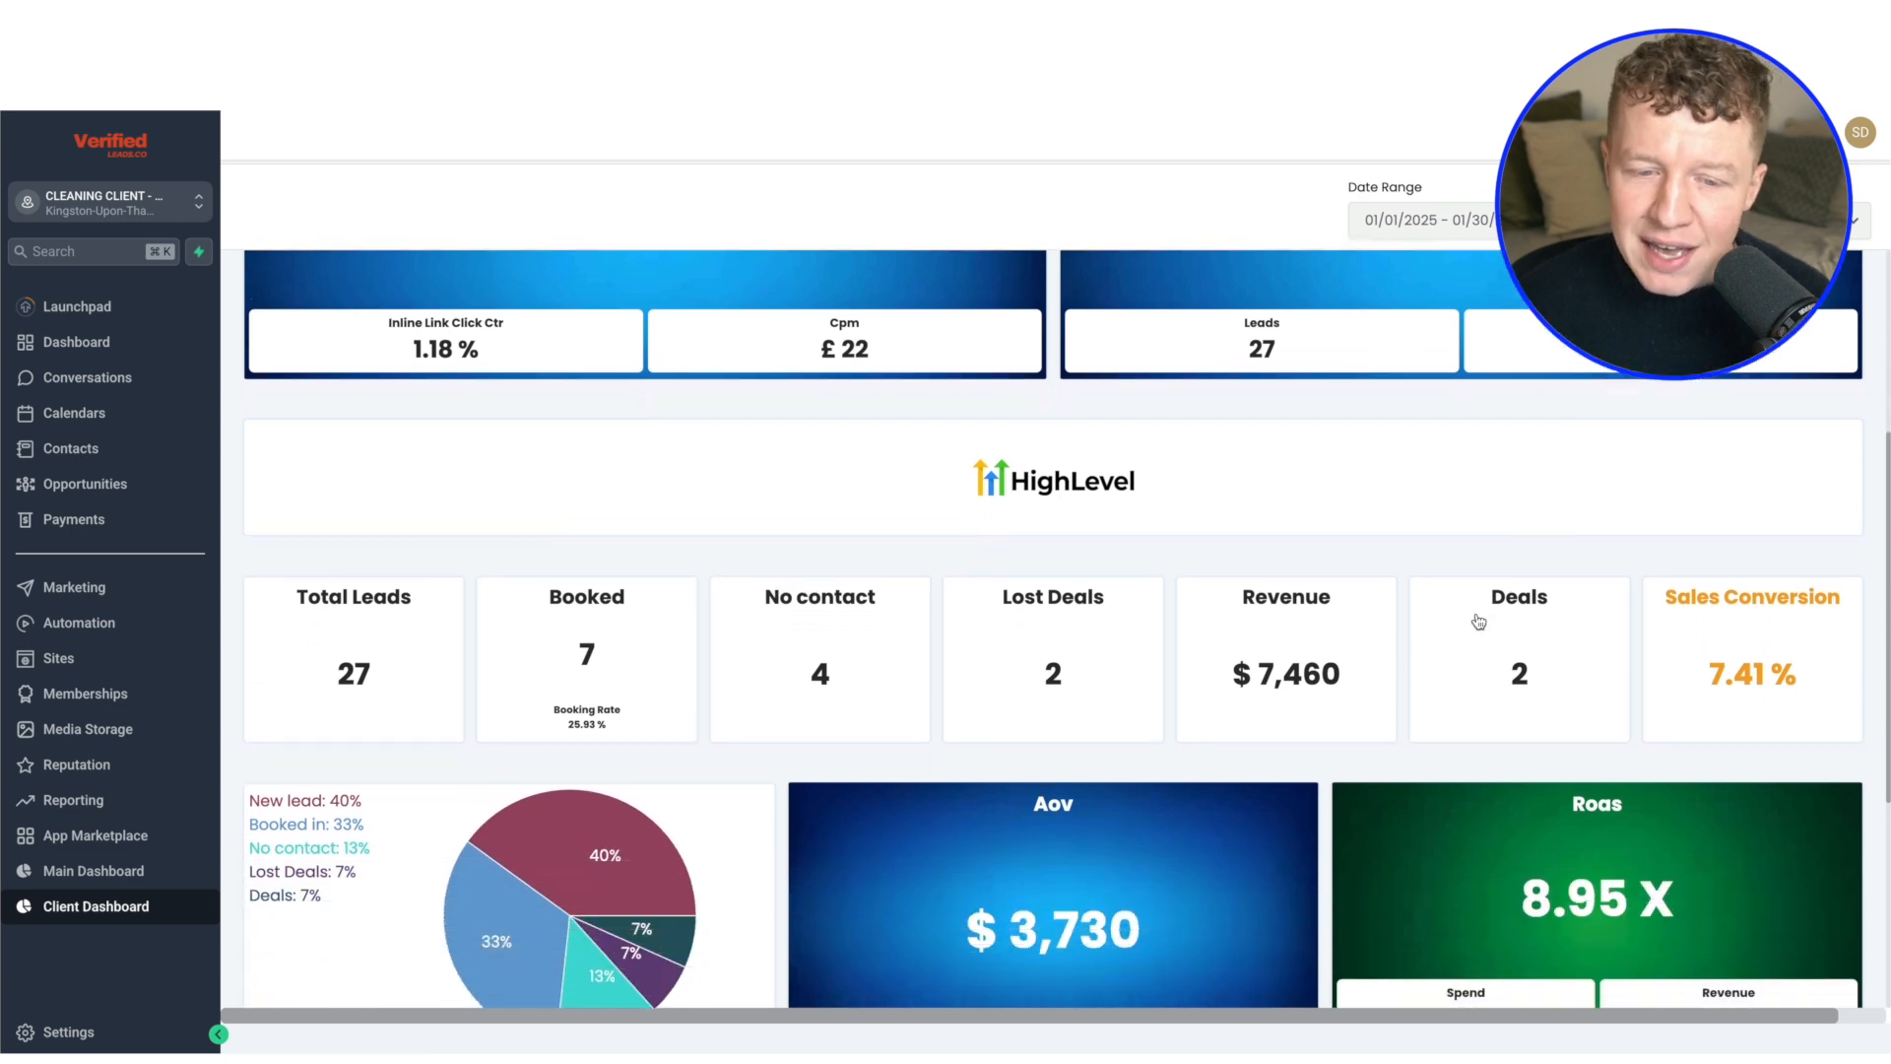
scroll(1434, 510, down, 1)
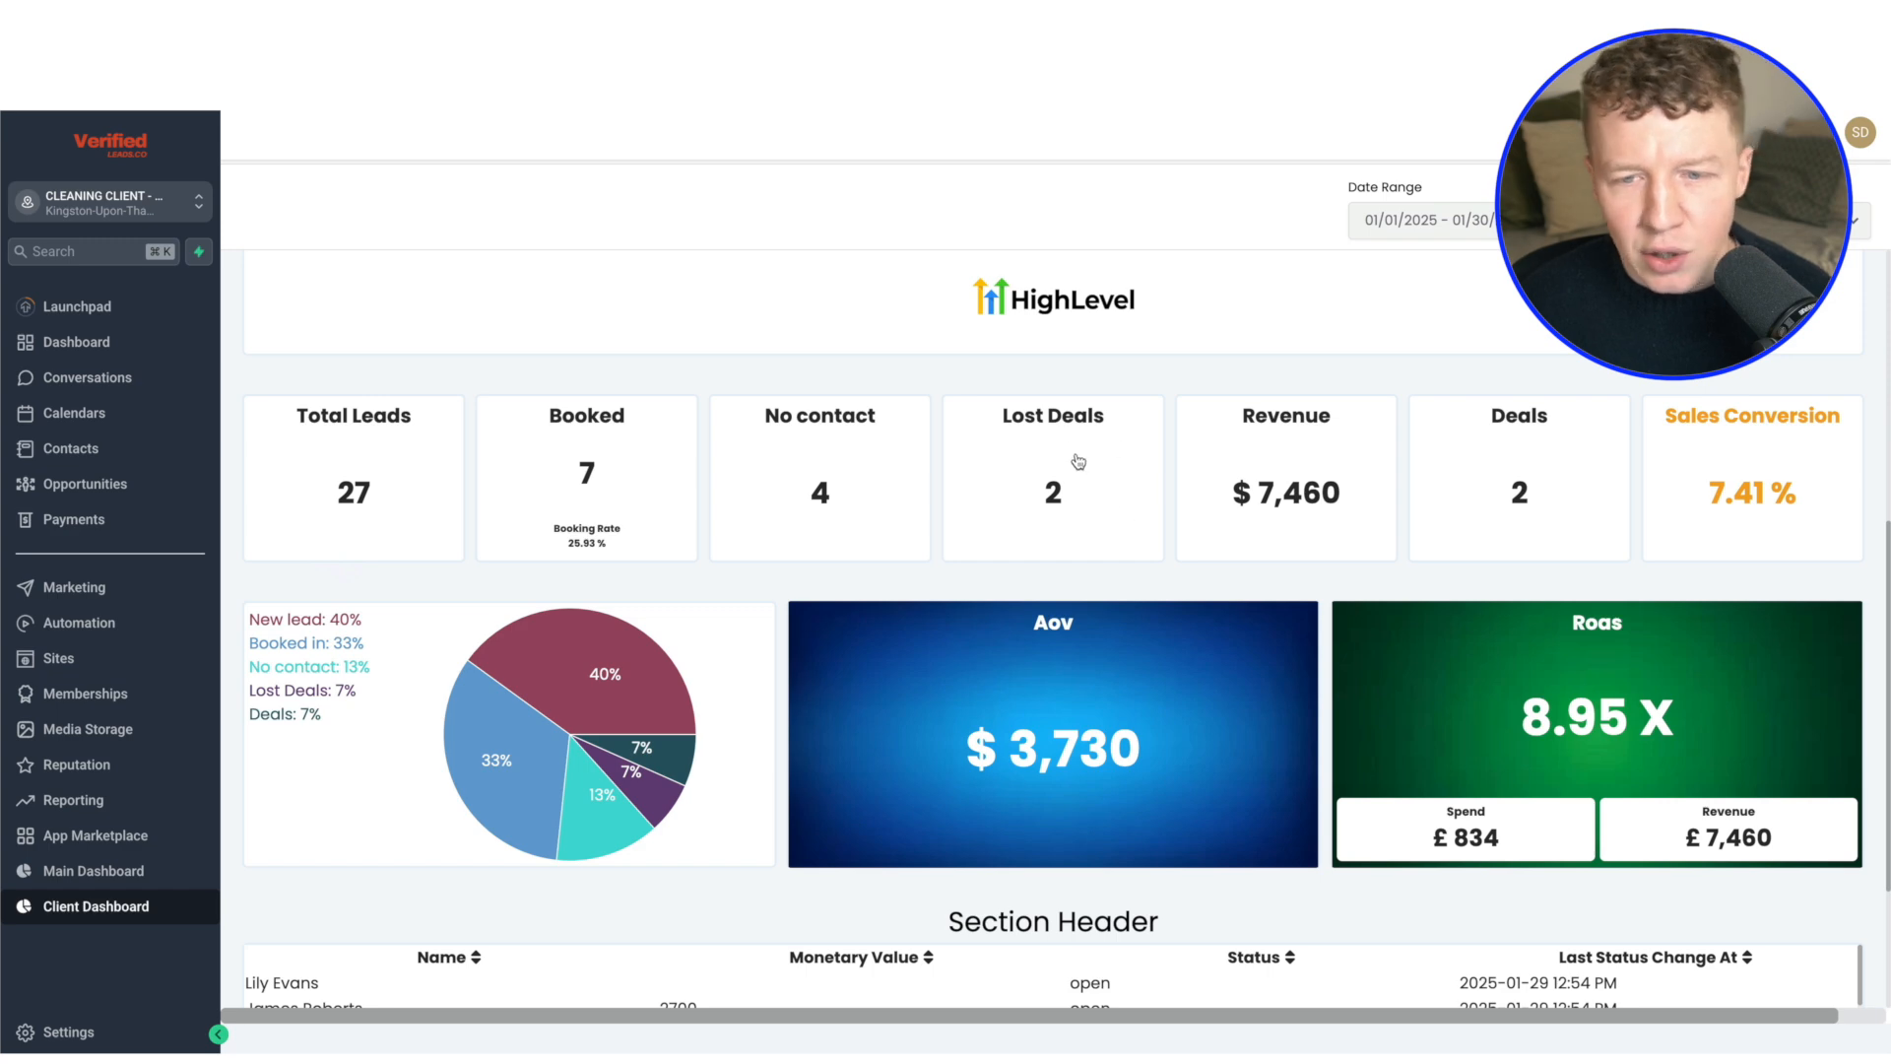
scroll(1454, 482, down, 1)
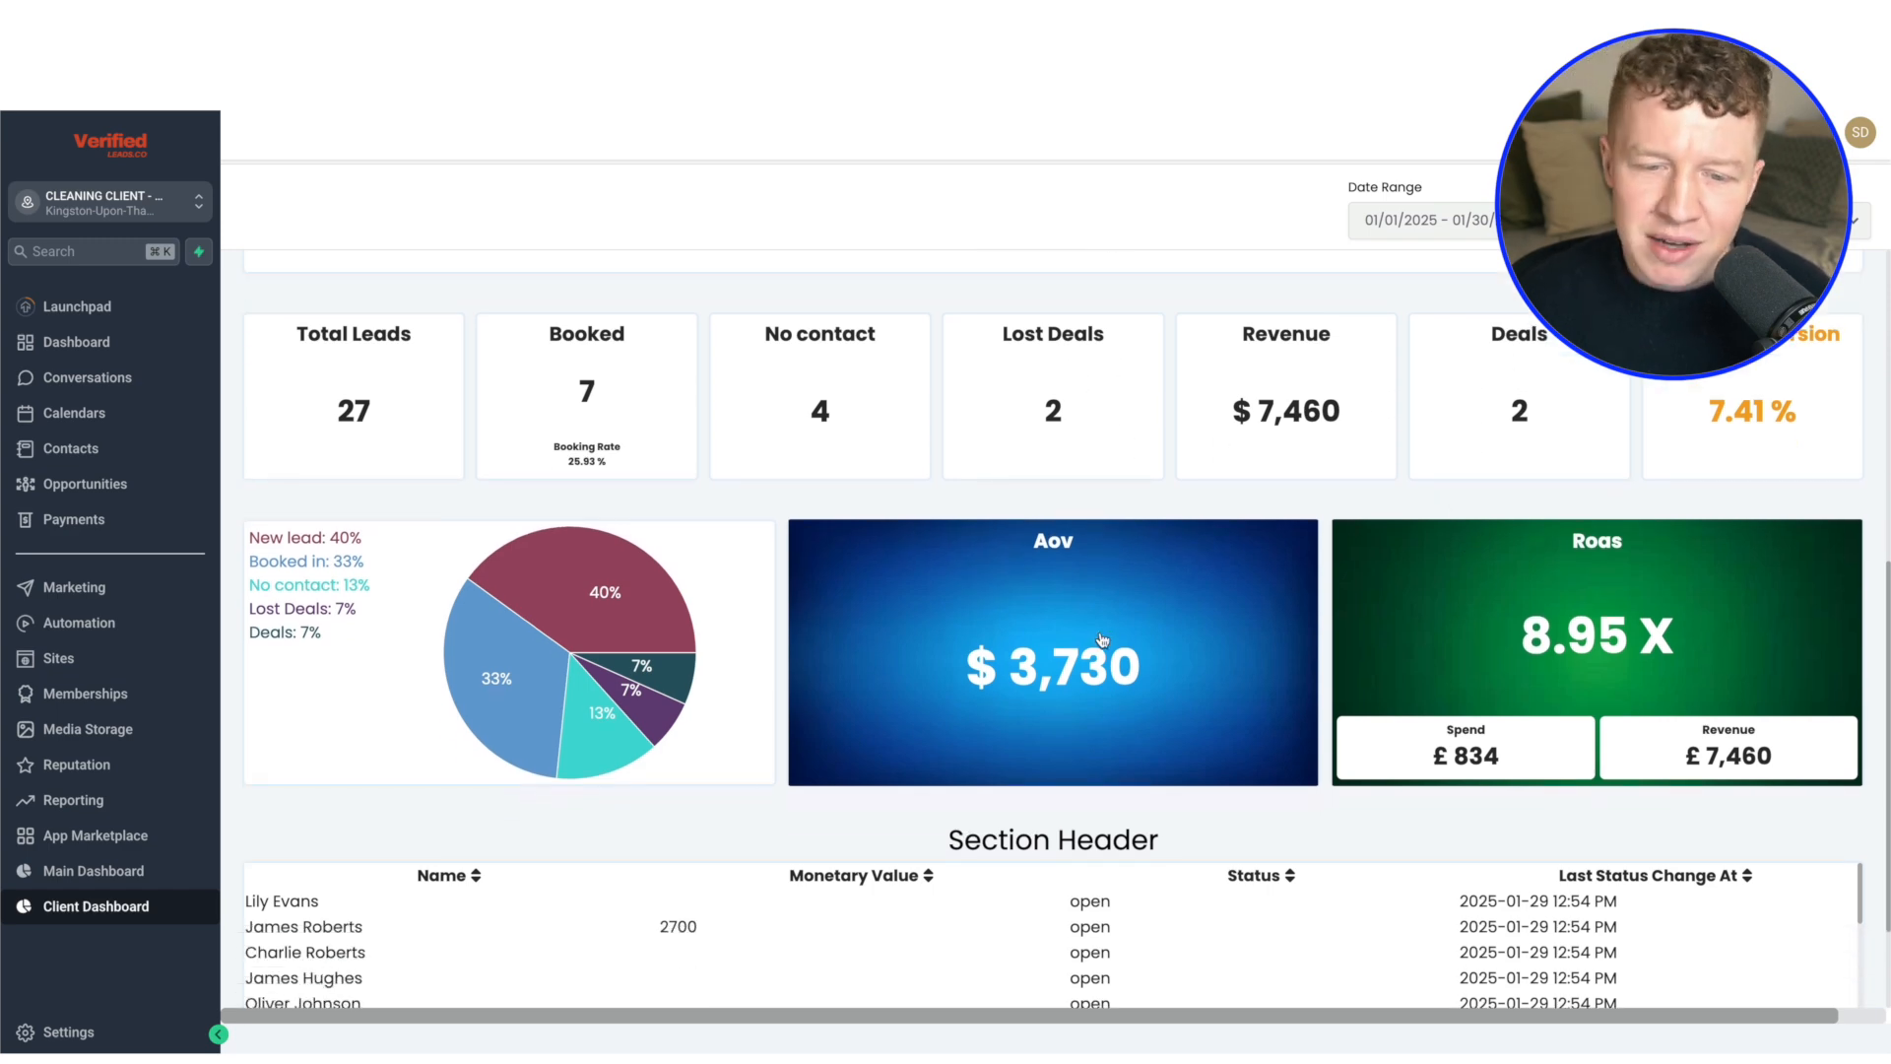
scroll(1102, 641, down, 1)
mouse_move(1101, 637)
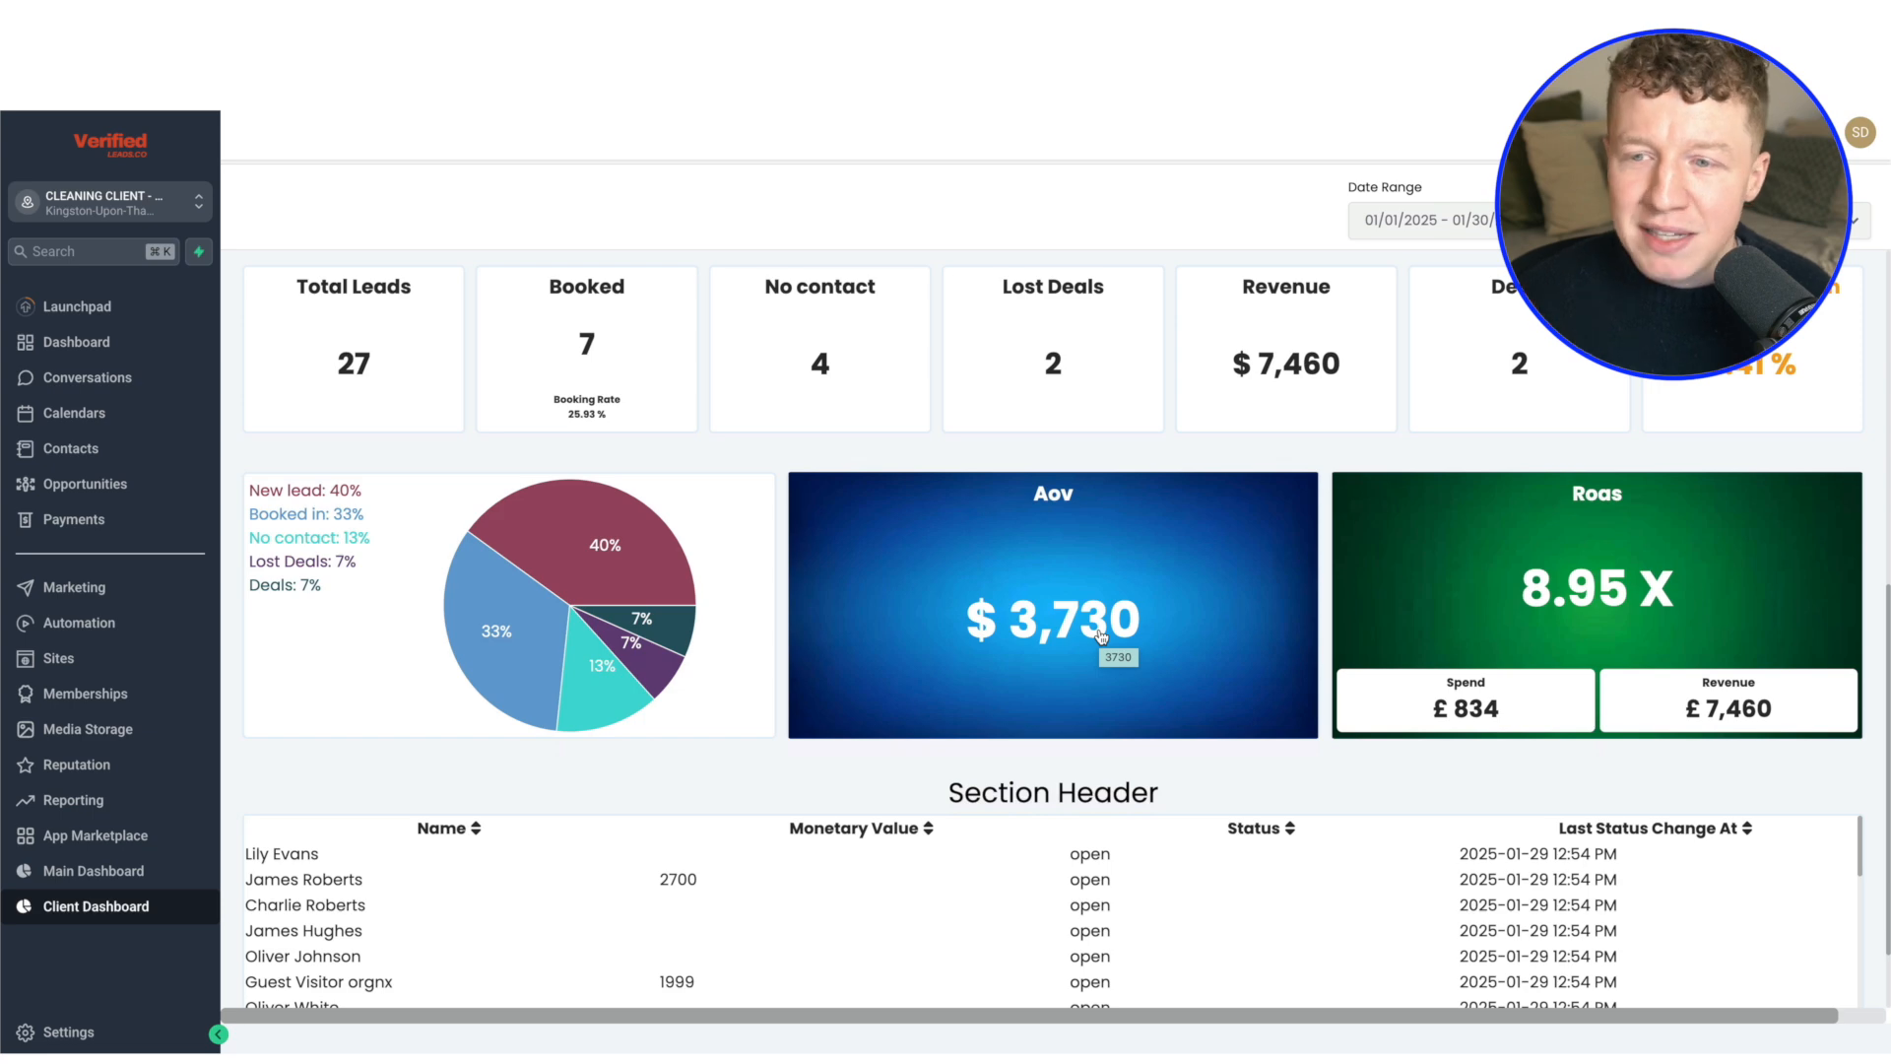
Set the client dashboard's date range to This Month
click(1423, 219)
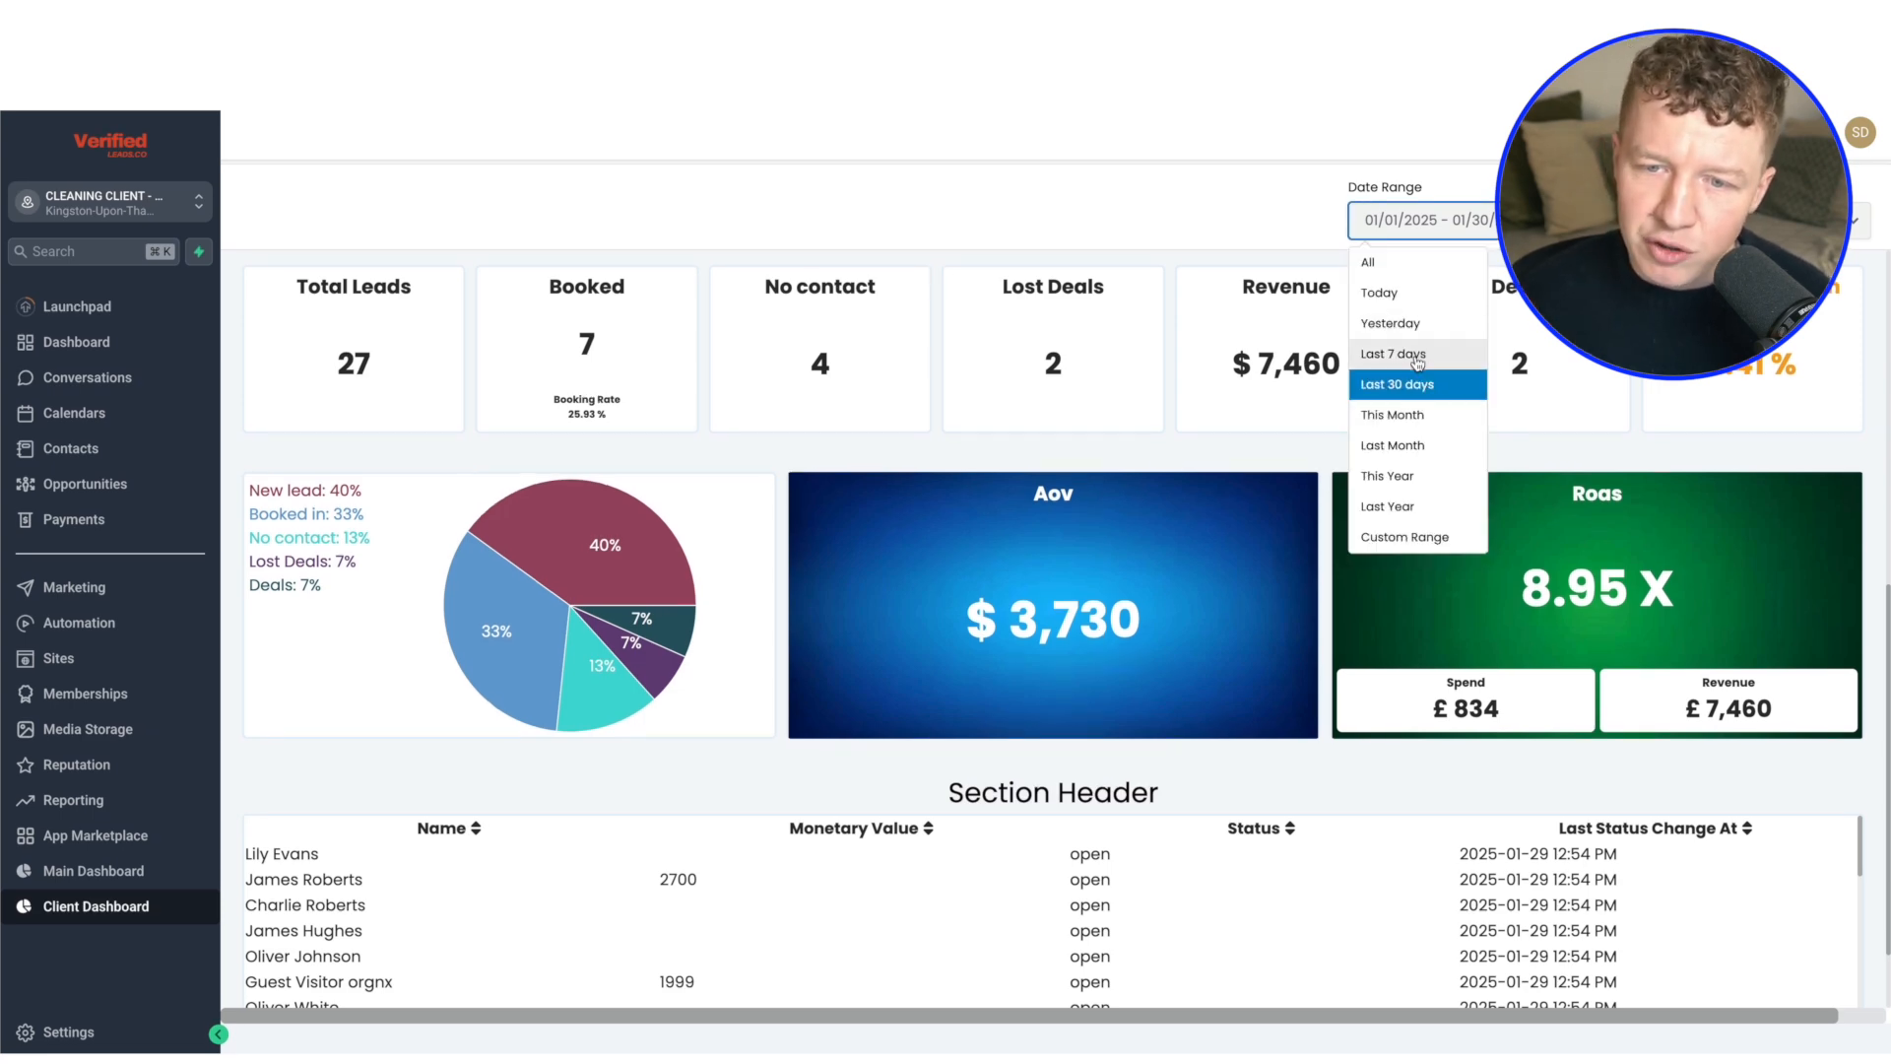
click(1414, 416)
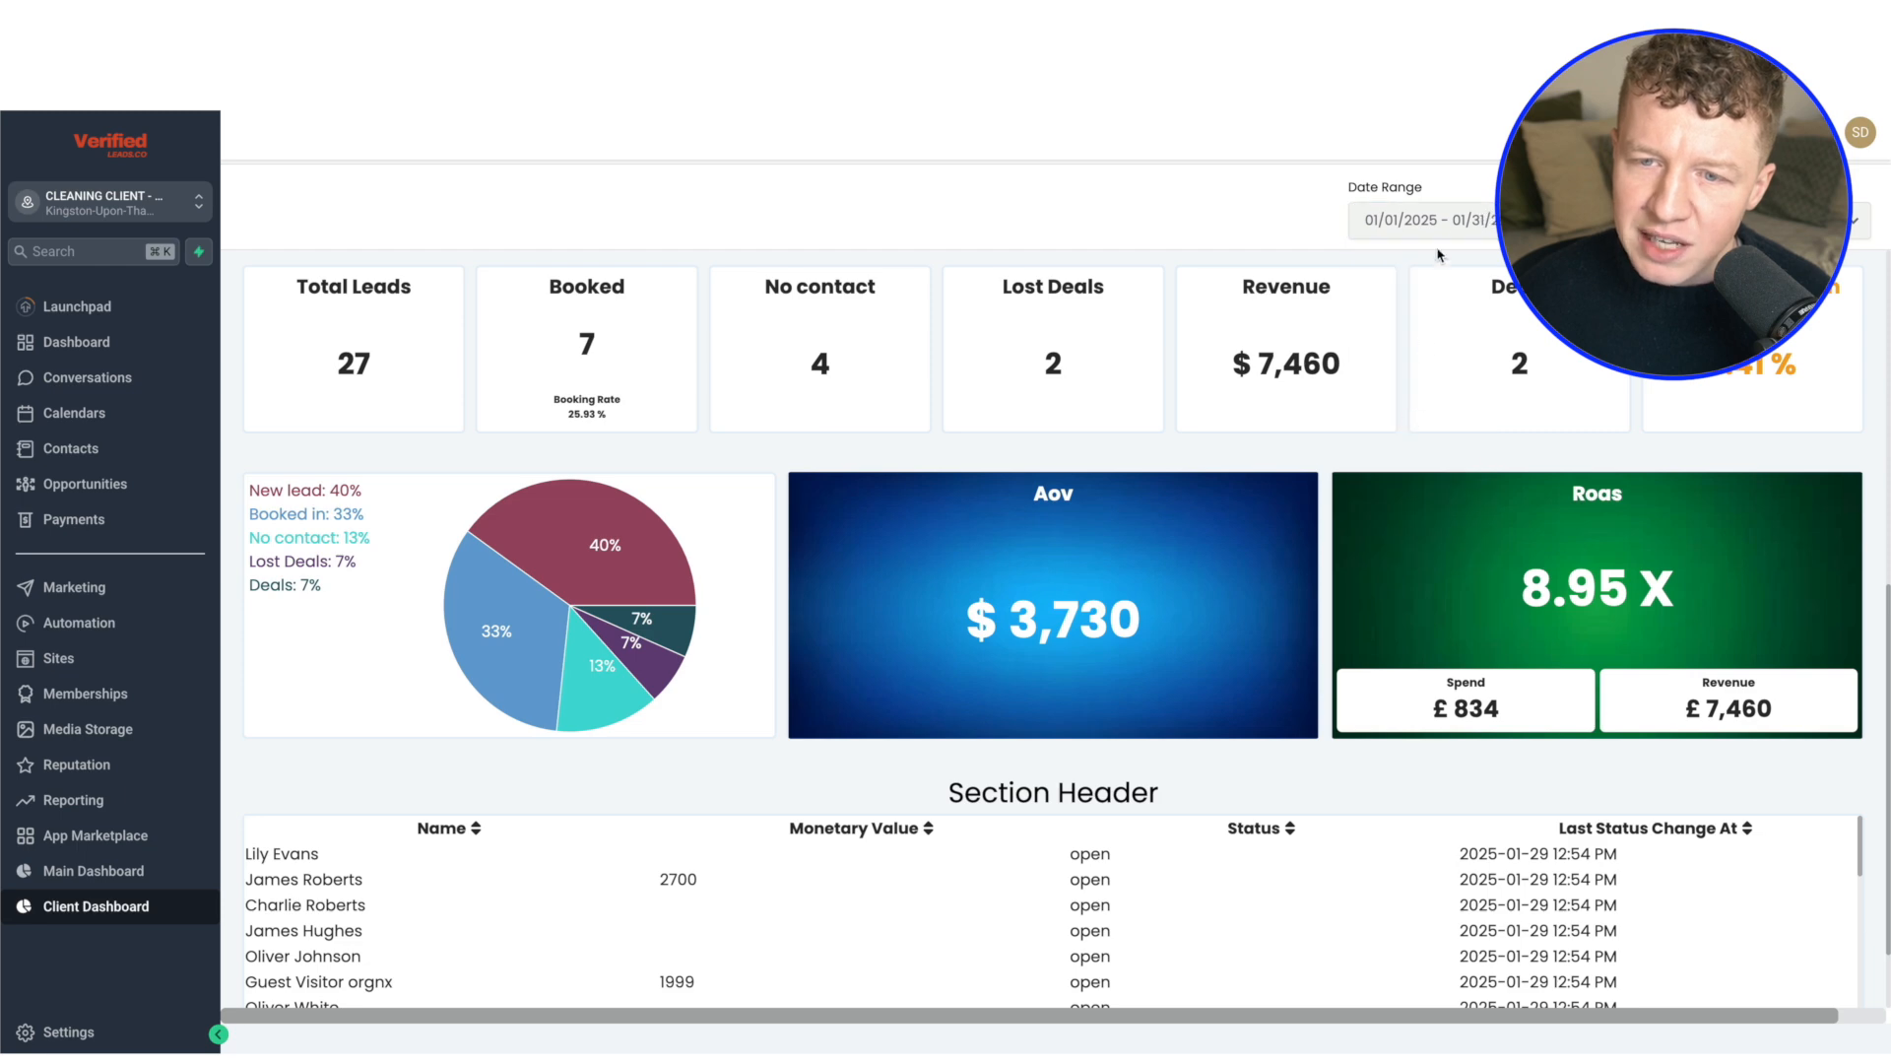
click(1444, 221)
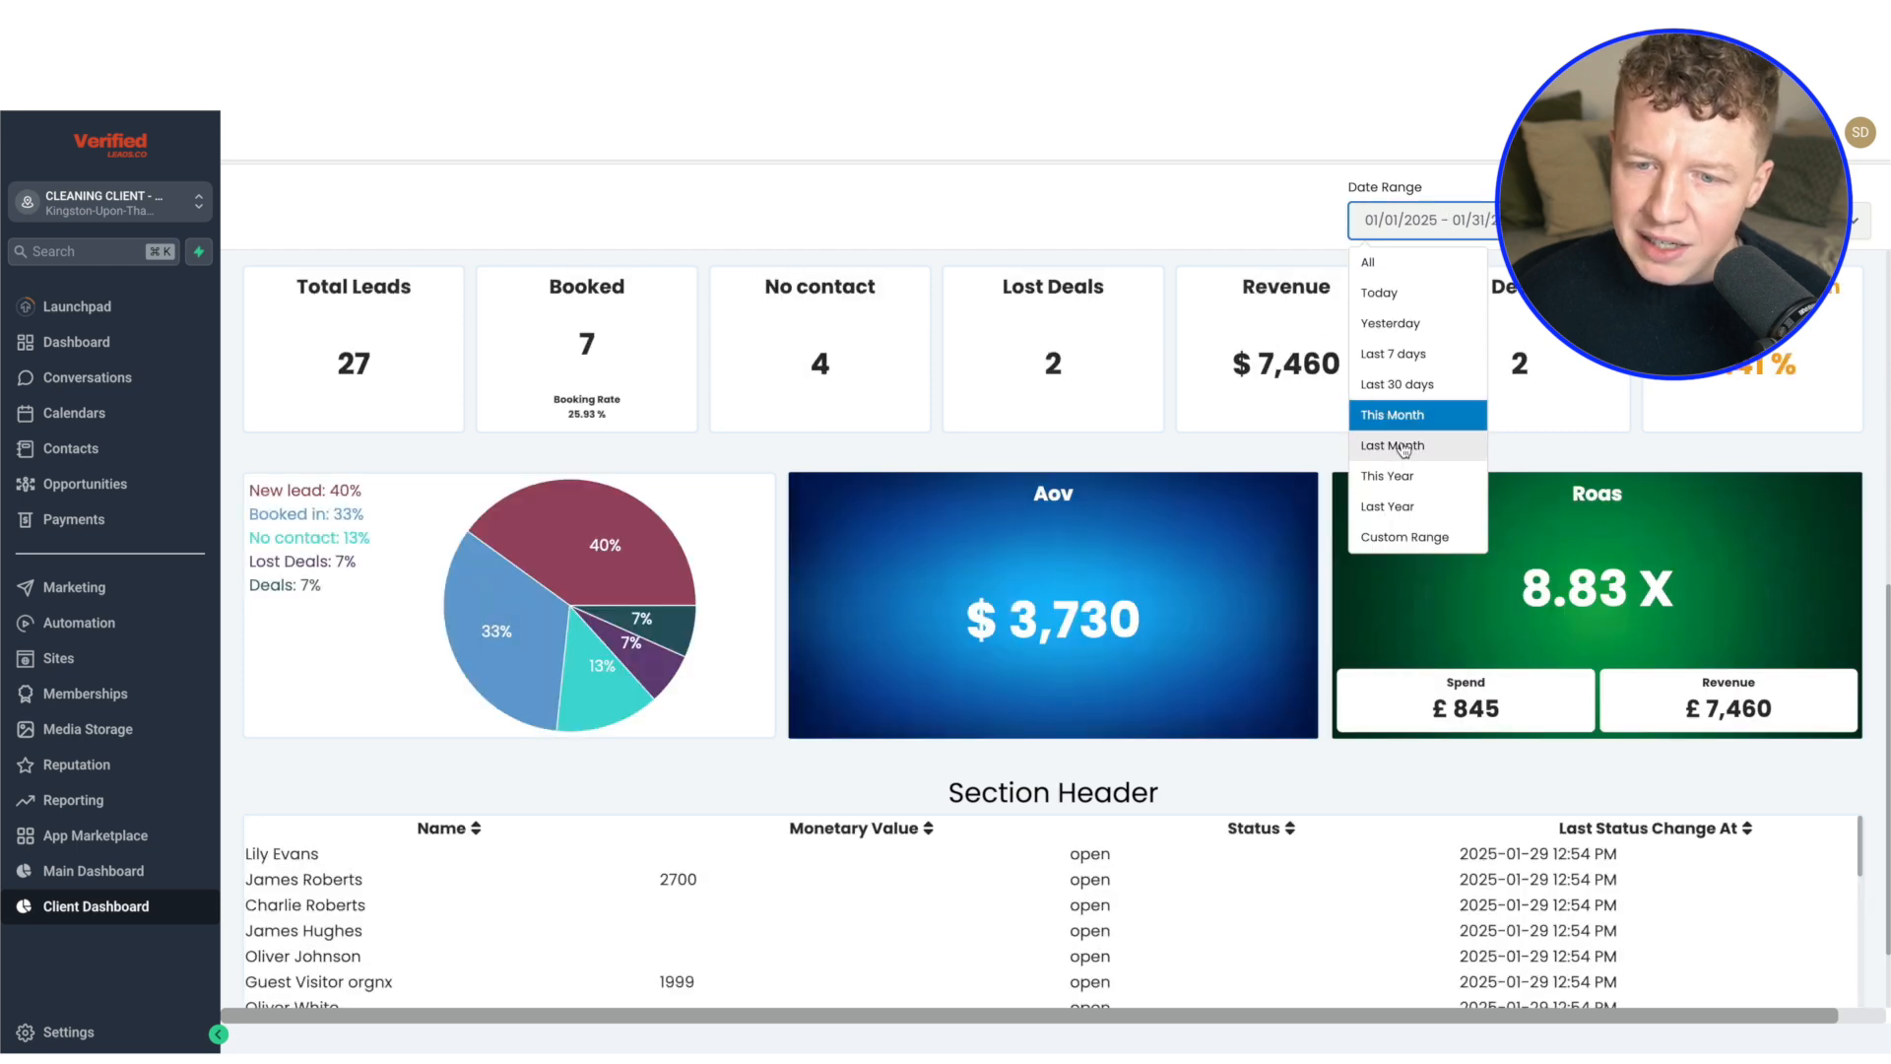
click(1399, 482)
click(1469, 210)
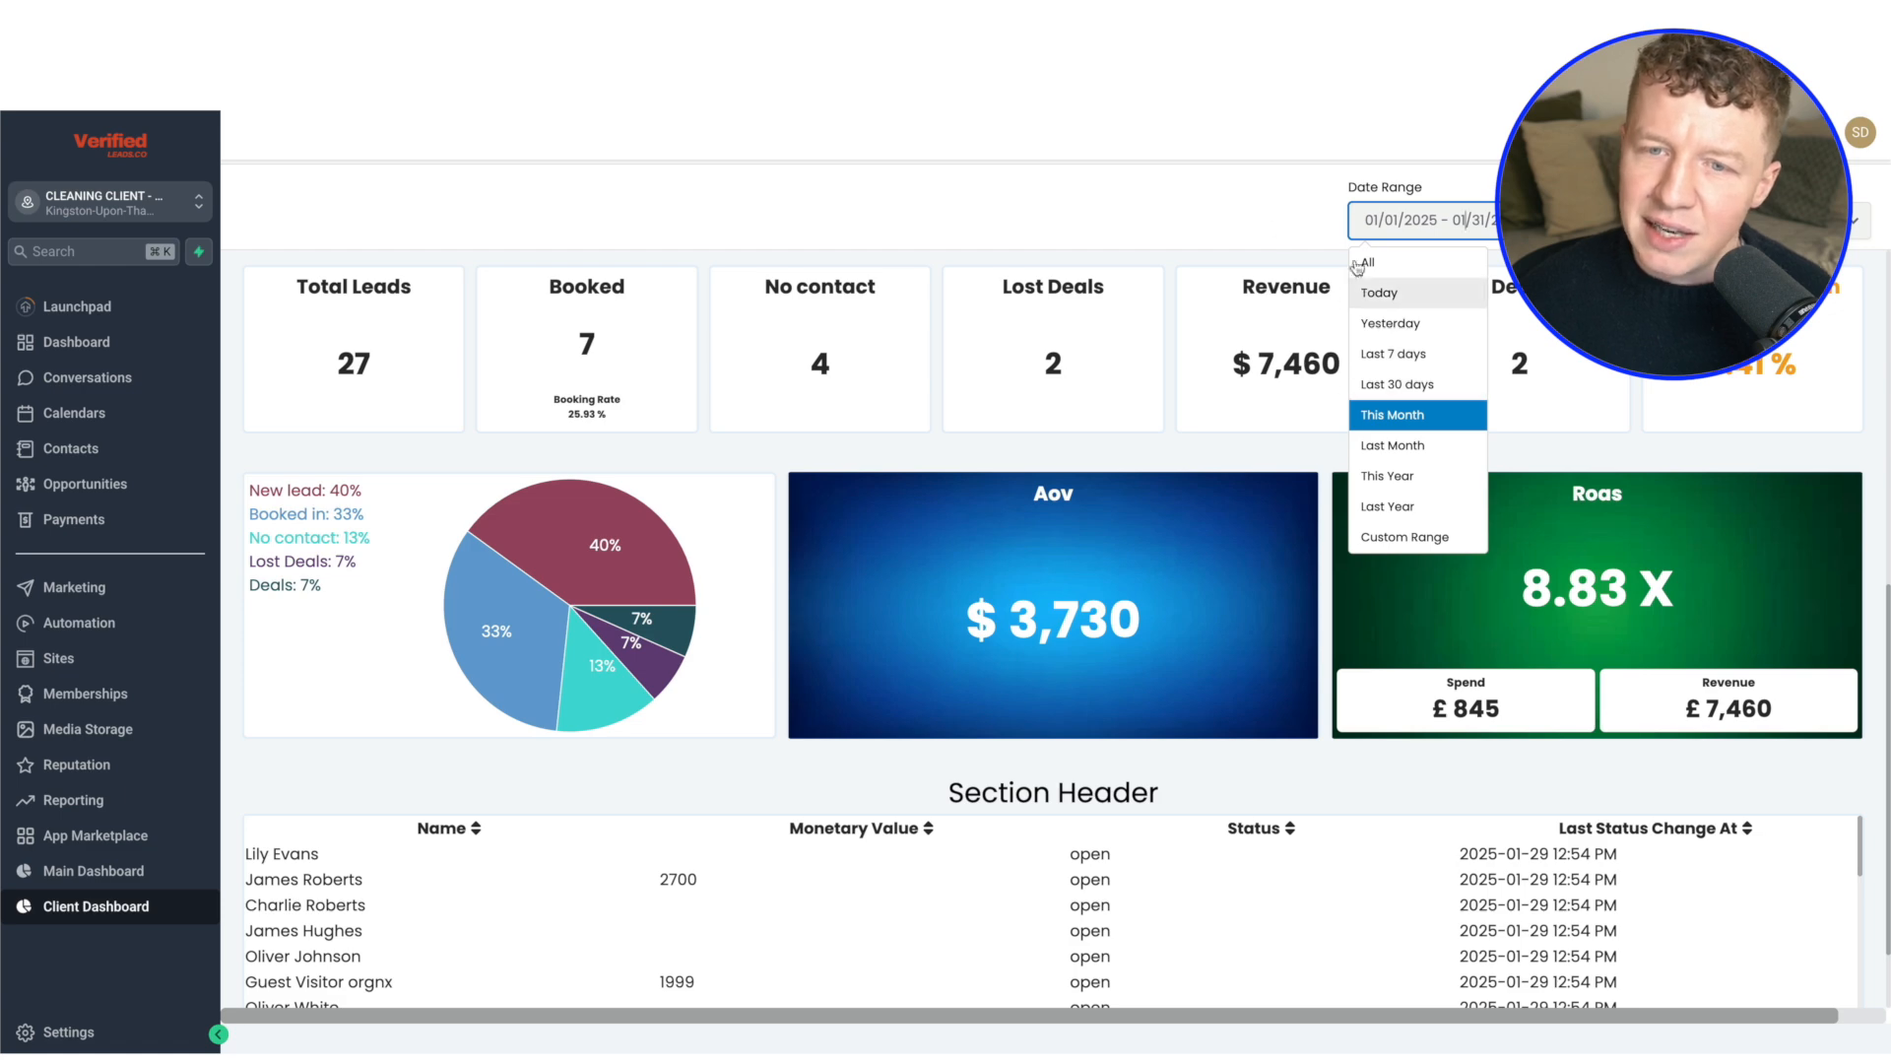
click(1268, 219)
scroll(1306, 338, up, 1)
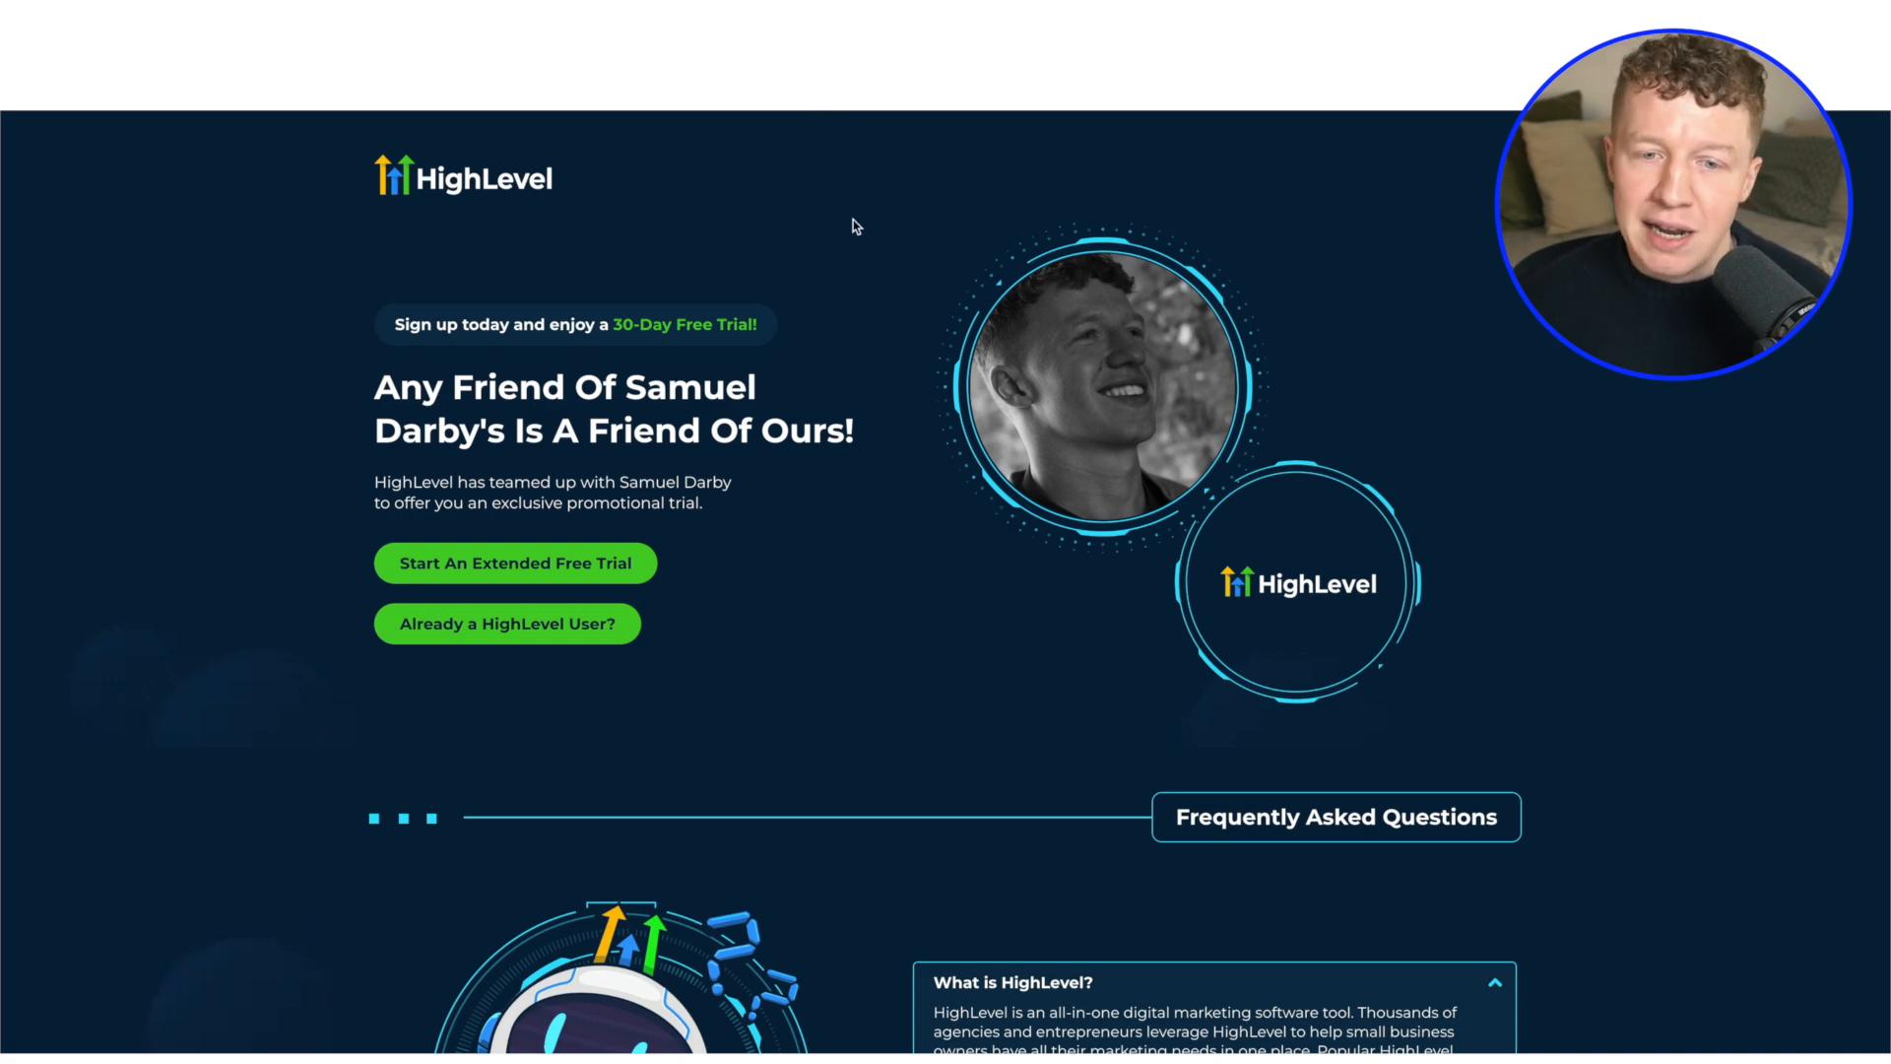
Switch to Consolidata and view the integrations that can be added as new data sources
scroll(853, 220, up, 1)
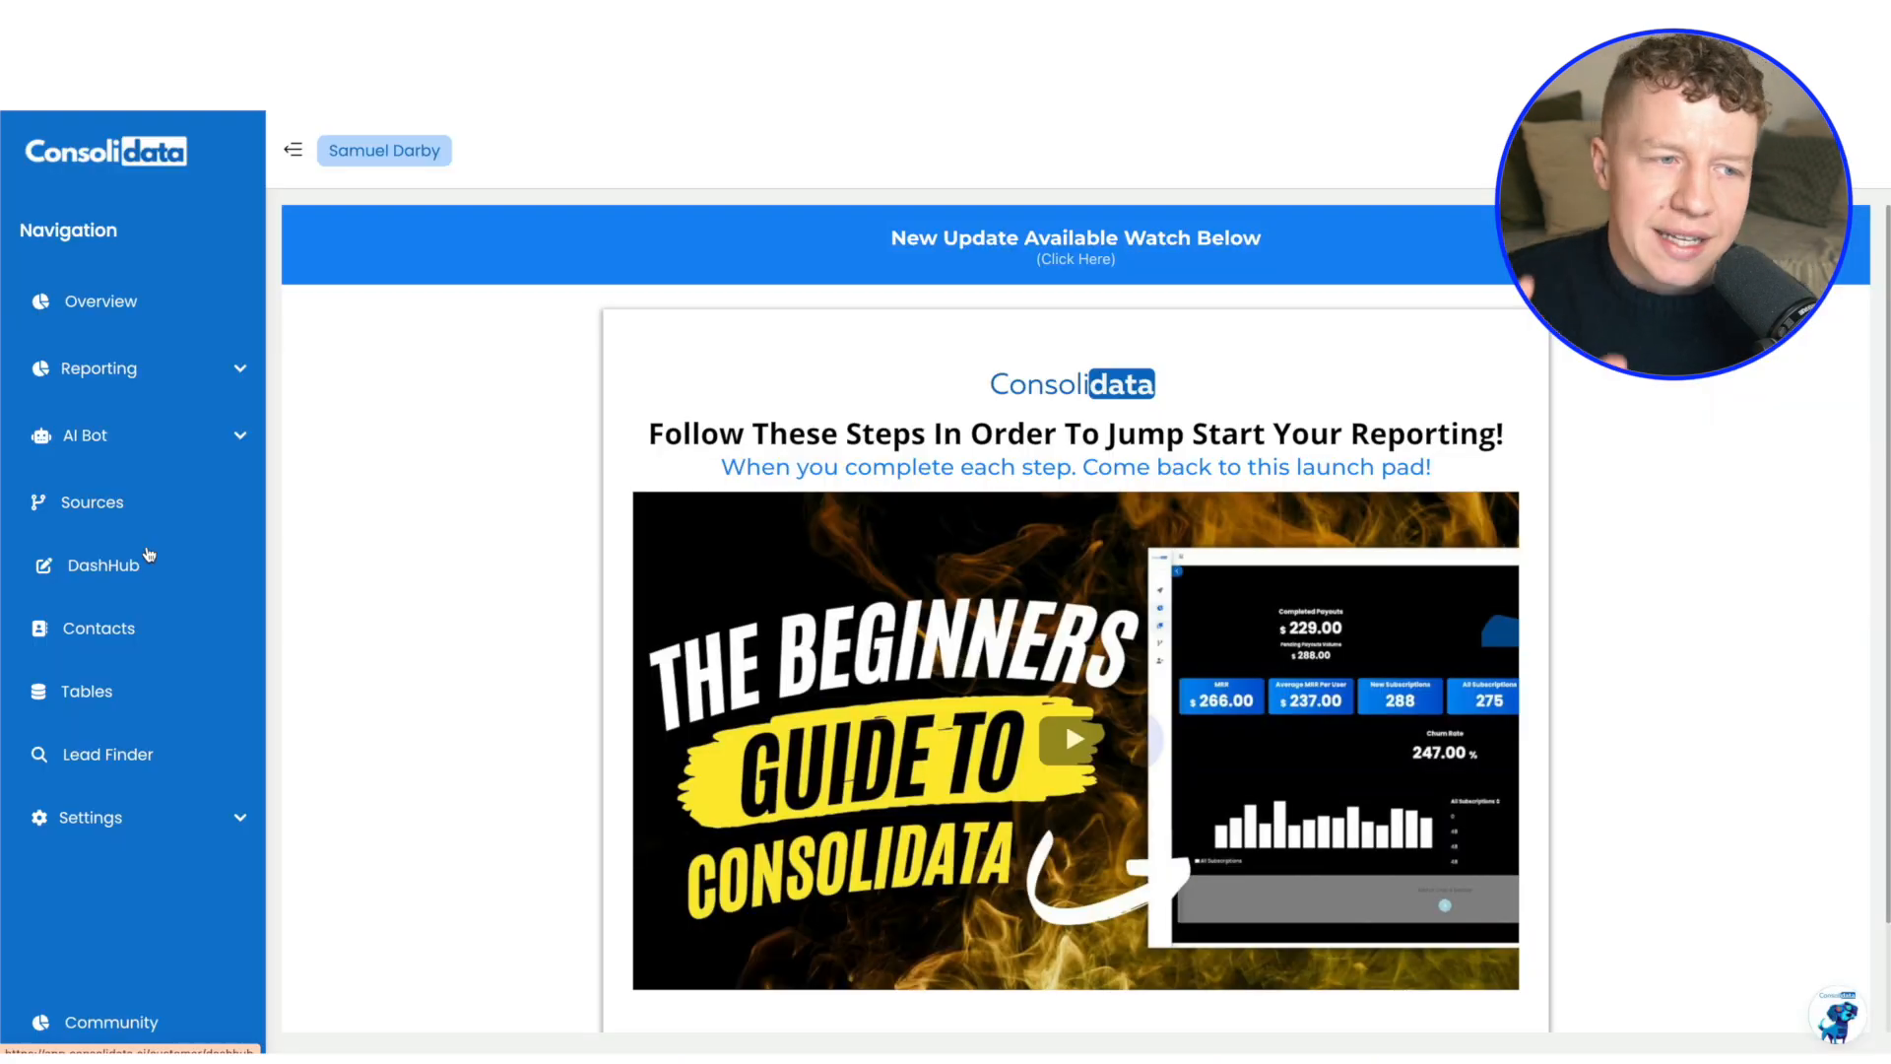
scroll(161, 562, down, 1)
scroll(118, 591, up, 1)
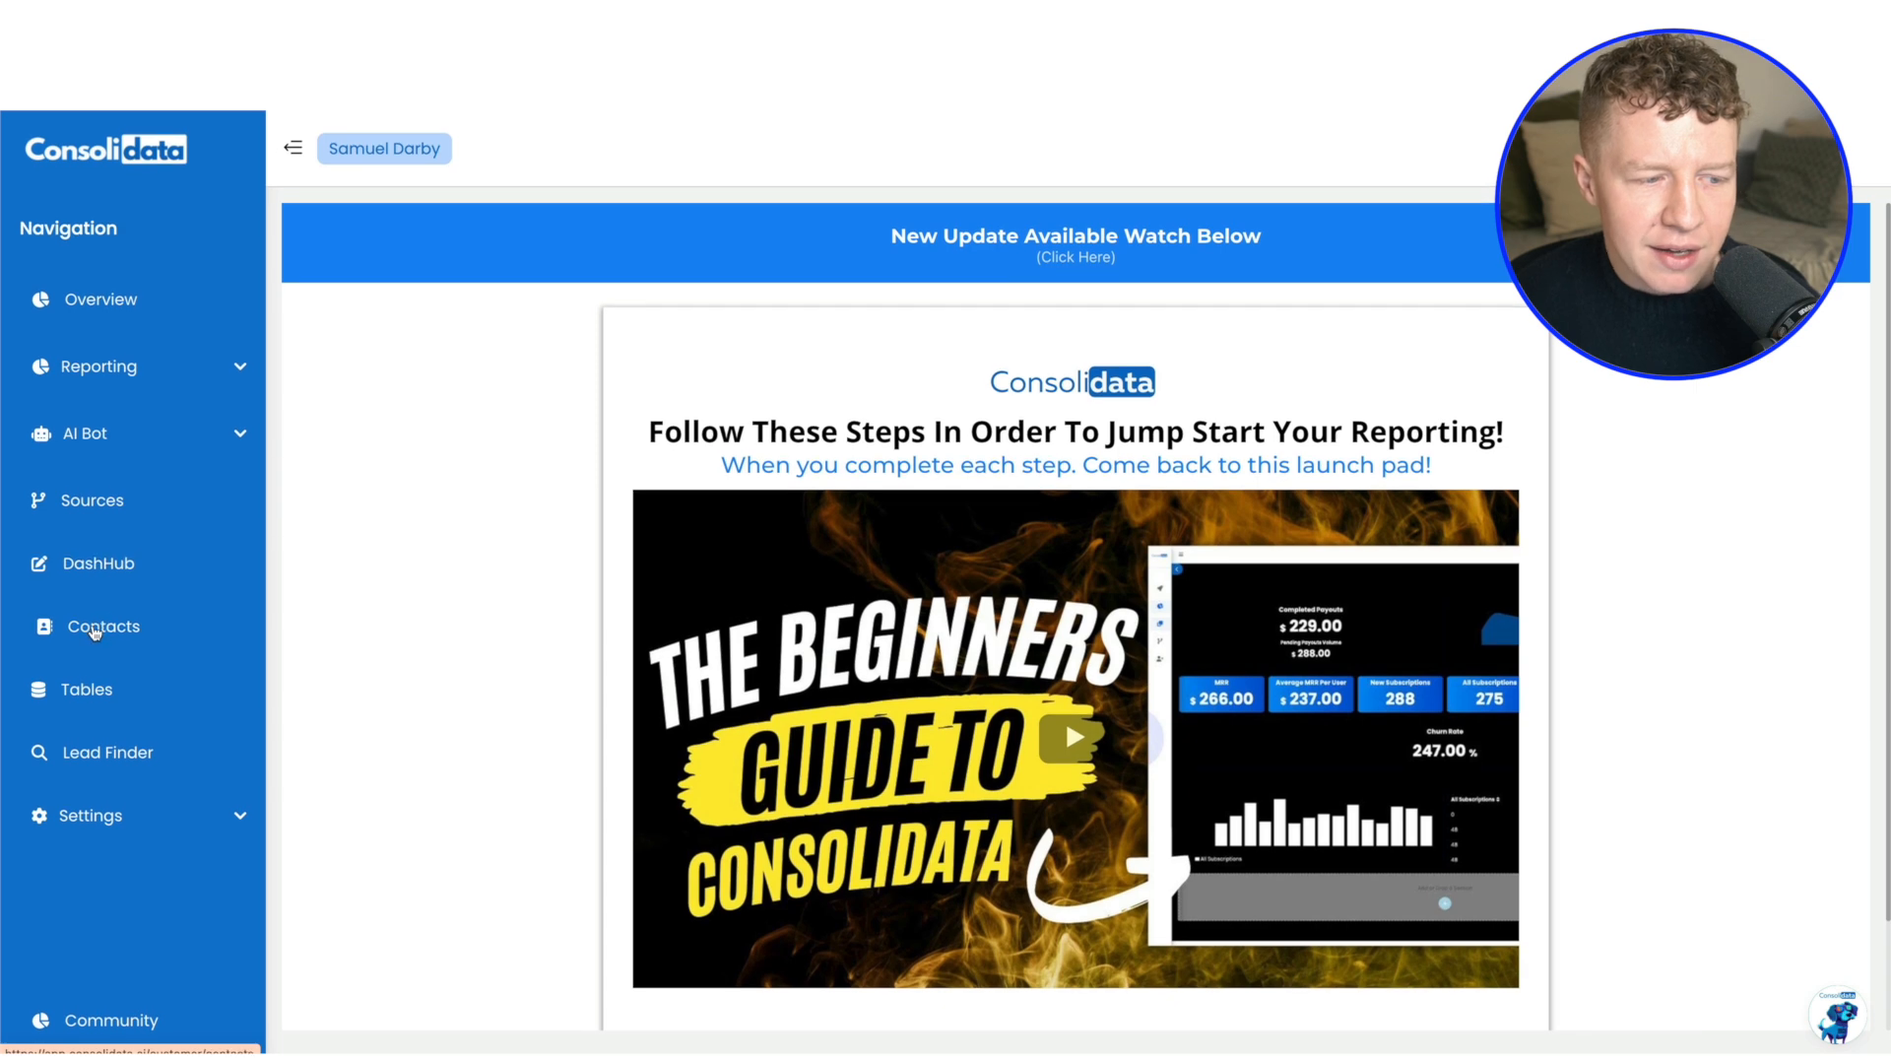
click(97, 508)
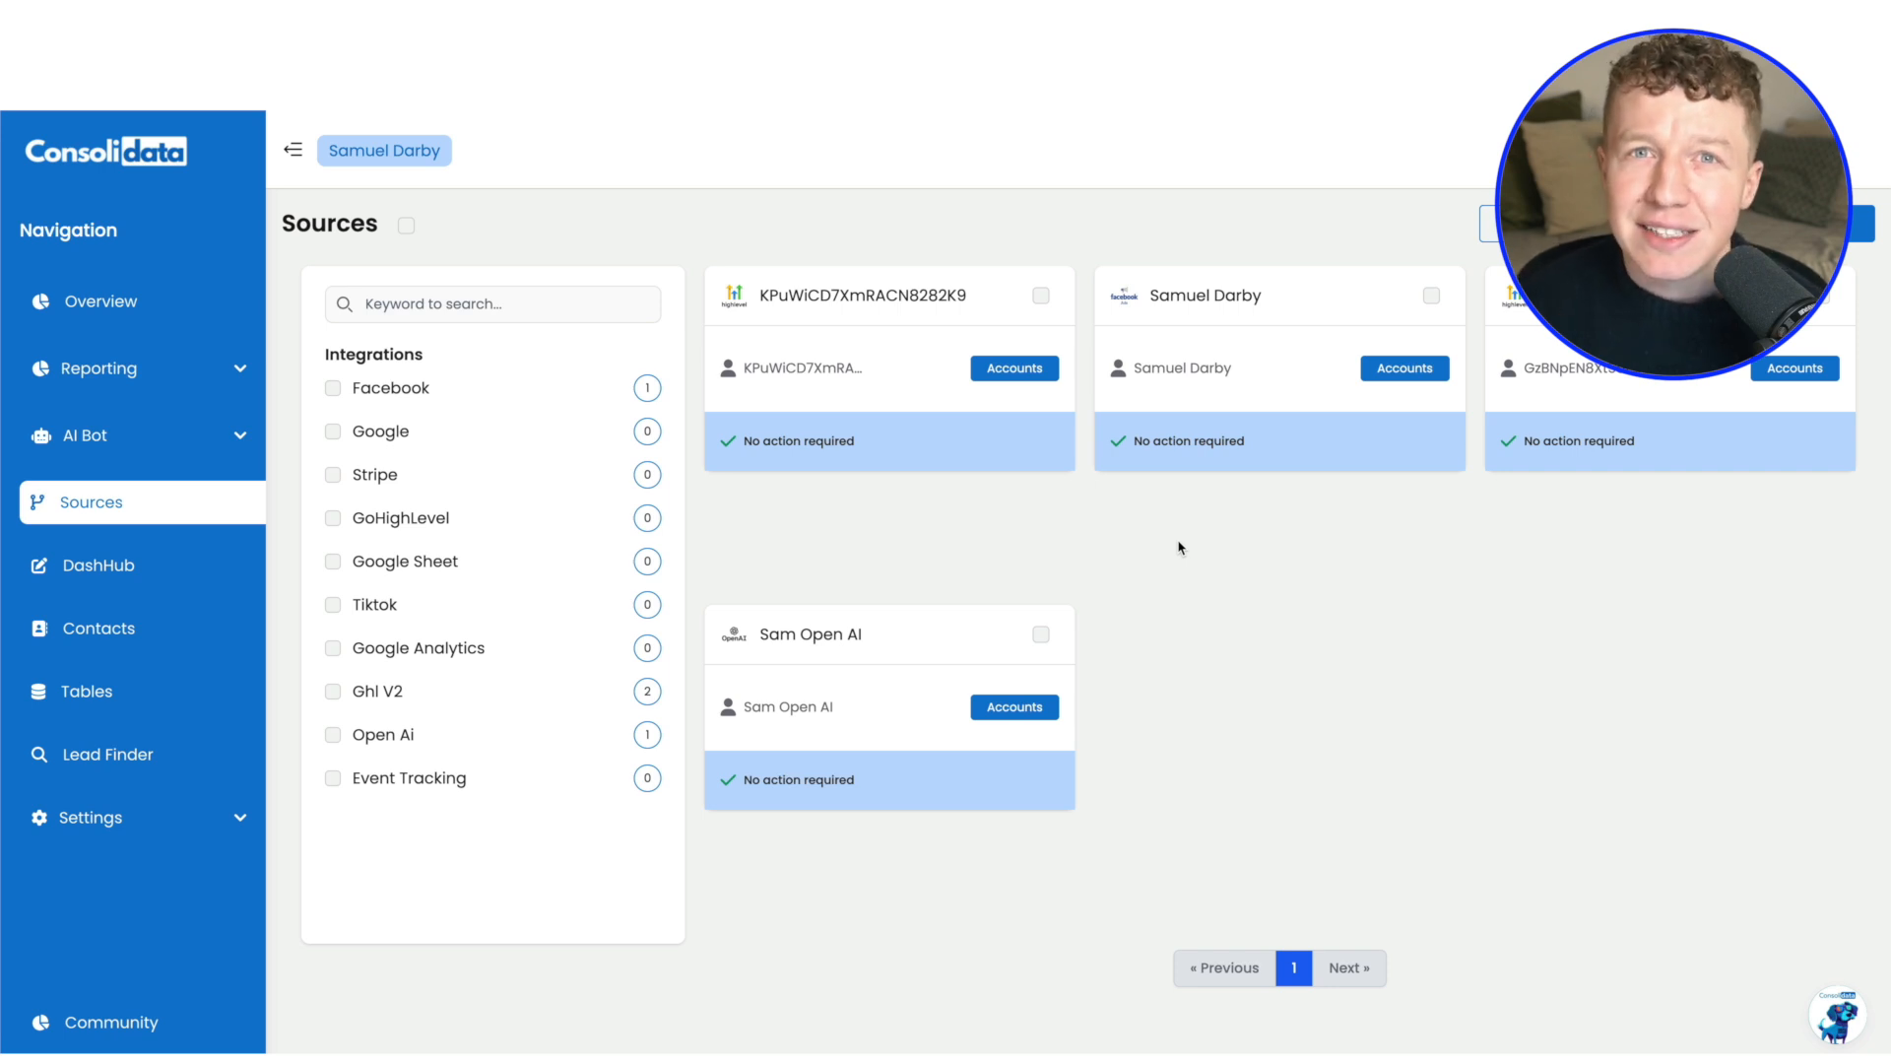
click(1803, 224)
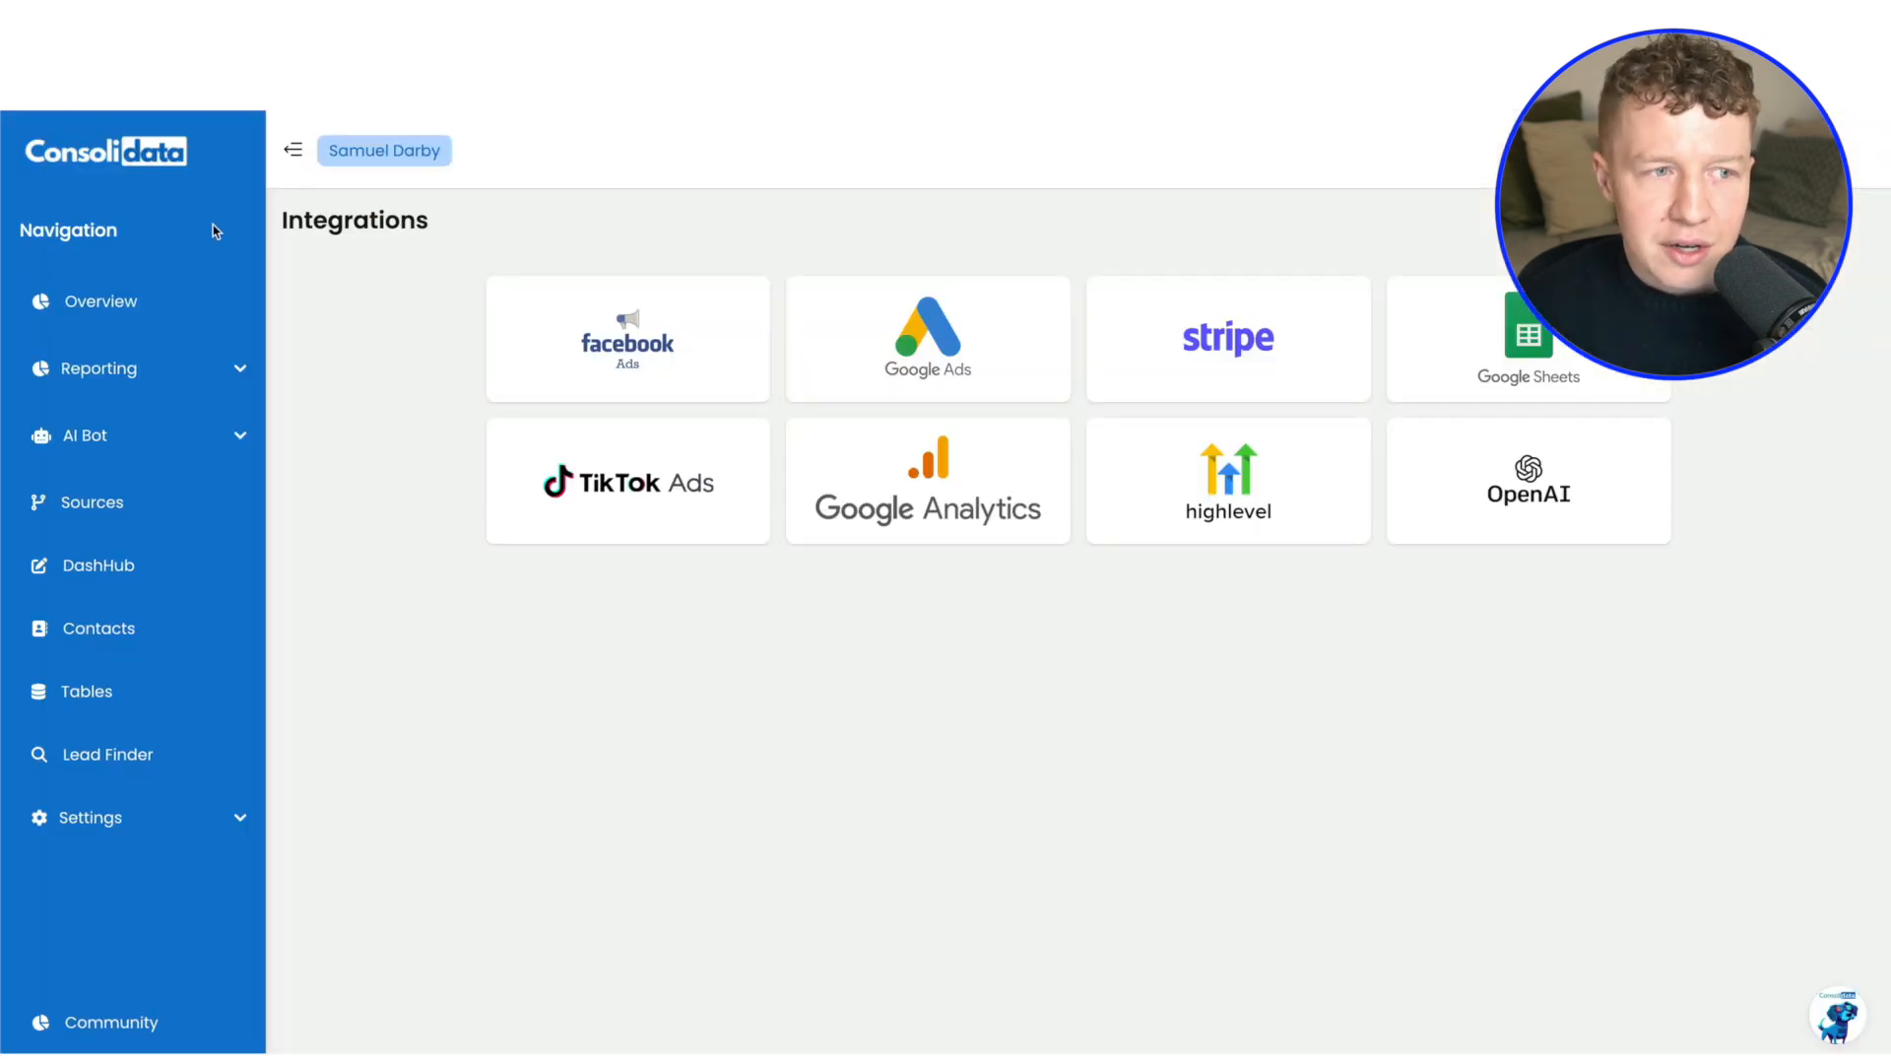
Return to the connected sources and examine the ad accounts available in the Facebook Ads source, leaving the selection as it is
click(91, 504)
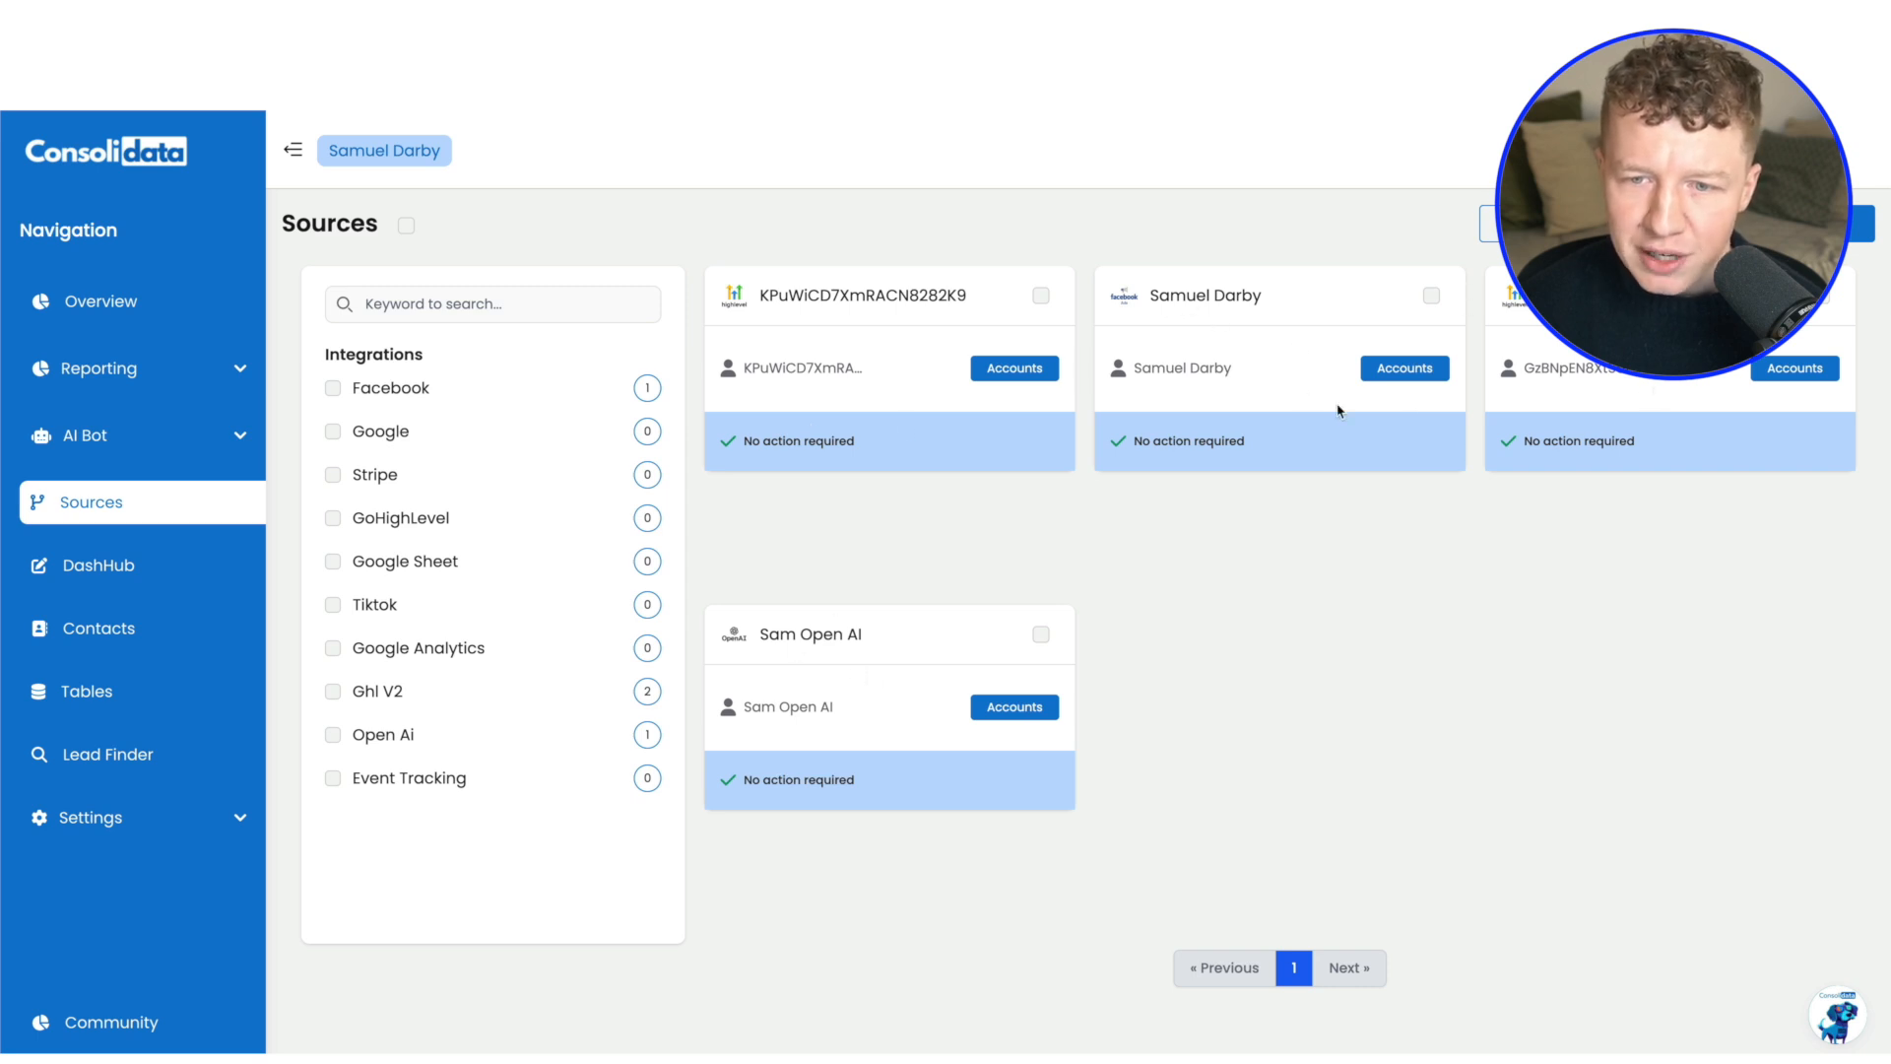
click(1407, 371)
scroll(825, 608, down, 1)
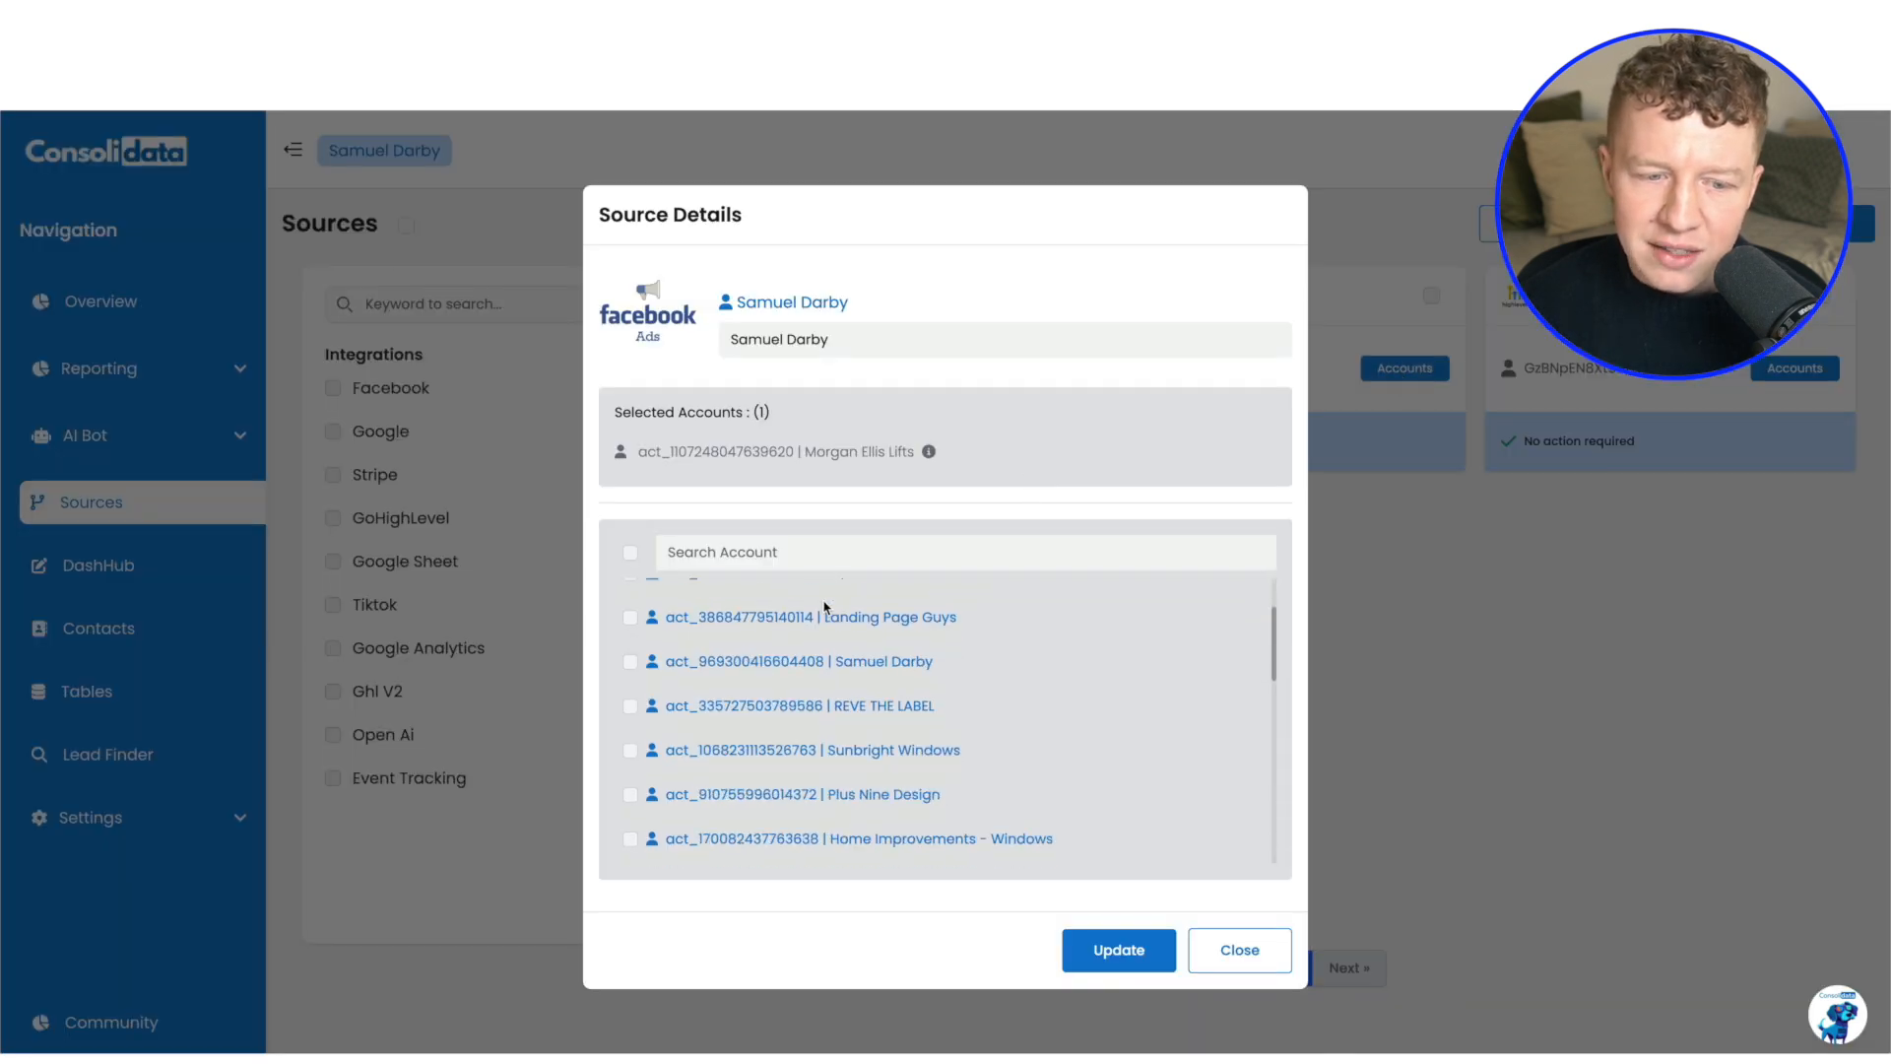
scroll(825, 607, down, 2)
scroll(917, 625, up, 3)
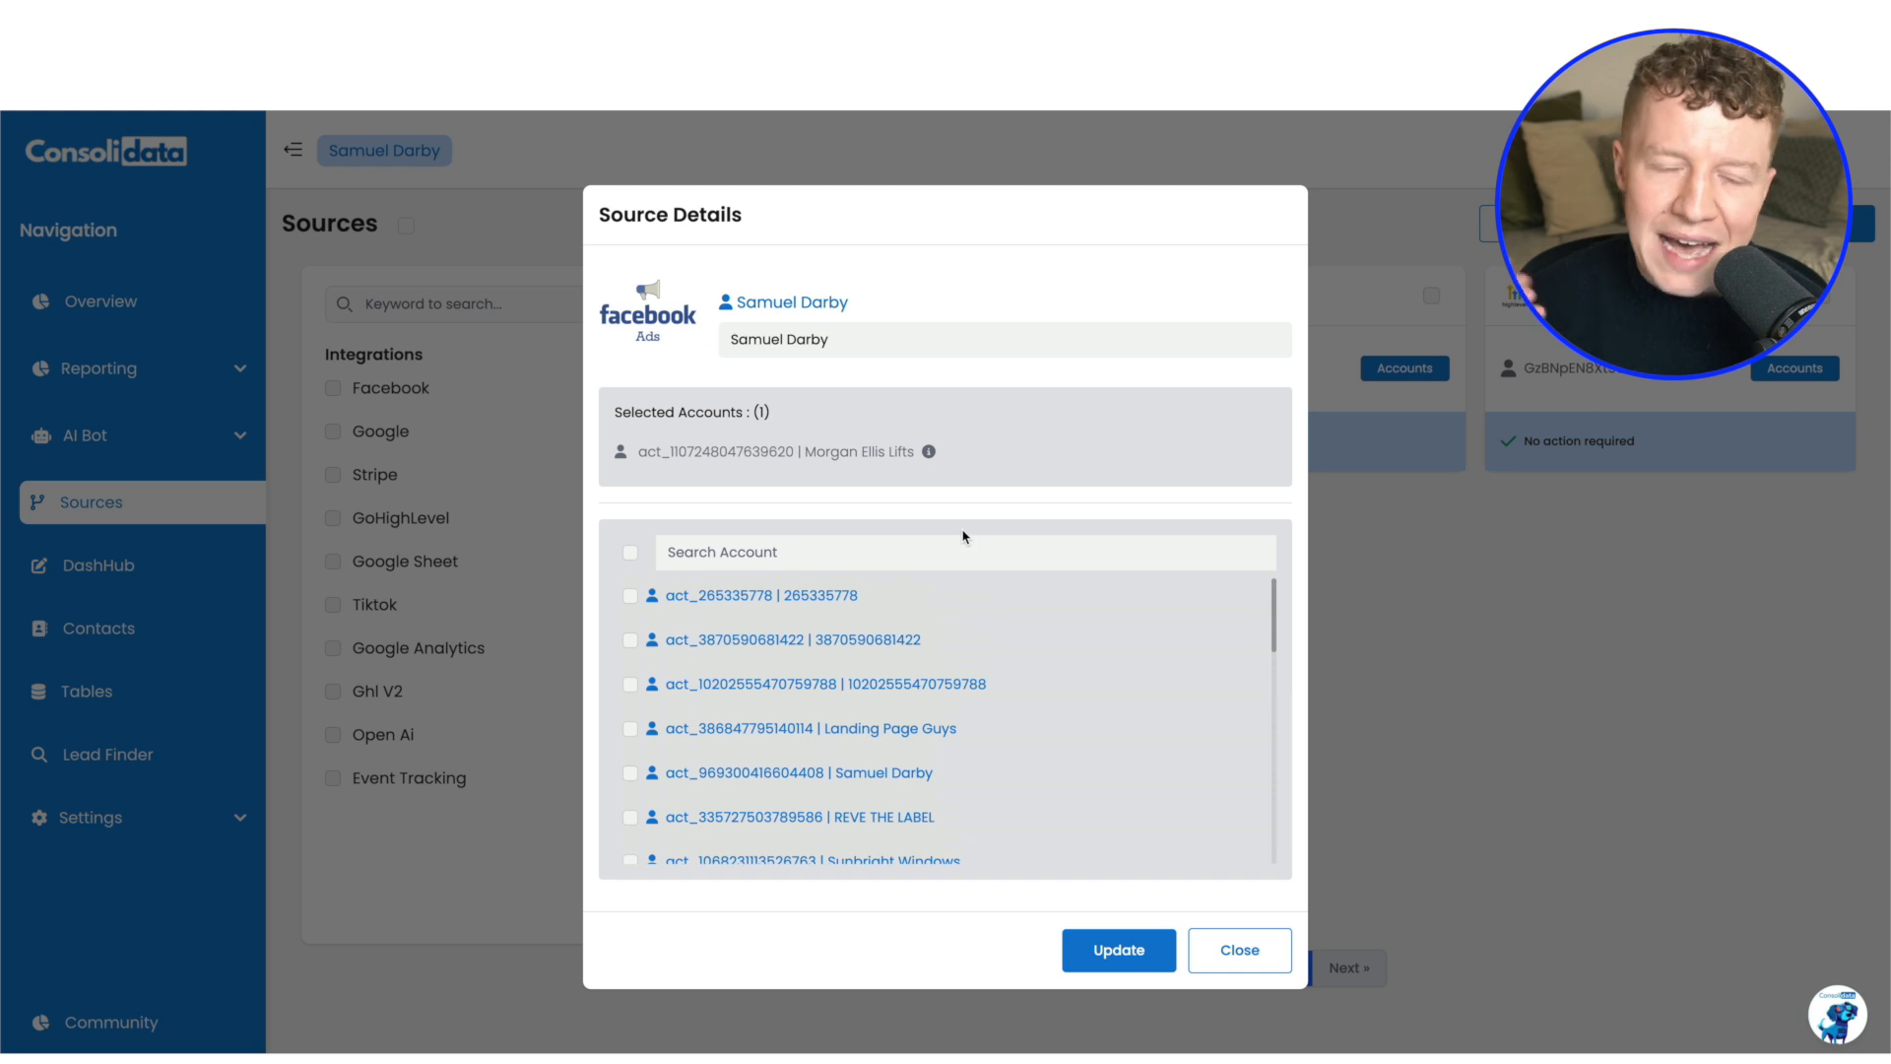
scroll(759, 760, down, 1)
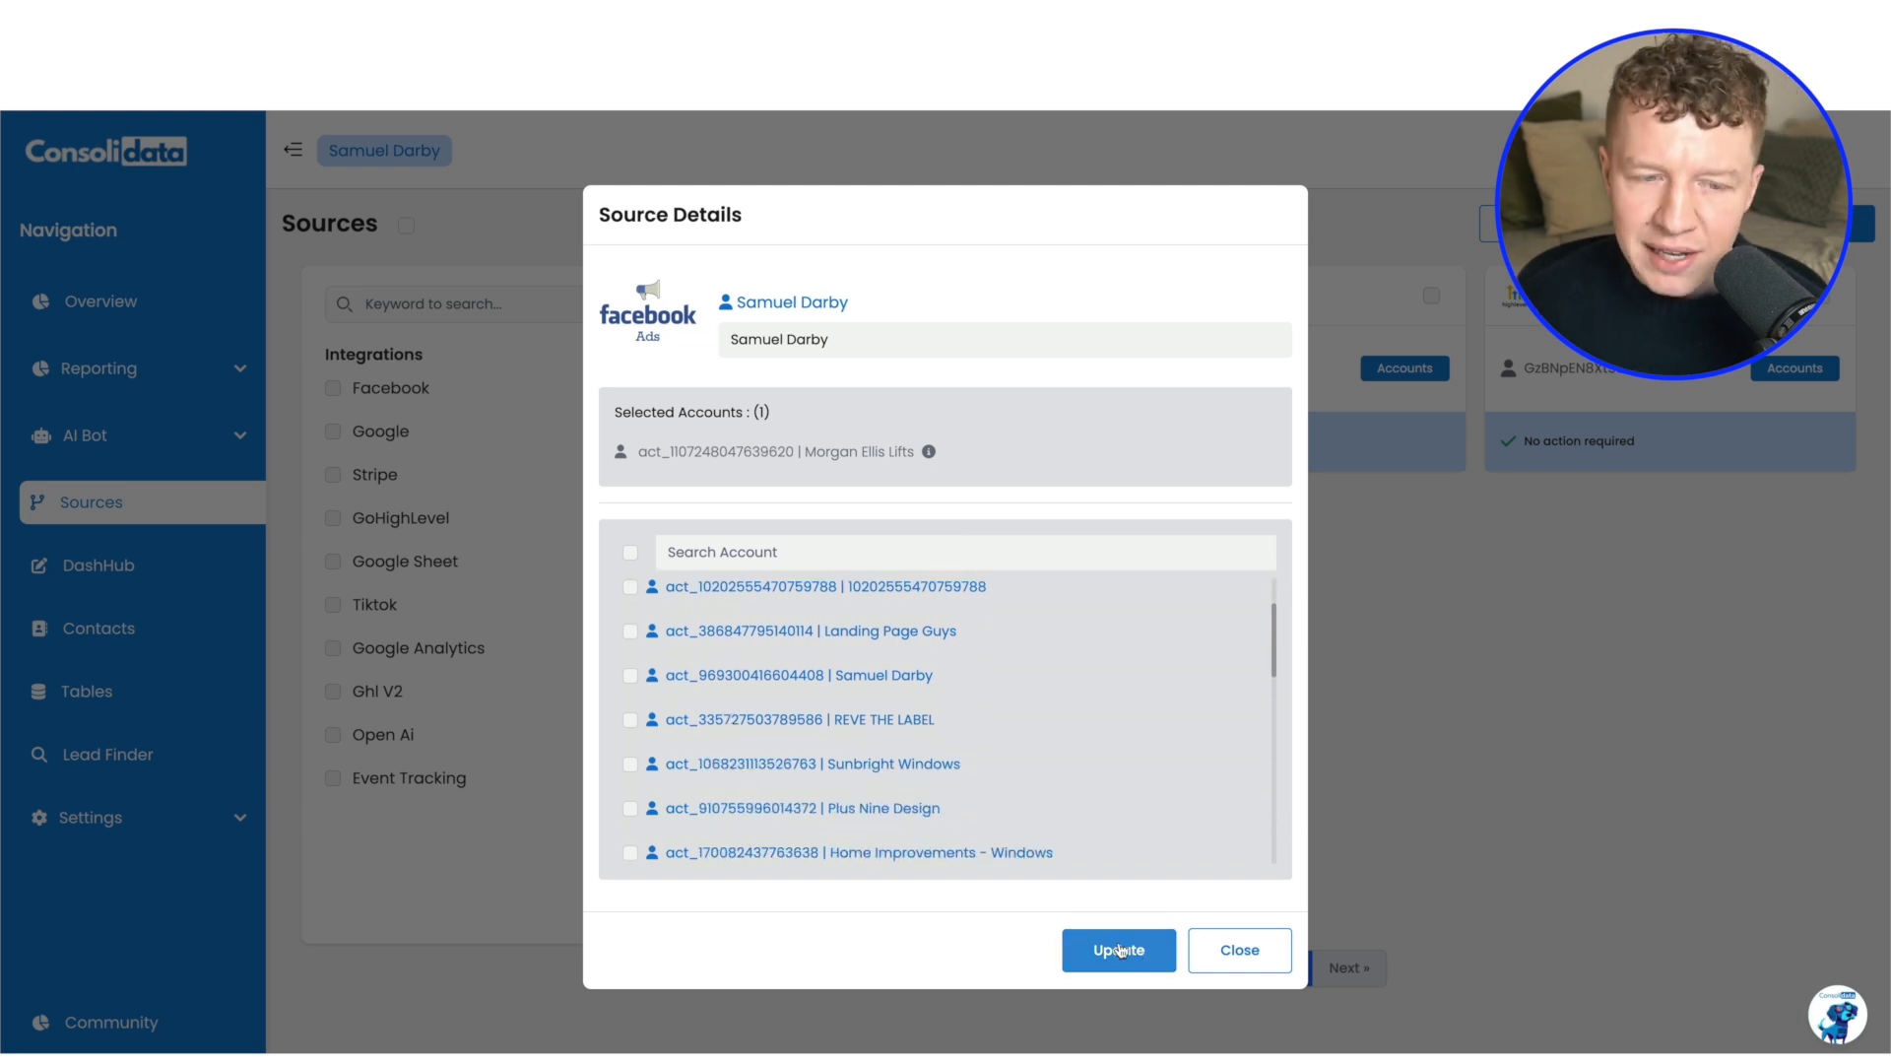
click(1243, 952)
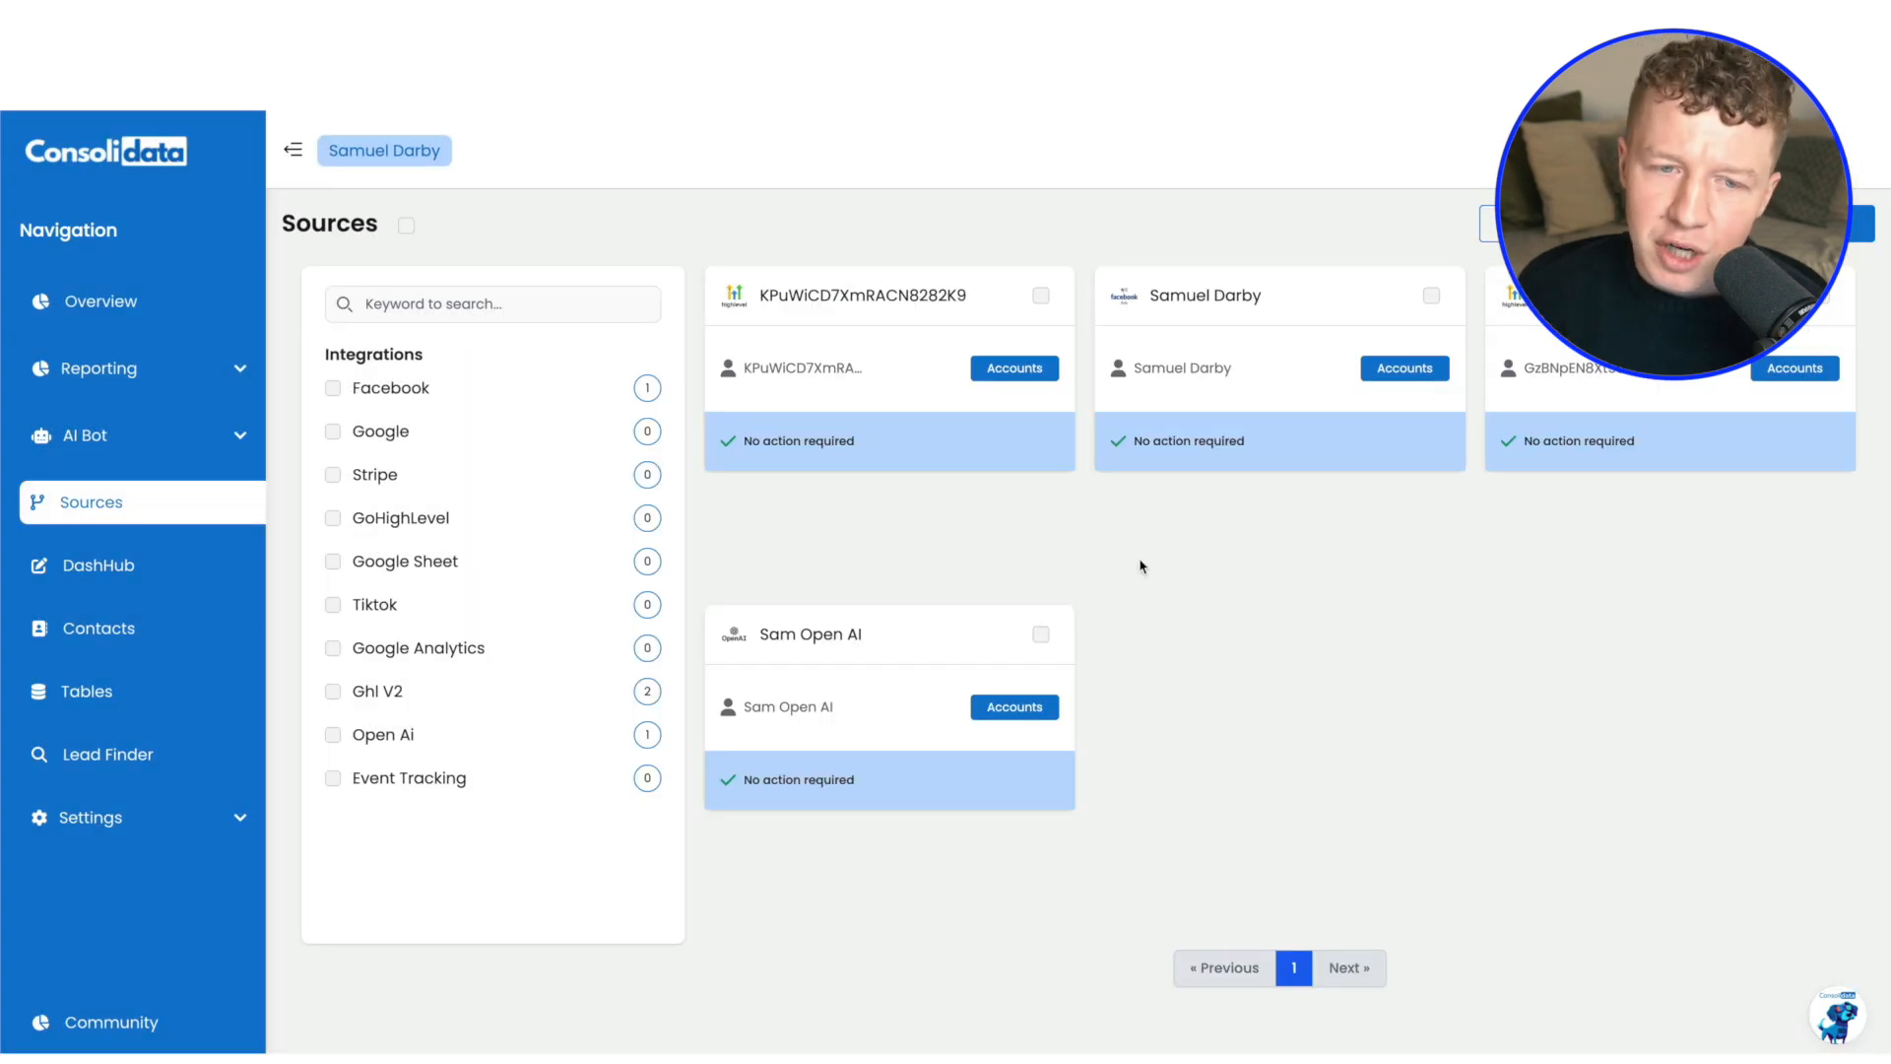
Start a HighLevel connection for the Verified Leads agency, allowing access to all sub-accounts and enabling automatic future installation
click(1785, 223)
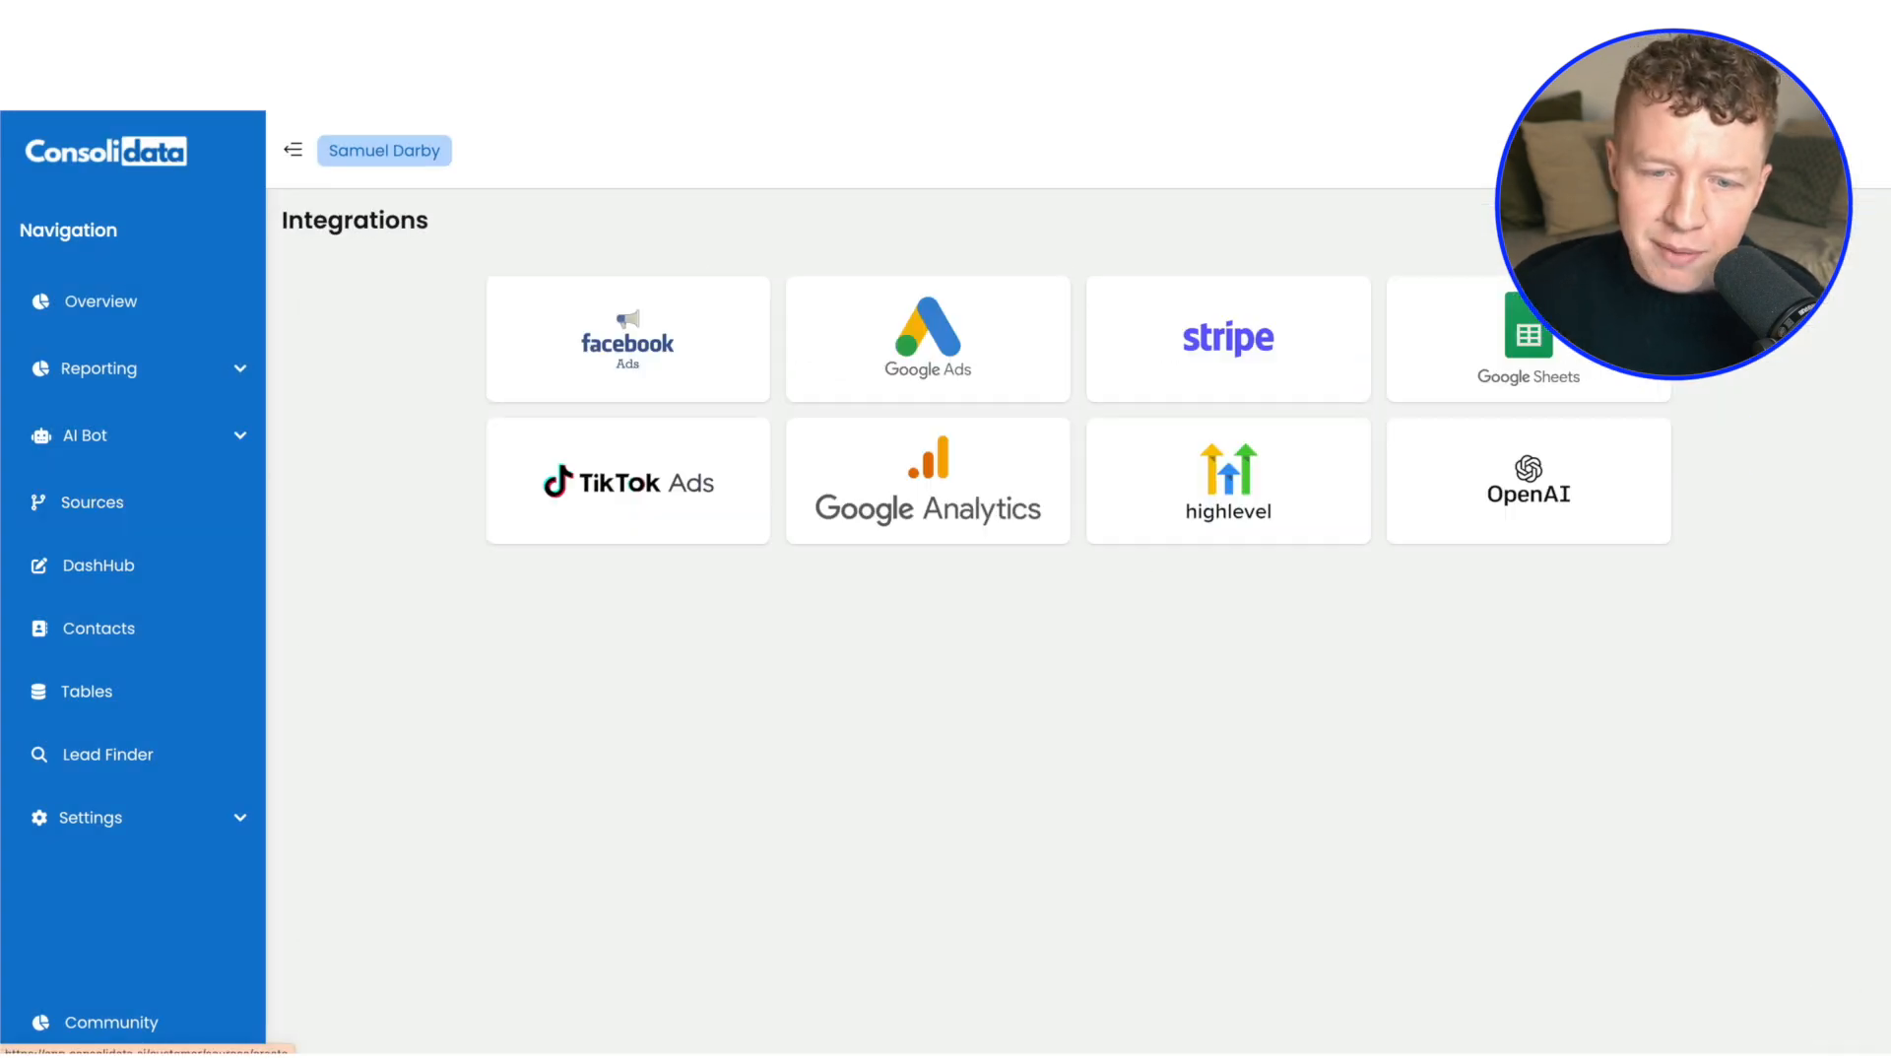
click(1228, 478)
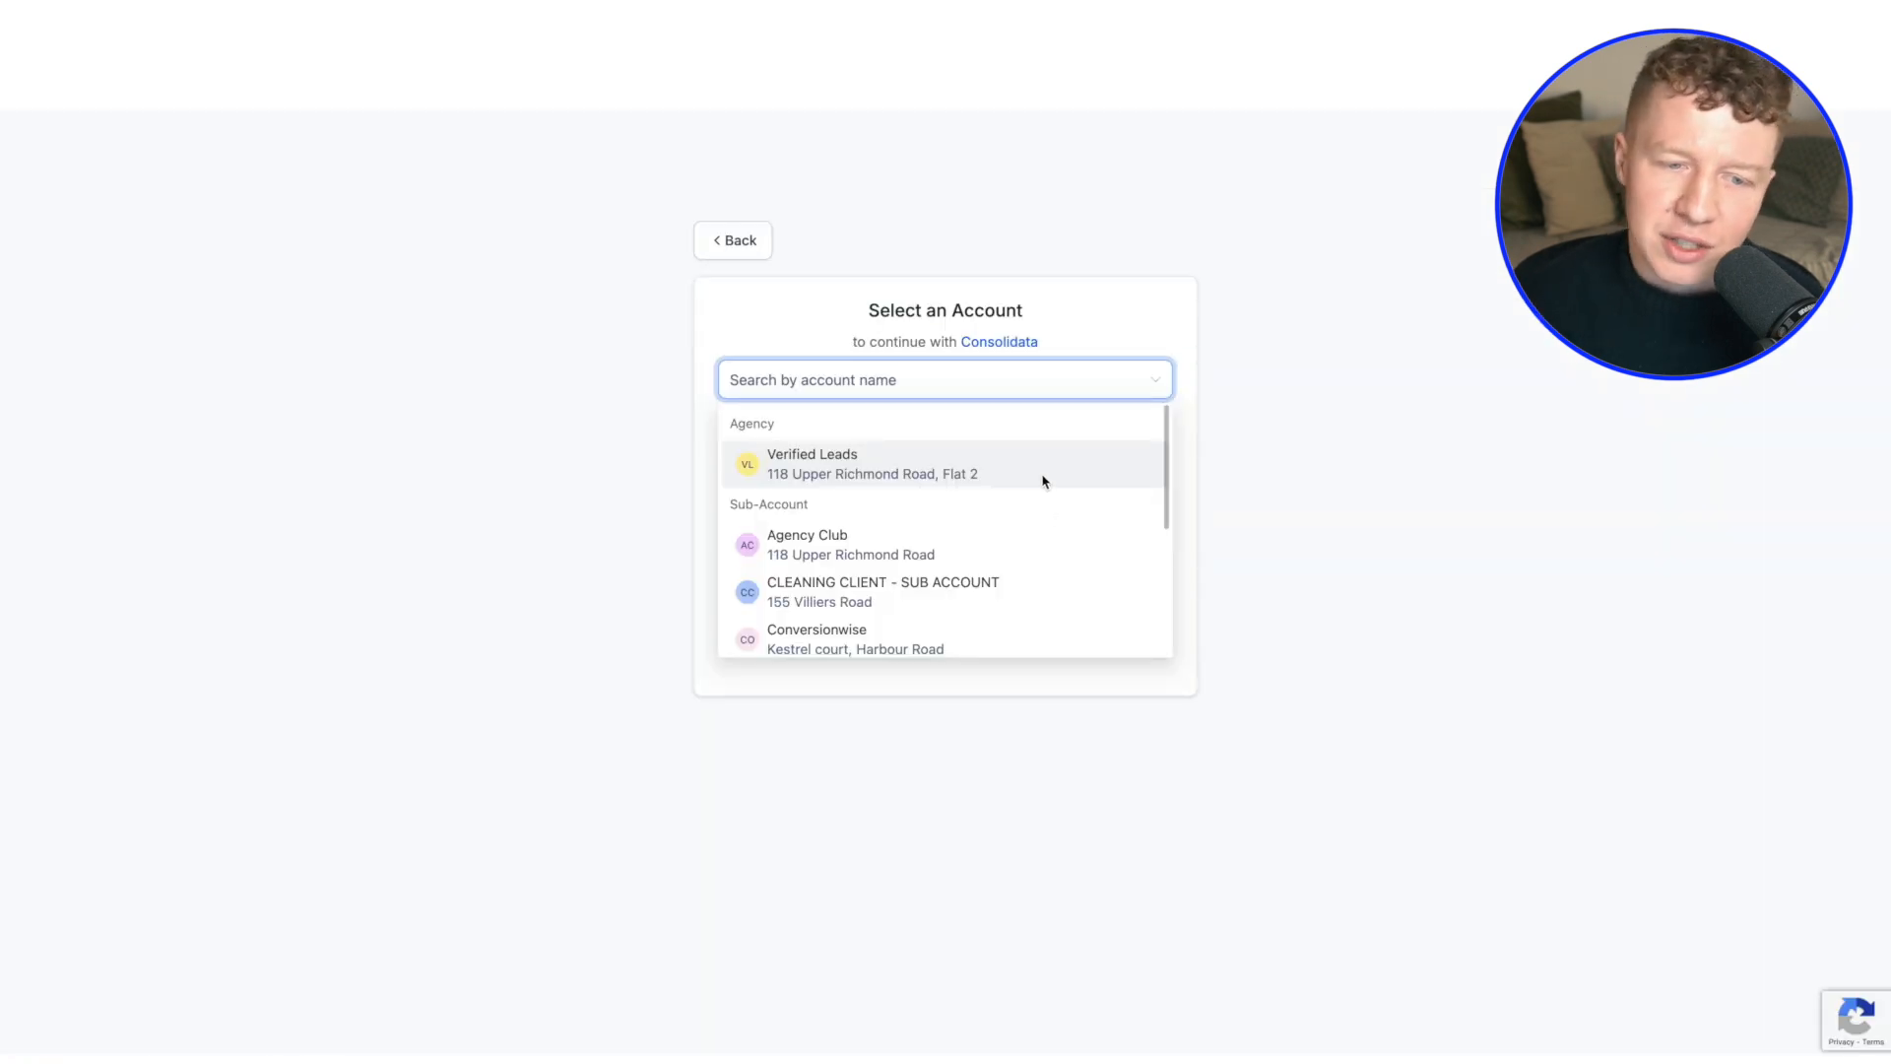
click(866, 461)
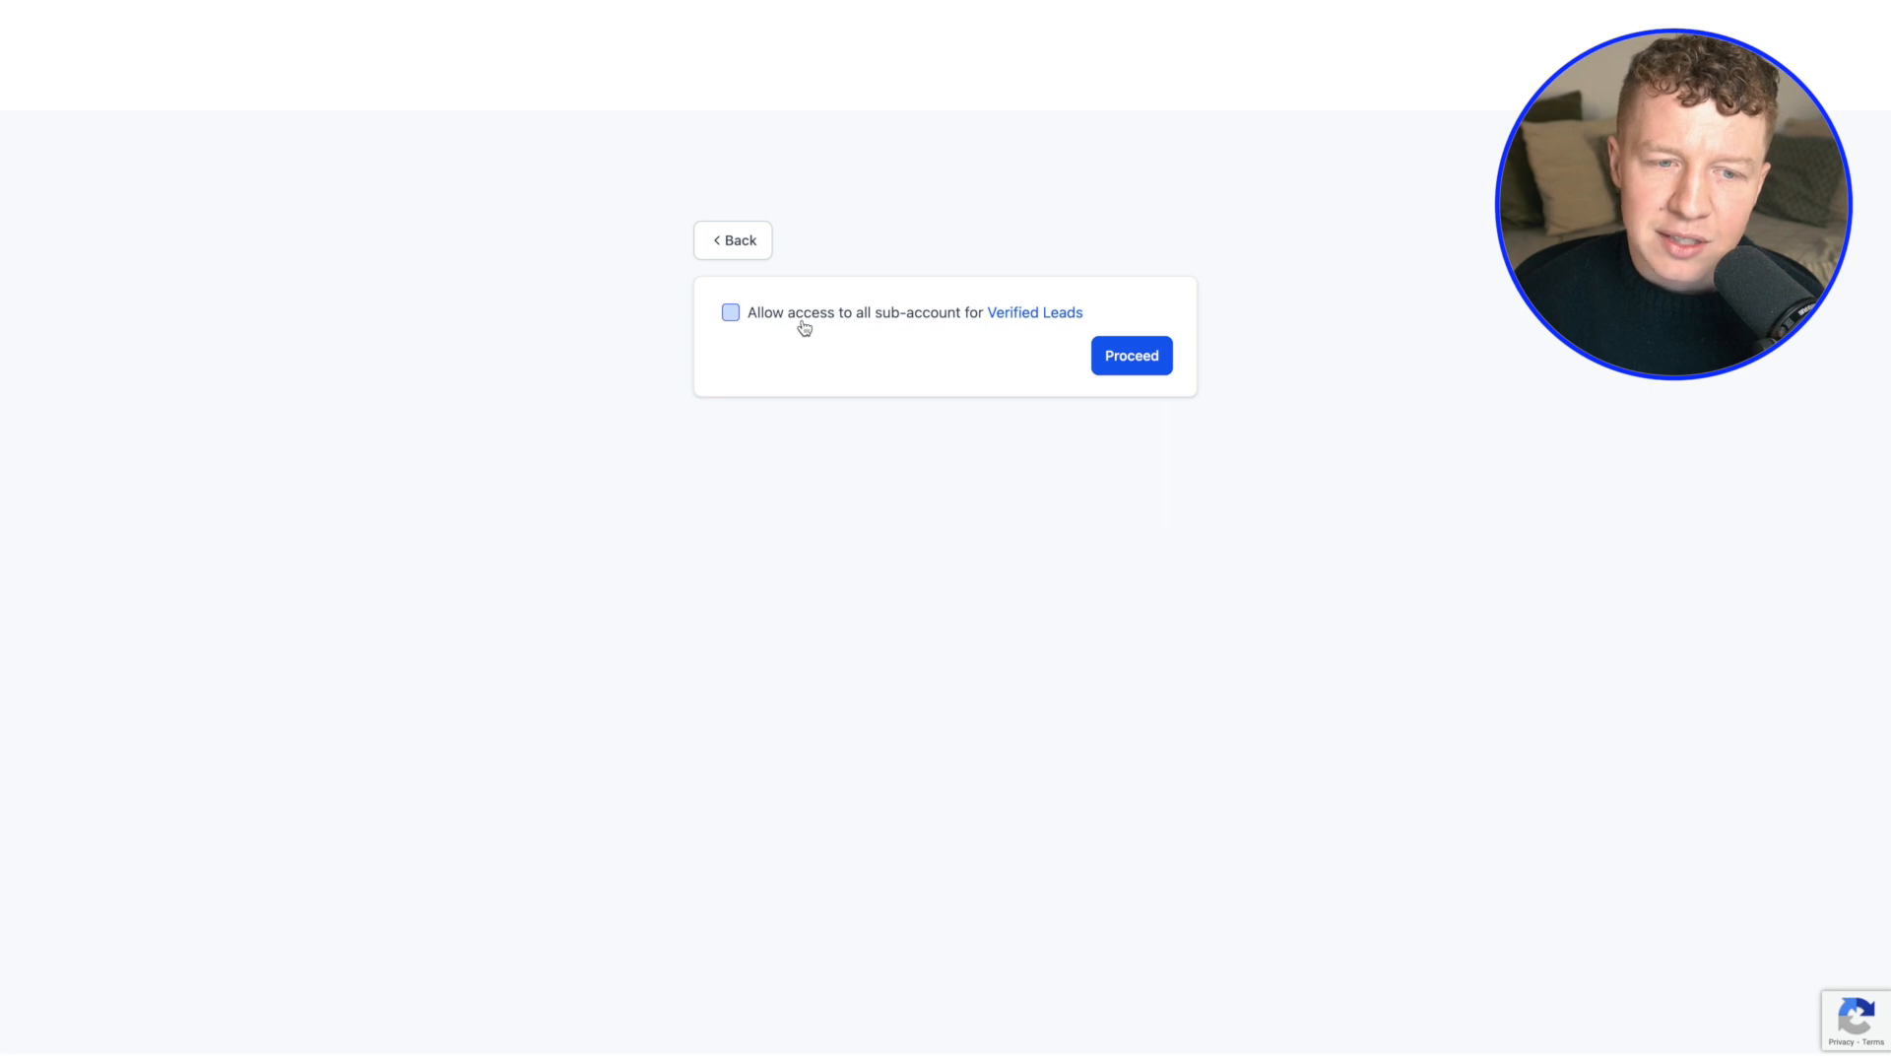
click(730, 312)
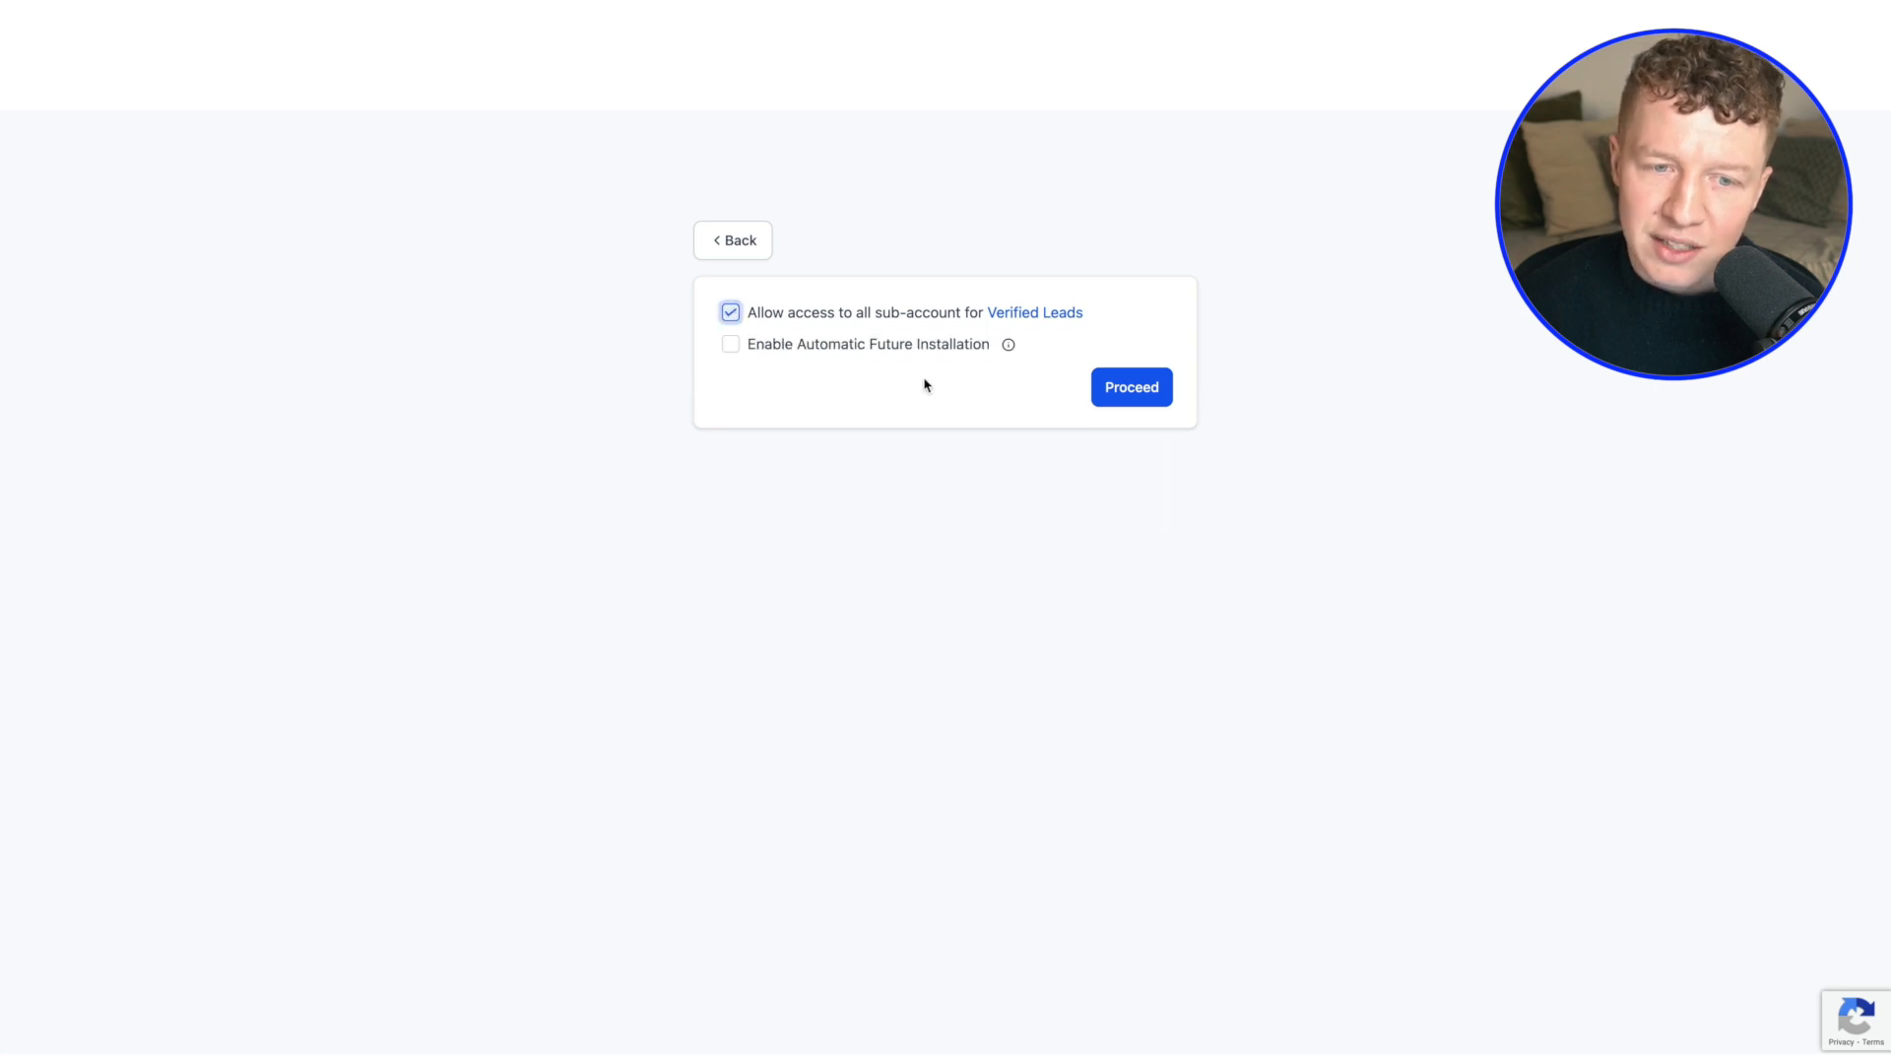
click(730, 347)
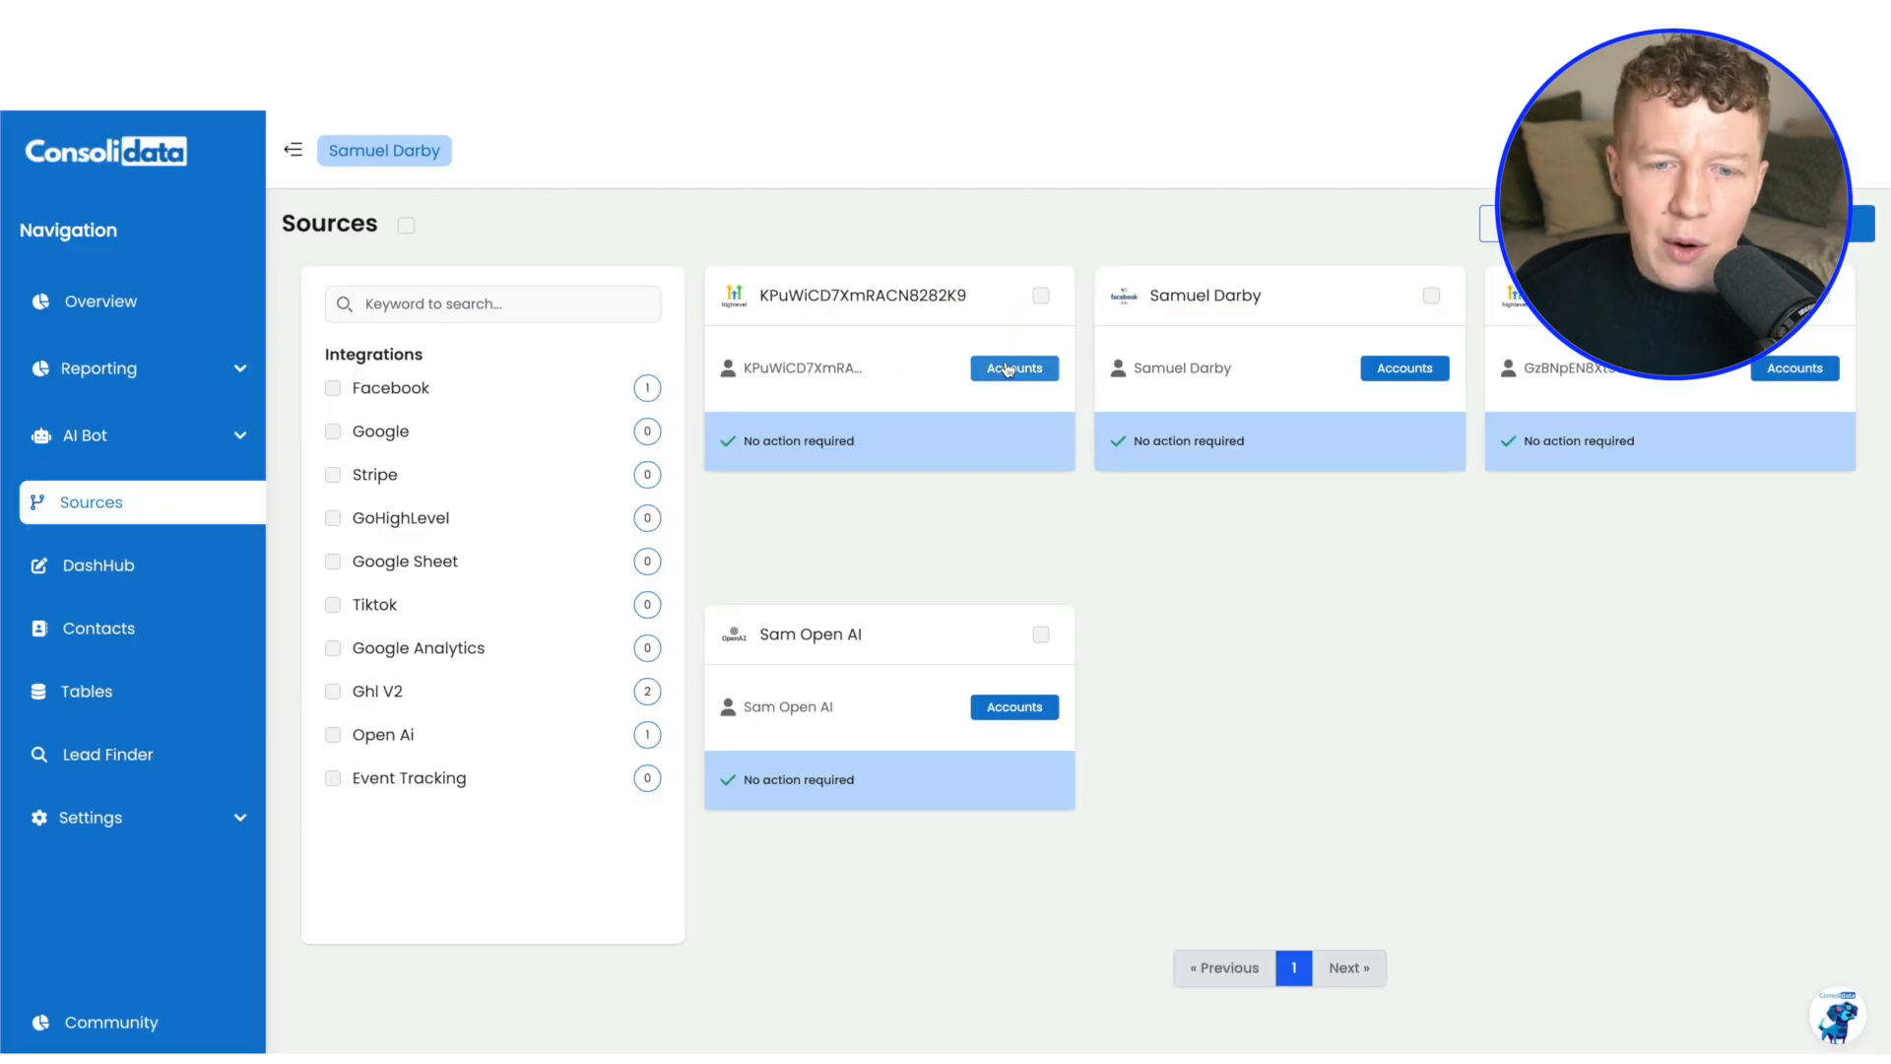
Examine the sub-accounts selected in the first HighLevel source and close its details without updating
click(996, 371)
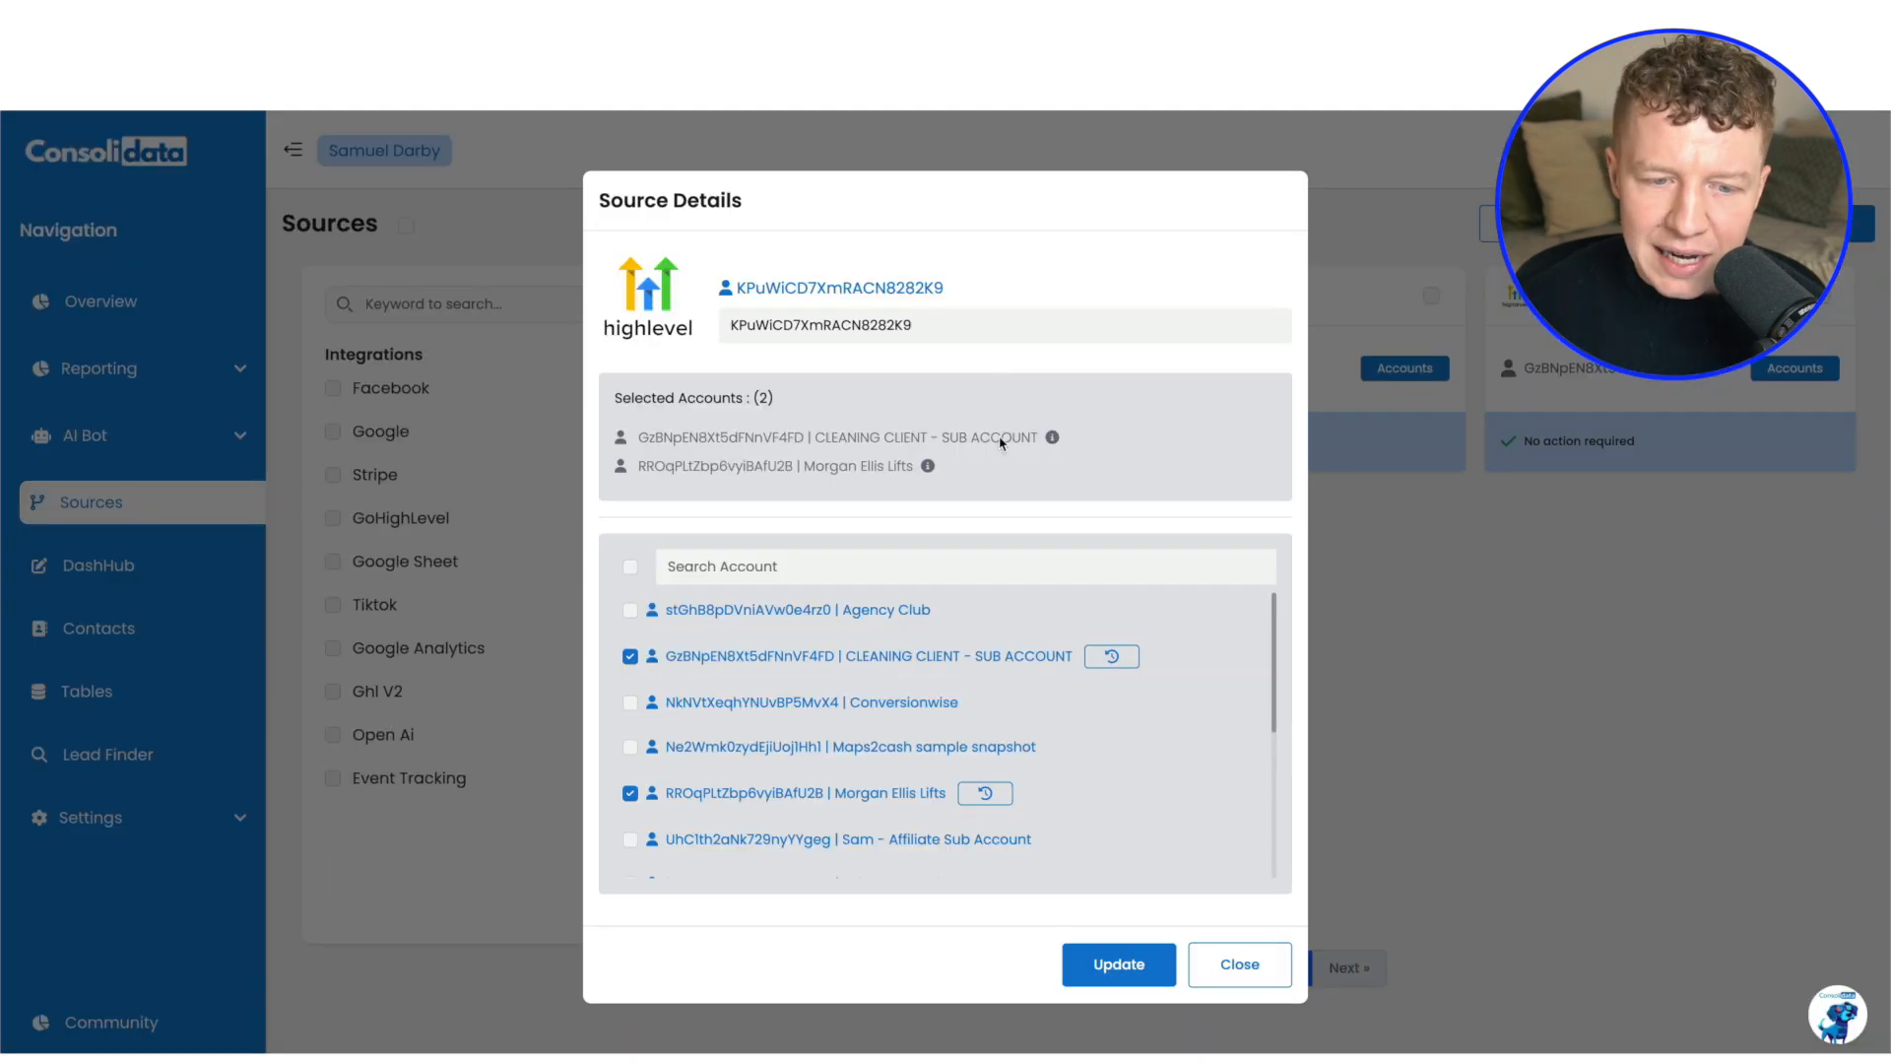
scroll(830, 696, down, 1)
scroll(831, 697, down, 3)
scroll(934, 709, up, 6)
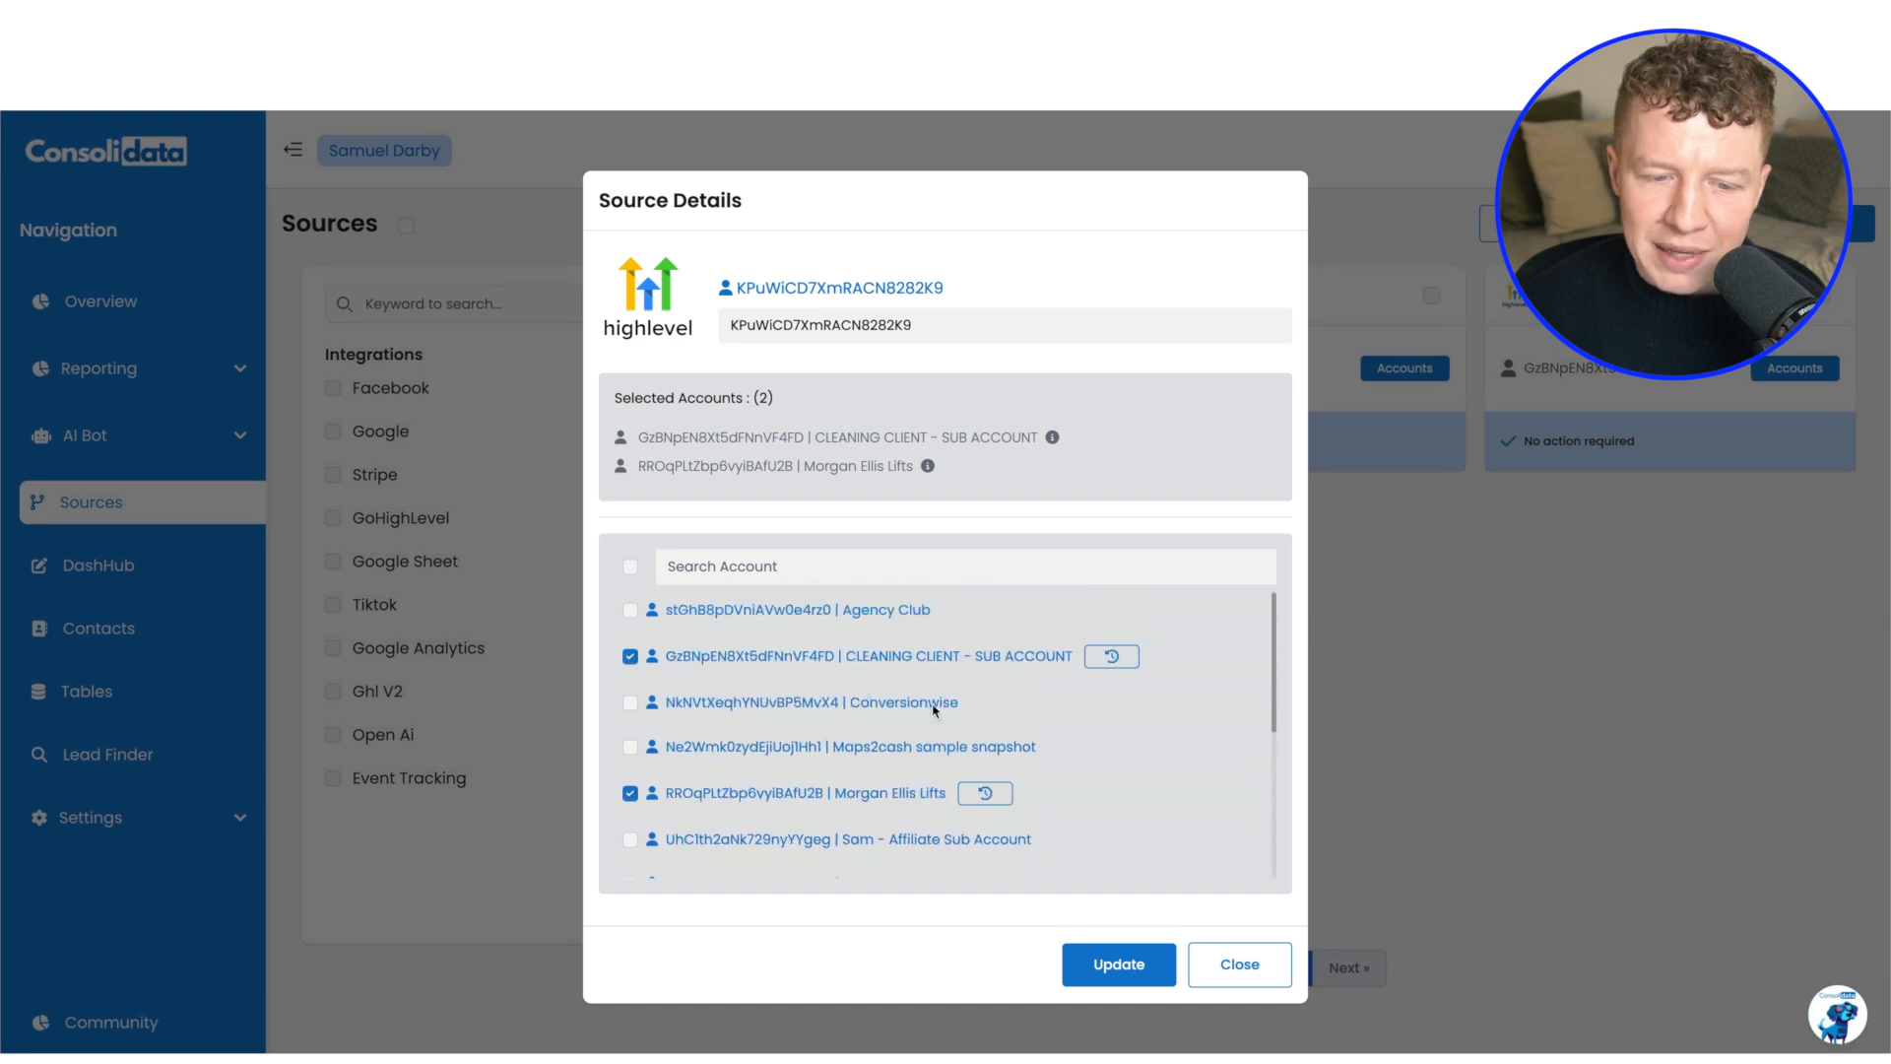
click(1242, 966)
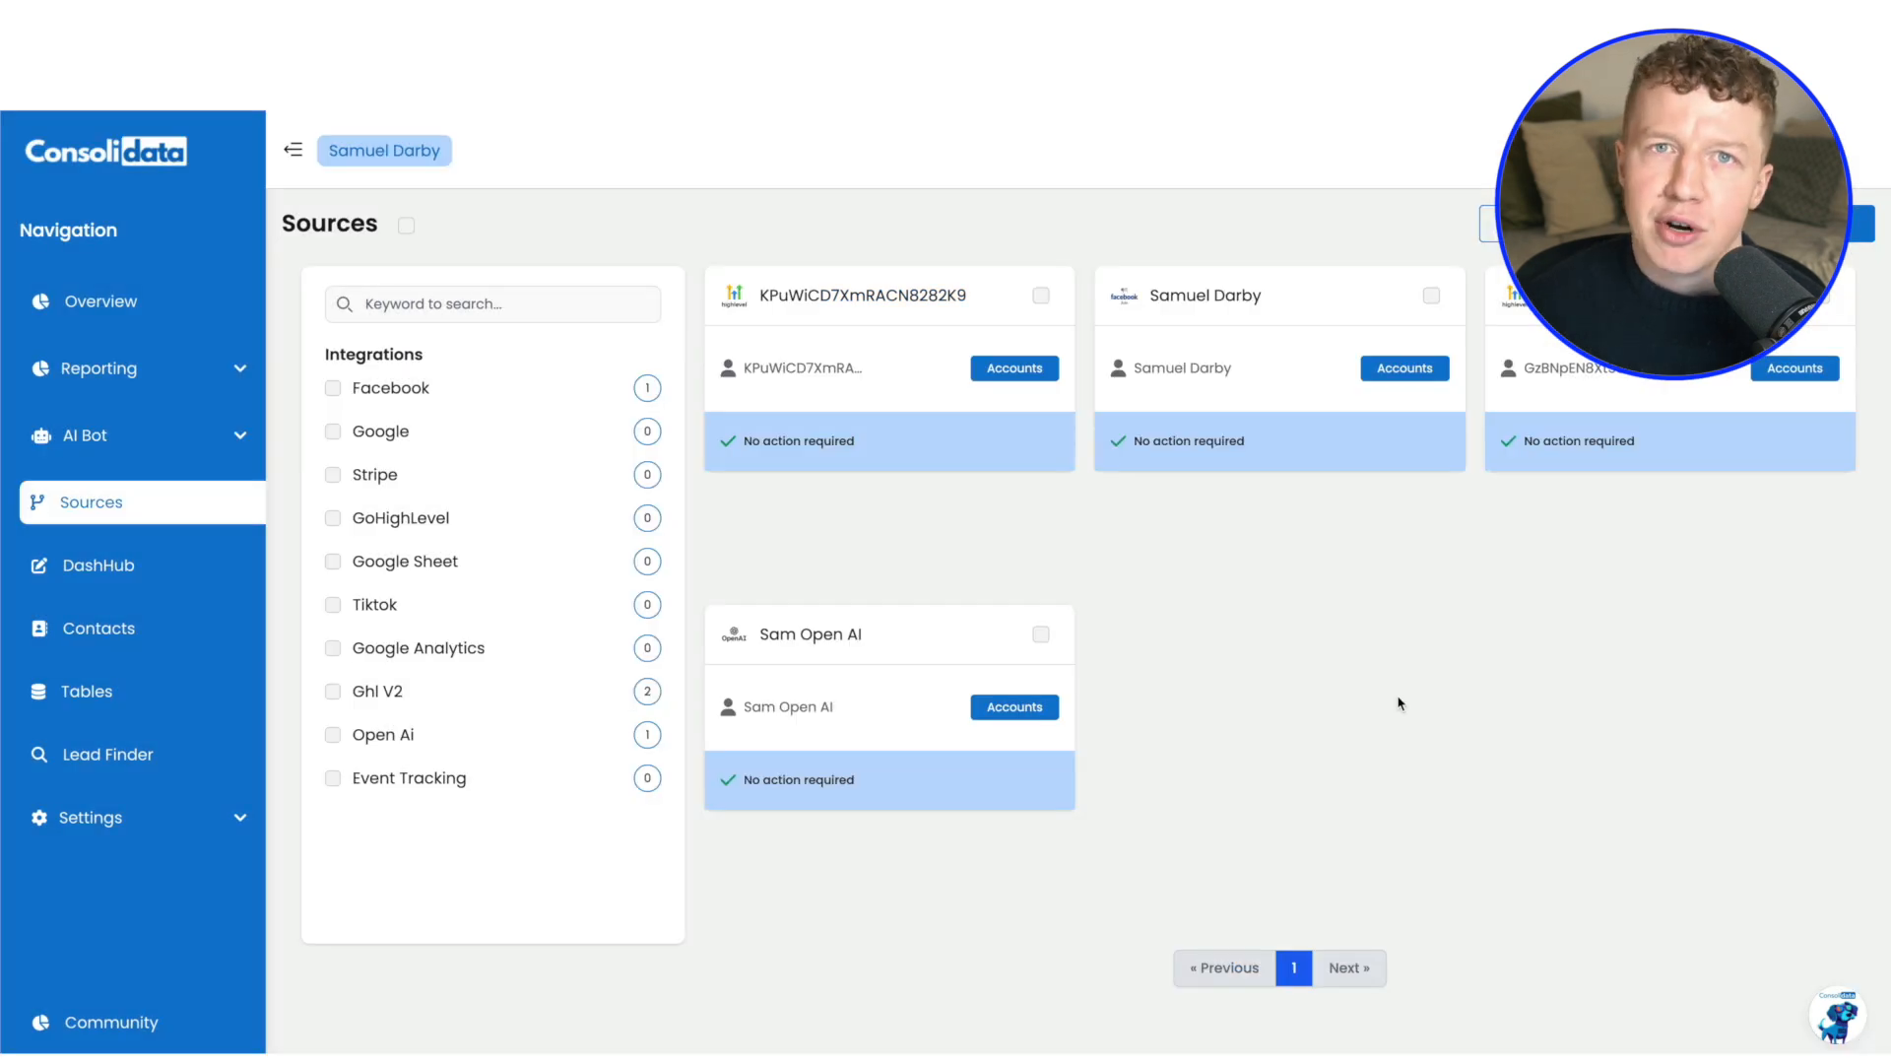
Open the combined Meta and HighLevel reporting dashboard in the editor from the list of dashboards
click(121, 370)
click(138, 411)
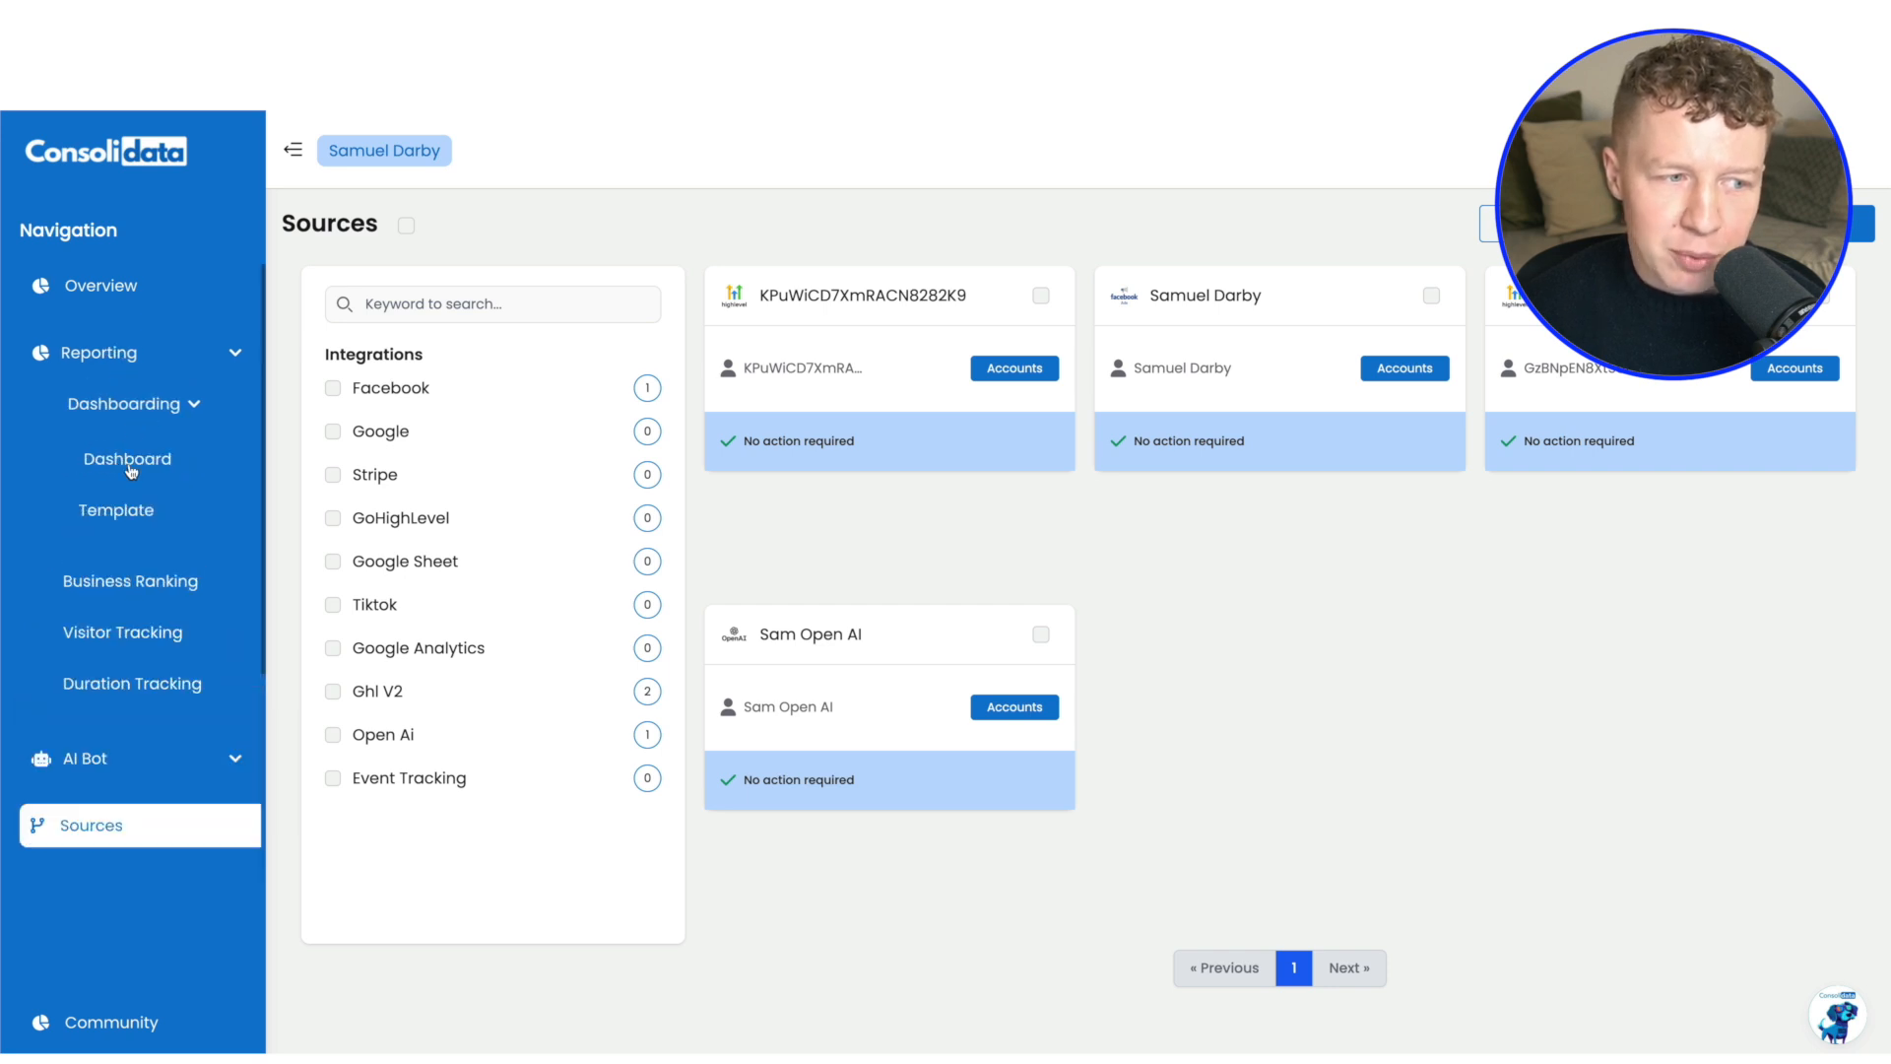
click(123, 463)
scroll(1212, 485, down, 4)
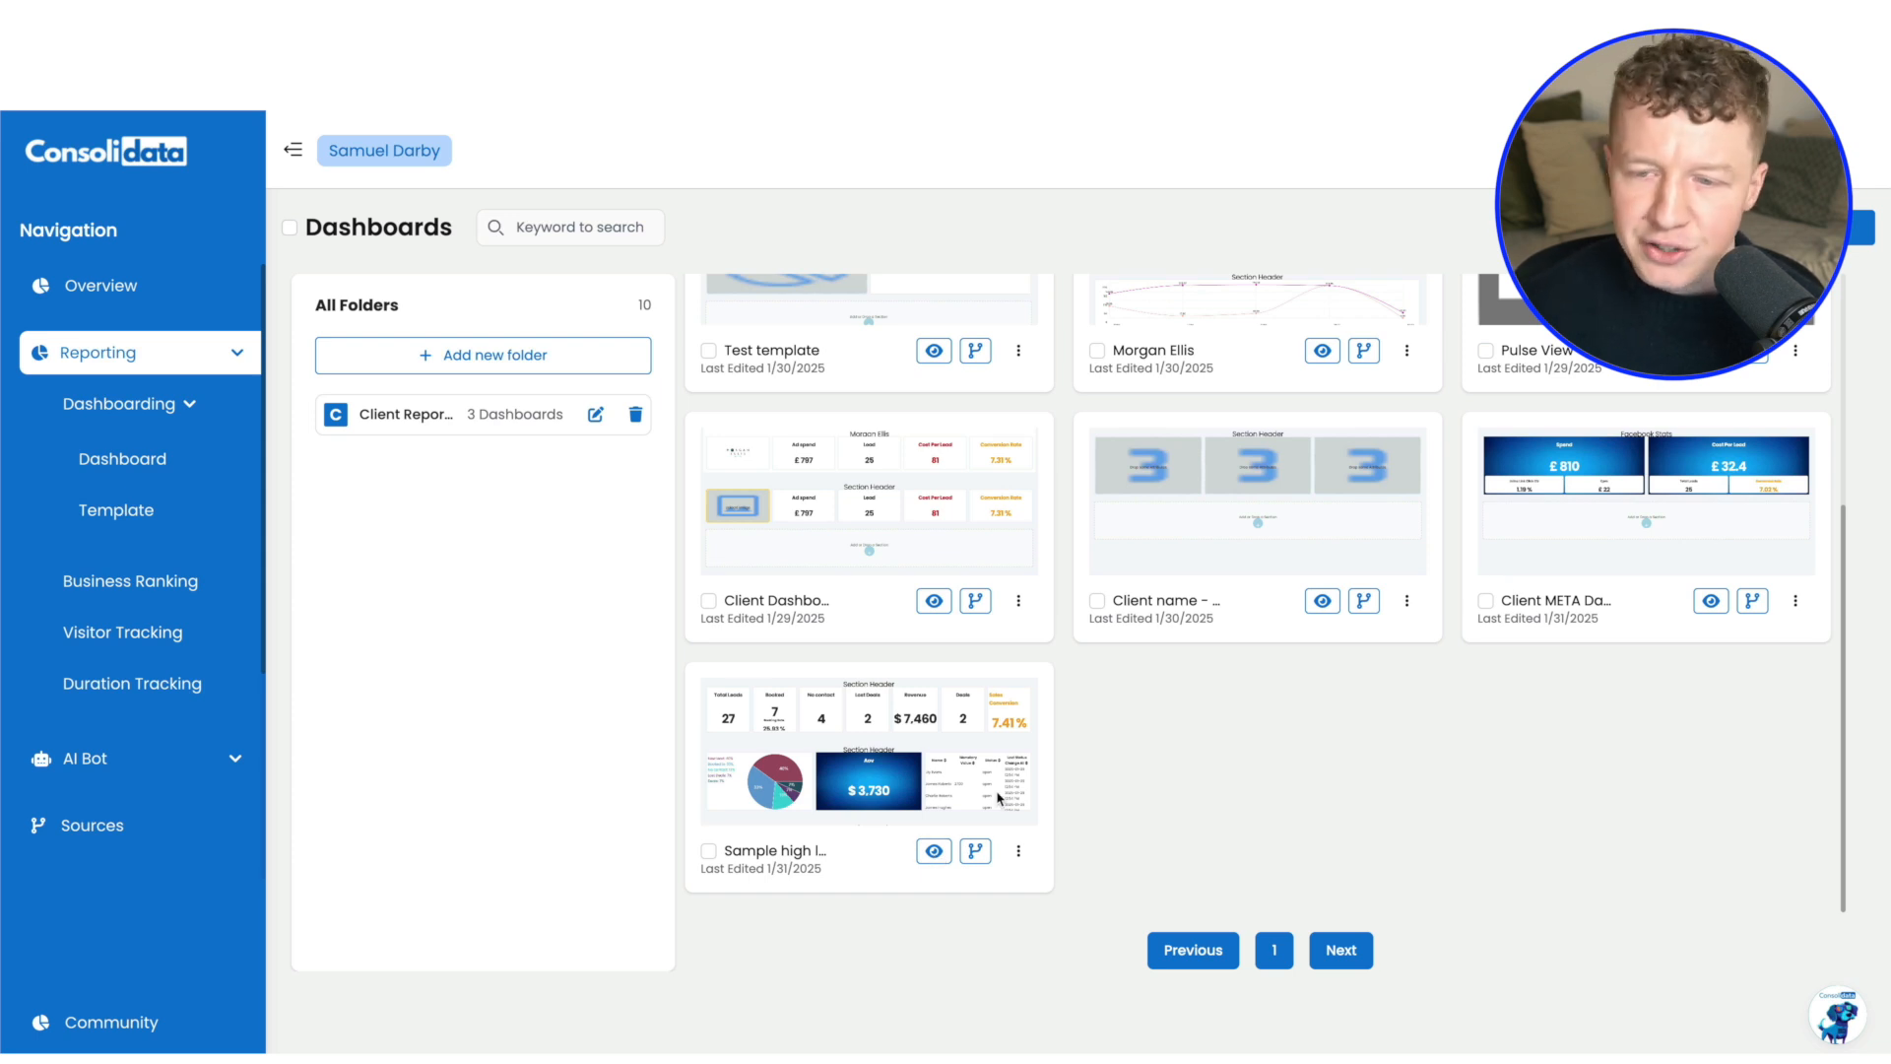
click(999, 797)
Look through the dashboard's sections in the editor, from the Meta header down to the opportunities table and back
scroll(1108, 657, down, 1)
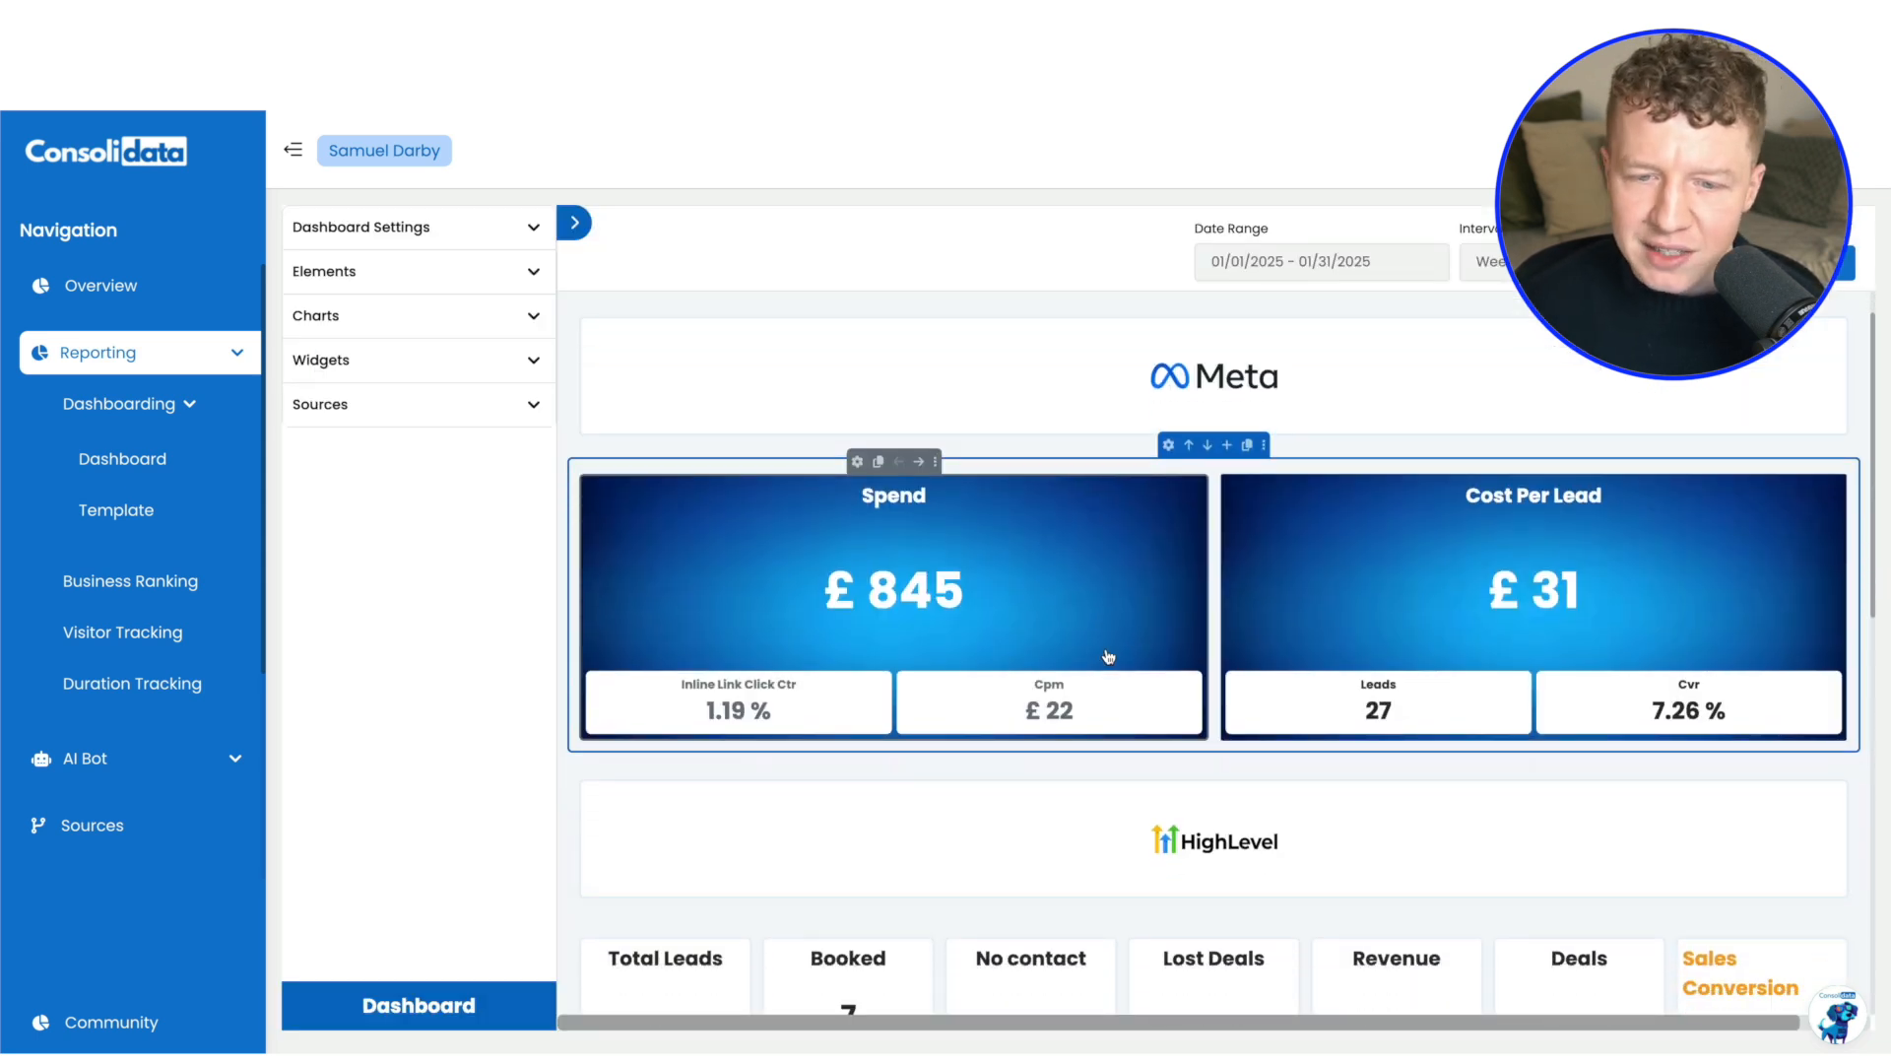
scroll(1132, 579, down, 3)
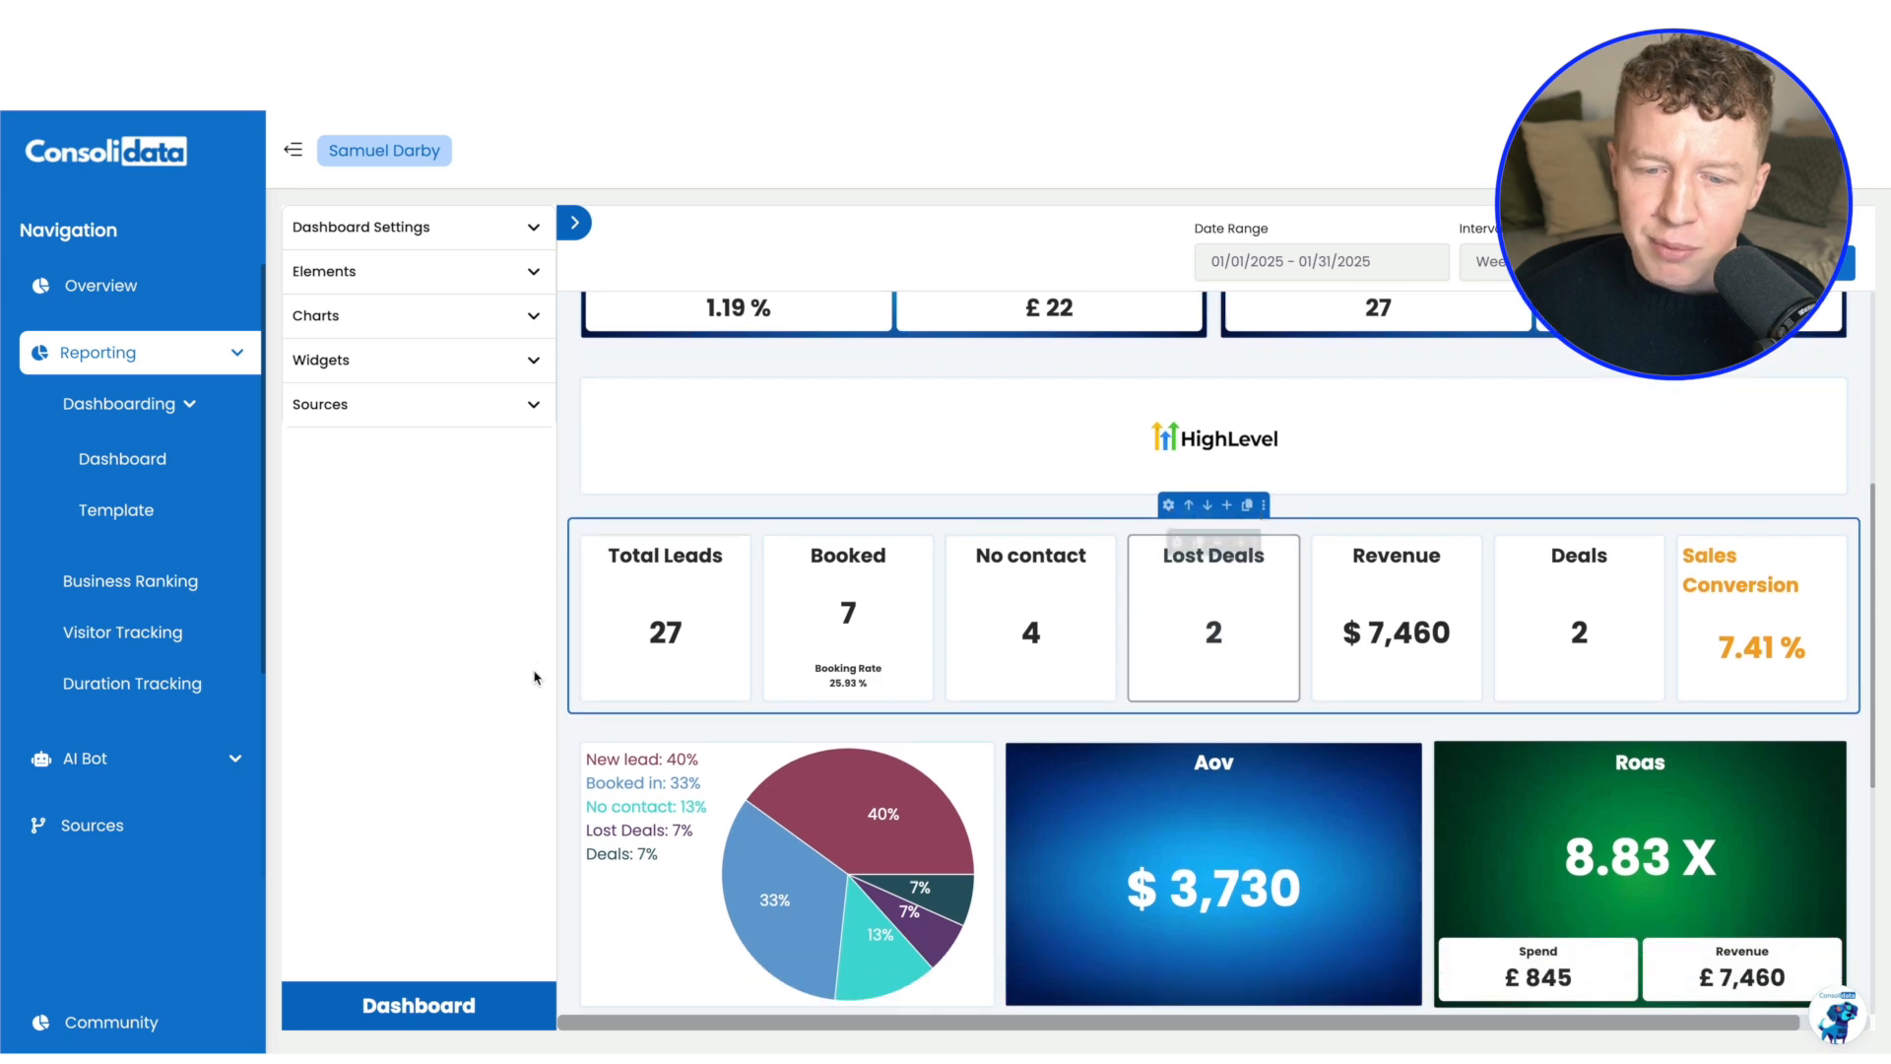
scroll(1243, 643, down, 1)
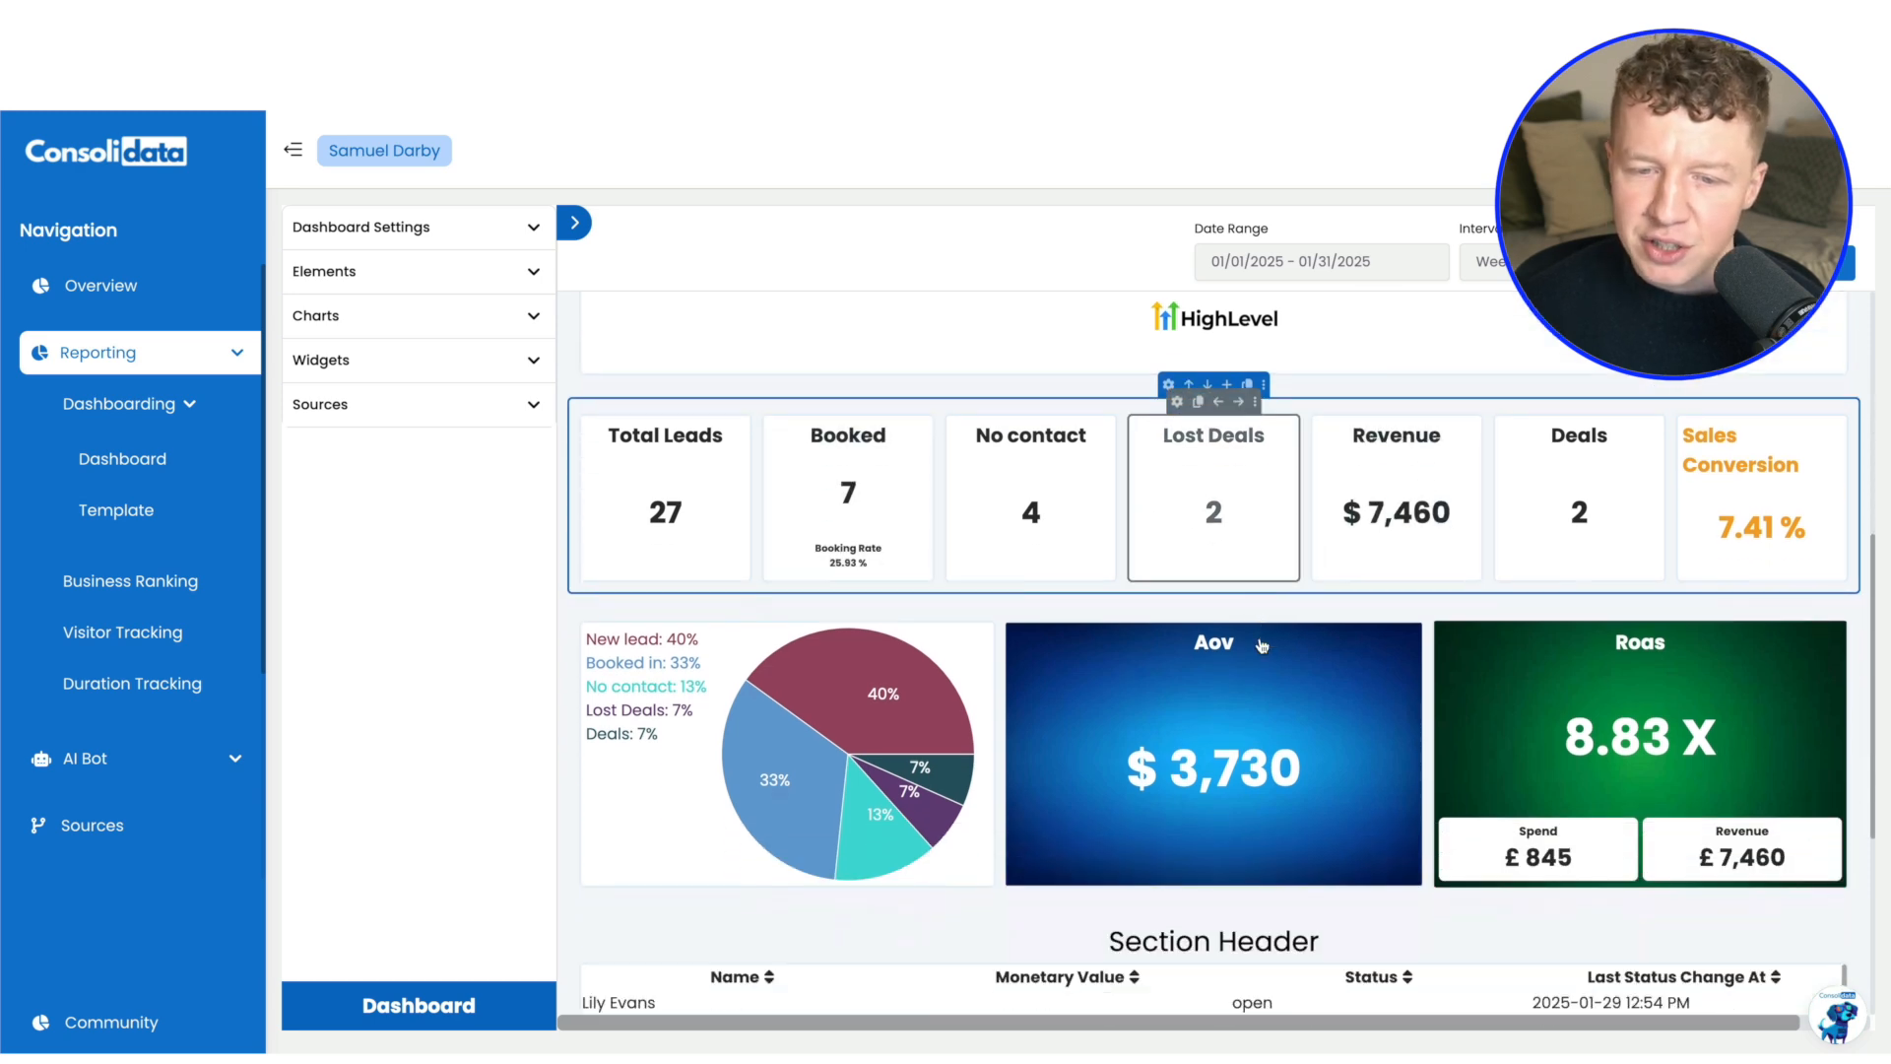
scroll(1261, 645, up, 5)
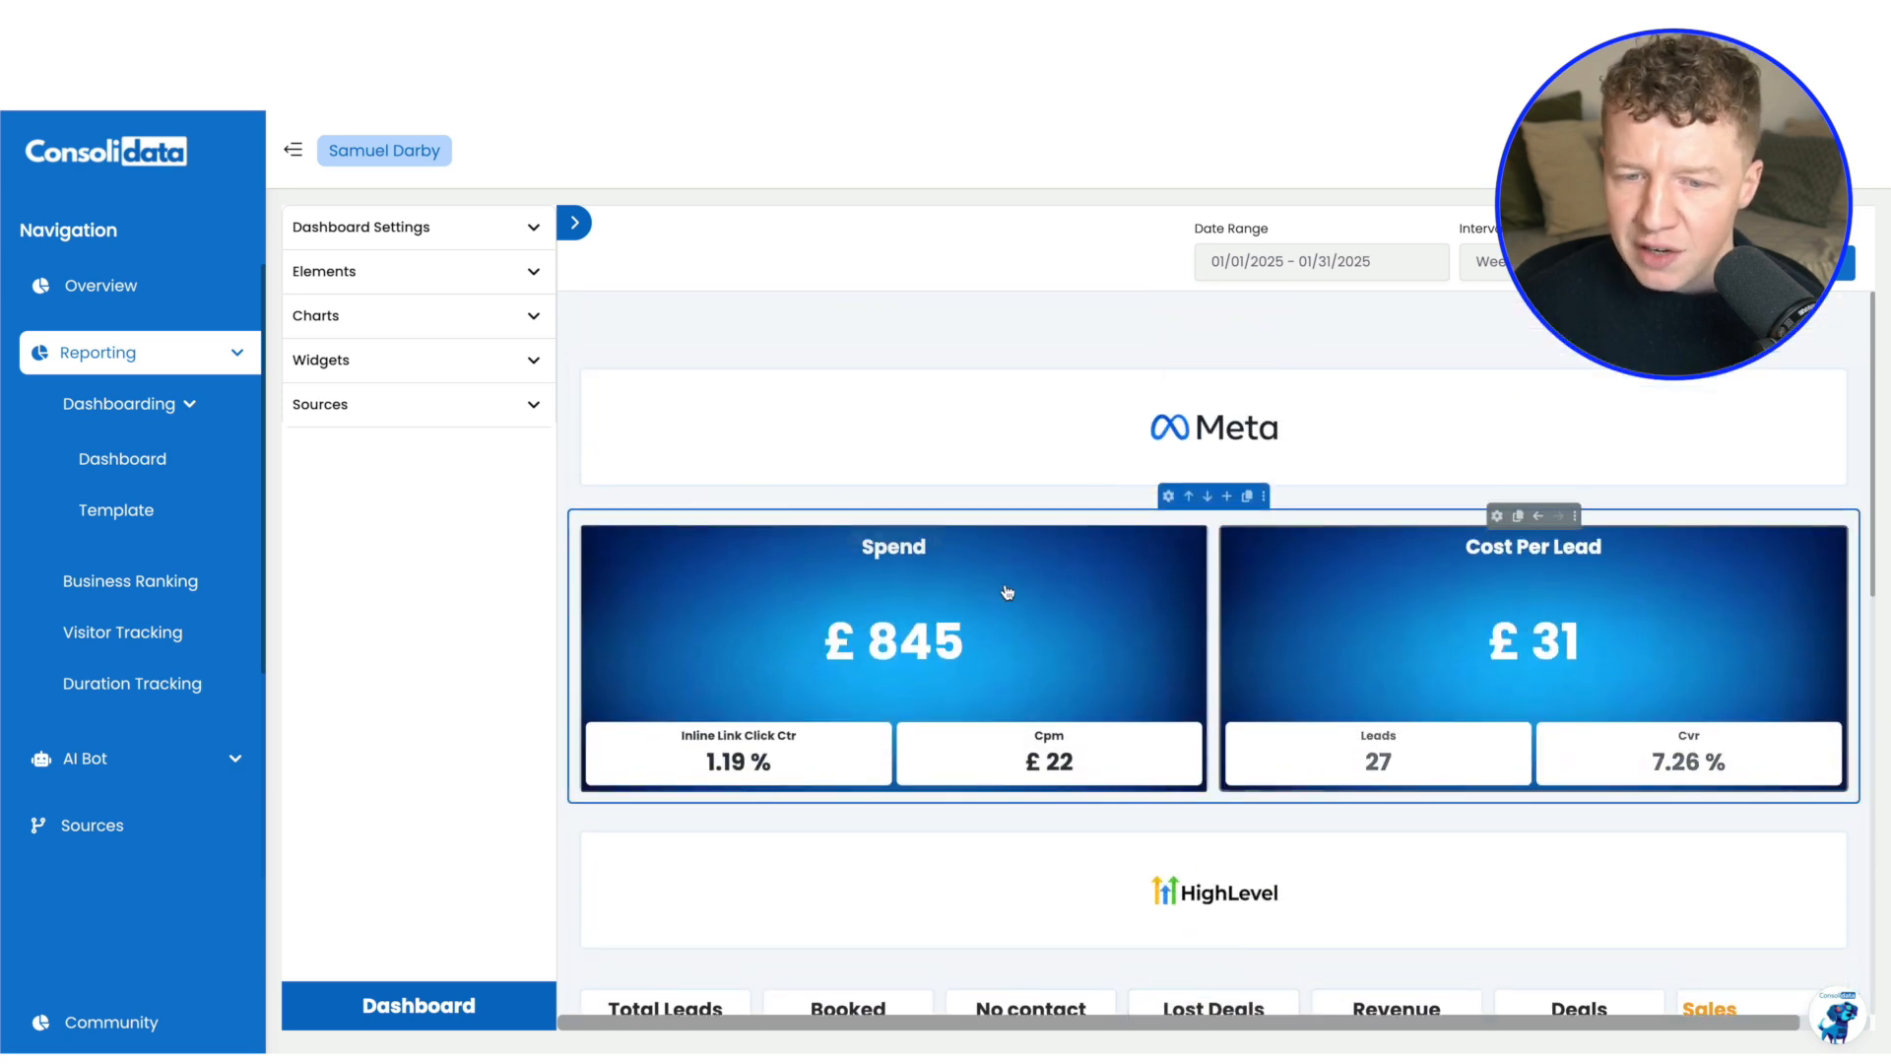
scroll(1220, 616, down, 6)
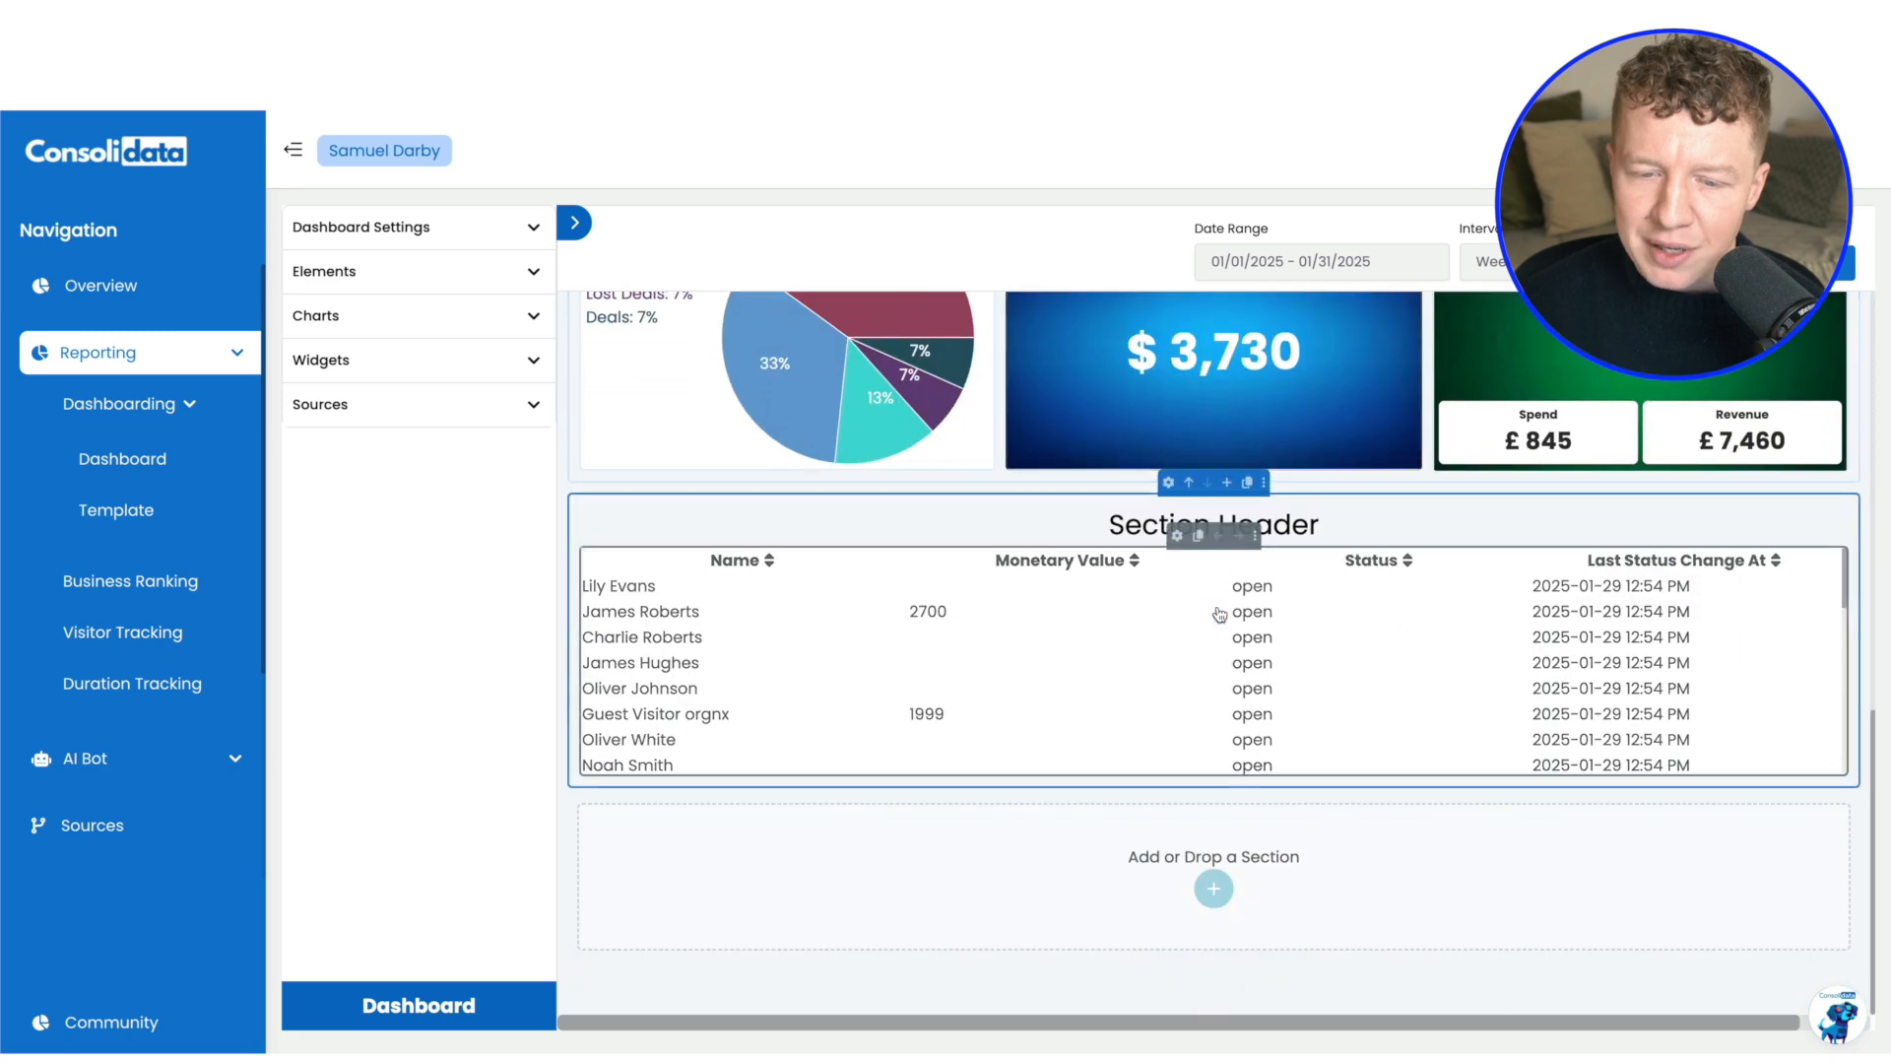
scroll(1221, 615, up, 6)
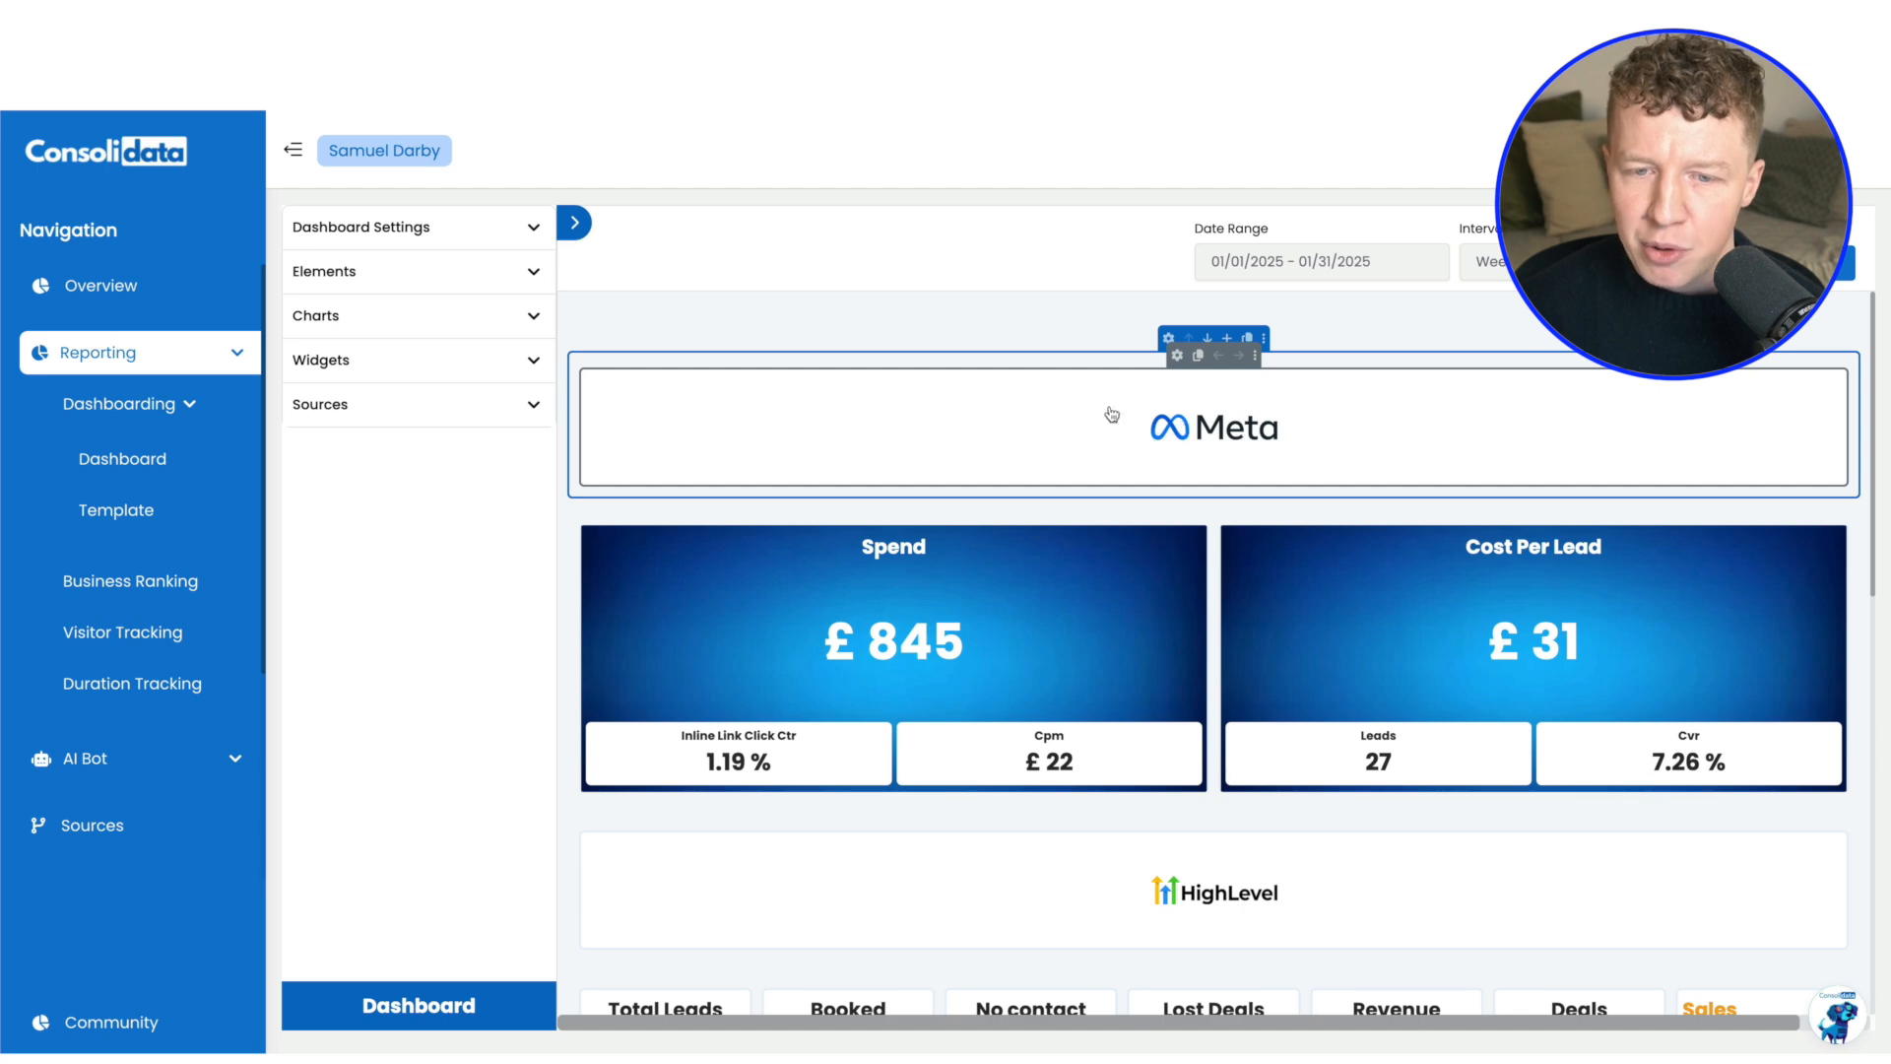
Review the dashboard's Meta spend and lead cards, the HighLevel pipeline figures, the lead-status pie chart, and the Aov and Roas cards
scroll(1133, 444, down, 1)
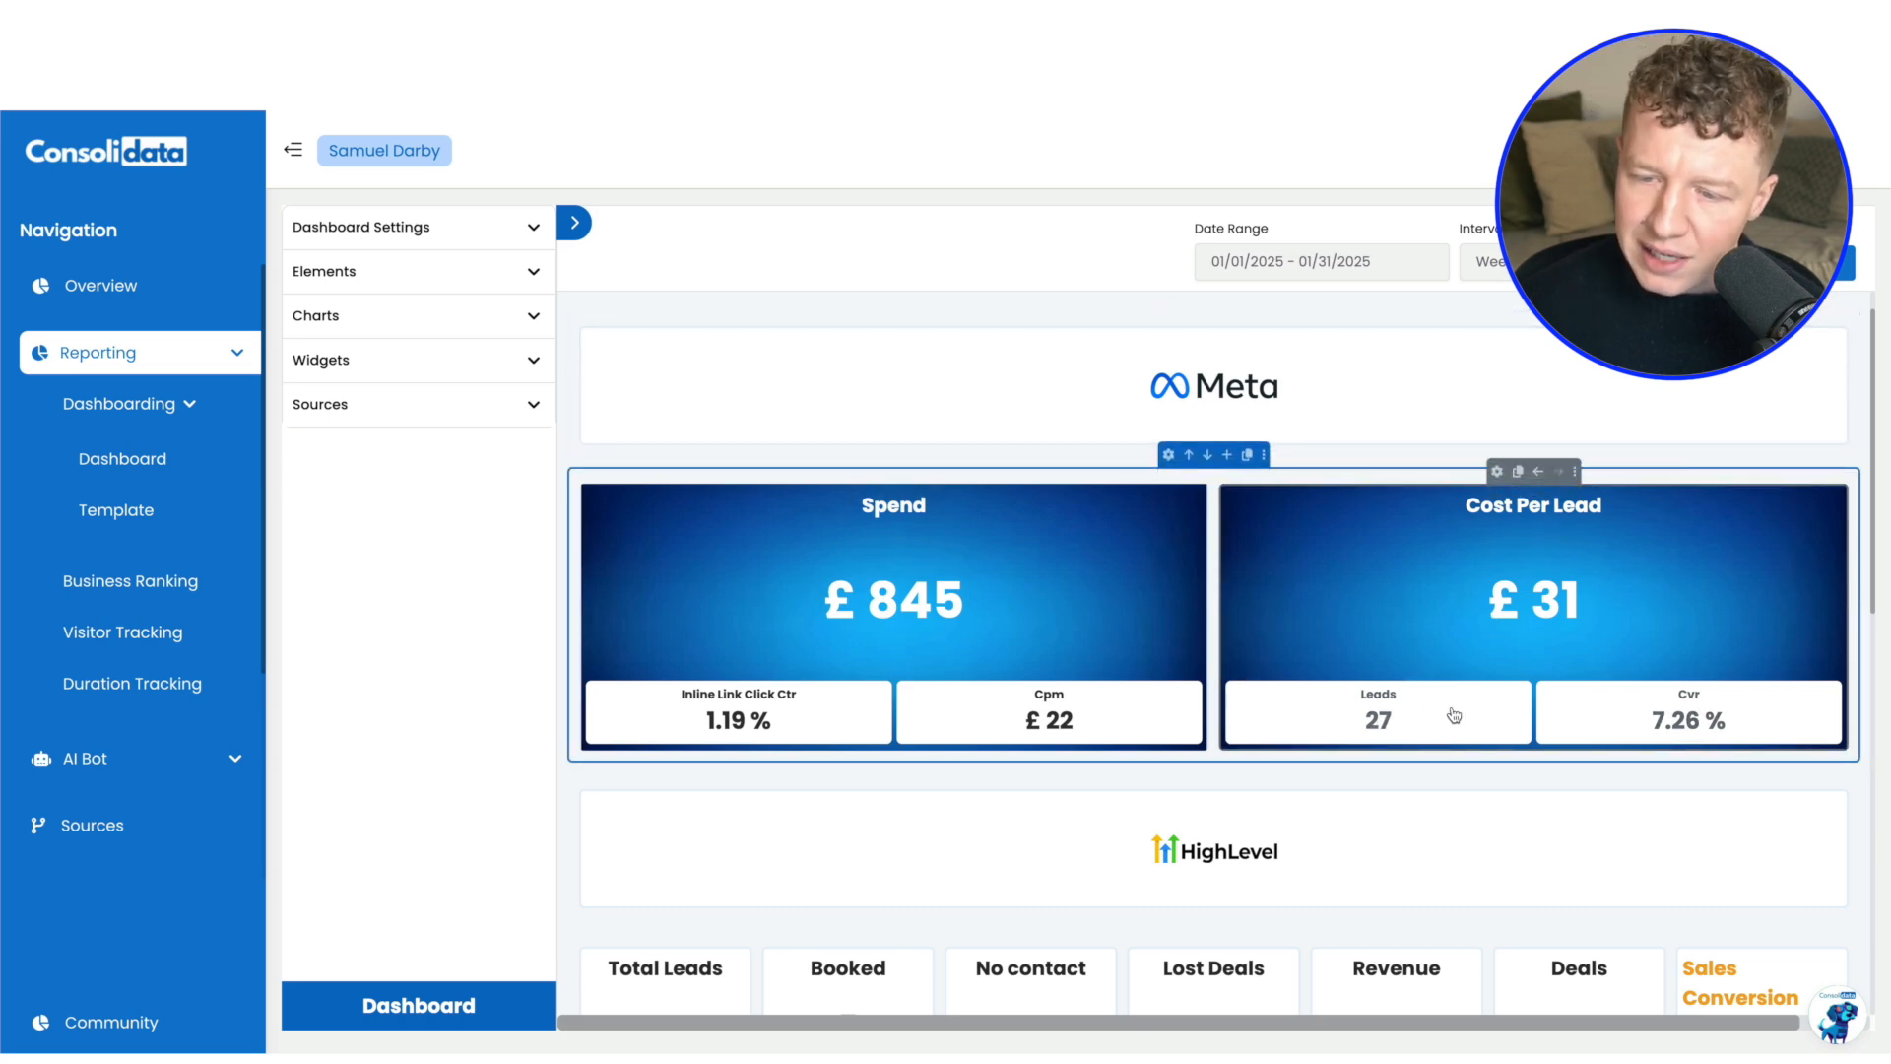
scroll(1443, 635, down, 2)
scroll(1442, 635, down, 2)
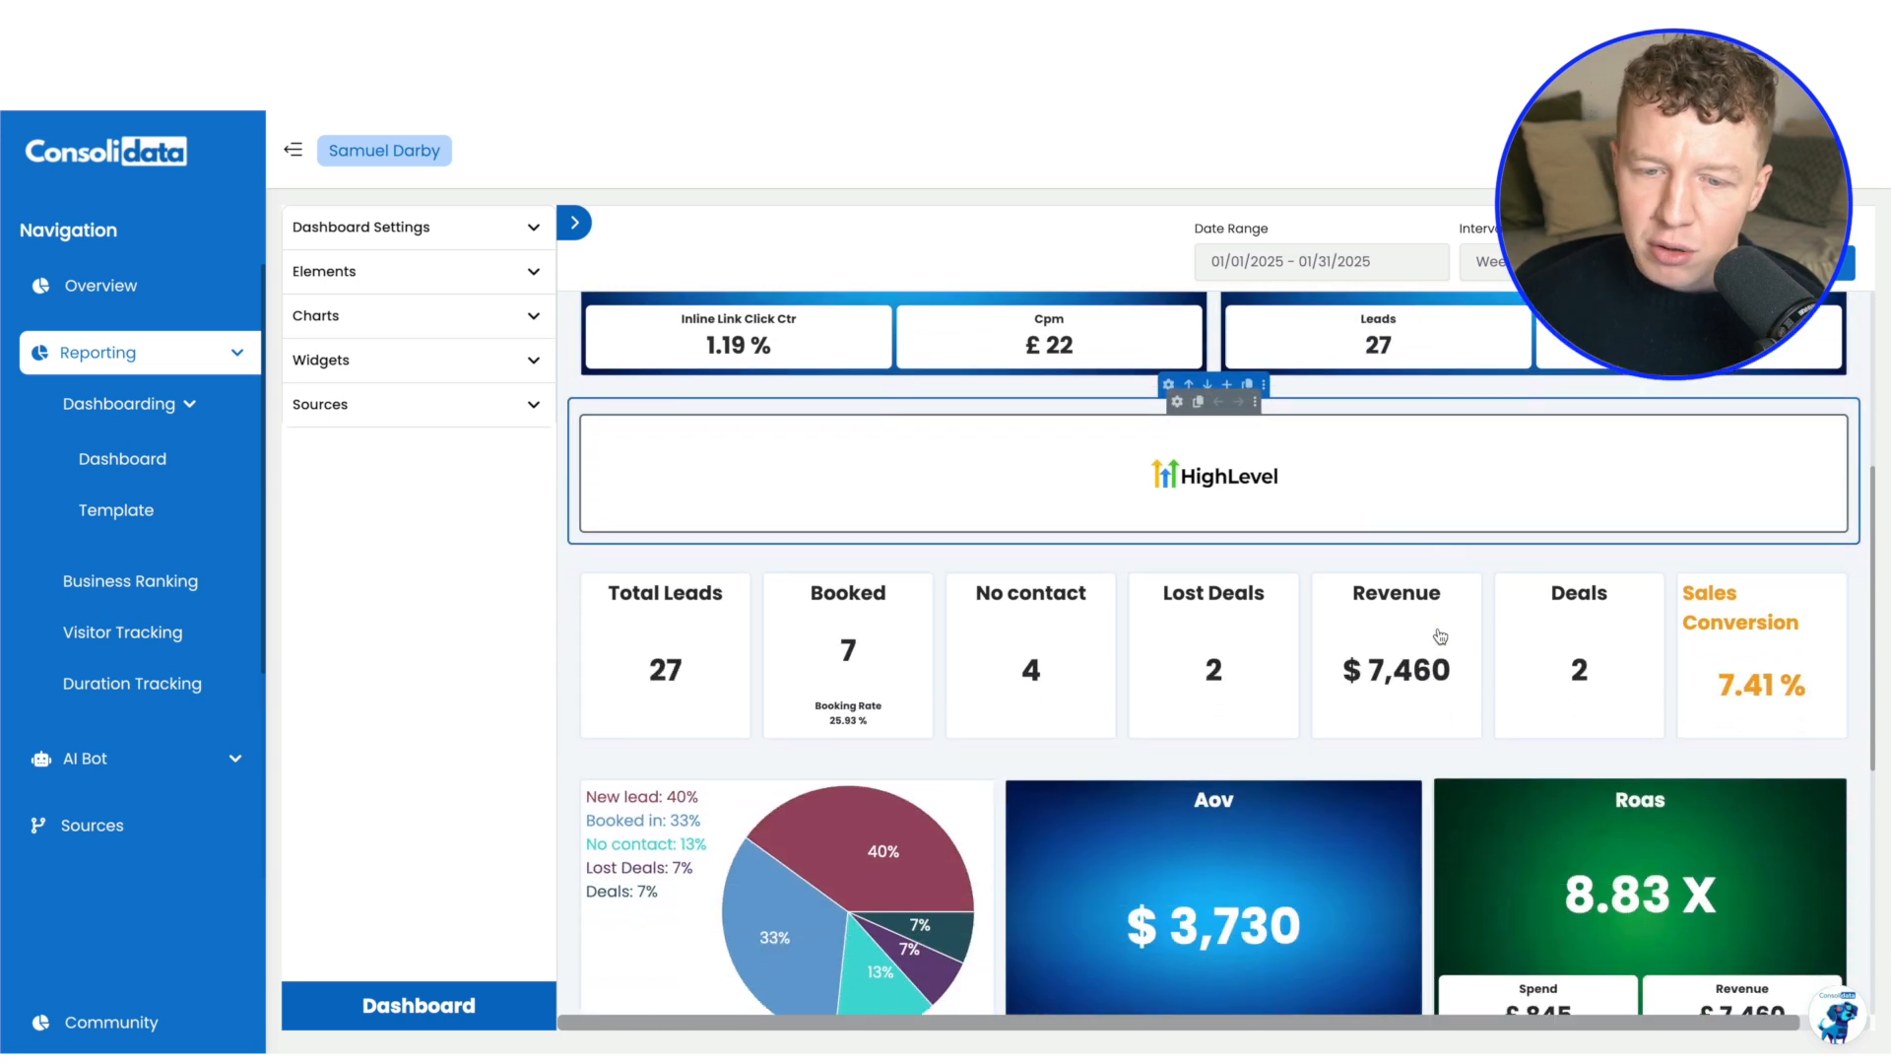
scroll(1148, 609, down, 1)
scroll(1148, 609, down, 1)
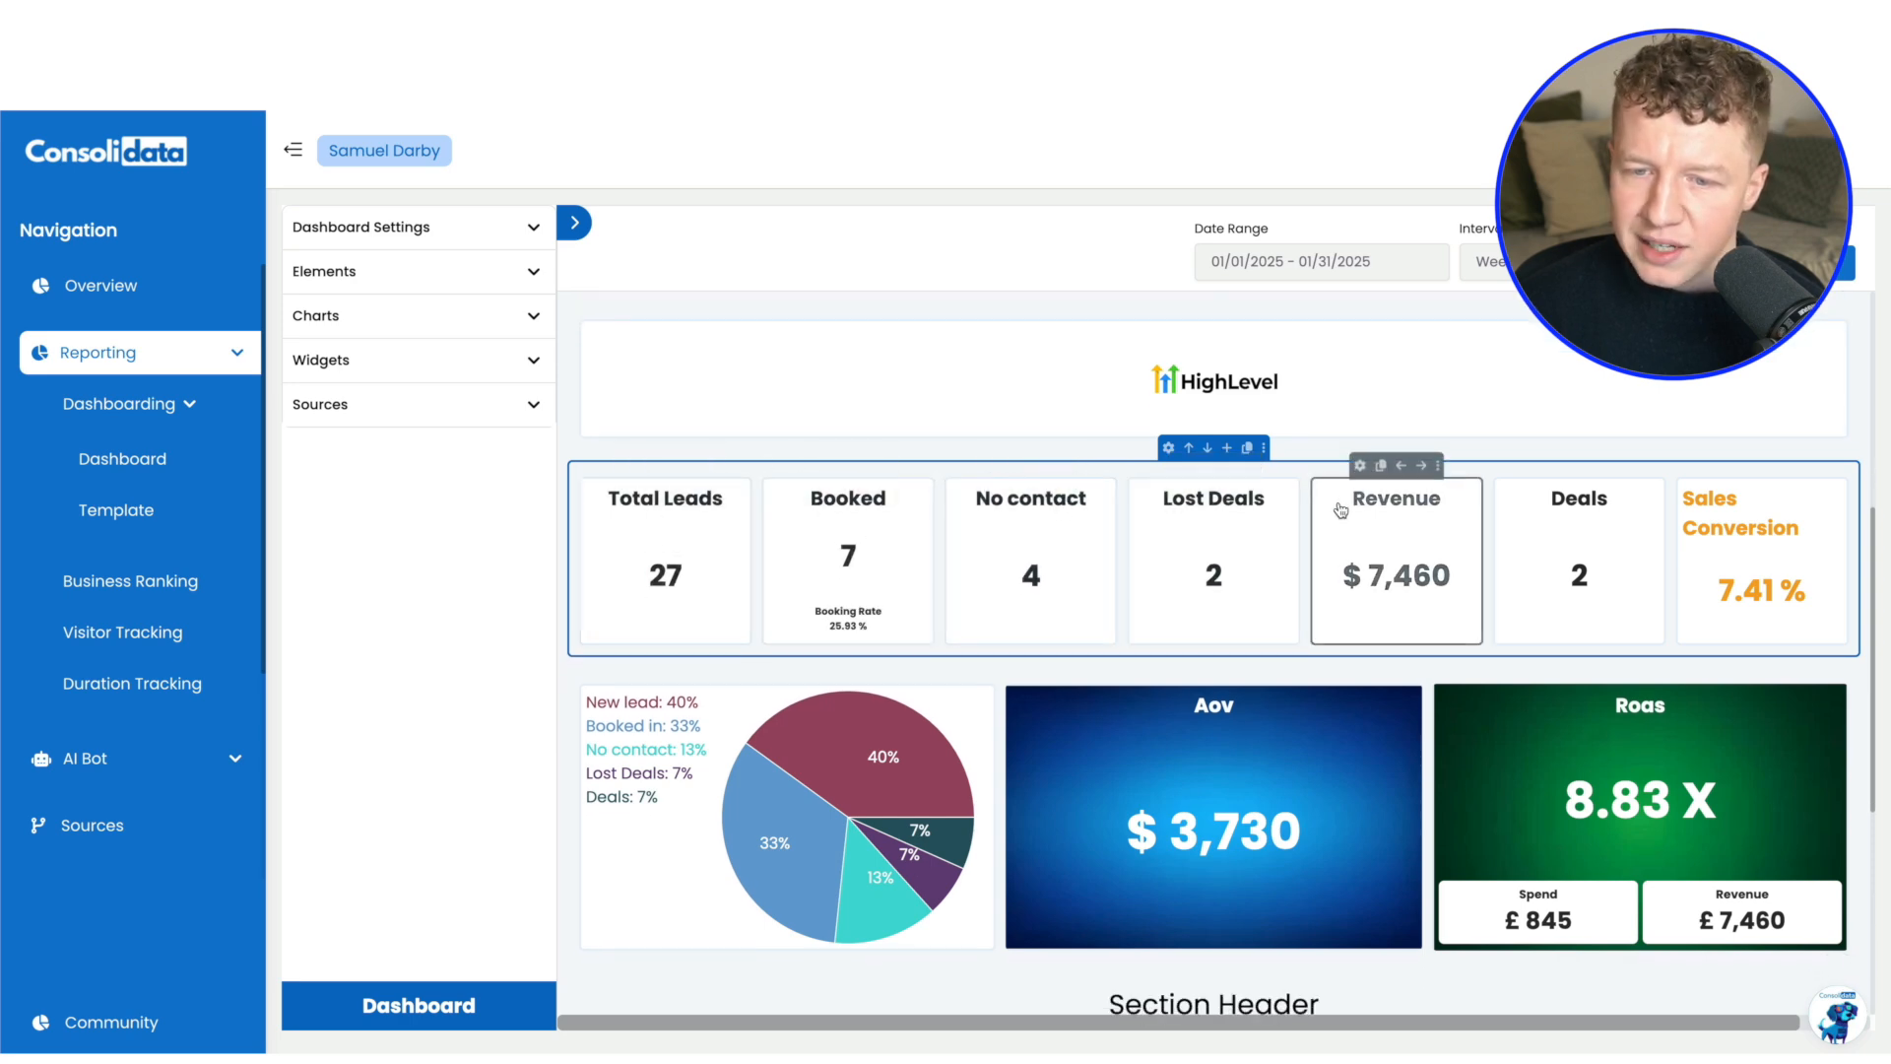
scroll(1436, 608, down, 2)
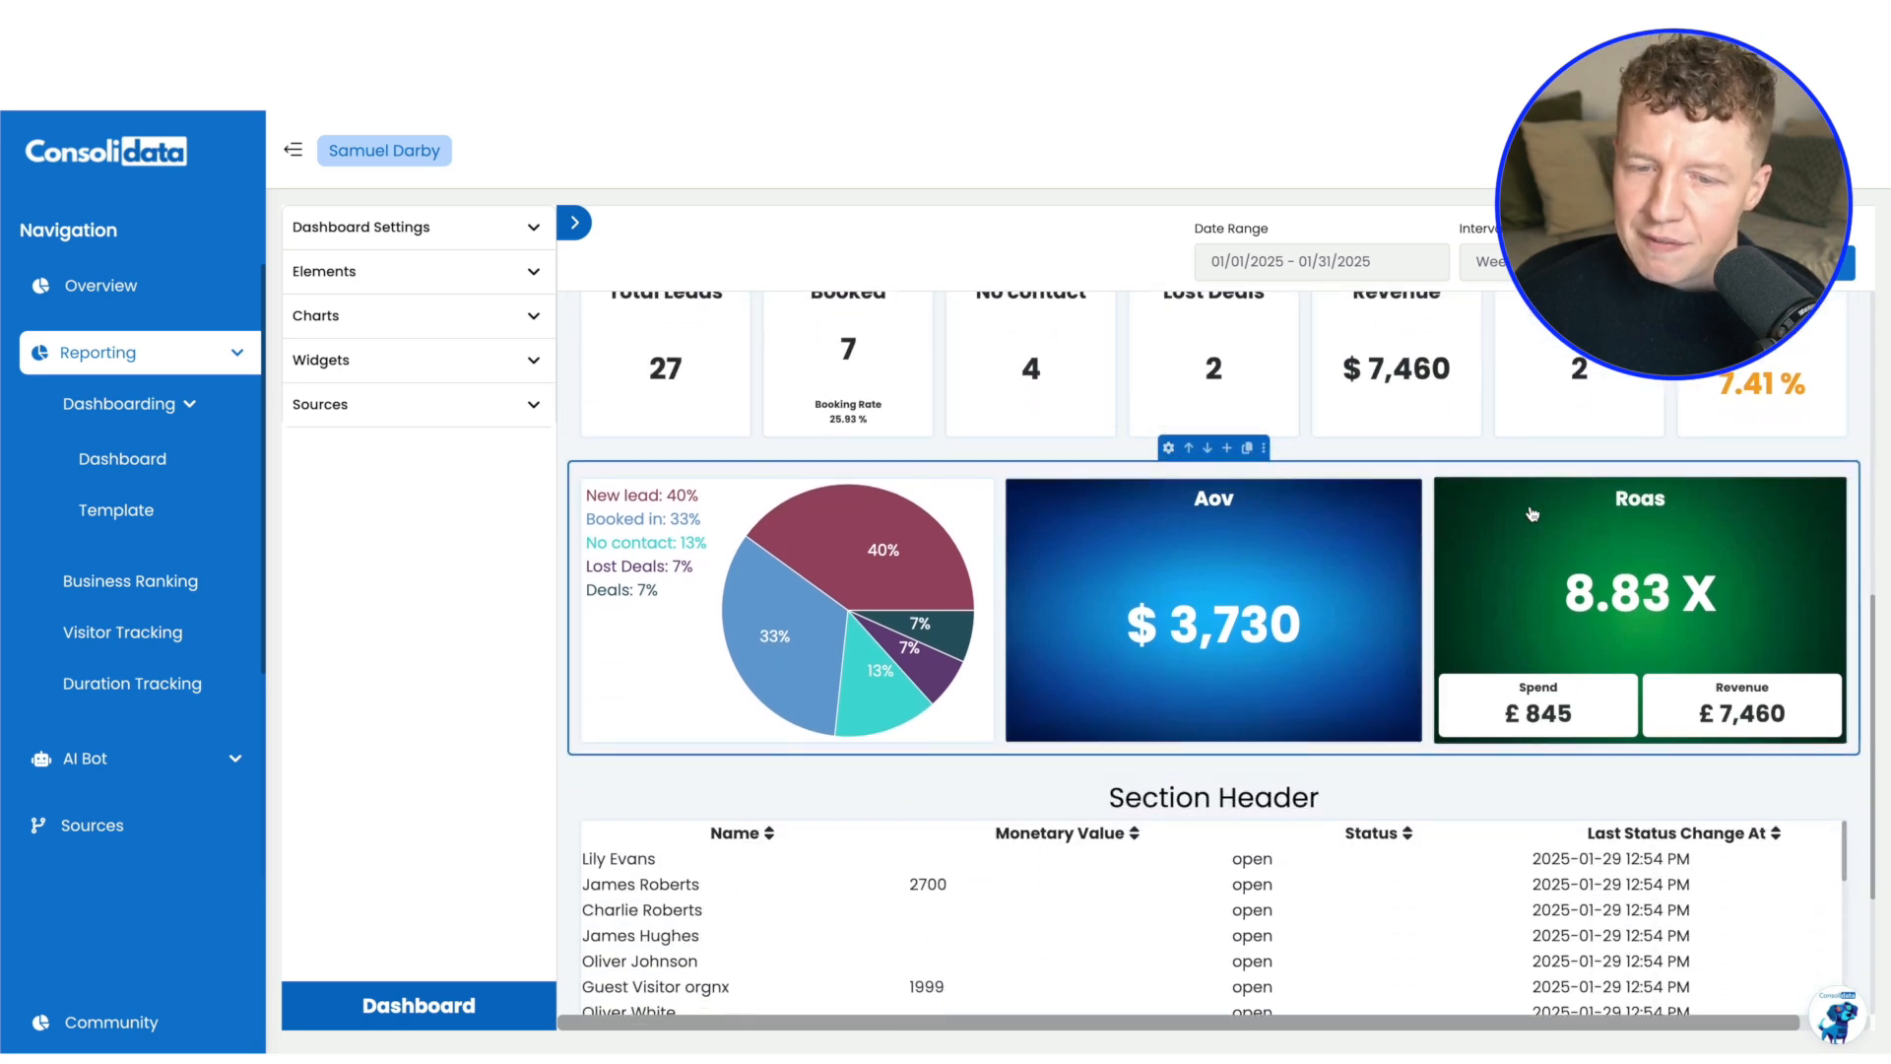
mouse_move(764, 625)
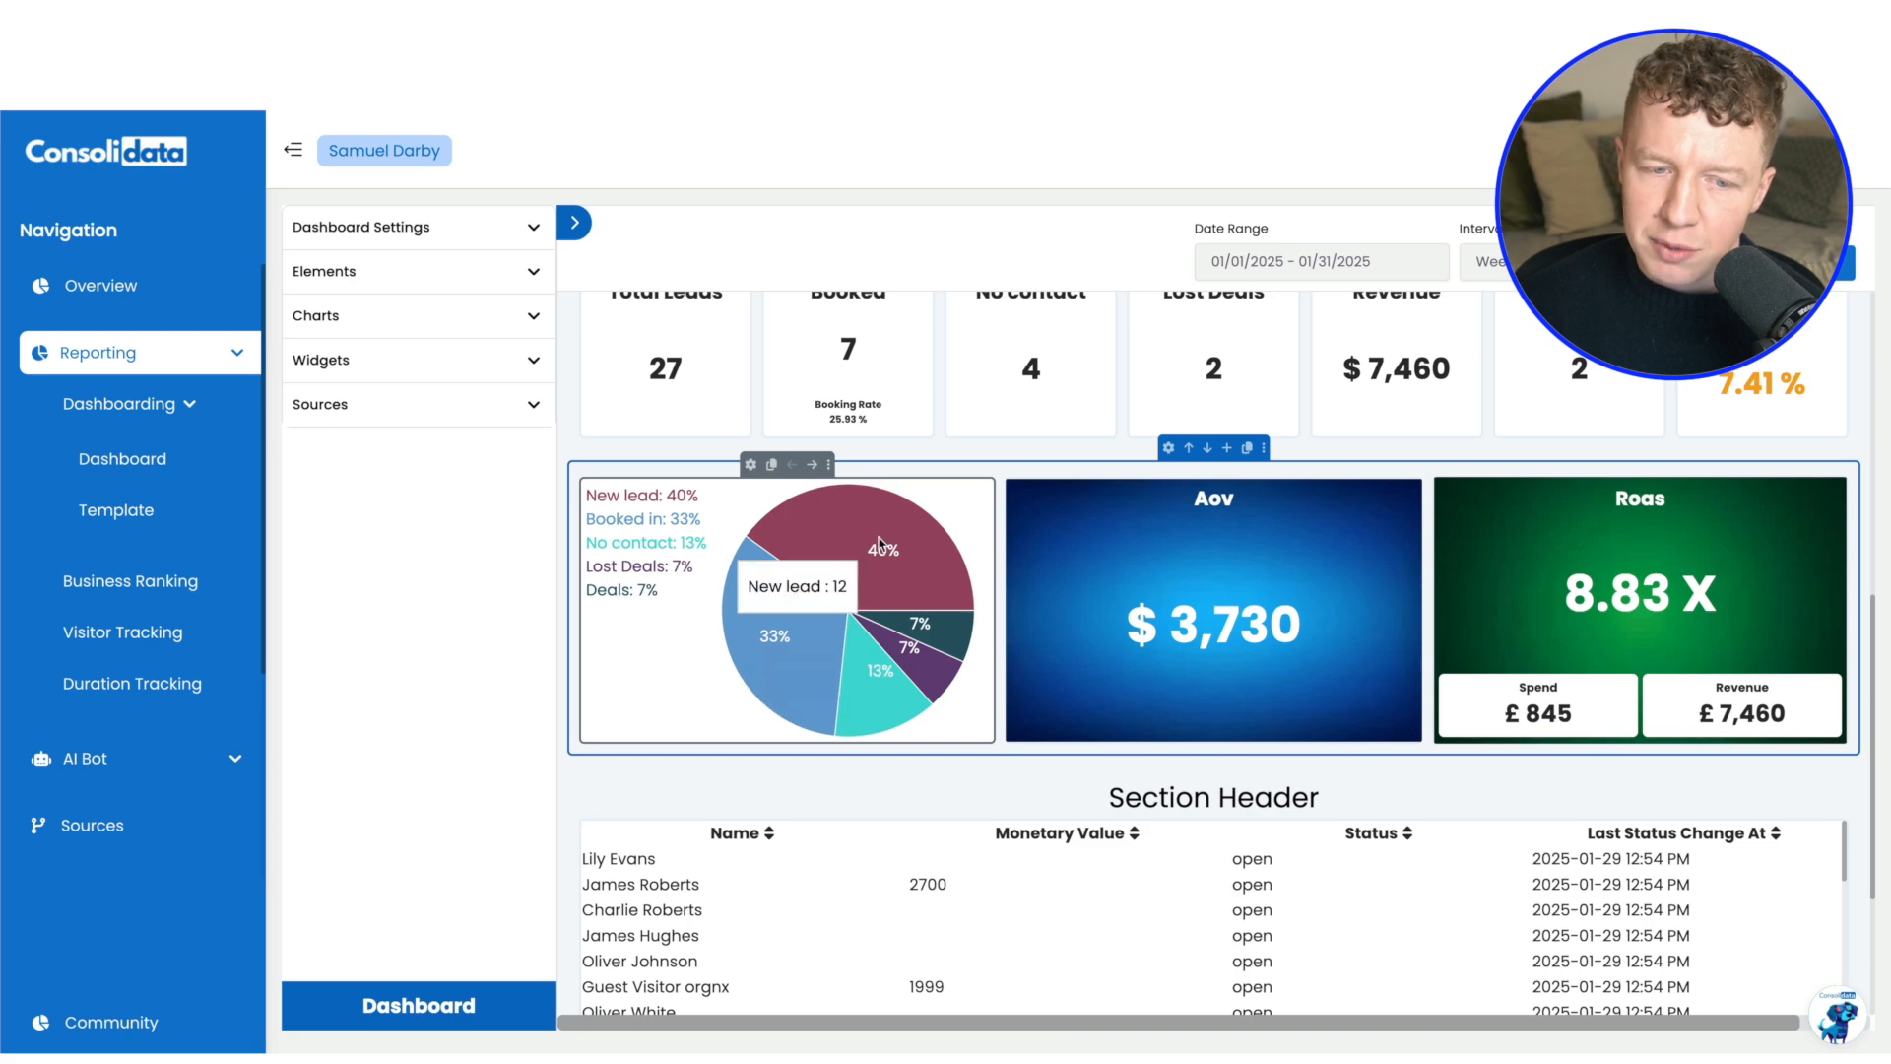
mouse_move(925, 560)
scroll(936, 557, down, 1)
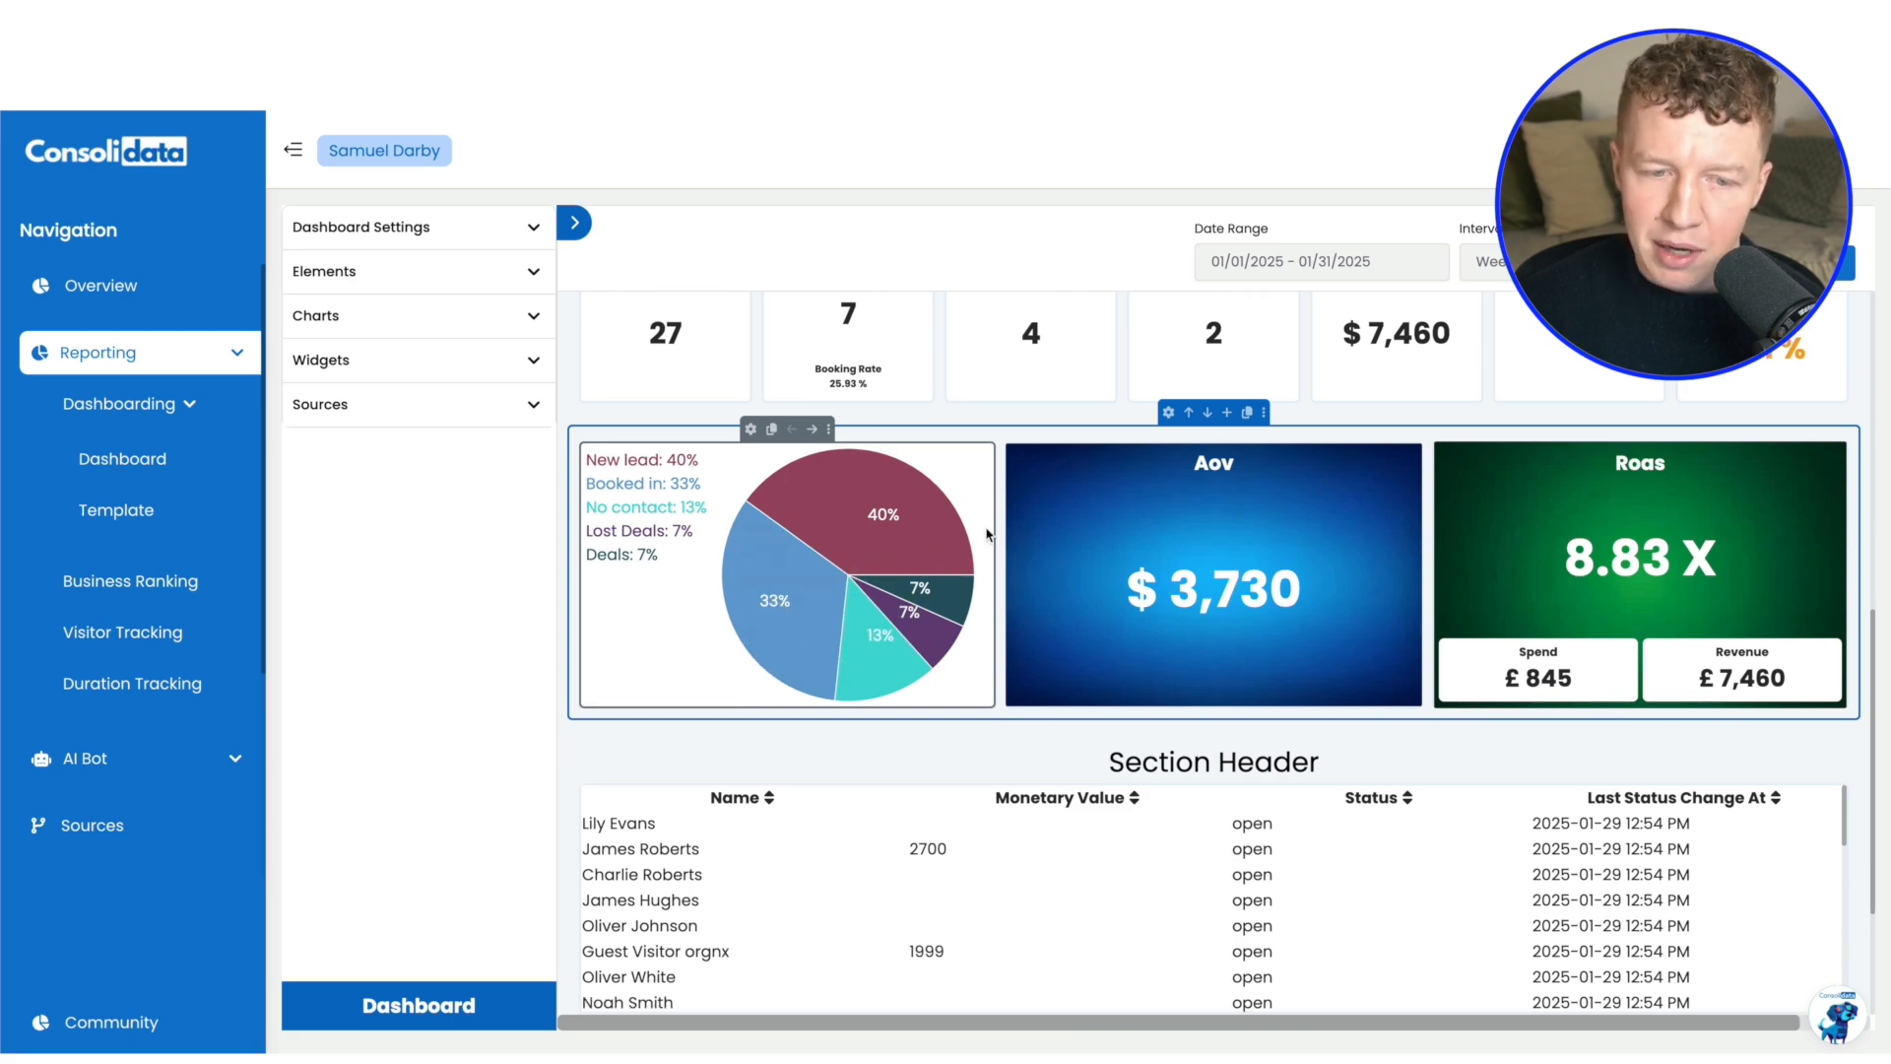
scroll(951, 549, up, 8)
Check the Create Template option of the sample HighLevel dashboard in the dashboards list, and browse the templates down to the owned Test template
key(super+t)
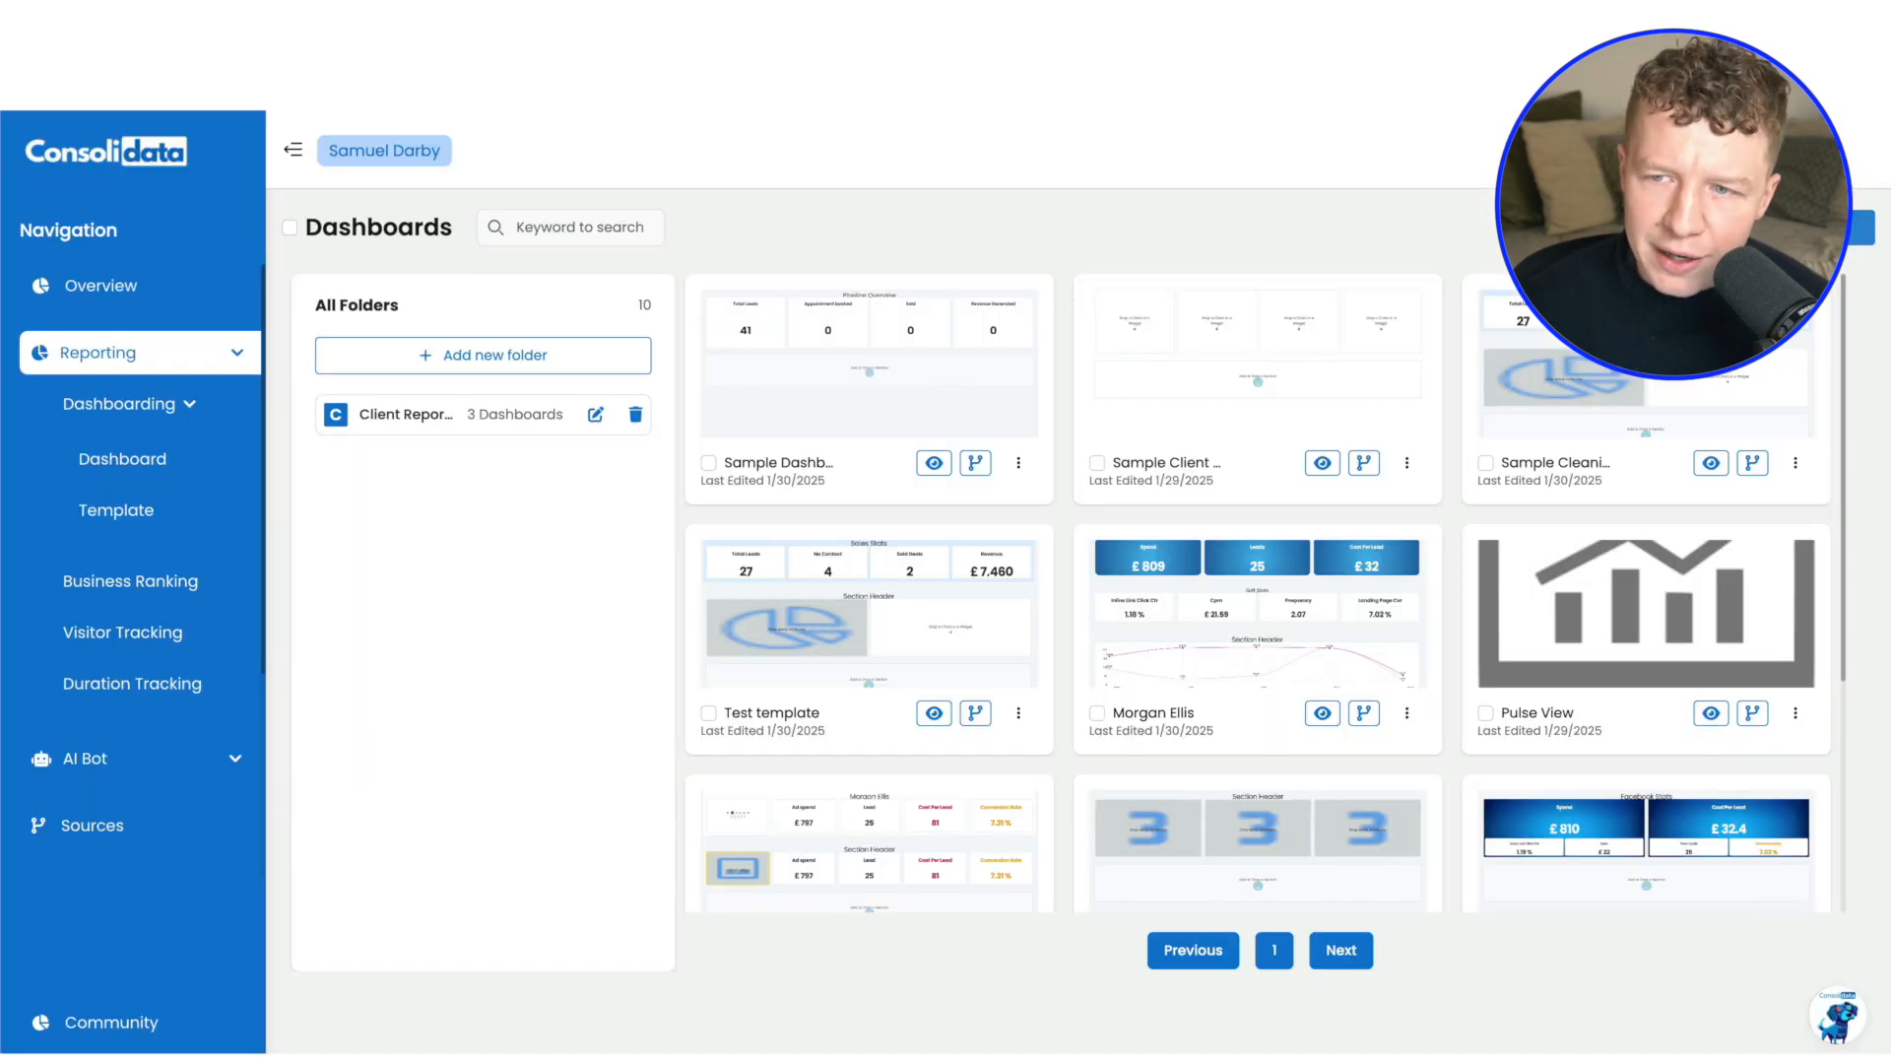
scroll(1470, 576, down, 4)
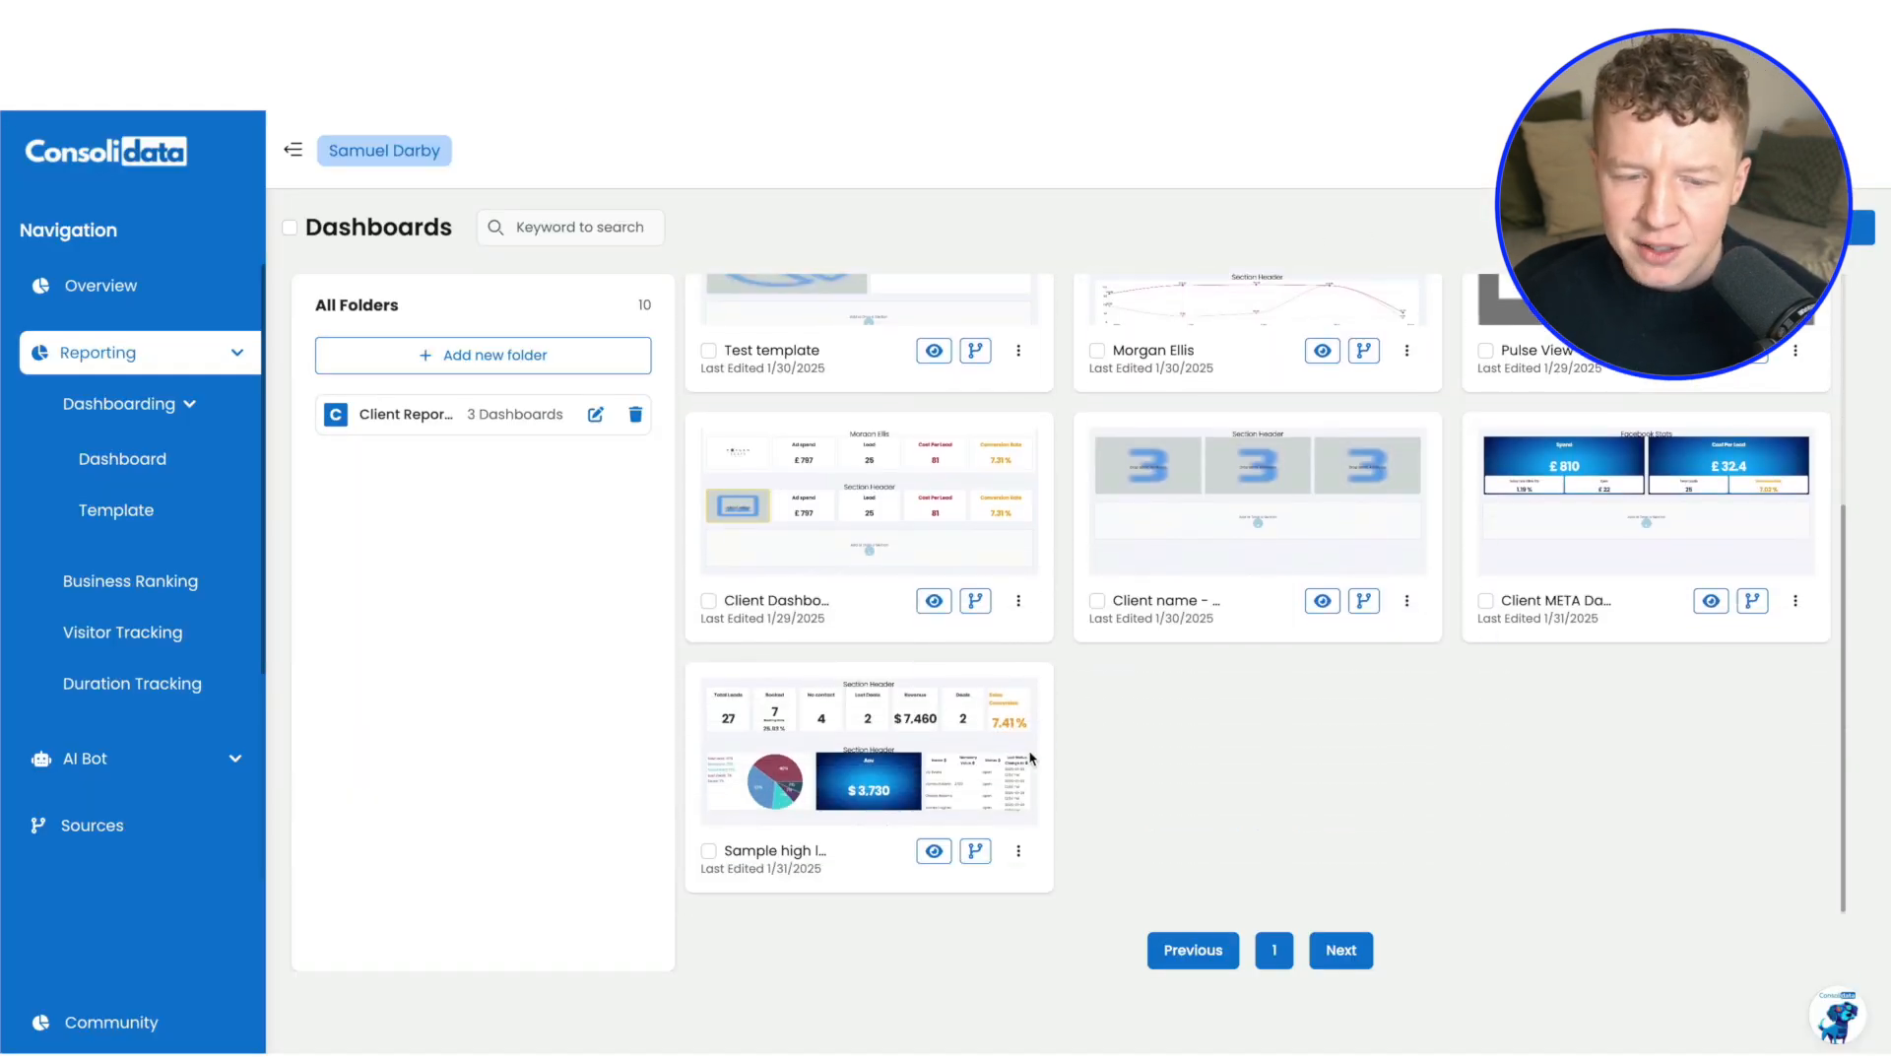
click(1020, 853)
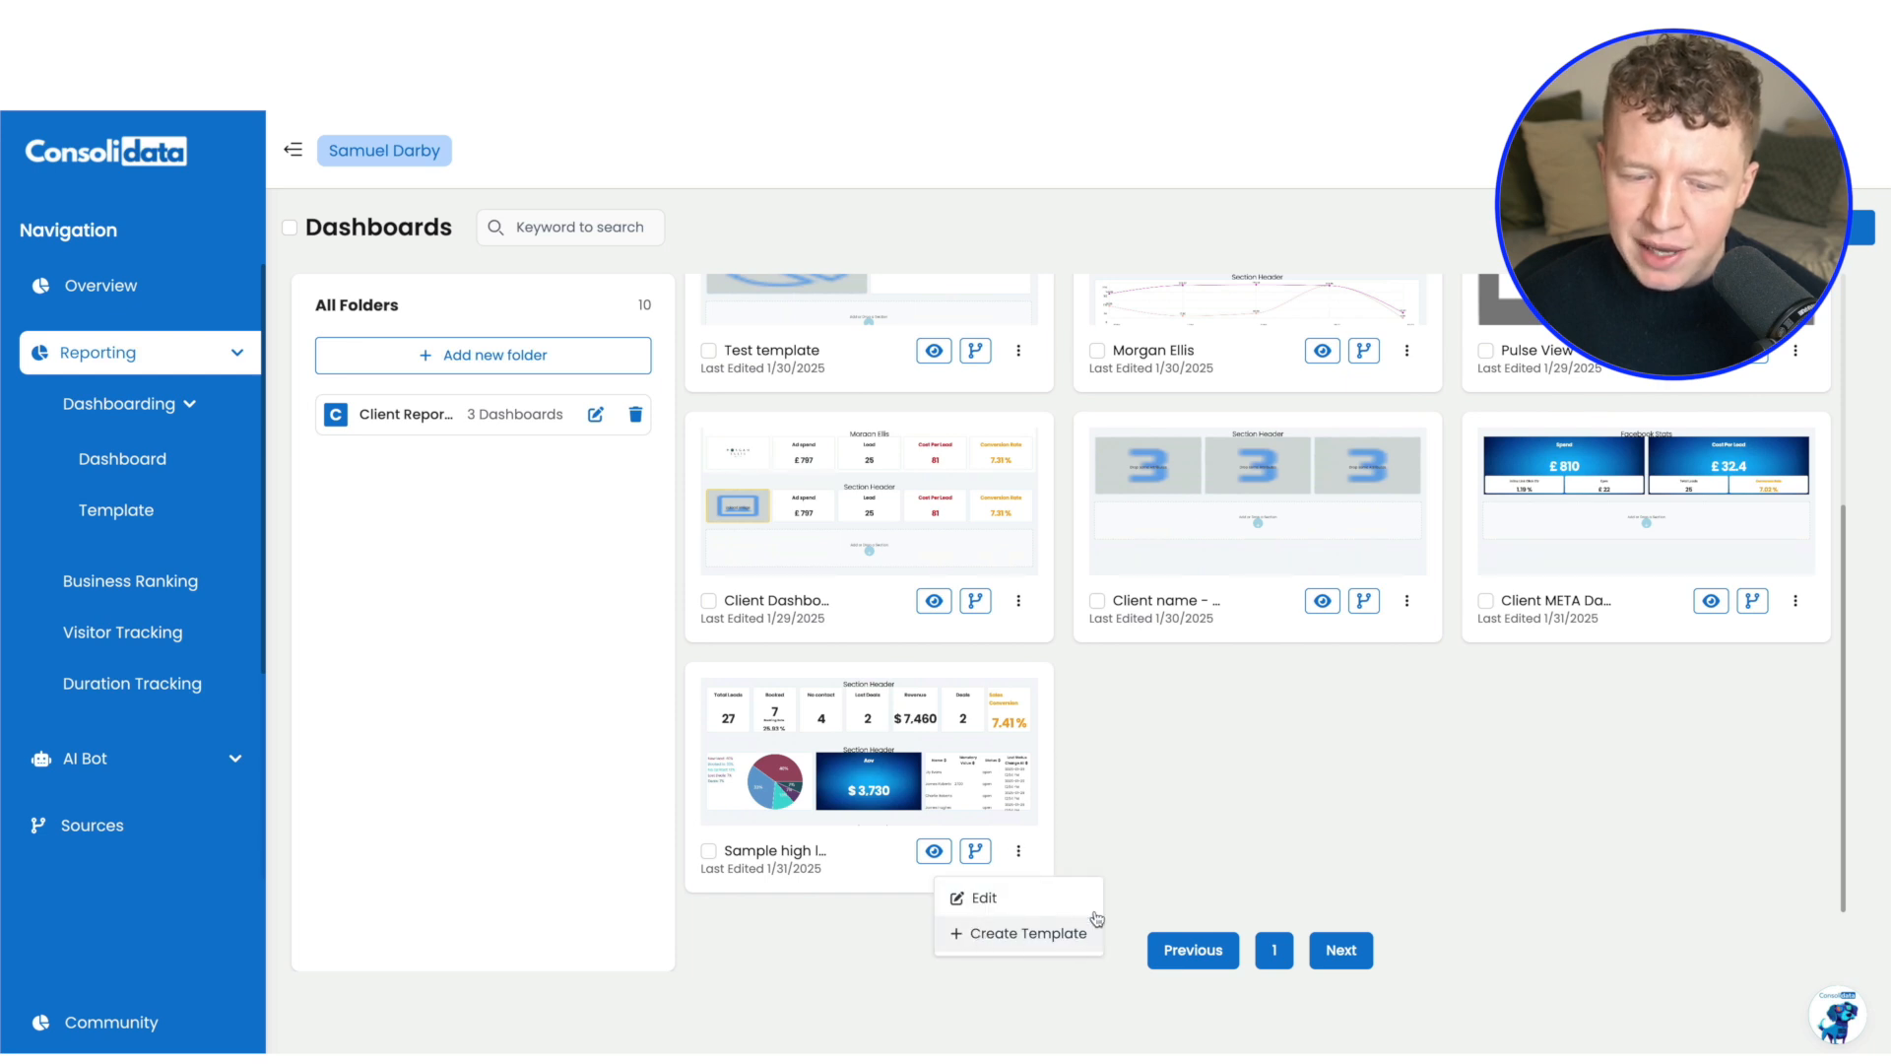
click(1187, 843)
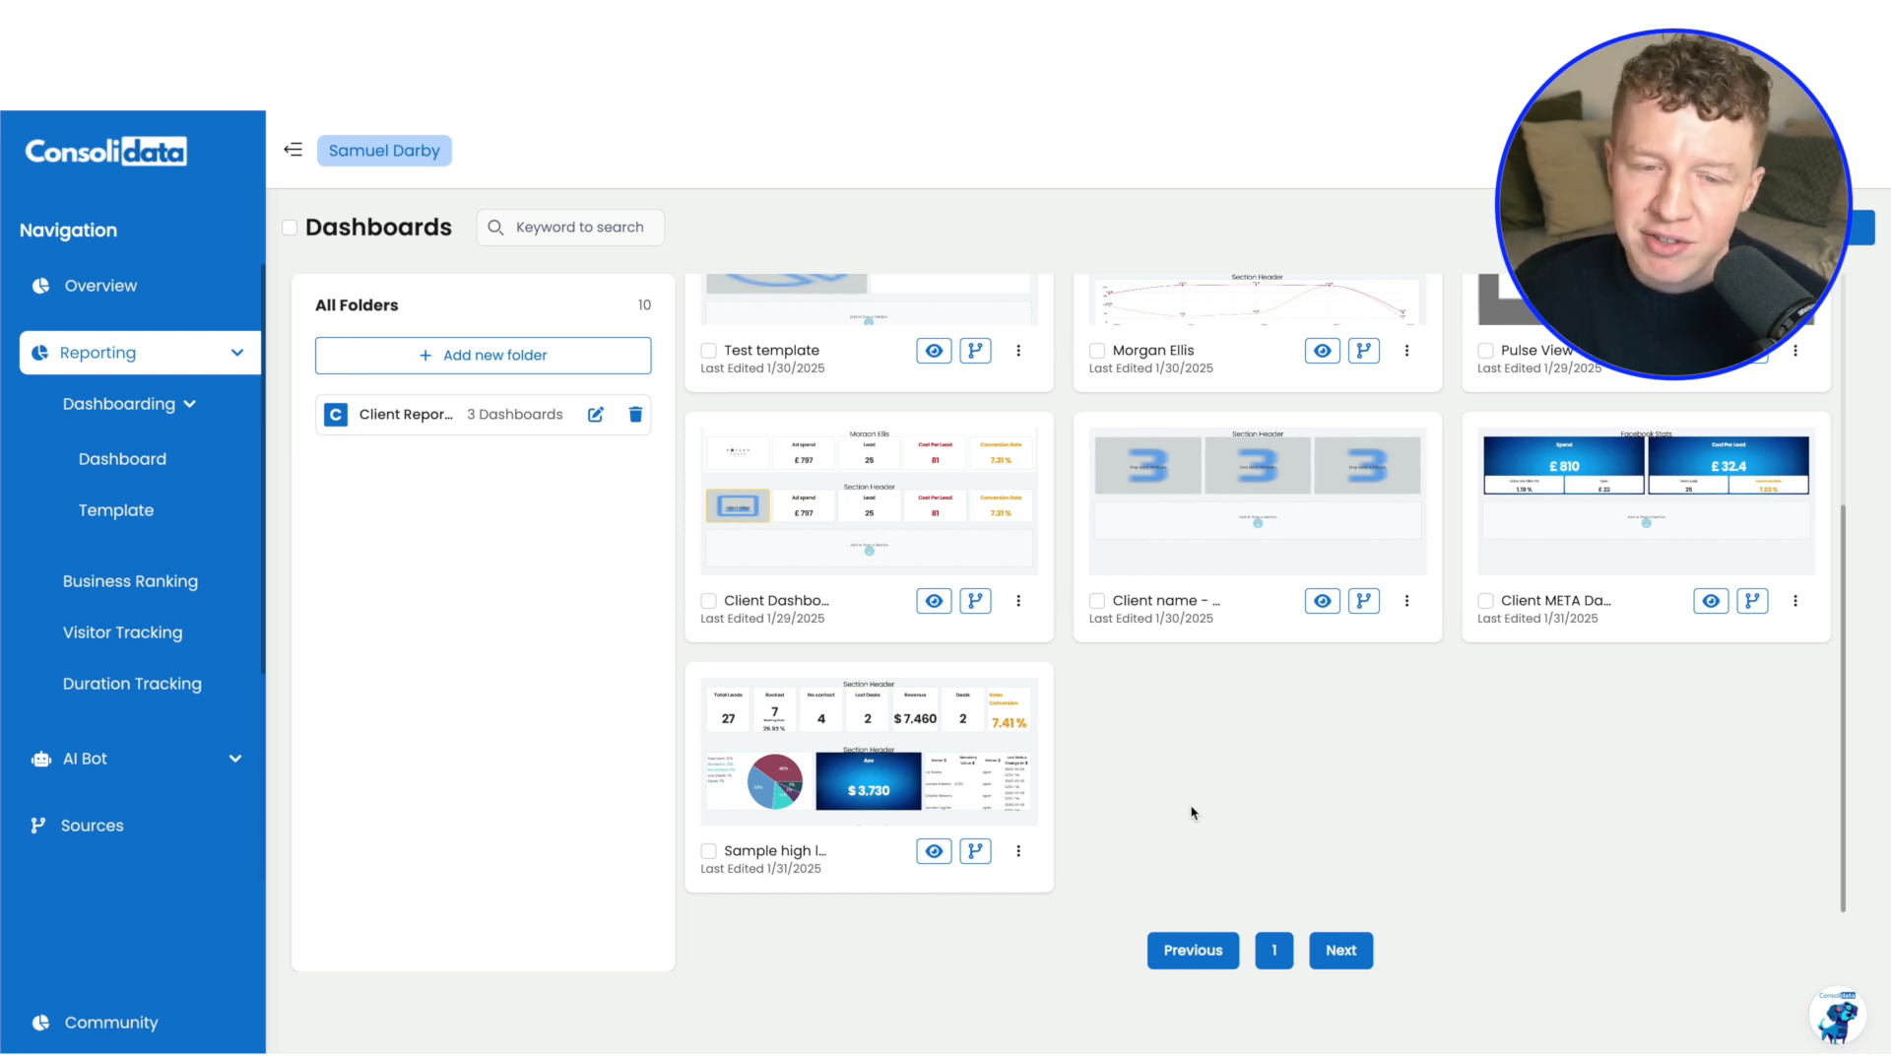
click(1019, 852)
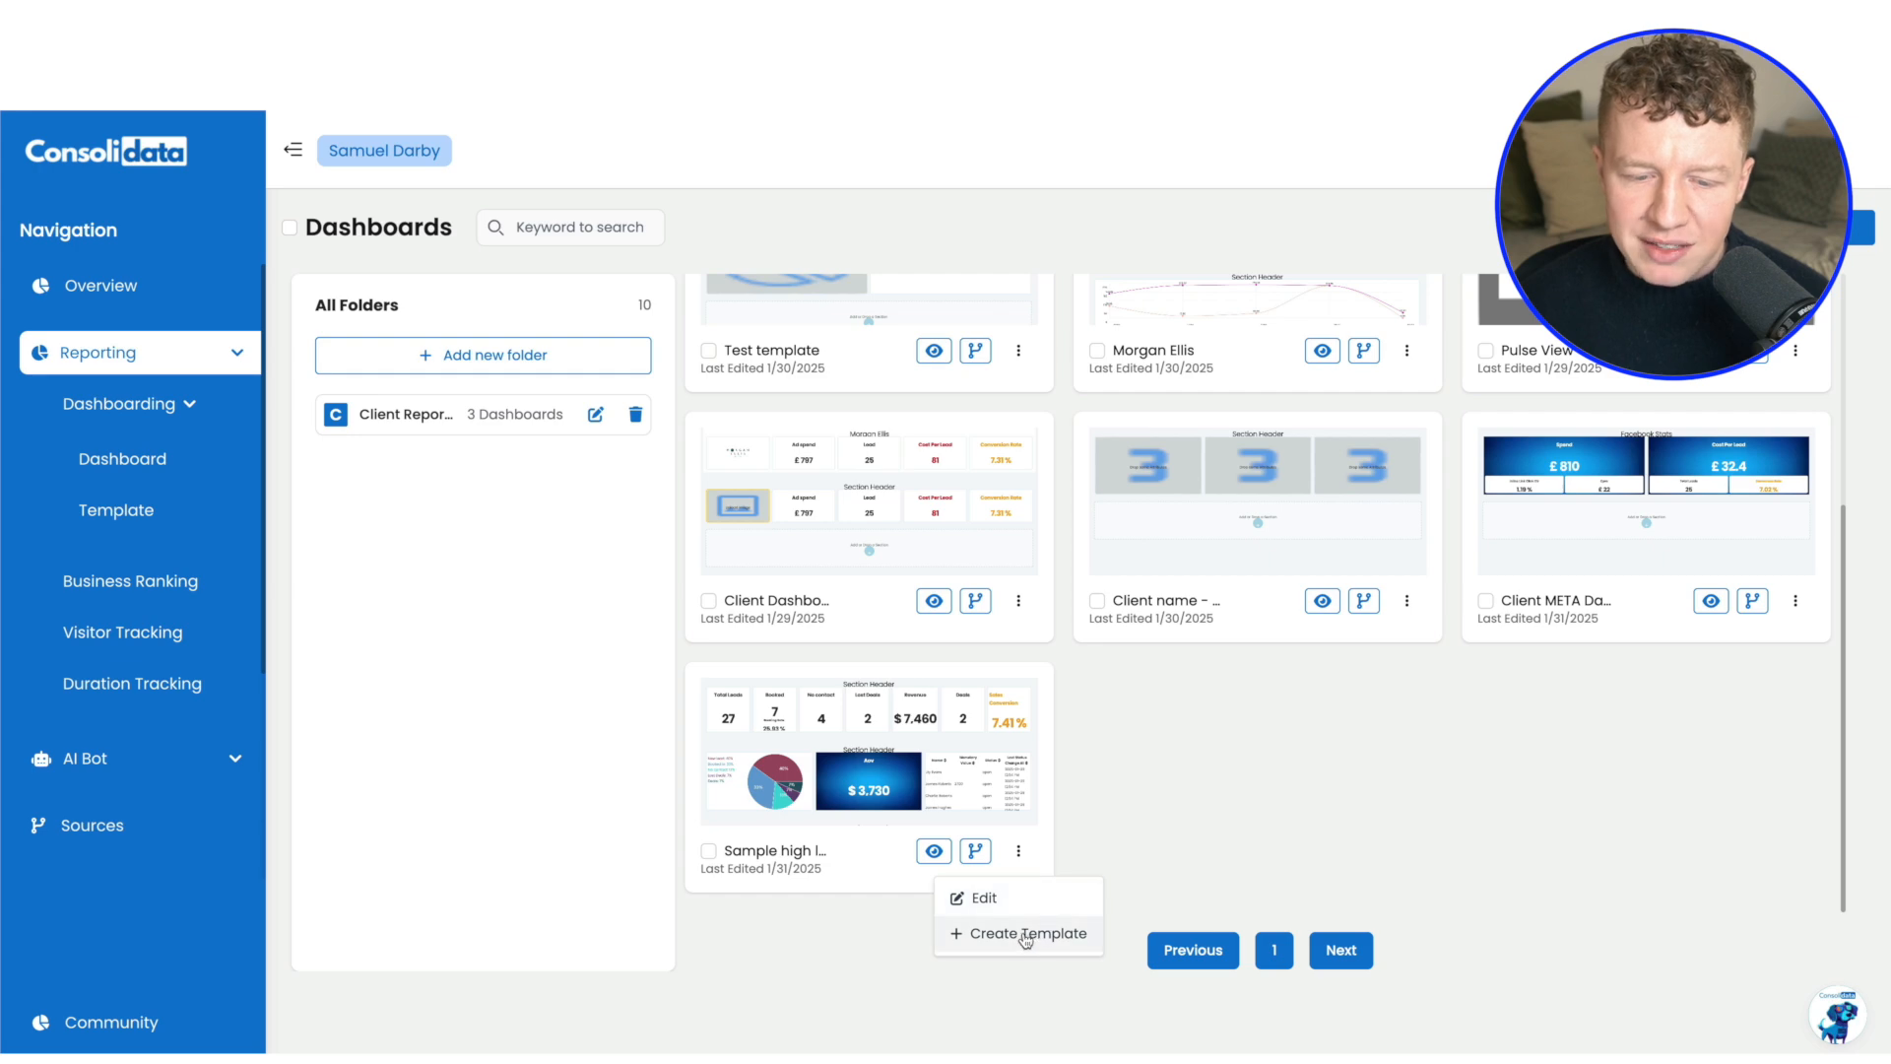
click(1194, 830)
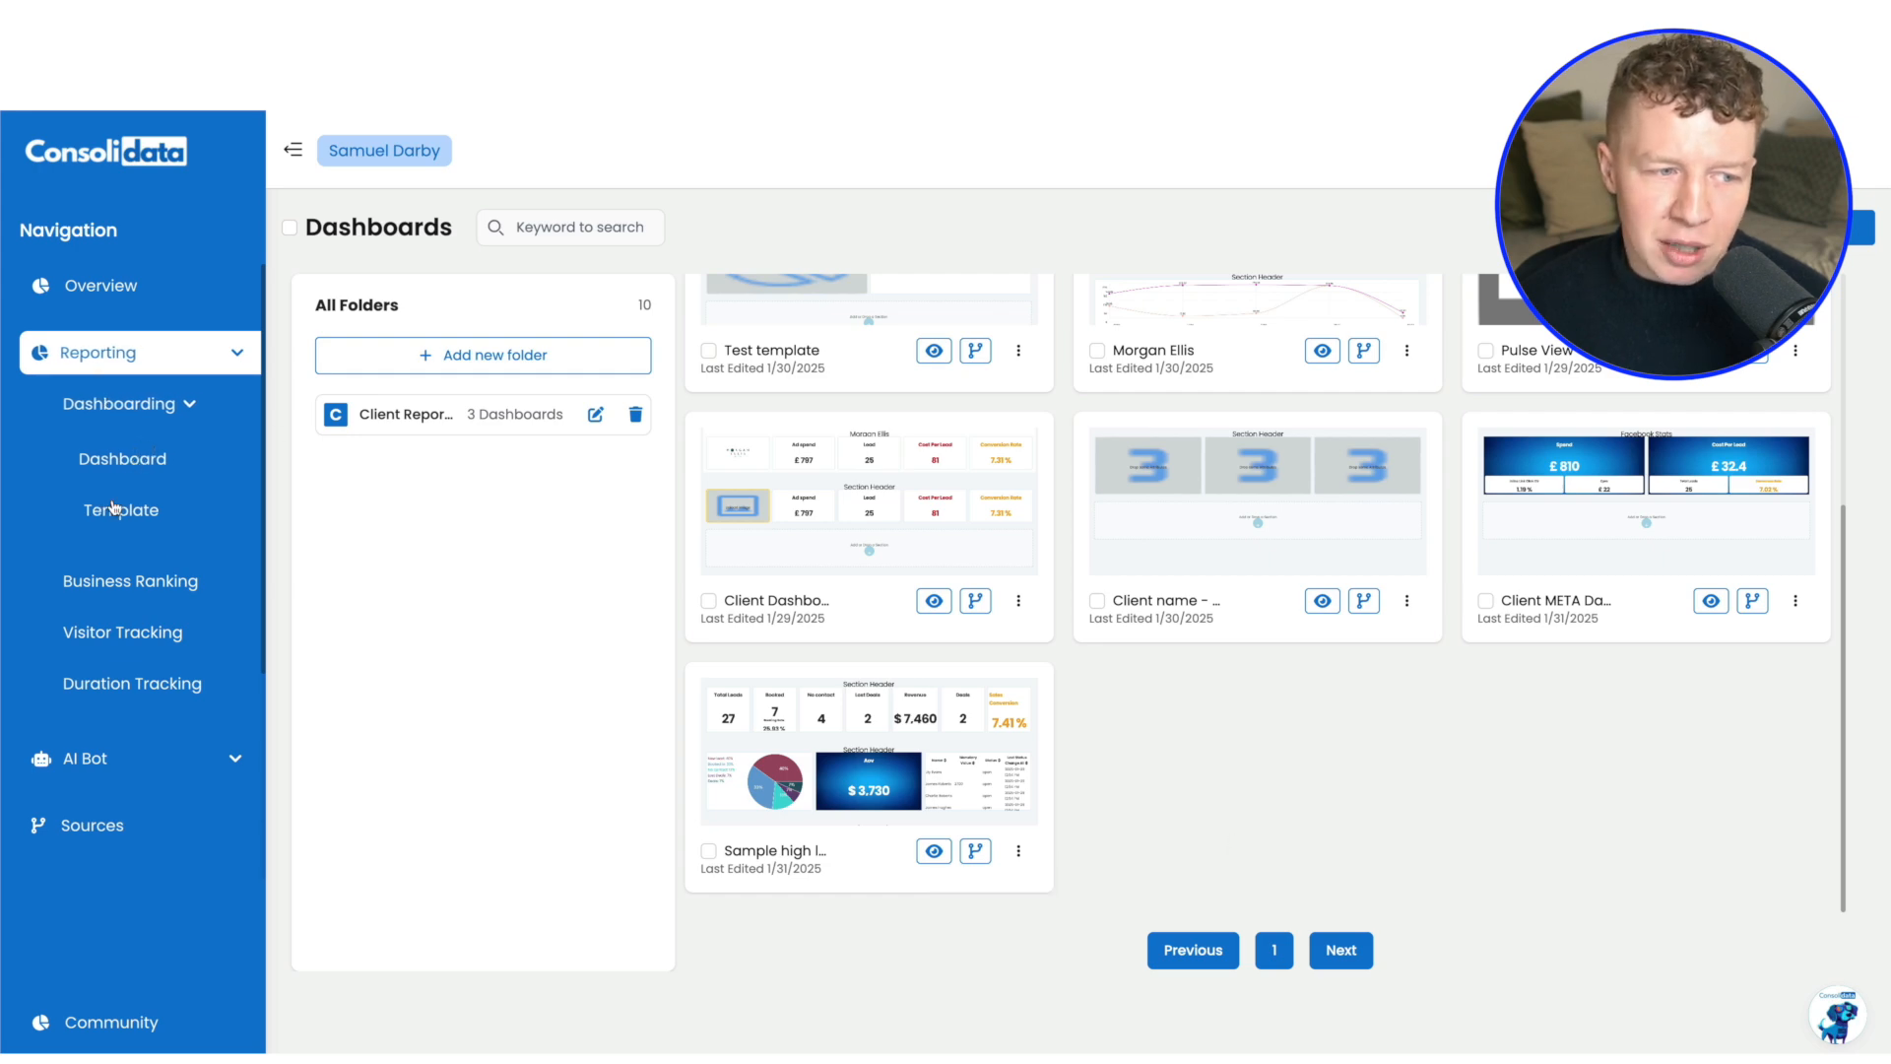
click(139, 522)
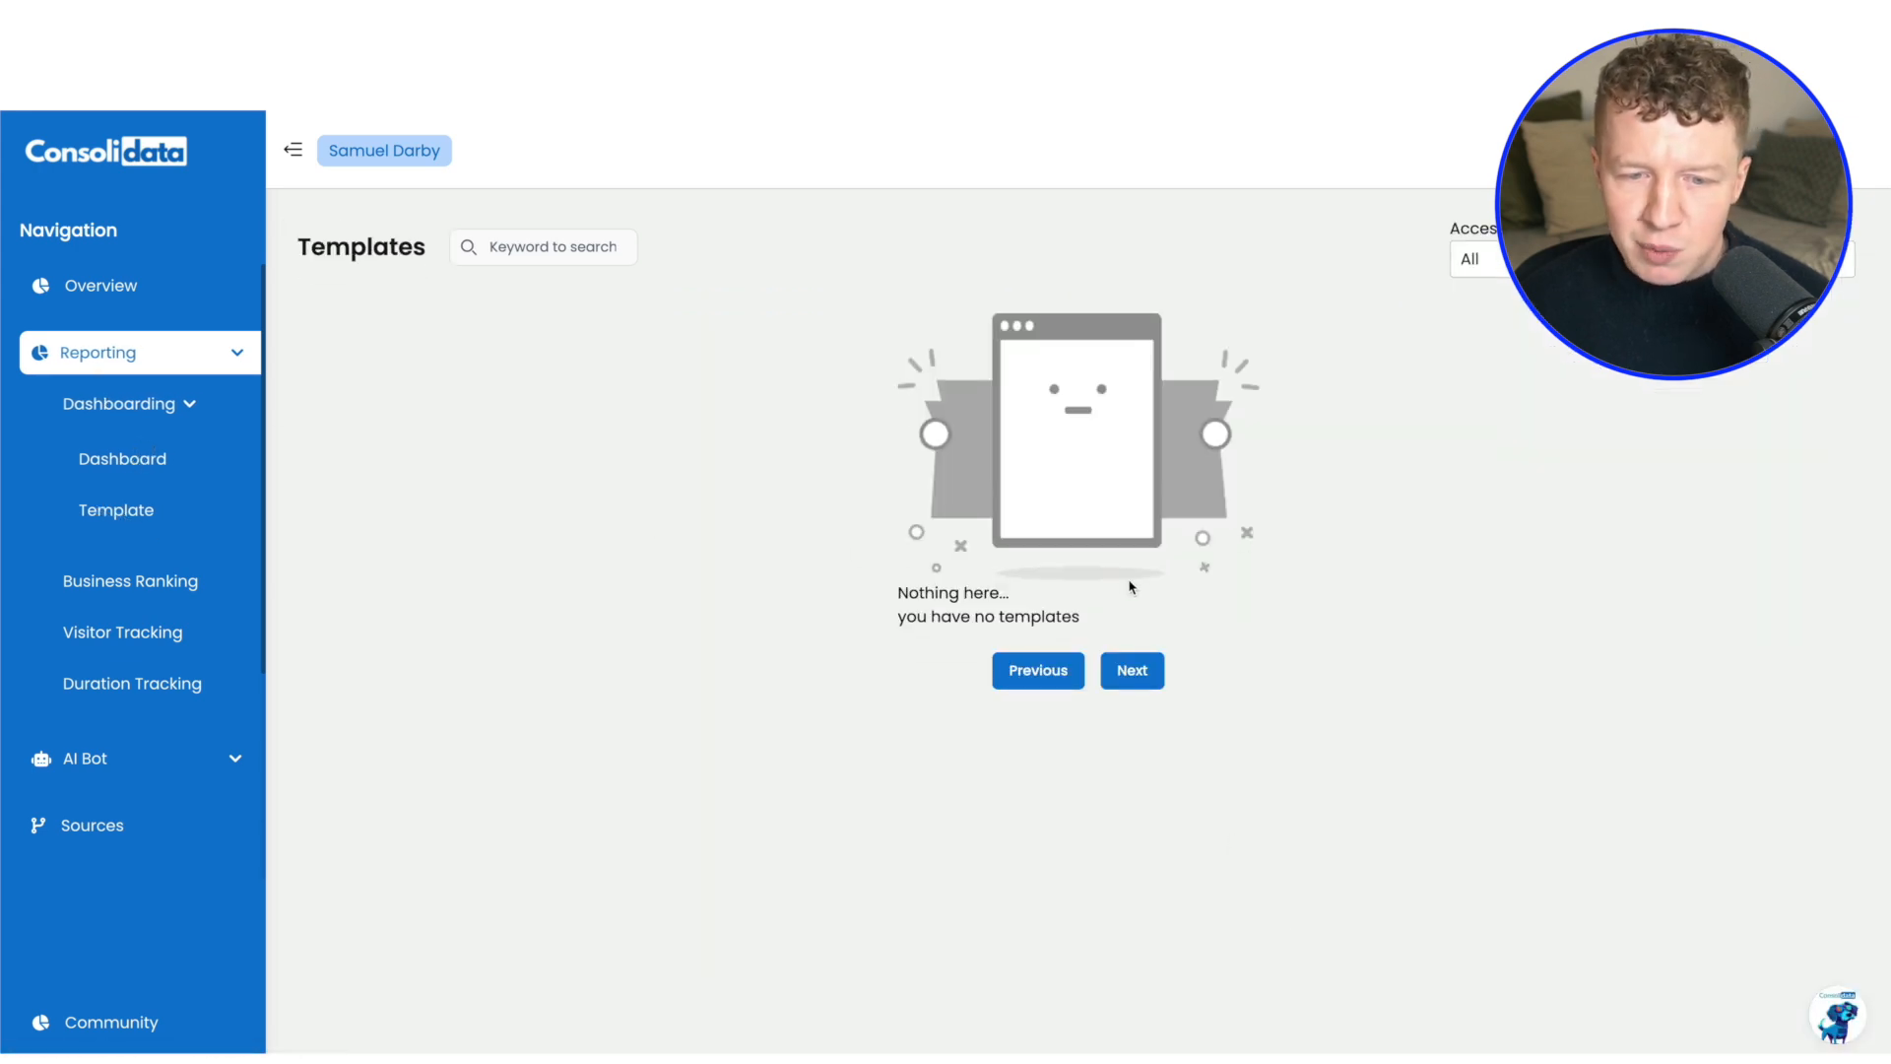
scroll(1055, 696, down, 8)
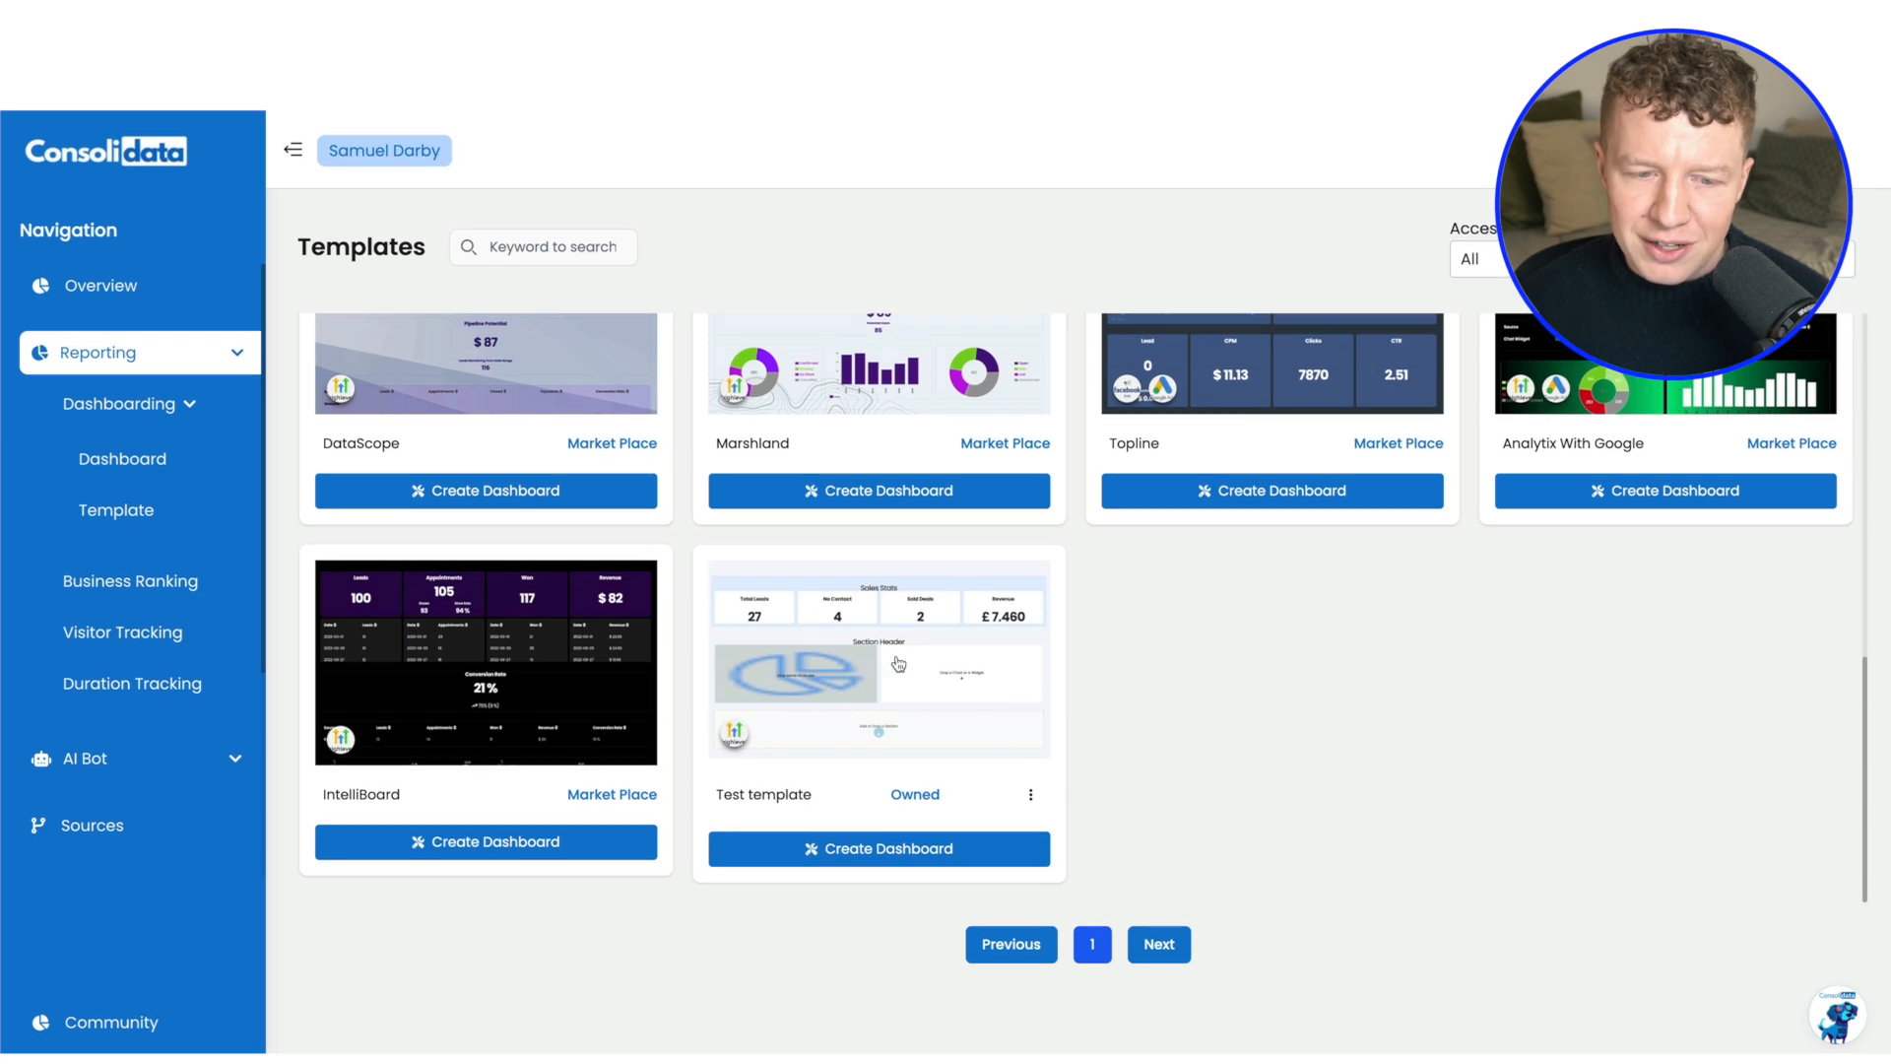
Create a dashboard named "Sample Dashboard YOUTUBE" without assigning it to a folder
click(877, 866)
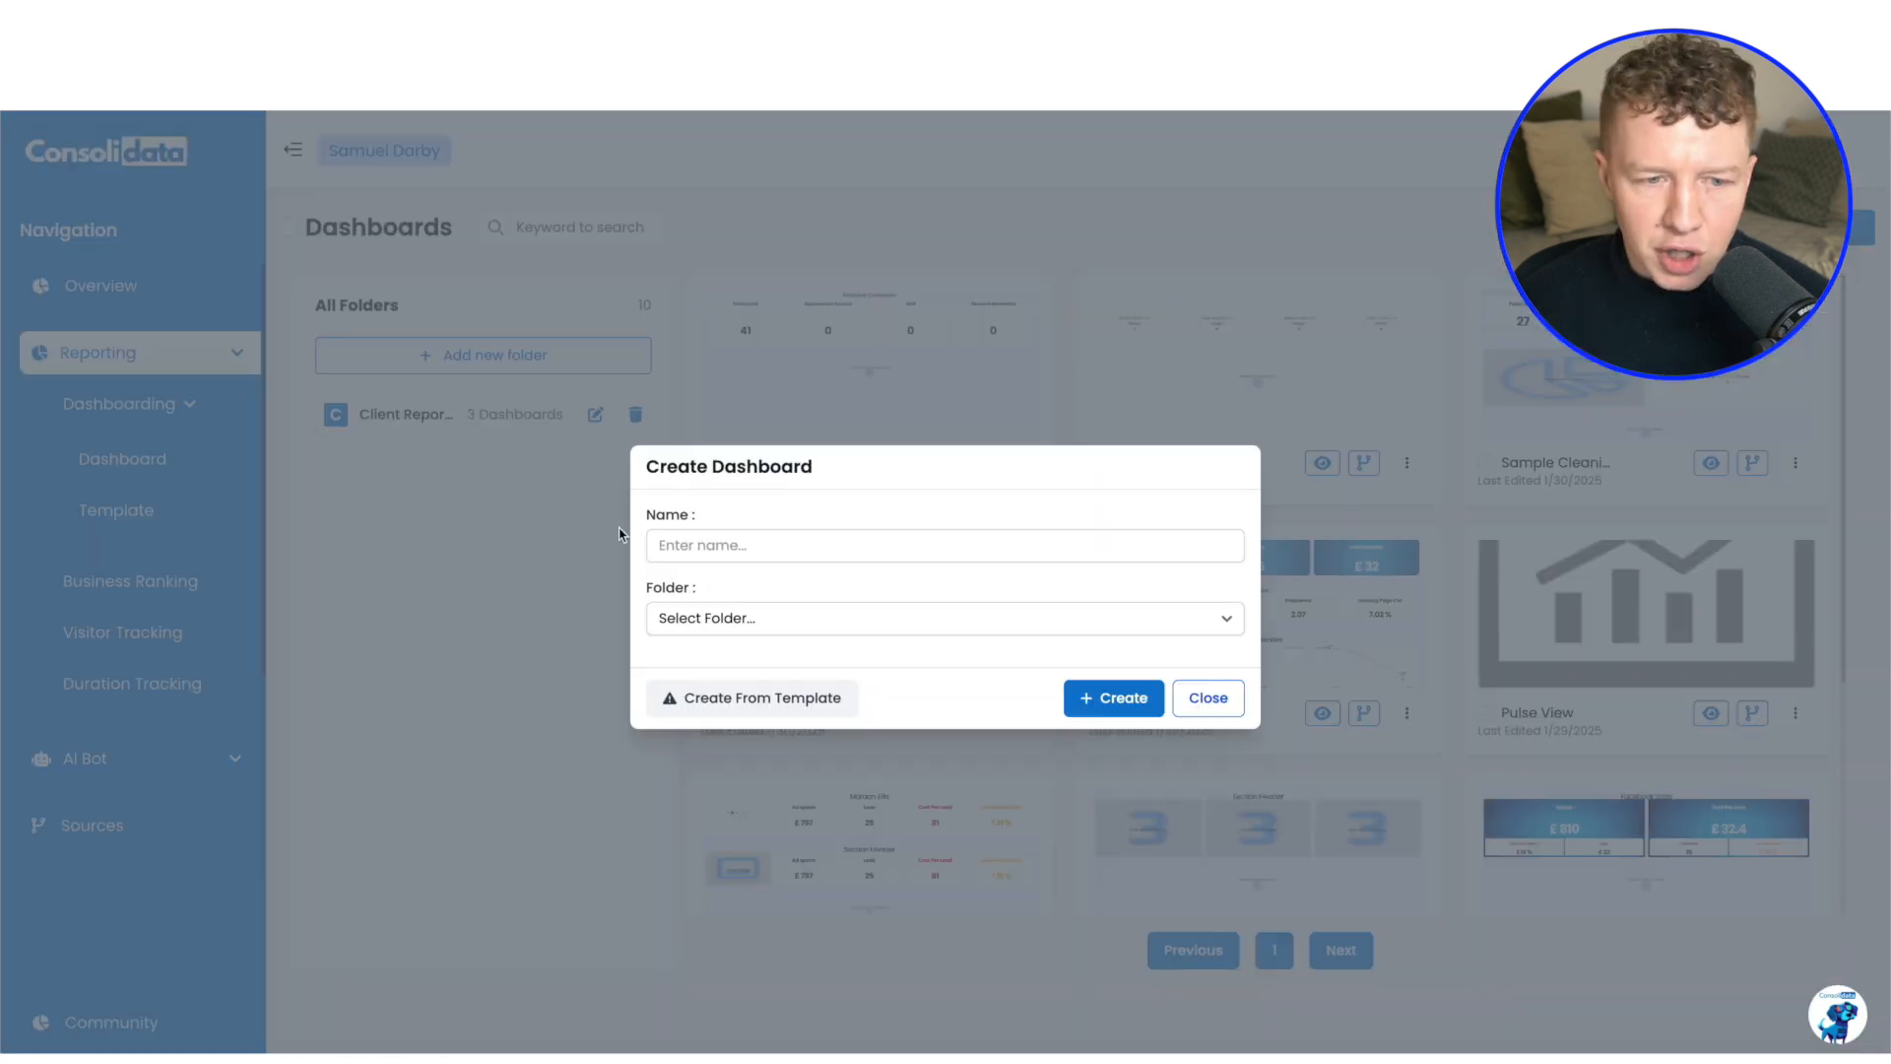
click(739, 552)
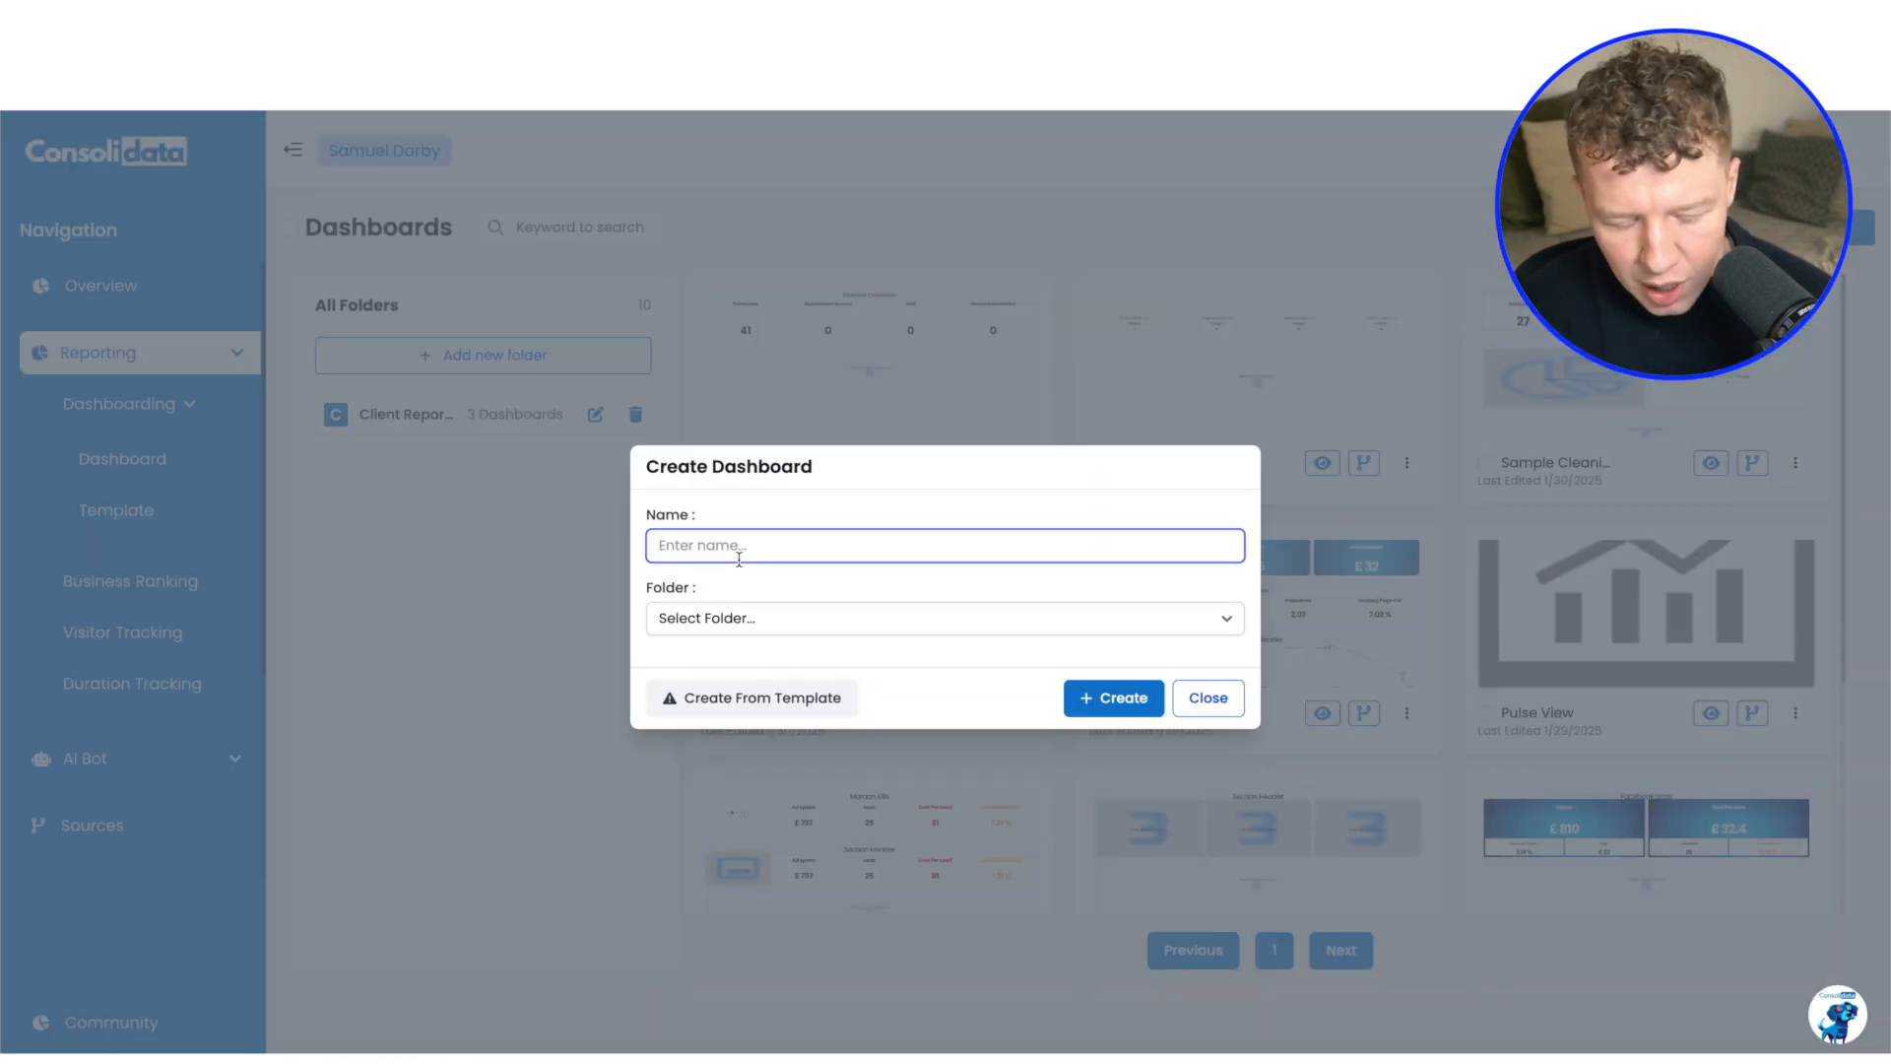
text(Sample)
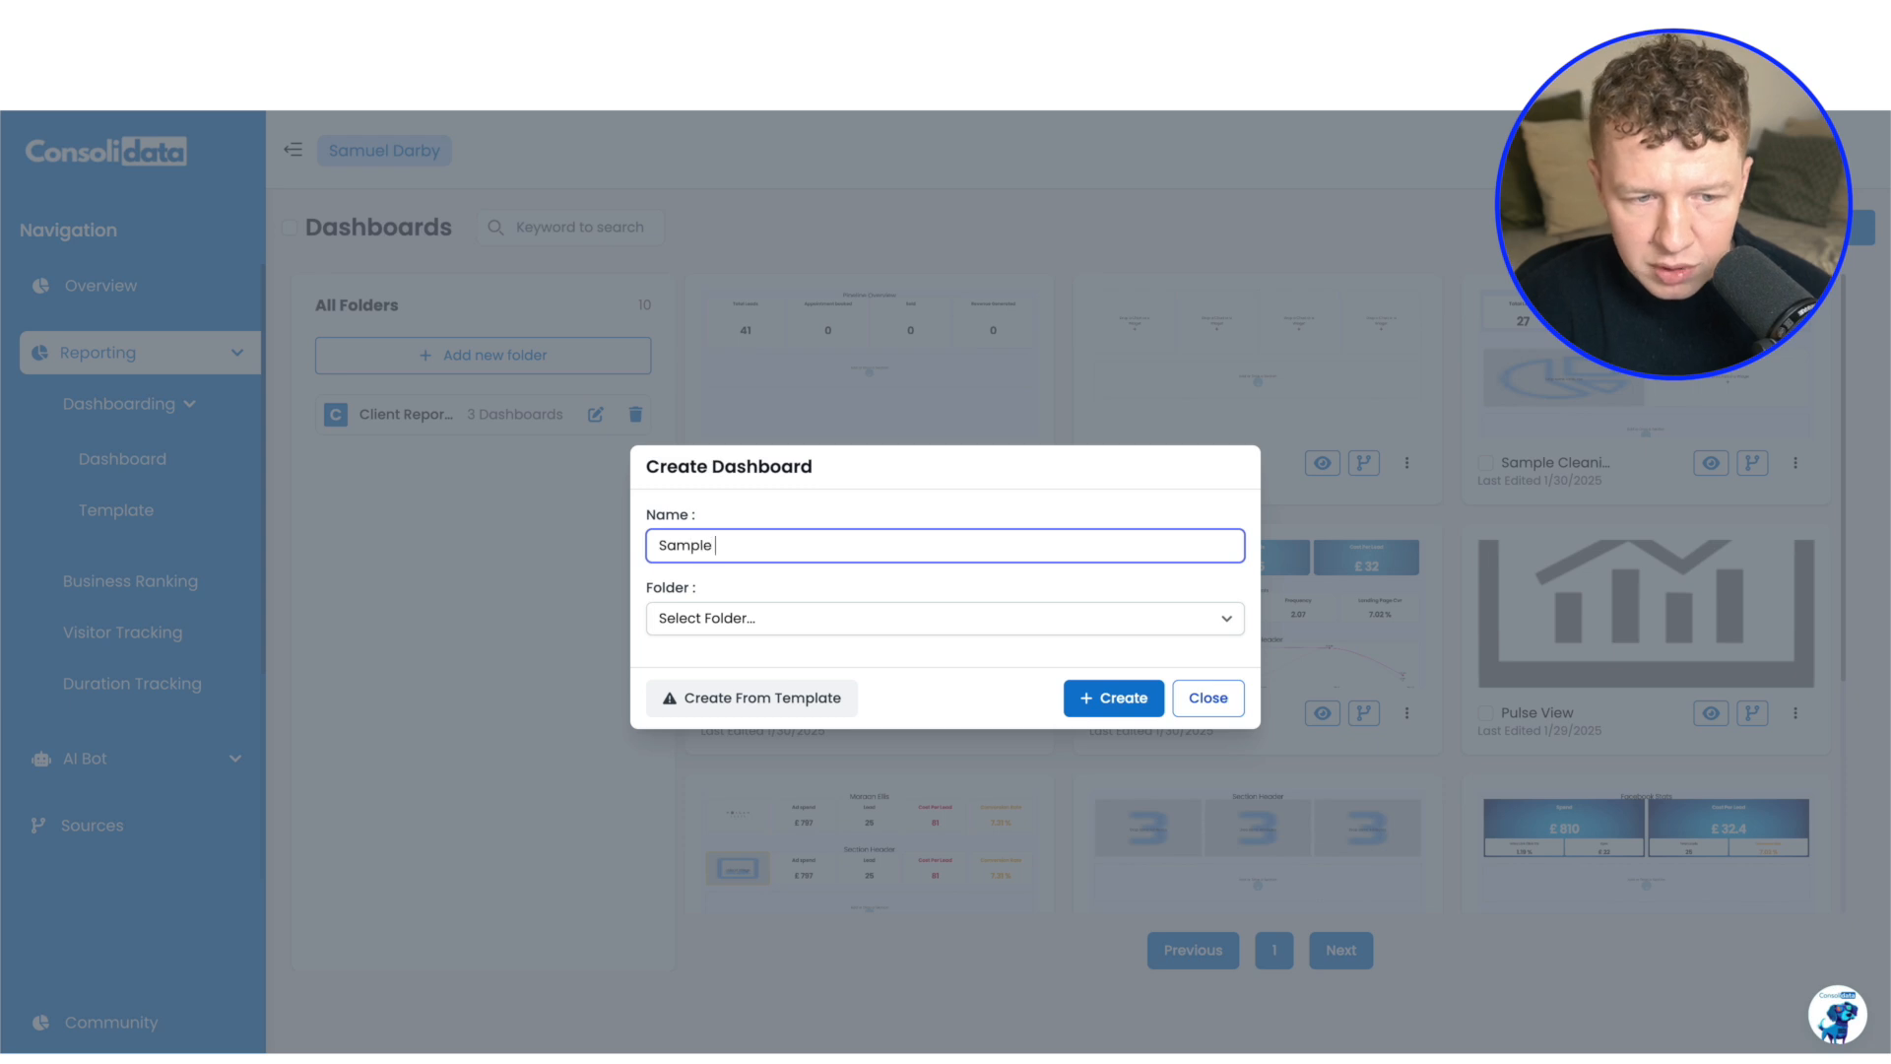
text( Dashboard YOUTUBE)
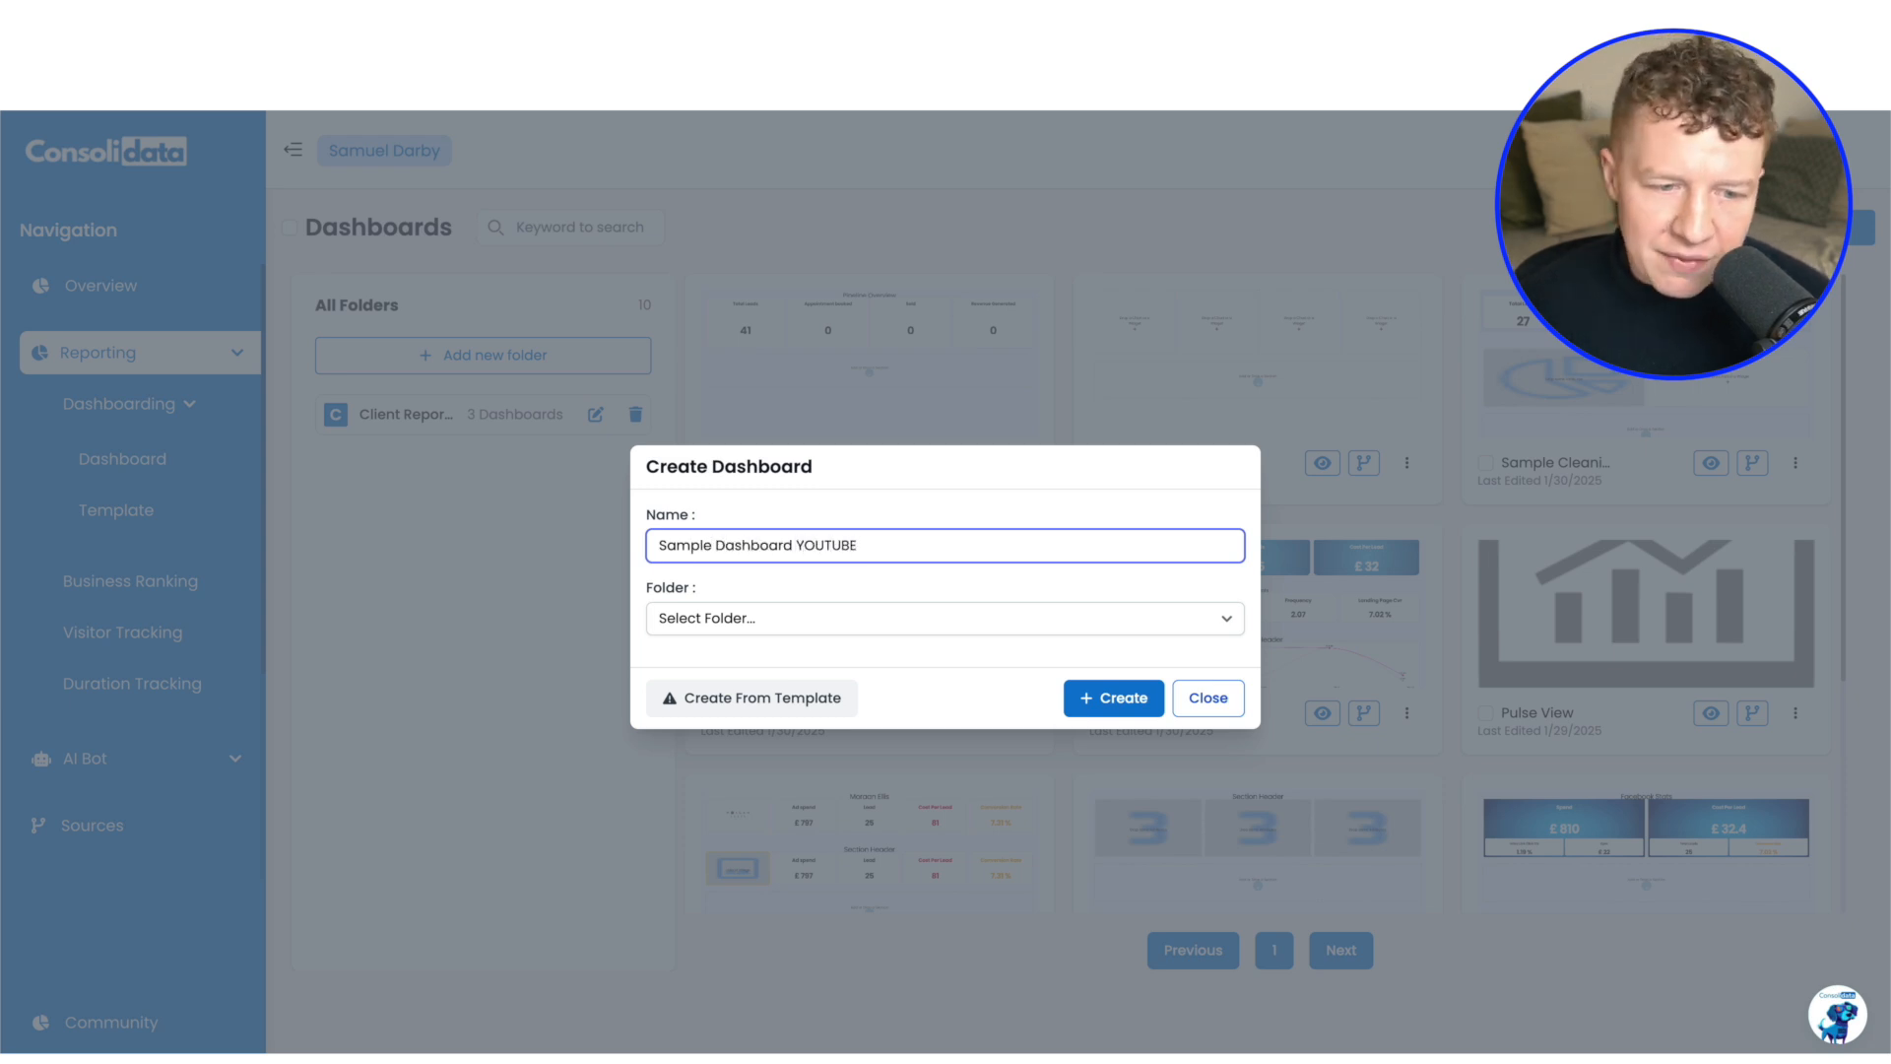
click(730, 617)
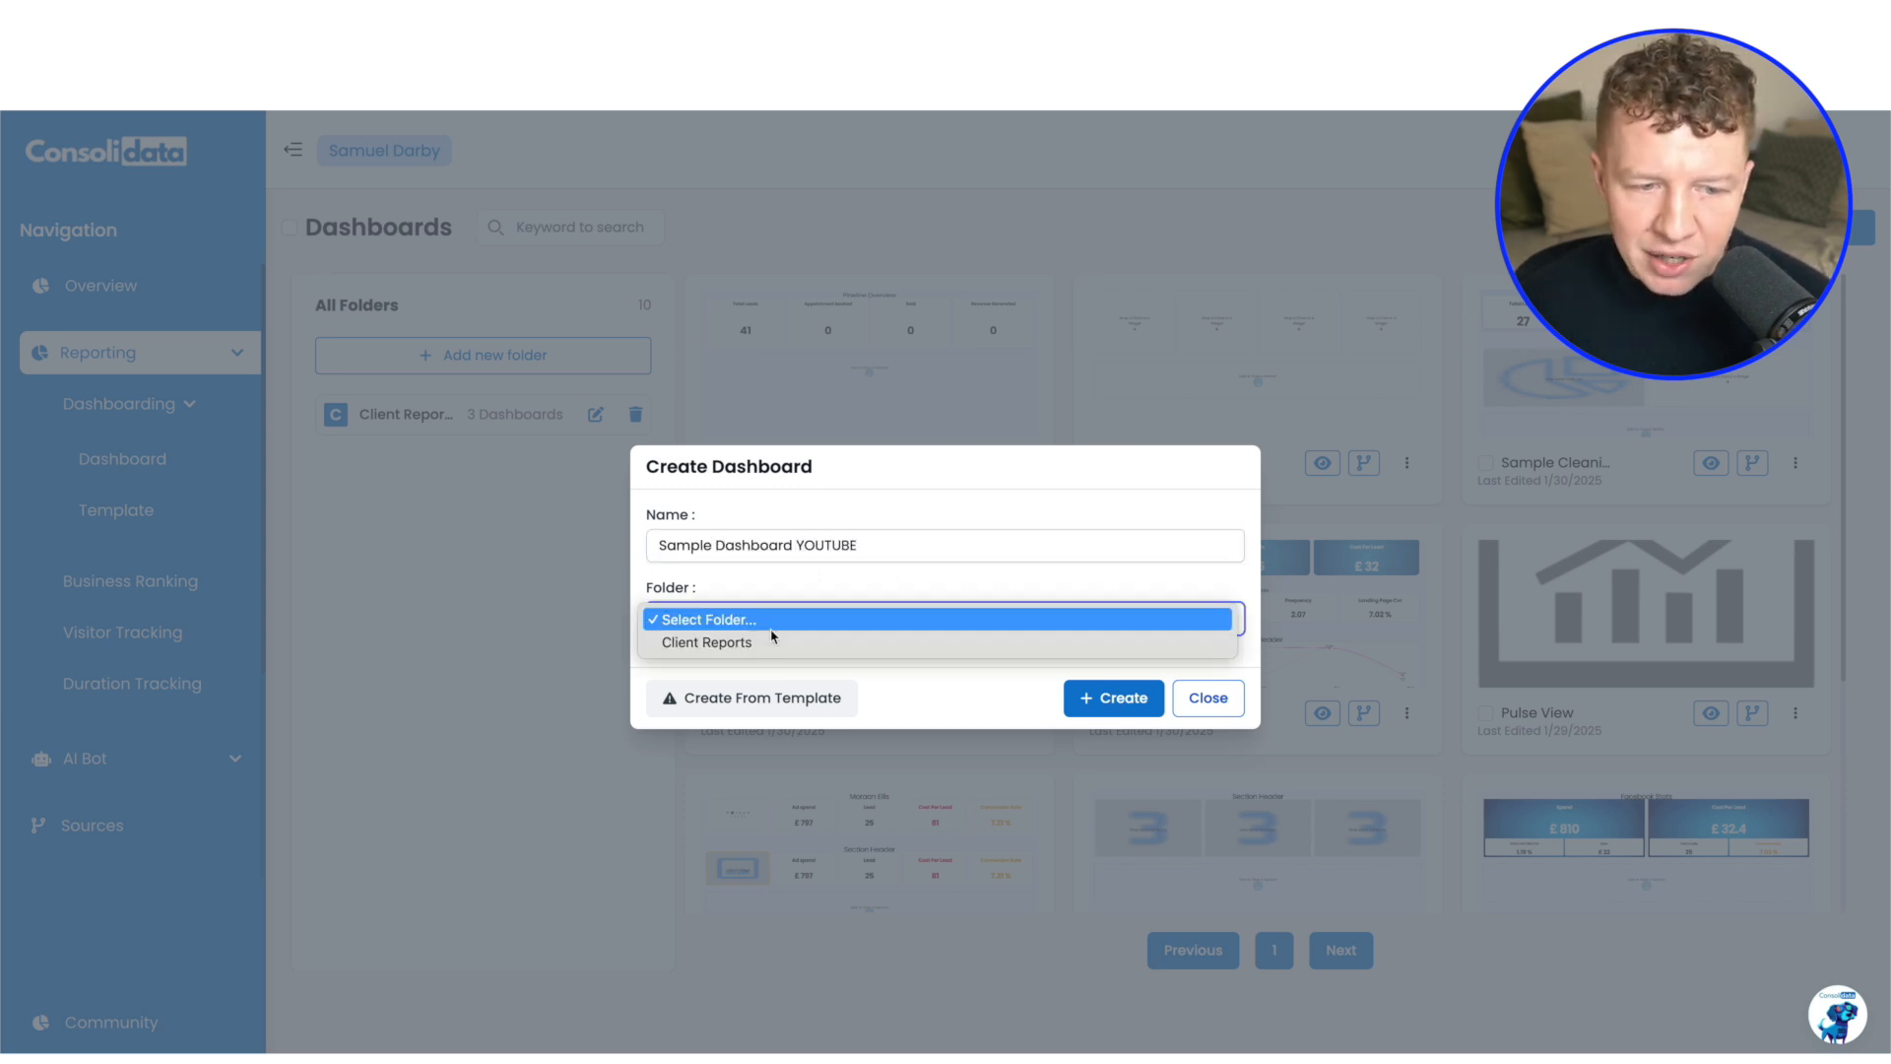
click(899, 515)
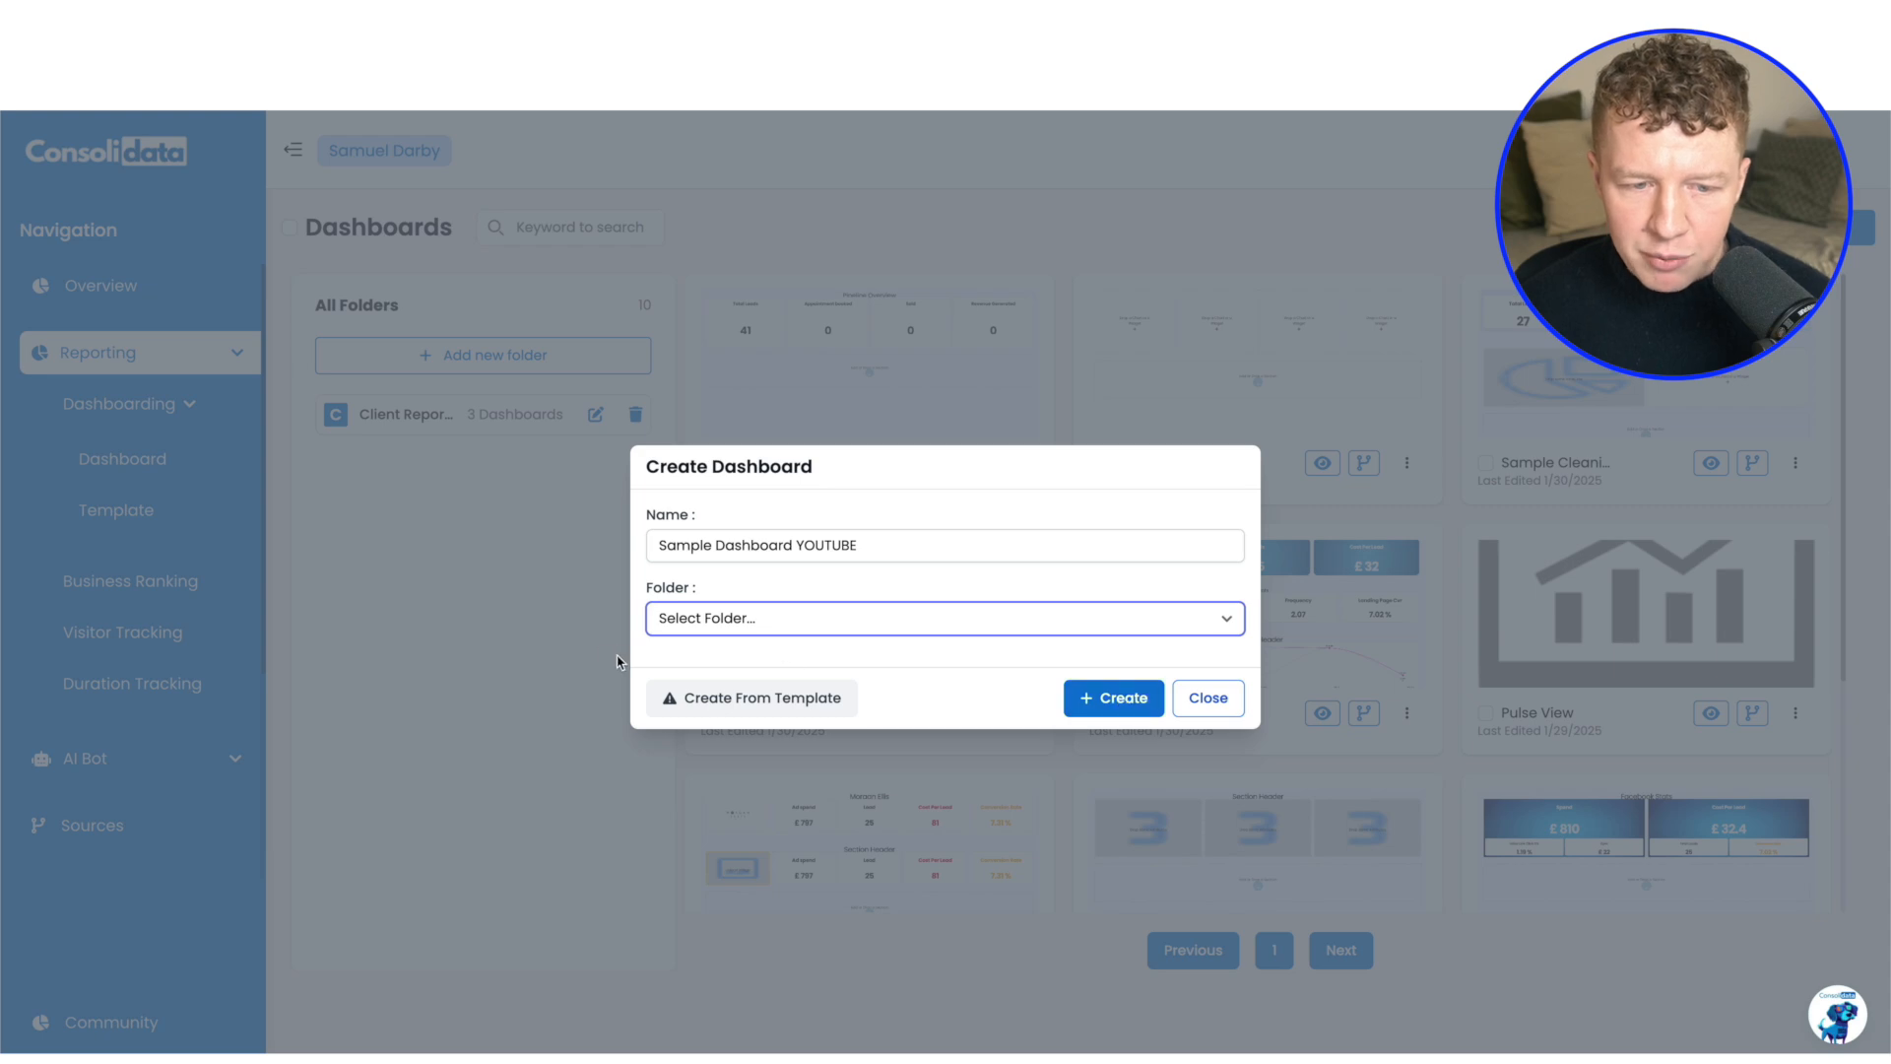
click(1101, 699)
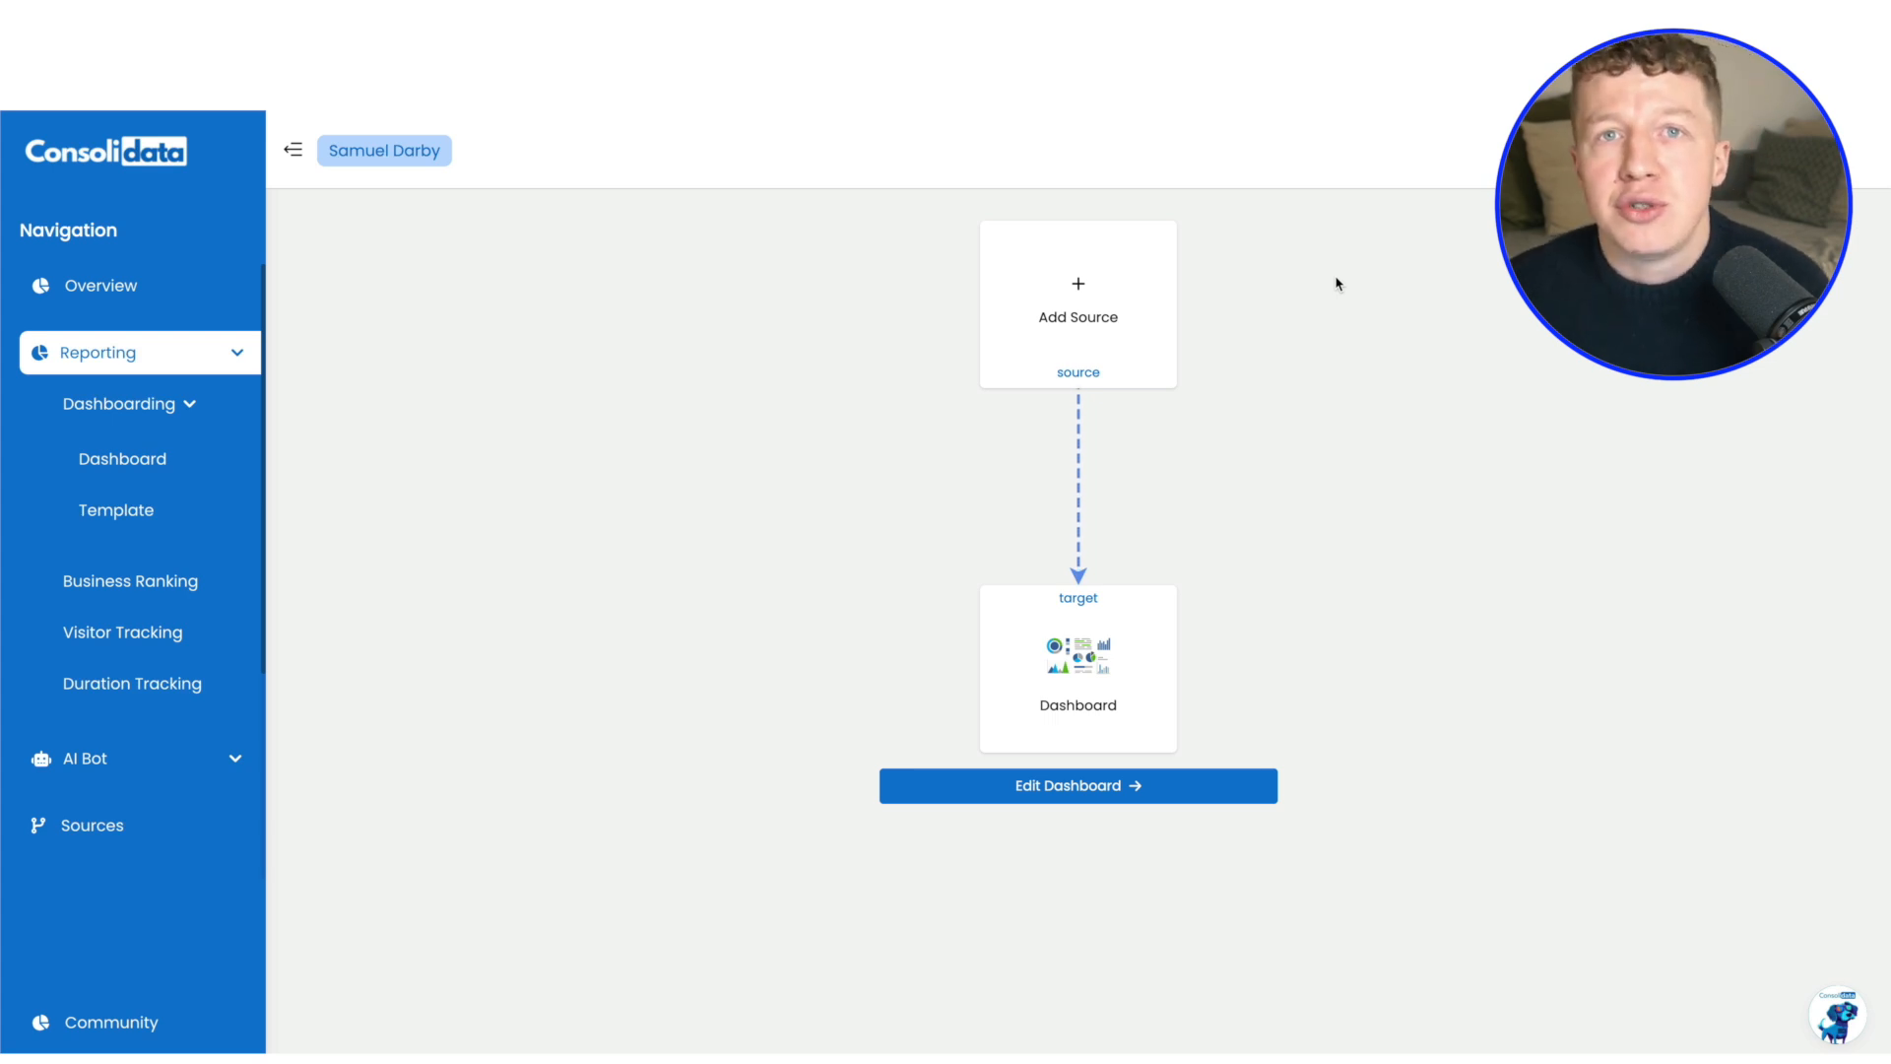
Add the existing Facebook connection as the first source of the new dashboard
click(1088, 281)
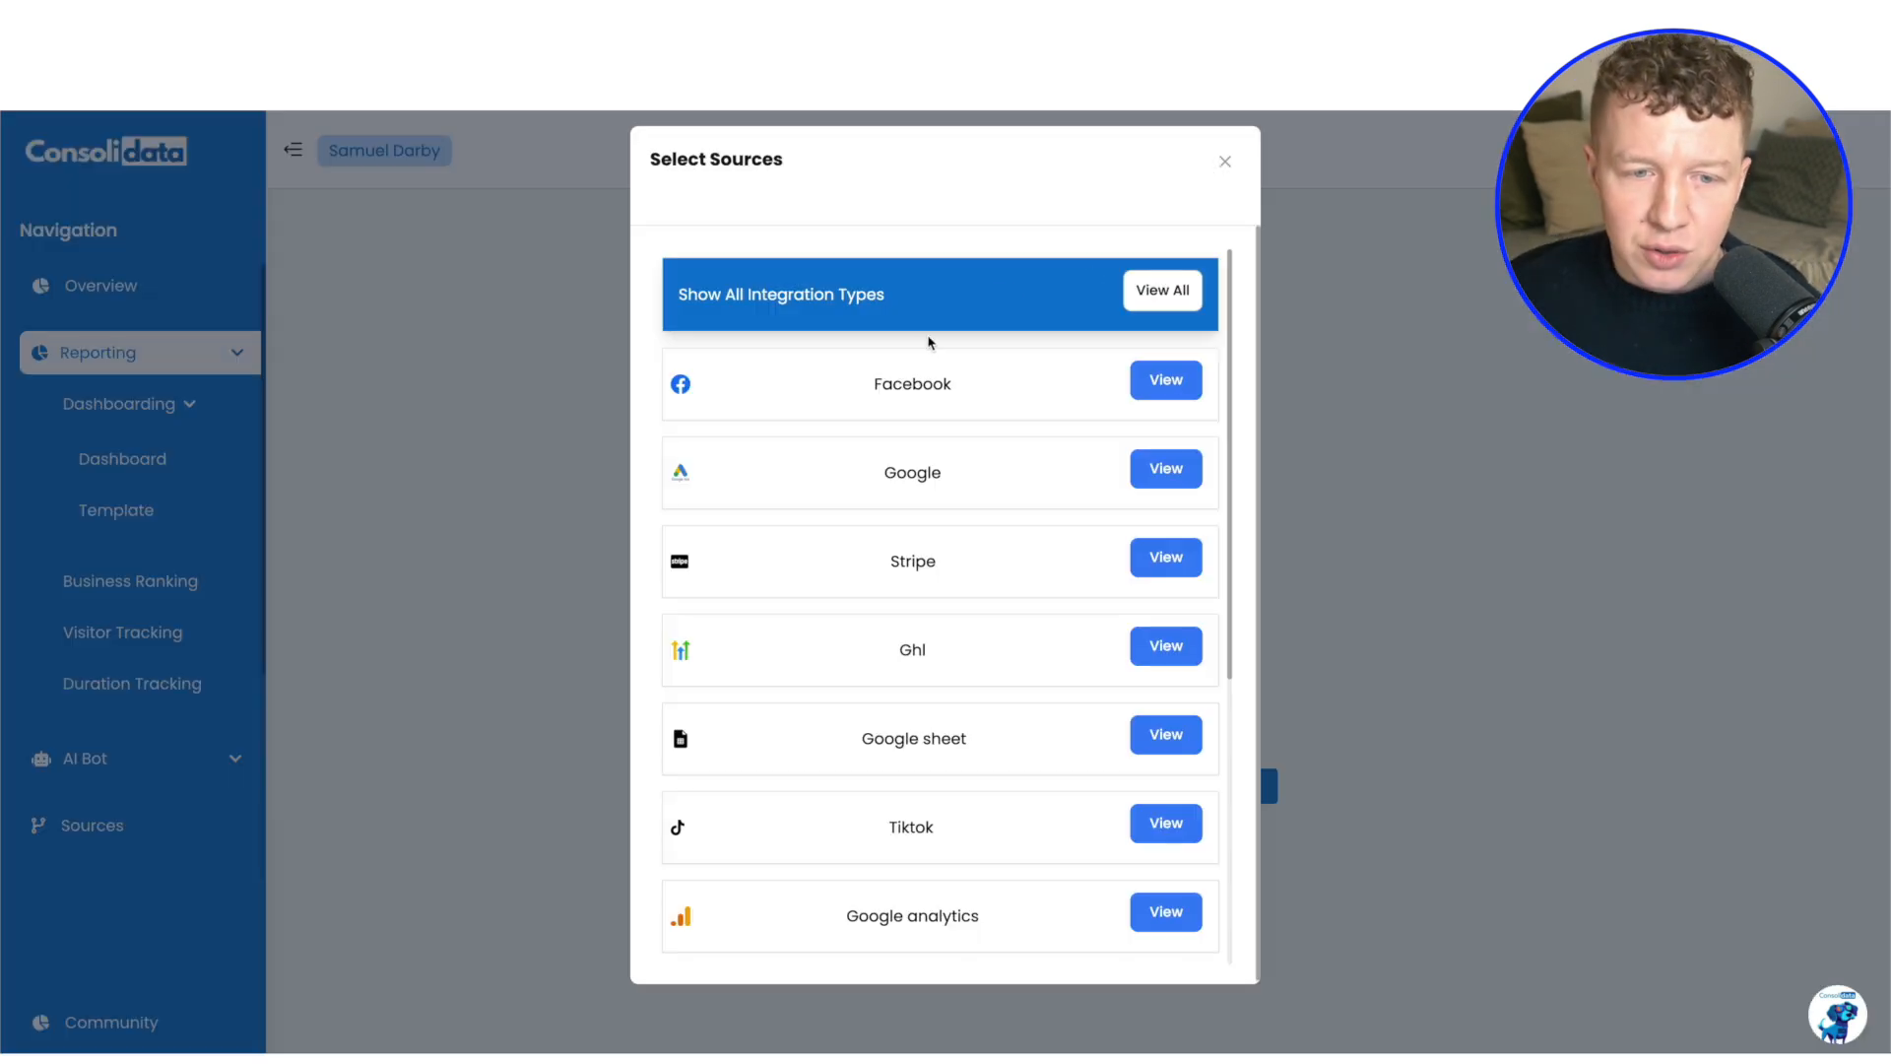
click(1167, 382)
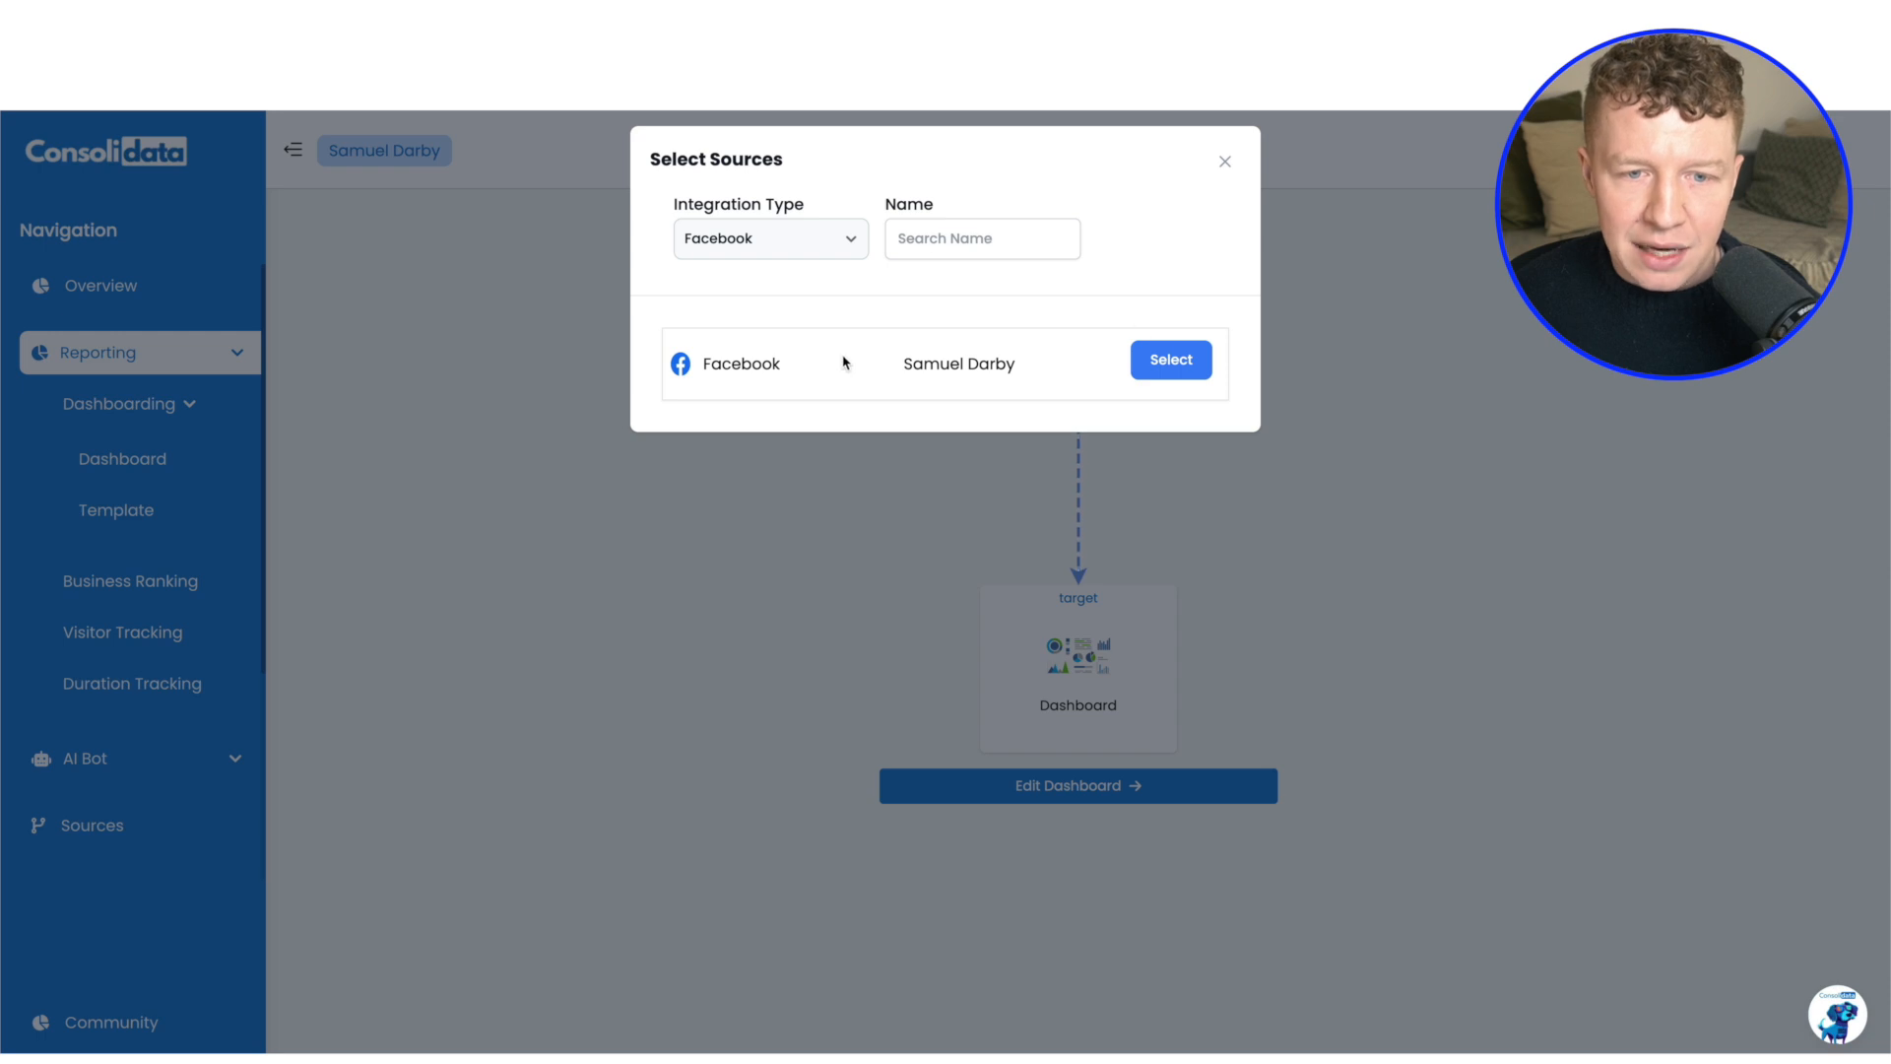
click(1159, 366)
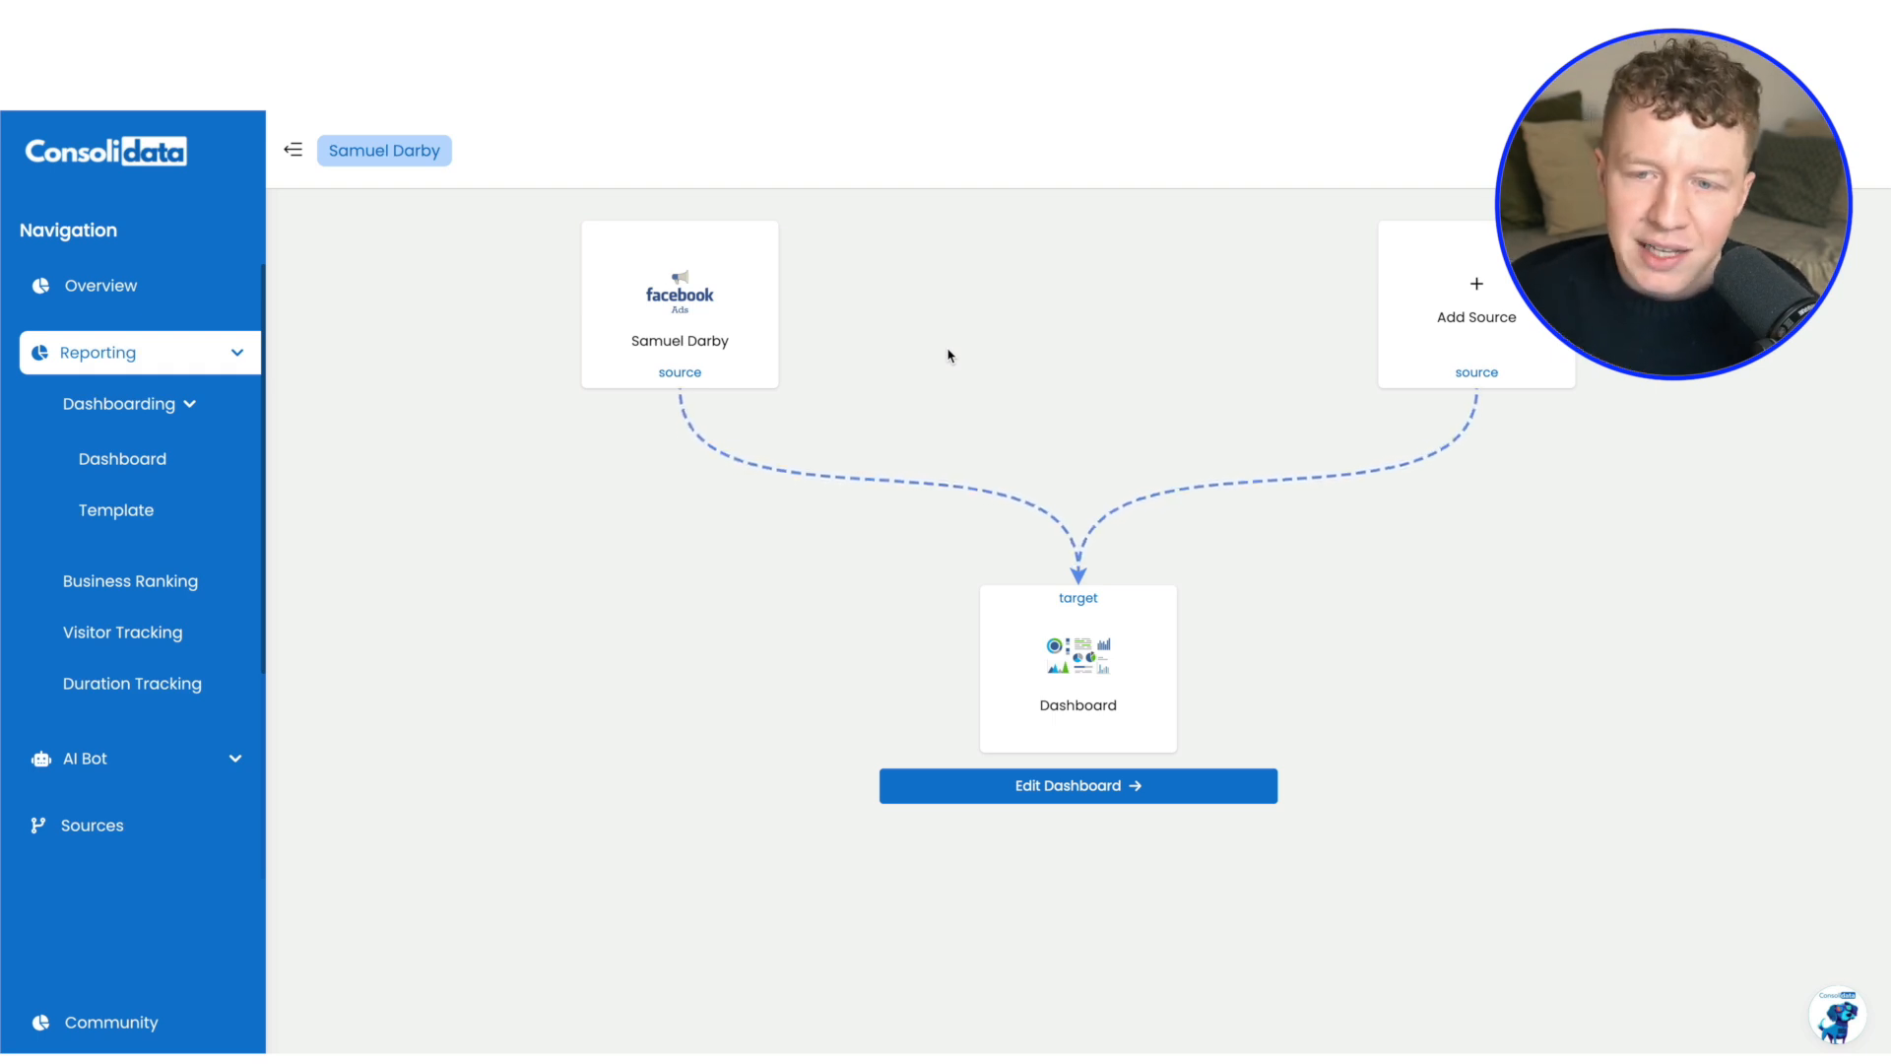
Start adding a second source by listing the available Ghl v2 connections, and highlight the first connection's identifier
click(1469, 293)
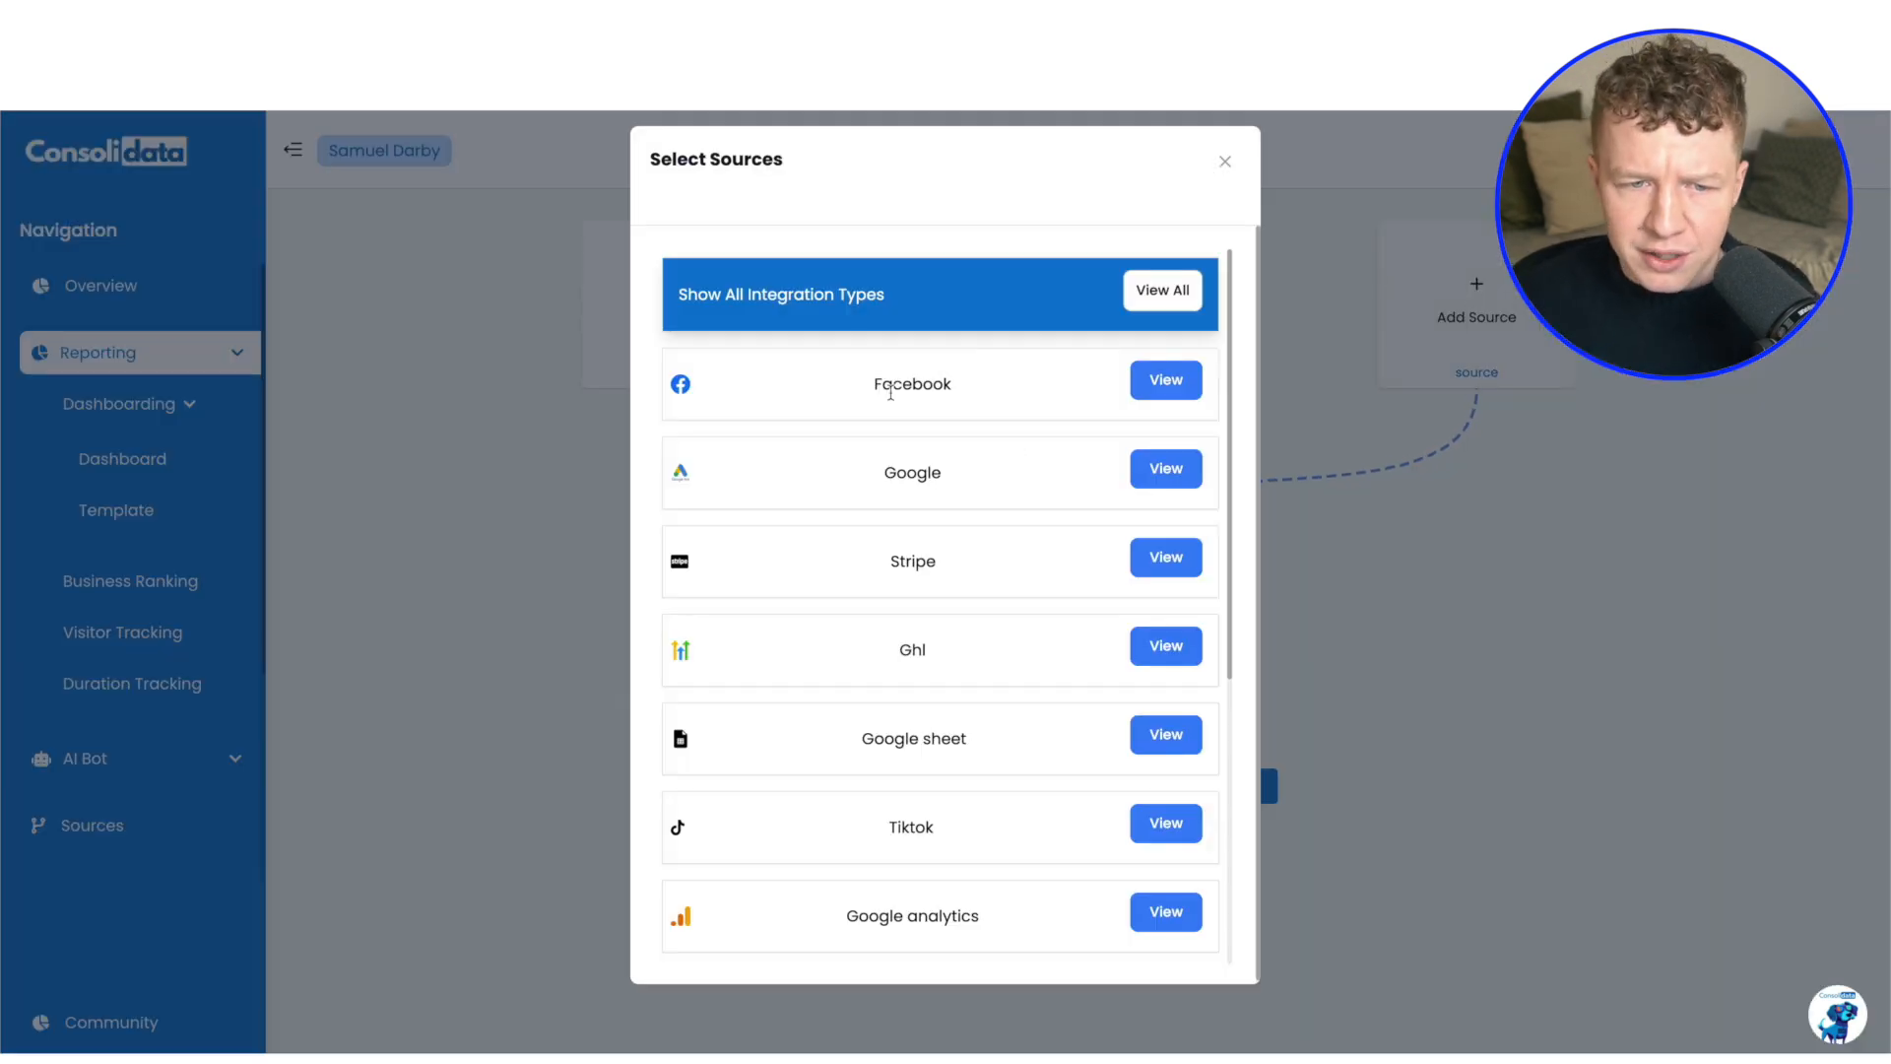
scroll(907, 460, down, 1)
scroll(926, 438, up, 1)
scroll(886, 510, down, 2)
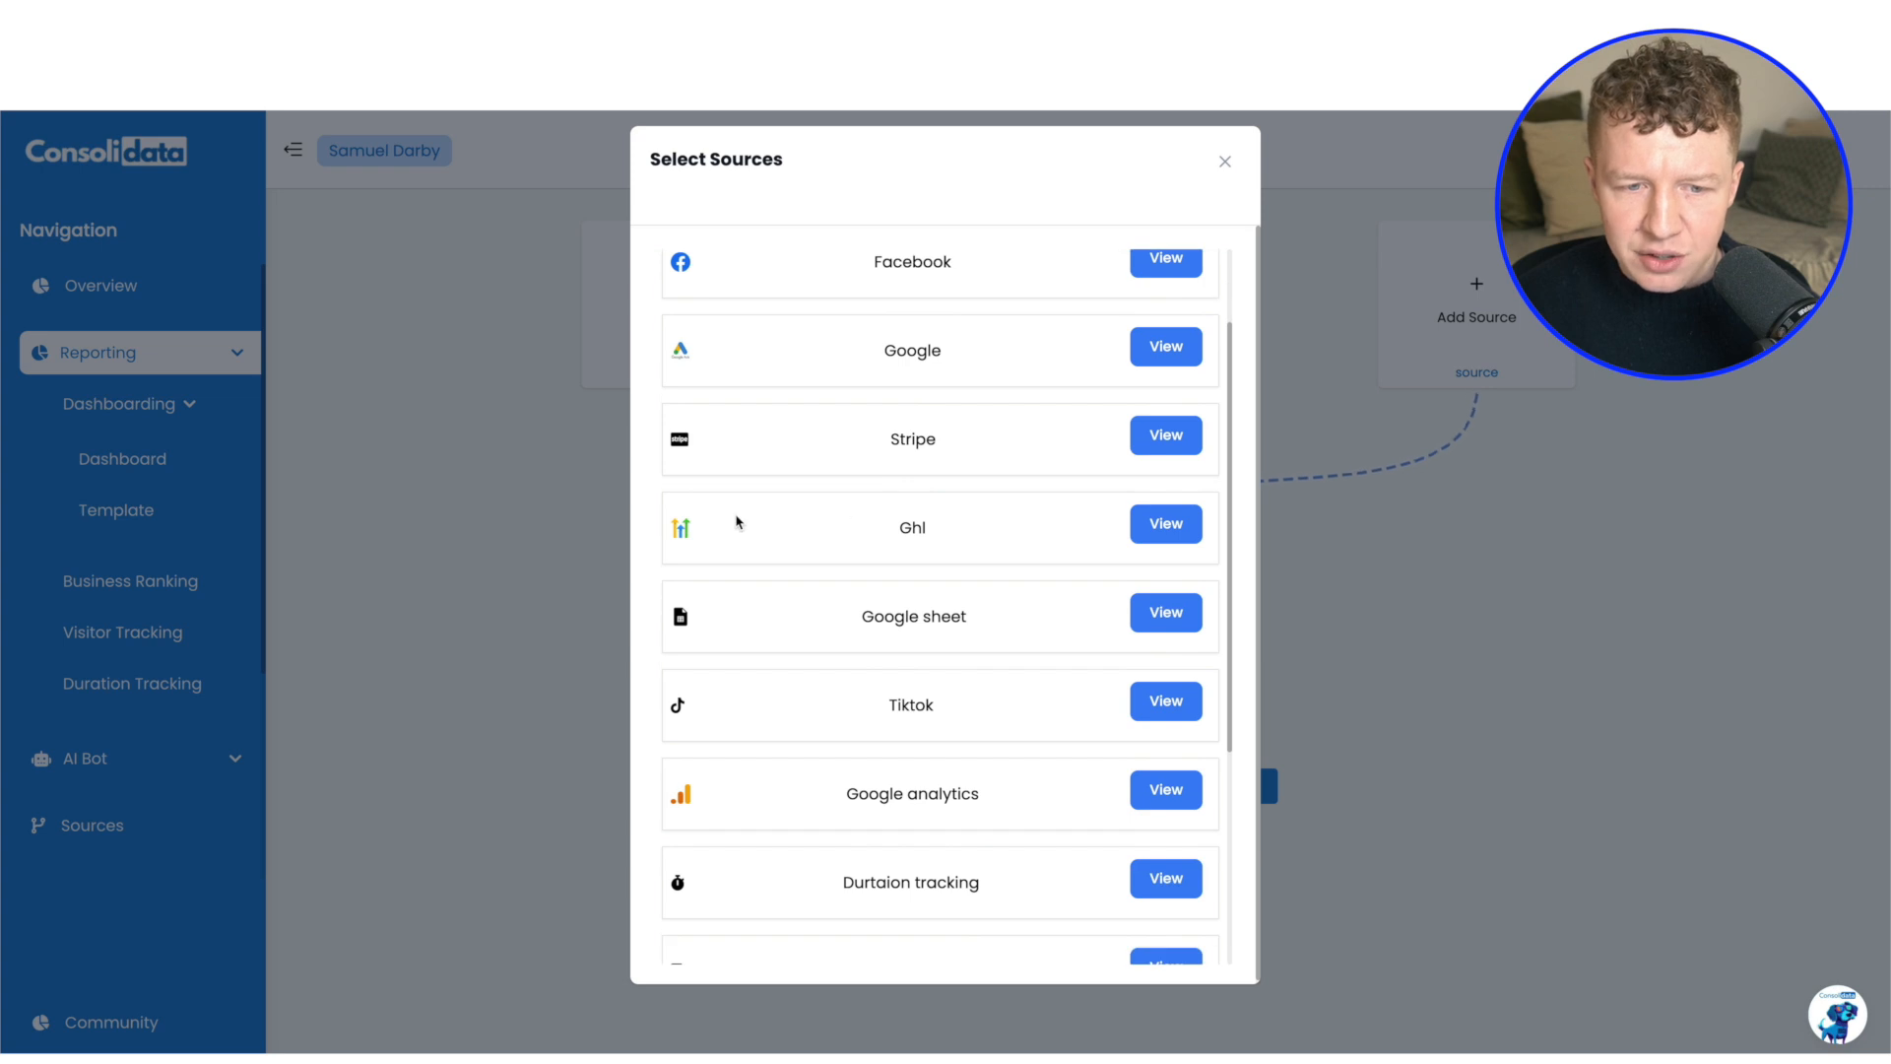
scroll(1069, 532, down, 5)
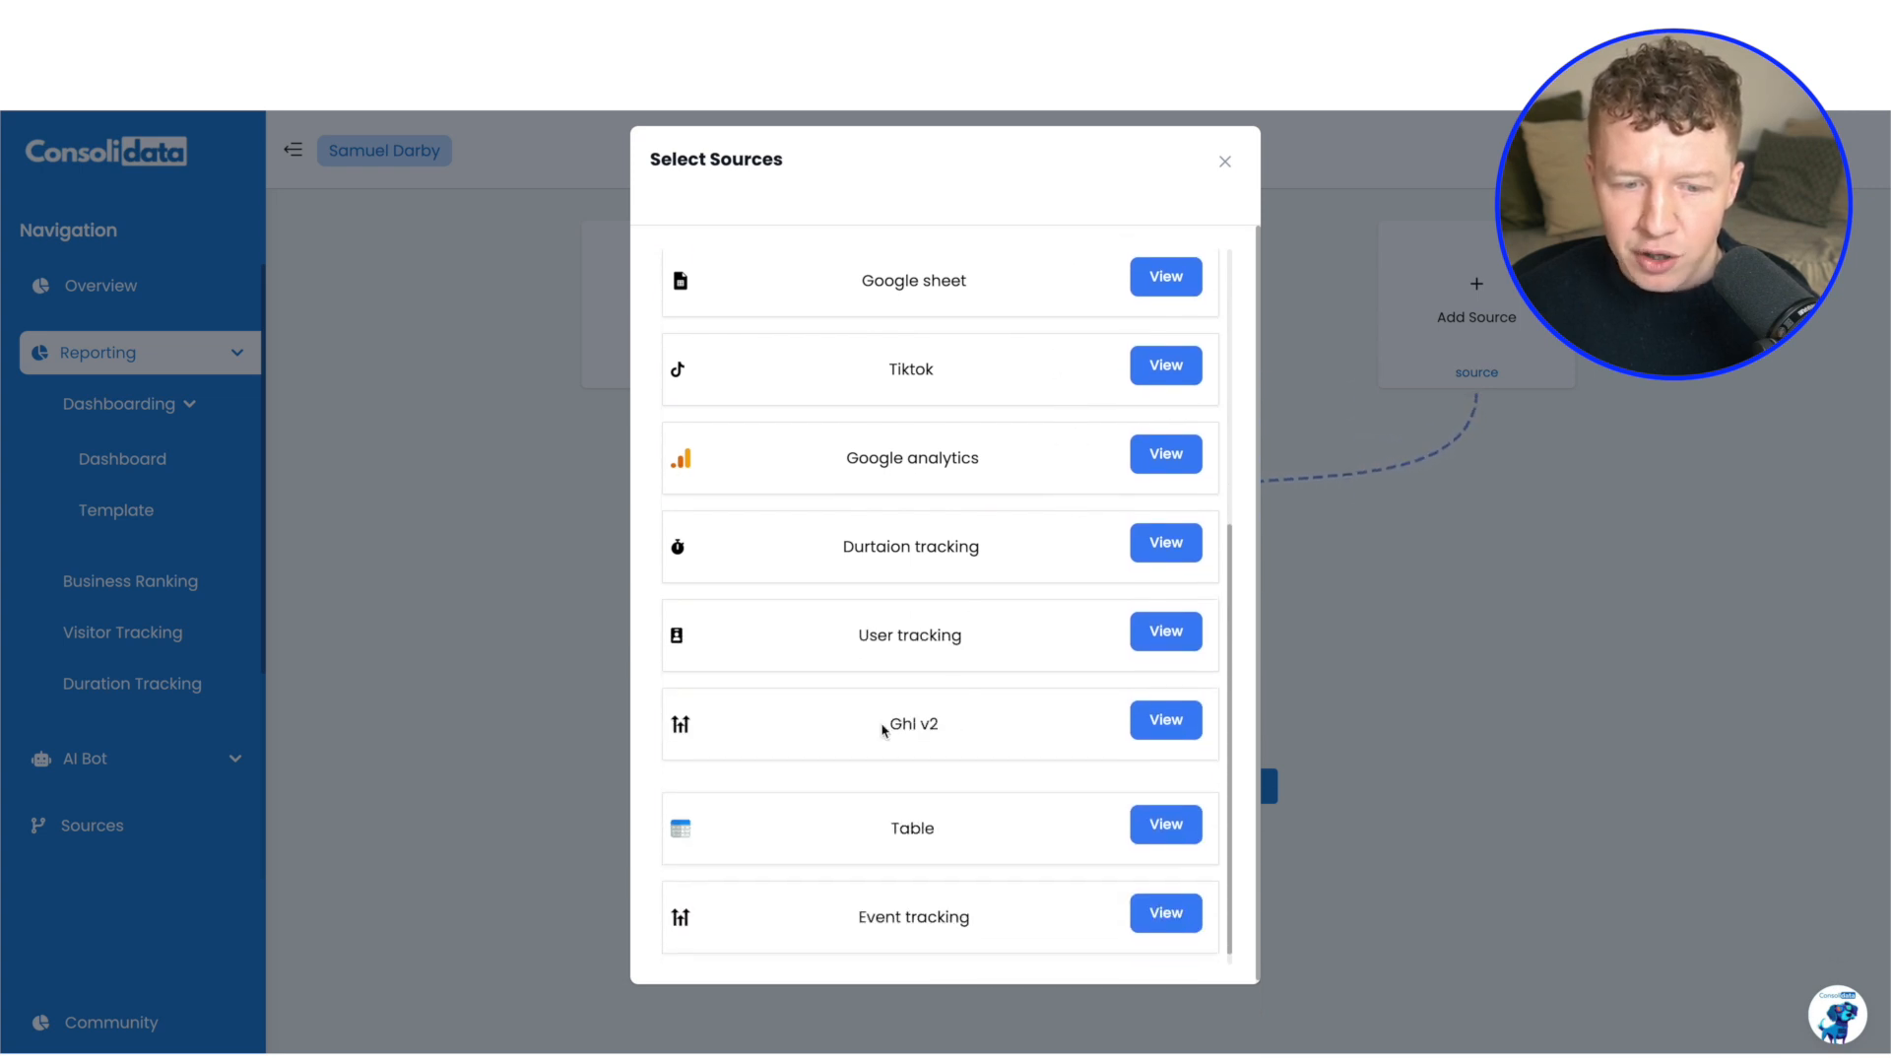
drag(883, 729, 979, 729)
scroll(977, 727, down, 1)
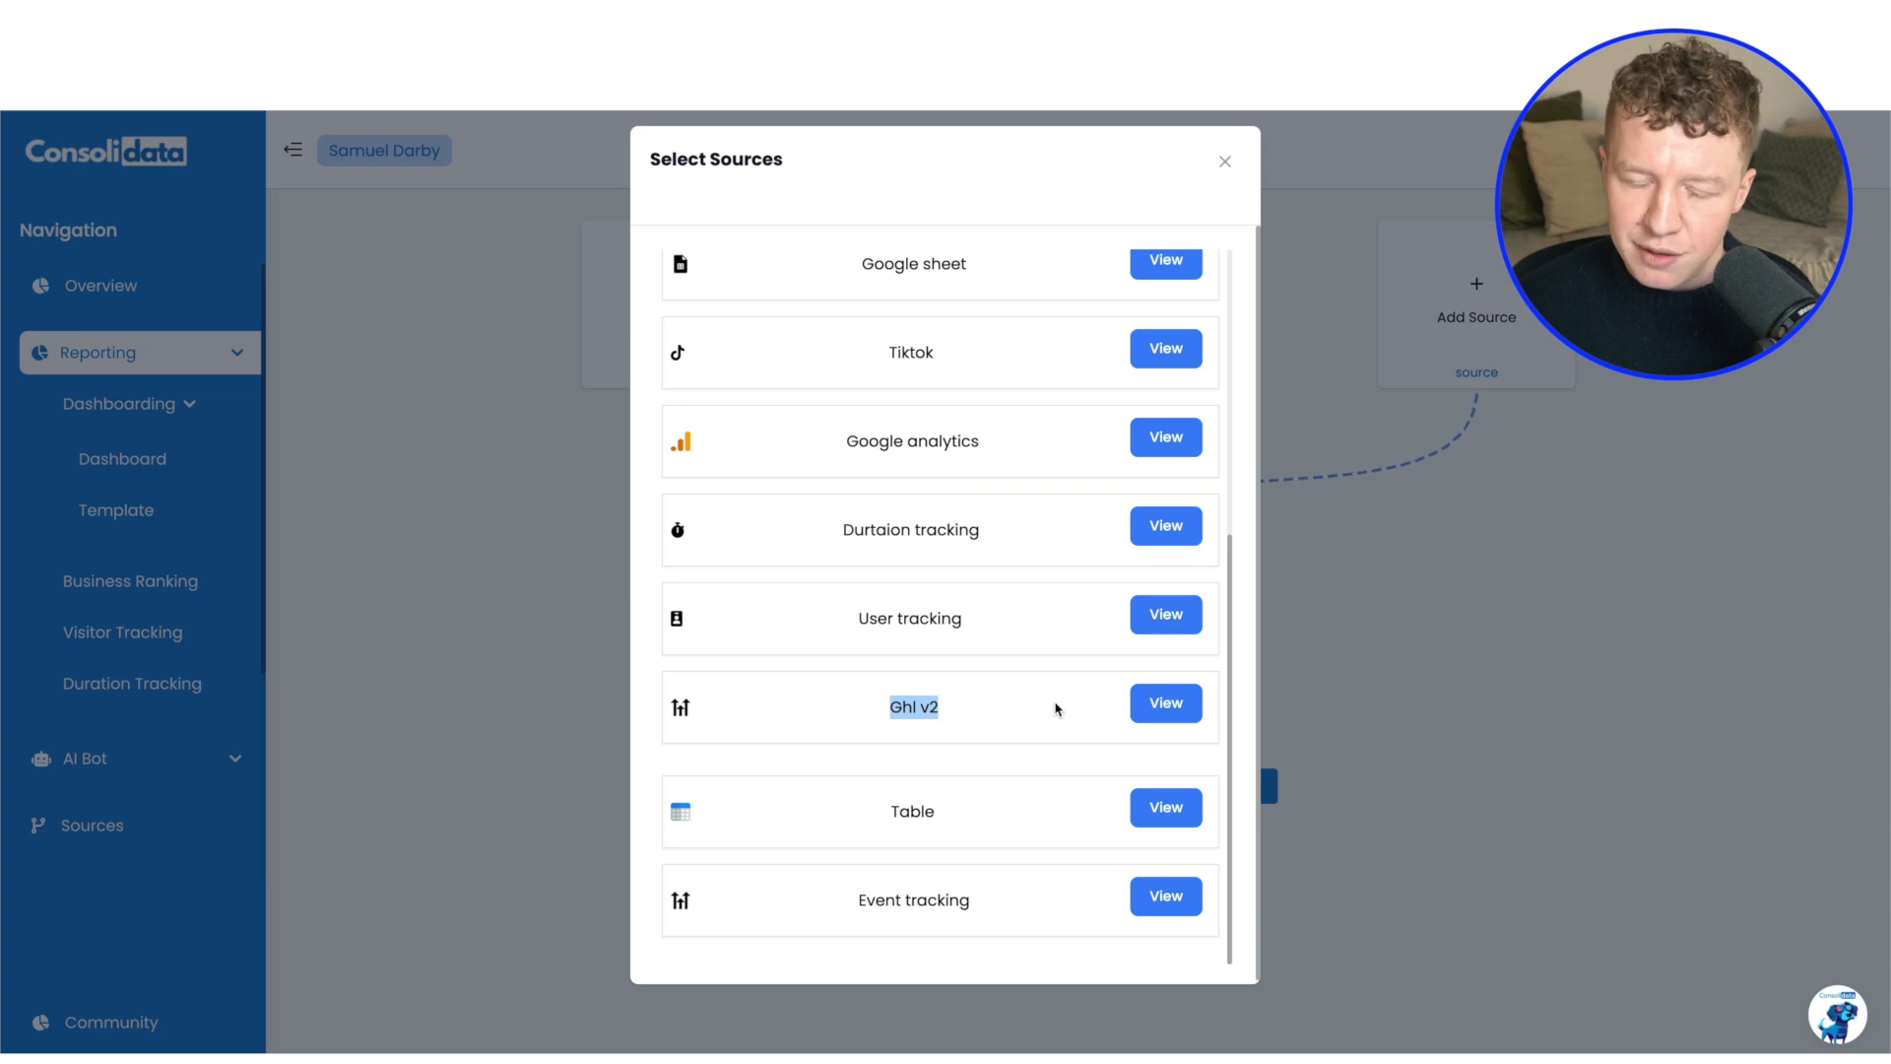
scroll(1149, 709, down, 1)
click(1150, 701)
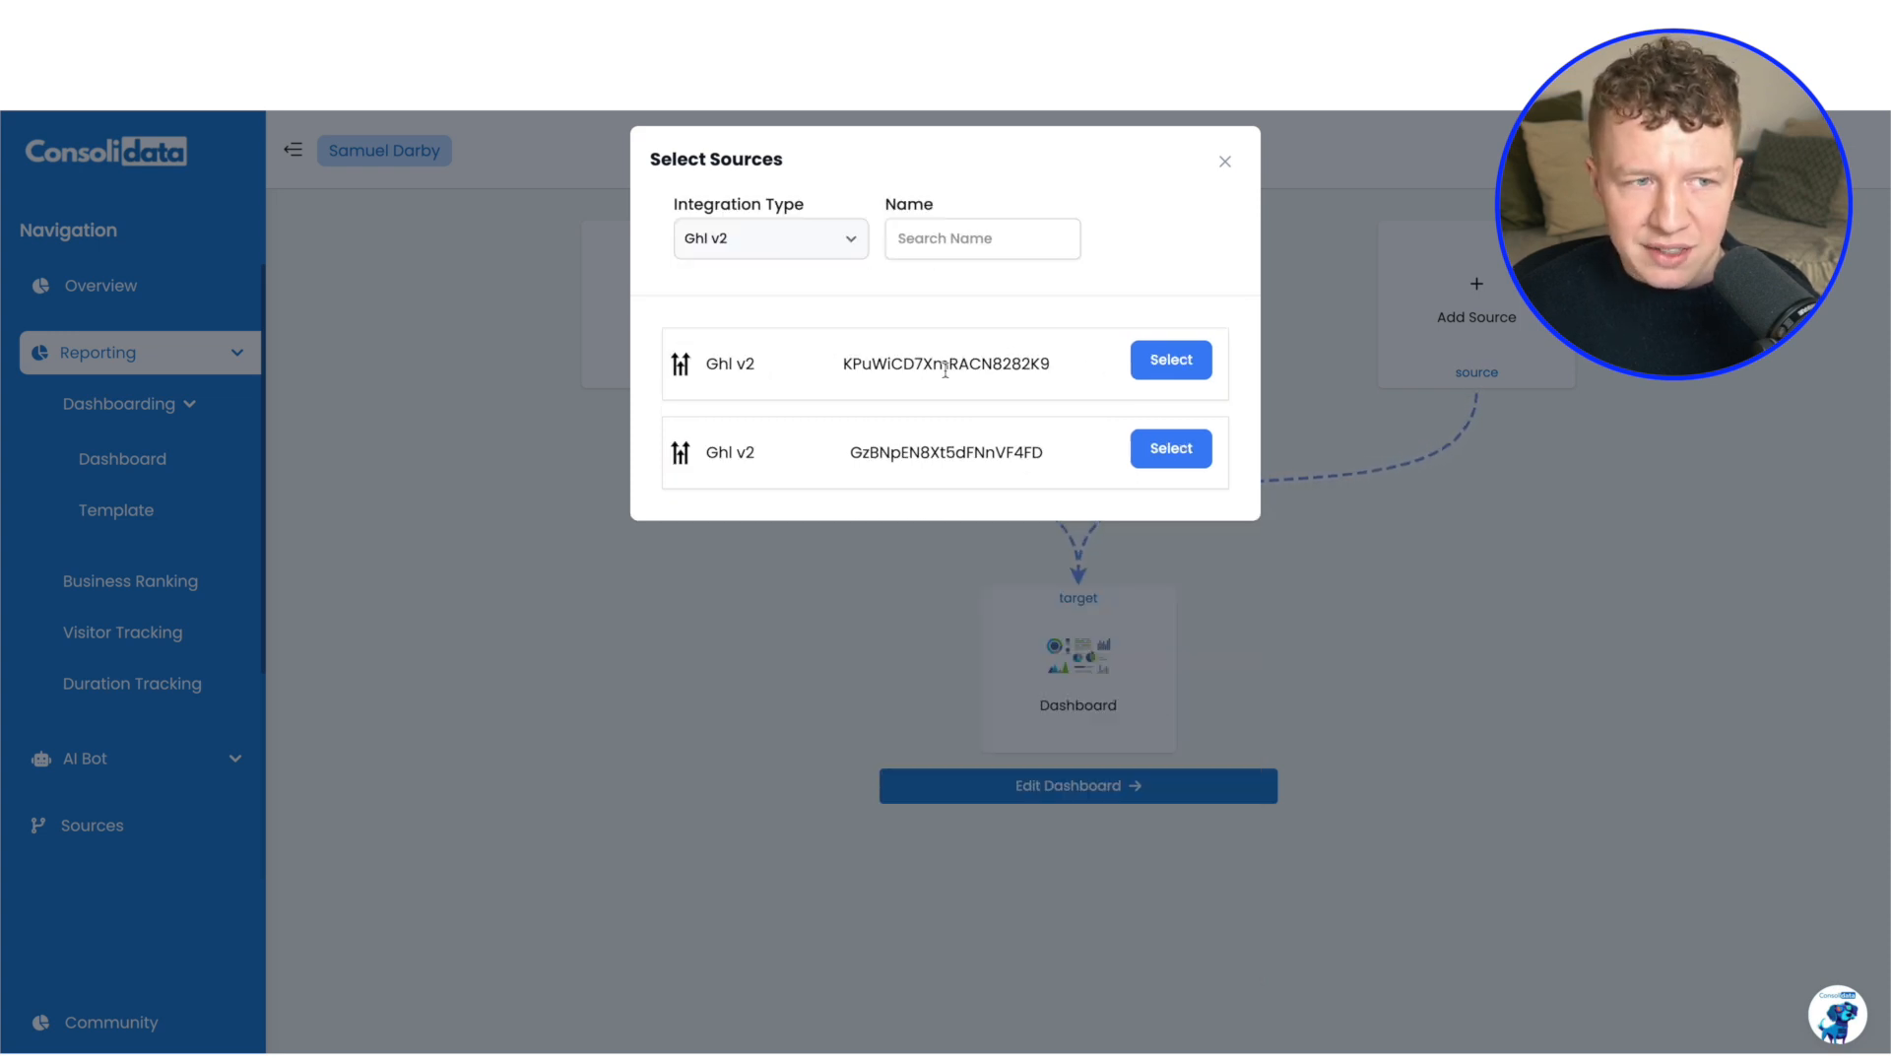
drag(847, 365, 1063, 367)
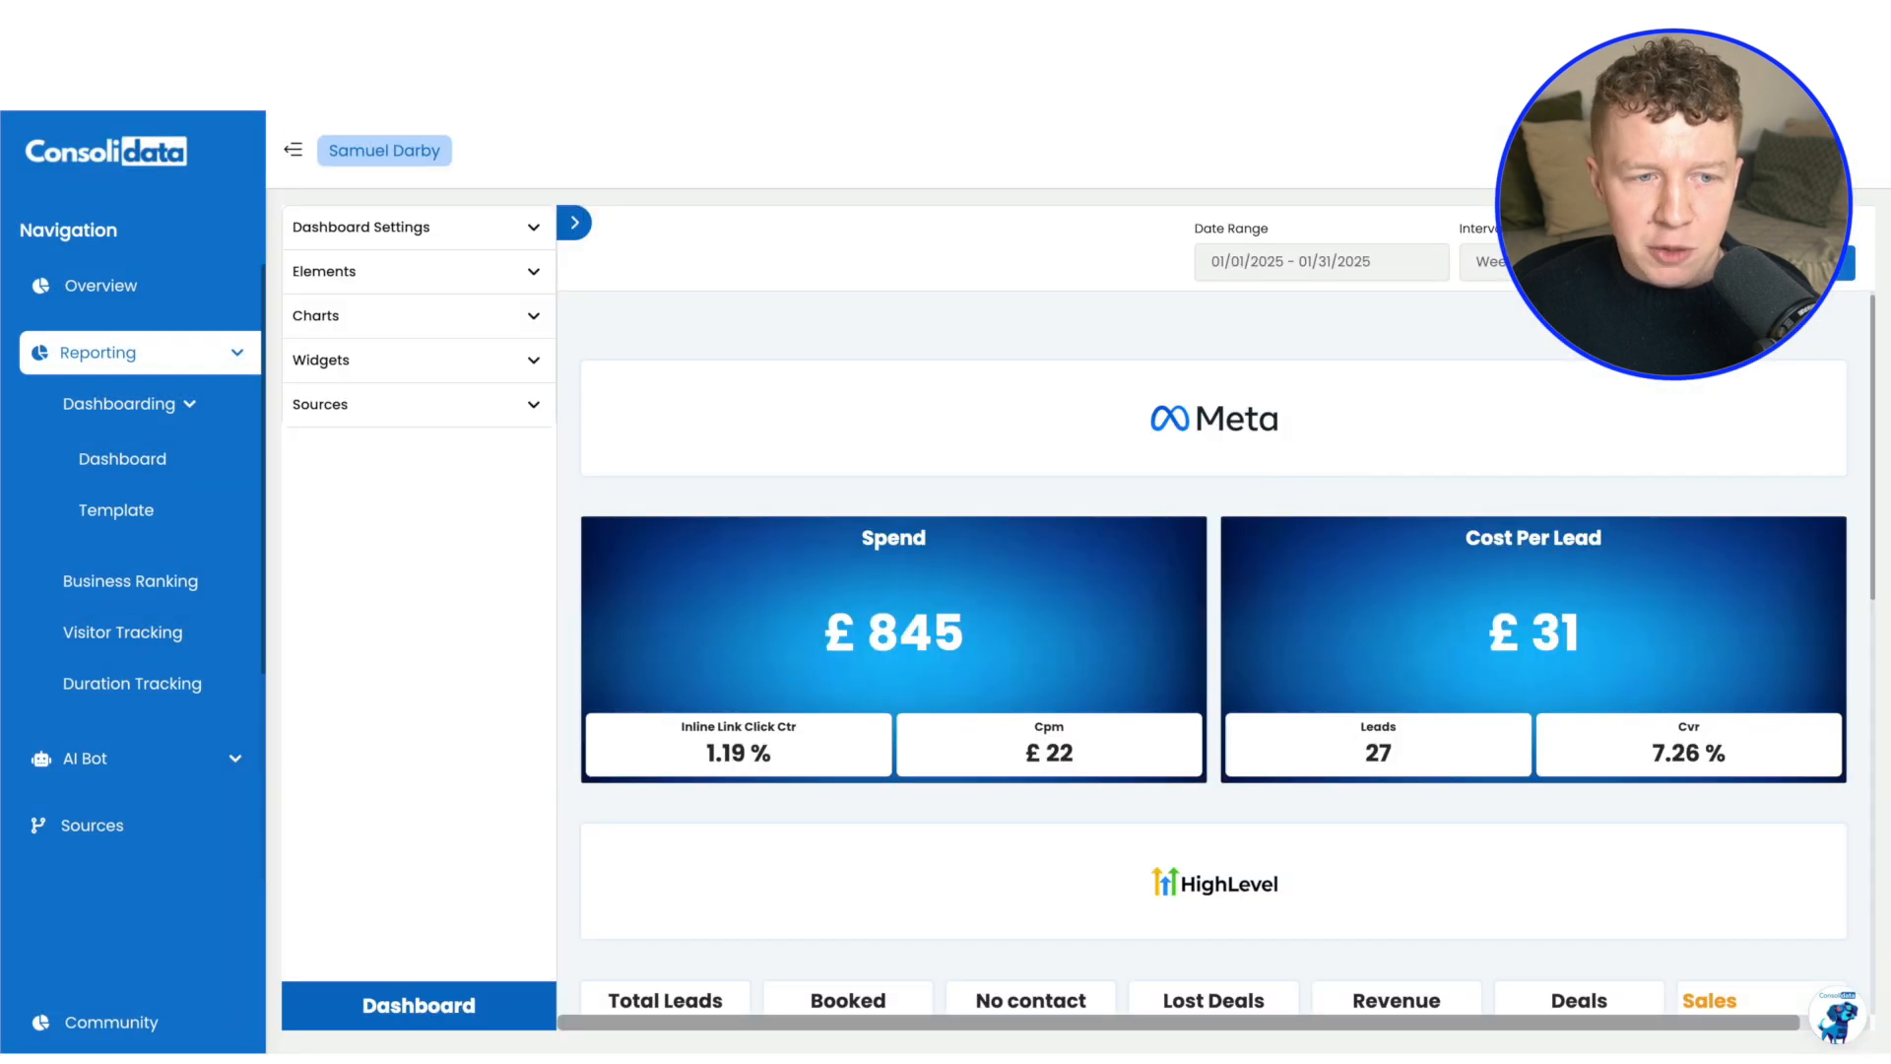
Check which sub-accounts belong to the first HighLevel connection in the Sources list, close its details without updating, and highlight its identifier
scroll(122, 591, down, 3)
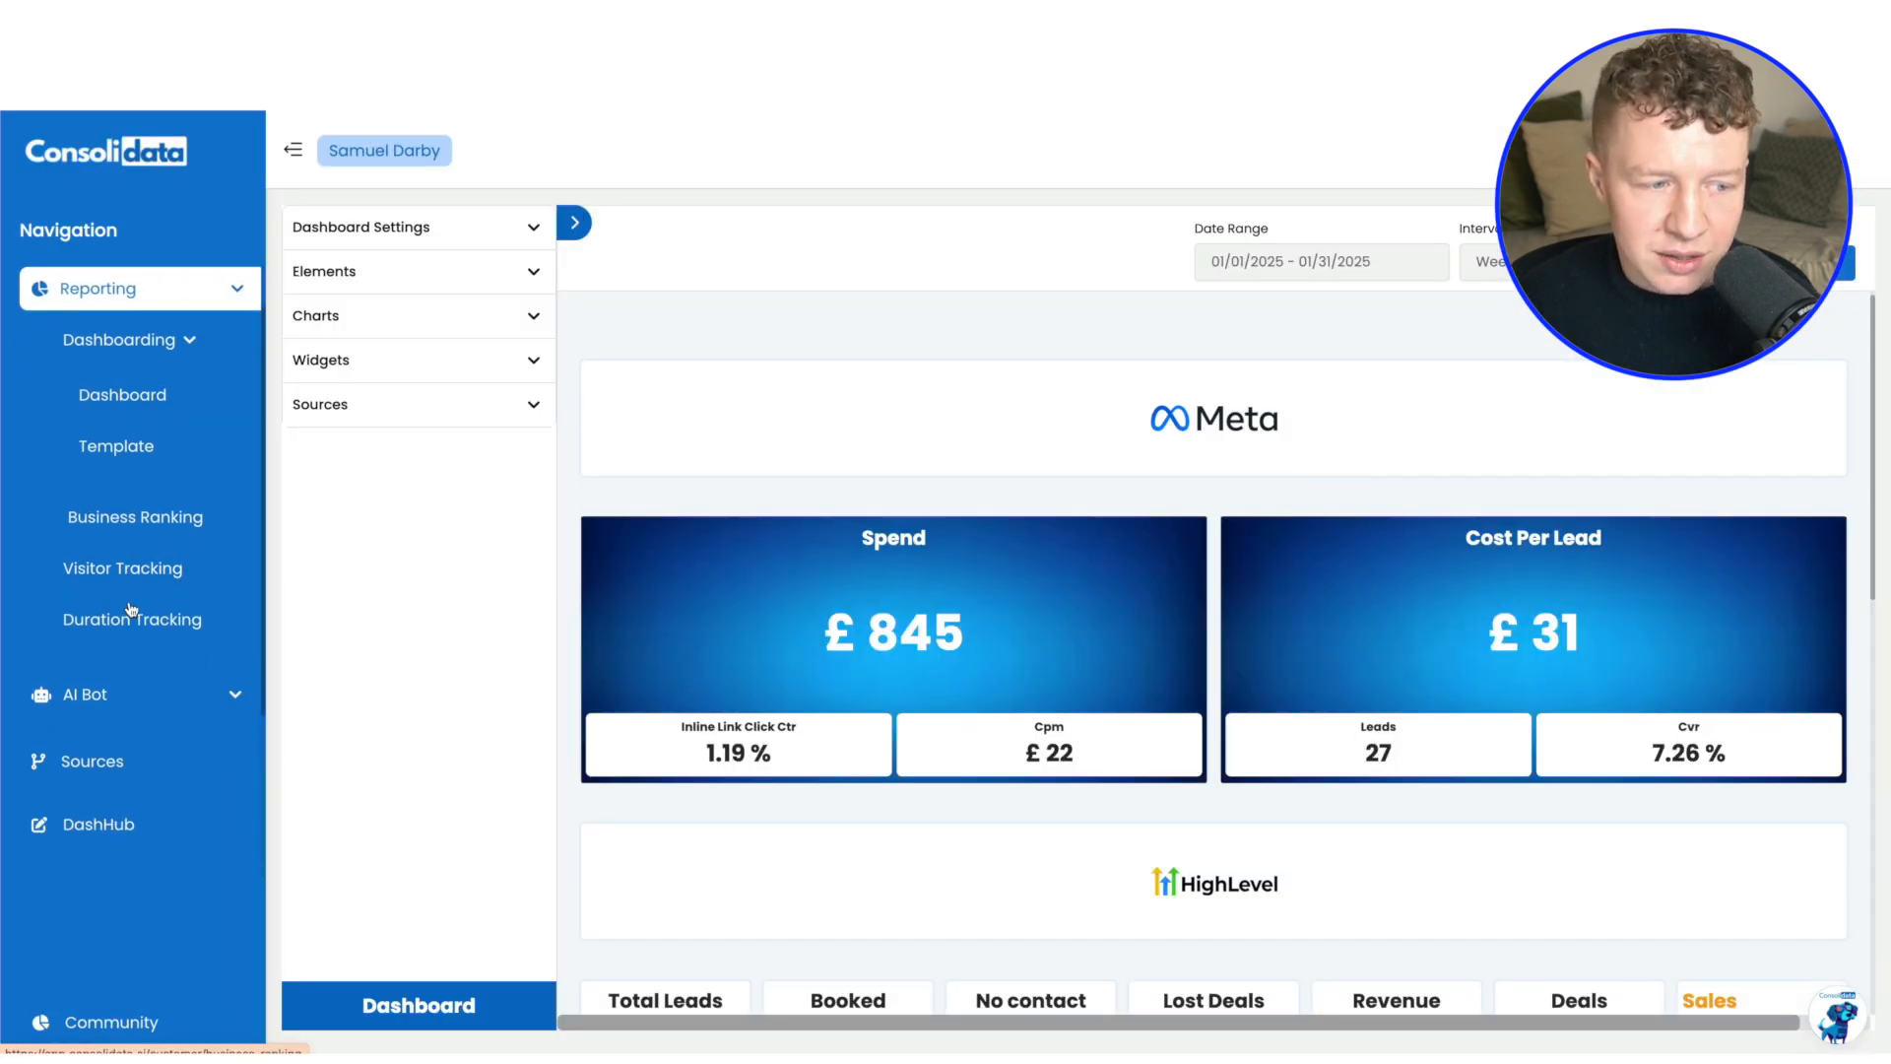
click(110, 515)
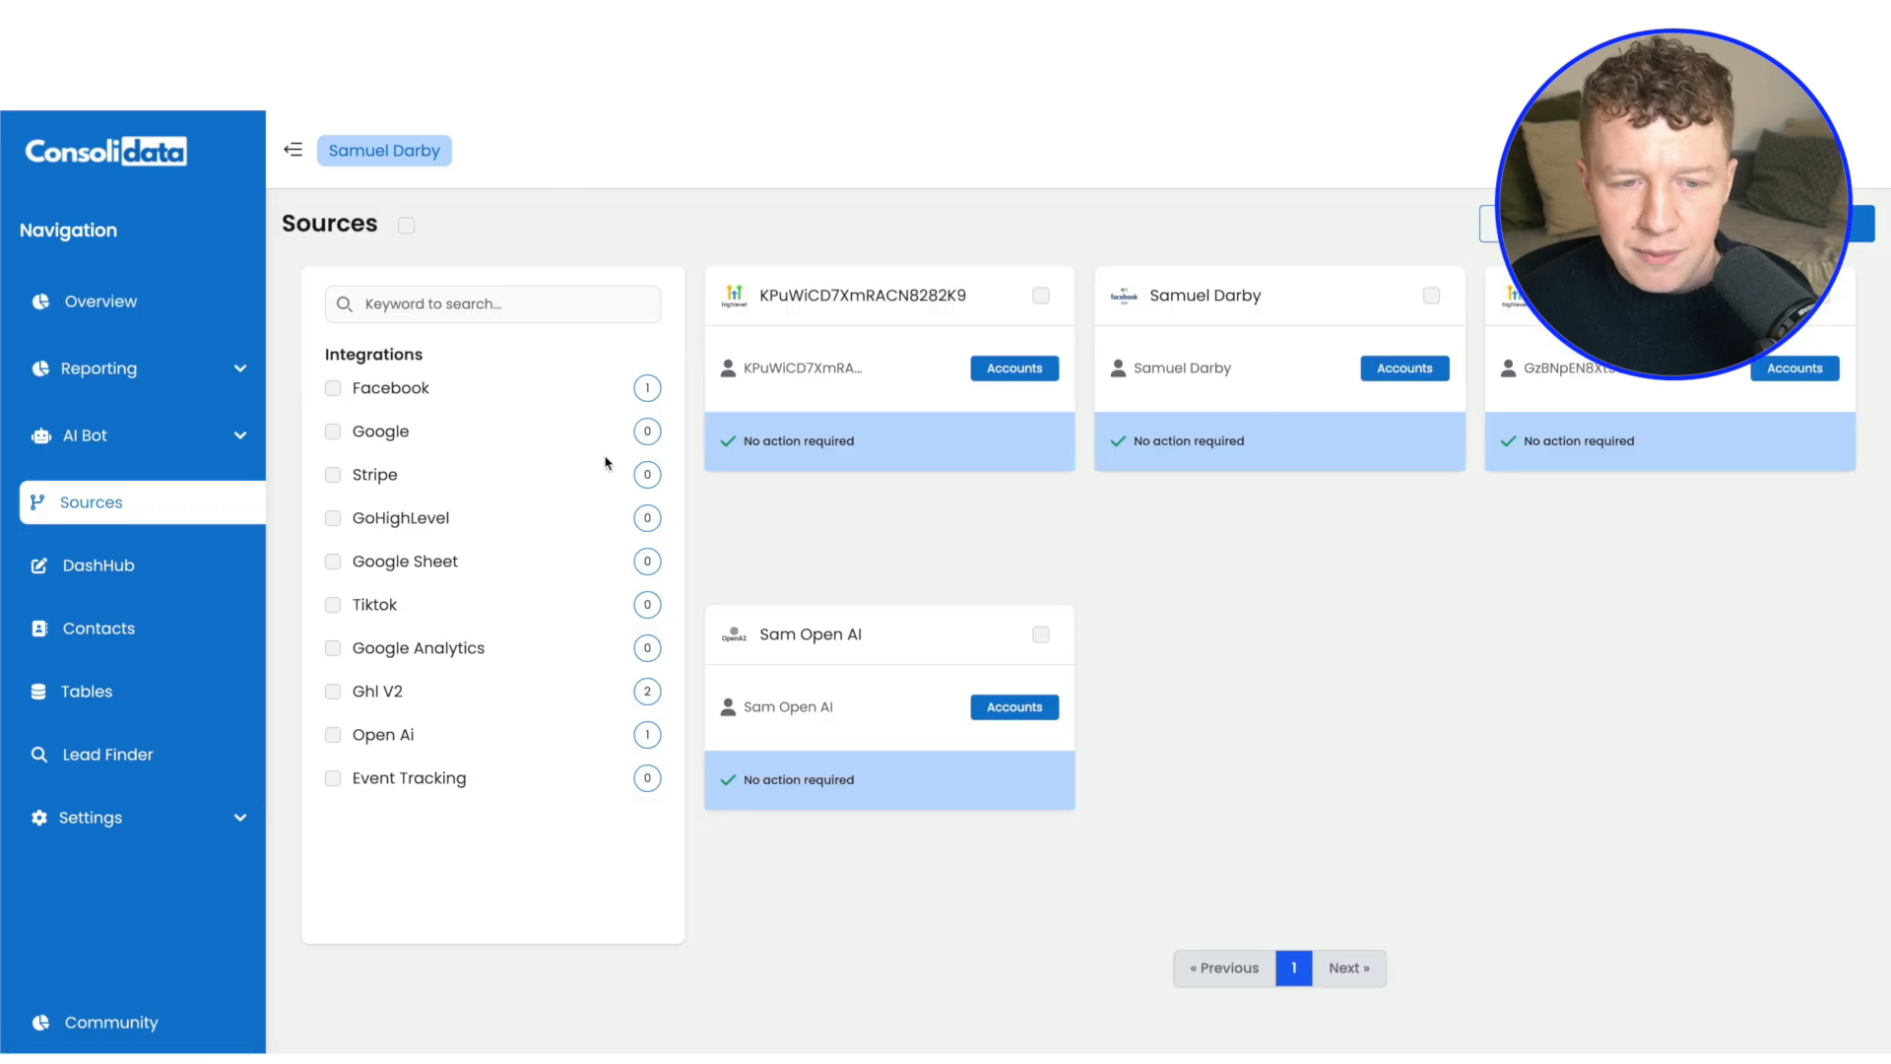
click(1015, 368)
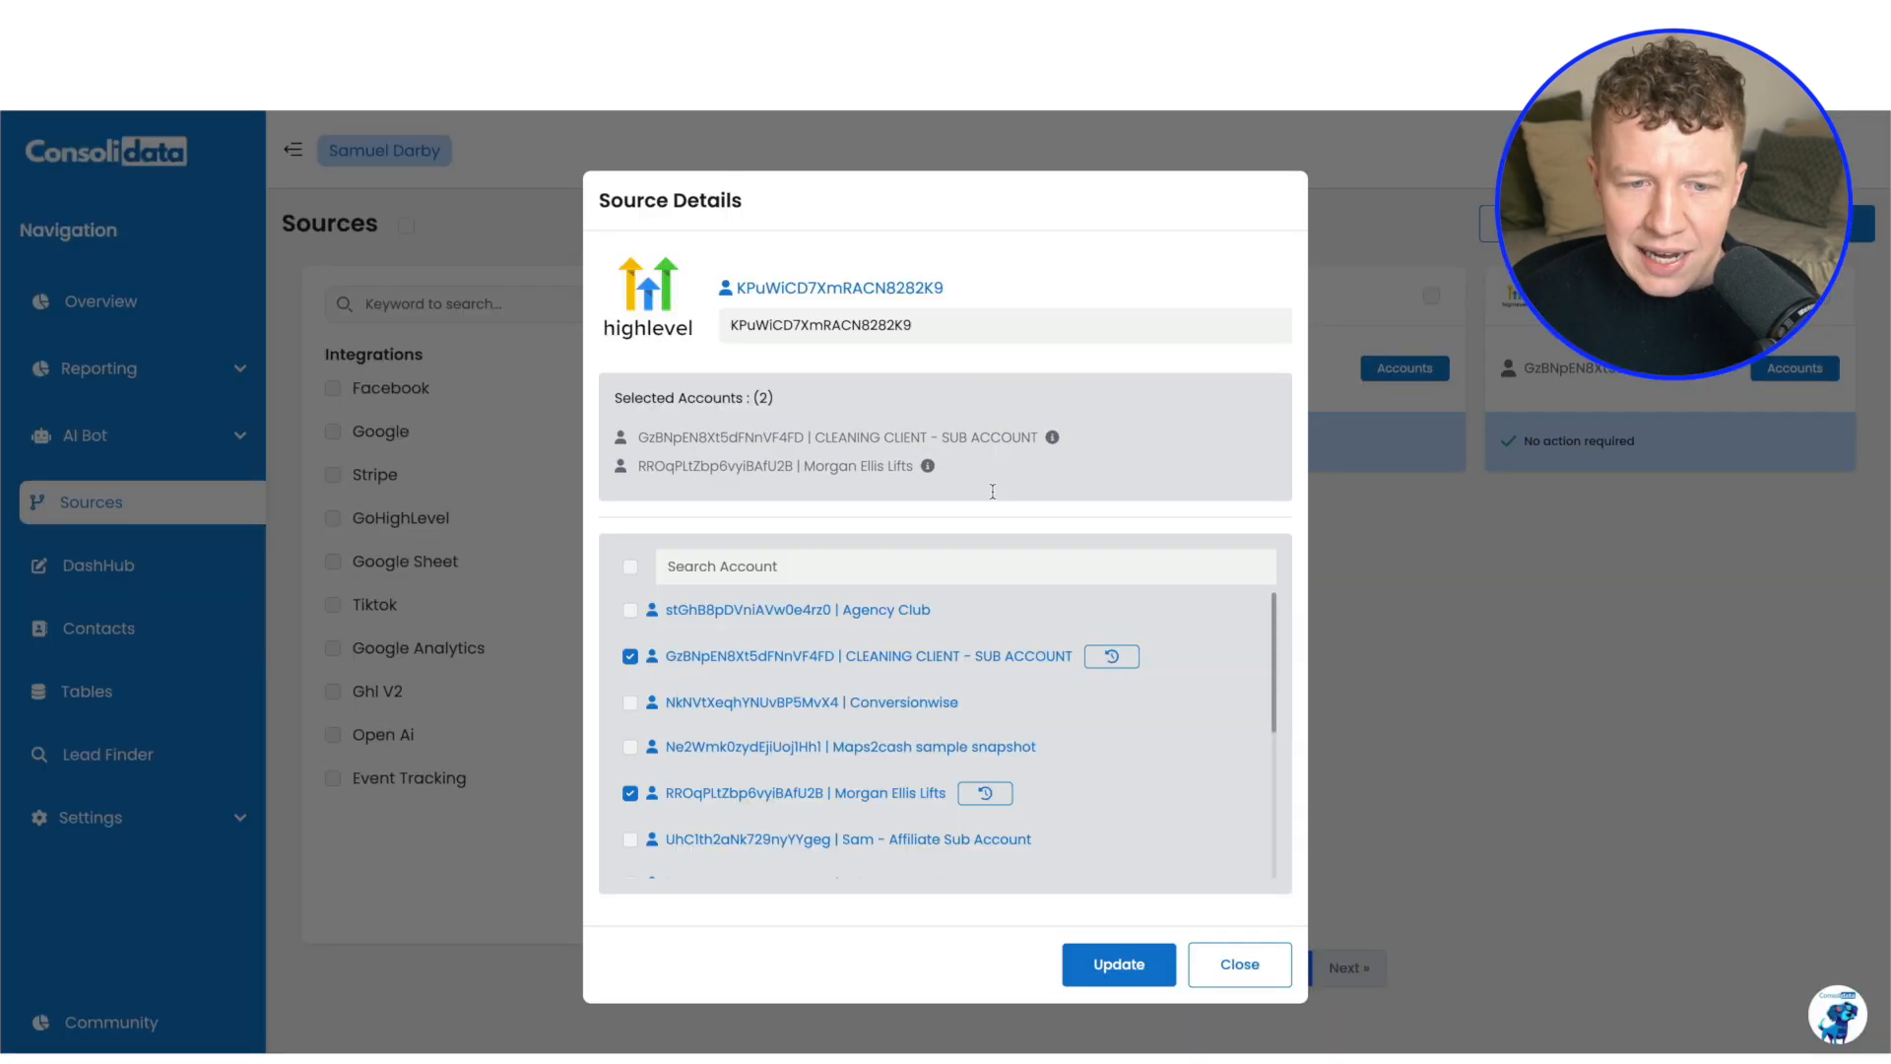
scroll(946, 739, down, 2)
click(1263, 964)
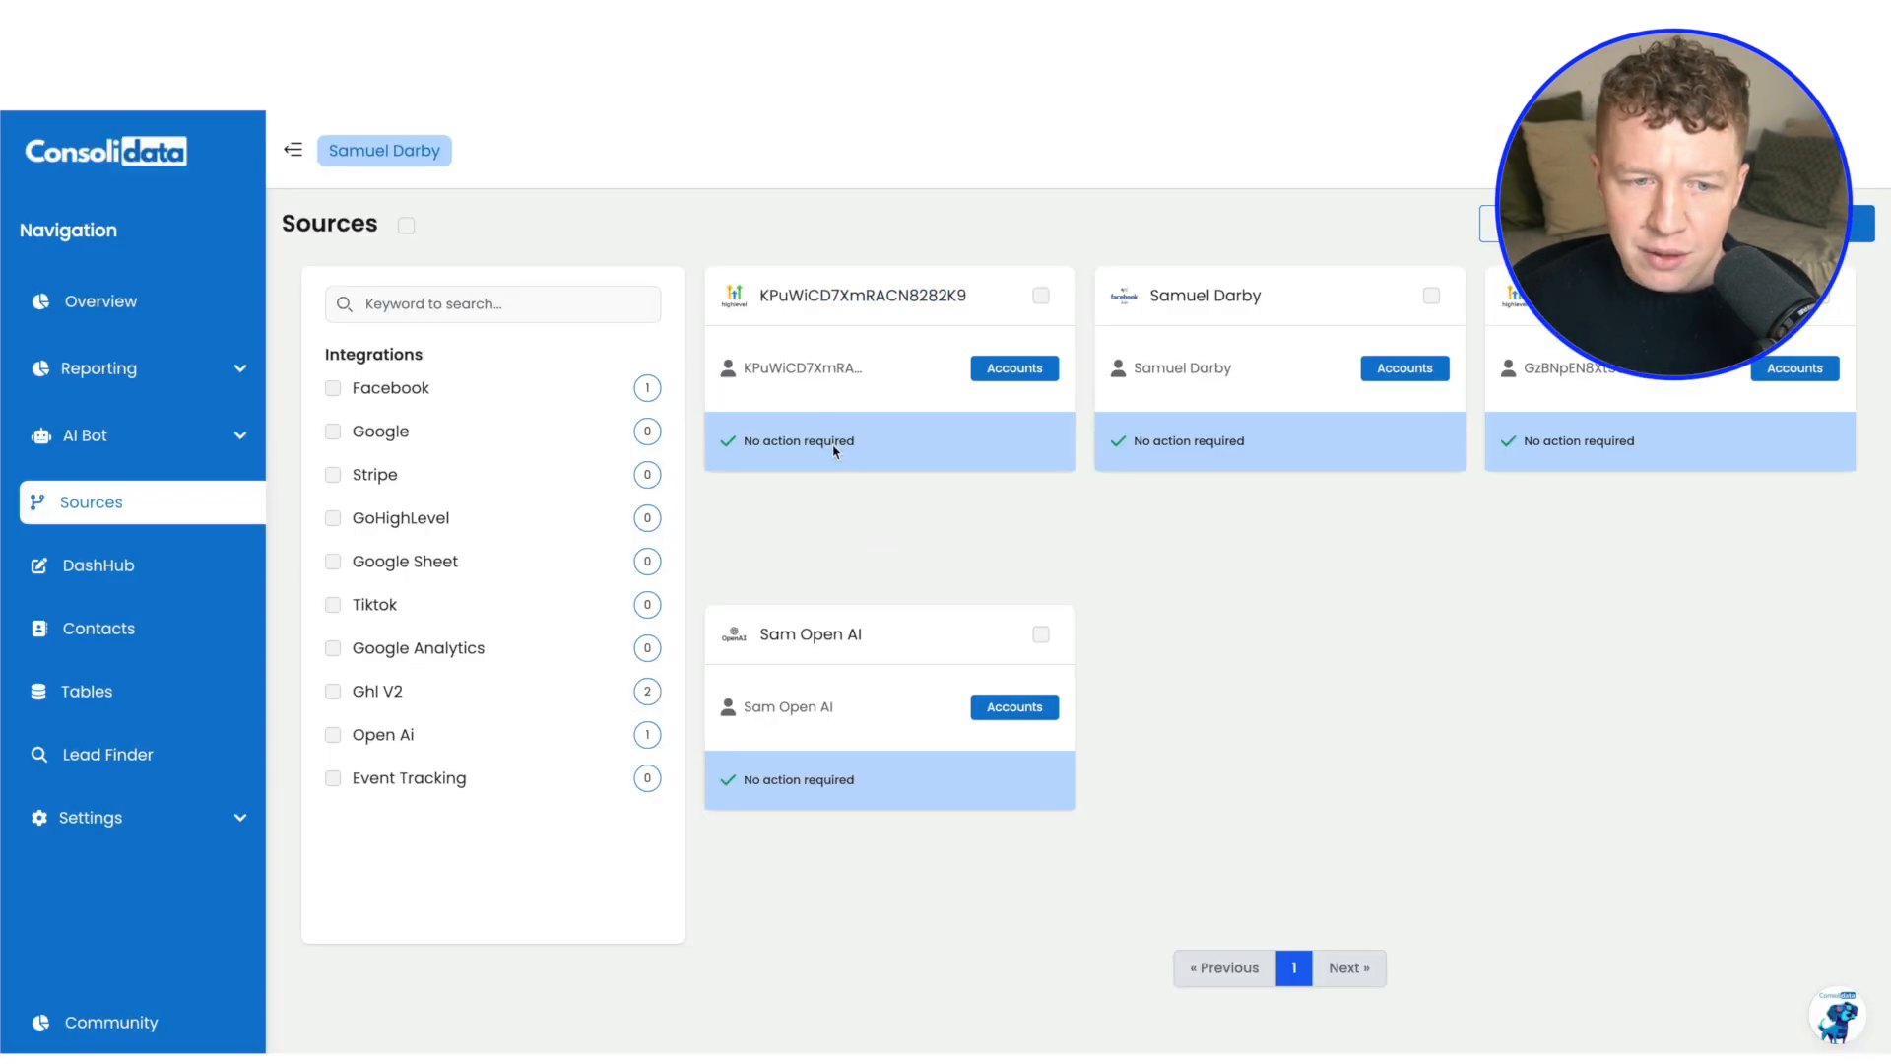
double_click(771, 367)
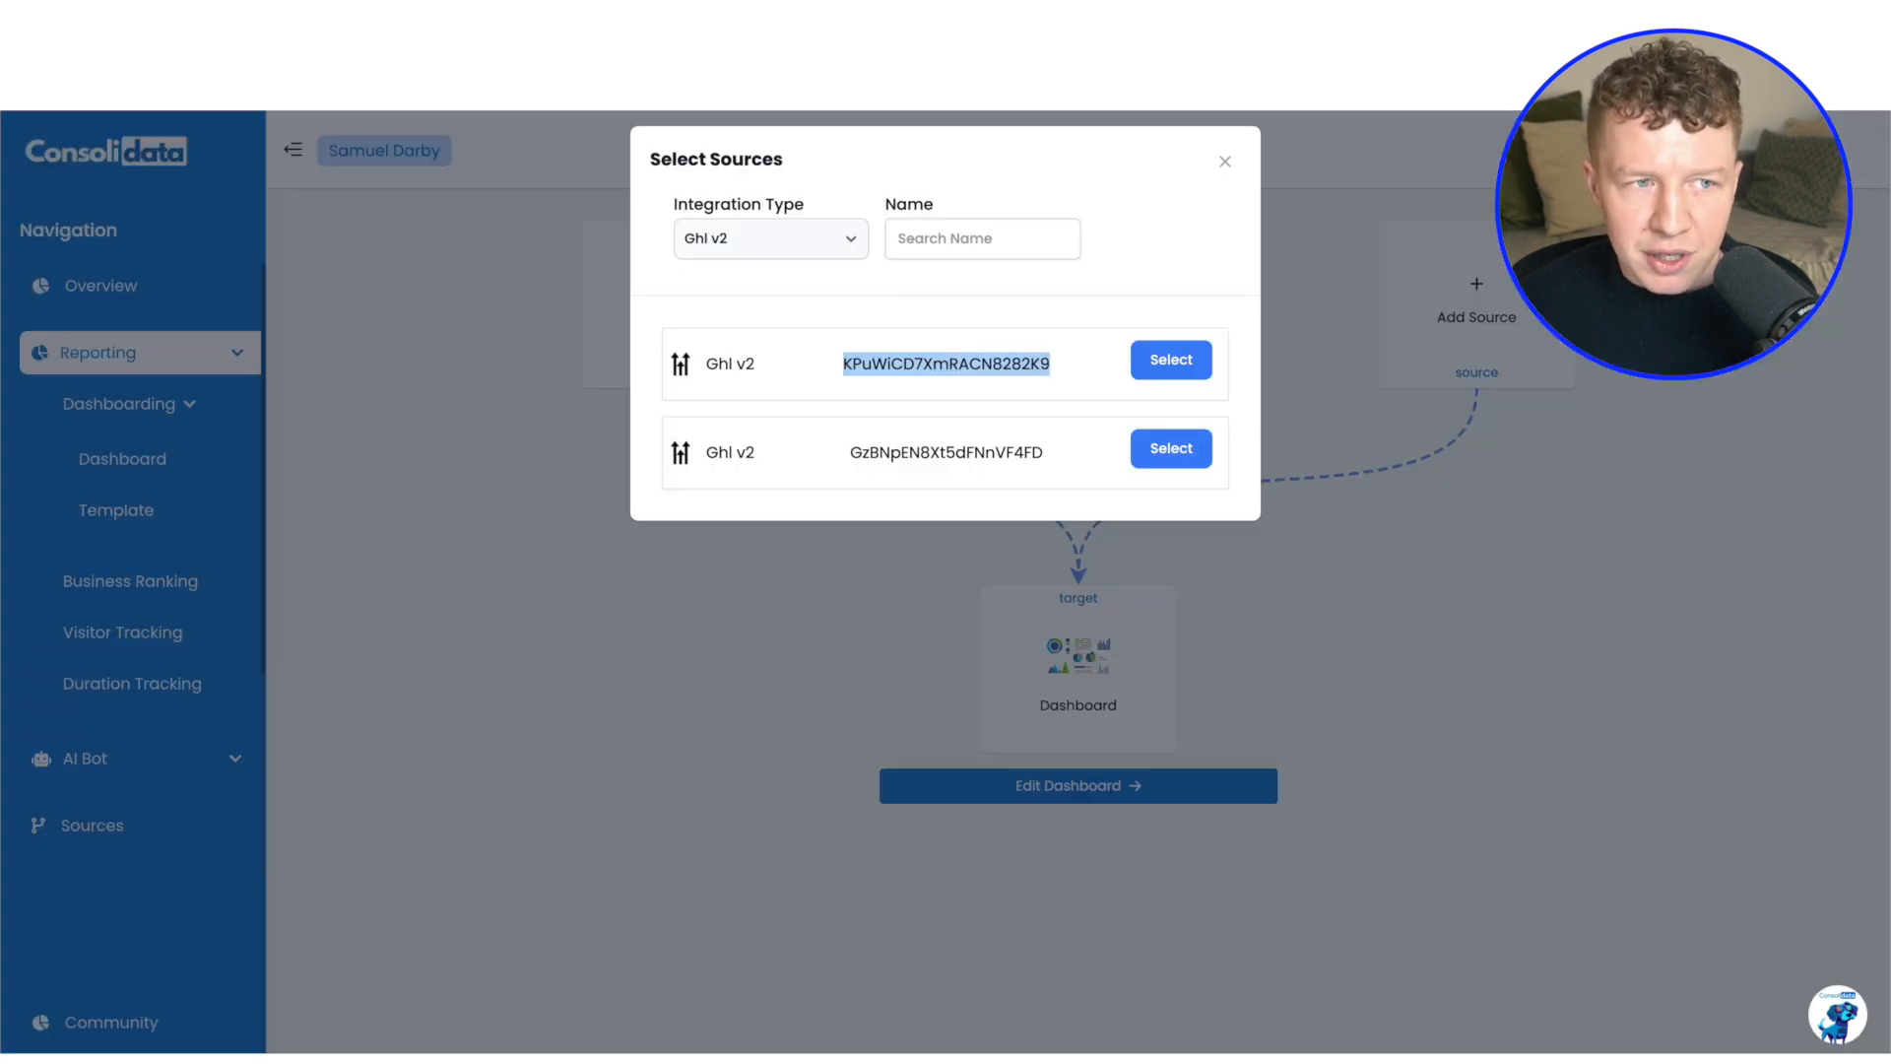
Open the connected dashboard for editing and add a section with three columns
click(1169, 358)
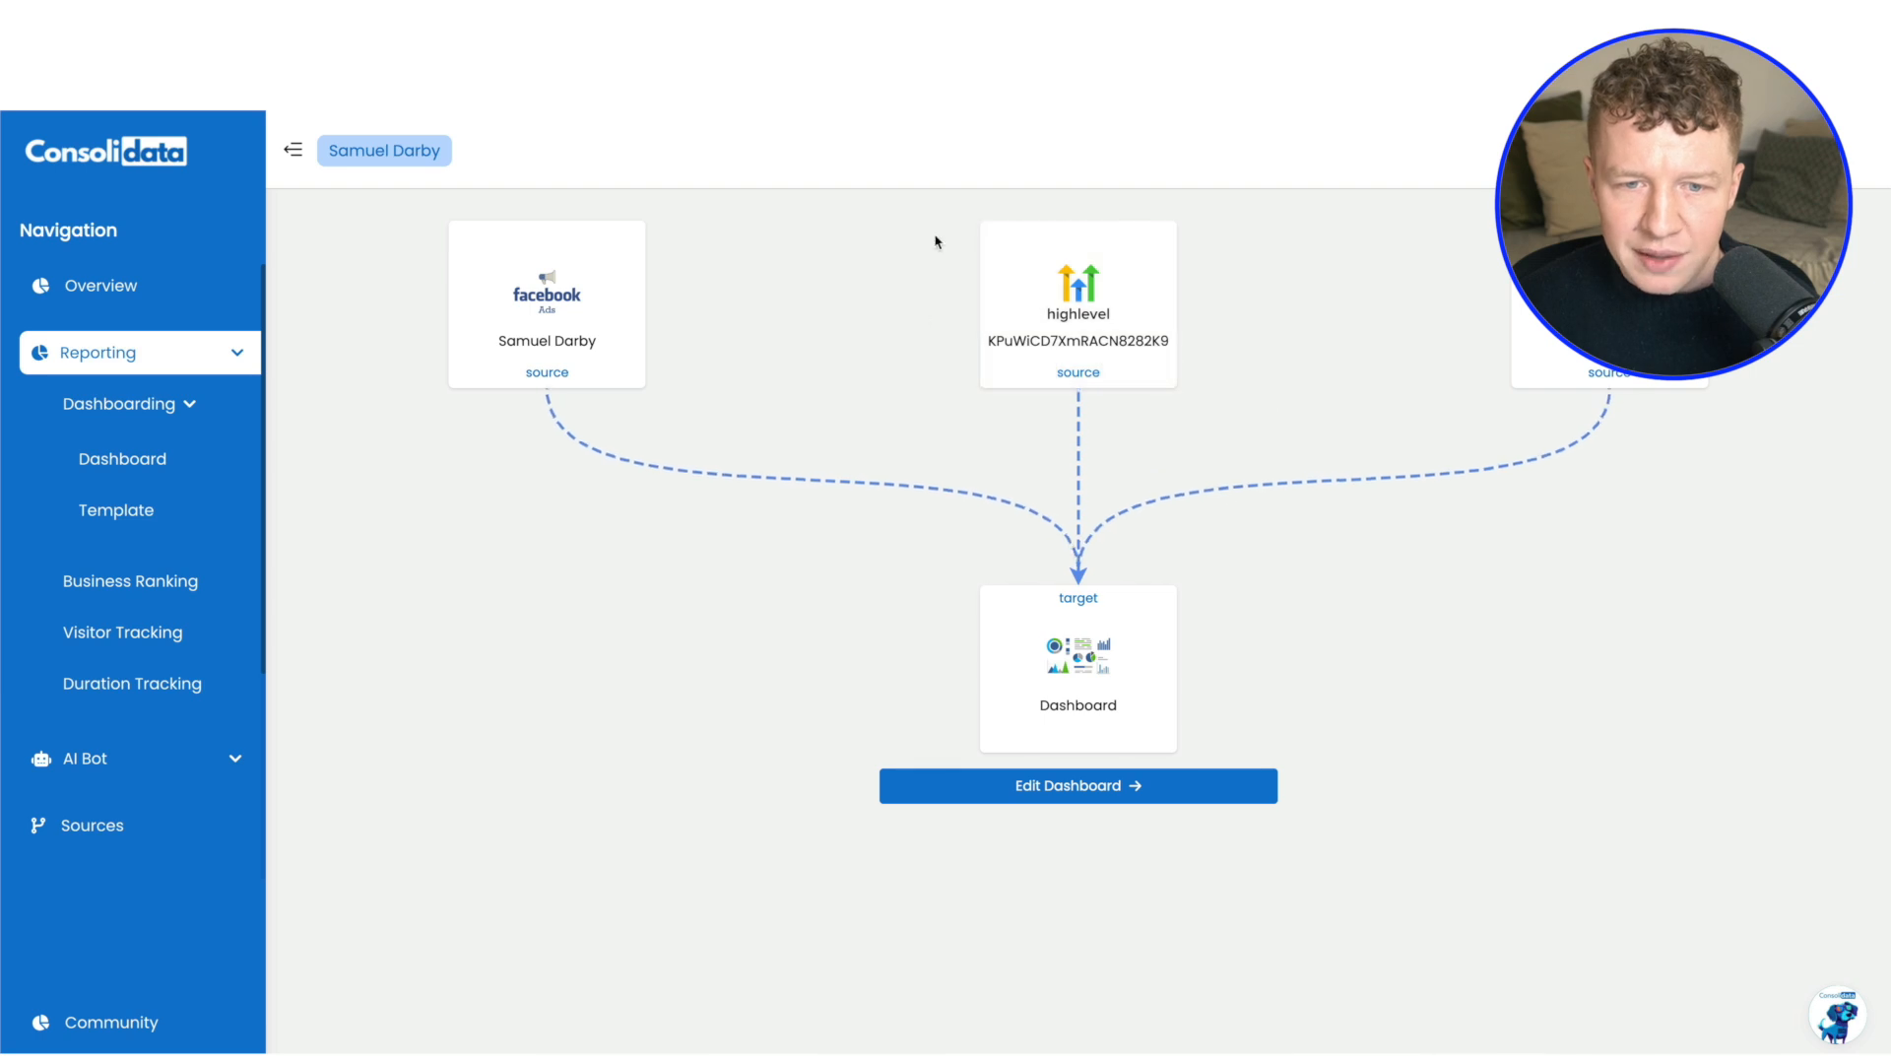
click(1115, 798)
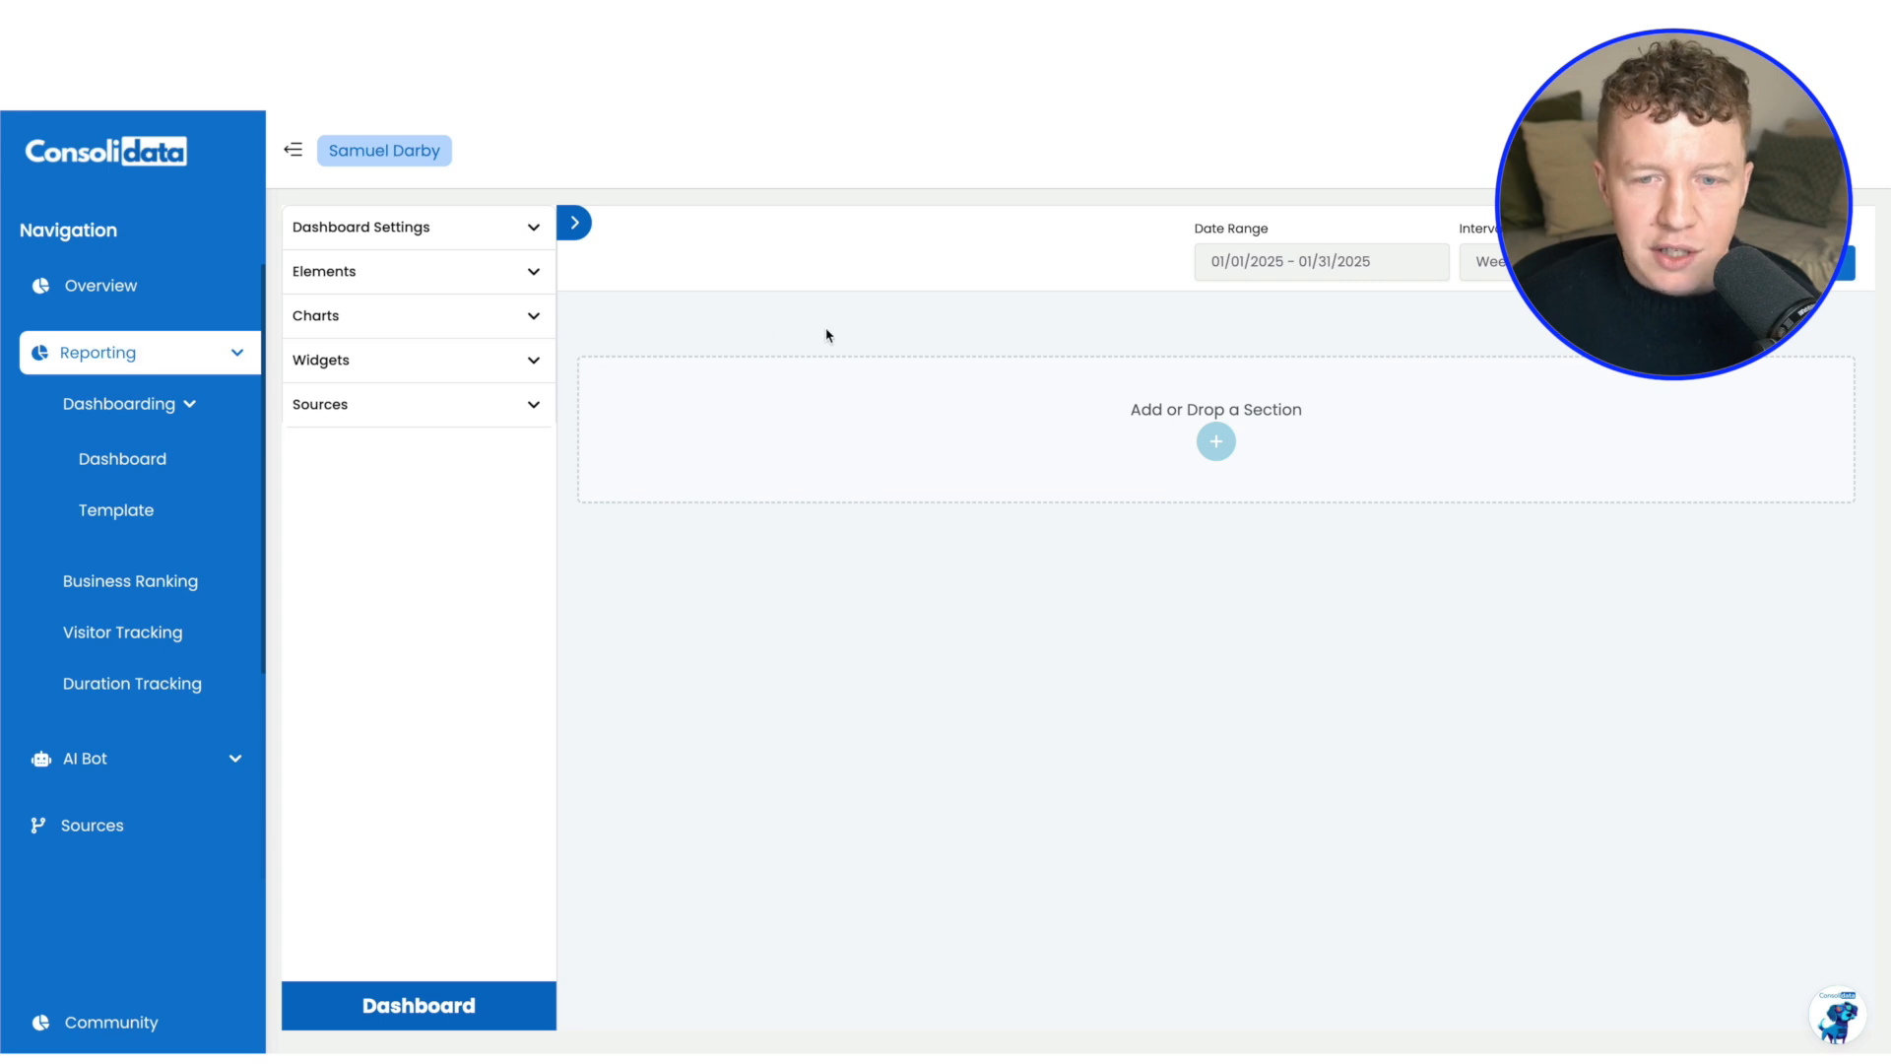
click(1215, 440)
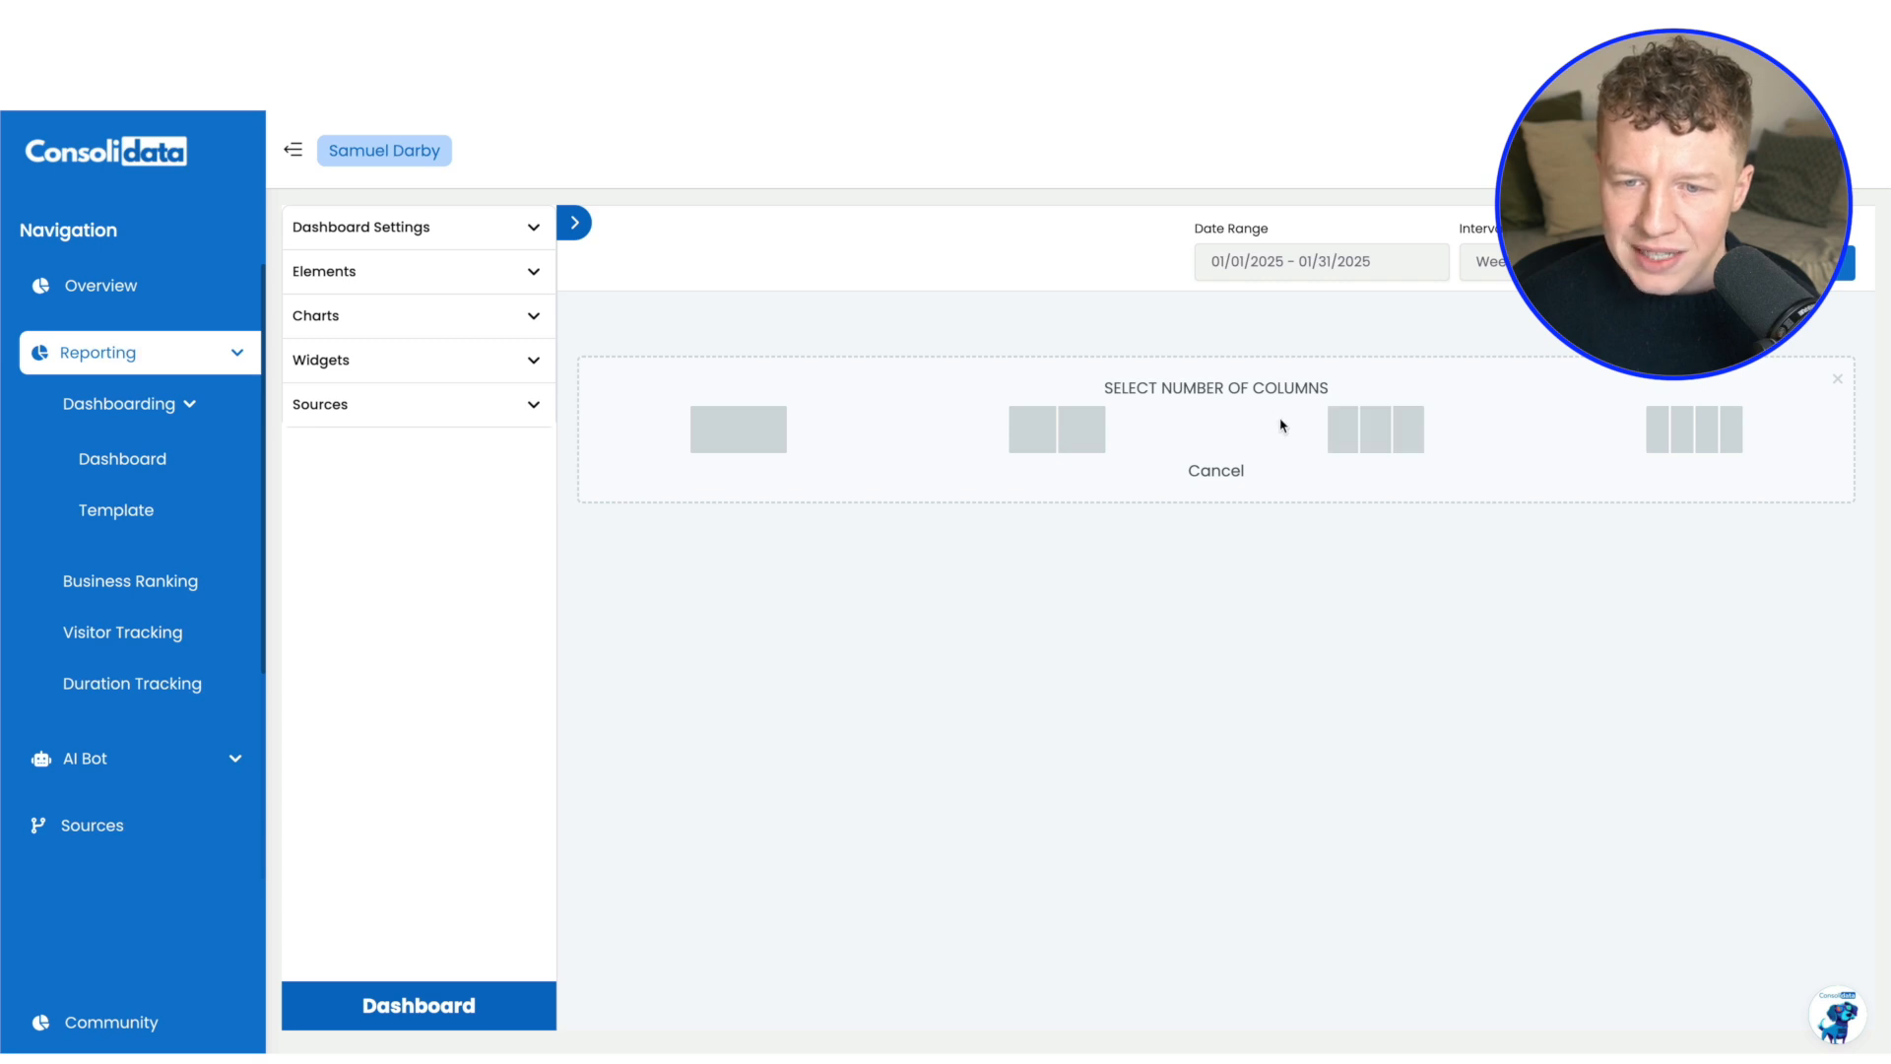
click(1350, 430)
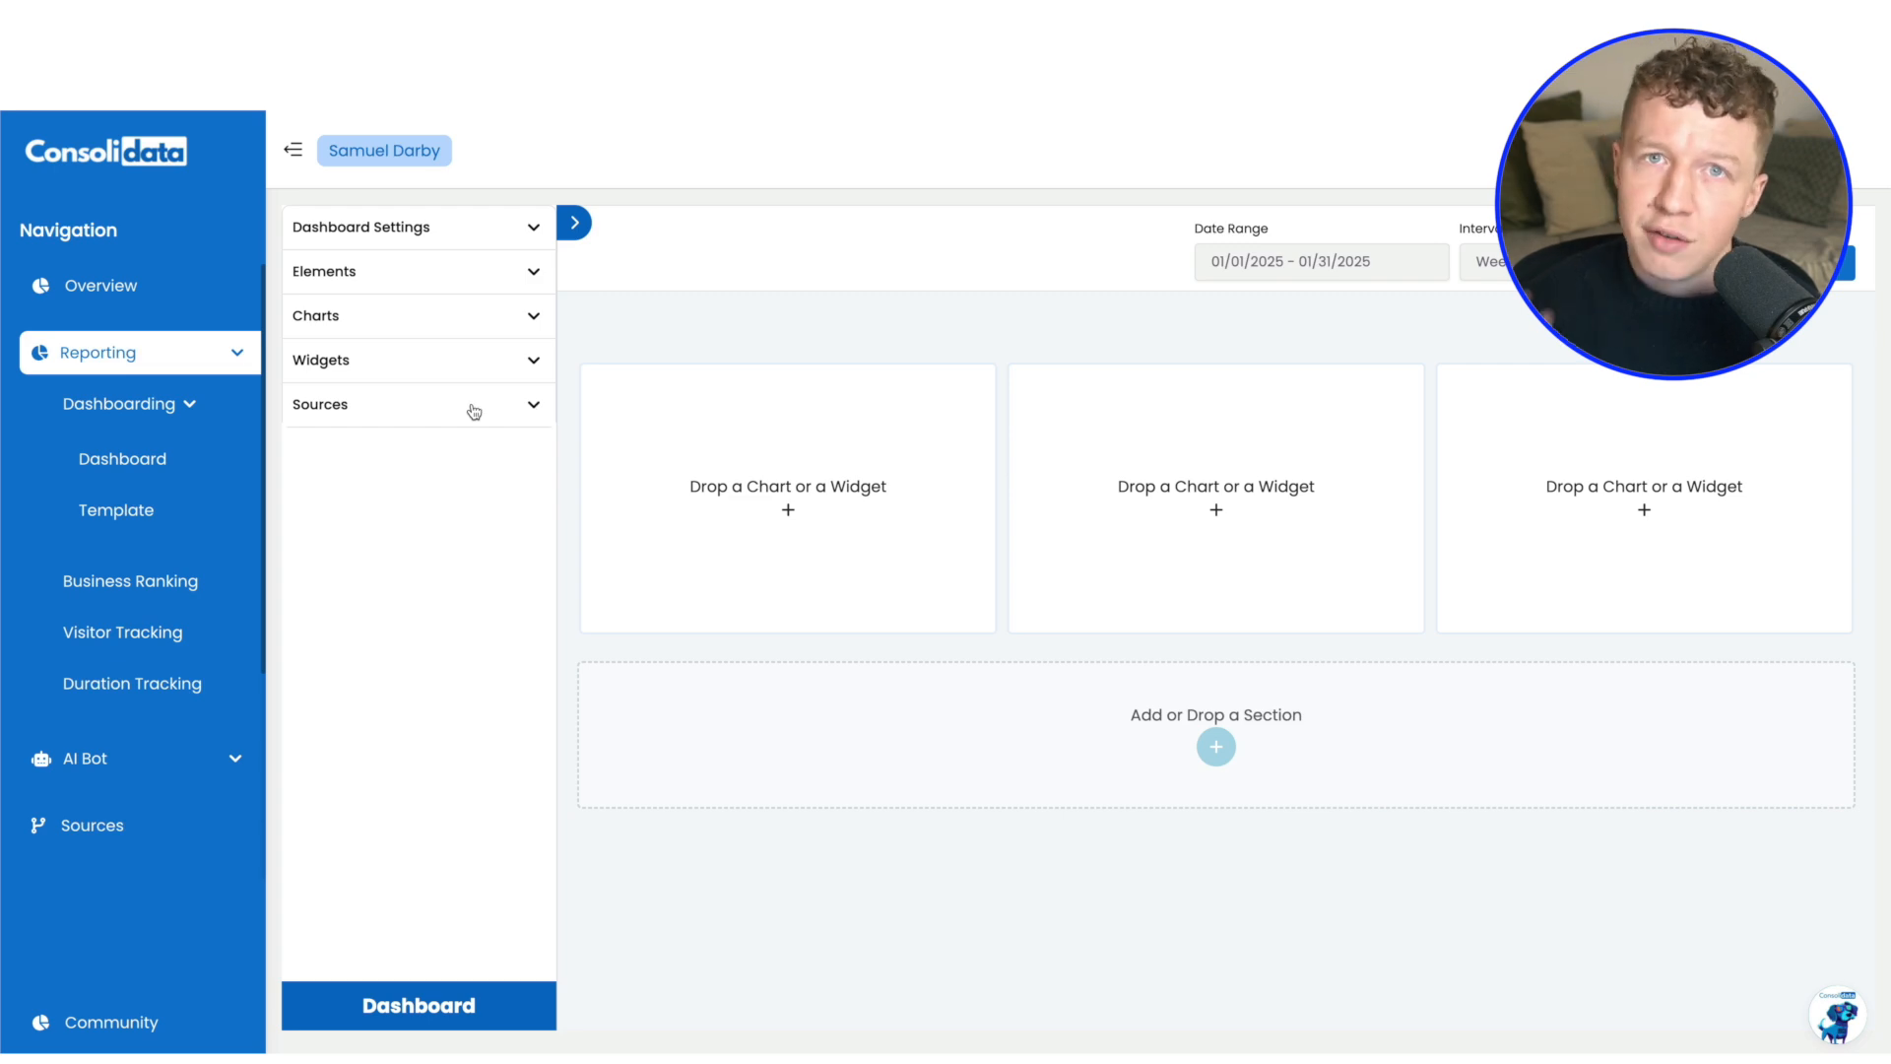
Place a Number chart in the first column of the new section and collapse the chart list
click(464, 317)
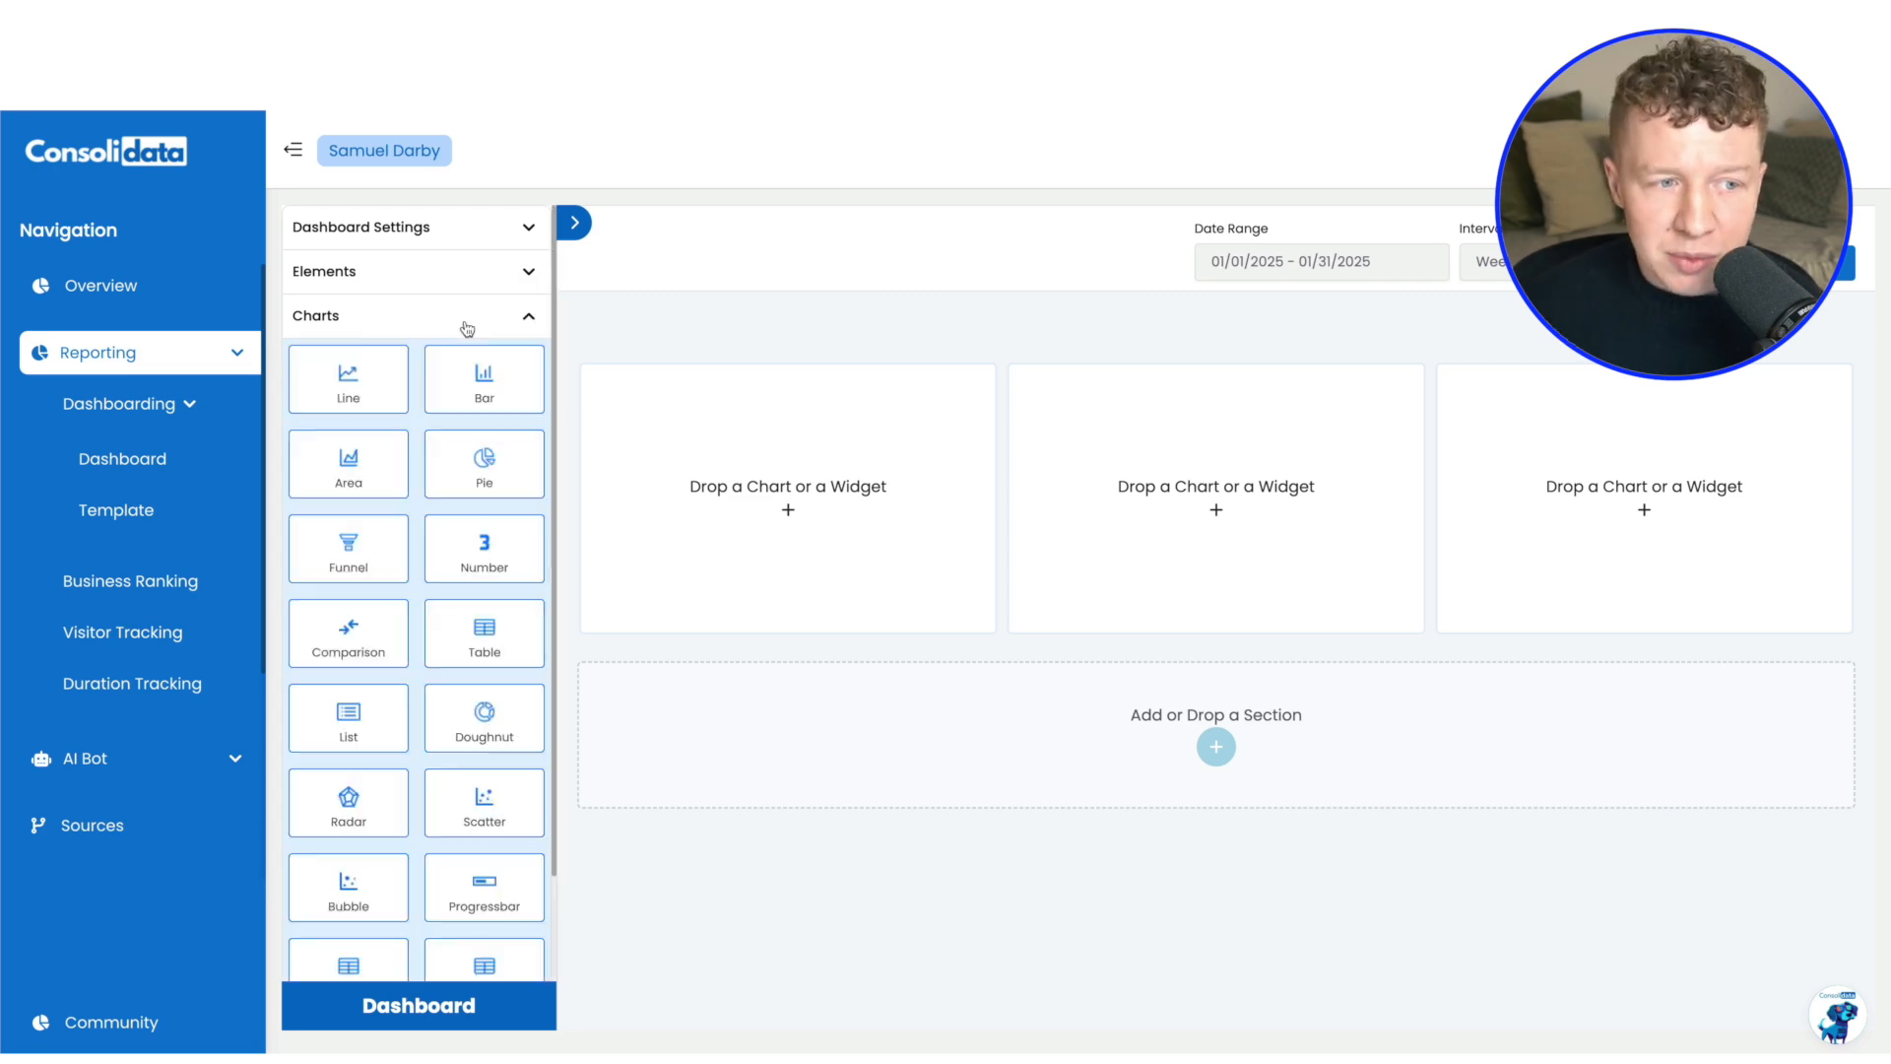
scroll(454, 449, down, 2)
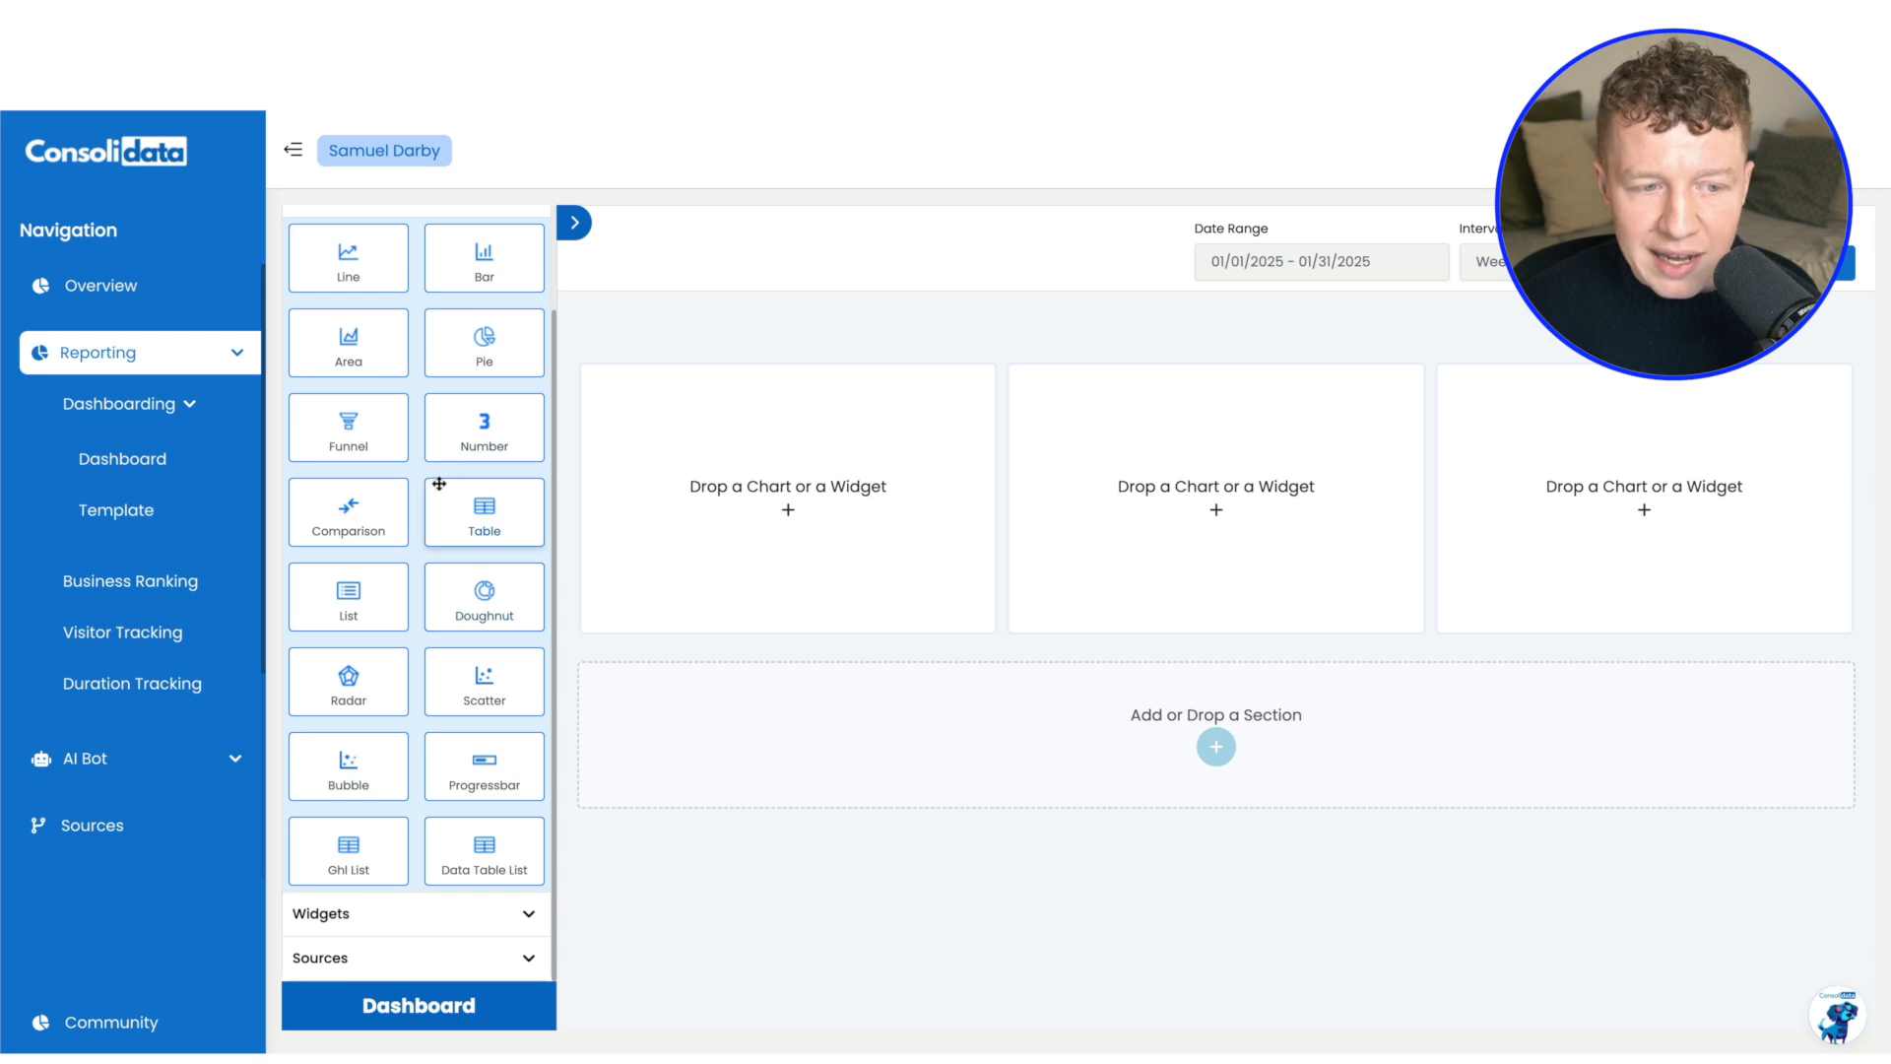
drag(501, 448, 781, 493)
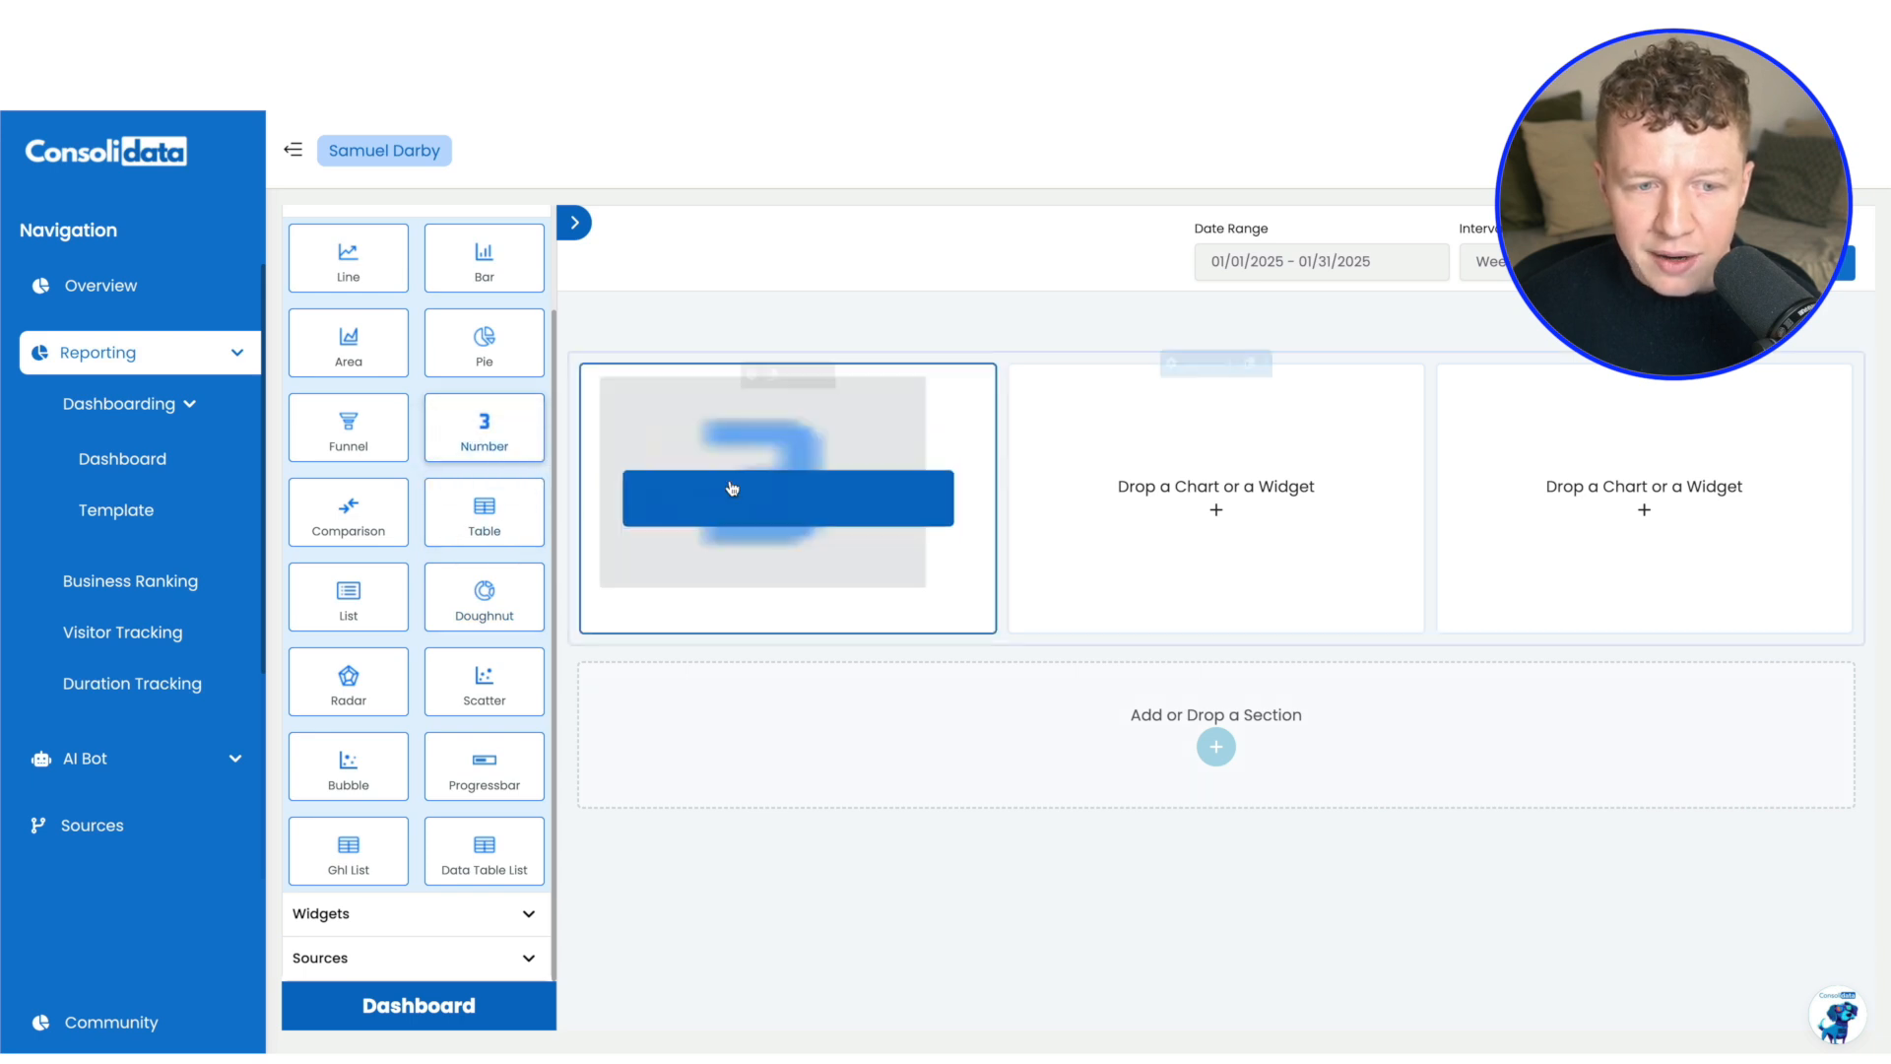
click(514, 328)
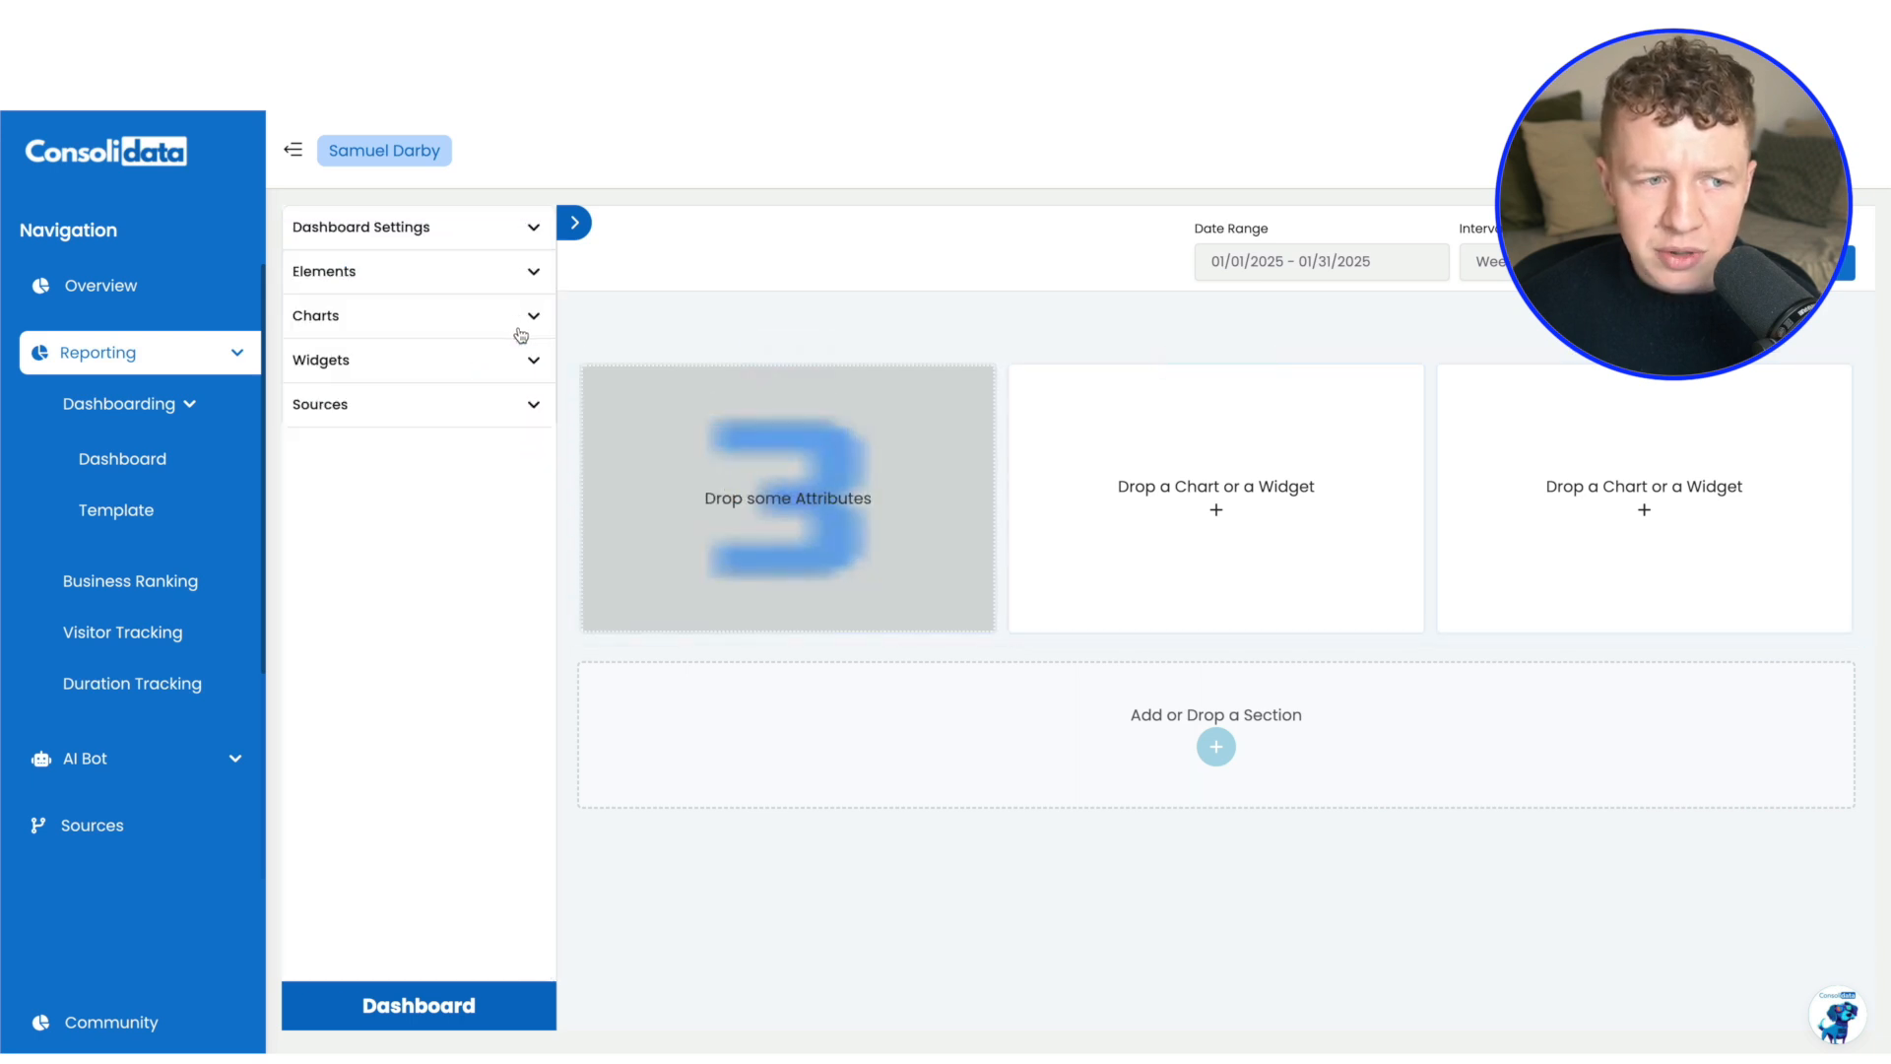
Search the Facebook ad account's attributes for "spend" and add Spend to the number chart in the first column
click(532, 410)
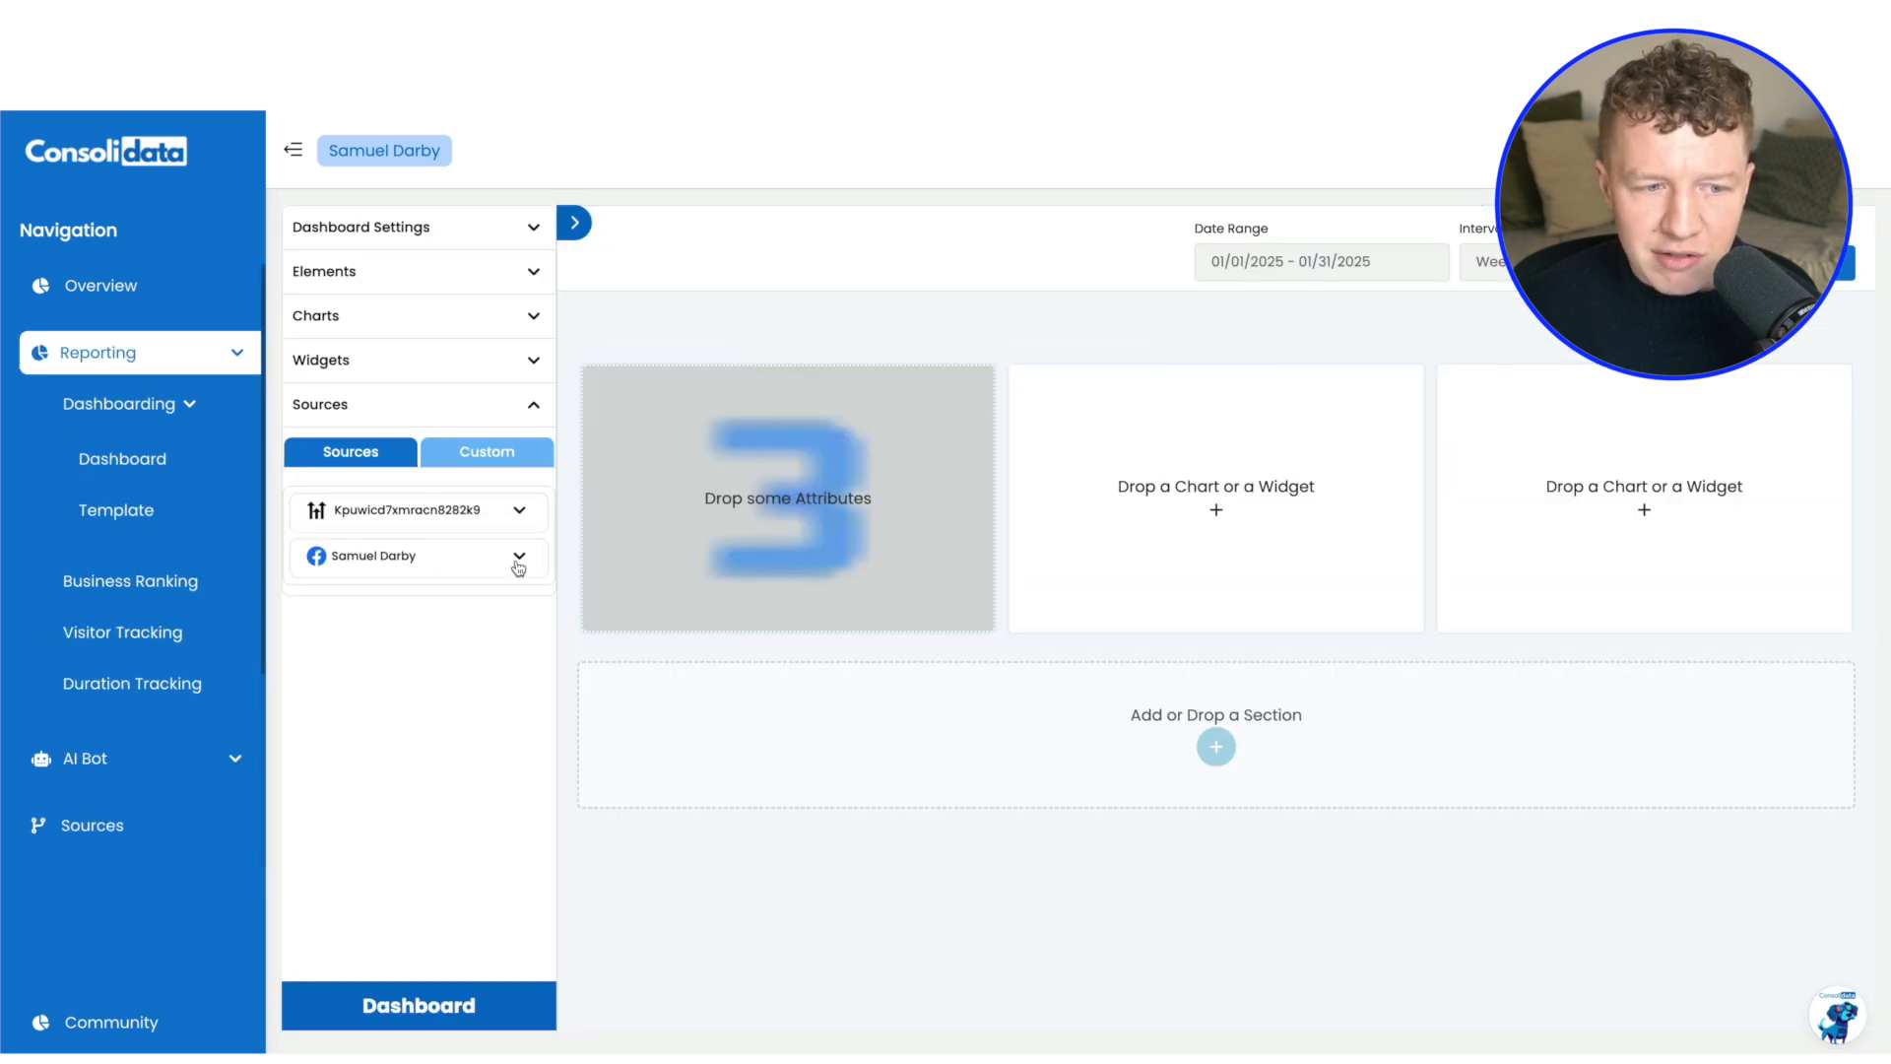
click(515, 557)
click(504, 658)
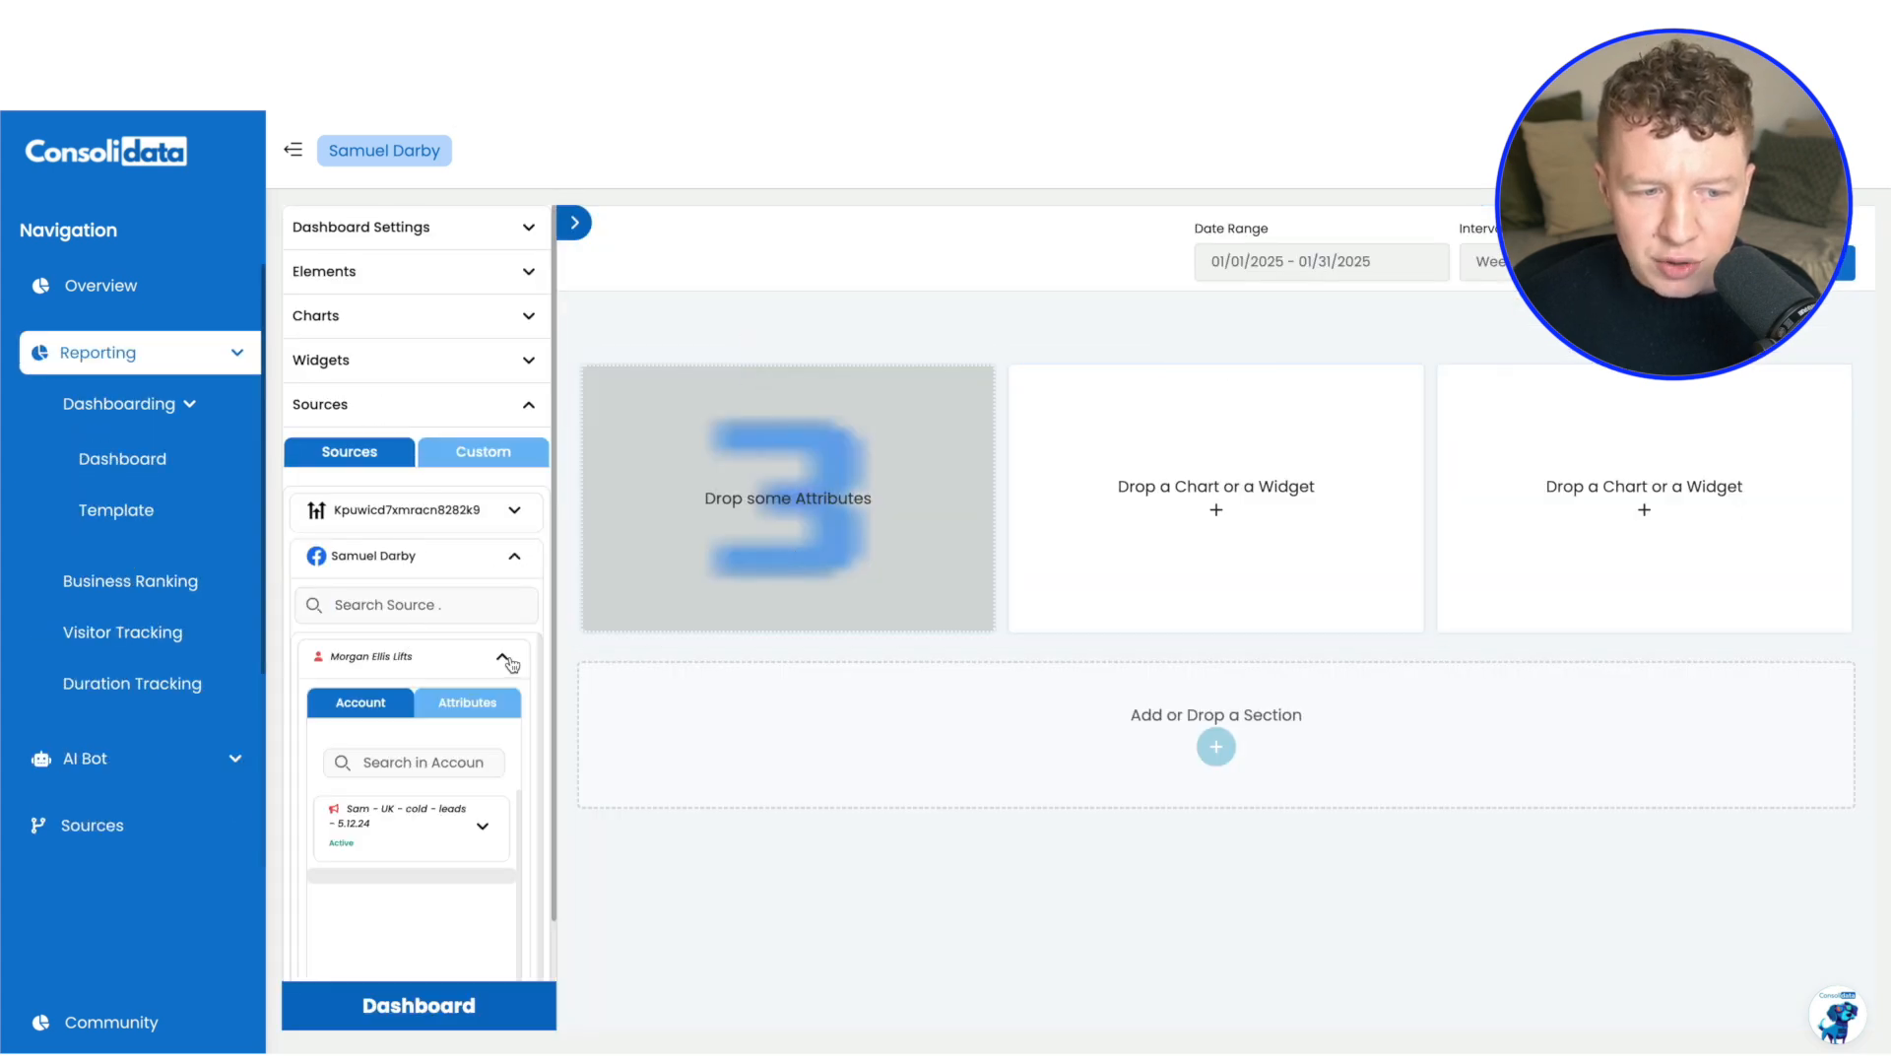
click(450, 705)
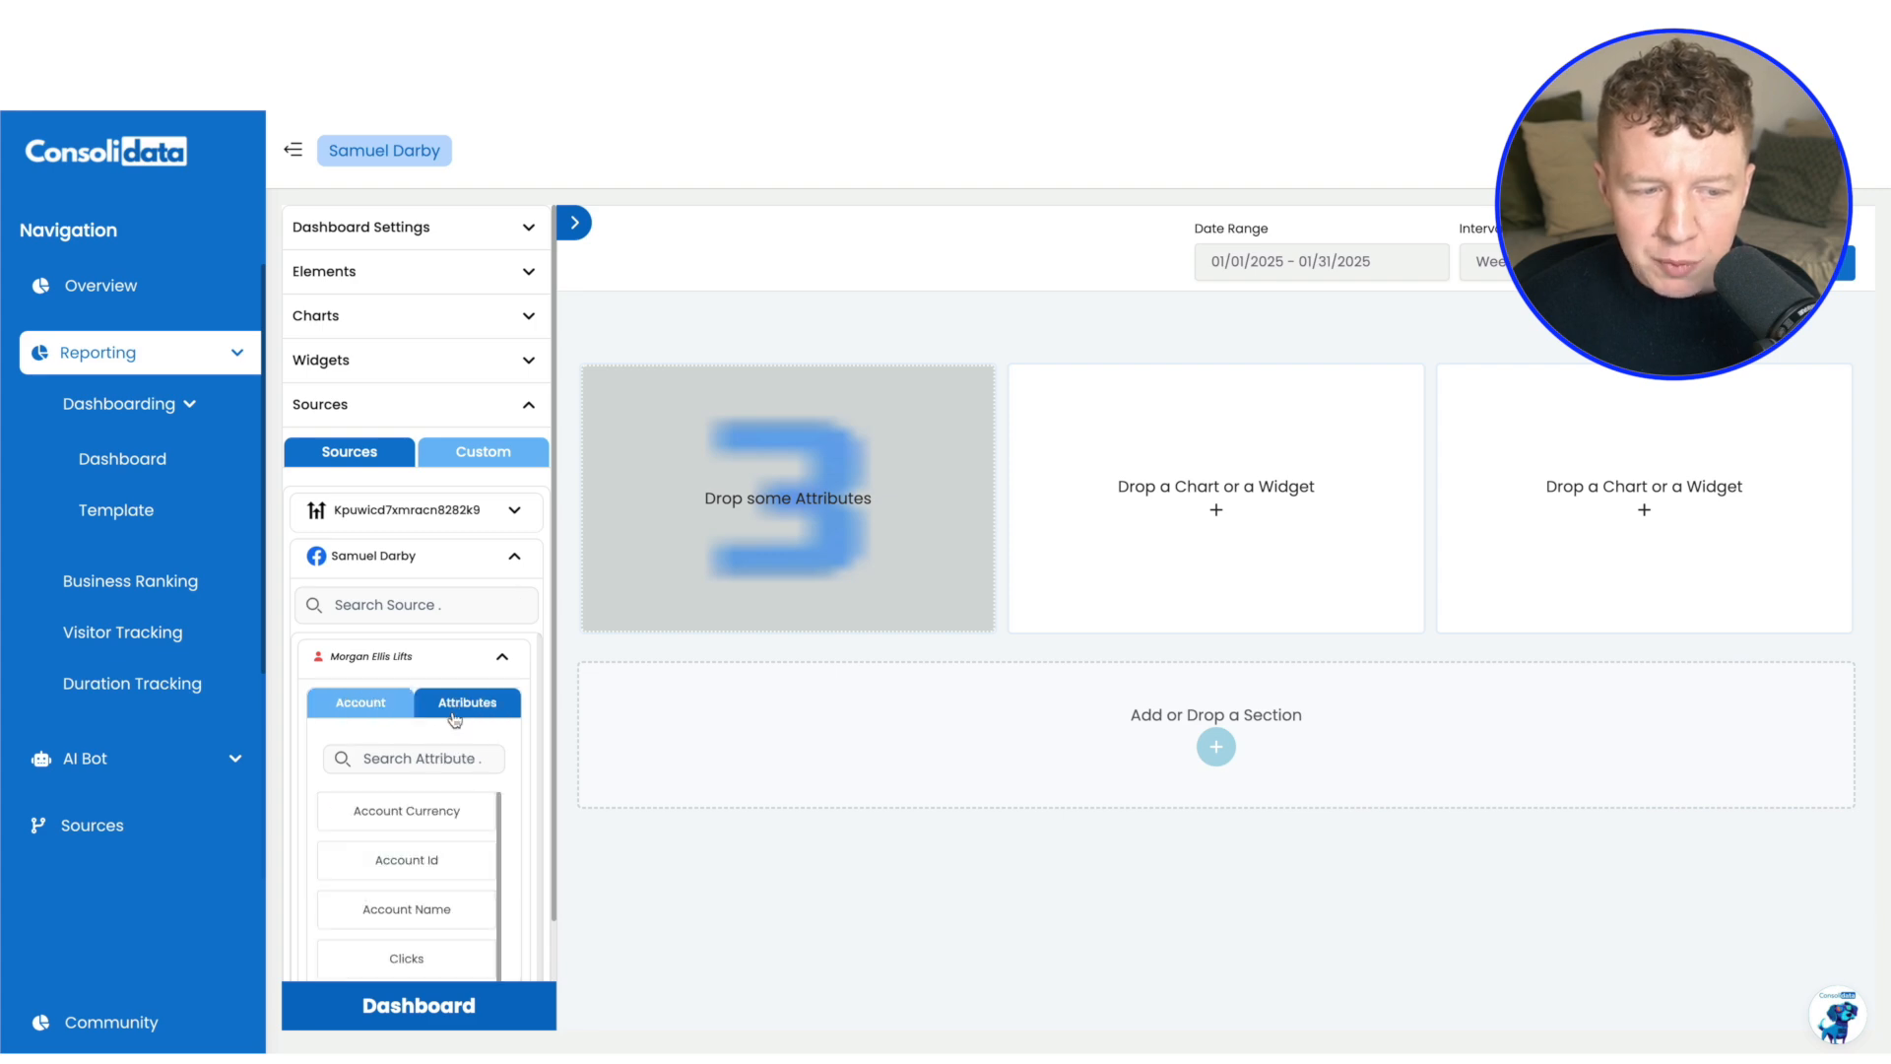
click(418, 754)
click(398, 839)
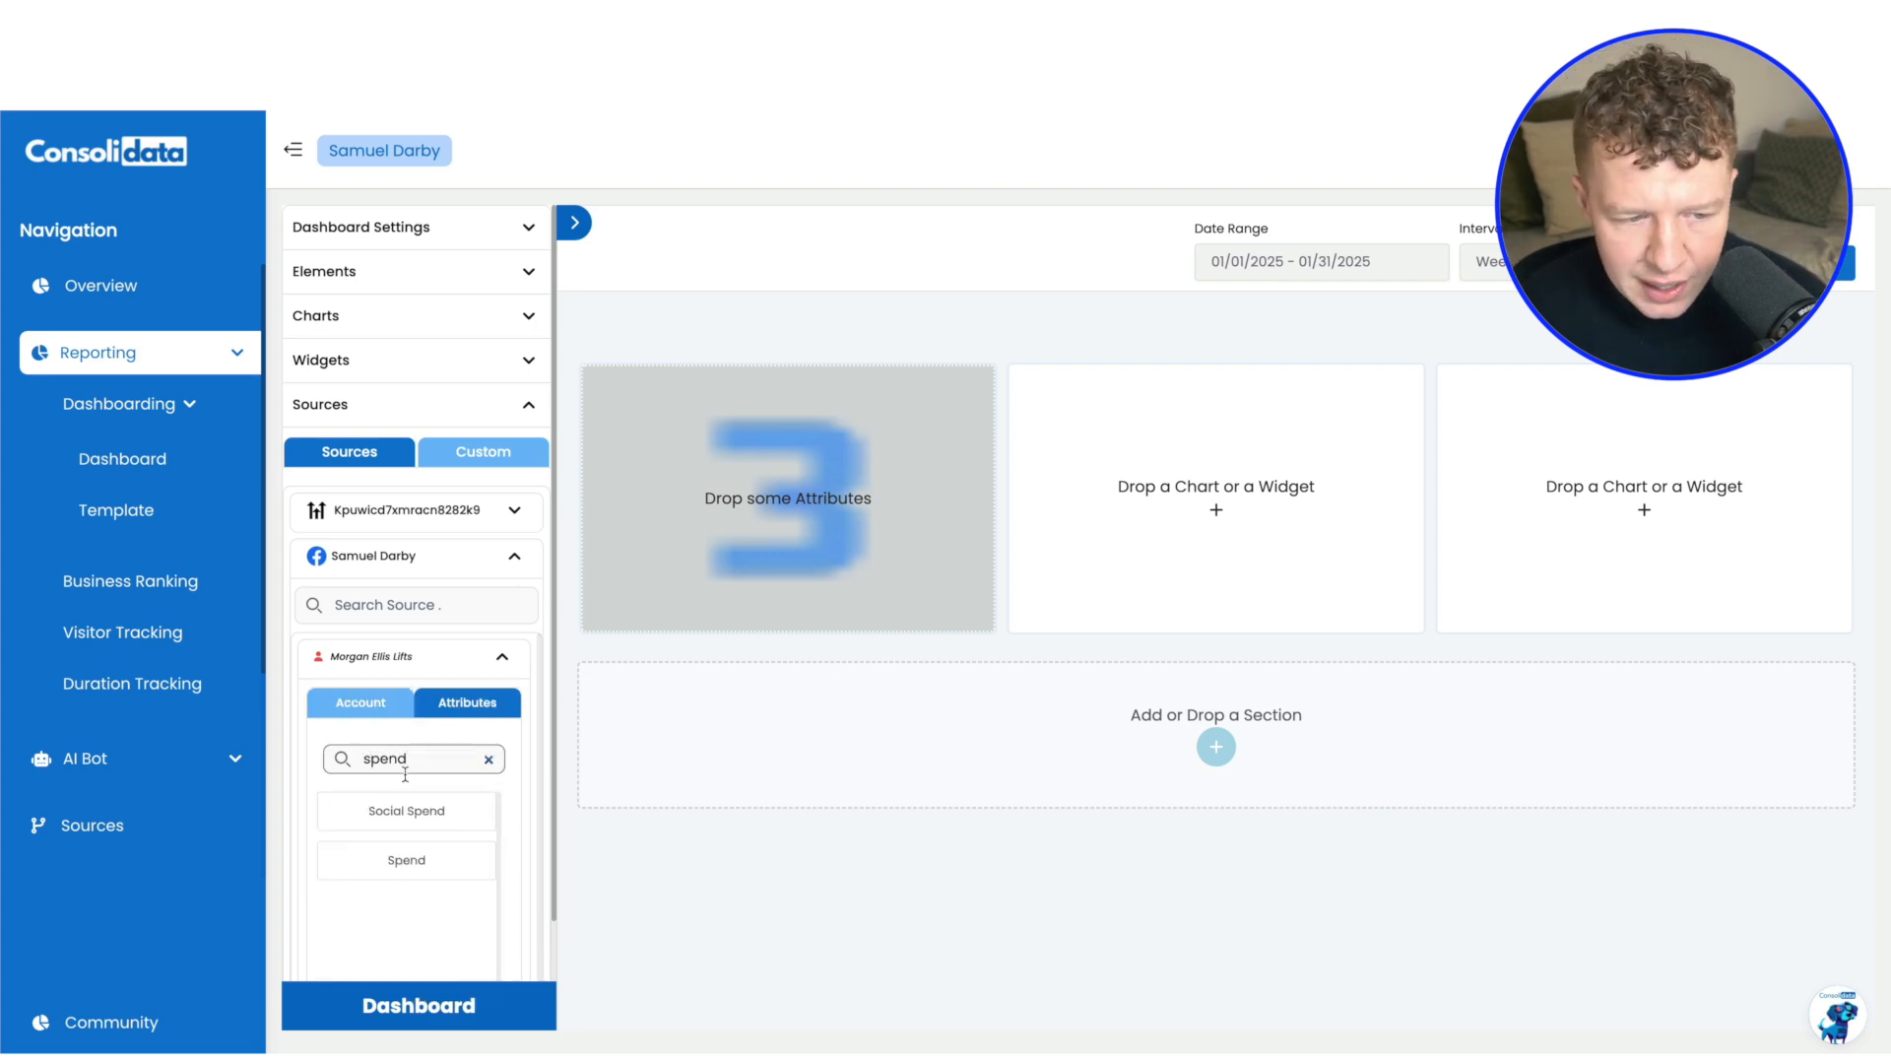
drag(395, 856, 788, 551)
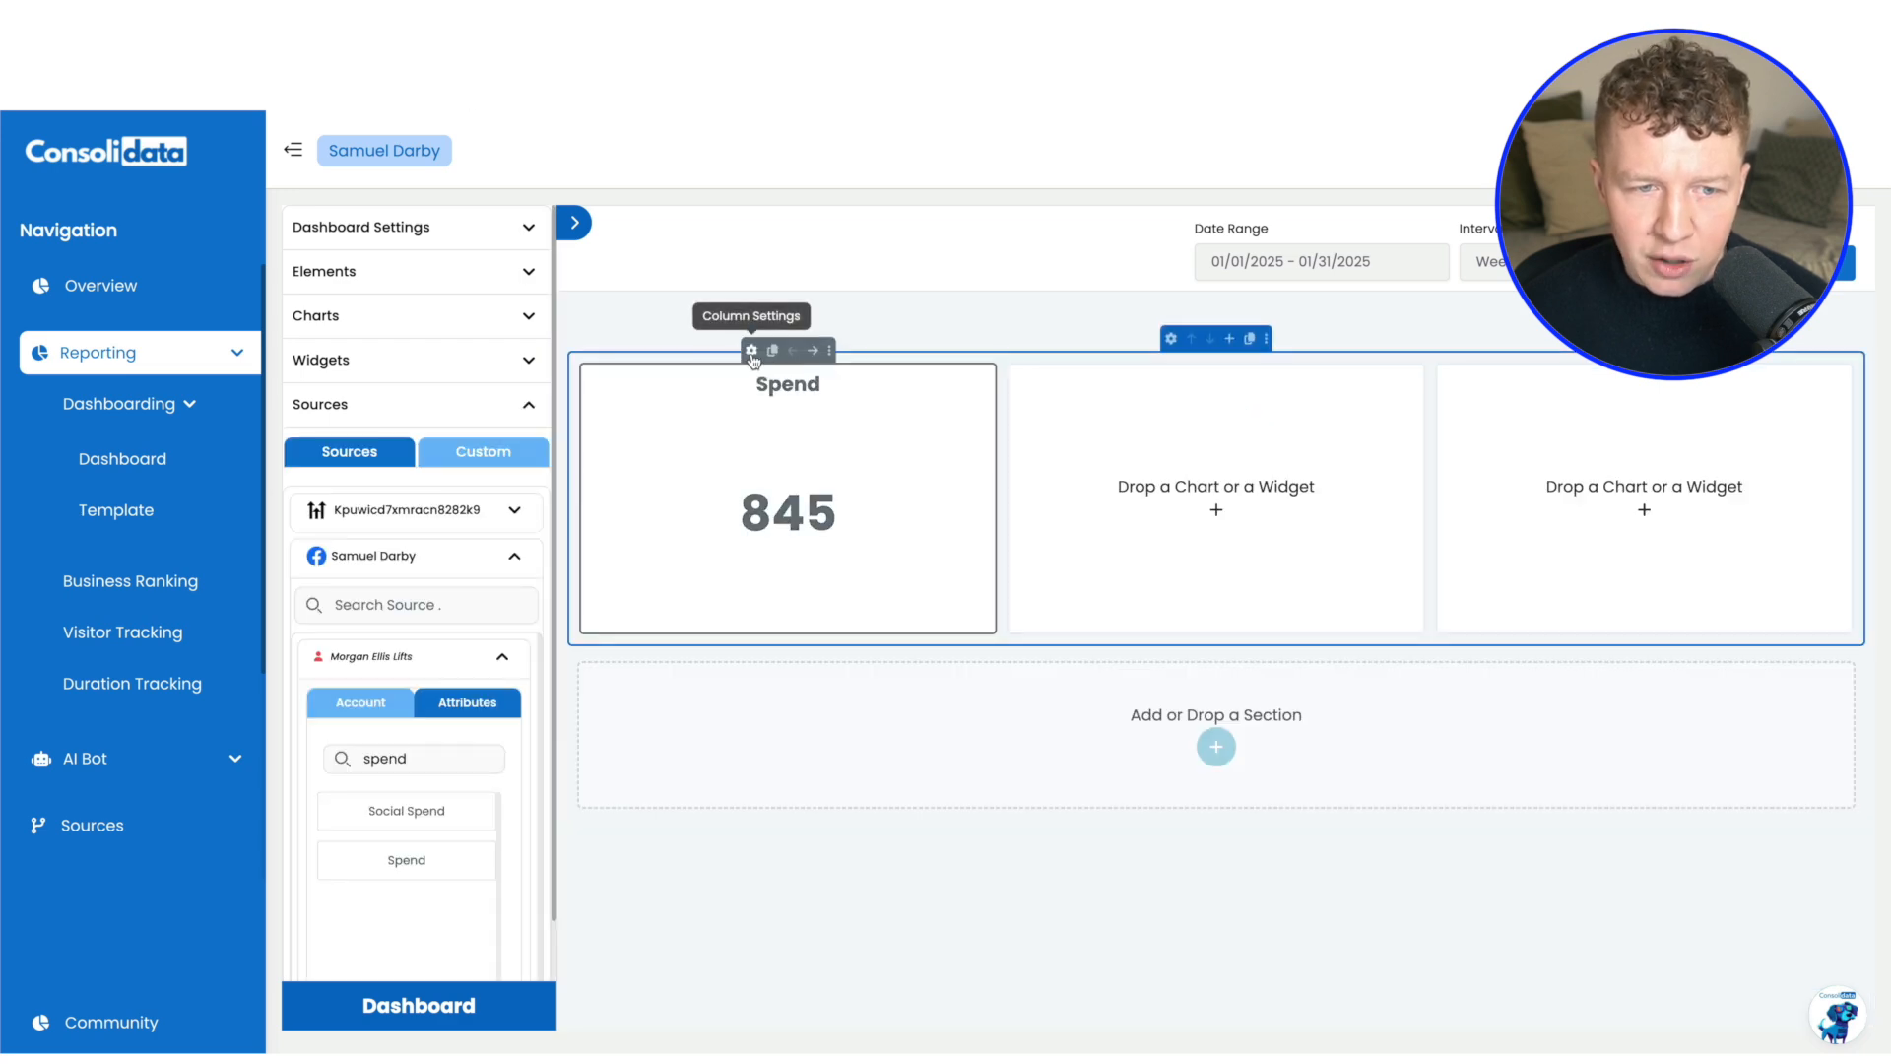
Show a £ symbol at the start of the Spend value, try displaying decimals, and switch them back off
click(751, 350)
click(369, 473)
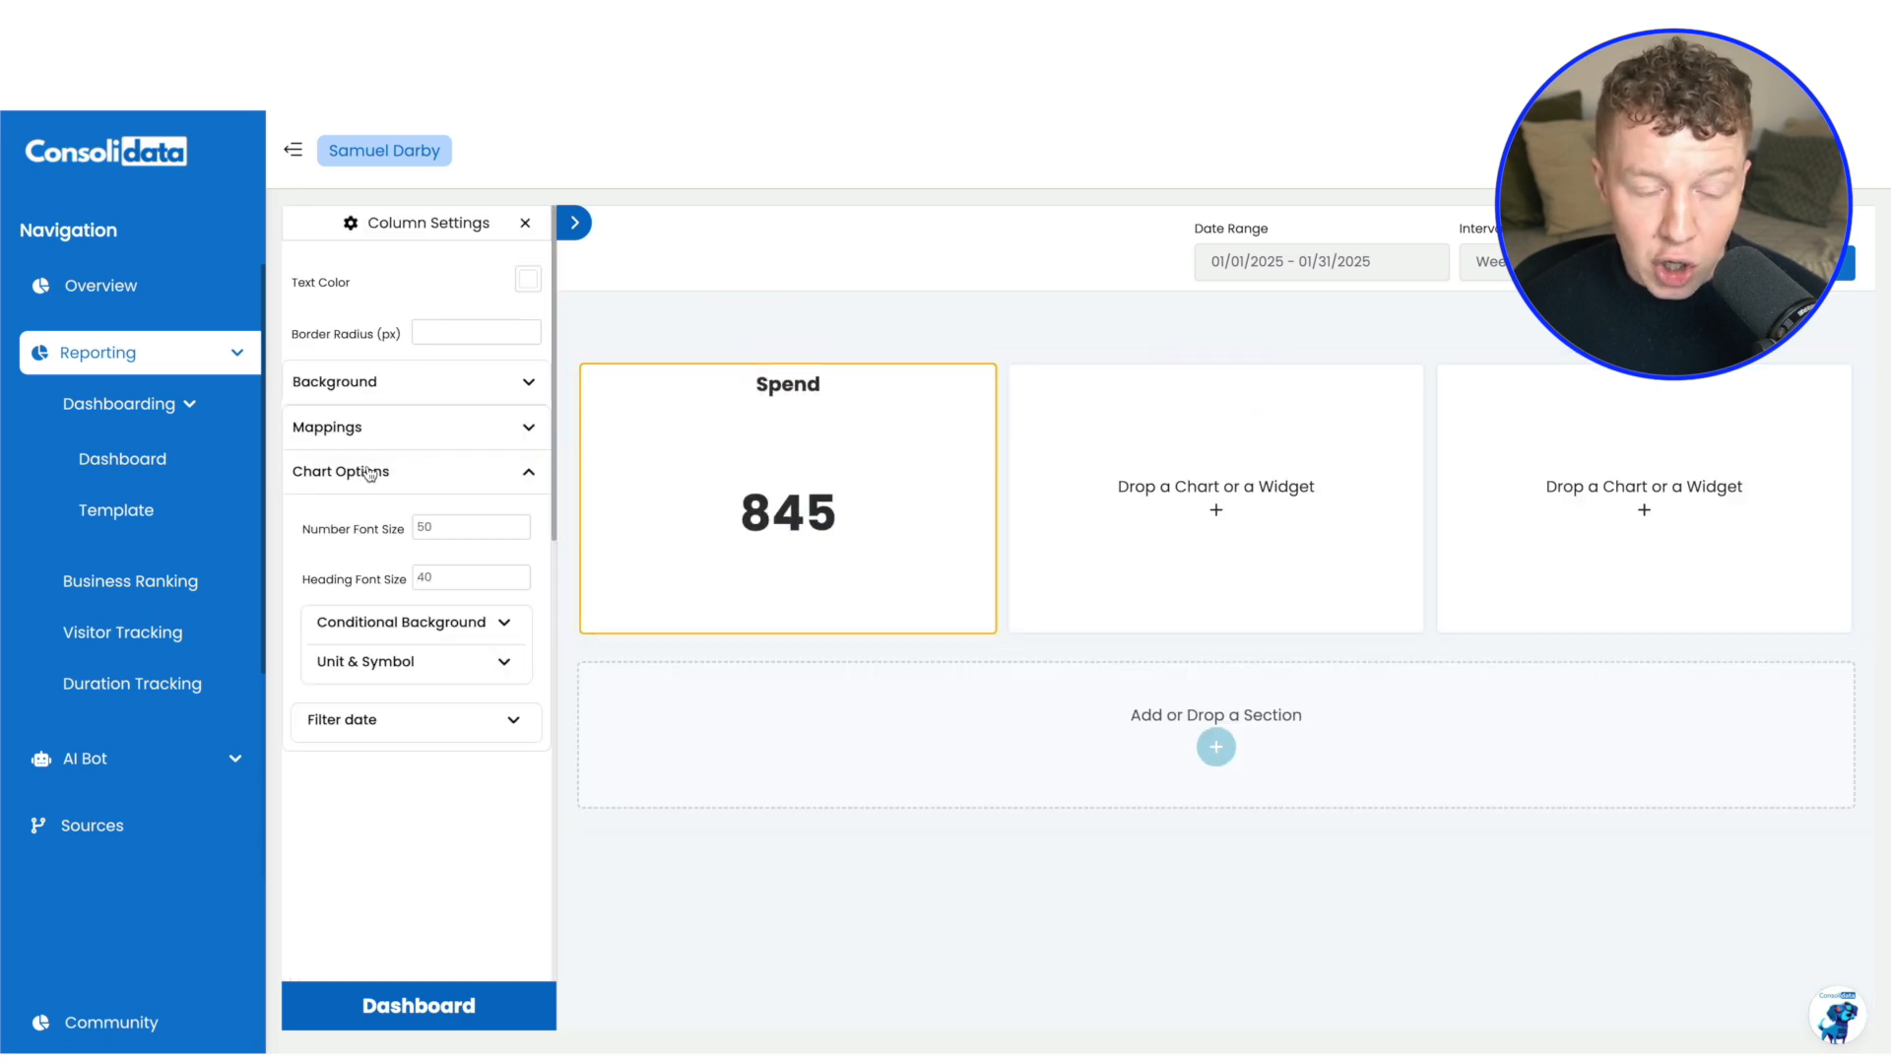
click(416, 669)
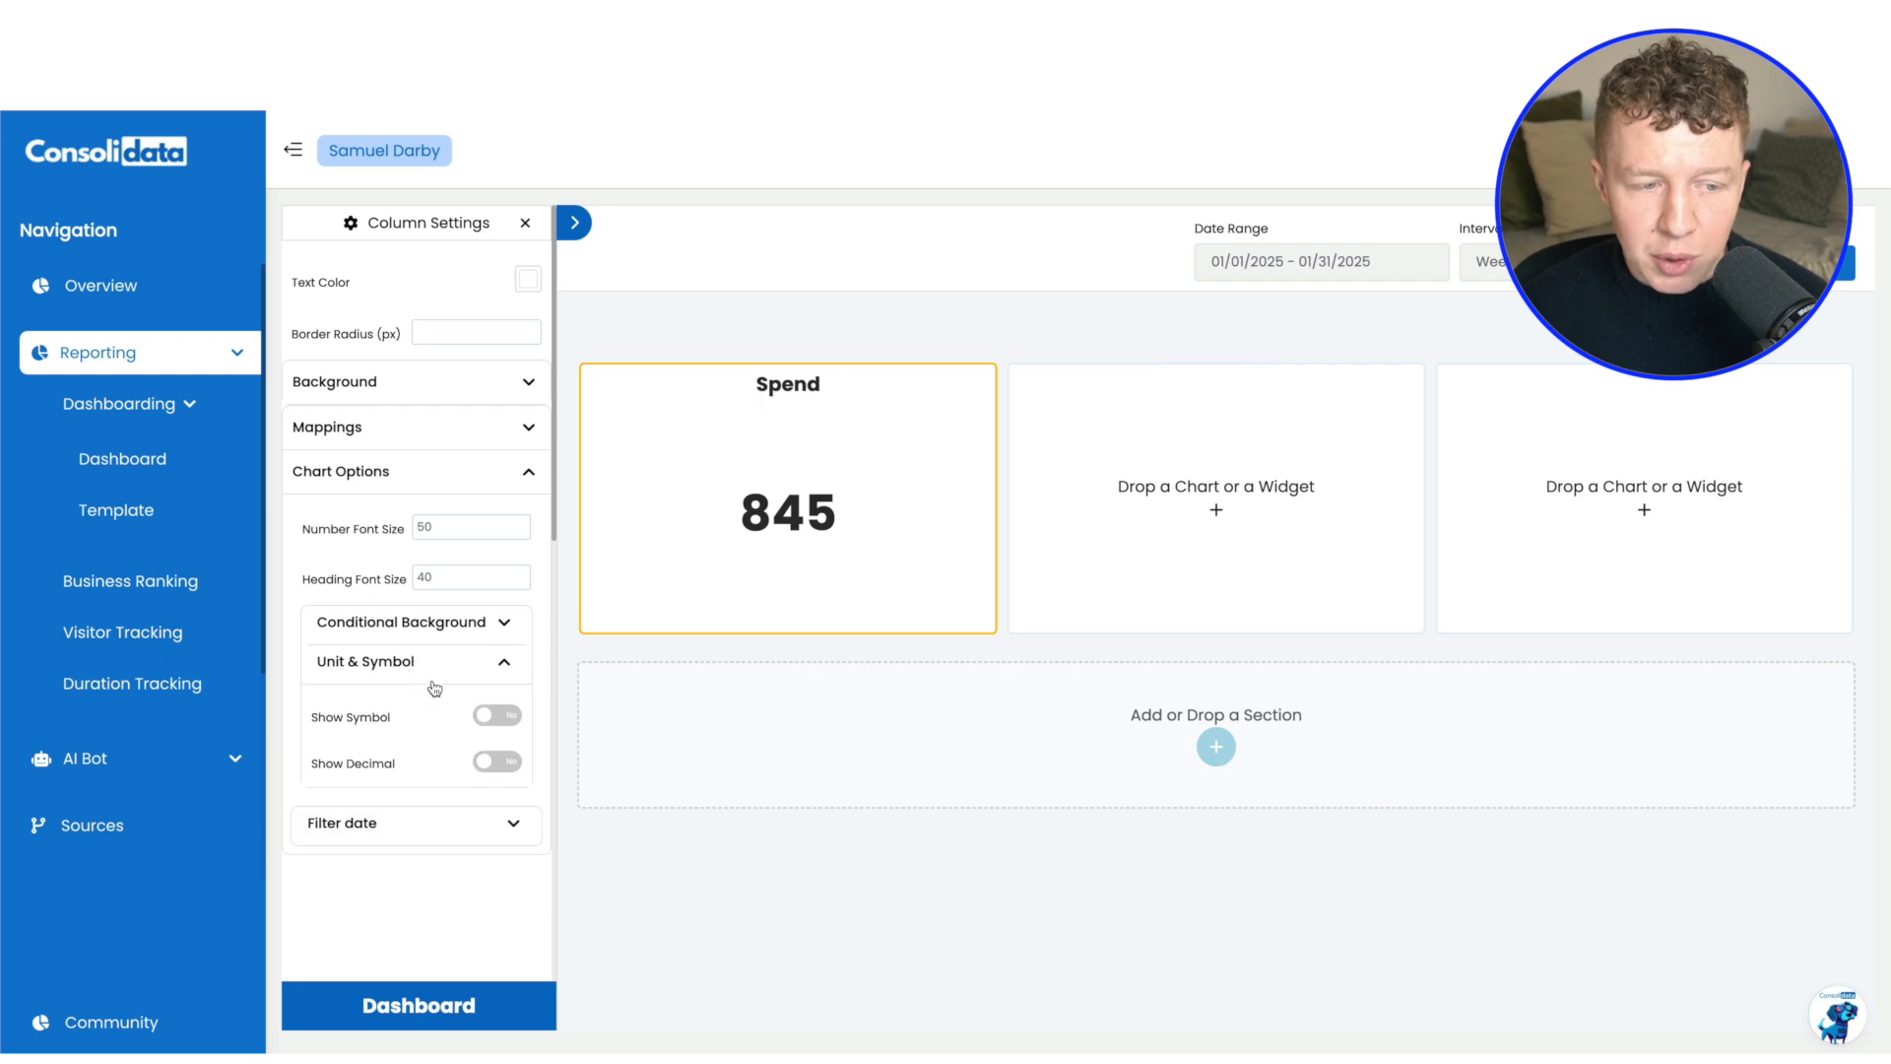
click(498, 719)
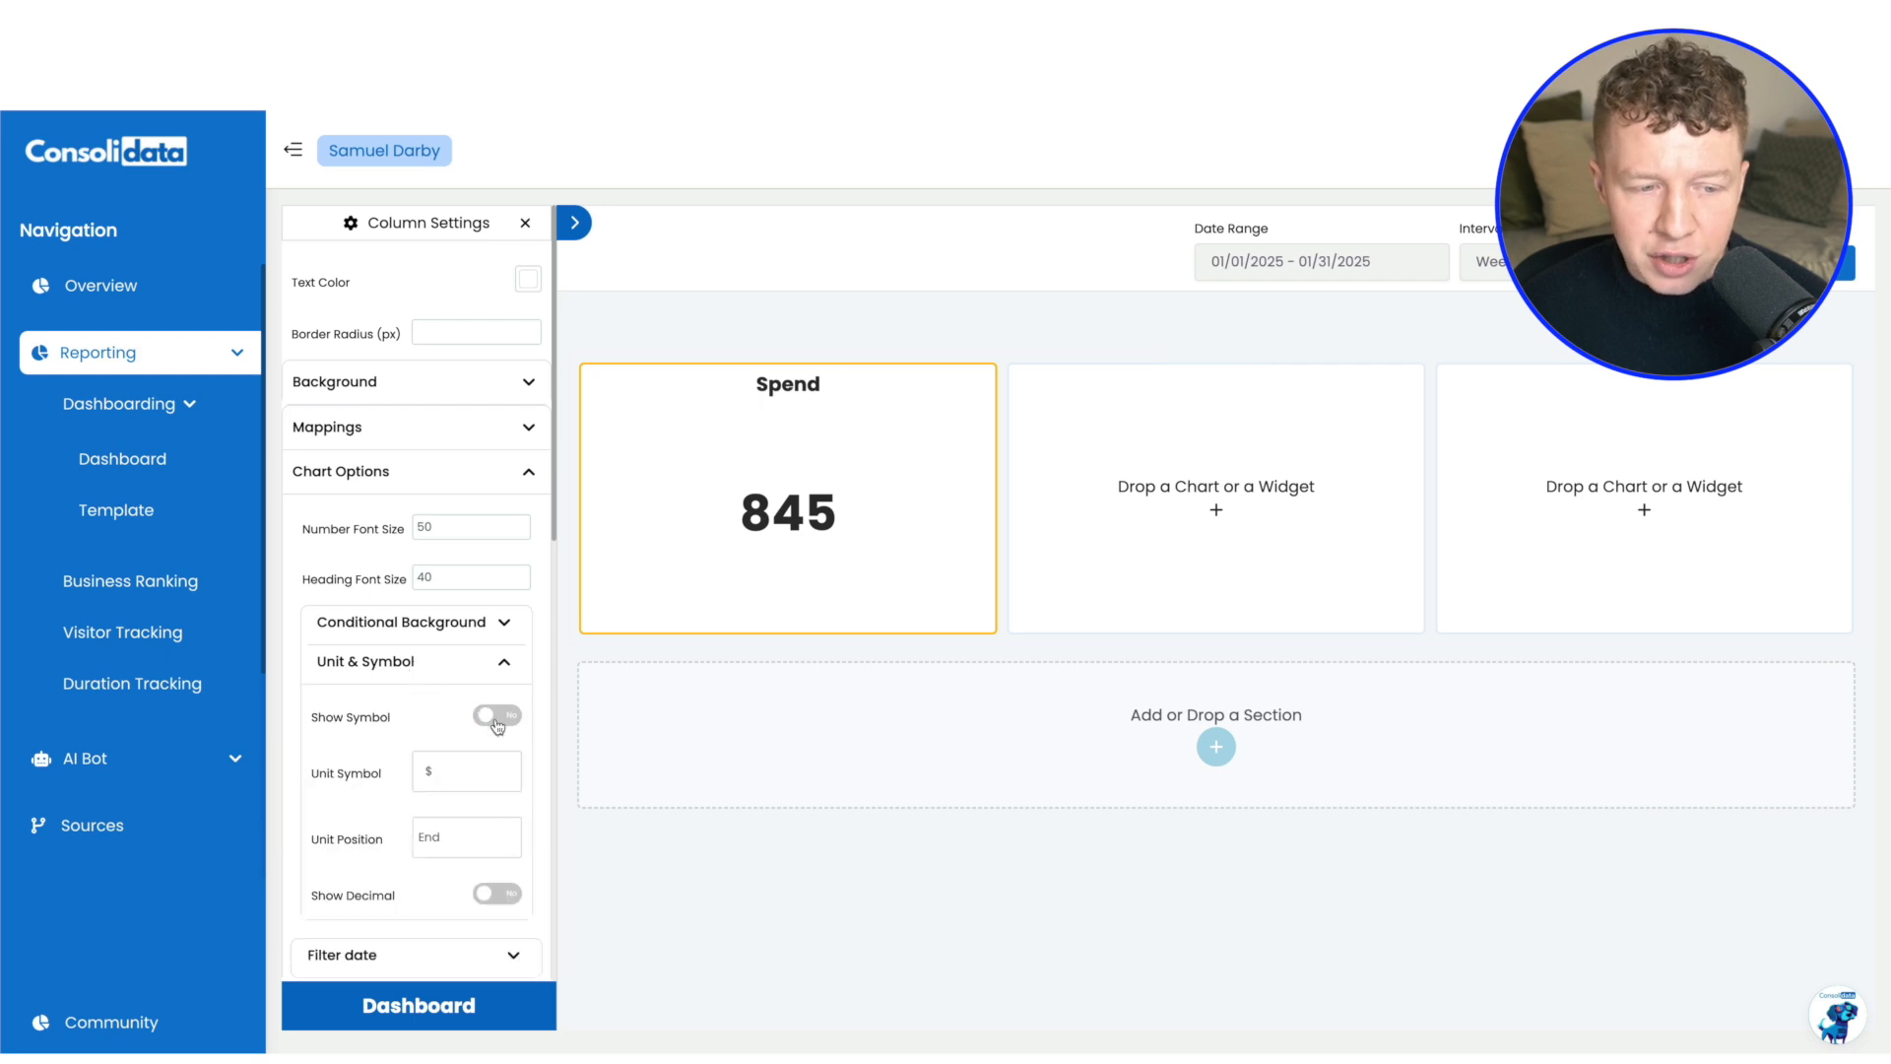
click(448, 783)
text($)
key(BackSpace)
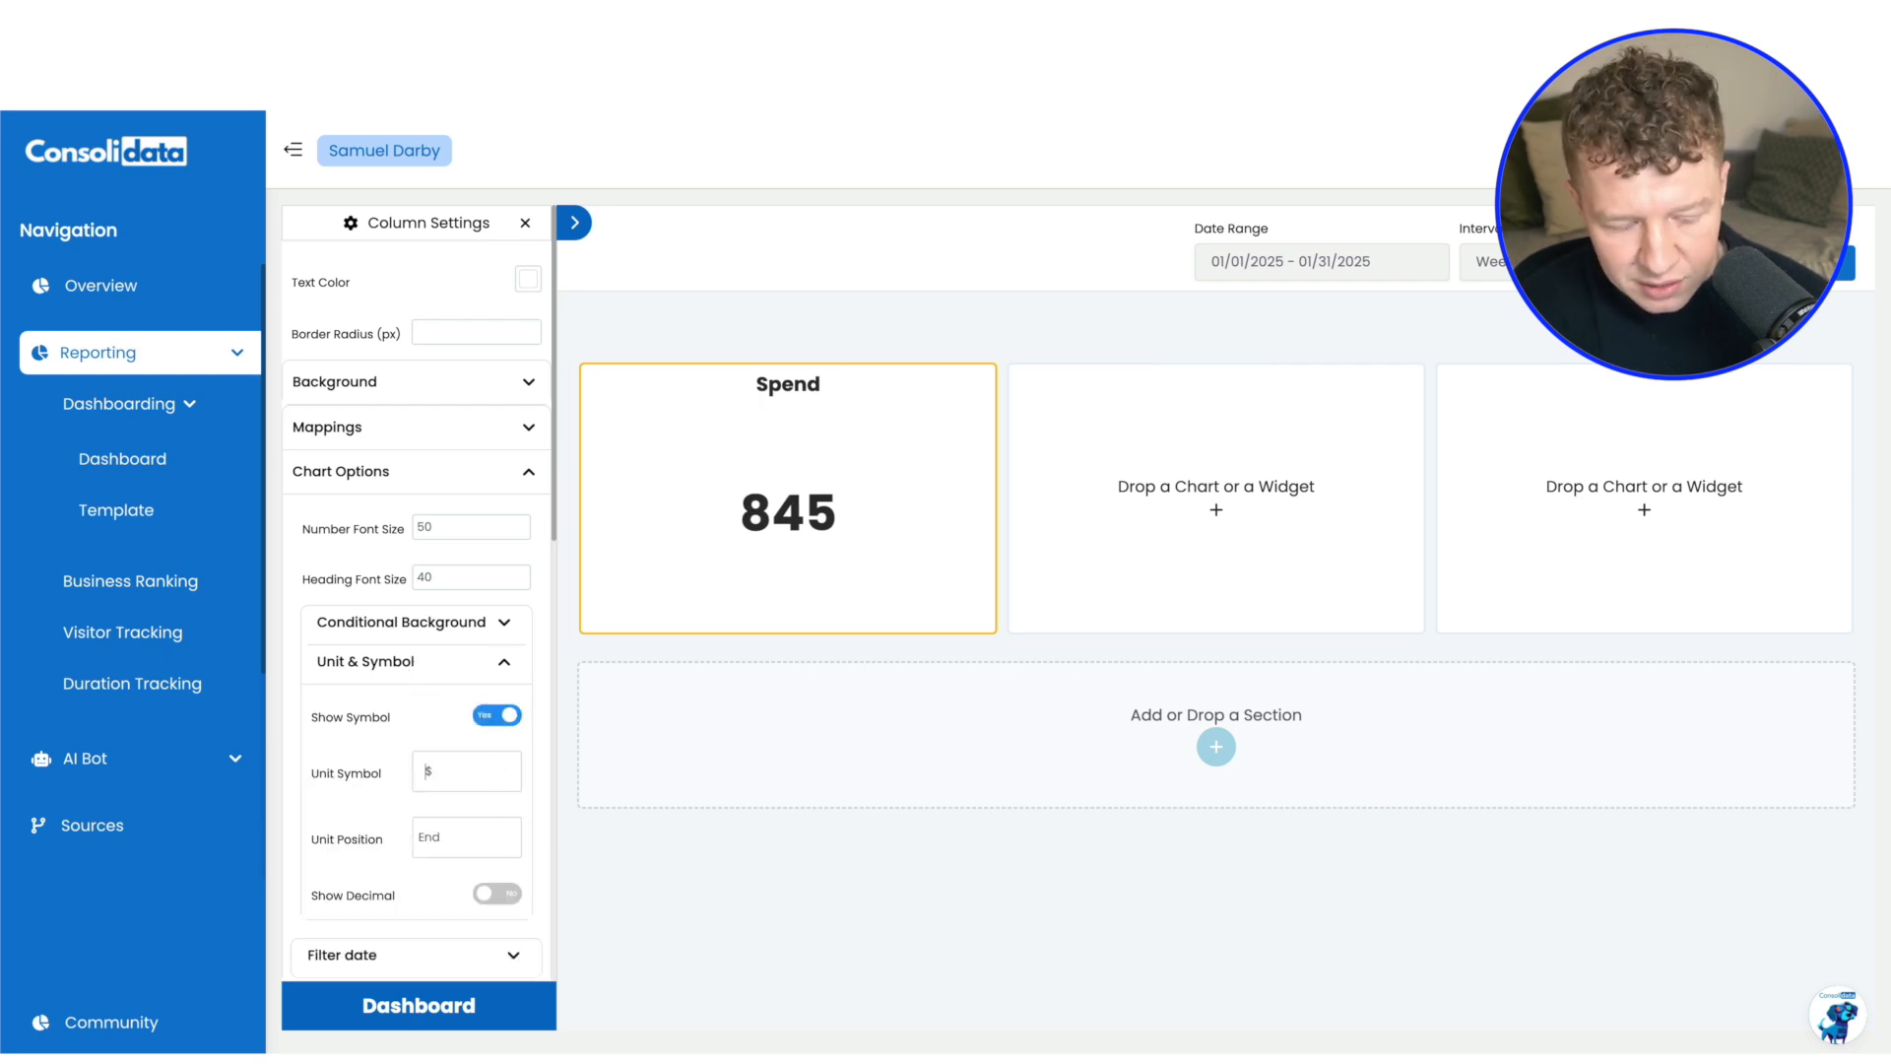
text(£)
click(465, 835)
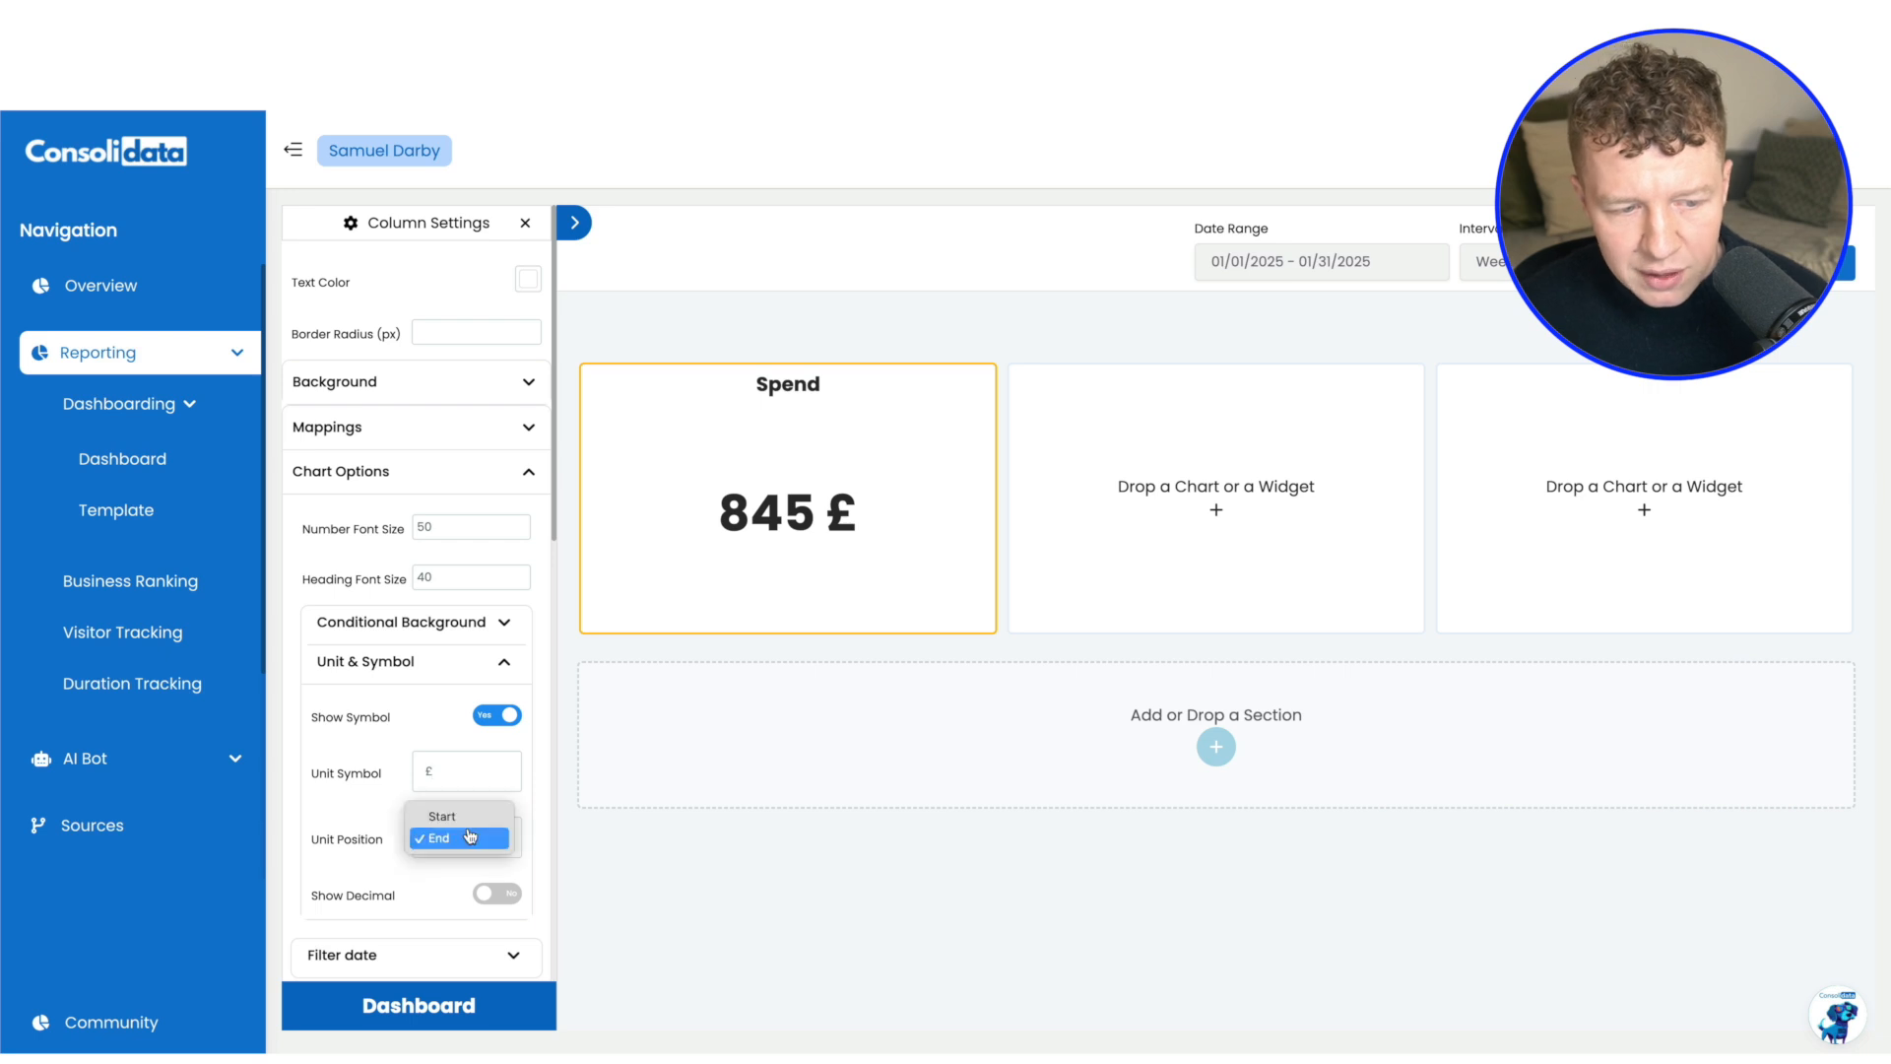
click(457, 816)
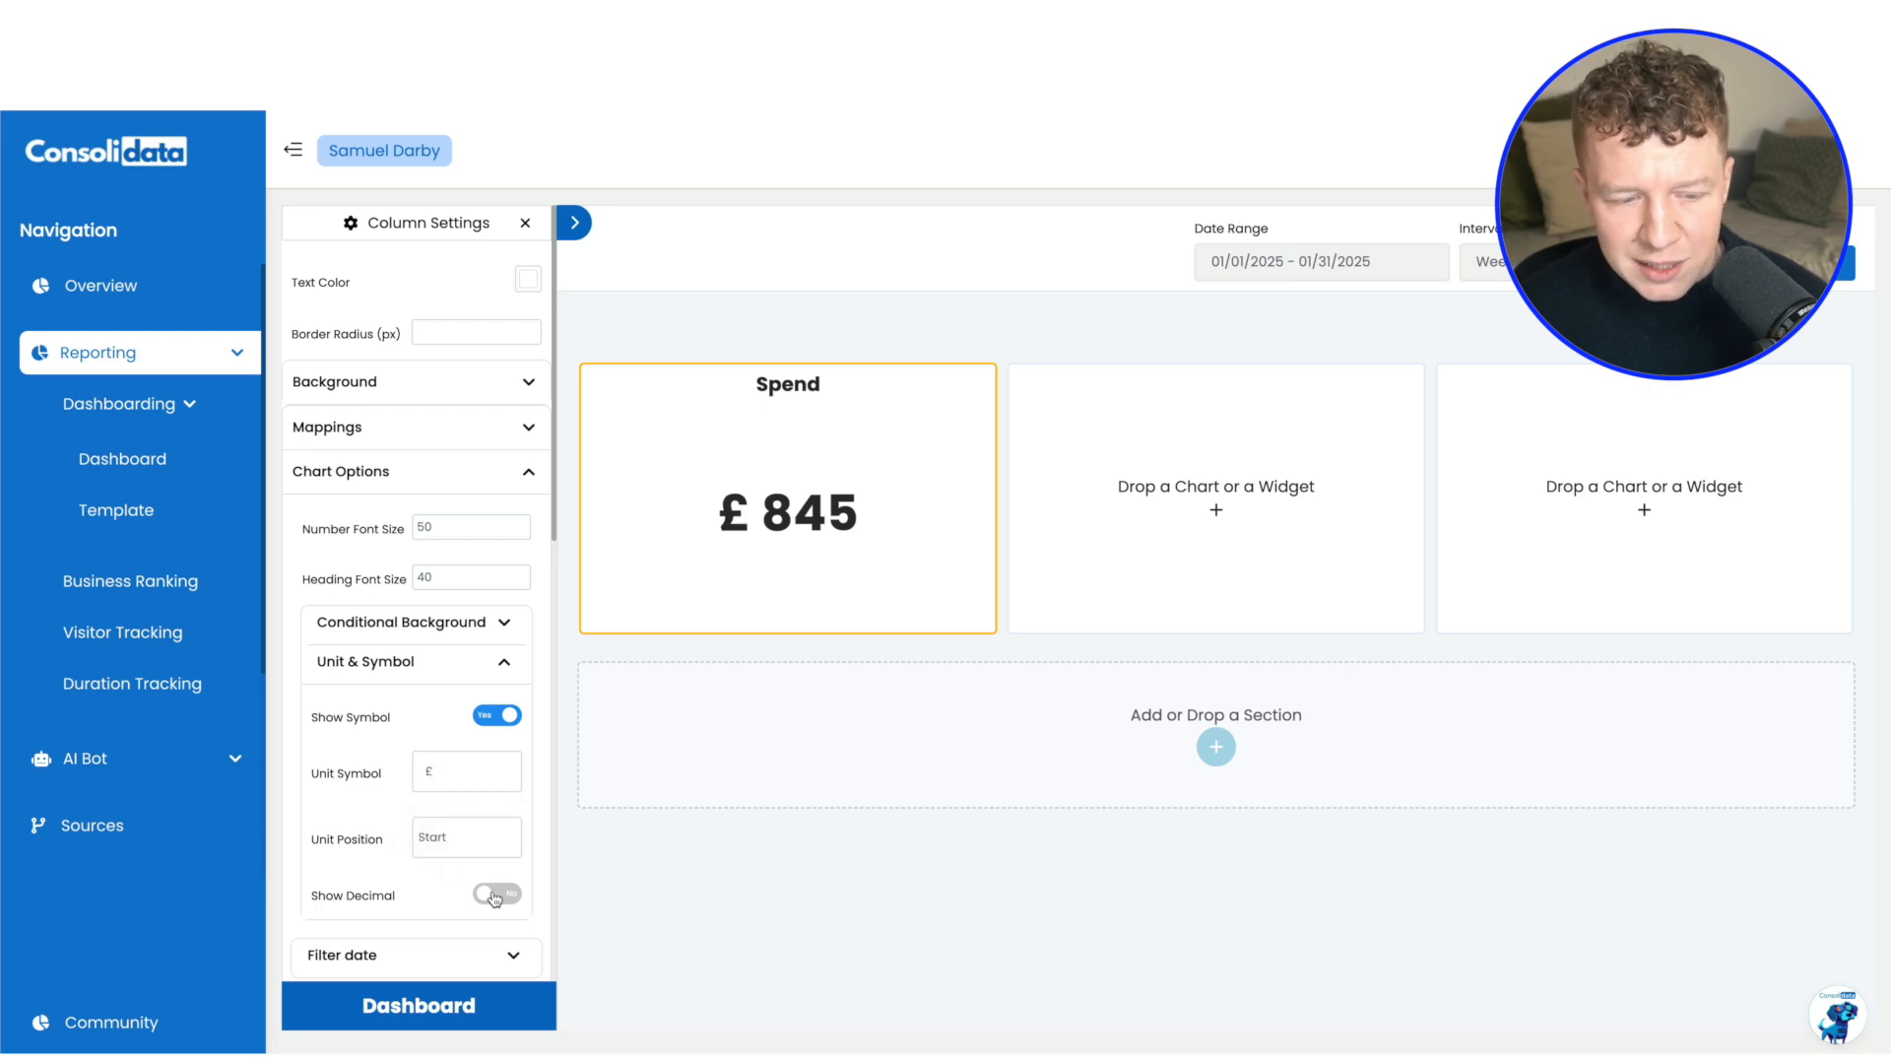
click(496, 896)
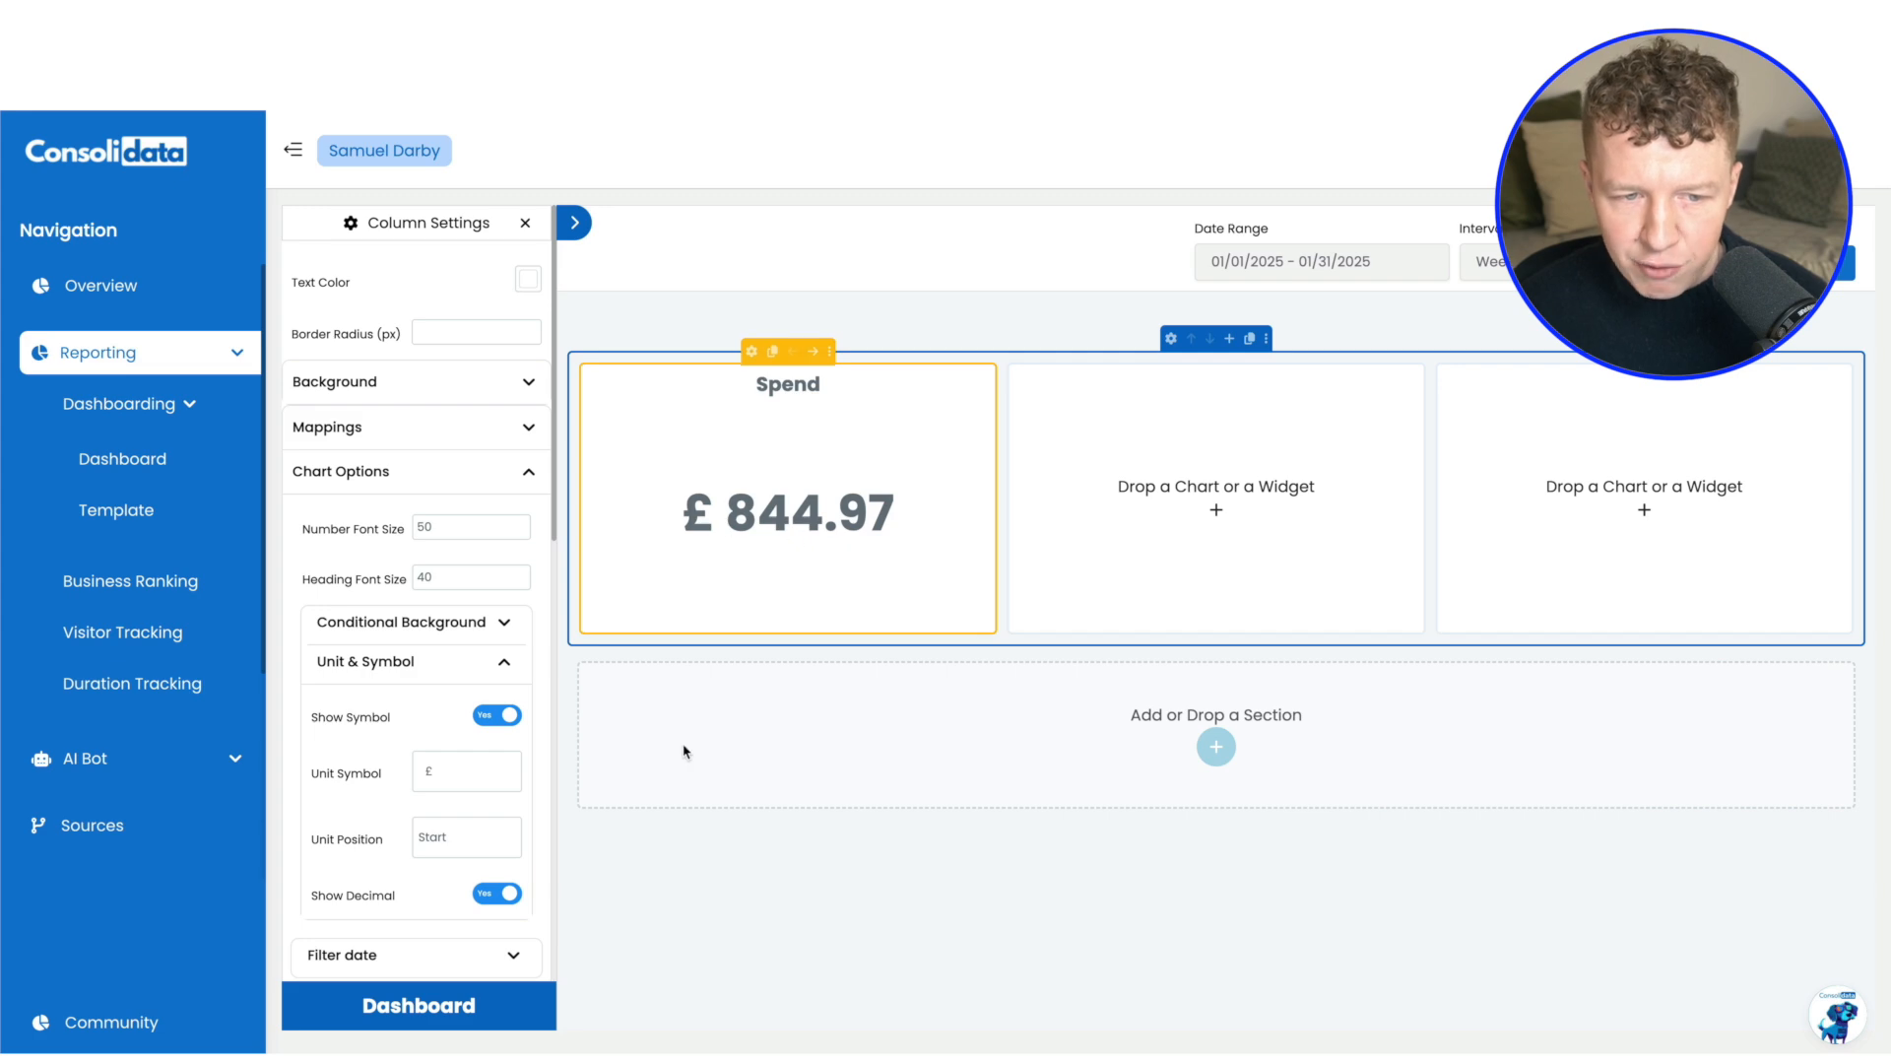
click(497, 895)
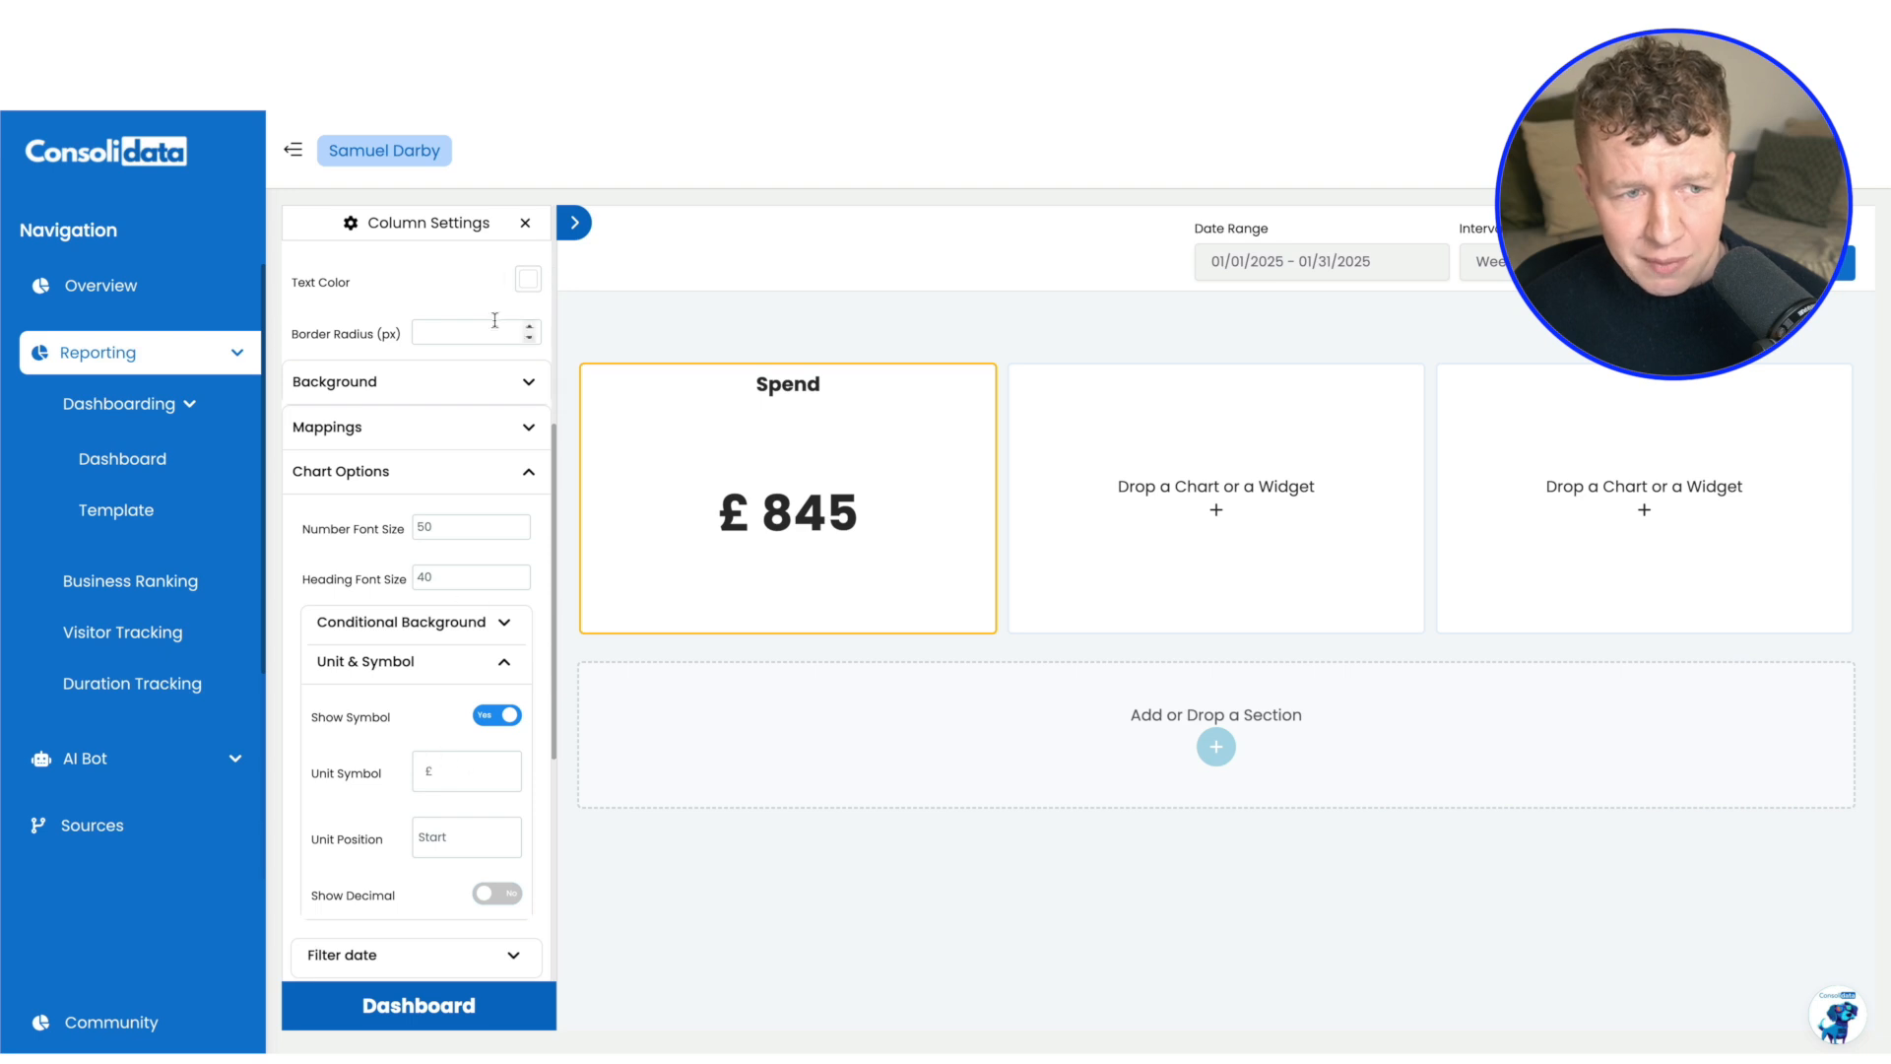
click(525, 224)
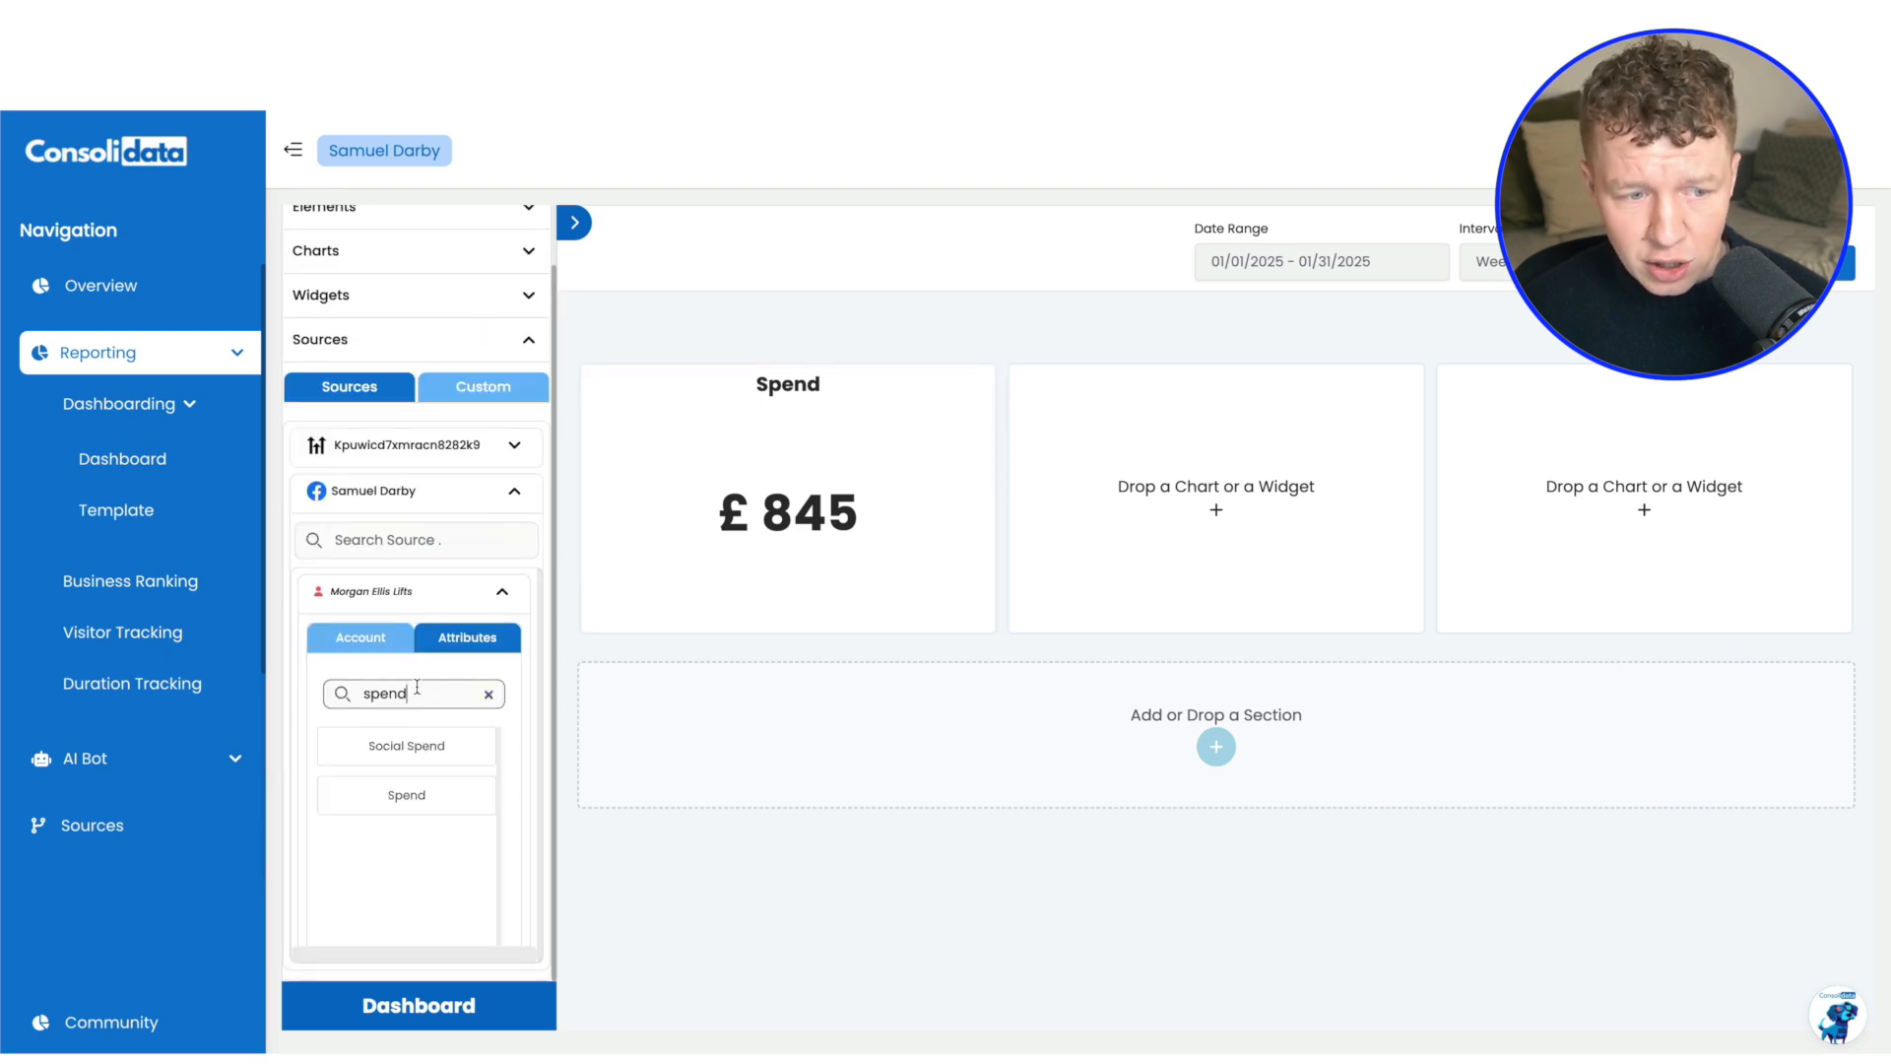
Find the "ctr" and "cpm" attributes and add Inline Link Click Ctr and Cpm to the Spend number chart
double_click(420, 690)
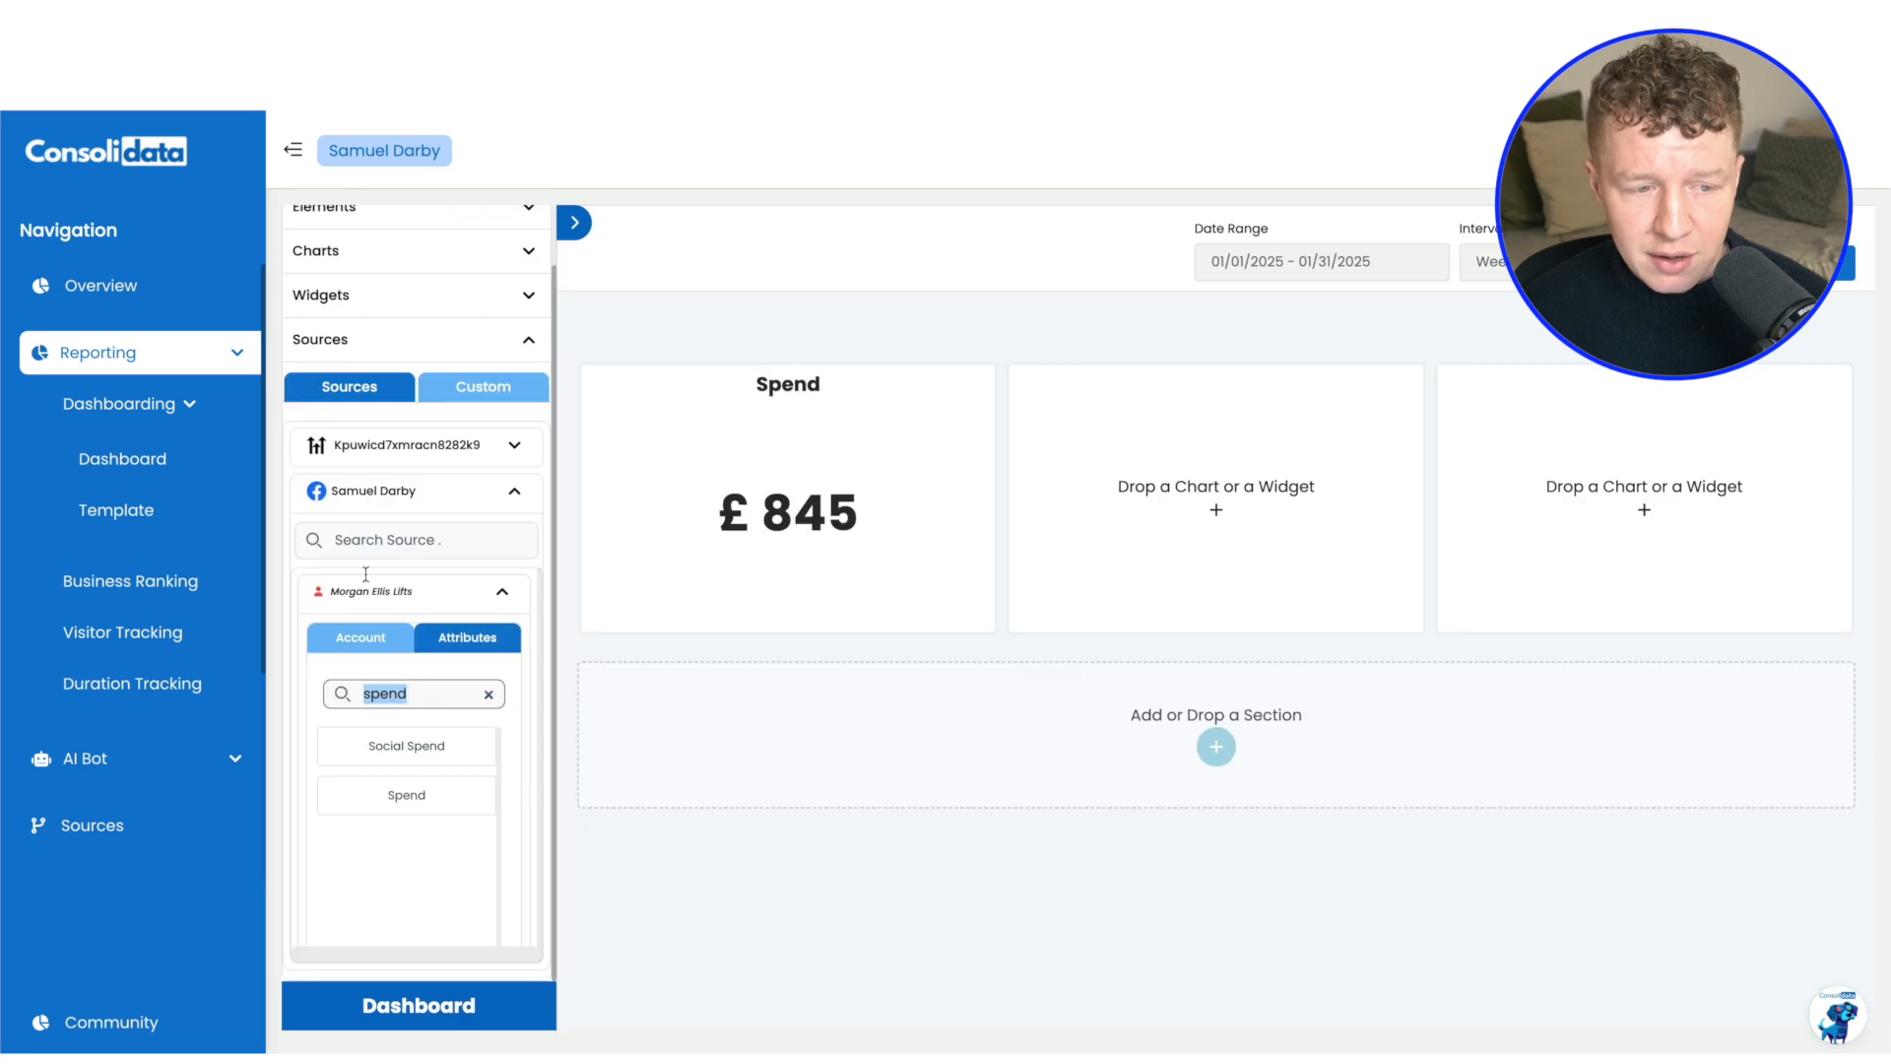
text(ctr)
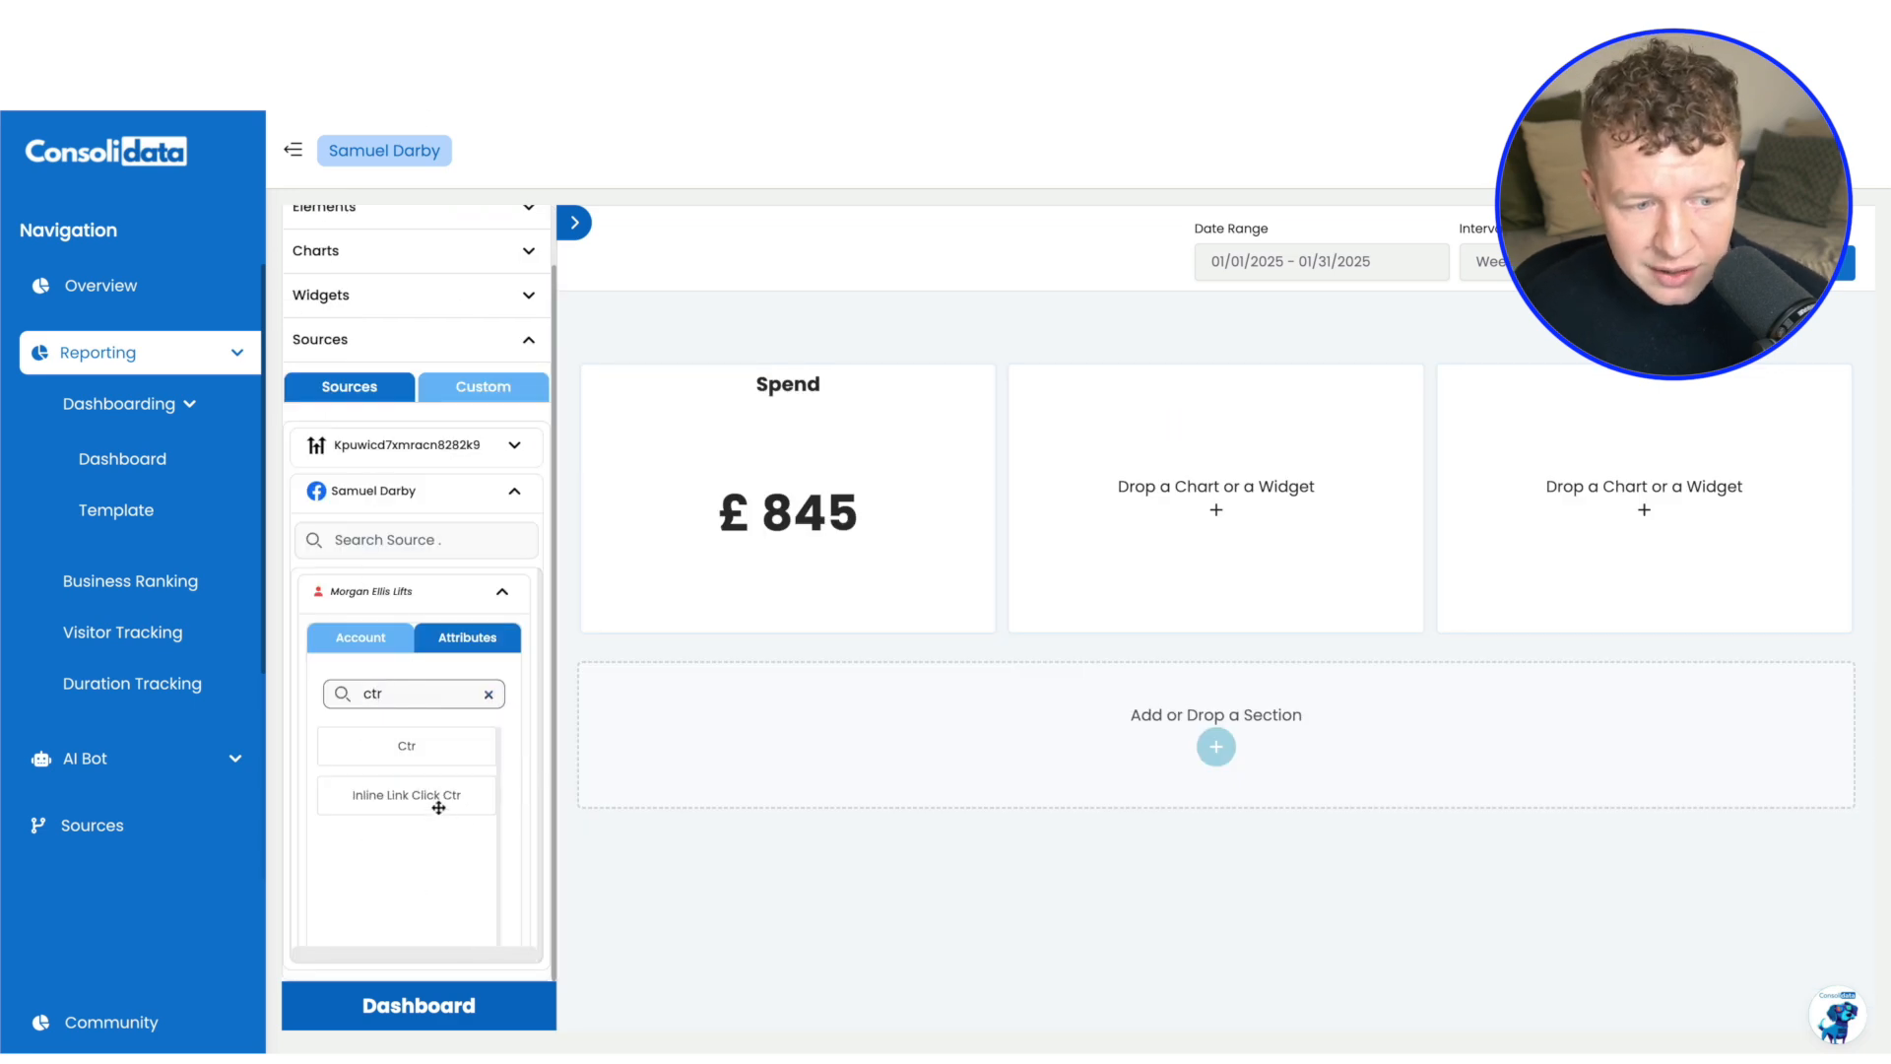
drag(450, 804, 796, 546)
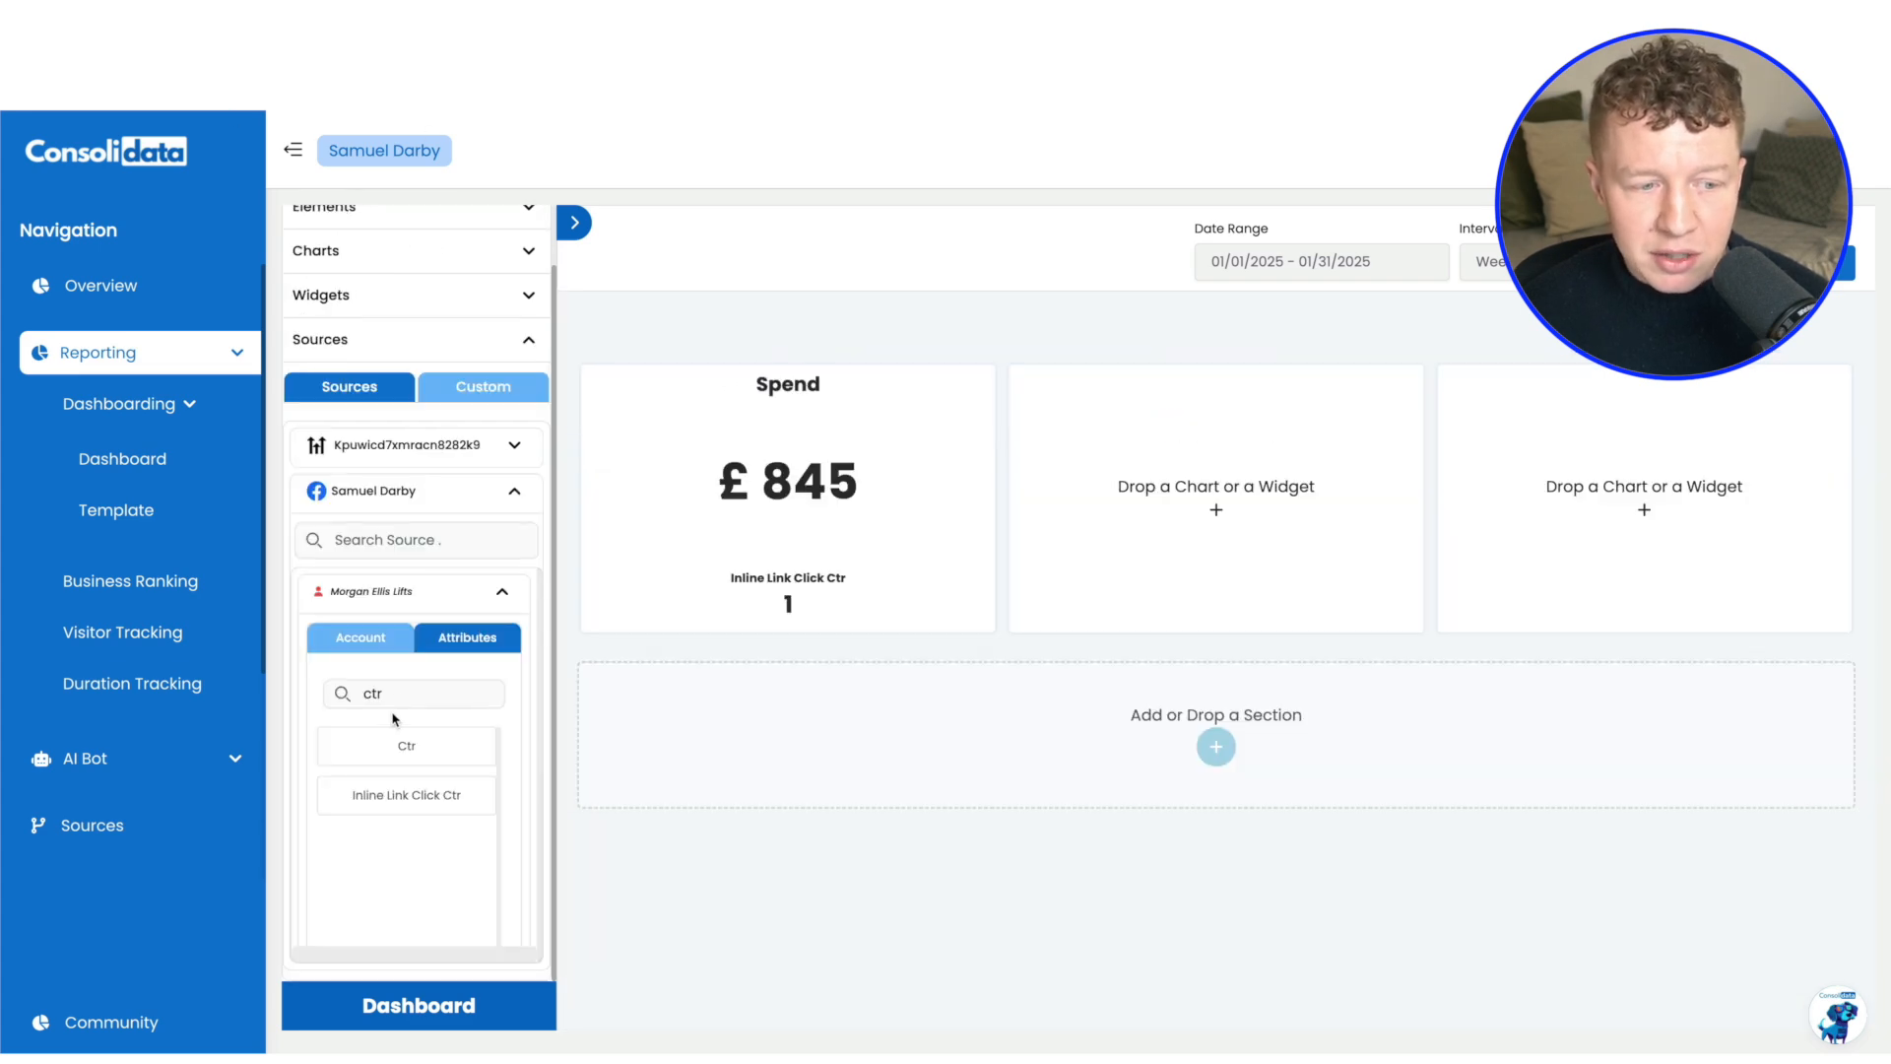
click(394, 693)
double_click(372, 694)
text(cpm)
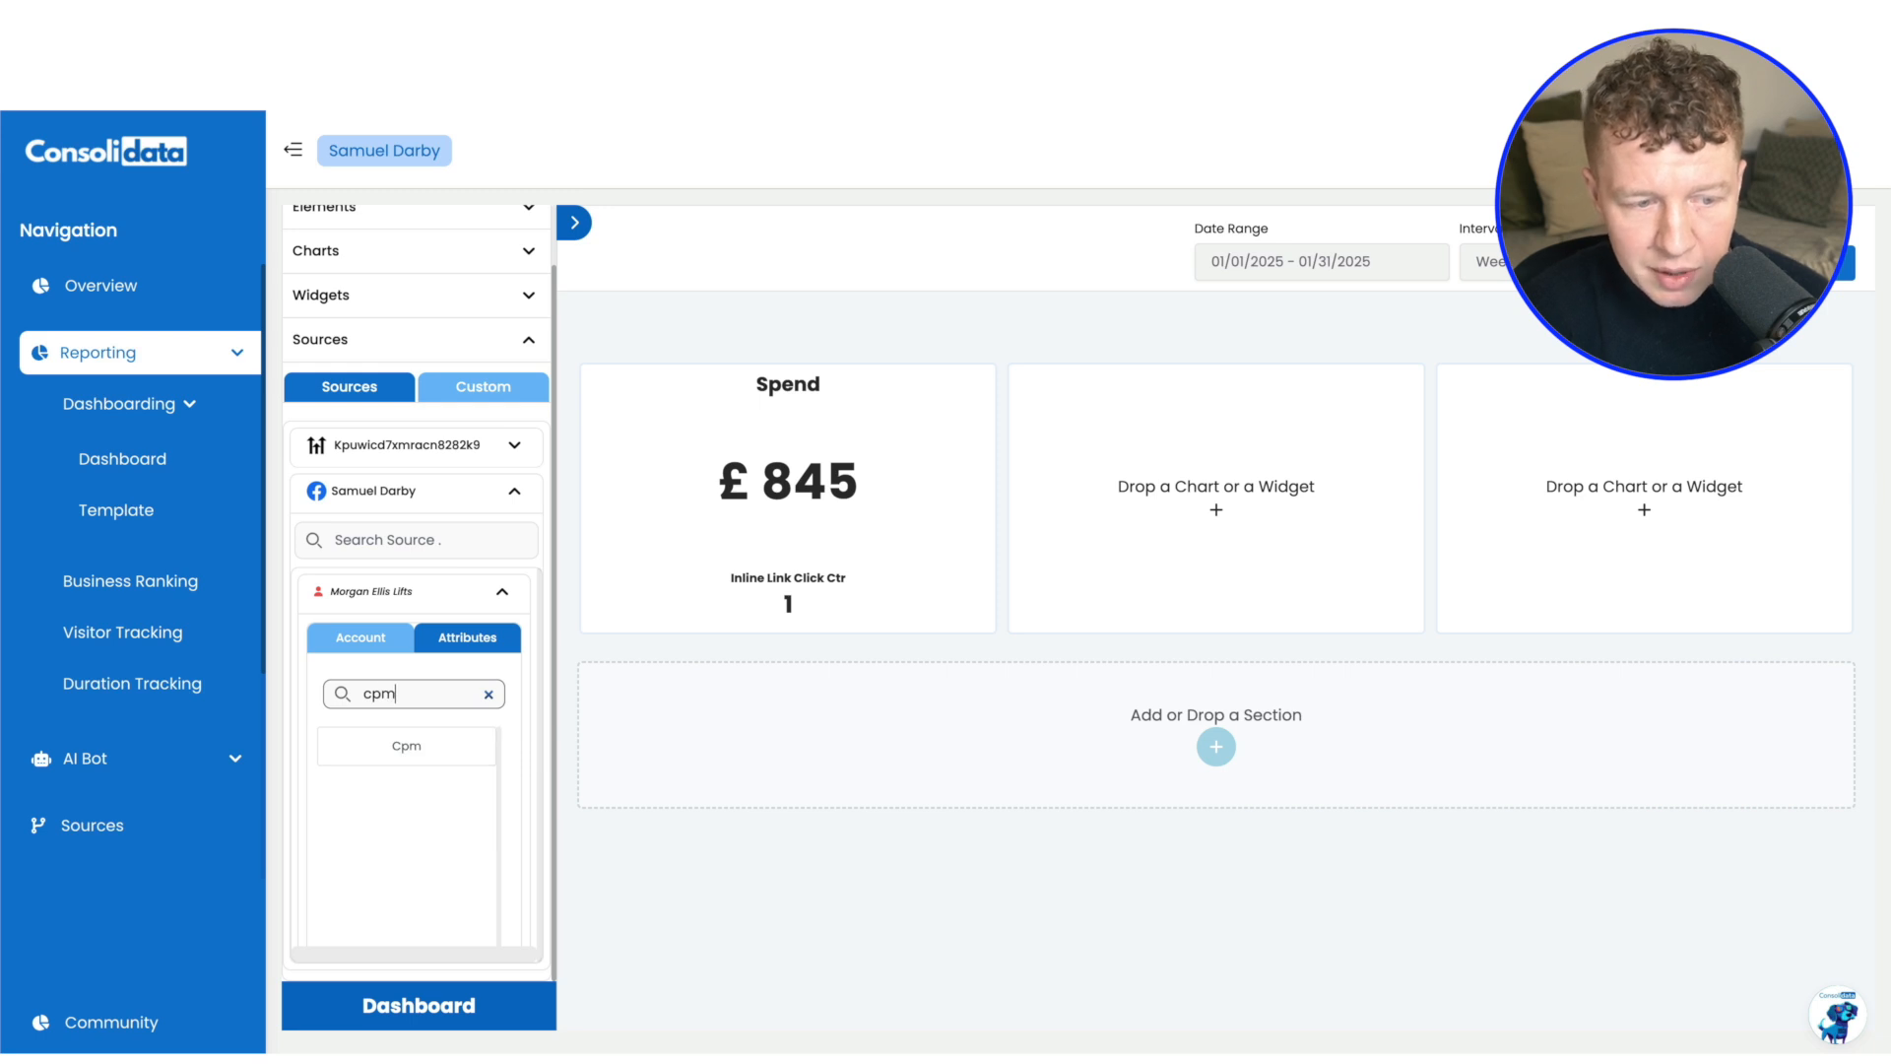
drag(400, 744, 814, 541)
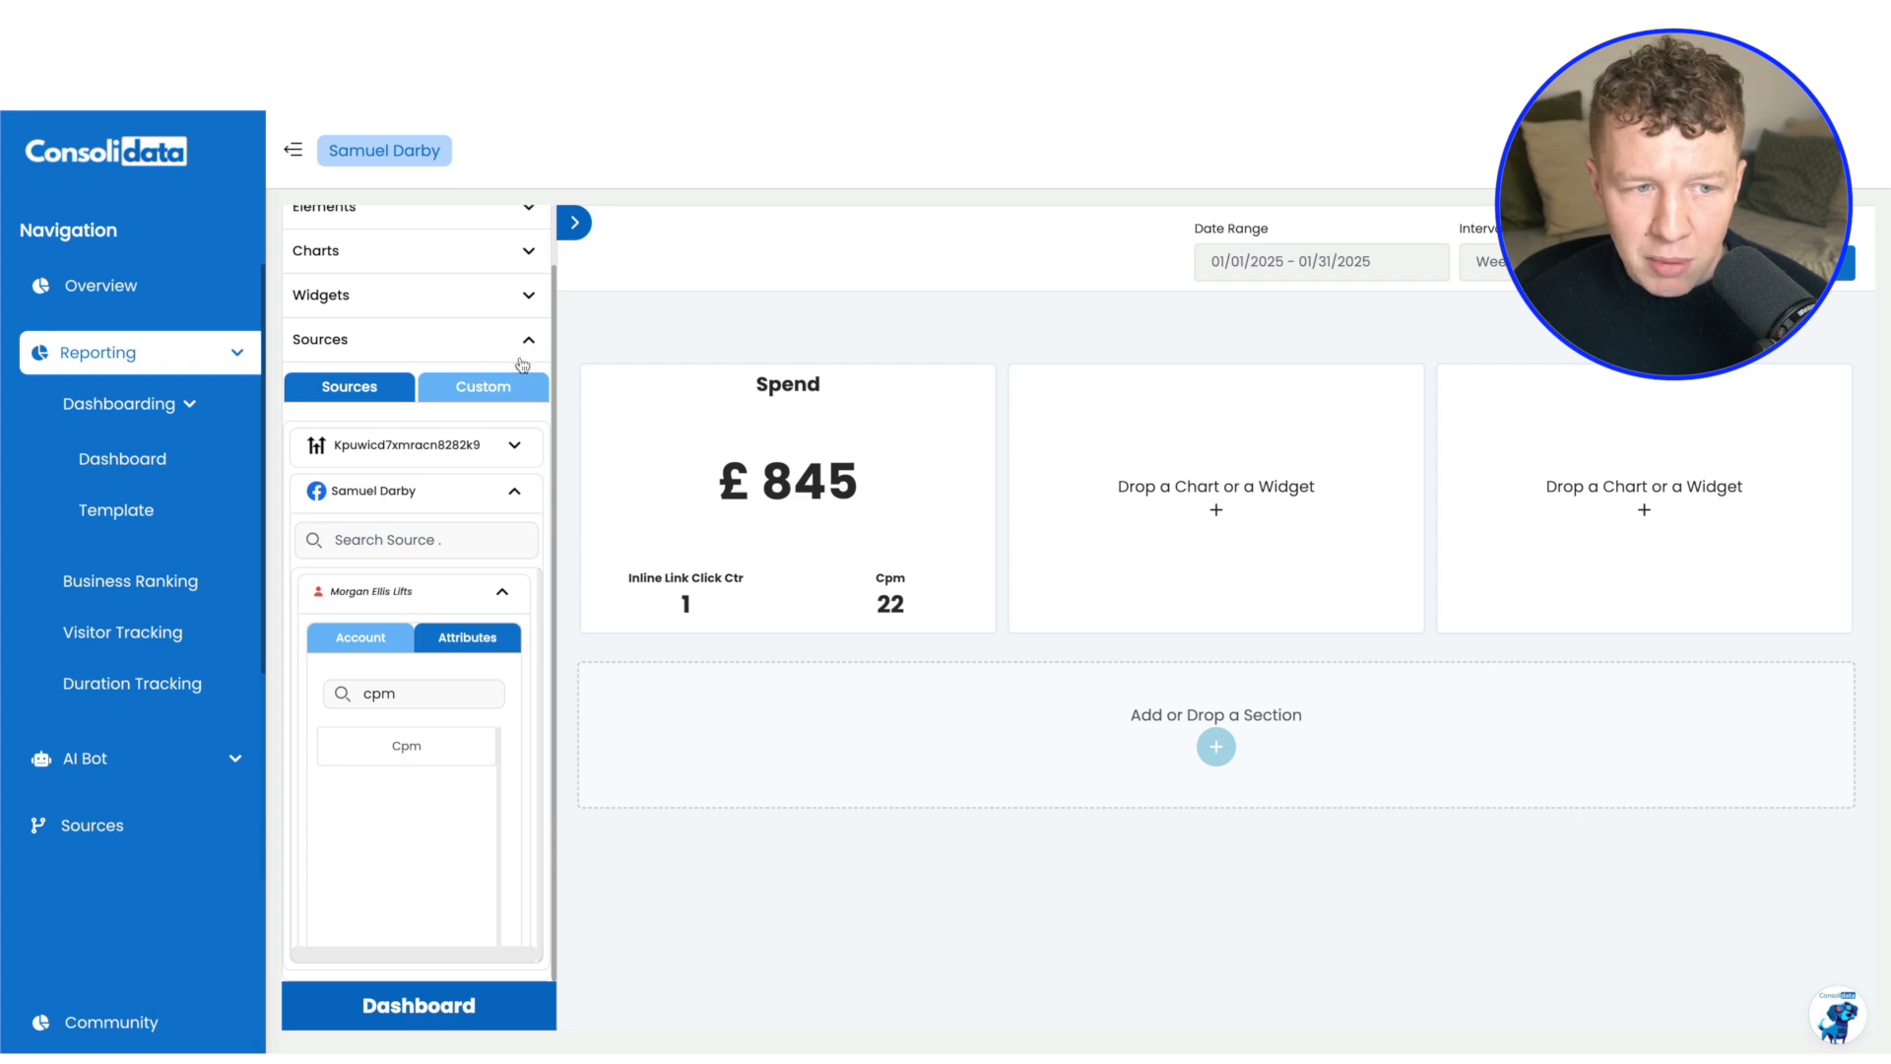
Set the Spend column's background image to dark-blue-wide-background-with-radial-blurred-gradient-vector.jpg from Downloads
click(737, 357)
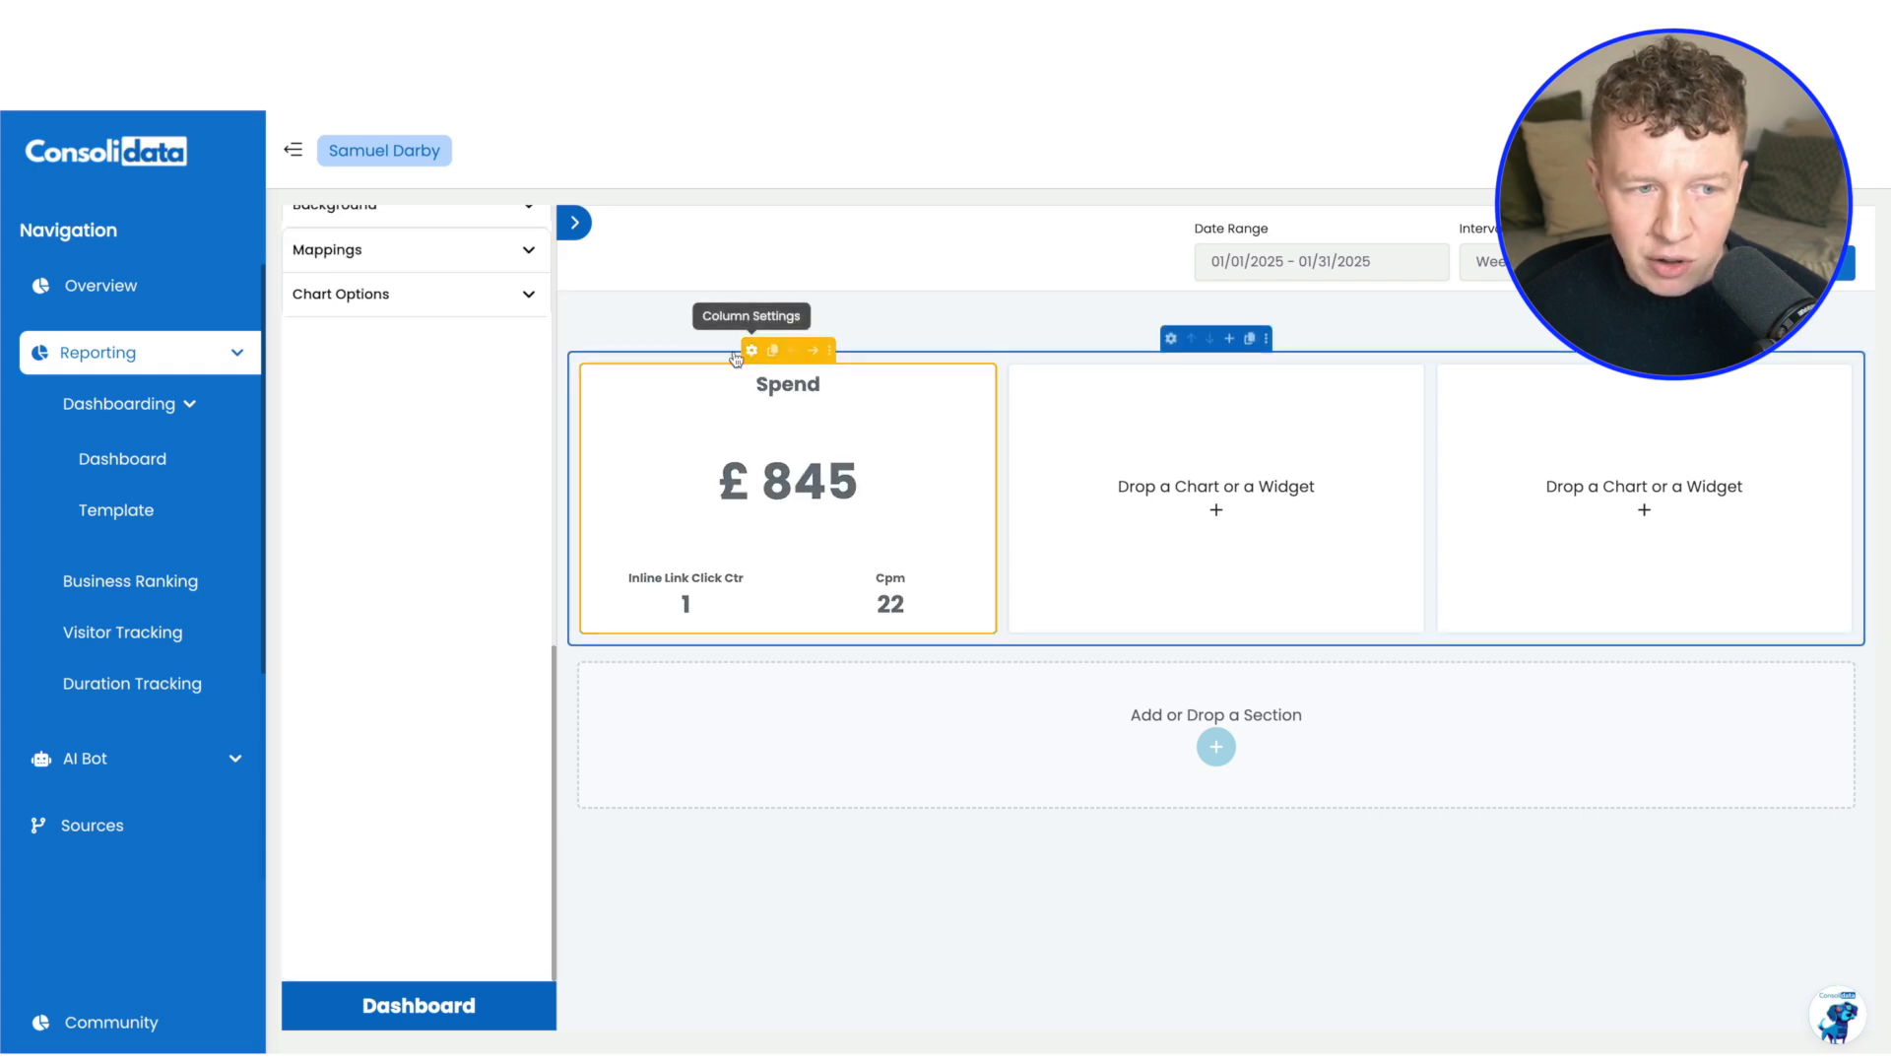
scroll(527, 296, up, 2)
click(527, 283)
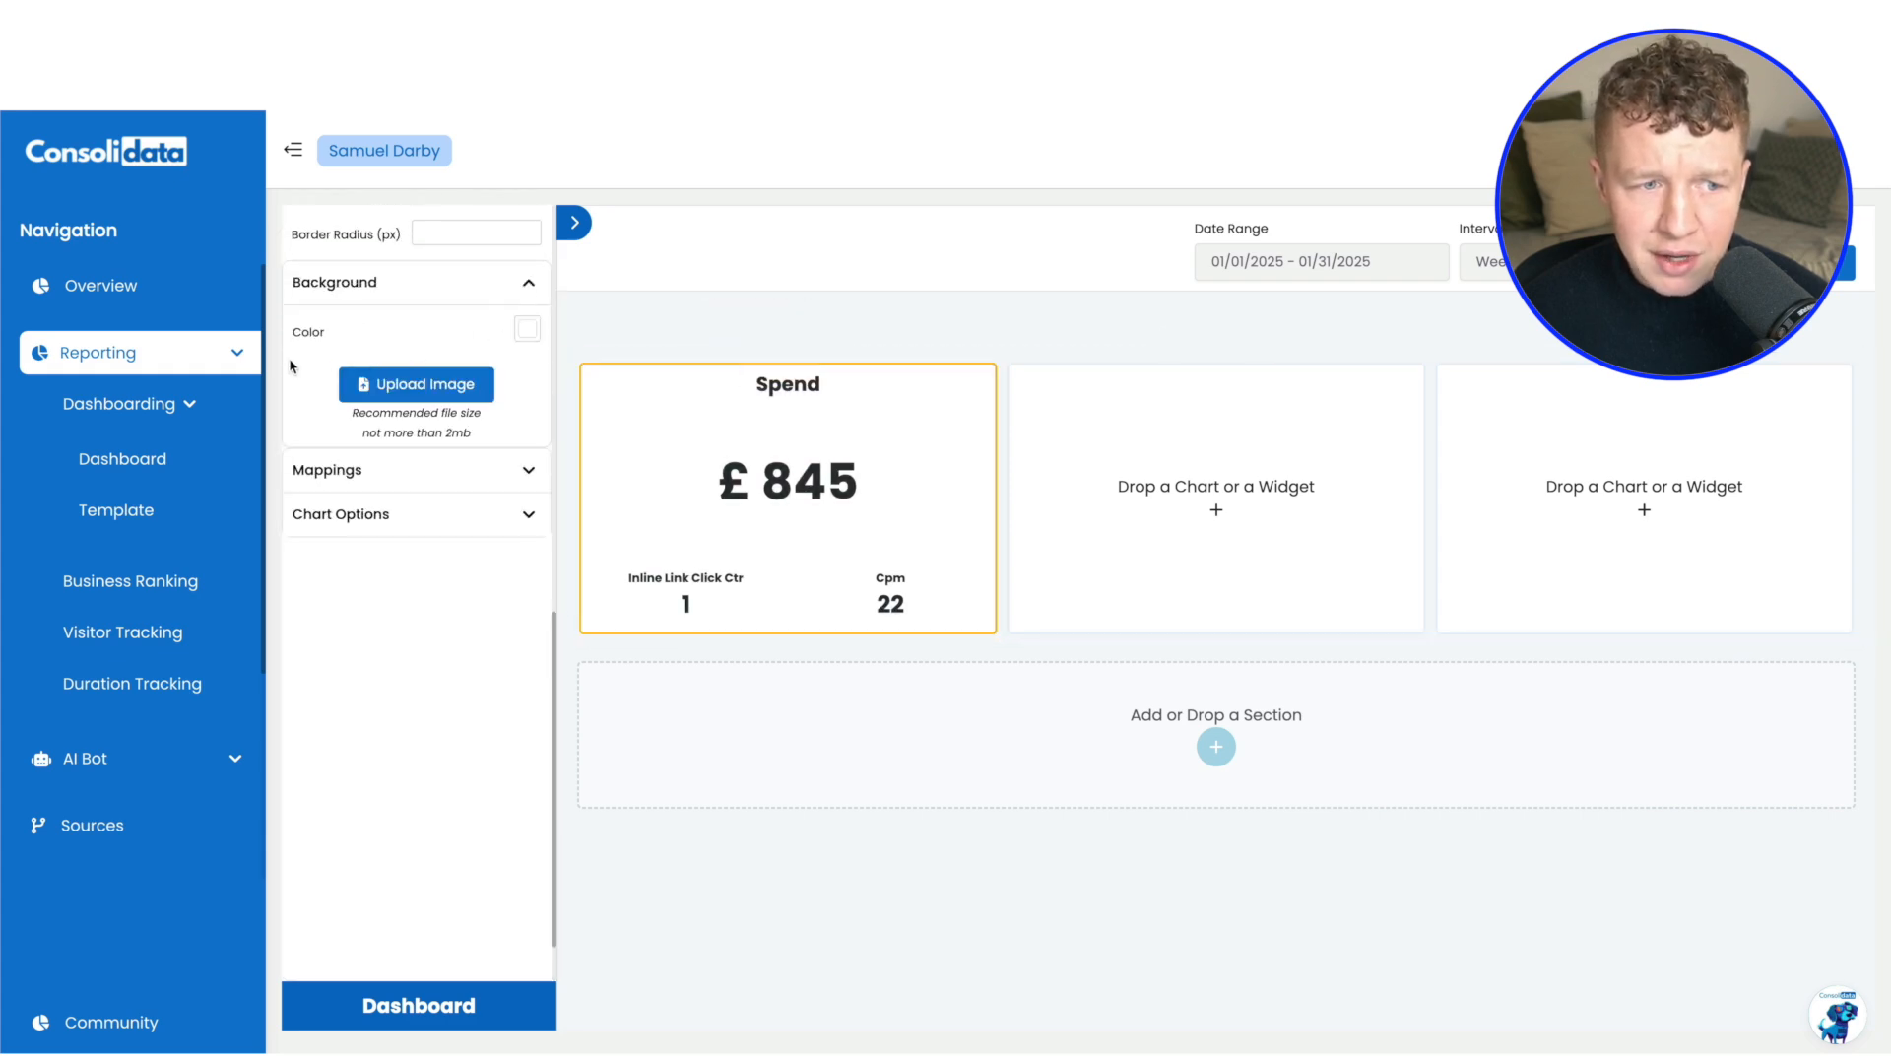
click(423, 387)
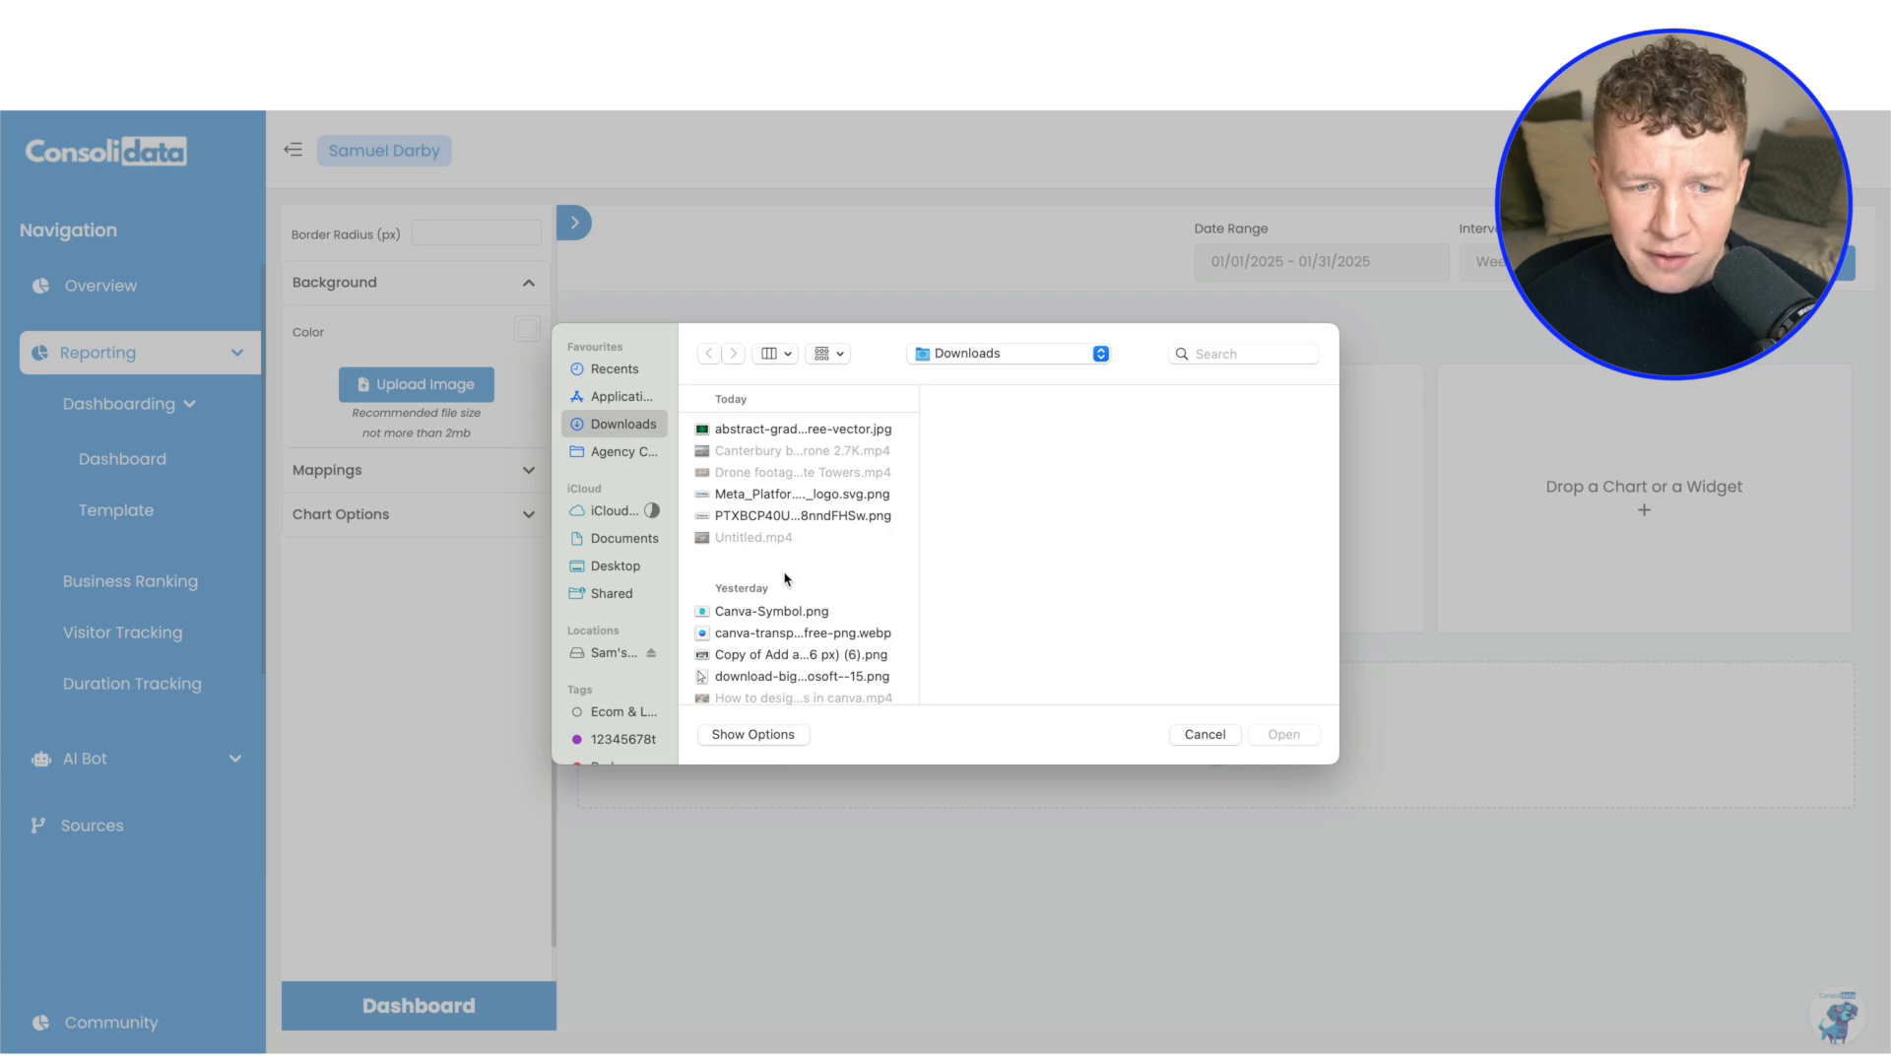
scroll(785, 578, down, 10)
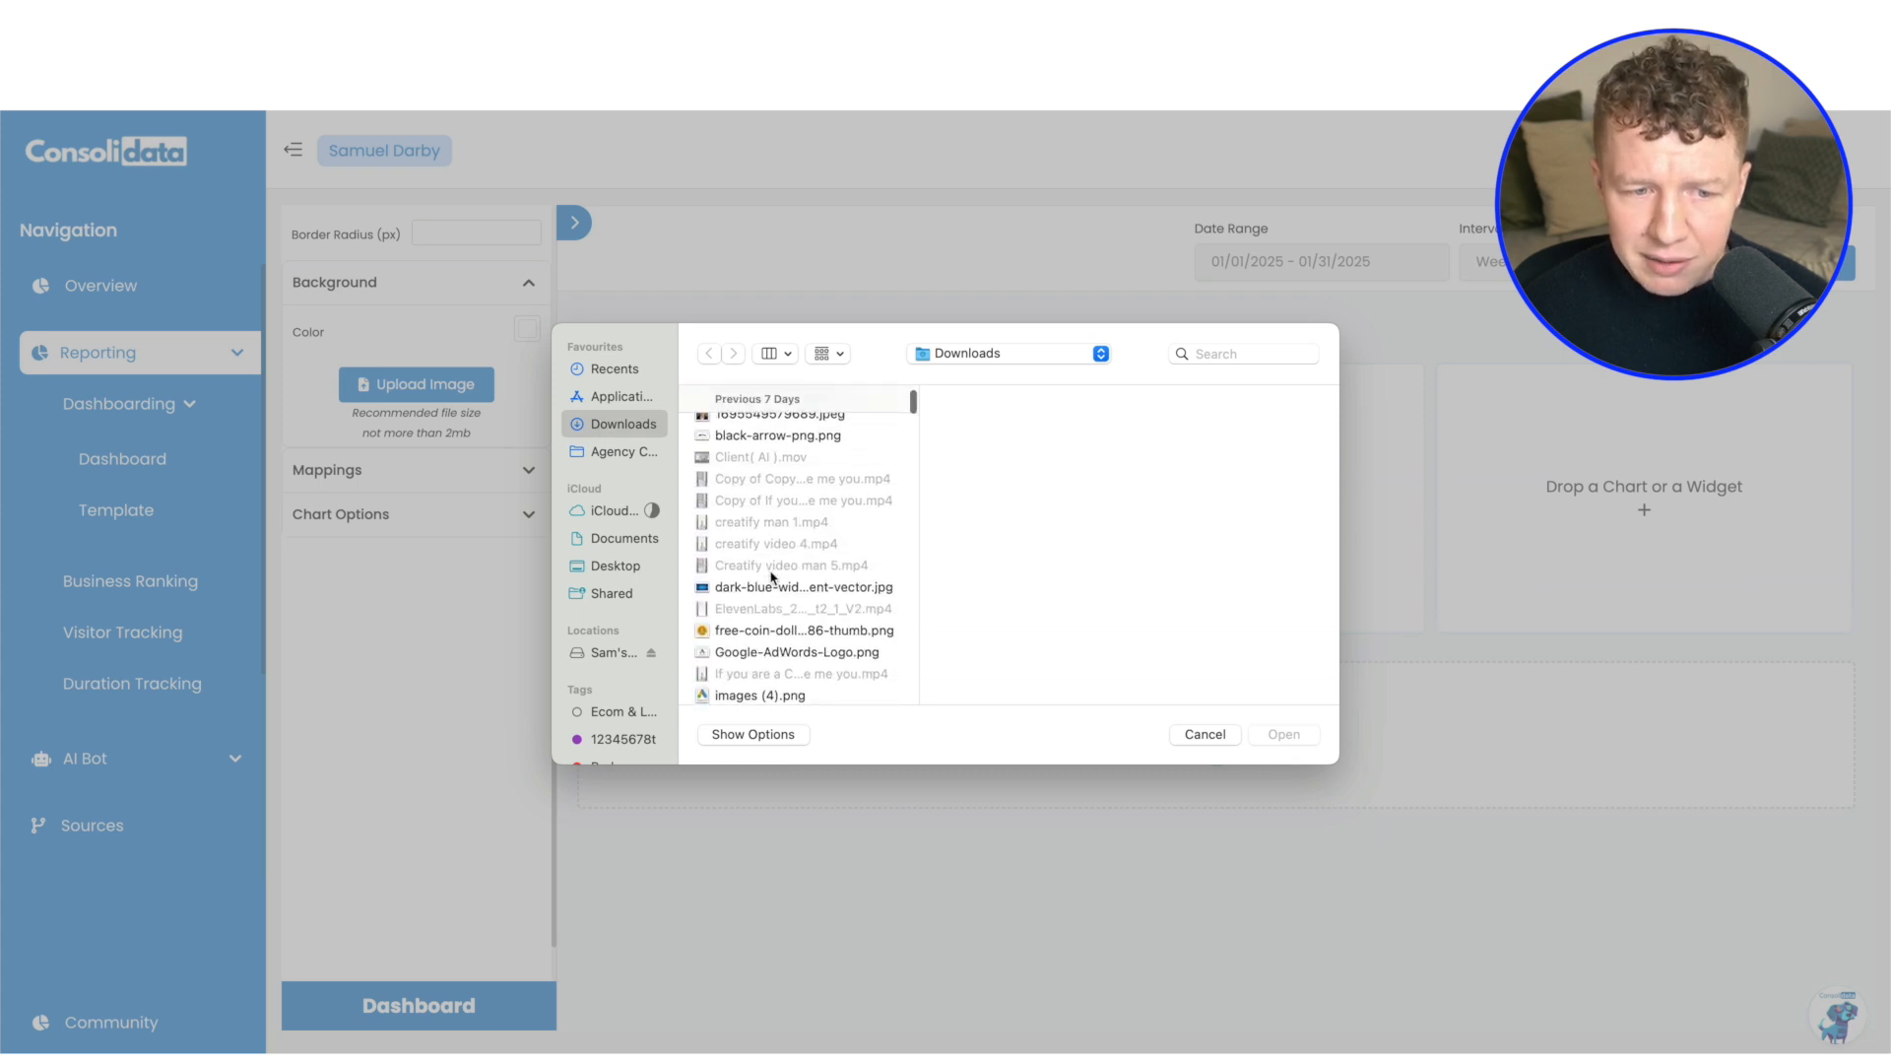
click(755, 588)
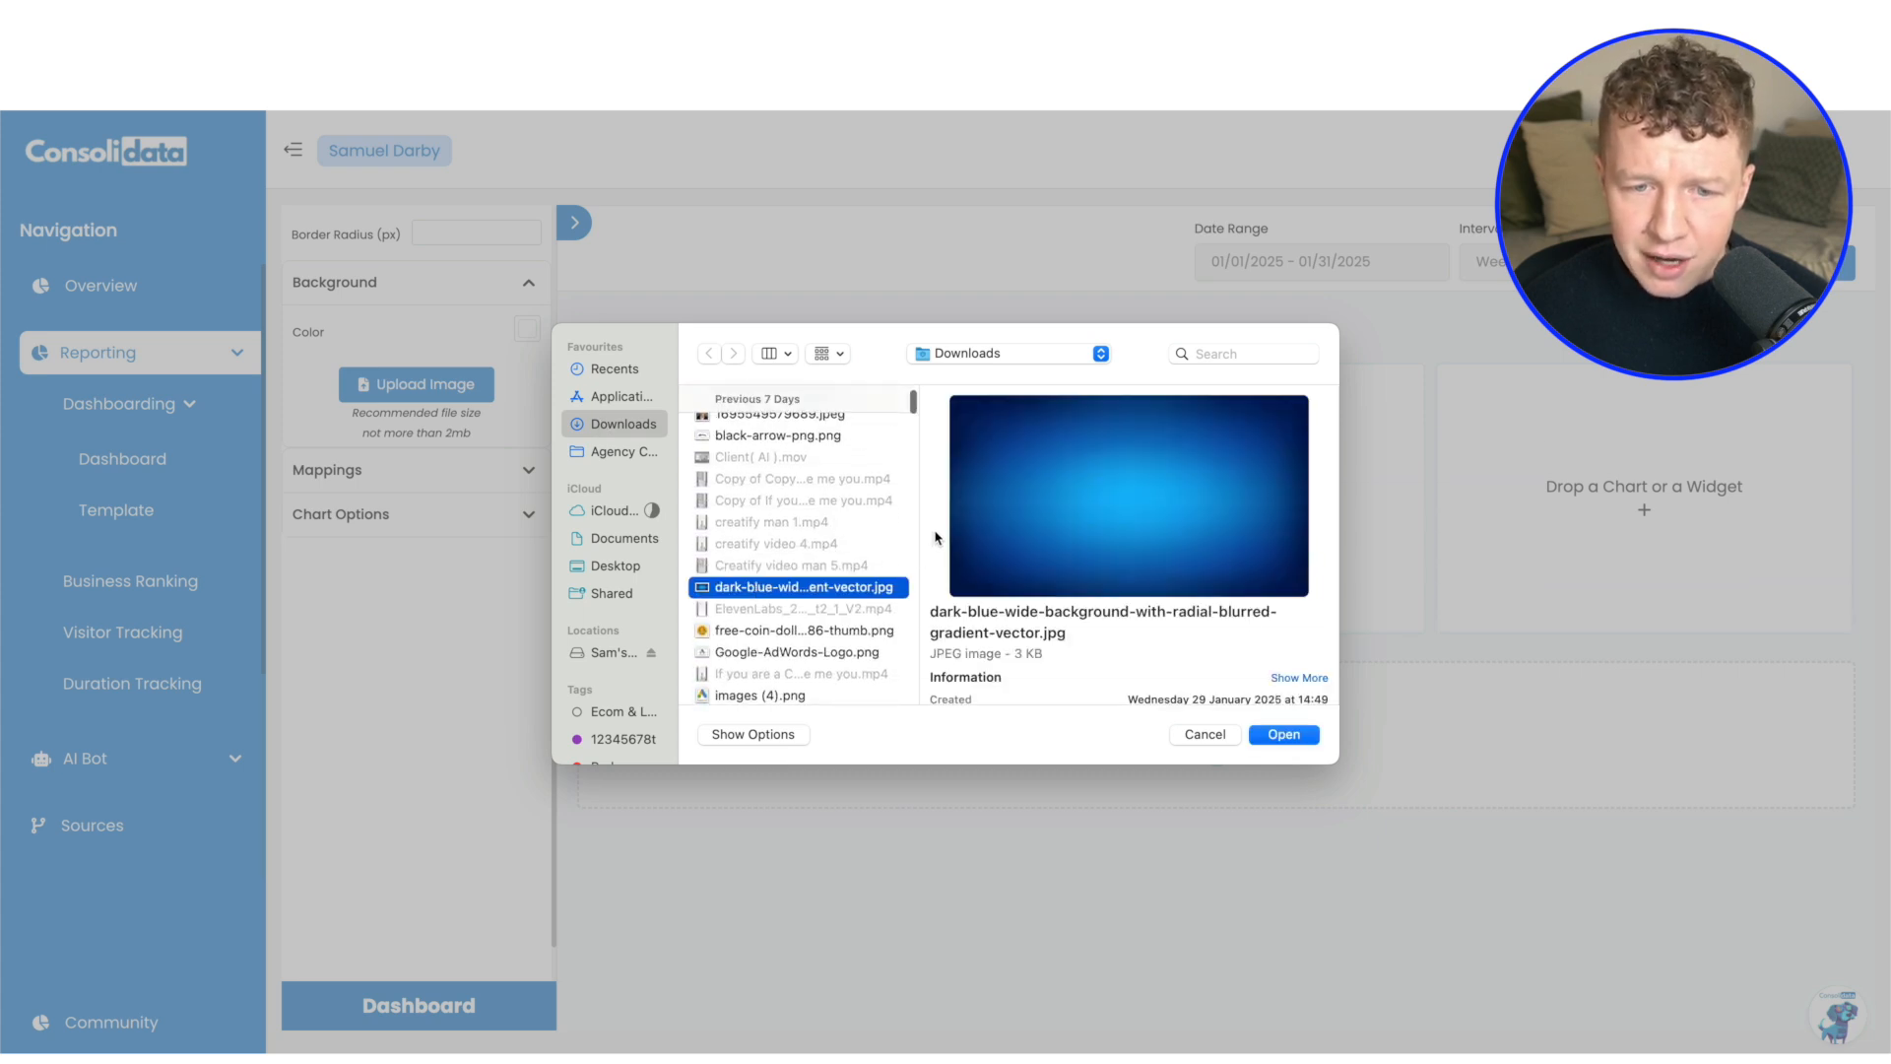
click(1285, 735)
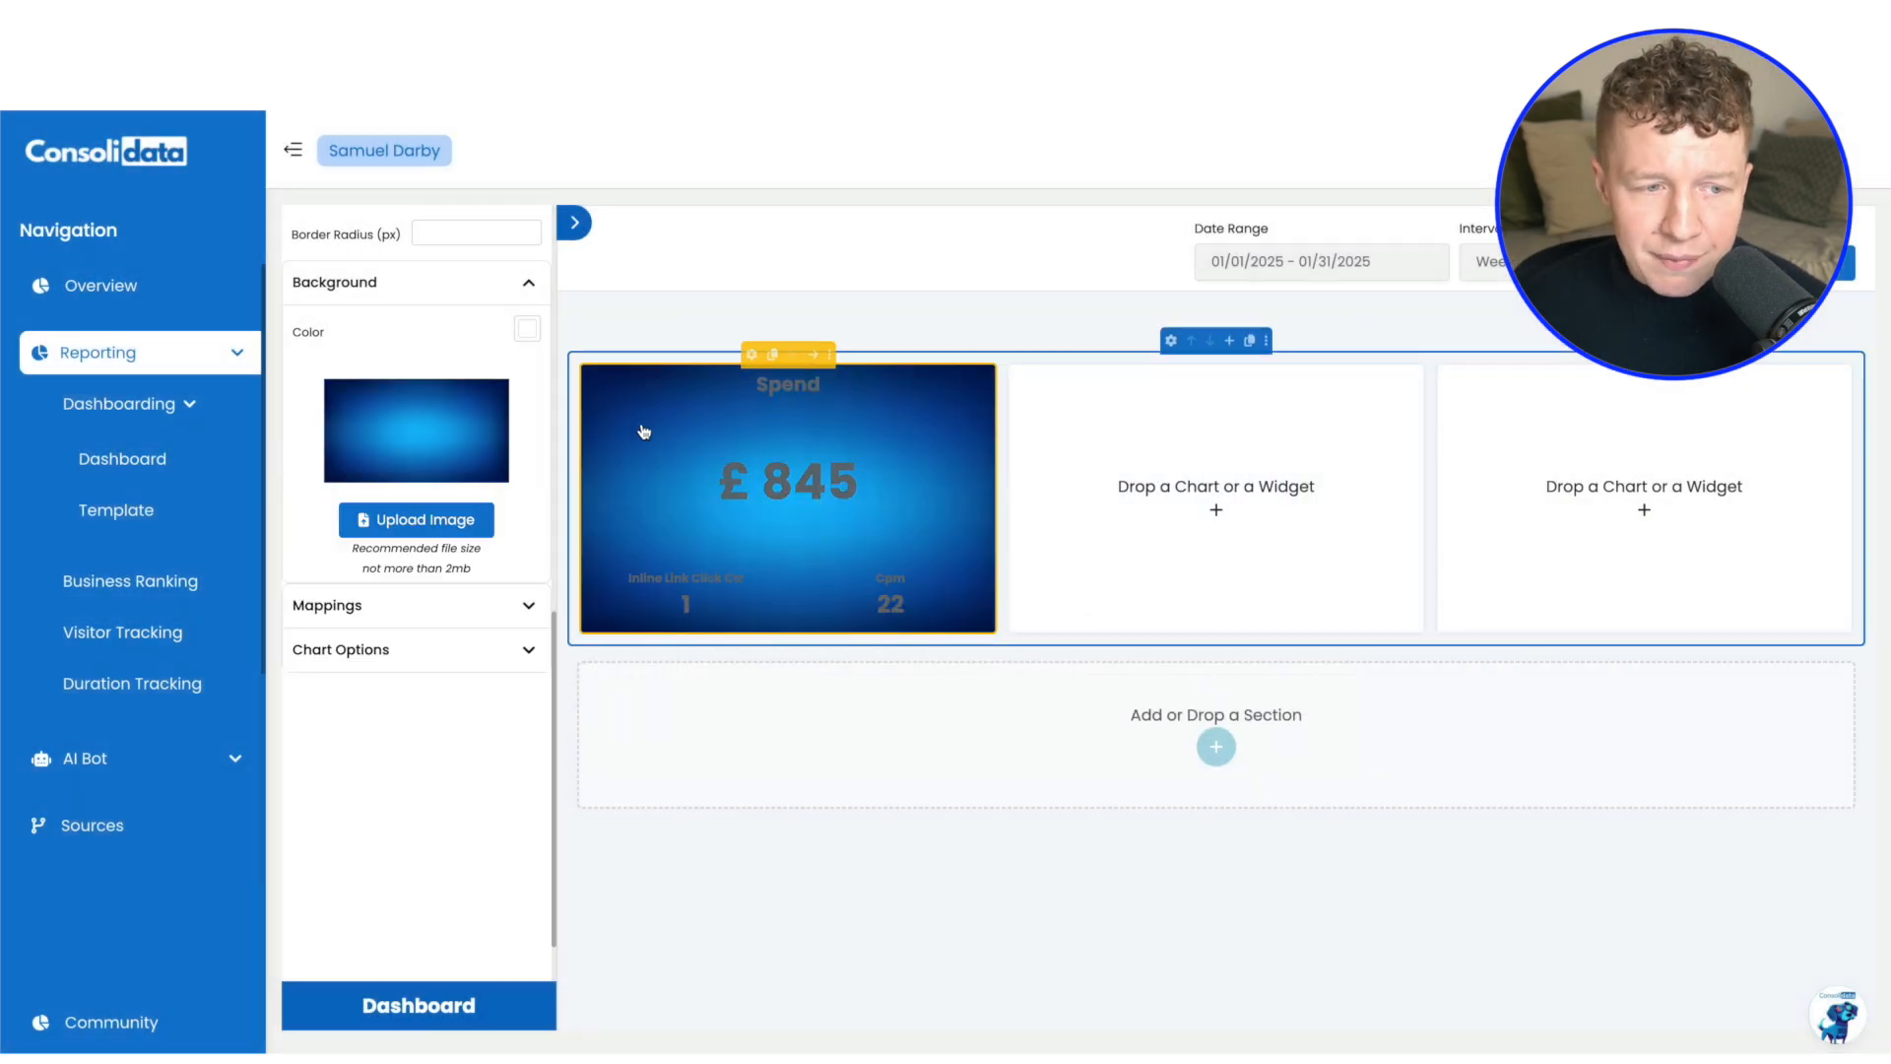
Set the Spend column's text color to white (FFFFFF)
scroll(433, 423, up, 2)
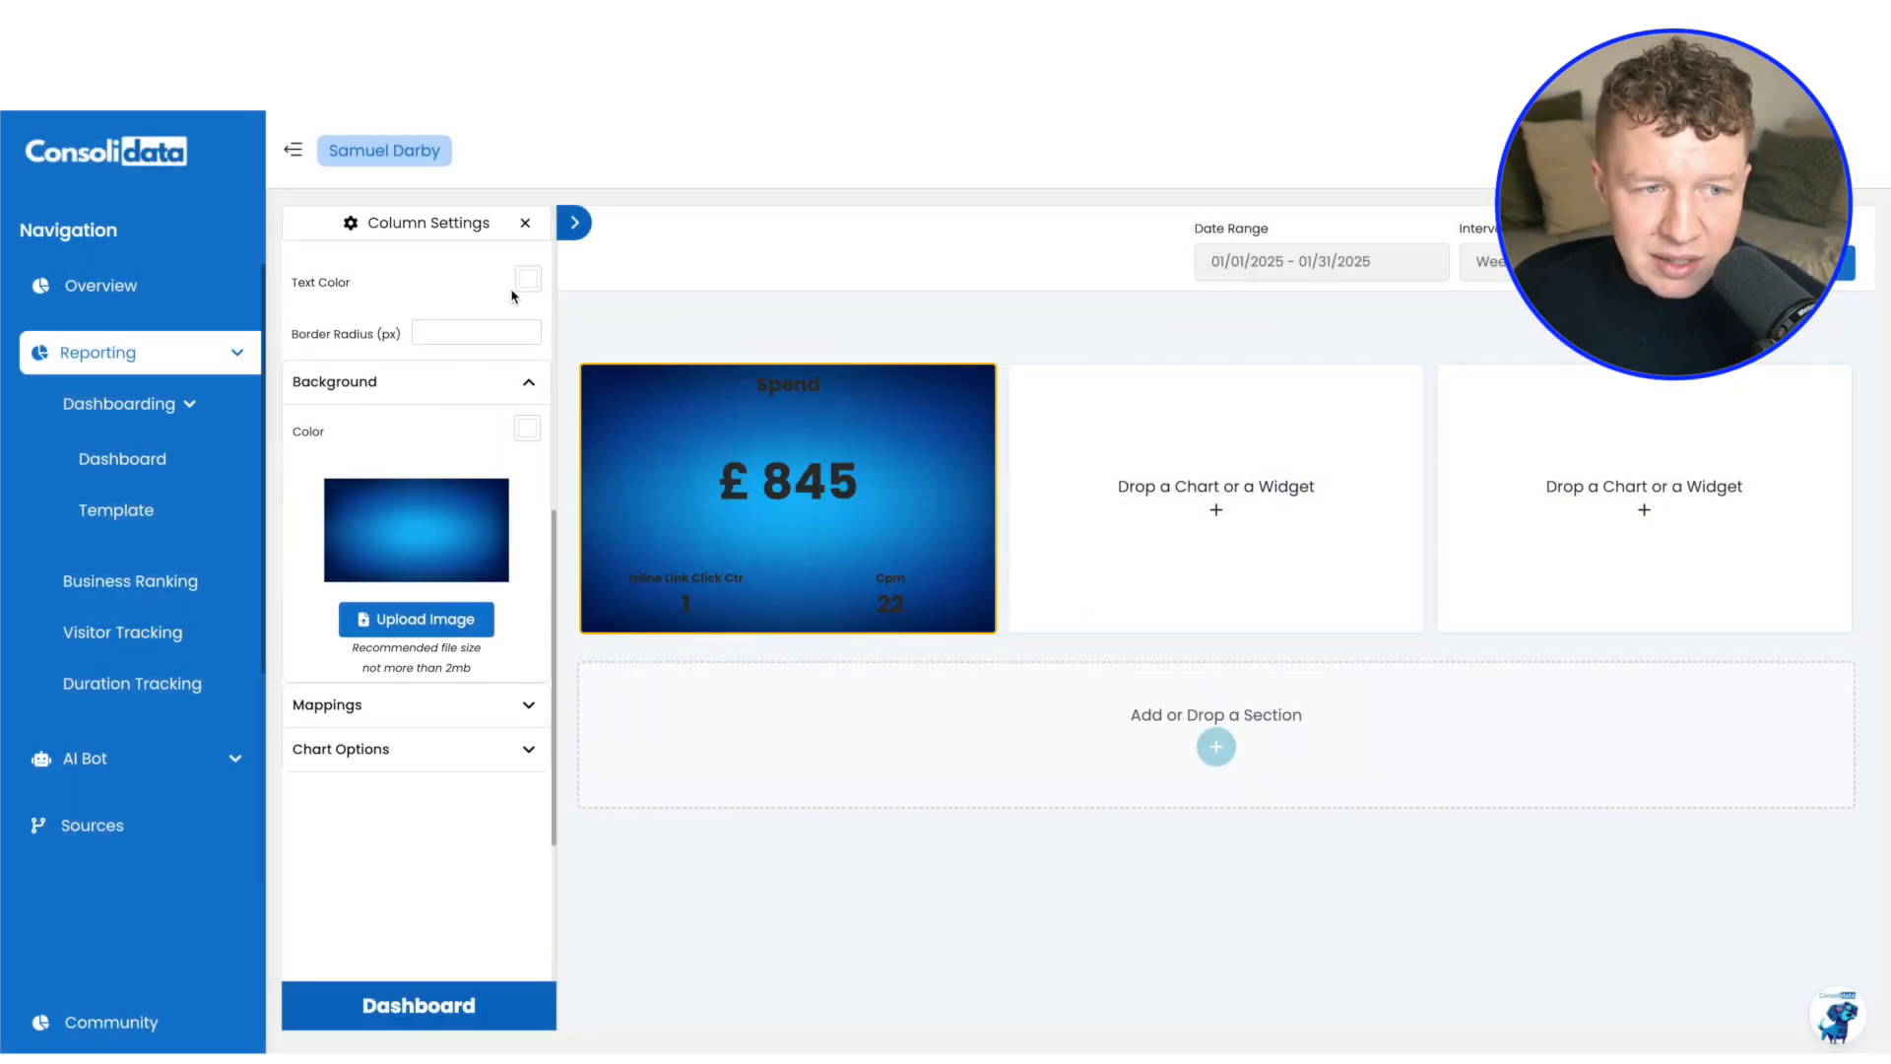
click(528, 282)
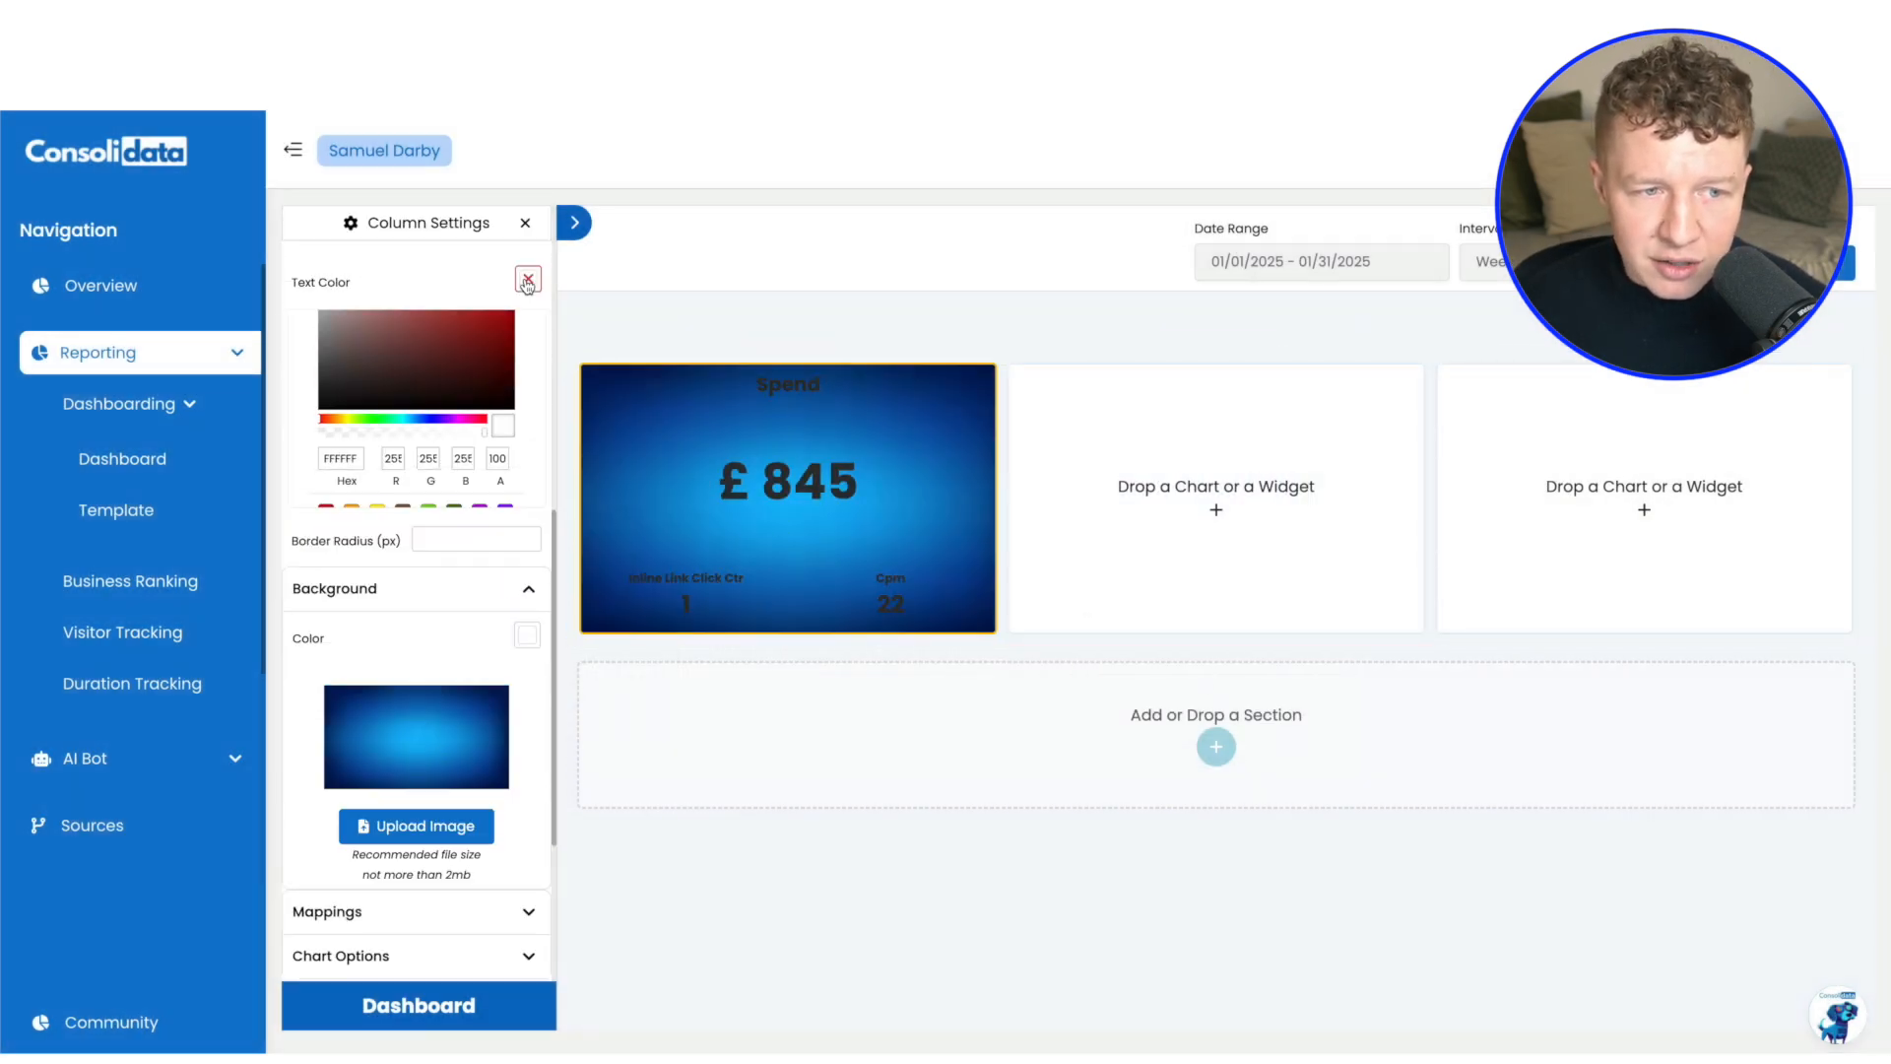
click(322, 341)
click(315, 323)
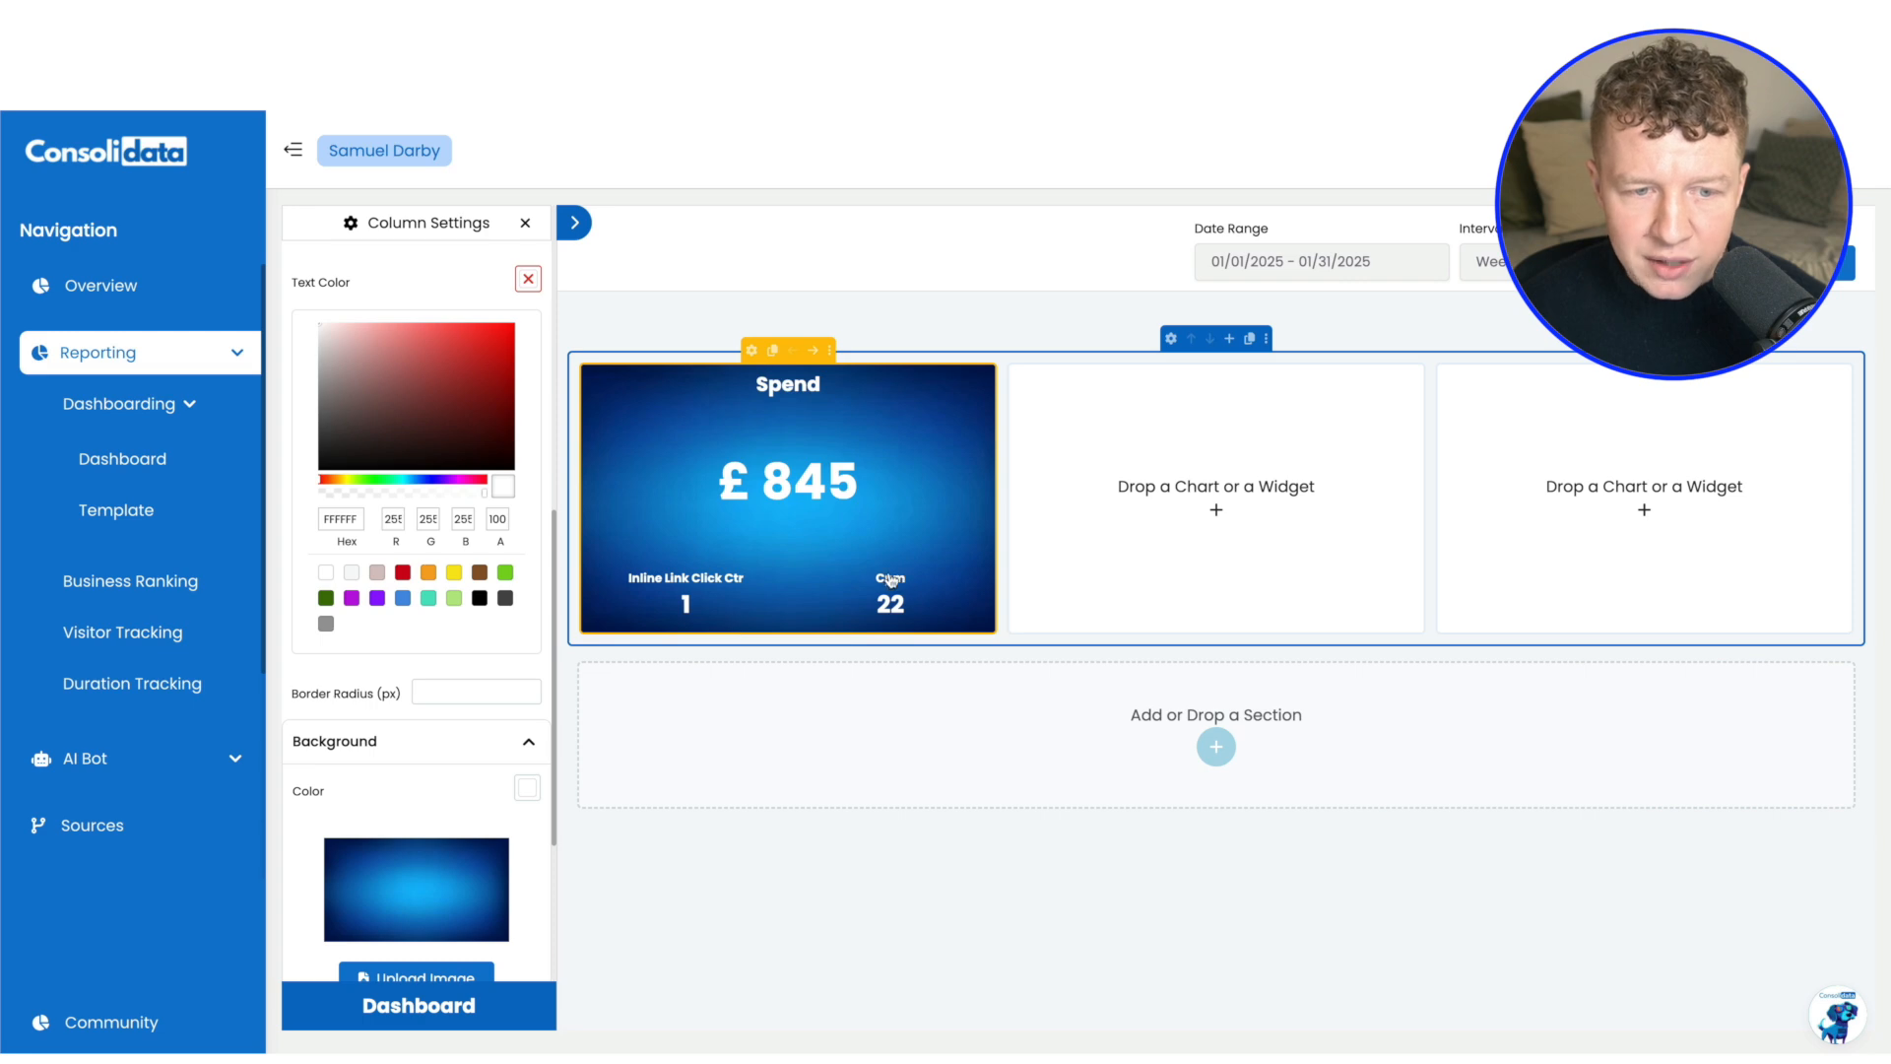
scroll(513, 679, down, 2)
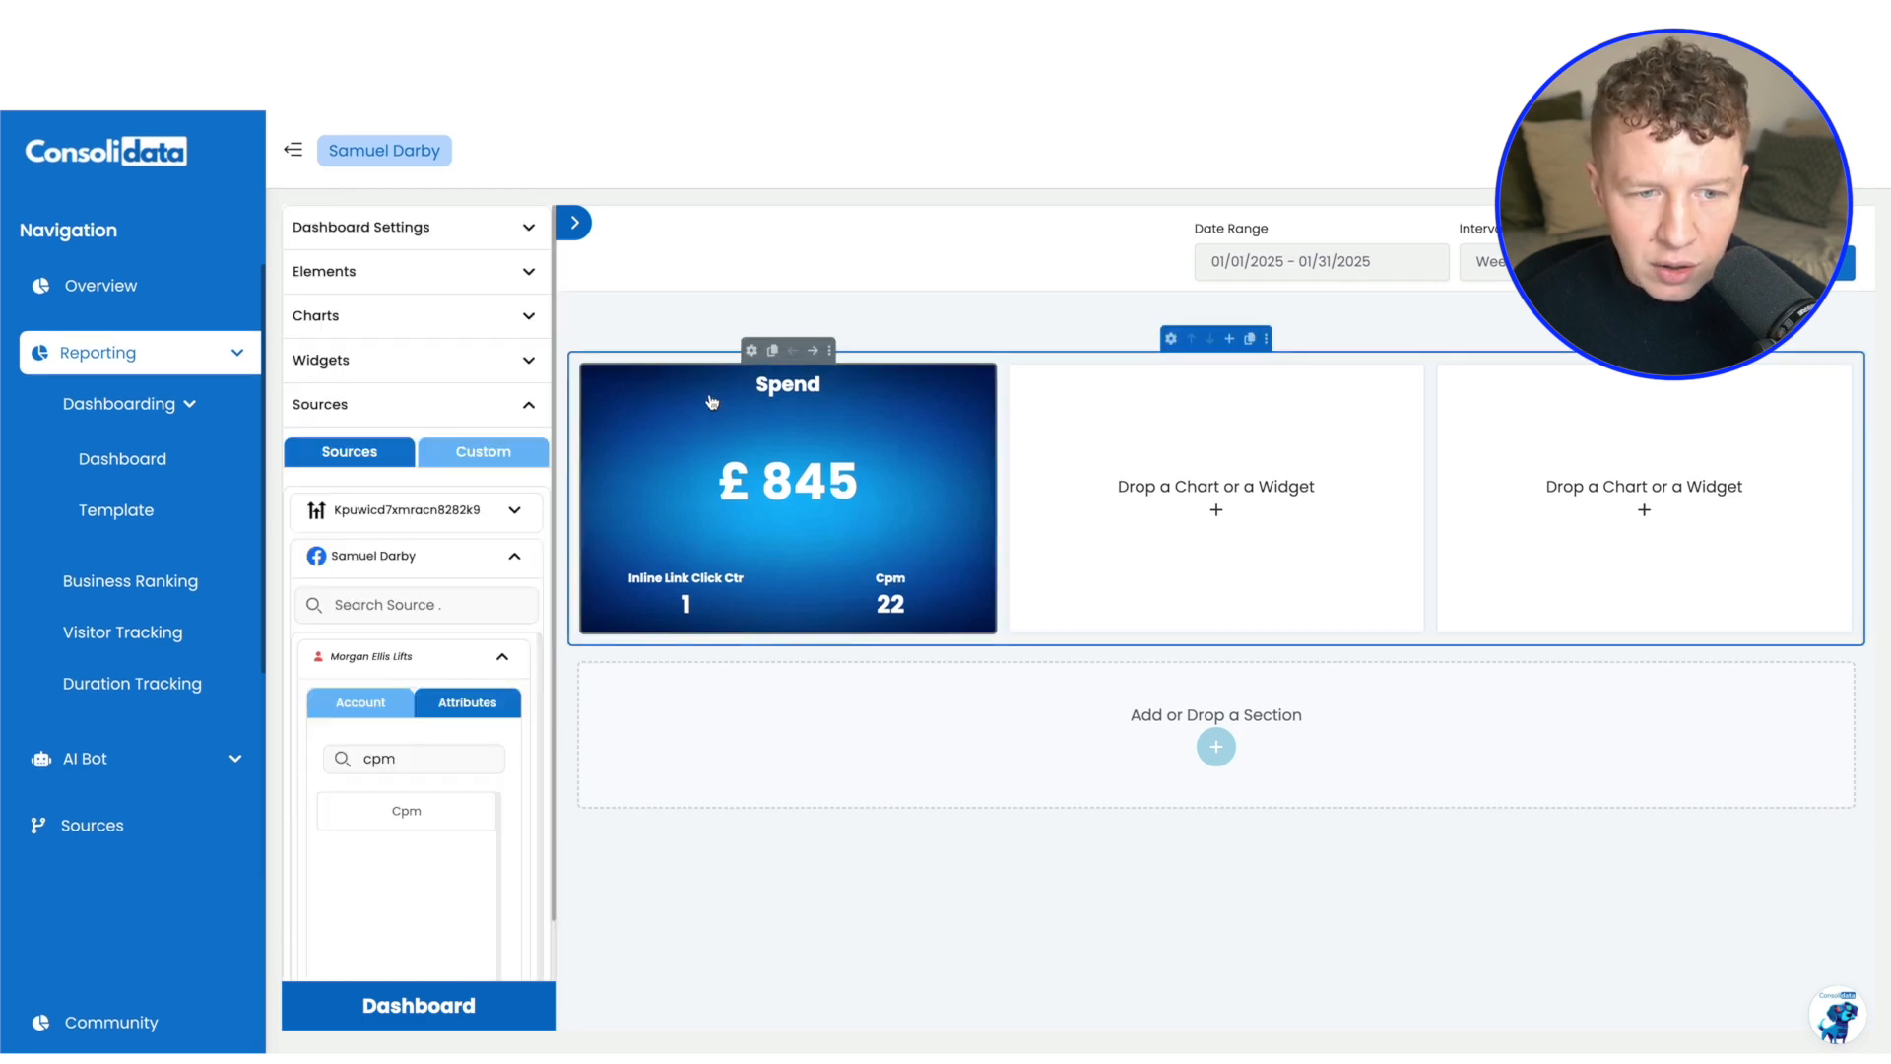
Give the Inline Link Click Ctr value in the Spend chart a white (FFFFFF) background color
click(751, 349)
click(506, 441)
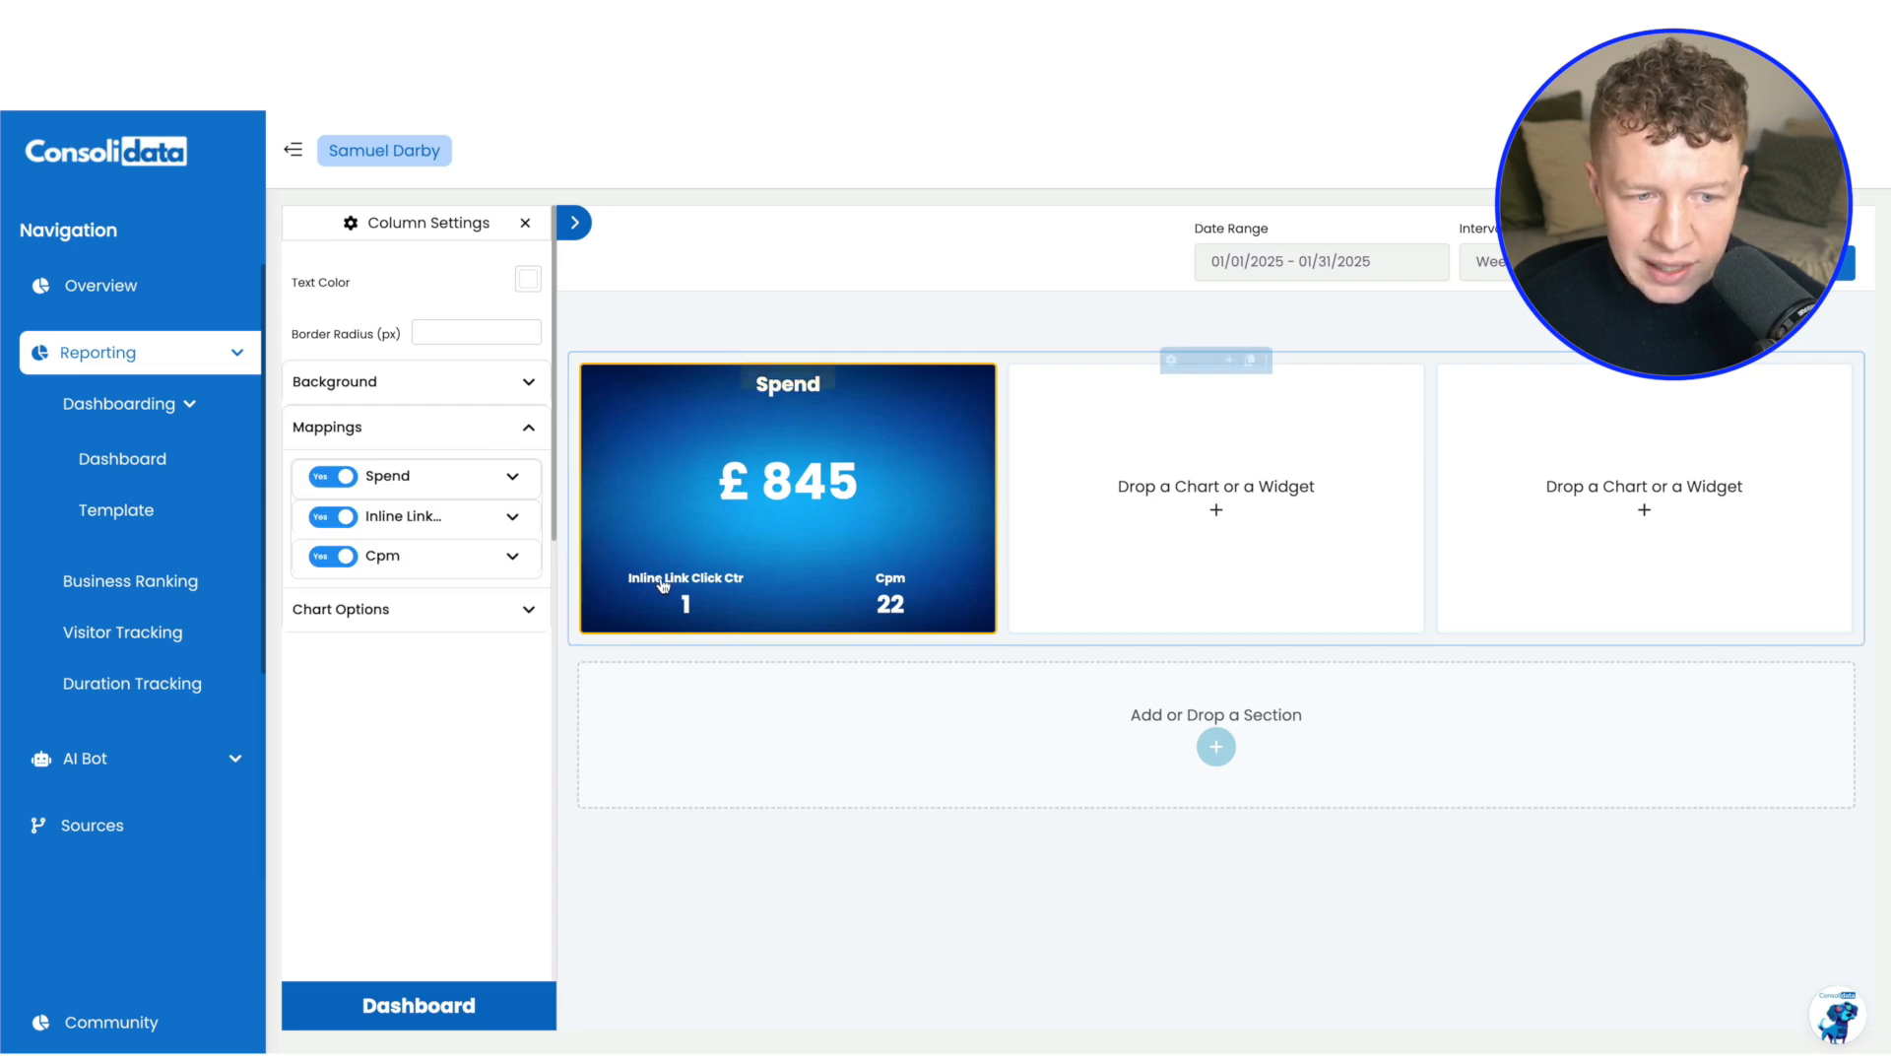
click(512, 518)
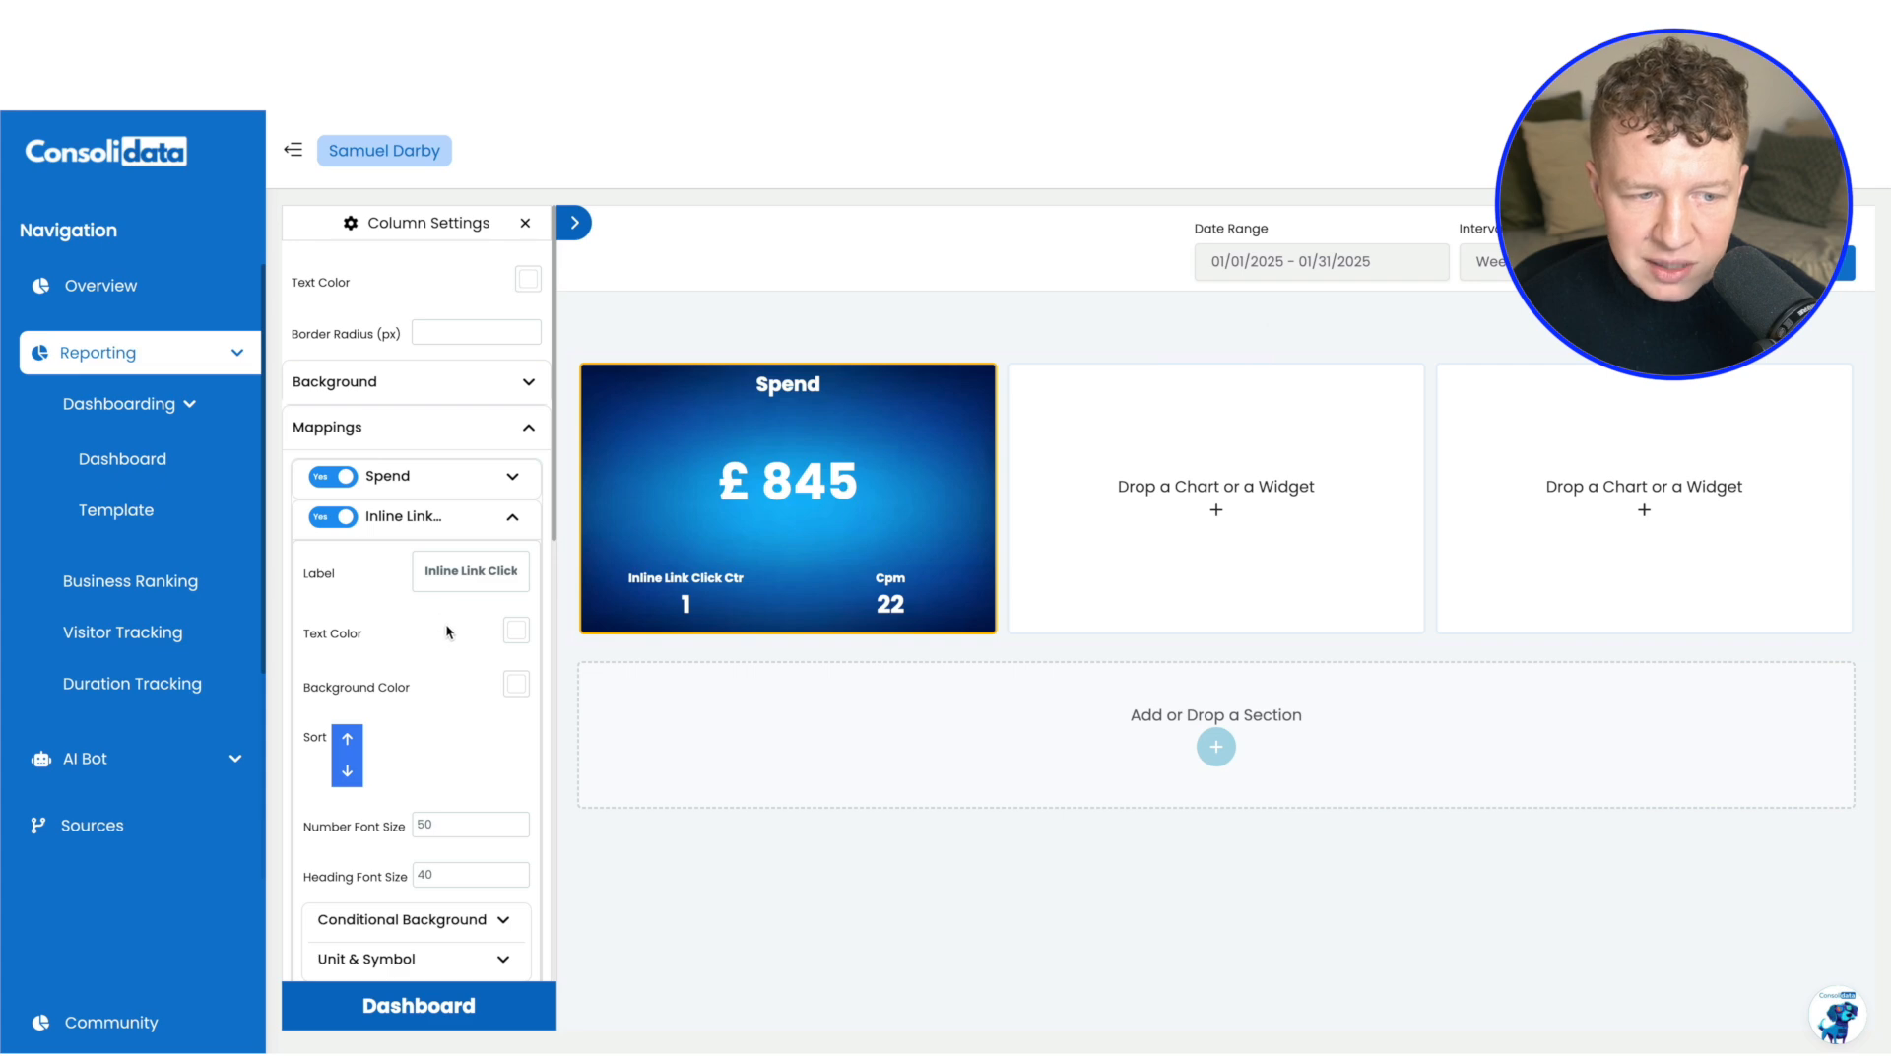
click(518, 687)
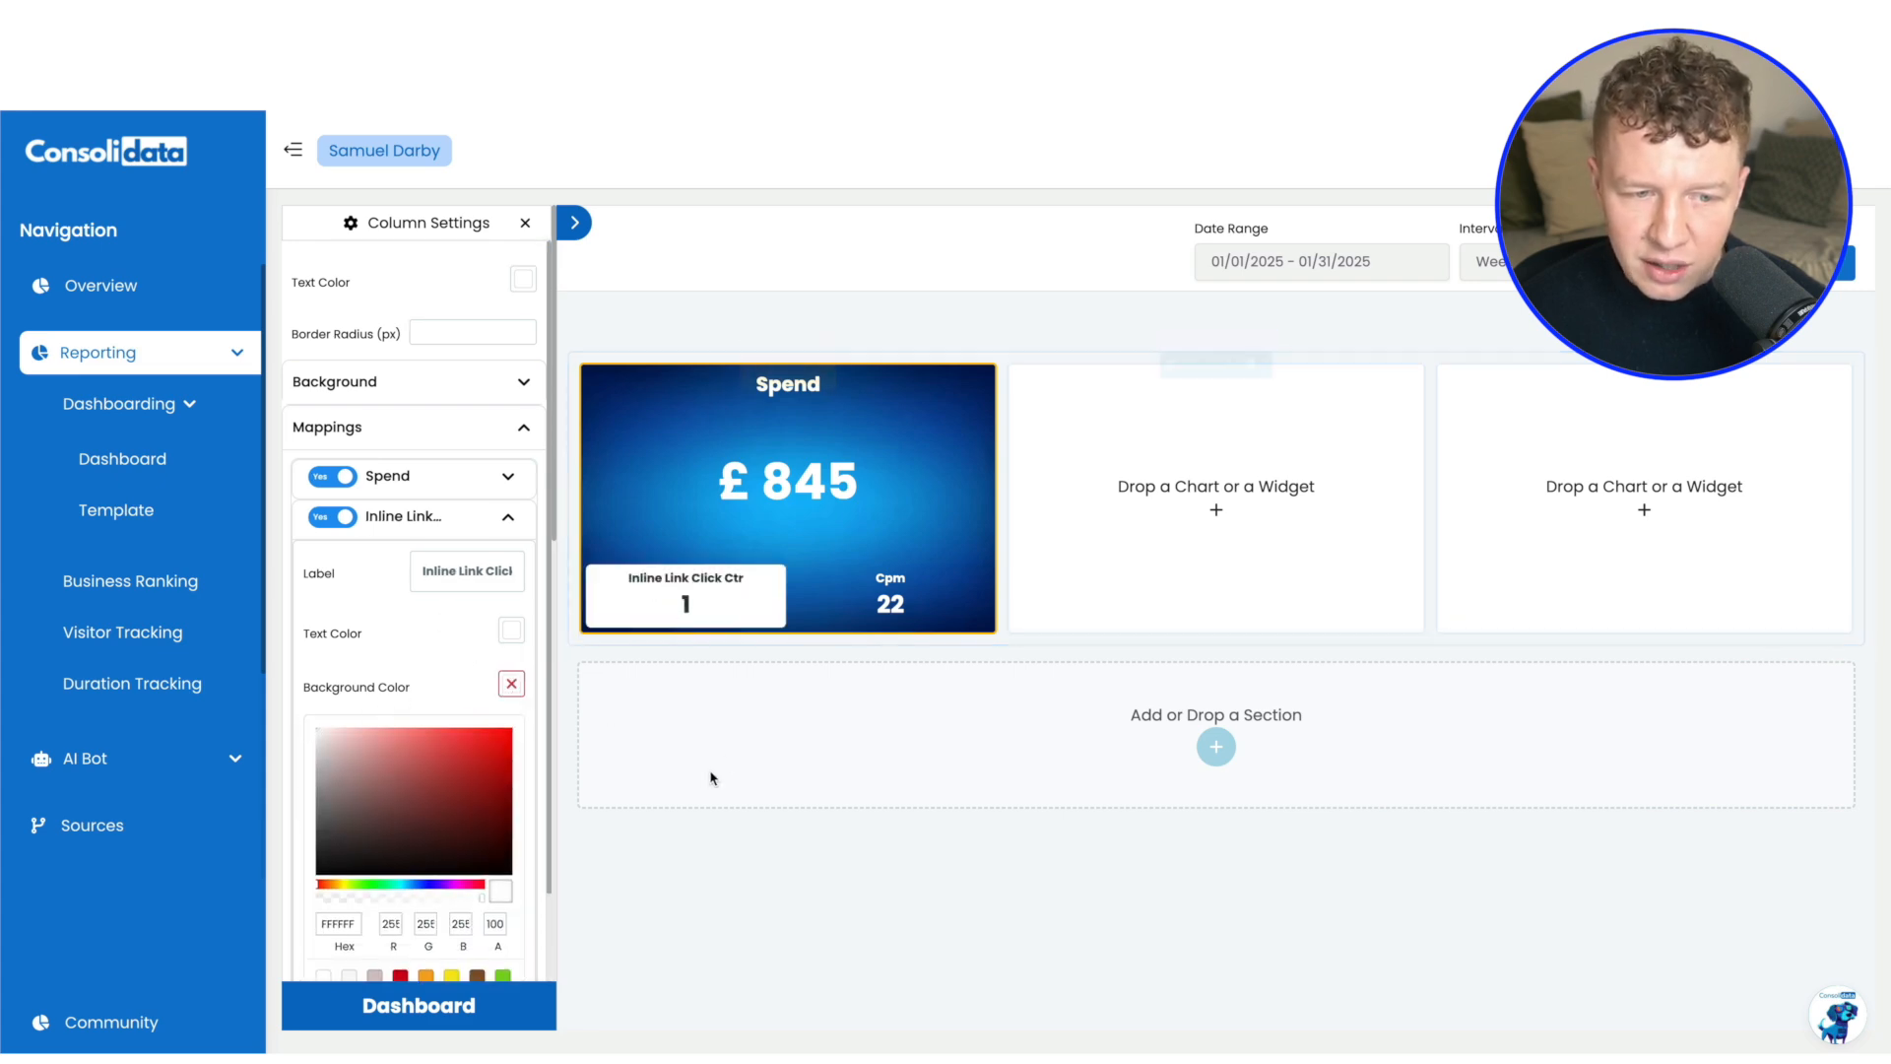
Show a % symbol after the Inline Link Click Ctr value and turn on its decimals
scroll(389, 635, down, 3)
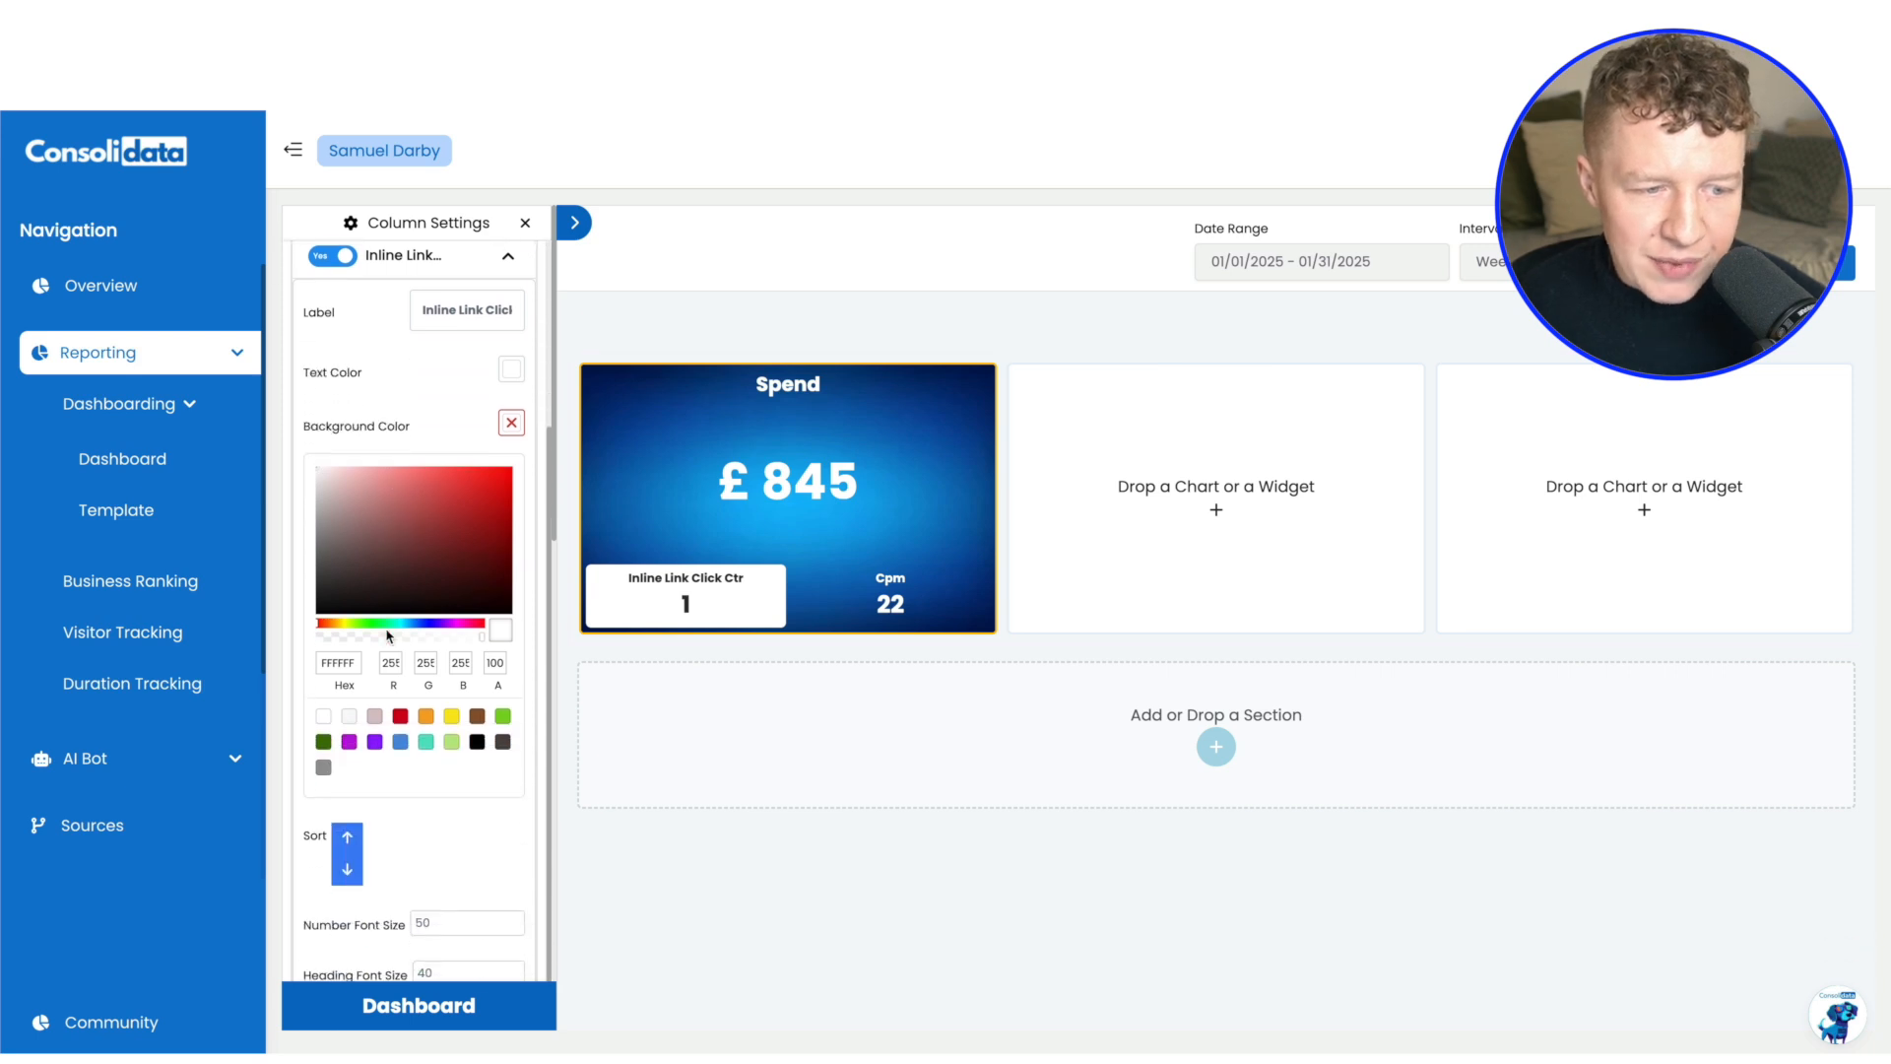
scroll(405, 677, down, 1)
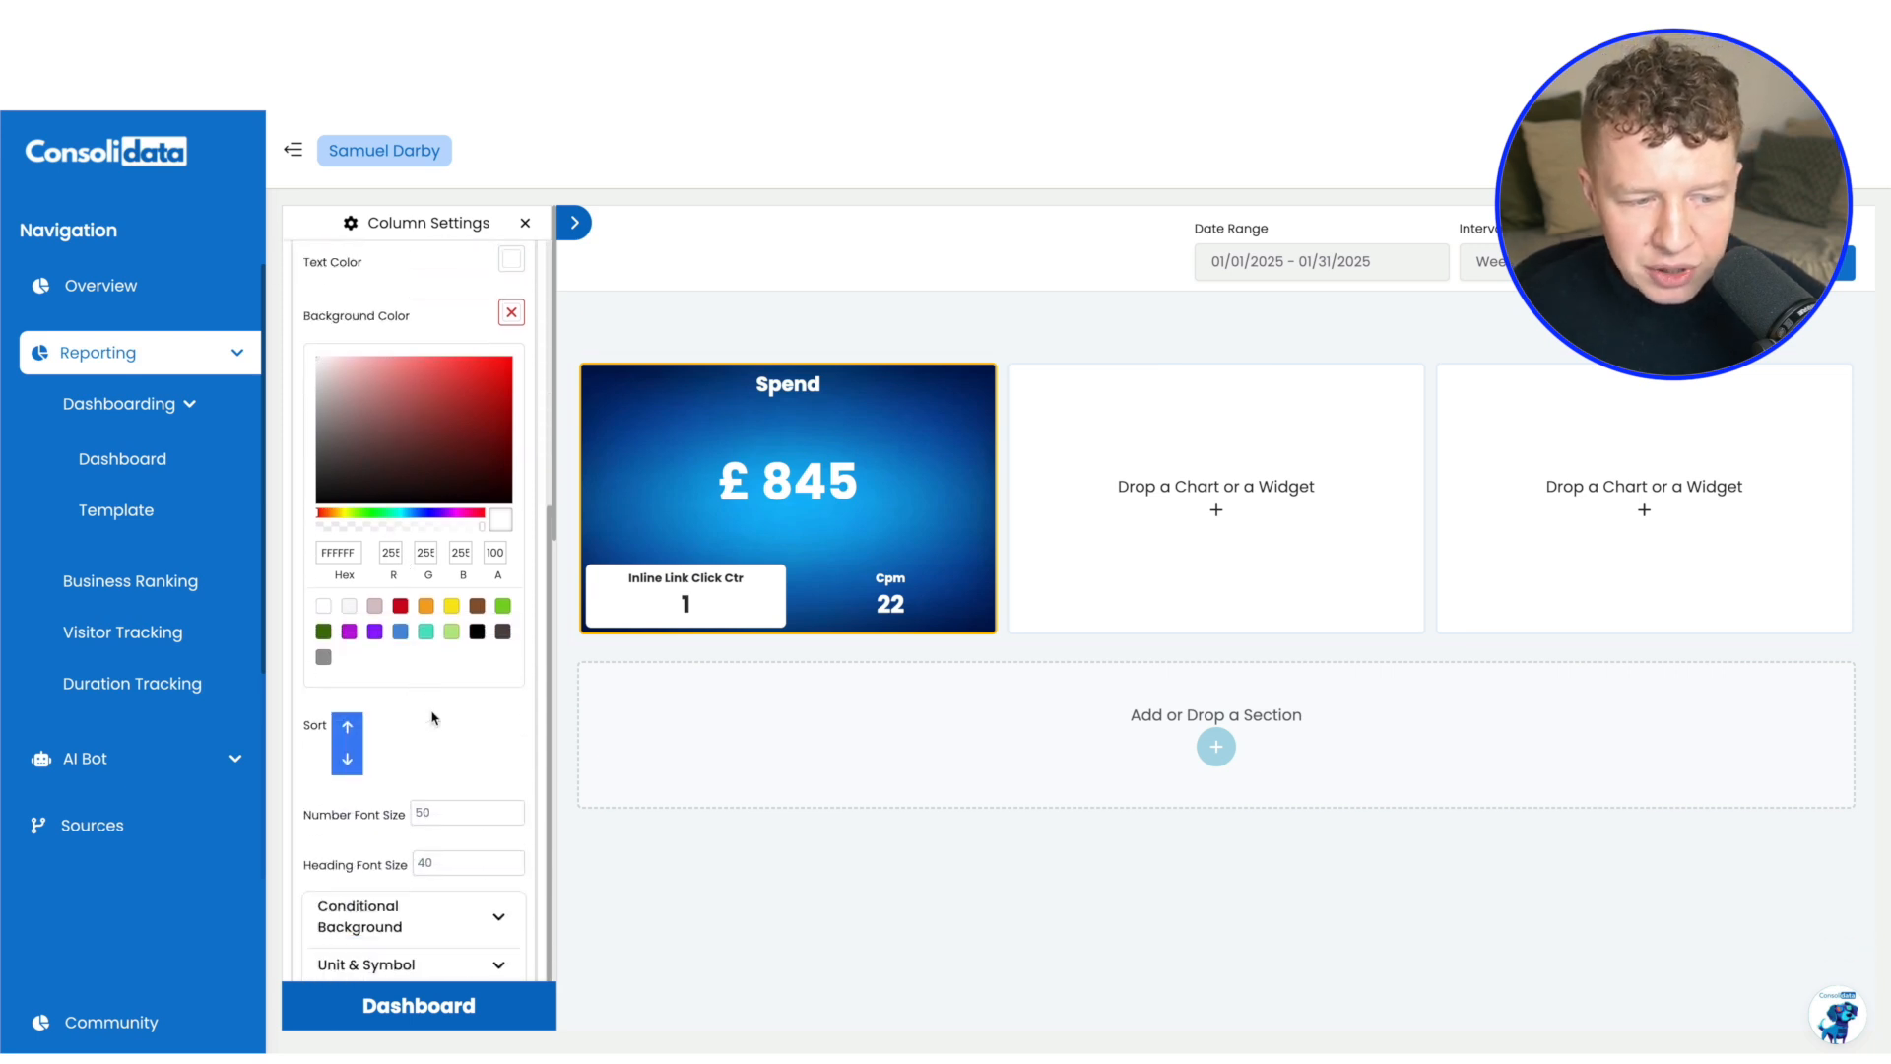
click(476, 974)
scroll(448, 749, down, 1)
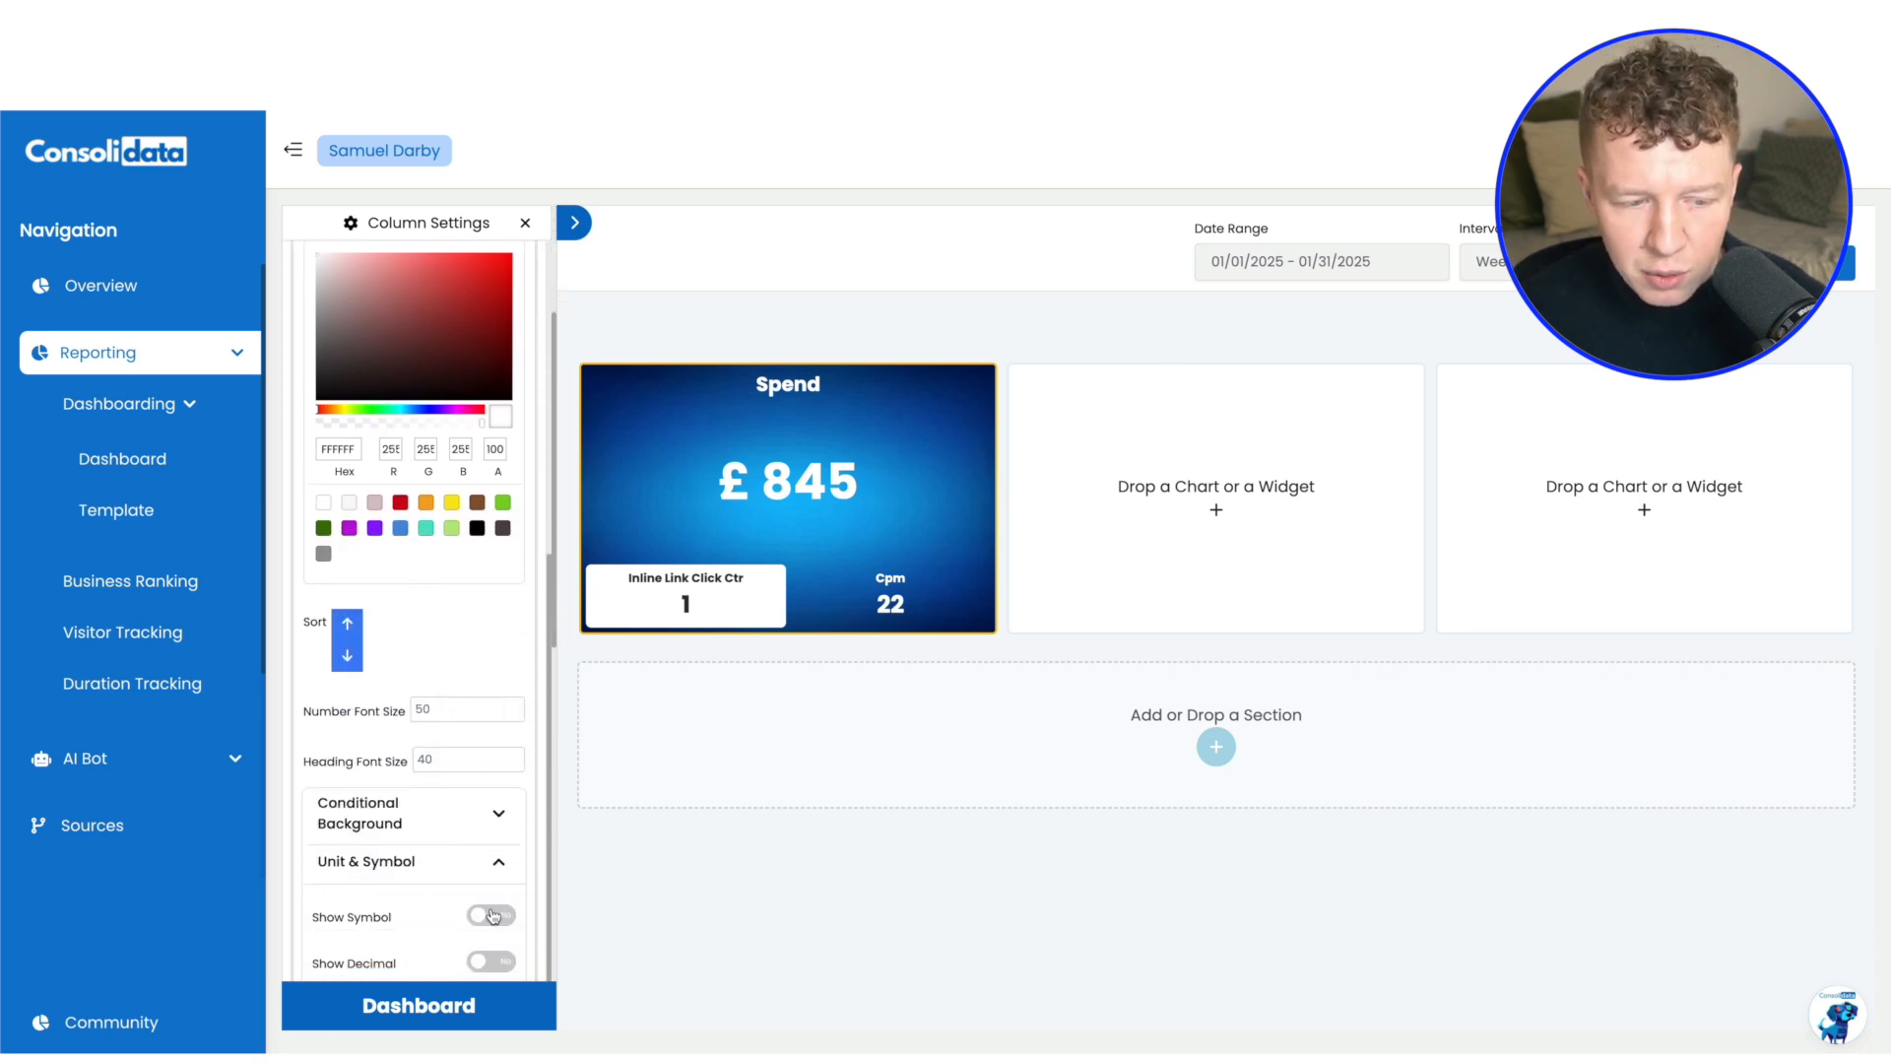
click(490, 919)
scroll(437, 871, down, 1)
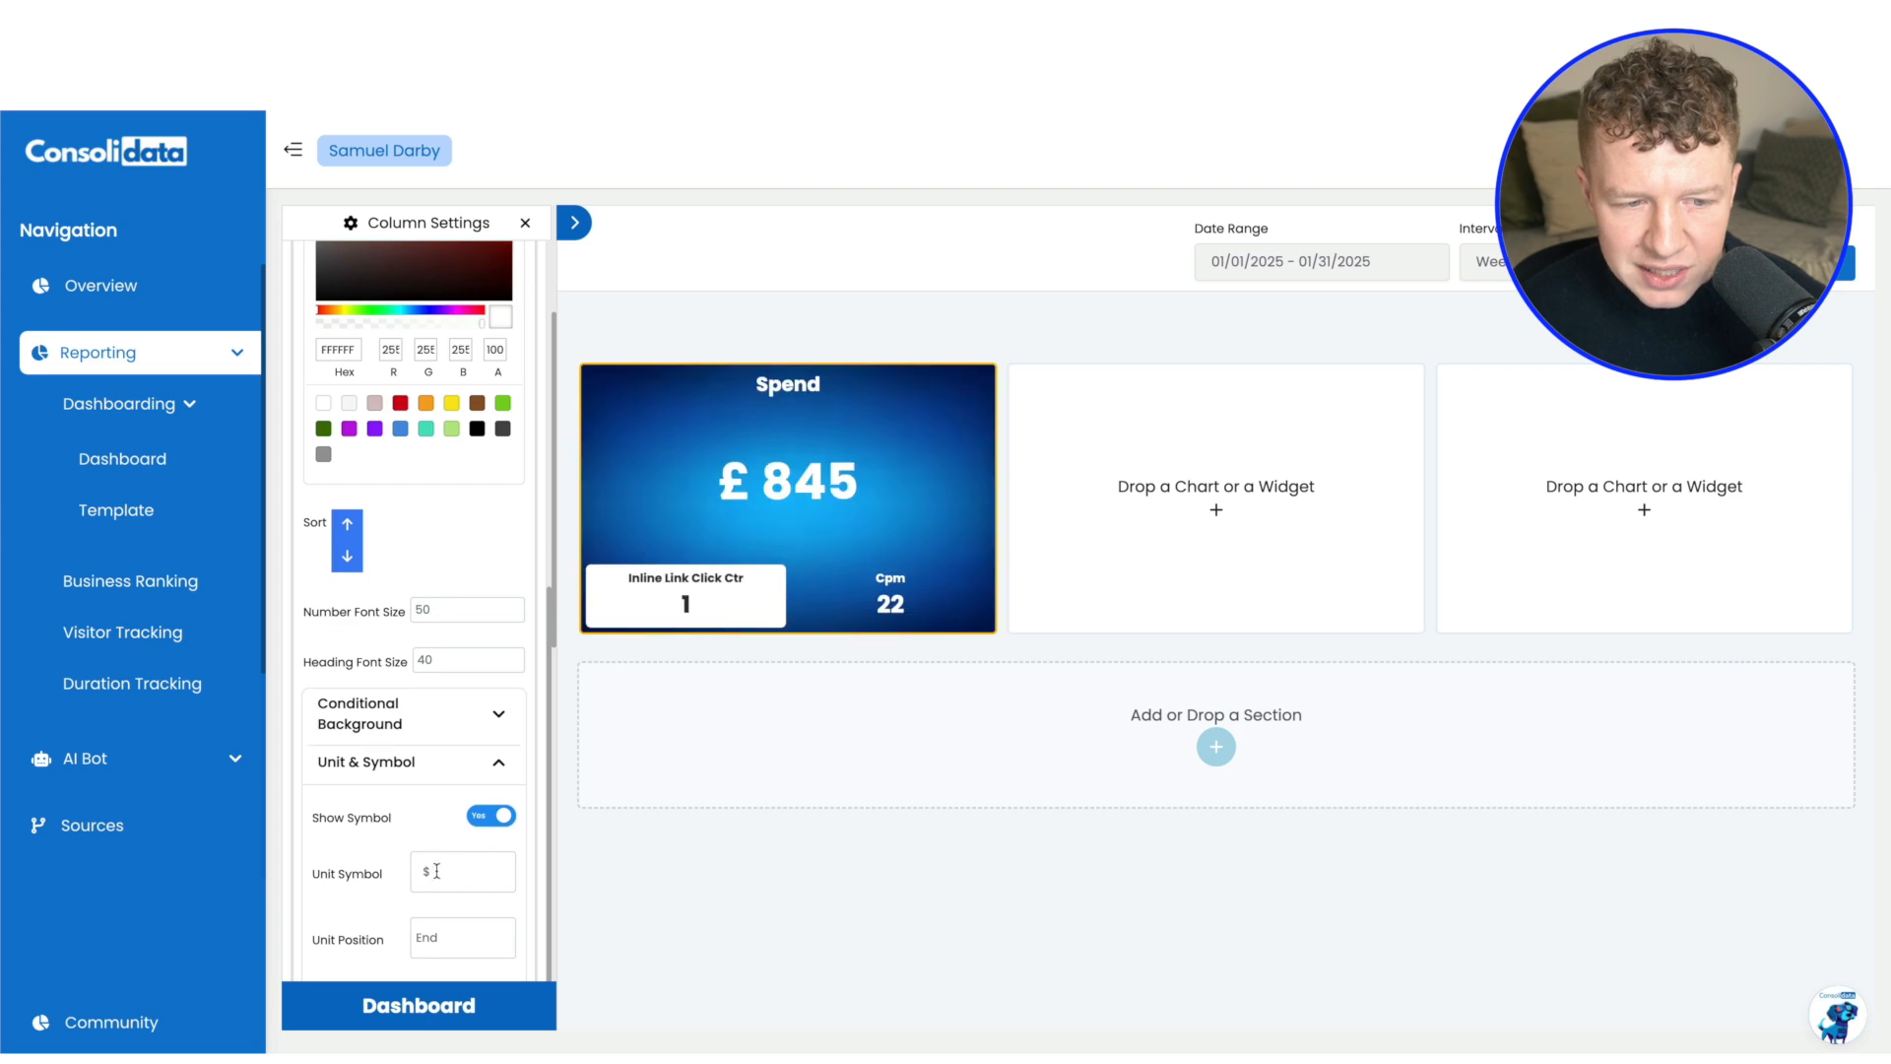
click(435, 871)
text(%)
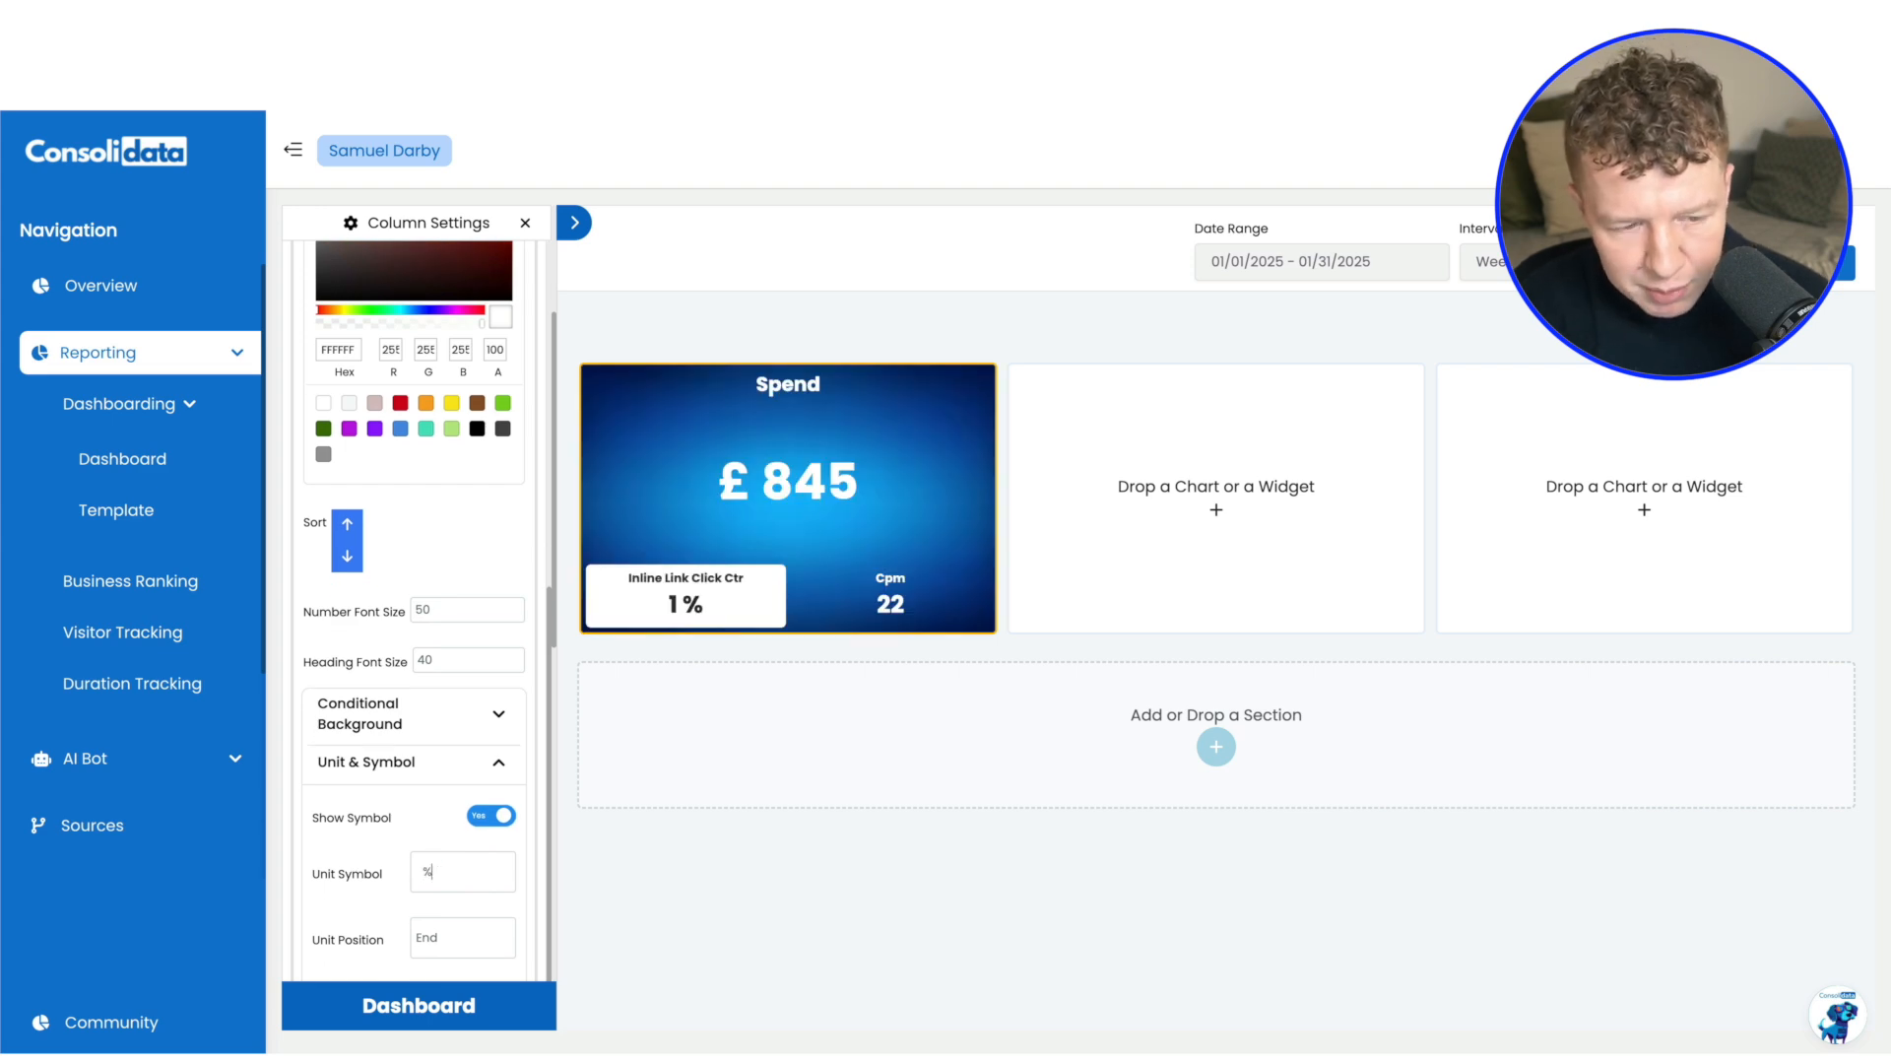
scroll(409, 870, down, 1)
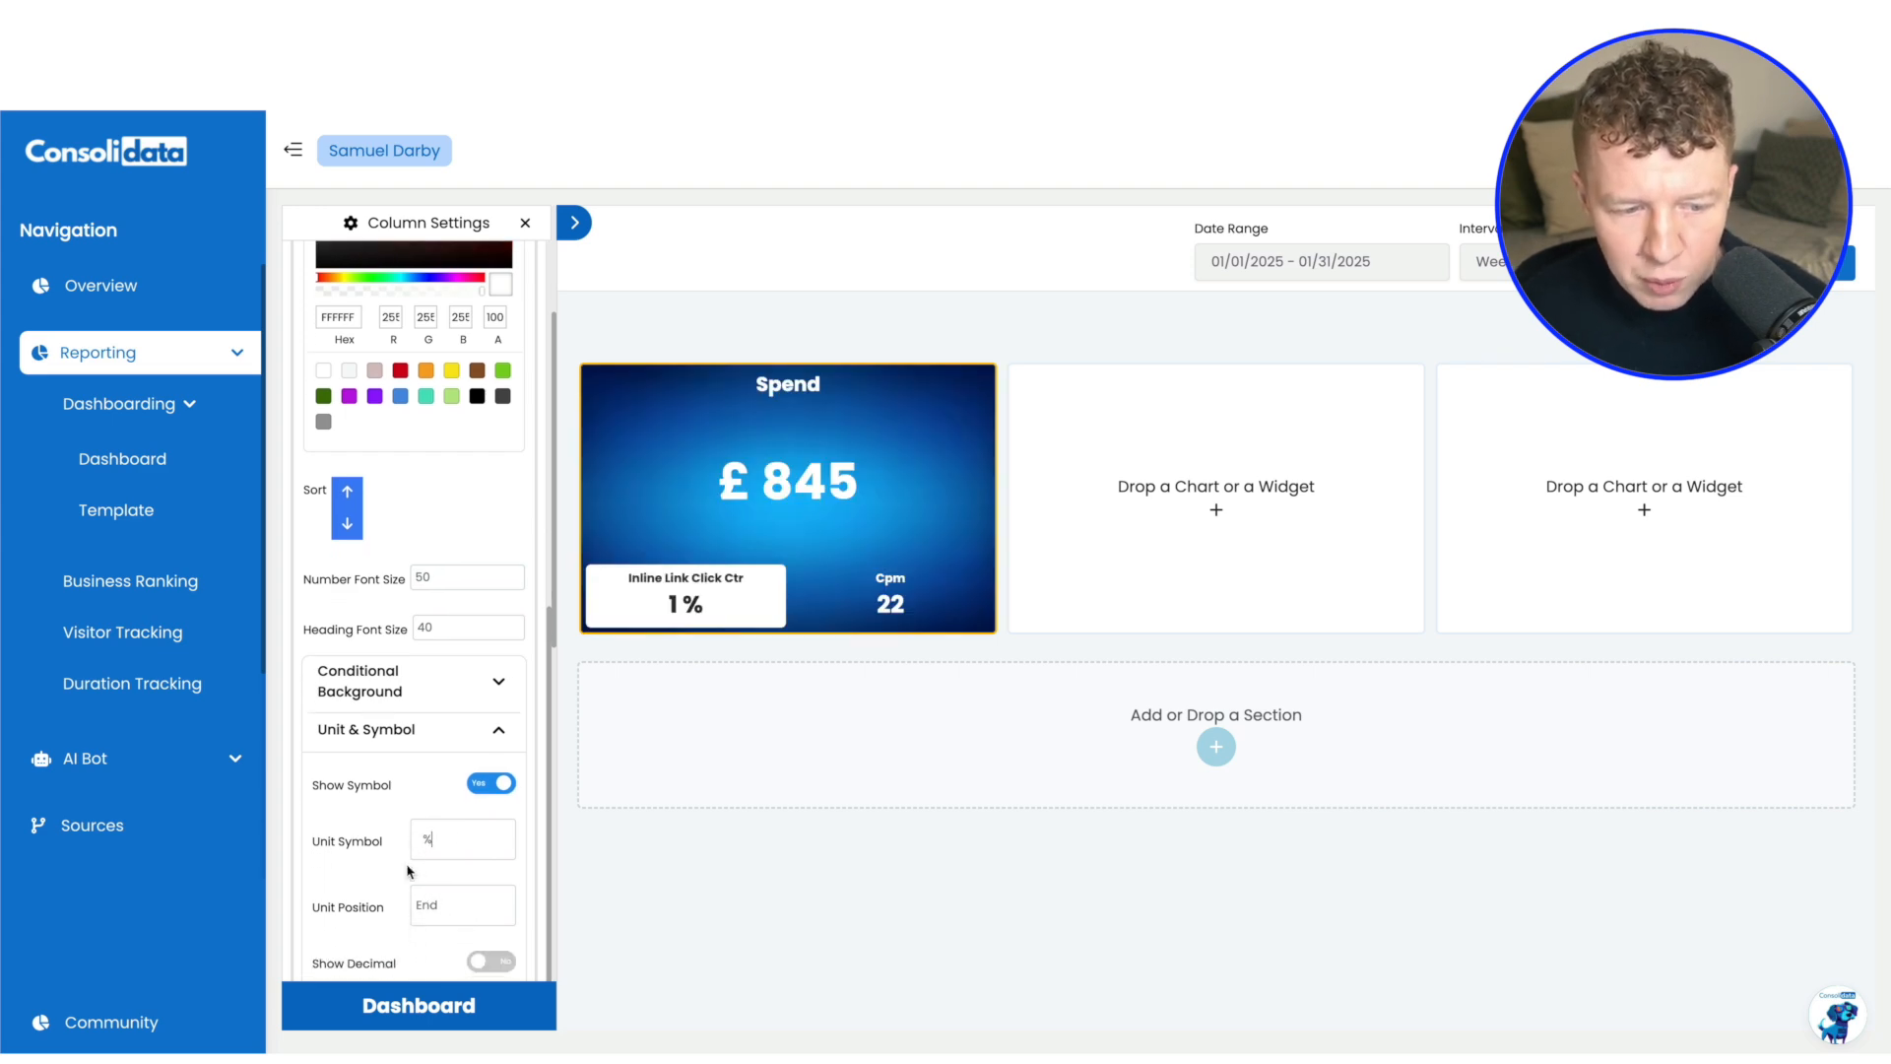
click(488, 962)
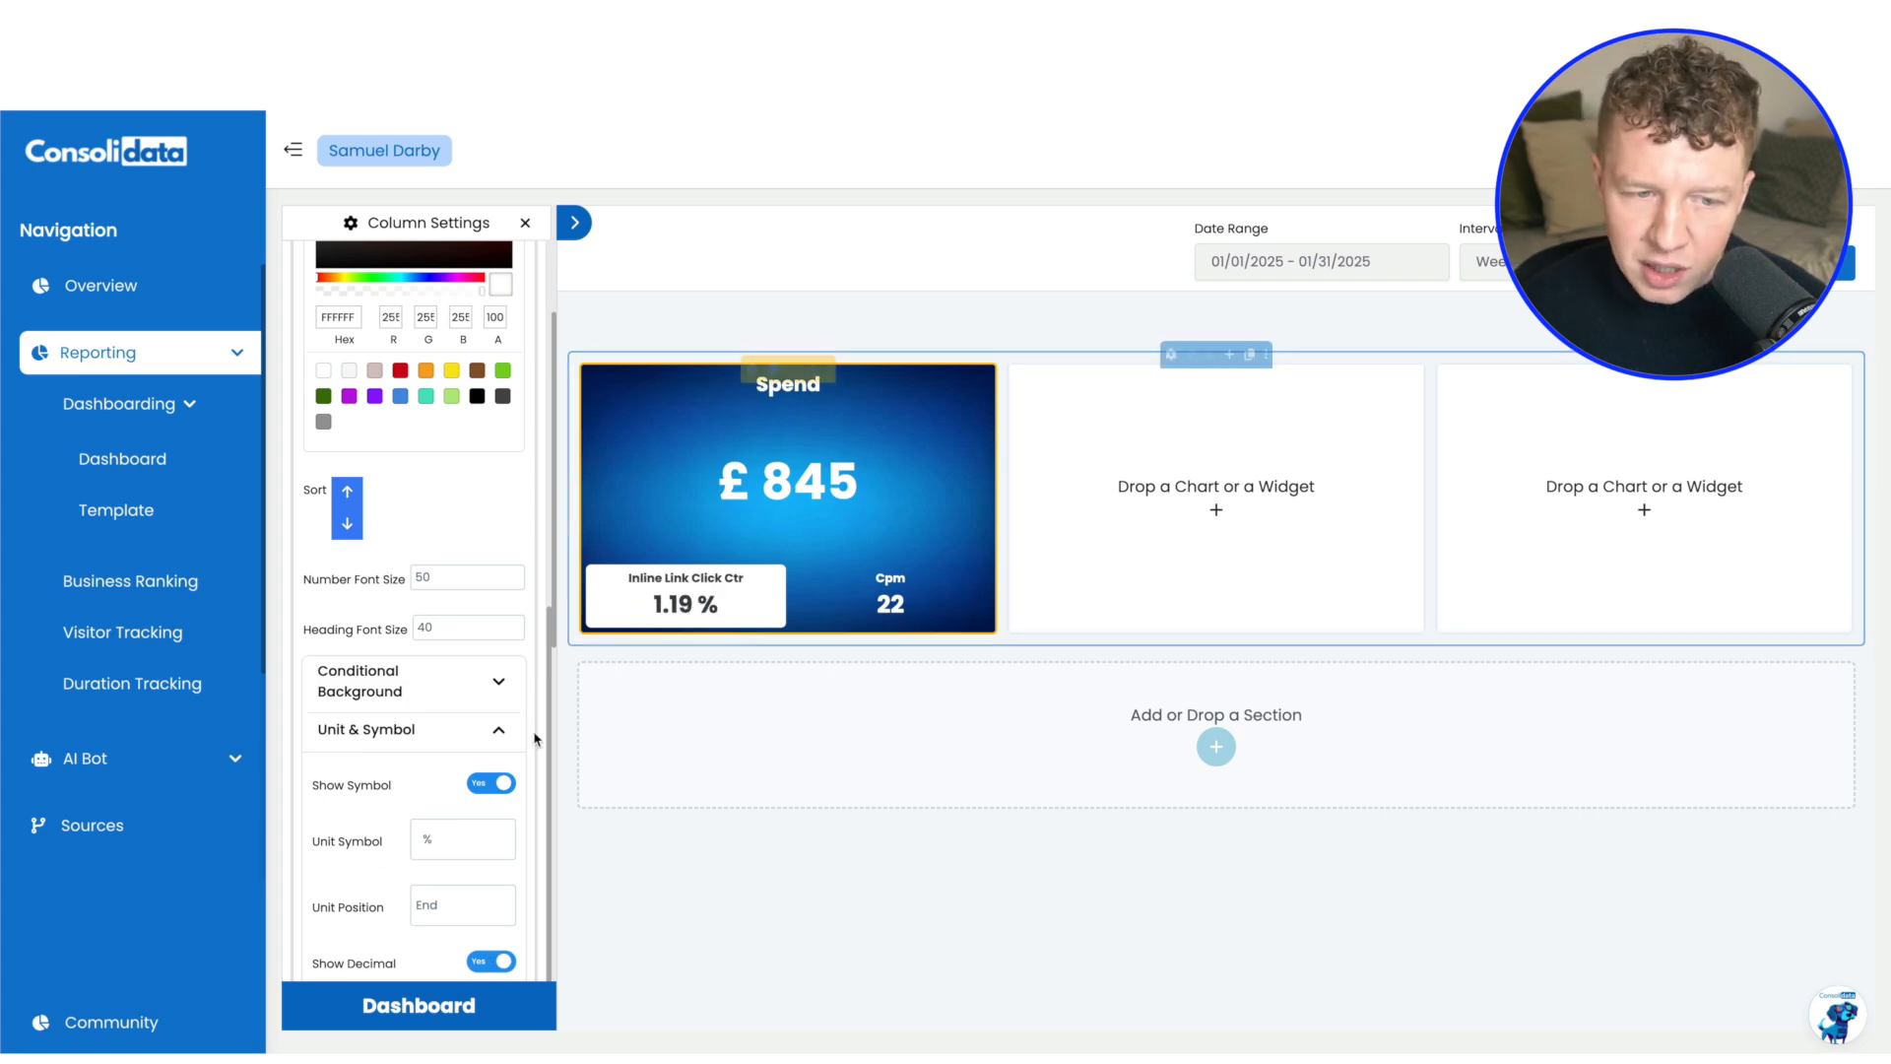
Give the Cpm value in the Spend chart a white (FFFFFF) background color
scroll(477, 532, up, 5)
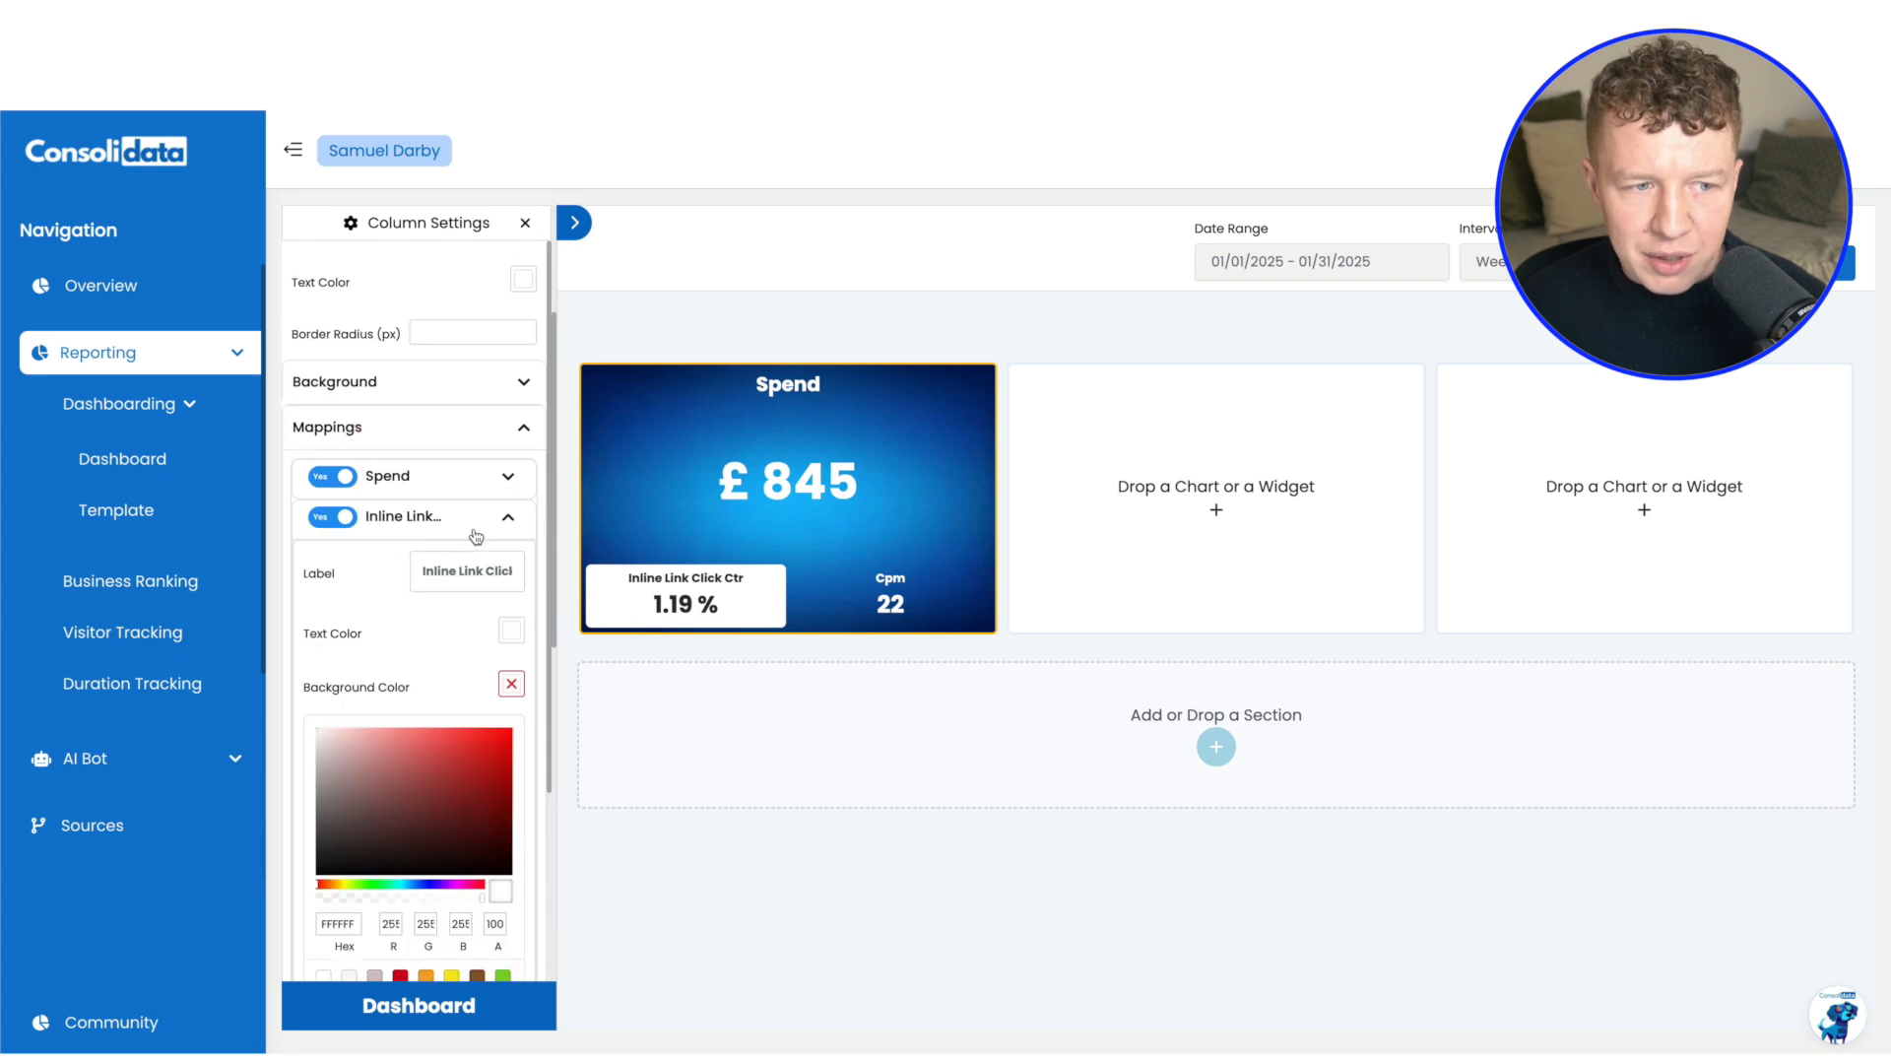
click(512, 518)
click(511, 557)
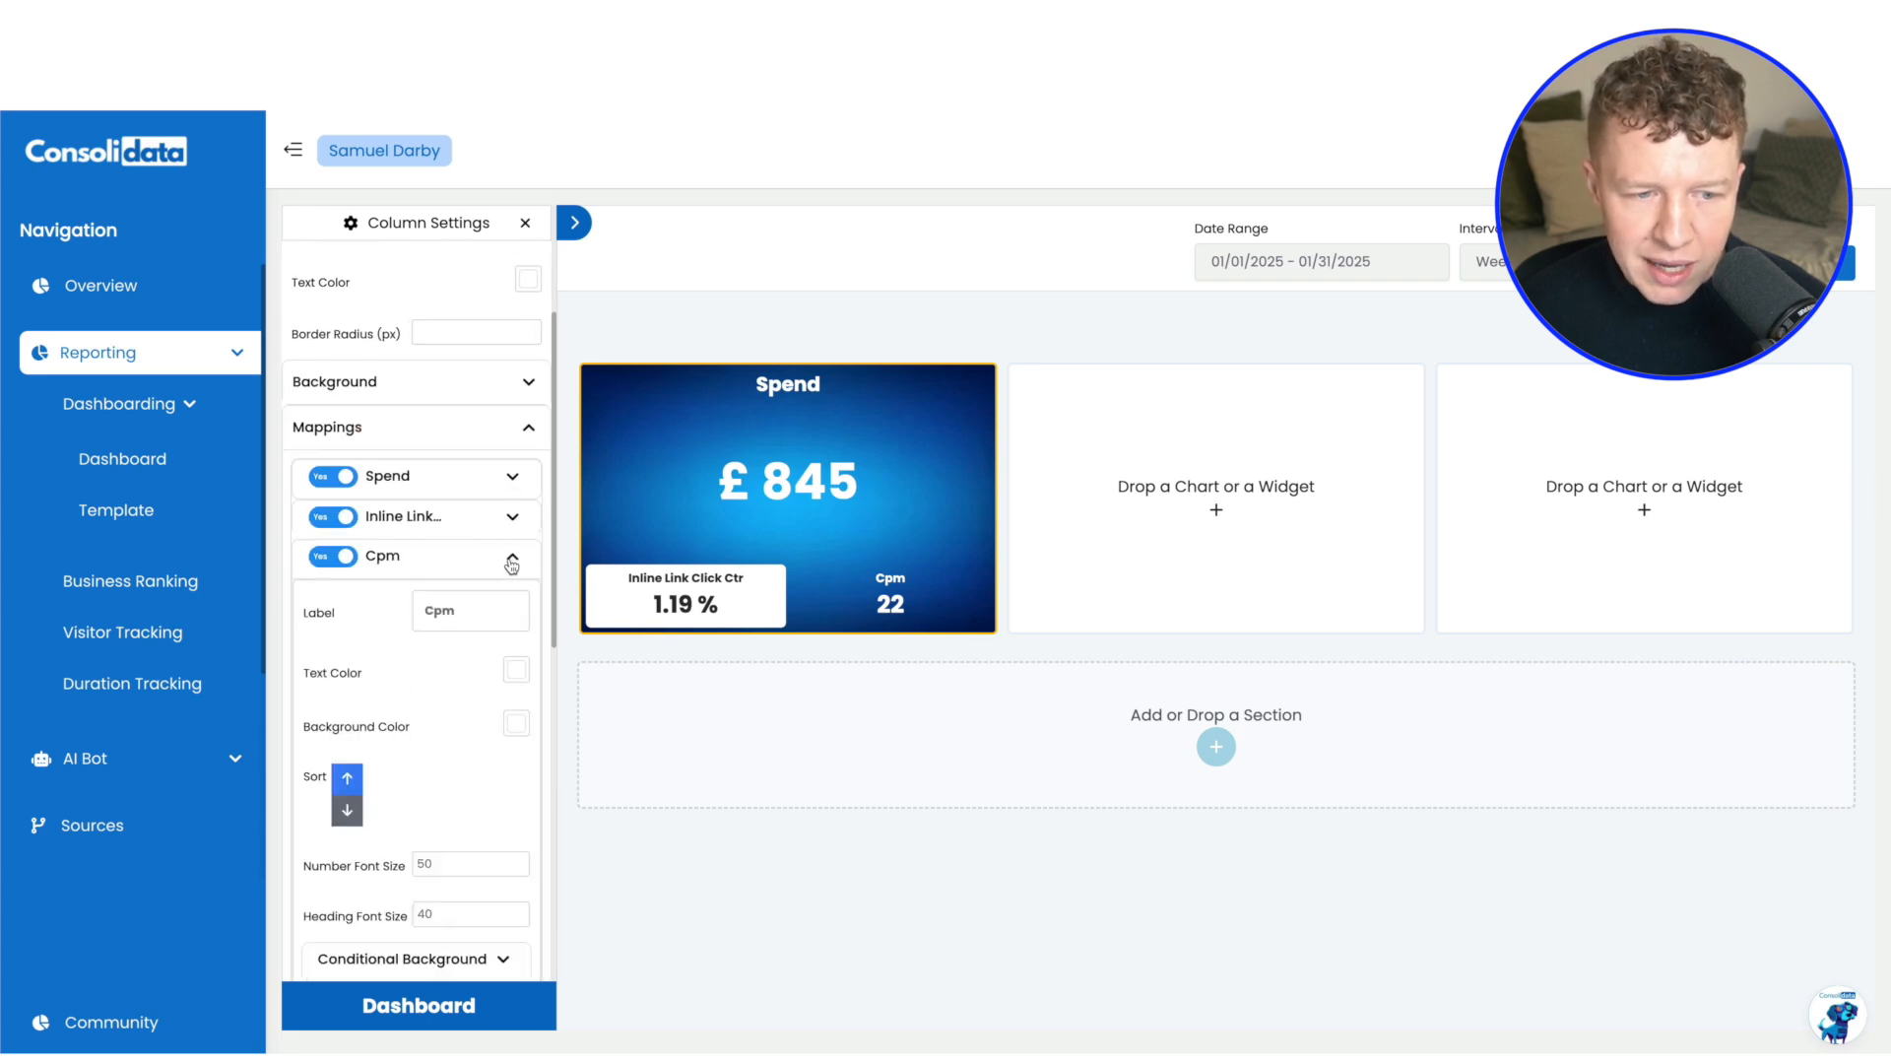
click(516, 724)
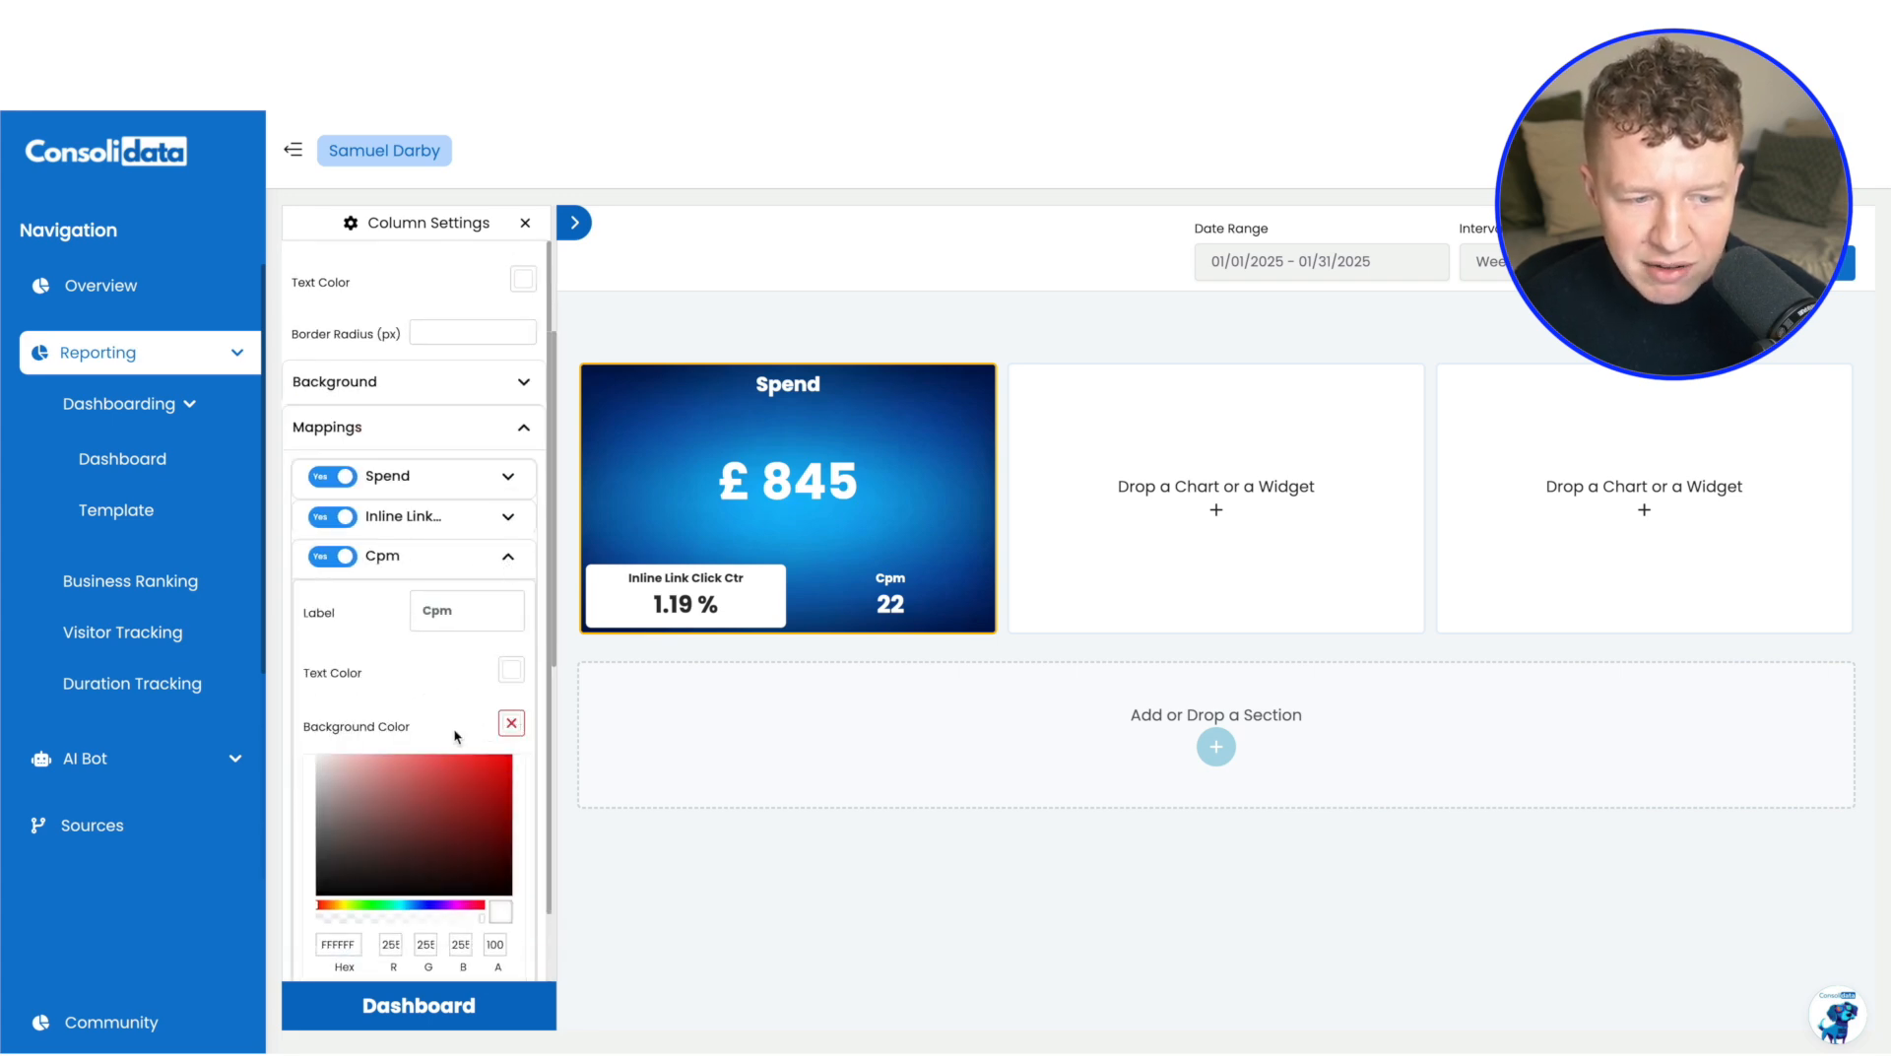
Show a £ symbol at the start of the Cpm value, try displaying decimals, and switch them back off
scroll(402, 703, down, 5)
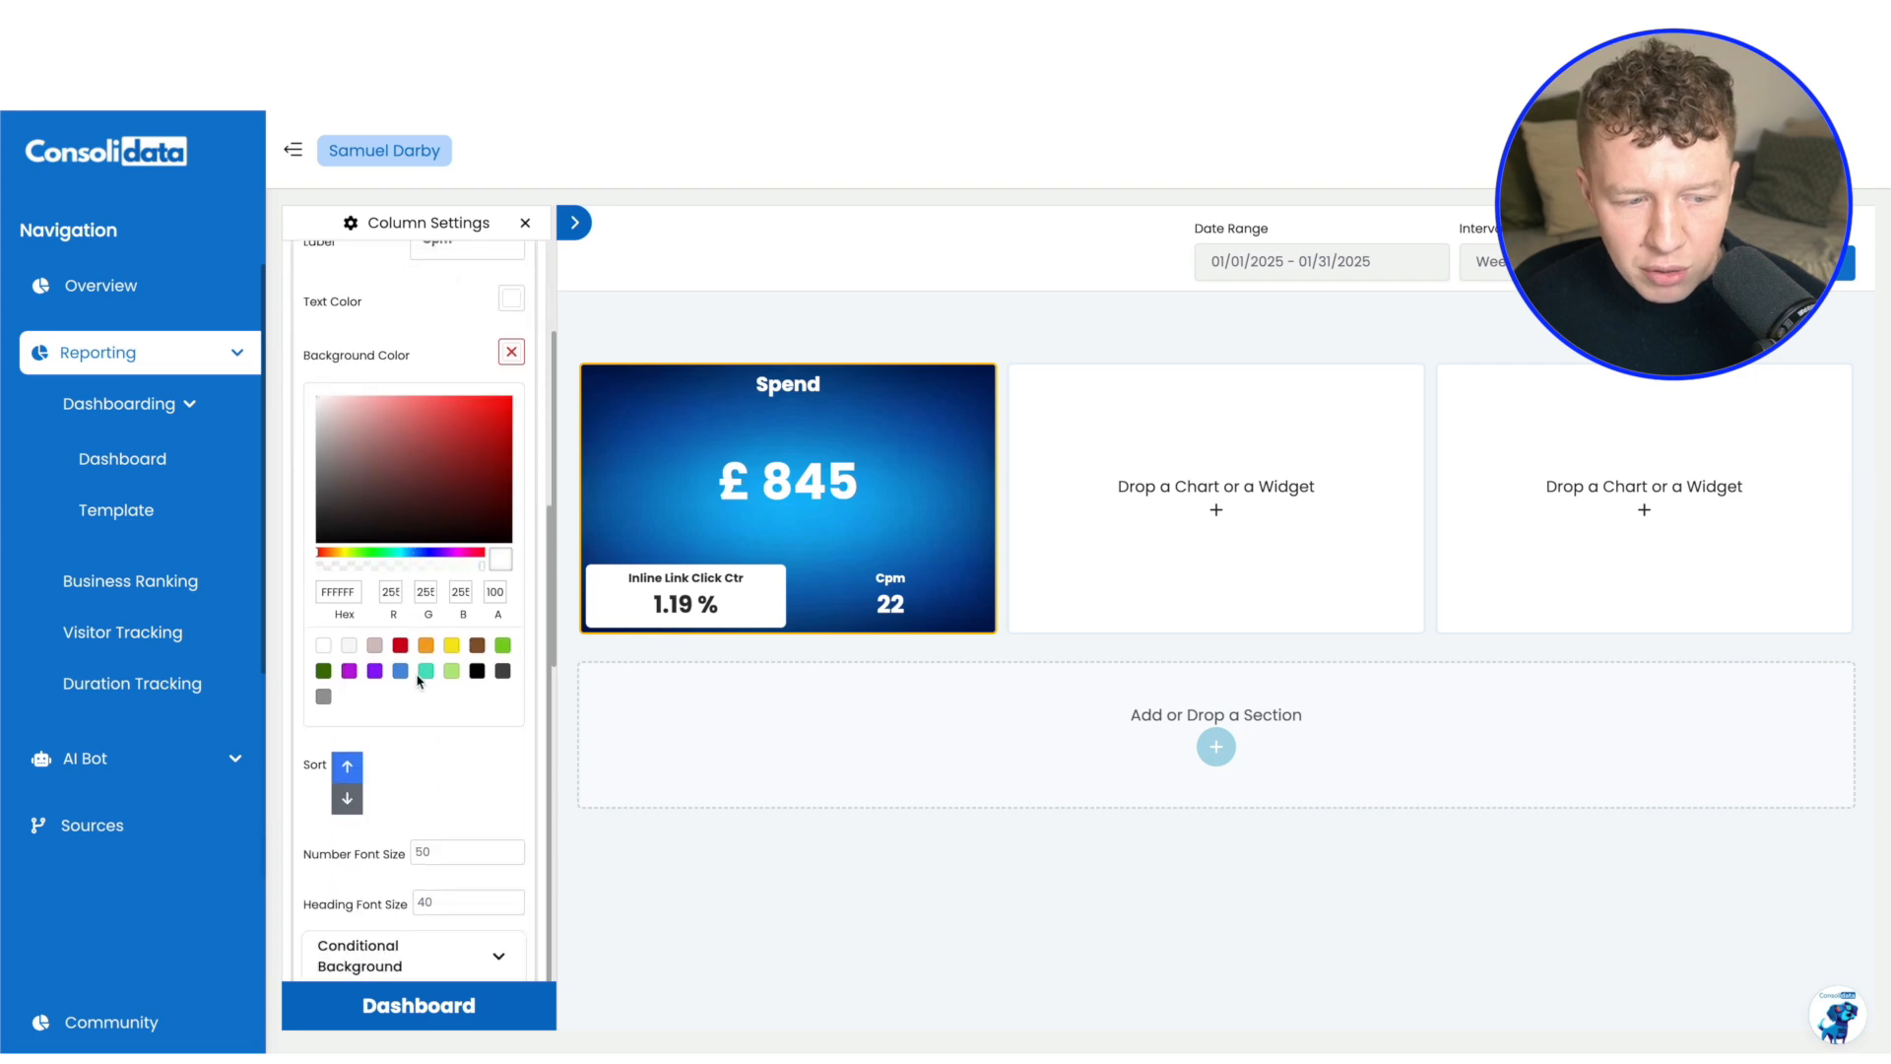
click(467, 837)
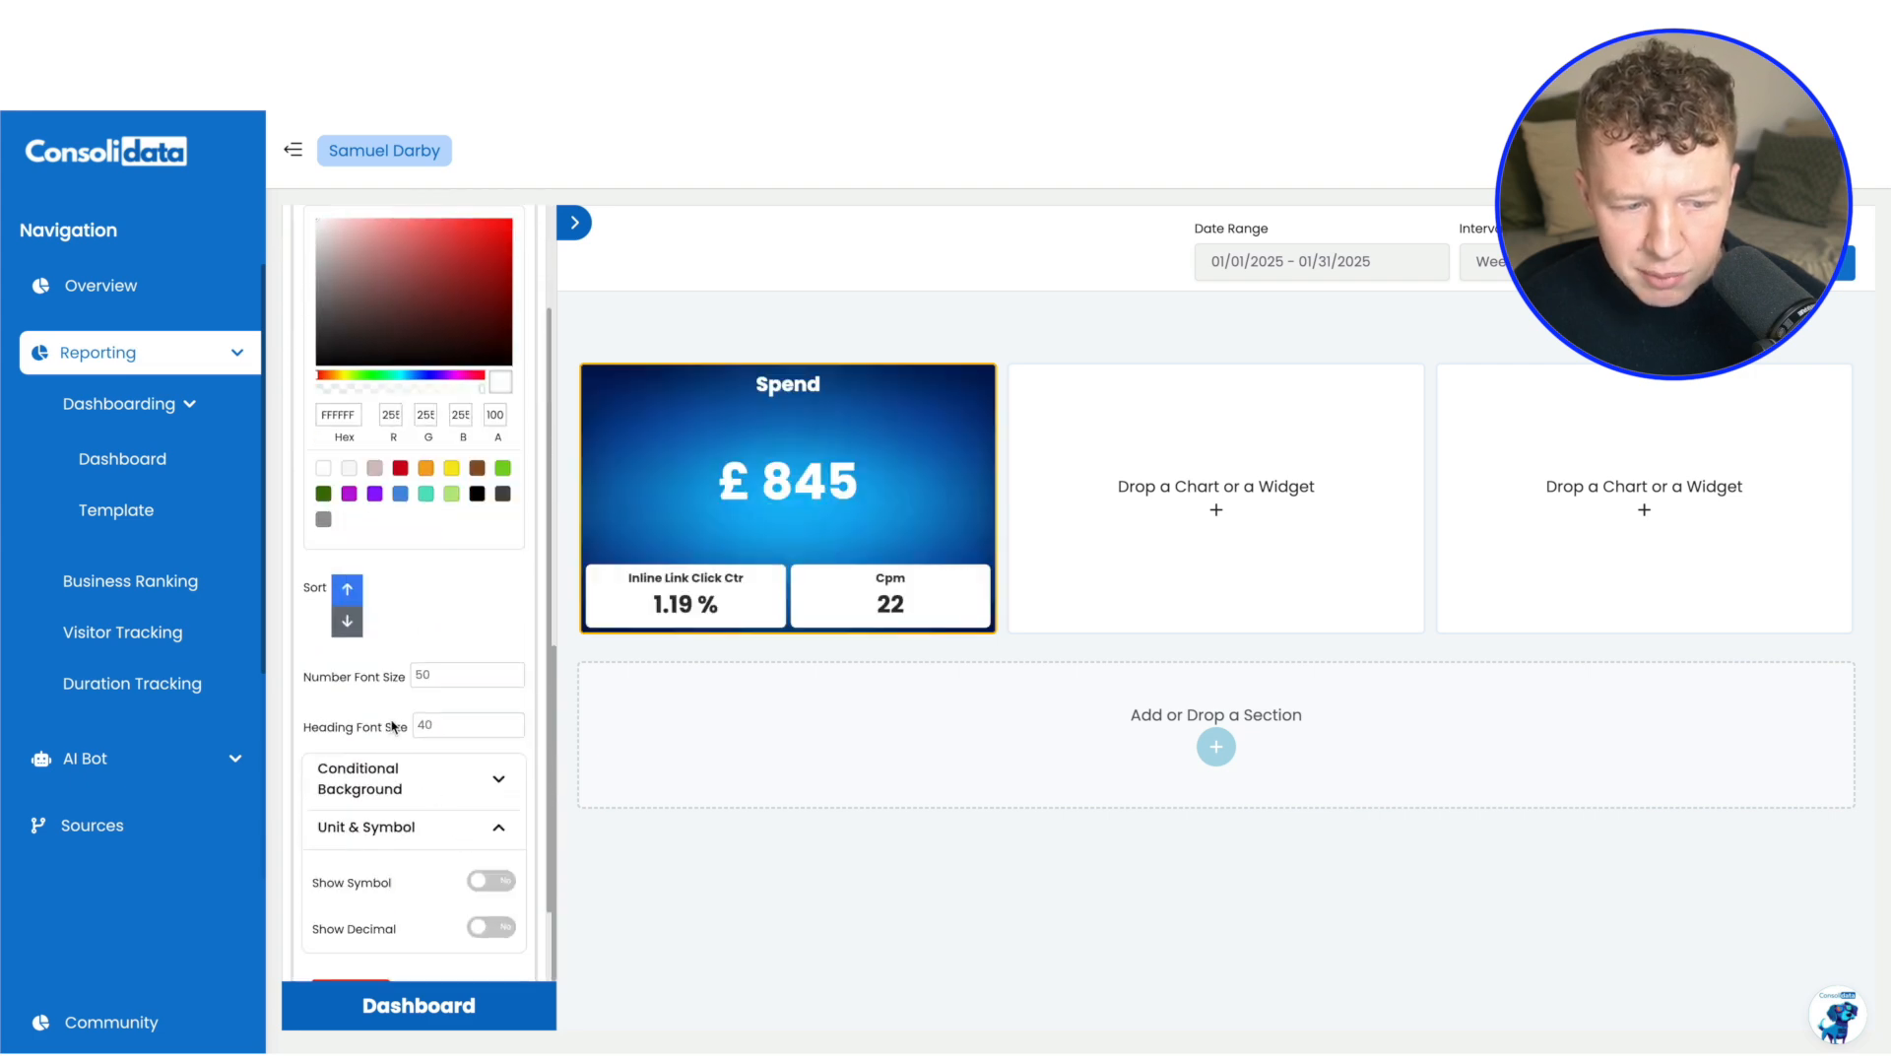
scroll(458, 773, down, 1)
click(485, 781)
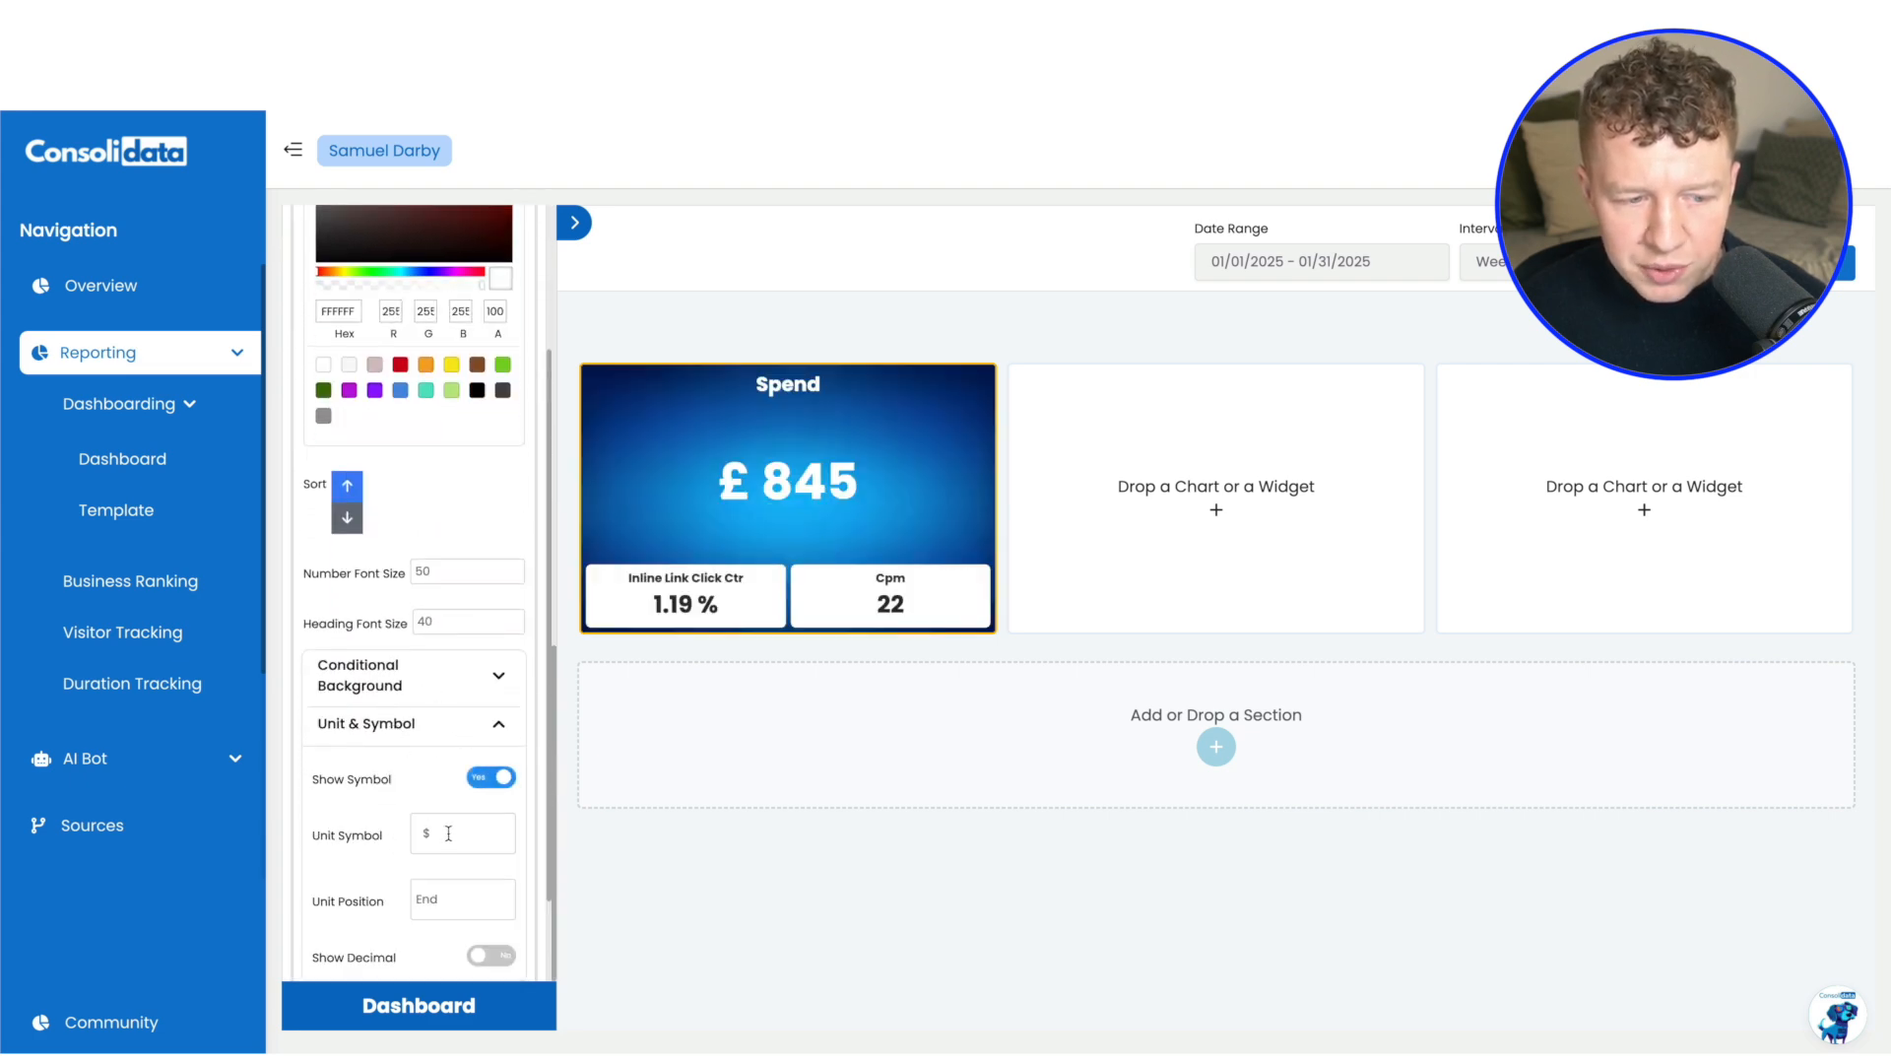
text(£)
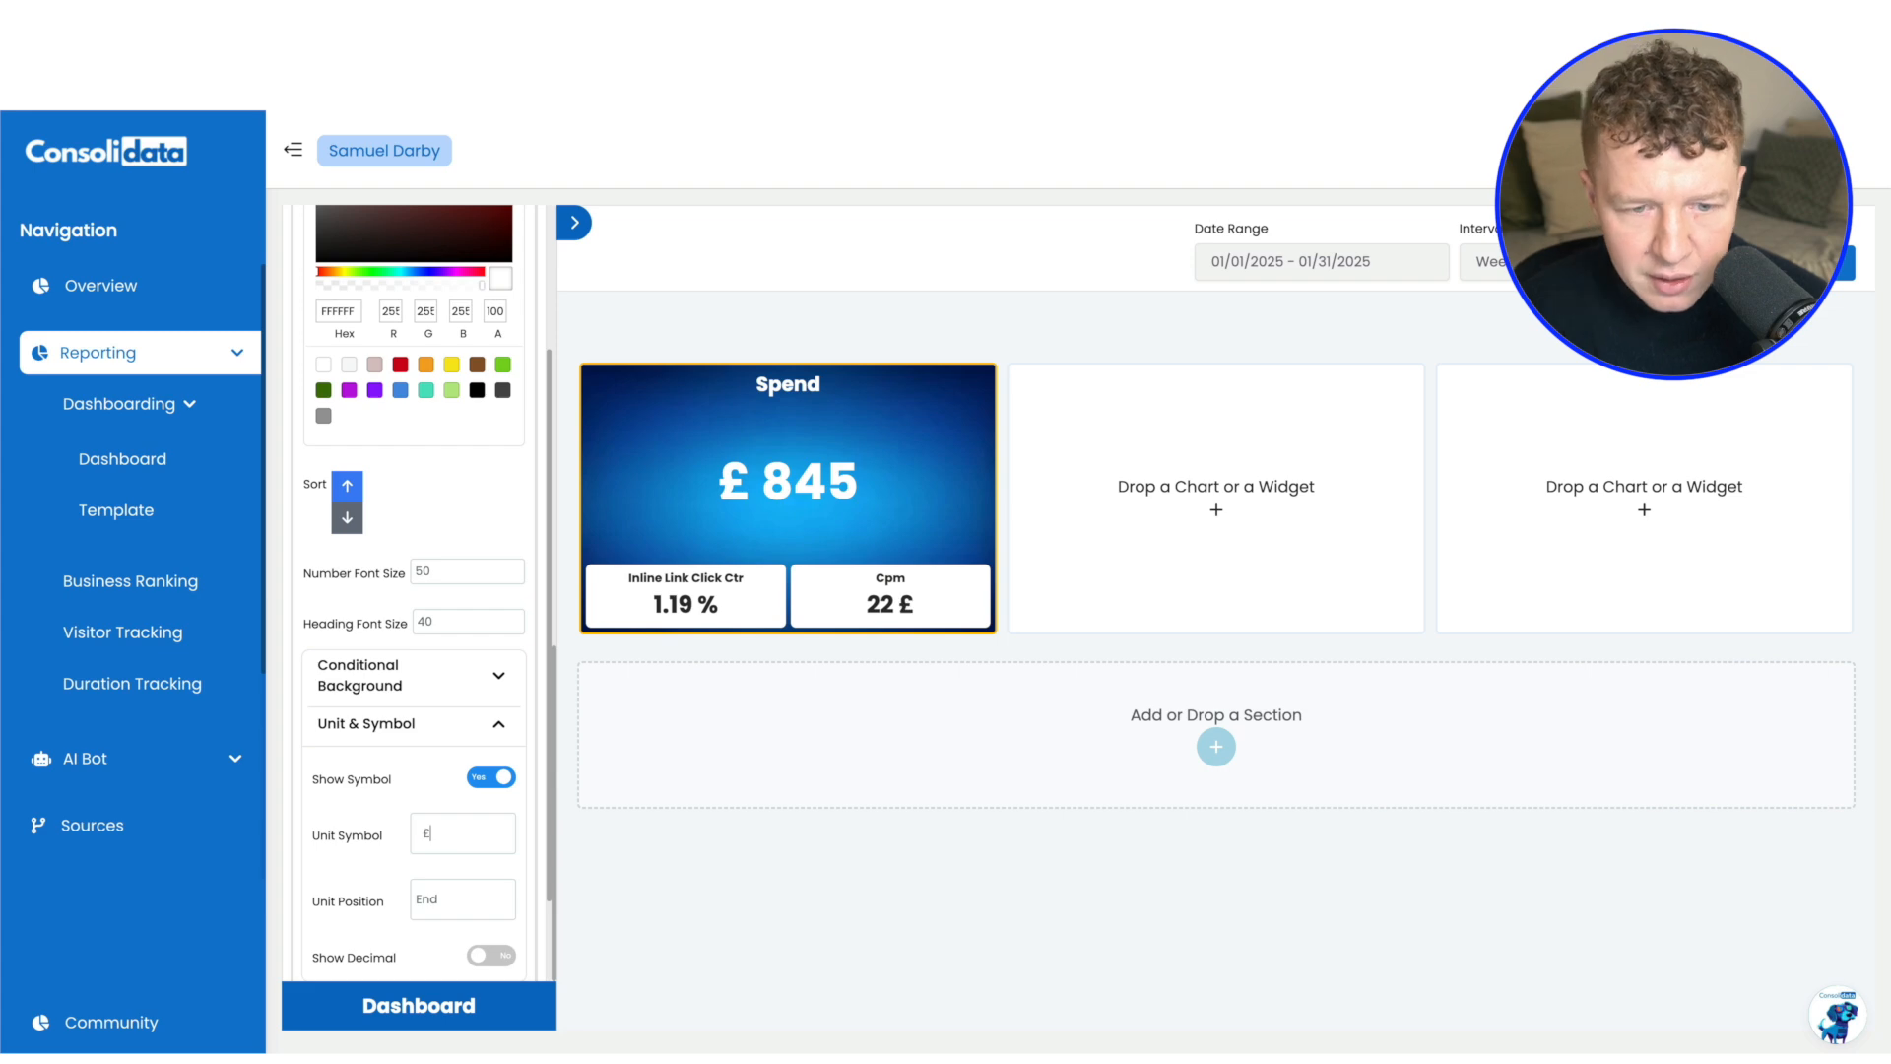
click(442, 900)
click(438, 881)
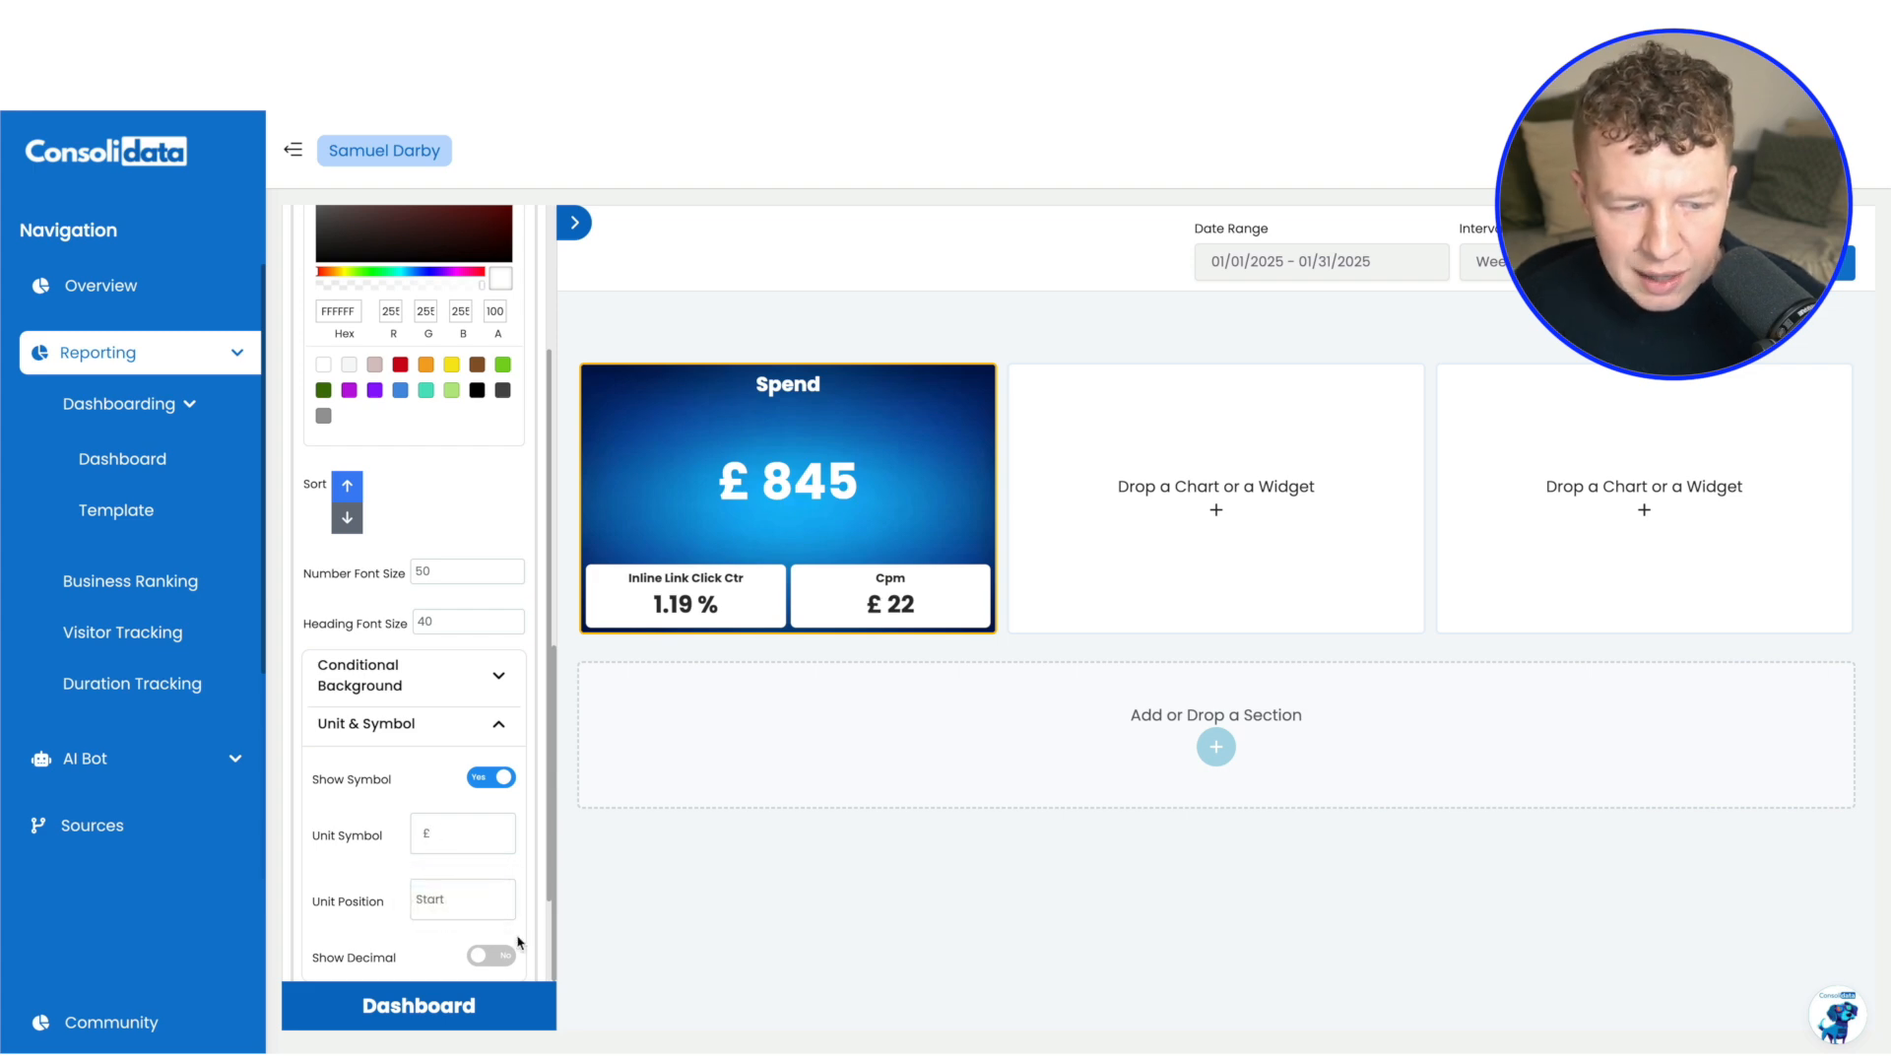
click(479, 960)
click(499, 961)
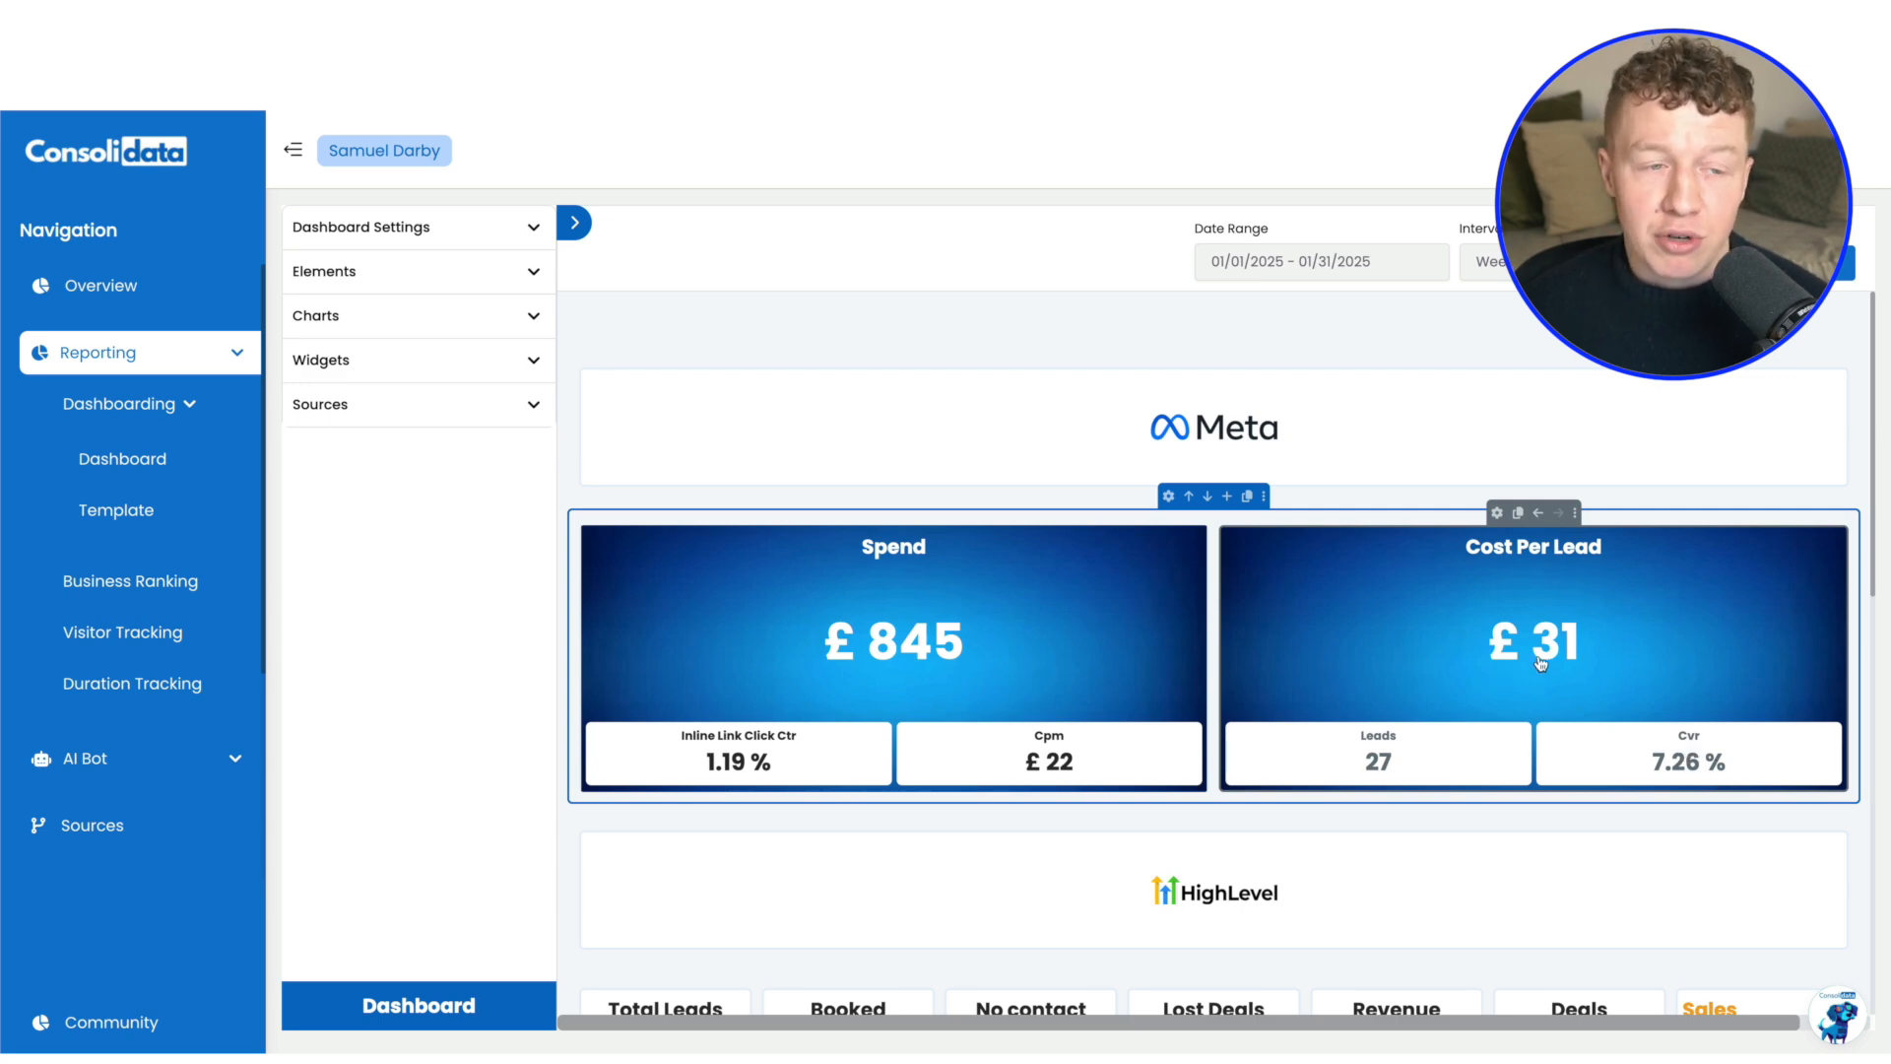
Find the "cost per lead" attribute and show Cost Per Lead as a number chart in the second column
mouse_move(1542, 663)
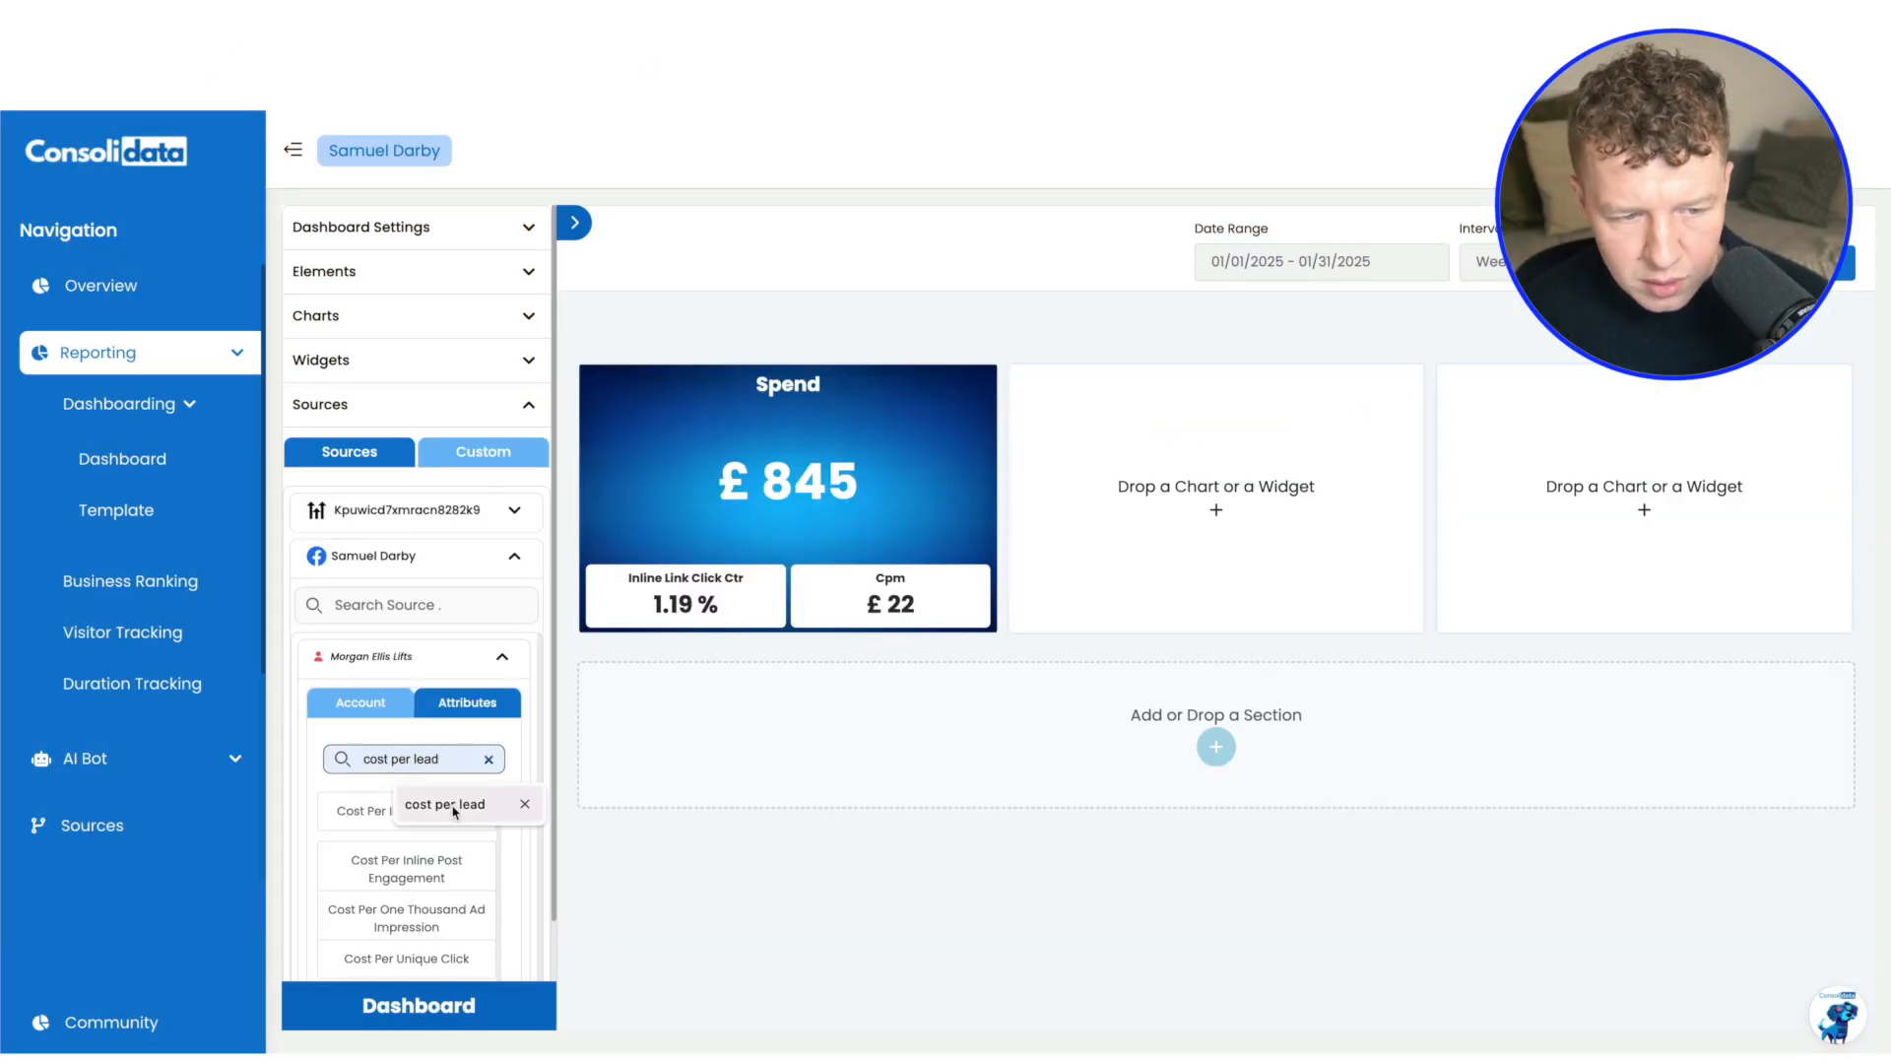
click(444, 804)
drag(406, 811, 1216, 512)
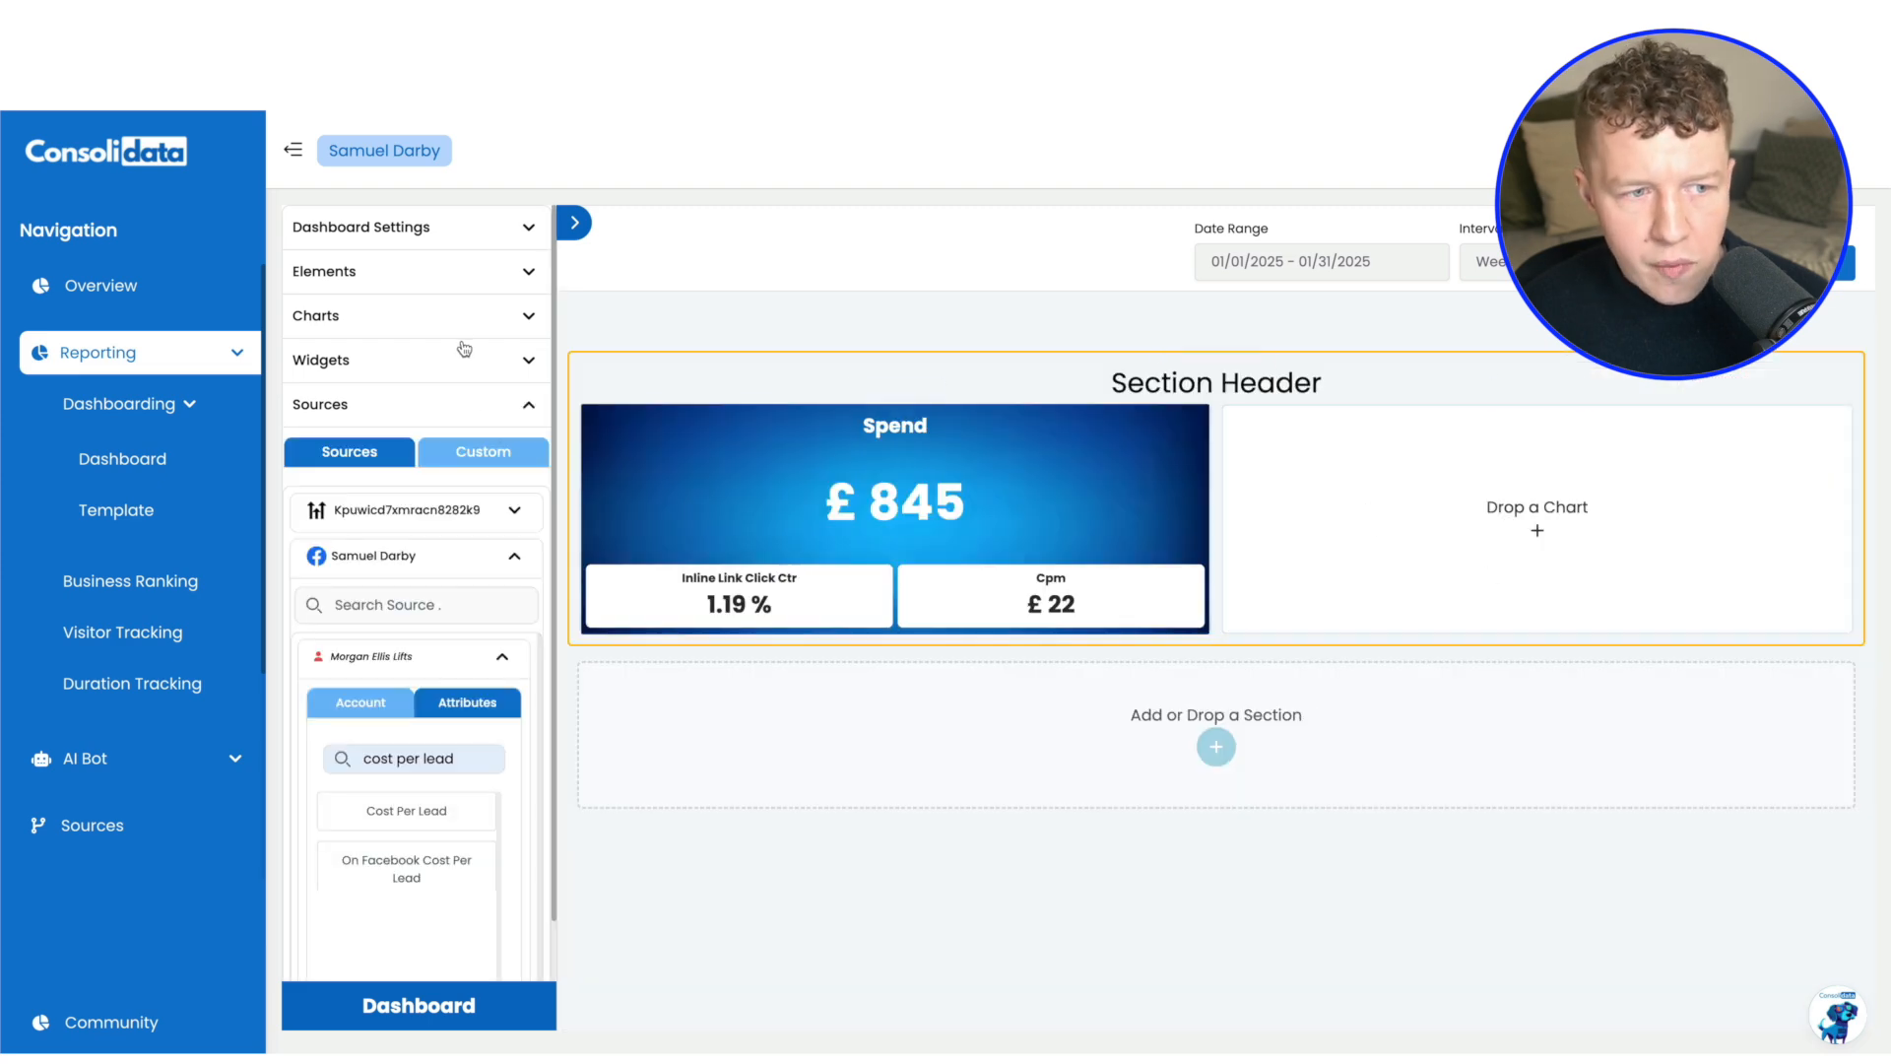
click(514, 314)
scroll(496, 756, down, 3)
drag(484, 421, 1422, 582)
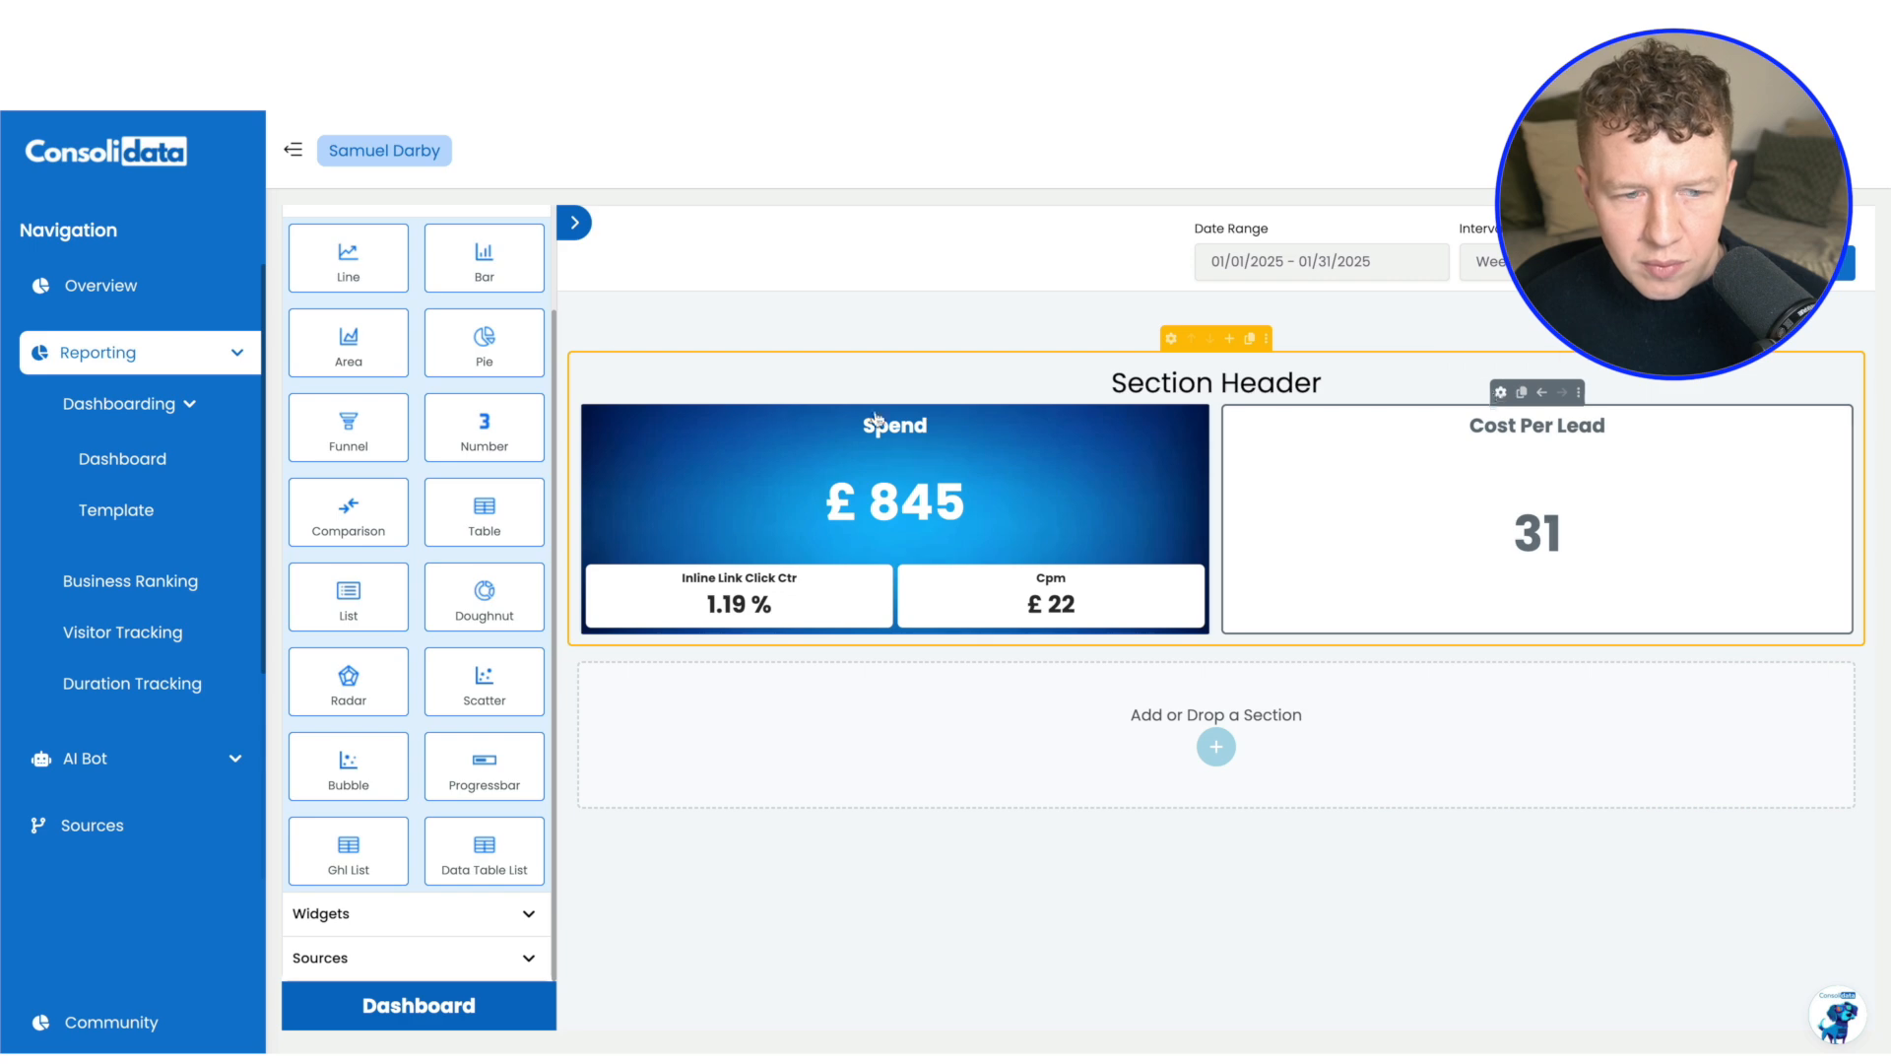
Search the Facebook ad account's attributes for "lead" and add Lead to the Cost Per Lead number chart
click(1498, 392)
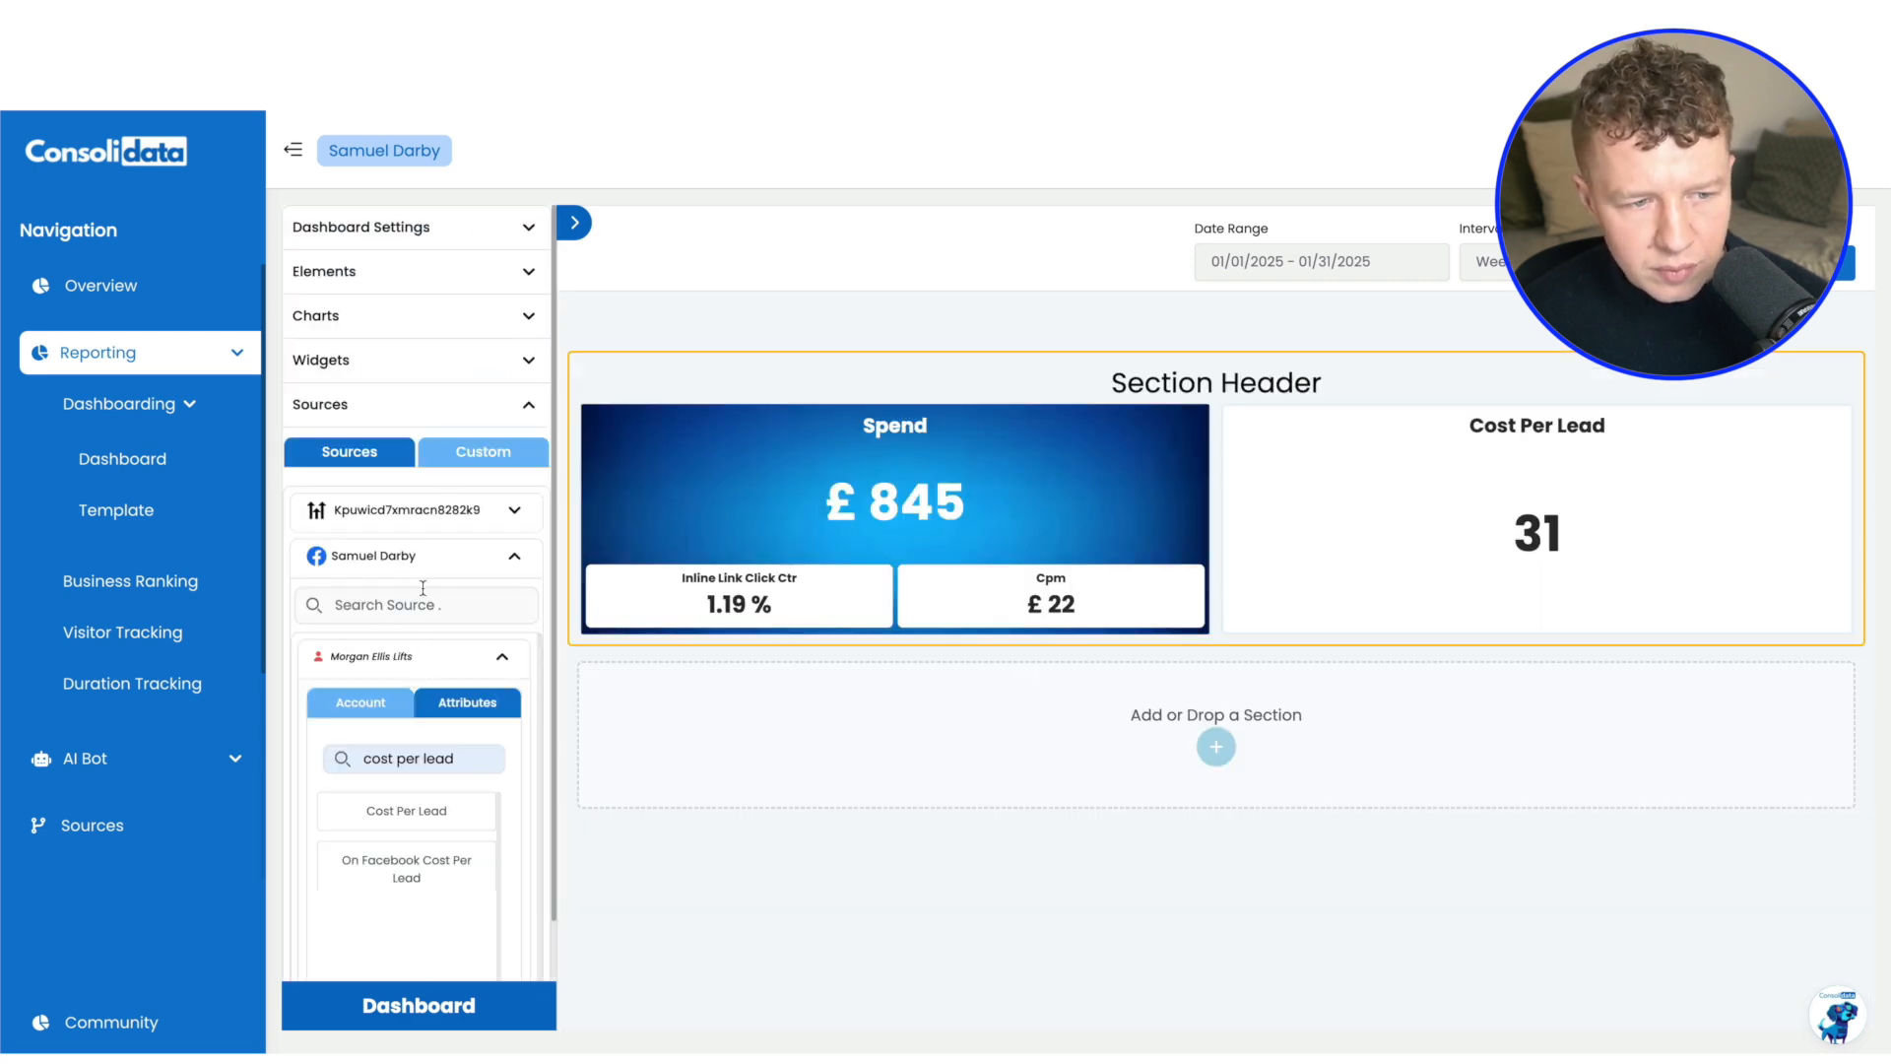
key(ctrl+a)
key(BackSpace)
text(lead)
click(405, 859)
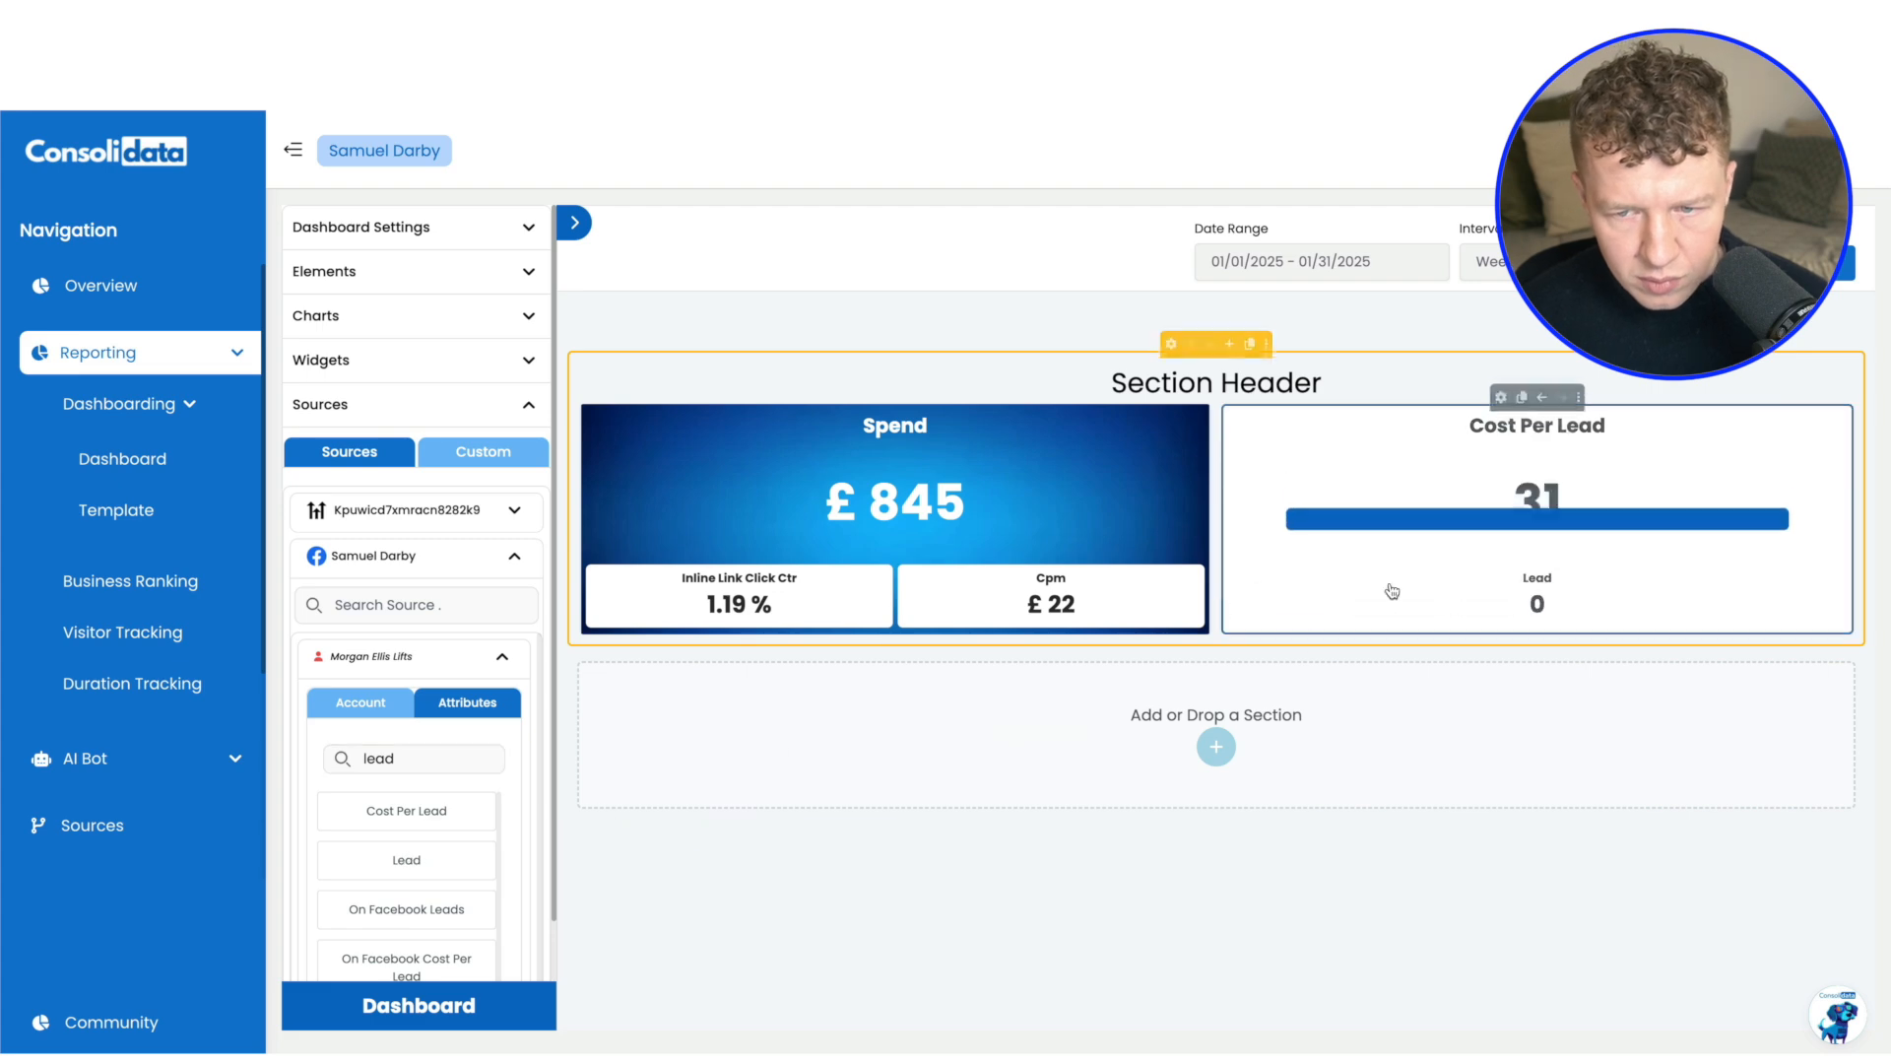
Set the Cost Per Lead column's text color to white (FFFFFF) and upload the same blue gradient background image as the Spend column
click(1504, 399)
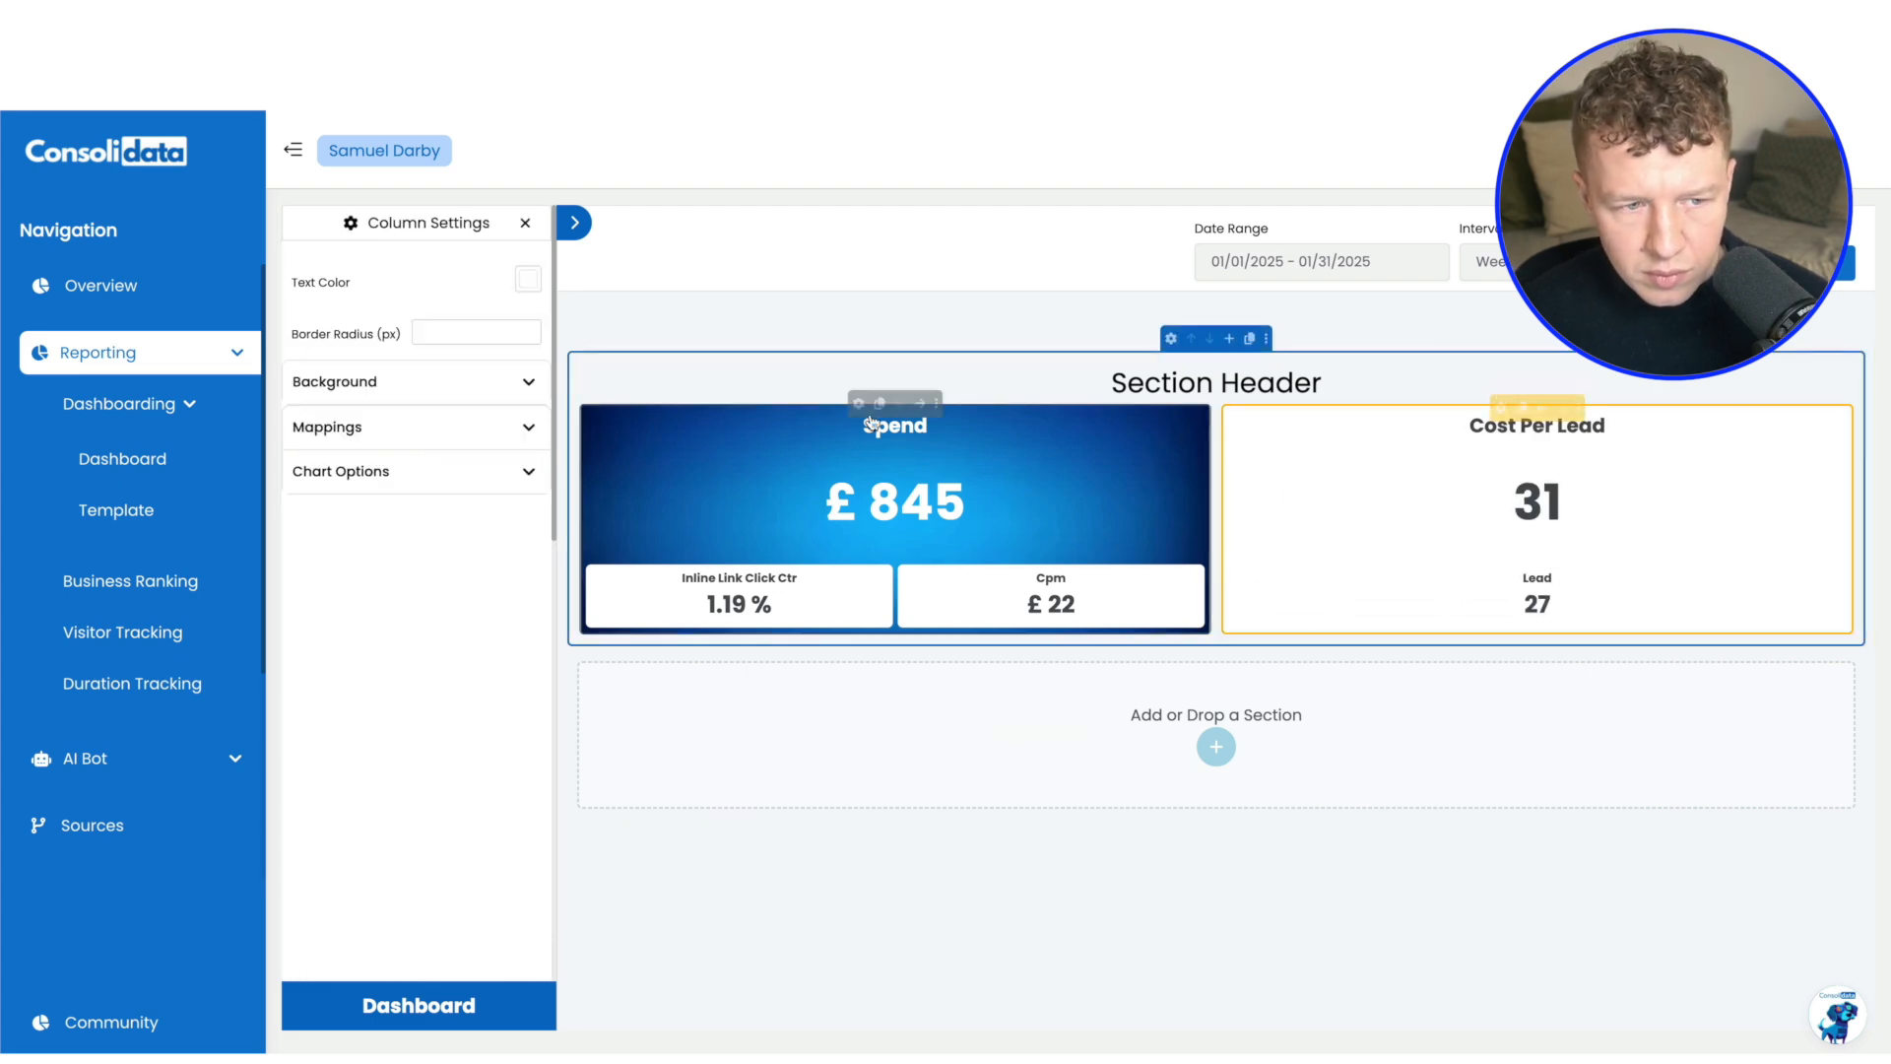
click(529, 281)
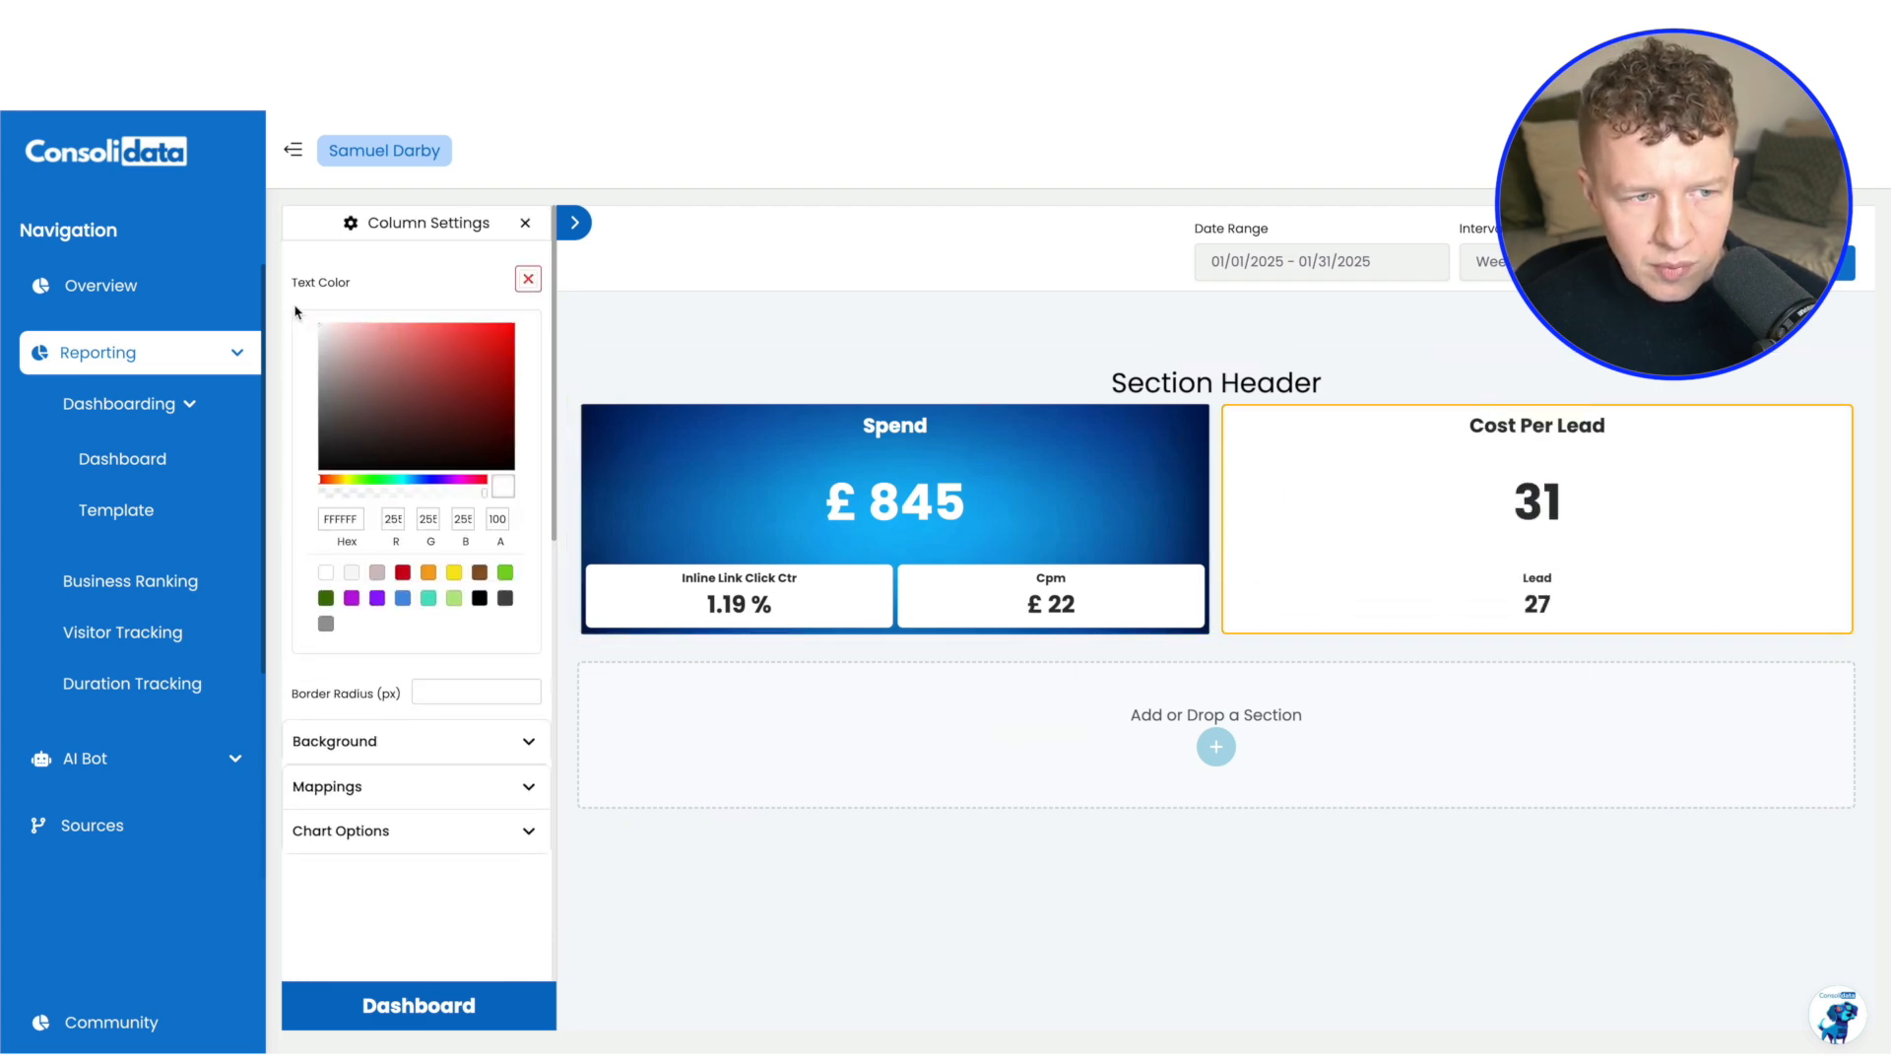
click(462, 746)
click(425, 843)
scroll(756, 652, down, 5)
double_click(778, 663)
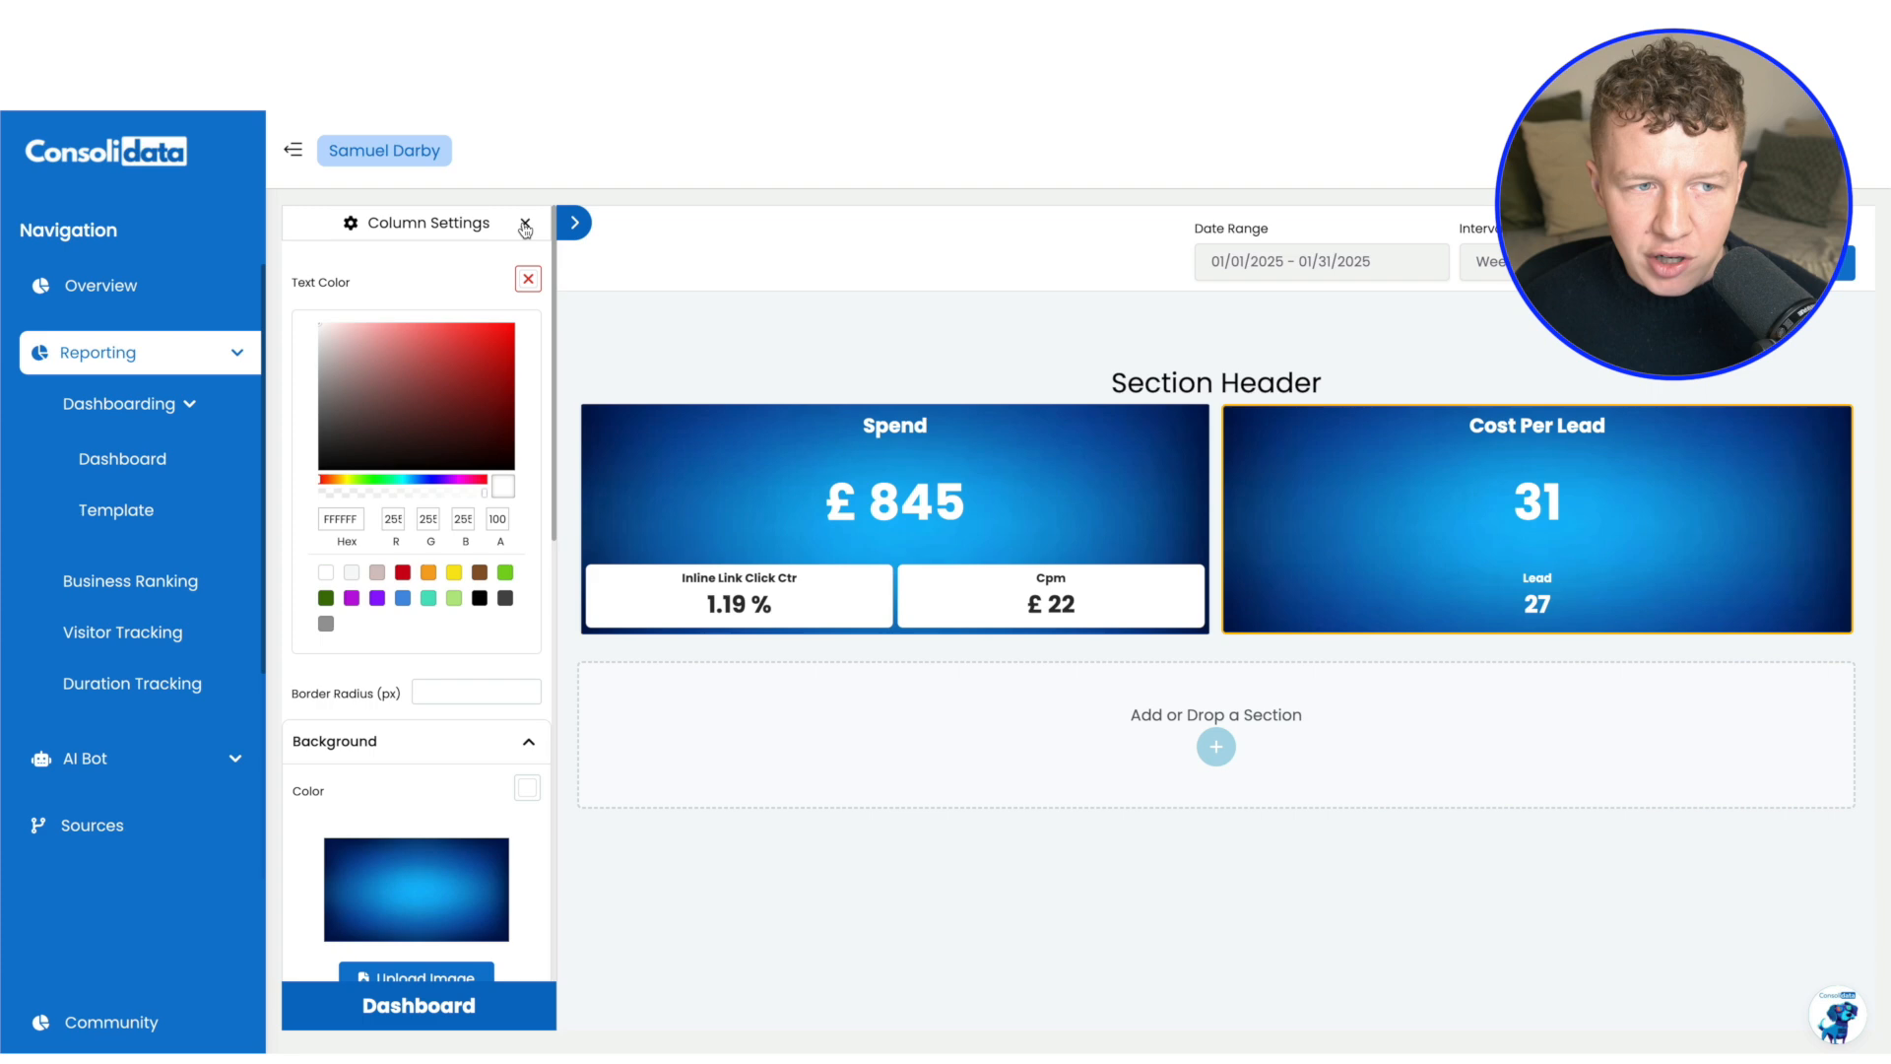
click(525, 225)
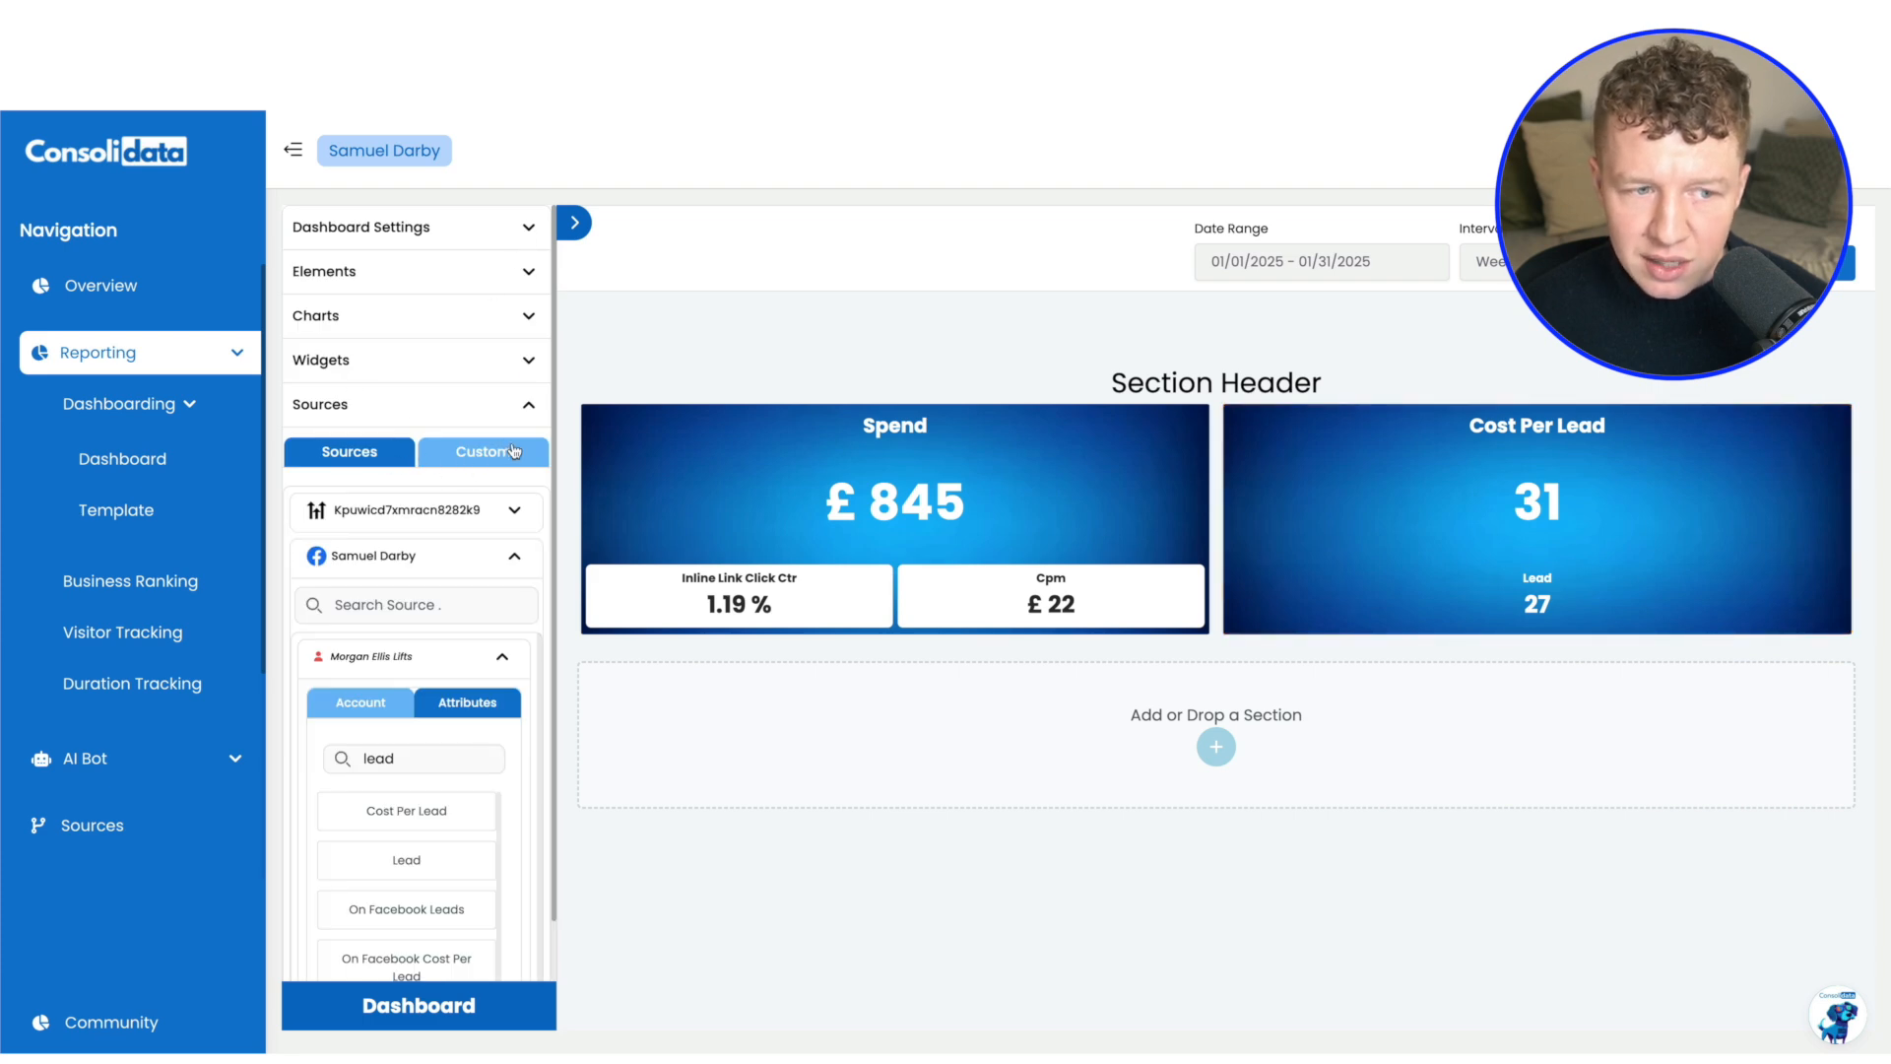
Start a new custom source attribute and add Lead from the Facebook ad account's attributes to it
click(482, 453)
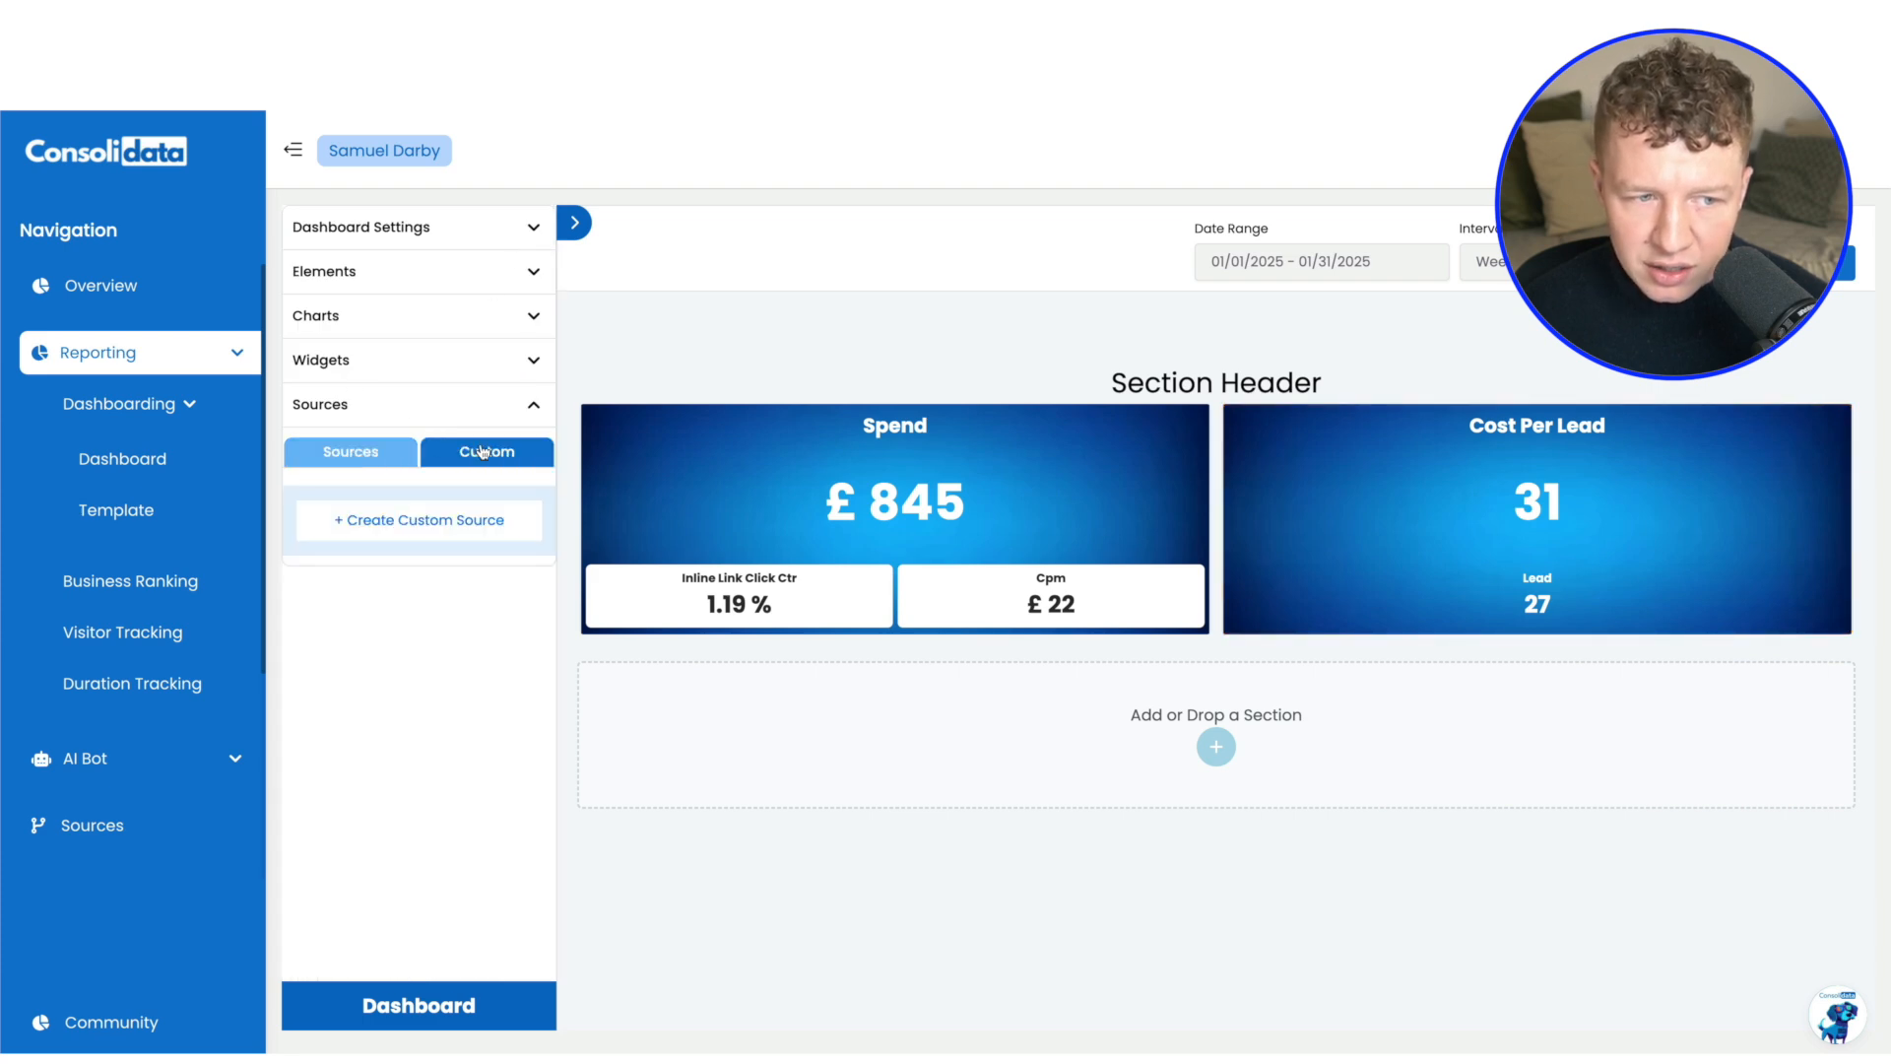
click(421, 523)
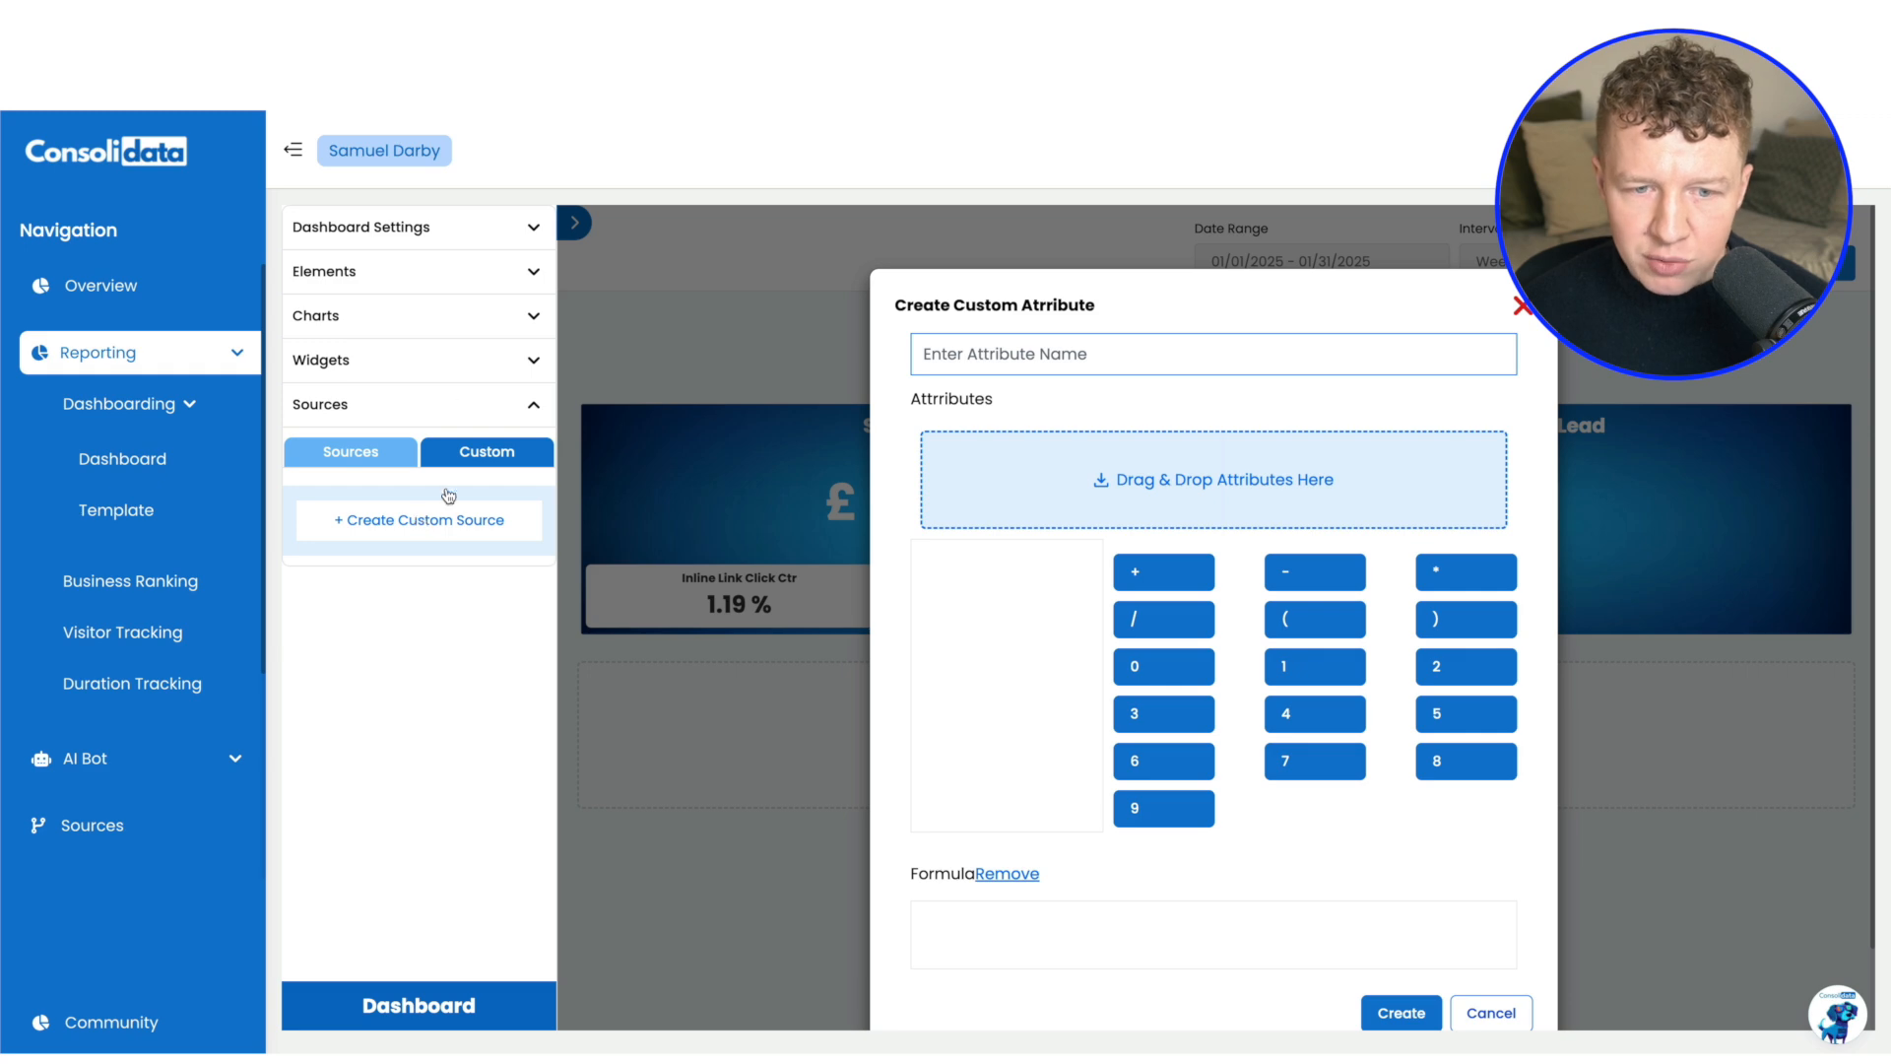
click(787, 370)
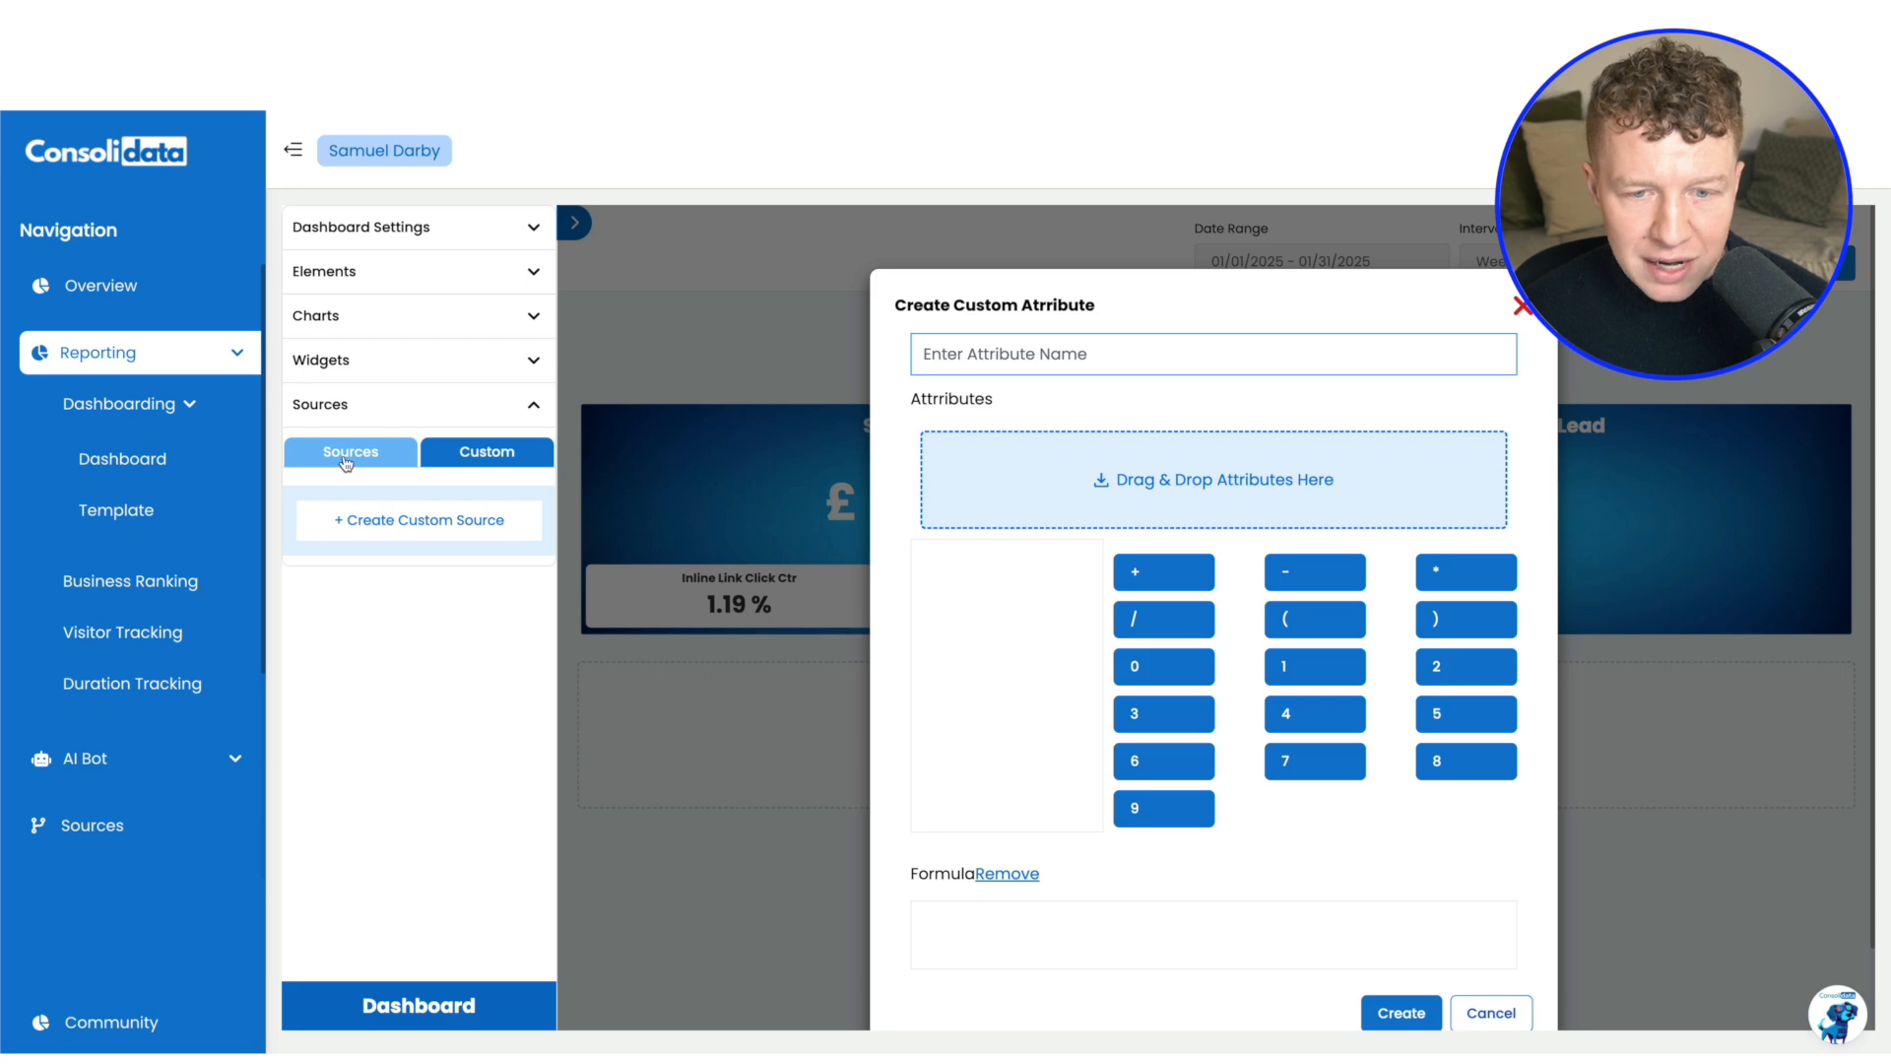
click(346, 457)
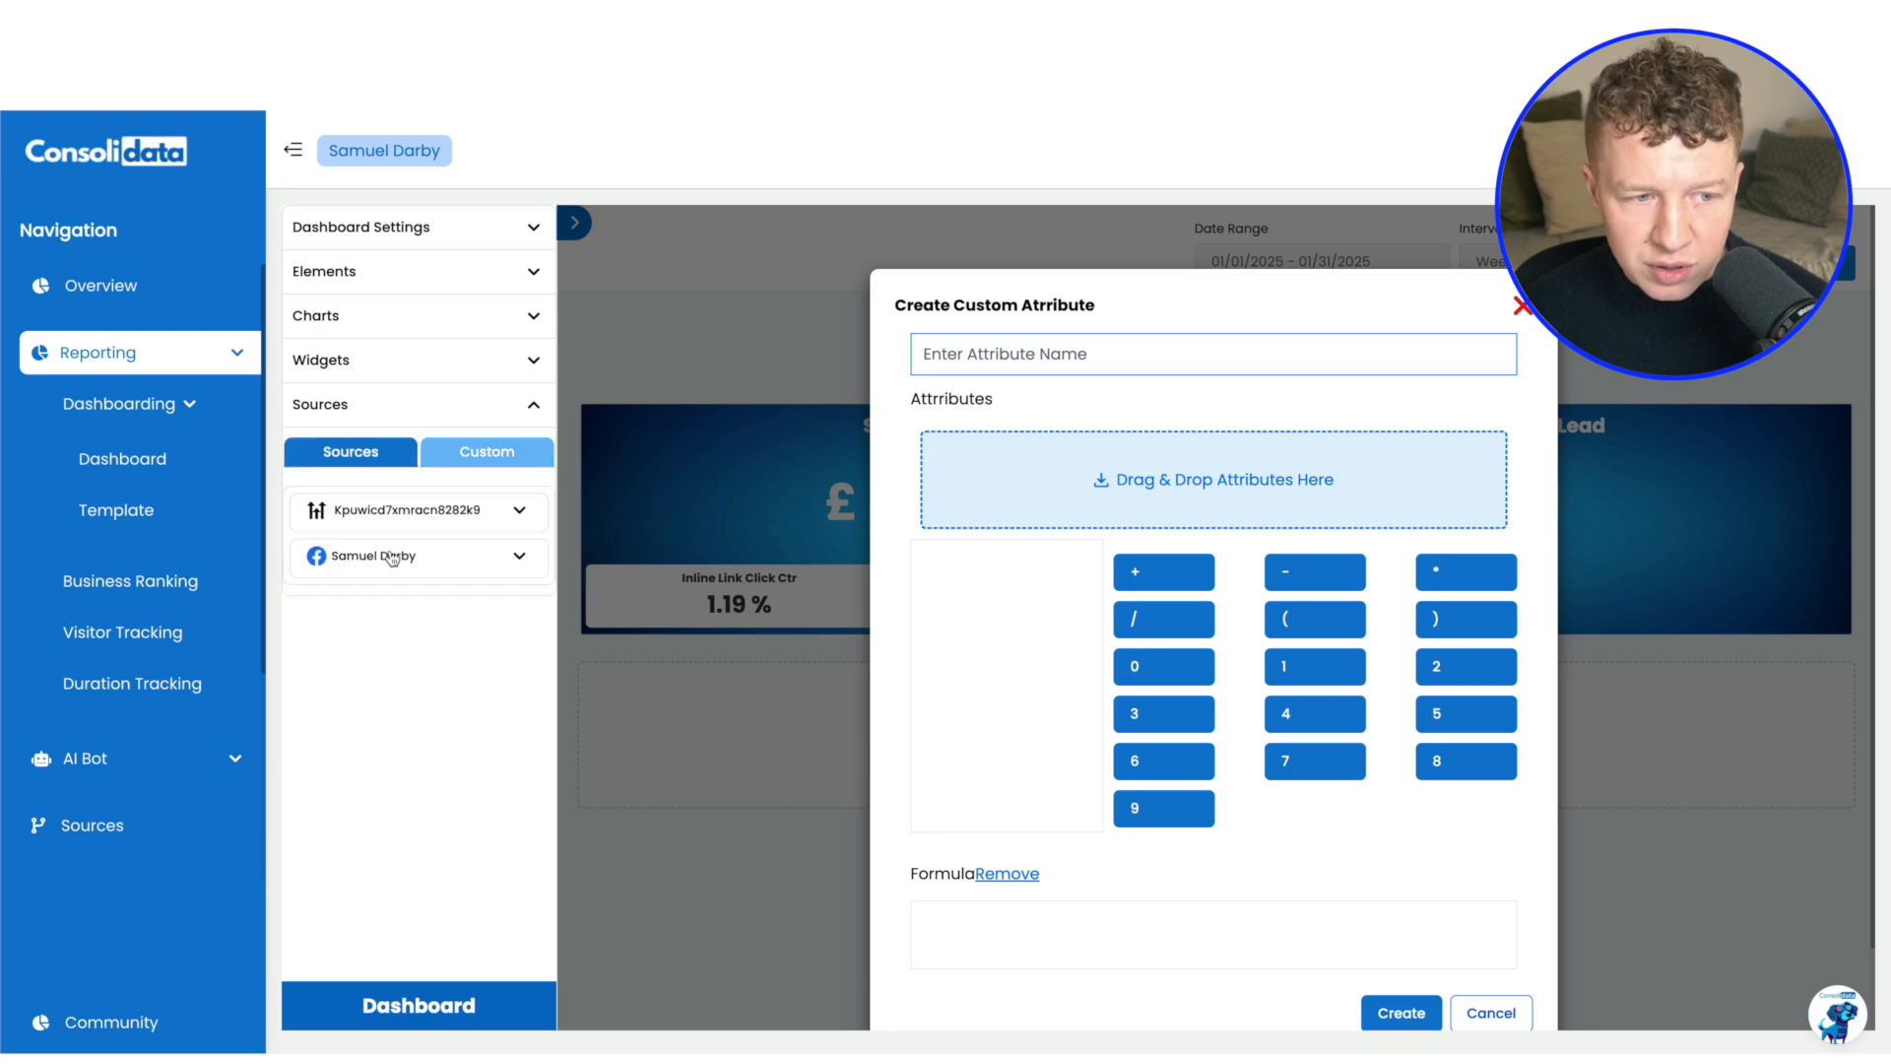
click(521, 558)
click(471, 668)
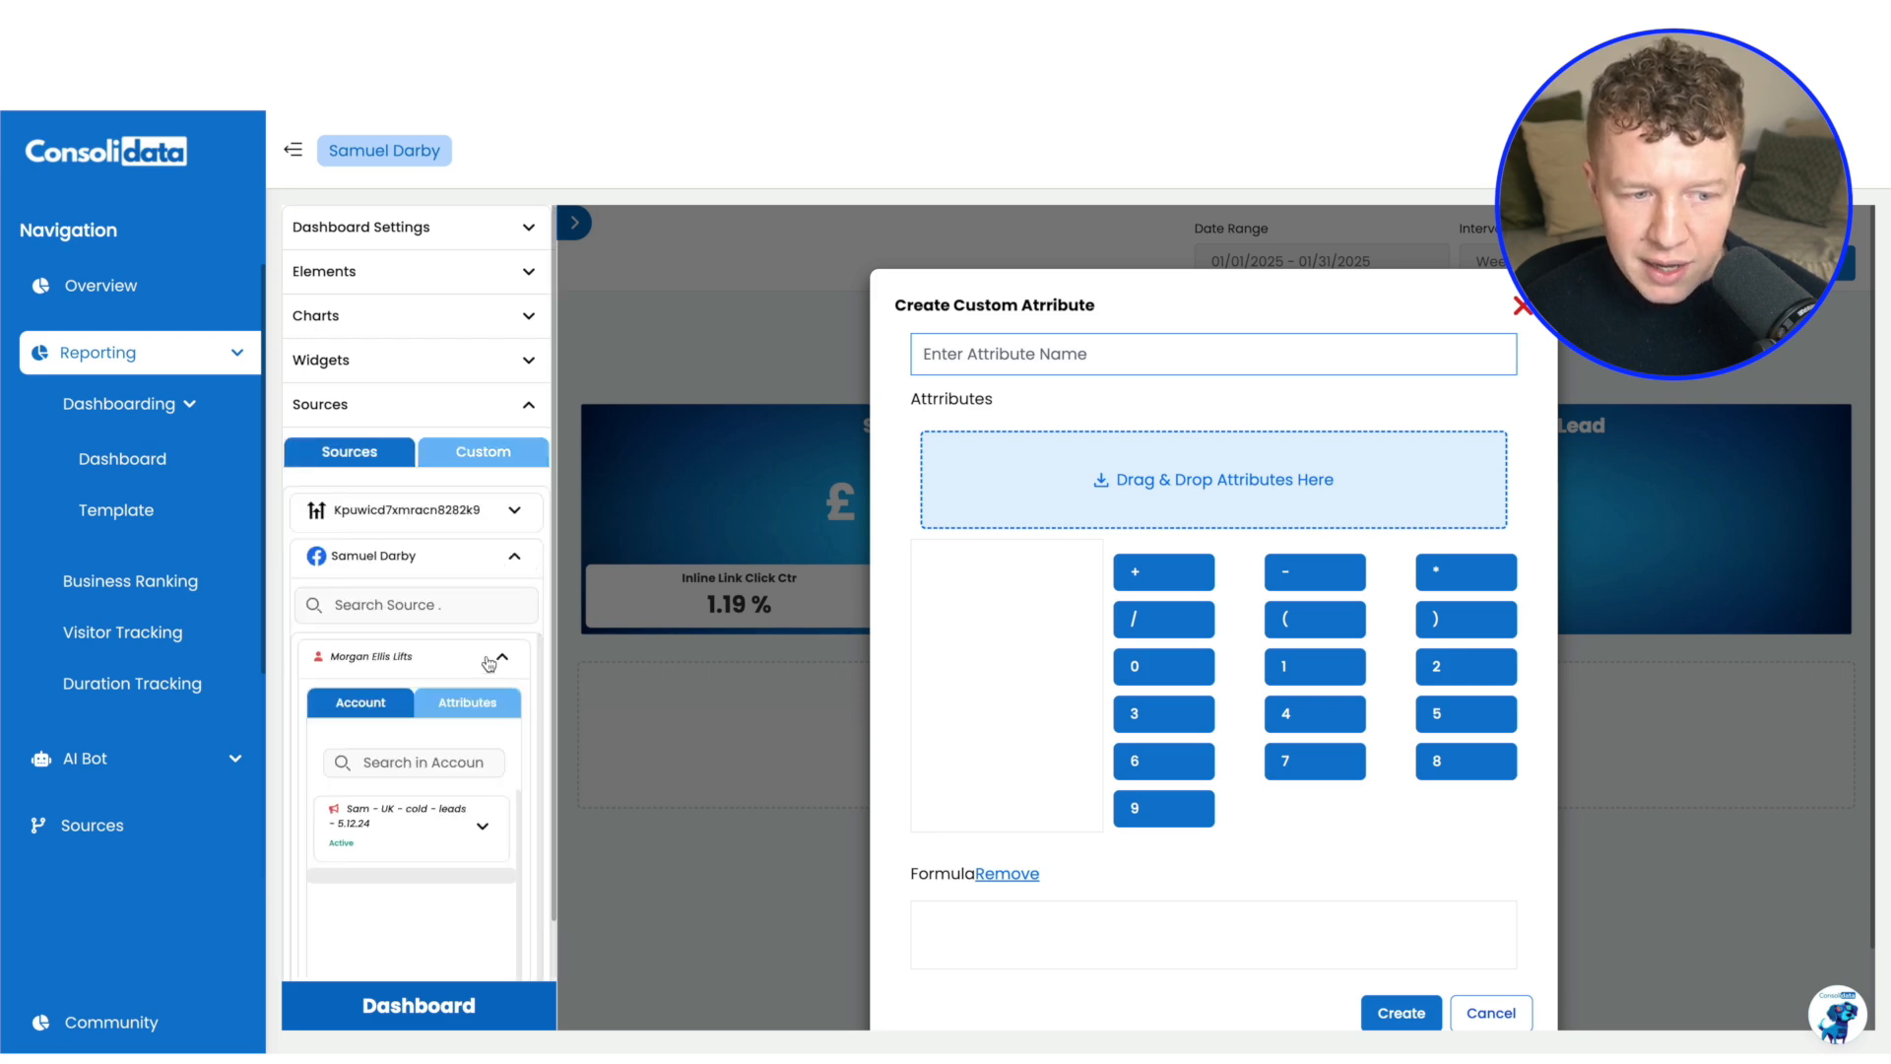
click(468, 717)
click(432, 756)
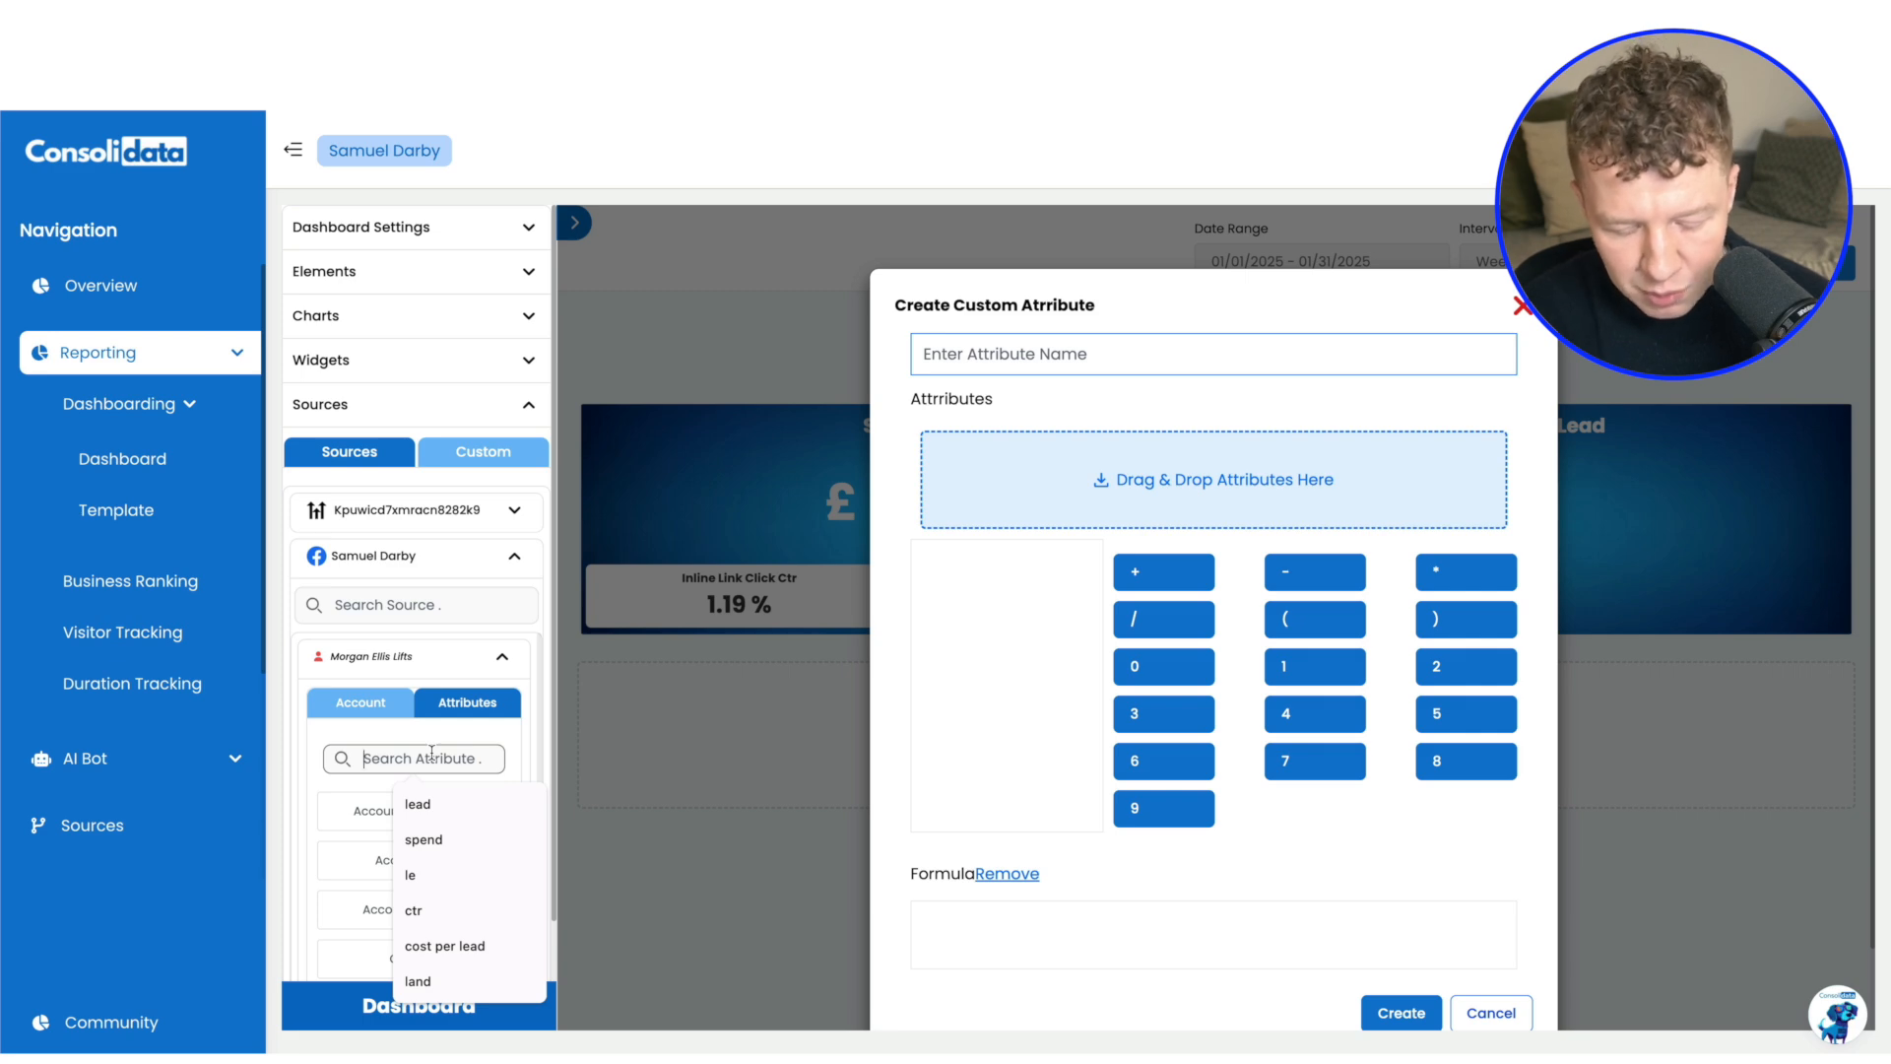
text(lead)
drag(439, 844, 1162, 463)
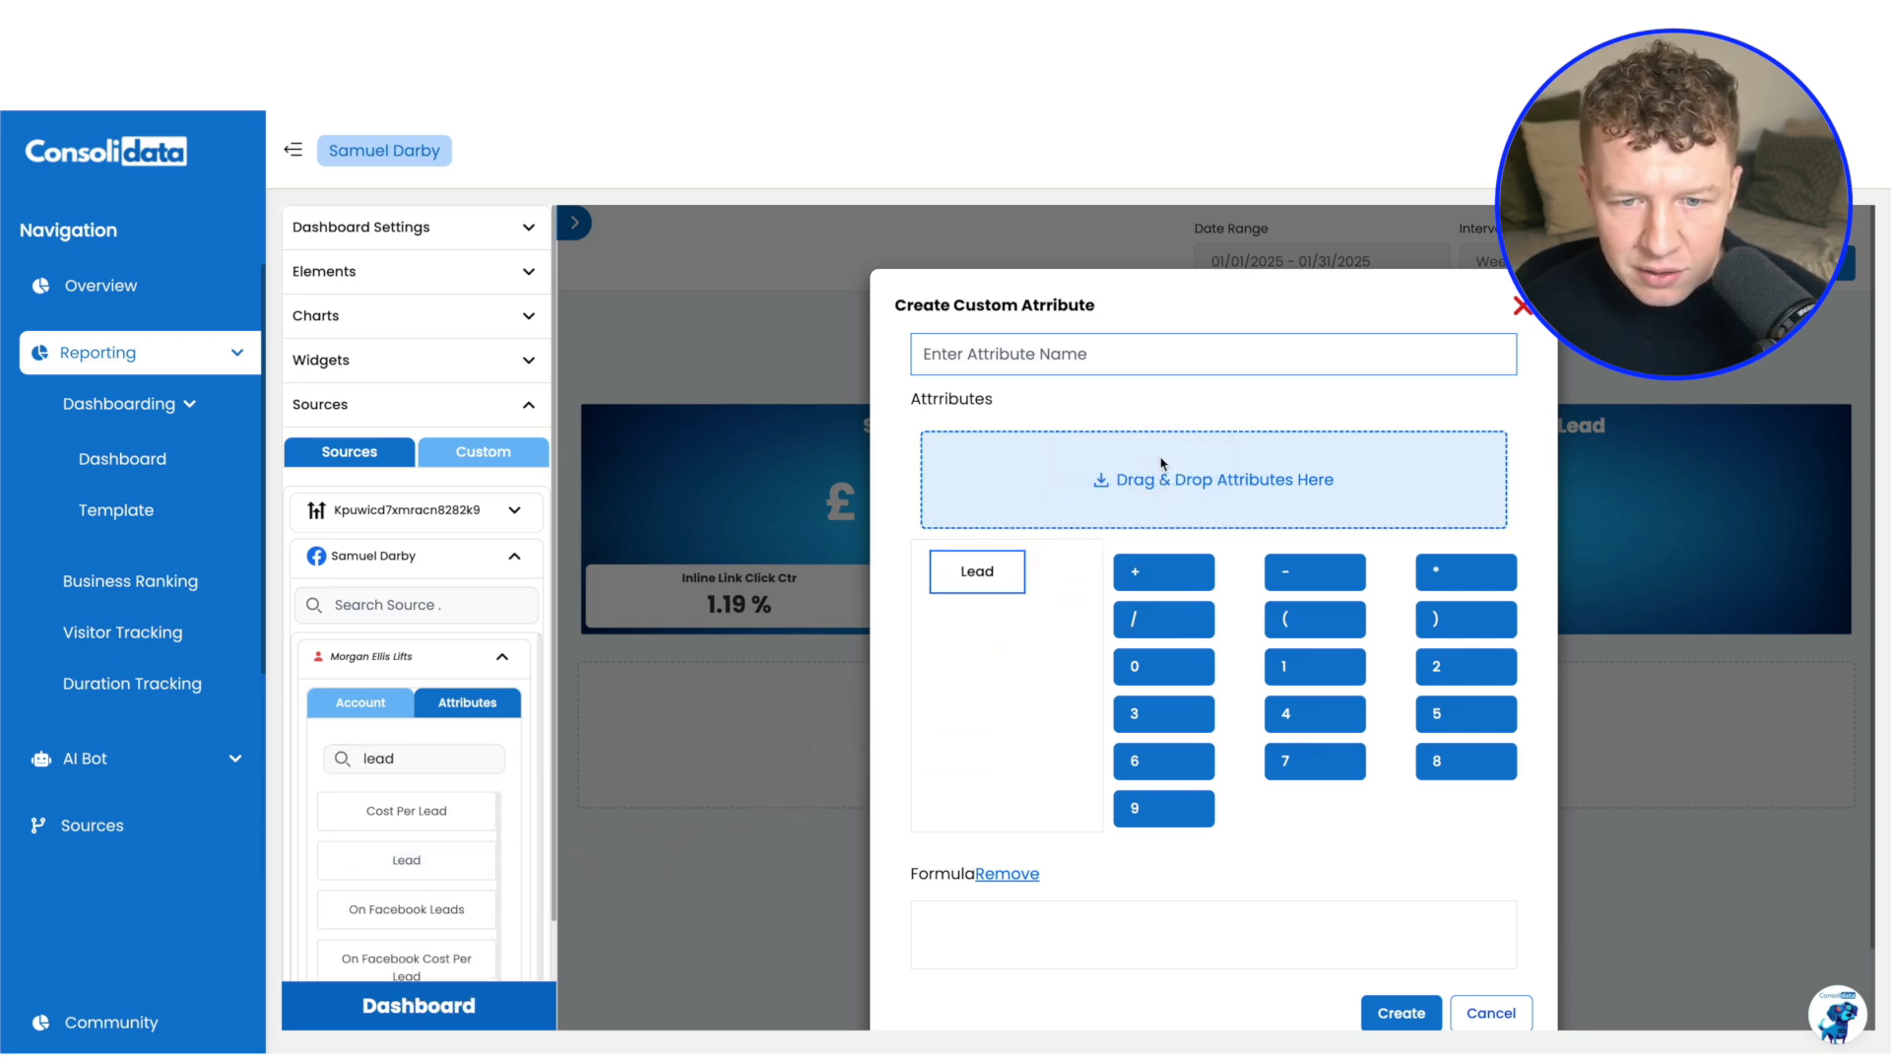
Search the ad account's attributes for "land" and add Landing Page View to the custom attribute
double_click(402, 752)
text(land)
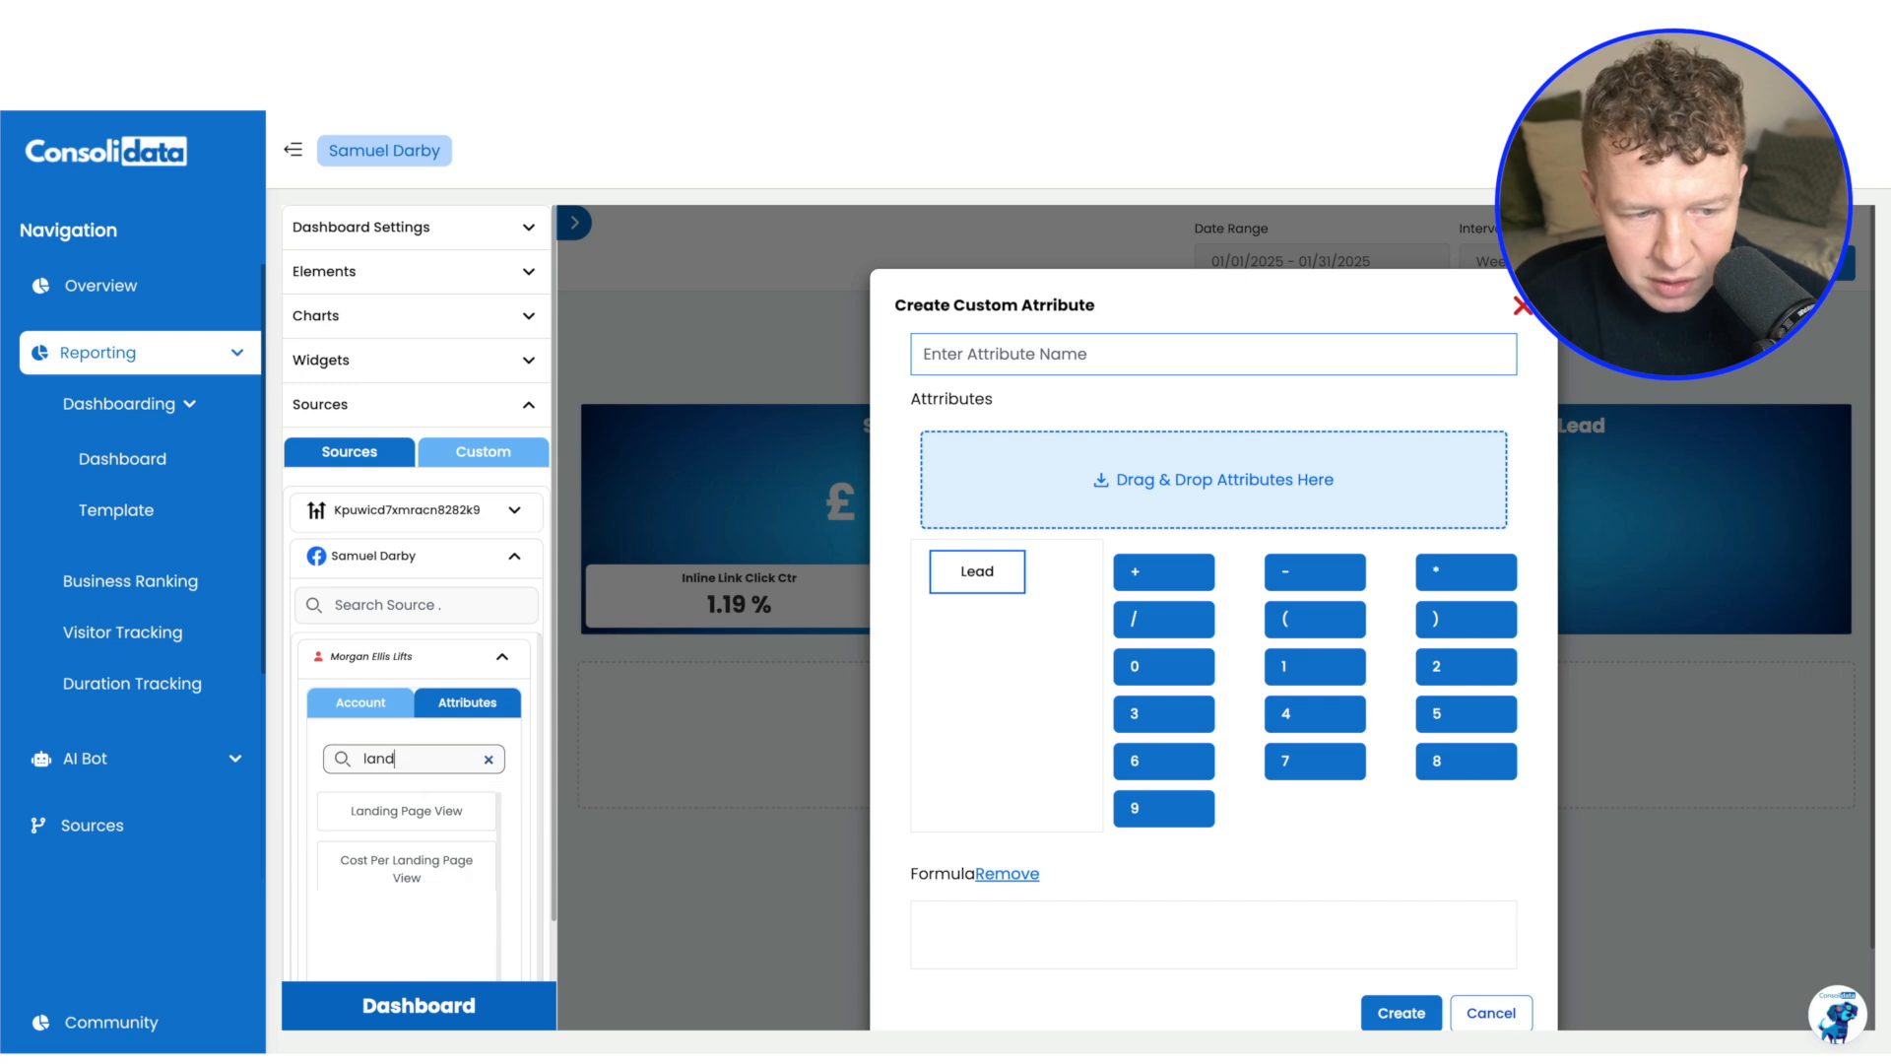
drag(410, 820, 1140, 462)
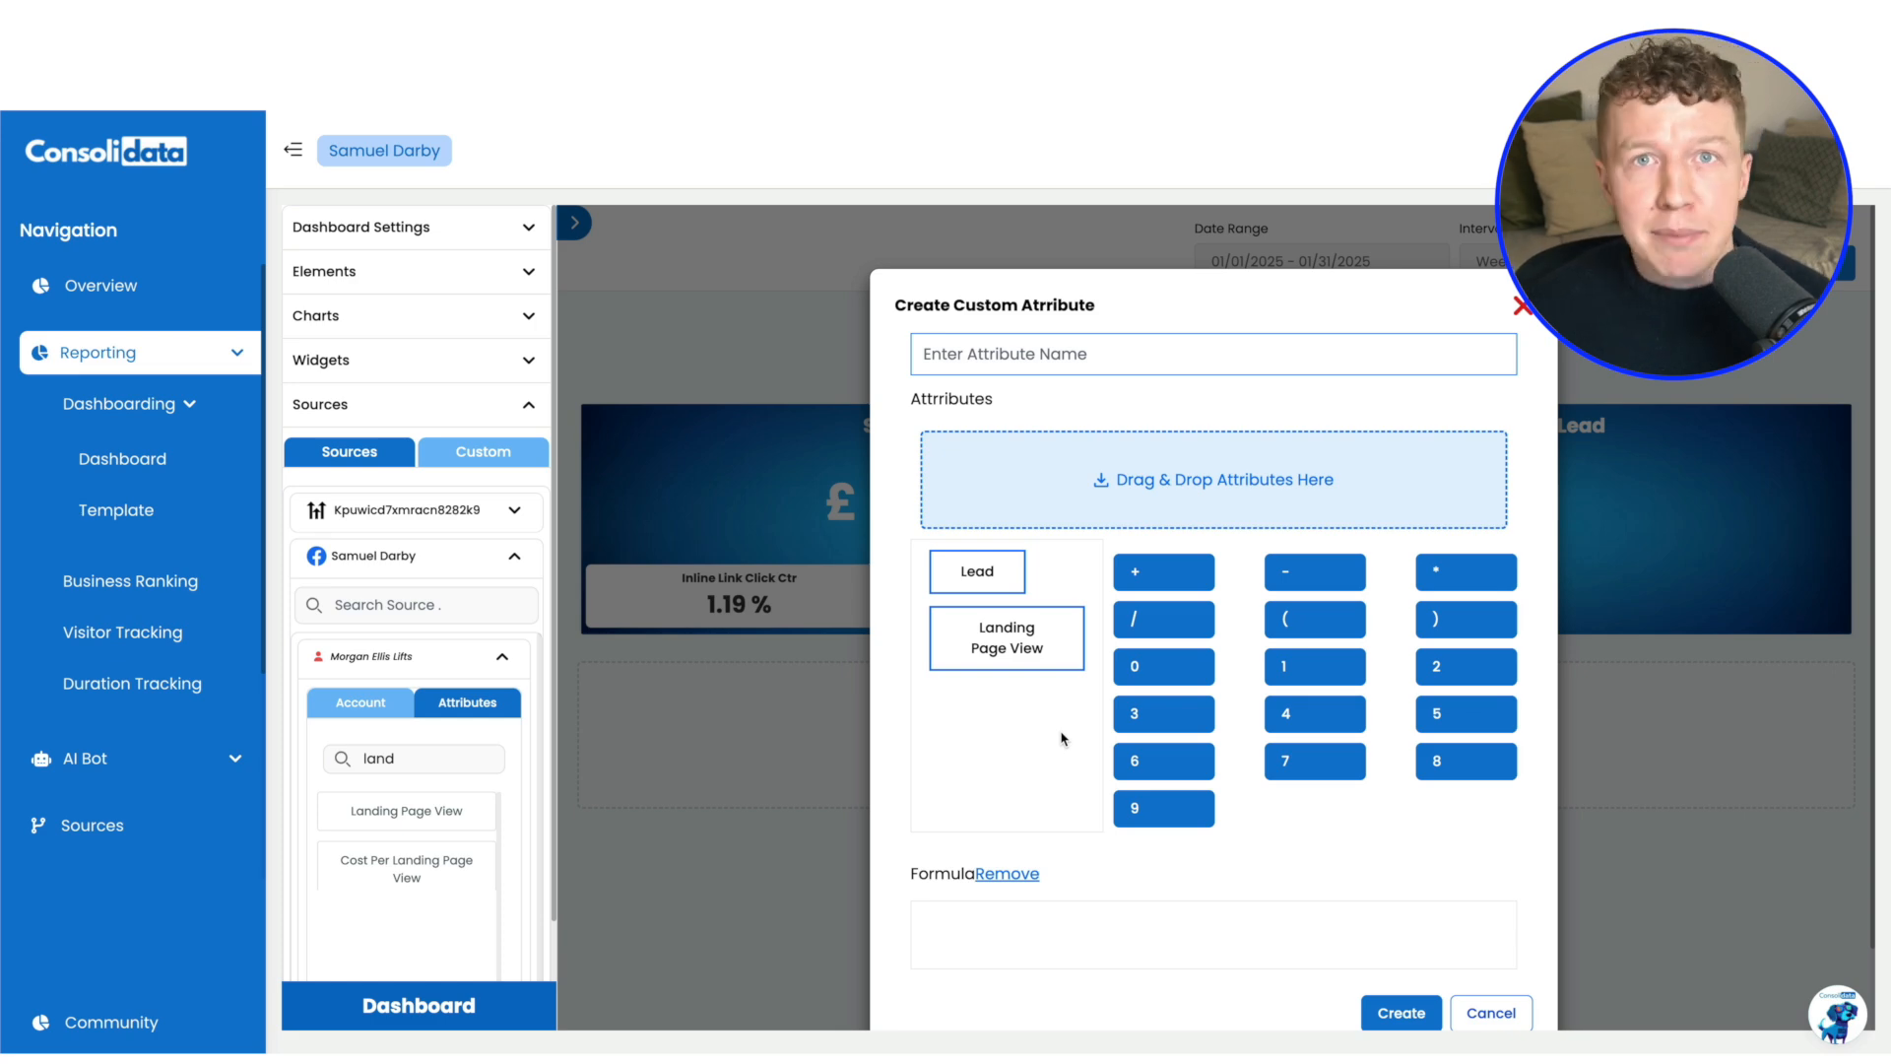
Build the custom attribute's formula as ( Lead / Landing Page View ) * 100
click(1294, 632)
click(986, 581)
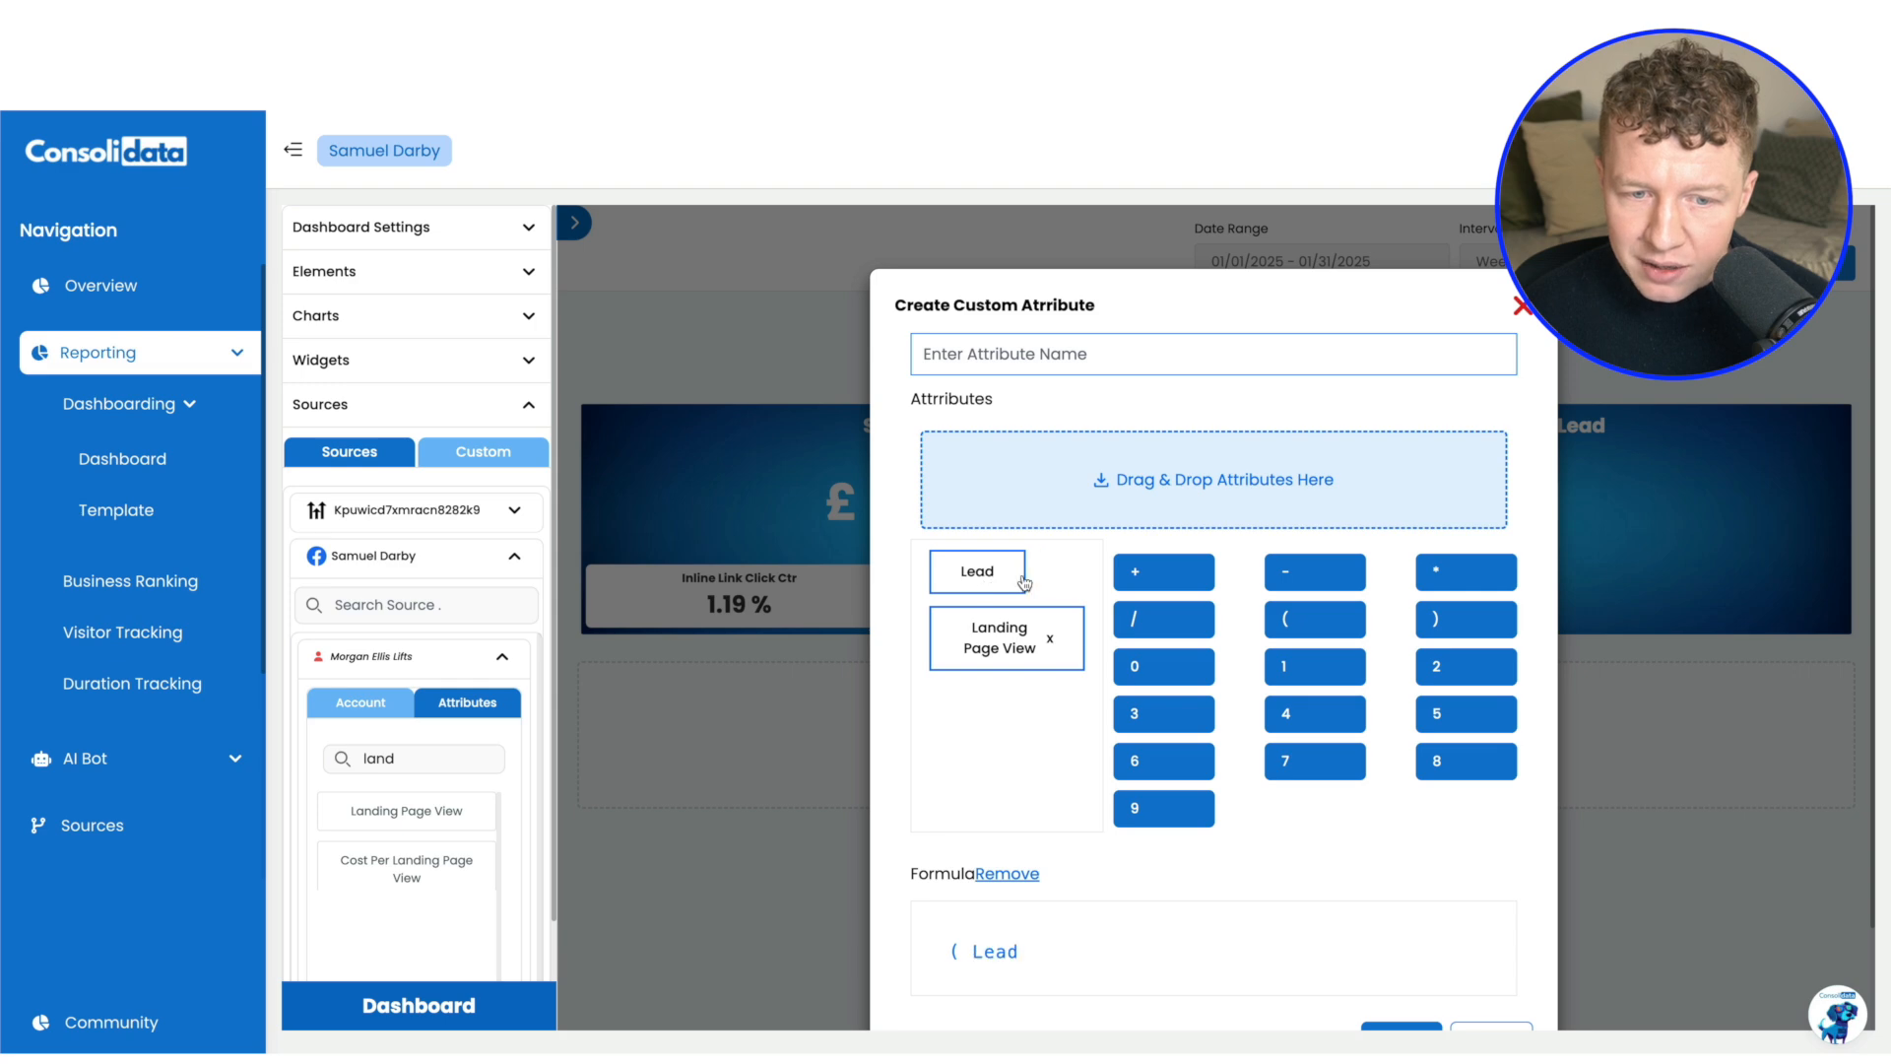
click(1149, 618)
click(1042, 658)
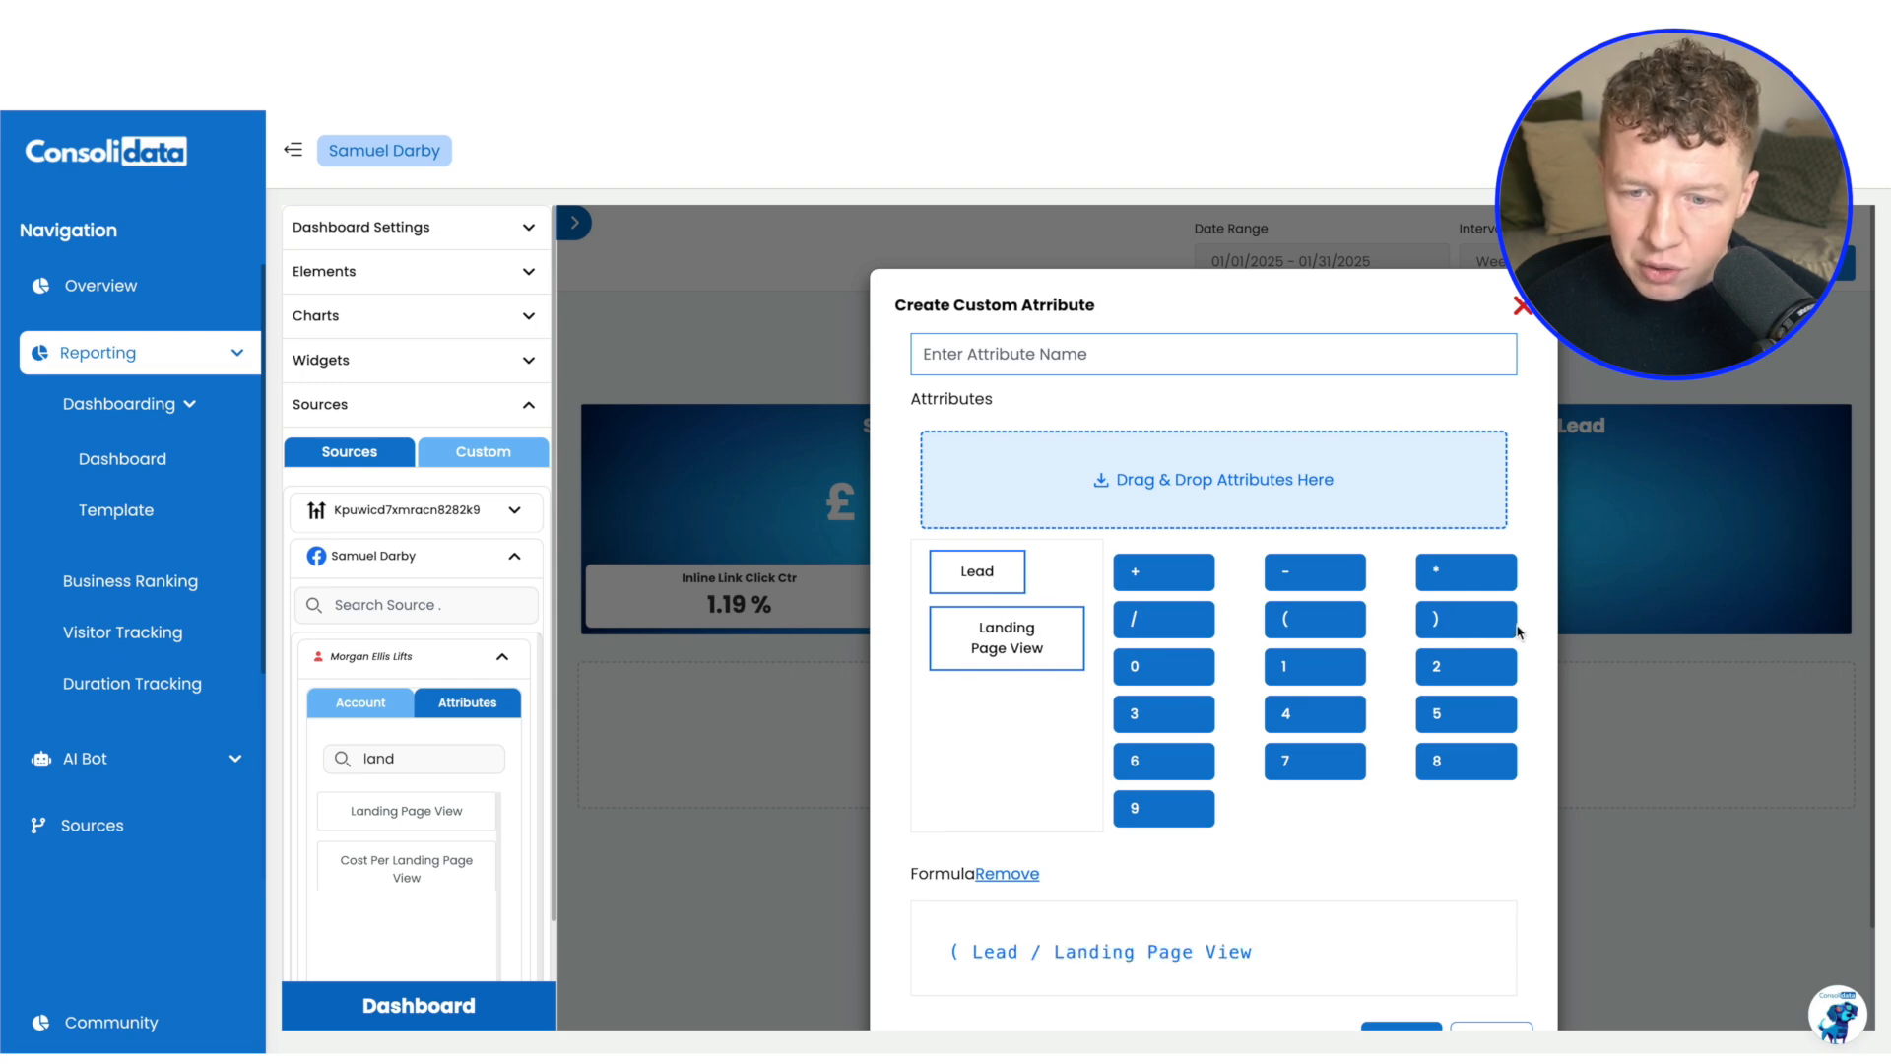
click(1456, 619)
click(1460, 580)
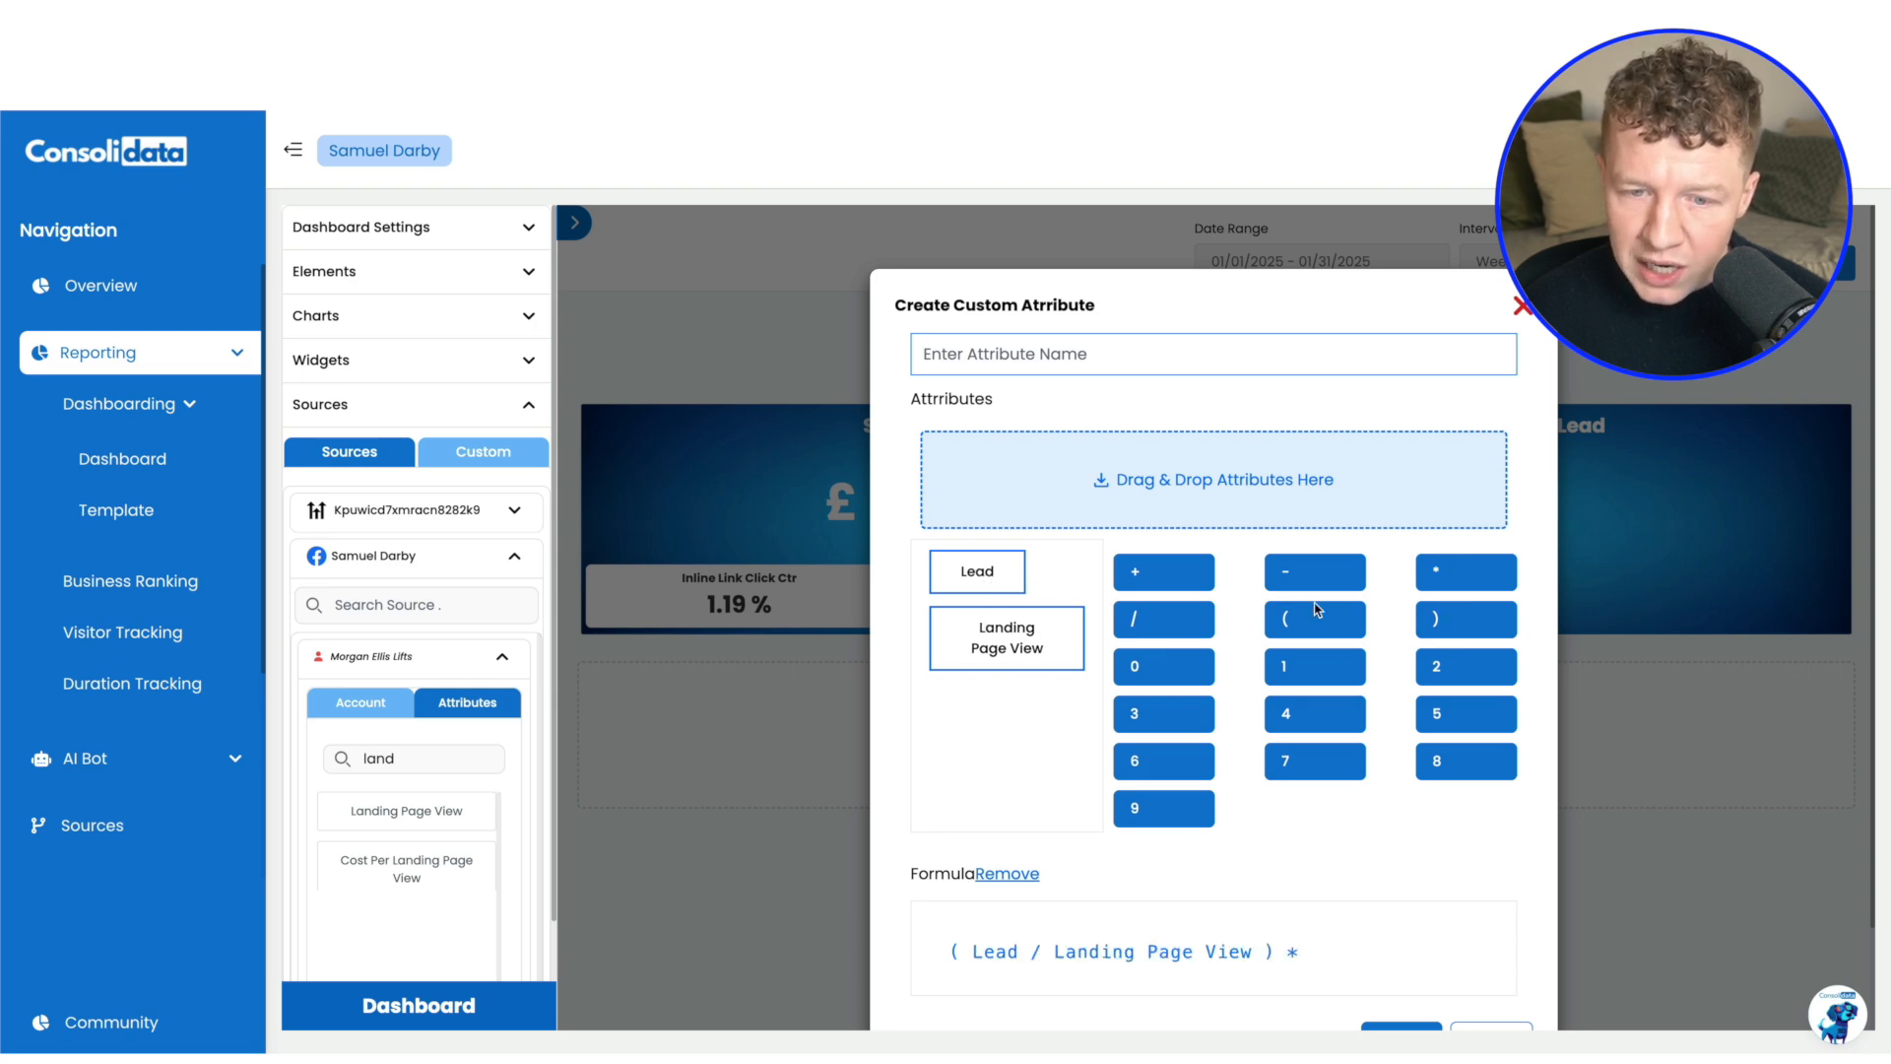
click(1310, 664)
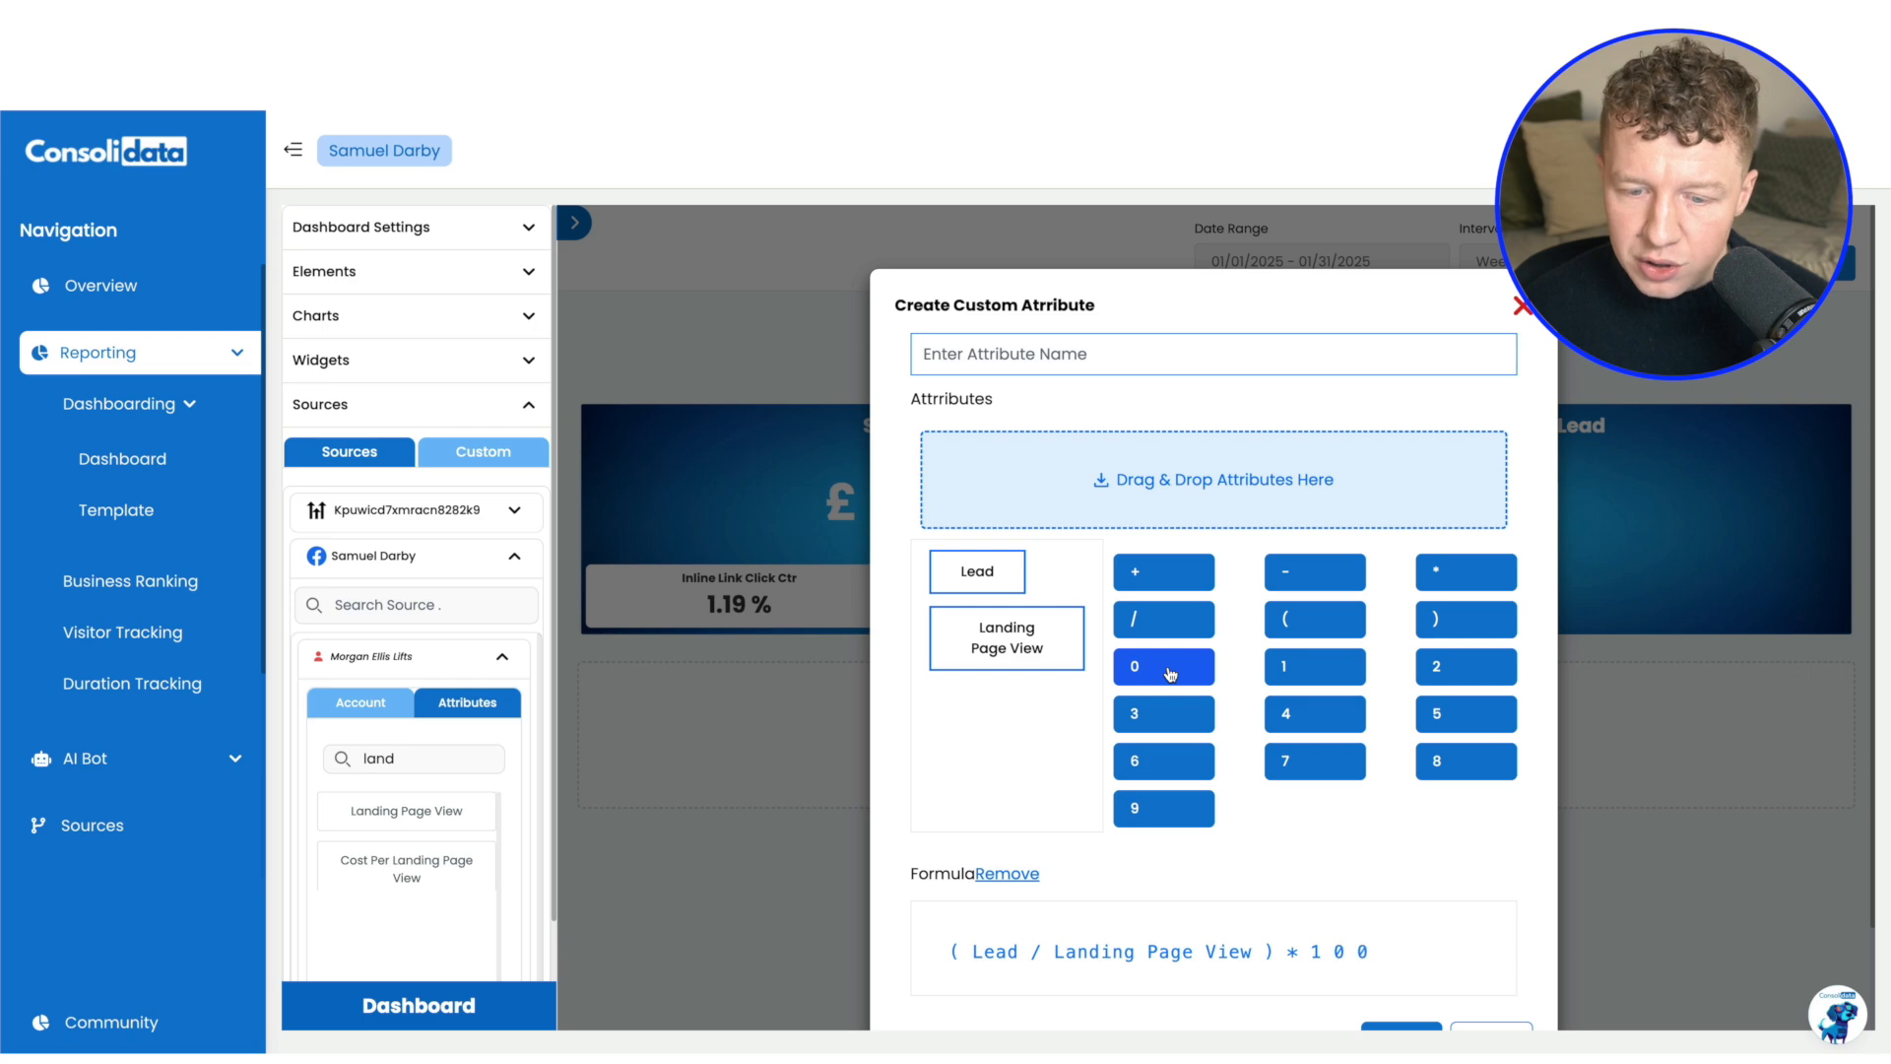
Create the custom attribute under the name CVR and add it to the Cost Per Lead number chart
click(1057, 362)
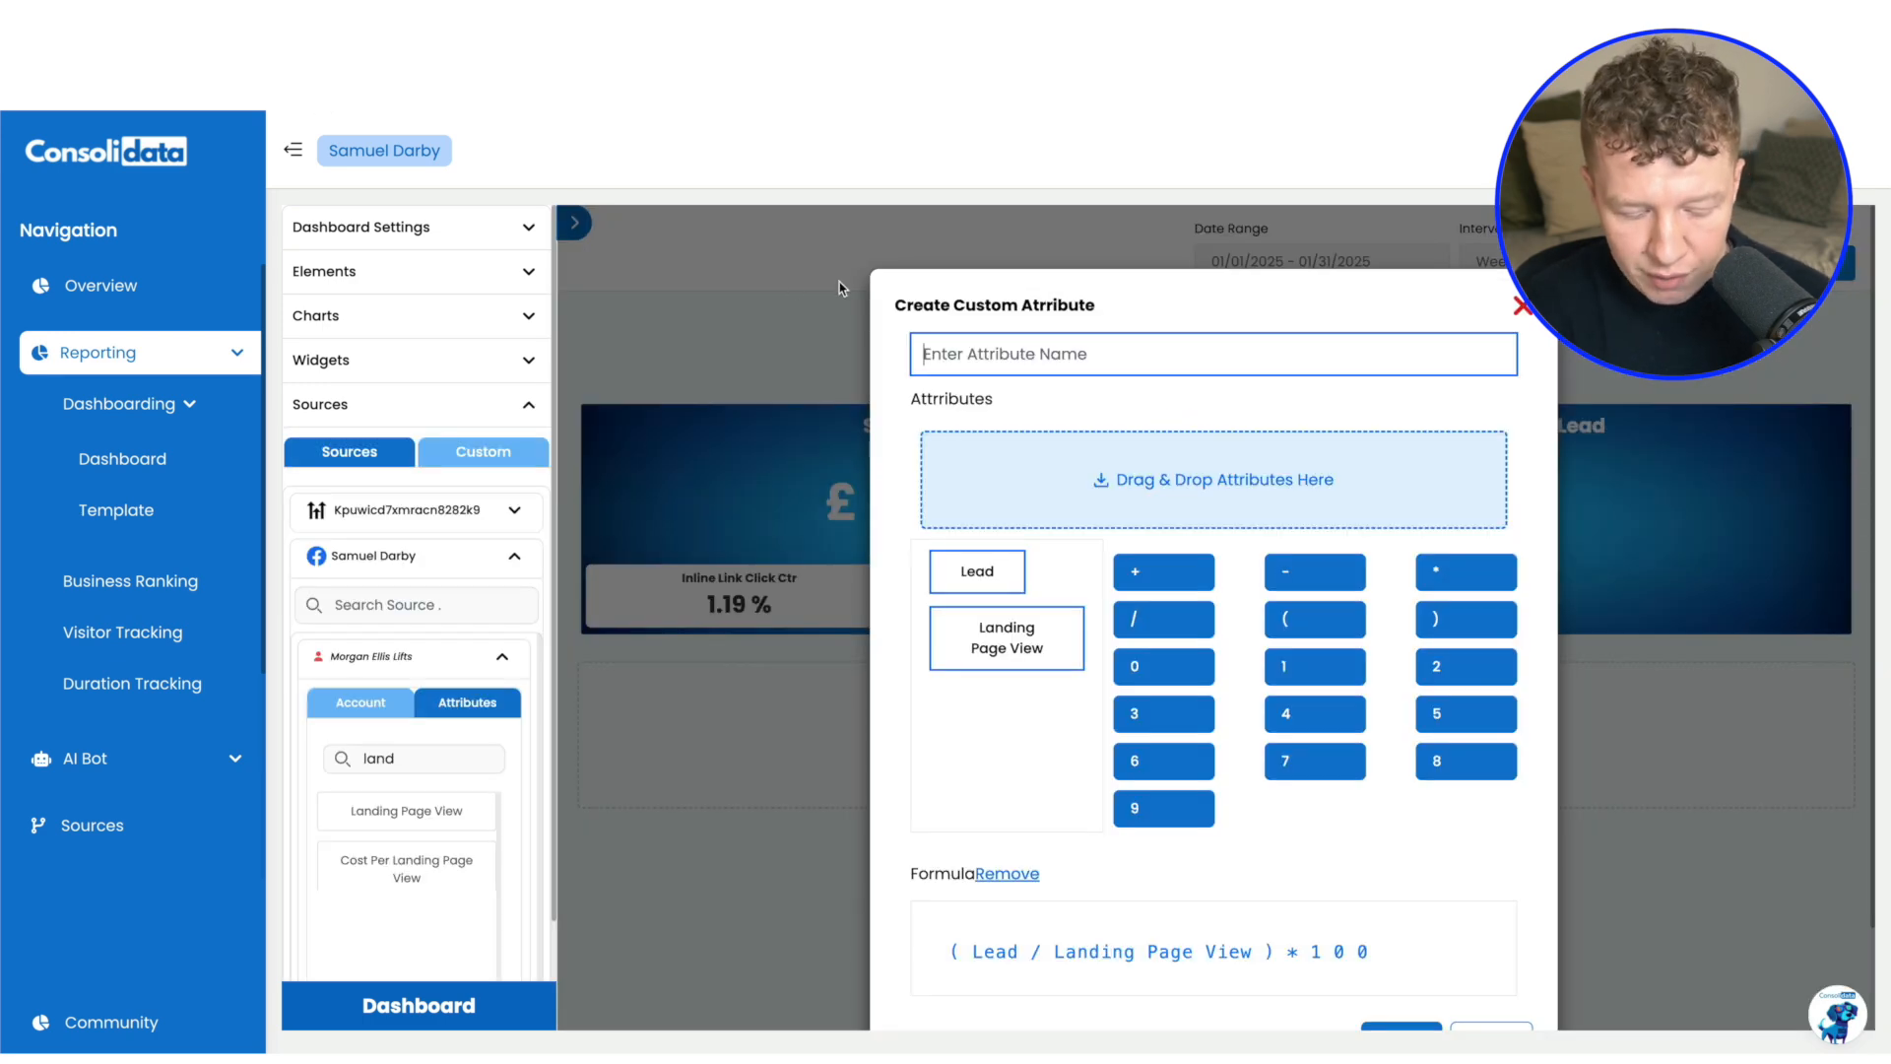
text(CVR)
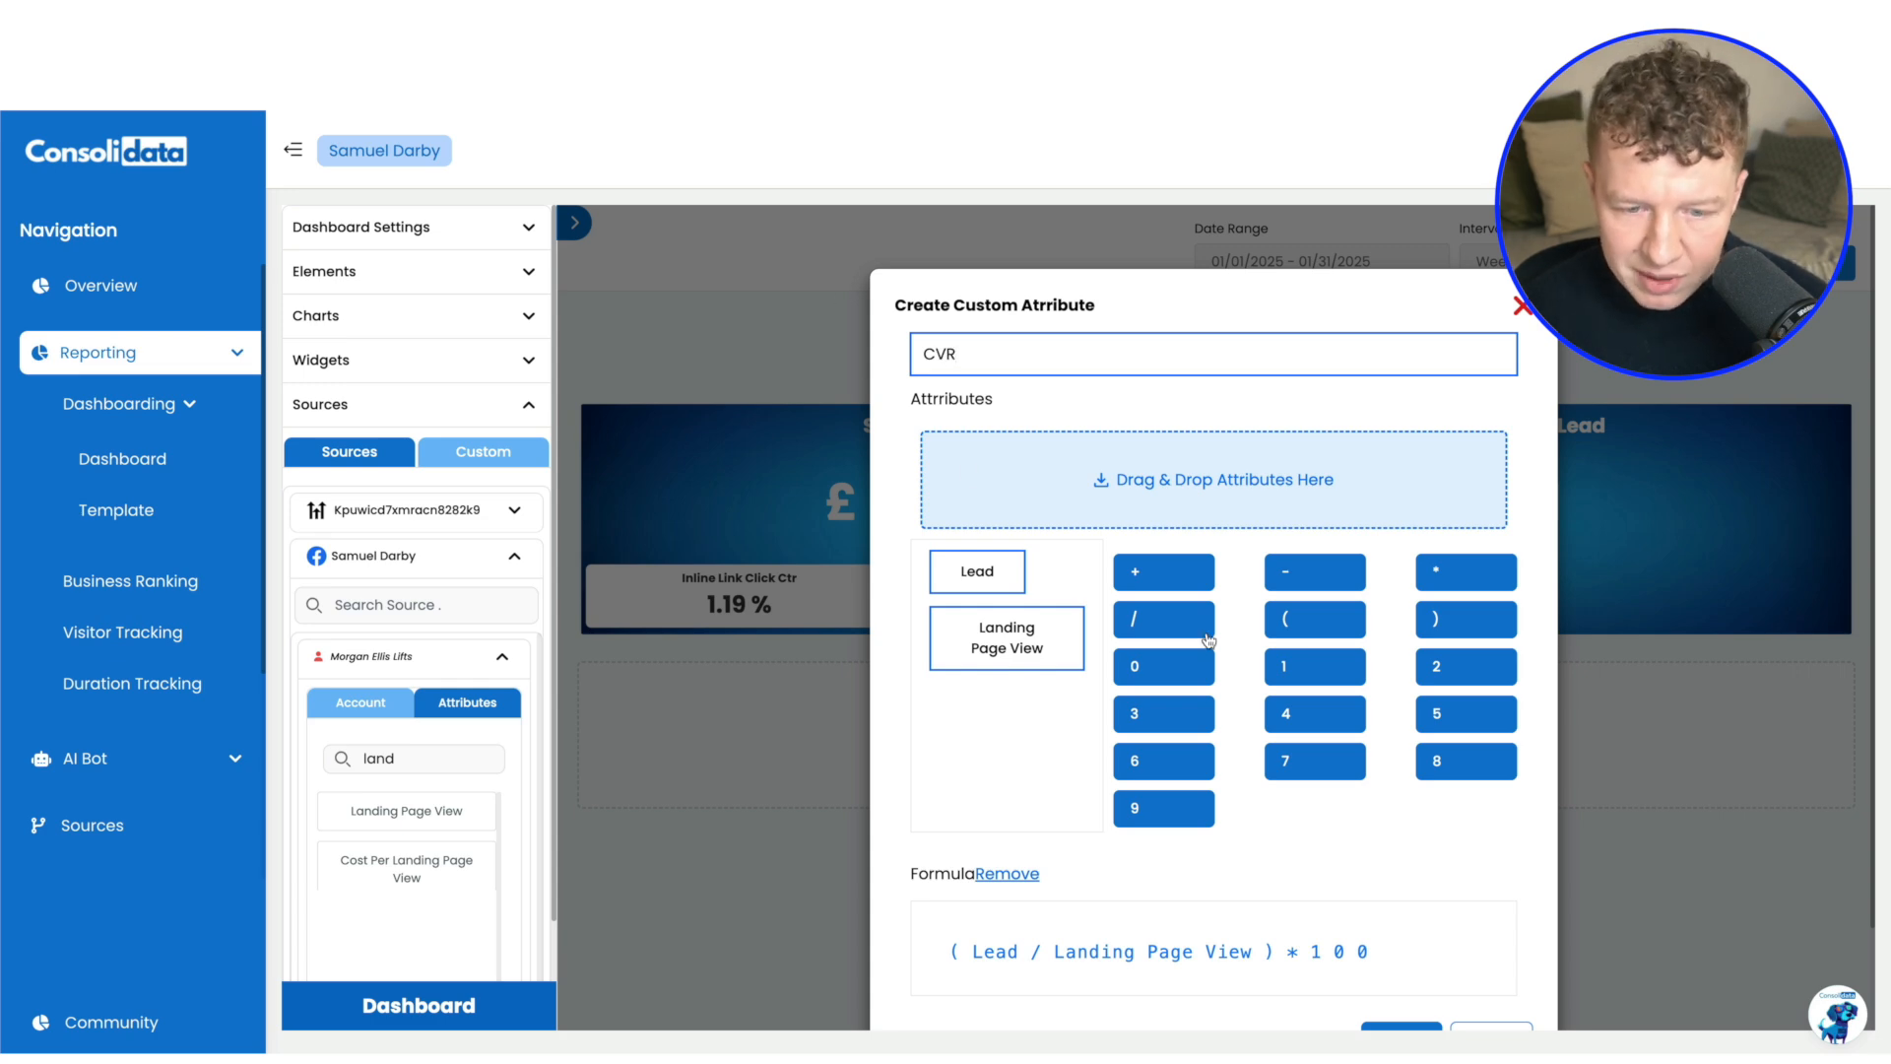
scroll(1497, 918, down, 3)
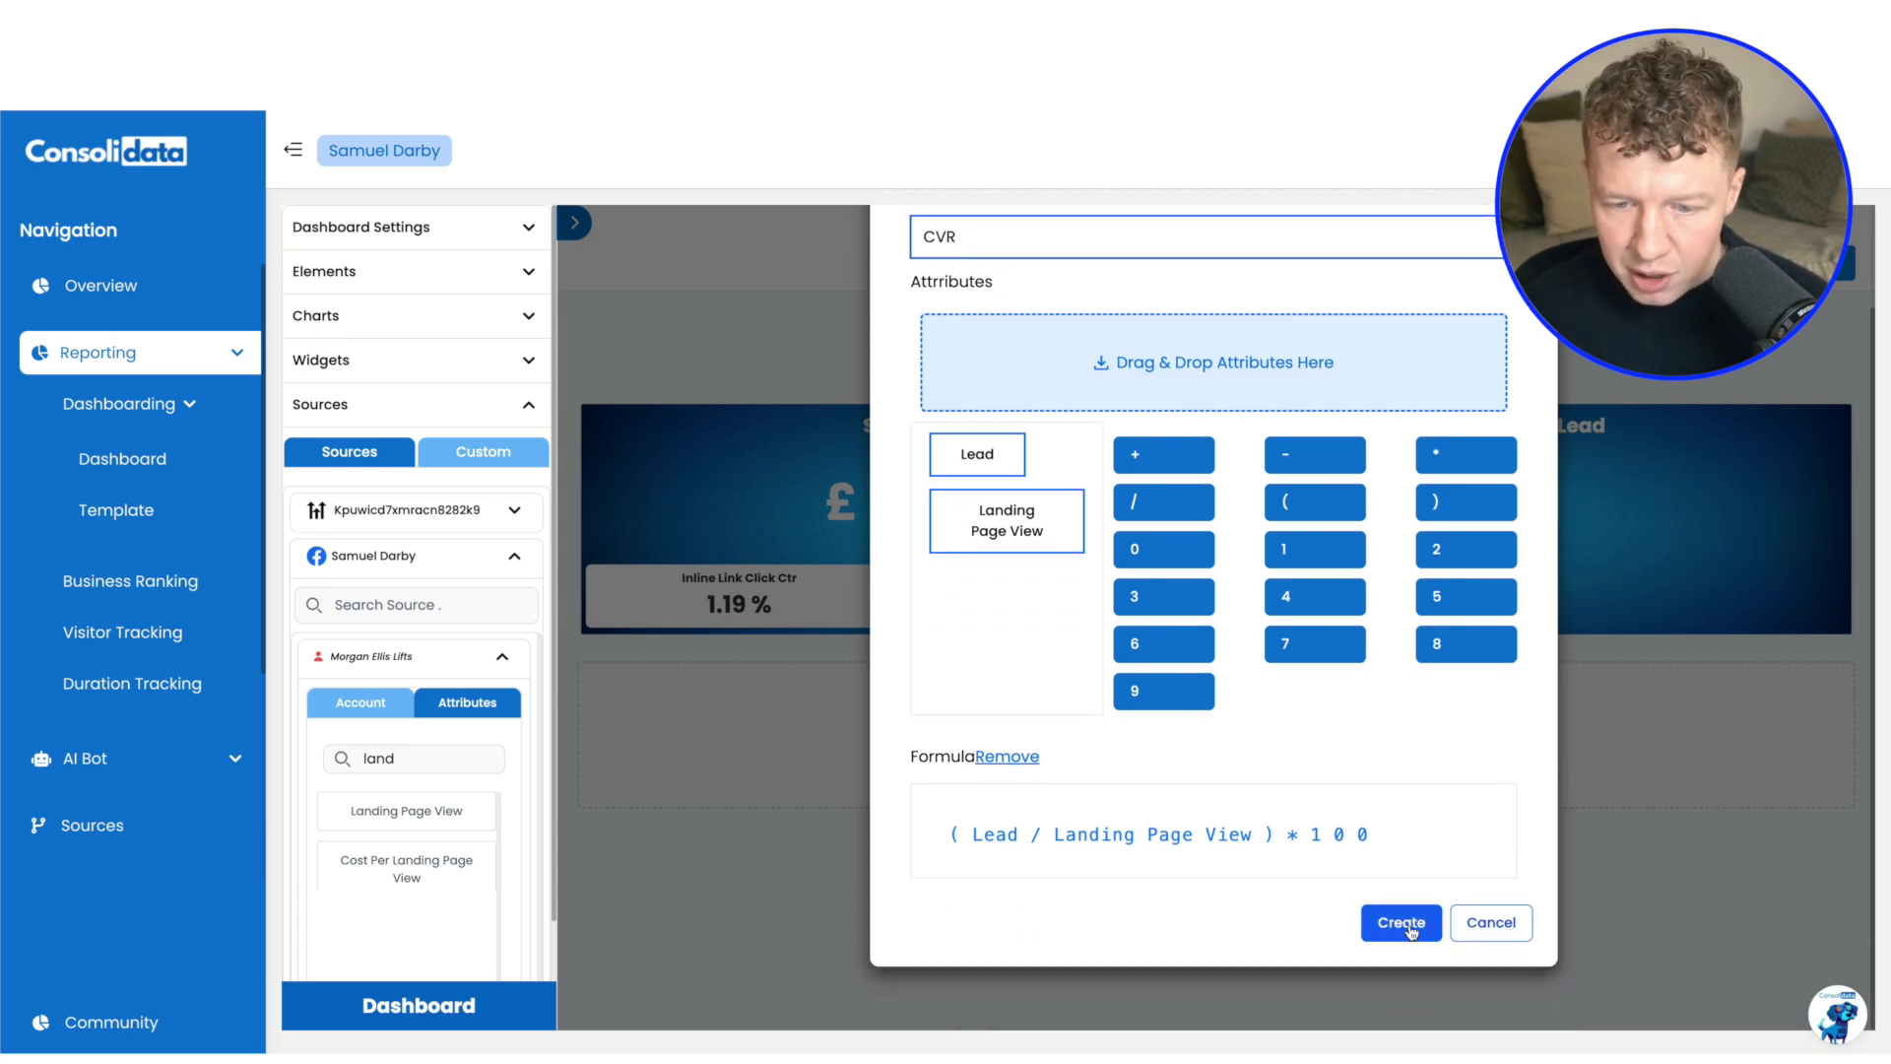
click(1403, 927)
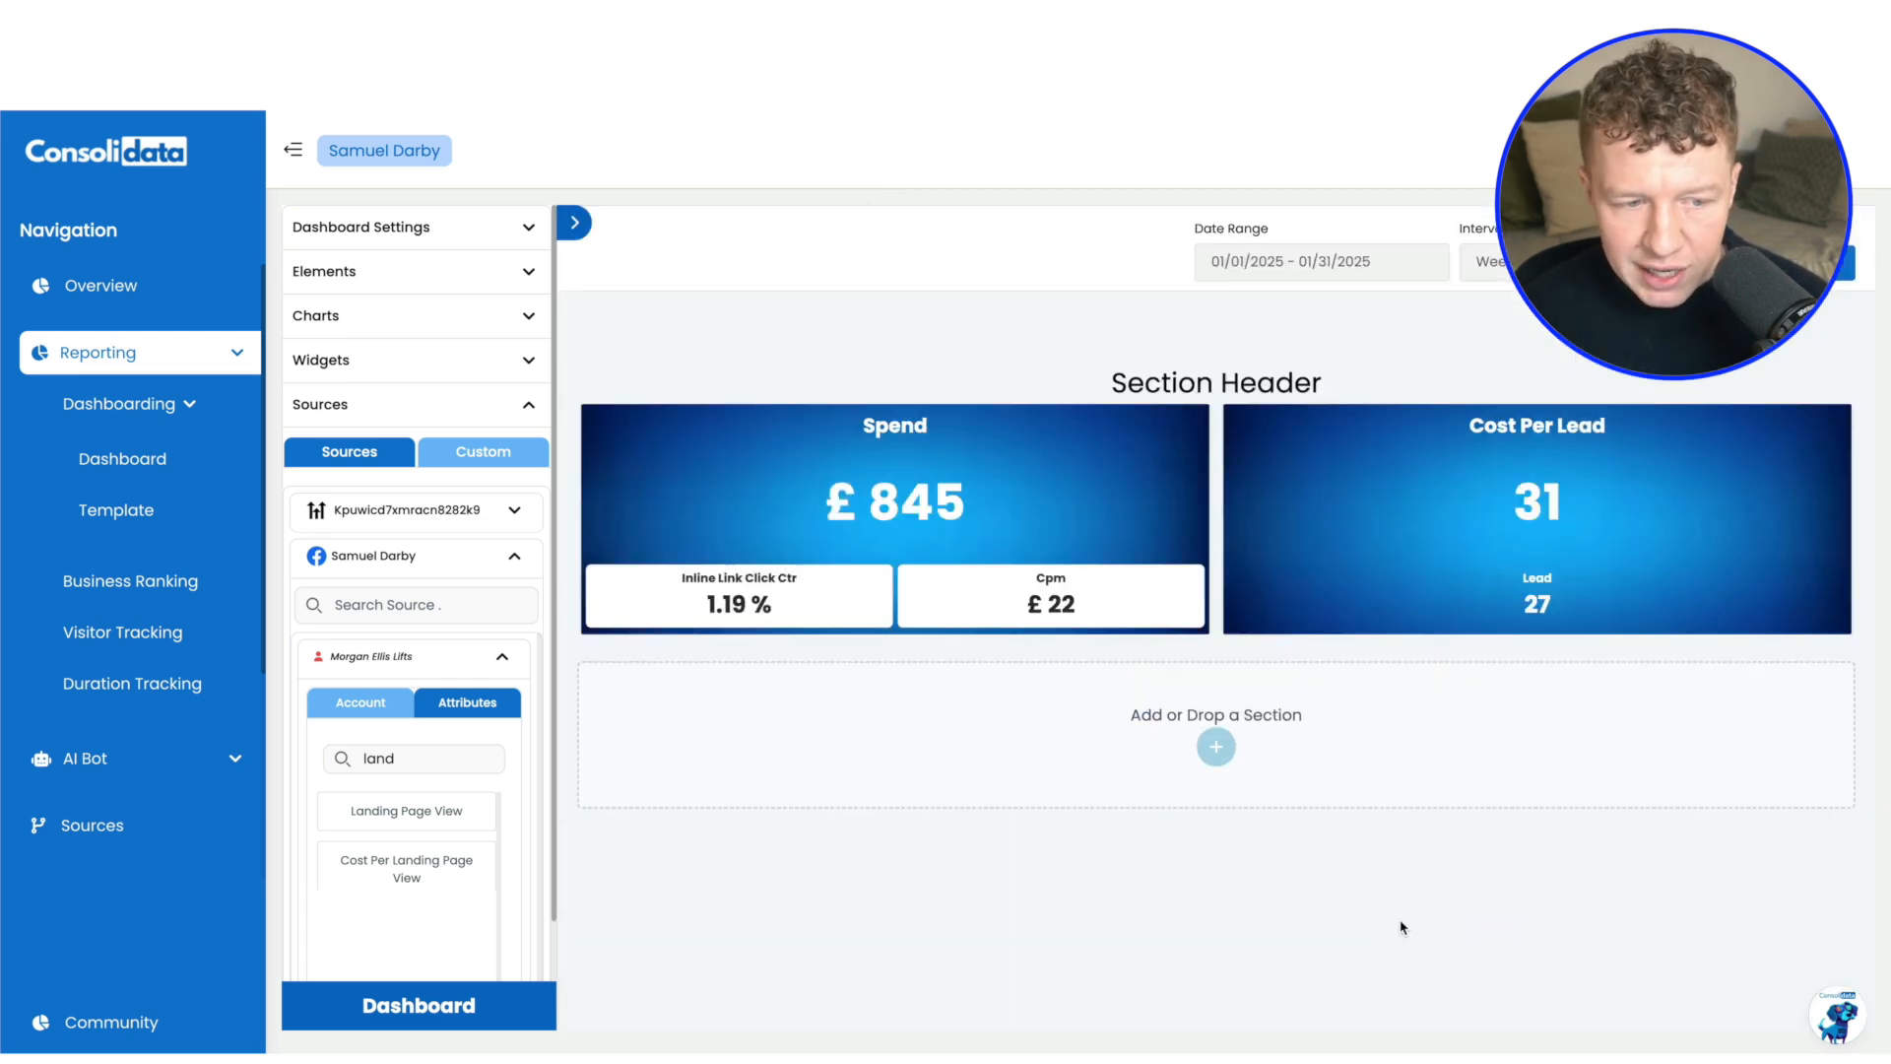
click(485, 455)
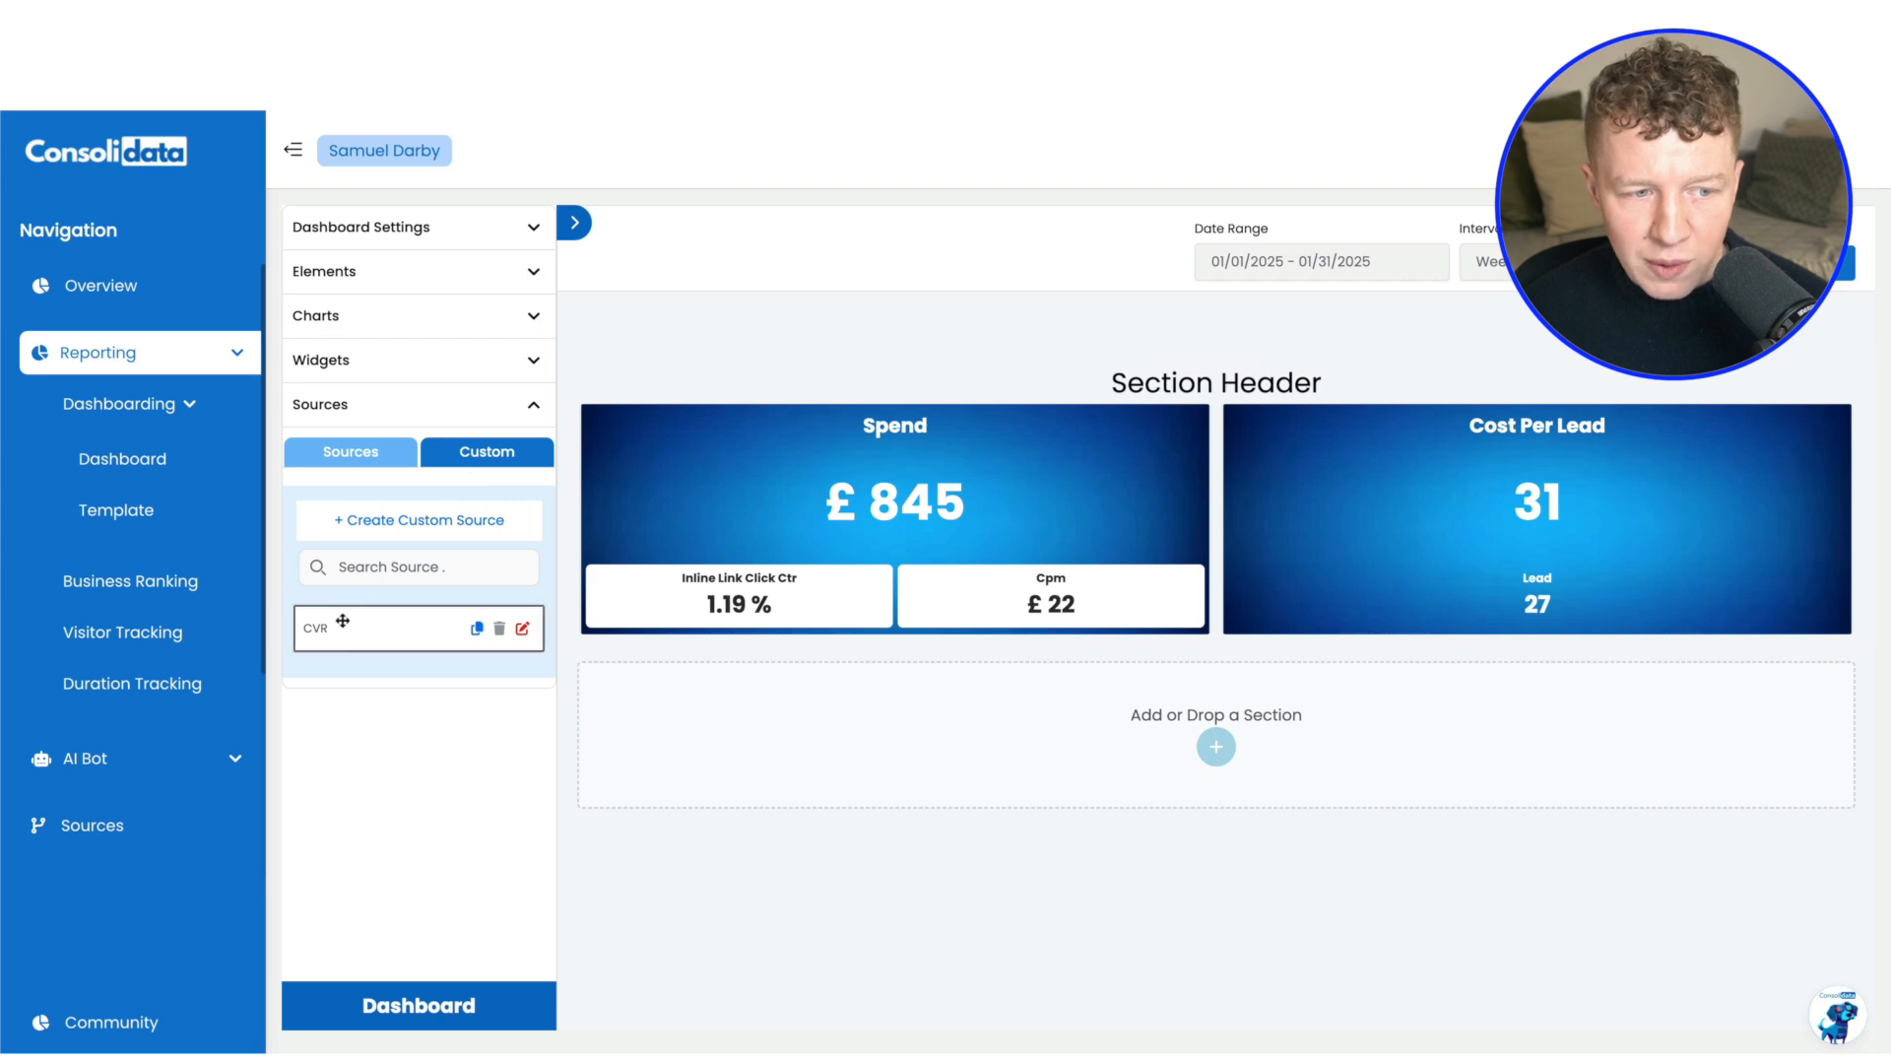
drag(343, 620, 1576, 538)
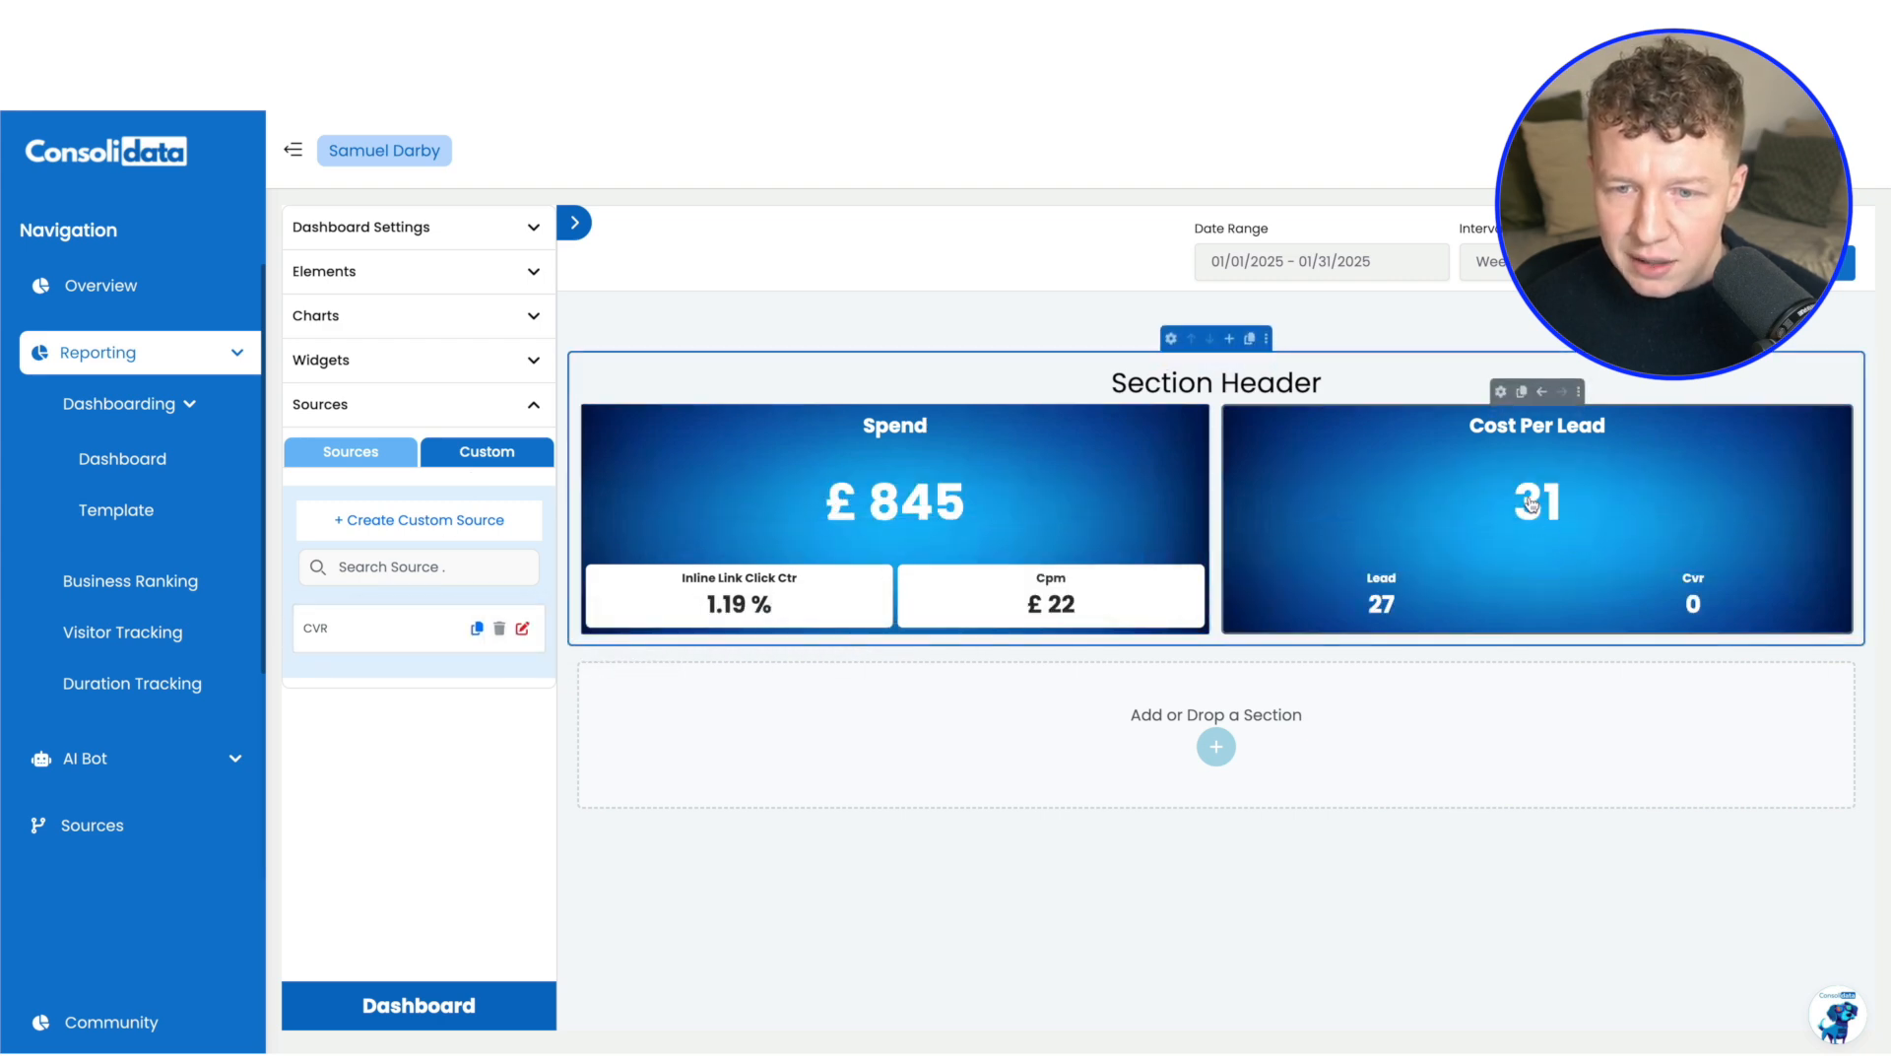
Show a £ symbol at the start of the Cost Per Lead chart's main value
click(1501, 392)
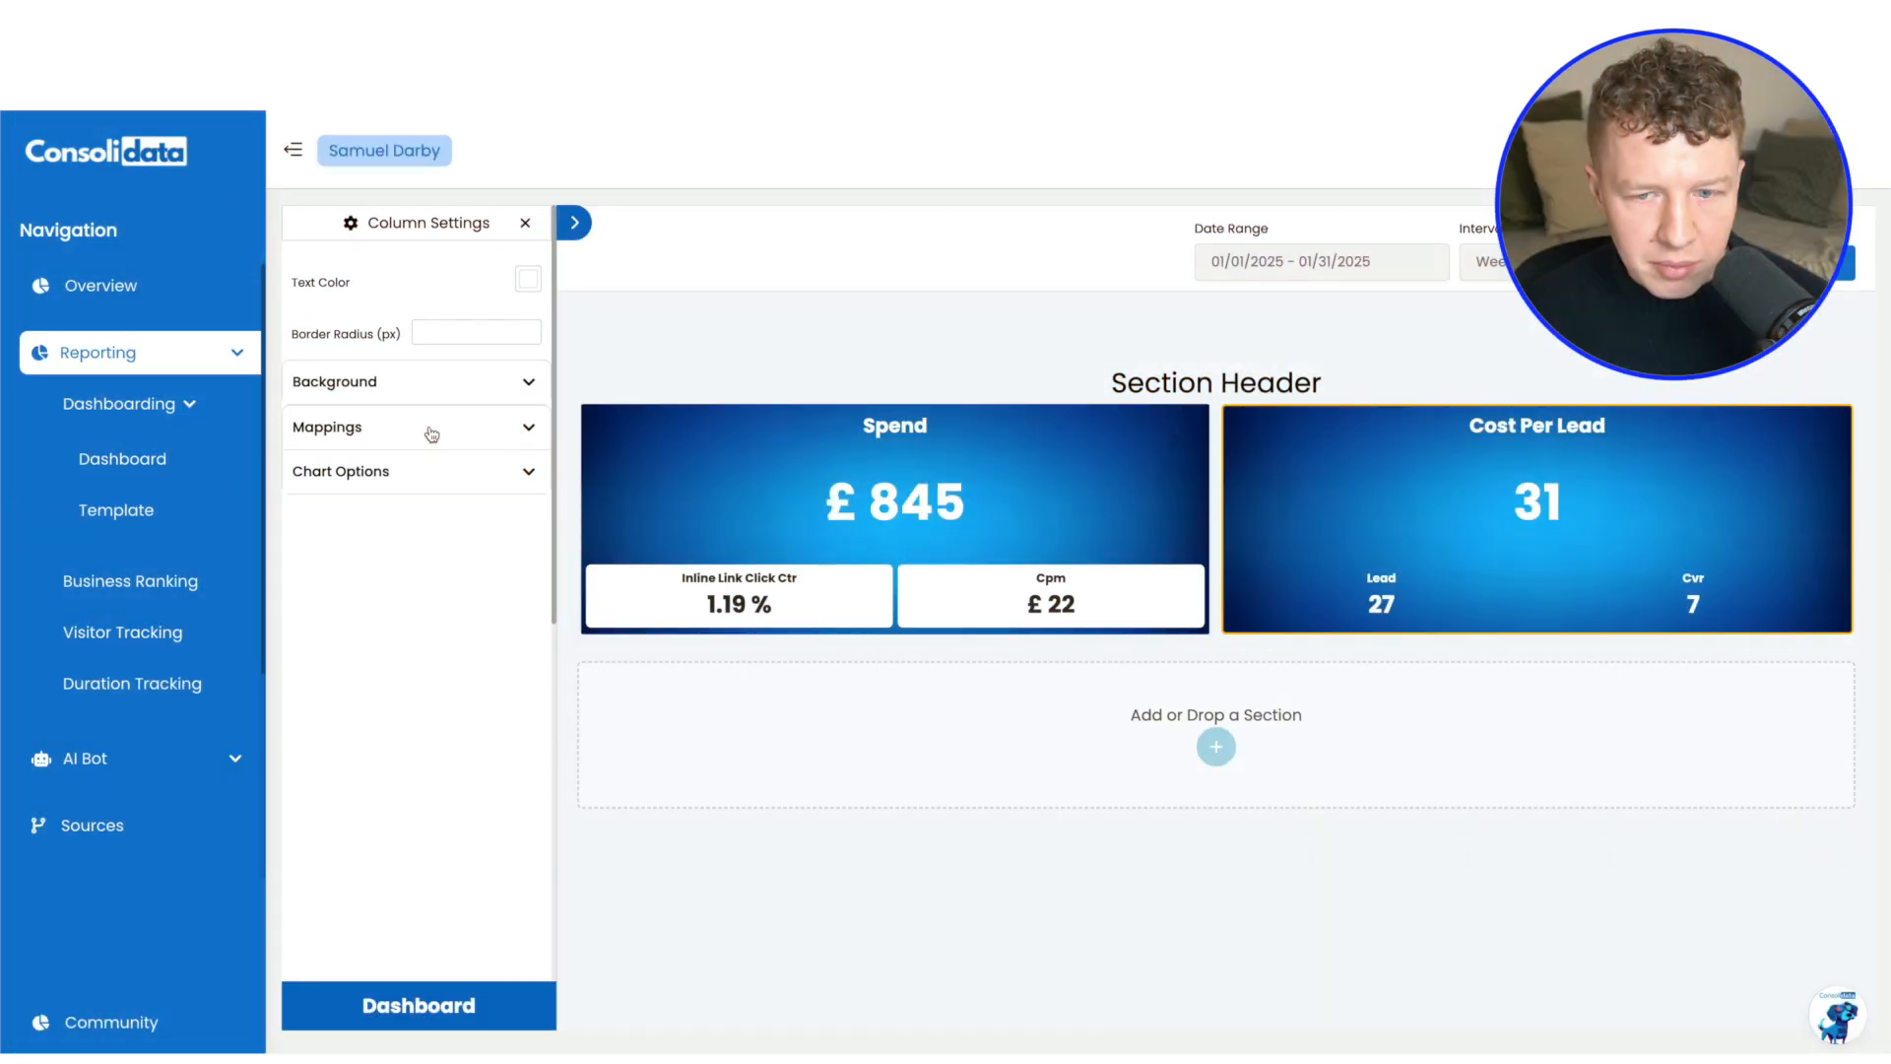
click(414, 474)
click(413, 666)
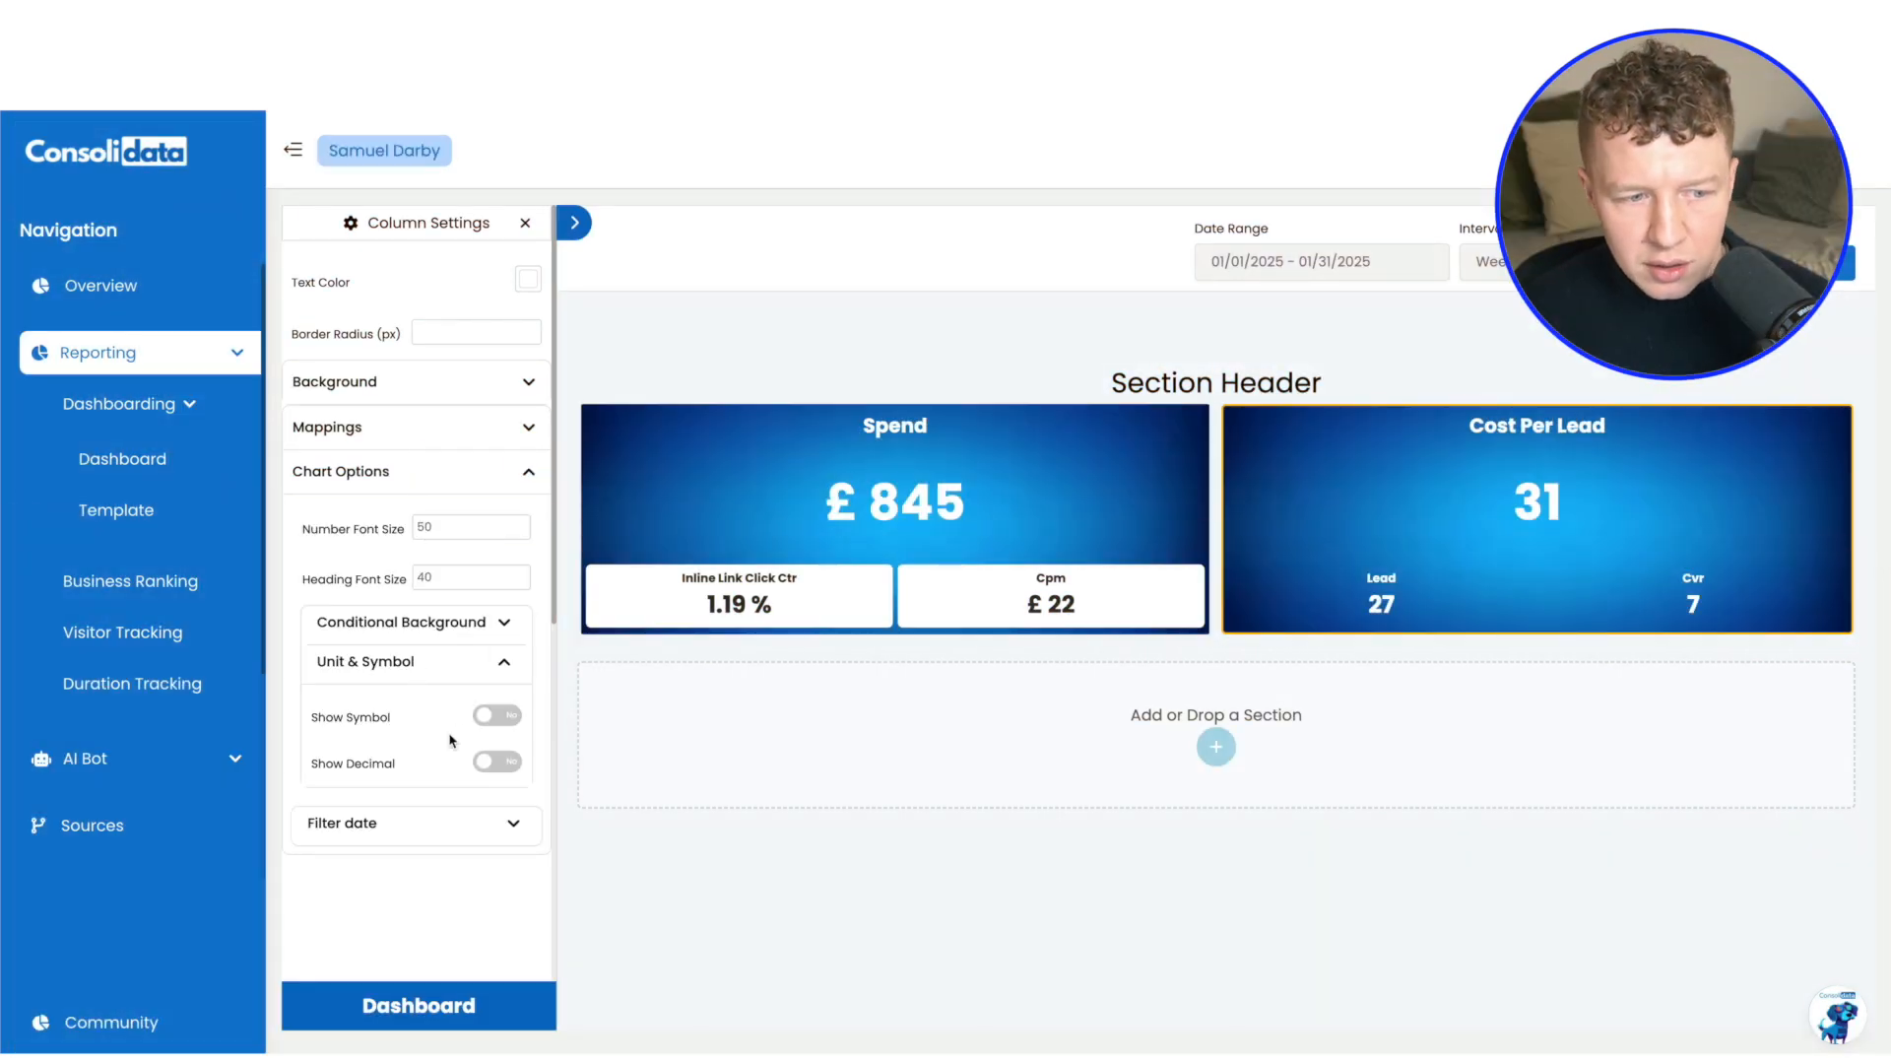
click(500, 721)
text(£)
click(448, 819)
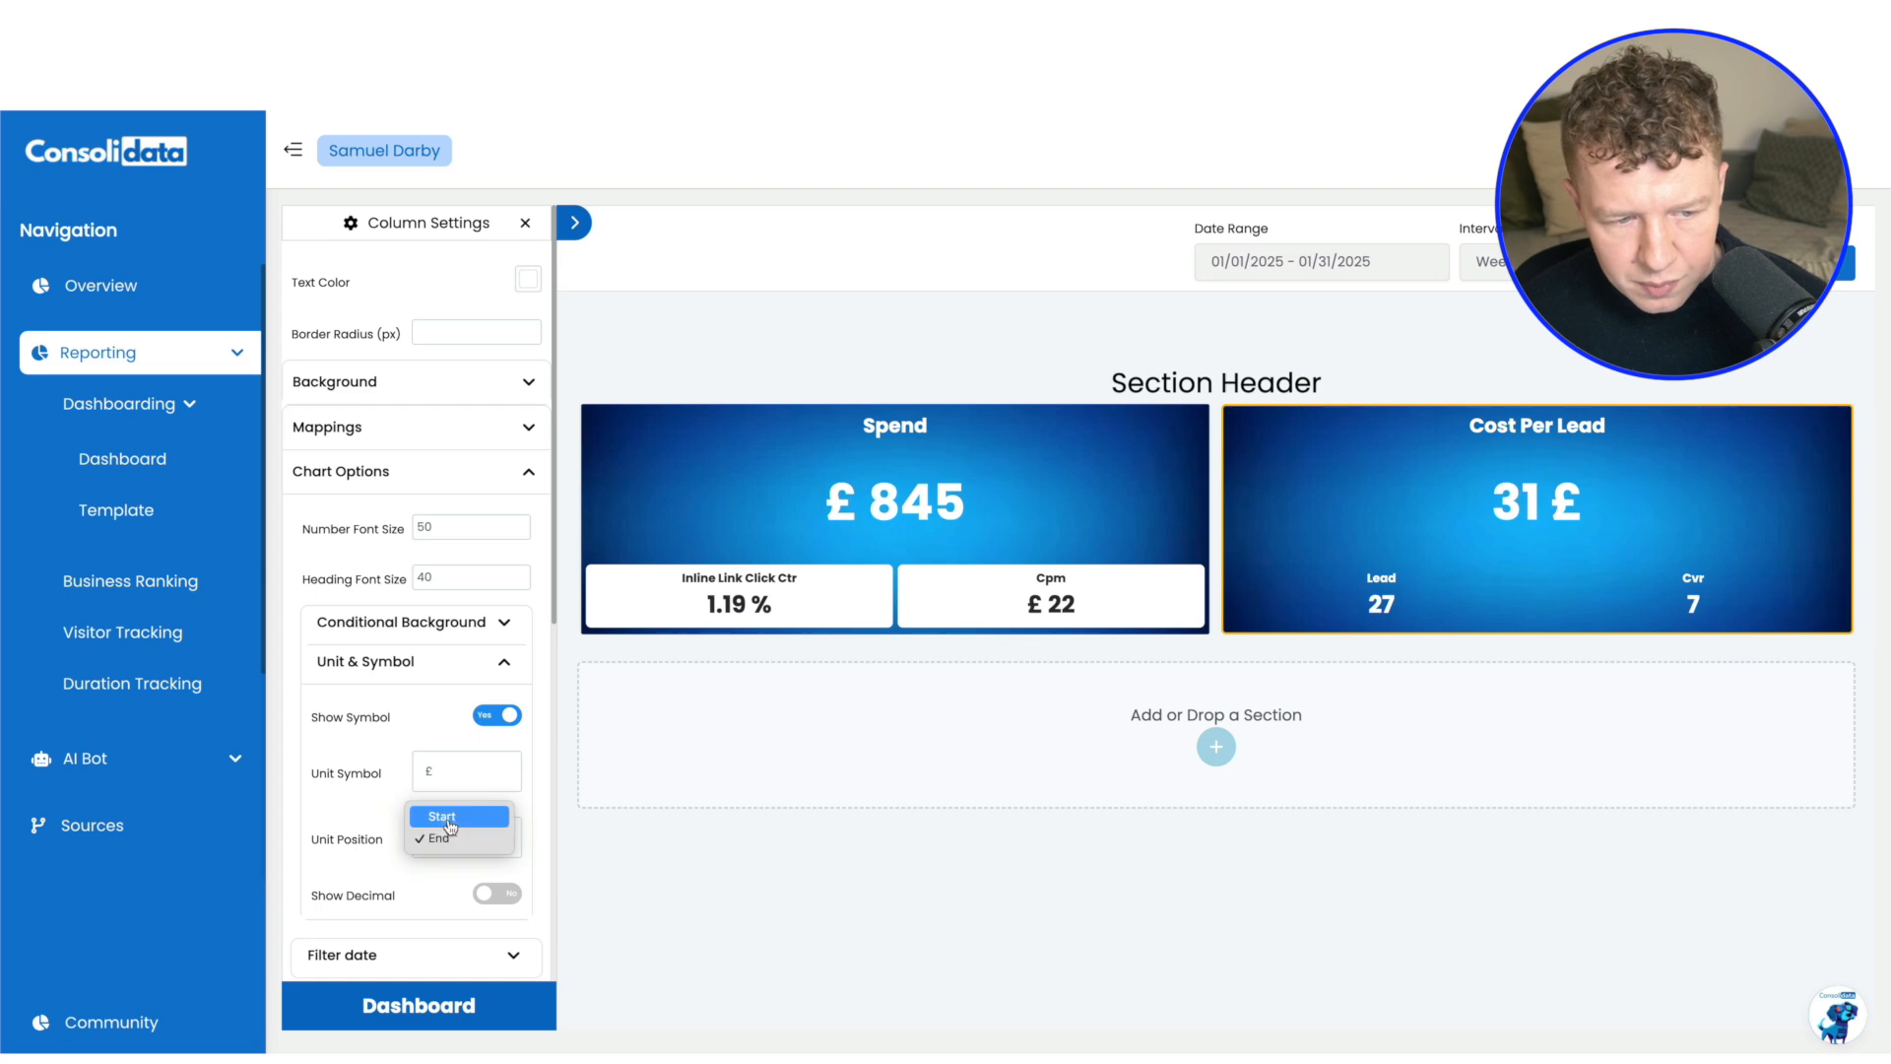
click(448, 833)
scroll(473, 507, down, 2)
scroll(501, 481, up, 2)
Give the Lead value in the Cost Per Lead chart a white background (FFFFFF) and relabel it Leads
click(529, 432)
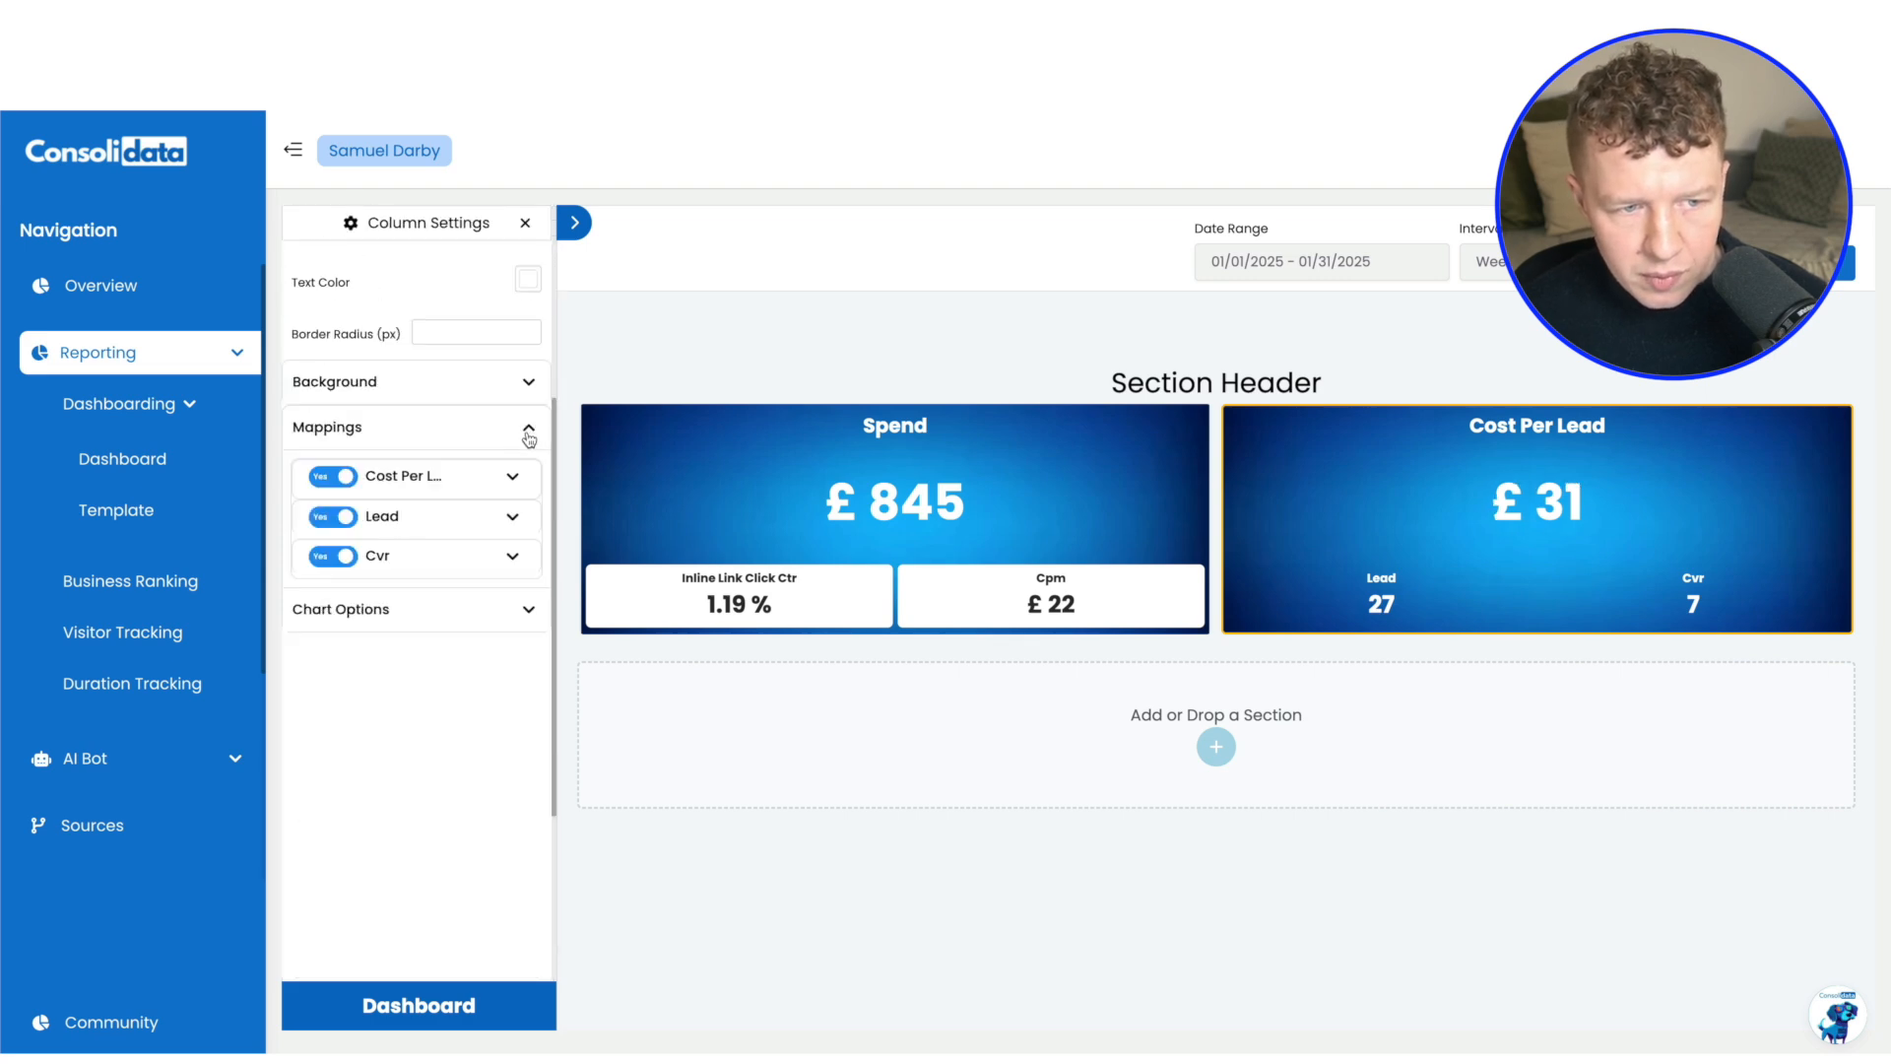
click(514, 519)
click(515, 684)
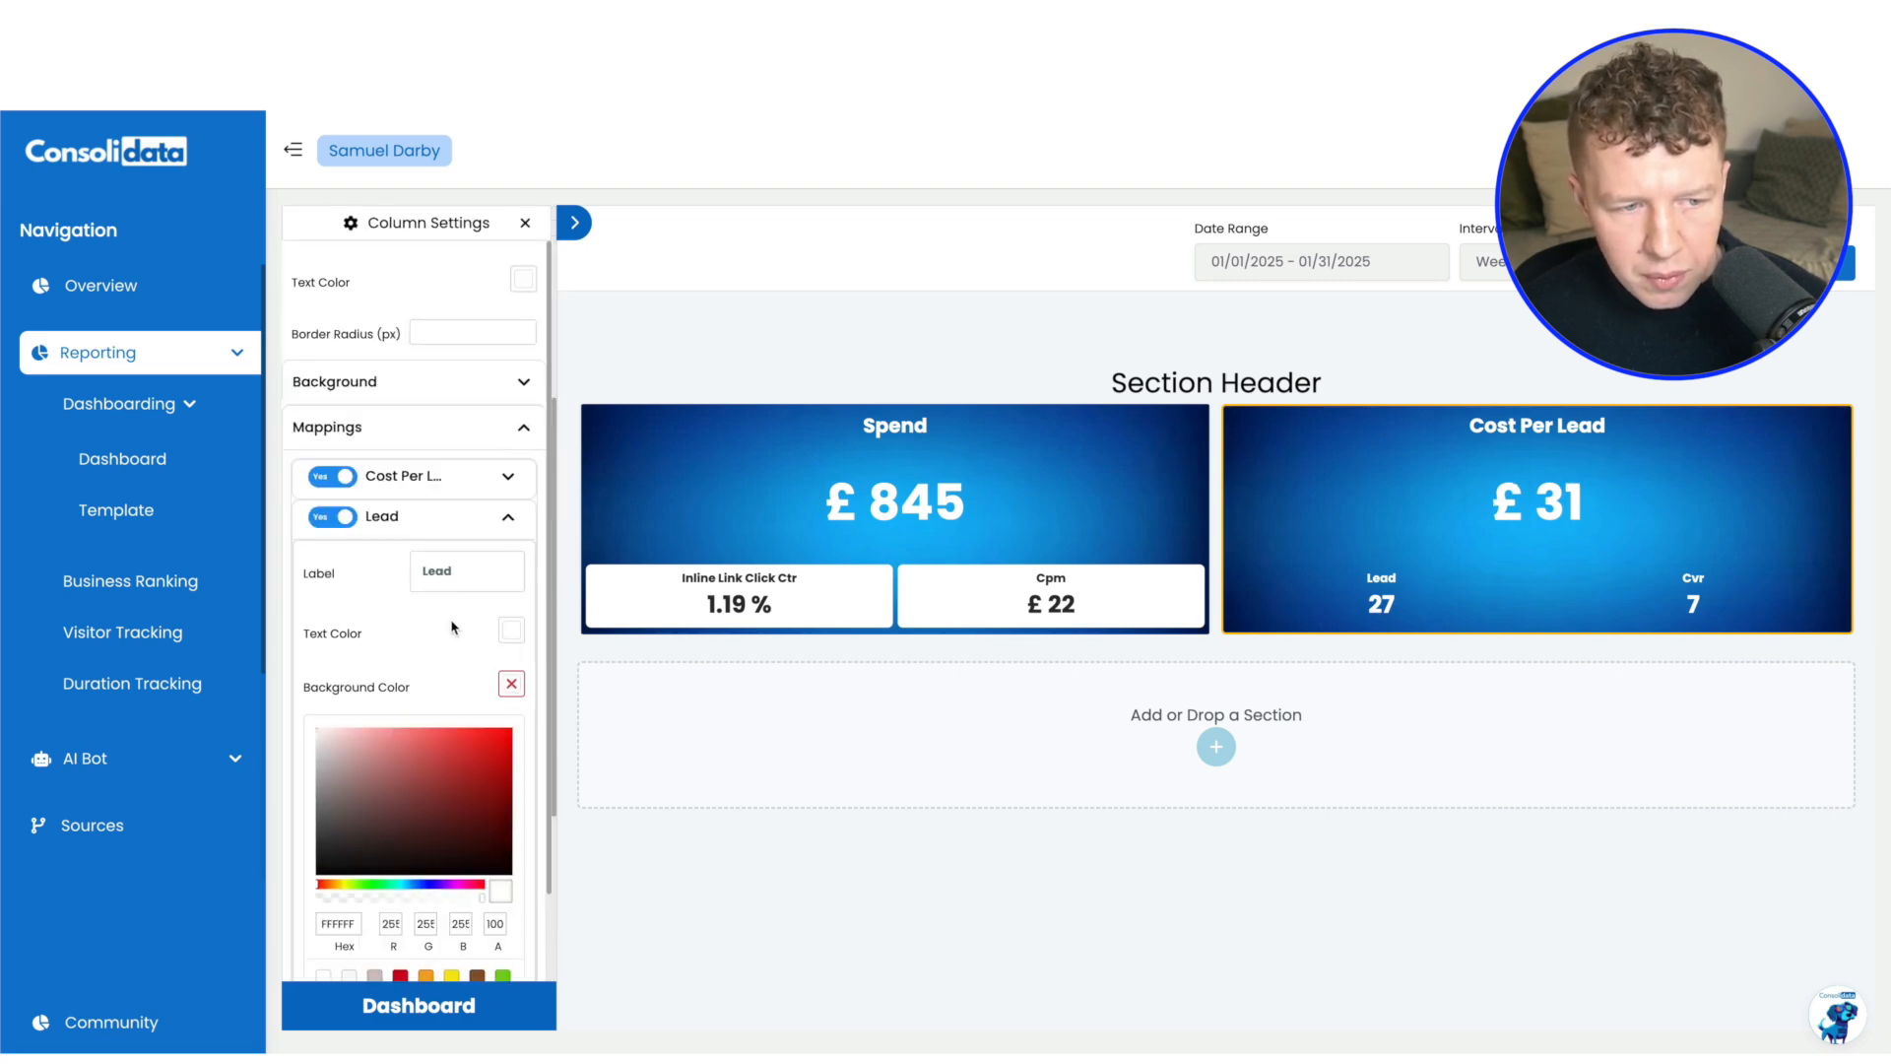
scroll(448, 704, down, 4)
scroll(443, 780, up, 4)
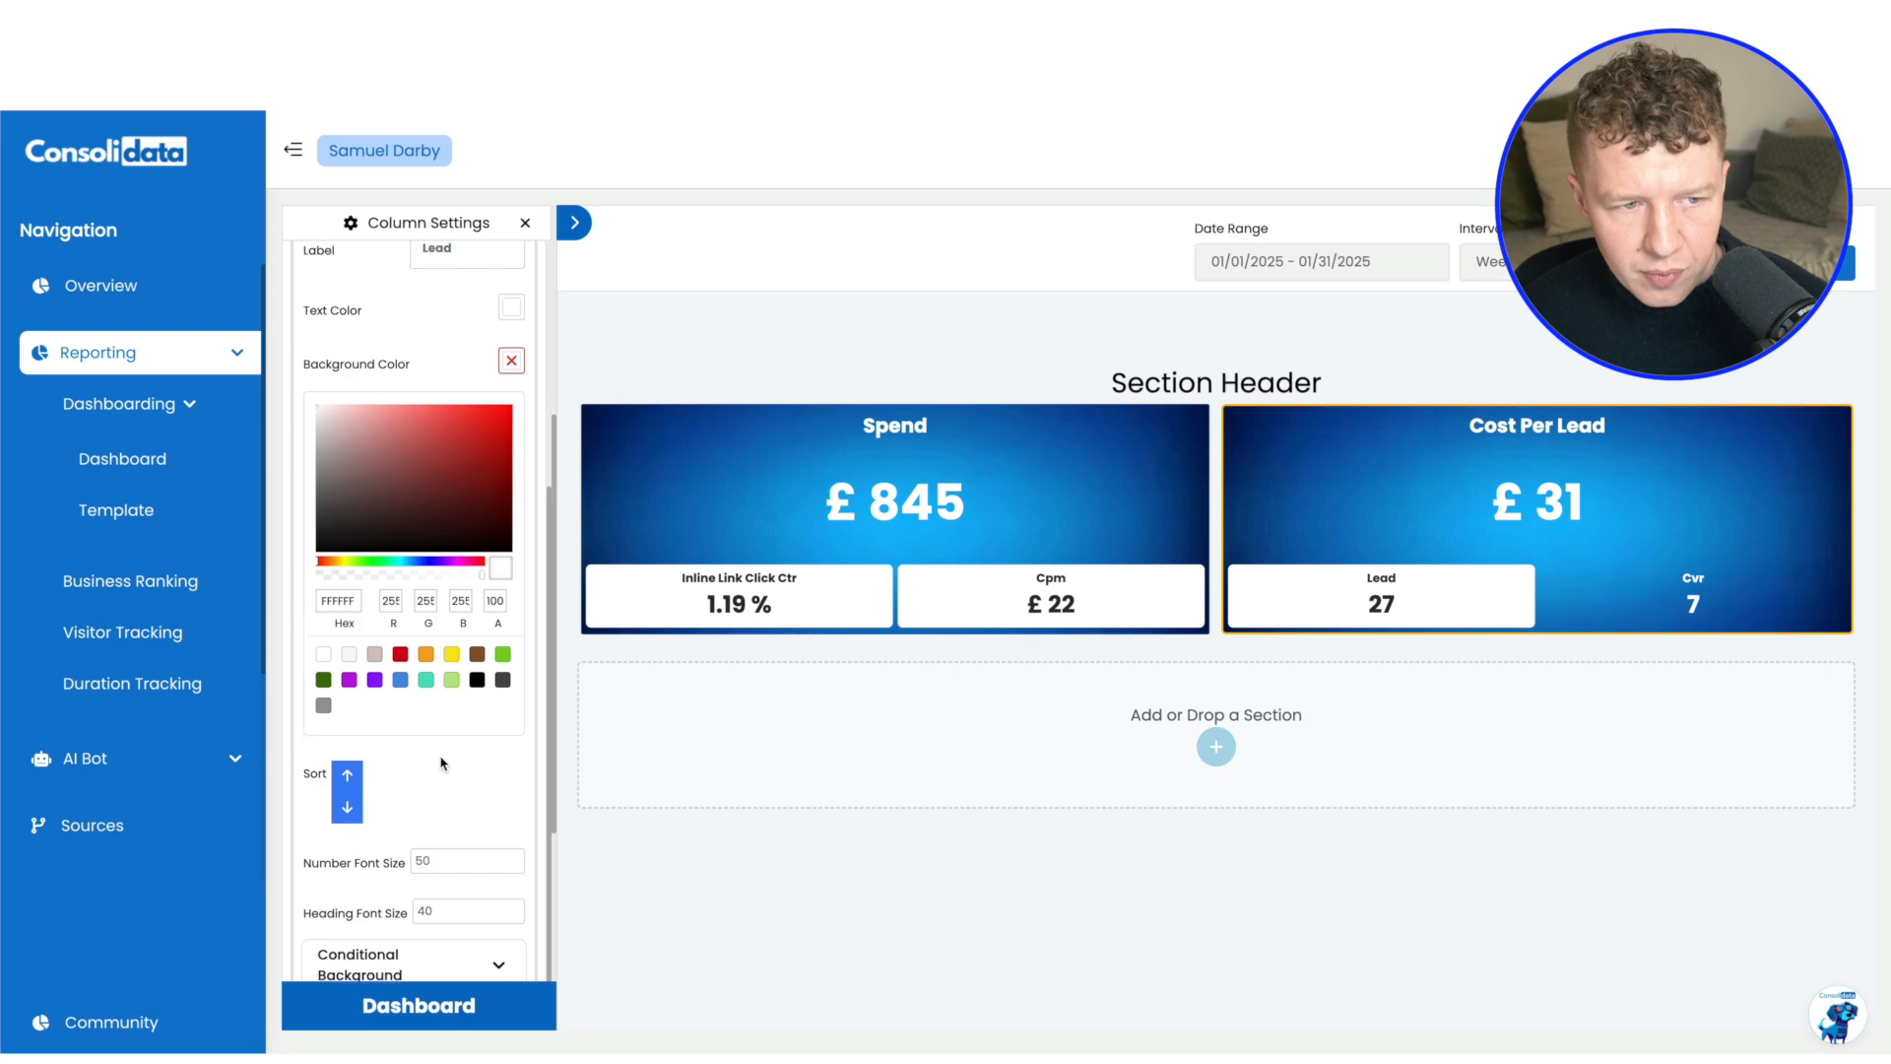
click(455, 557)
text(s)
Give the Cvr value in the Cost Per Lead chart a white background (FFFFFF)
scroll(455, 558, down, 3)
scroll(443, 729, down, 4)
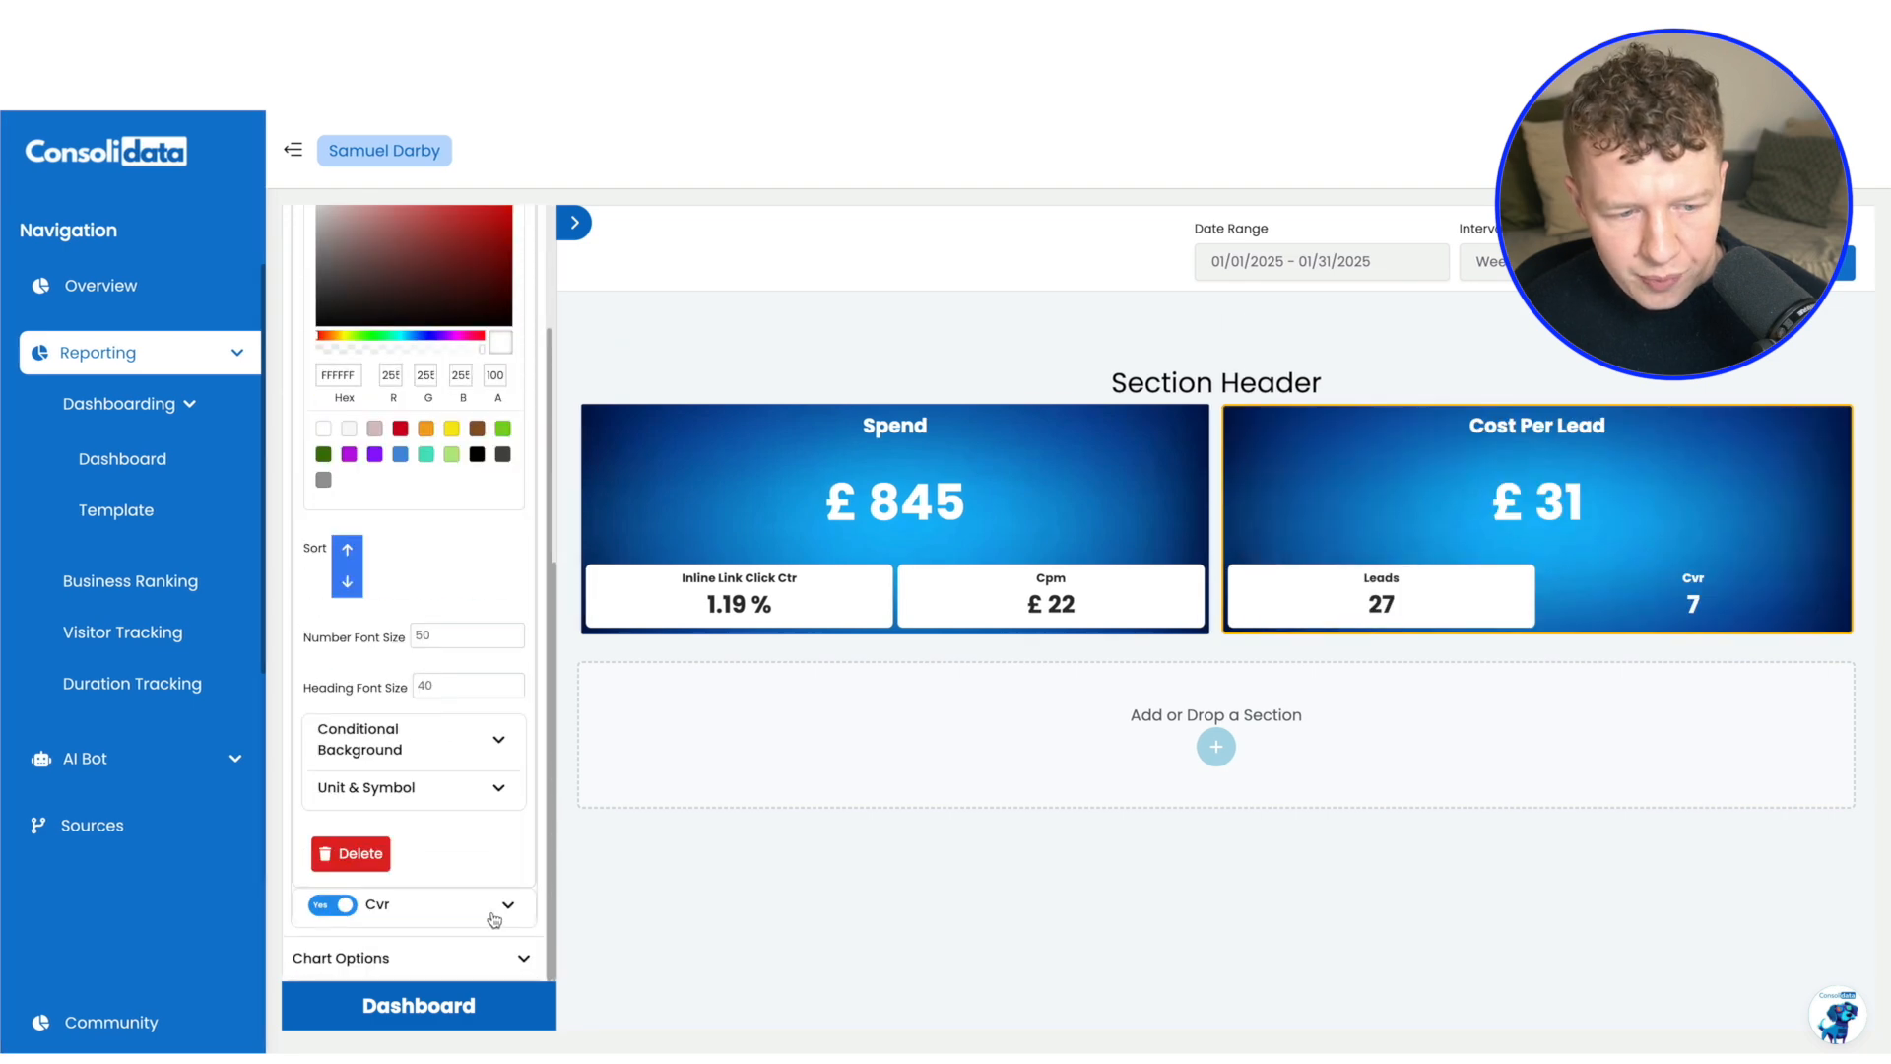
click(511, 818)
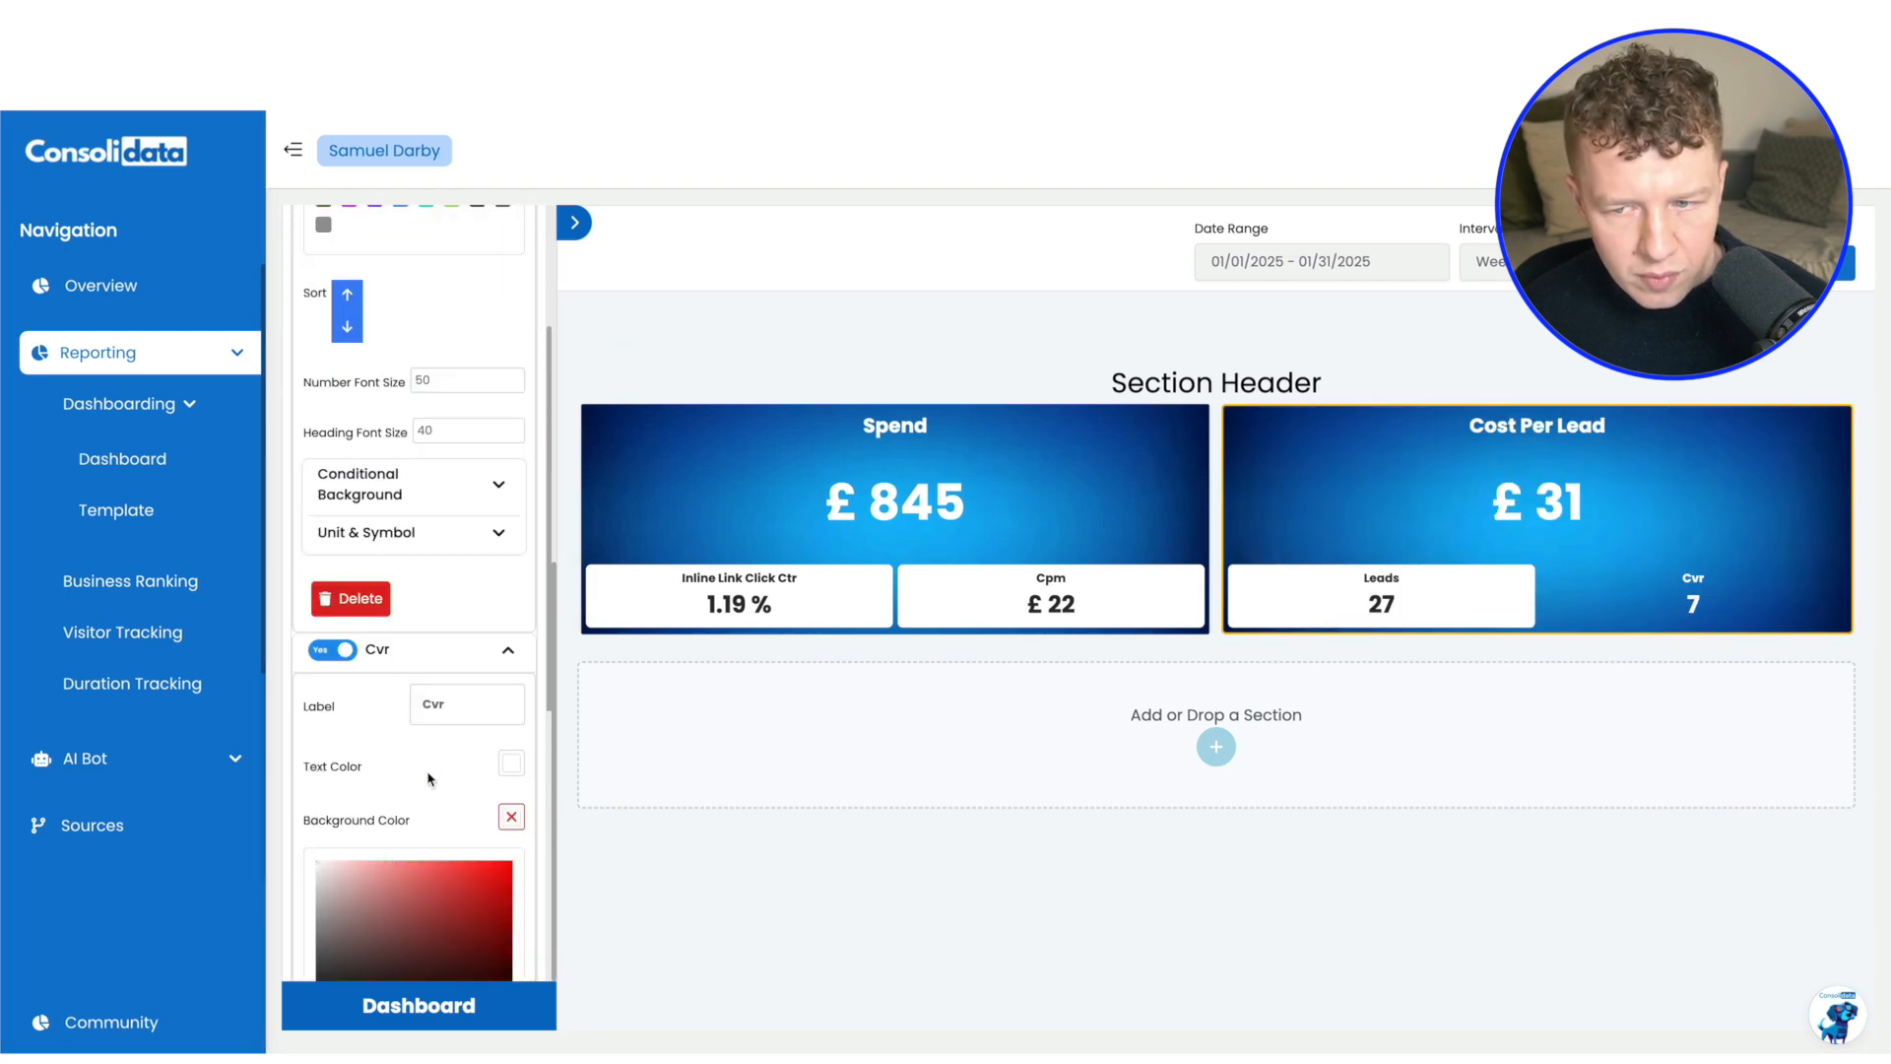
Show the Cvr value with a % symbol at the end and turn its decimals on
scroll(430, 779, down, 6)
click(488, 788)
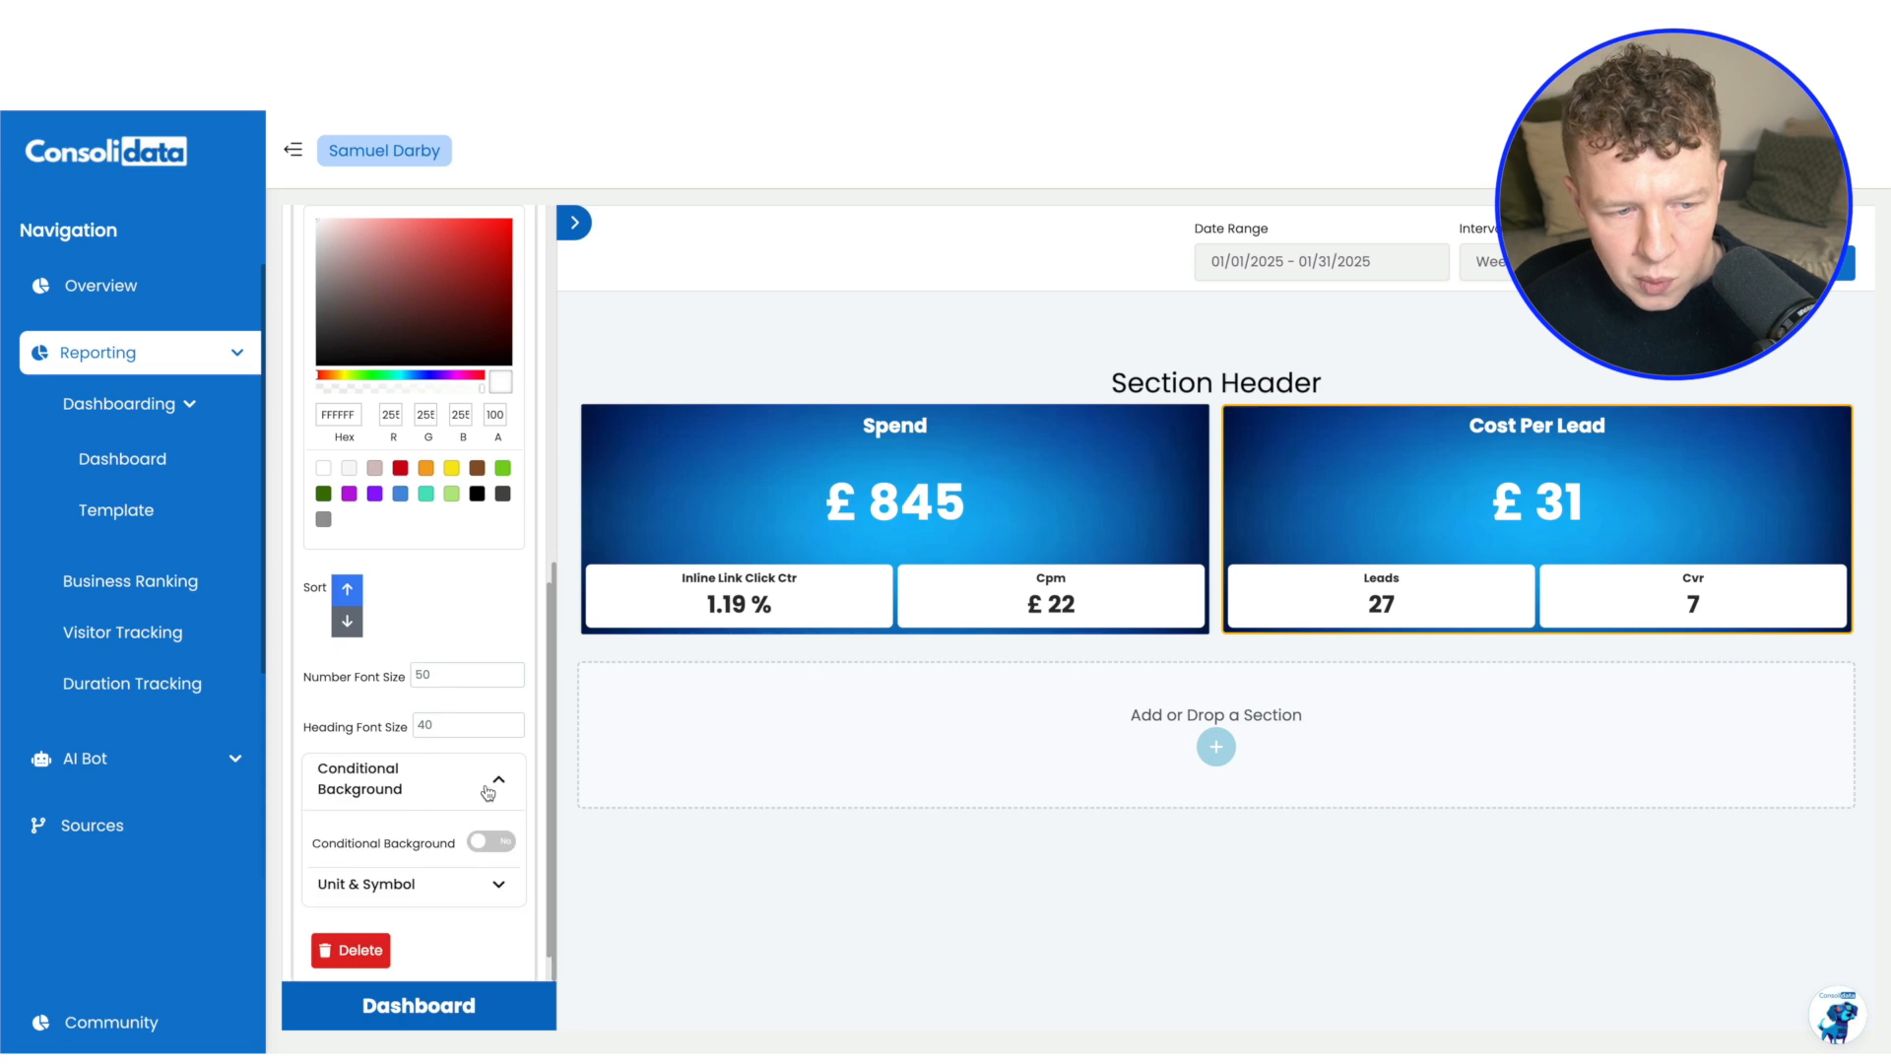
click(488, 788)
click(487, 831)
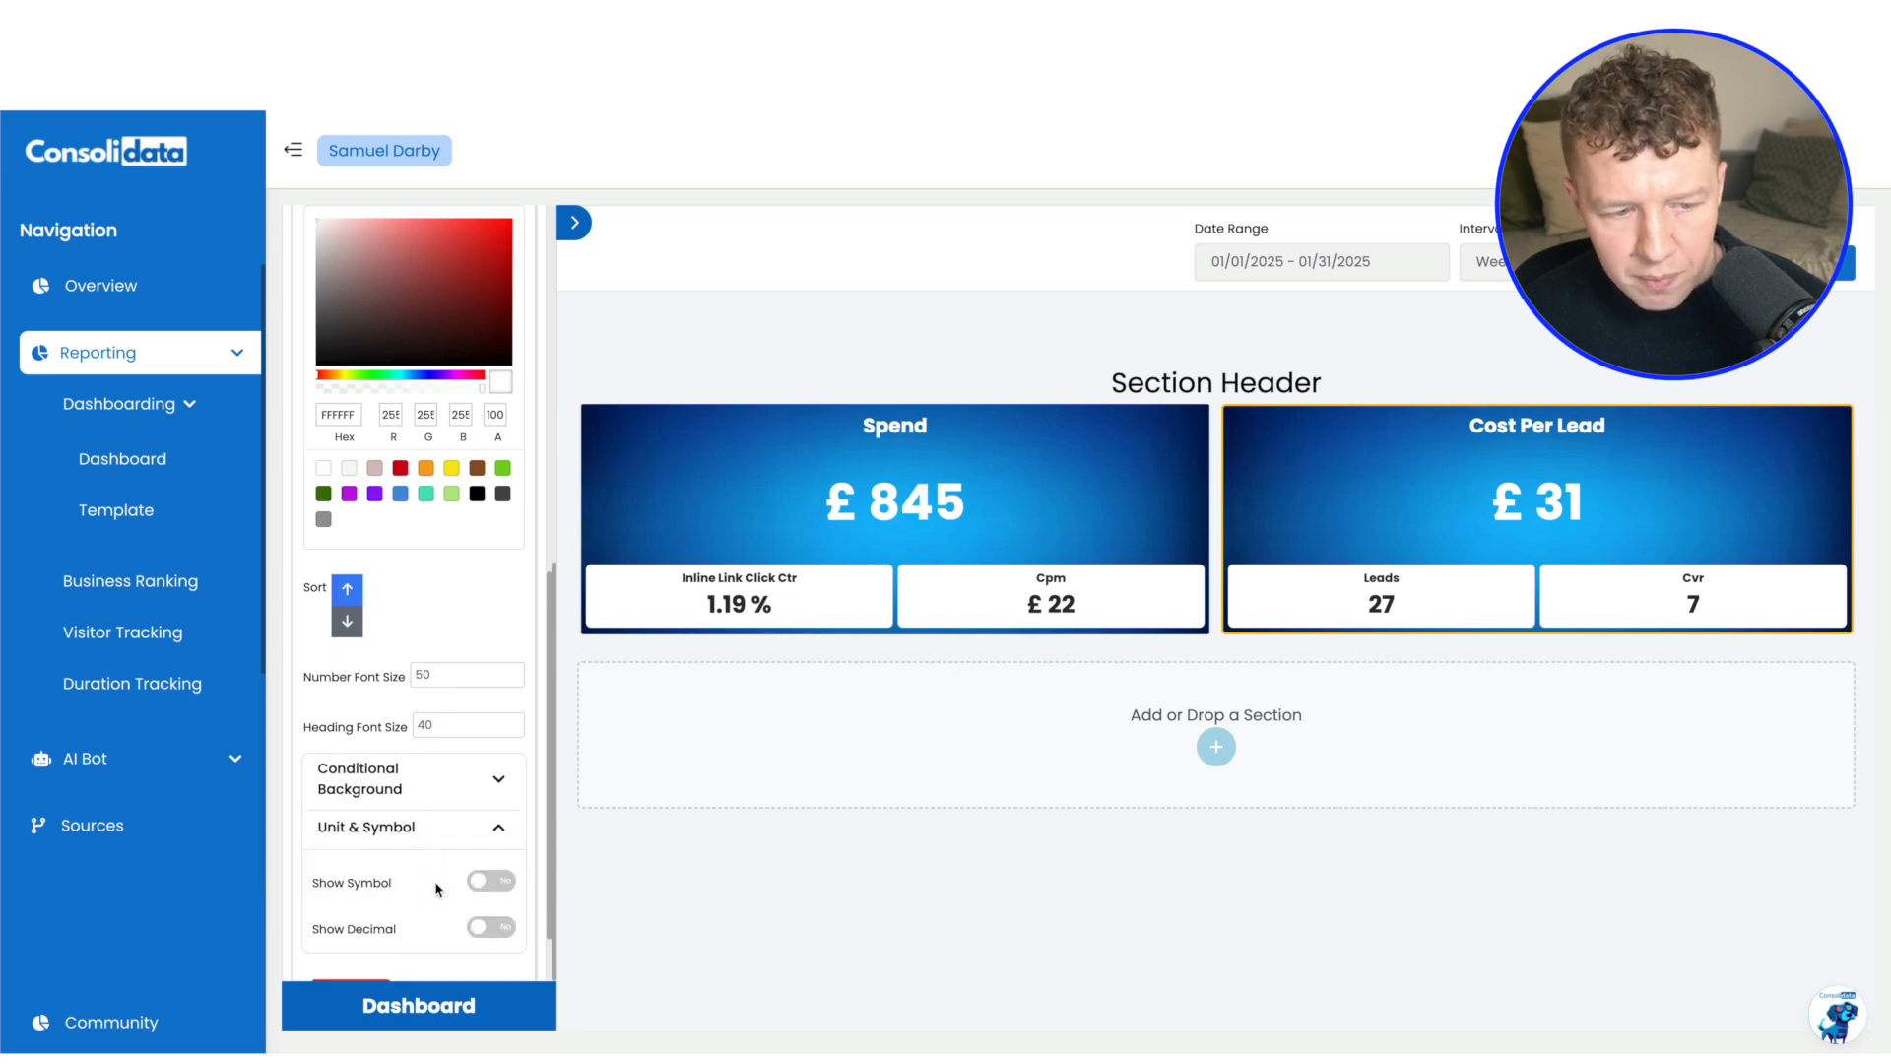
click(491, 881)
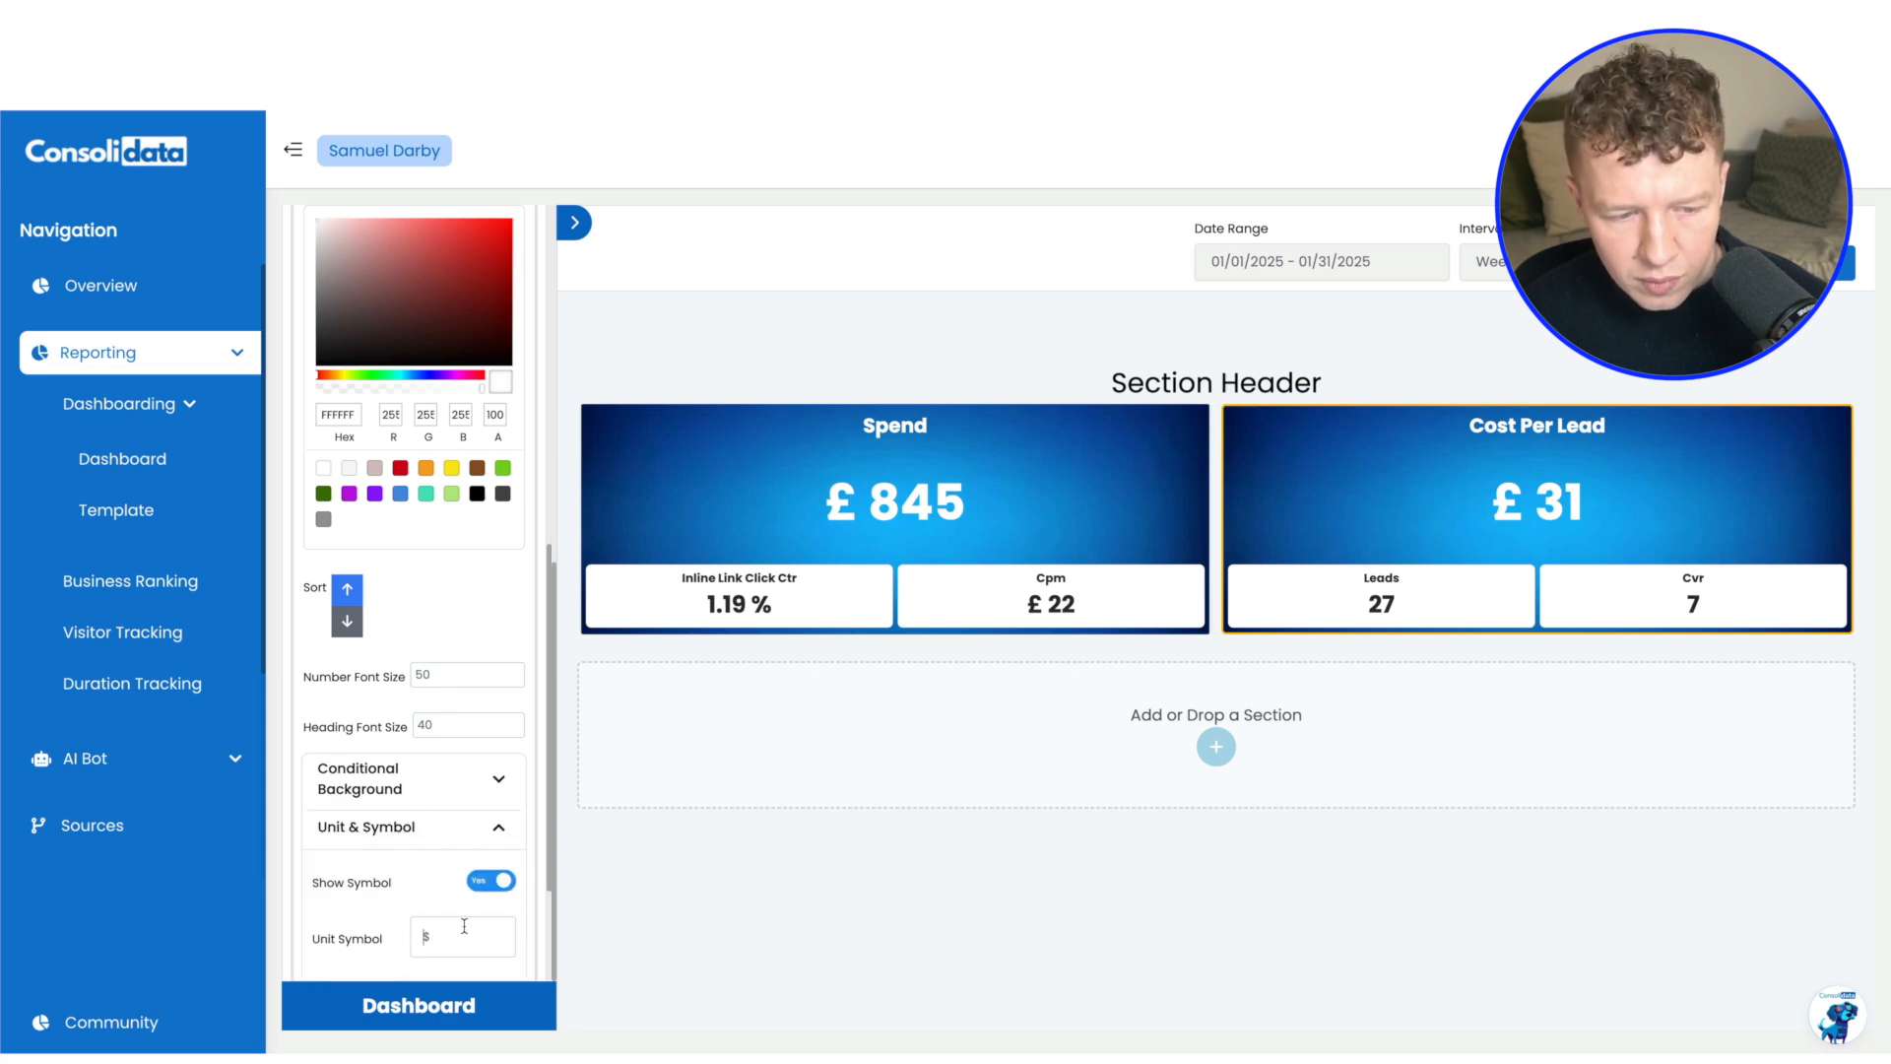
scroll(414, 690, down, 3)
click(490, 827)
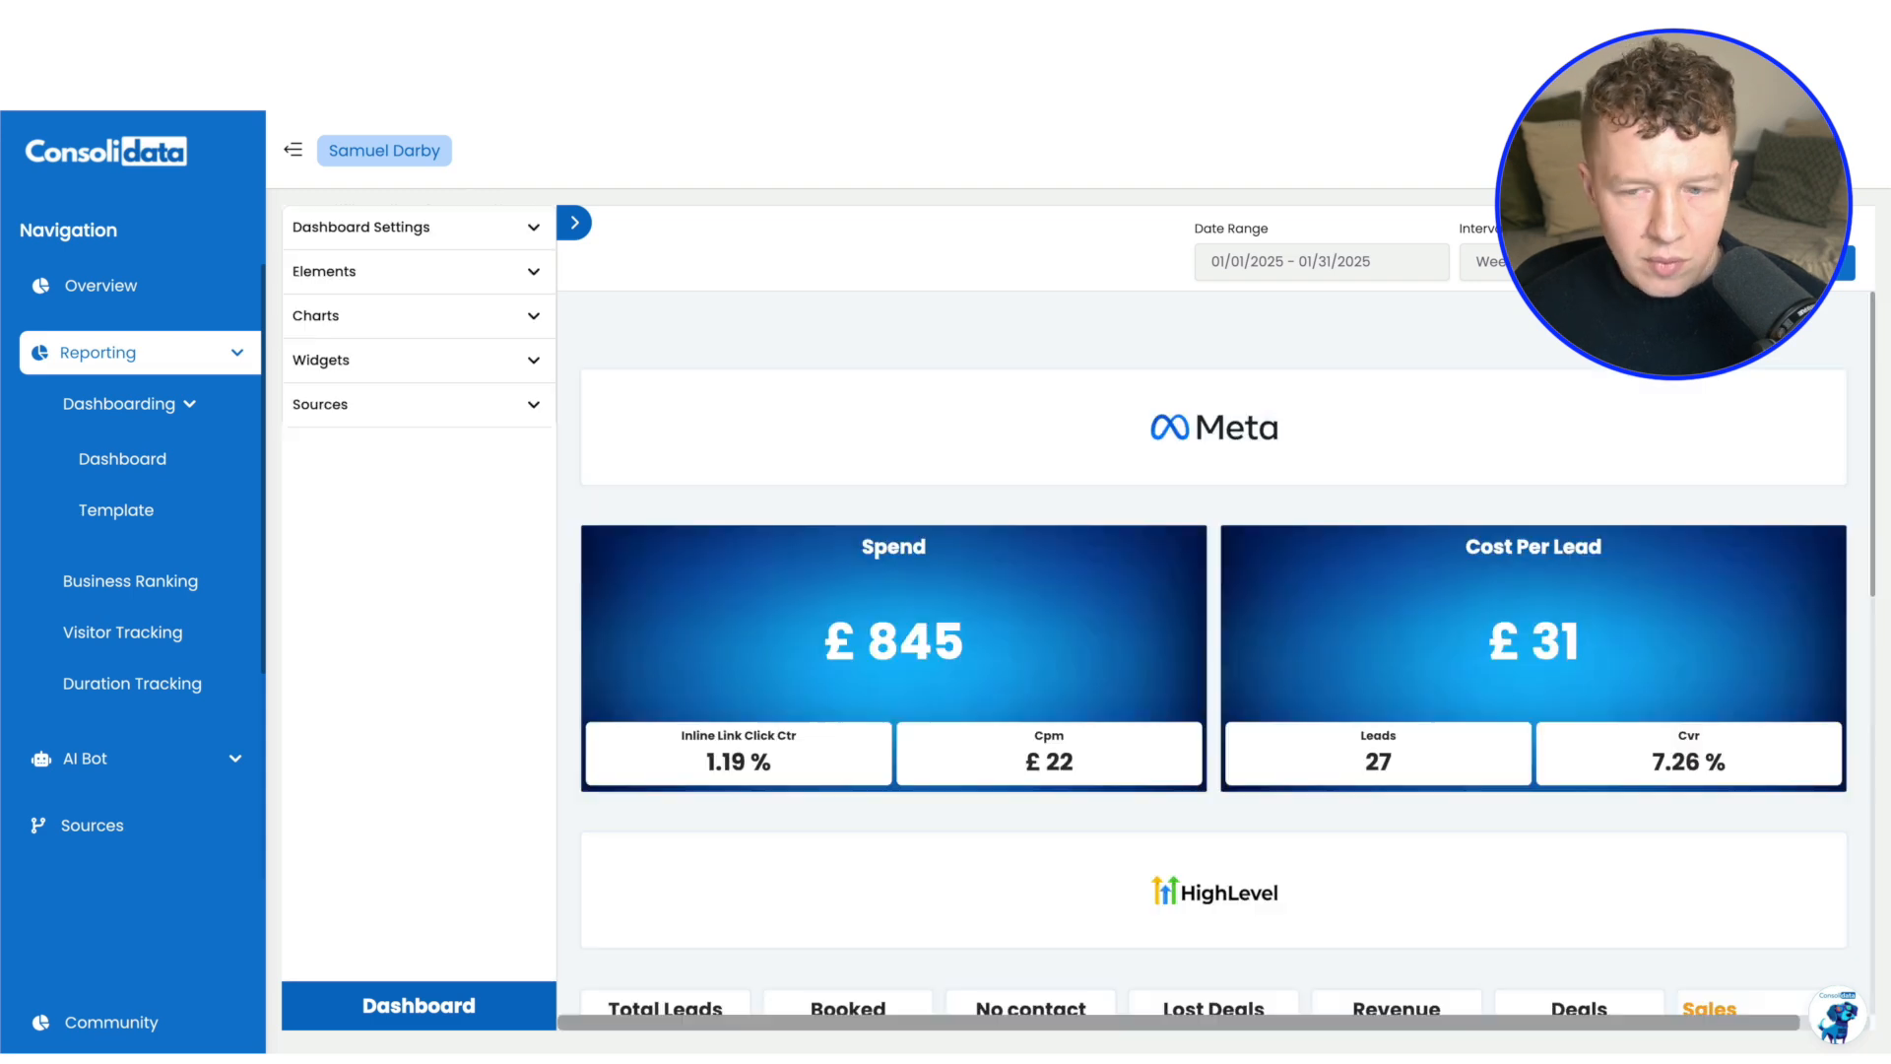
scroll(1214, 650, down, 5)
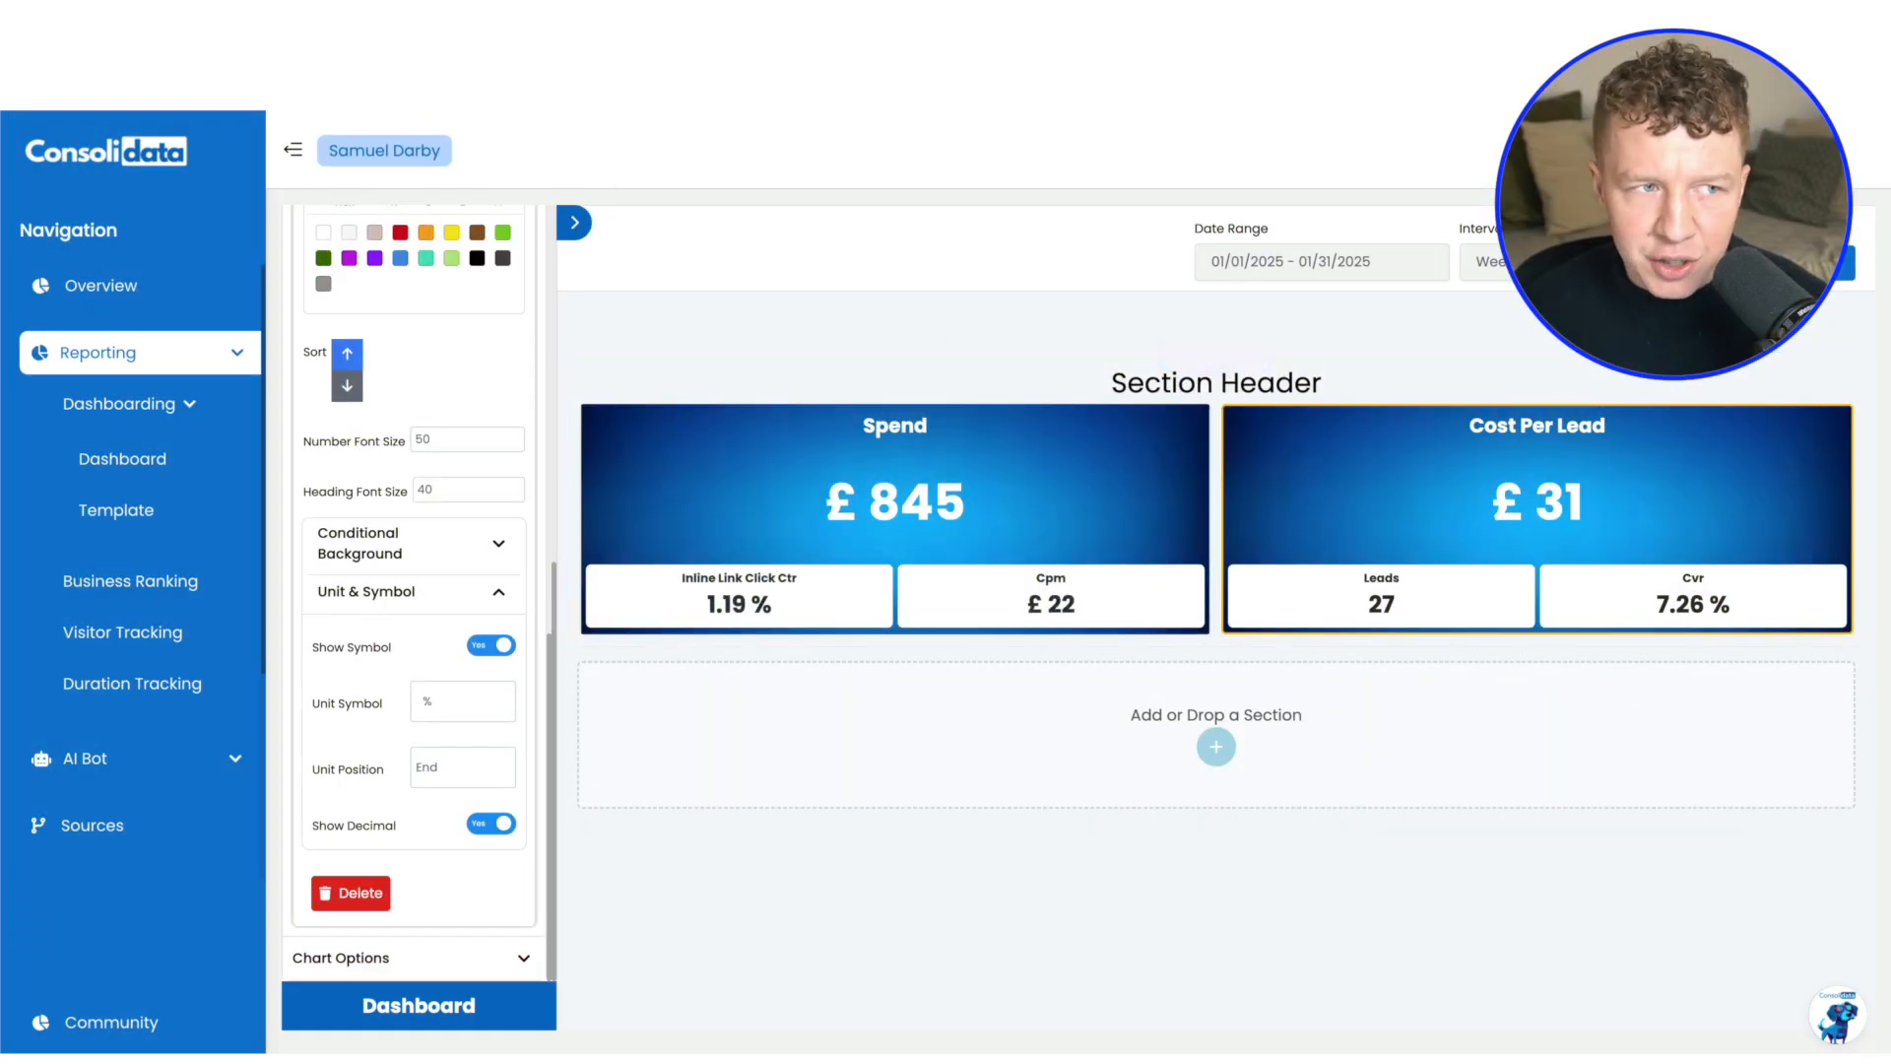
Check the layout of the finished example dashboard and add a one-column section below the Spend and Cost Per Lead charts
click(443, 29)
scroll(1092, 489, up, 1)
scroll(1092, 490, up, 3)
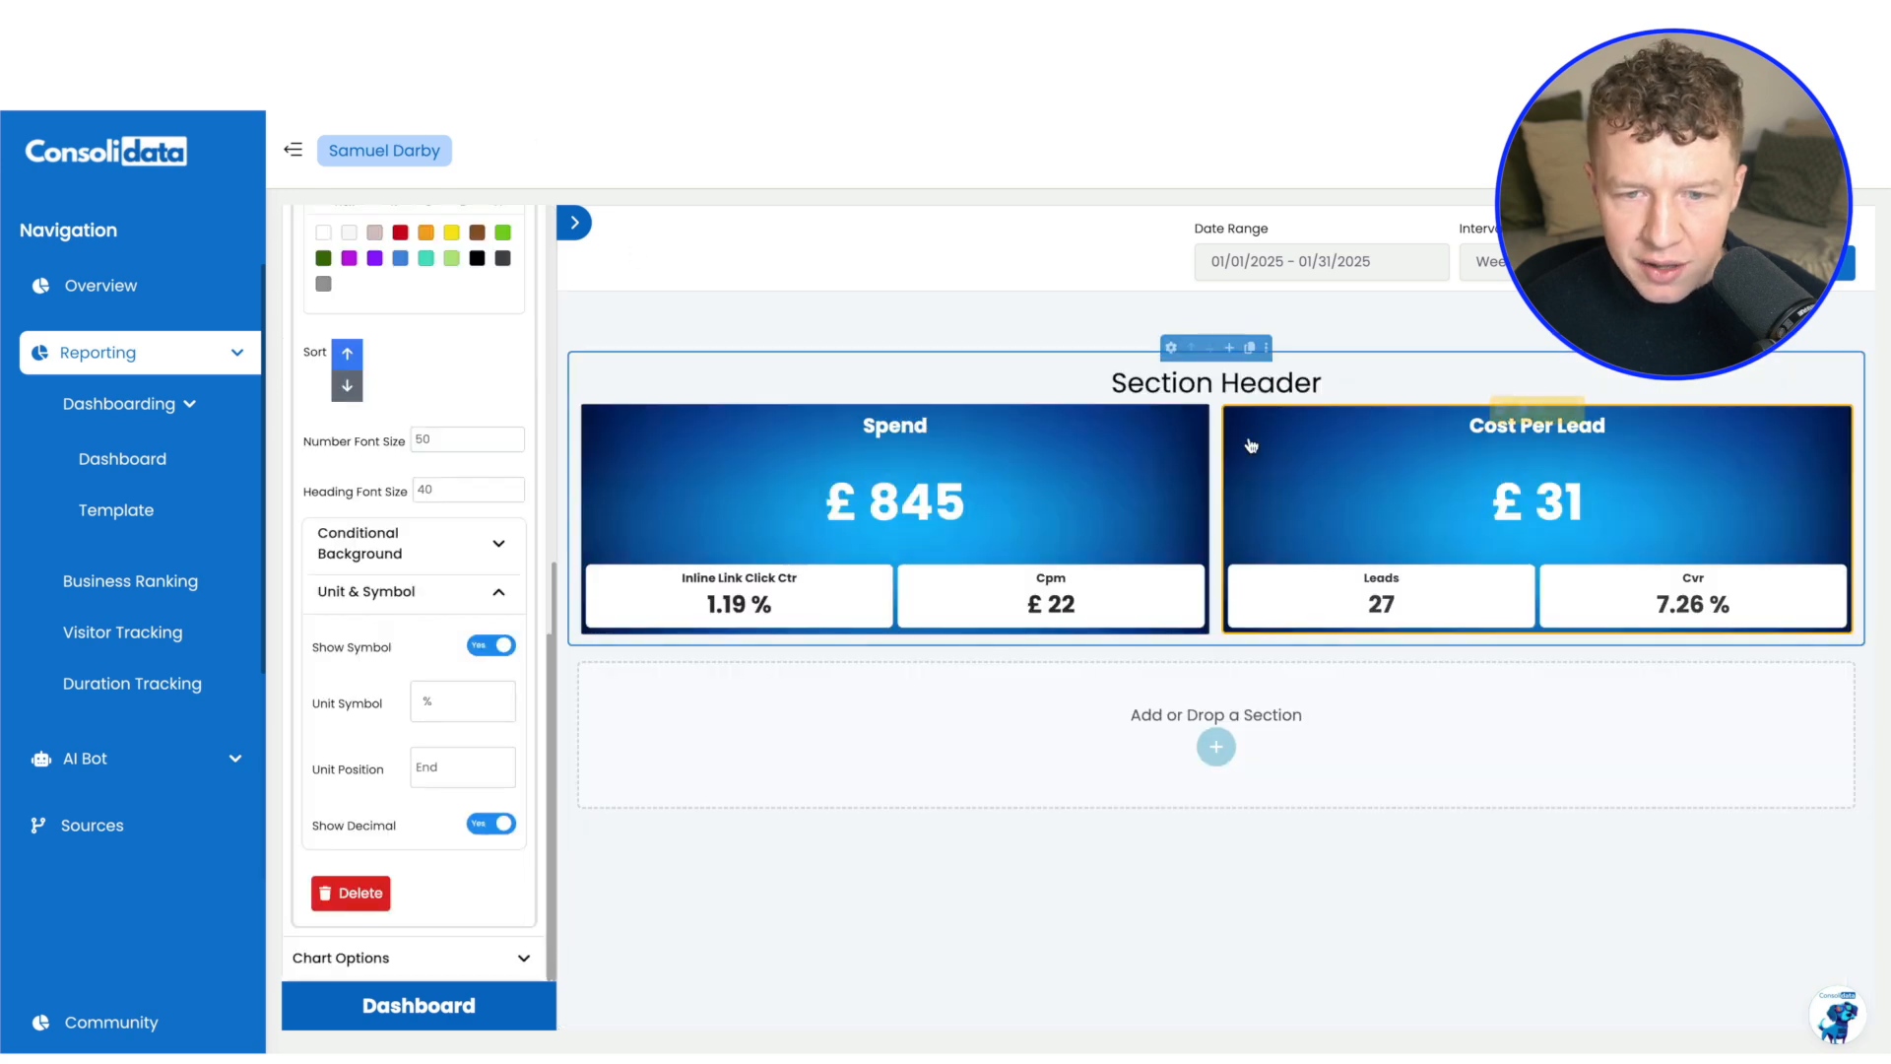
click(1216, 746)
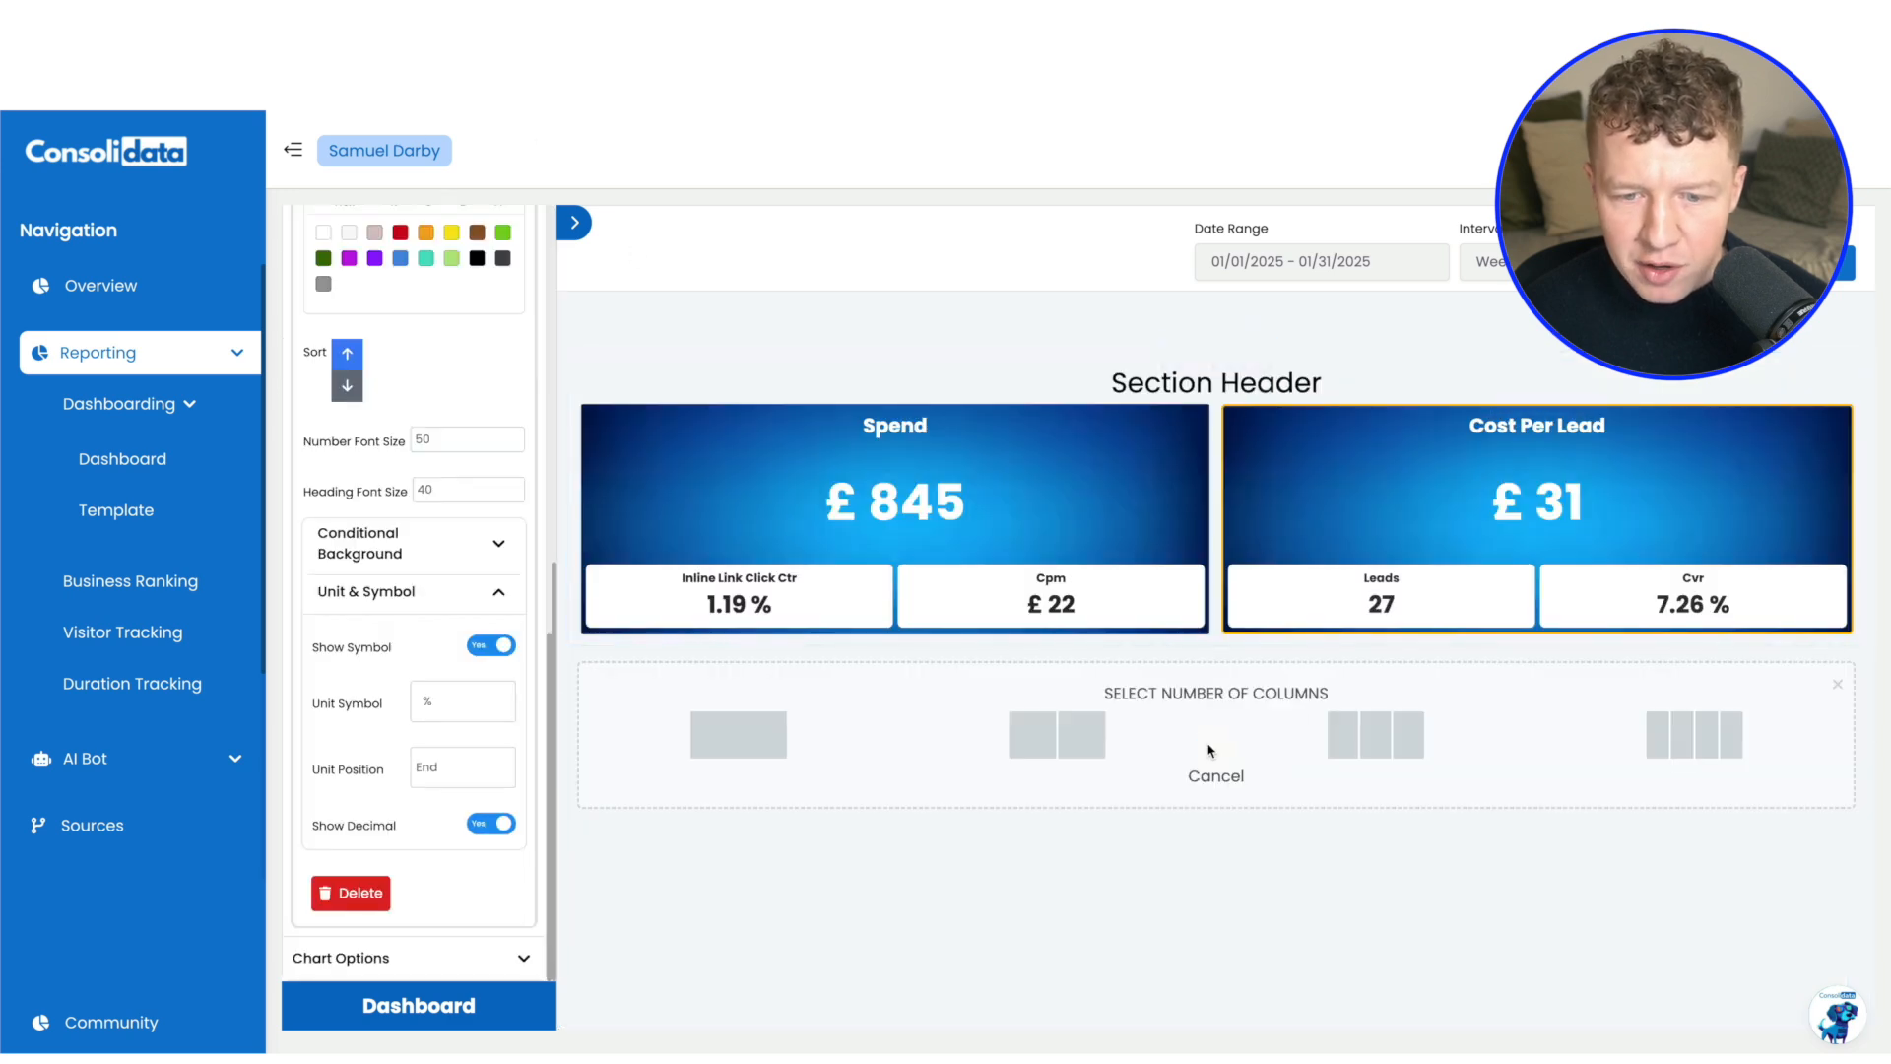
click(741, 751)
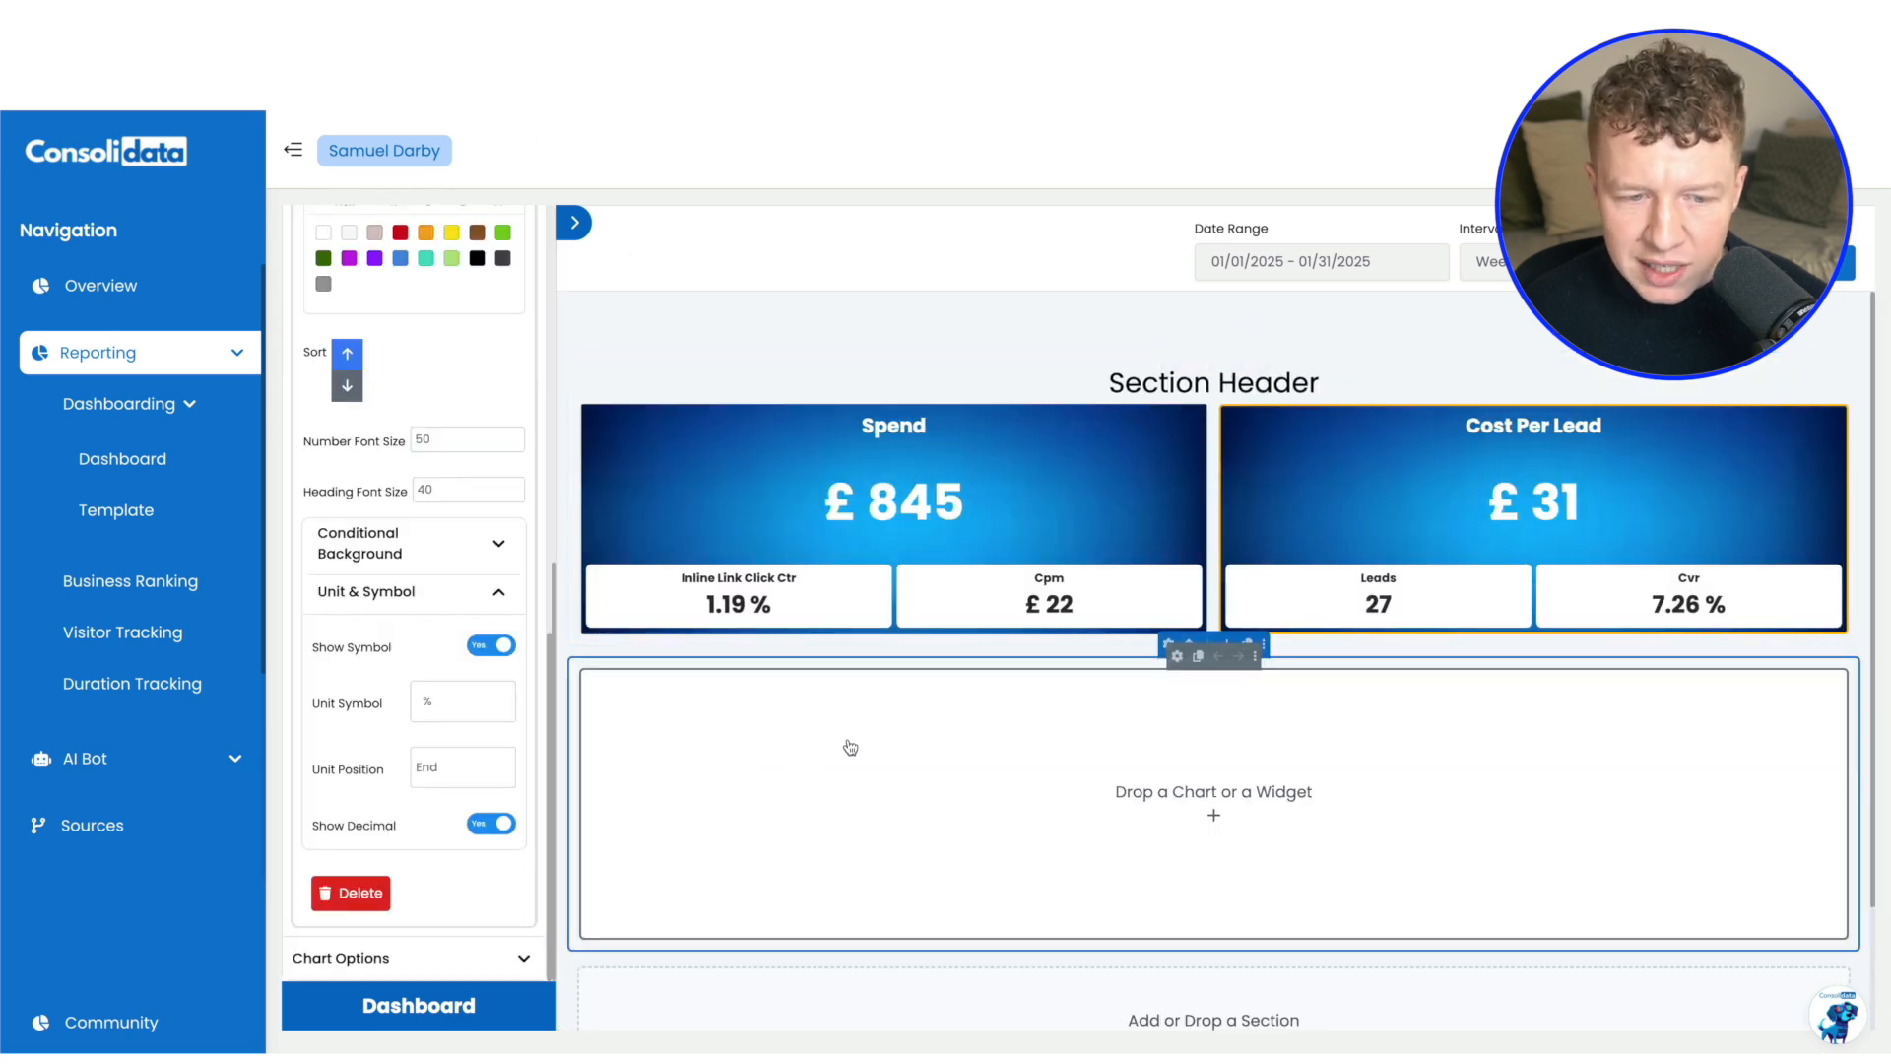
Move the empty one-column section above the Spend and Cost Per Lead charts and place an image widget in it
click(1189, 644)
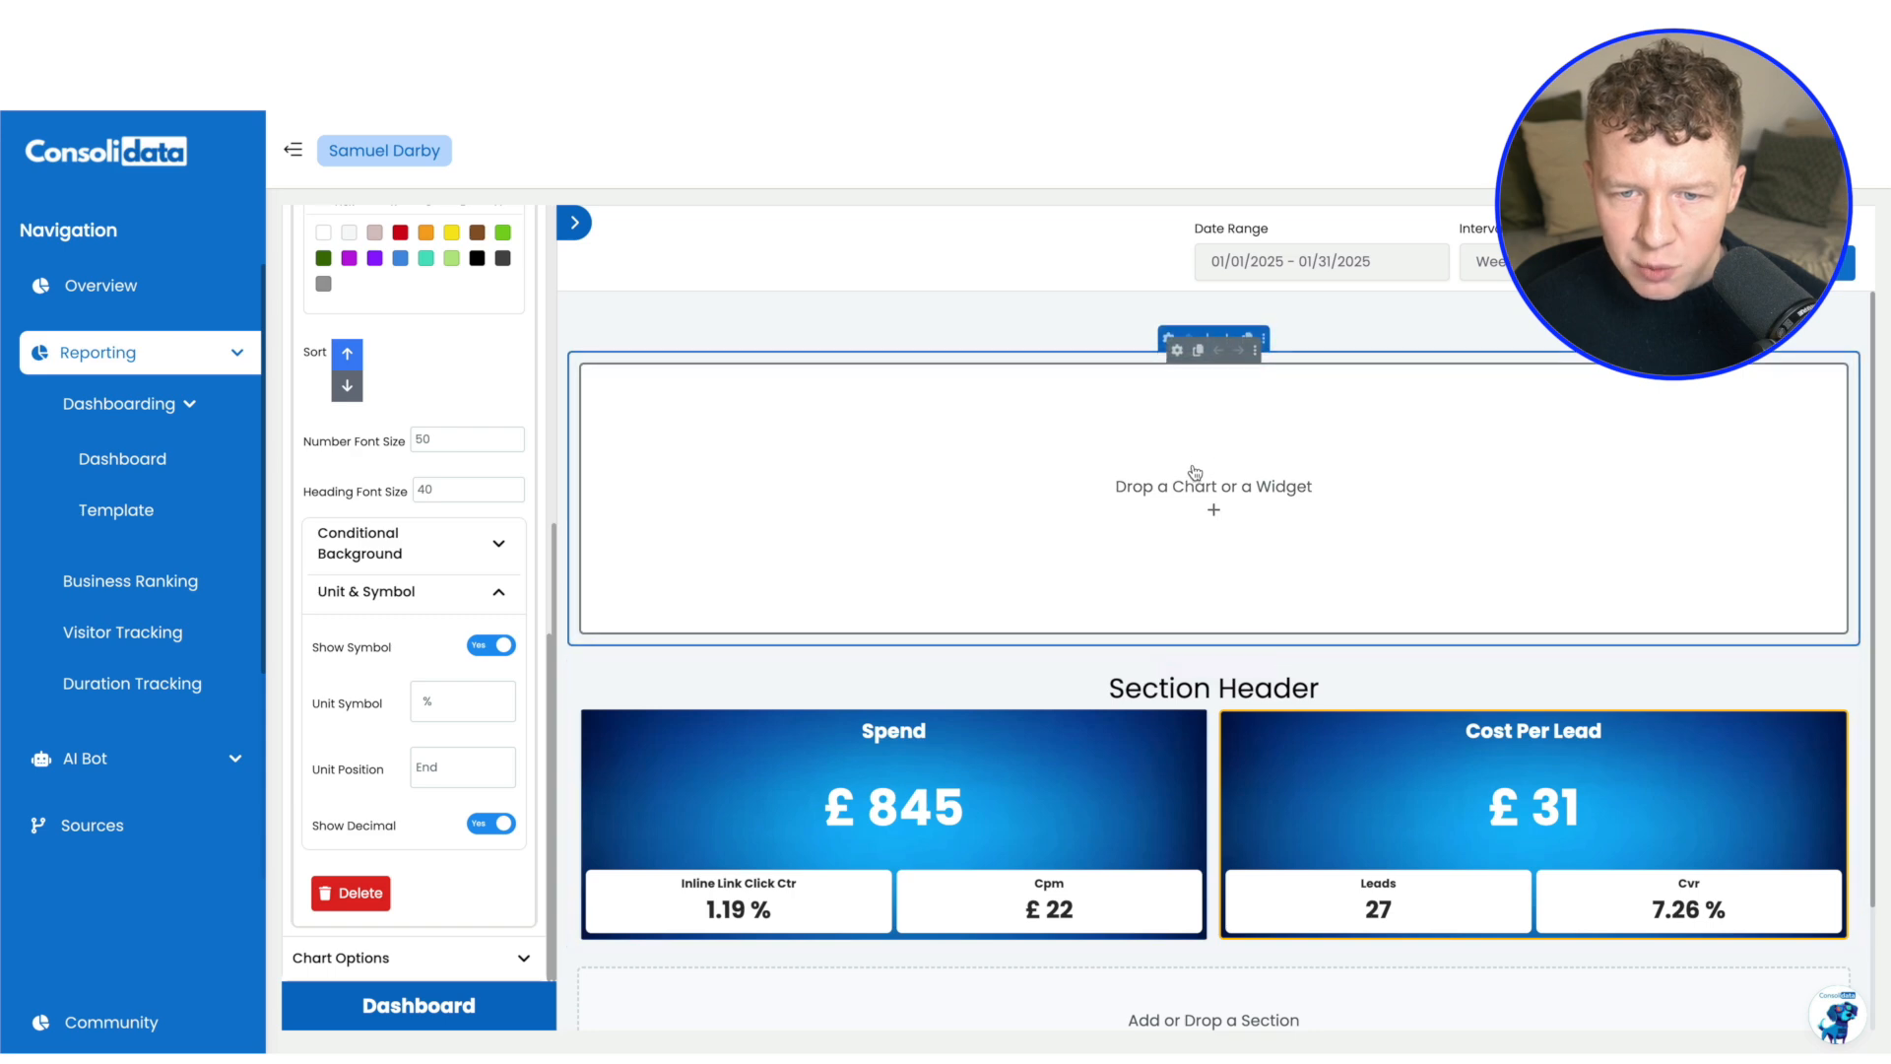
scroll(502, 295, up, 10)
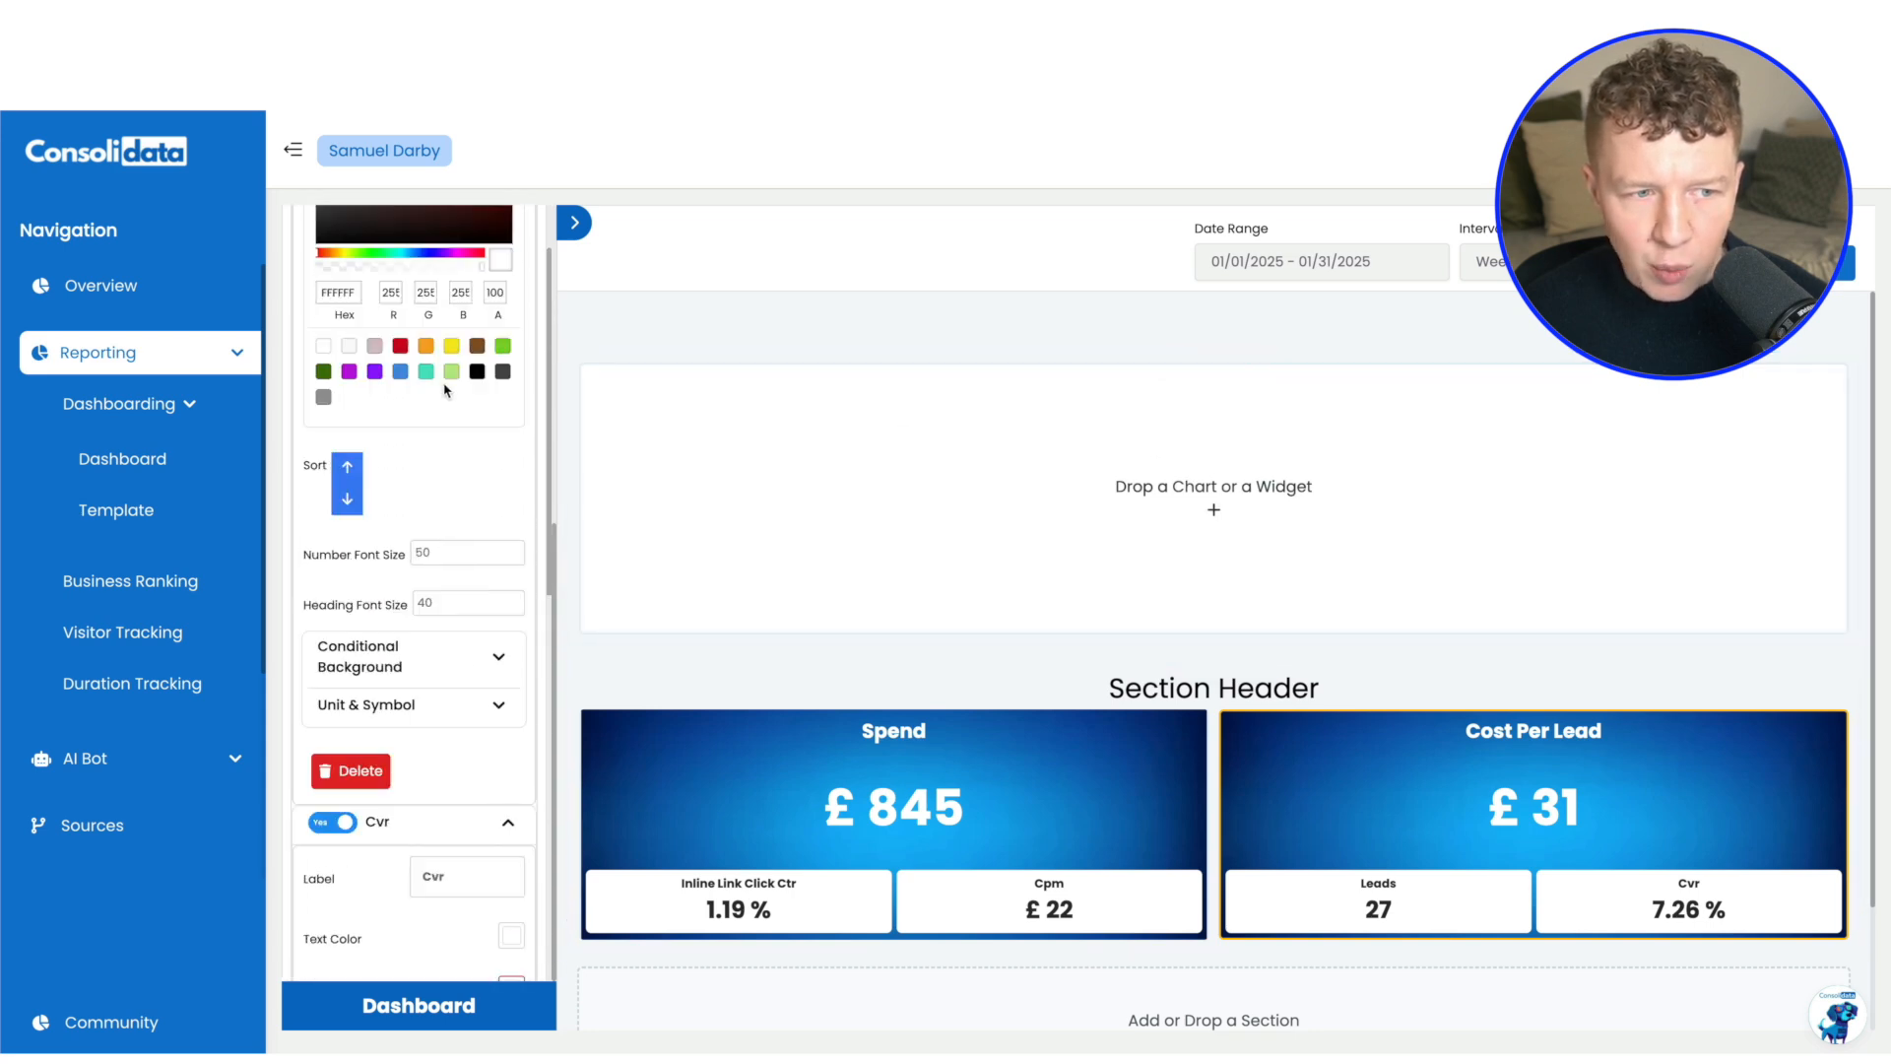
scroll(507, 291, up, 3)
click(525, 228)
drag(350, 422, 1238, 491)
Upload Meta_Platforms_Inc._logo.svg.png from the Downloads folder into the image widget
click(1177, 350)
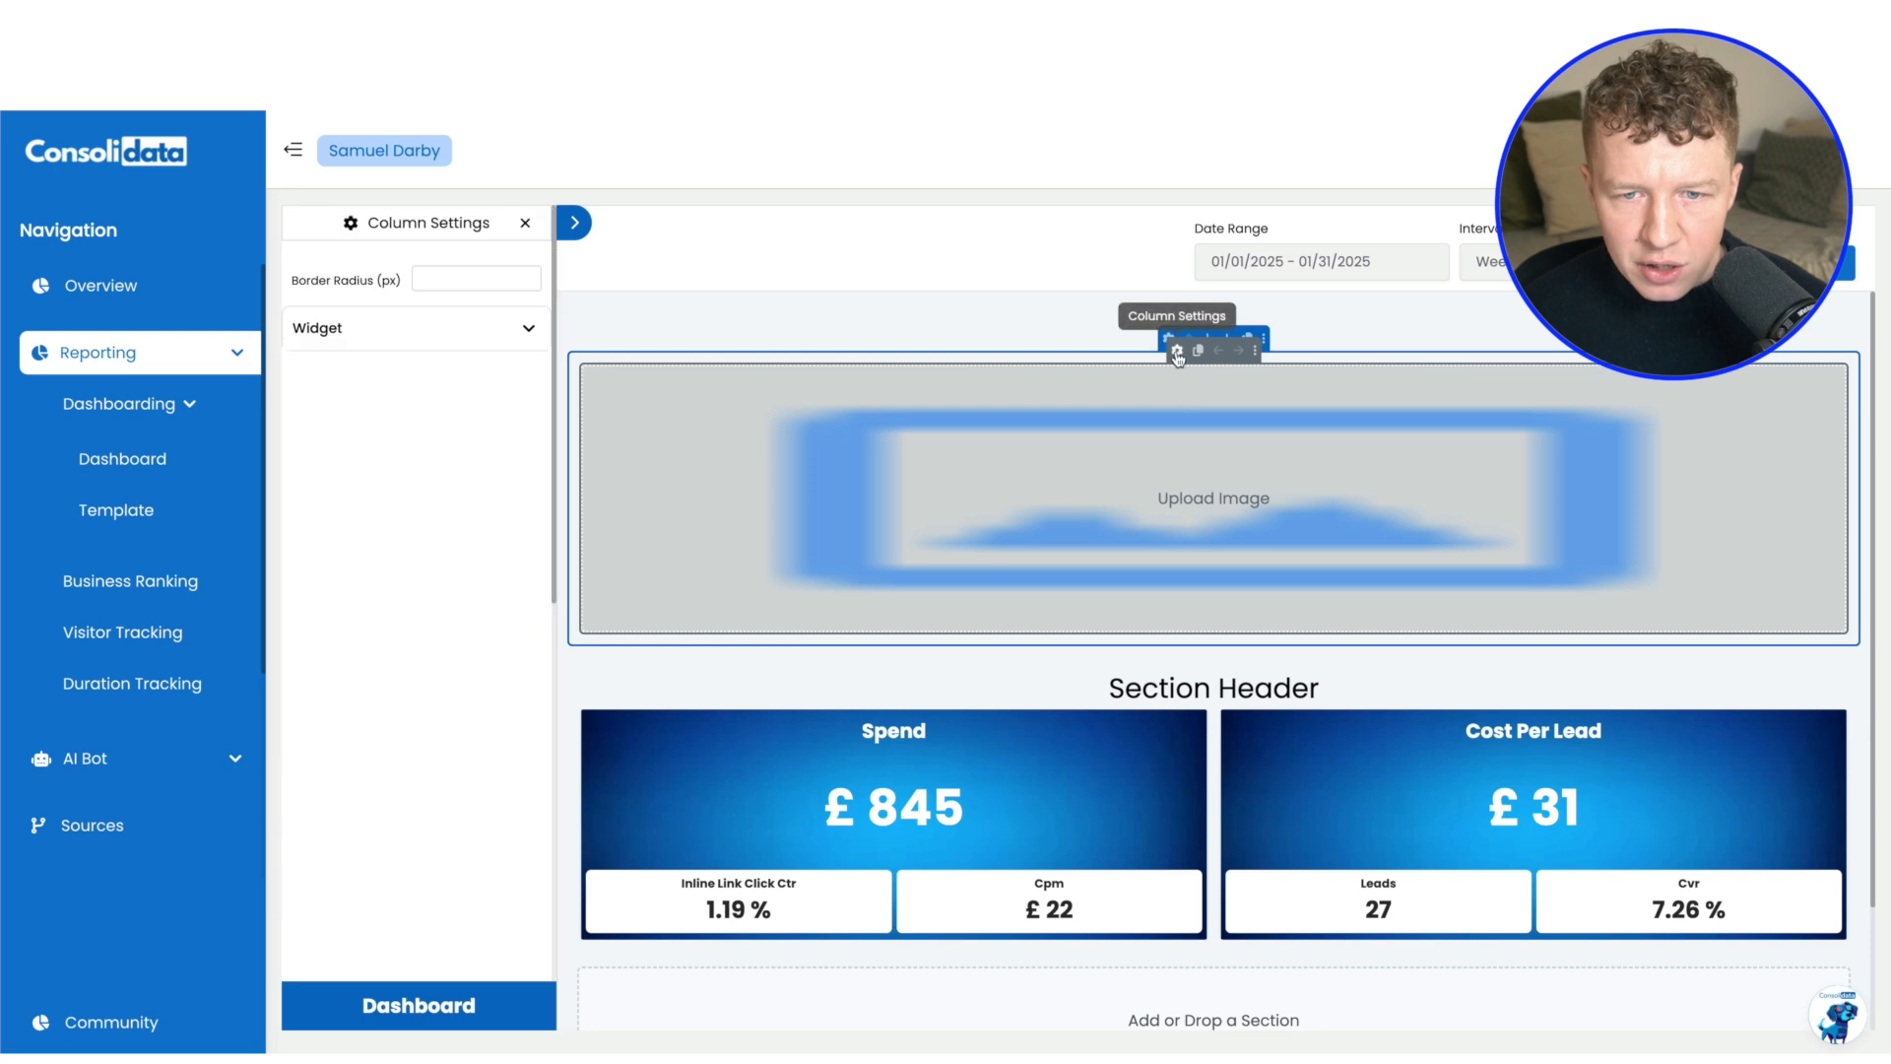
click(459, 390)
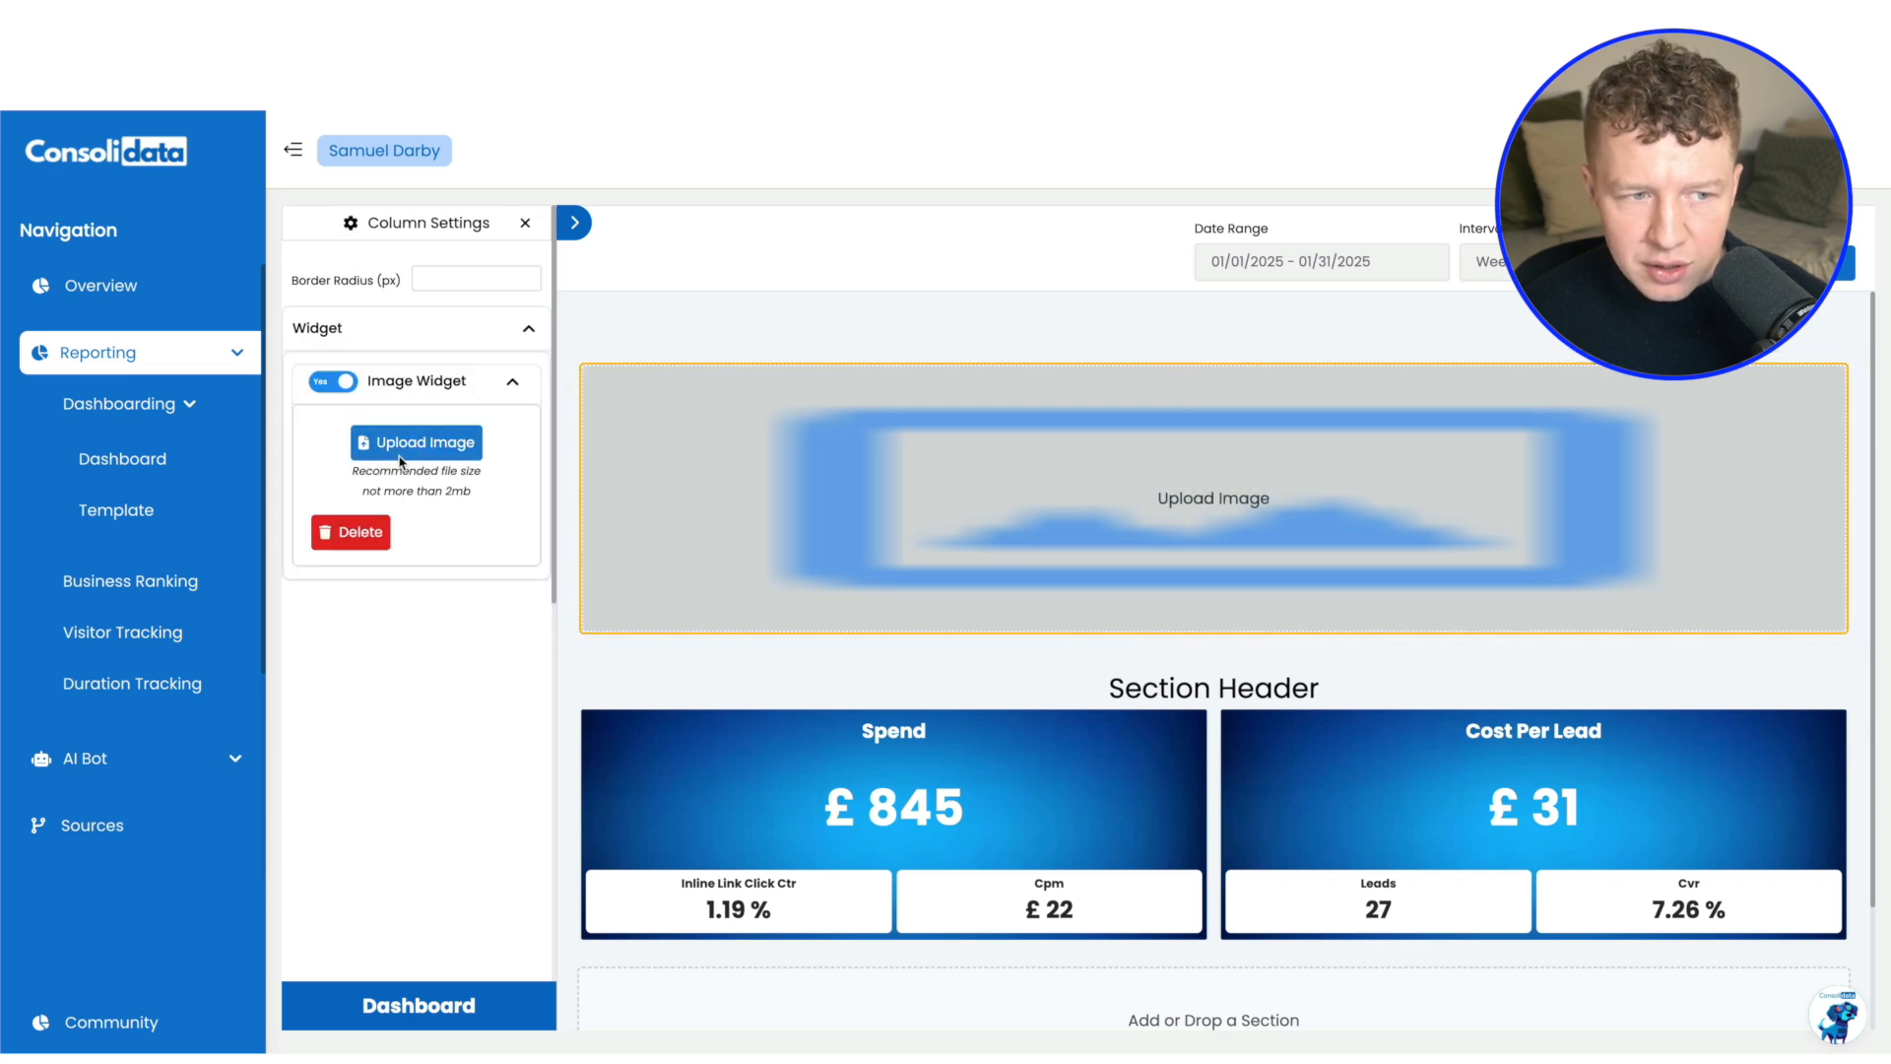
click(411, 446)
click(753, 493)
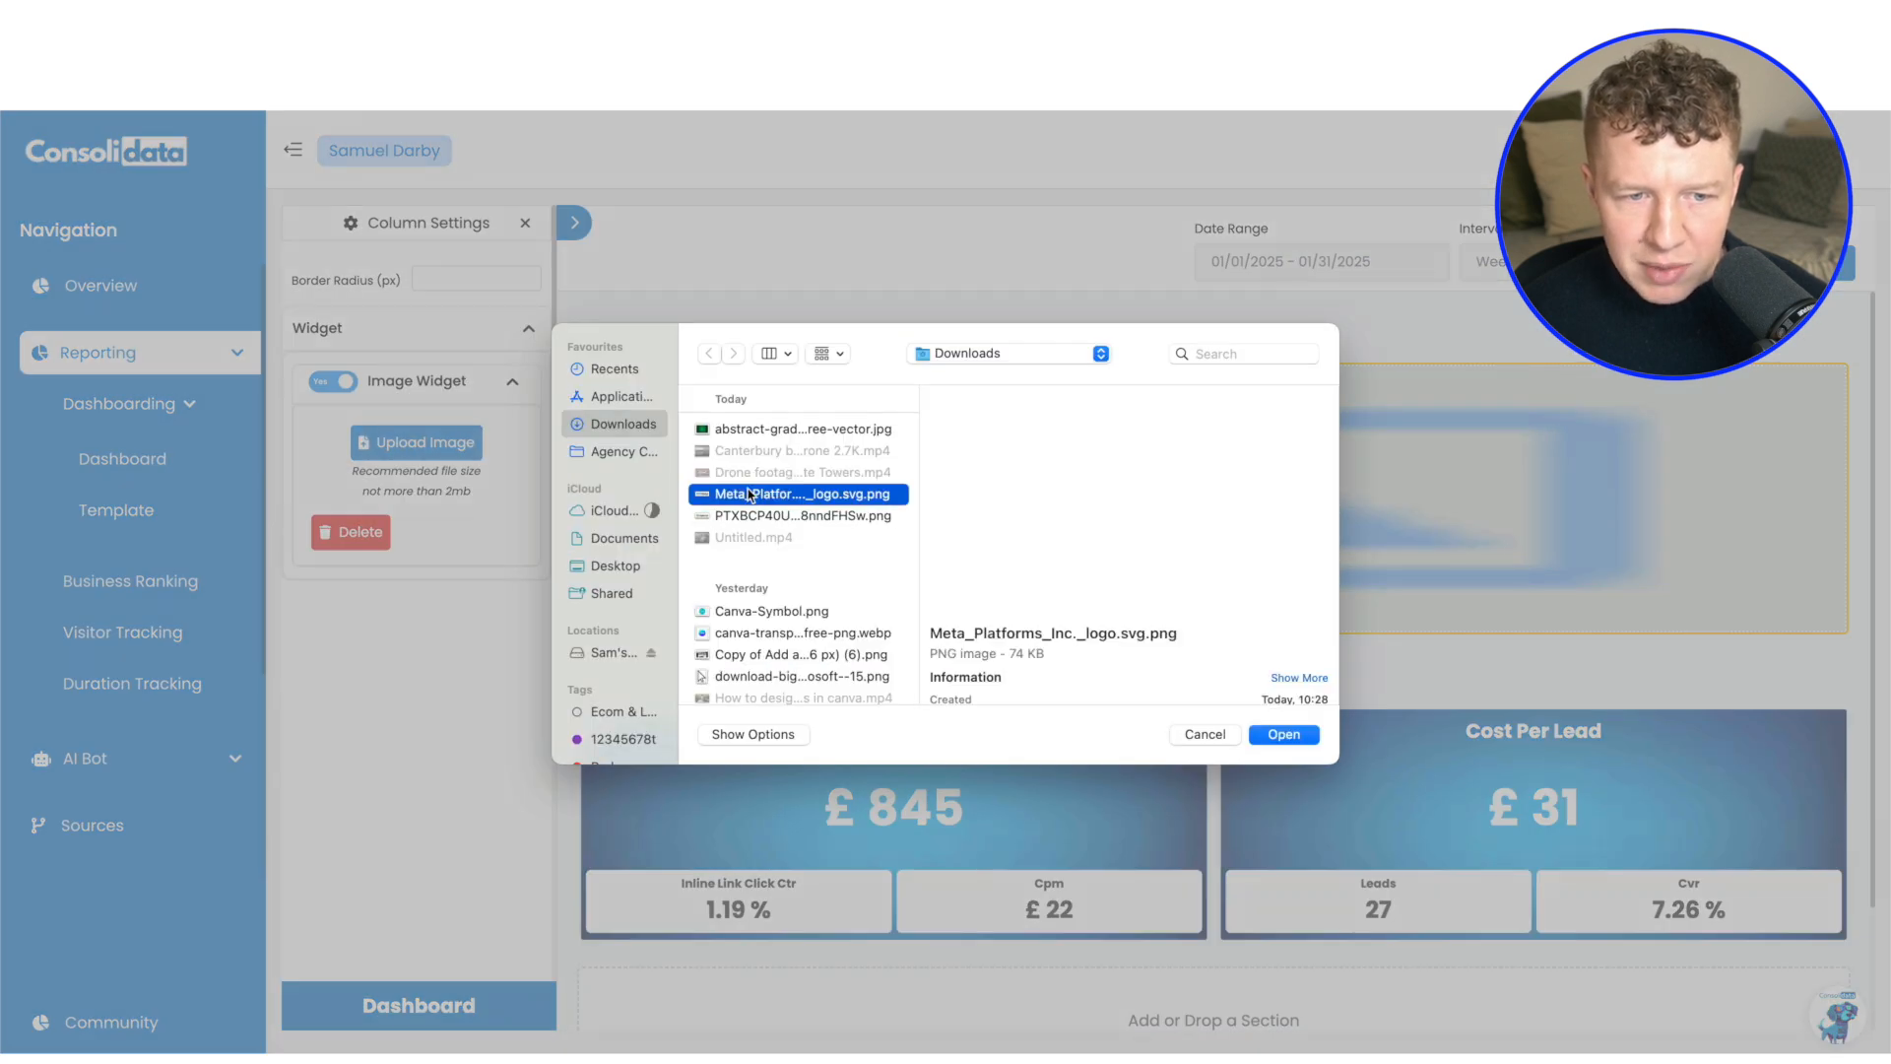
click(1283, 734)
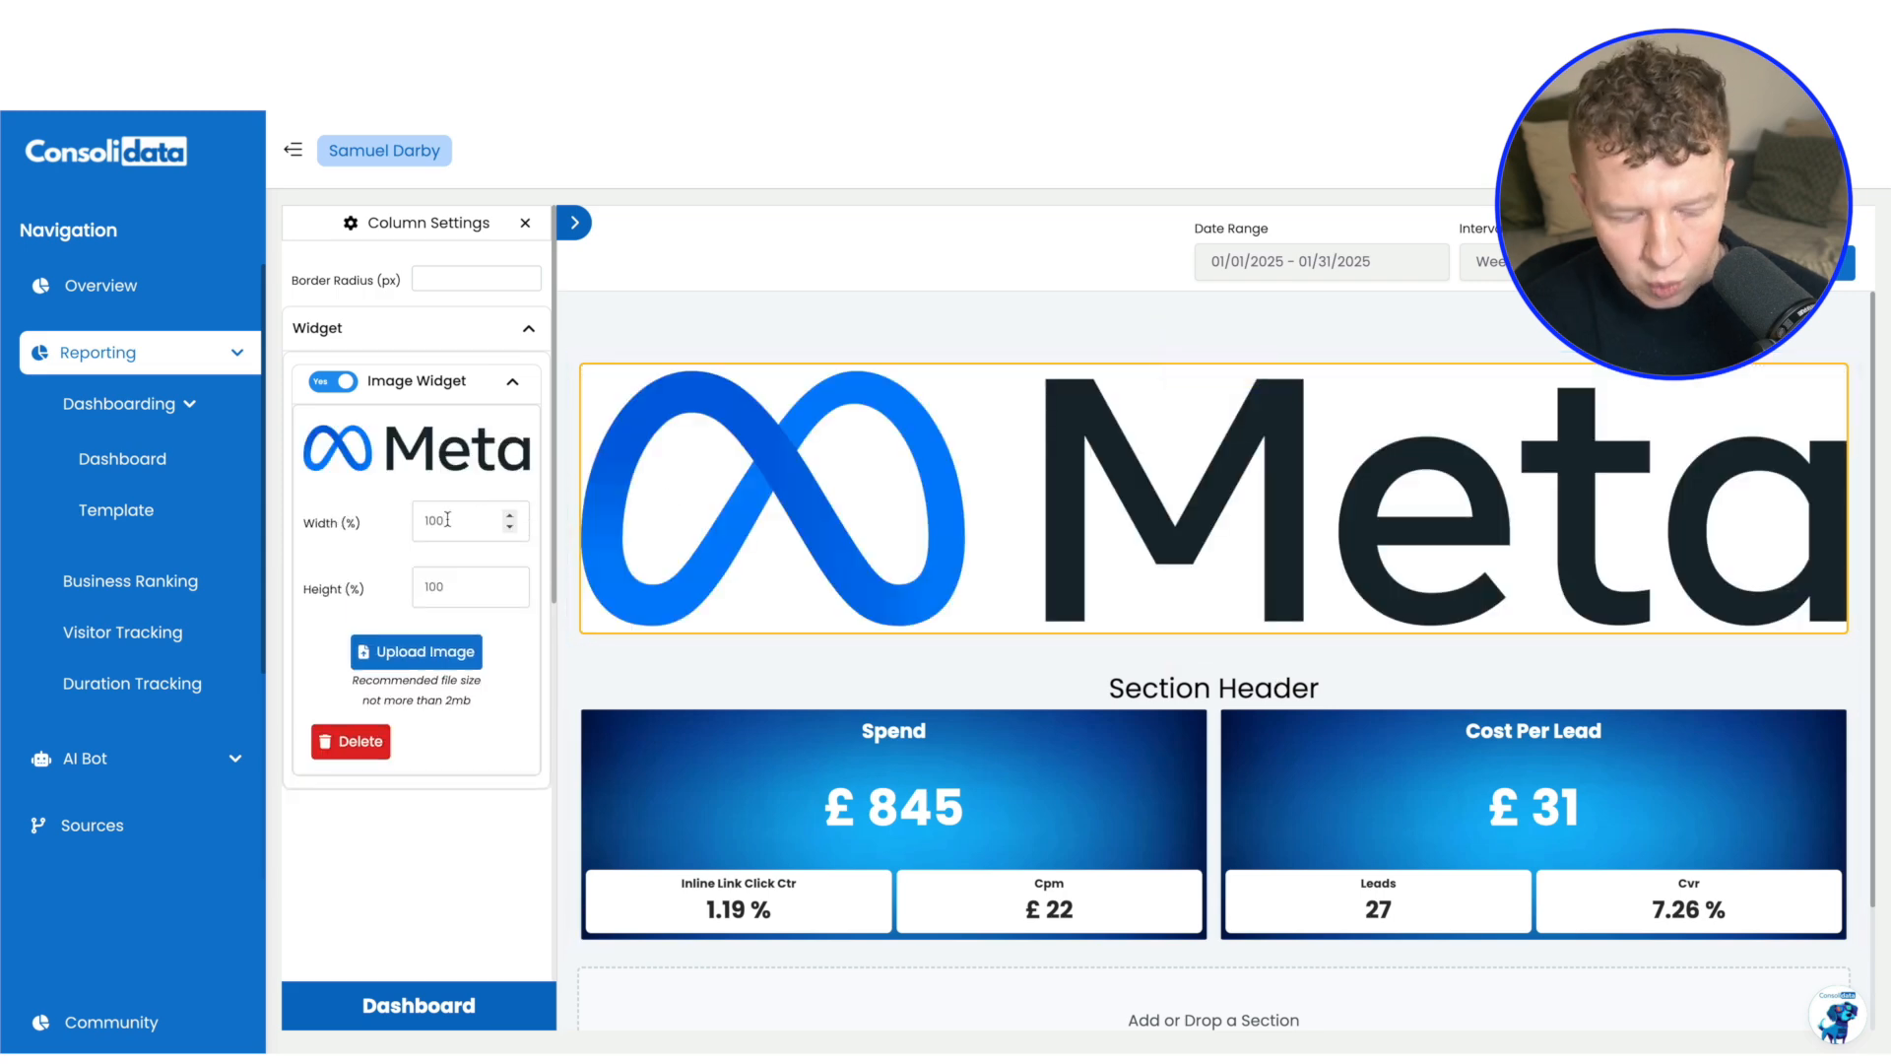
Set the Meta logo's width to 20% and close the column settings
double_click(449, 519)
text(20)
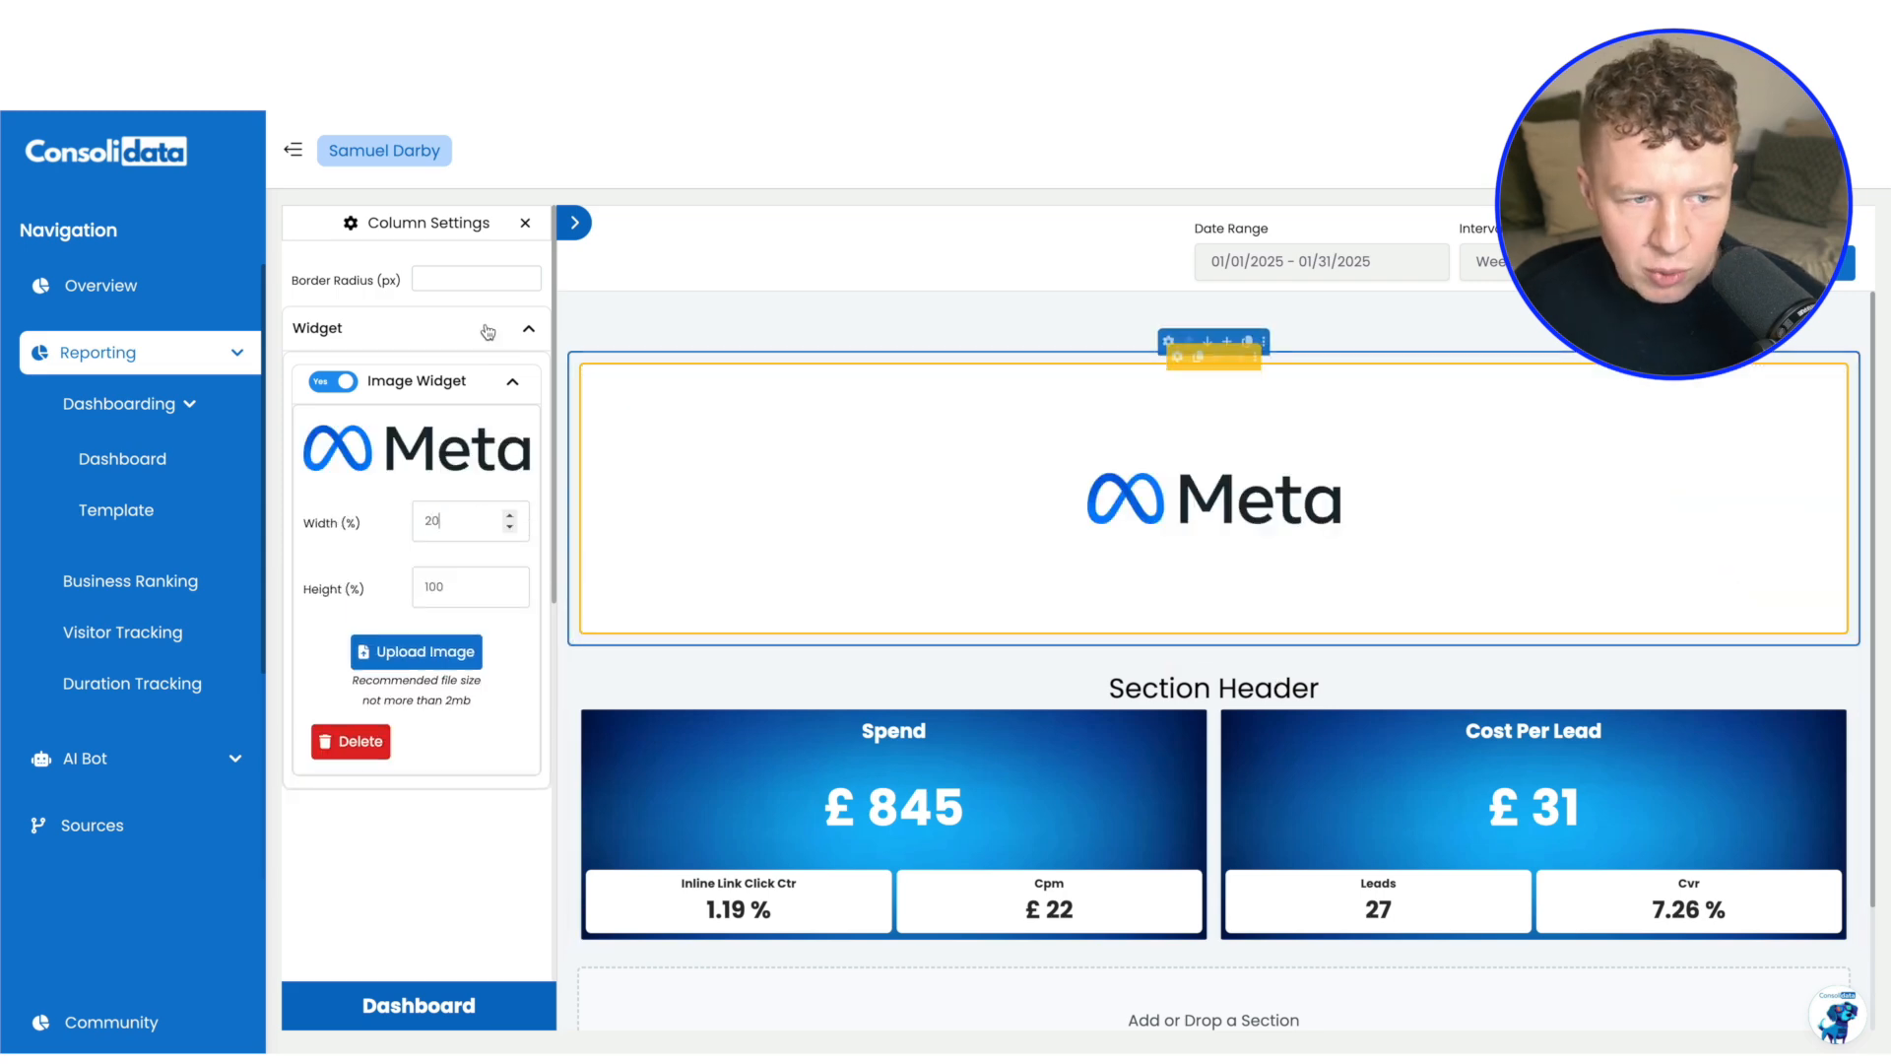
click(510, 382)
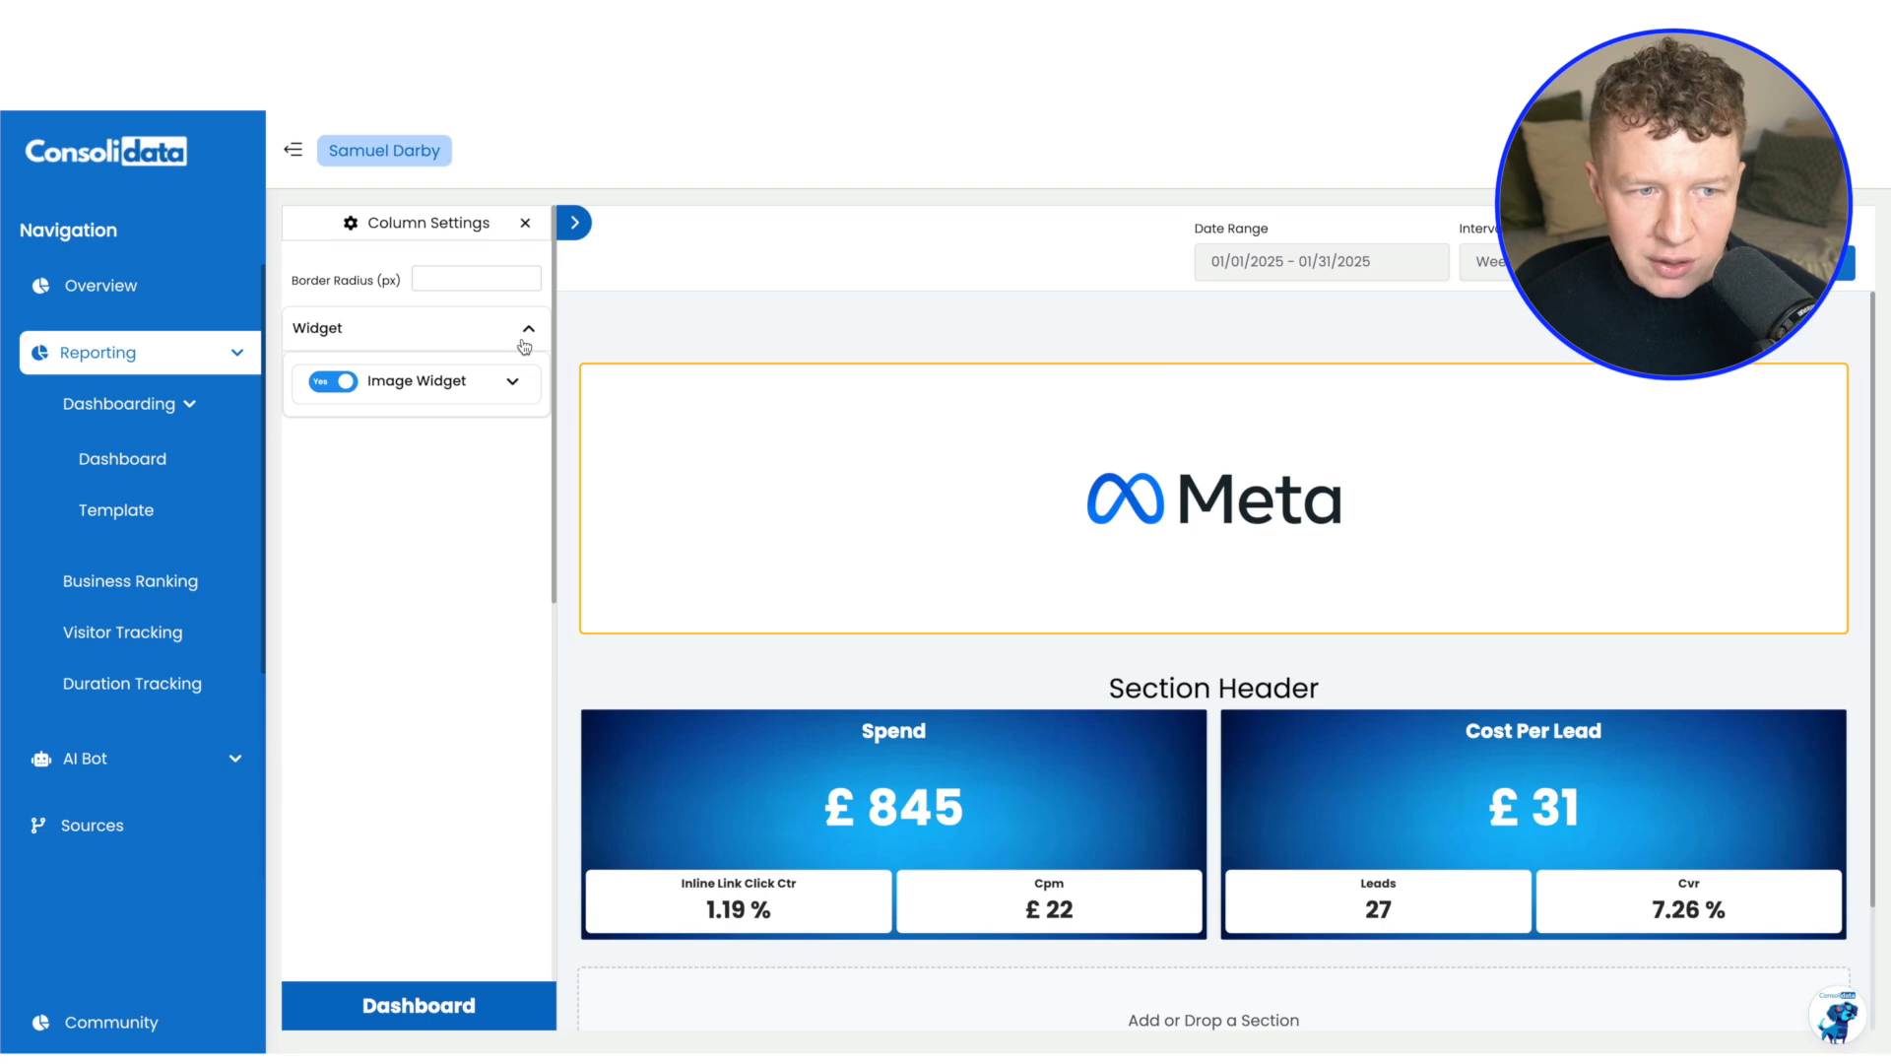
click(526, 225)
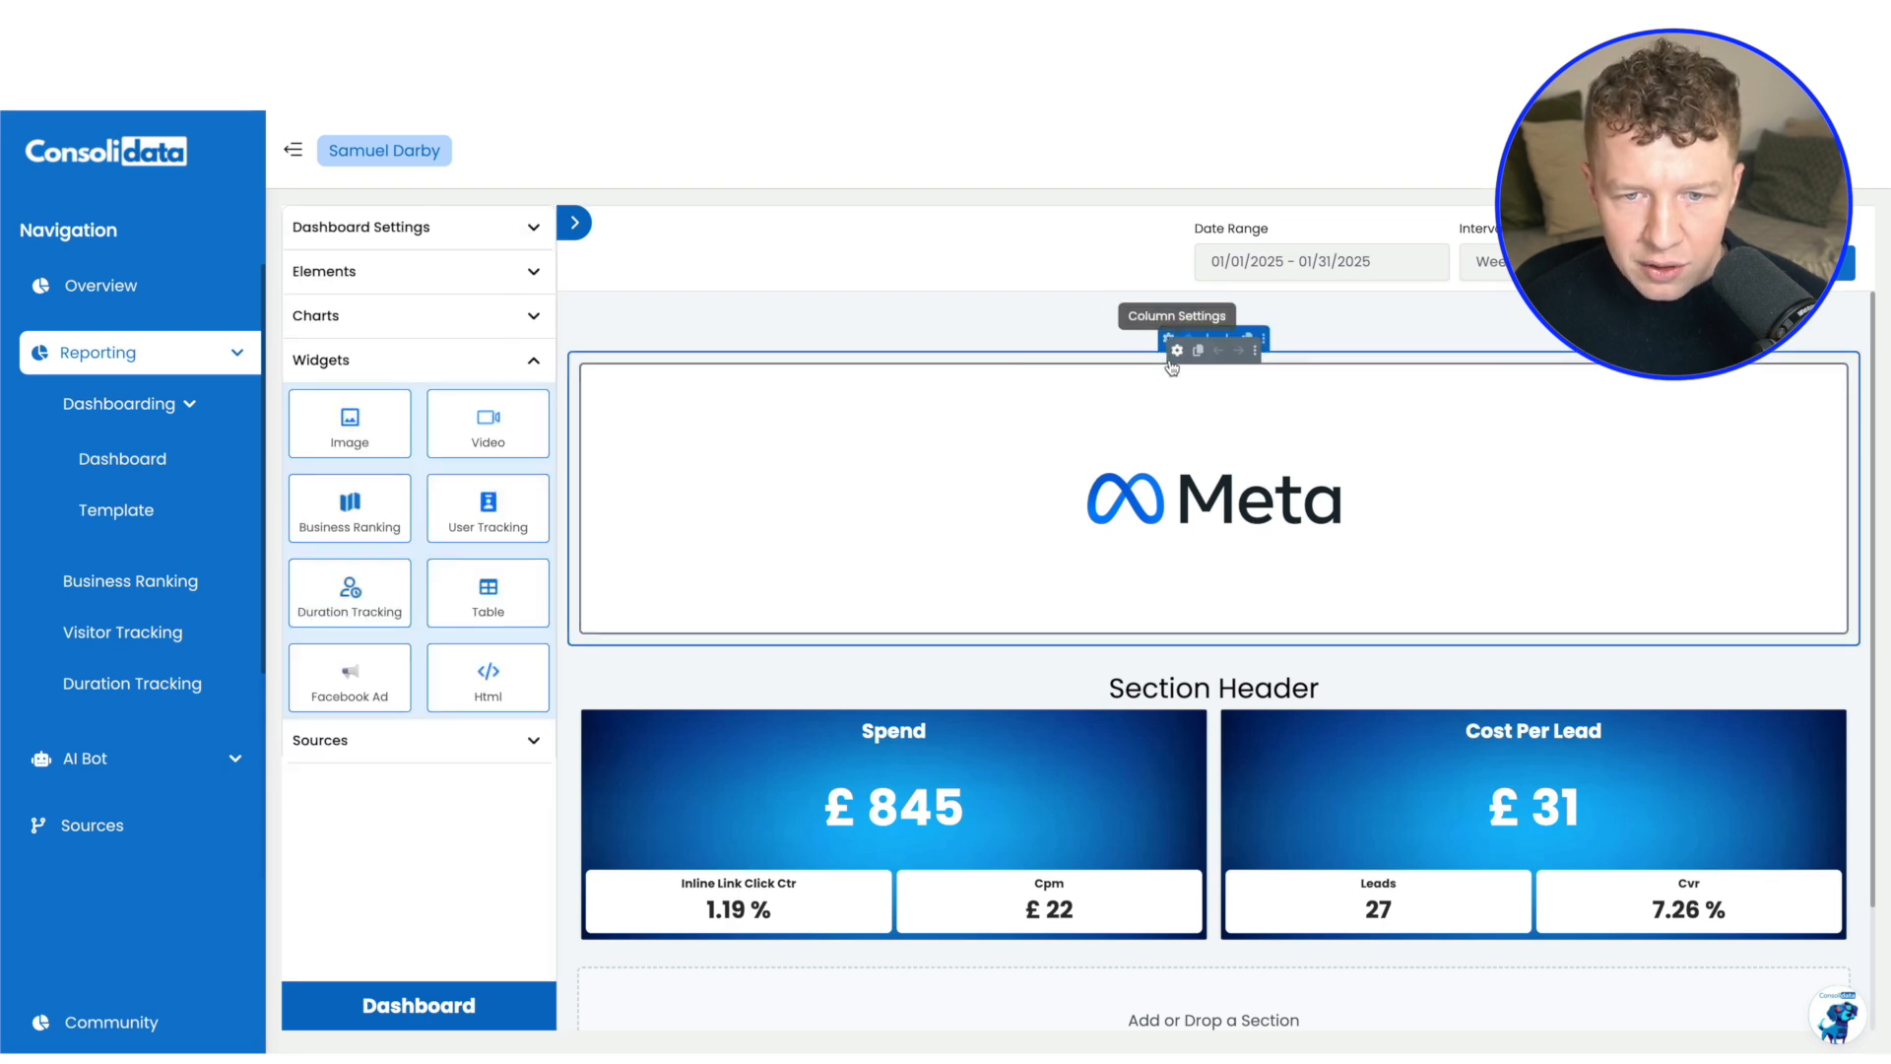
Set the height of the Meta logo section to 150 px
click(1168, 337)
double_click(466, 286)
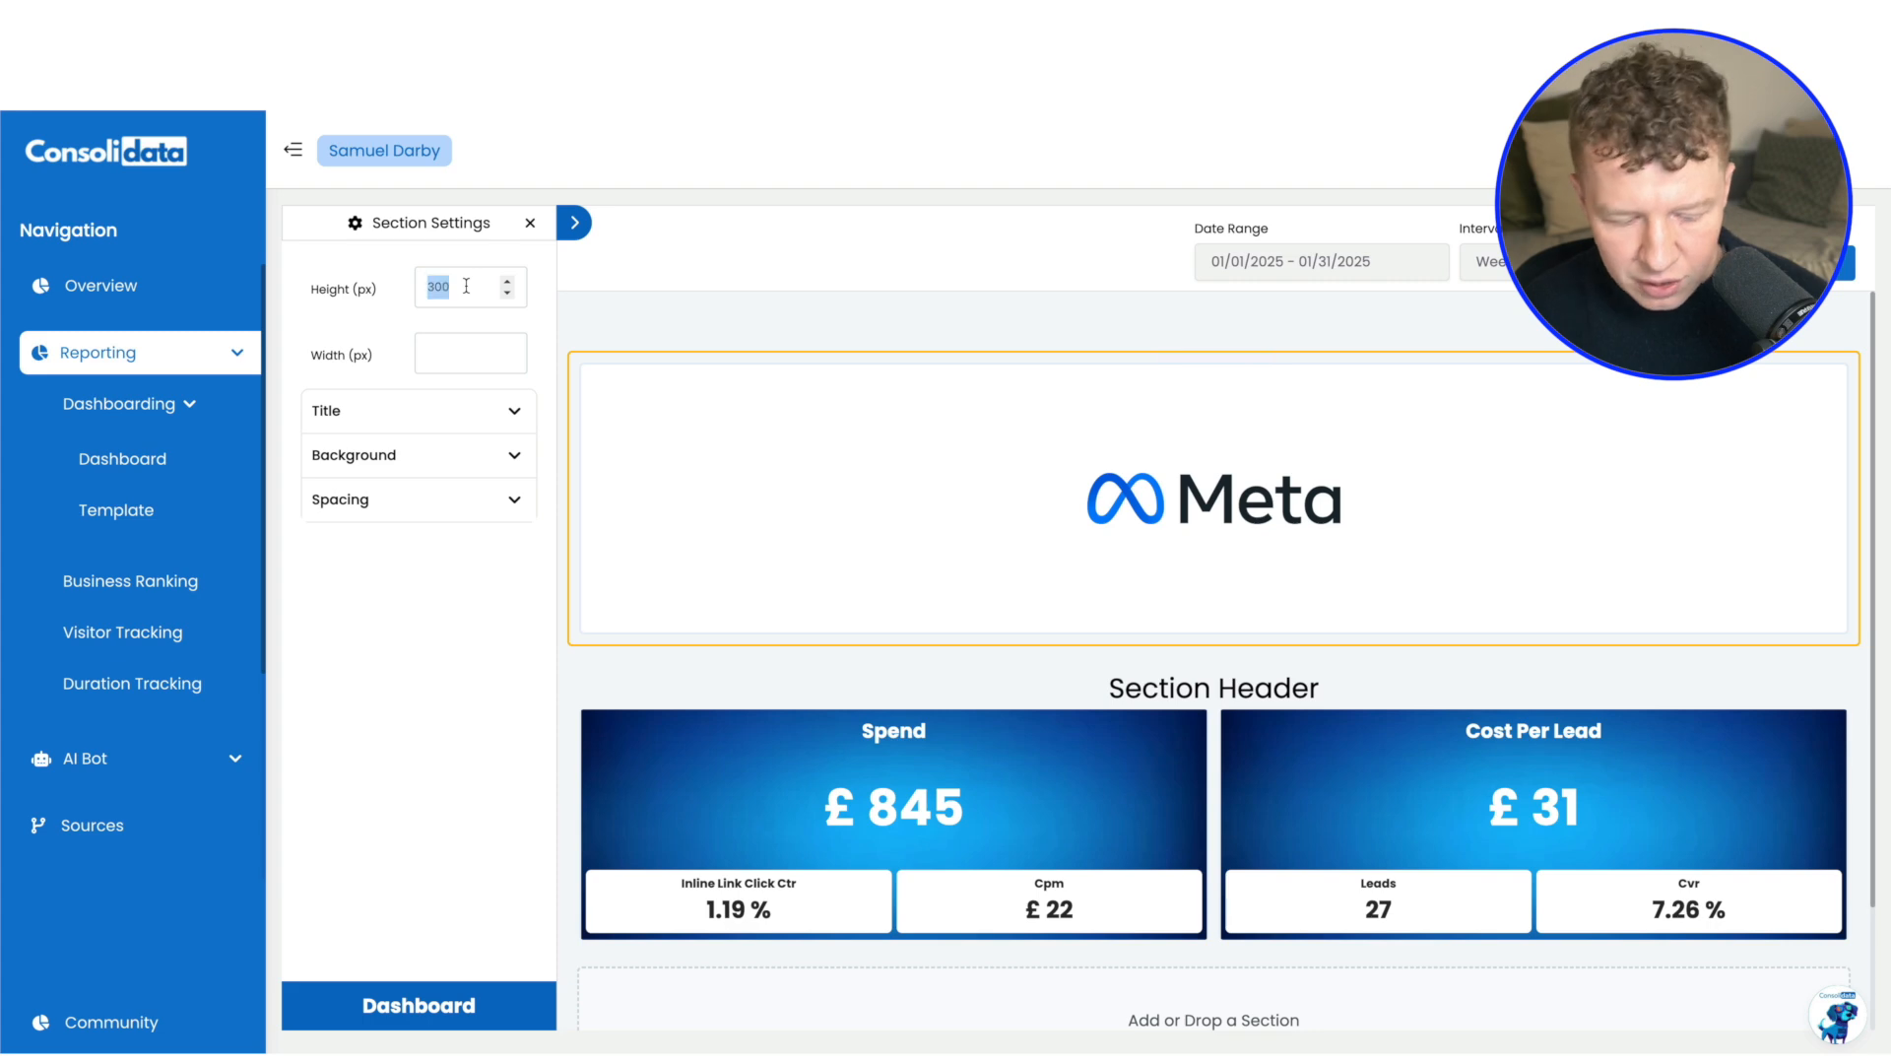
text(150)
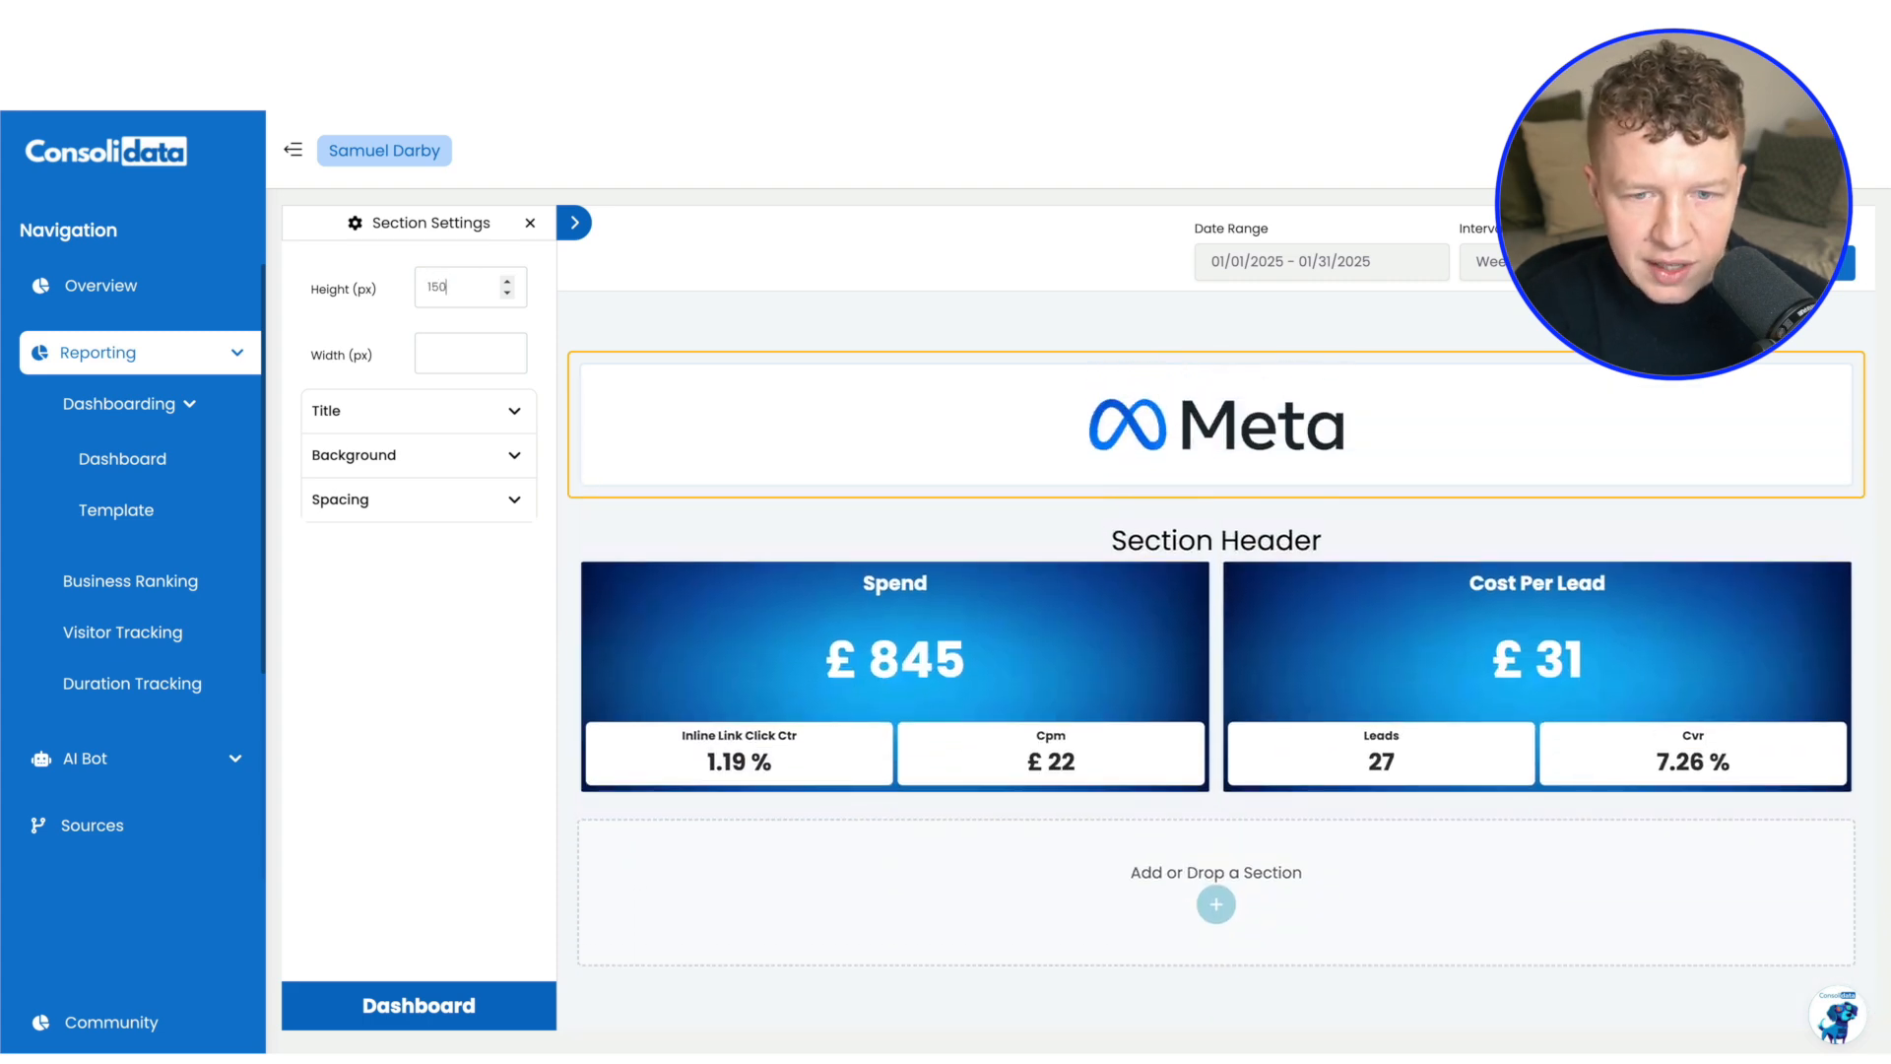
click(913, 307)
mouse_move(1132, 524)
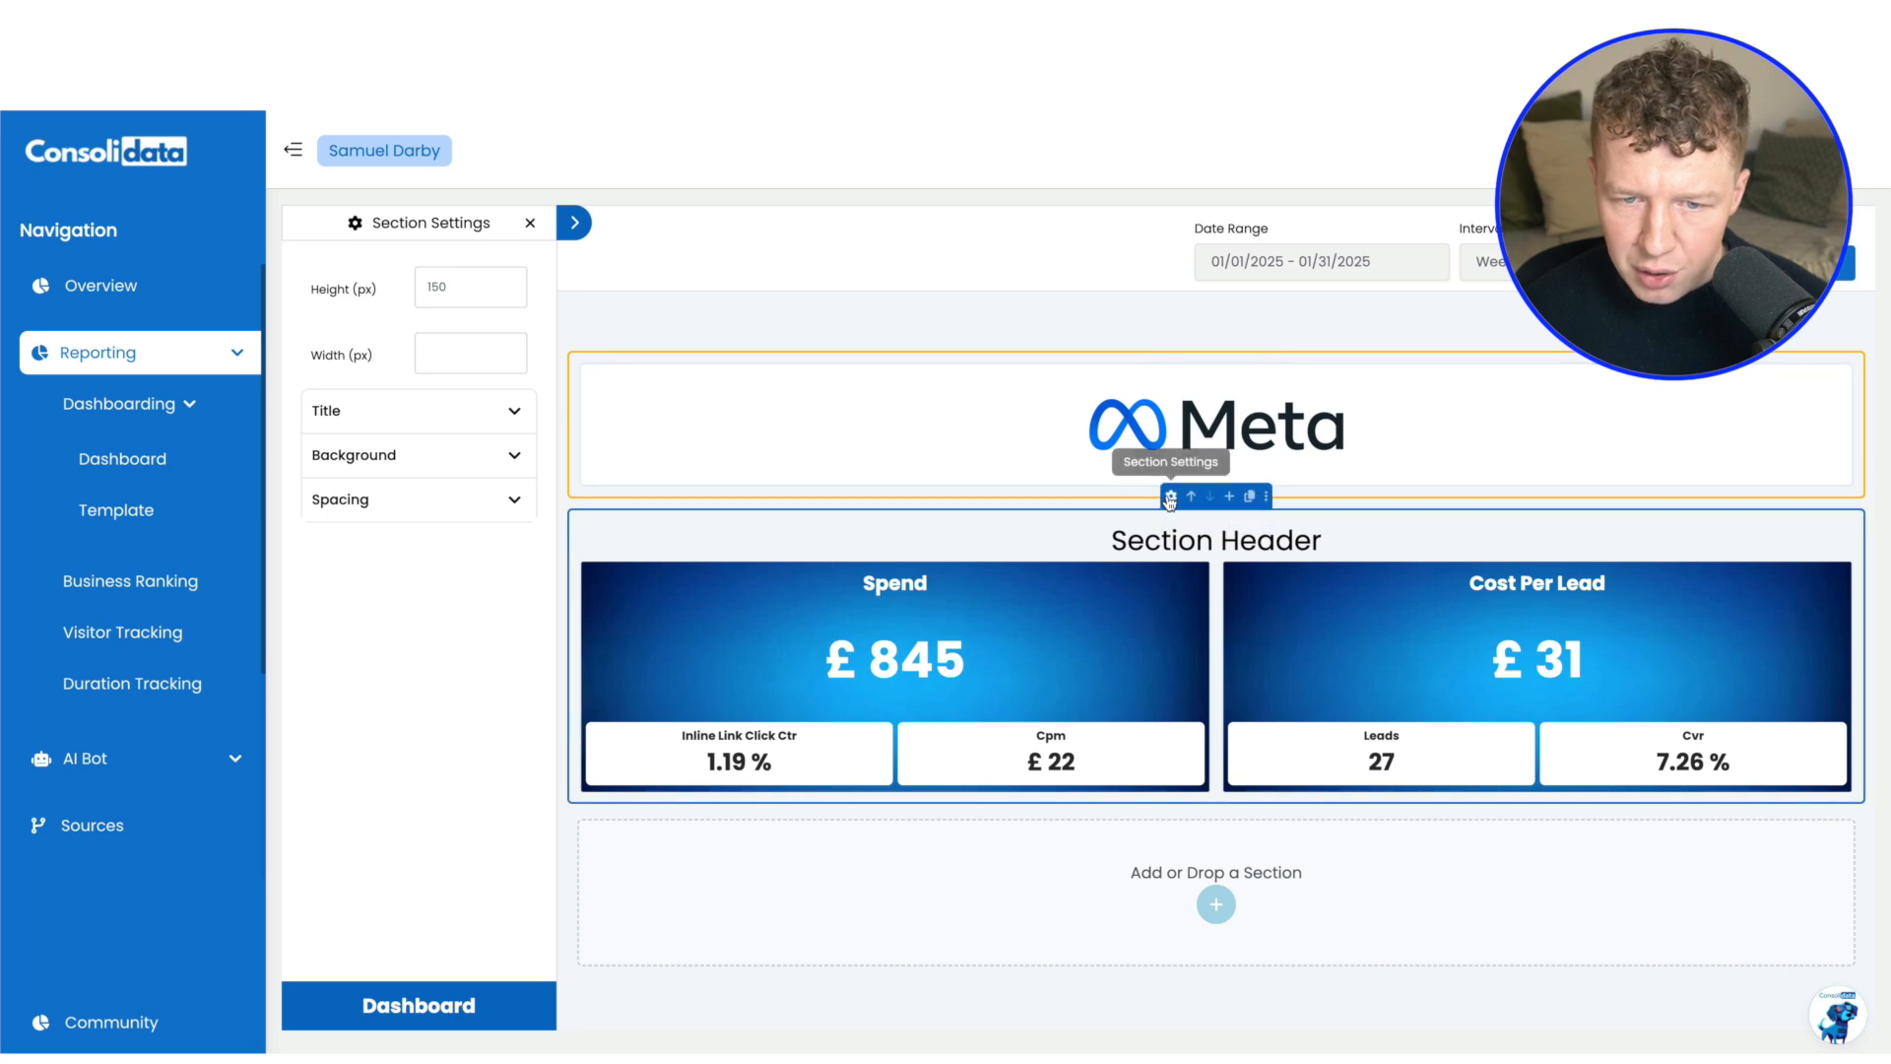
Hide the title of the section holding the Spend and Cost Per Lead charts
click(1171, 496)
click(390, 414)
click(506, 456)
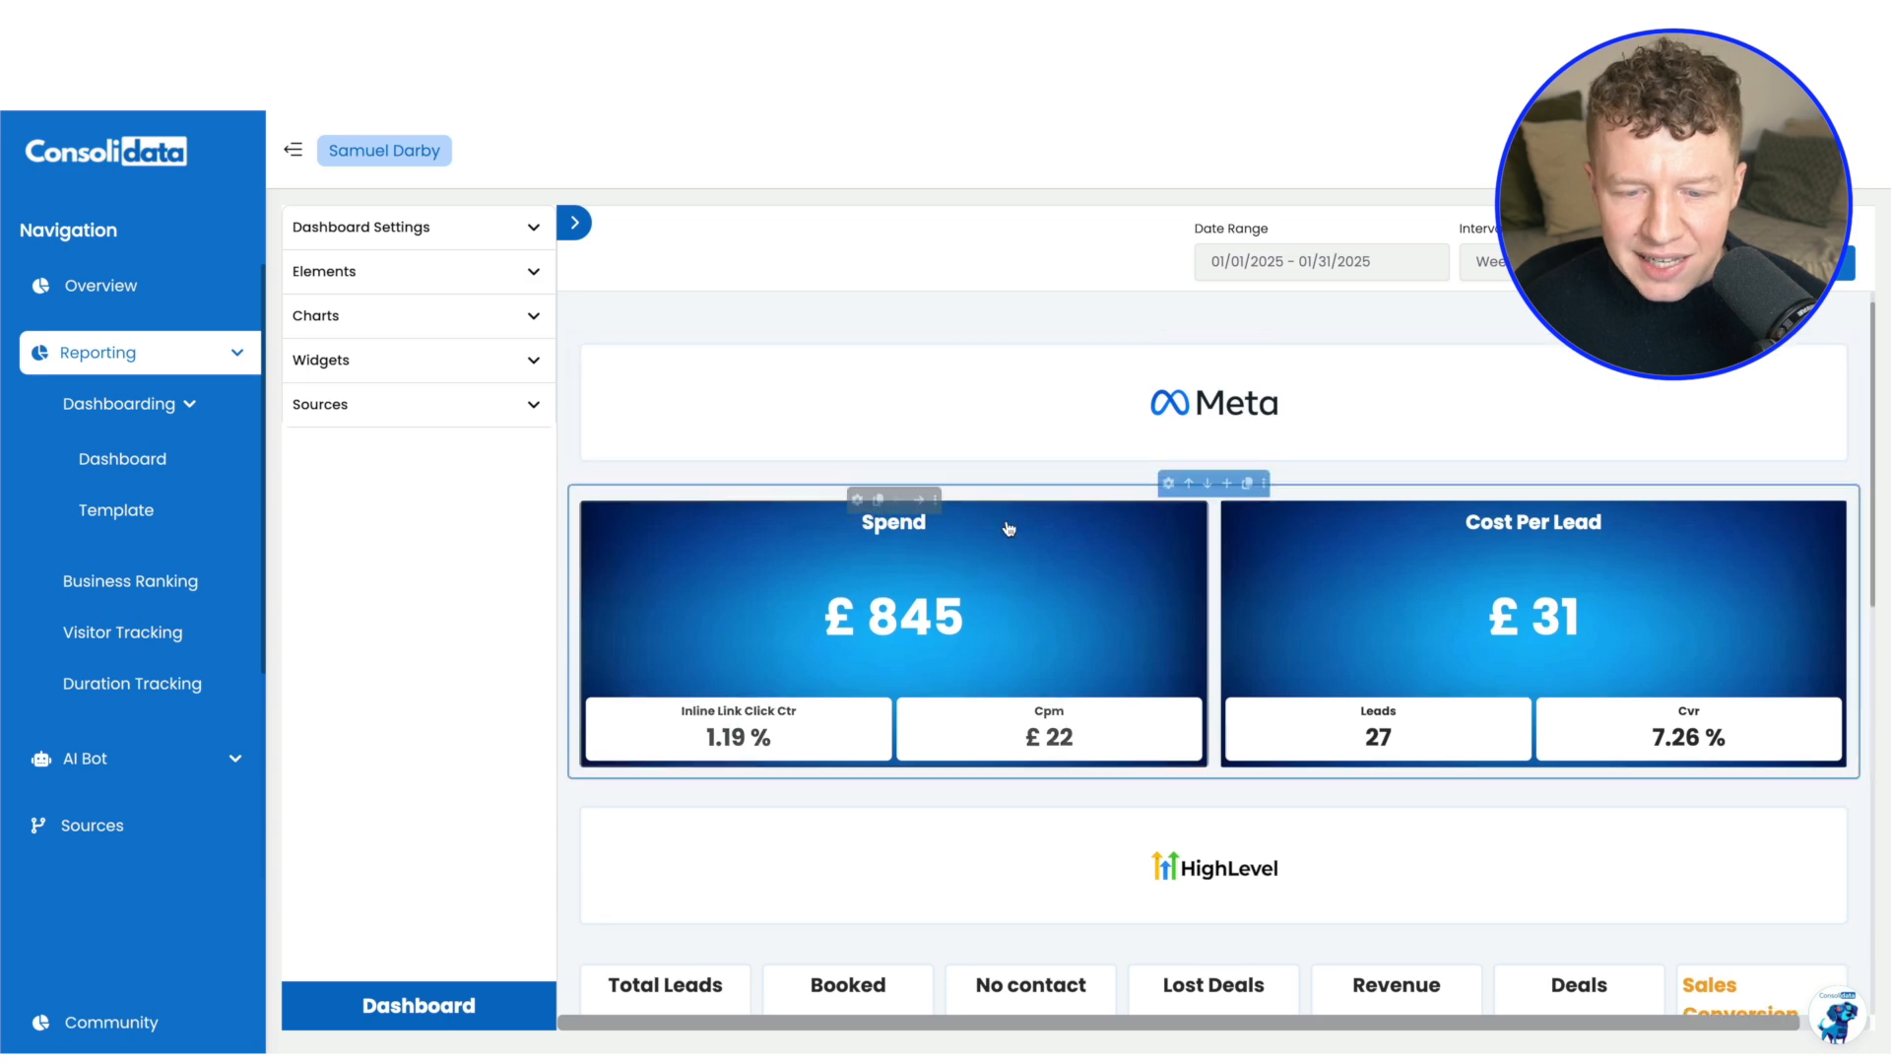
Examine the HighLevel sections of the finished example dashboard, from the lead and deal metrics to the charts beneath them
scroll(1005, 526, down, 4)
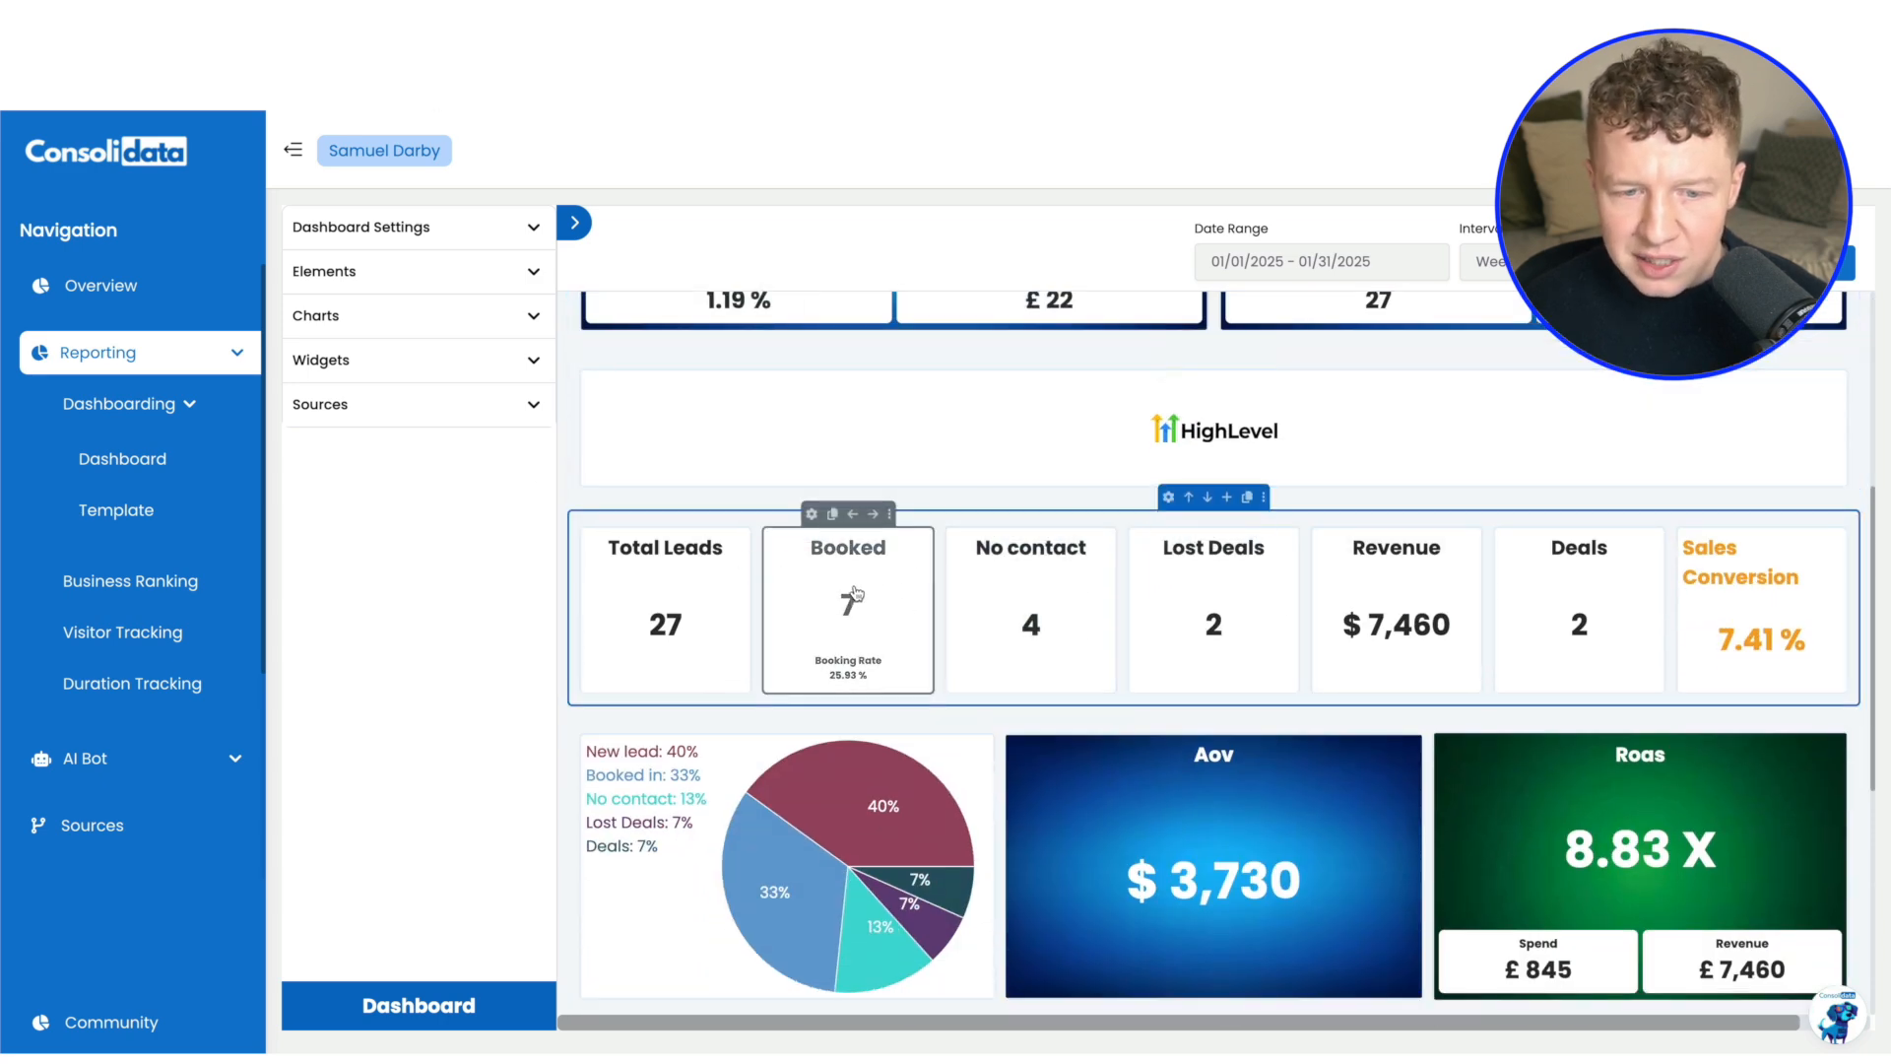
scroll(1129, 505, up, 2)
scroll(1113, 531, down, 1)
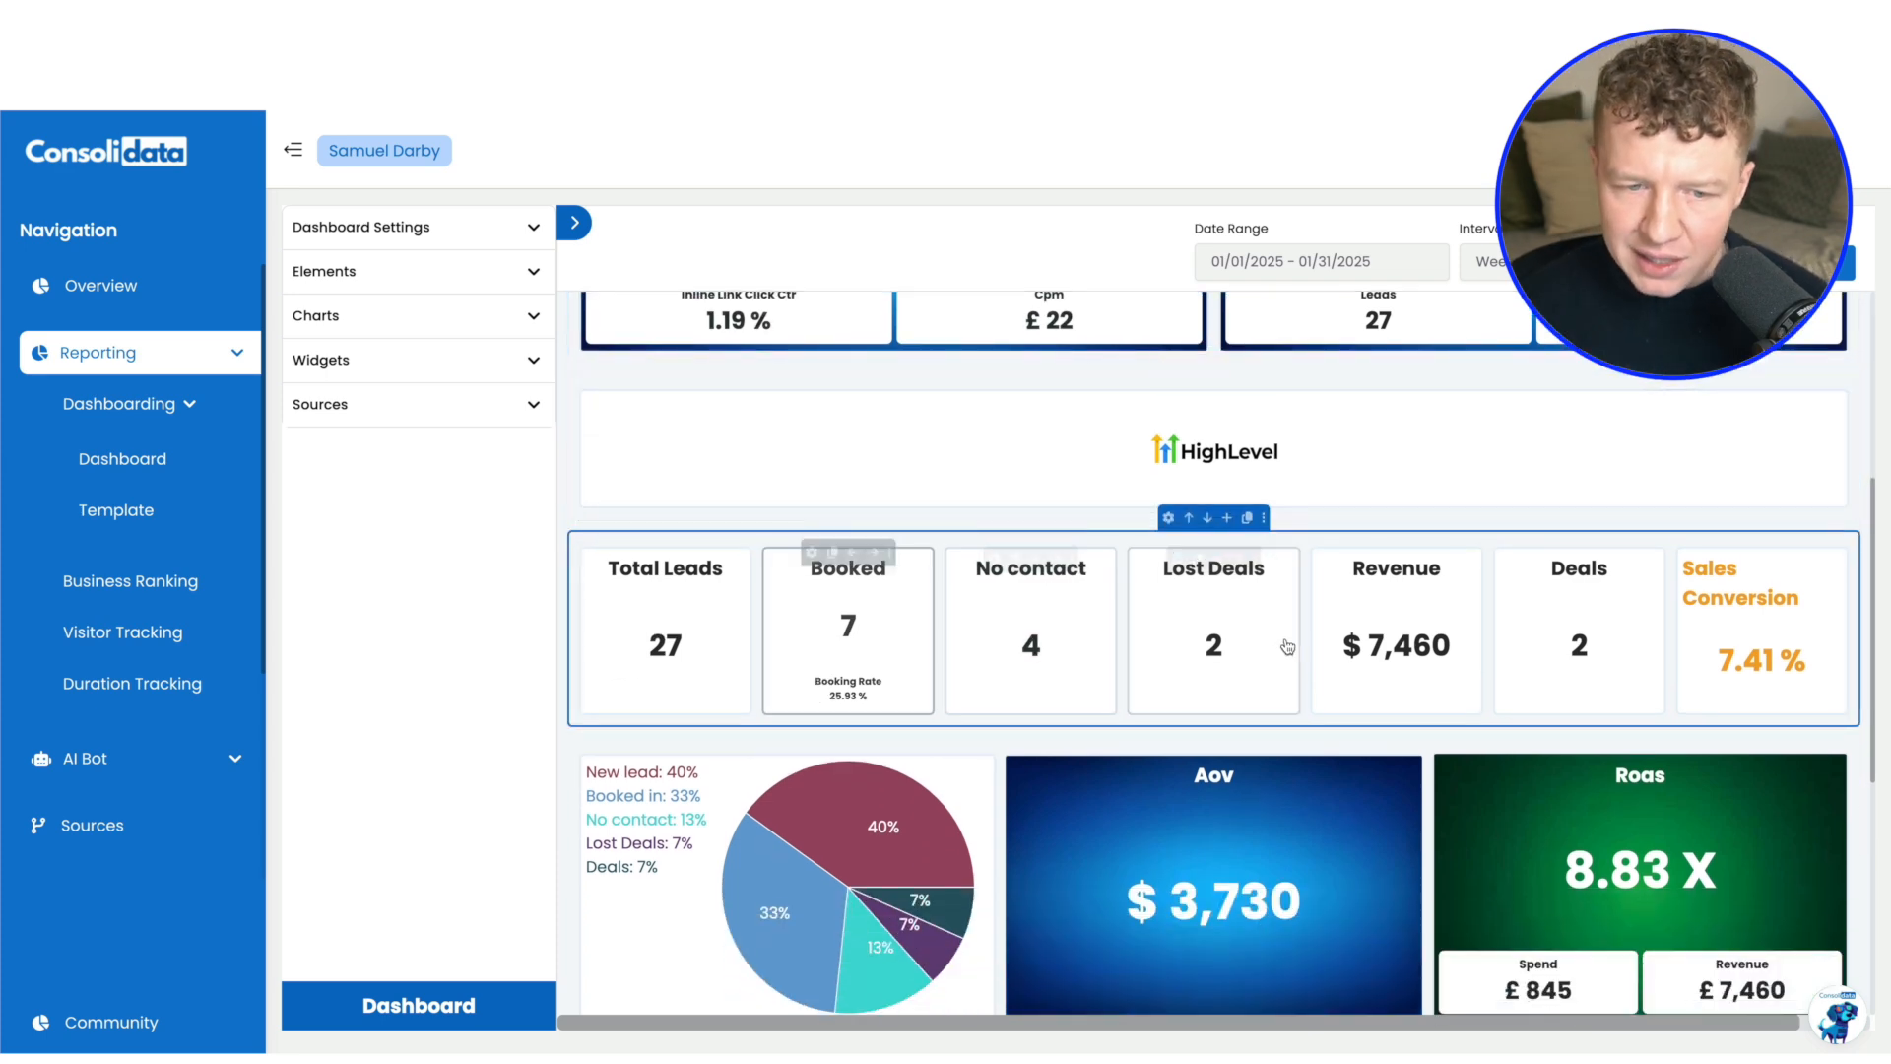
scroll(1091, 620, down, 2)
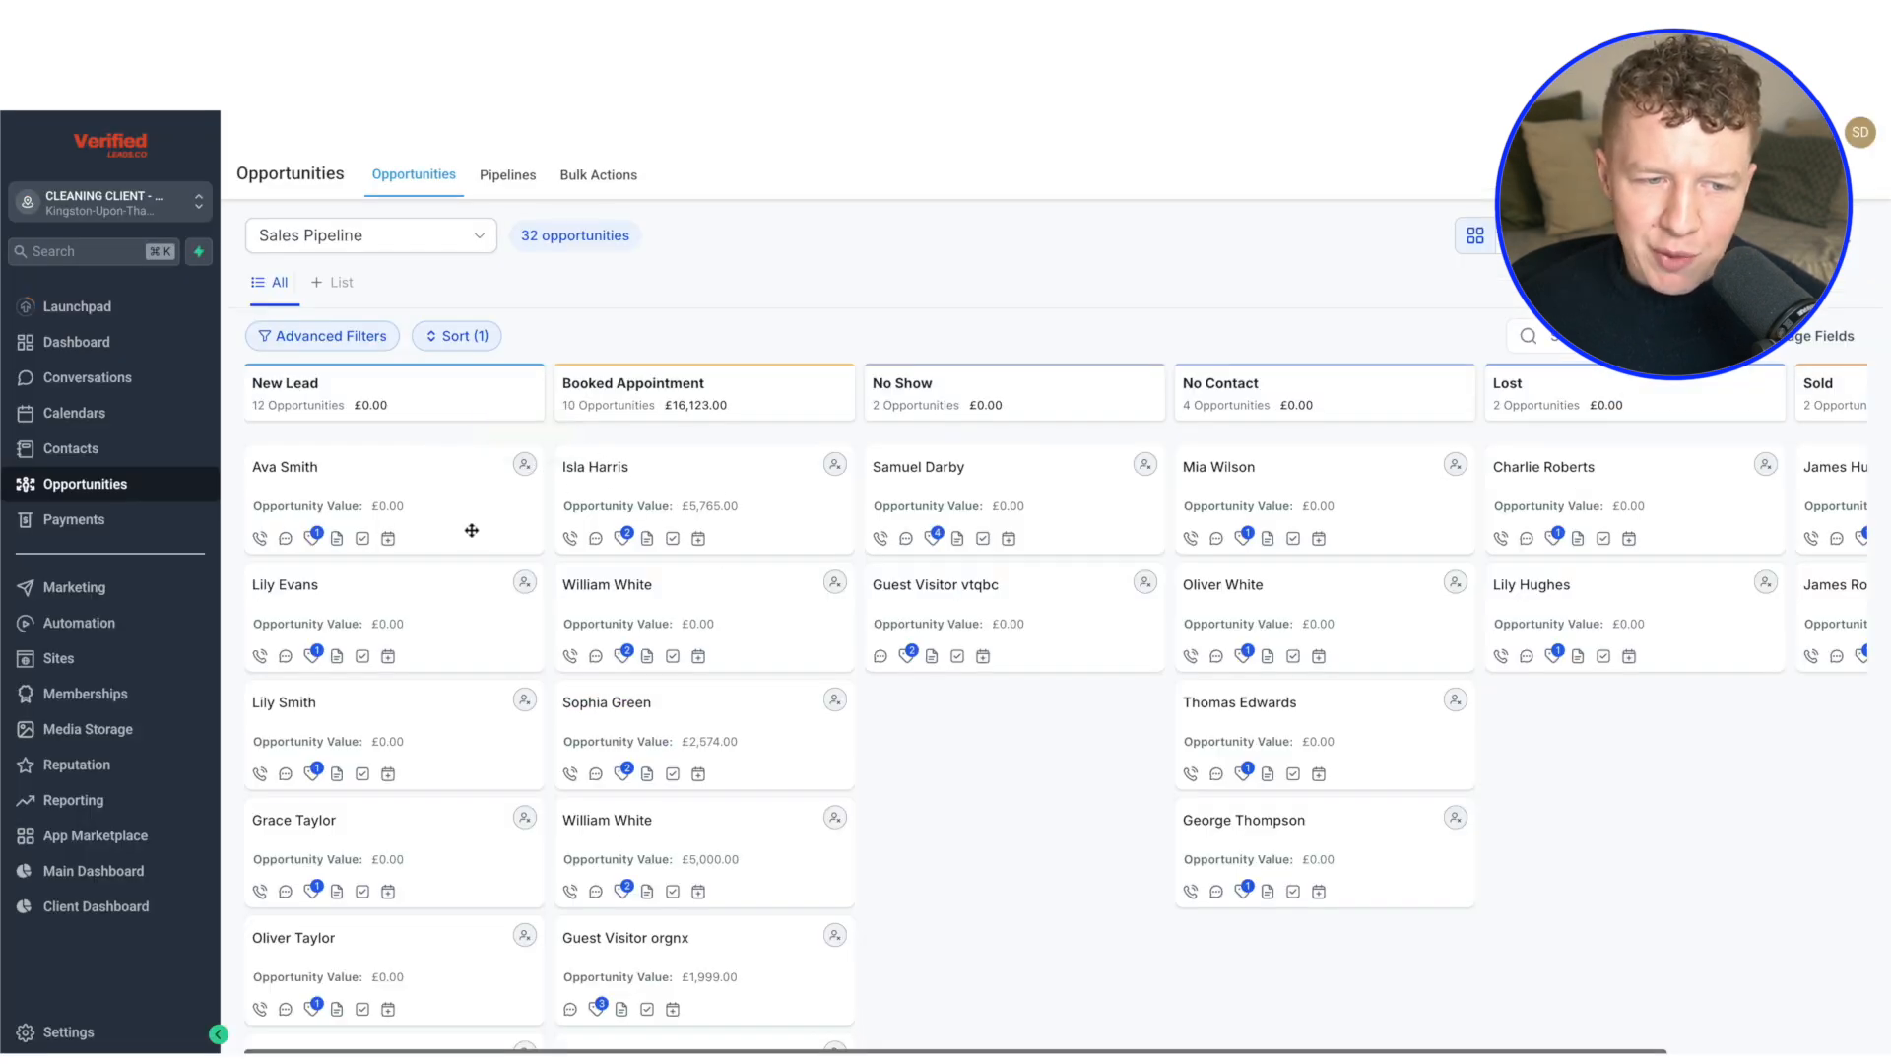
Switch to HighLevel and examine the Sales Pipeline's stages and opportunities from New Lead to Sold
scroll(627, 474, right, 2)
scroll(627, 477, left, 2)
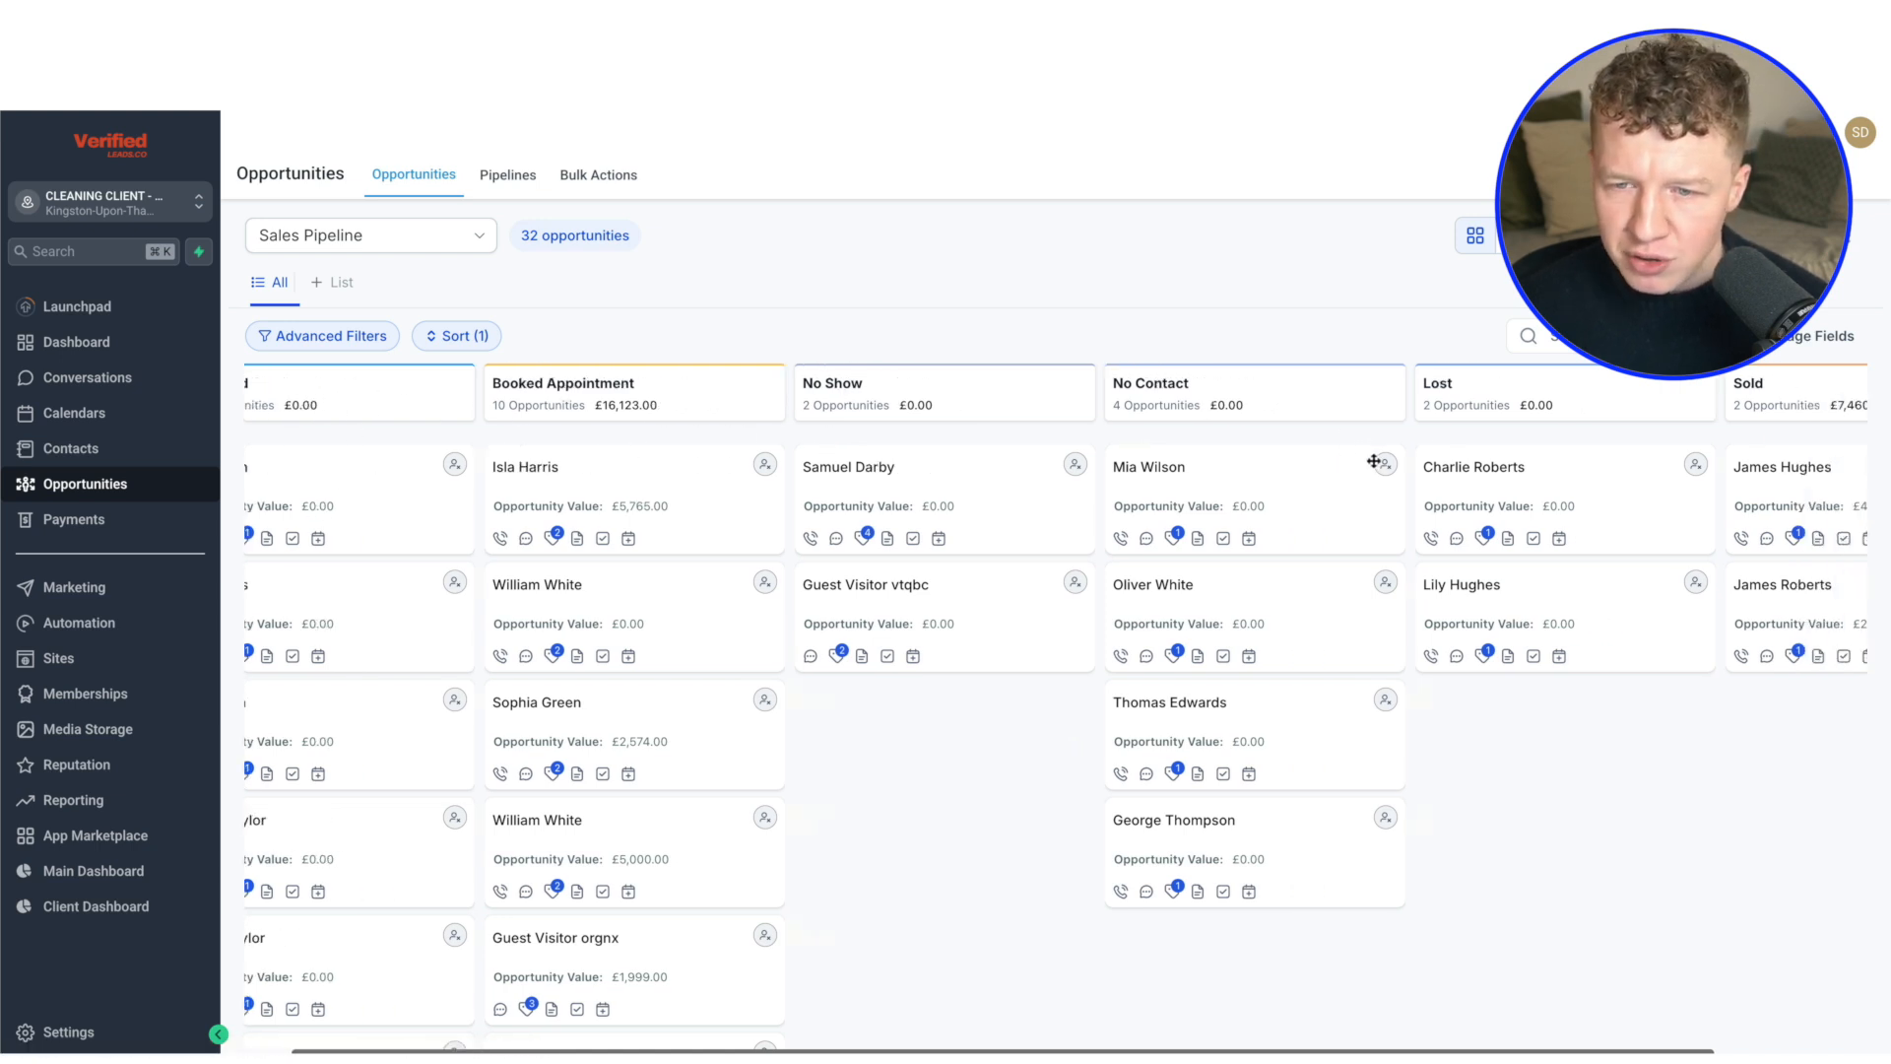
scroll(861, 455, right, 2)
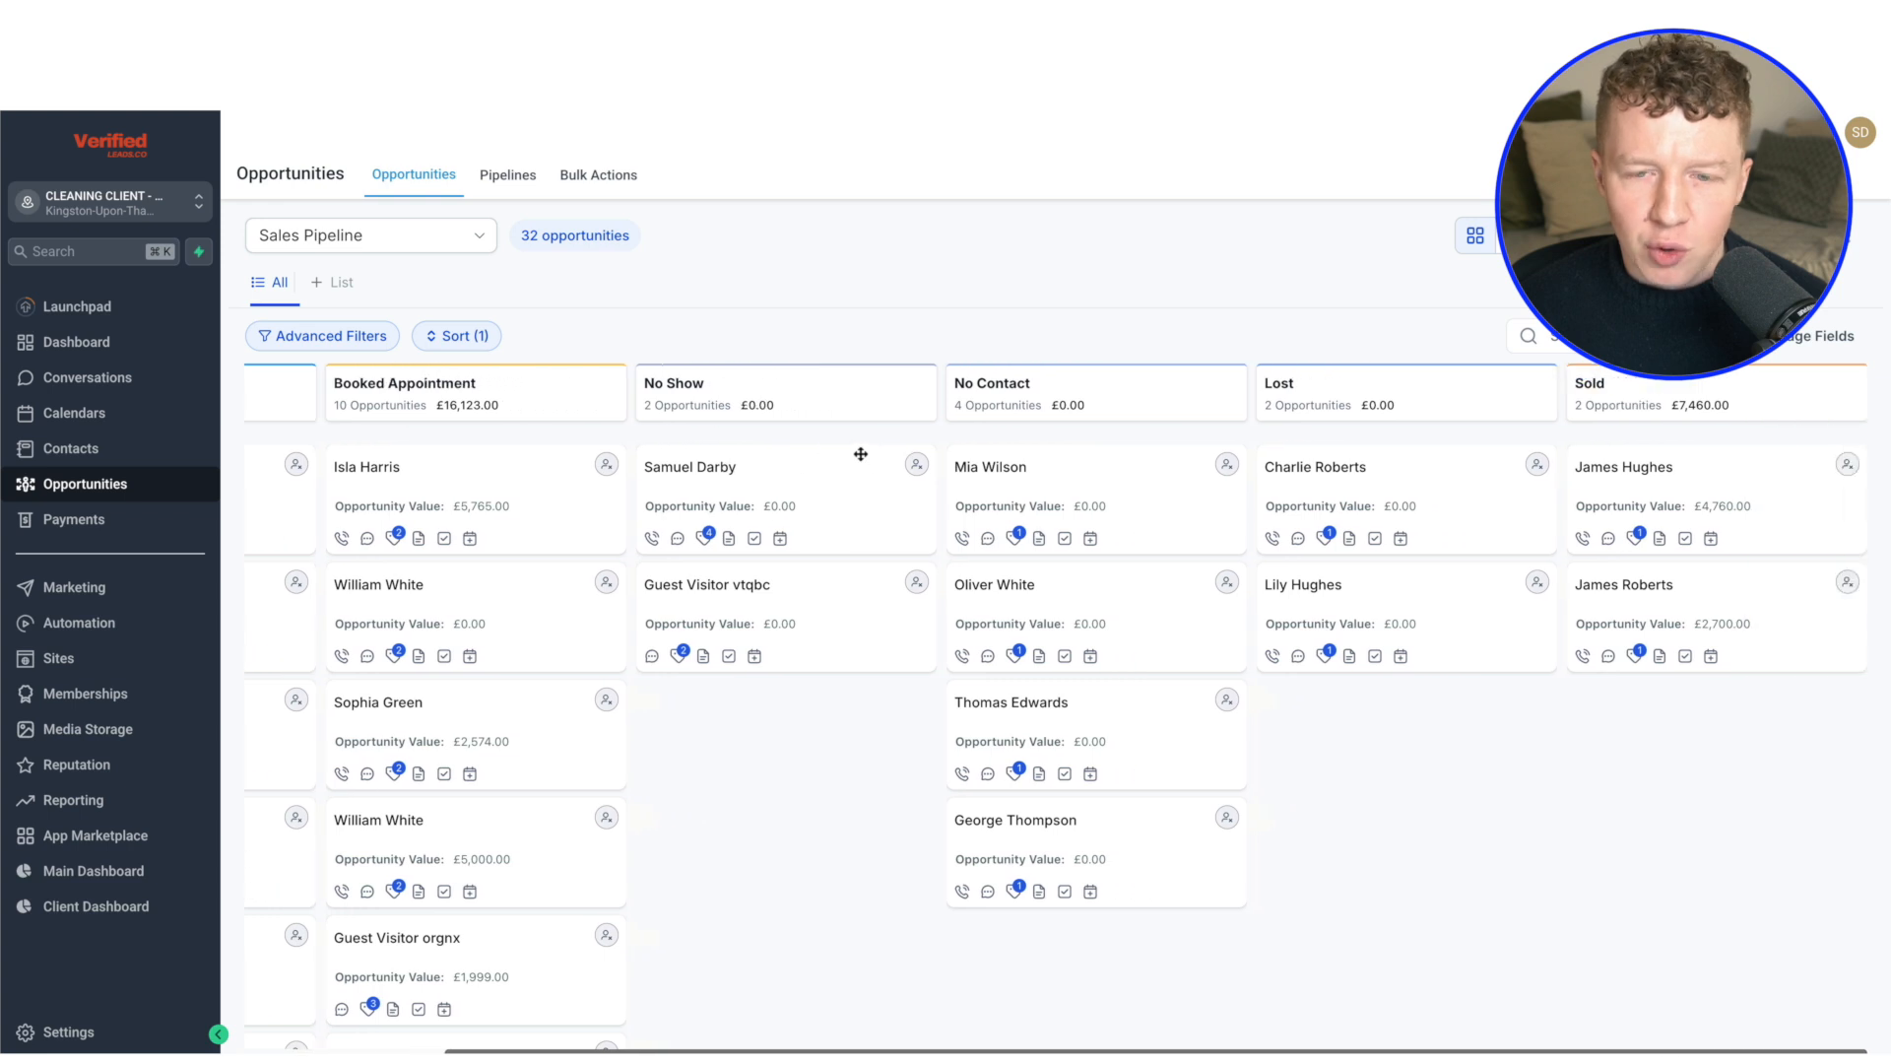
scroll(867, 454, left, 2)
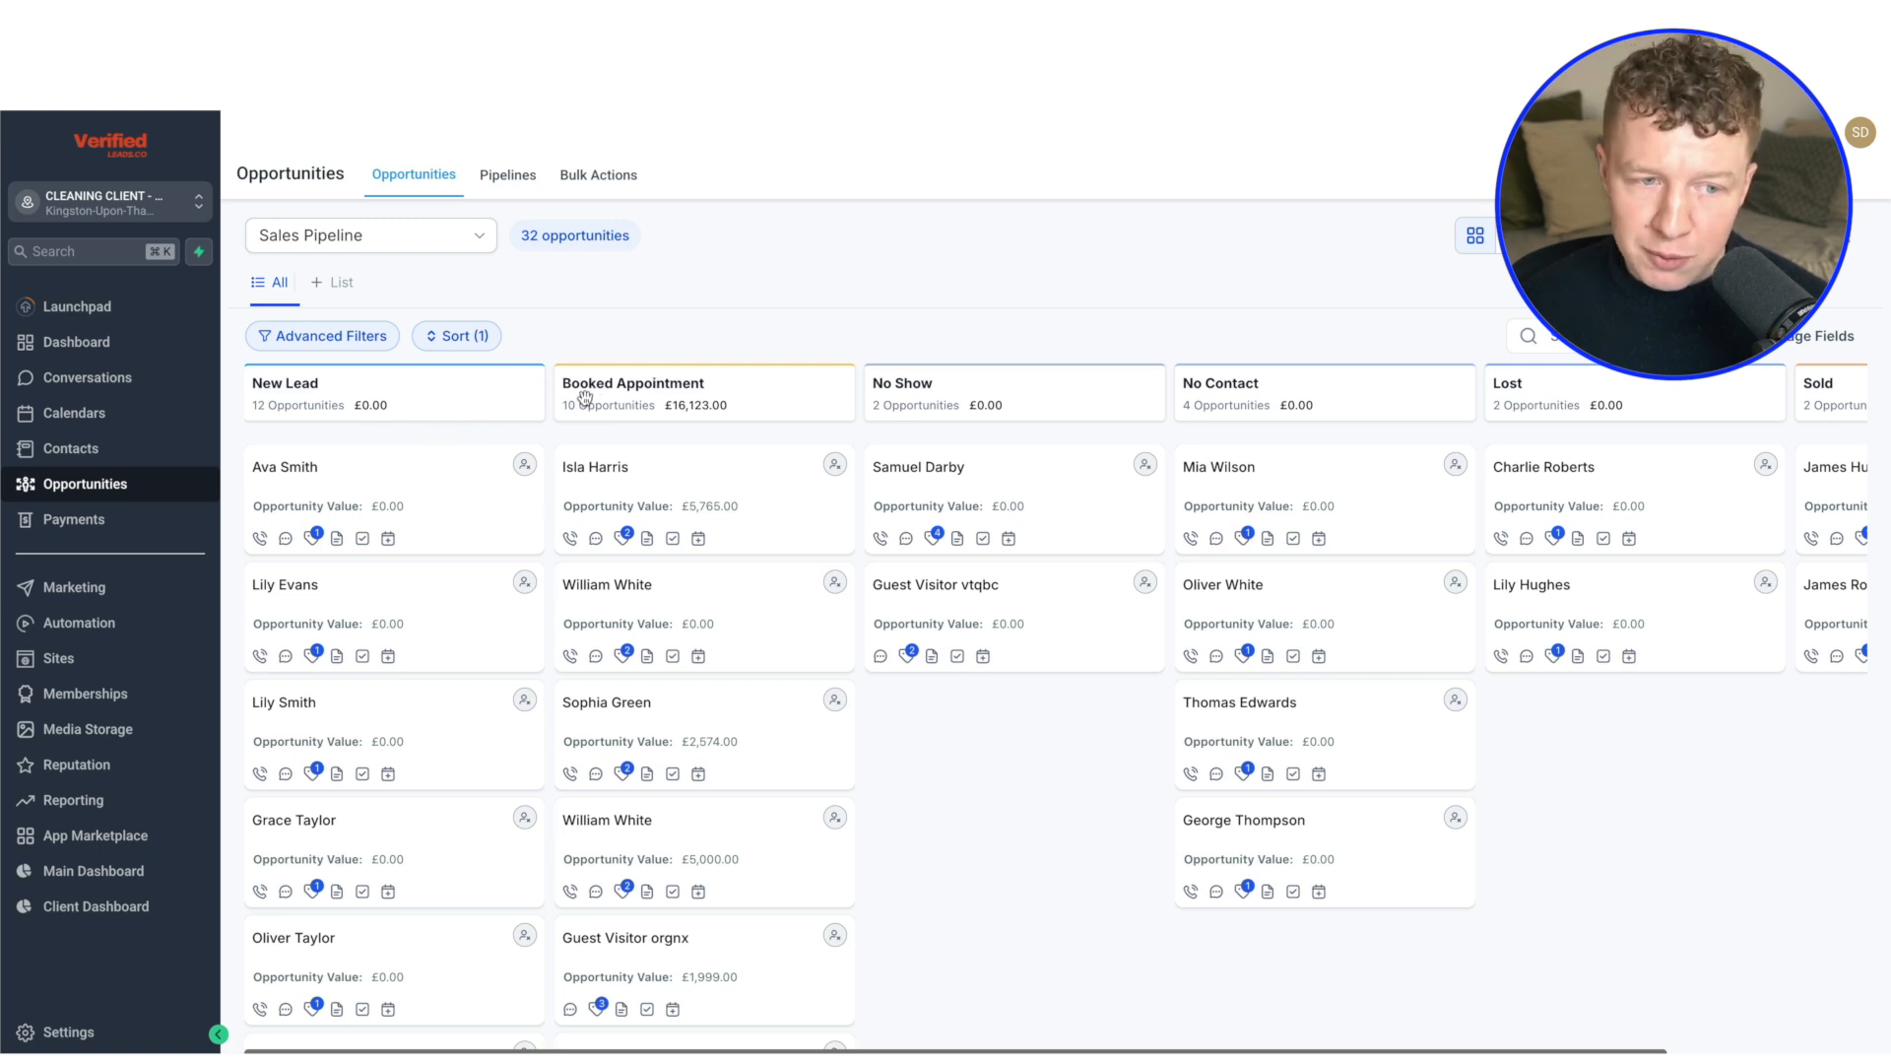
scroll(712, 535, down, 1)
scroll(712, 535, up, 1)
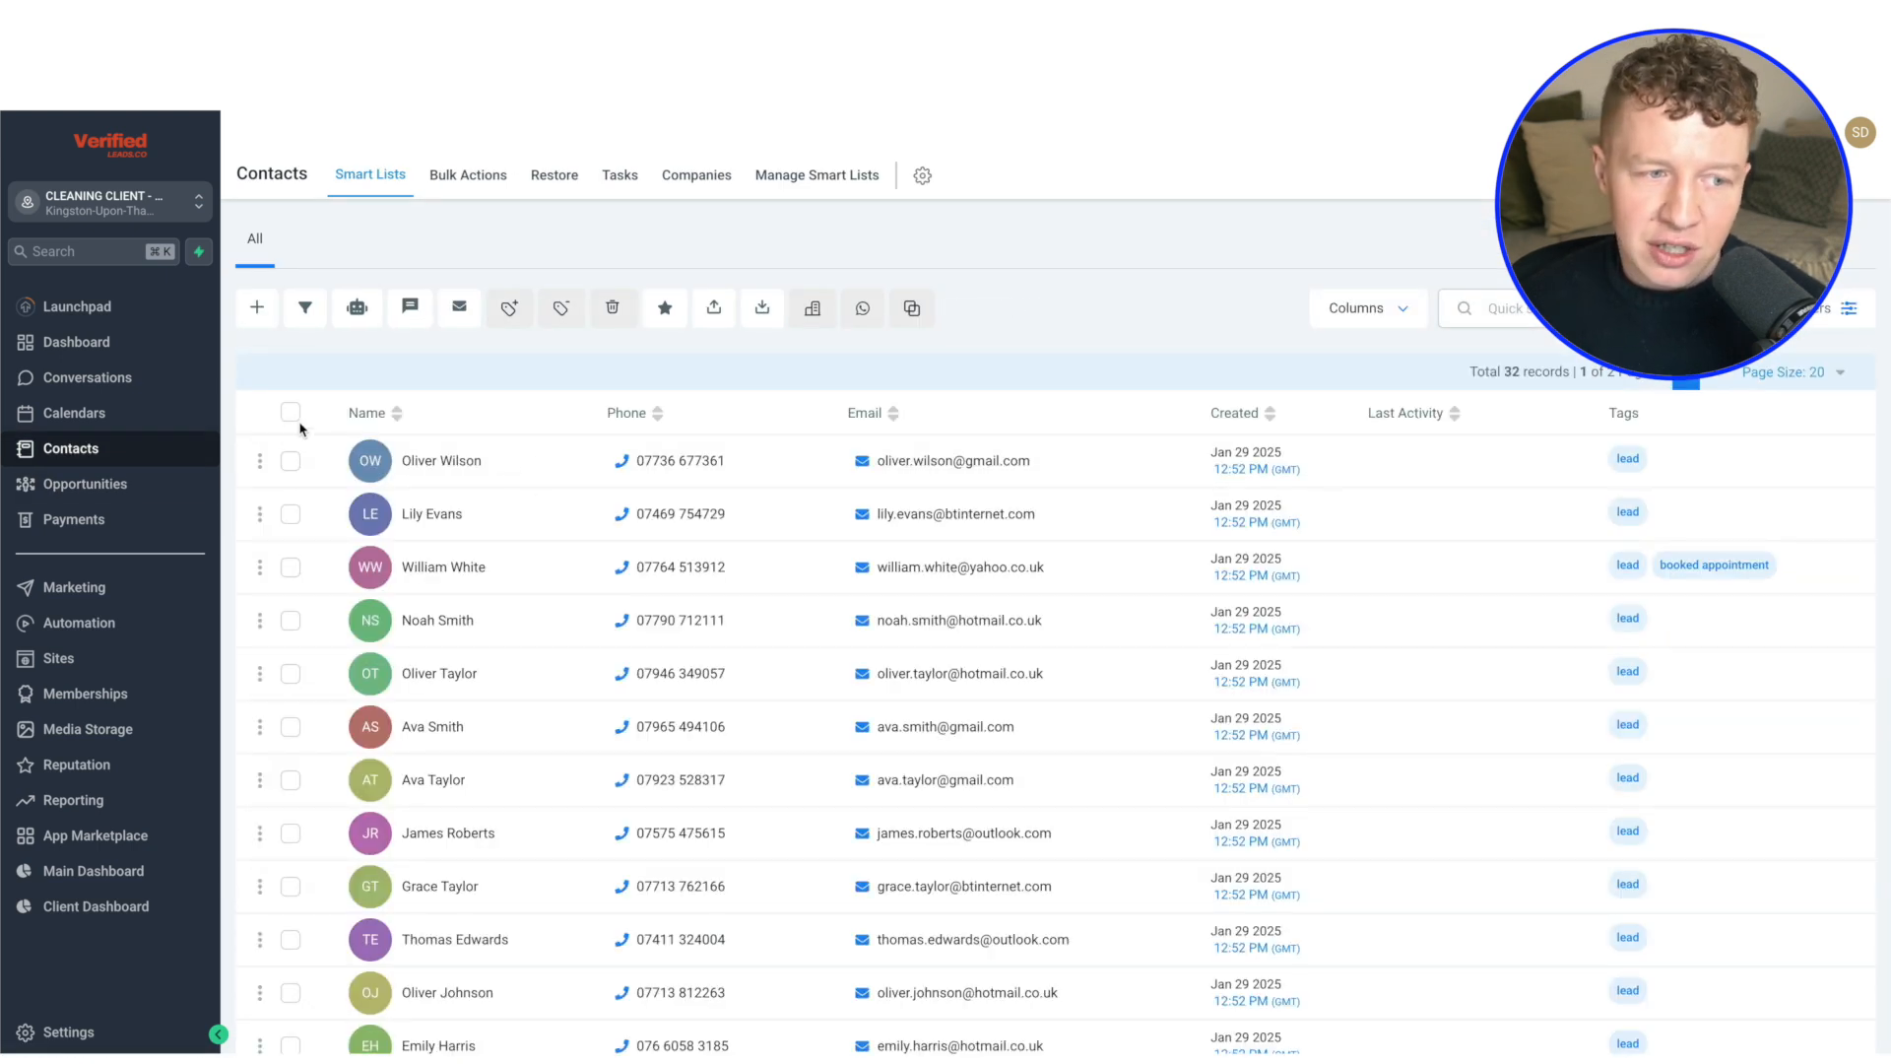
Select all contacts across every page, open the bulk Add Tags form and close it without adding a tag
click(291, 413)
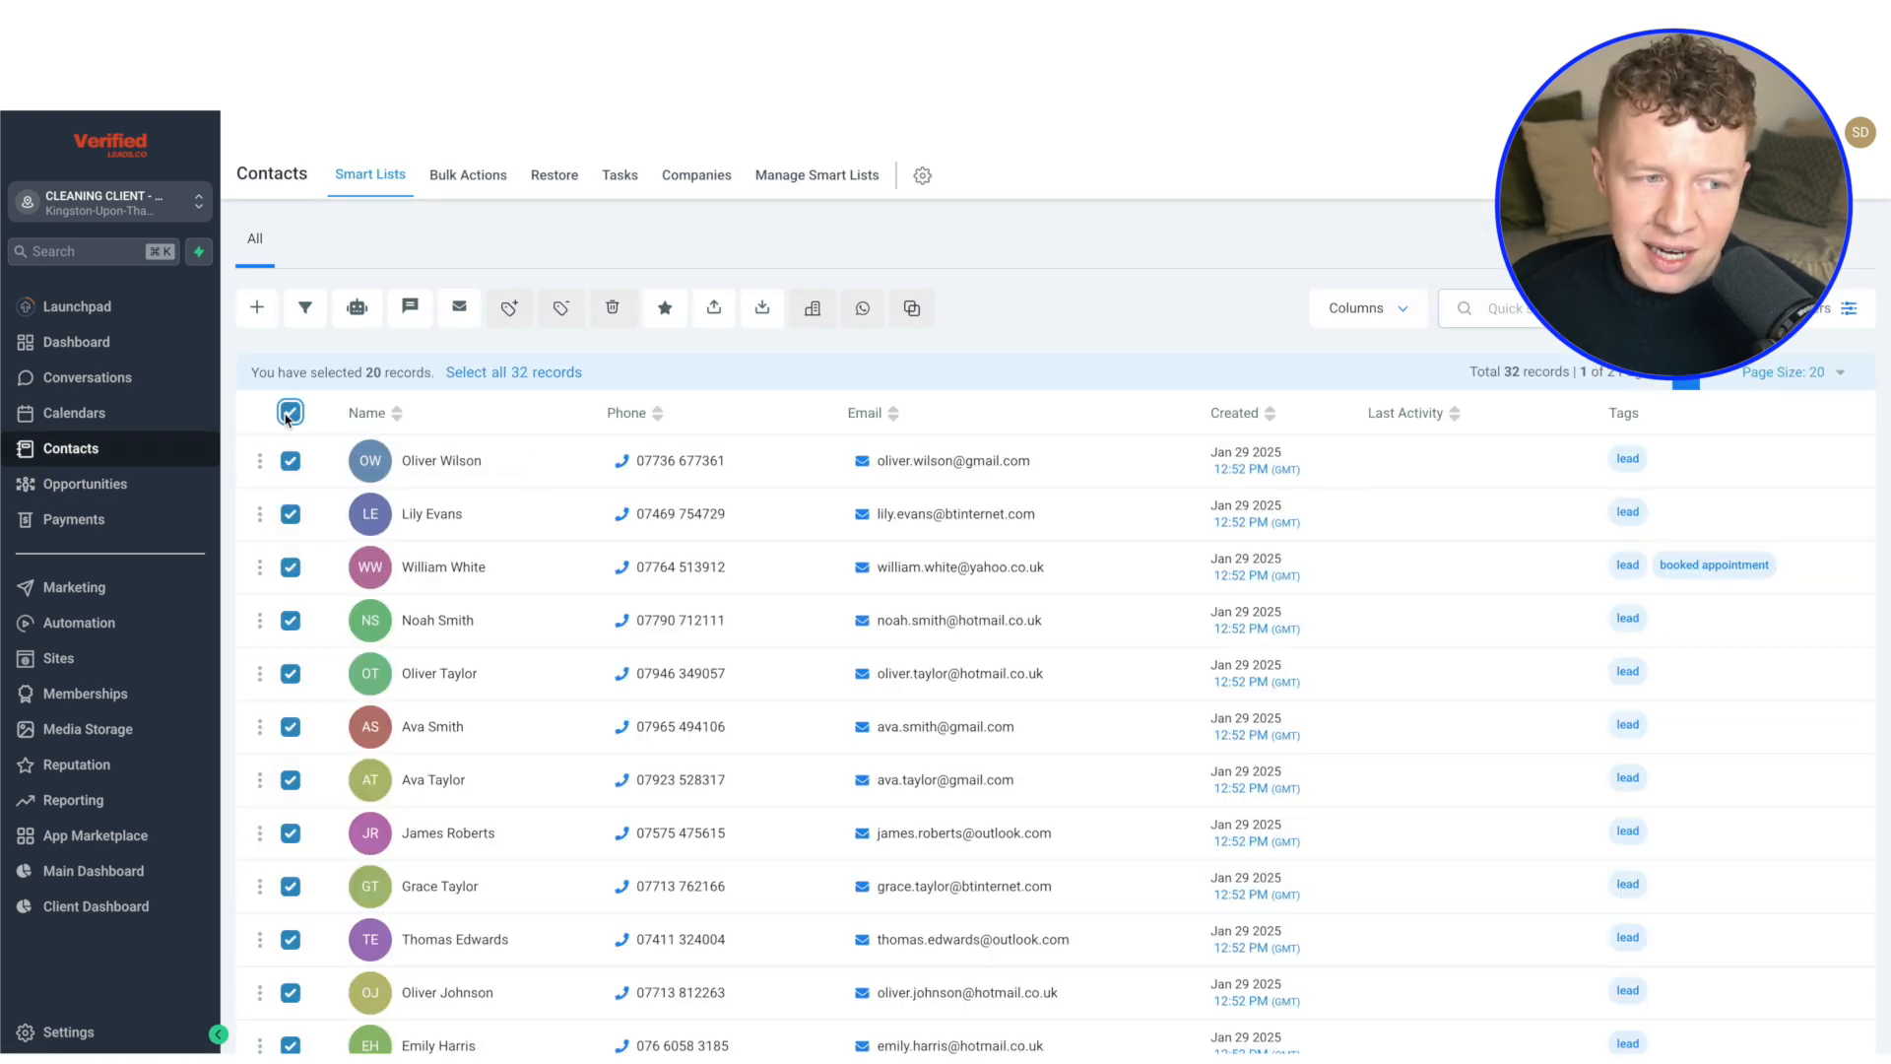
click(512, 372)
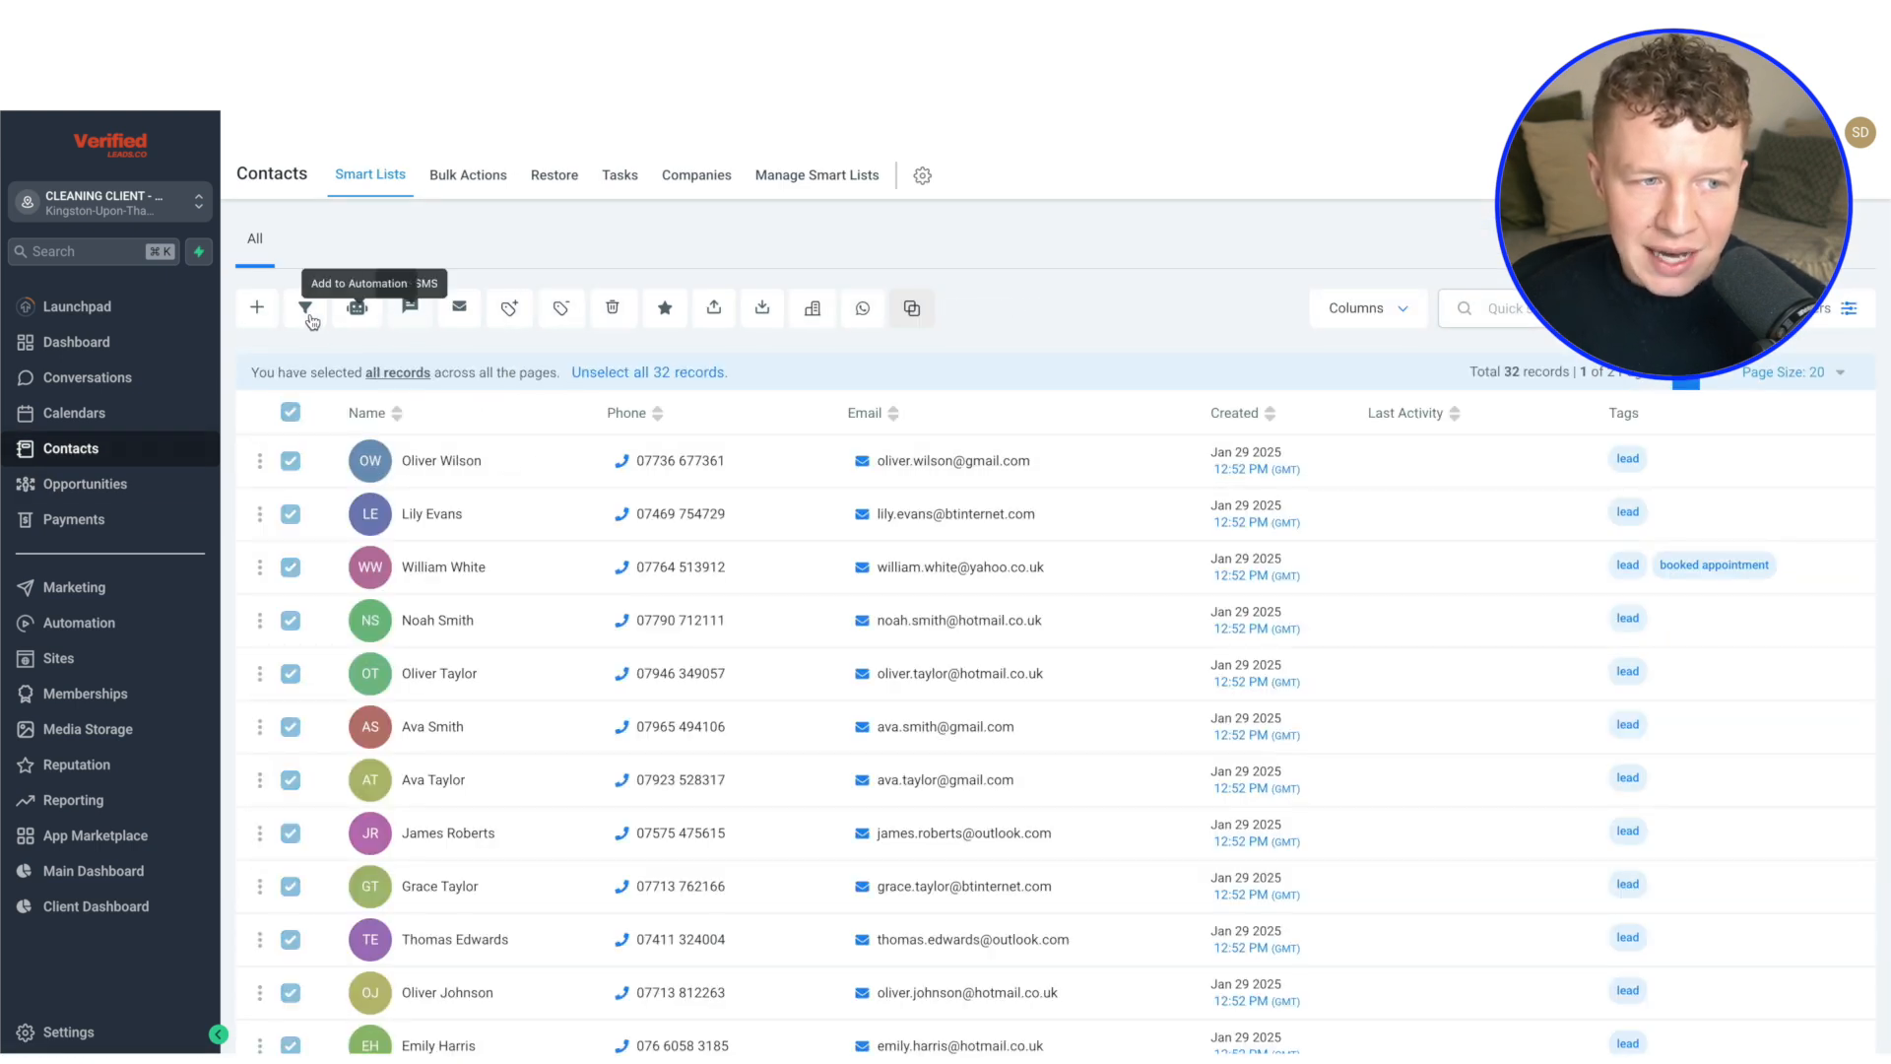
click(509, 308)
click(716, 671)
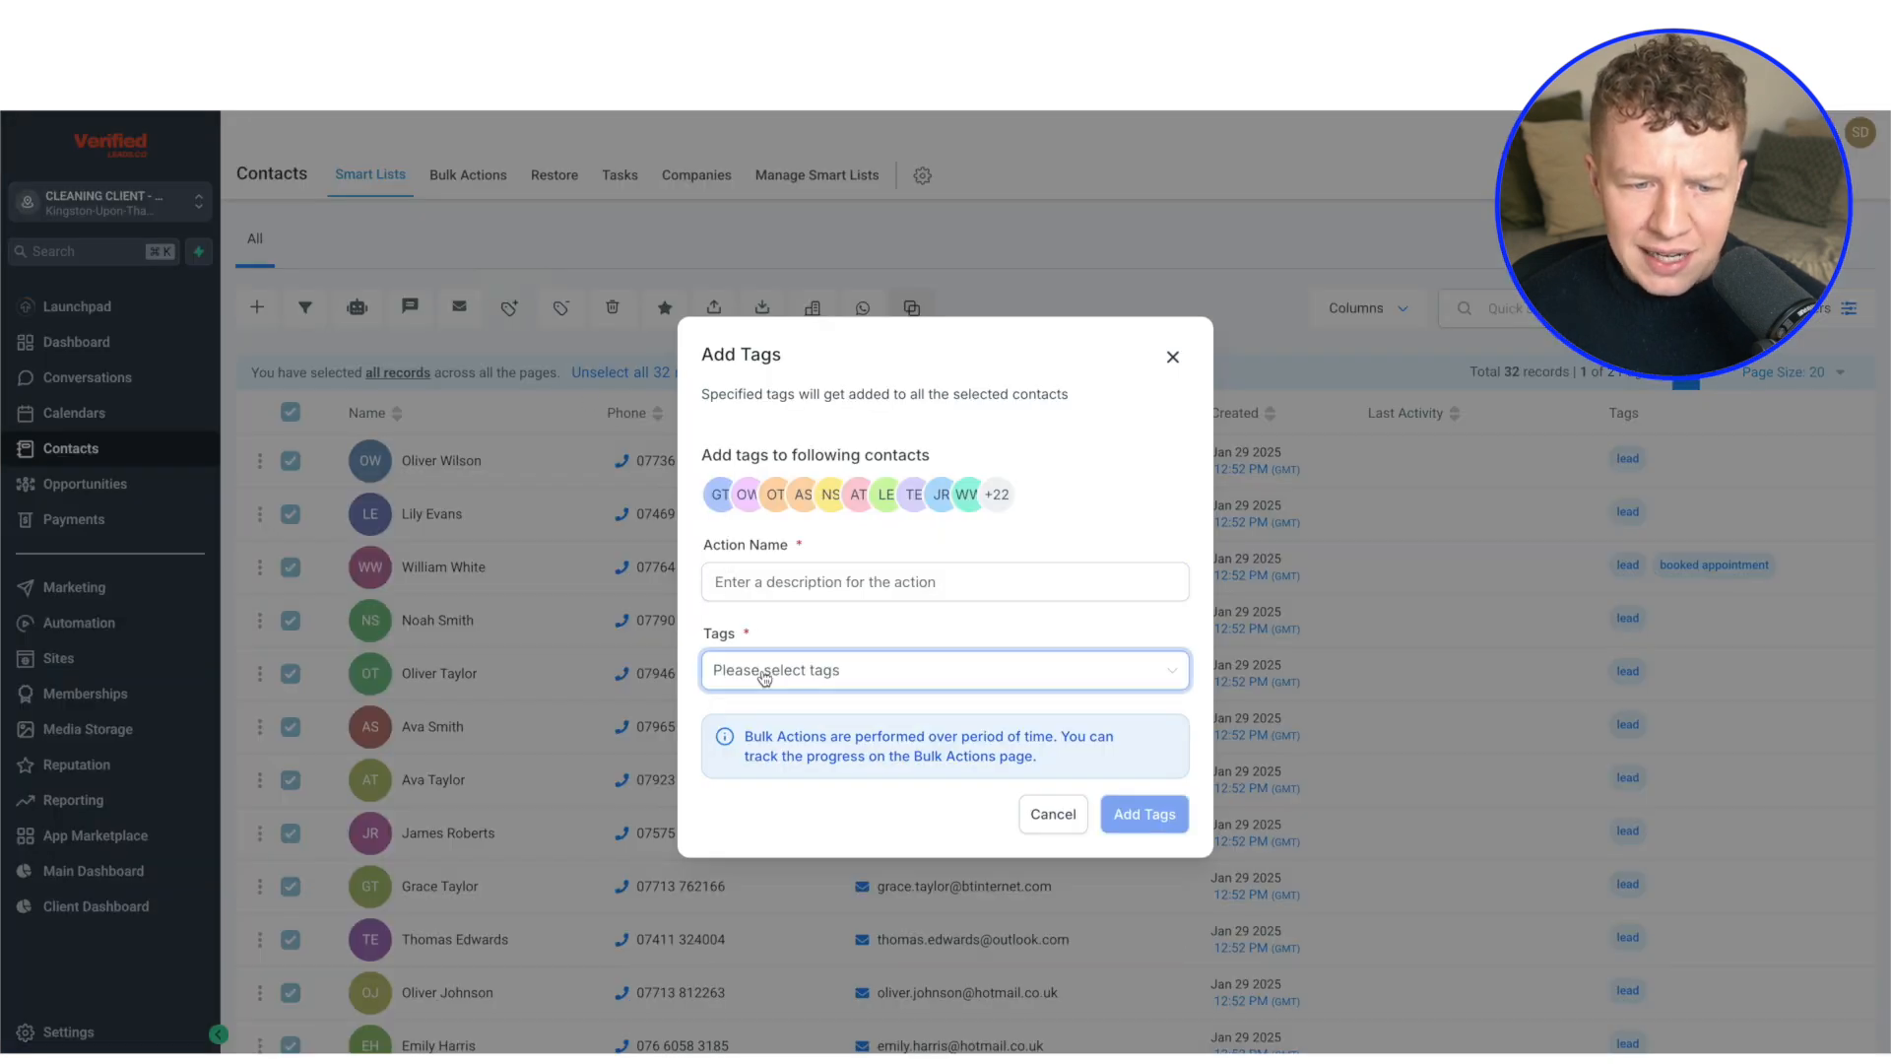
click(830, 630)
click(1169, 359)
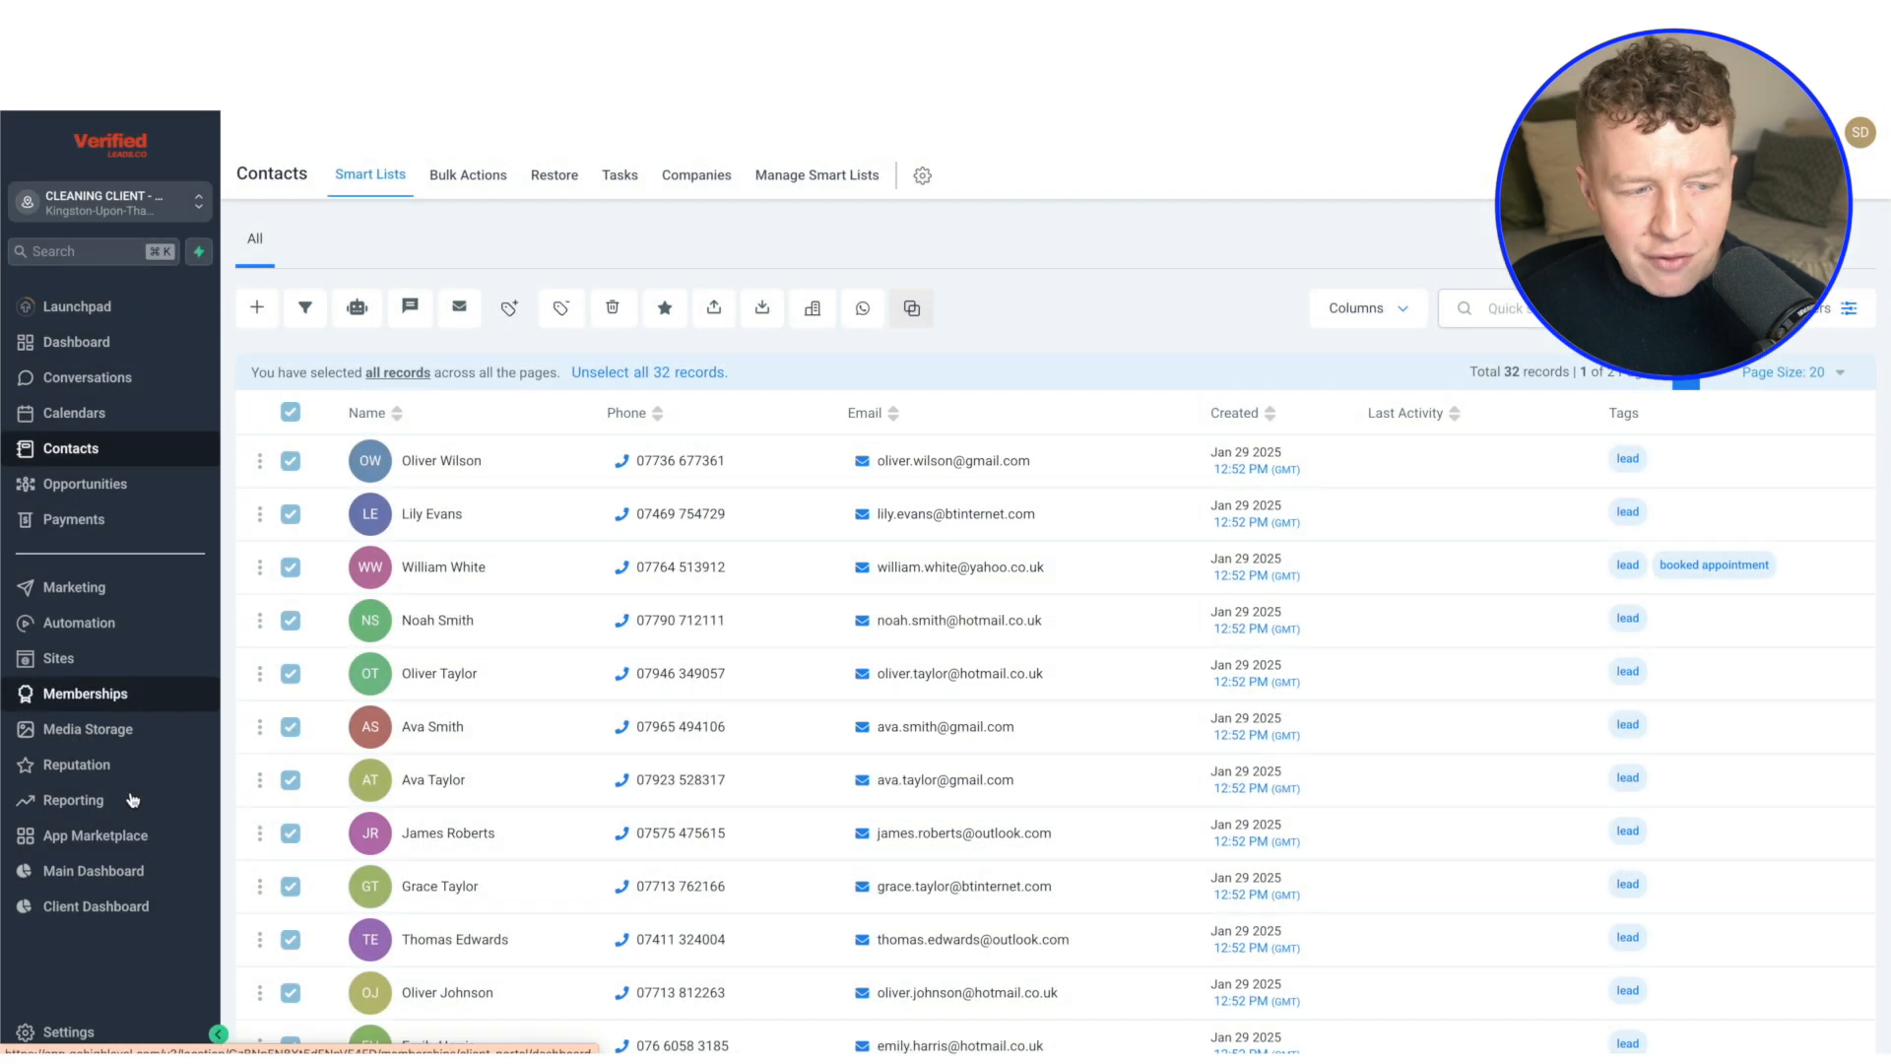
Open the Tags list in the HighLevel settings and compare it with the metrics on the example dashboard
click(86, 1030)
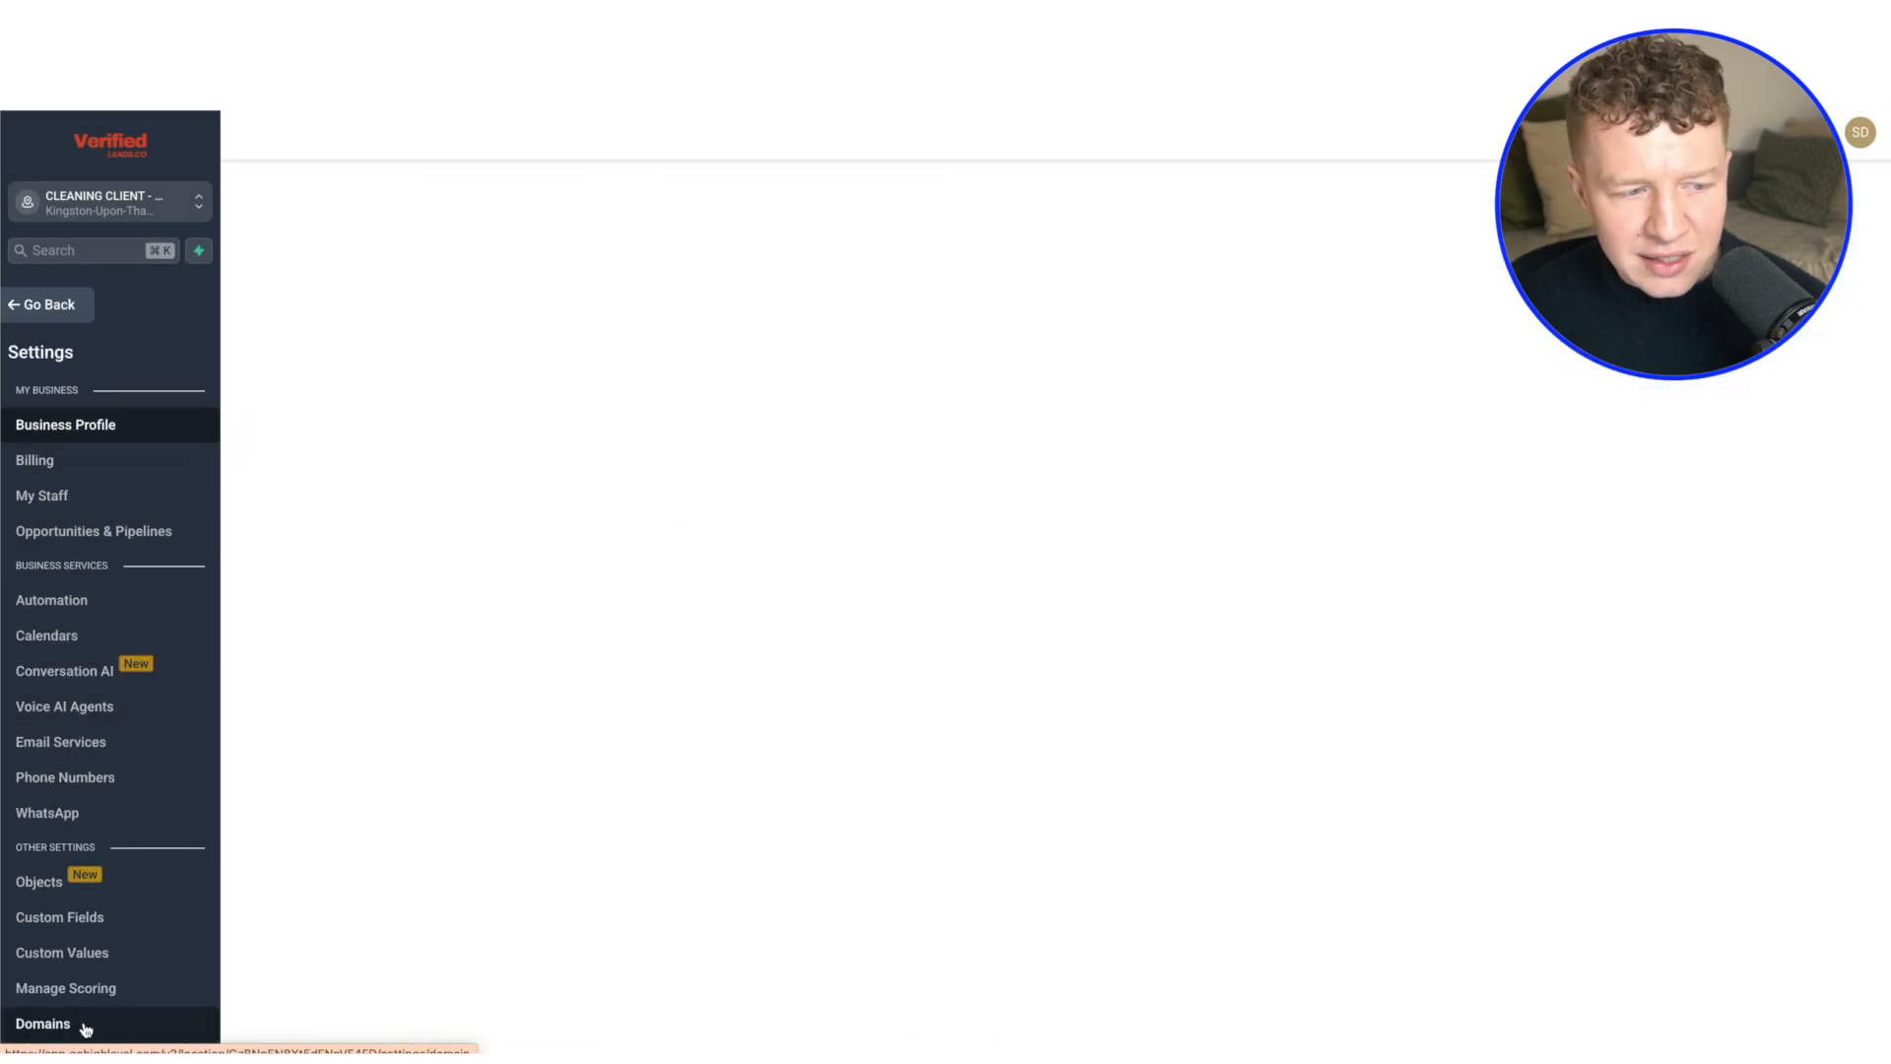
scroll(86, 907, down, 3)
click(67, 903)
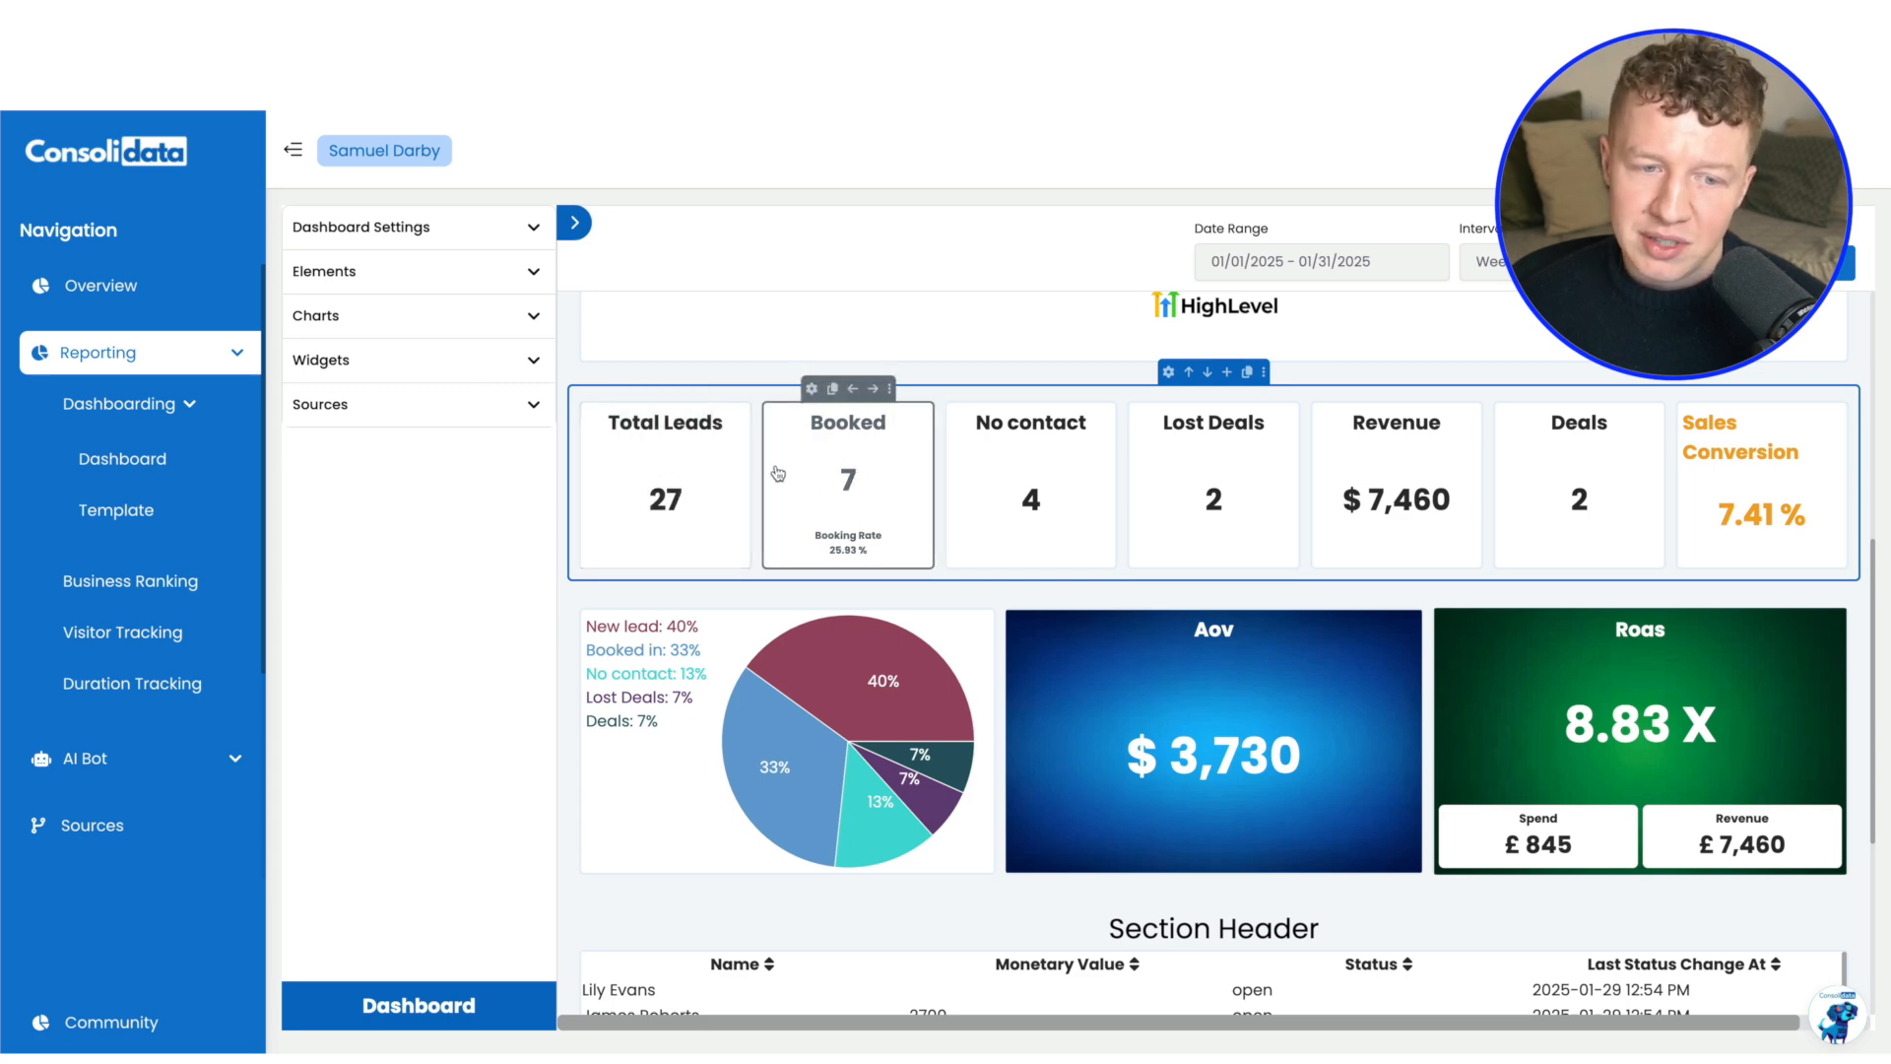
scroll(914, 469, down, 1)
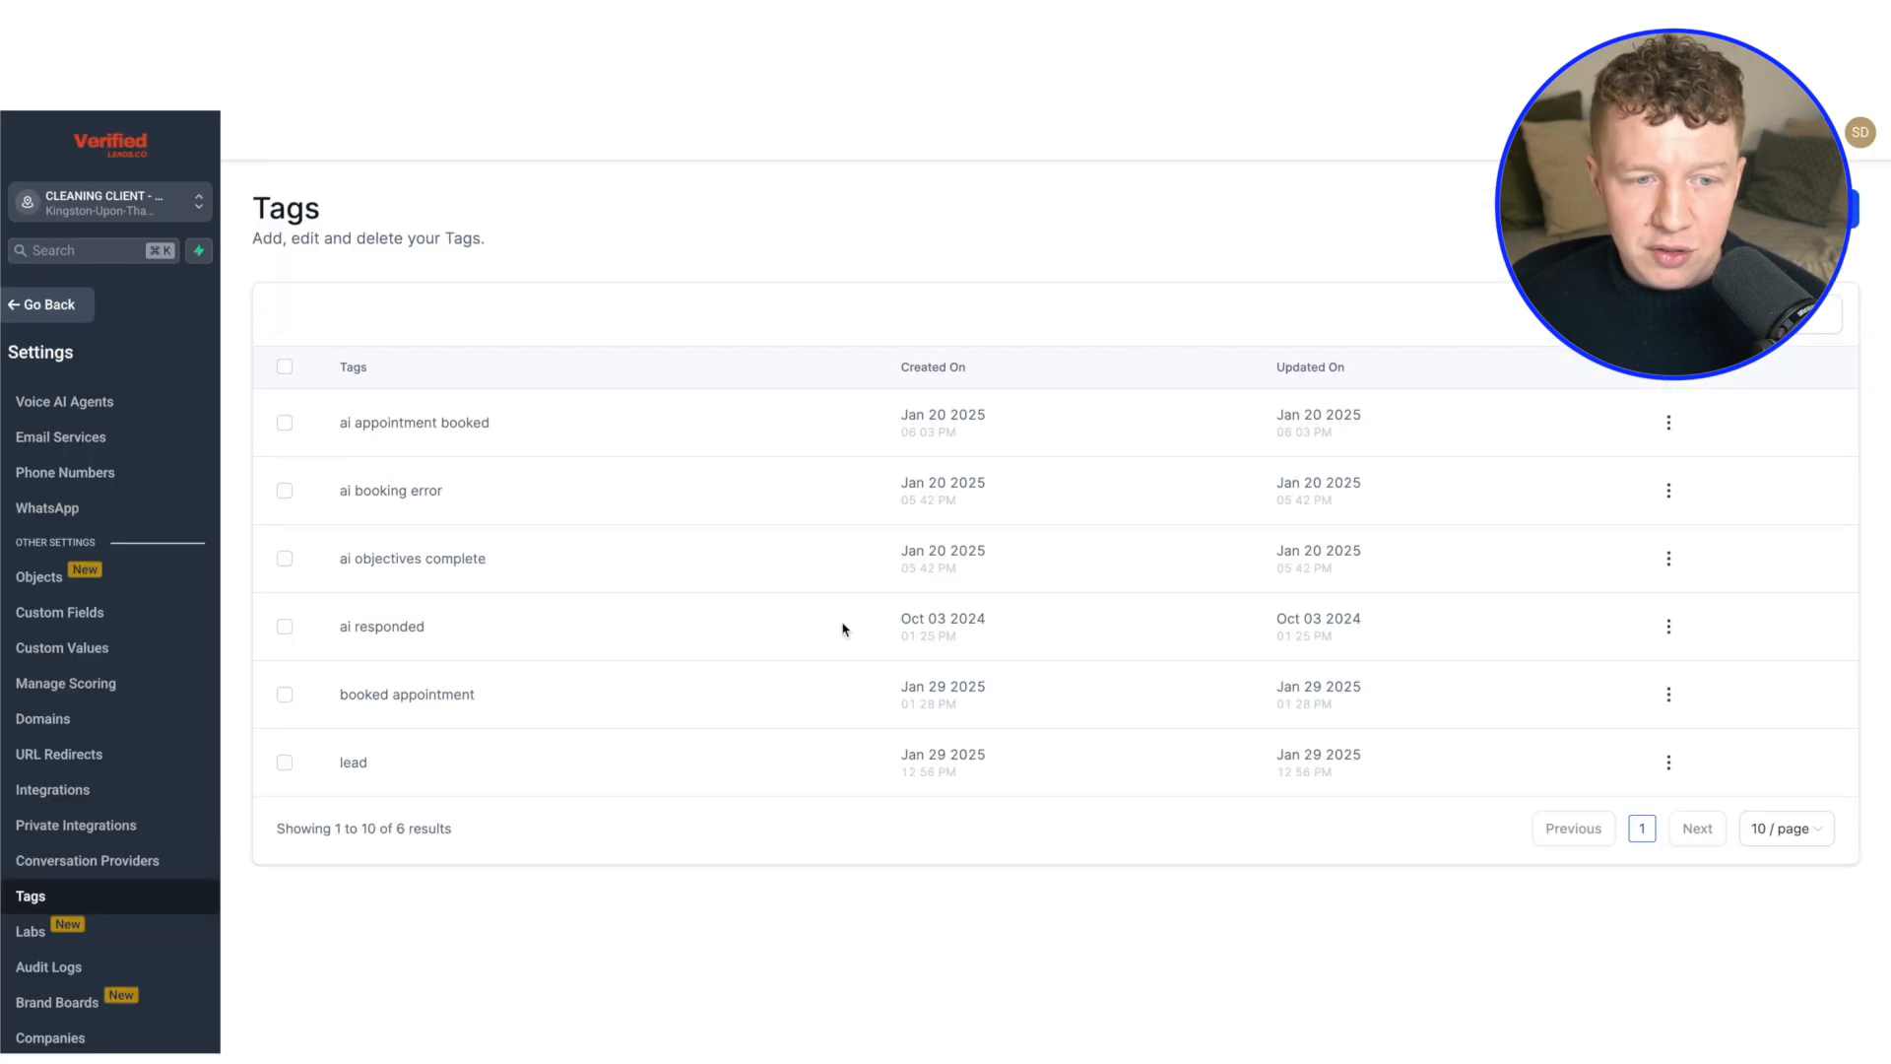
Open the New lead tag workflow in the Consolidata tags folder and examine its Pipeline Stage Changed trigger and Add Tag action
click(36, 305)
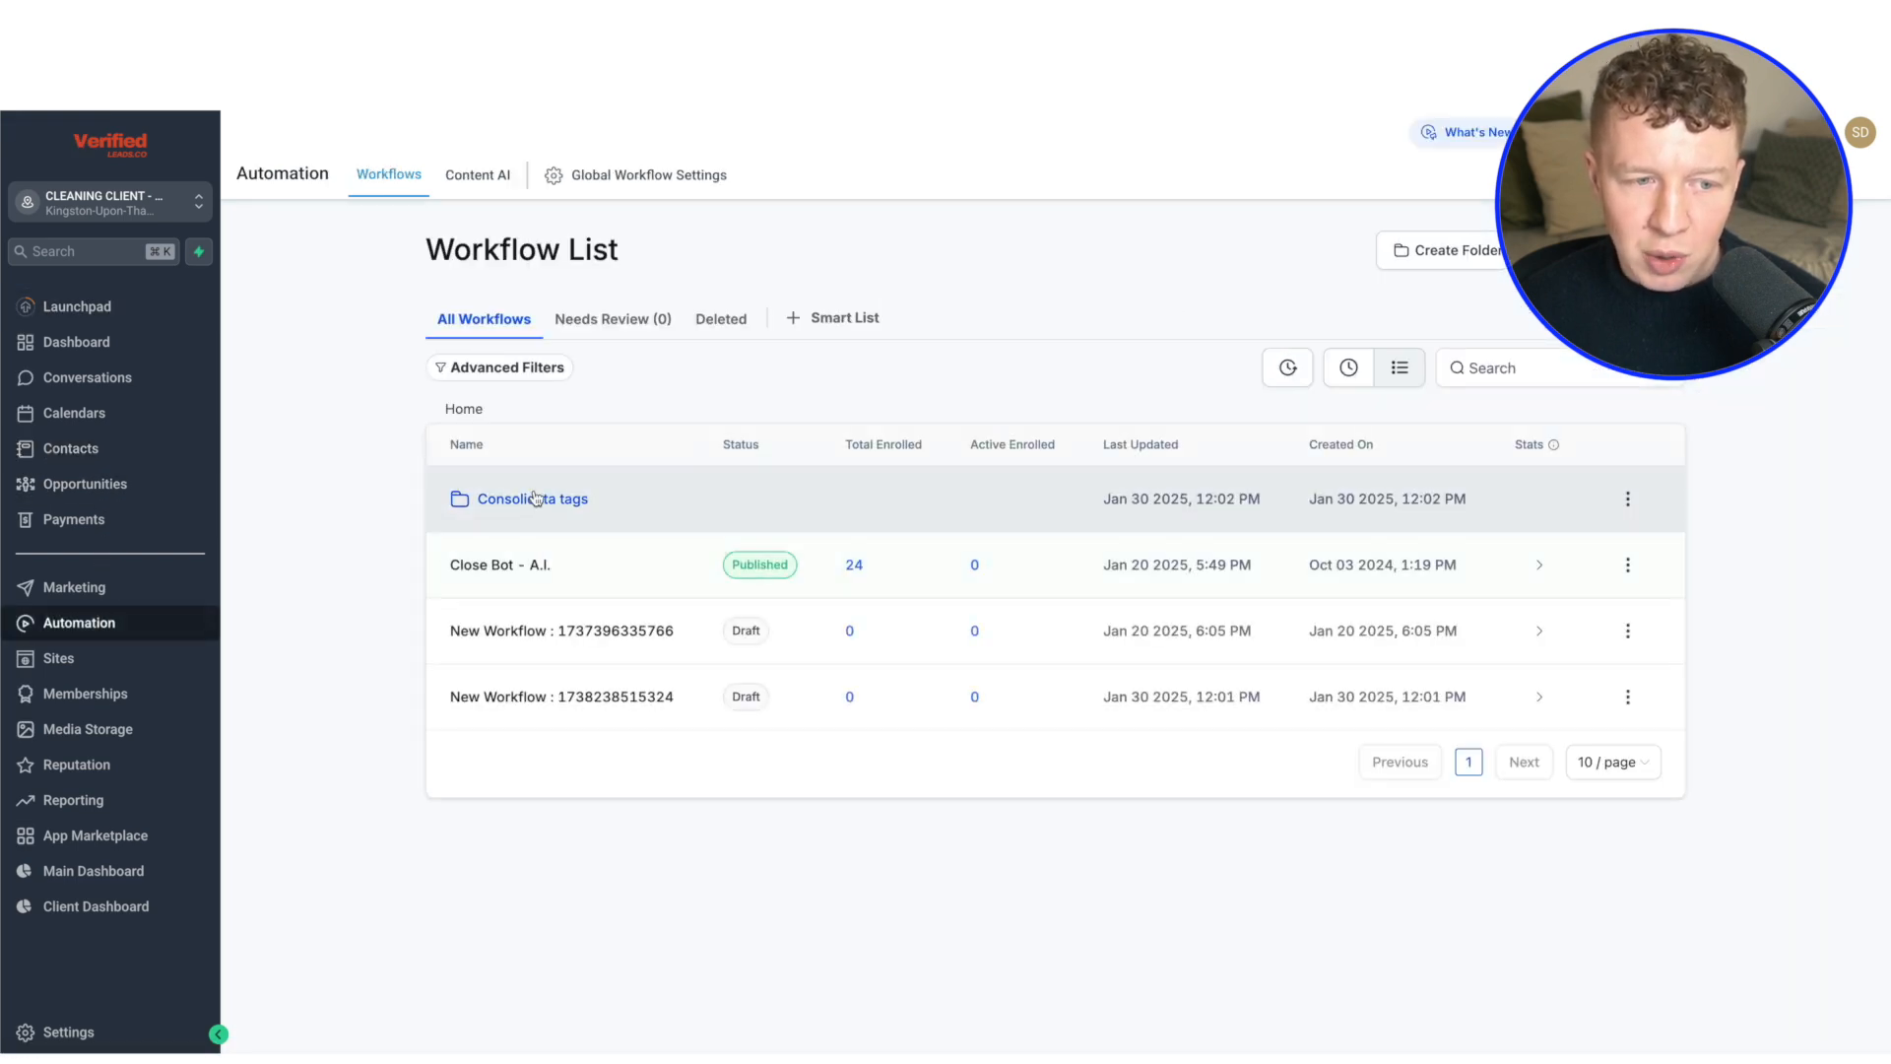
click(539, 502)
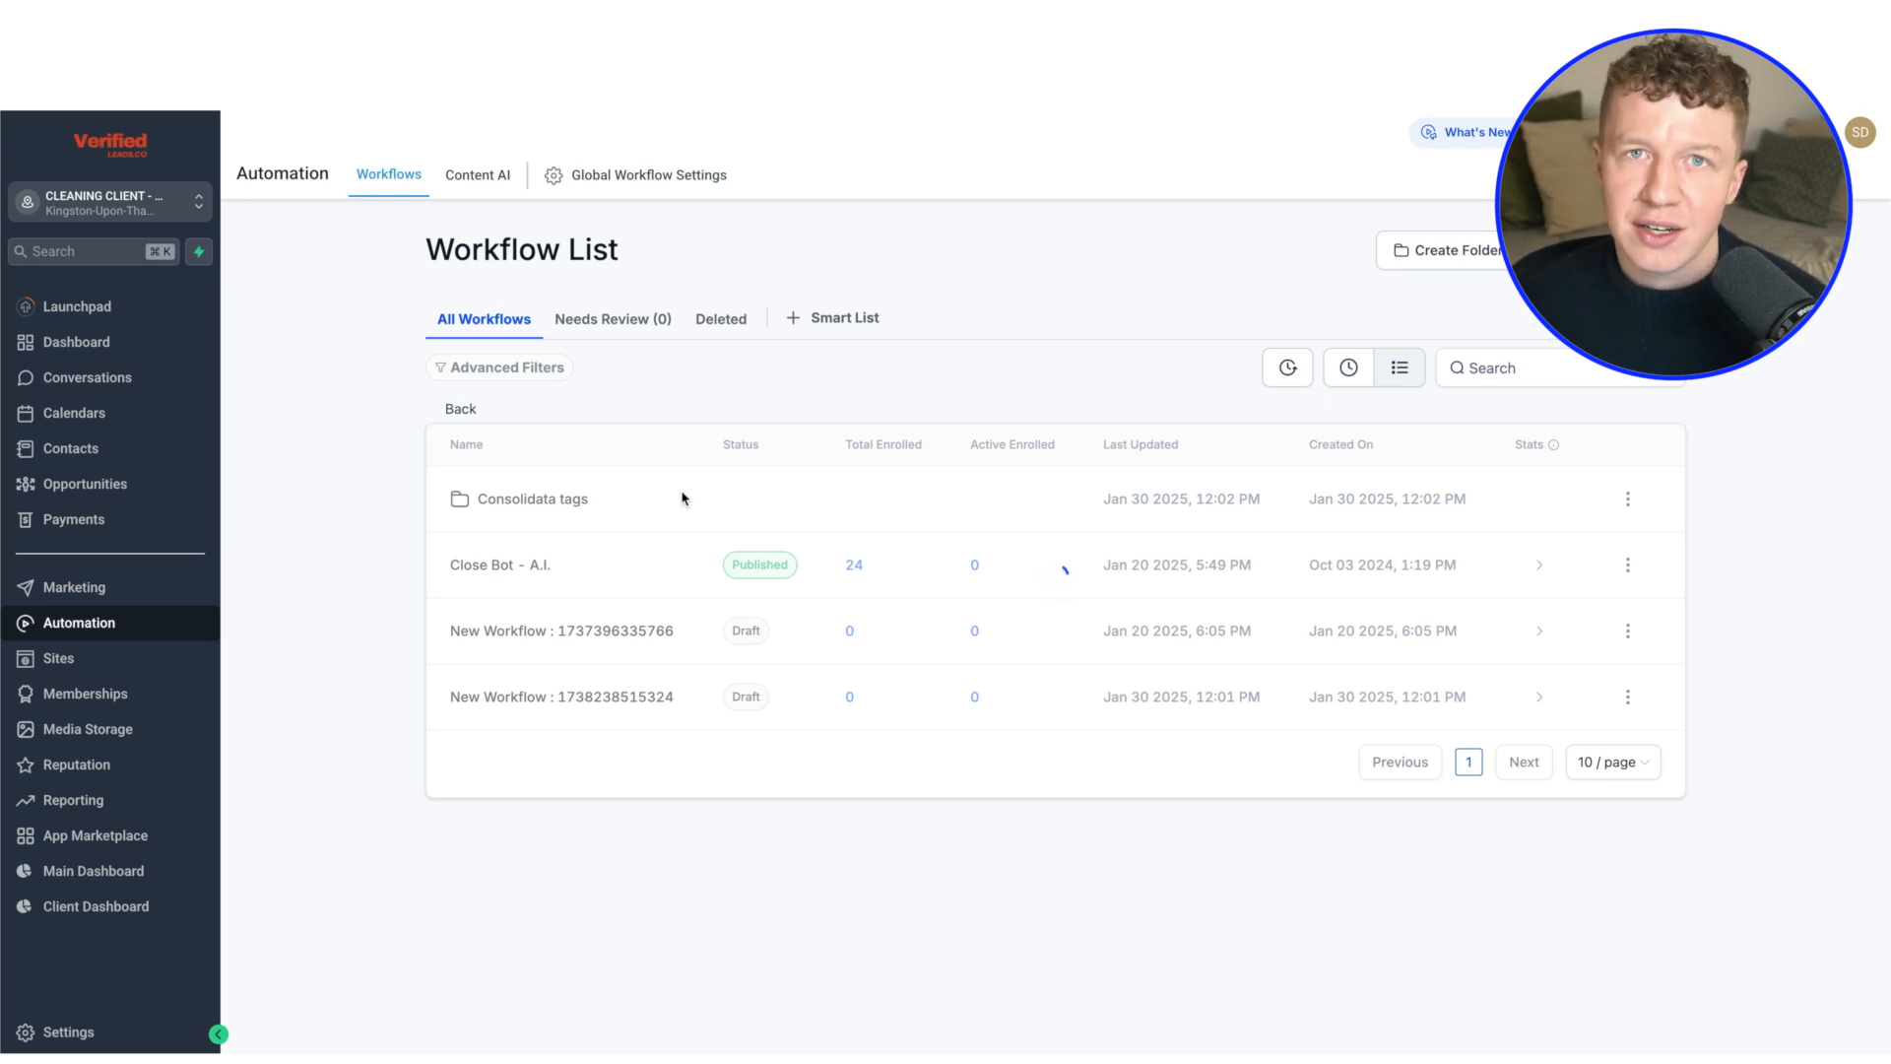
click(653, 484)
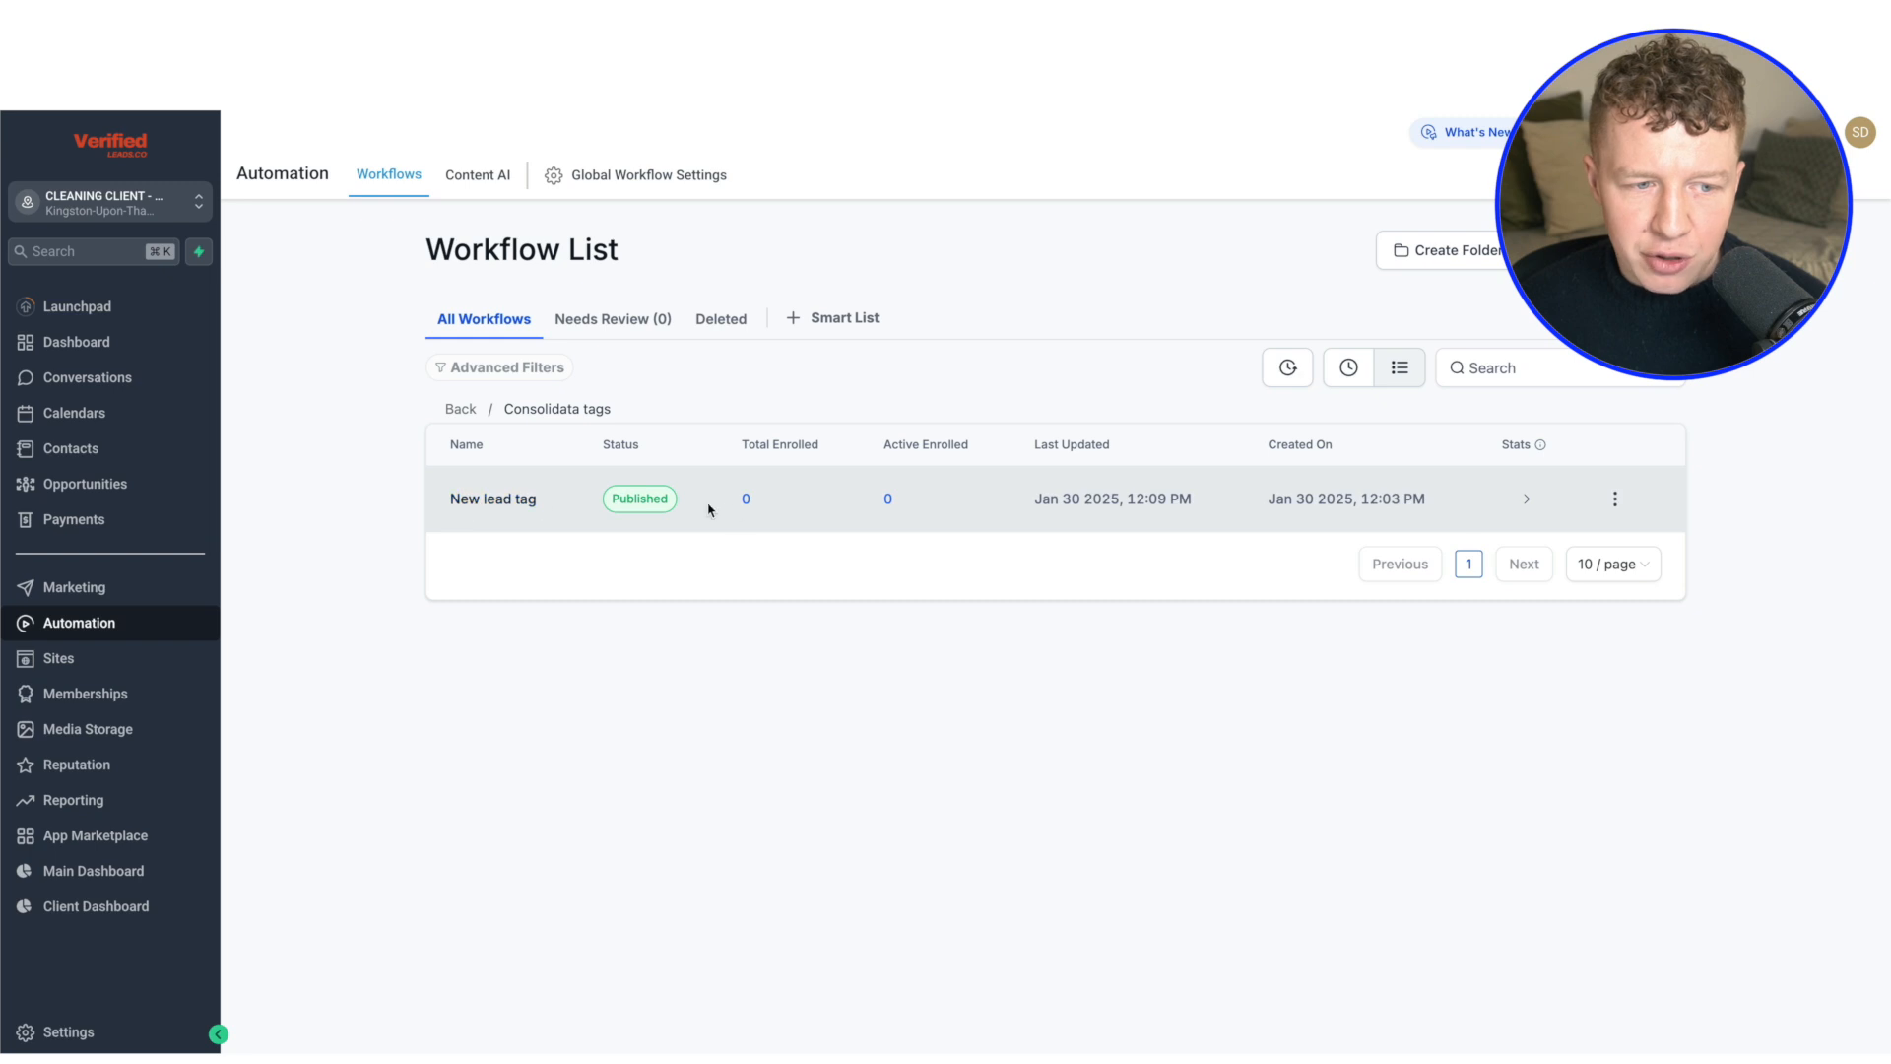
click(817, 504)
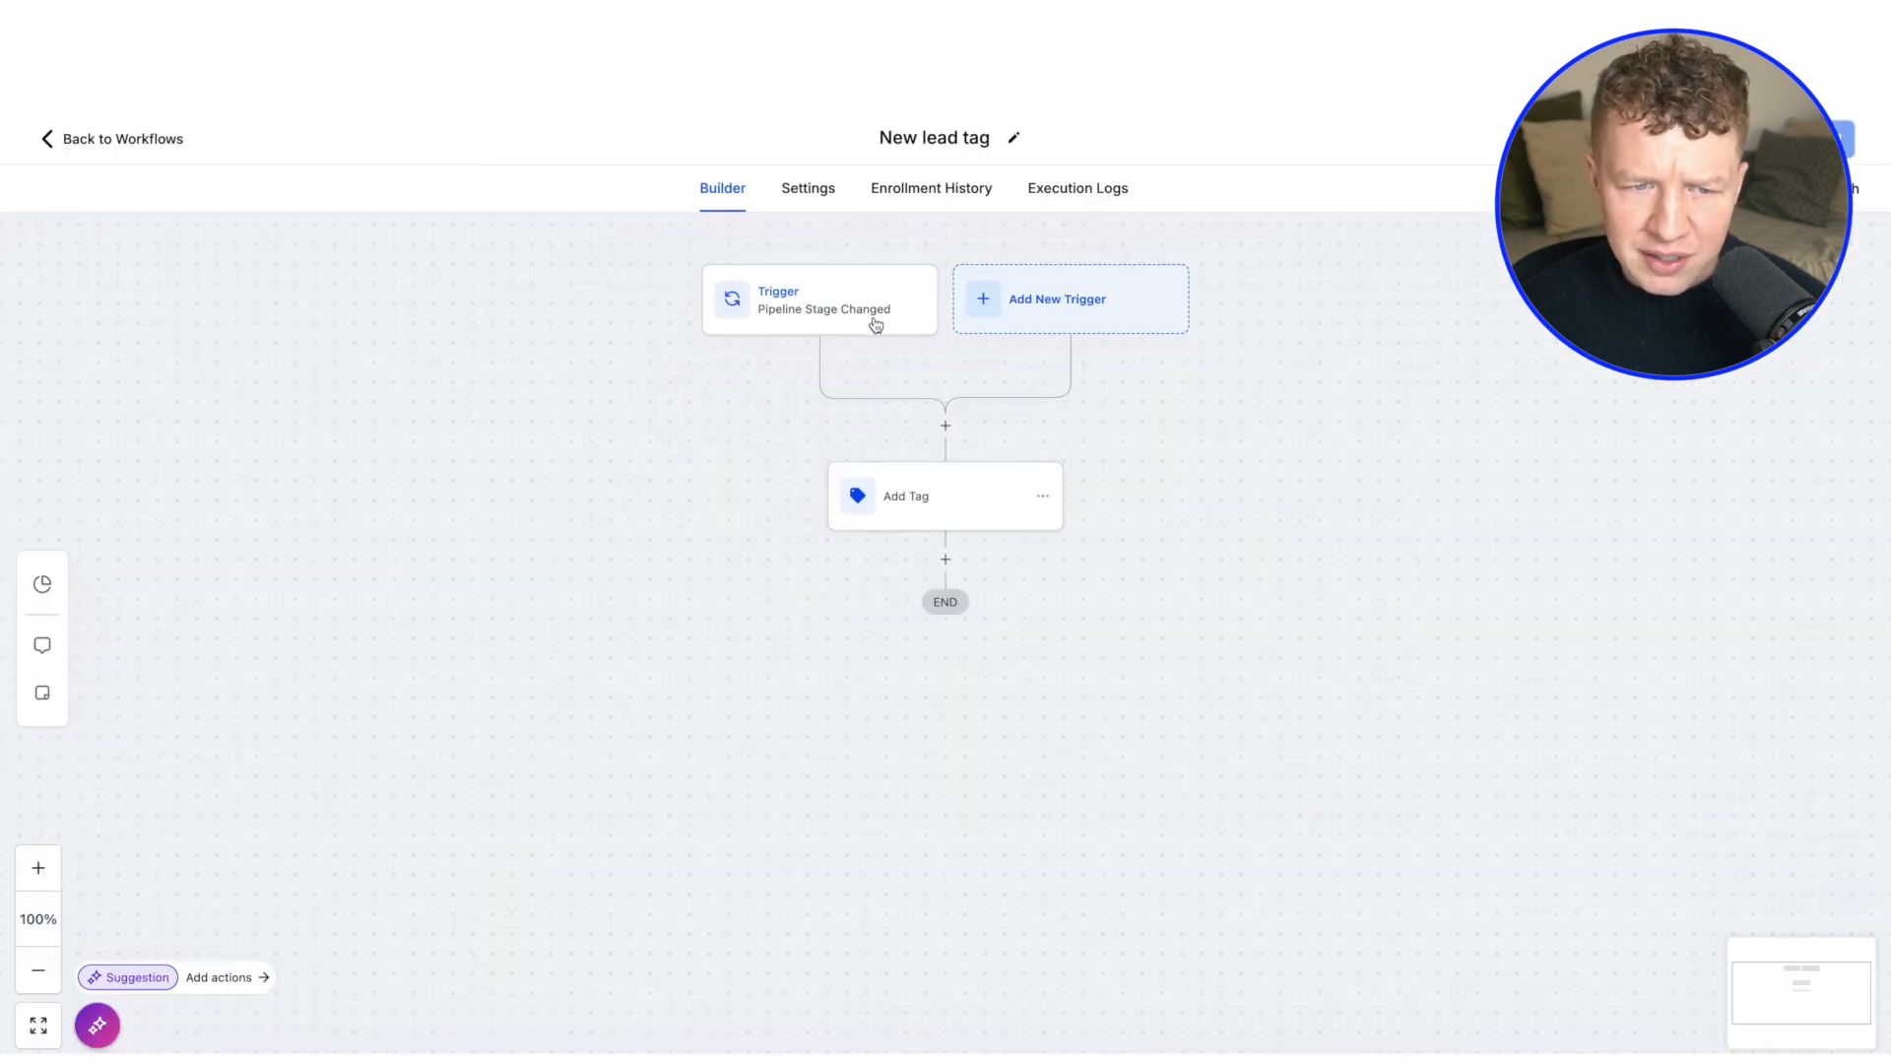
click(859, 322)
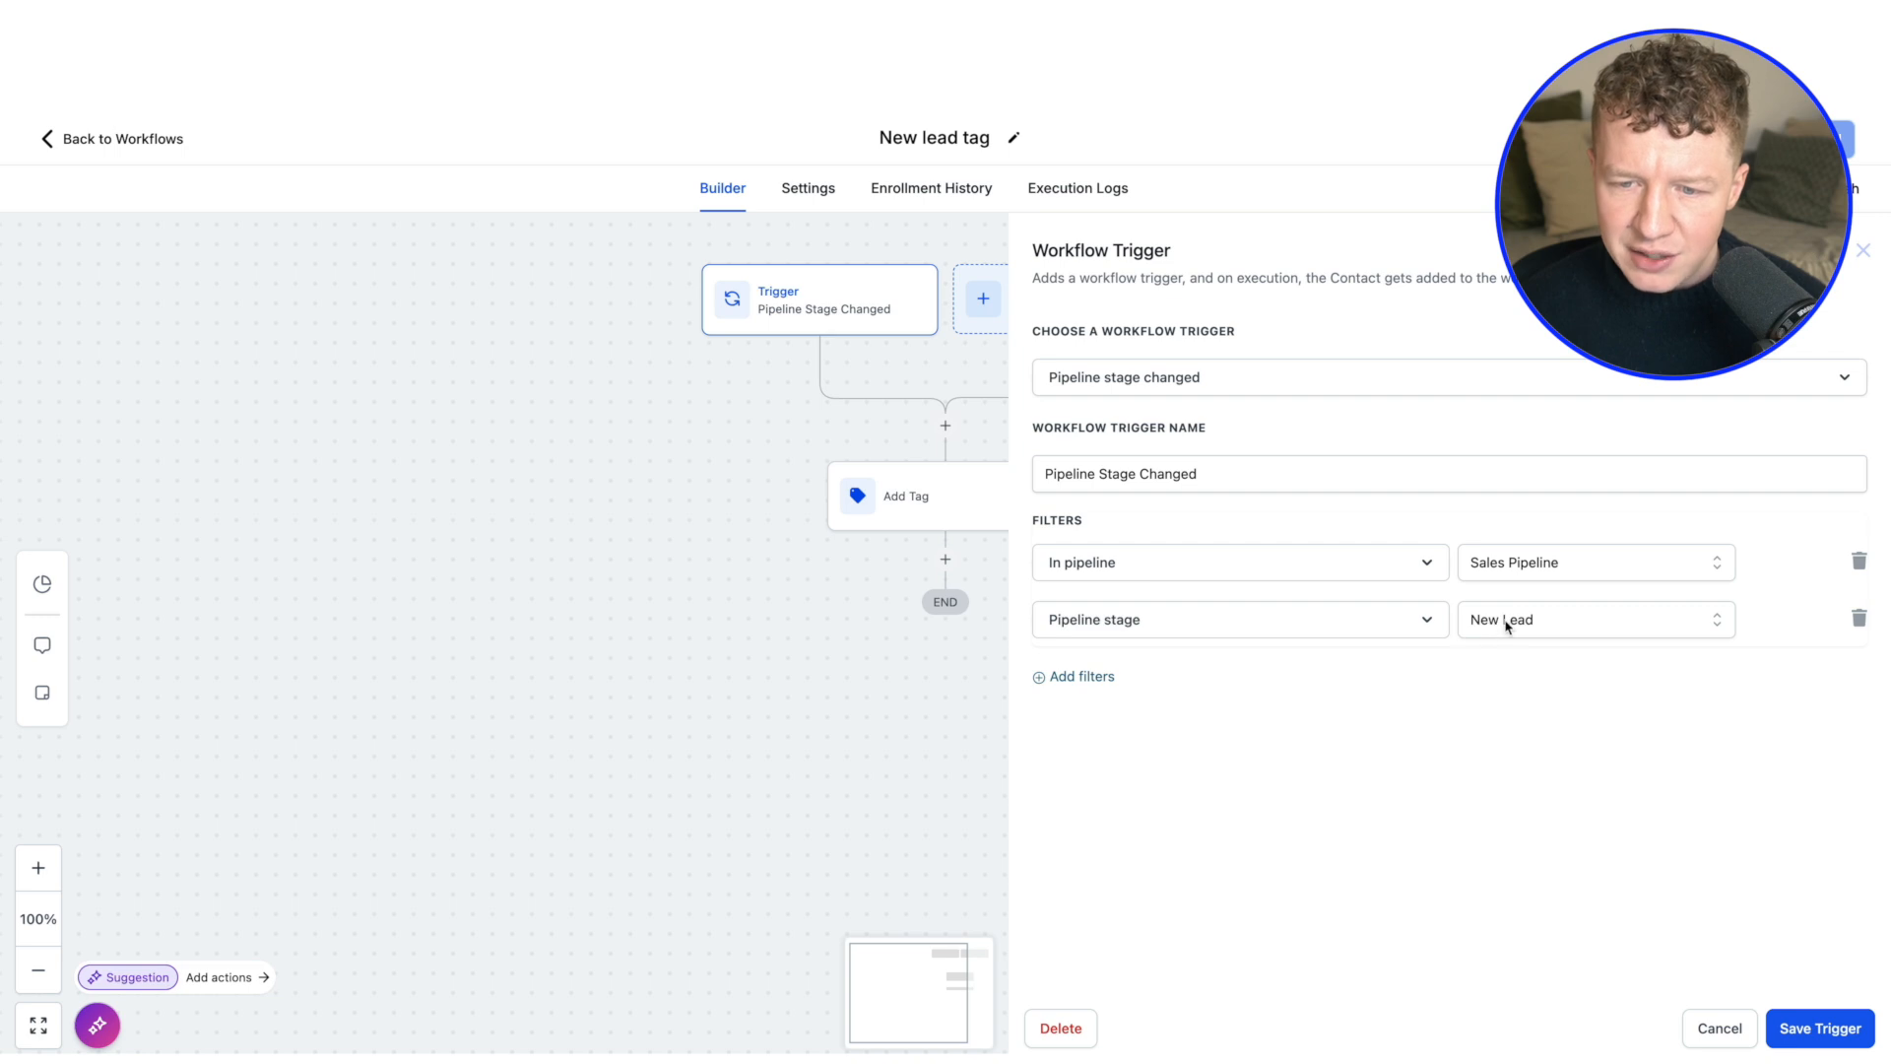
click(1697, 1027)
click(961, 507)
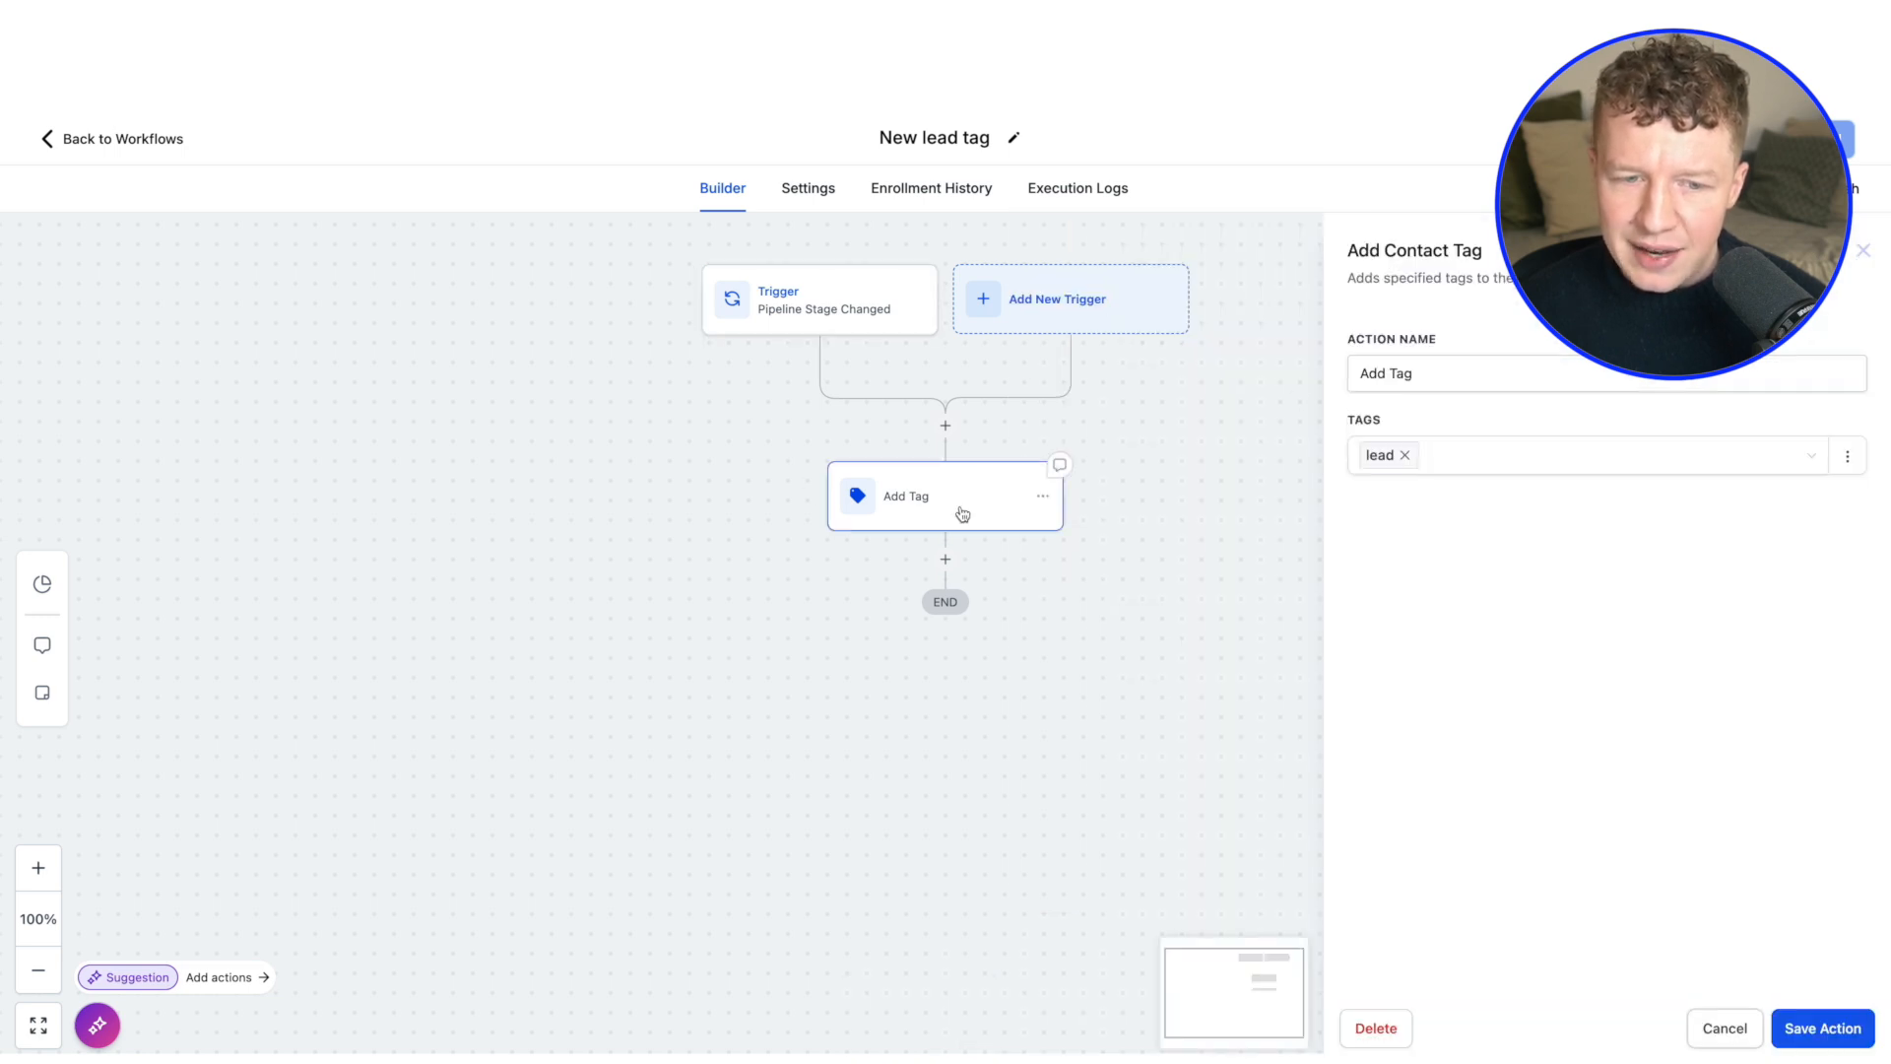
click(1726, 1029)
click(94, 140)
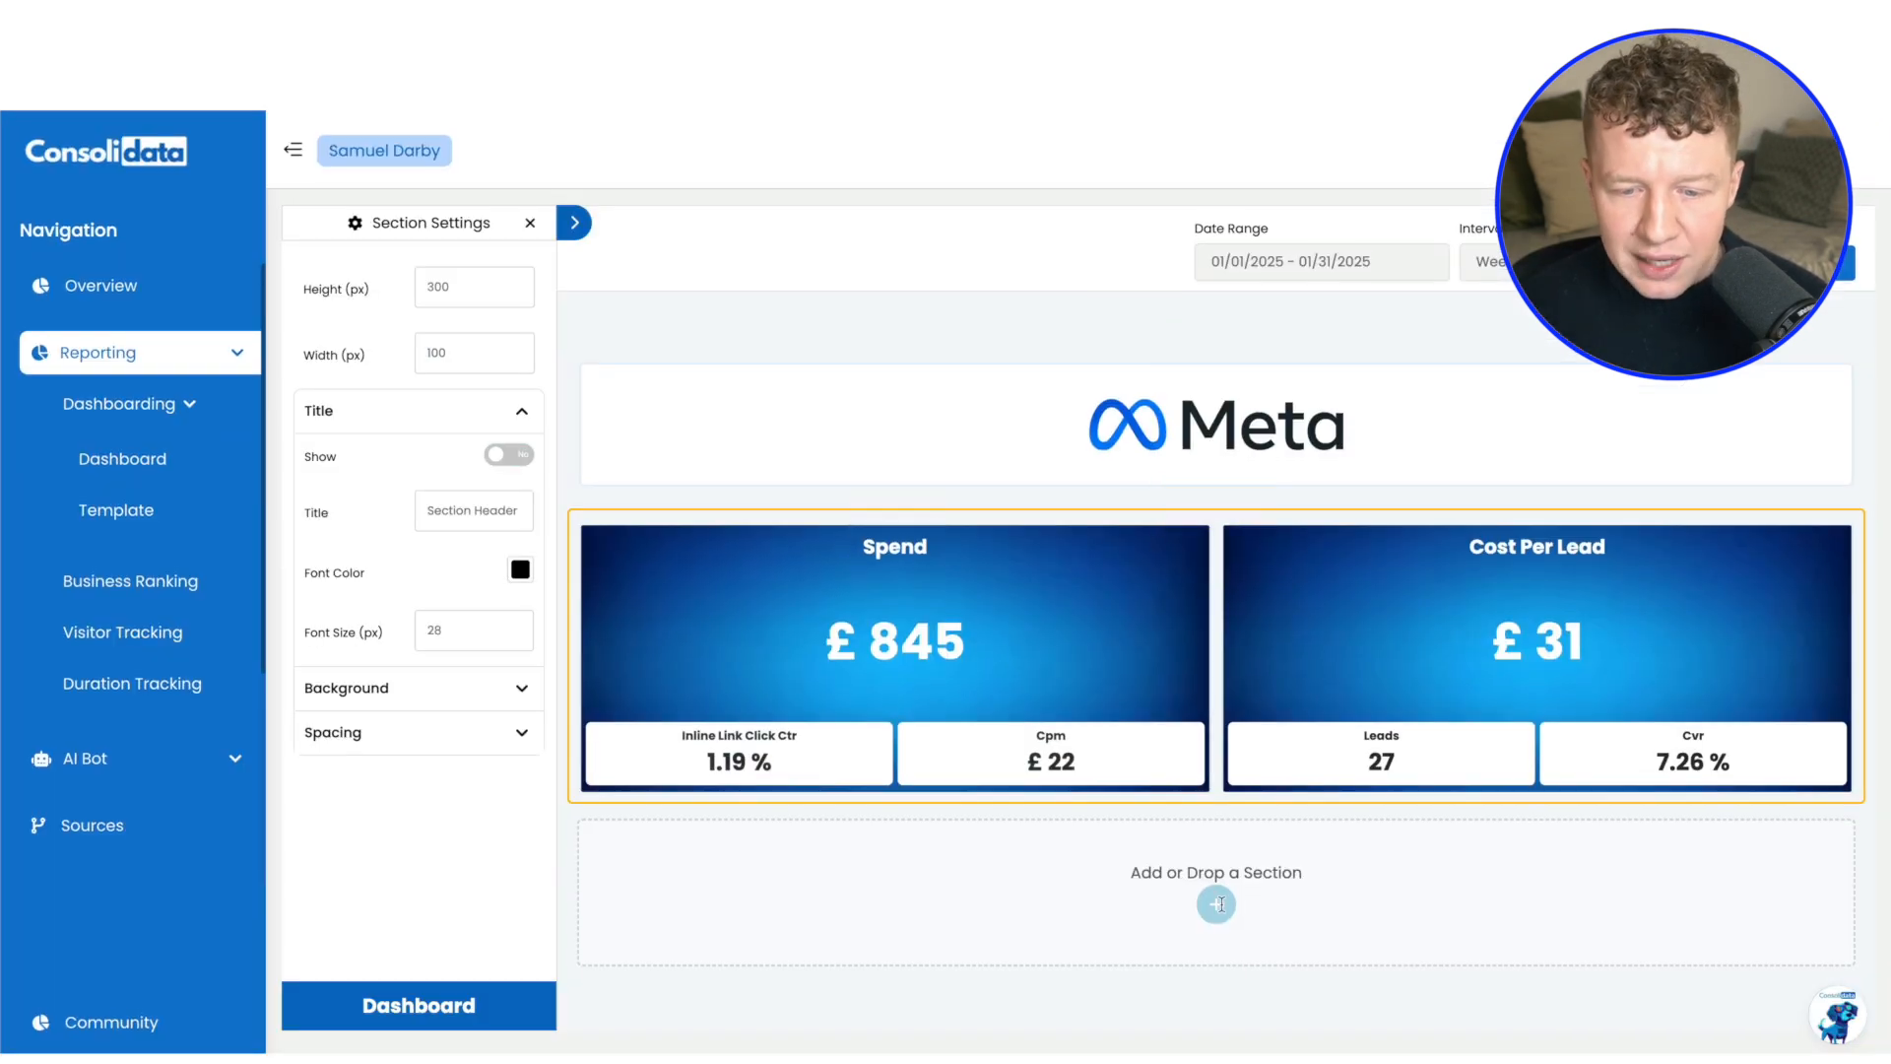
Add a three-column section below the Meta spend and cost-per-lead metrics and place a Number chart in its first column
click(1217, 903)
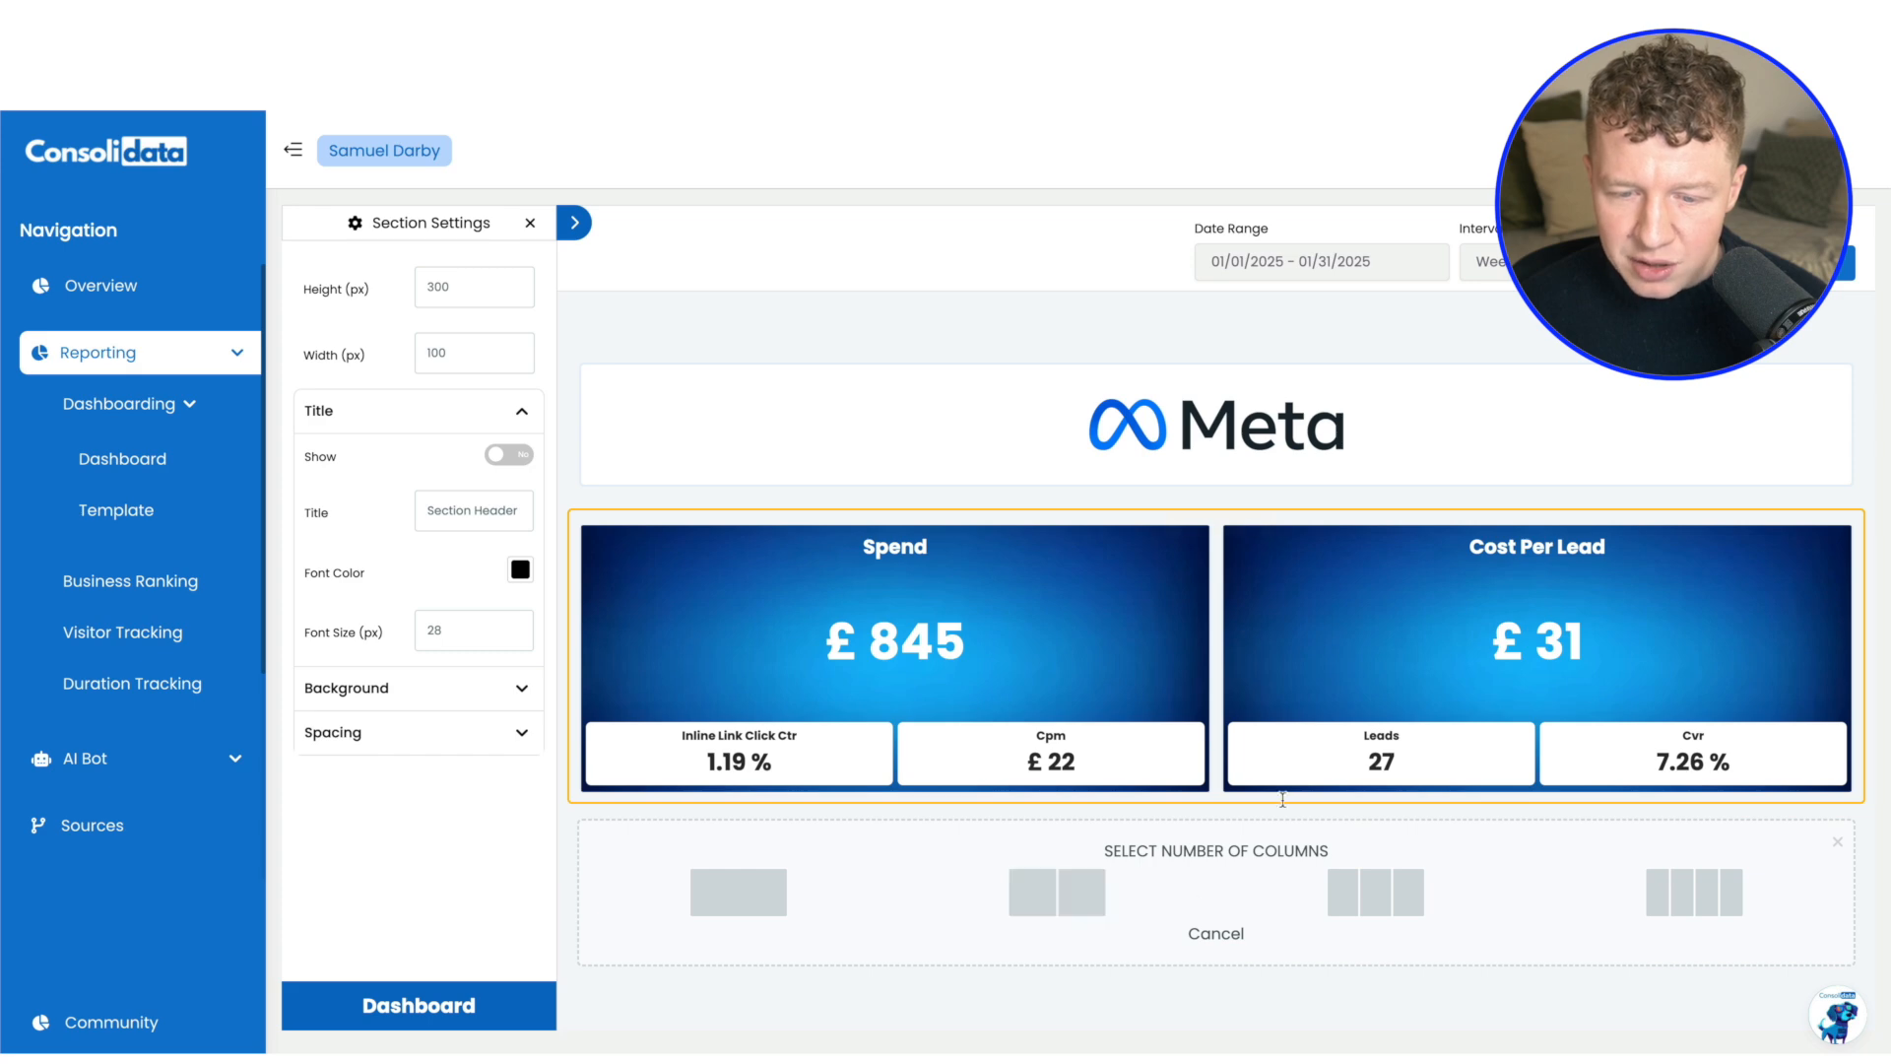
click(1384, 898)
scroll(851, 745, down, 3)
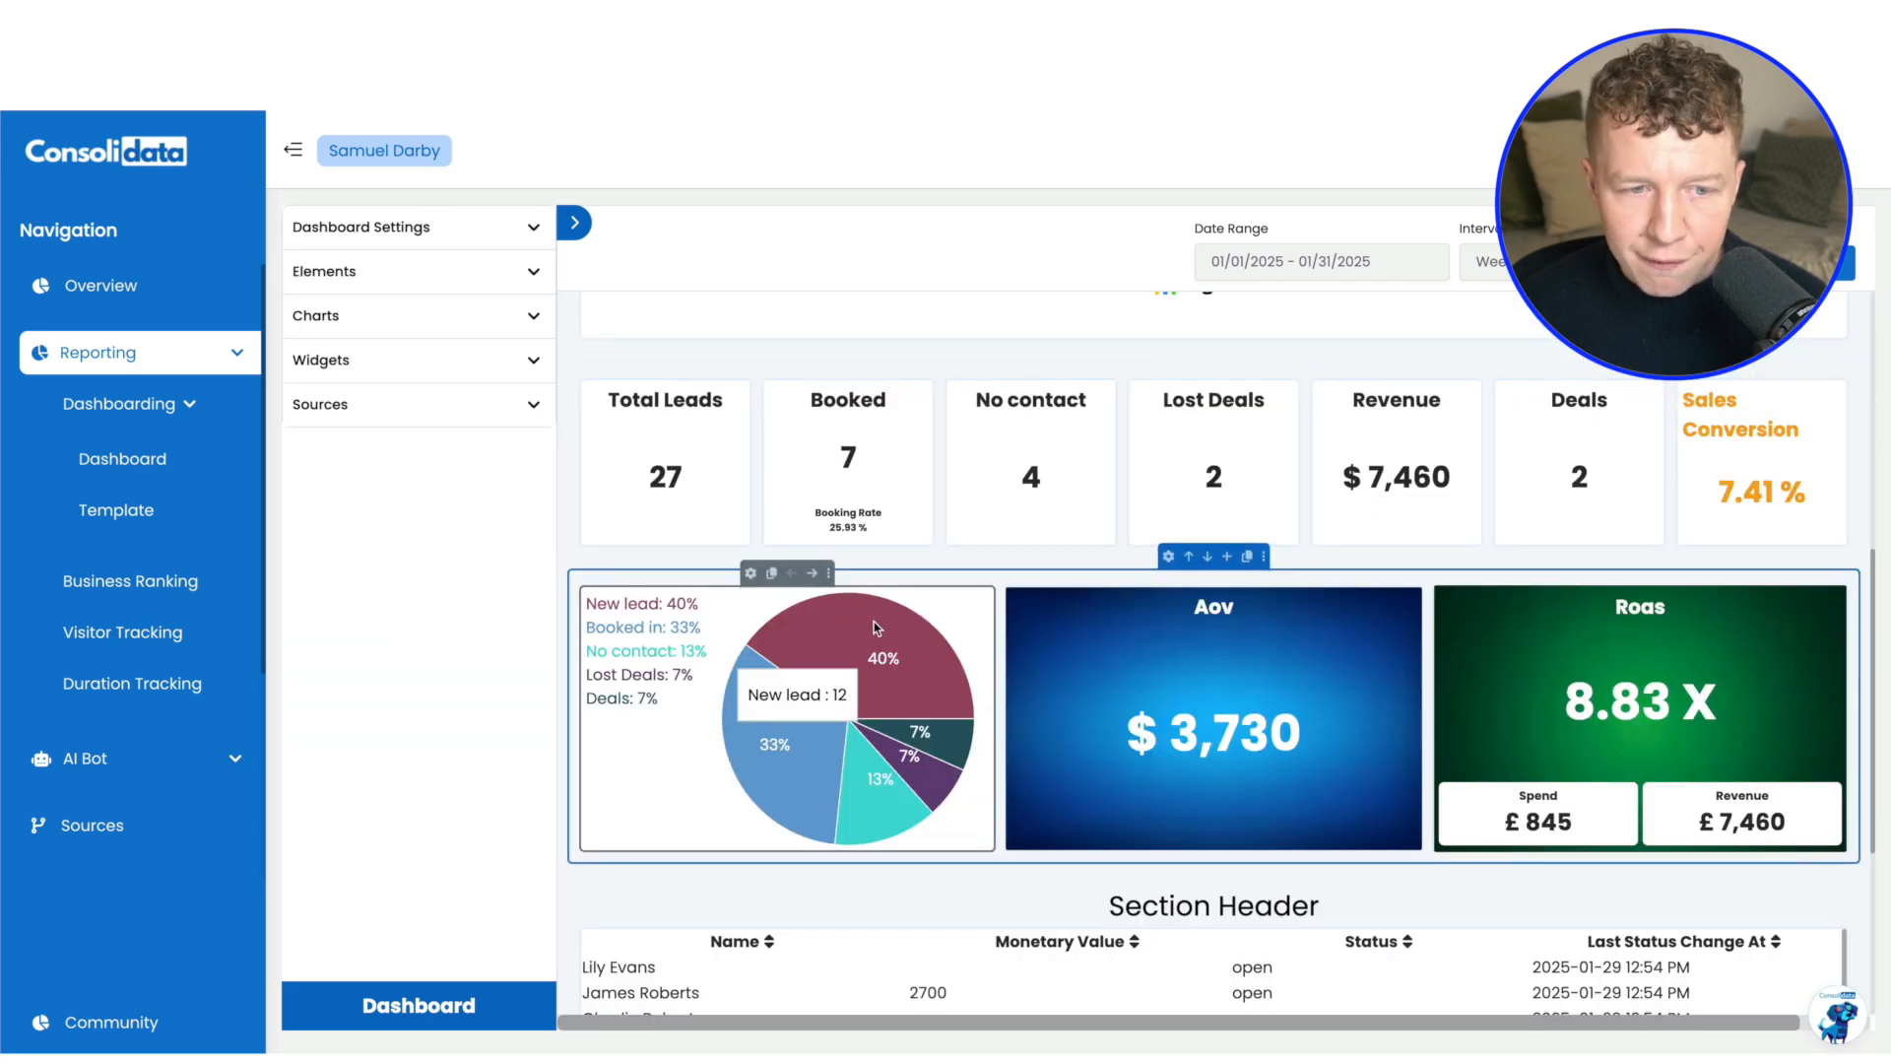
scroll(872, 628, up, 1)
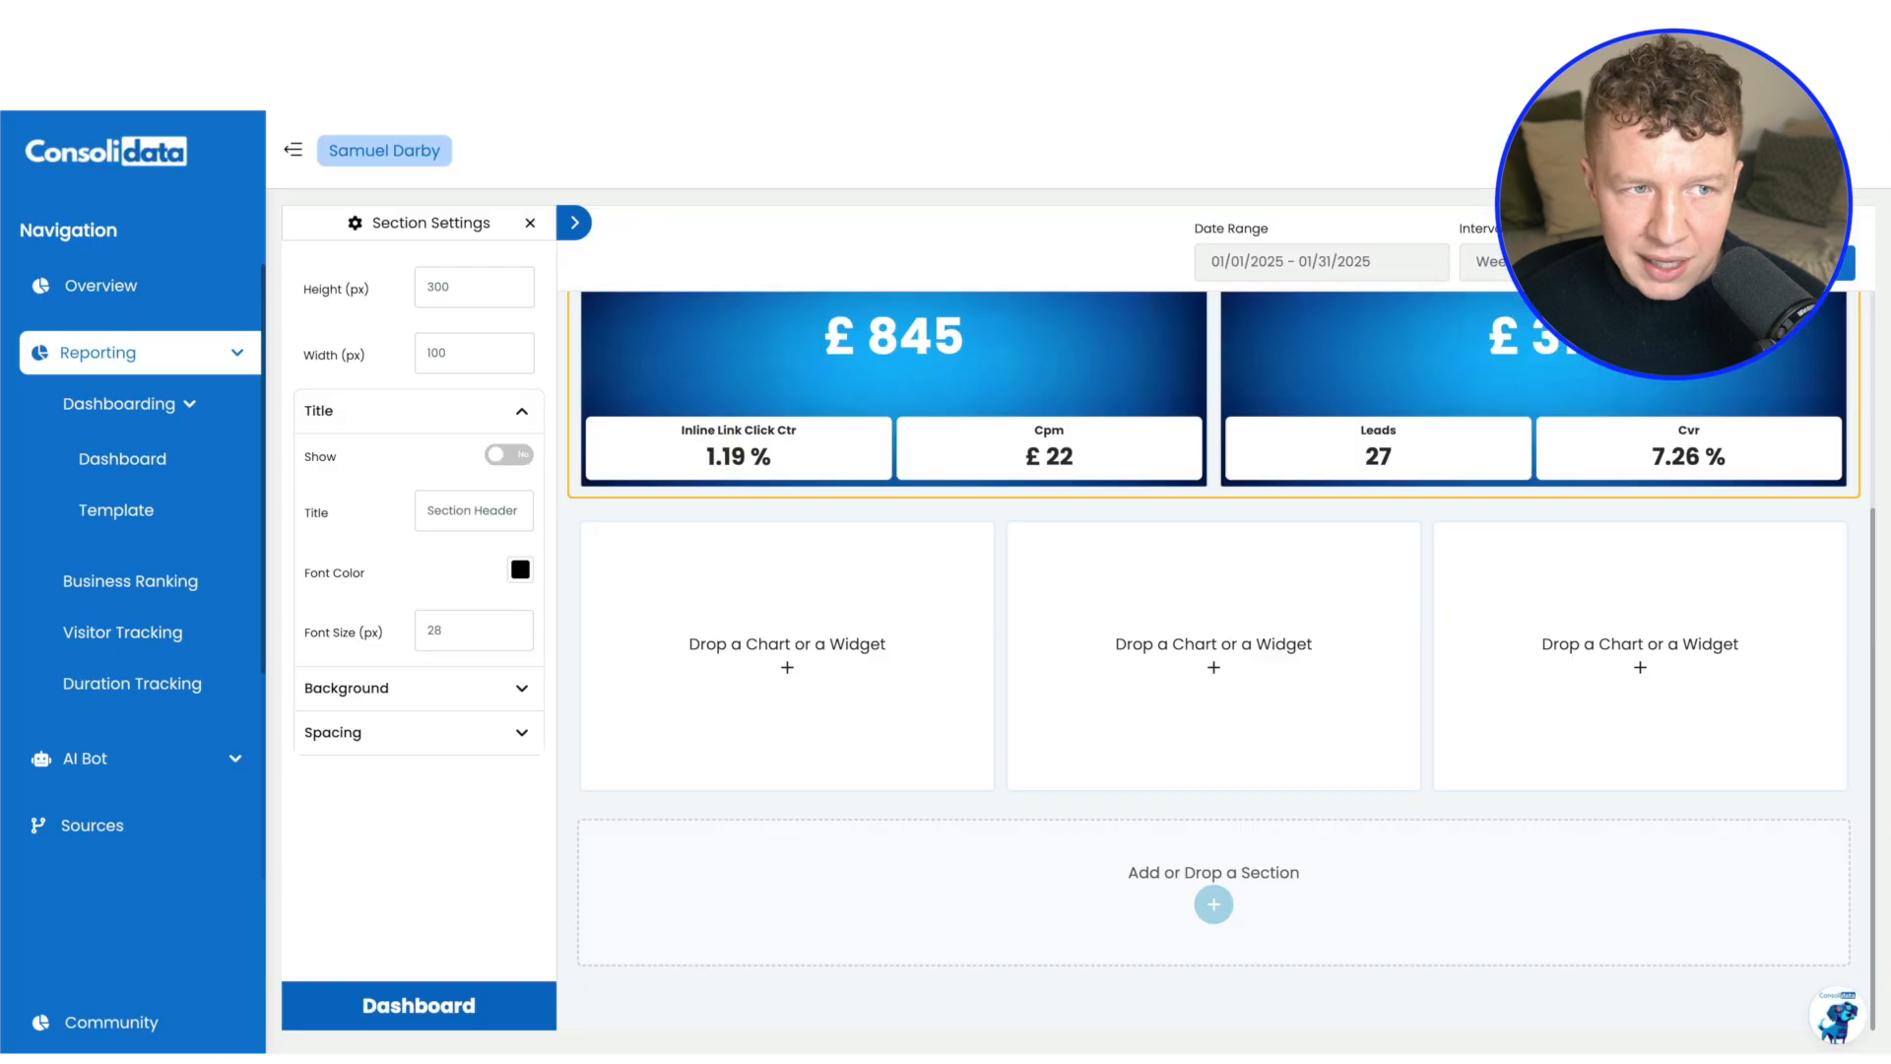
click(532, 231)
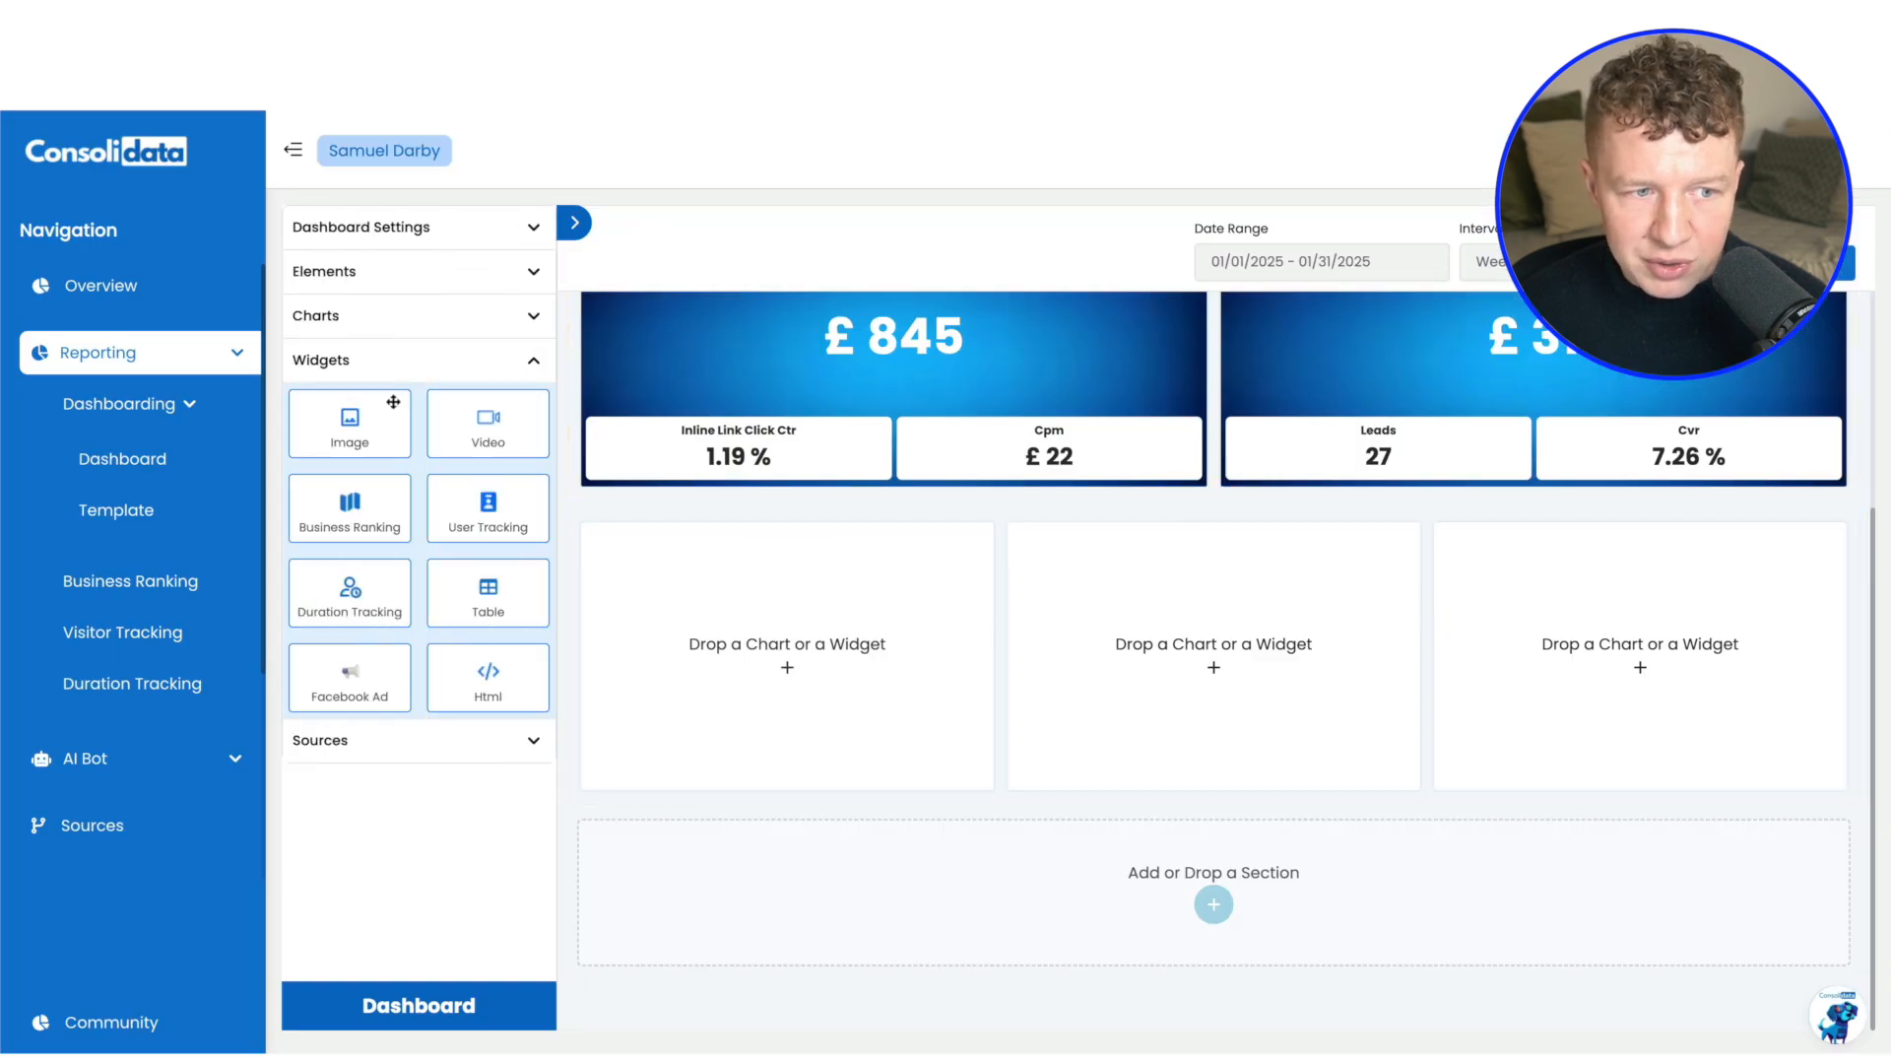
click(377, 325)
drag(484, 547, 787, 655)
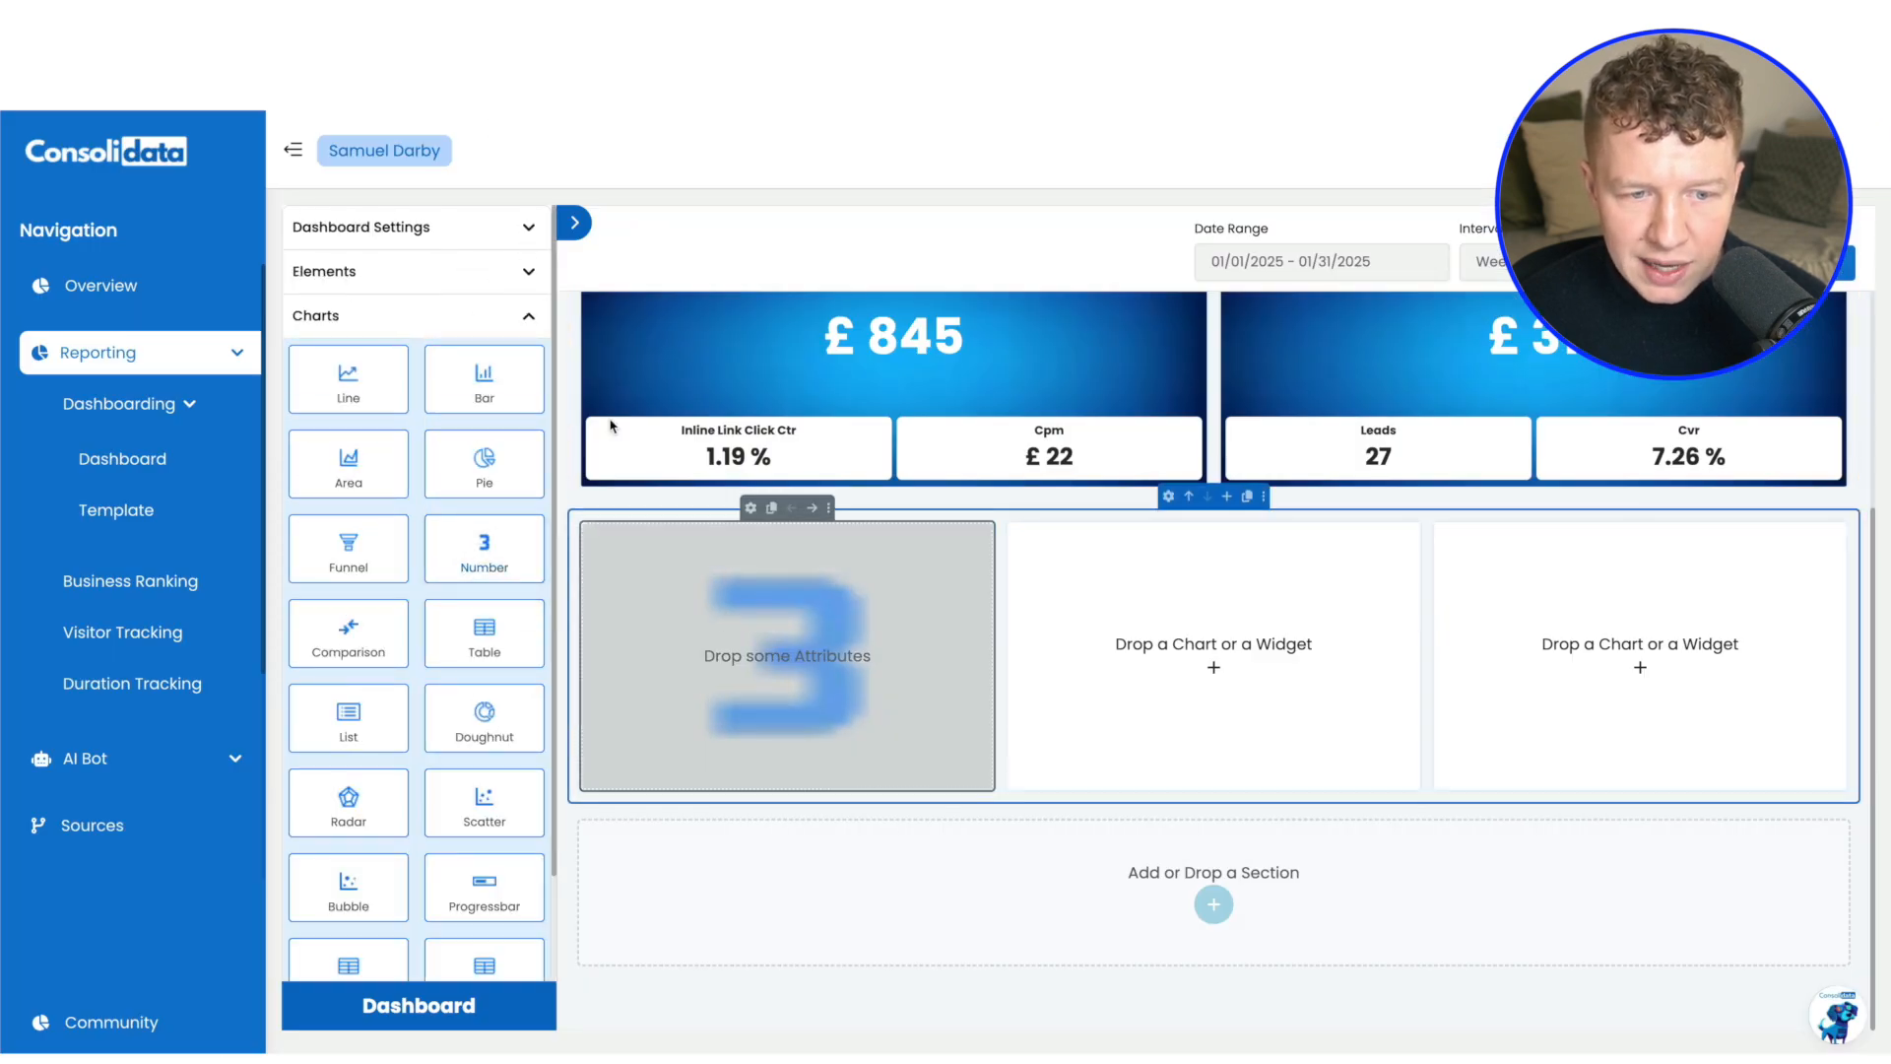
Start a new attribute named Leads for the CLEANING CLIENT - SUB ACCOUNT in the HighLevel source
click(528, 322)
click(412, 414)
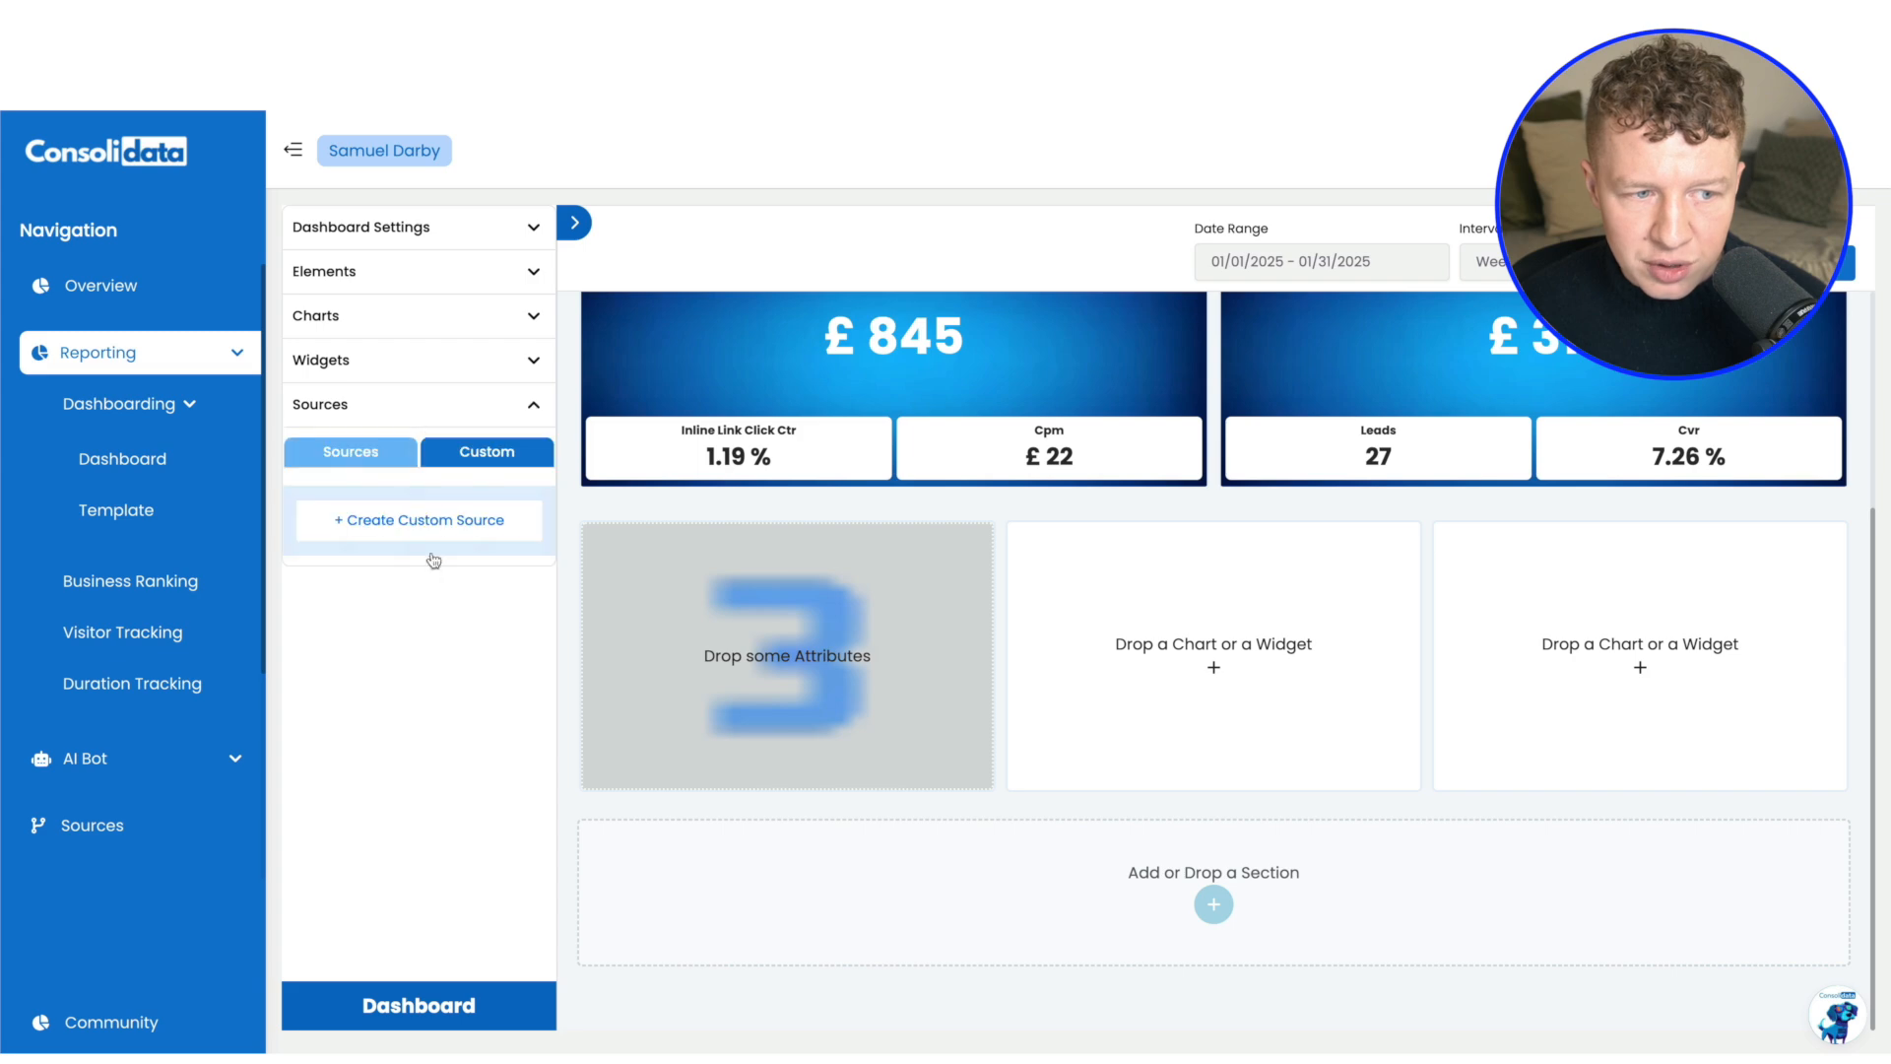
click(345, 456)
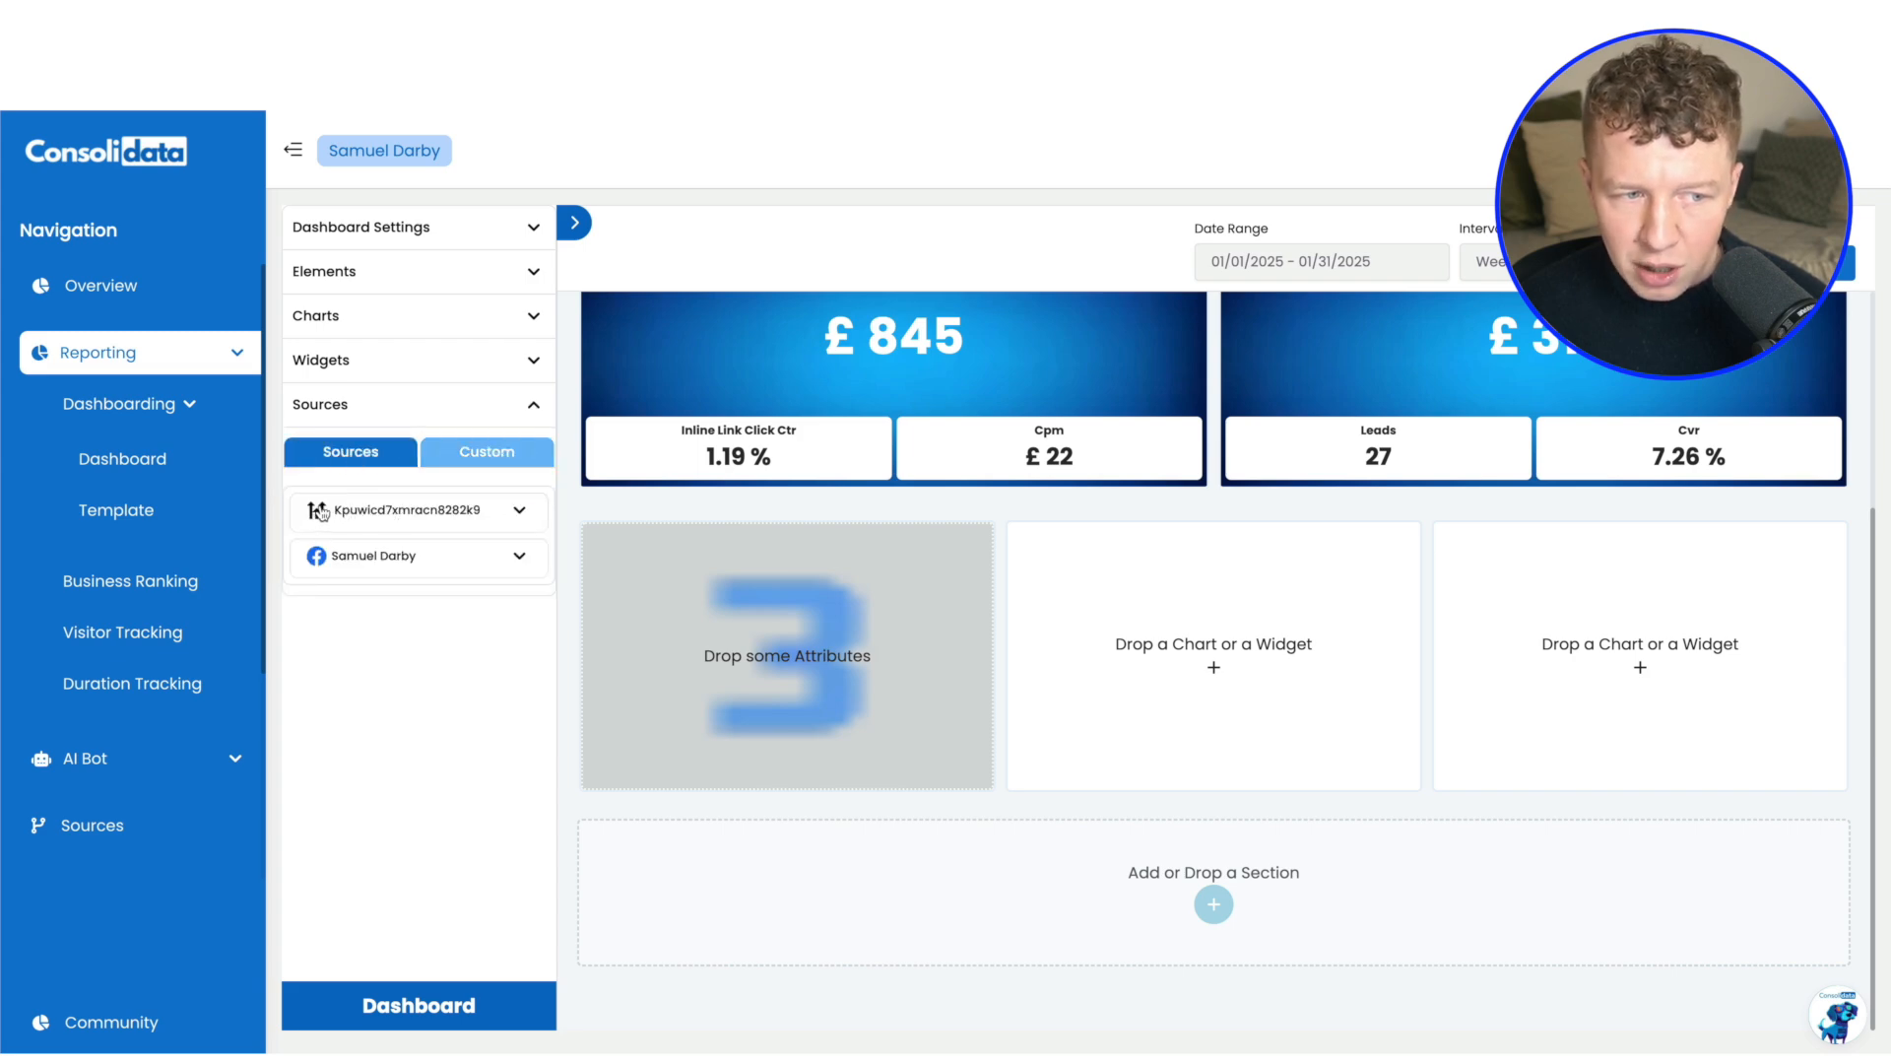
click(521, 512)
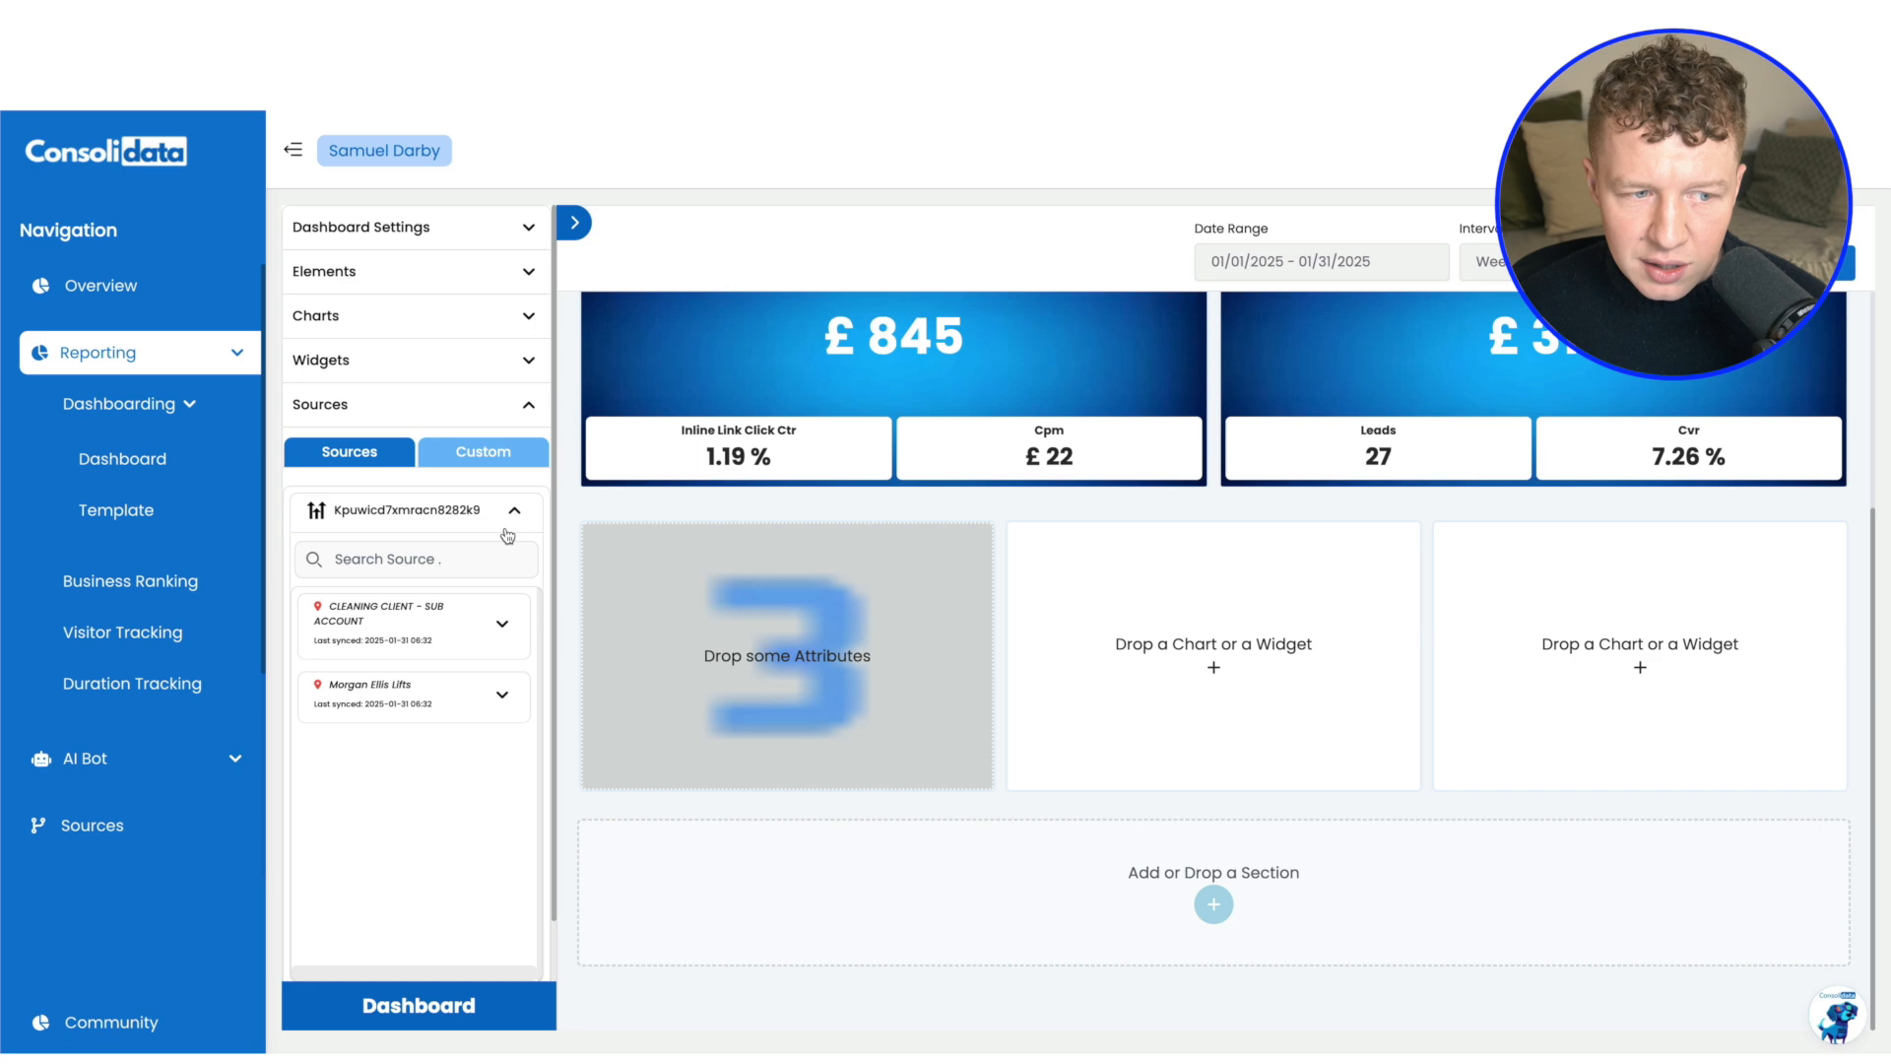
click(501, 628)
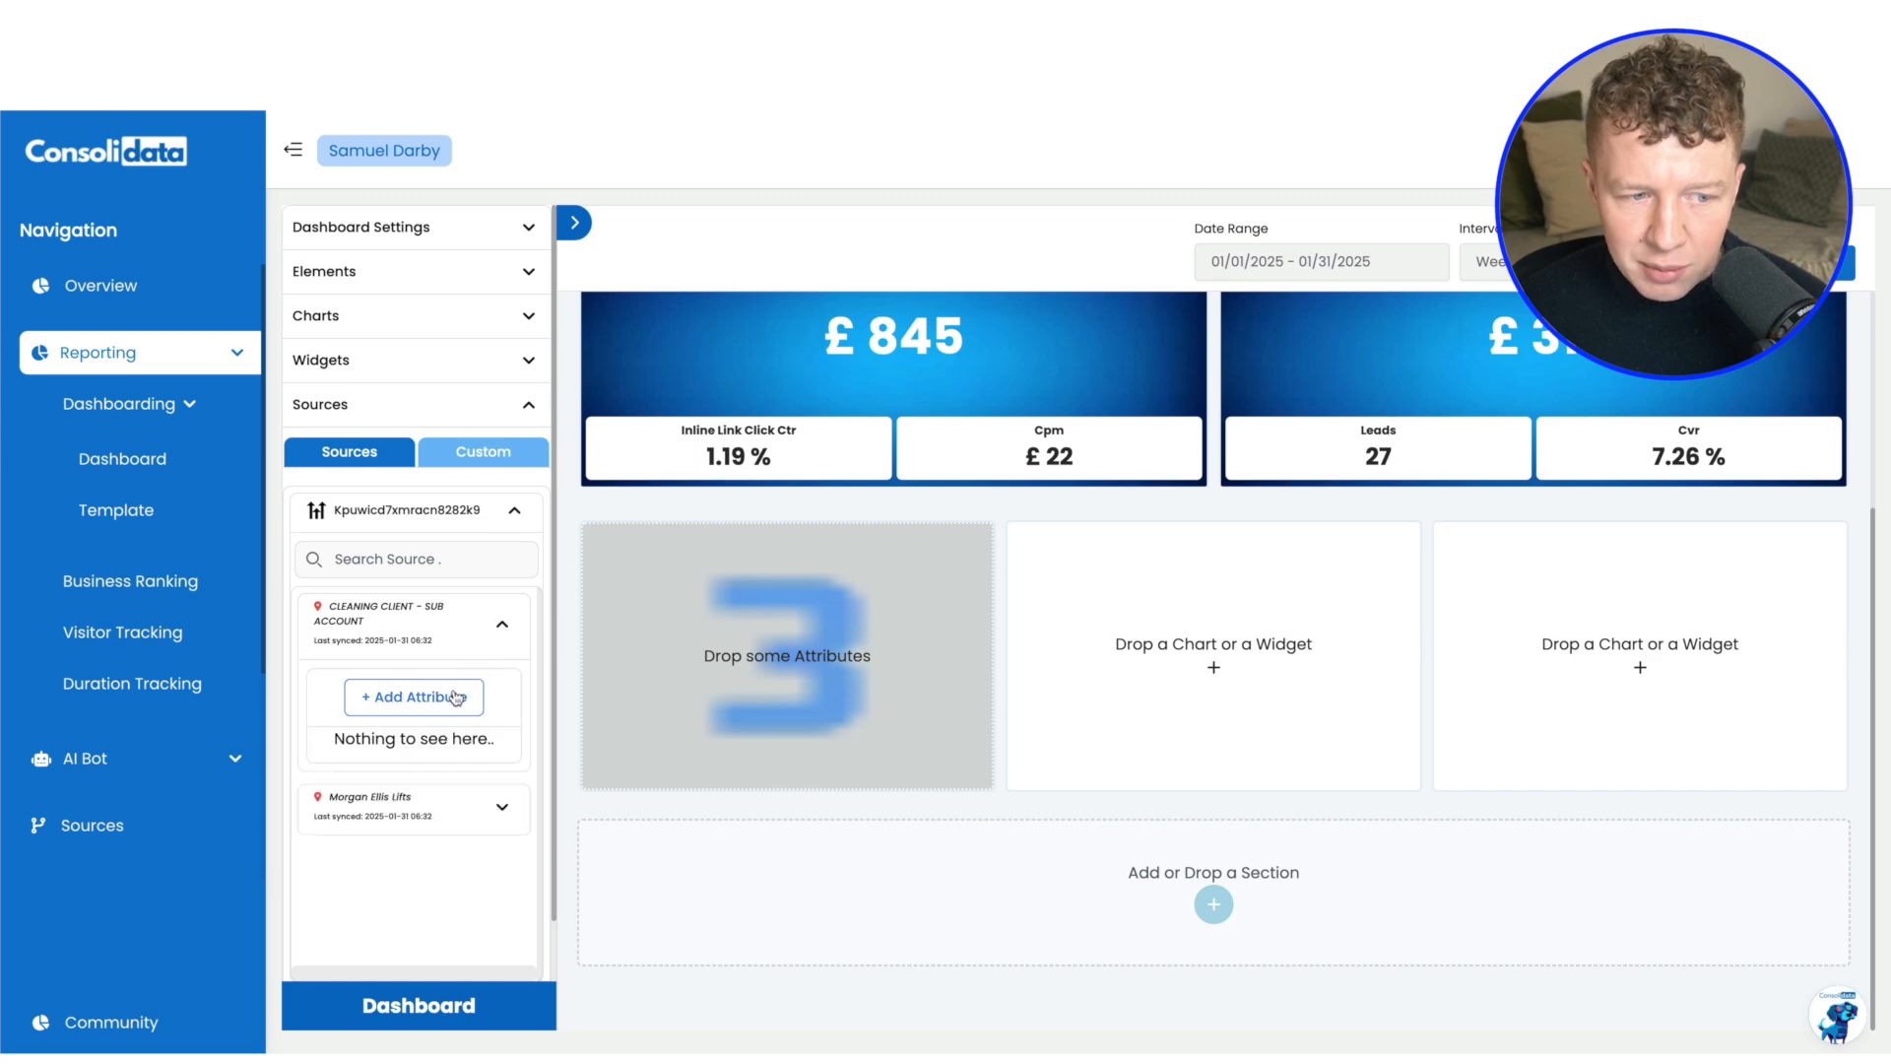
click(420, 676)
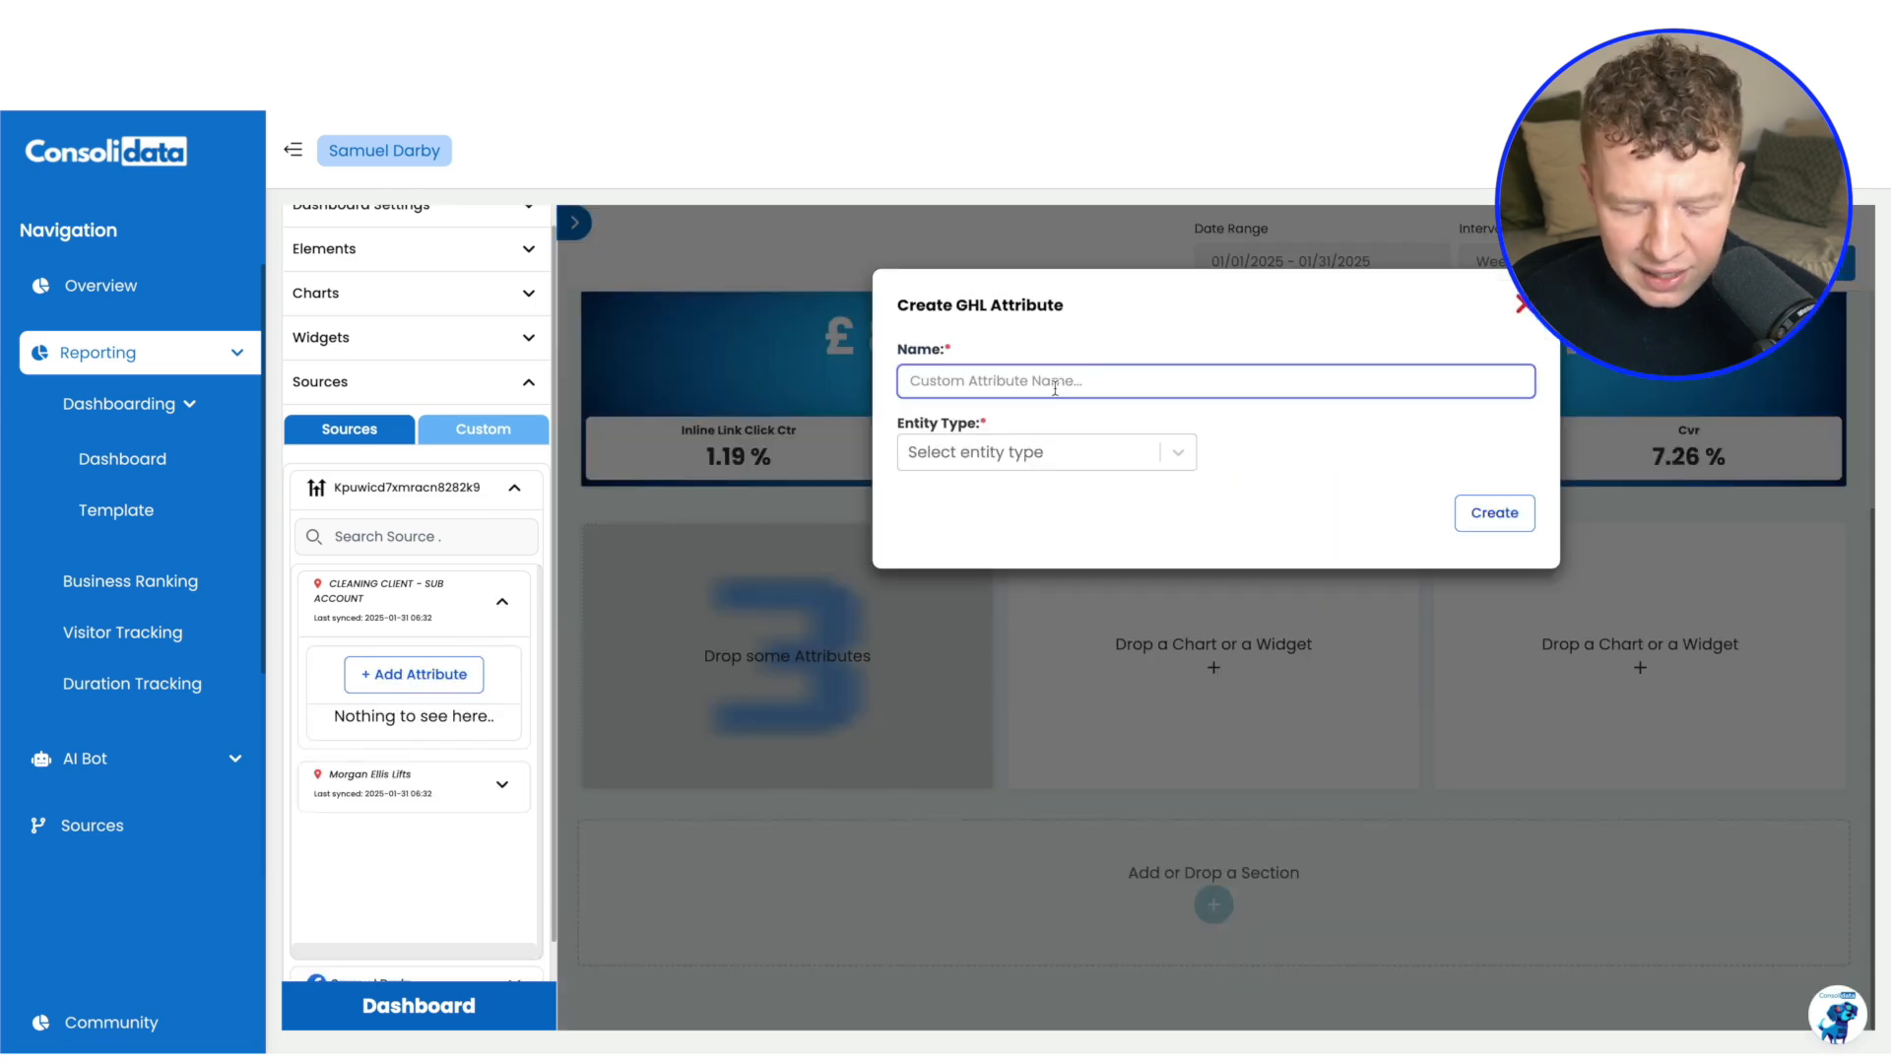
text(Leads)
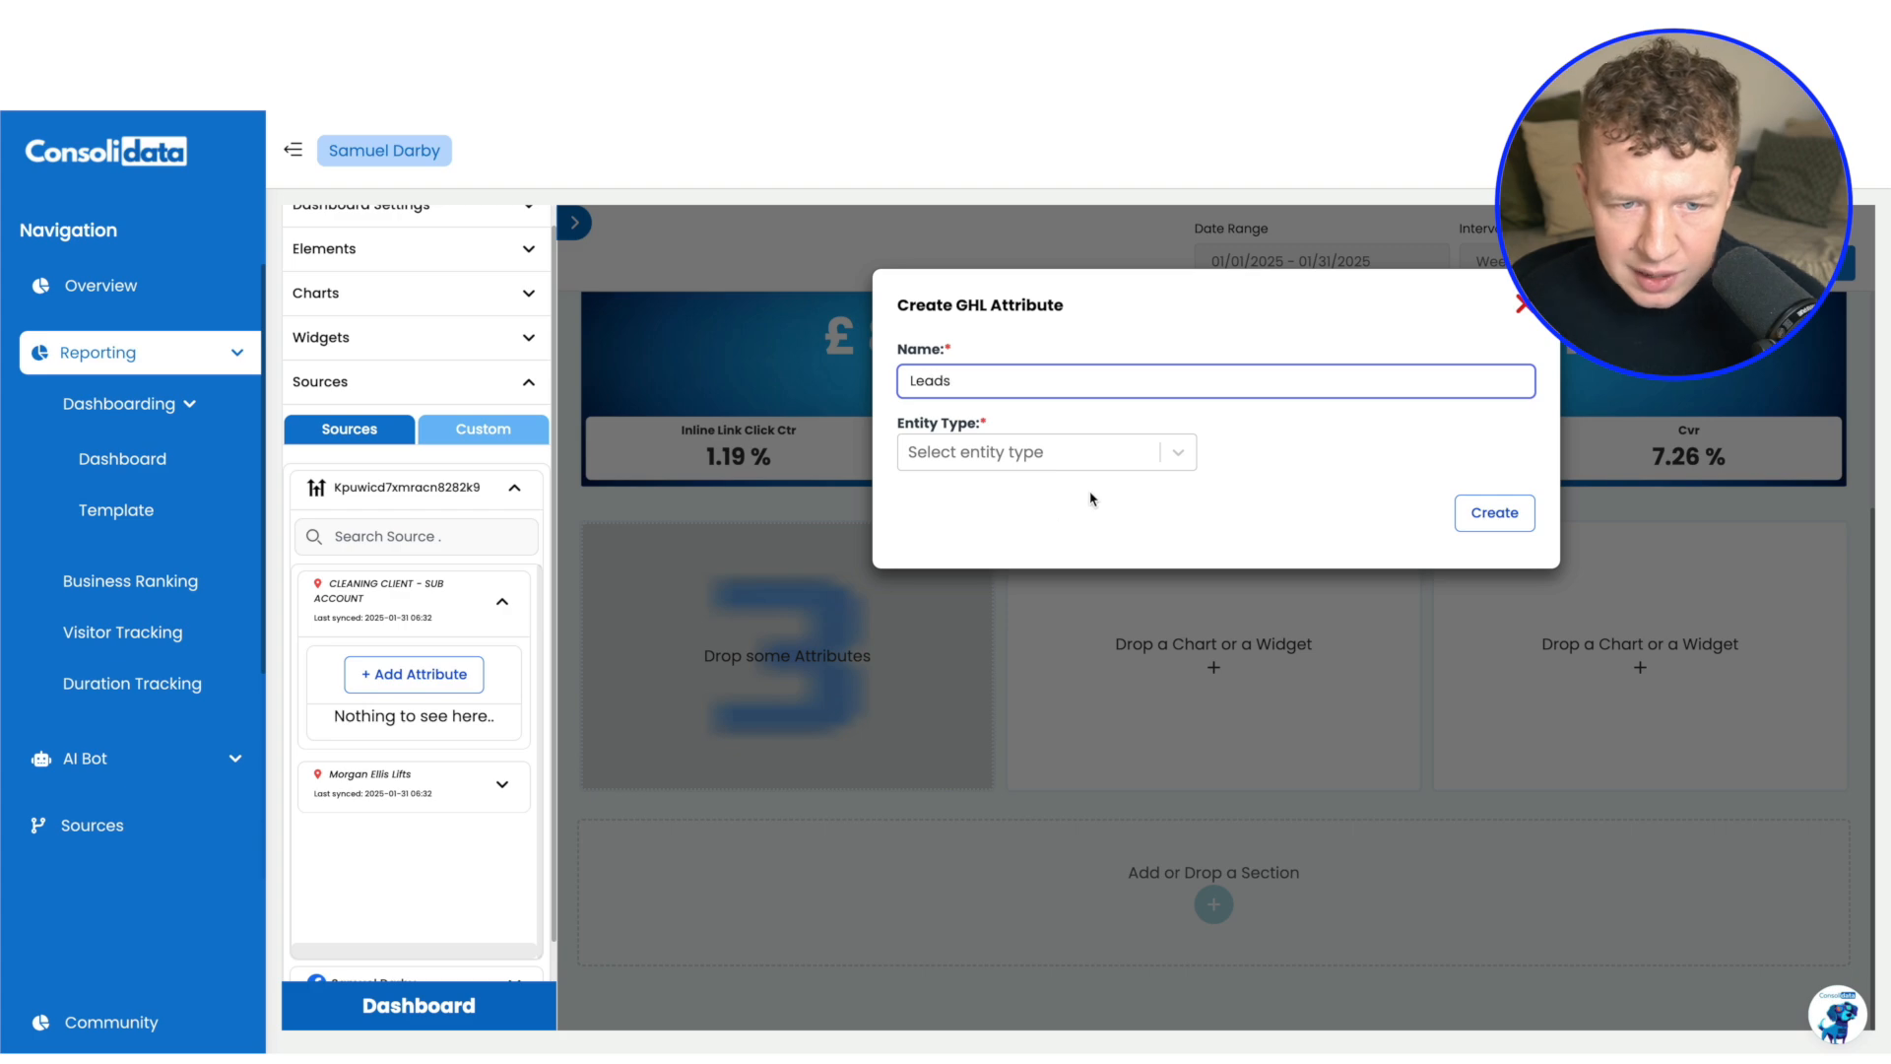
Create the Leads attribute with entity type Contacts and the lead tag, and assign it to the first Number chart
click(1117, 469)
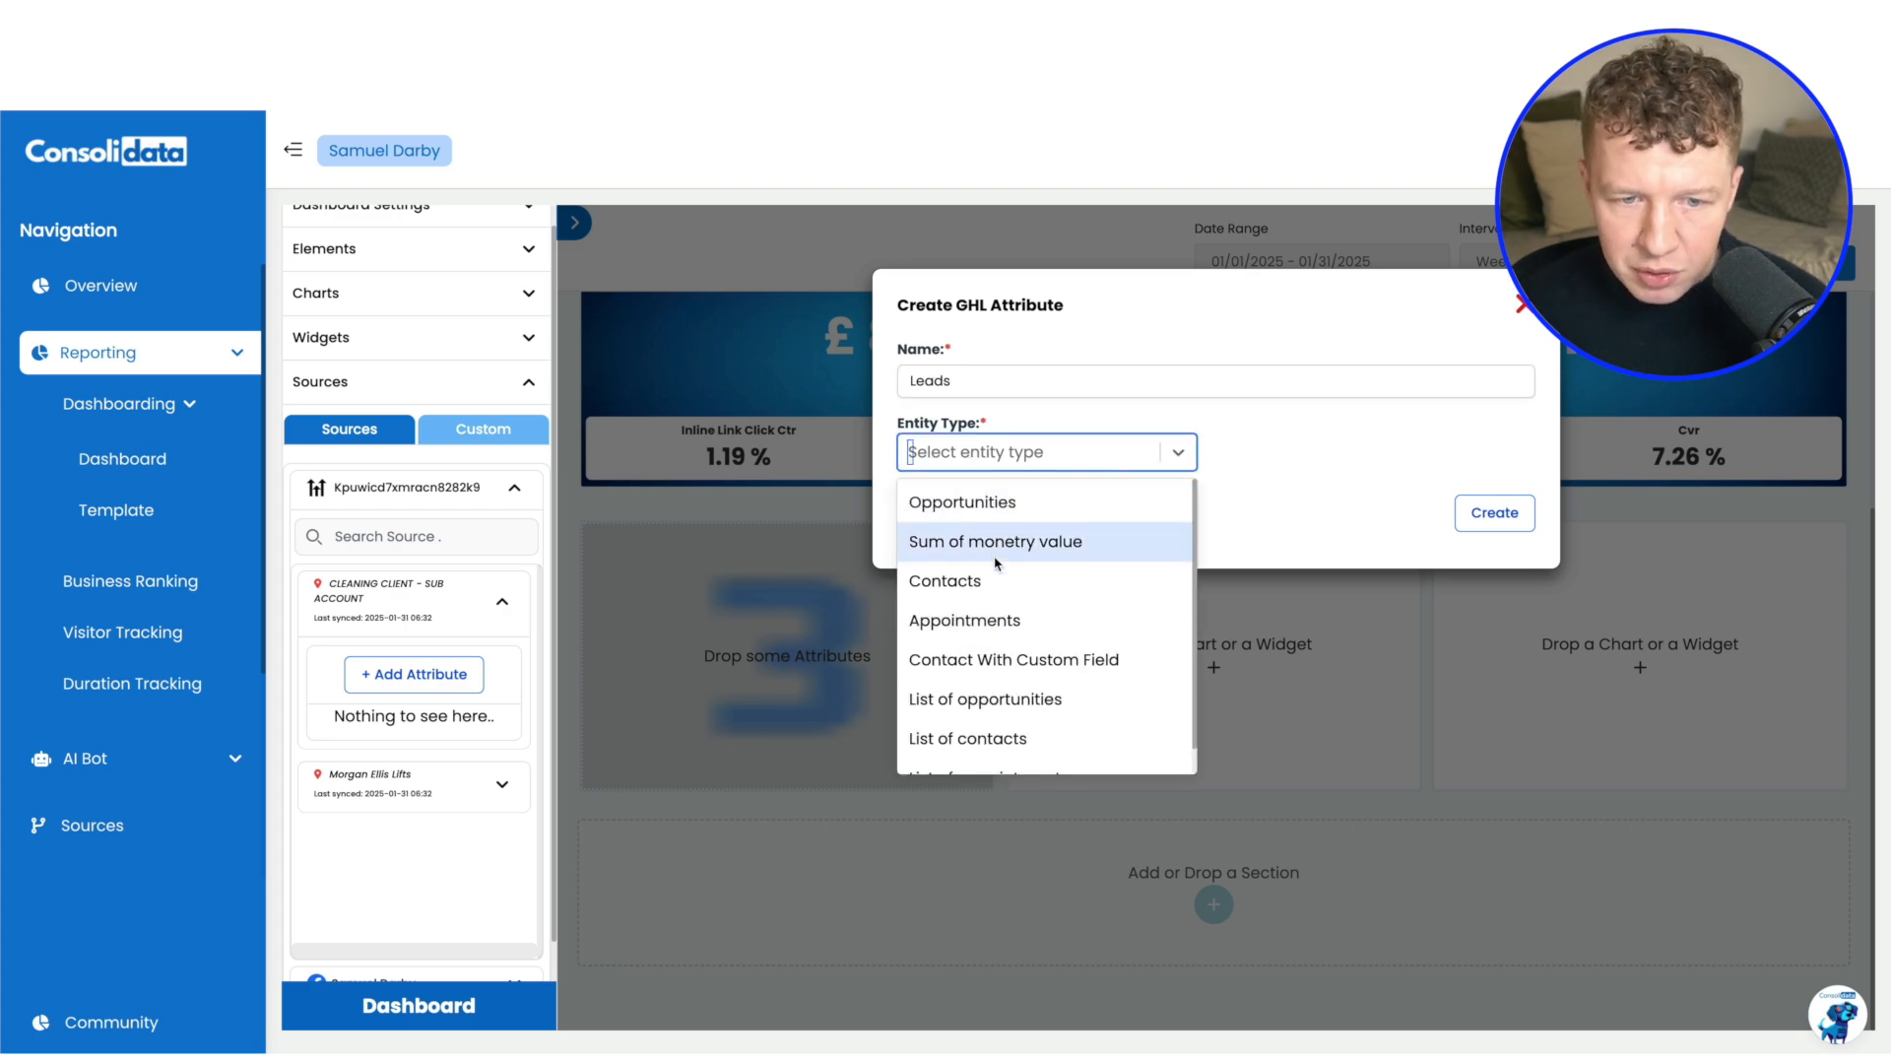
scroll(1002, 667, down, 1)
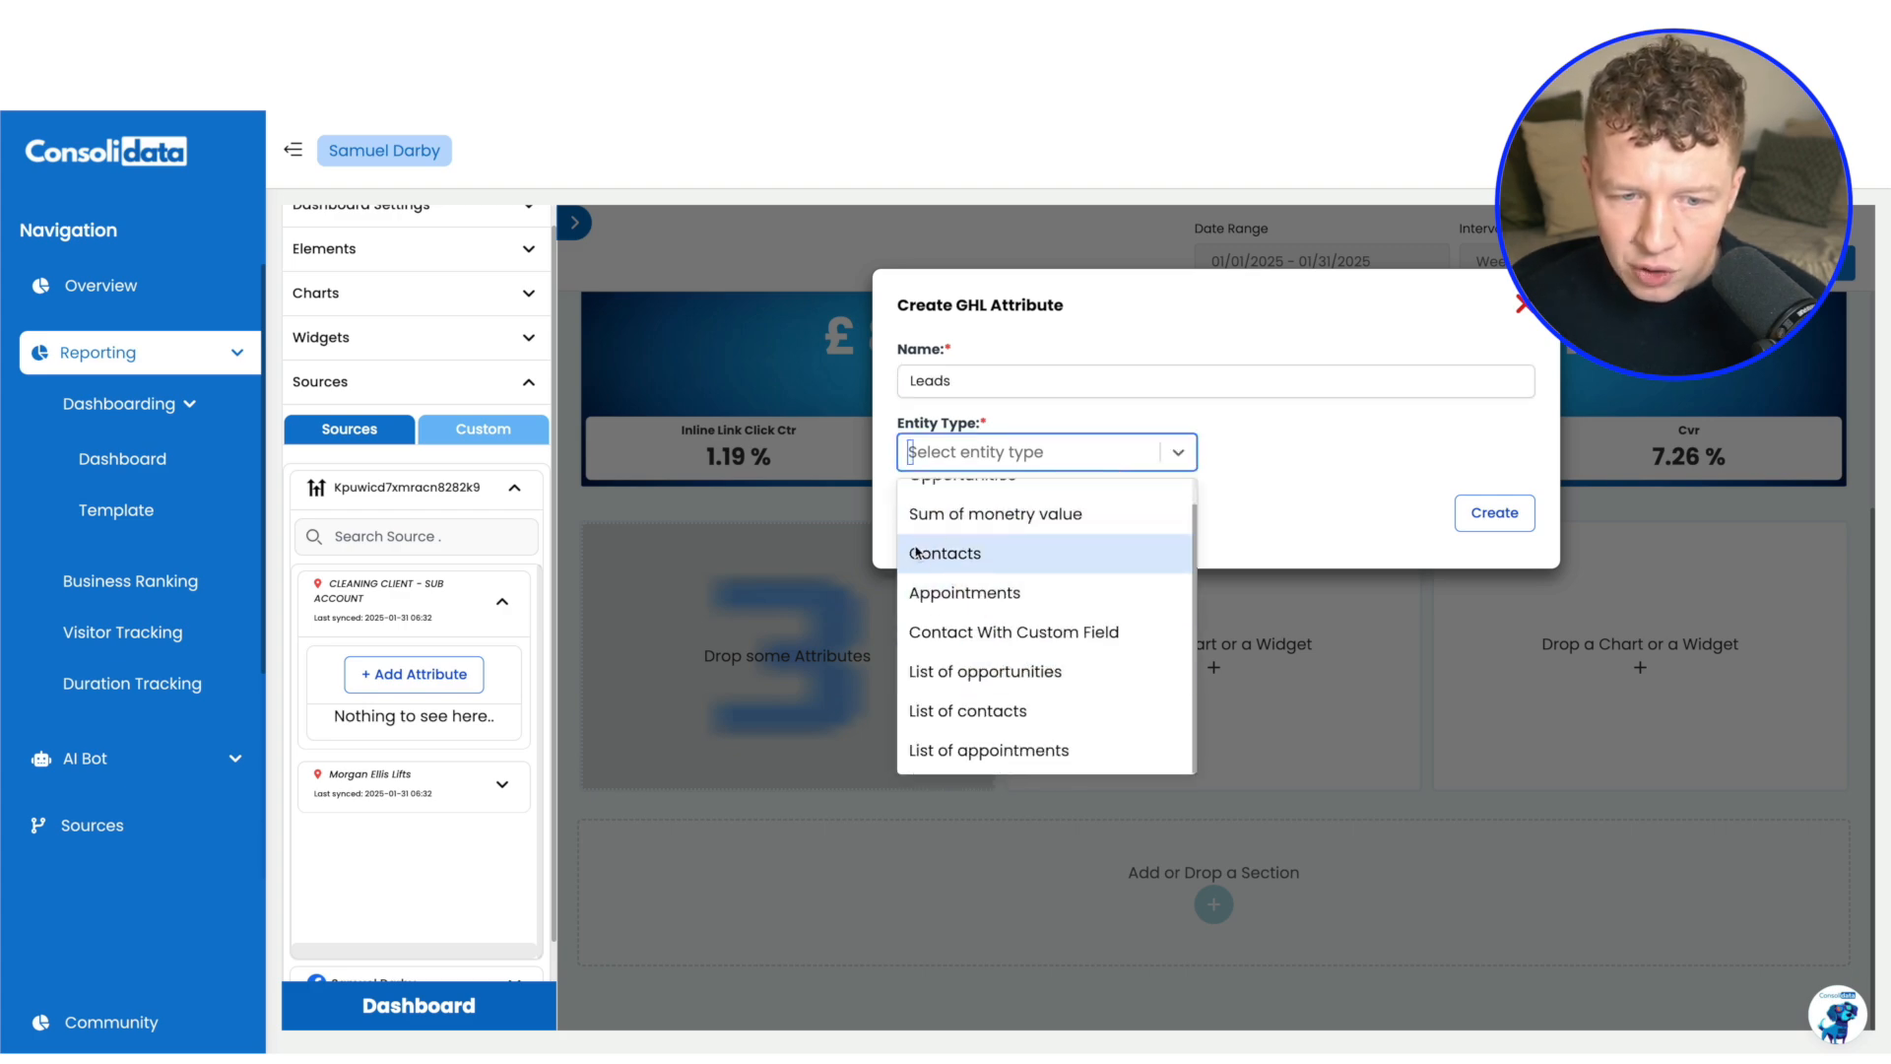
scroll(983, 539, up, 1)
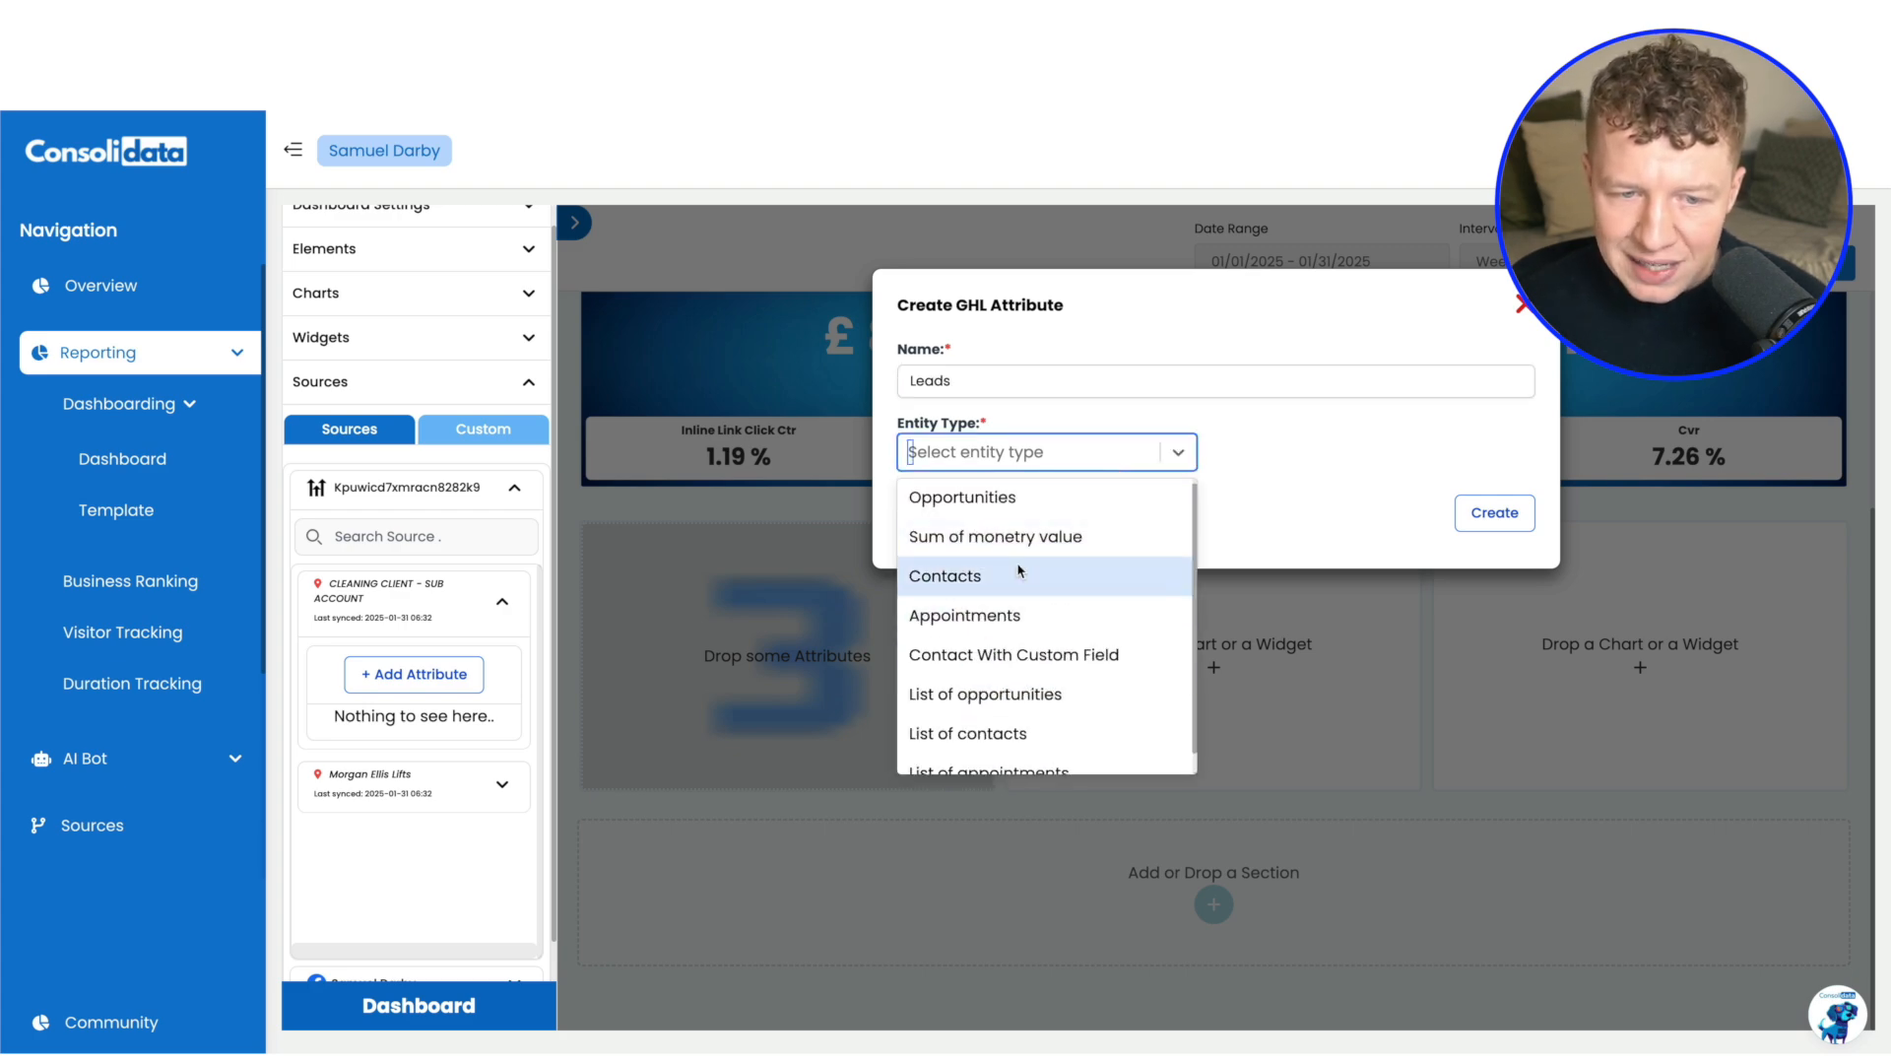
click(956, 576)
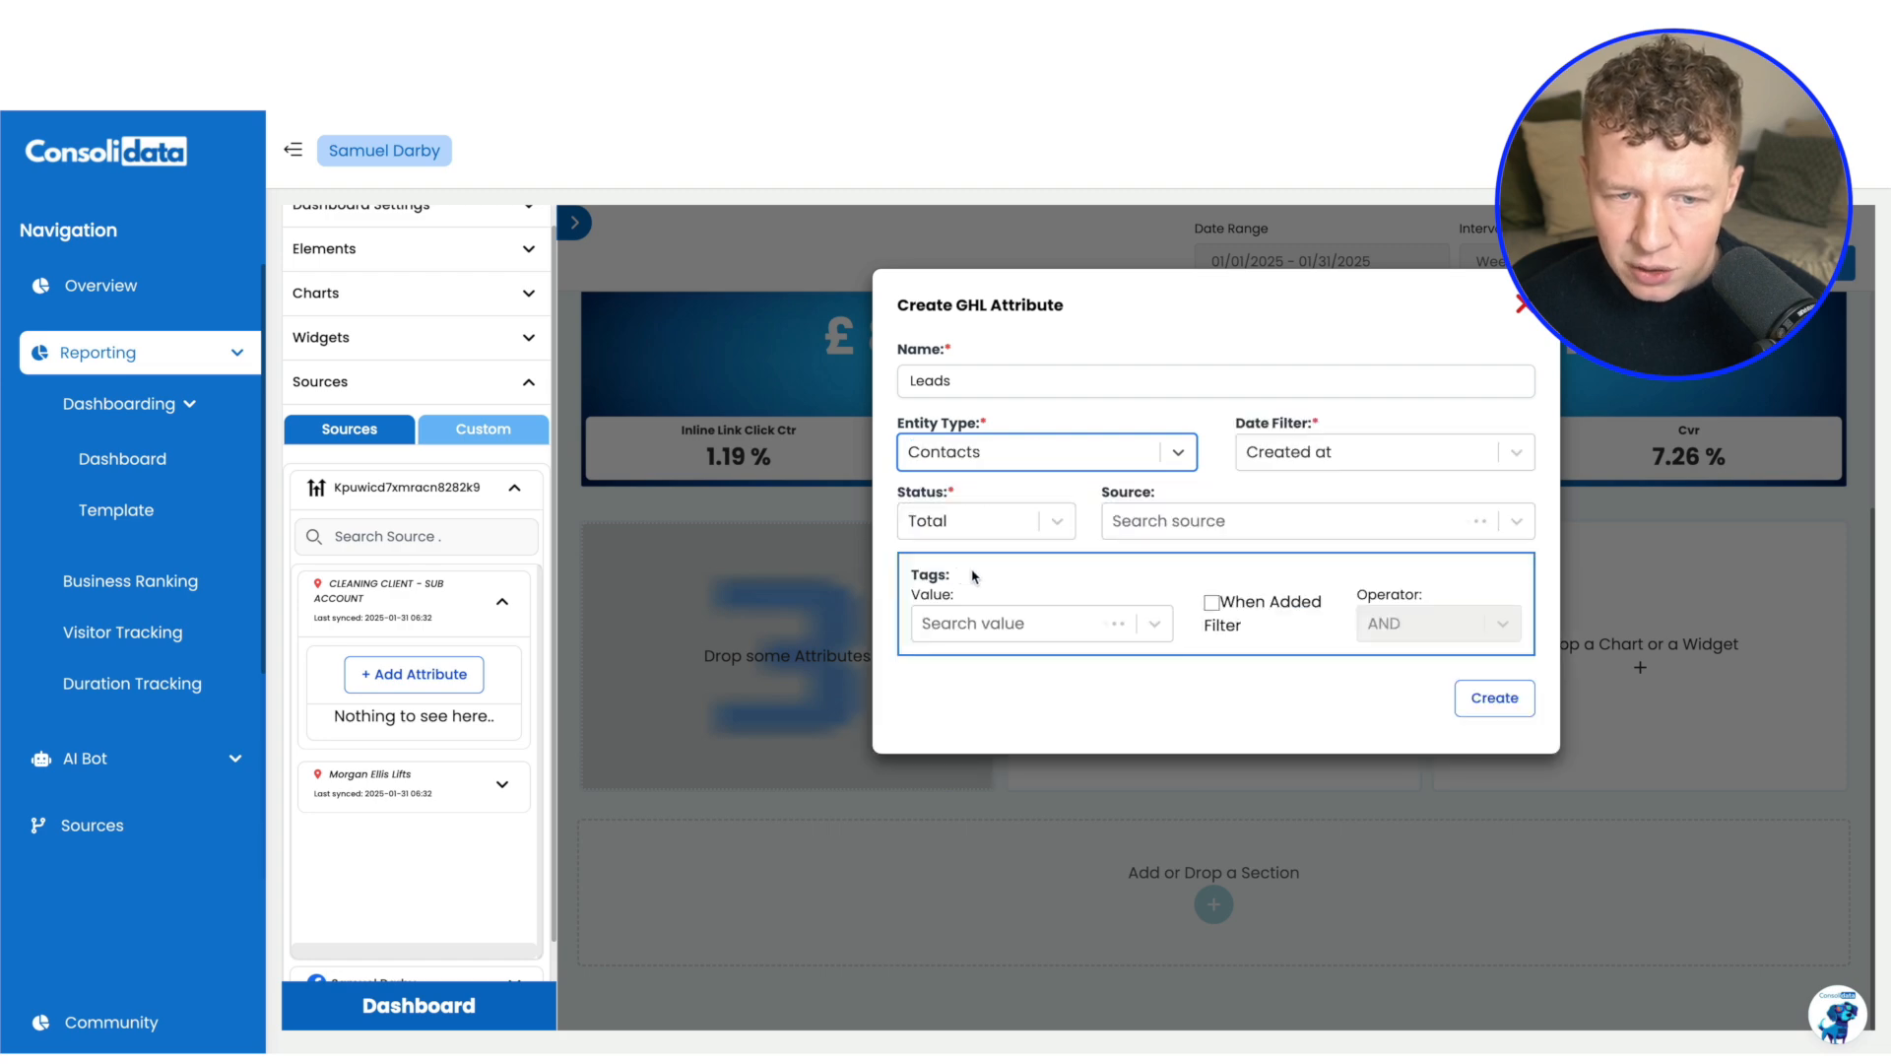
click(1014, 635)
click(970, 829)
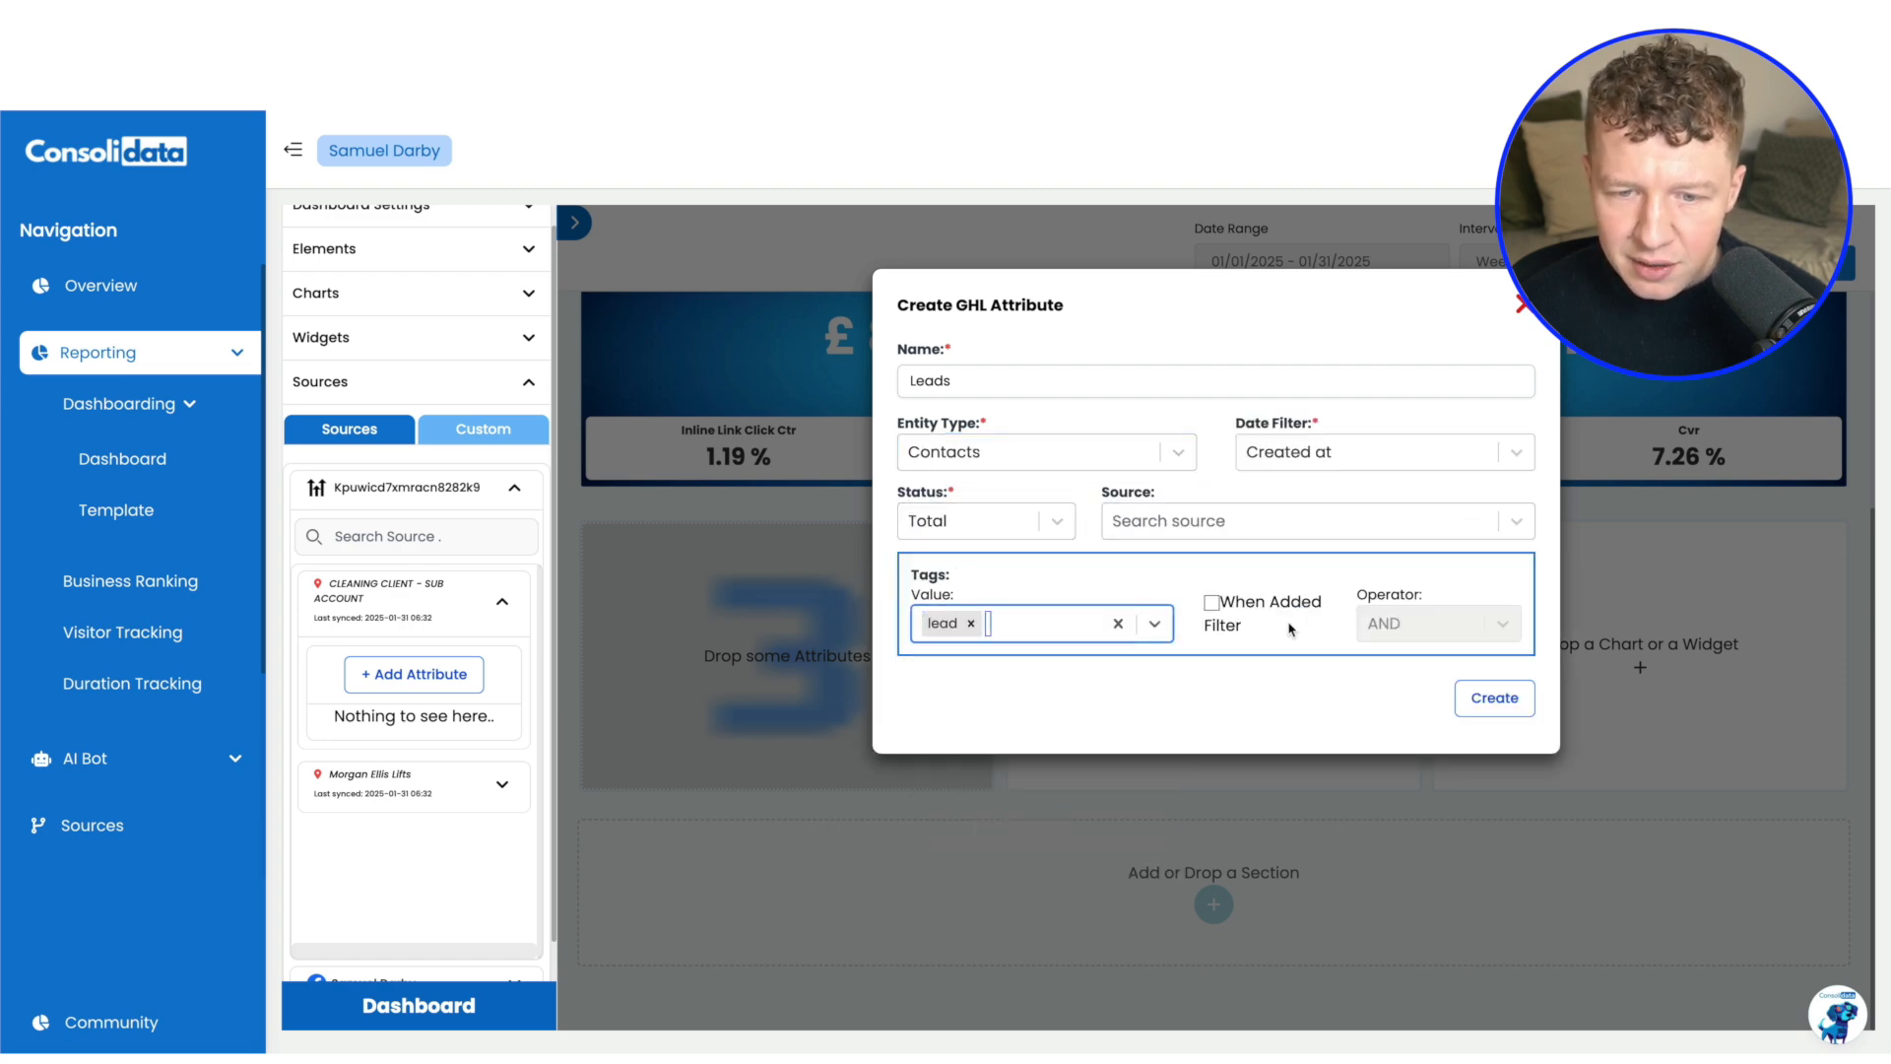
click(1495, 698)
drag(408, 794, 788, 680)
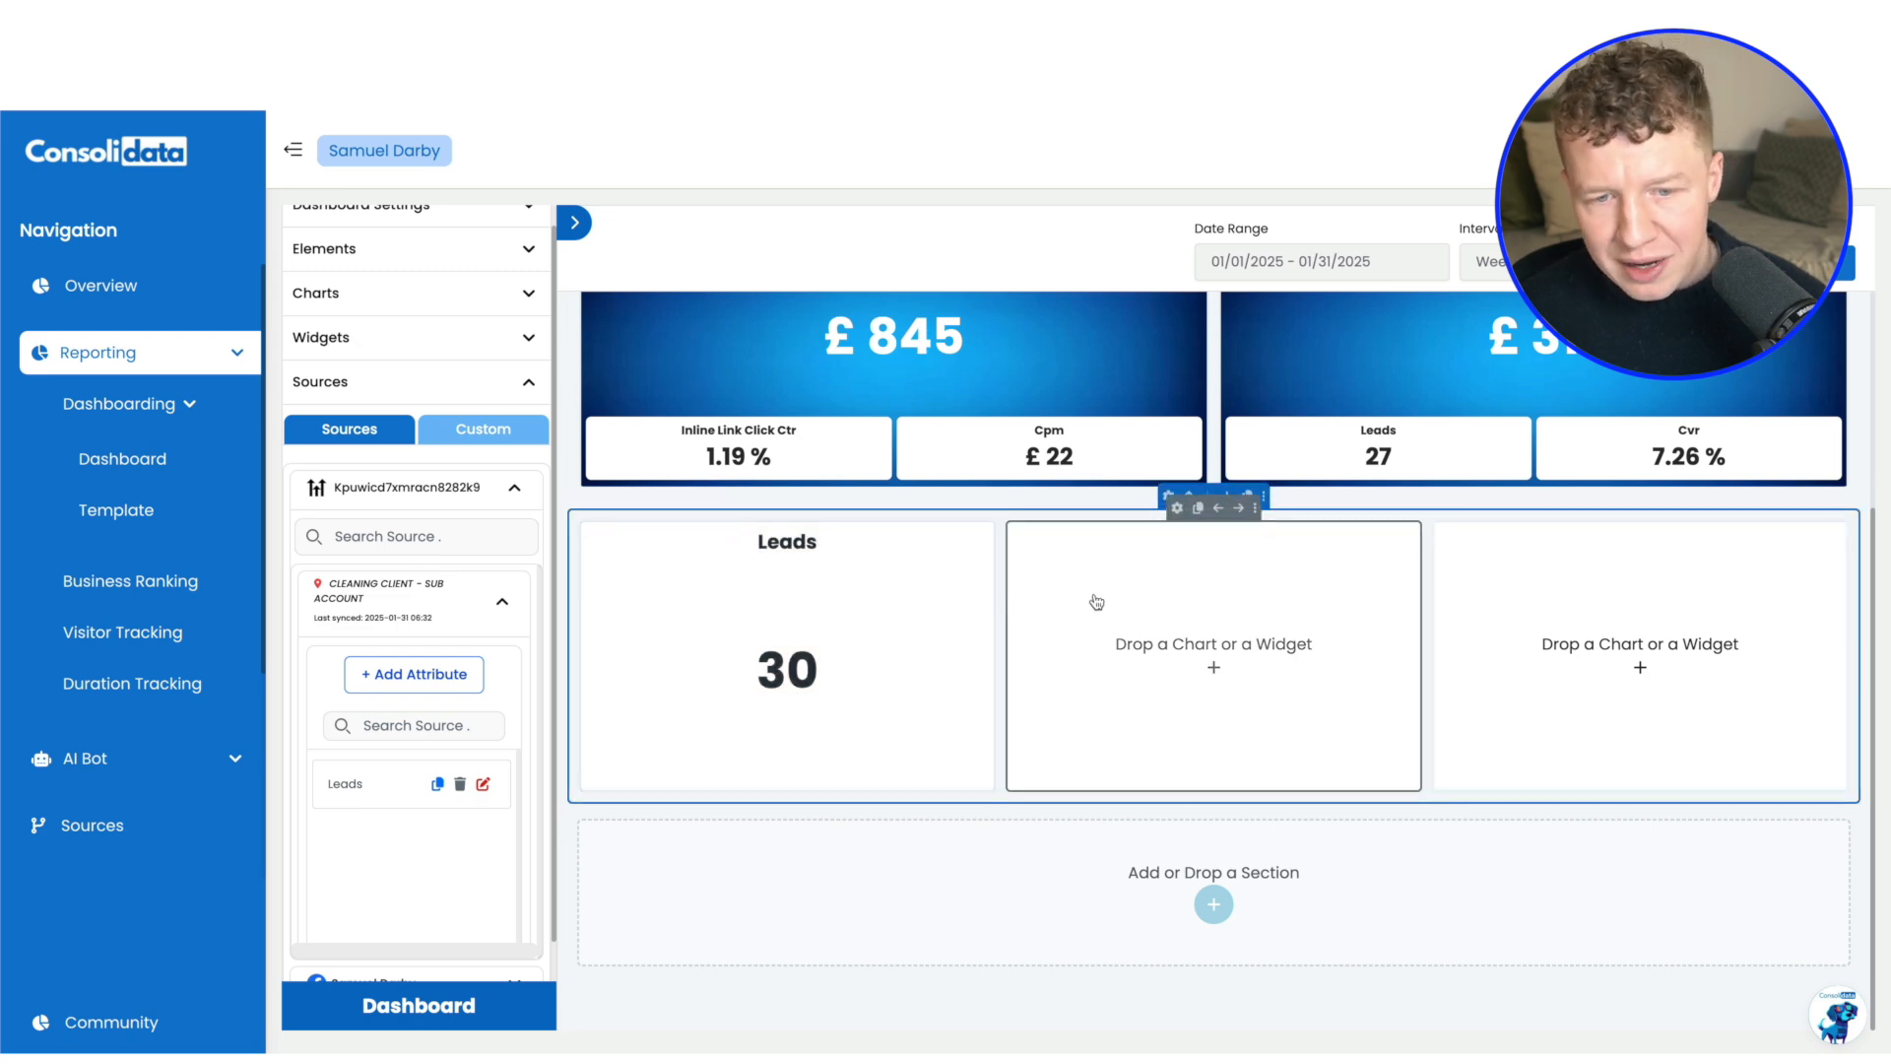
Place a Number chart in the middle column of the new section
scroll(500, 267, up, 1)
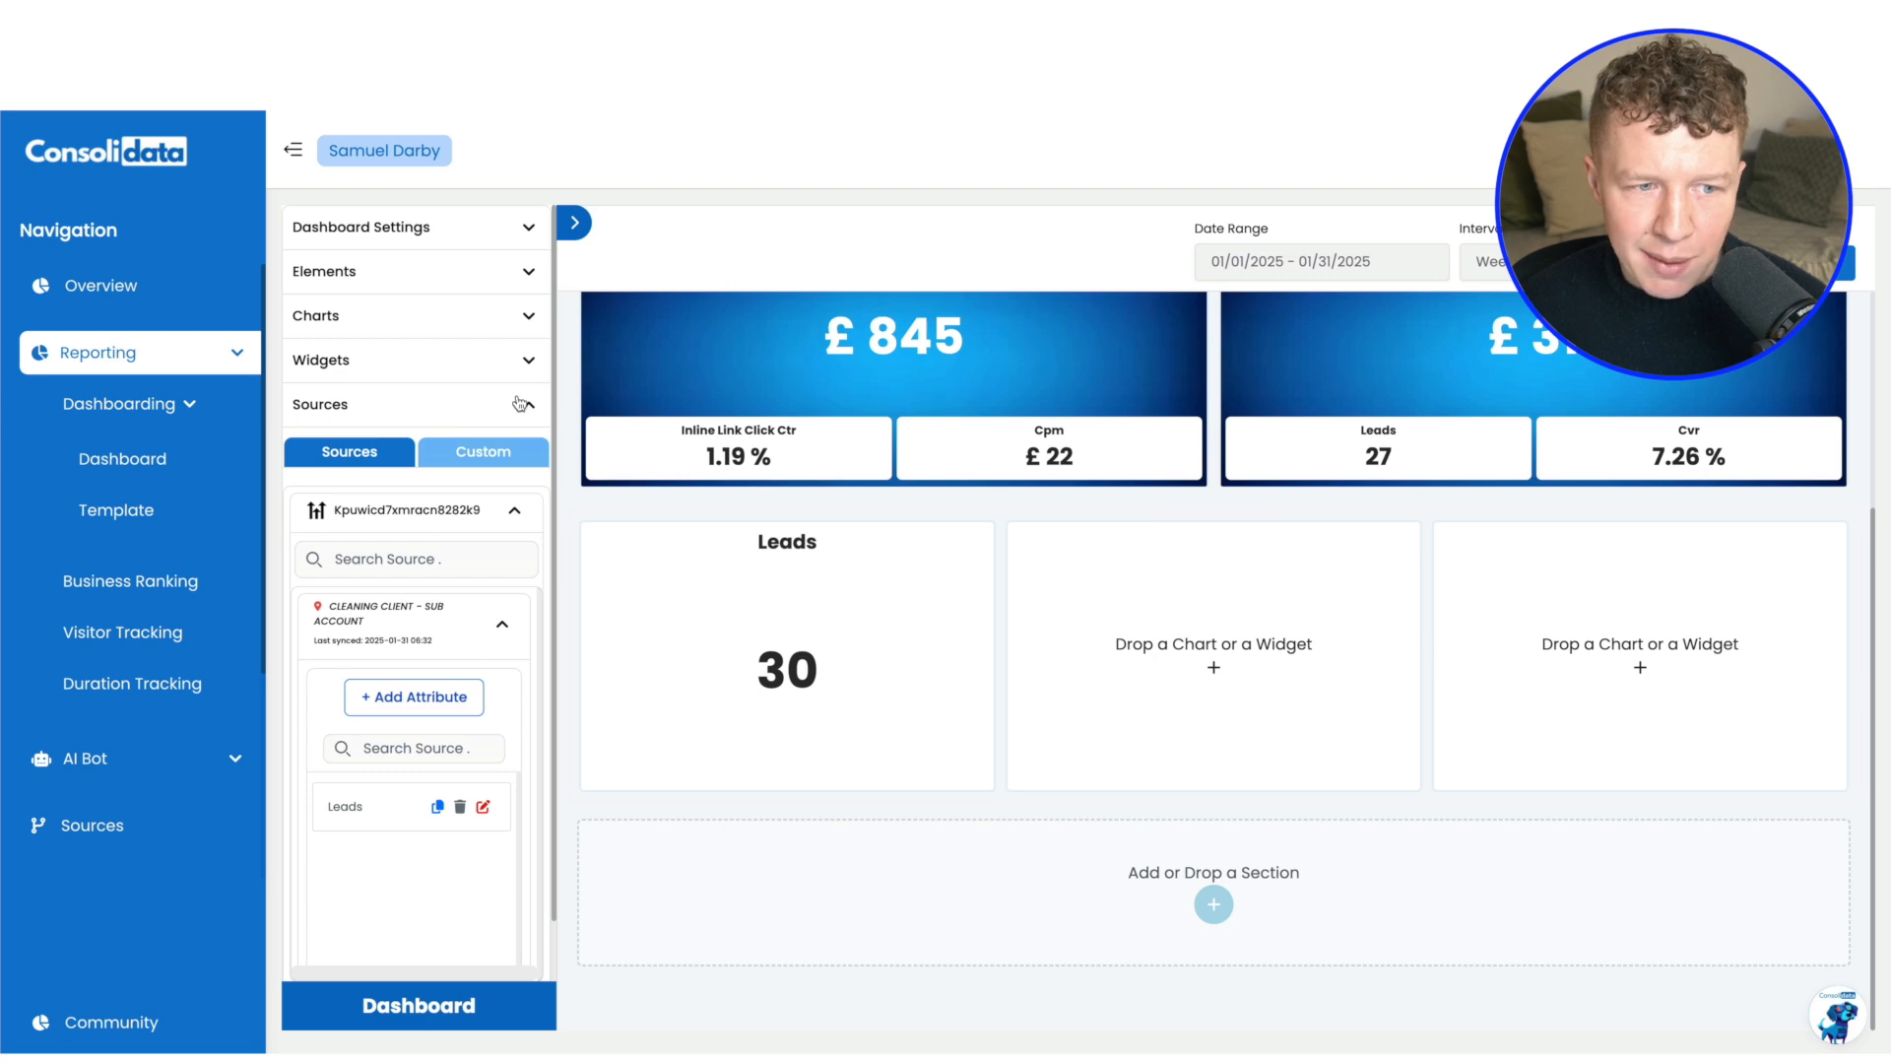
click(519, 403)
click(521, 370)
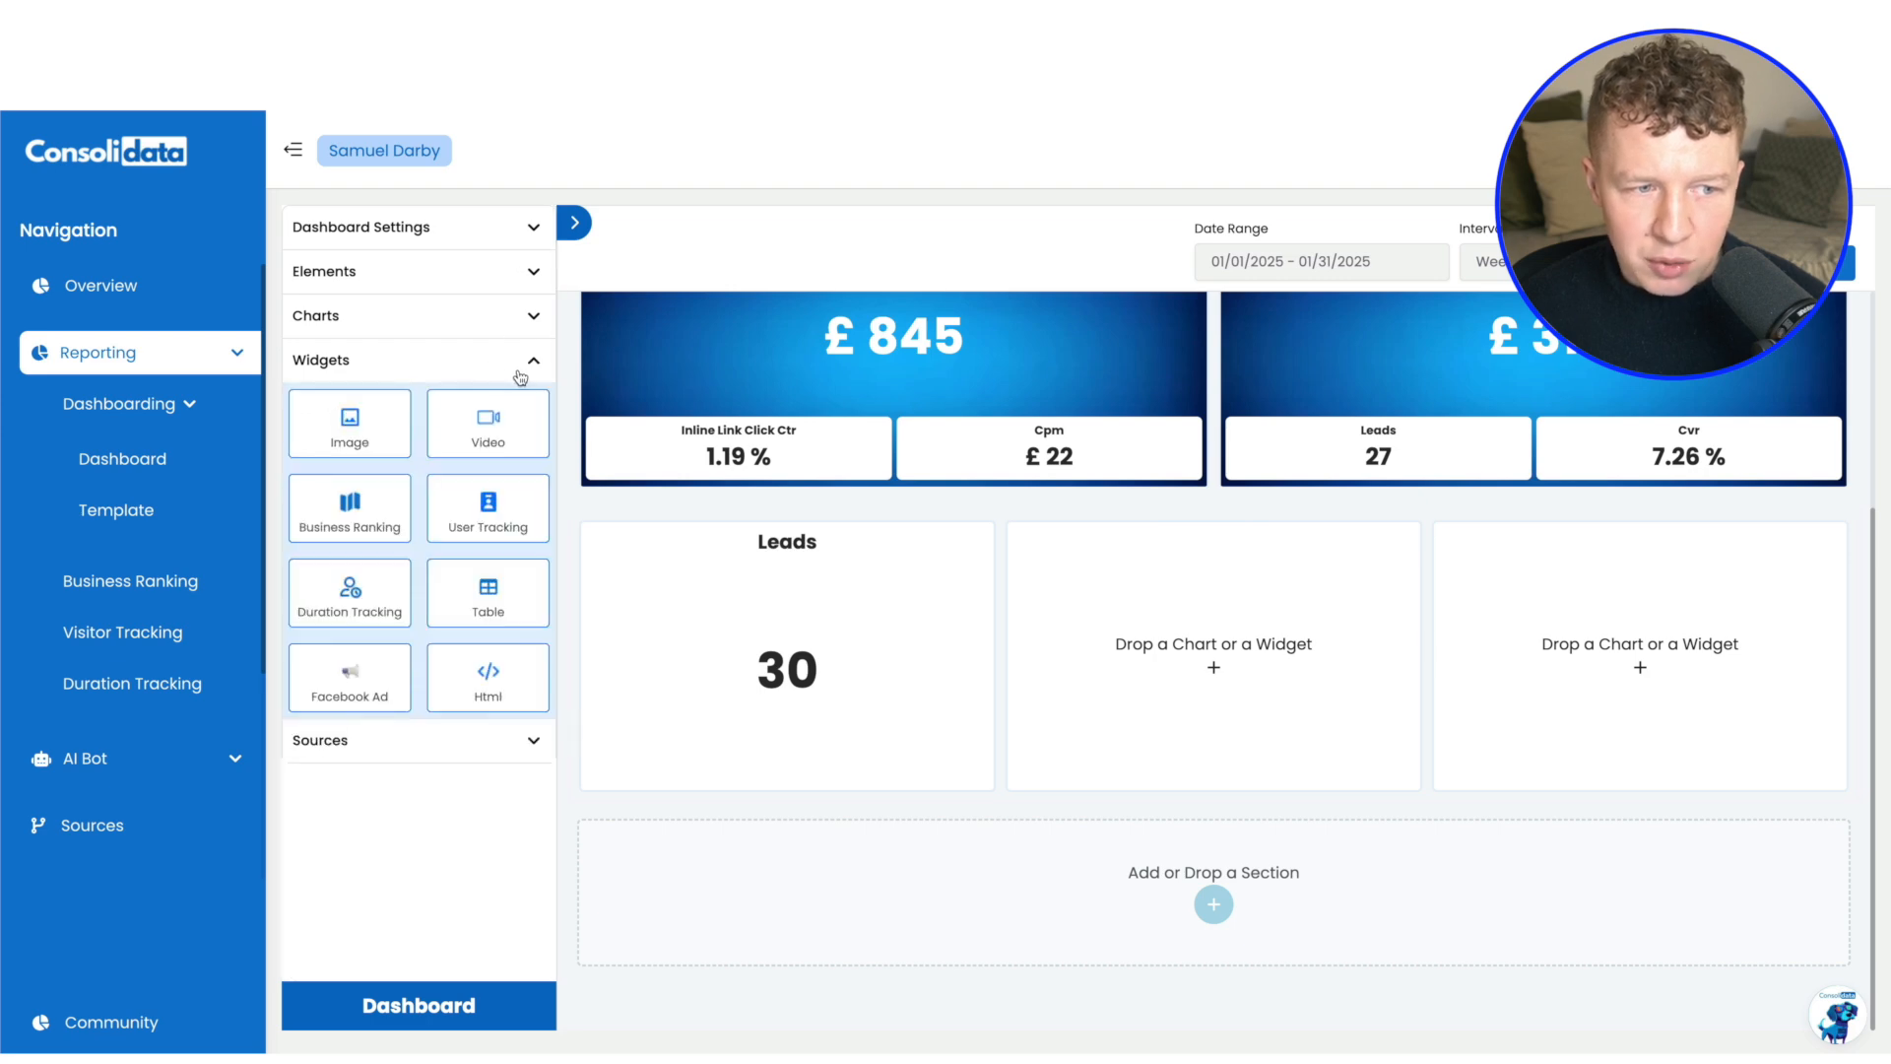
click(519, 320)
drag(484, 566, 1314, 683)
Start another HighLevel attribute named Booked for the cleaning client sub-account
click(528, 316)
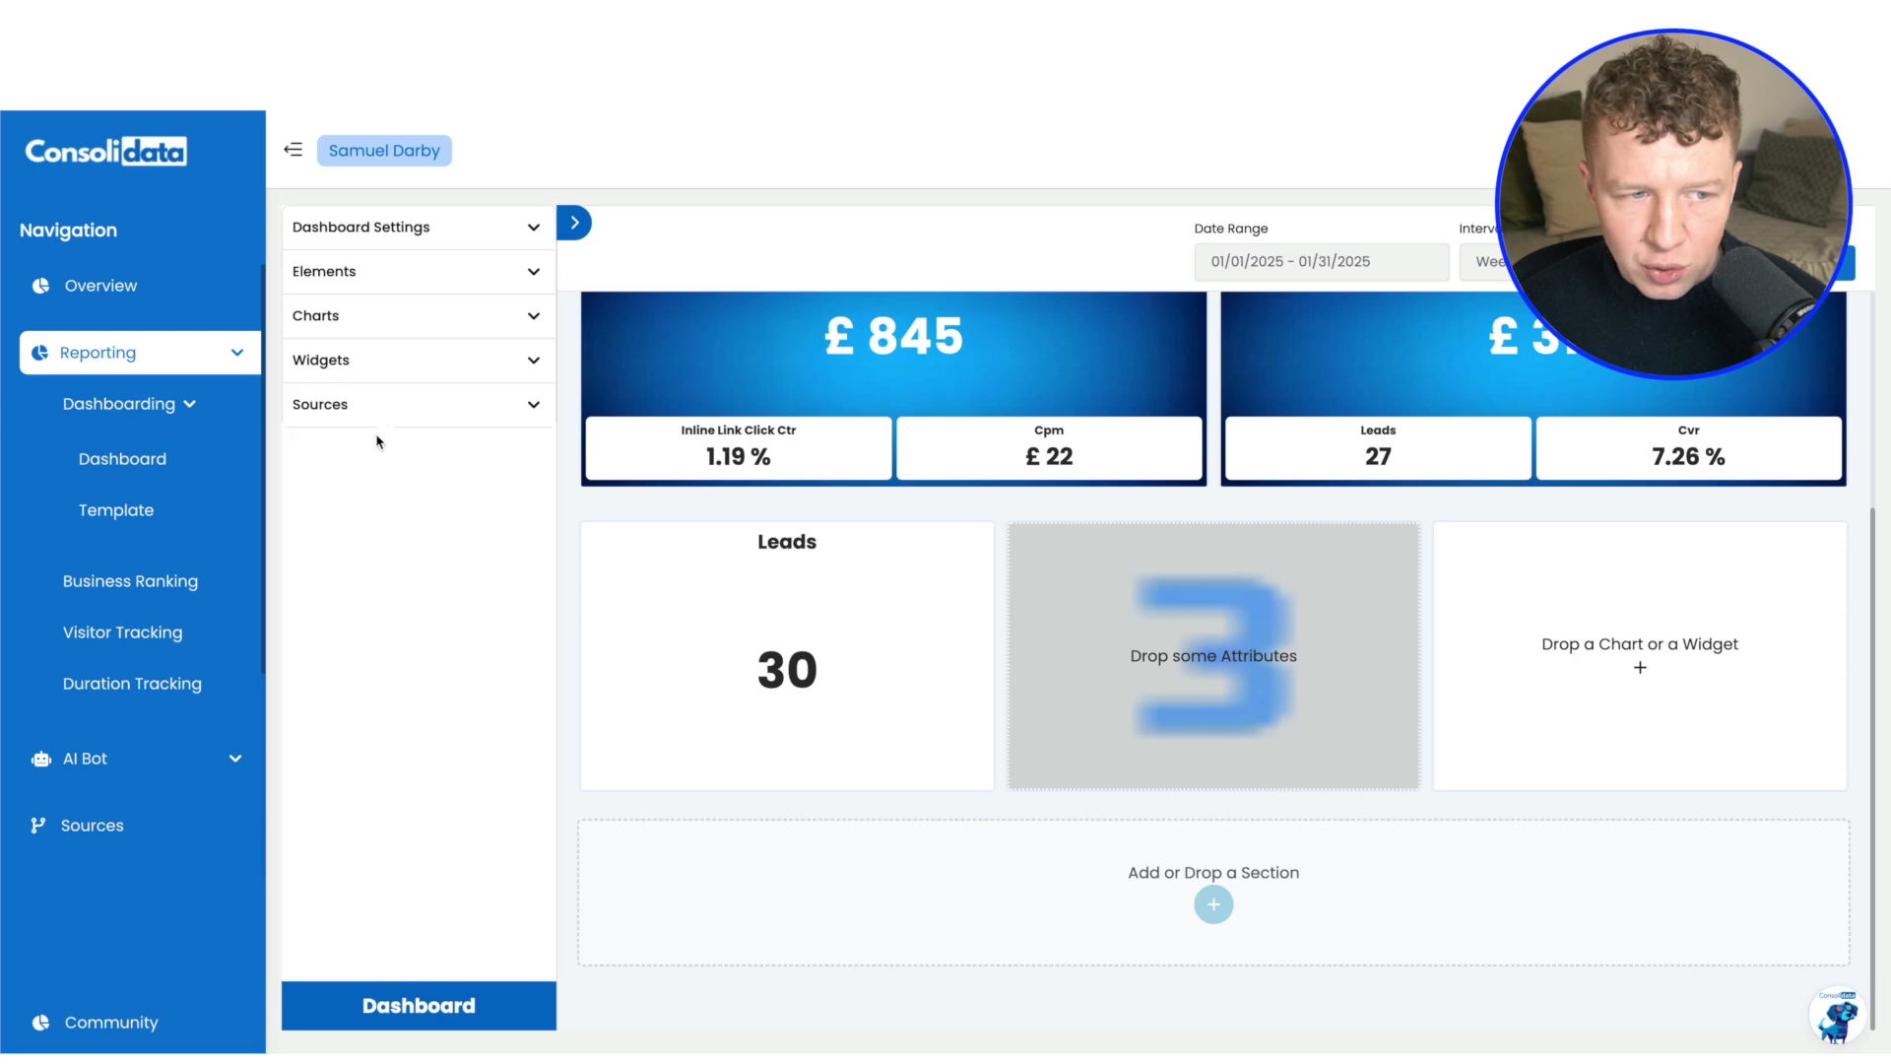
click(386, 409)
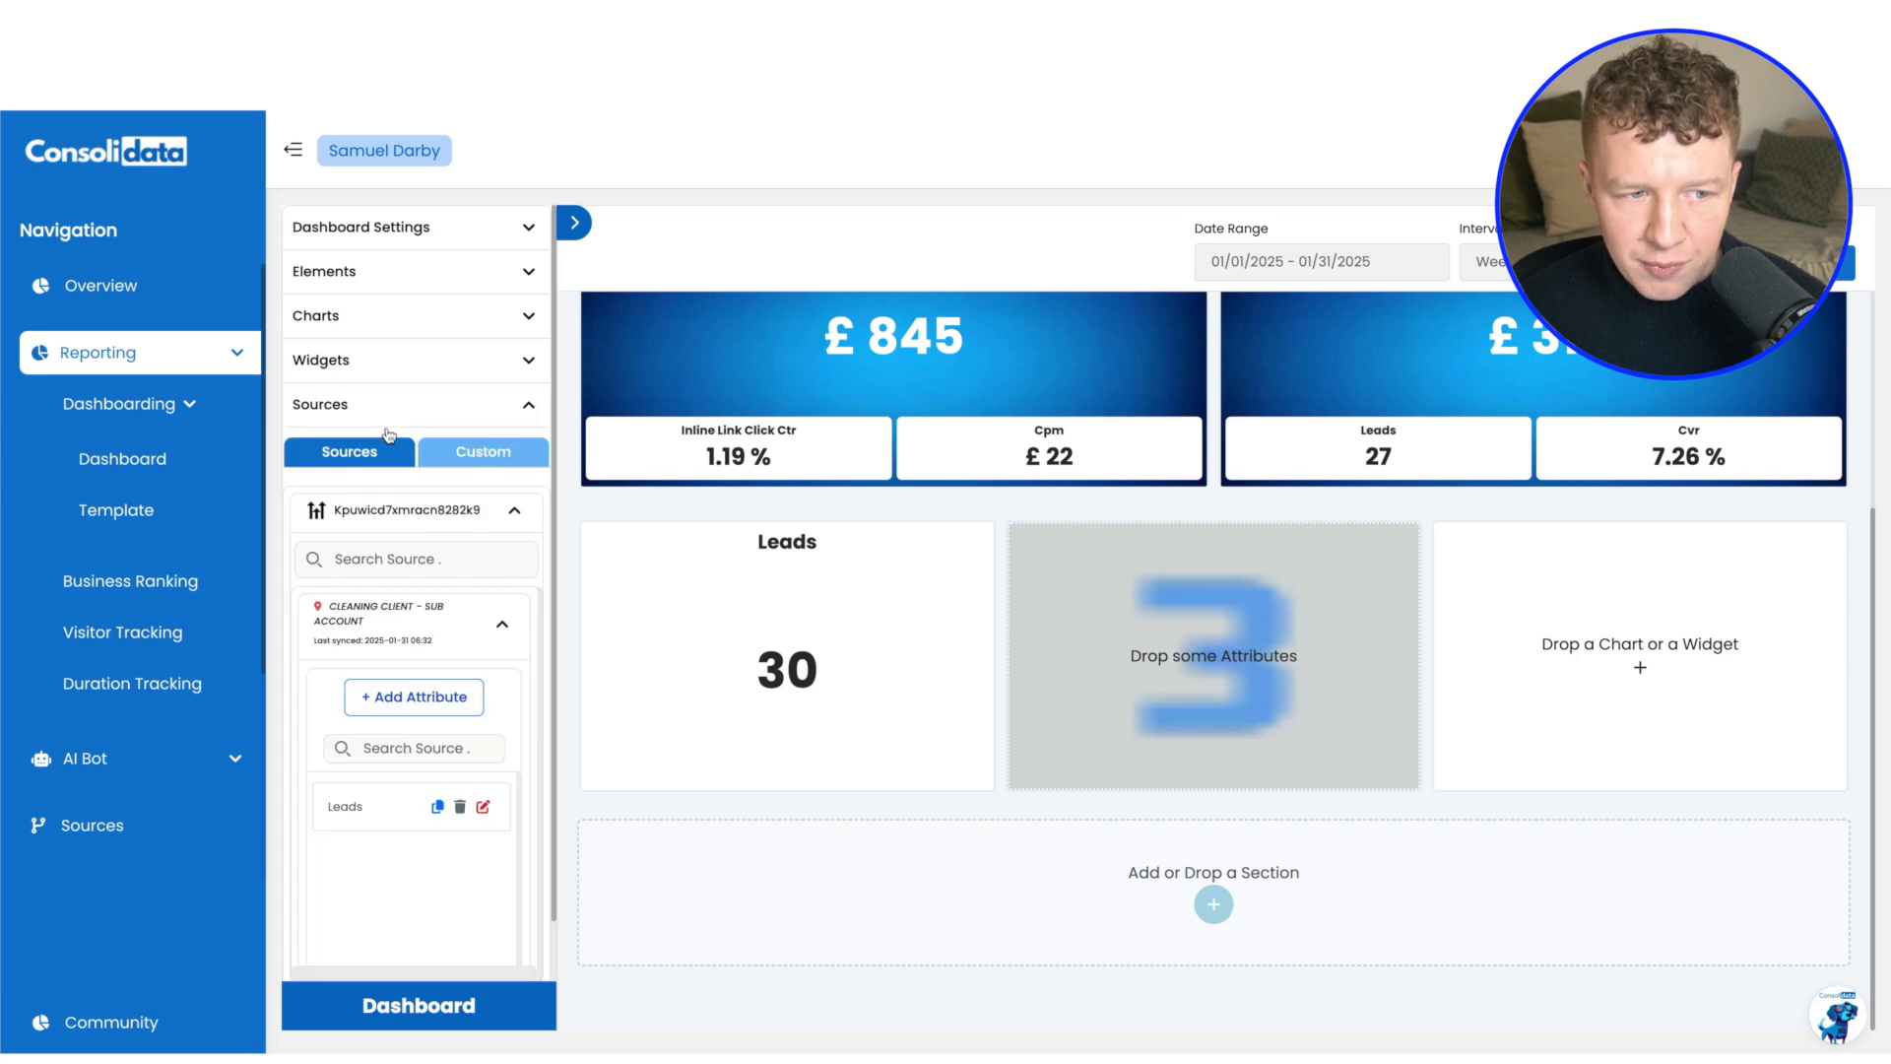
click(406, 706)
click(1014, 379)
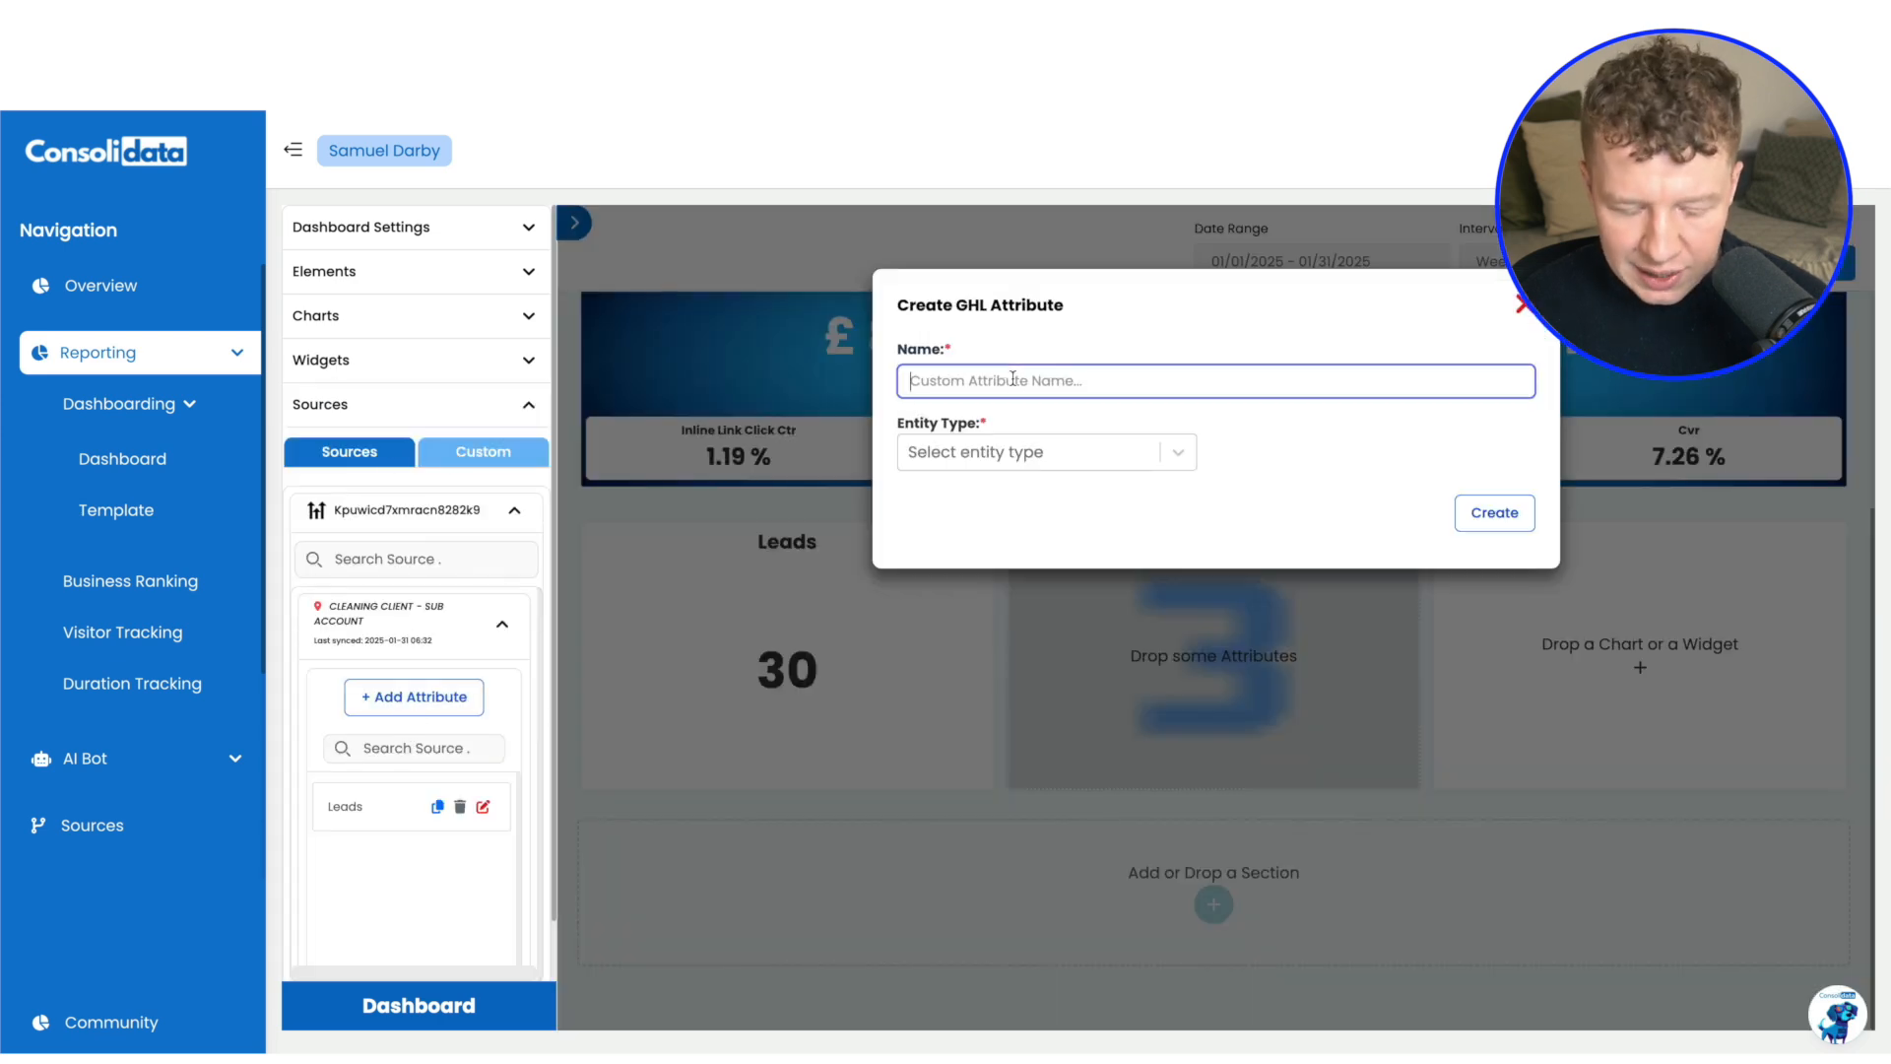
text(Booked)
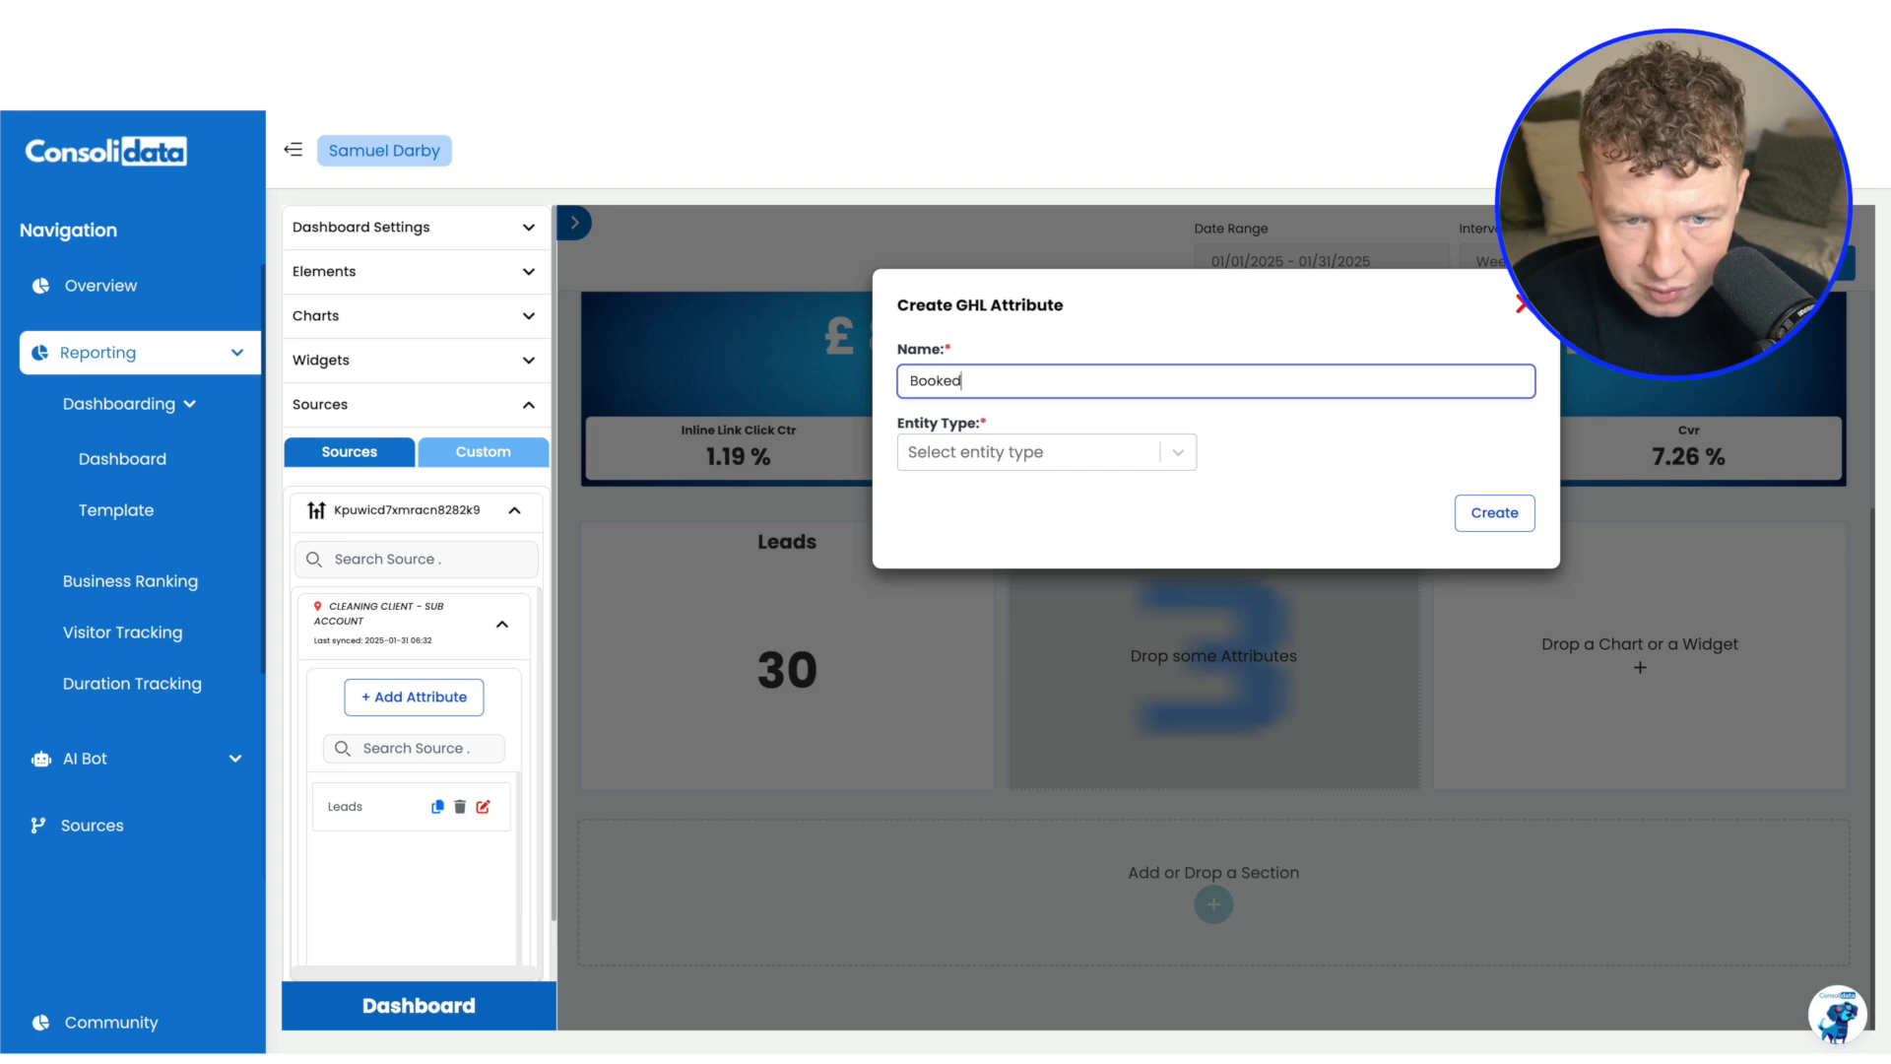
Create the Booked attribute from Contacts with the booked appointment tag and assign it to the middle Number chart
click(969, 465)
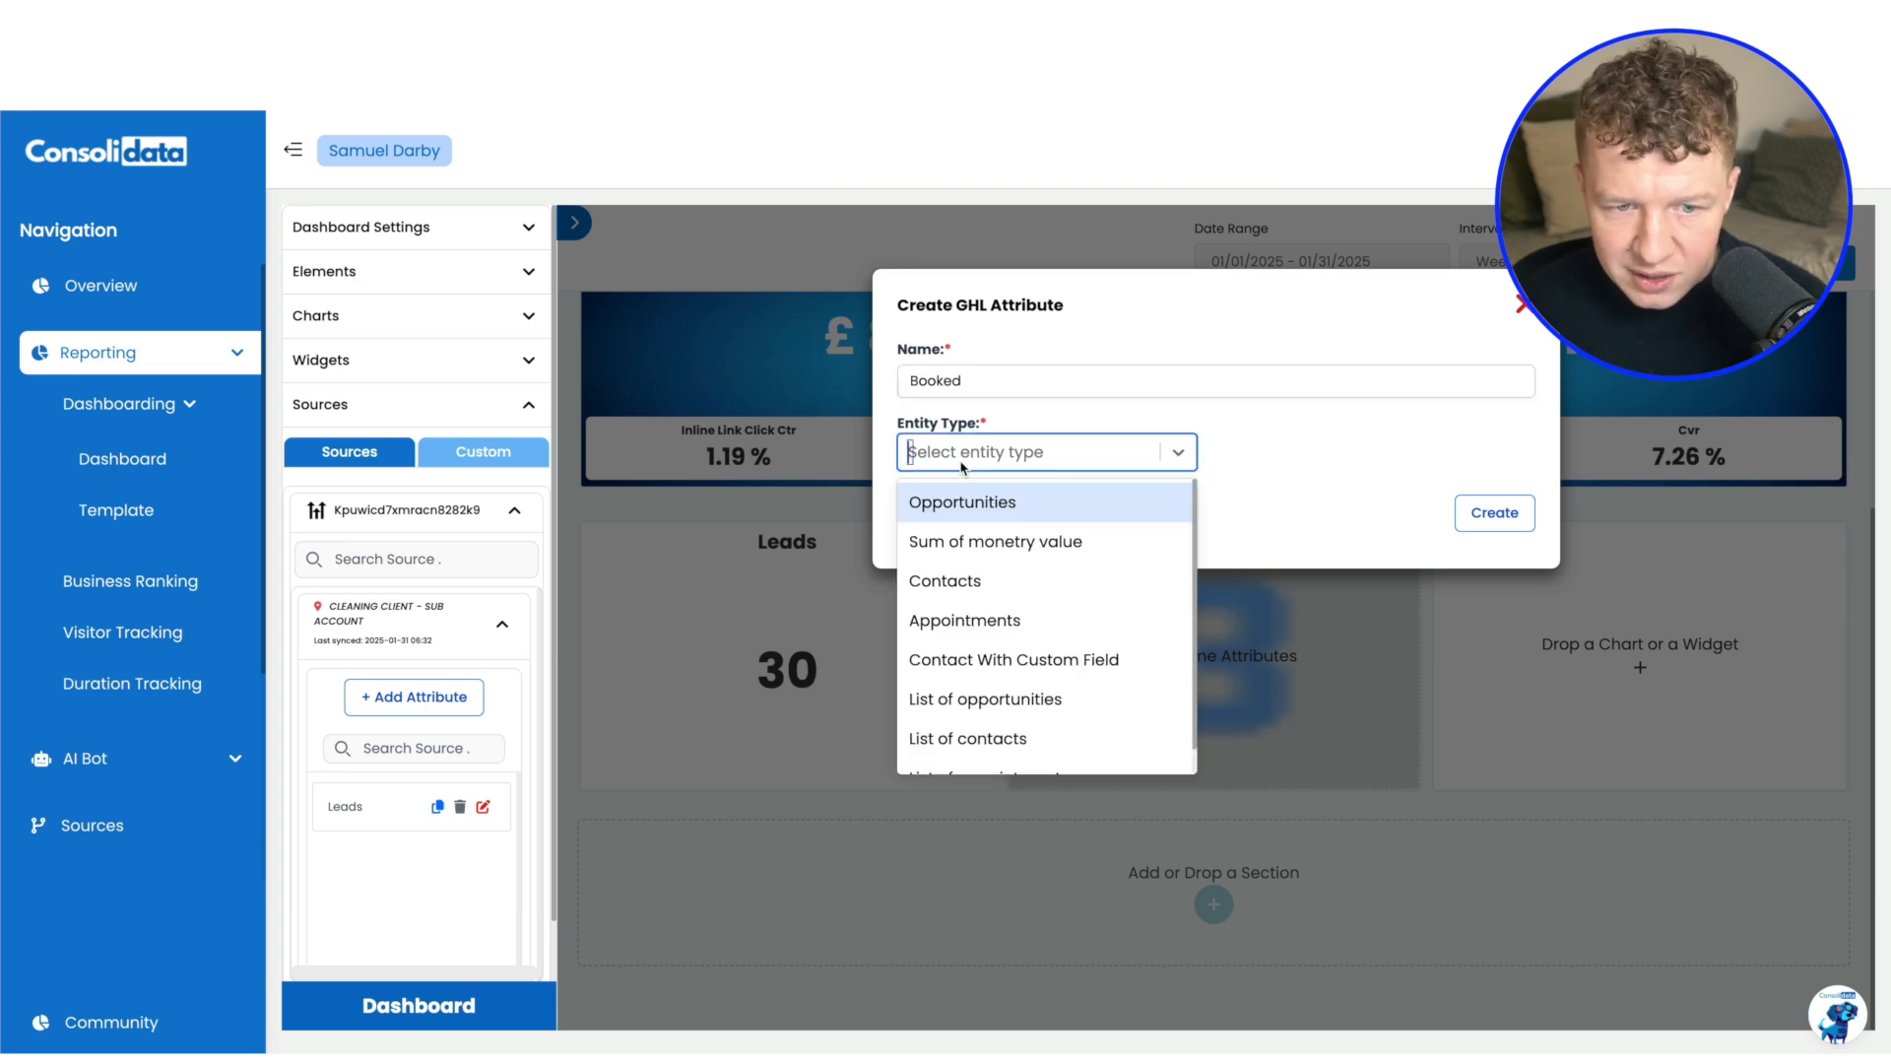
click(950, 579)
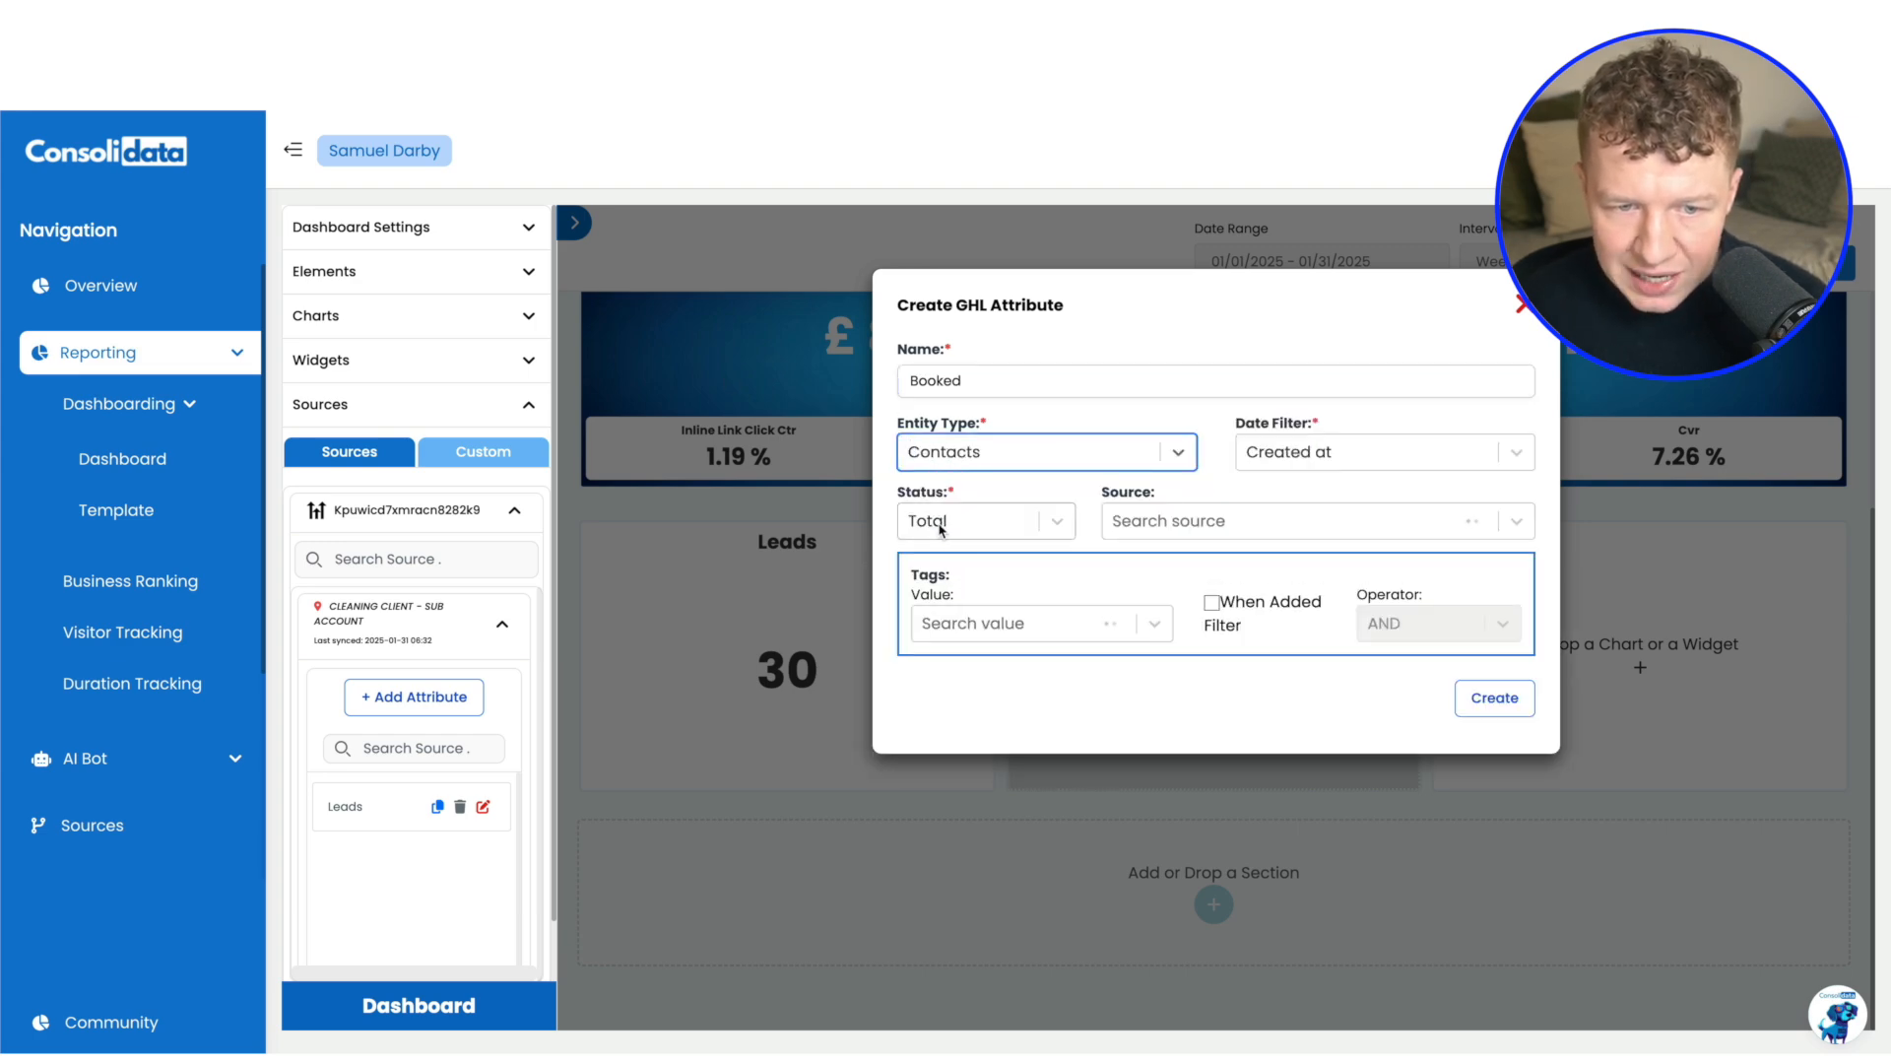
click(963, 626)
click(988, 870)
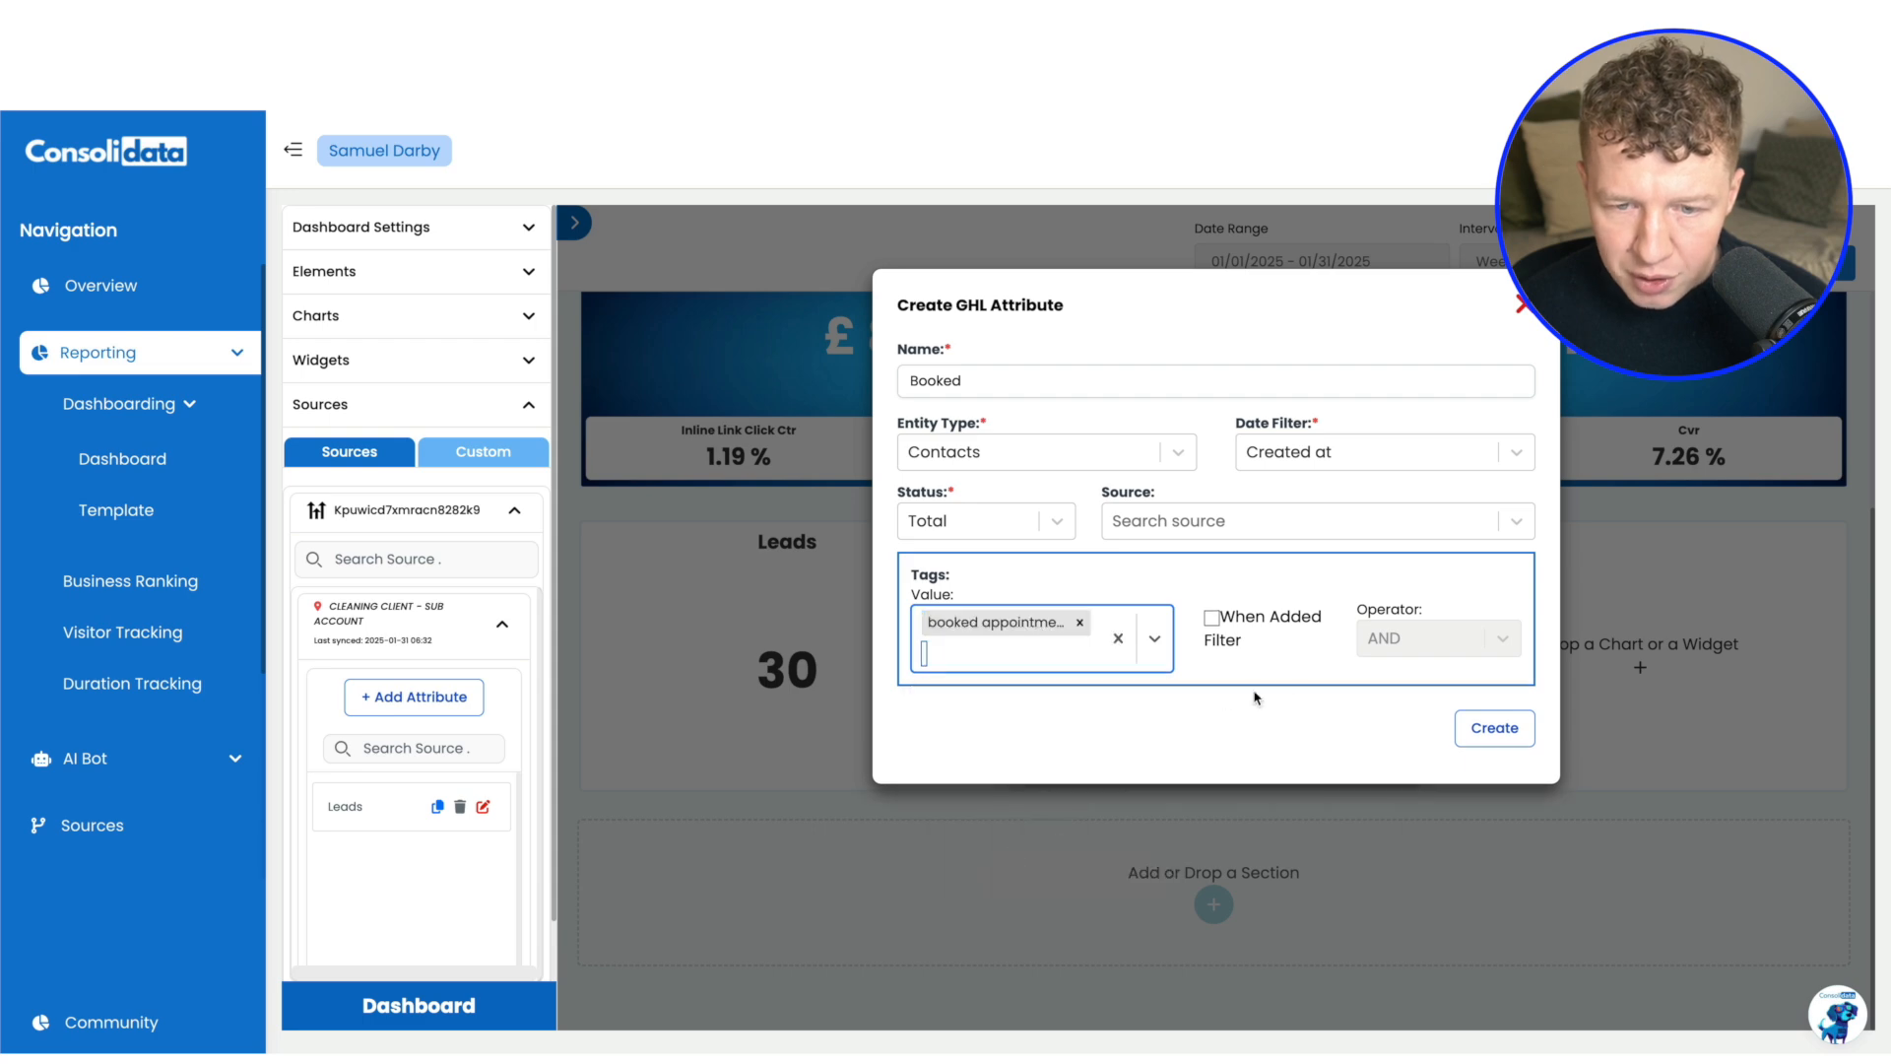
click(1174, 722)
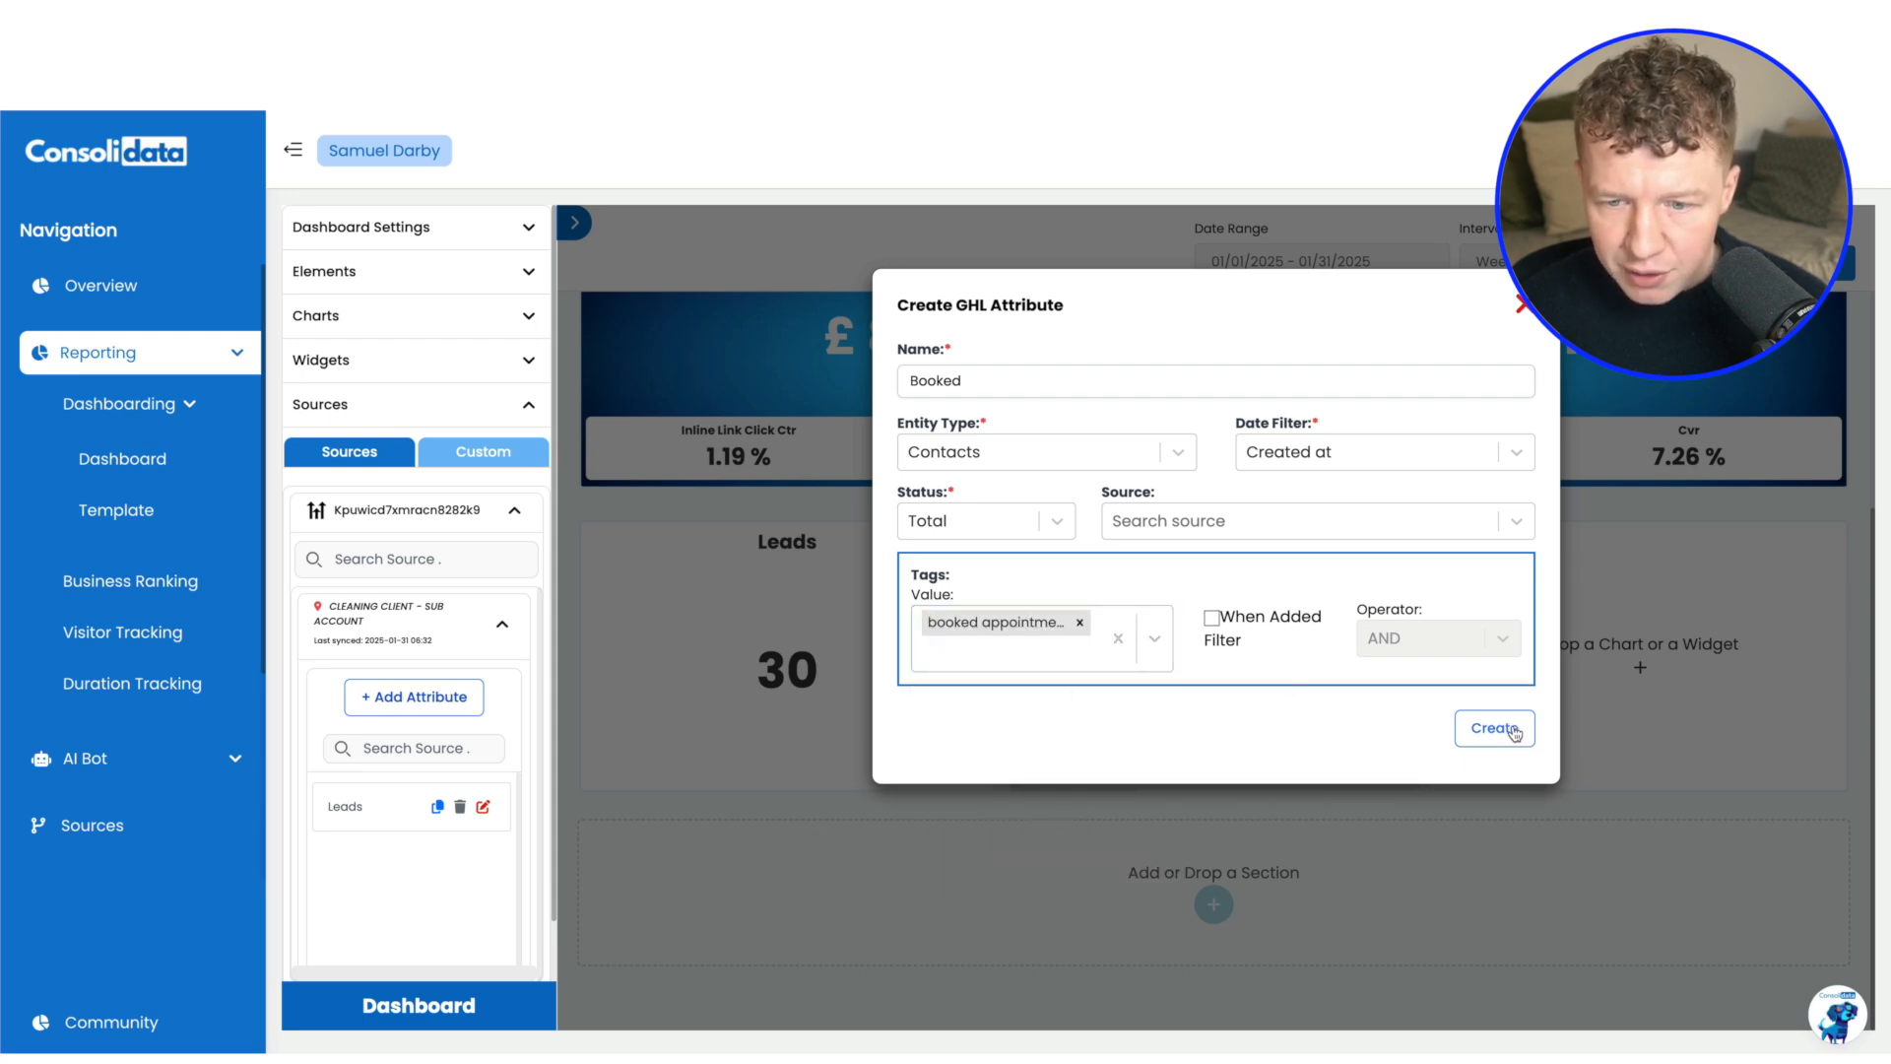
click(1494, 728)
drag(338, 864, 992, 795)
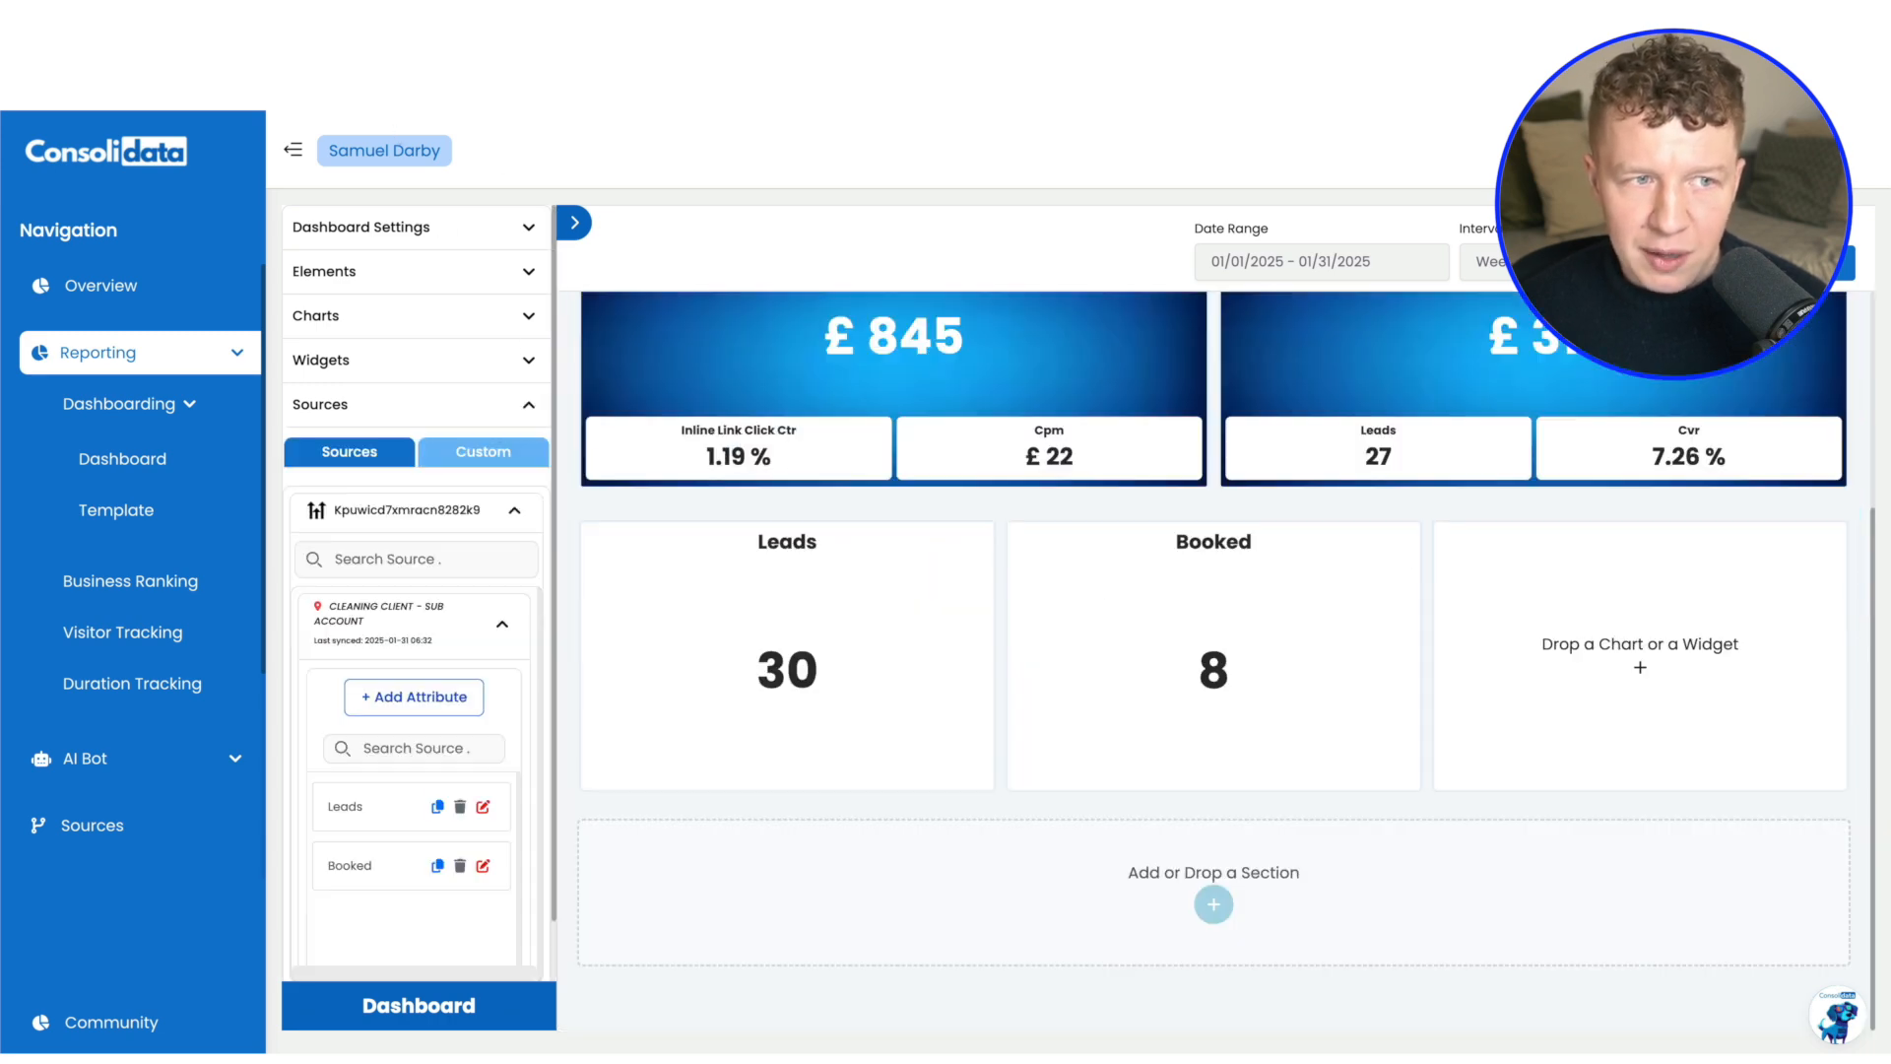
Start a custom source attribute and add the cleaning client's Booked and Leads attributes to it
click(502, 625)
click(485, 455)
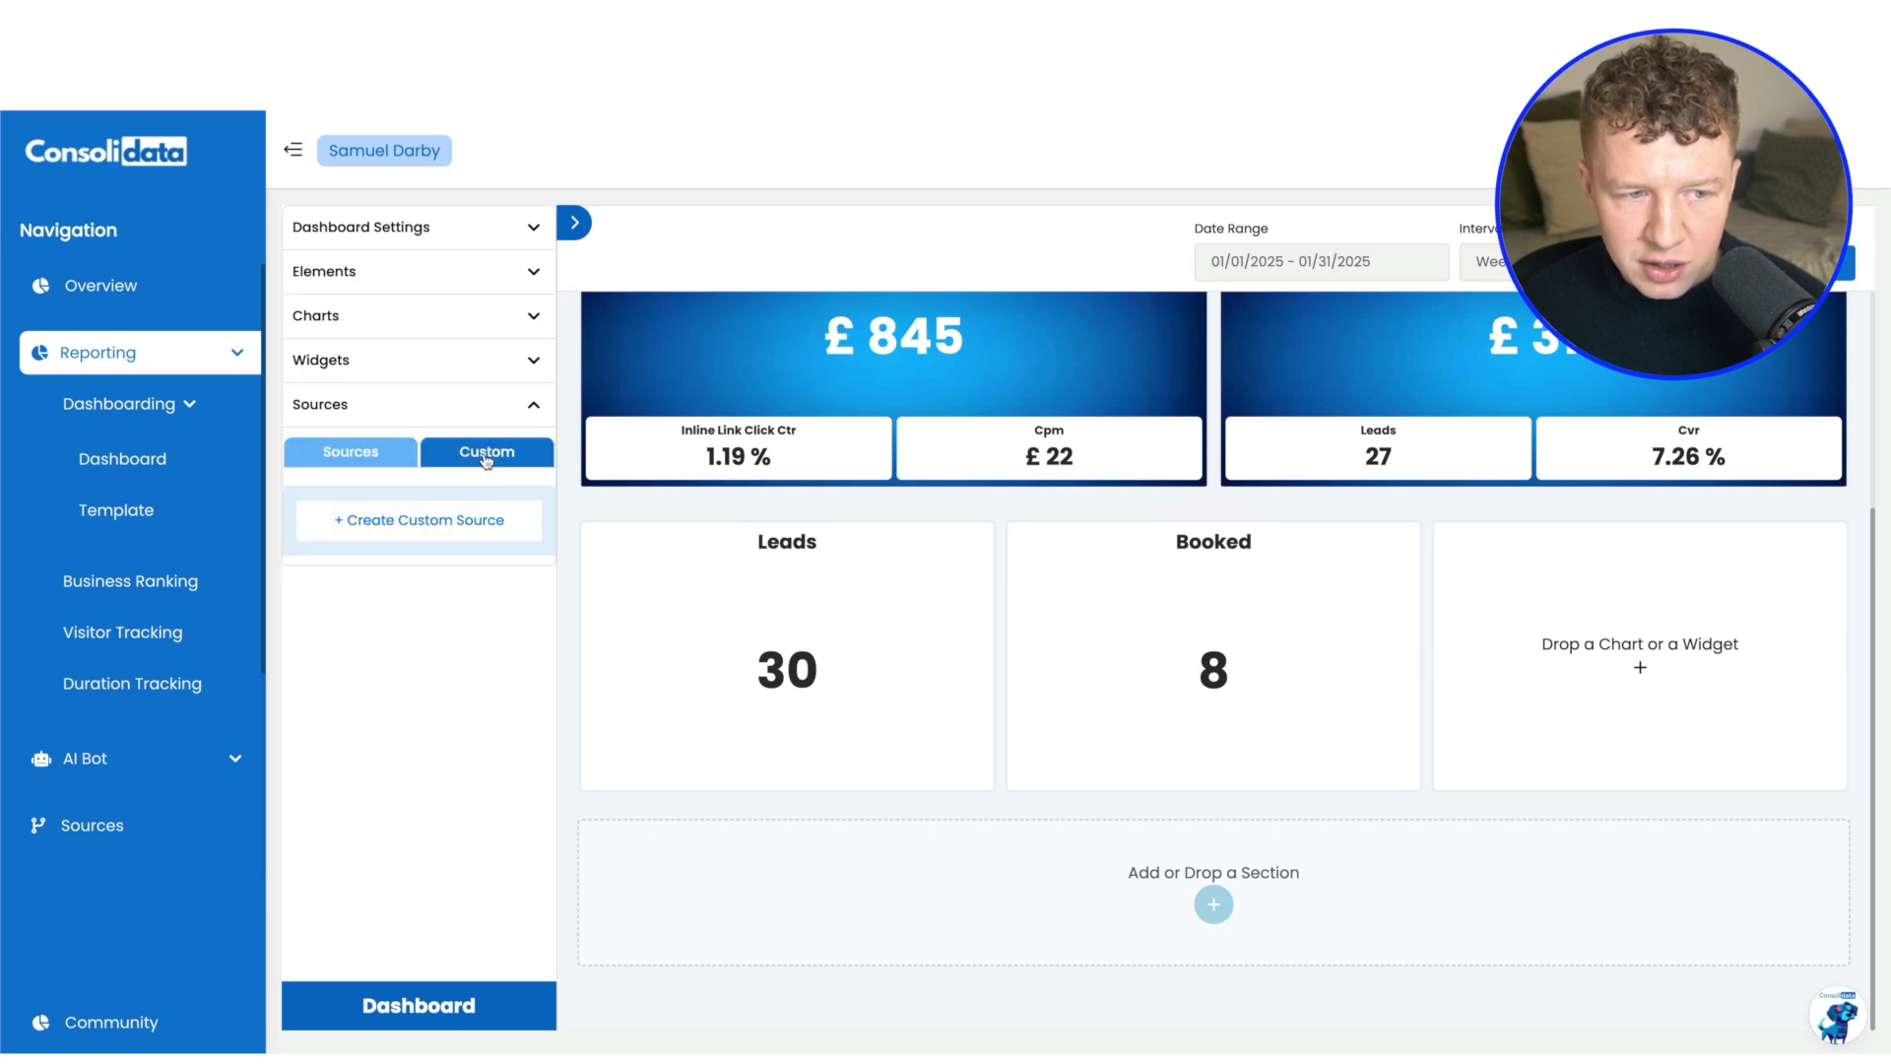
click(432, 523)
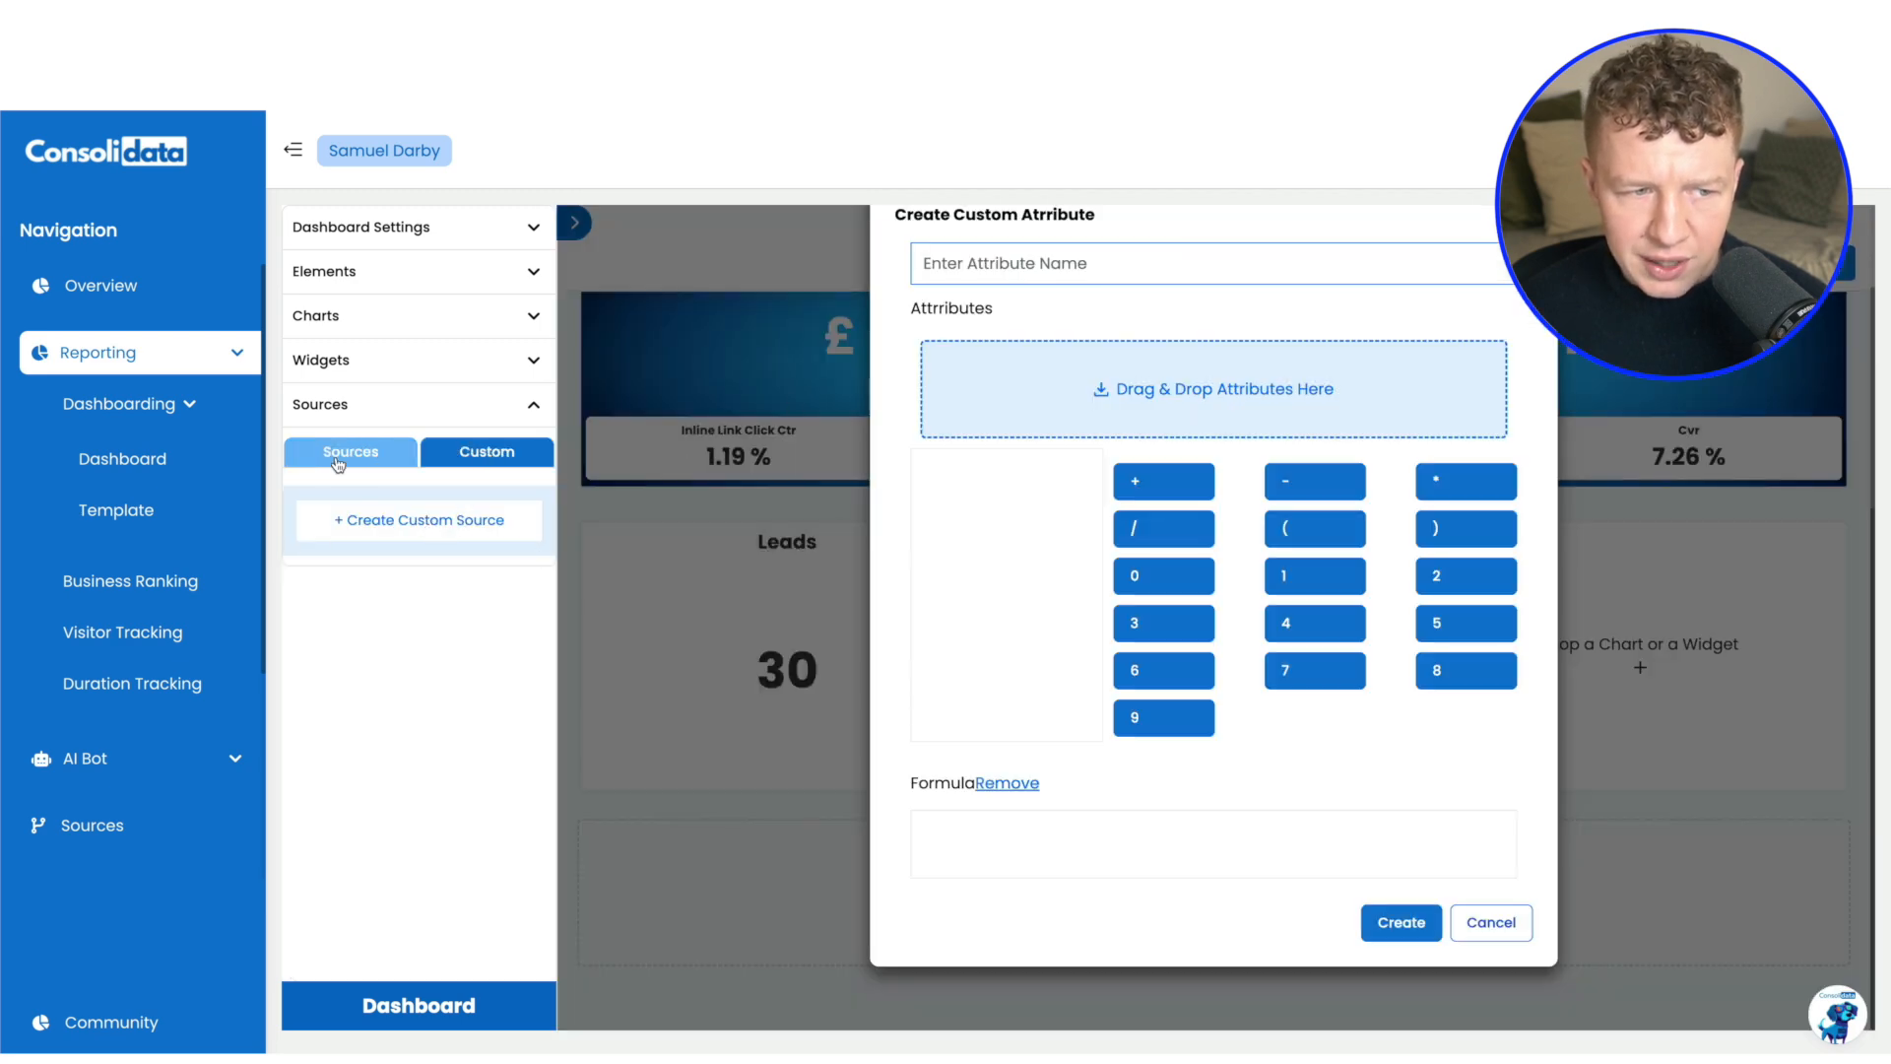
click(338, 461)
click(519, 511)
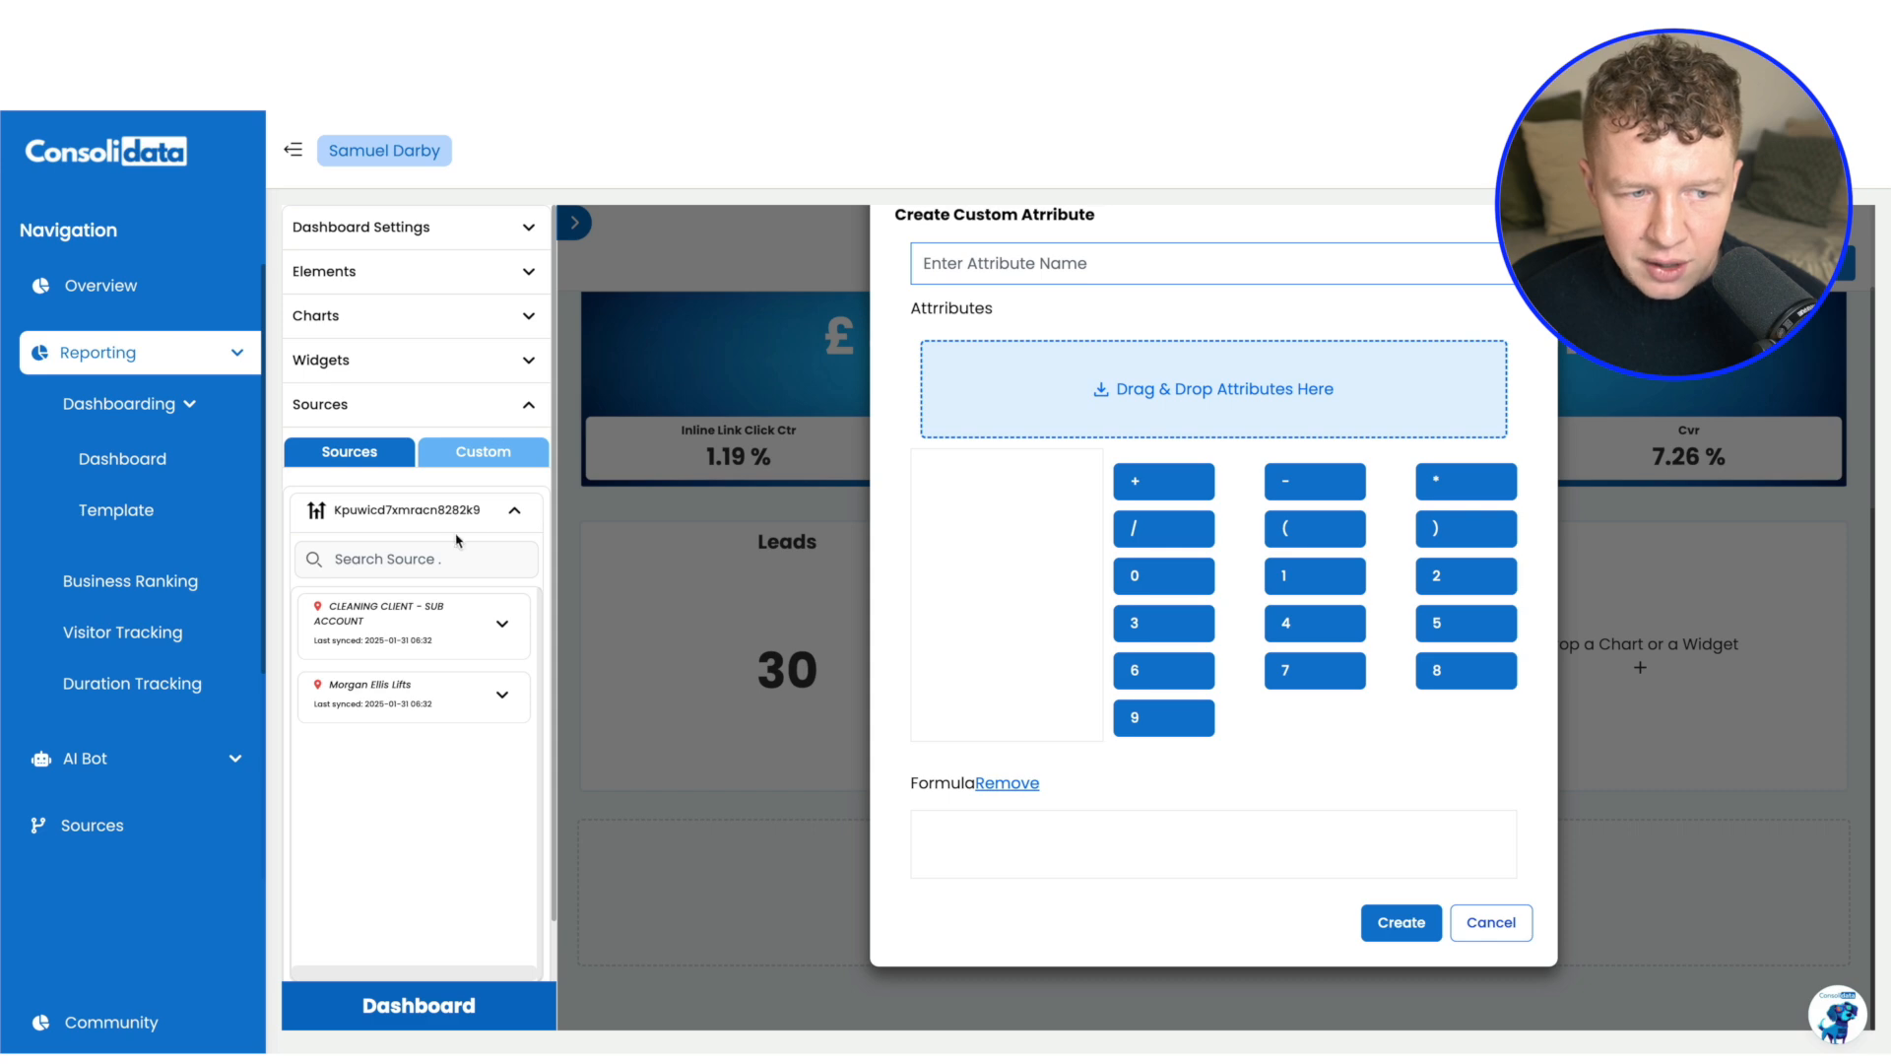
click(503, 626)
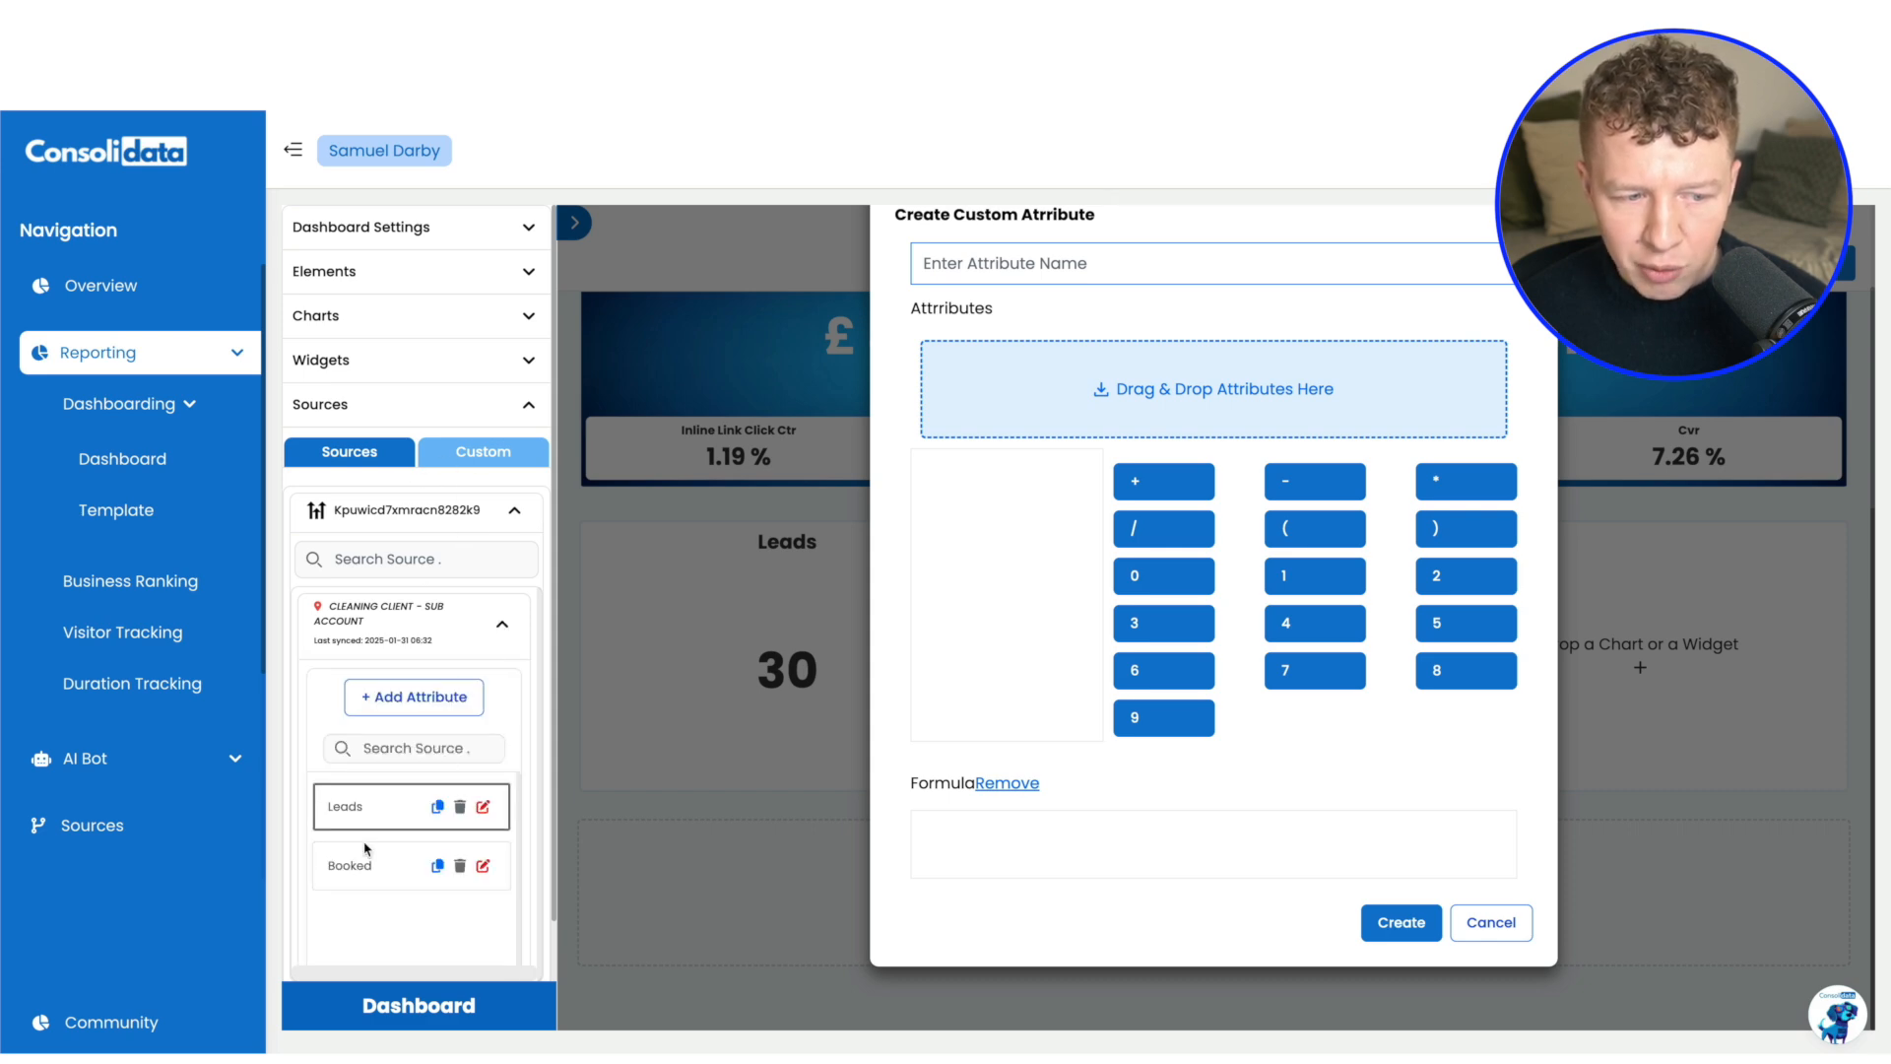
drag(366, 853, 1123, 403)
drag(451, 788, 1135, 448)
Name the custom attribute Booking rate, build its formula as ( Booked / Leads ) * 100, and create it
click(1036, 275)
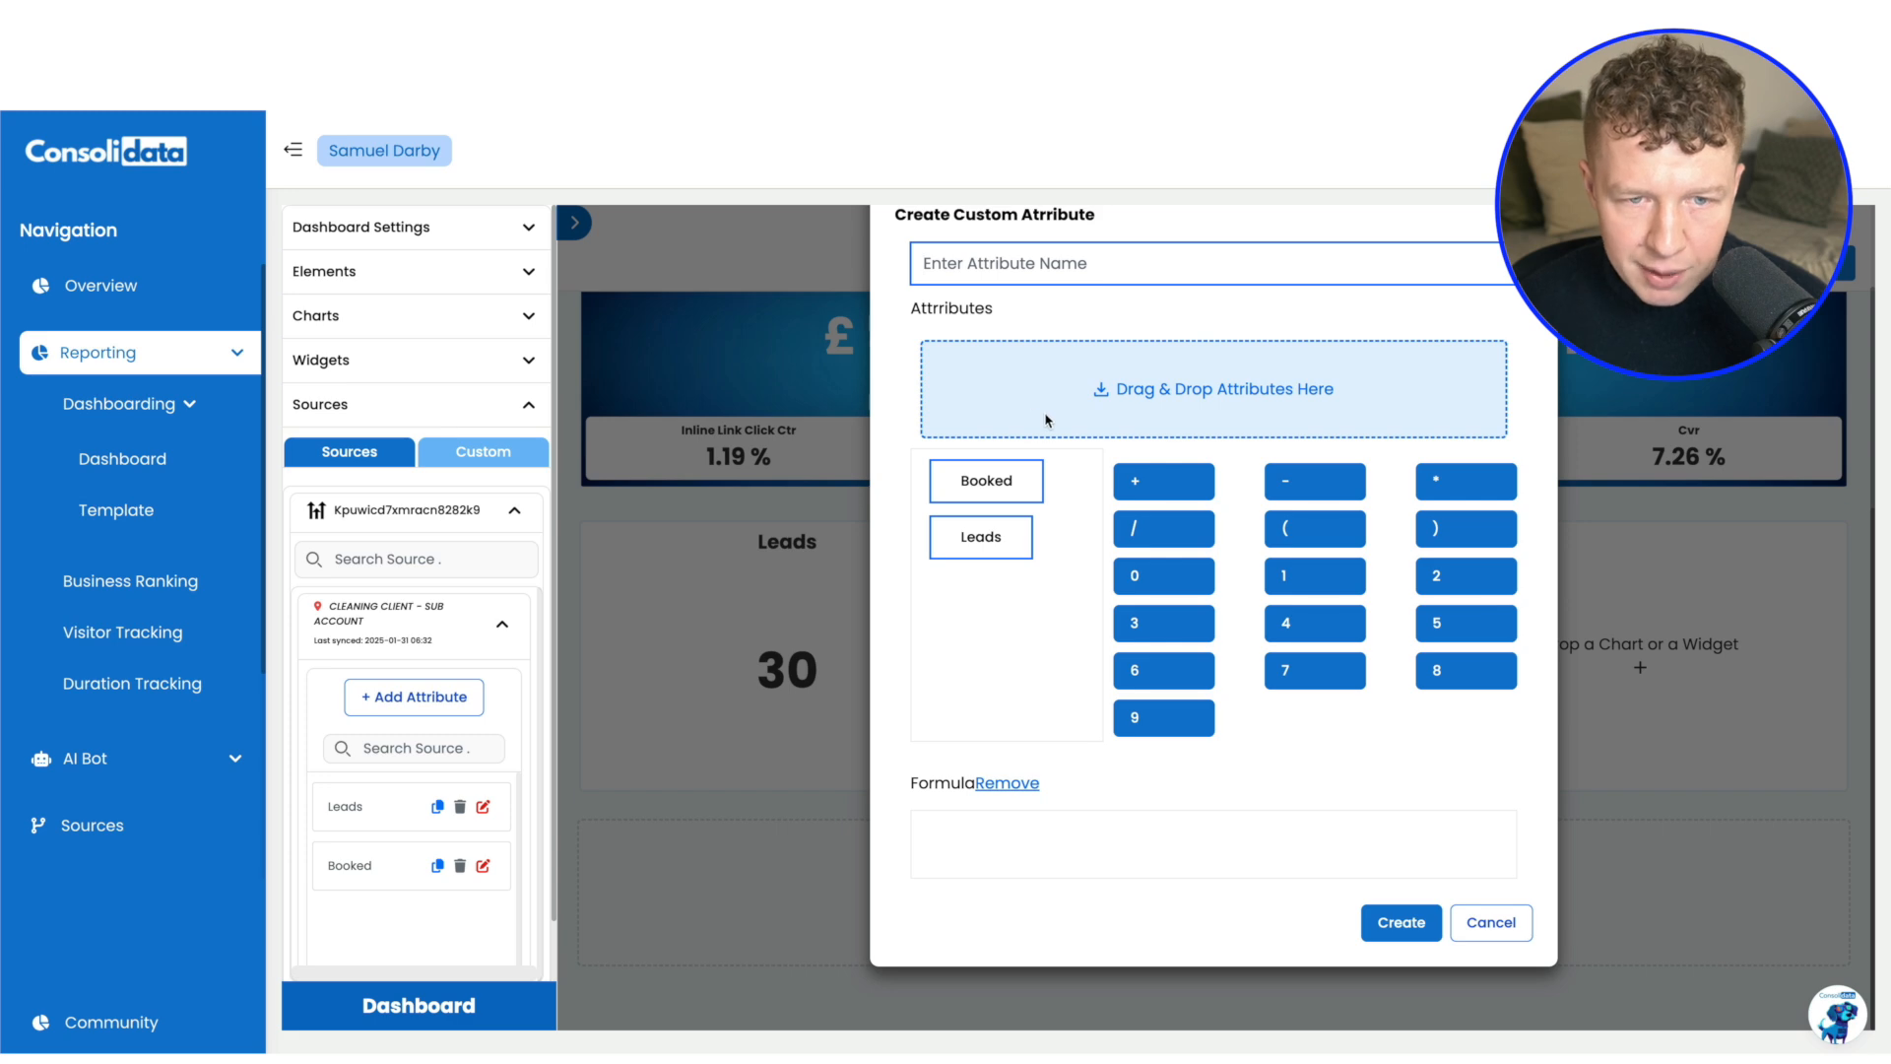
text(Booking rate)
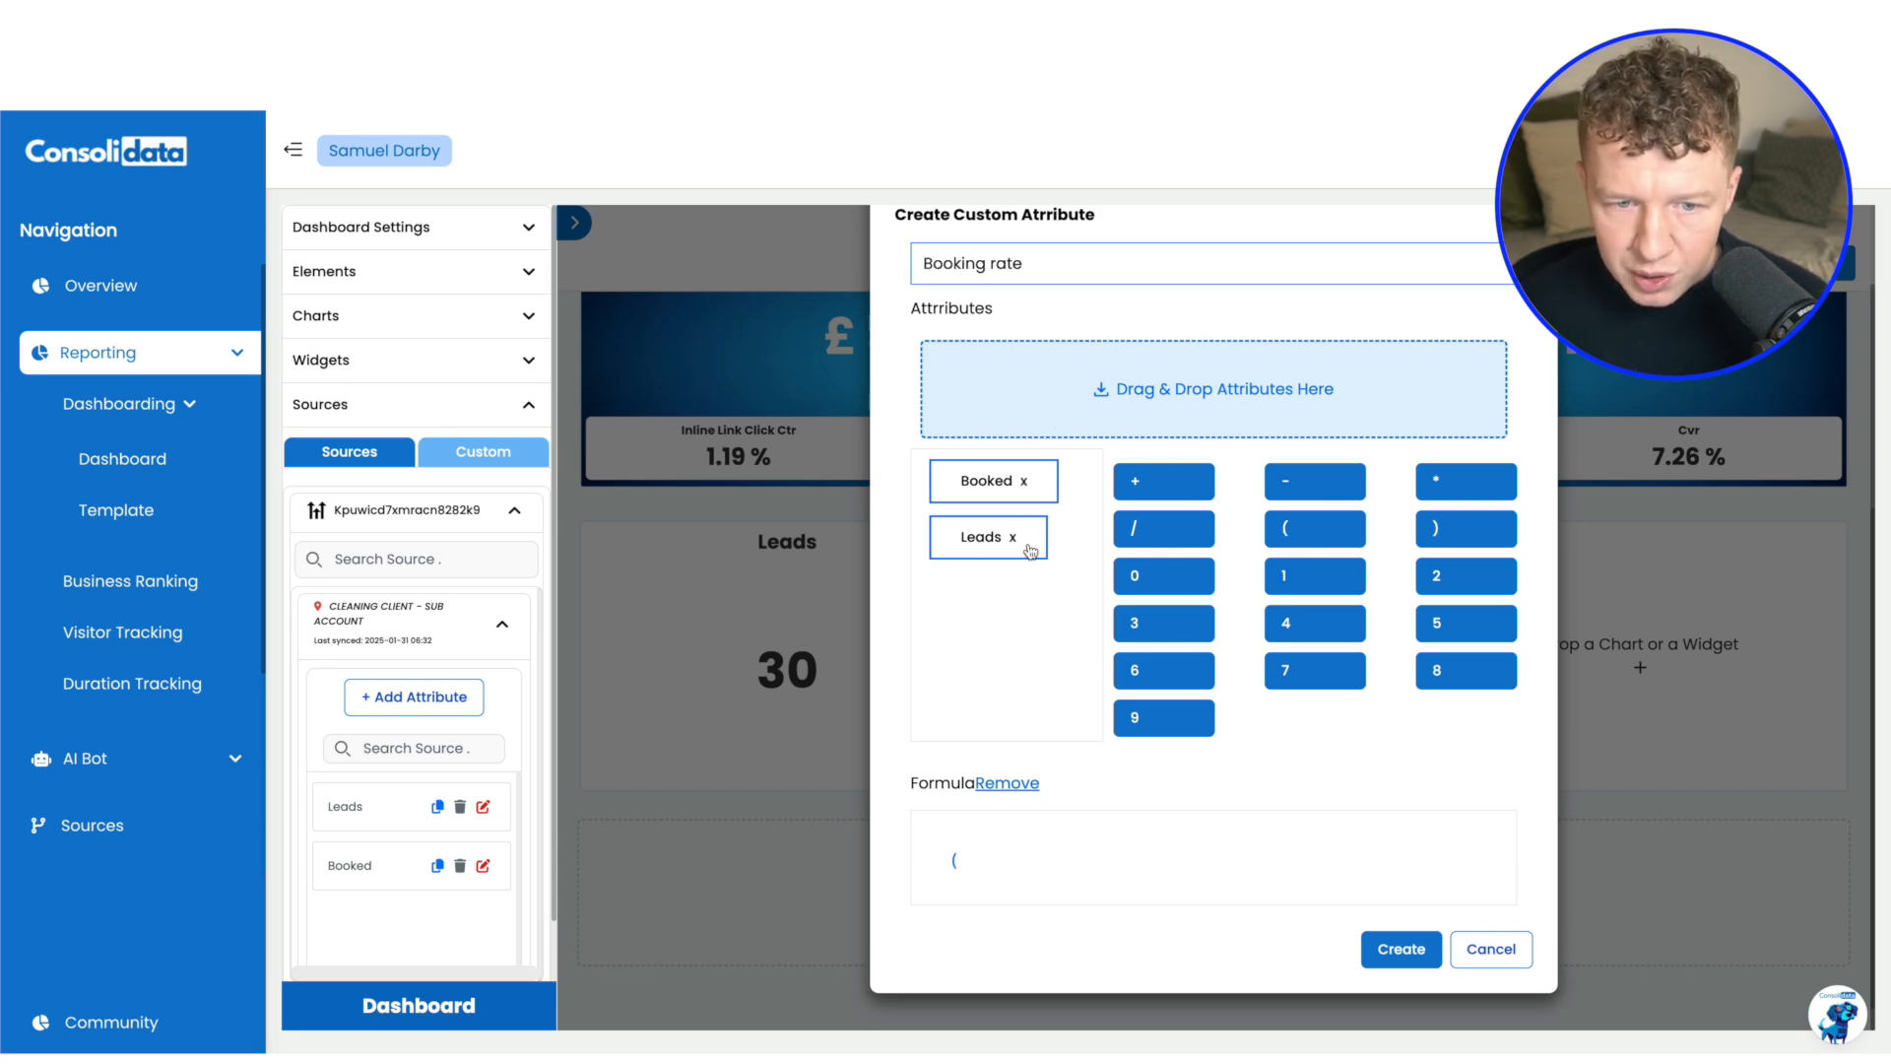
click(989, 482)
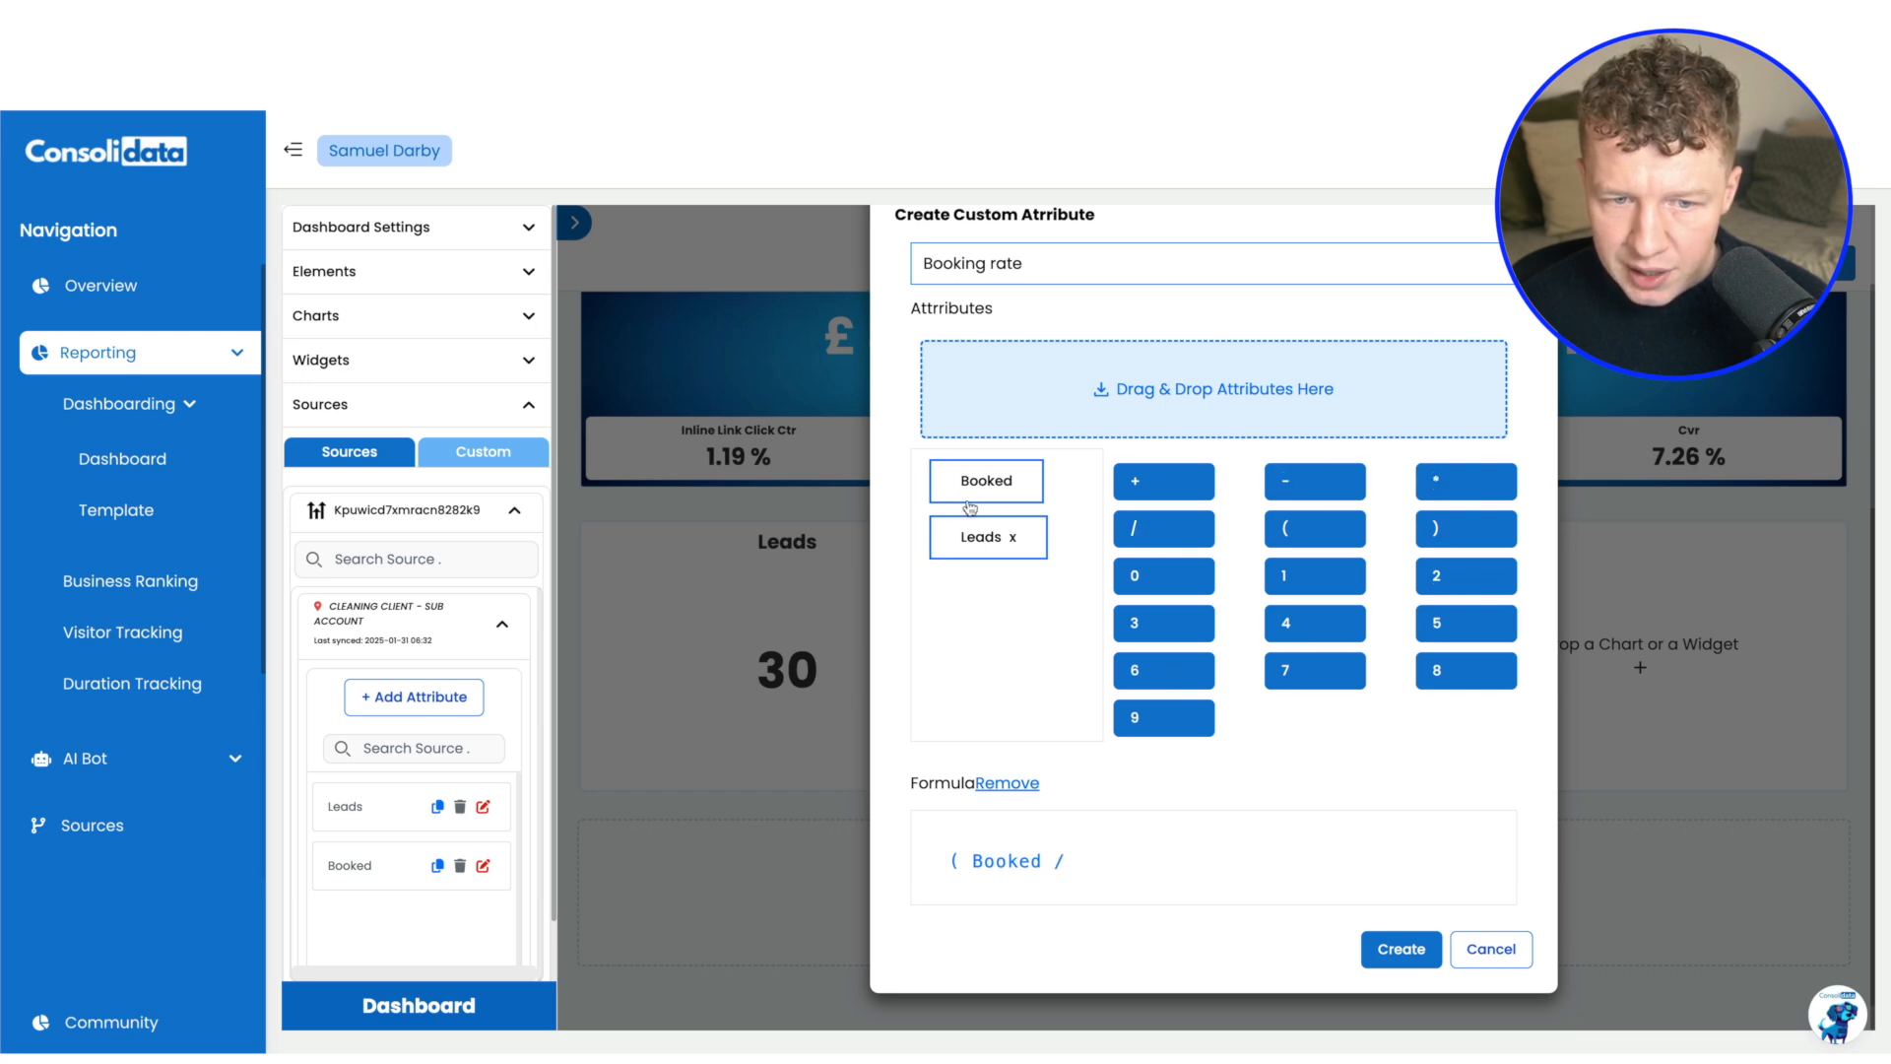
click(980, 537)
click(1430, 532)
click(1427, 487)
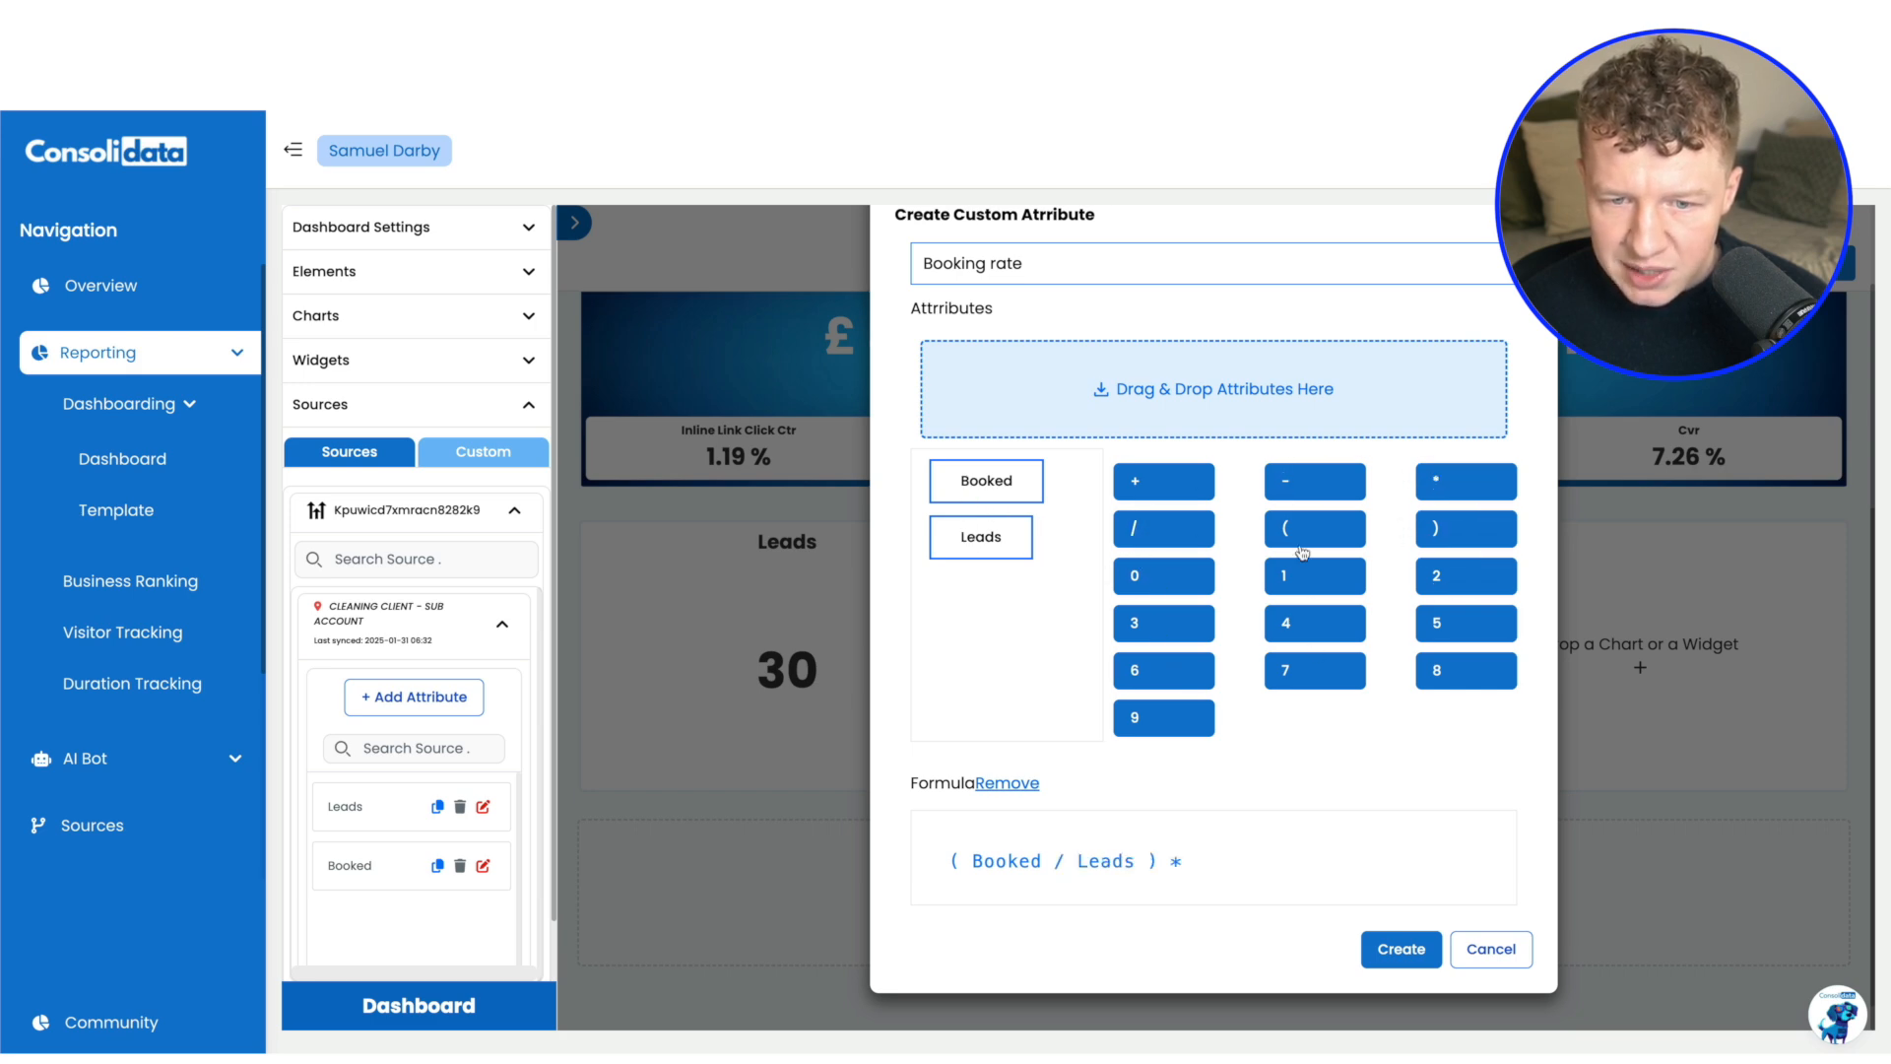
click(1294, 576)
double_click(1180, 578)
click(1415, 960)
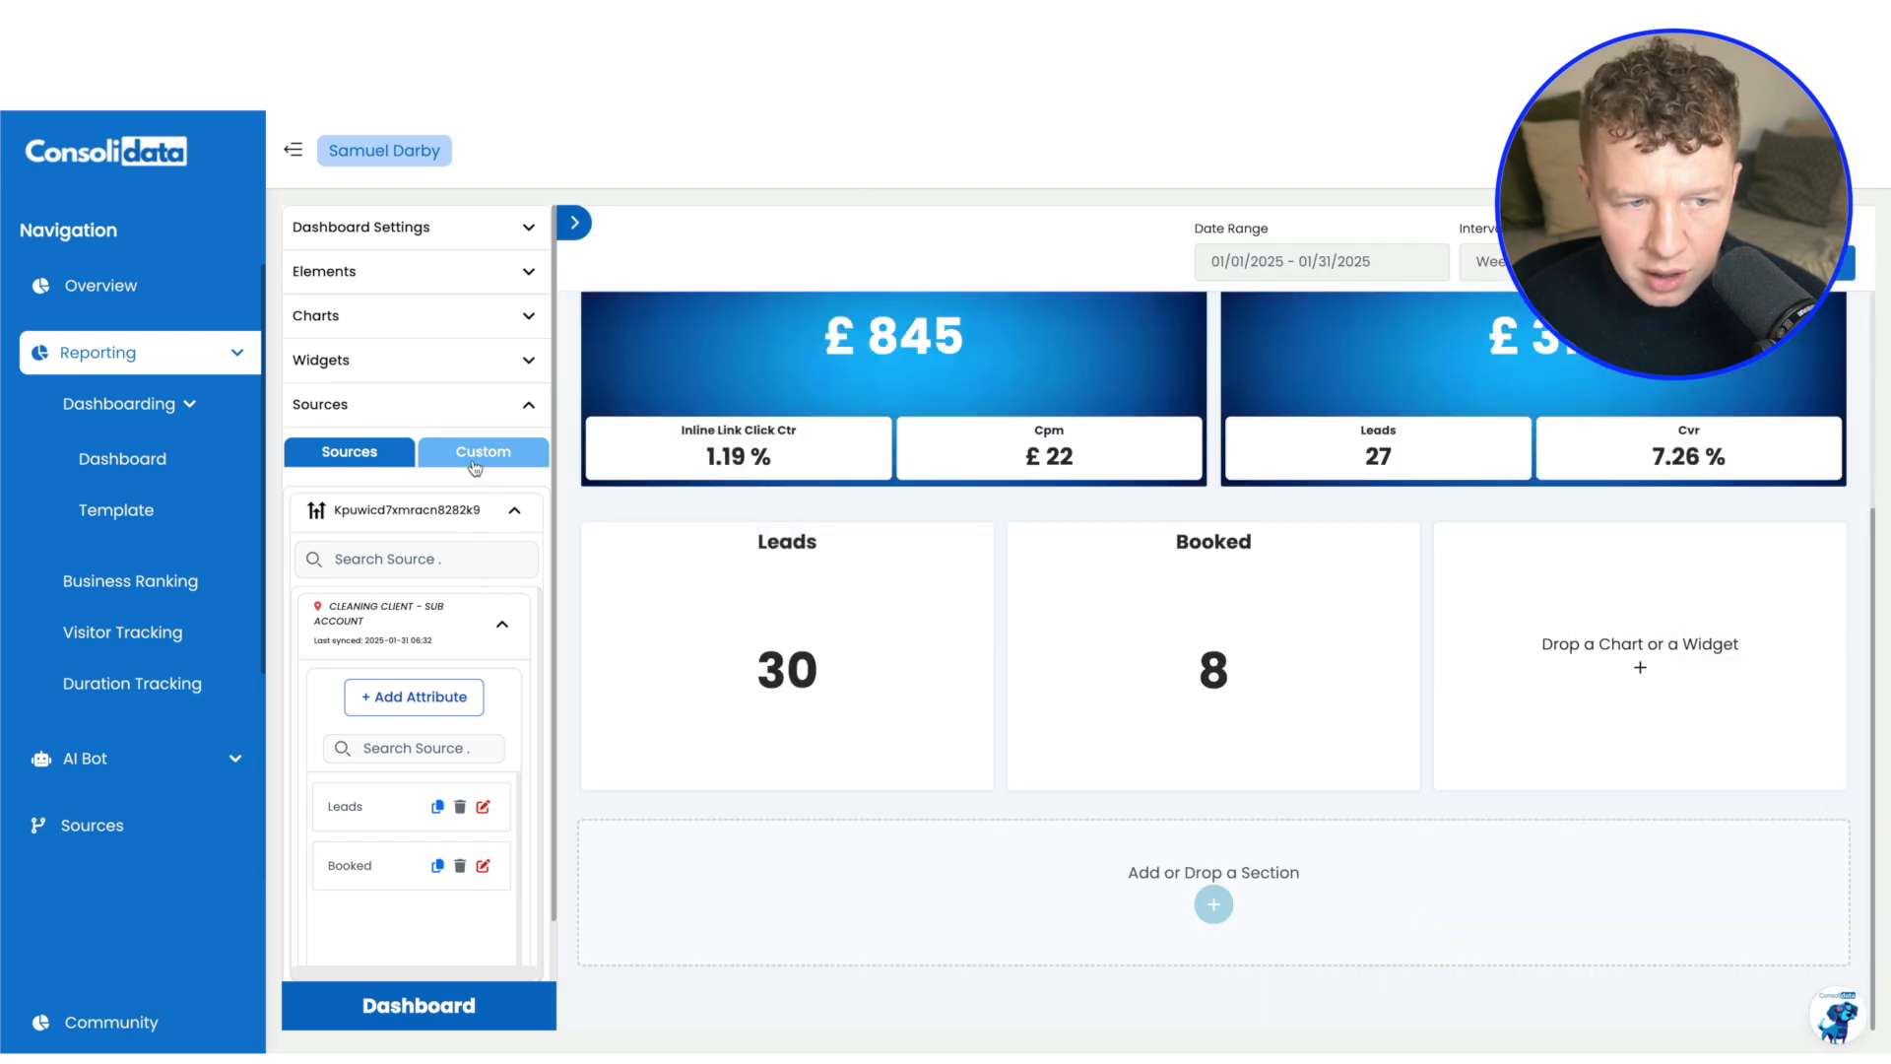
Add the custom Booking rate attribute to the Booked chart and show its value with a % unit symbol
click(474, 467)
drag(350, 628, 1098, 666)
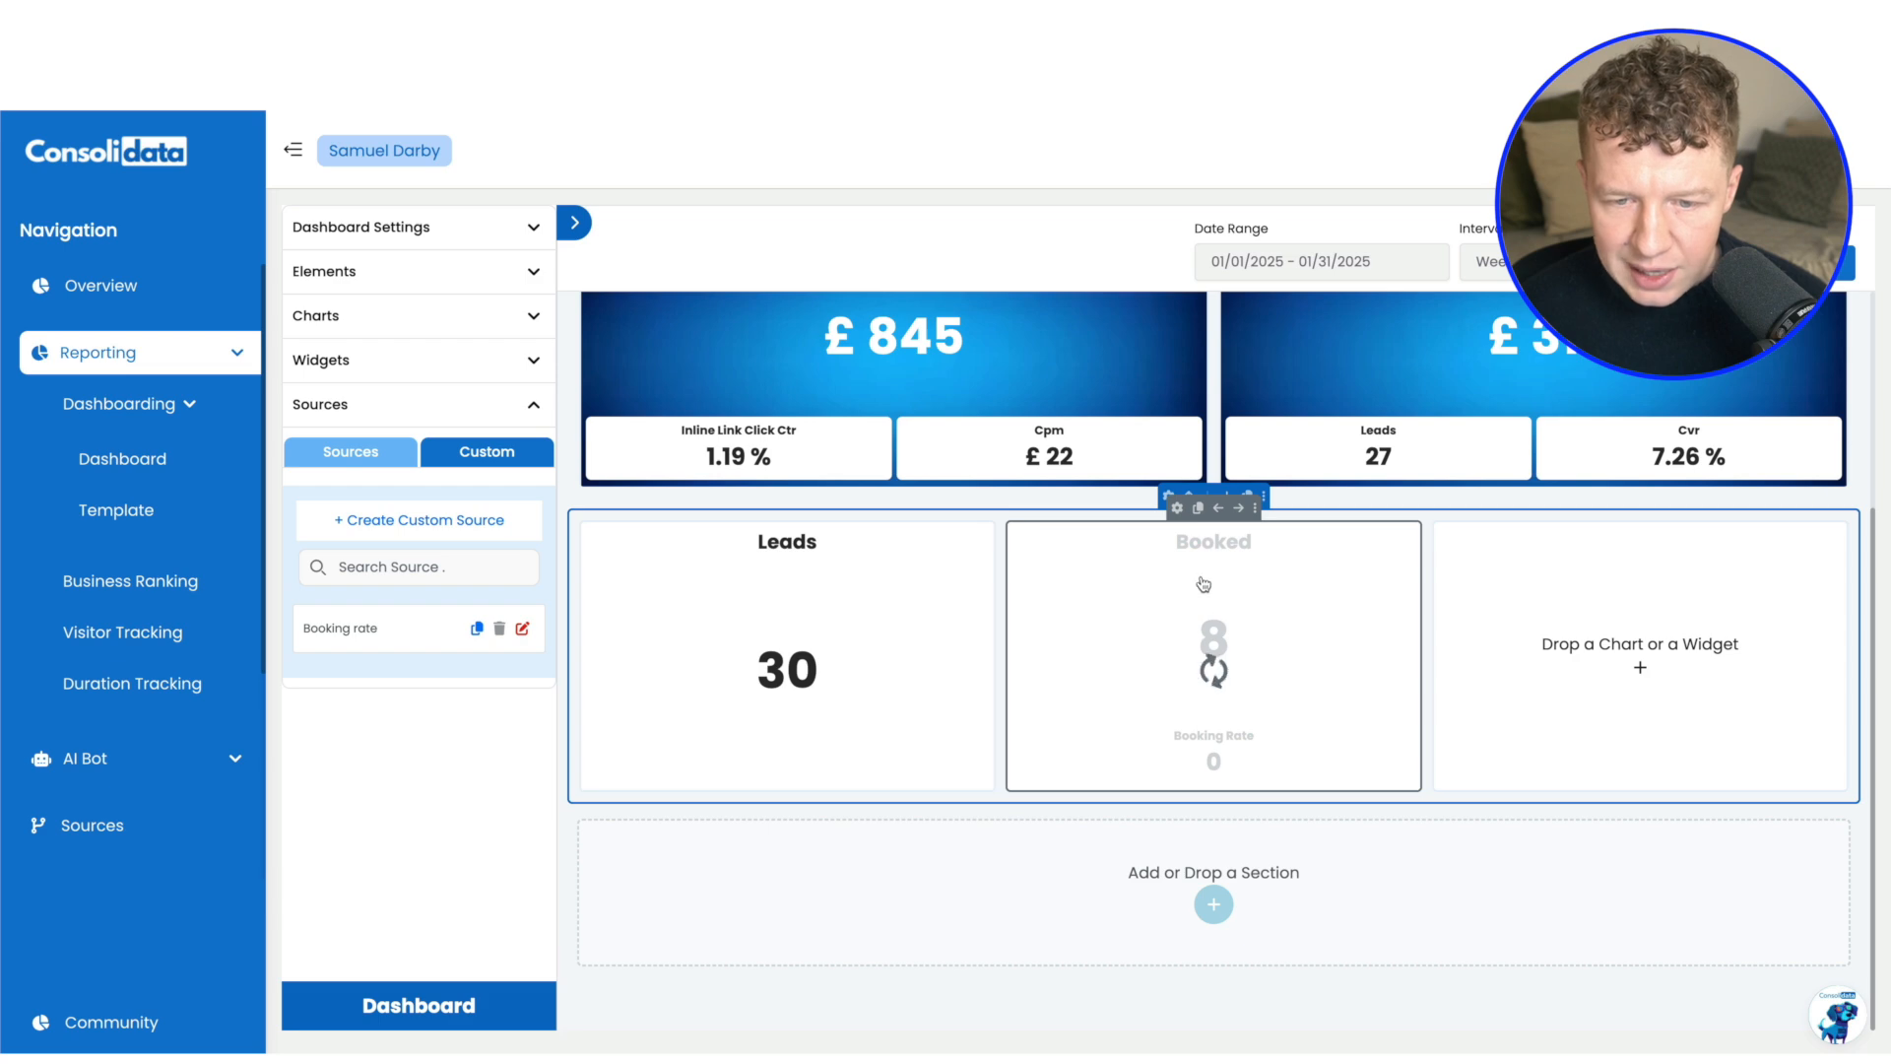
click(1177, 507)
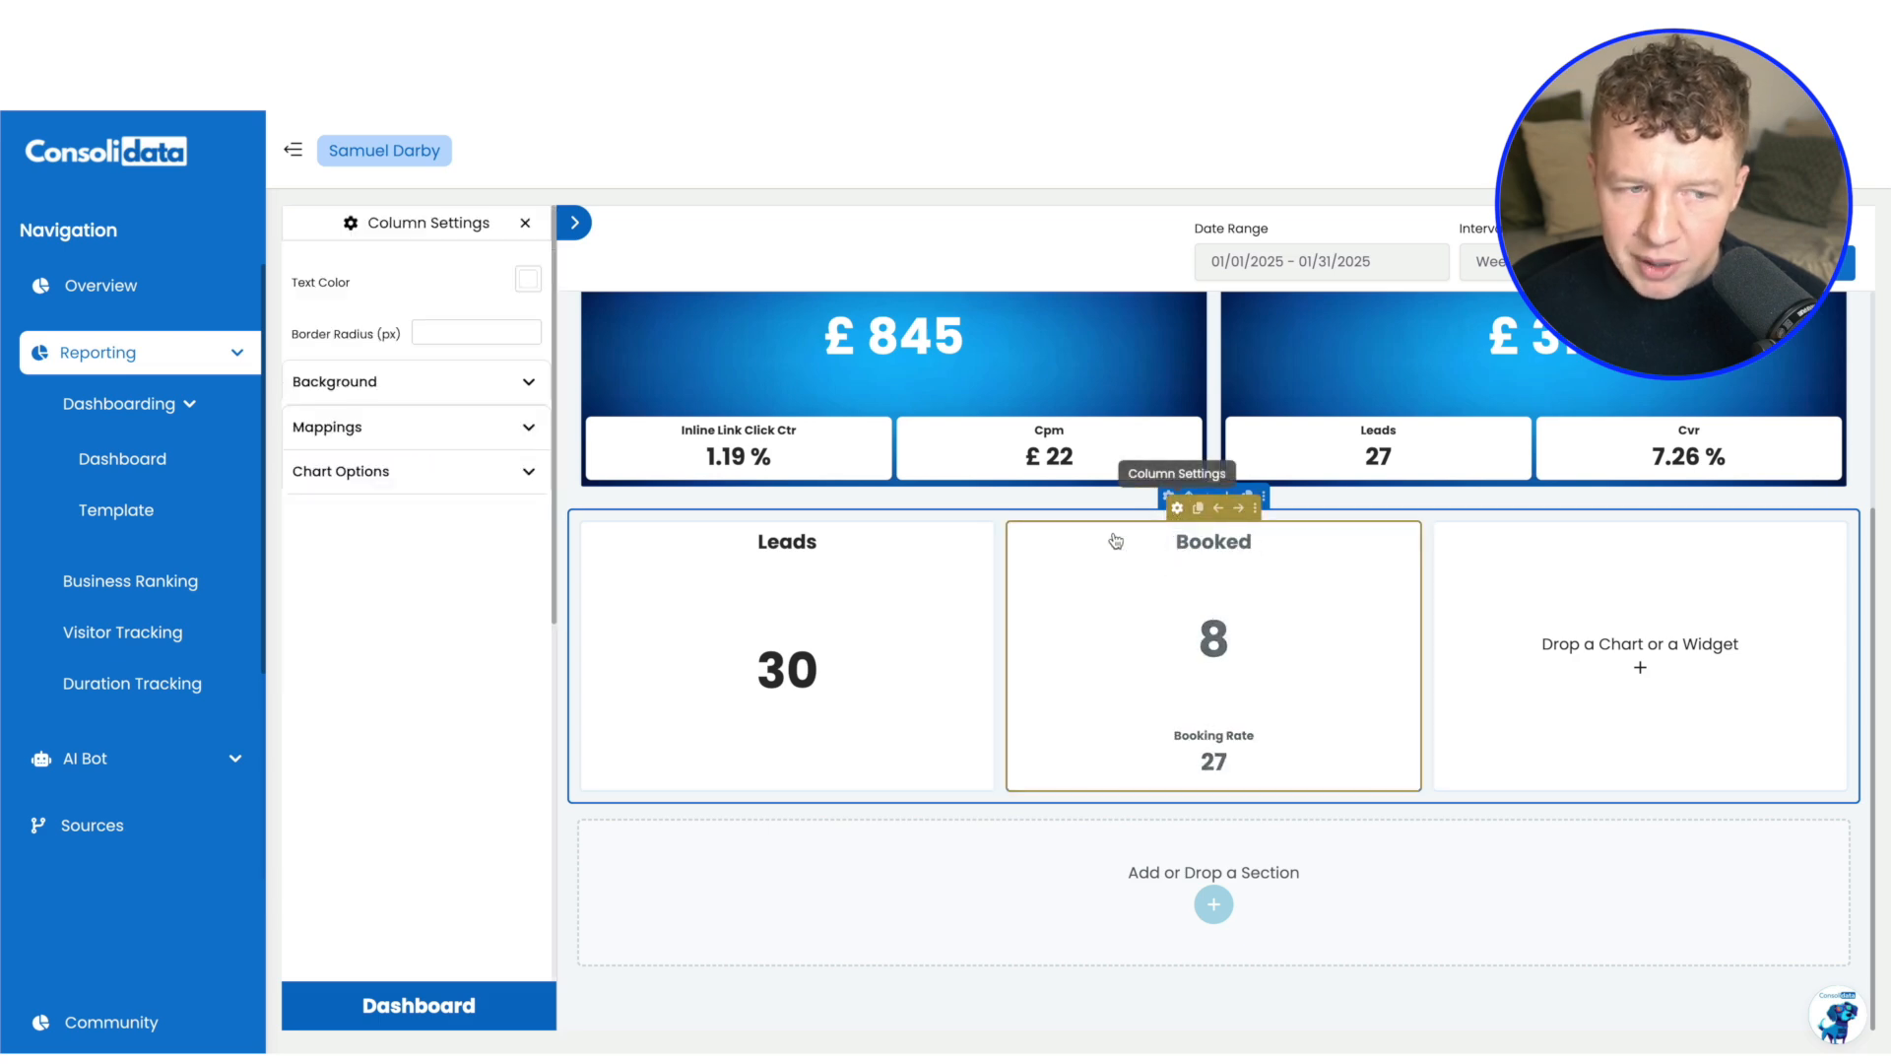
click(396, 446)
click(490, 529)
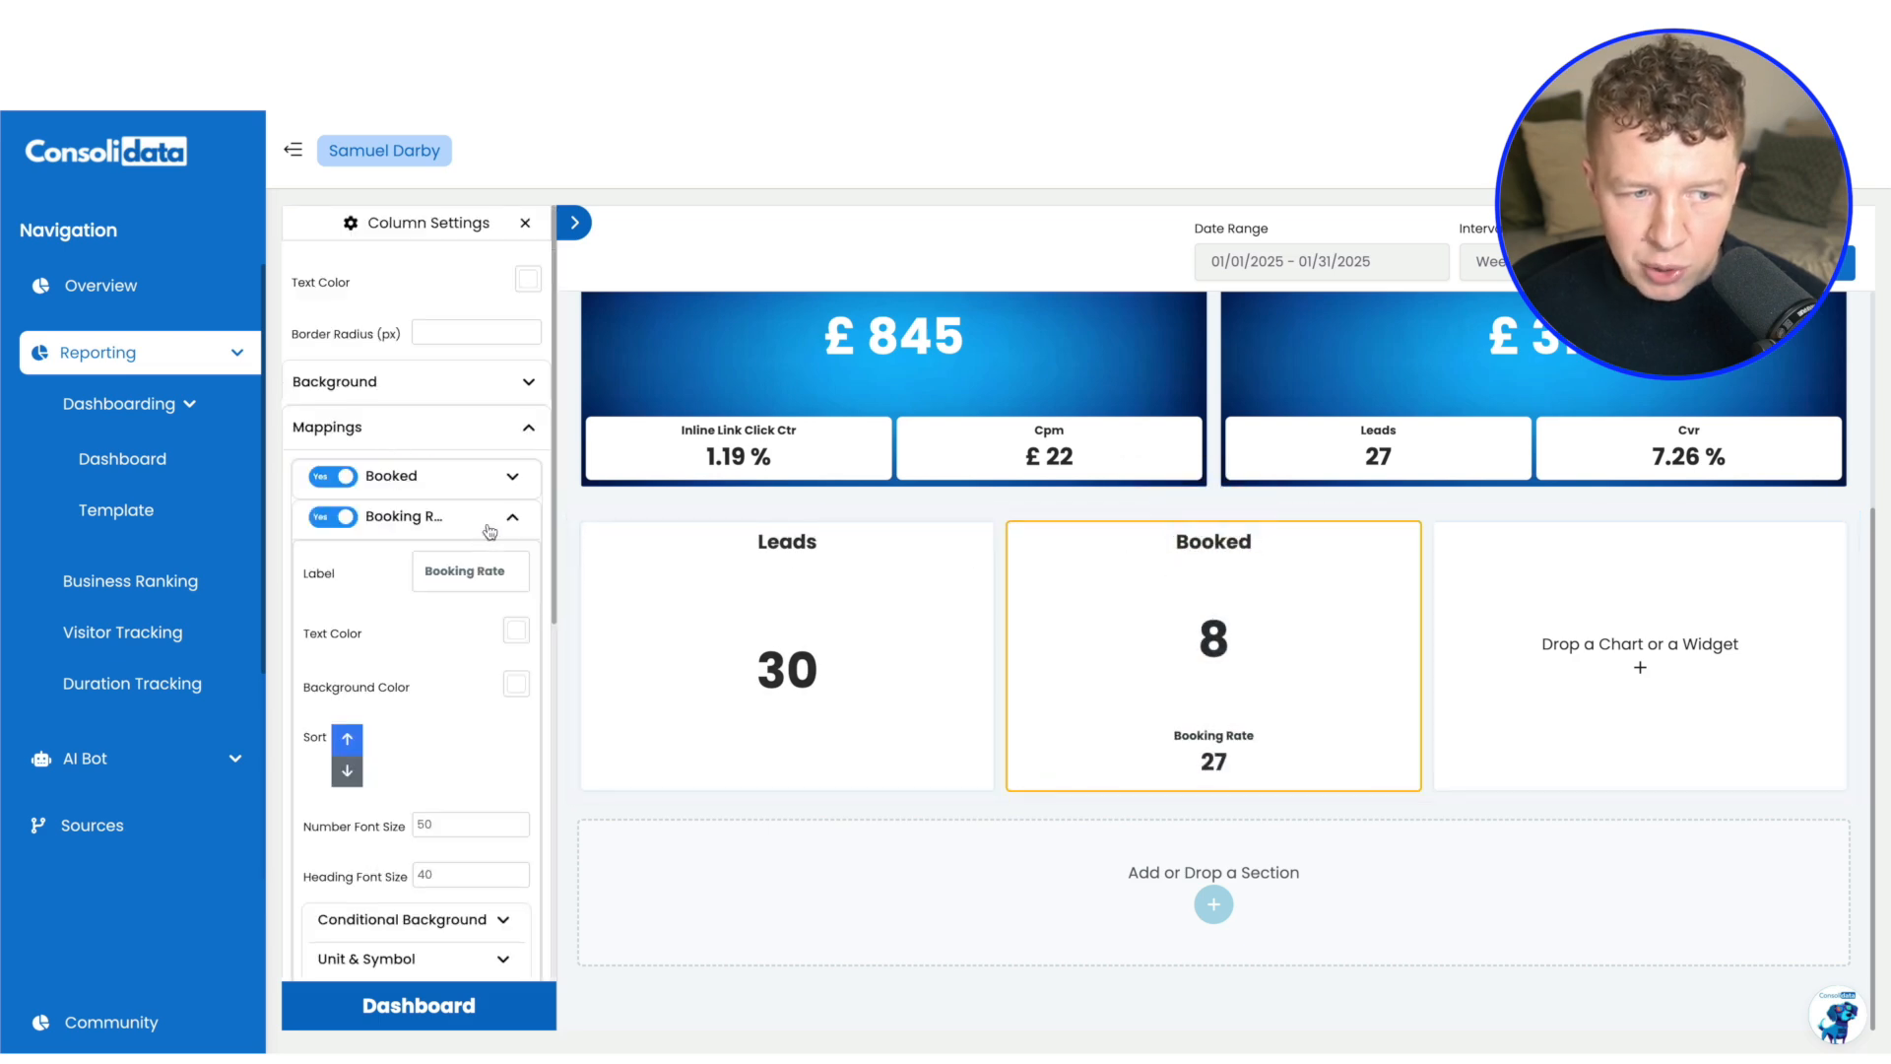
scroll(451, 788, down, 2)
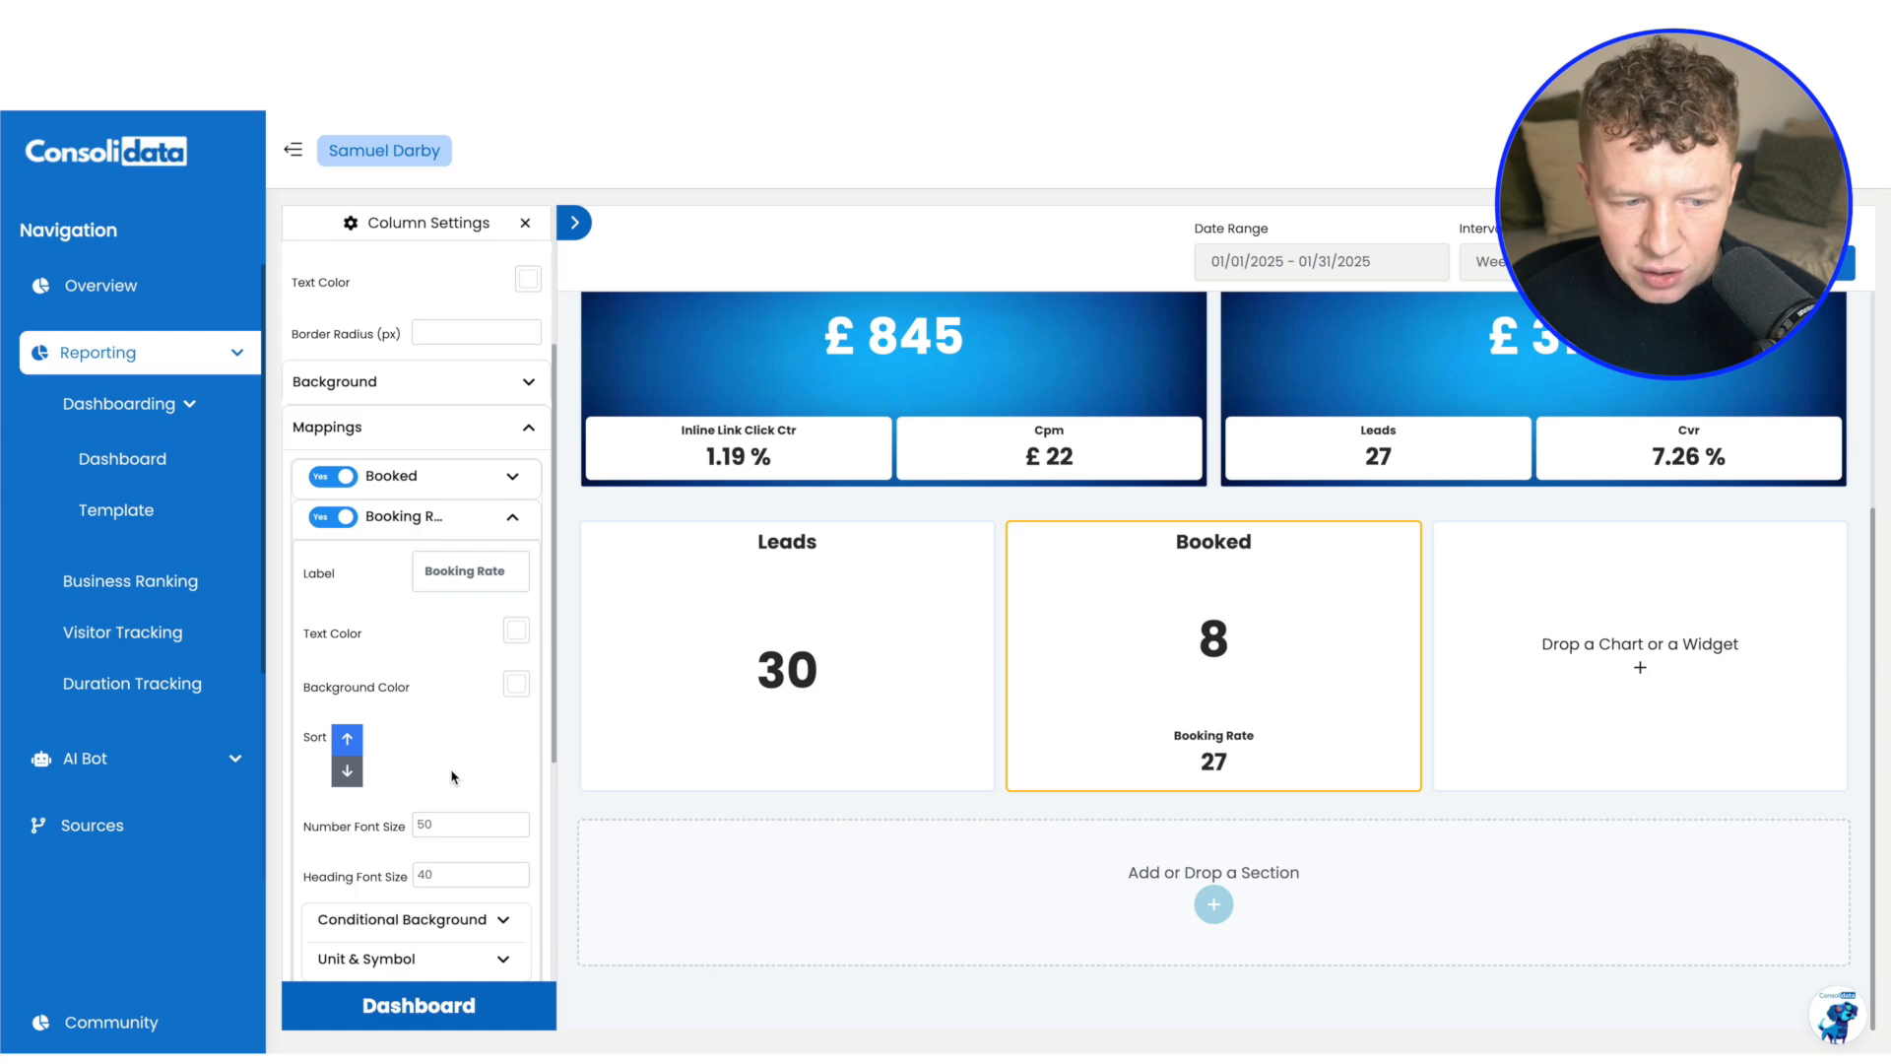
click(444, 865)
click(489, 906)
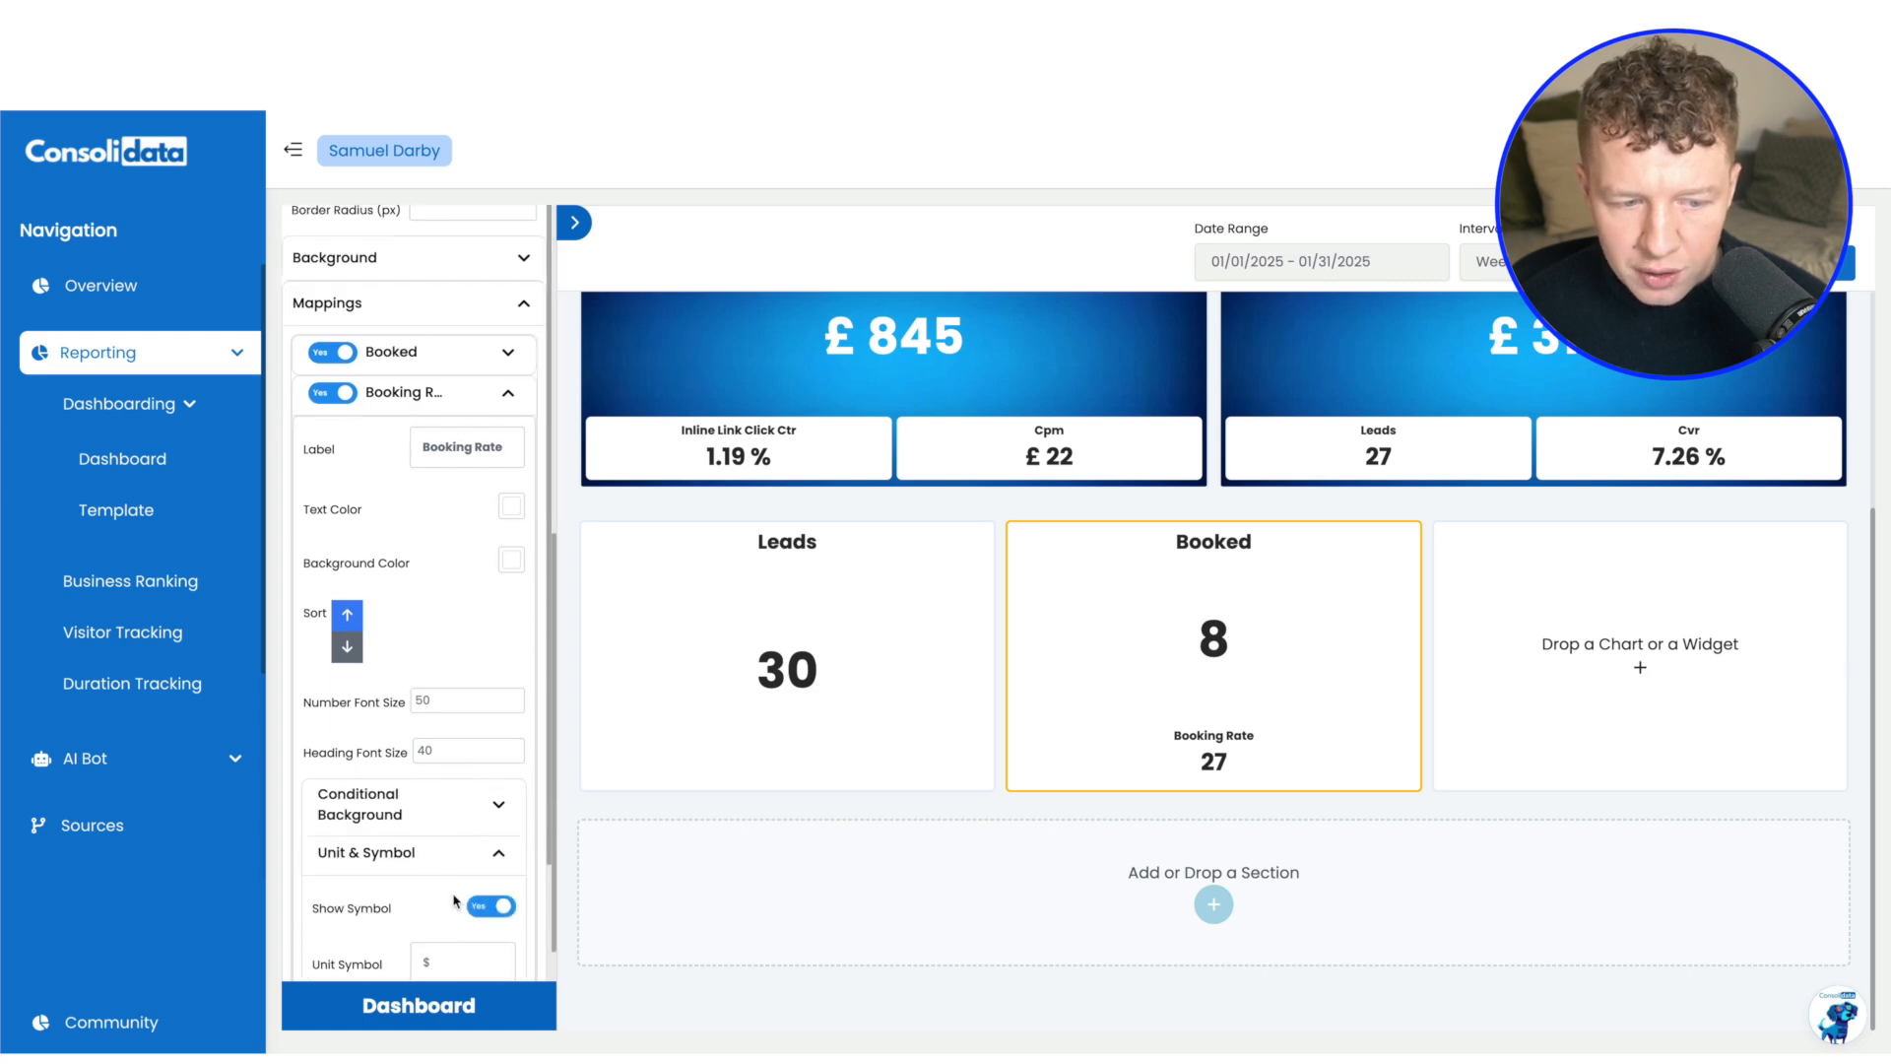
scroll(490, 916, down, 2)
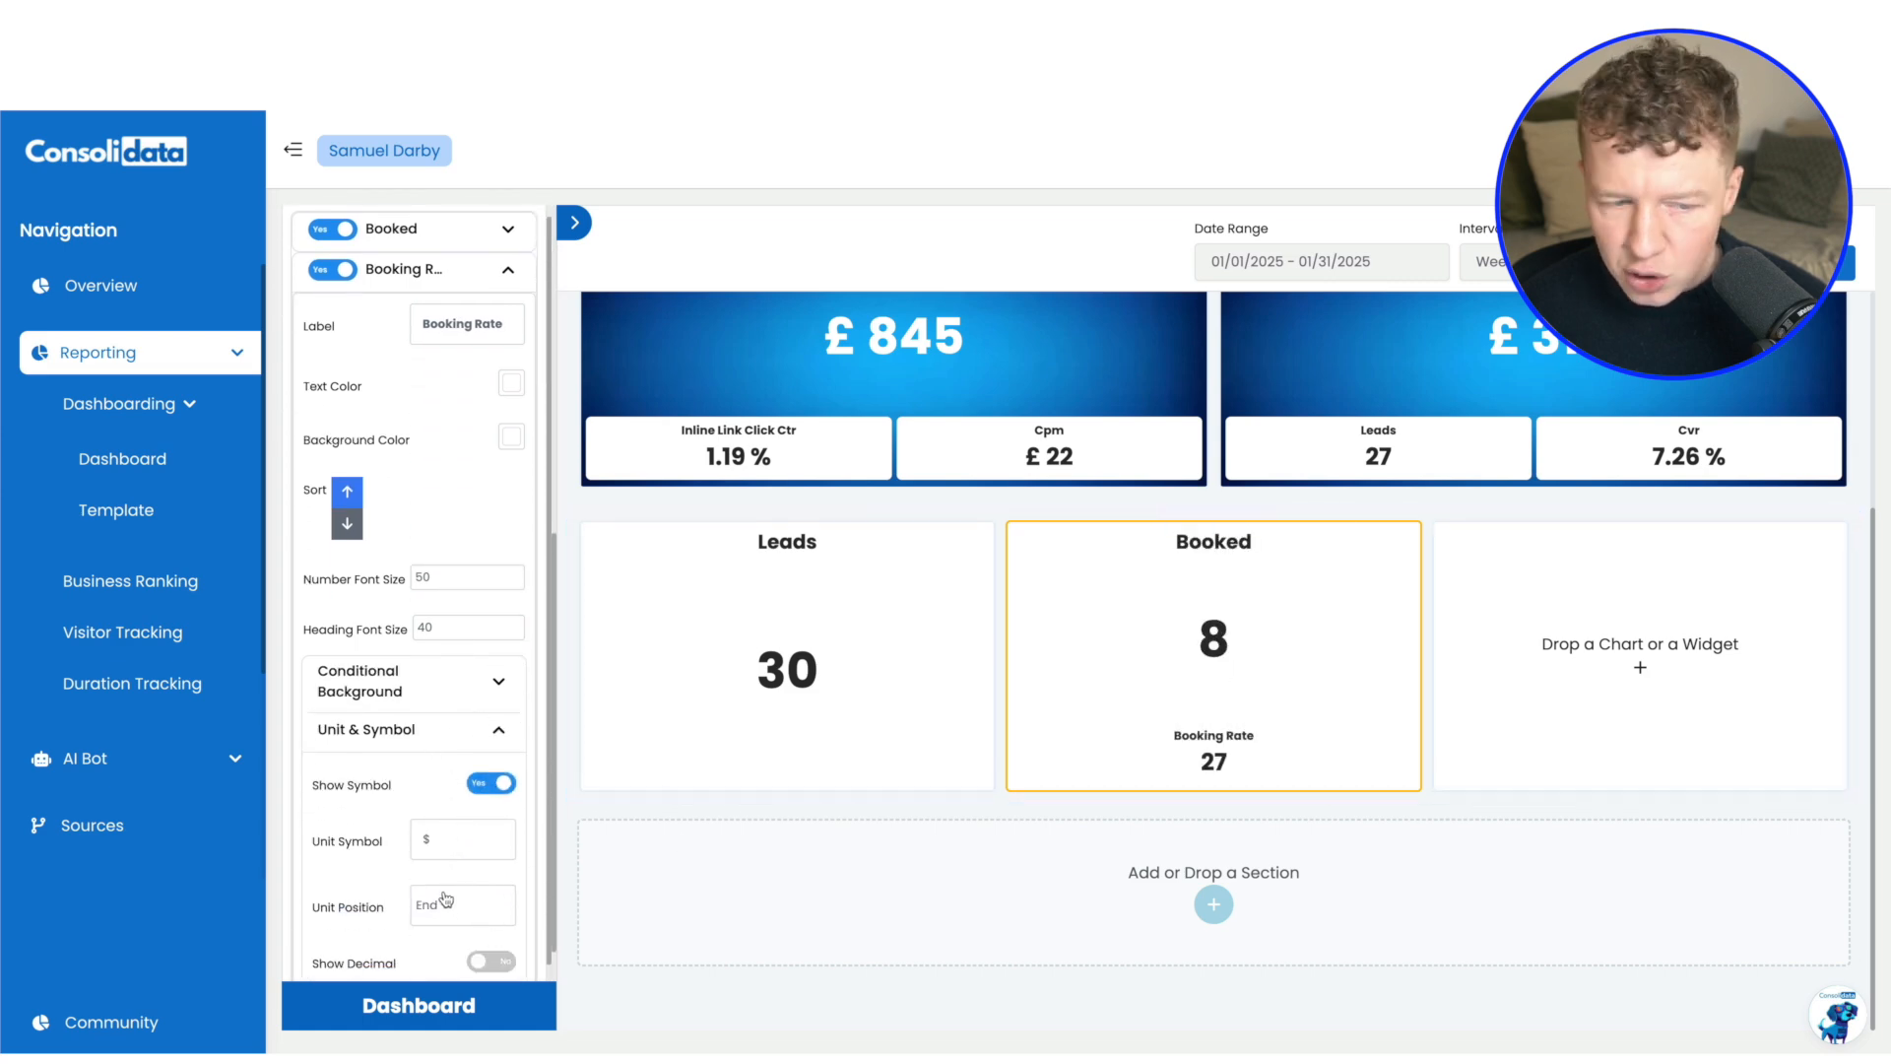
click(448, 840)
key(BackSpace)
text(%)
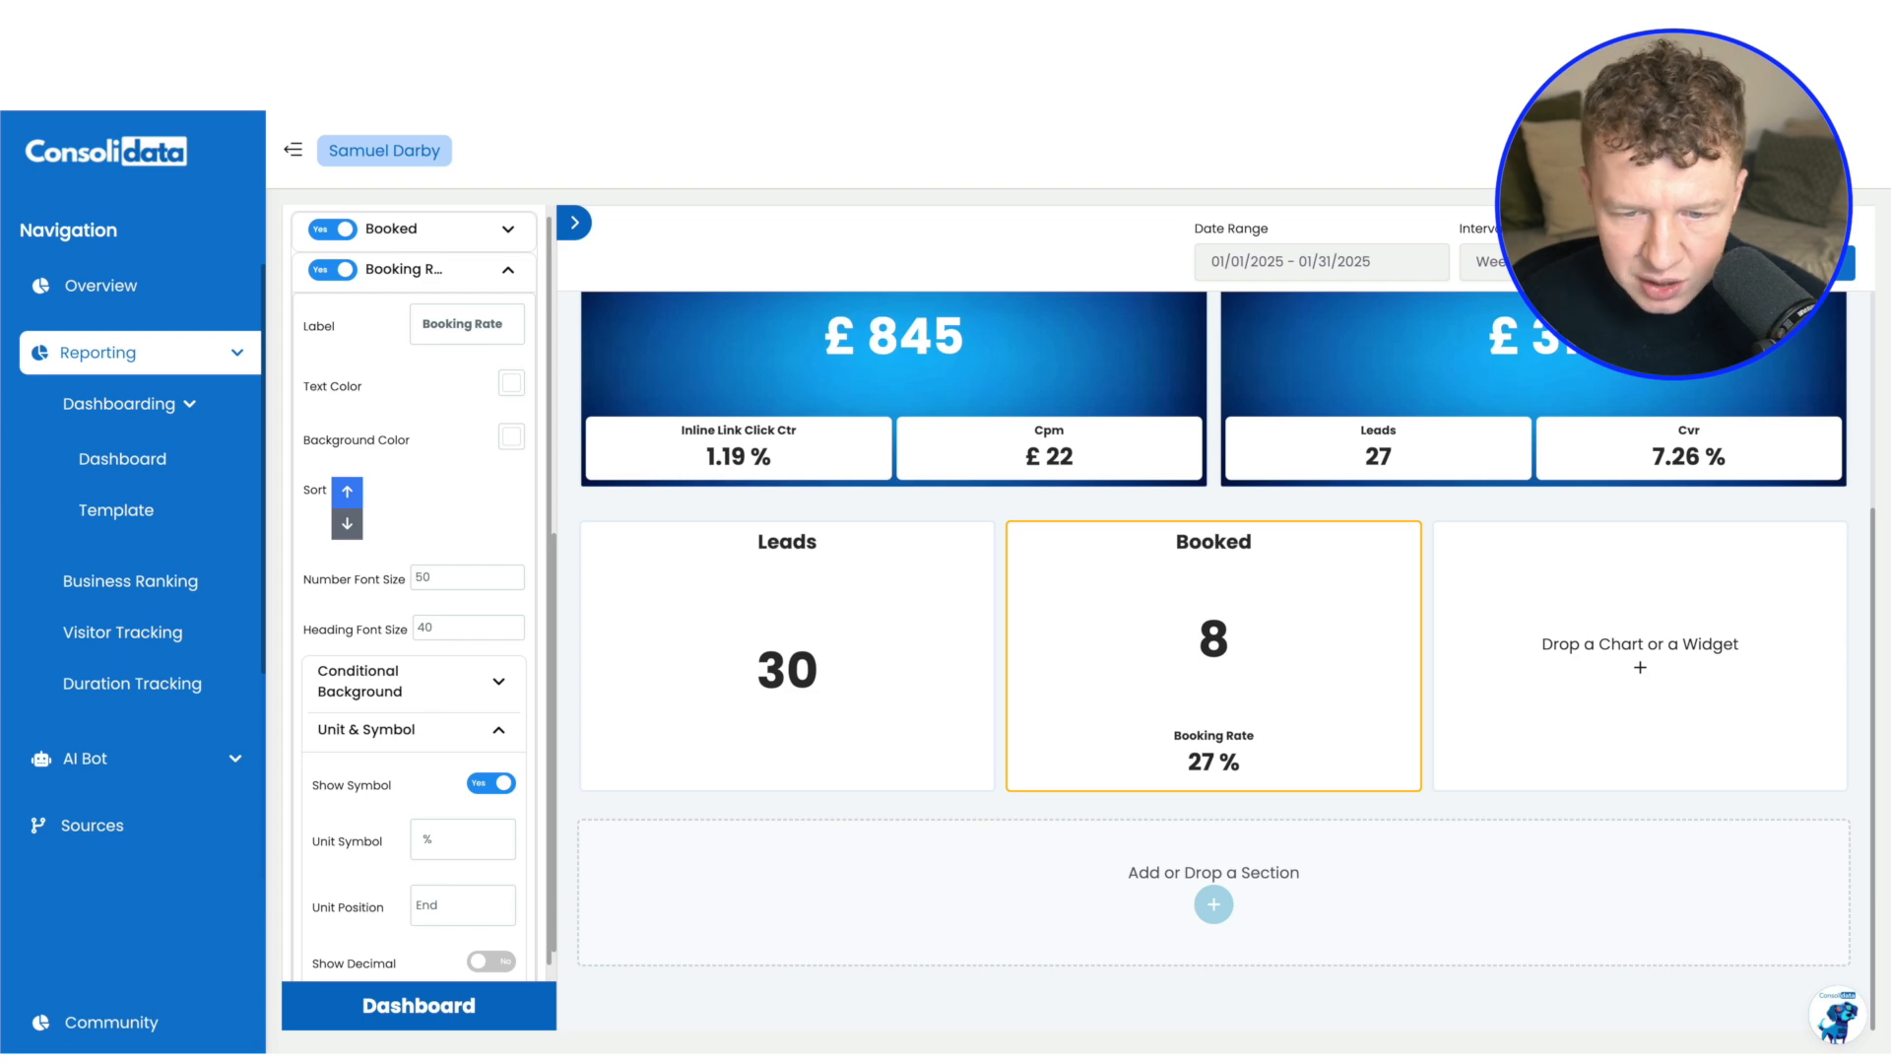
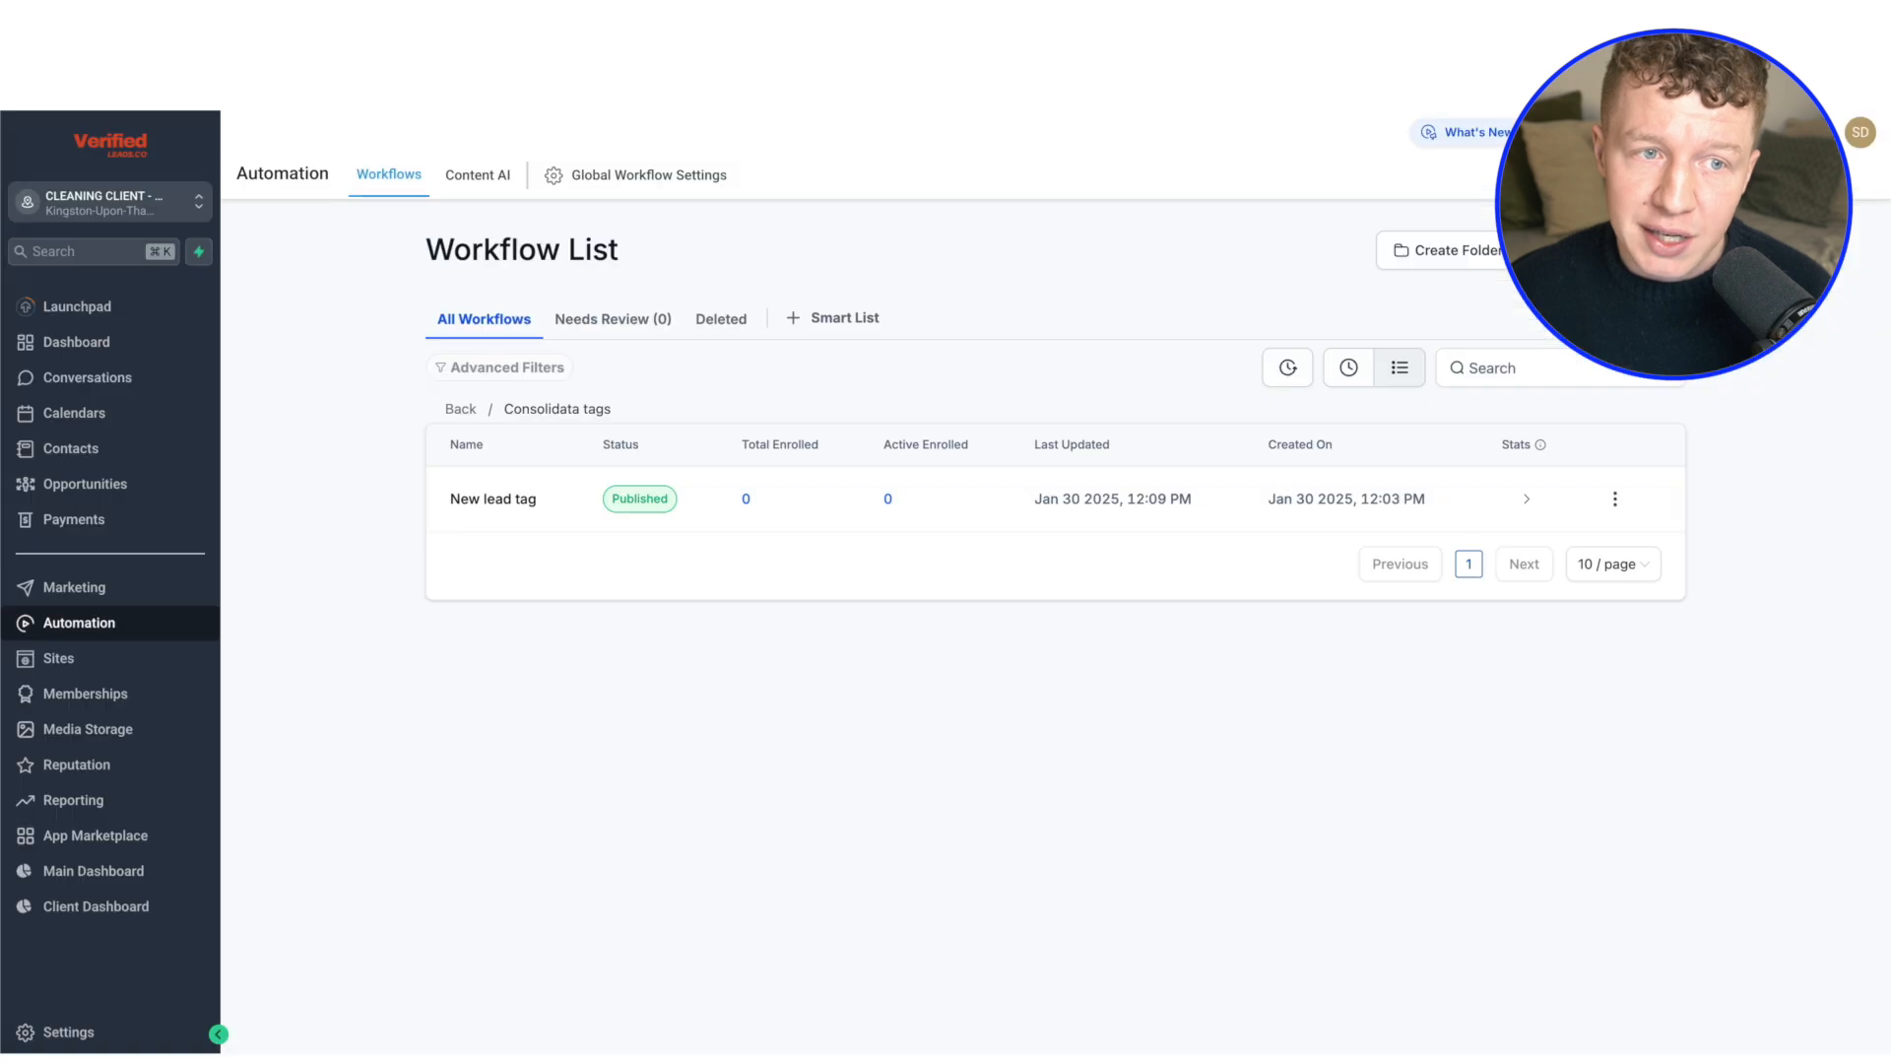
Examine the stages of the Sales Pipeline in the cleaning client's HighLevel opportunities, including Lost and Sold
click(61, 484)
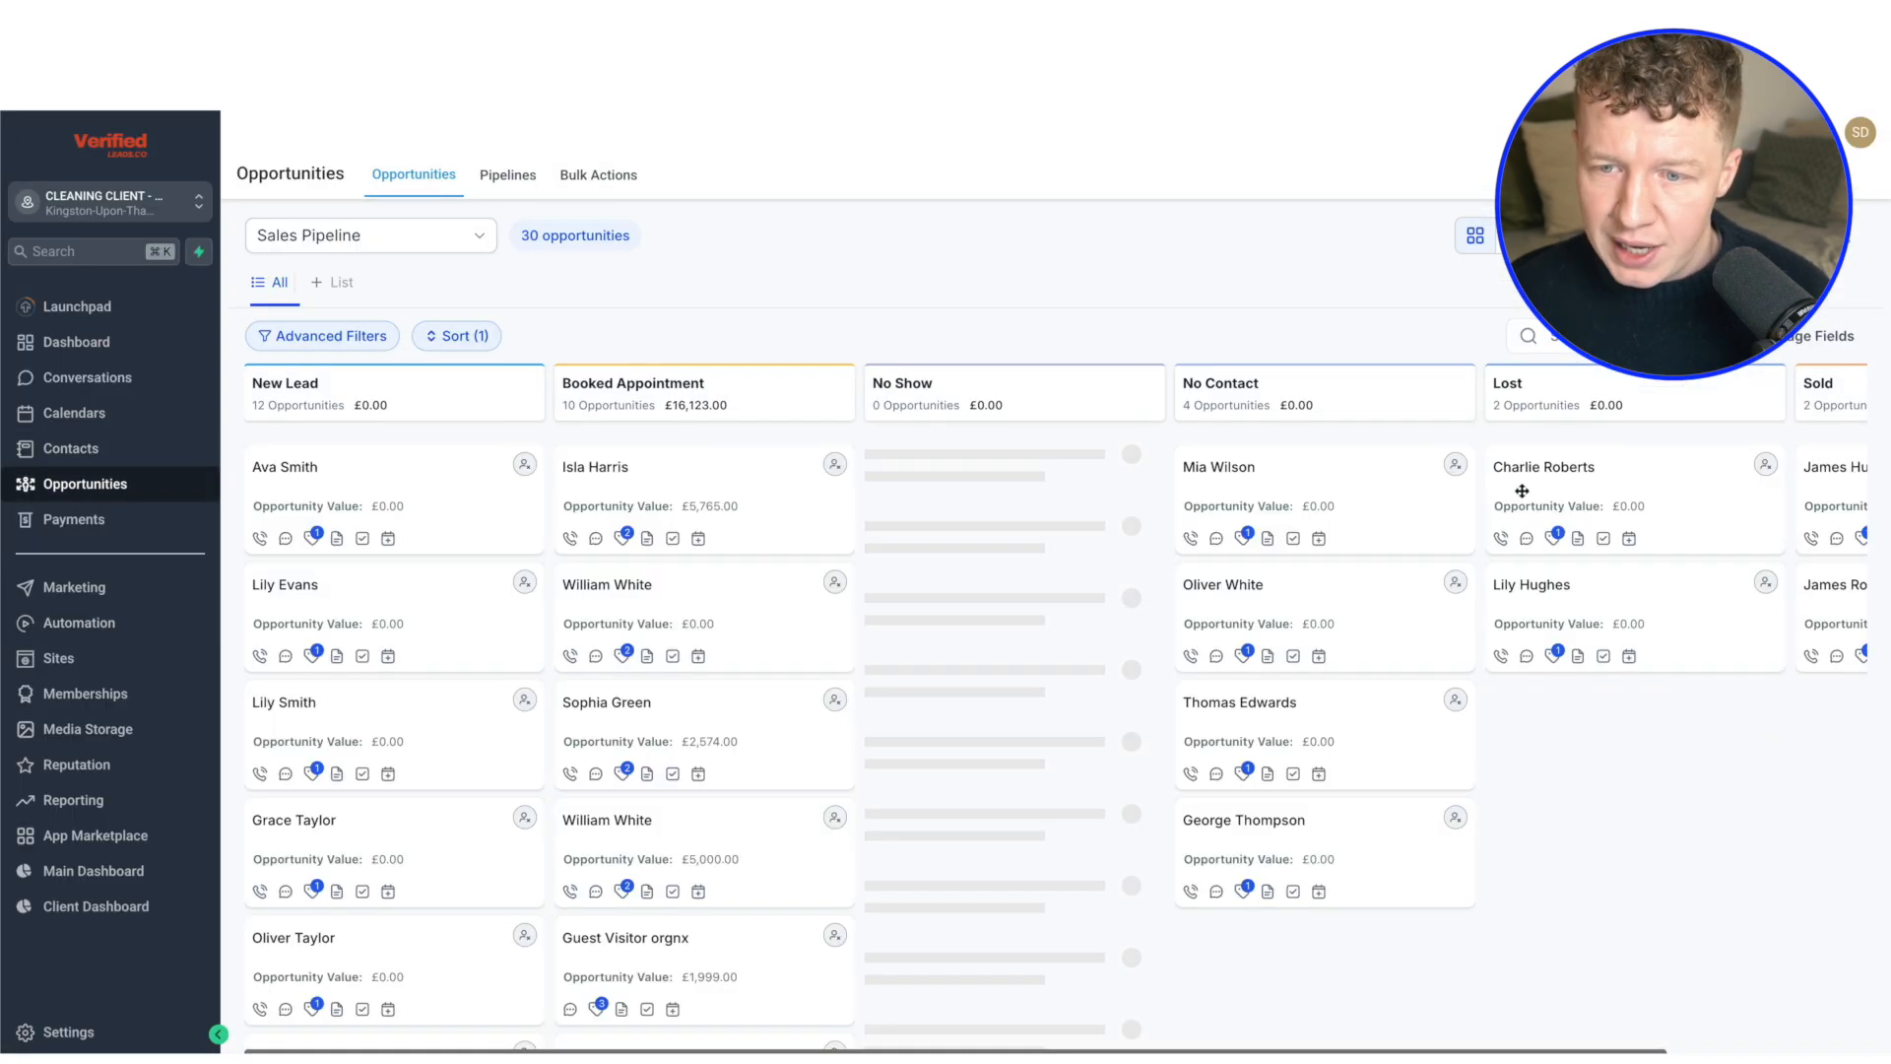
scroll(1521, 490, right, 3)
drag(1423, 492, 1357, 425)
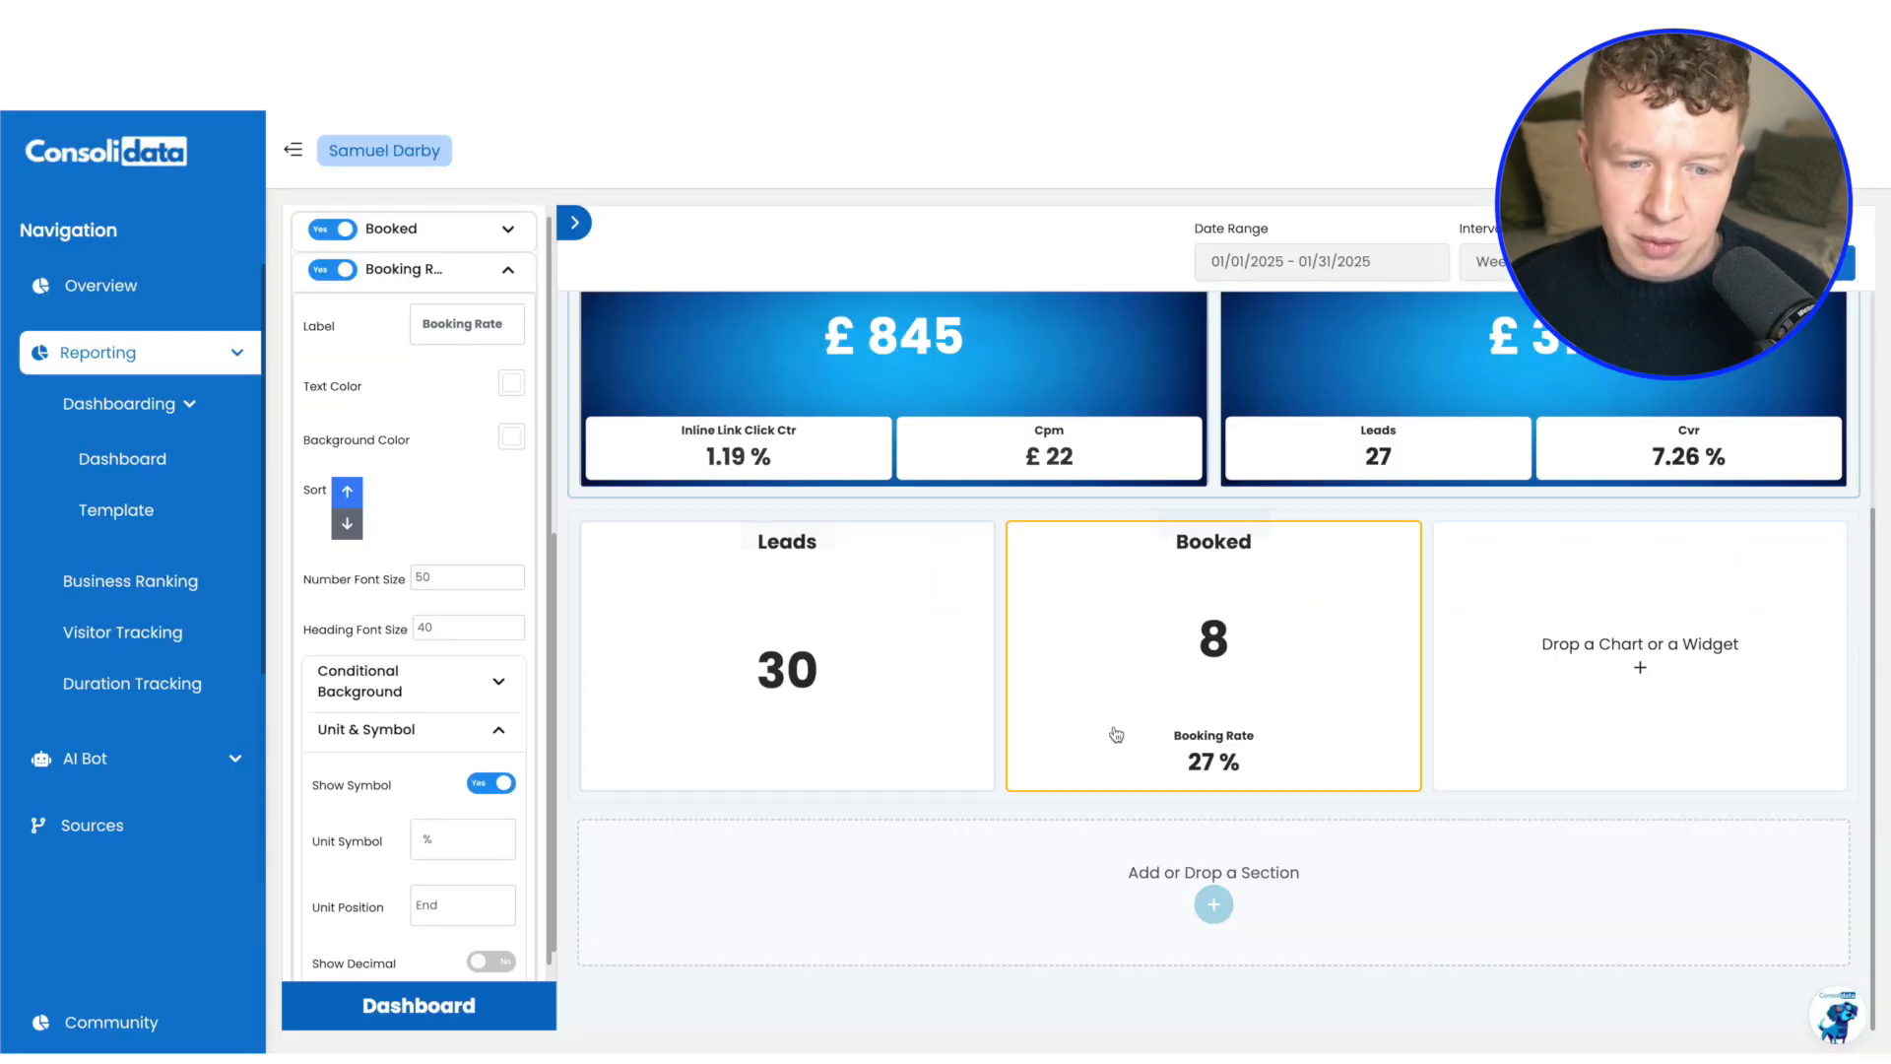
In the Consolidata dashboard, add a Number chart to the empty column beside the Booked chart
click(506, 266)
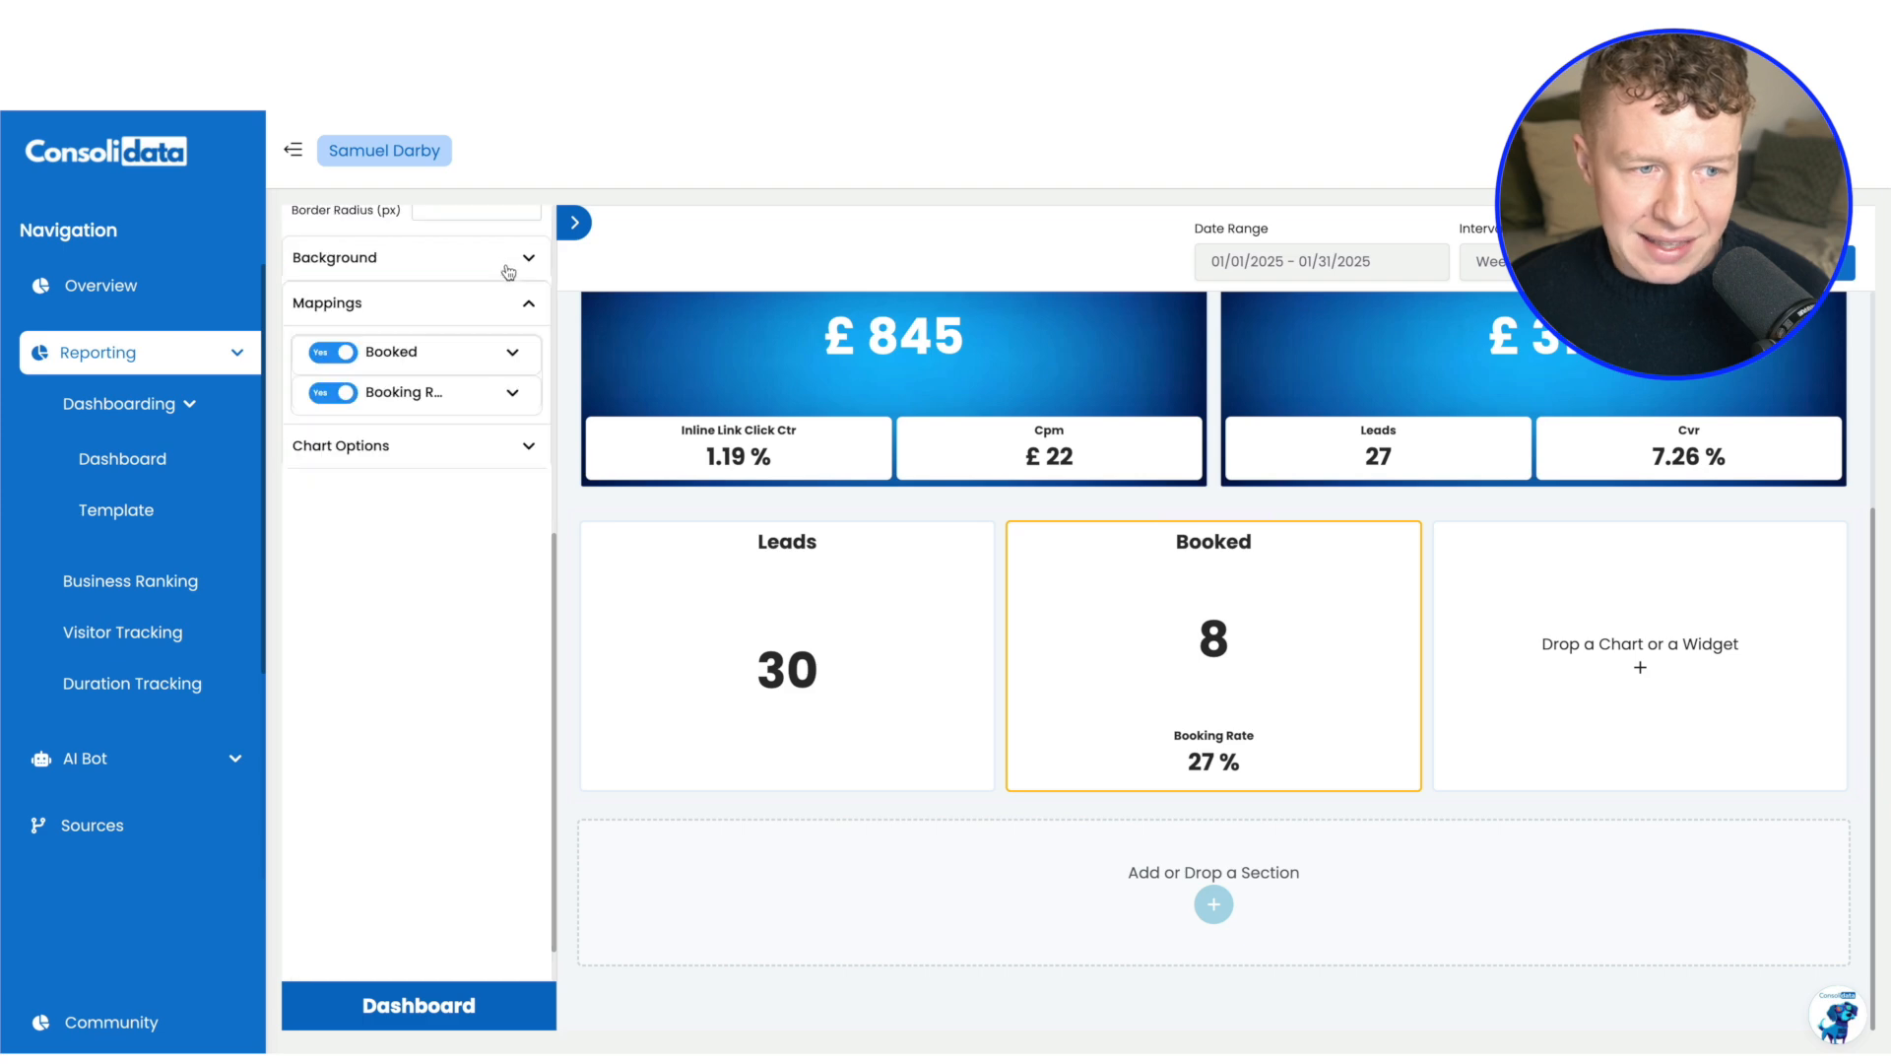
click(525, 222)
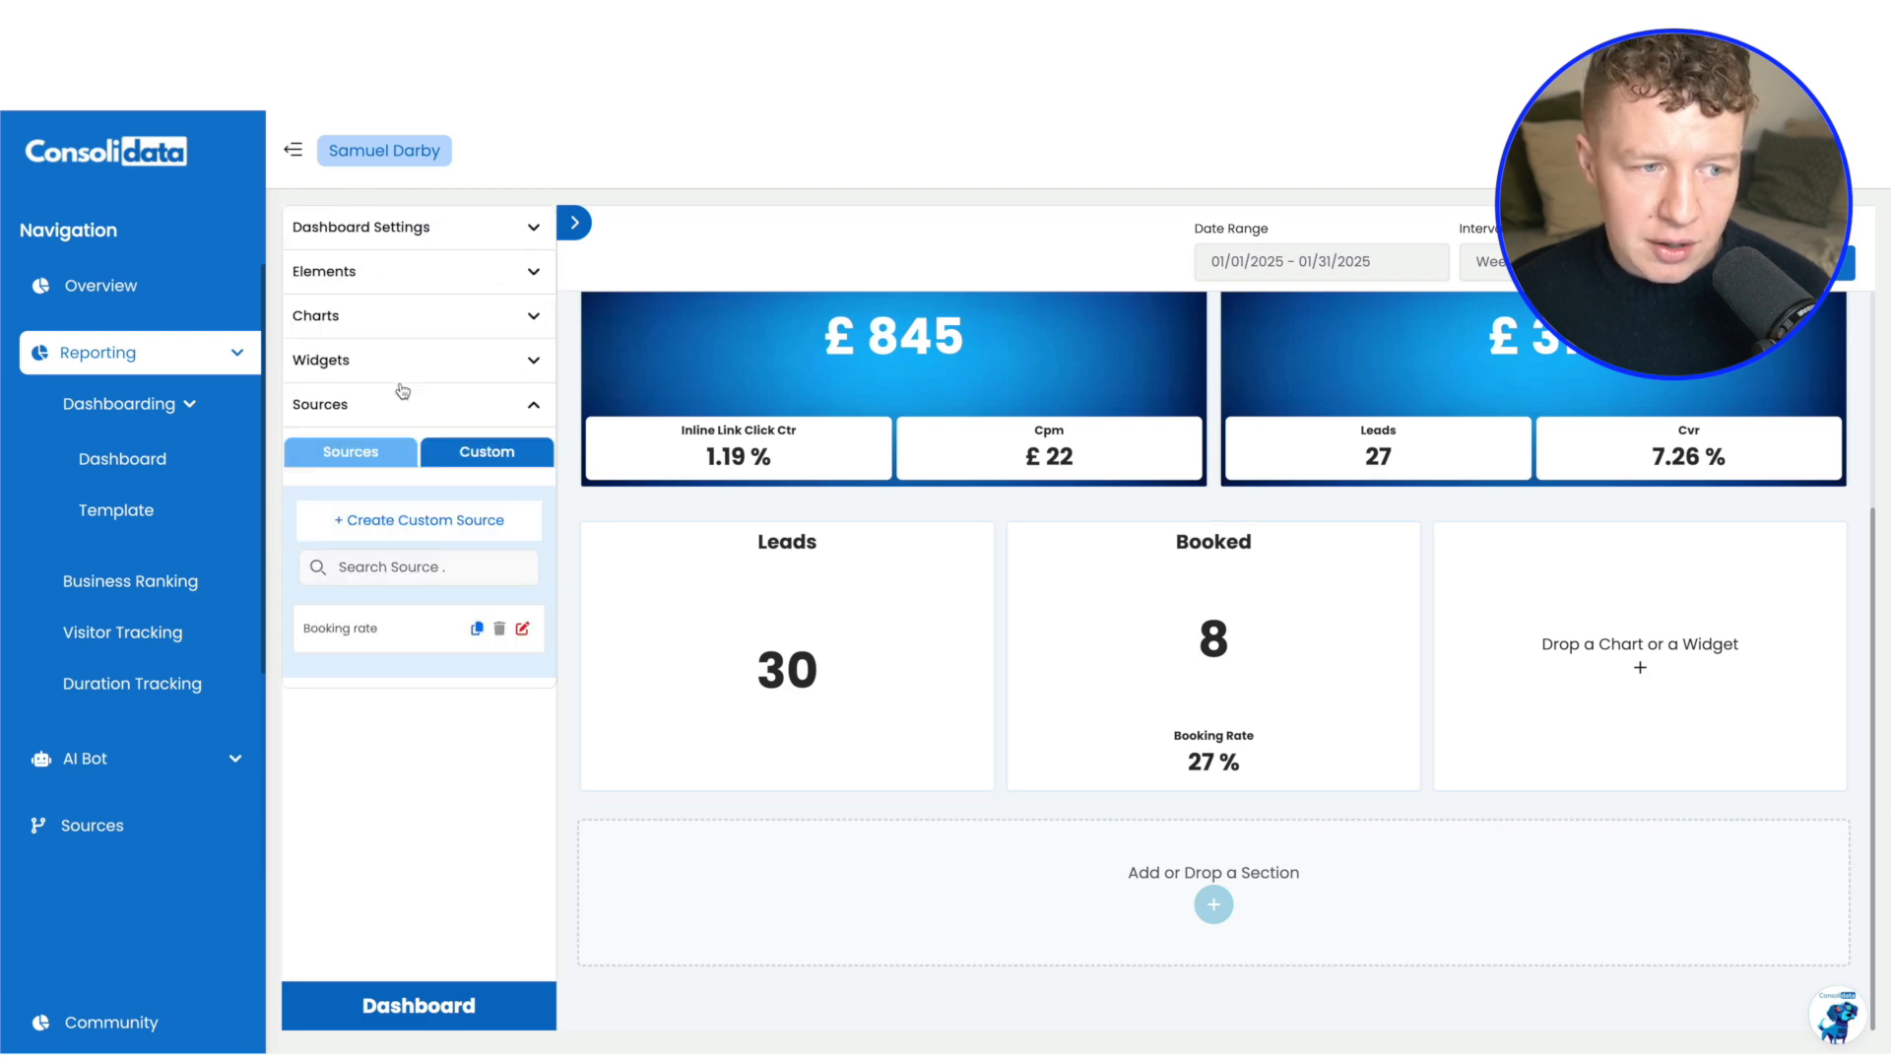
click(418, 317)
drag(483, 549, 1573, 655)
click(500, 327)
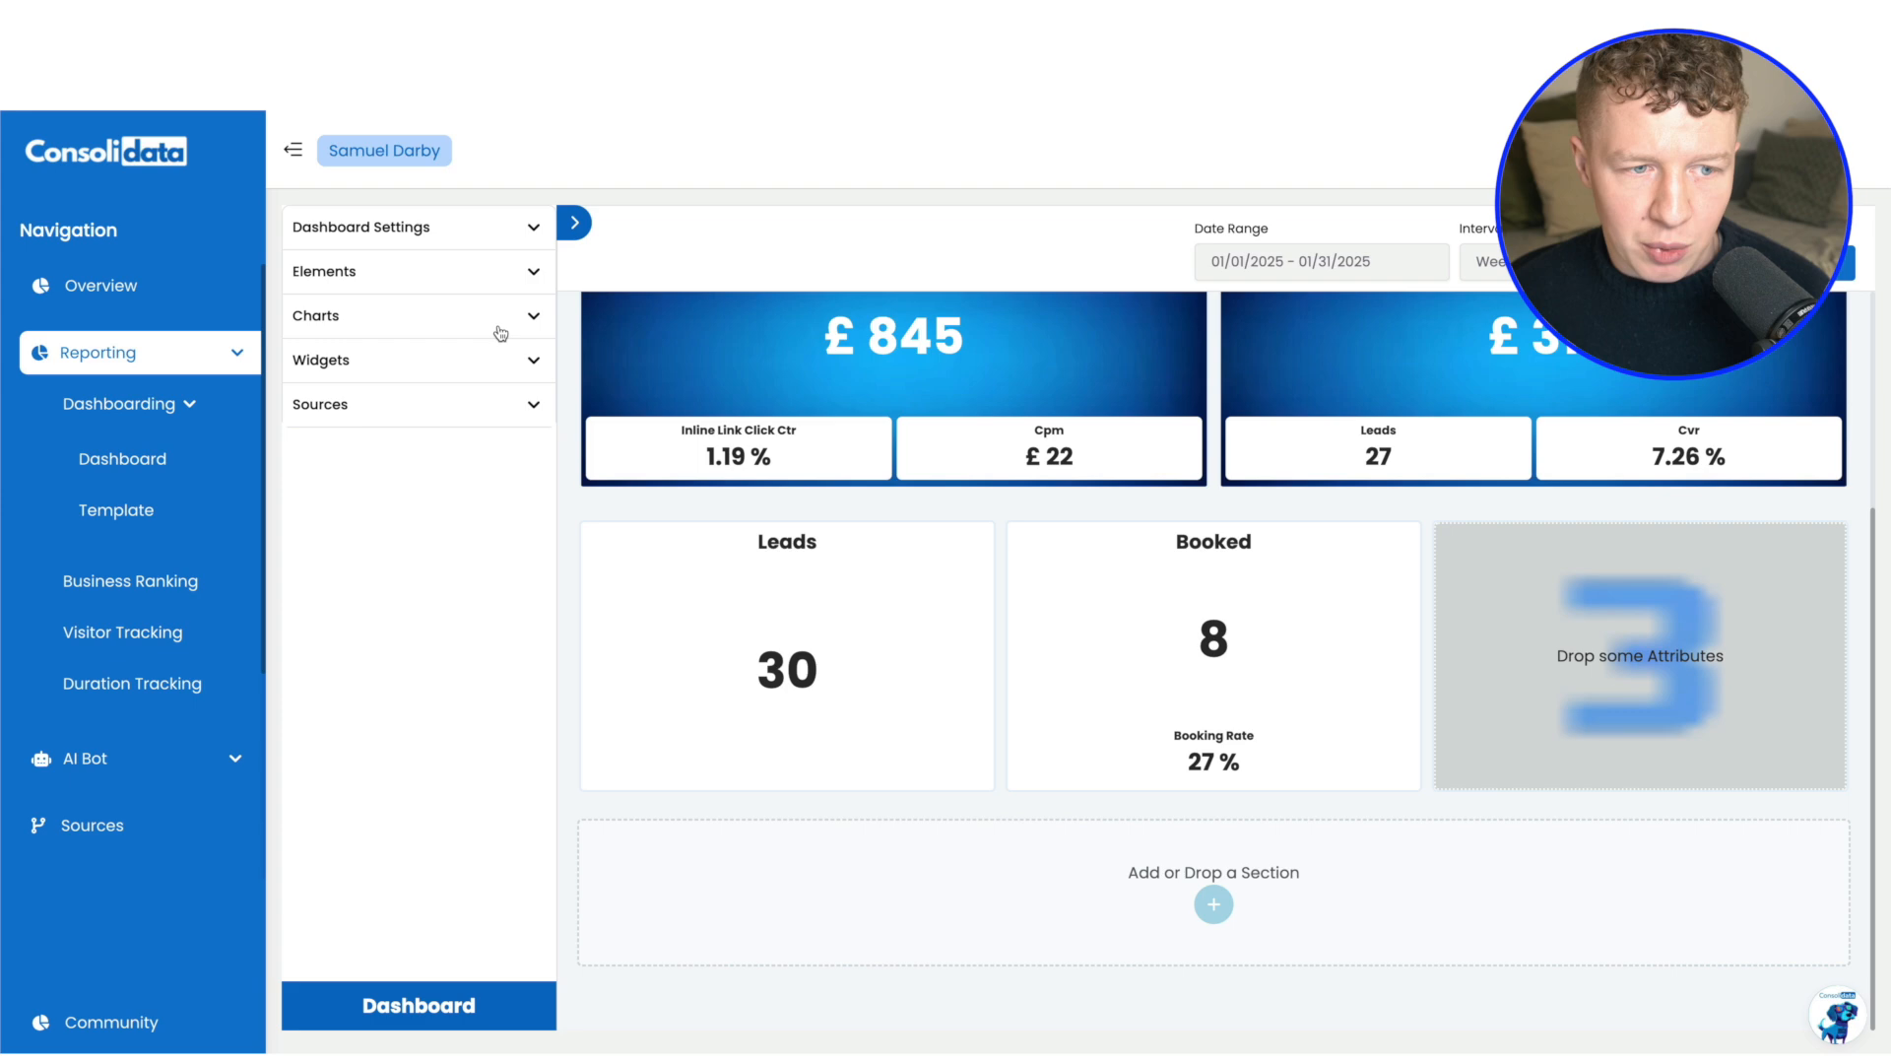
Start a new HighLevel attribute for the cleaning client sub account and name it Lost deals
click(415, 403)
click(342, 457)
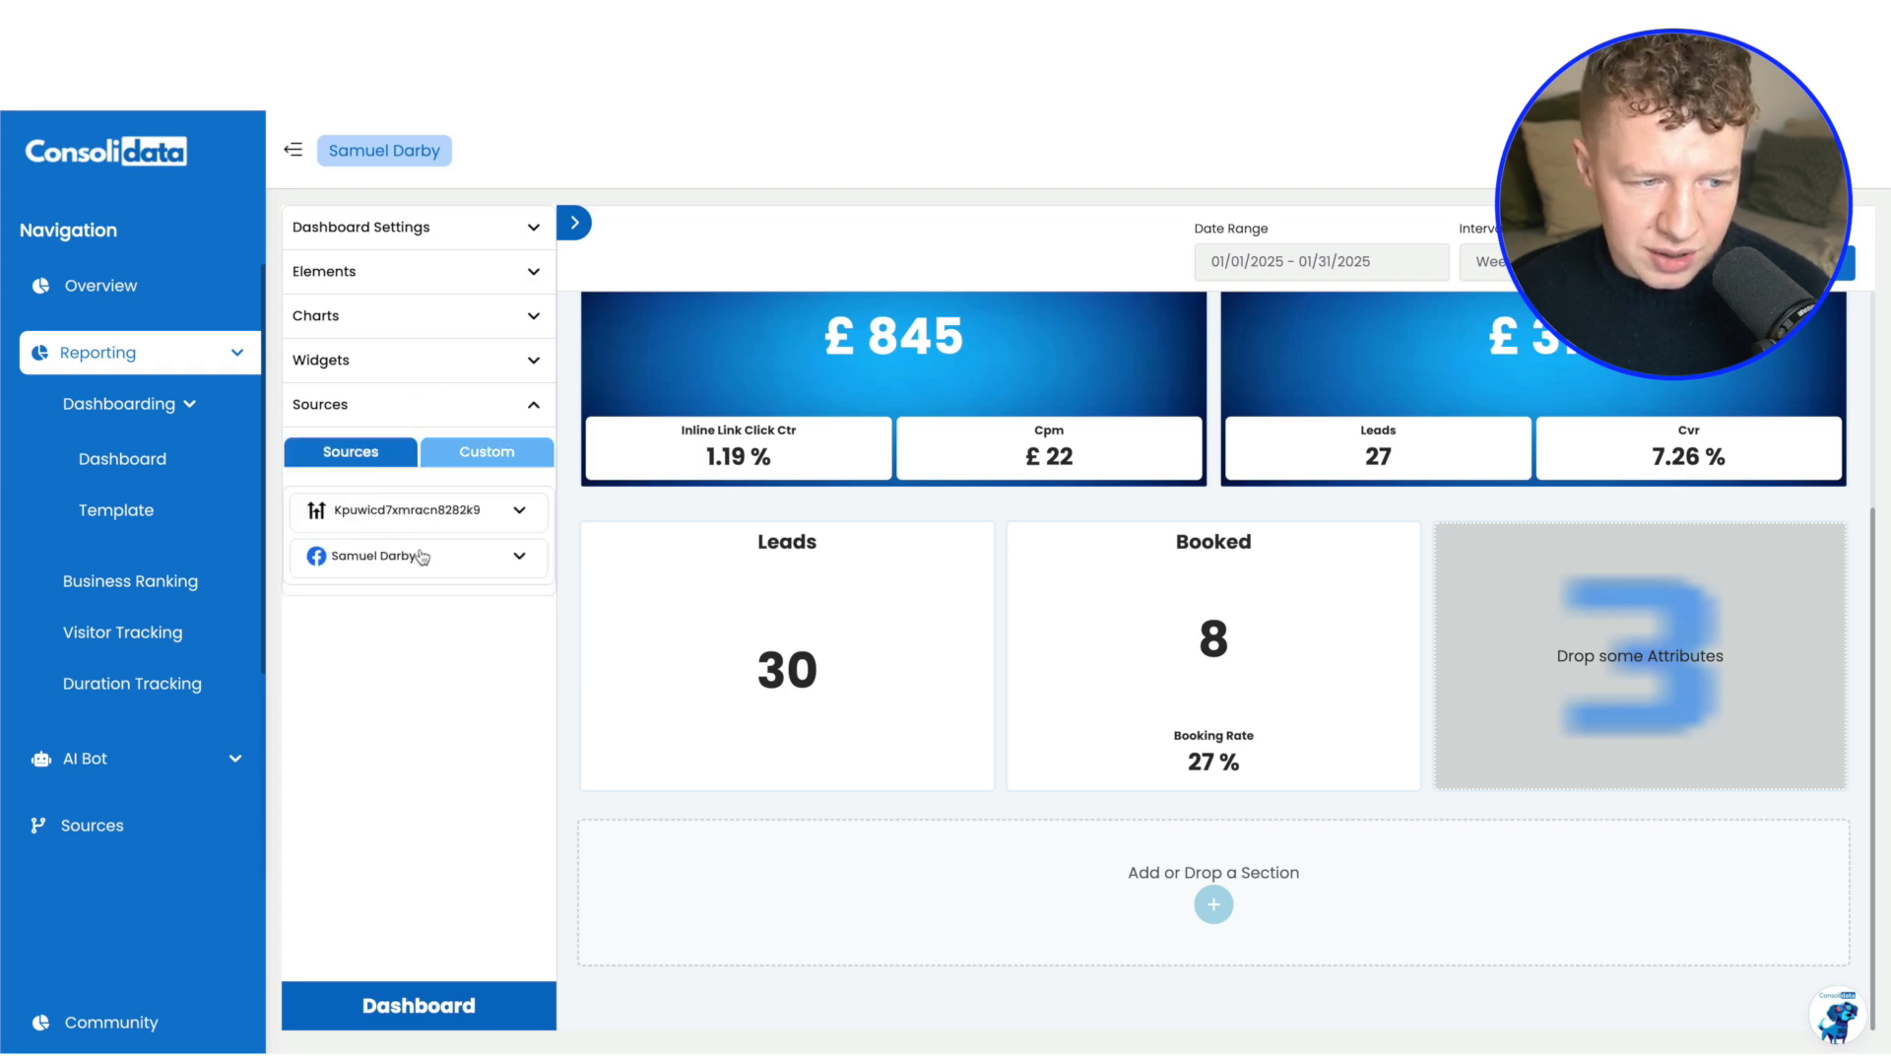
click(516, 509)
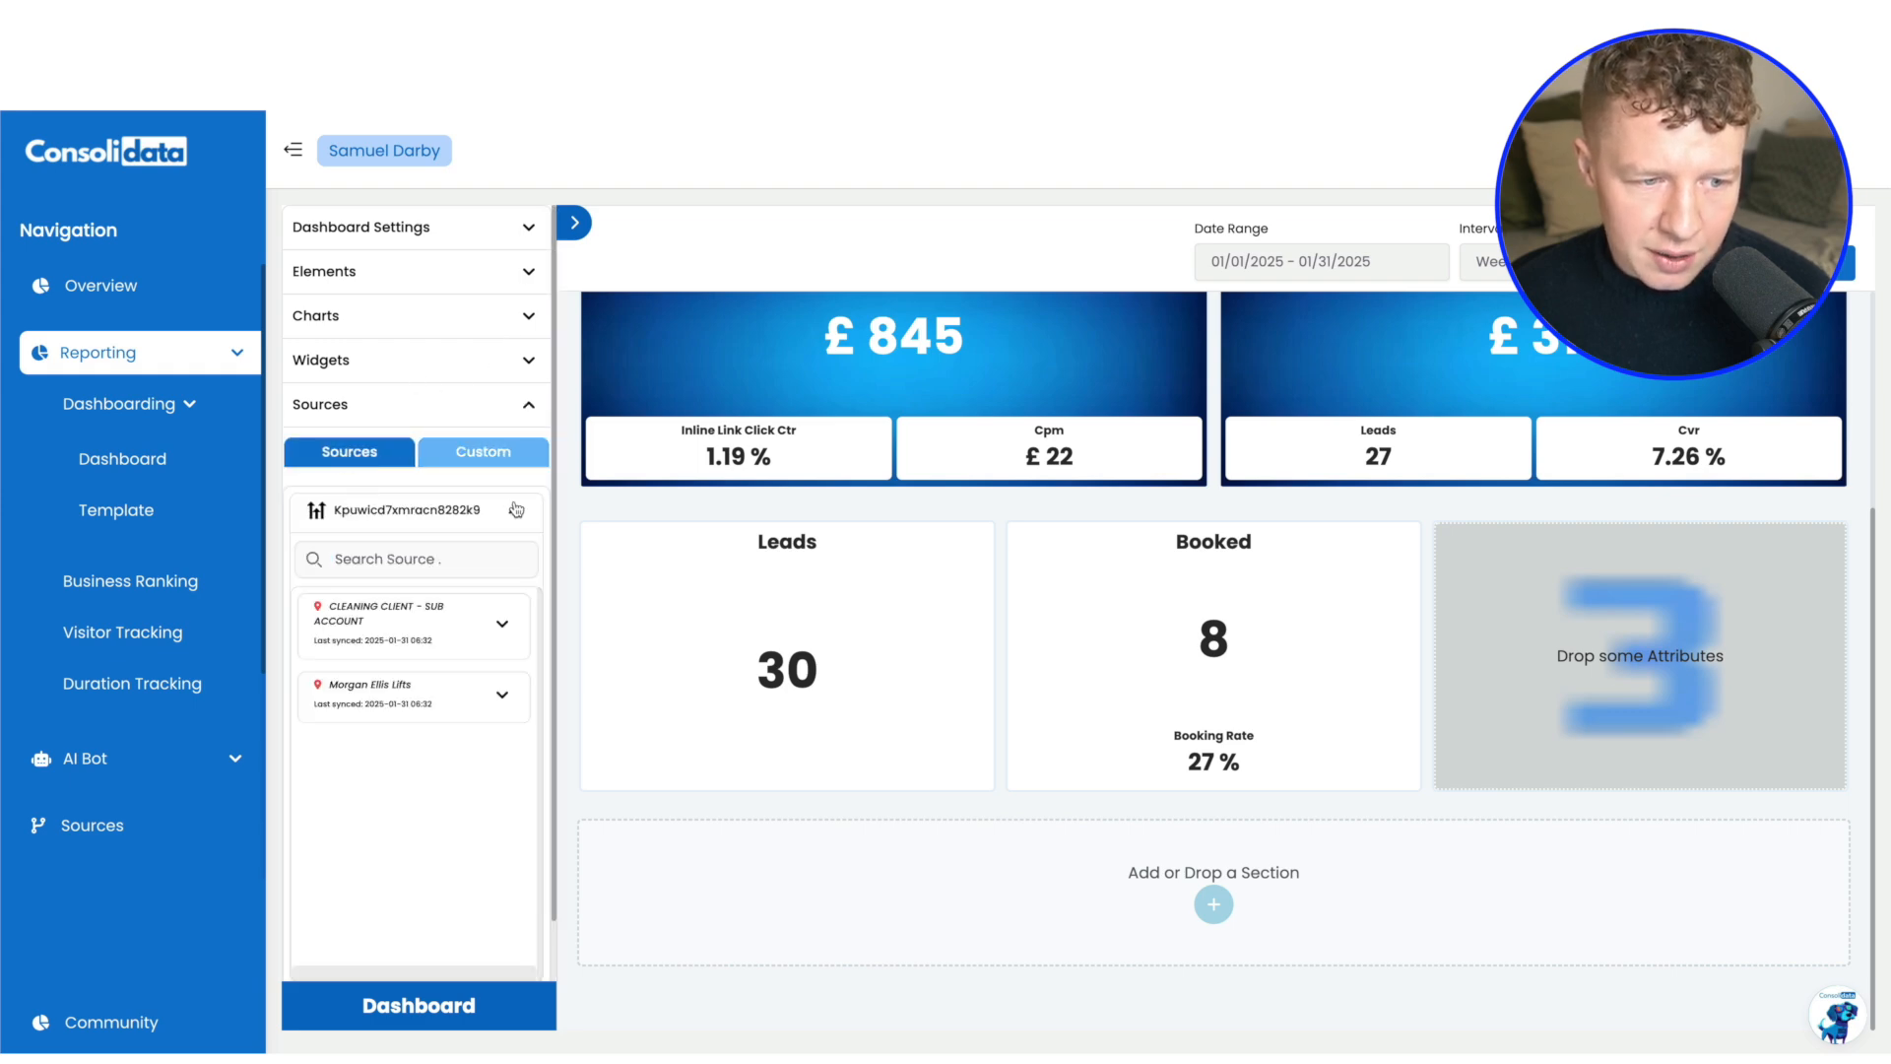
click(494, 626)
click(422, 696)
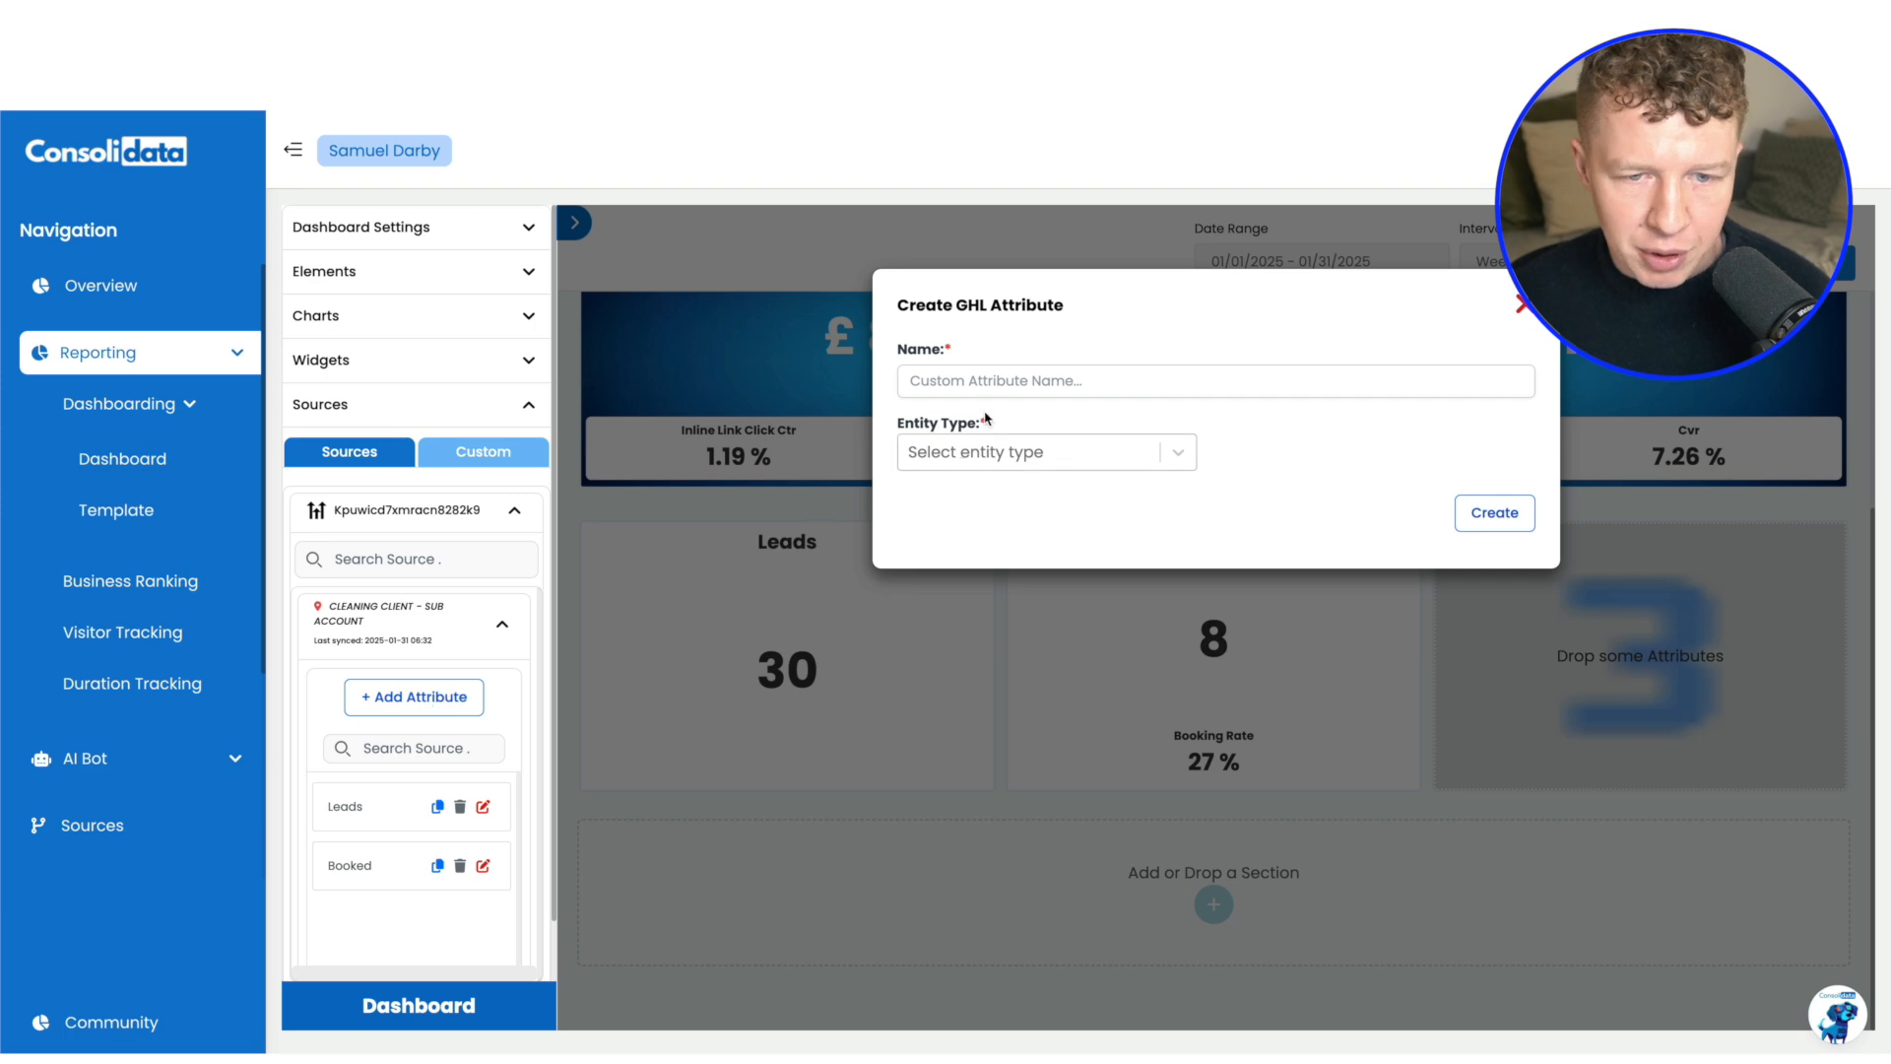
click(1002, 385)
text(L)
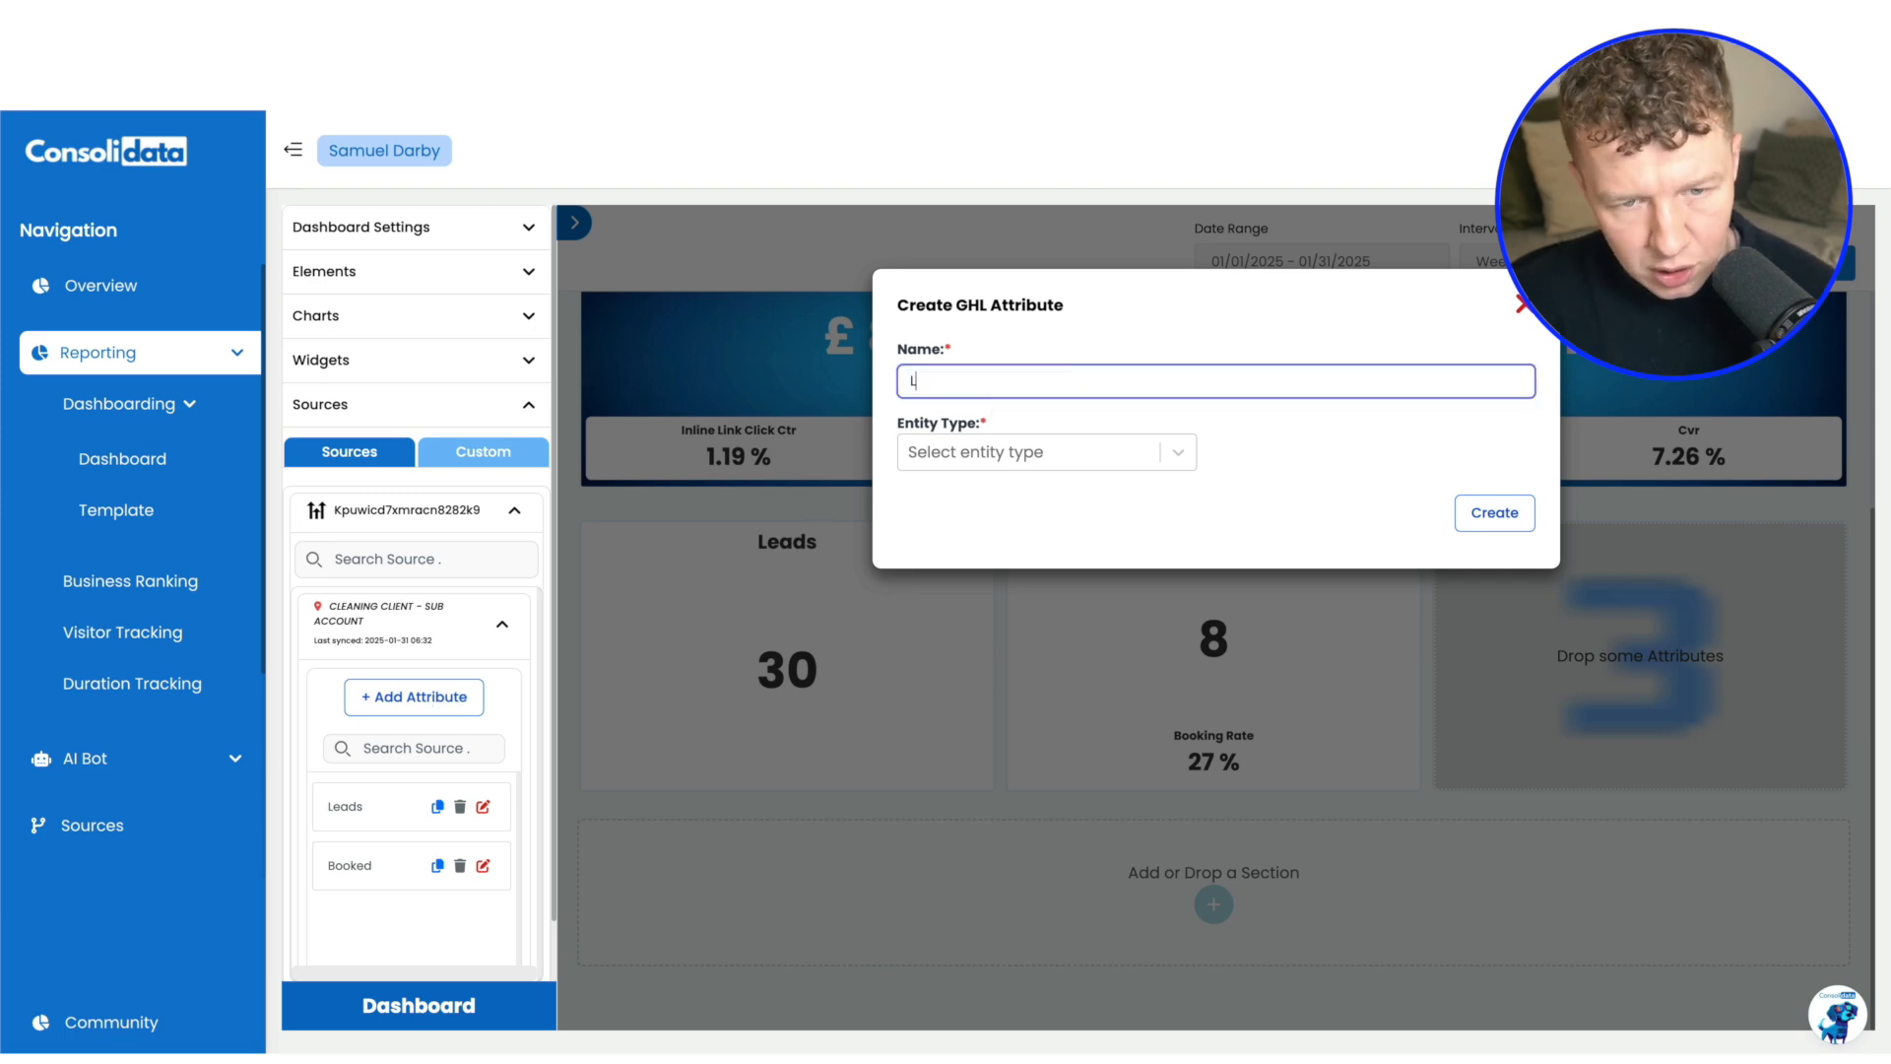
text(ost deals)
Create the Lost deals attribute from Opportunities in the Sales Pipeline's Lost stage and assign it to the third Number chart
click(1030, 459)
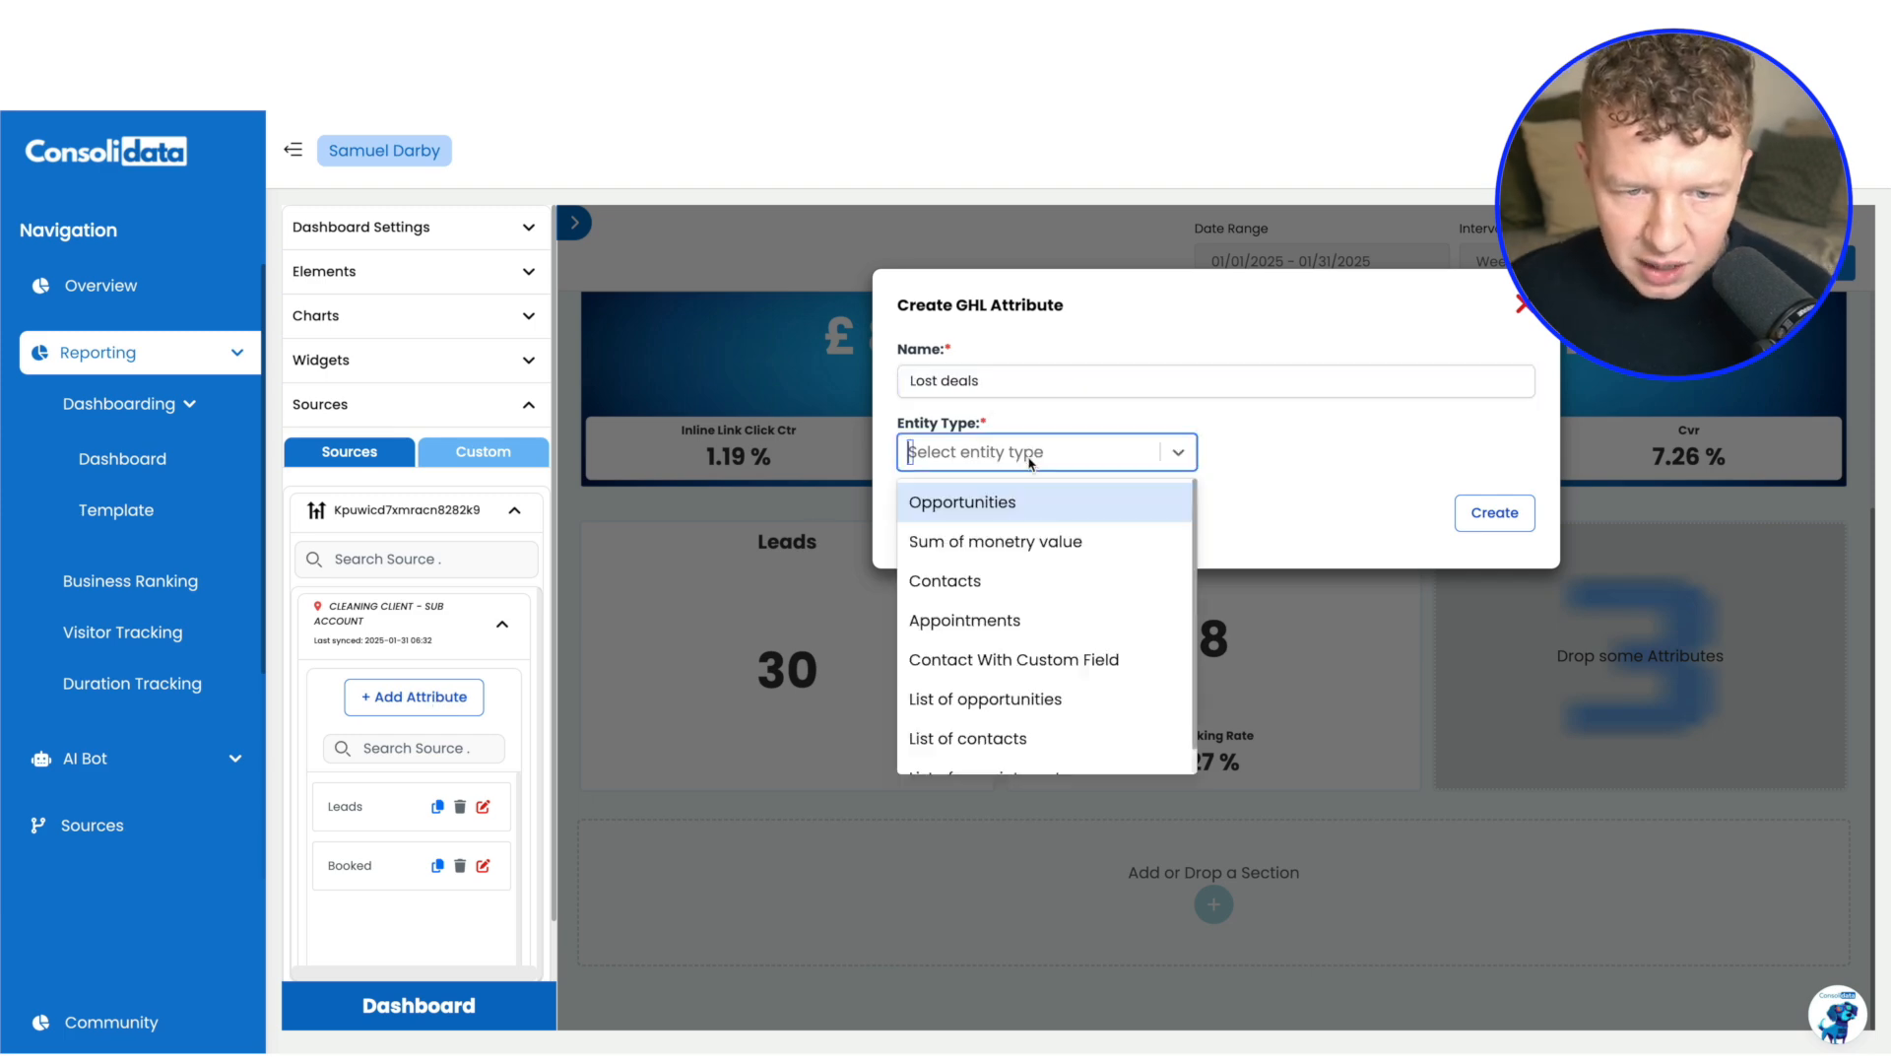
click(1008, 503)
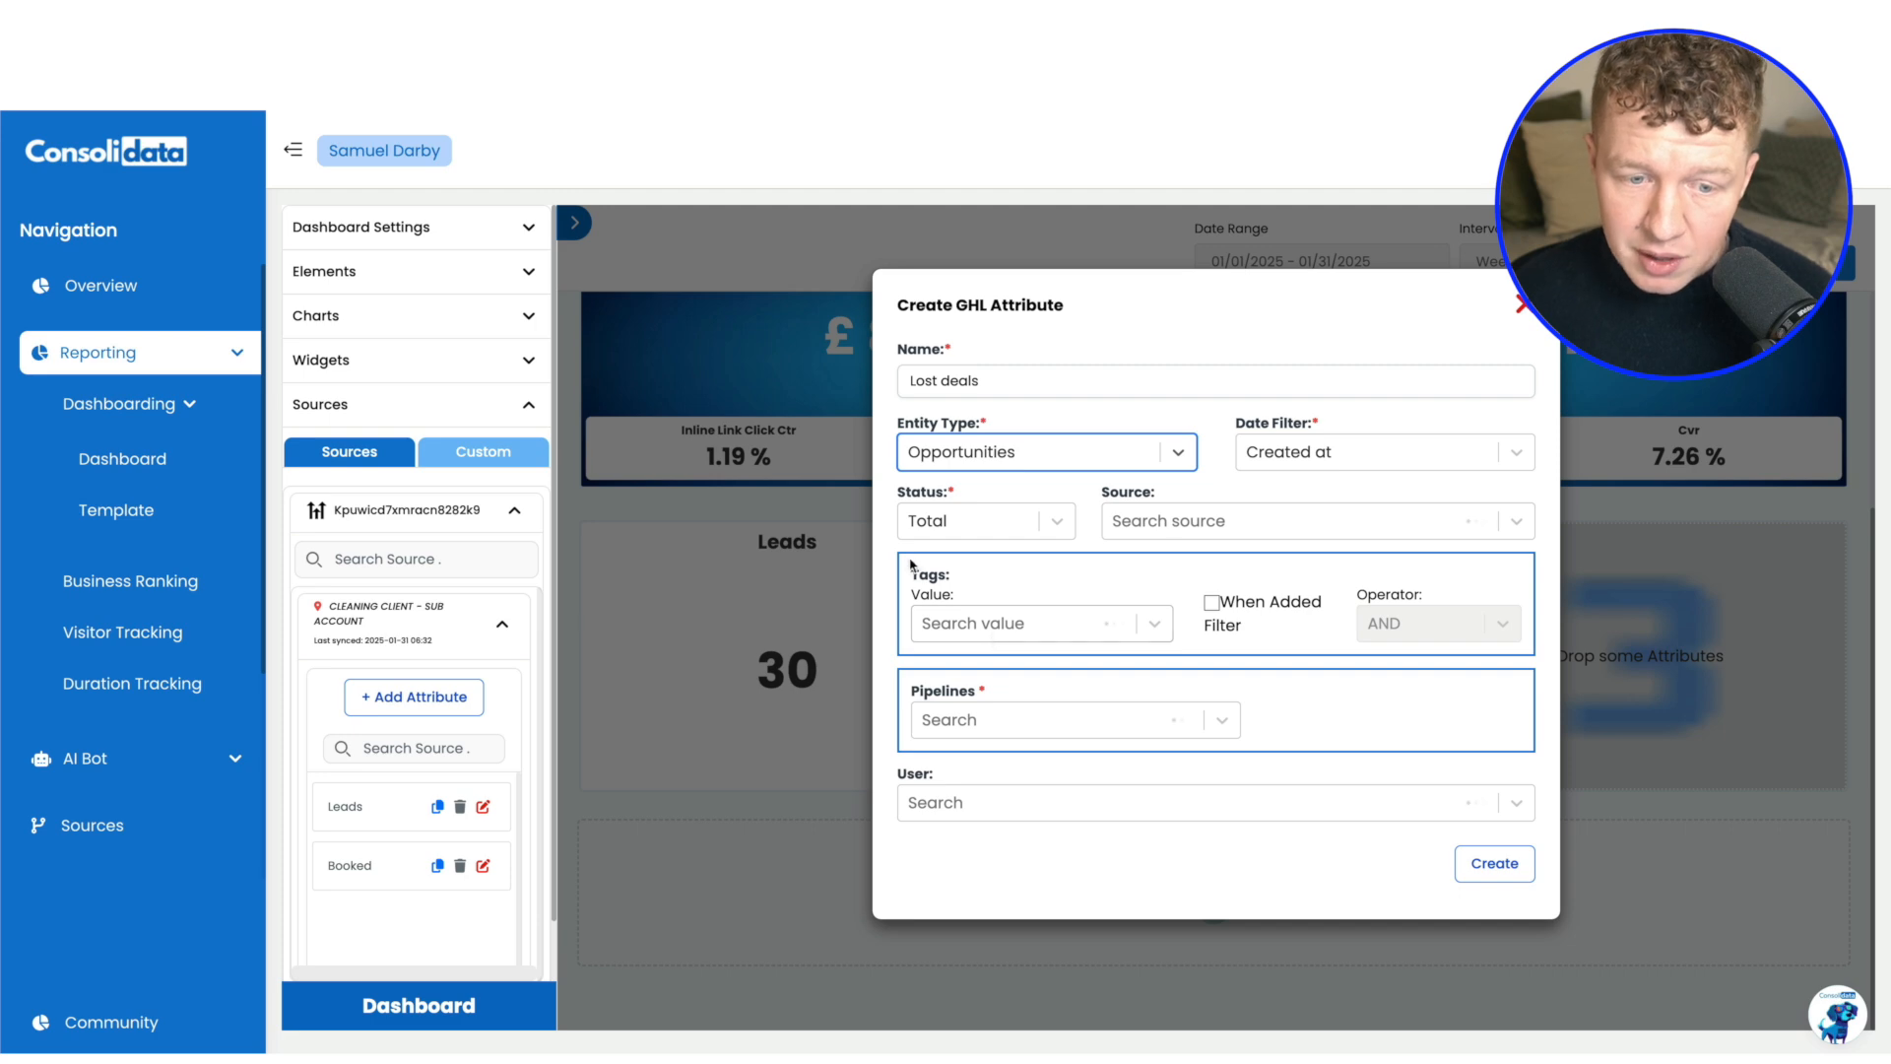
click(1008, 720)
click(995, 769)
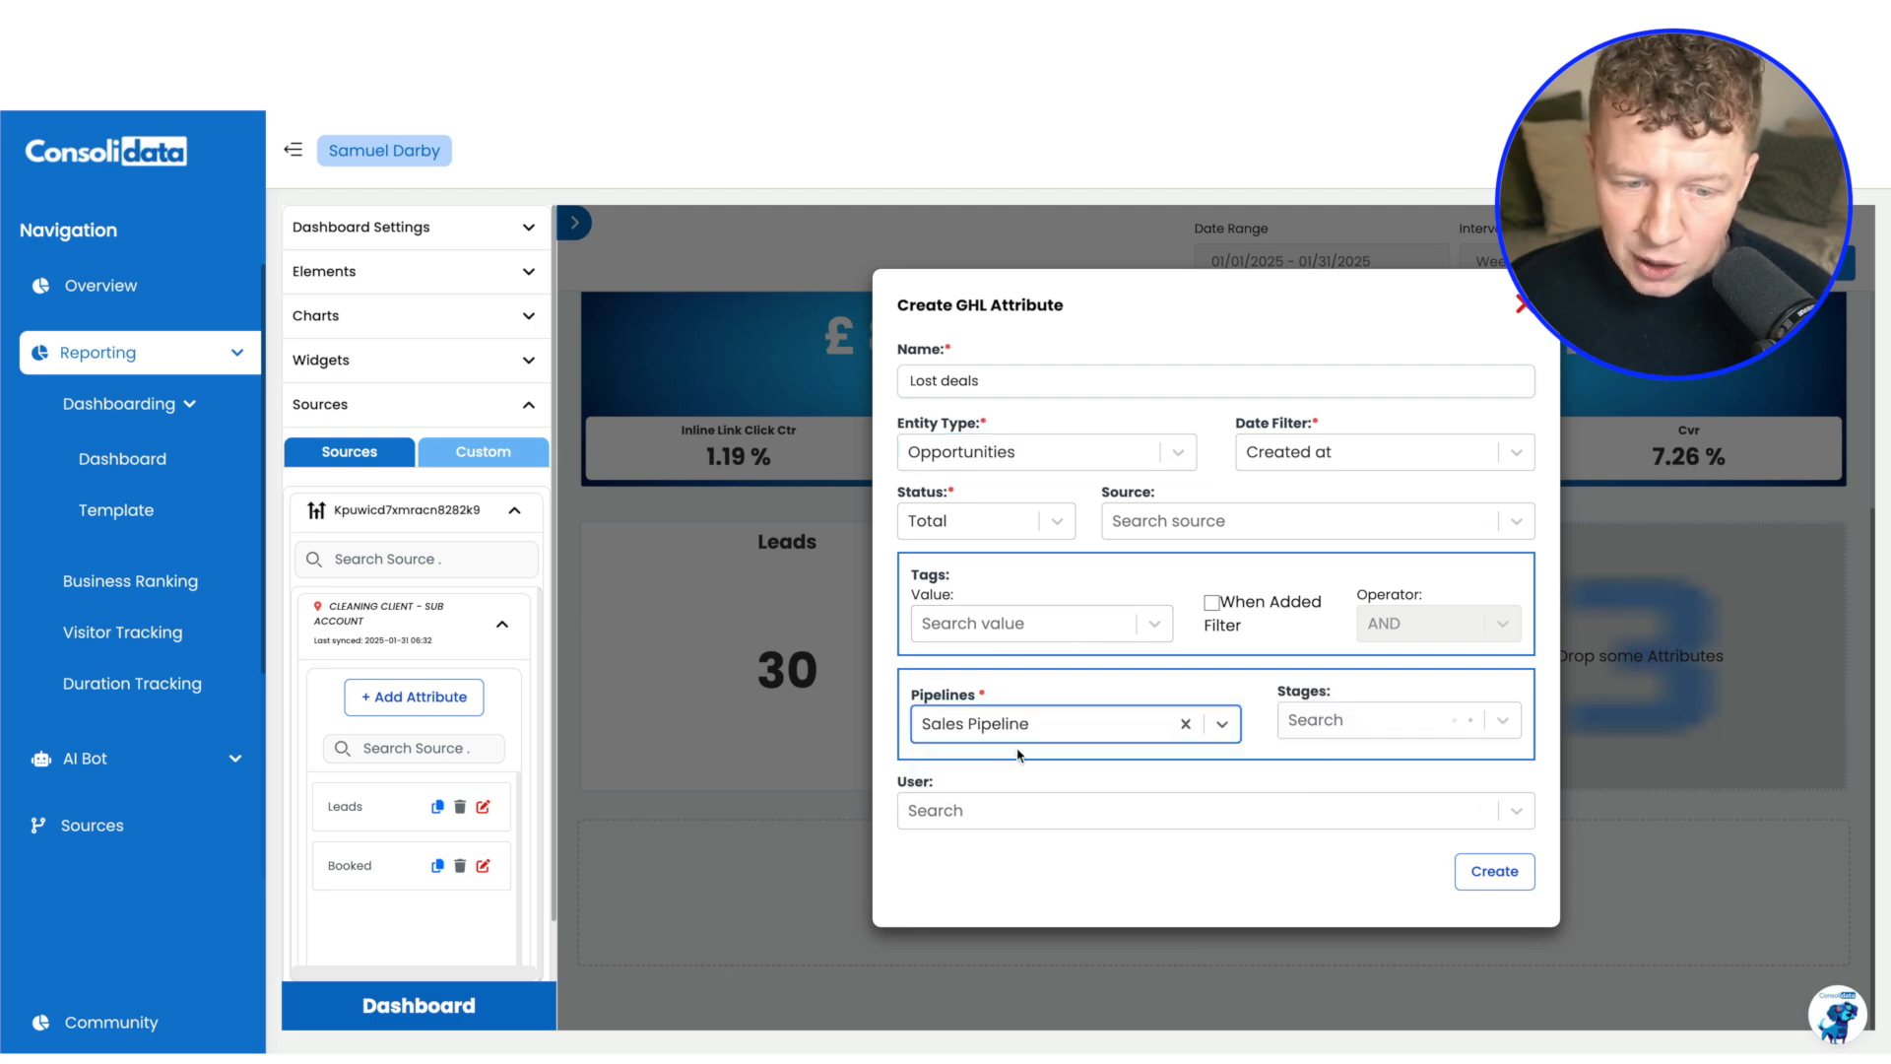
click(1381, 724)
scroll(1369, 798, down, 2)
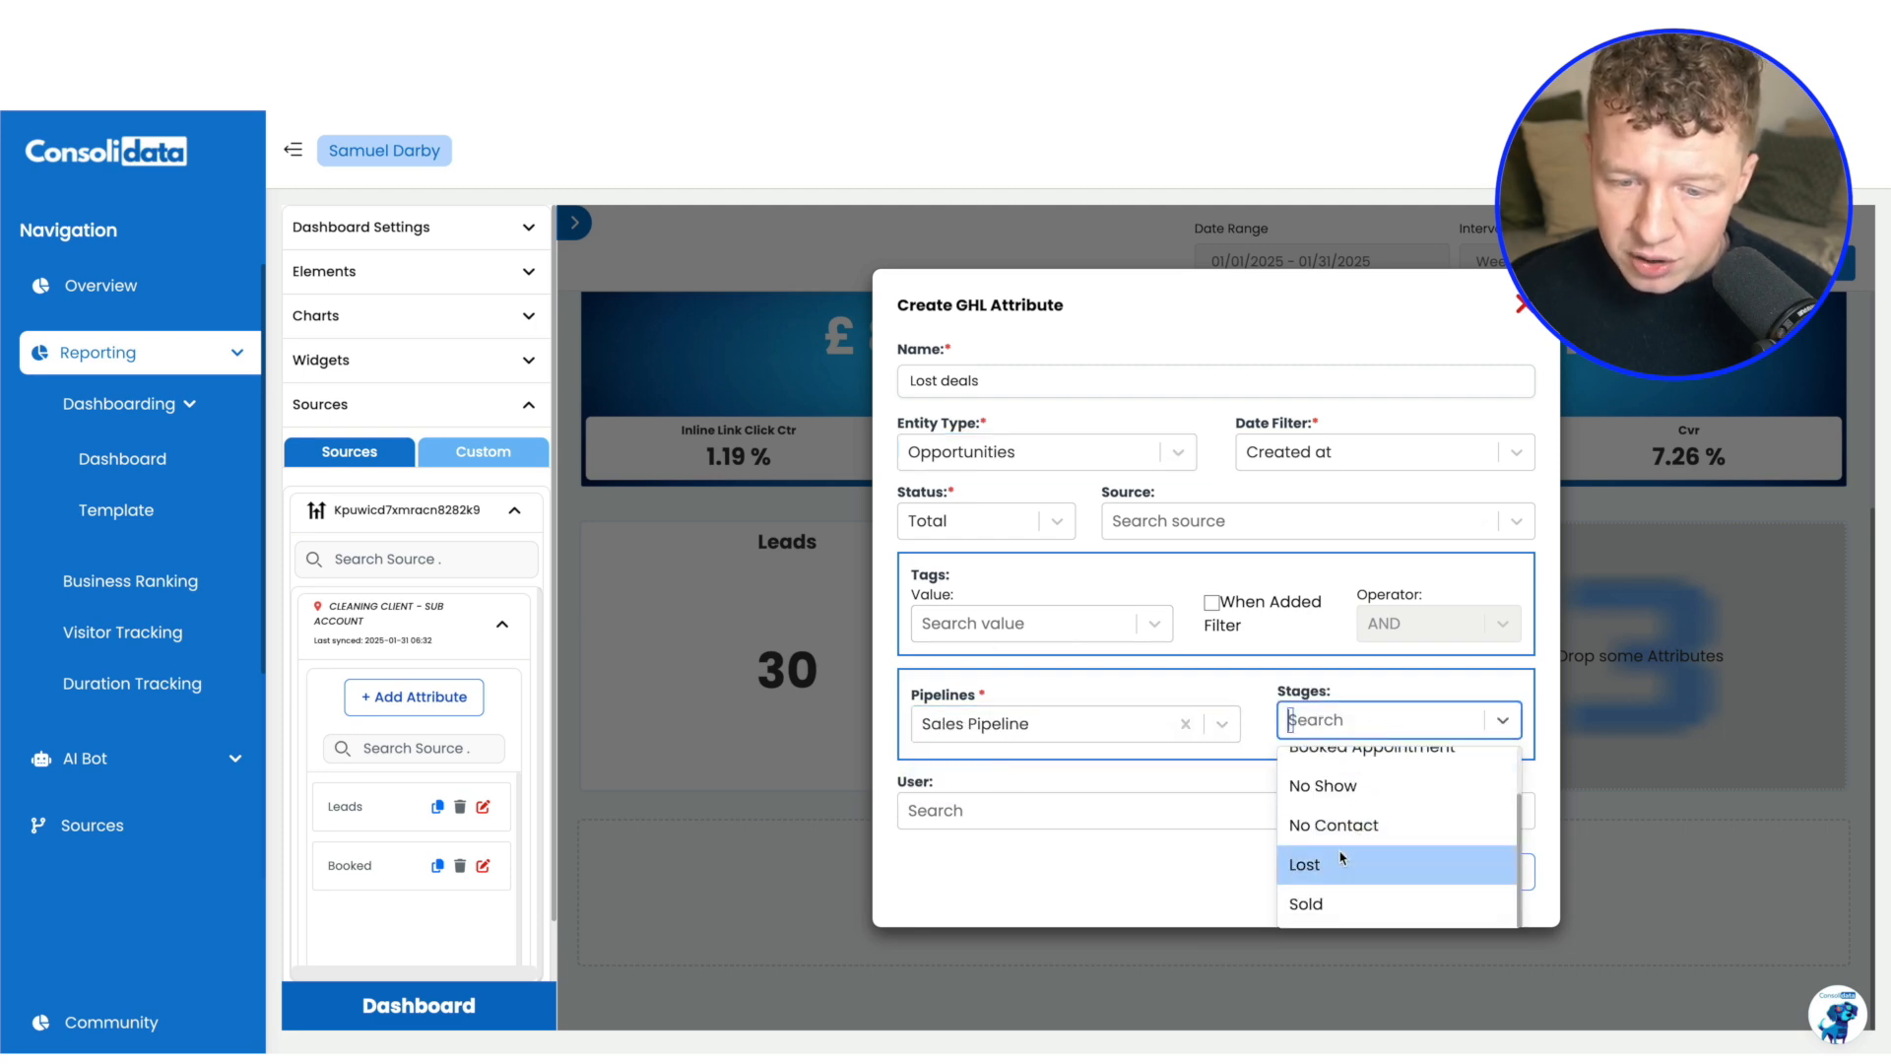
click(1359, 857)
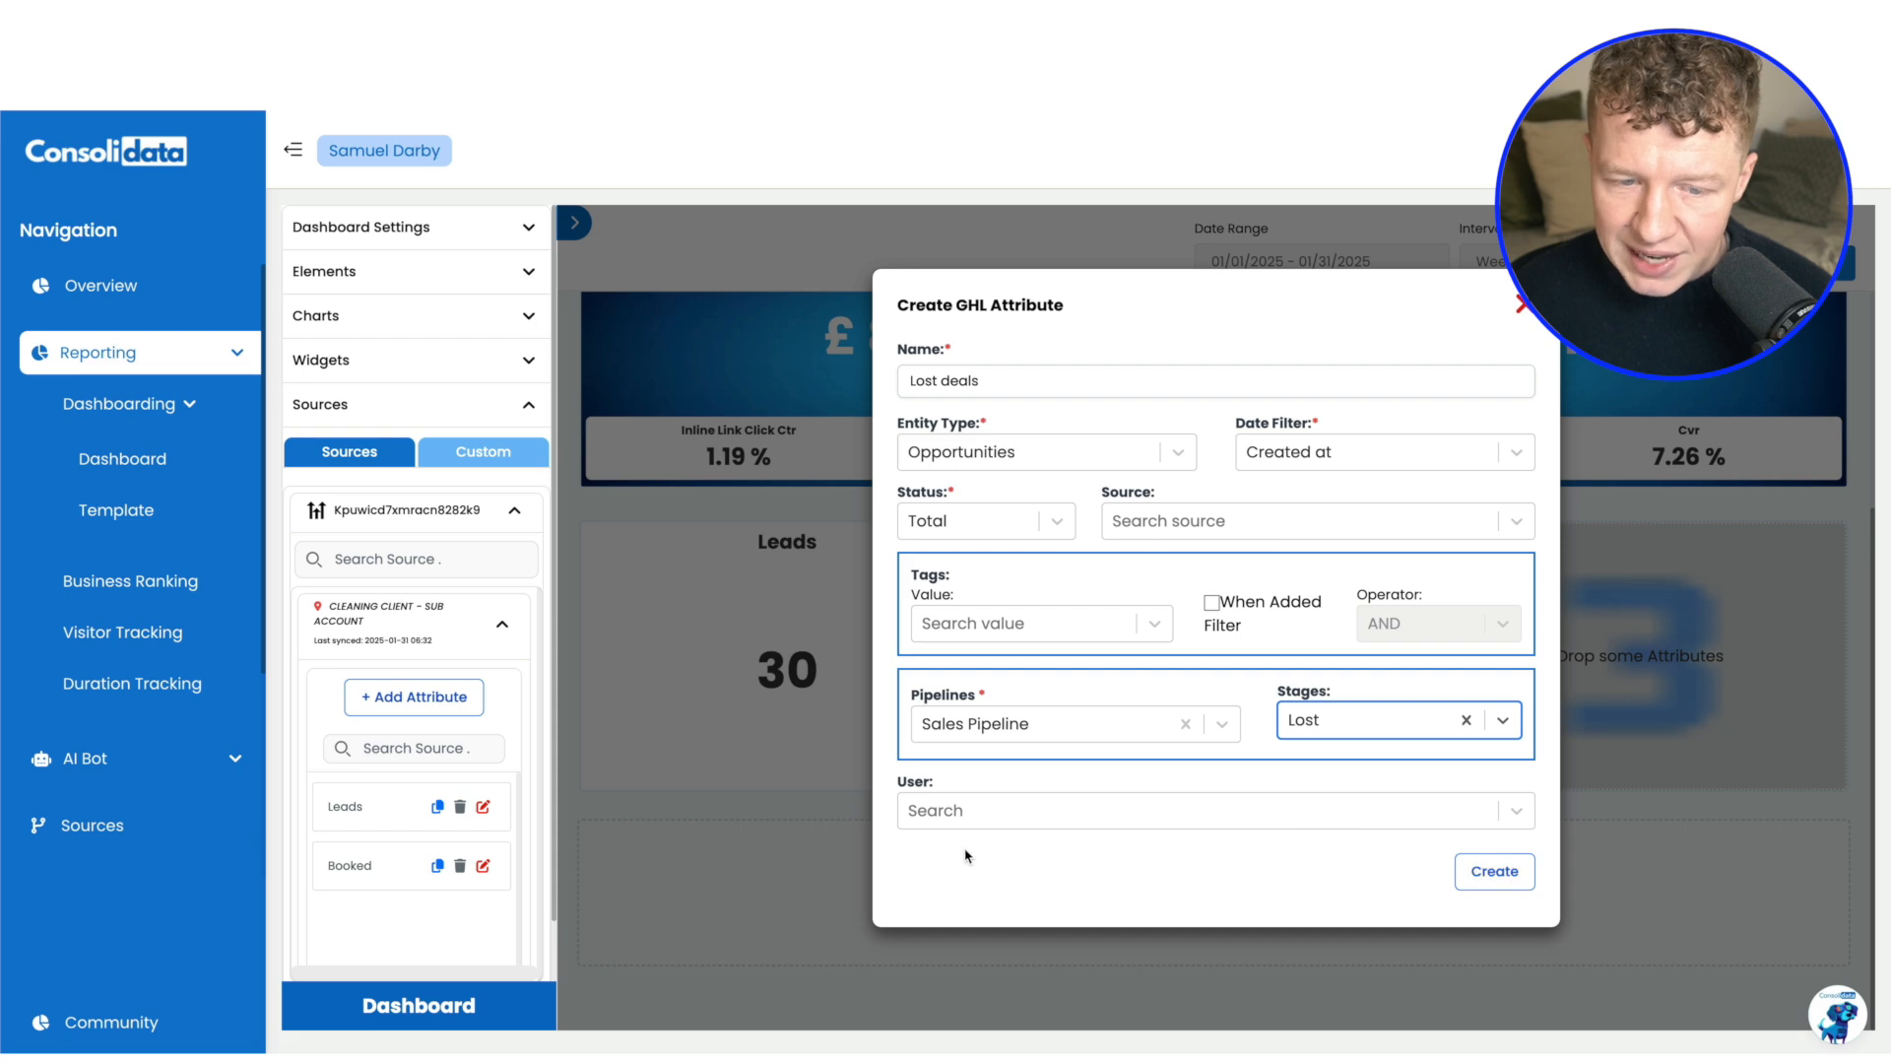
click(971, 809)
click(1059, 781)
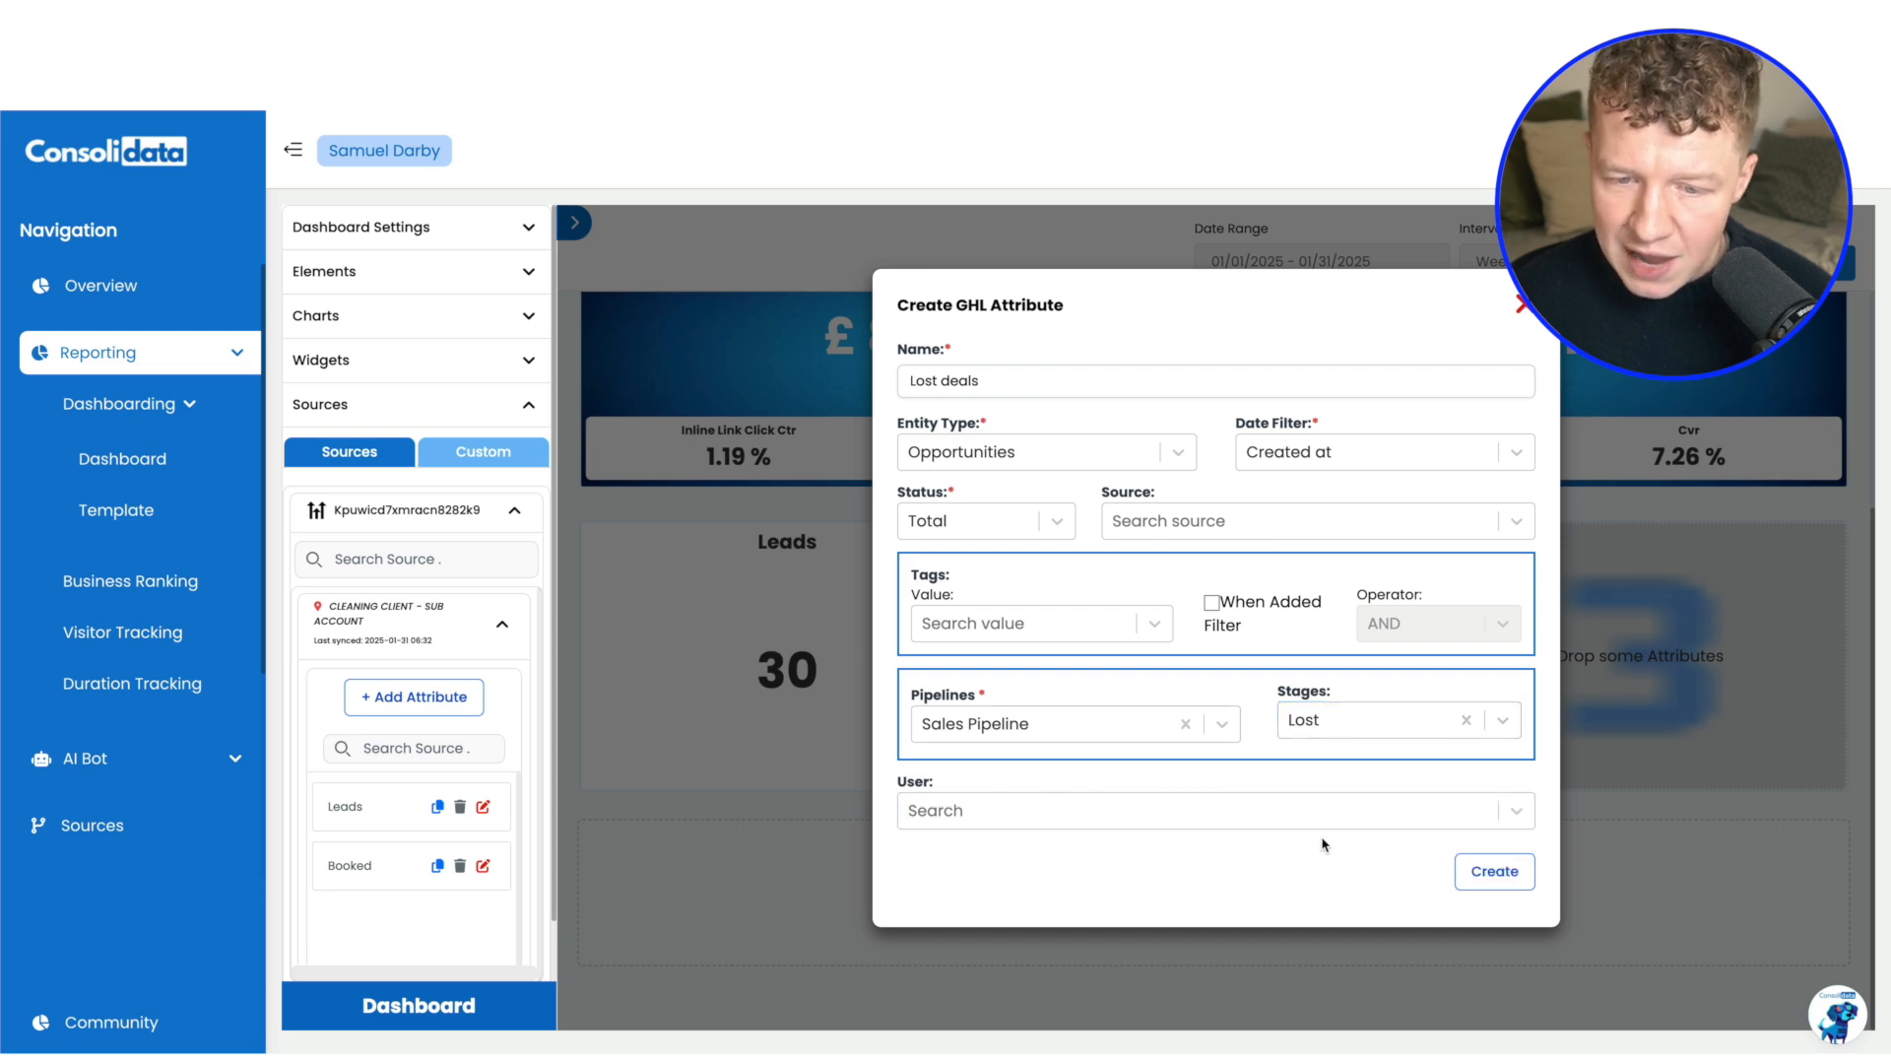
click(1491, 872)
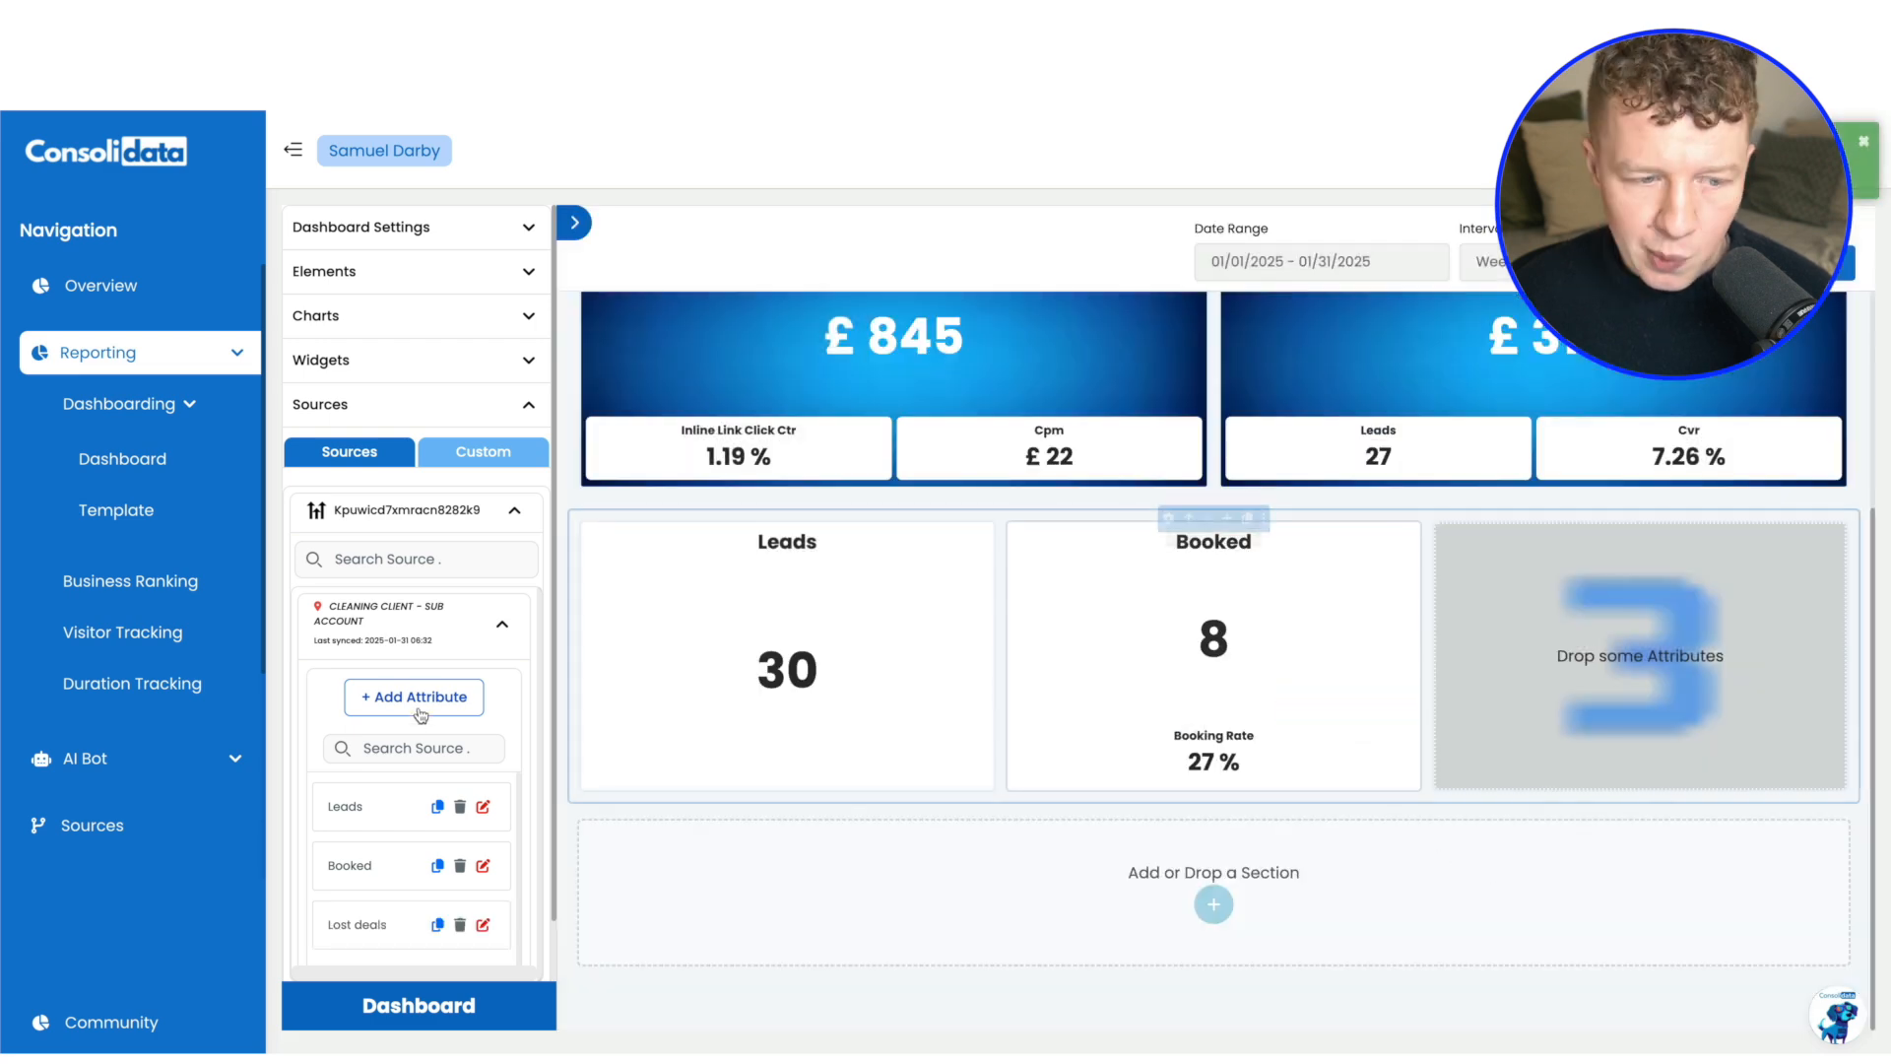
scroll(410, 794, down, 1)
drag(350, 900, 1556, 645)
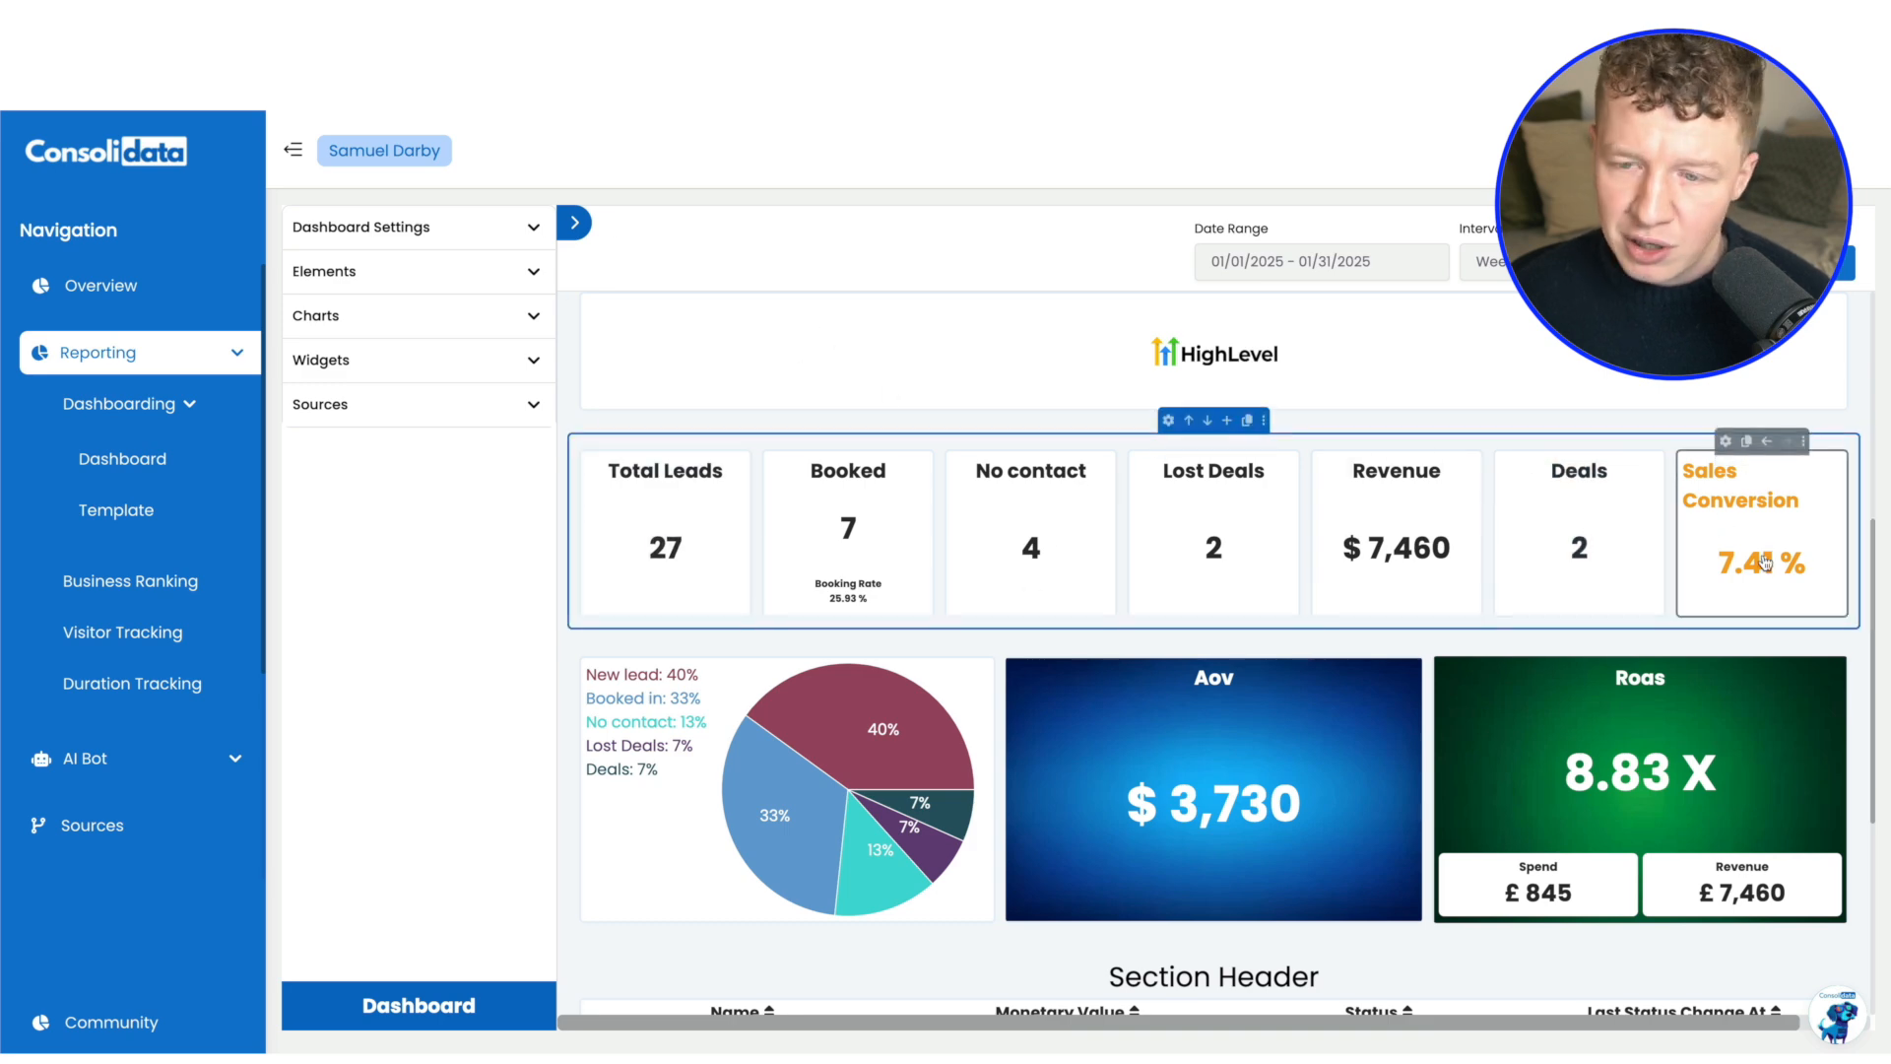
Add a fourth column to the Leads, Booked and Lost deals section and place a Number chart in it
scroll(1613, 641, down, 1)
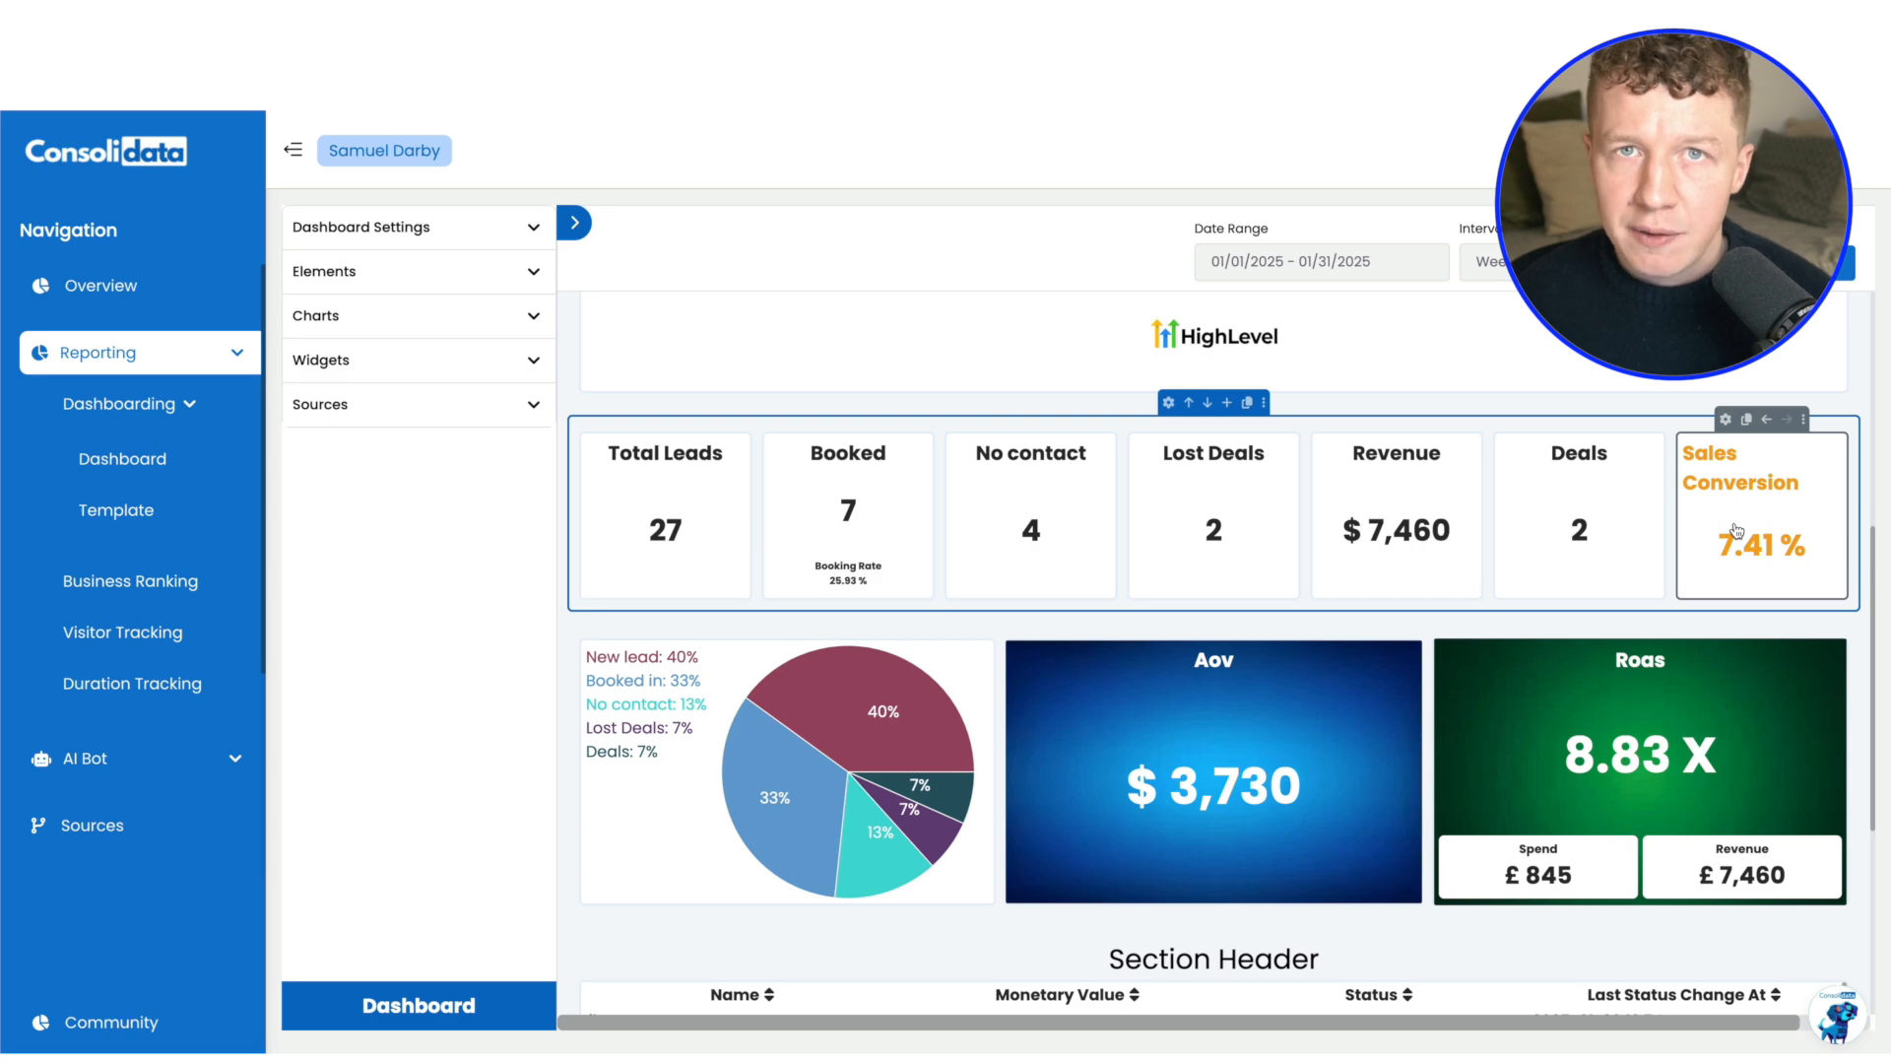
mouse_move(1736, 530)
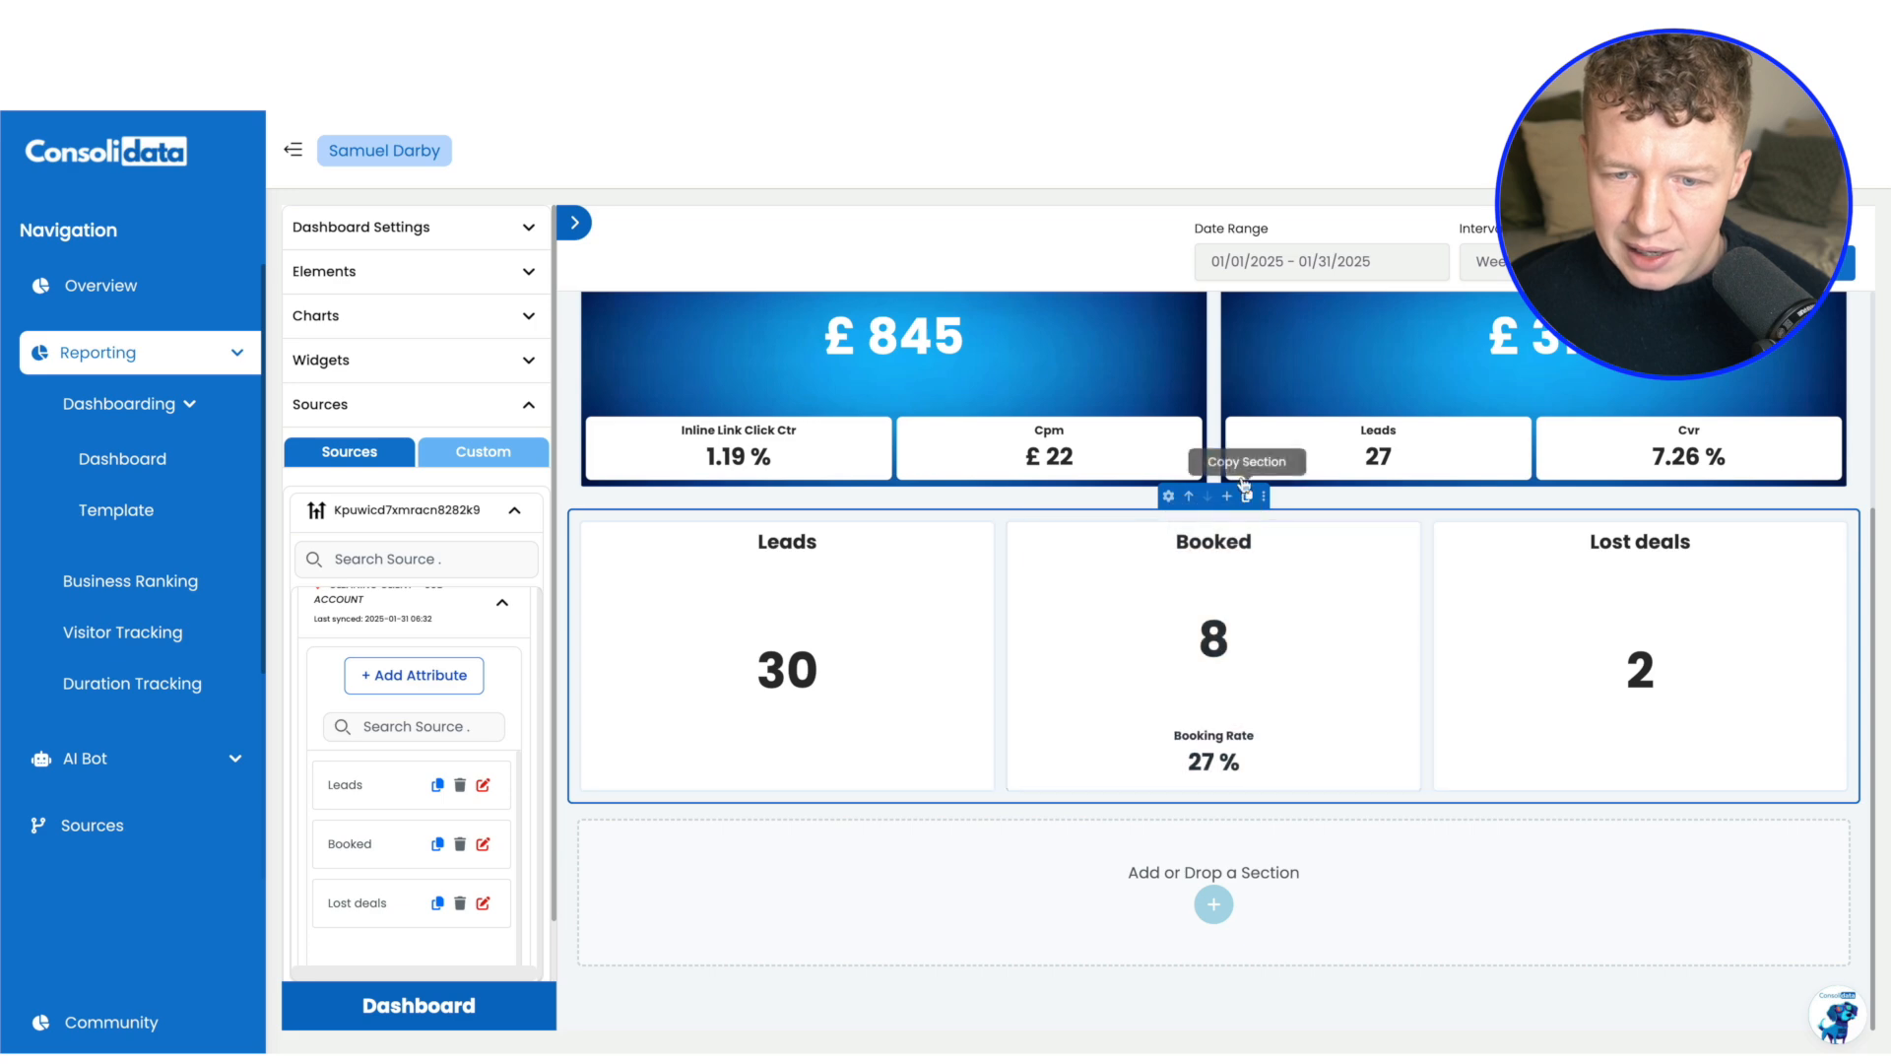
click(1239, 507)
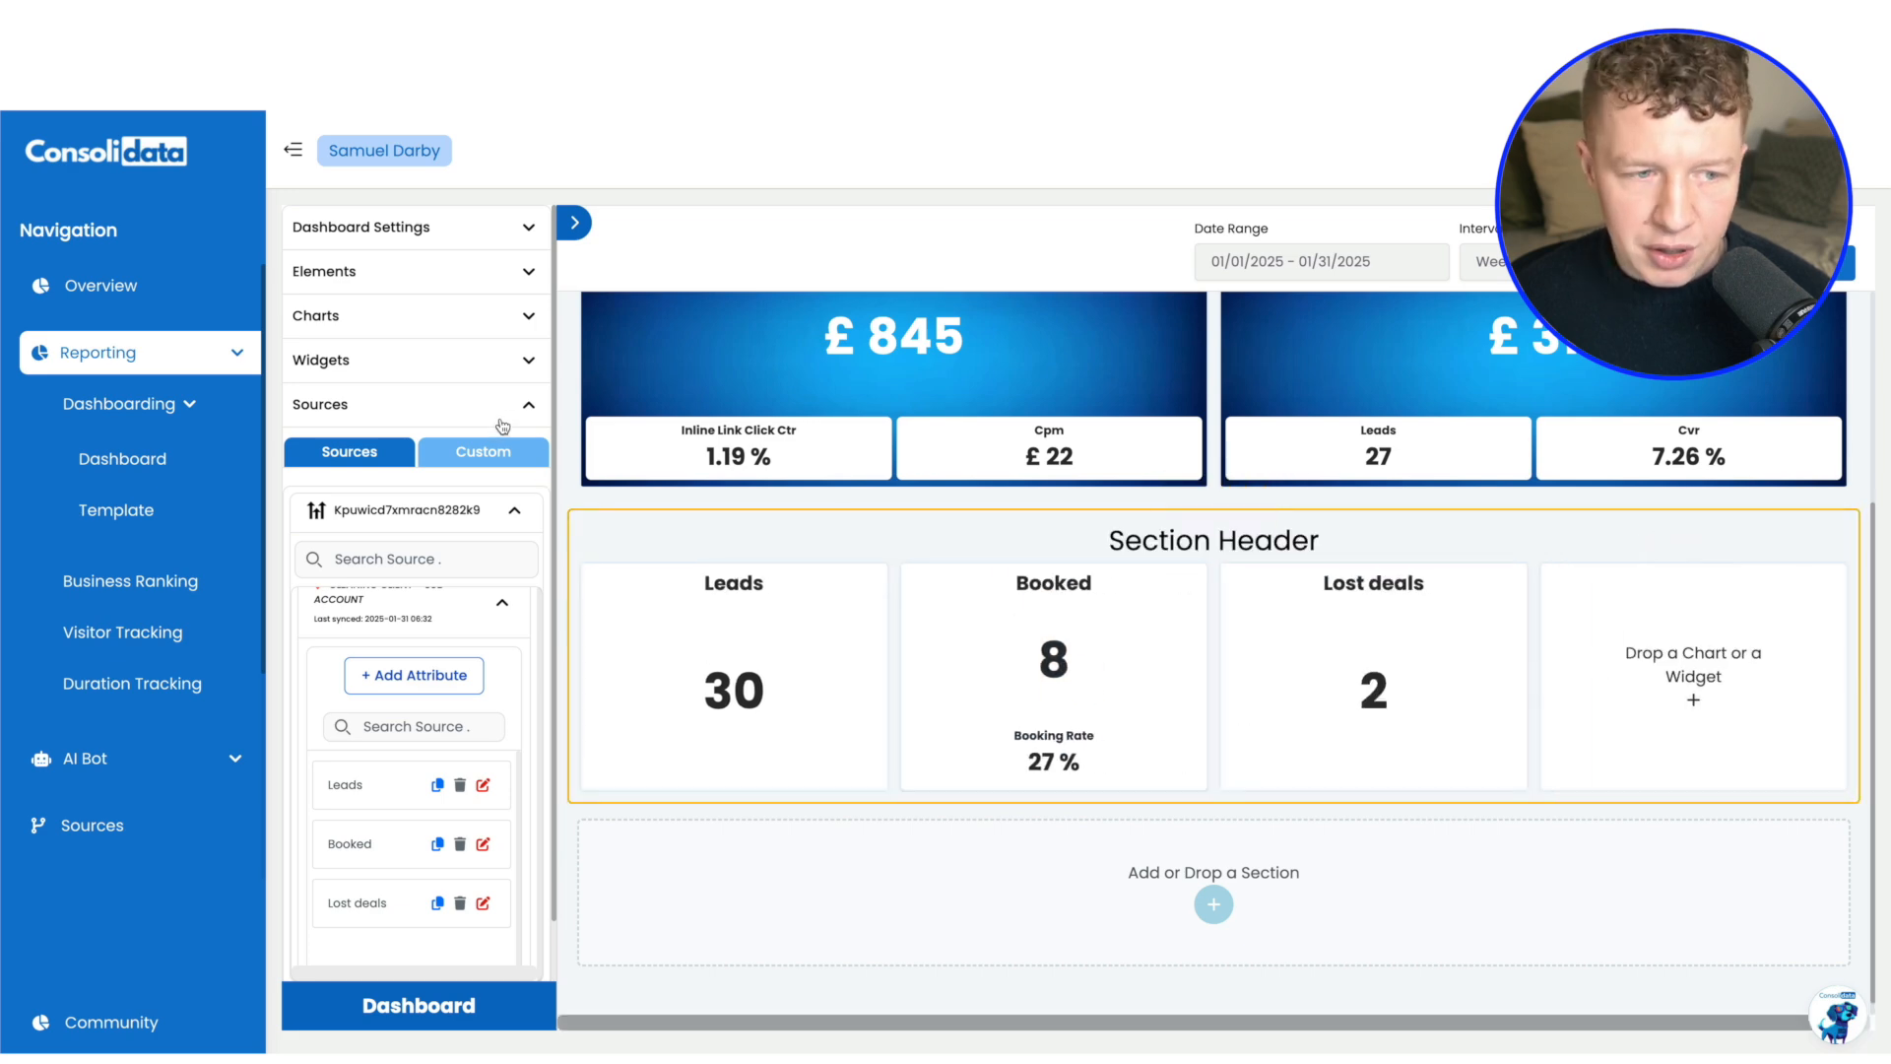
click(522, 330)
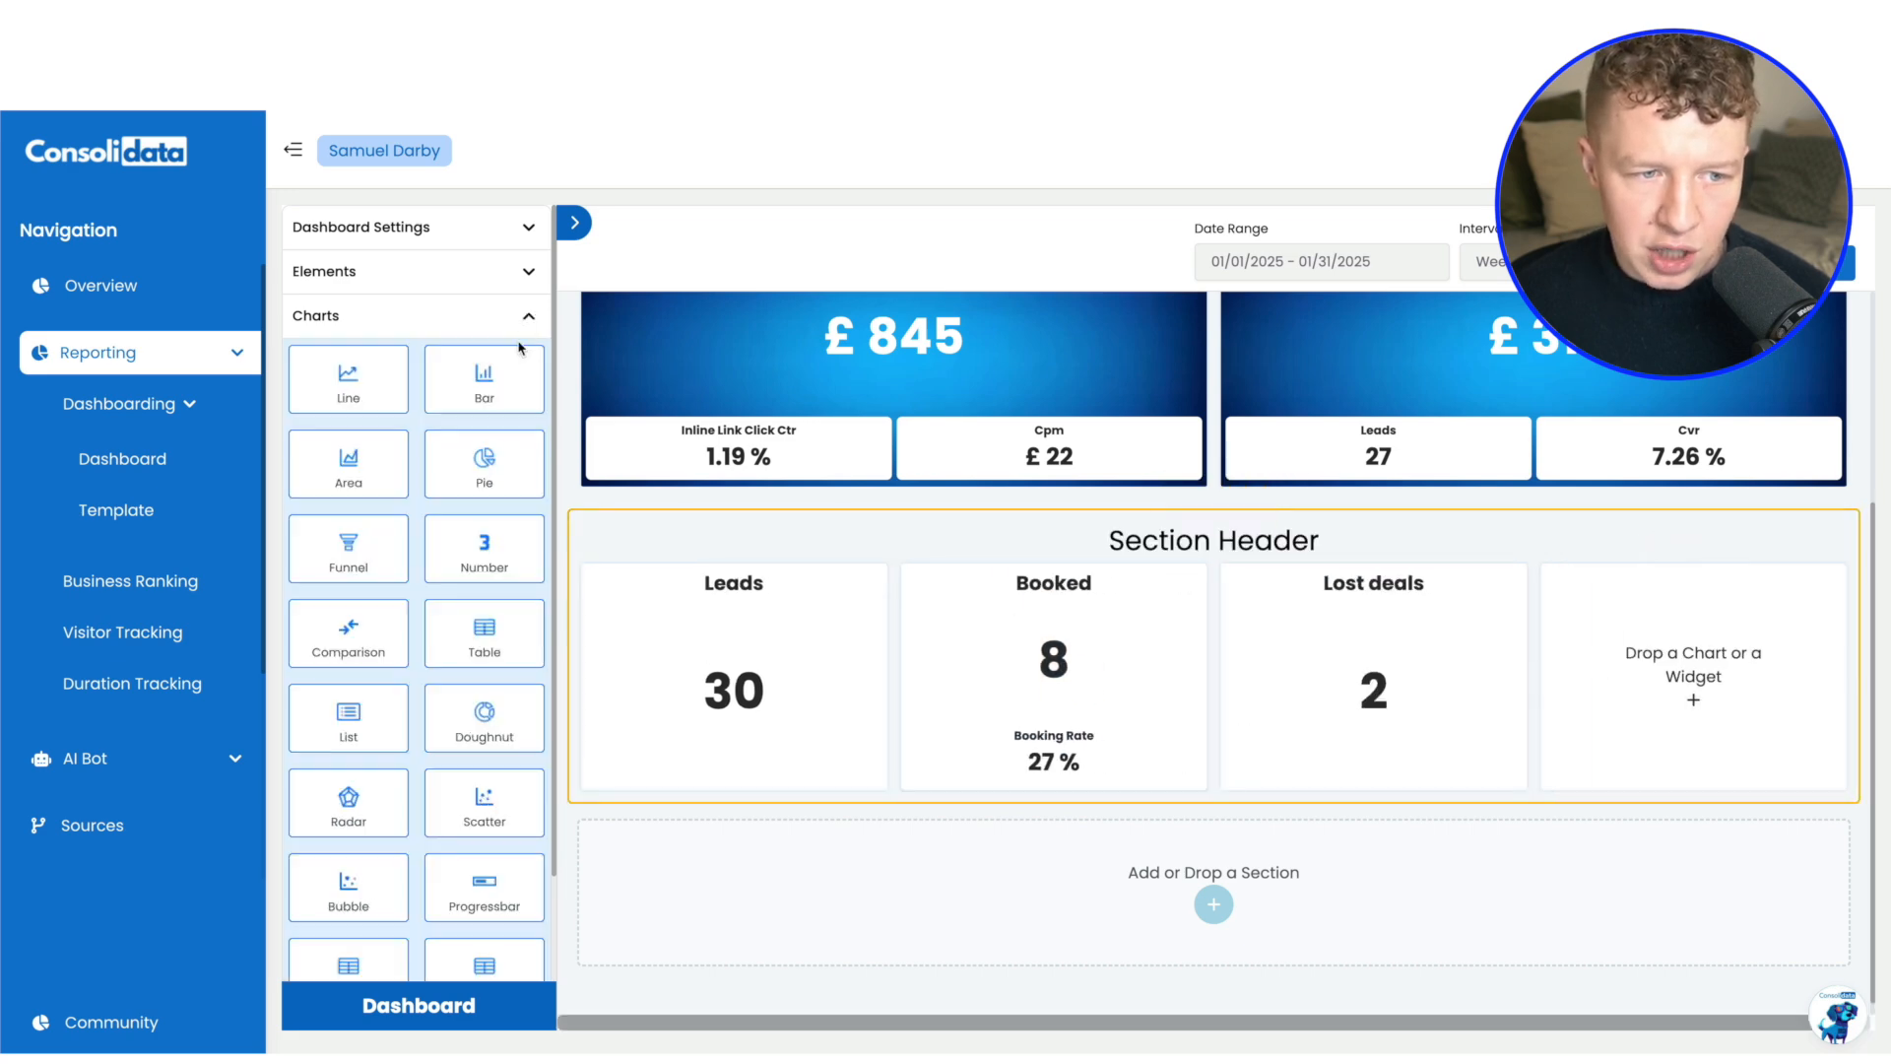
drag(456, 558, 1581, 640)
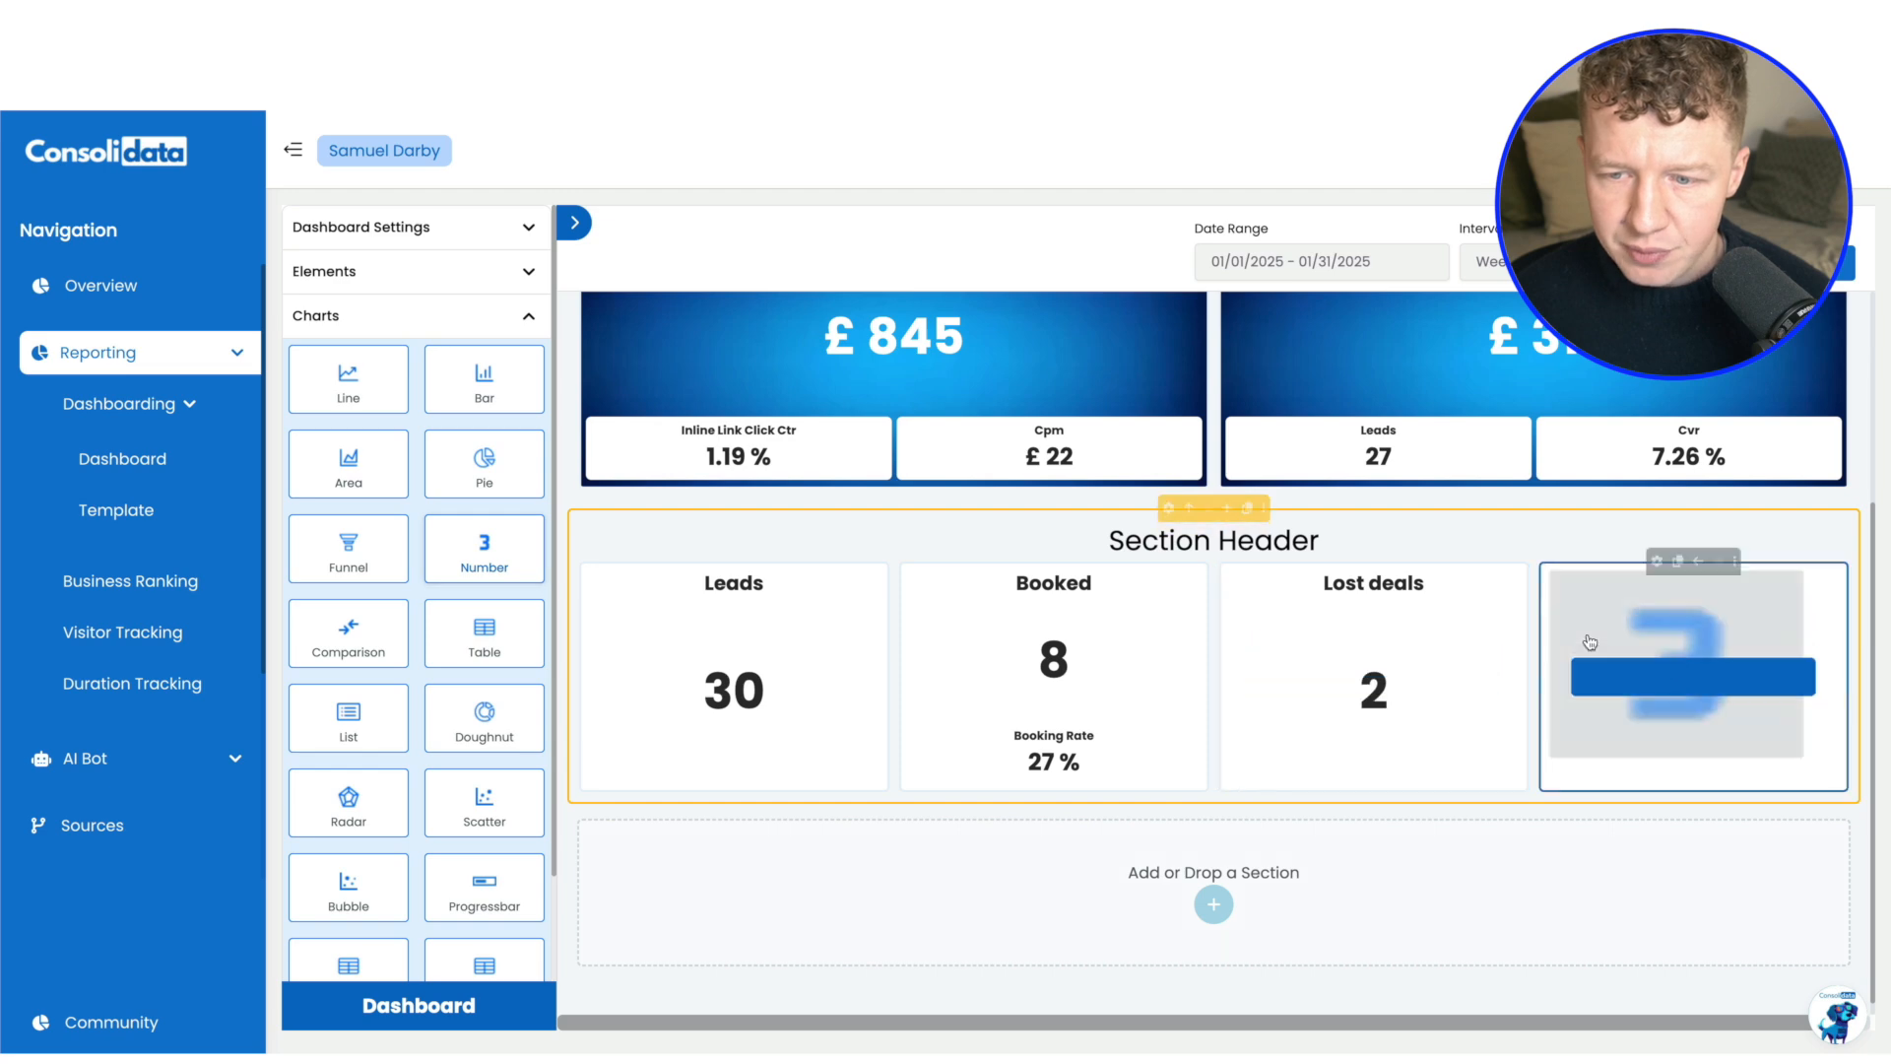
click(532, 318)
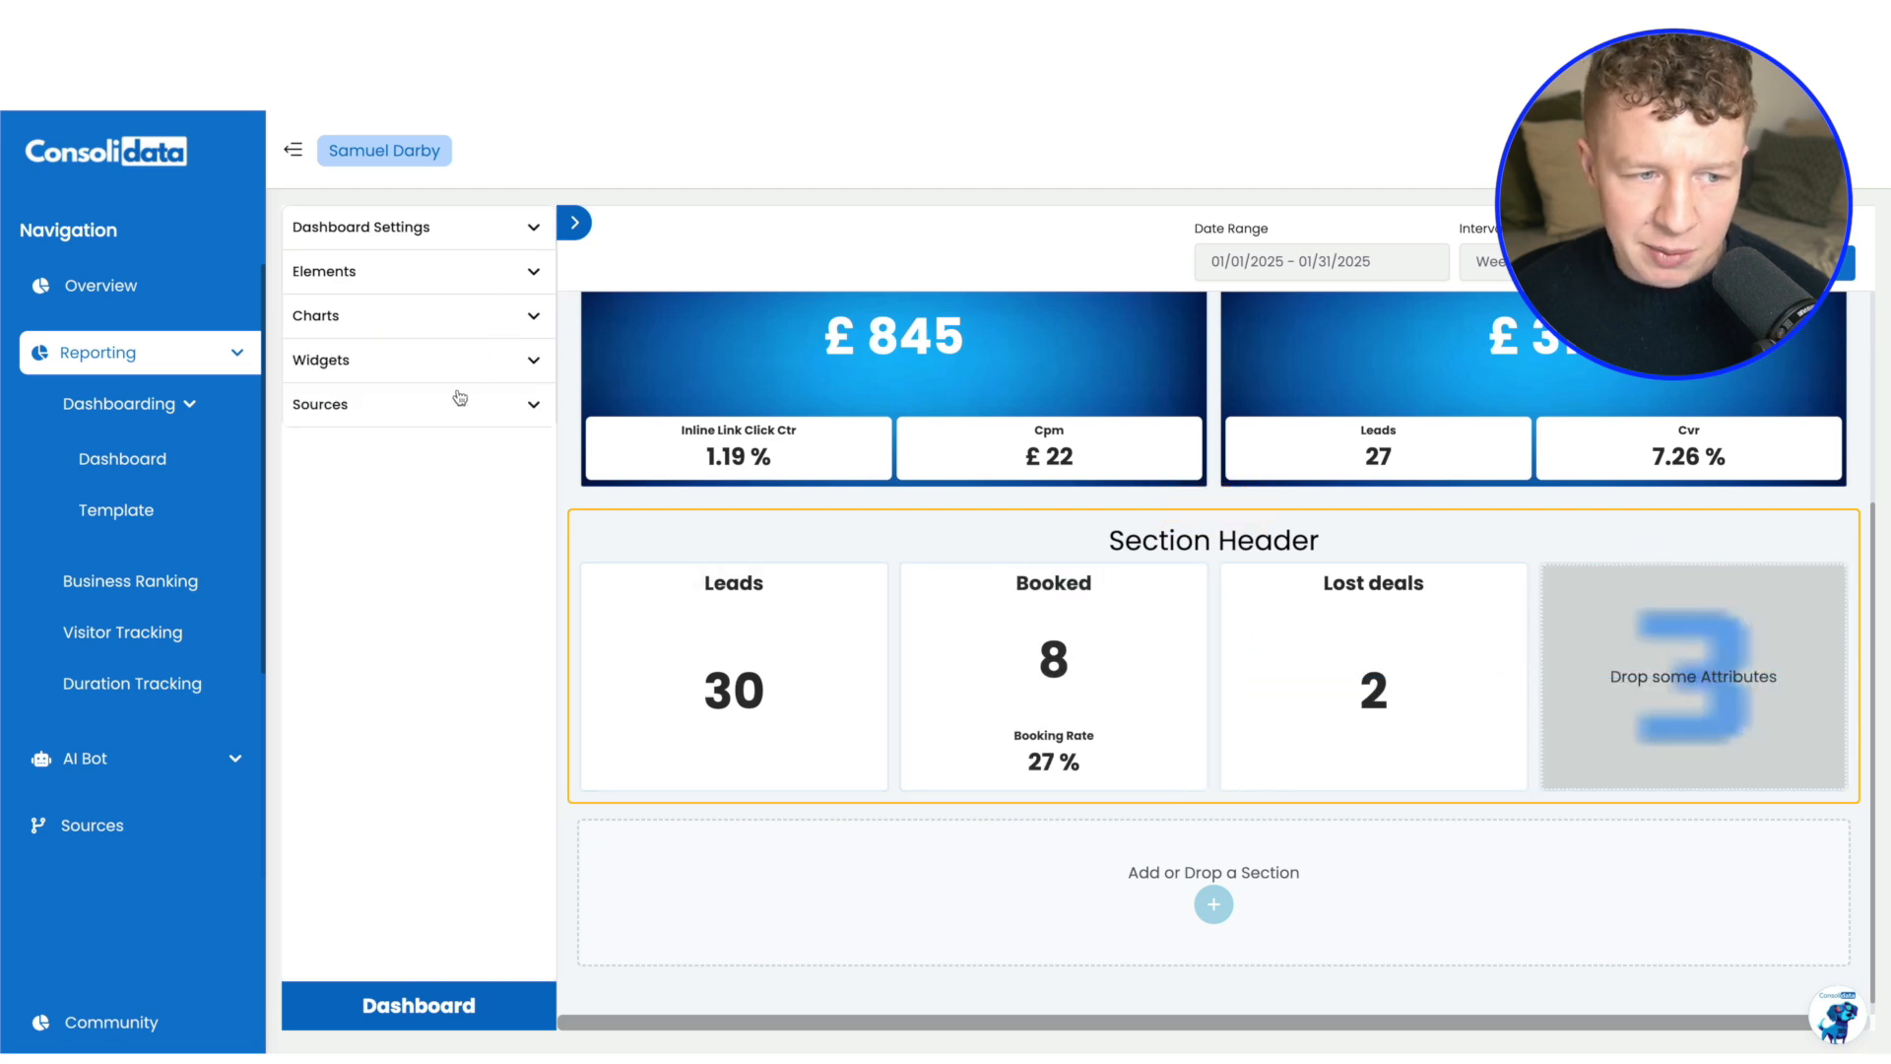
Start another custom source attribute and add the cleaning client's Leads attribute to it
click(463, 406)
click(487, 454)
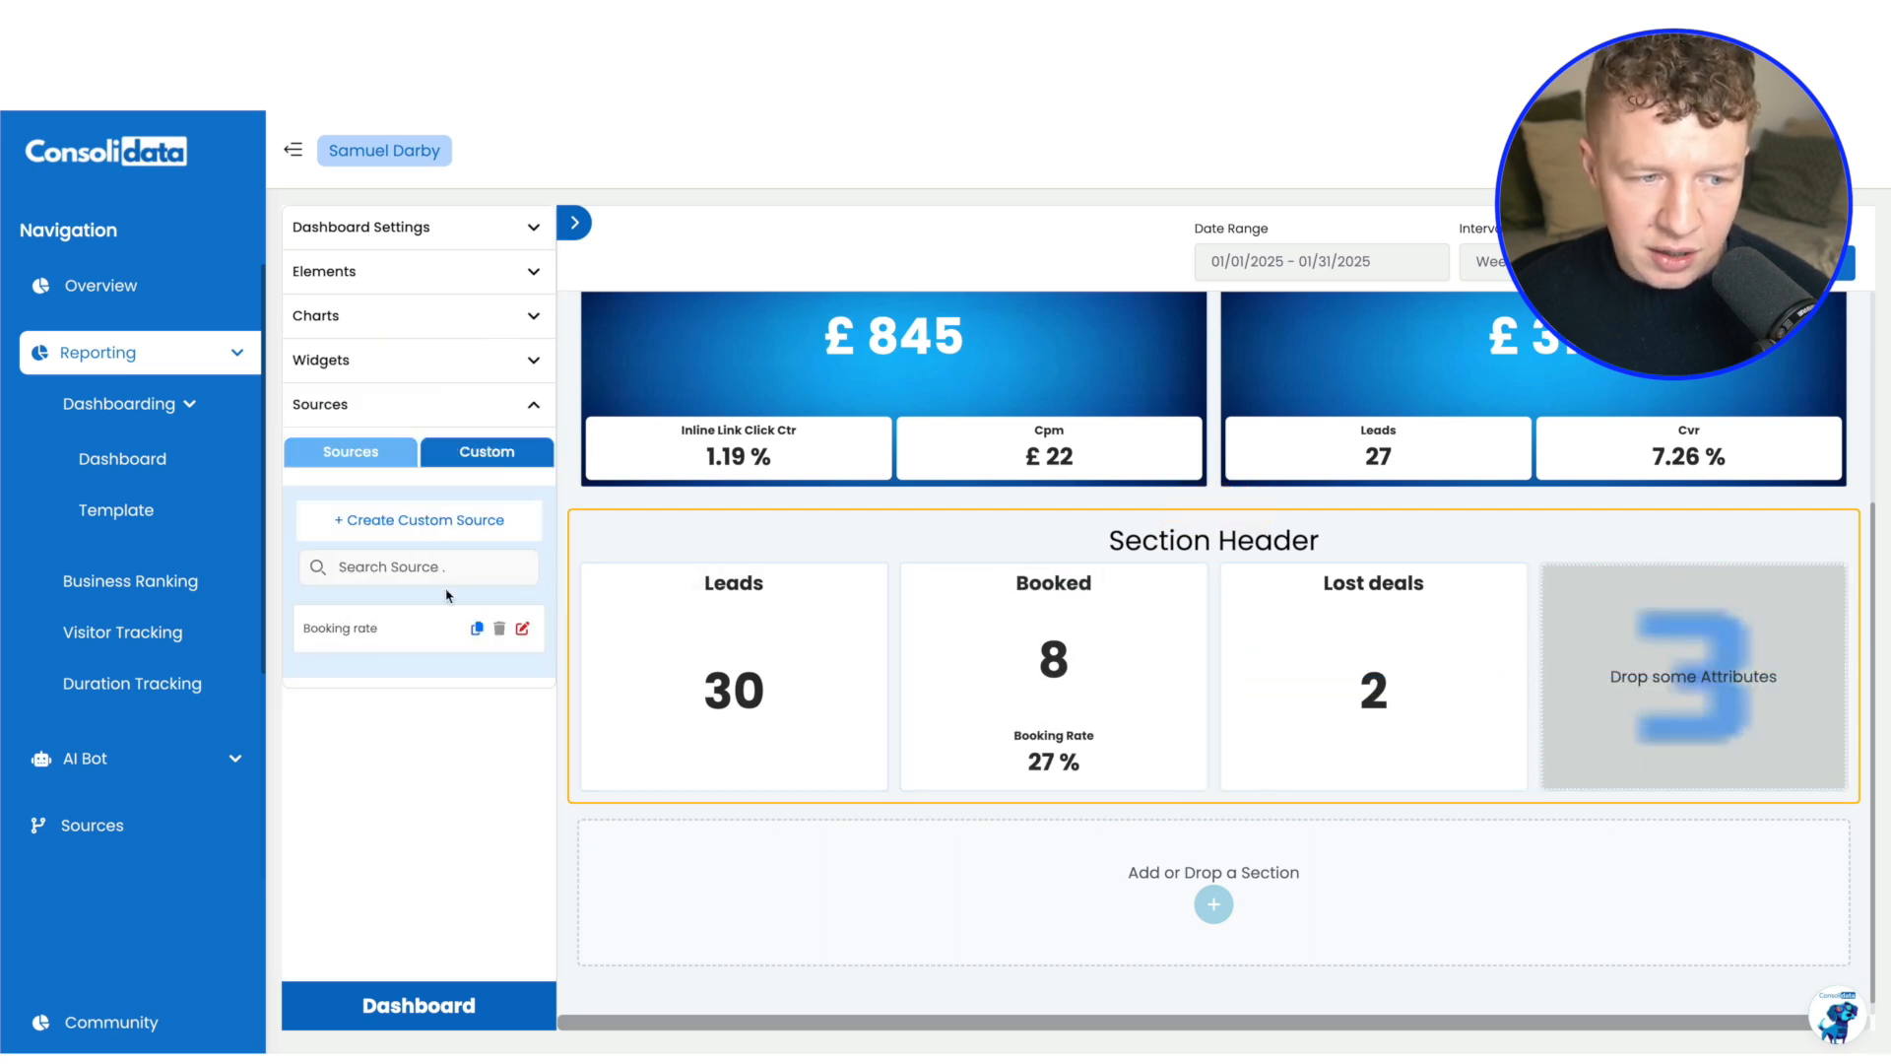
click(423, 520)
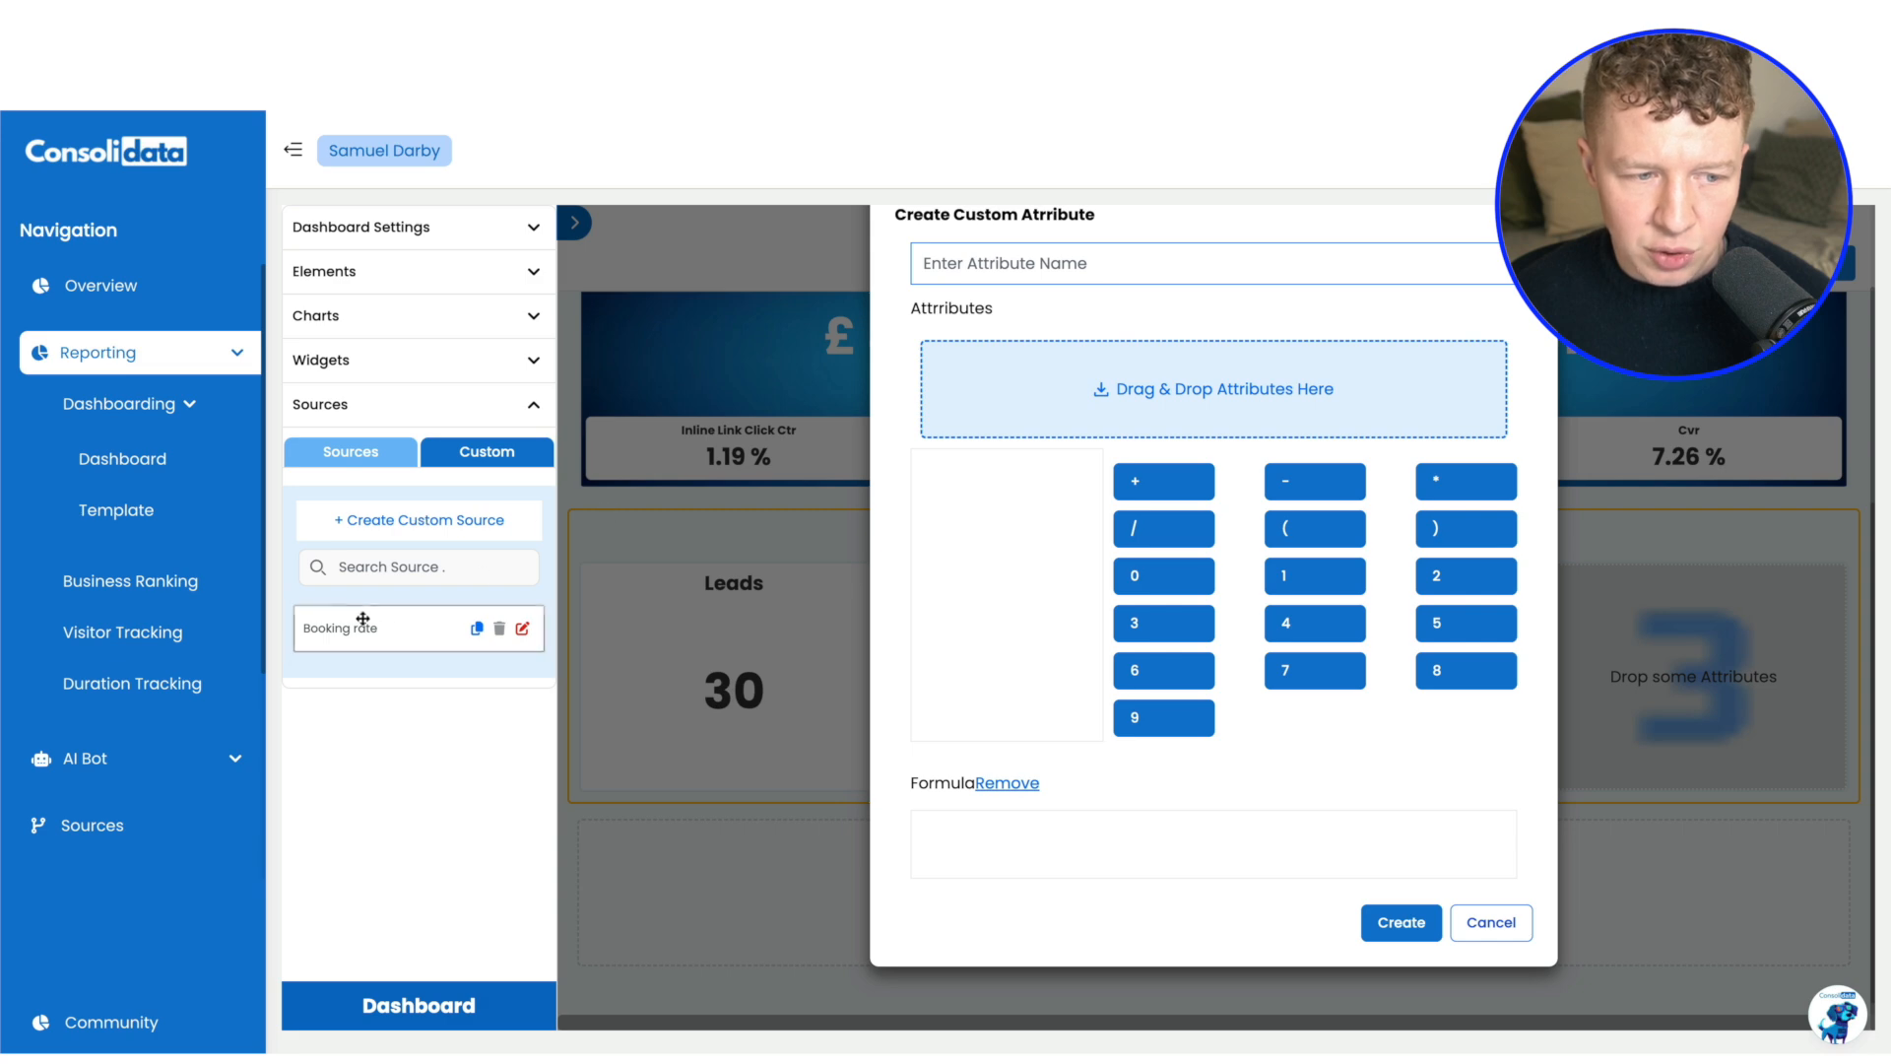
click(356, 458)
click(480, 522)
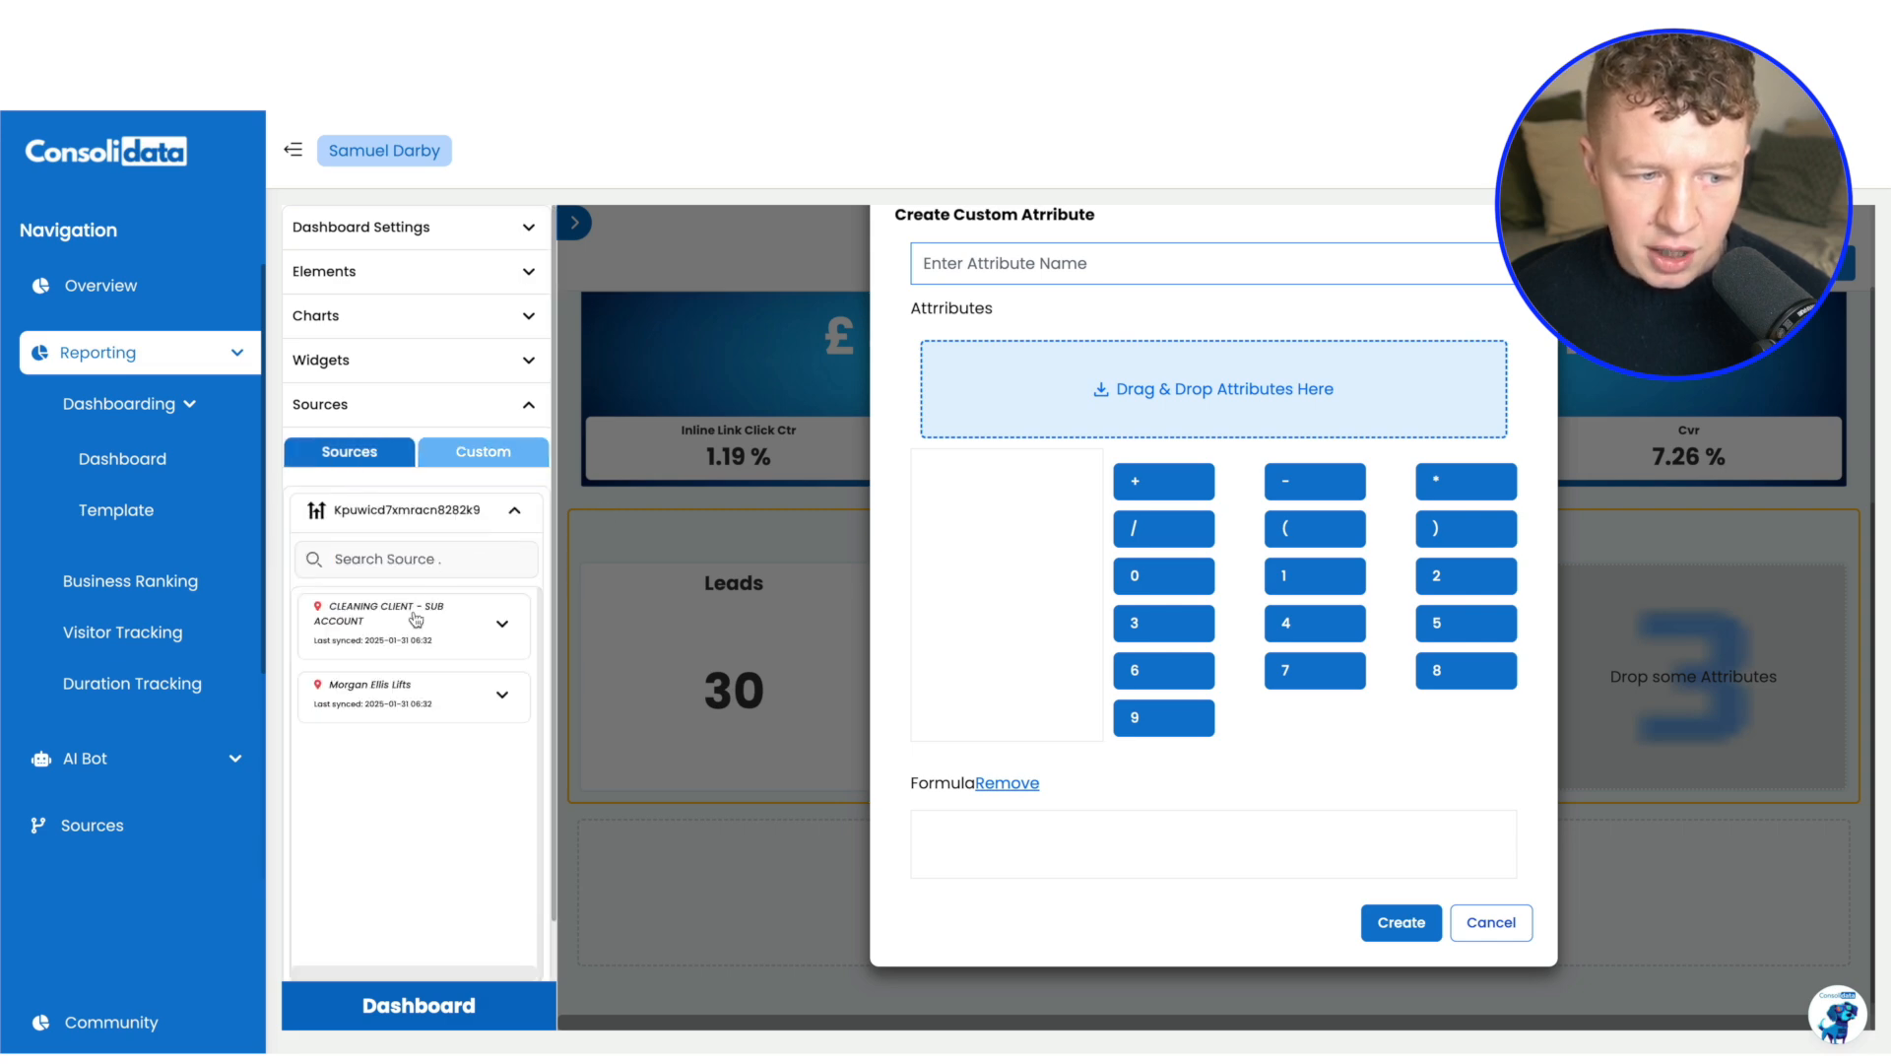
scroll(423, 695, down, 1)
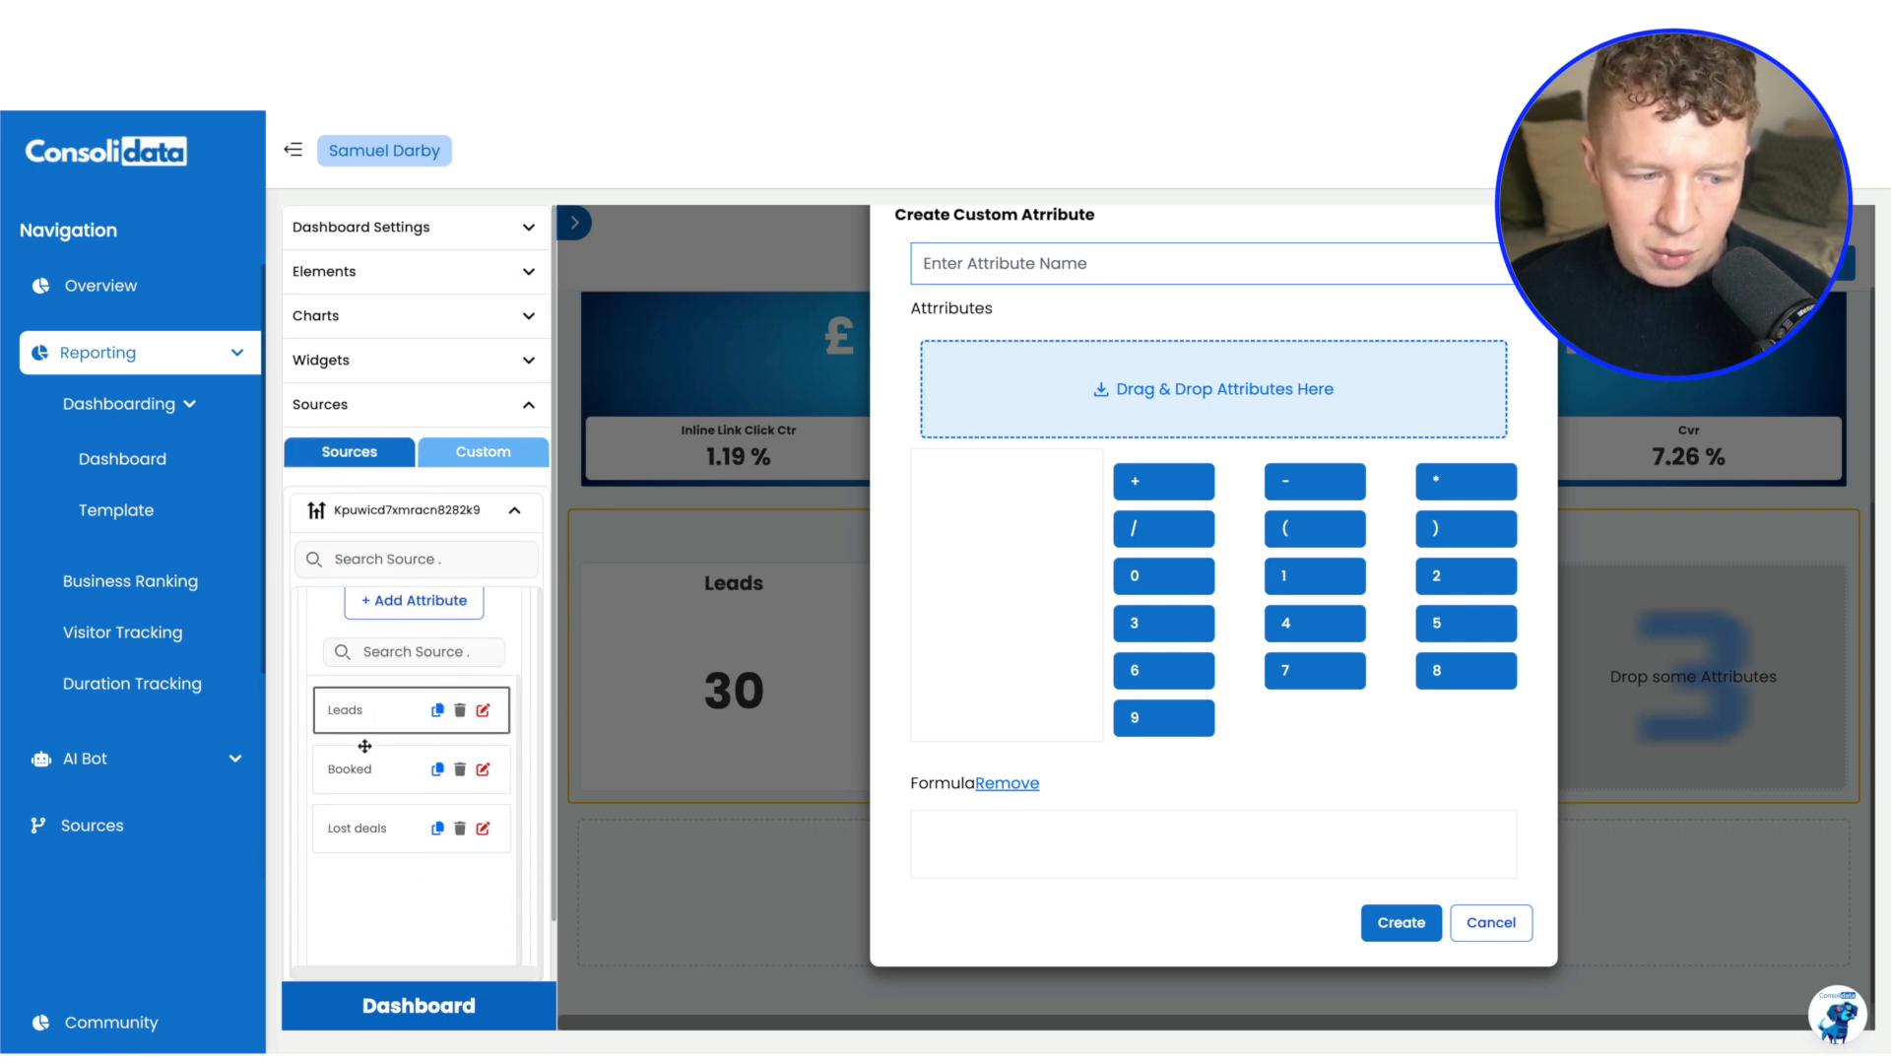
drag(372, 730, 1039, 425)
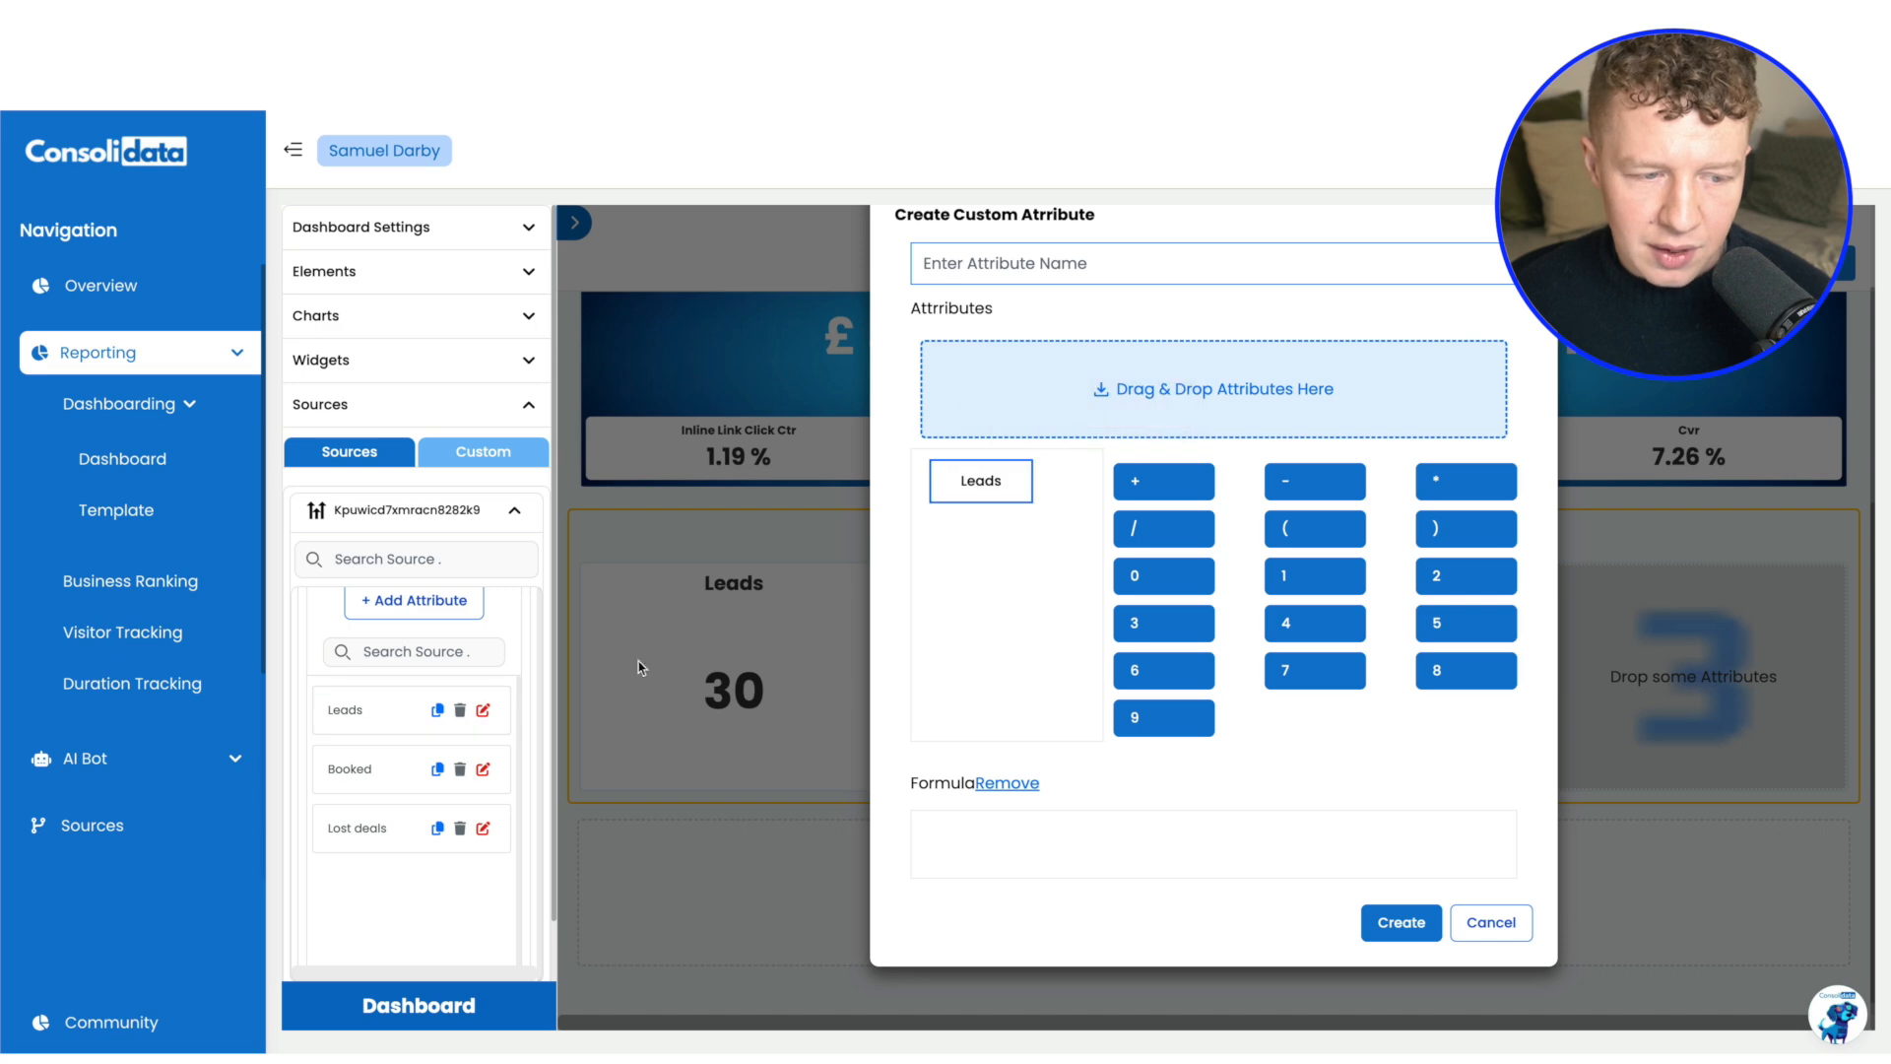
Start a new HighLevel attribute for the cleaning client sub account and name it Sold deals
scroll(414, 709, up, 1)
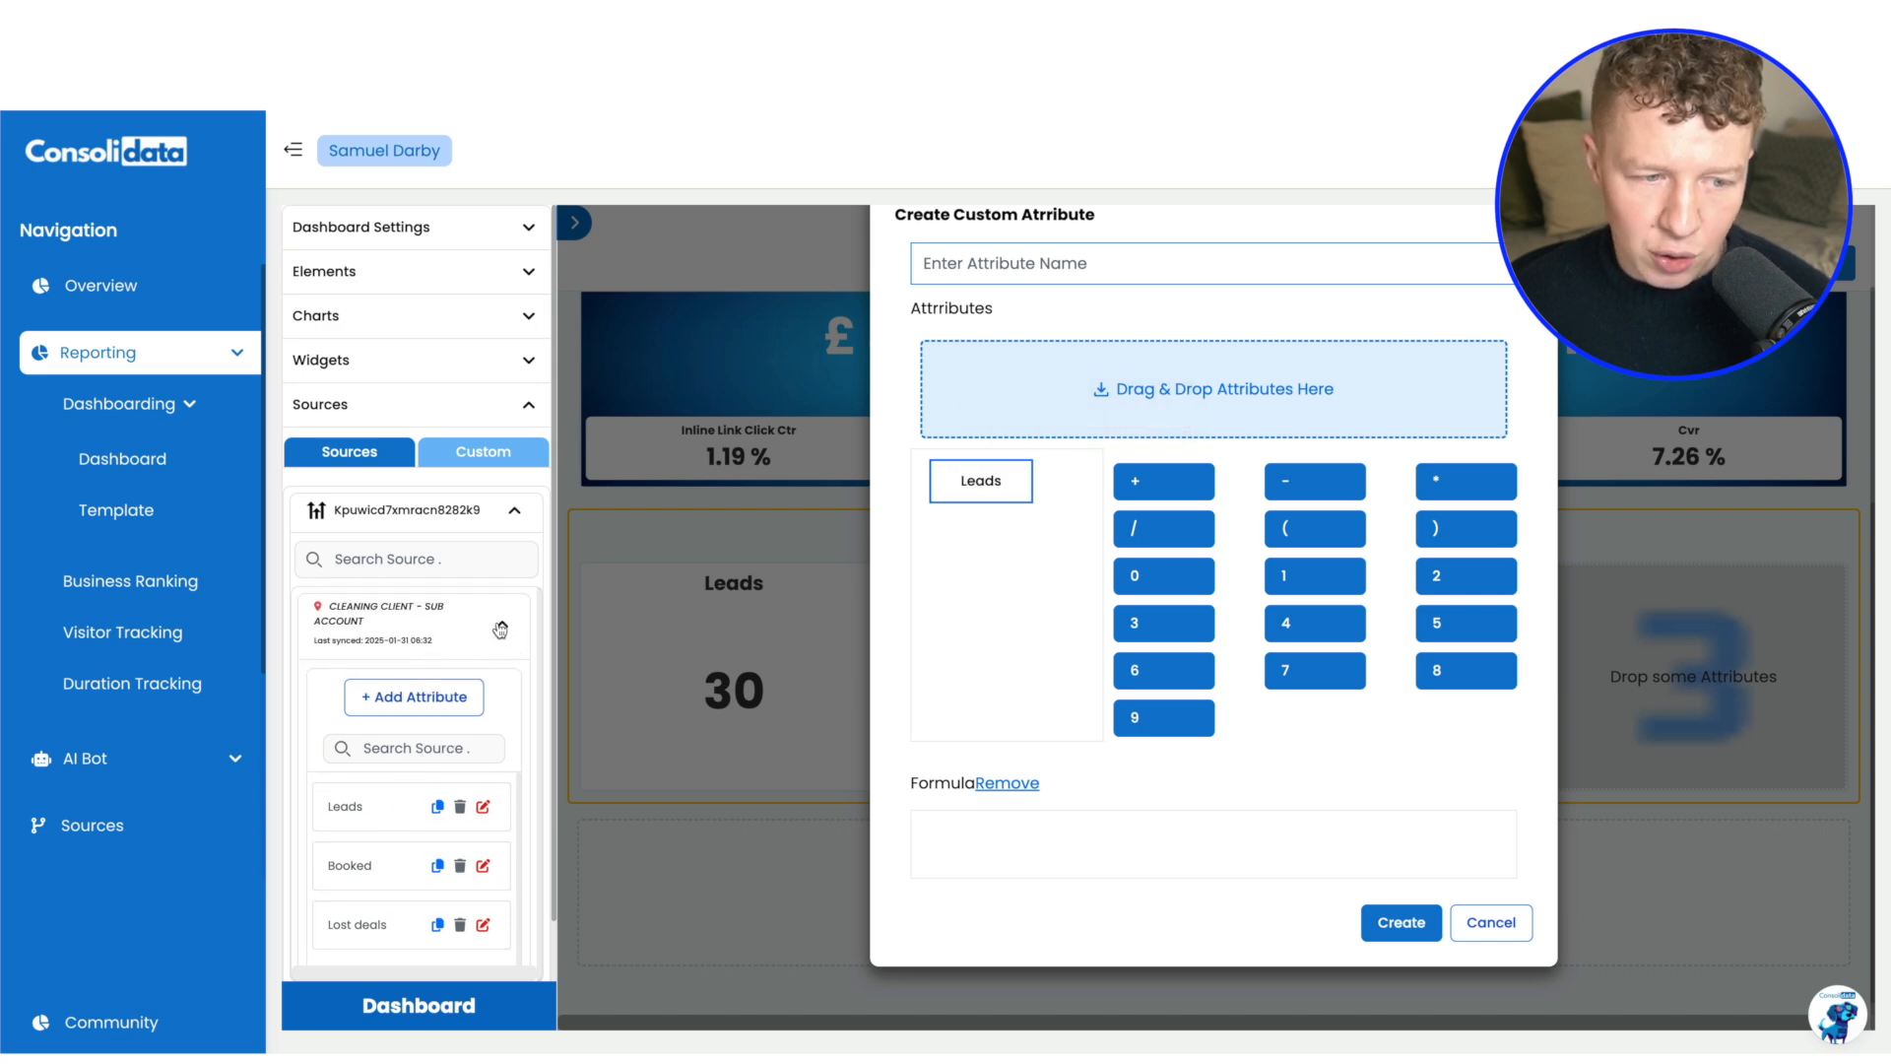
click(456, 690)
click(958, 391)
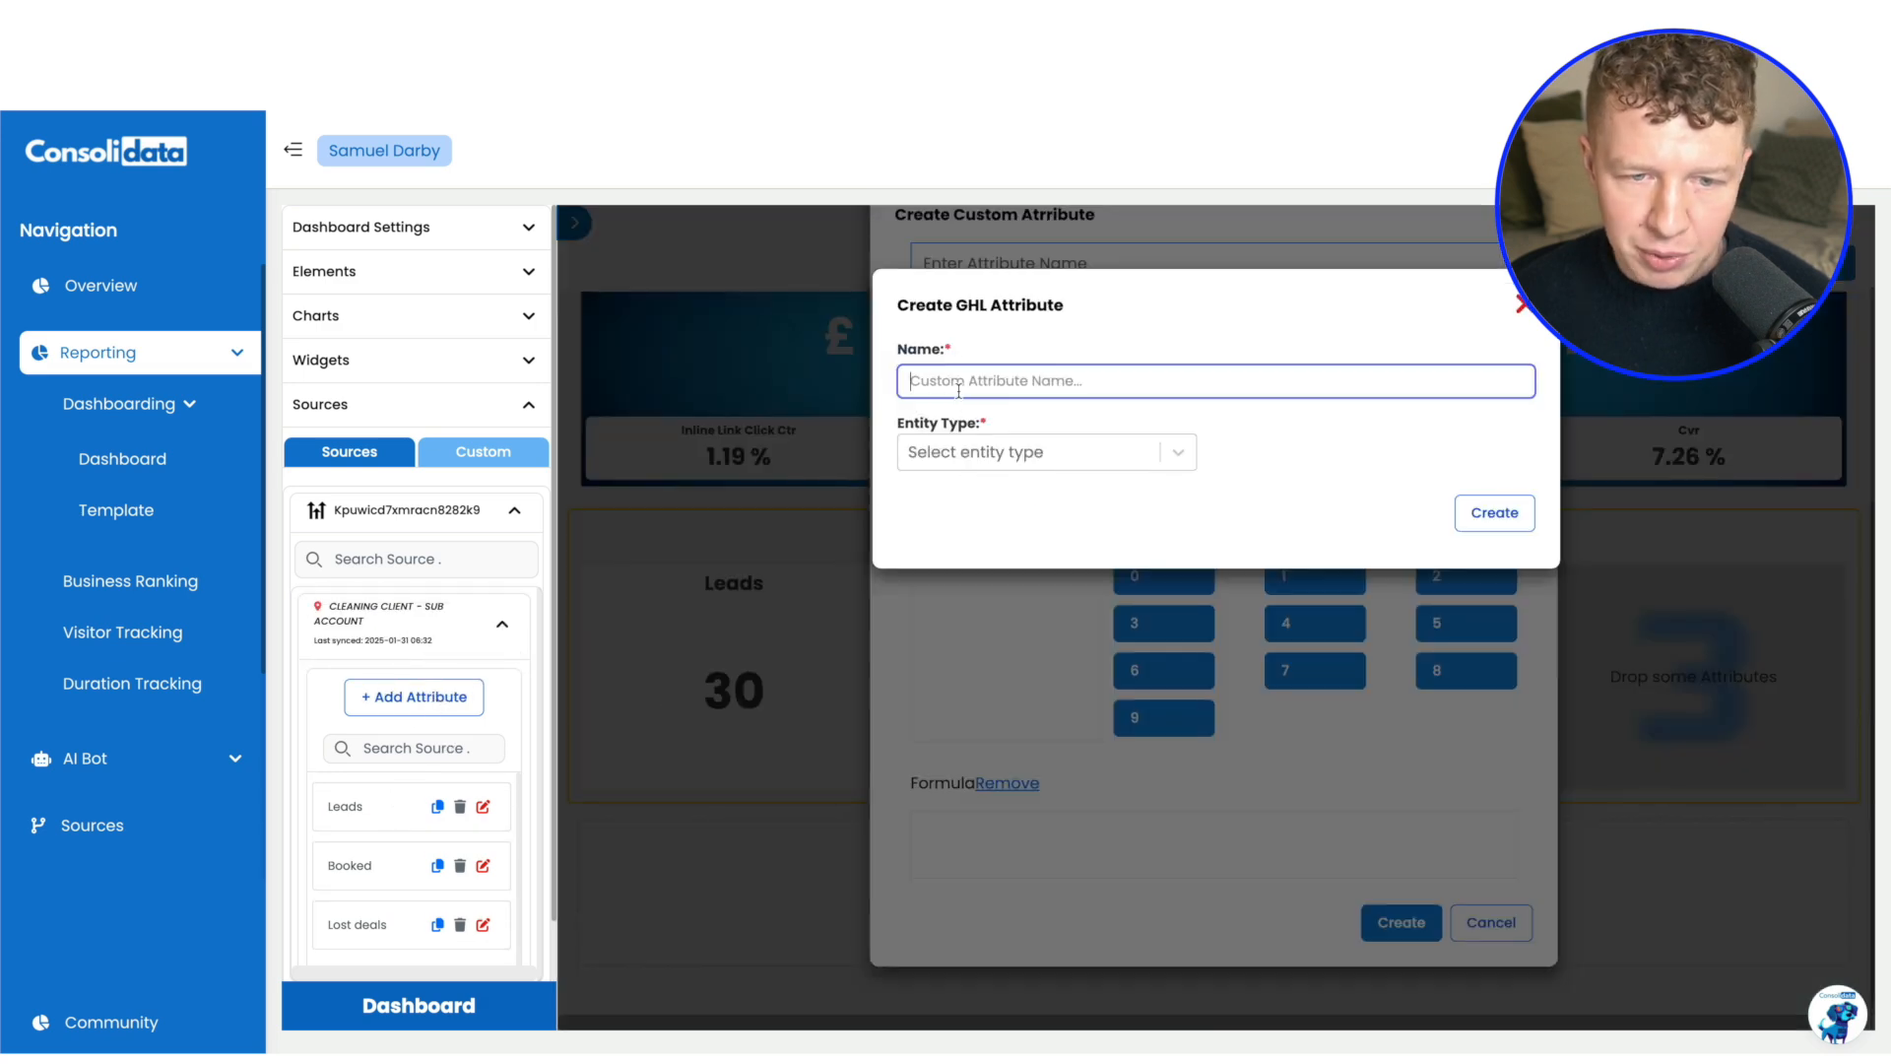
text(Sold deals)
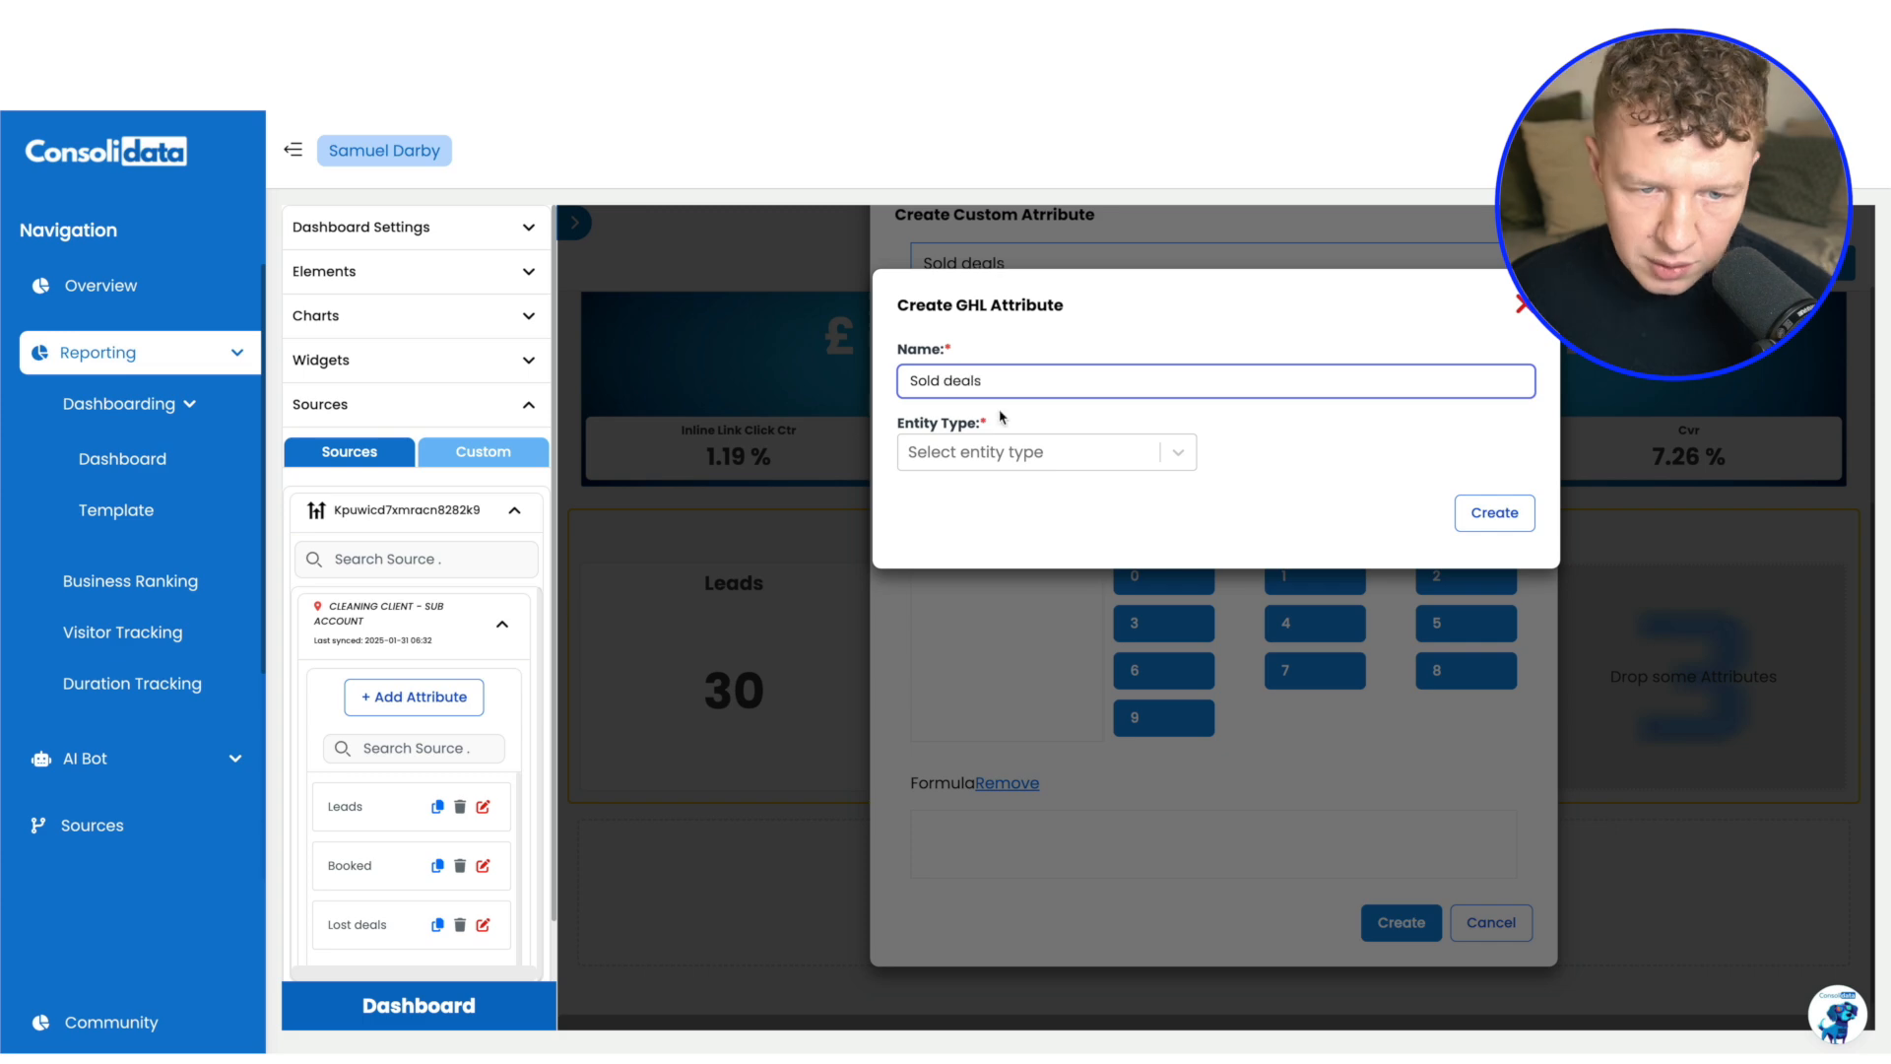
Create the Sold deals attribute from Opportunities in the Sales Pipeline's Sold stage and add it to the custom attribute
click(1012, 445)
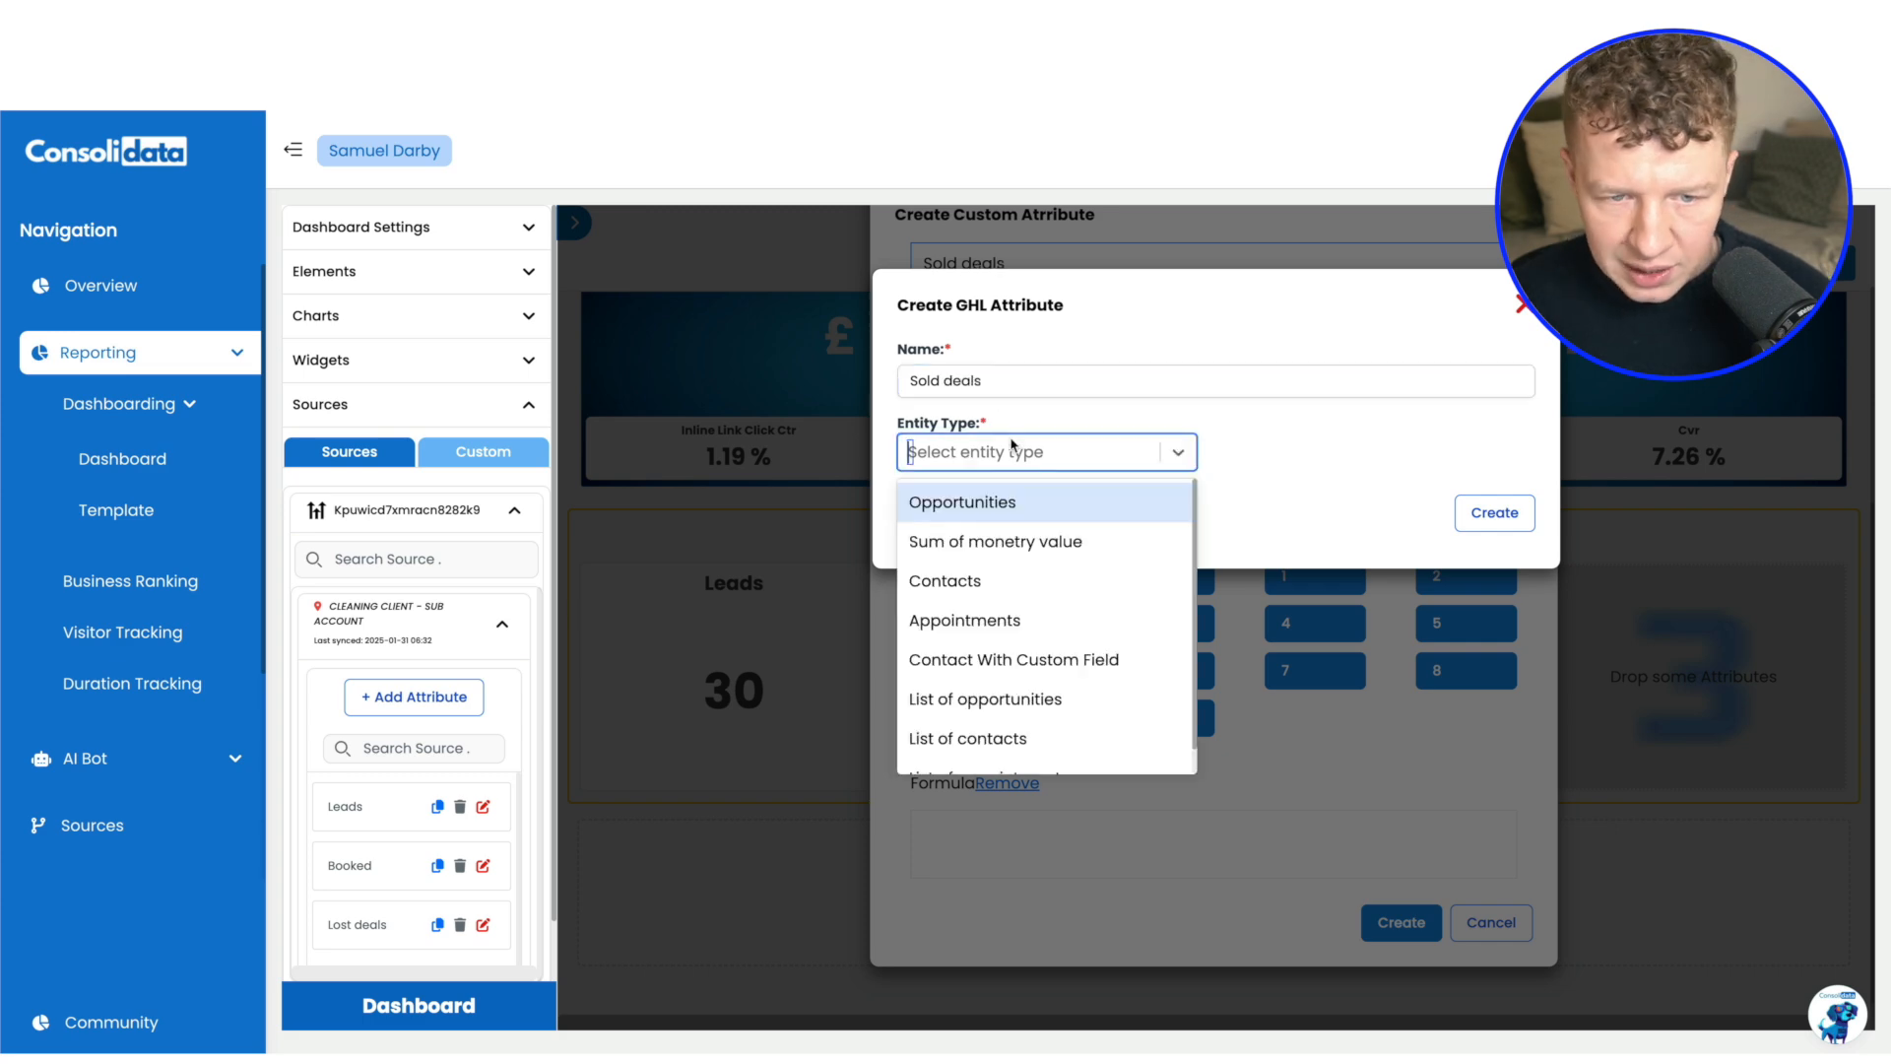
click(984, 504)
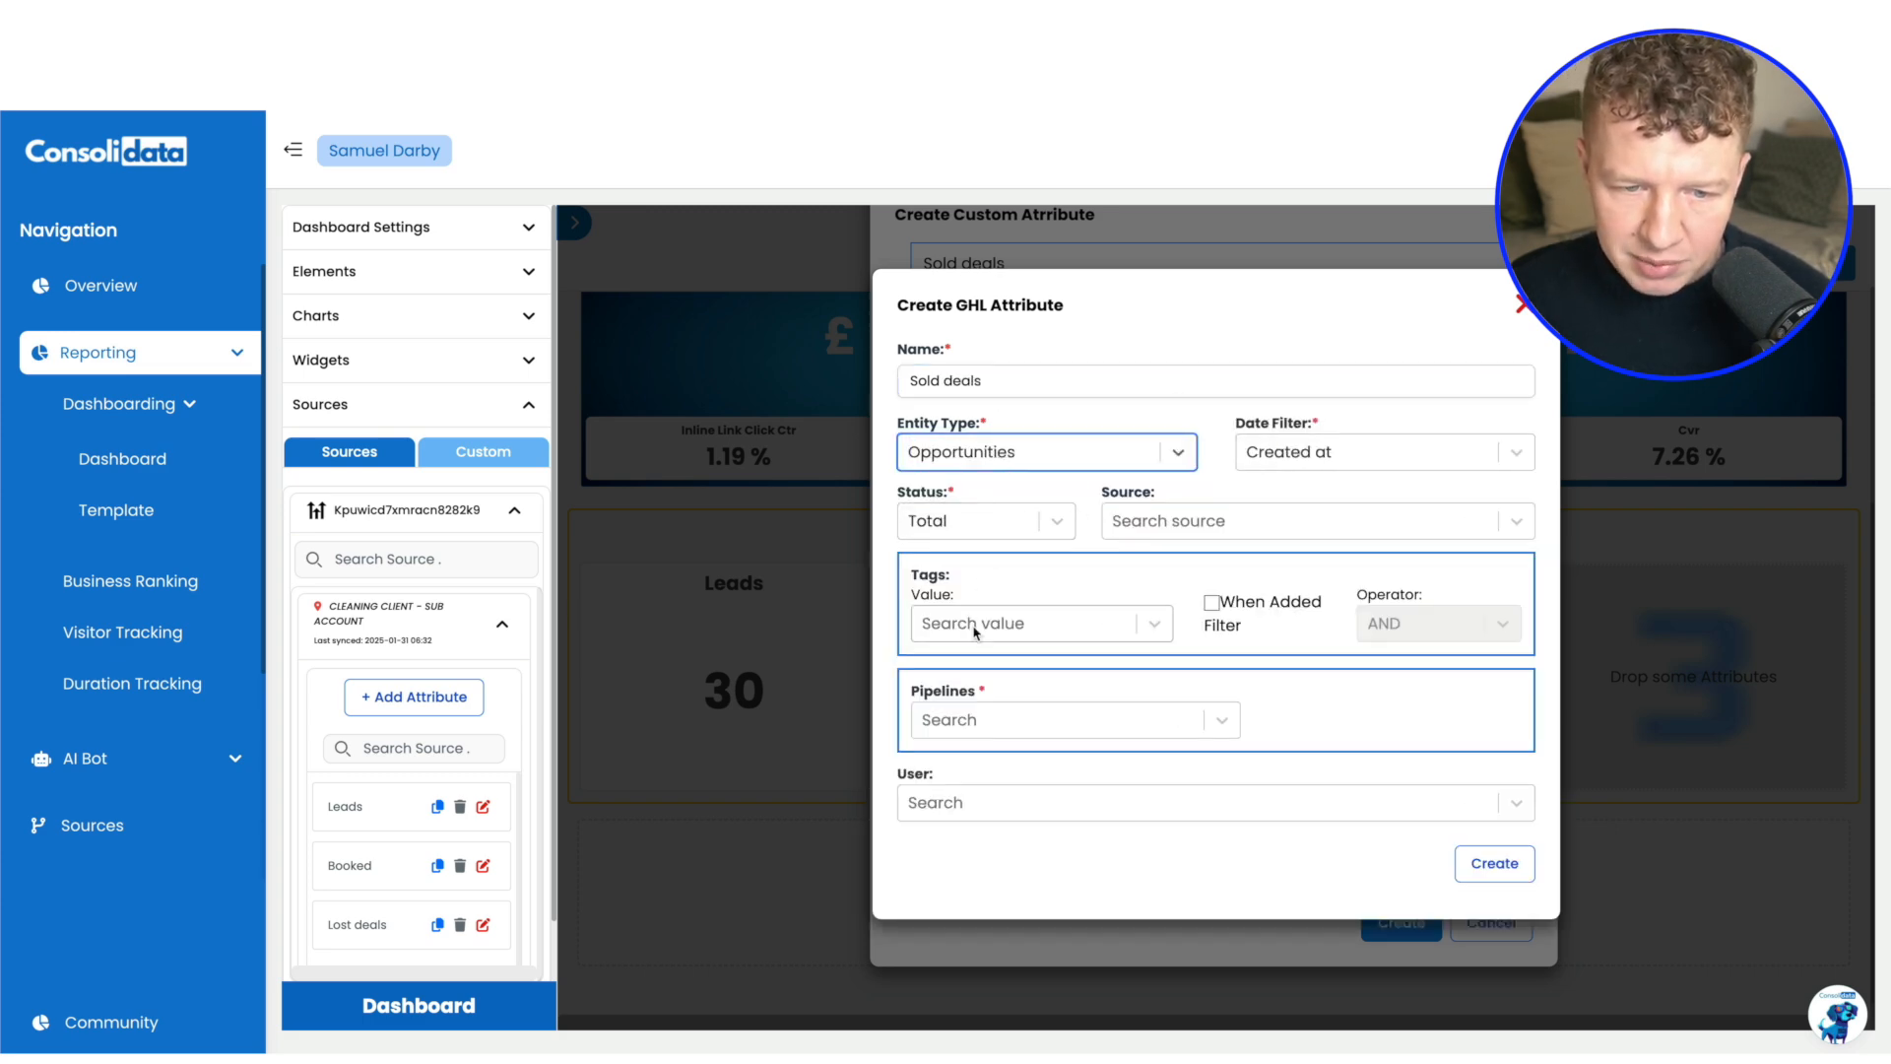
click(996, 737)
click(984, 769)
click(1378, 720)
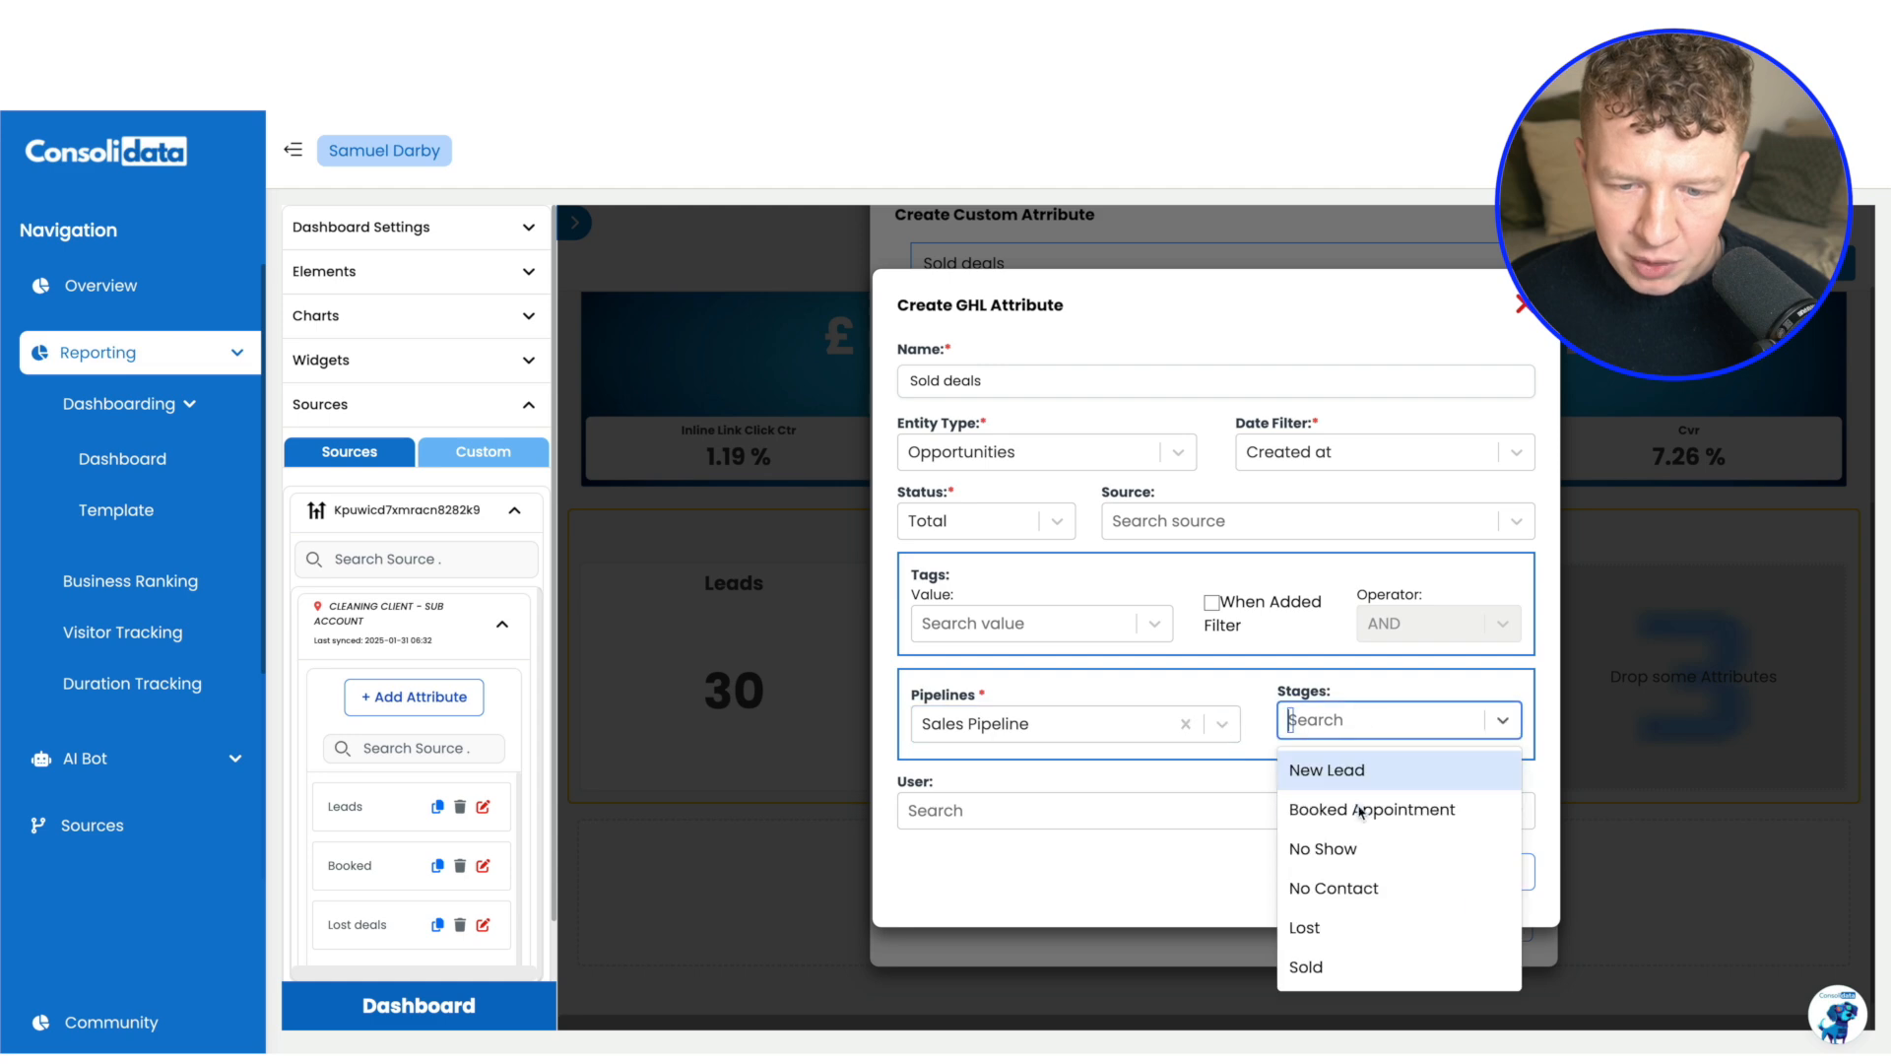
click(1336, 967)
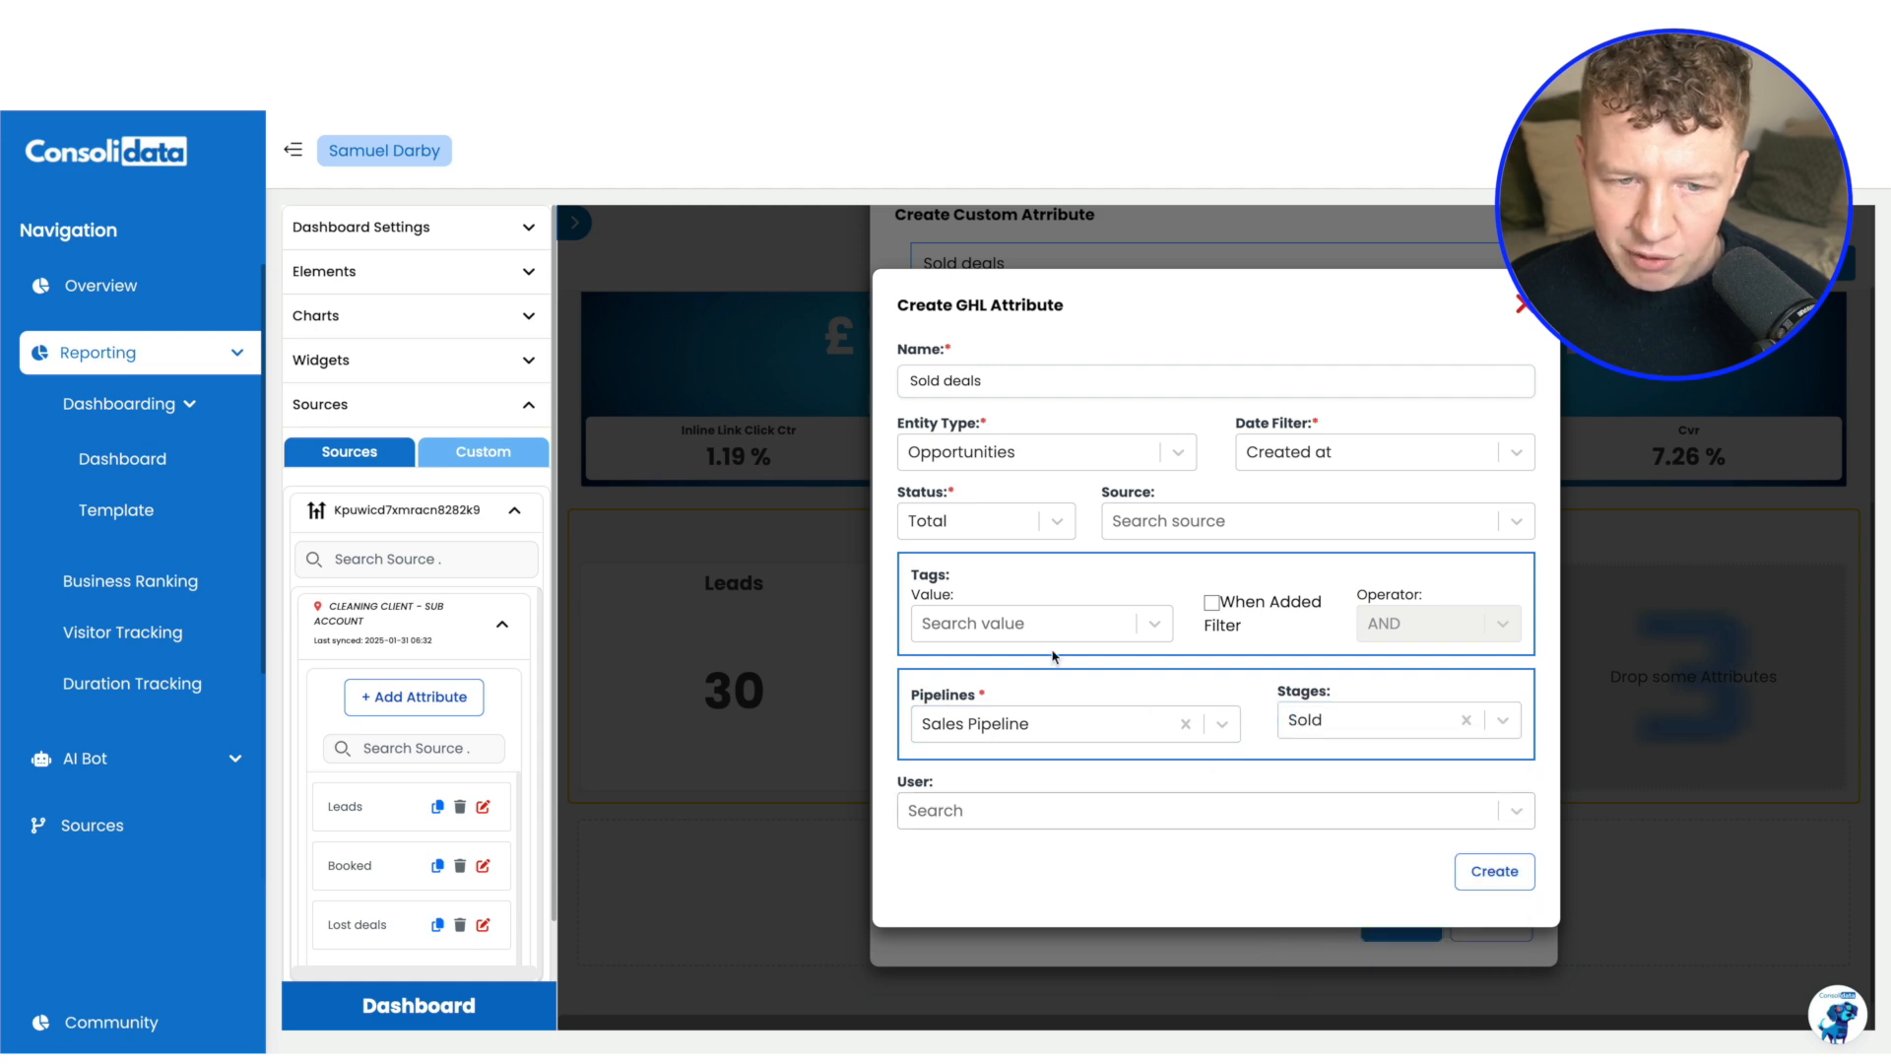
scroll(390, 760, down, 2)
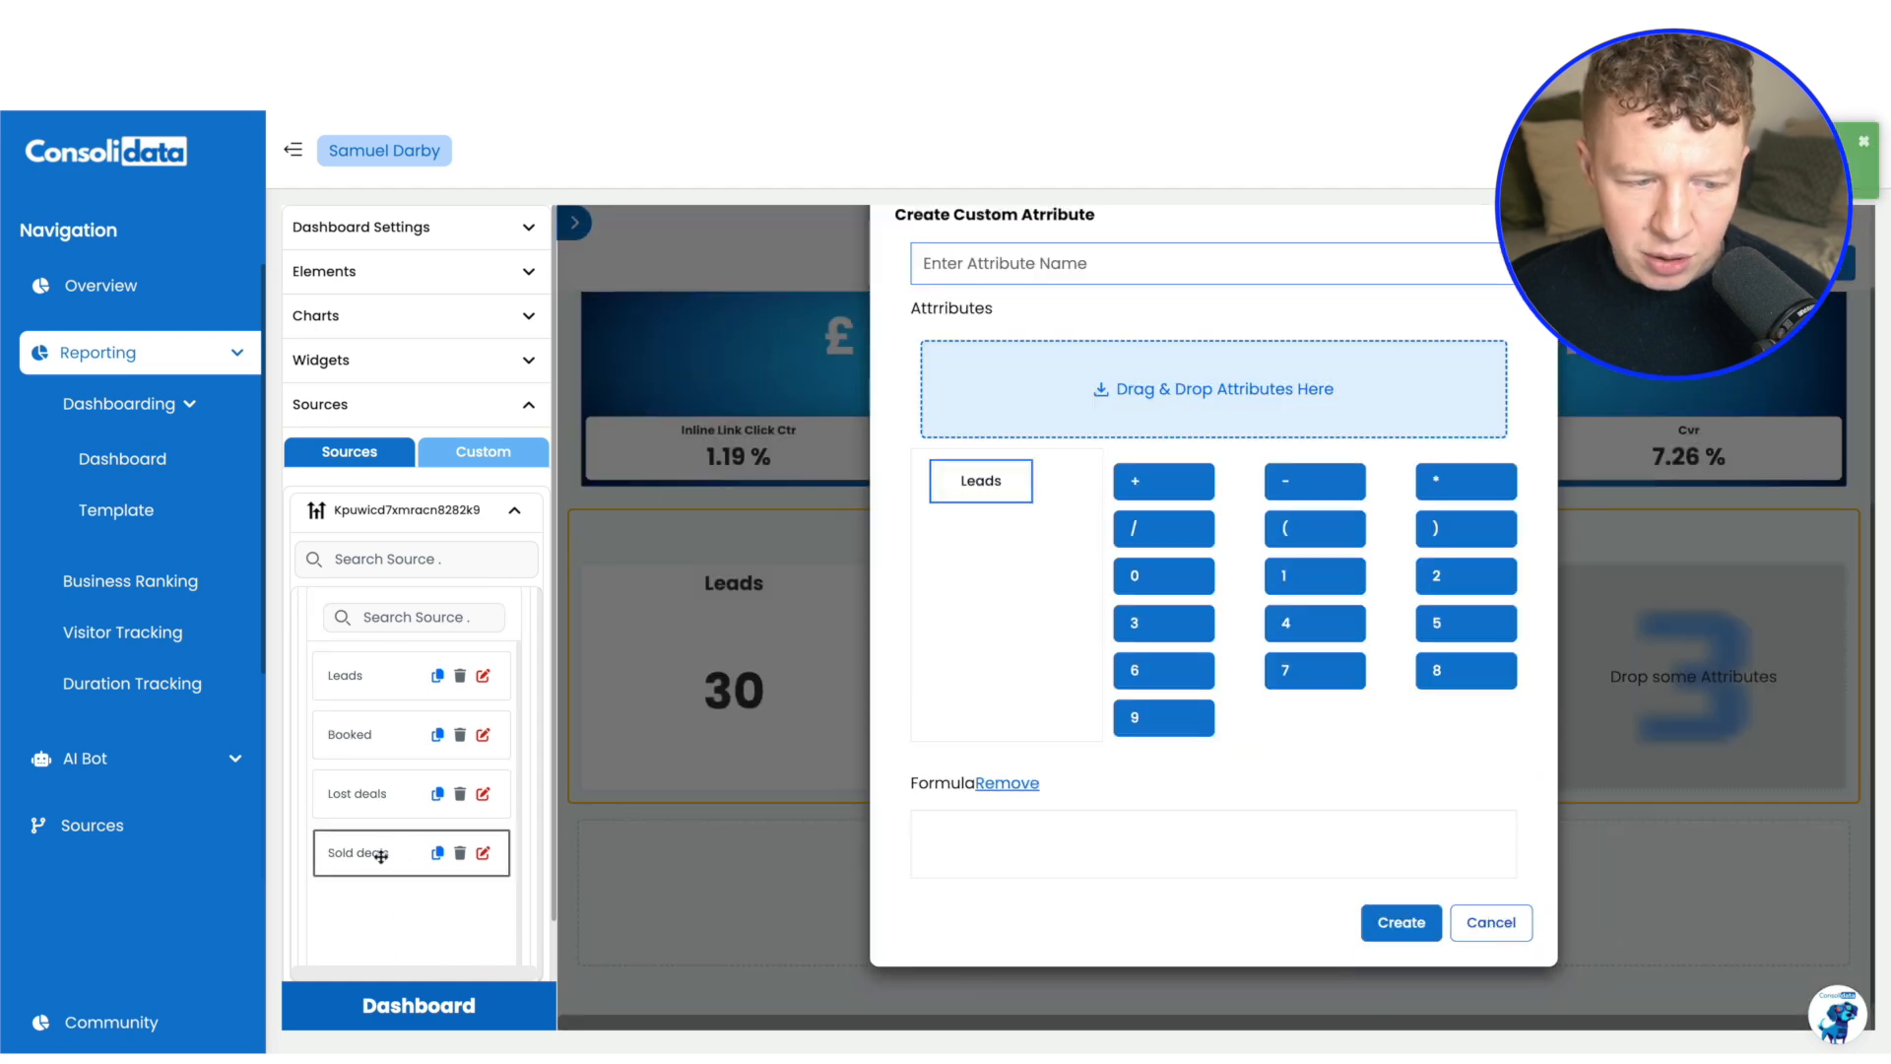
drag(378, 856, 1123, 403)
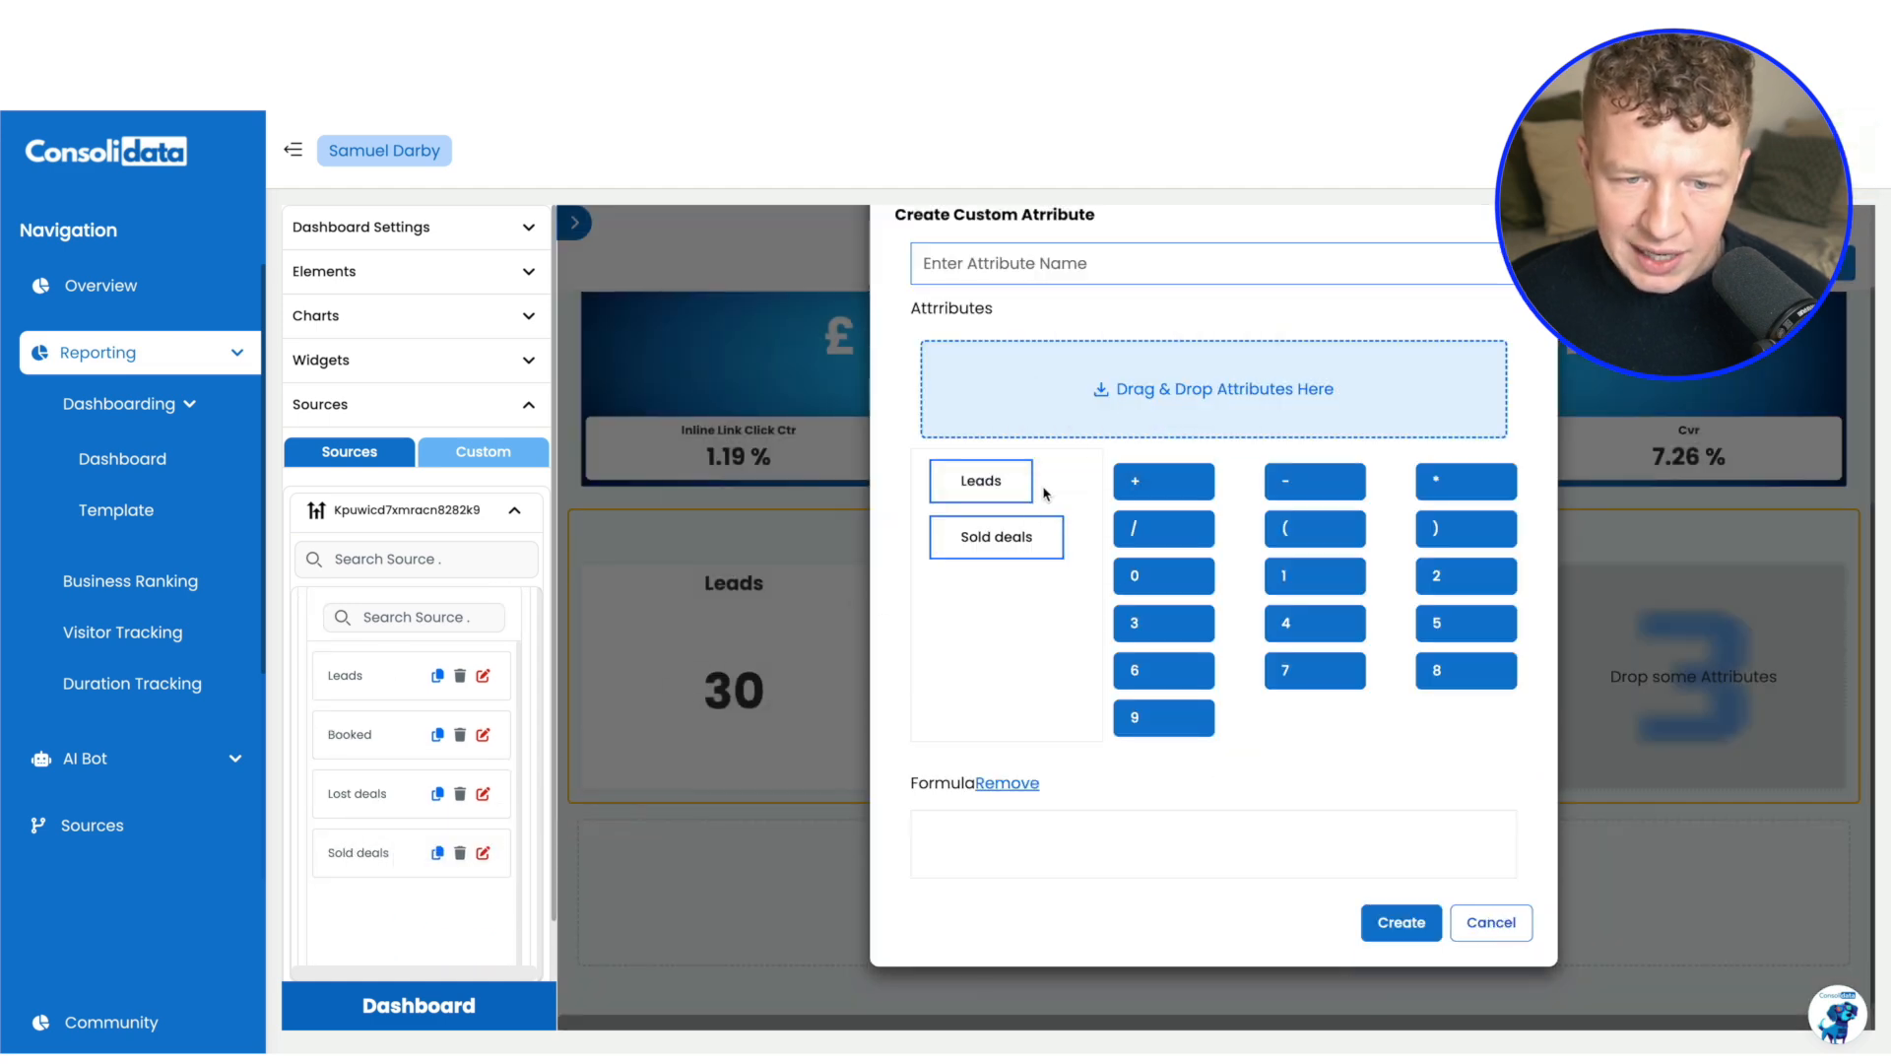
Build the custom attribute's formula as ( Sold deals / Leads ) * 100
click(1293, 529)
click(981, 545)
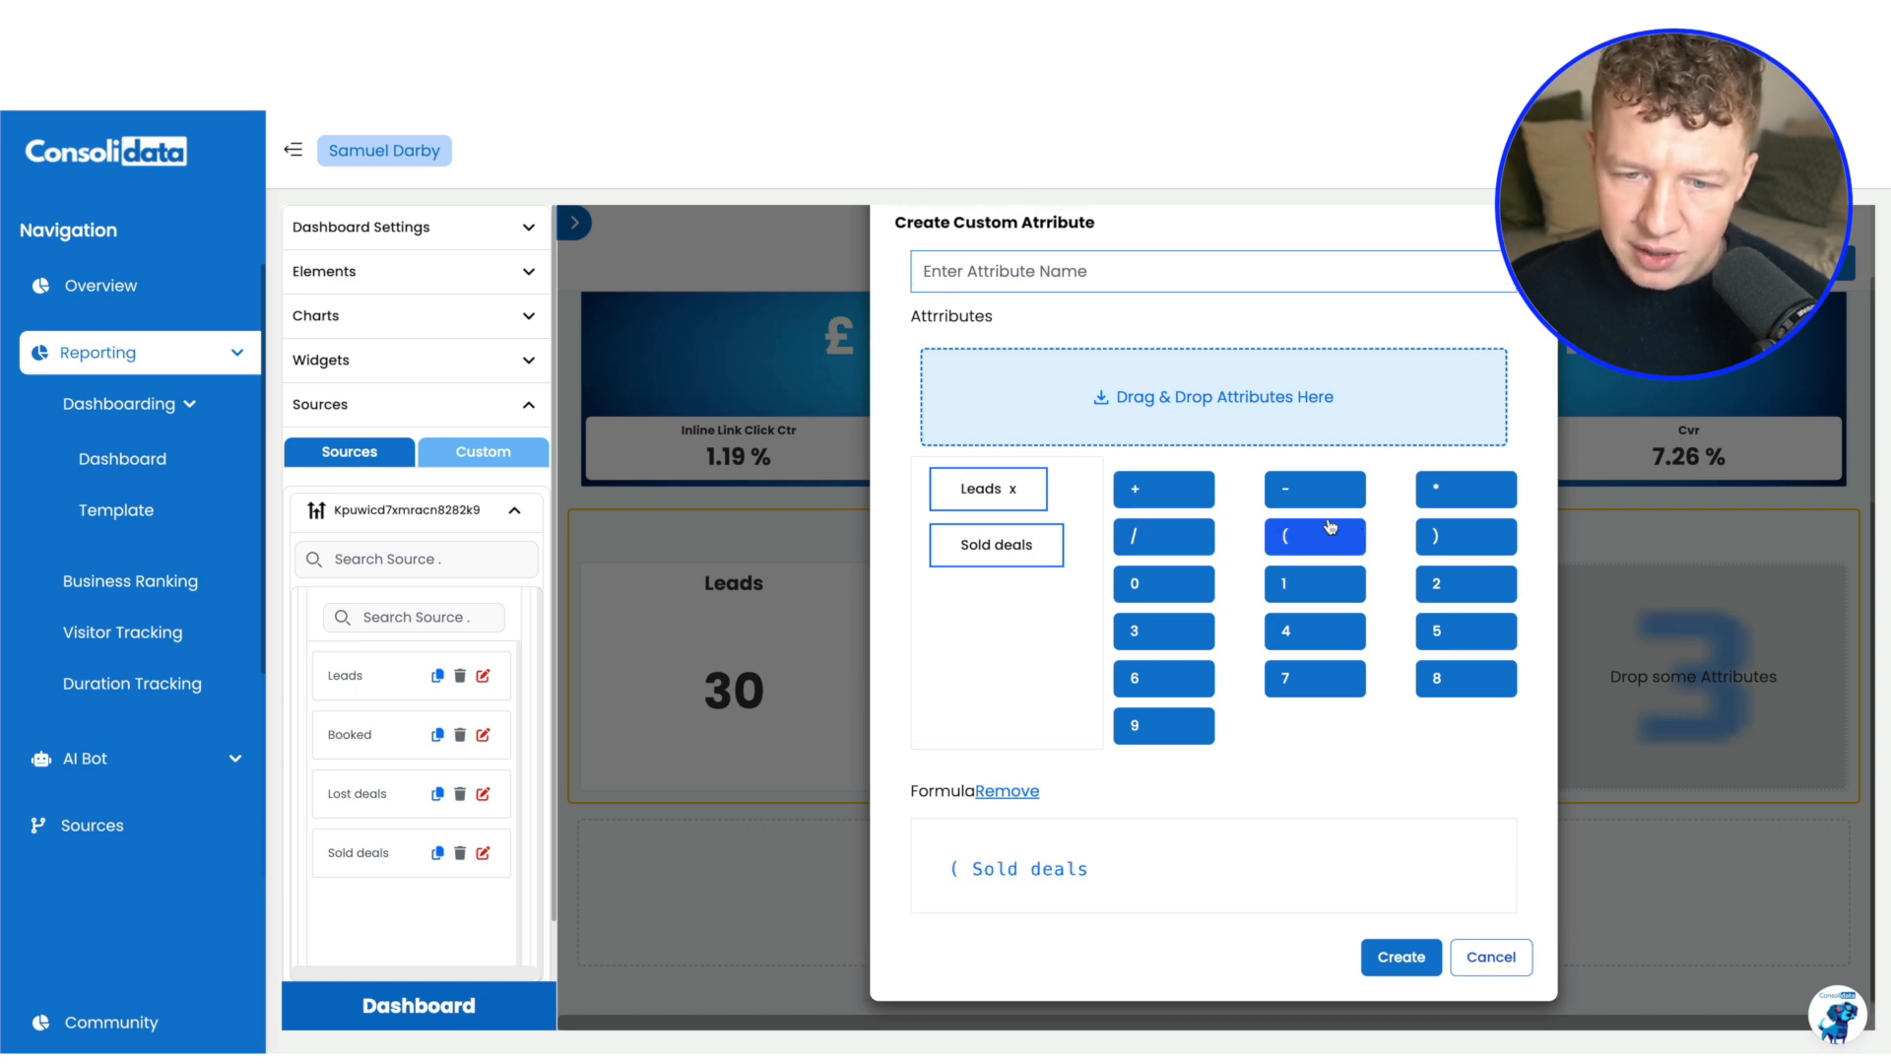
click(1172, 550)
click(968, 491)
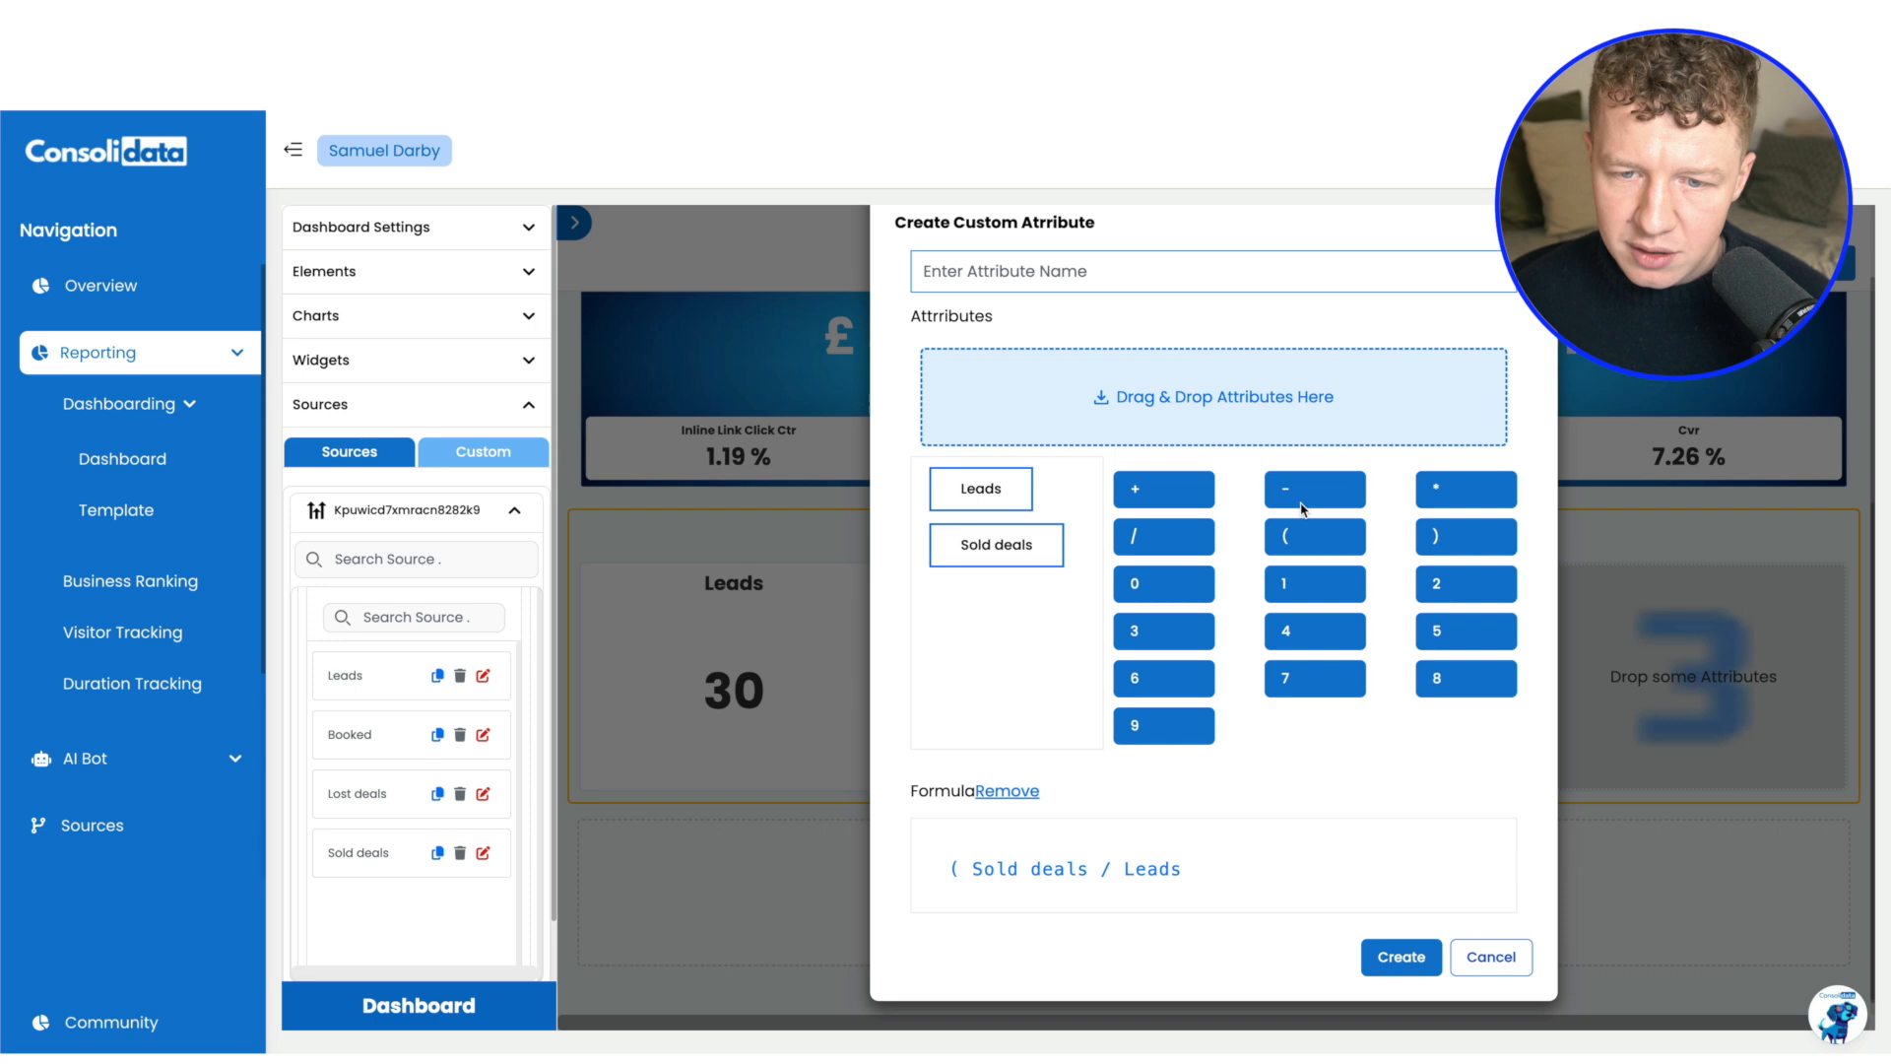
click(1477, 532)
click(1458, 490)
click(1300, 585)
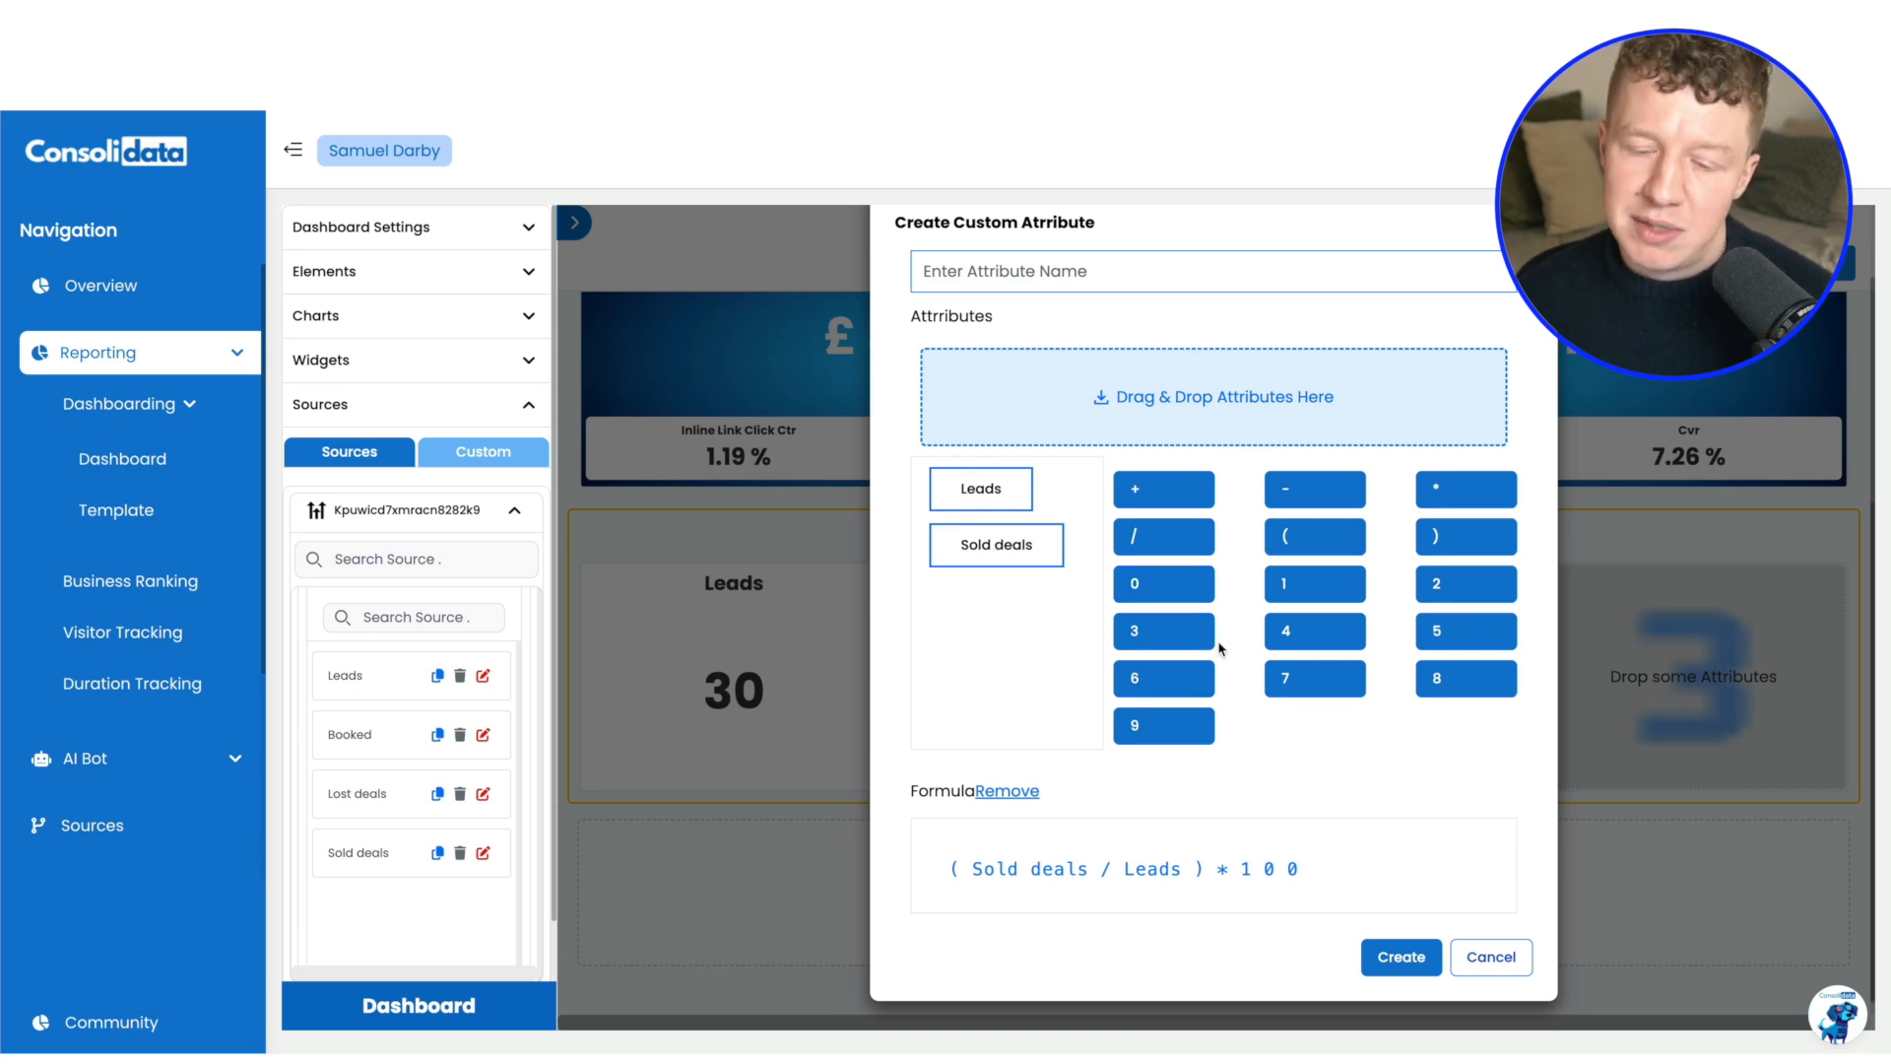
Name the custom attribute CVR, create it and assign it to the fourth Number chart beside Lost deals
click(1049, 276)
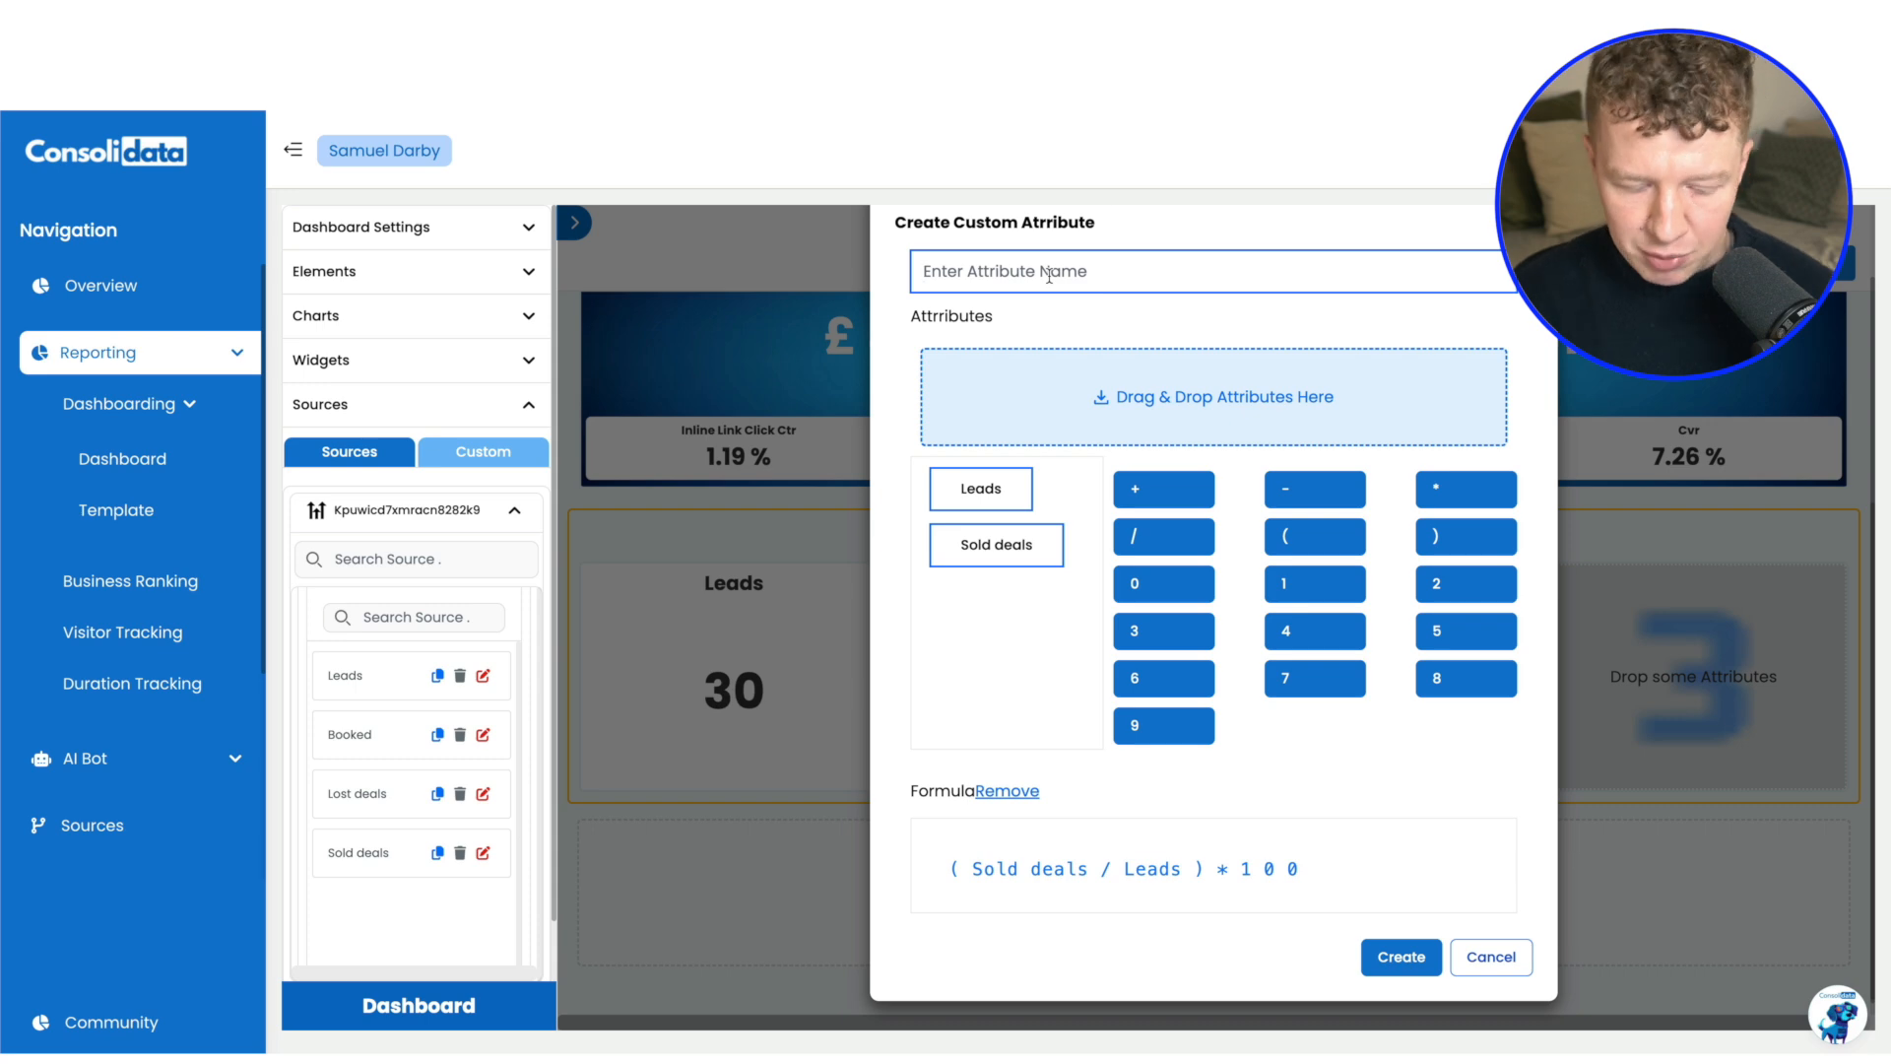
text(CVR)
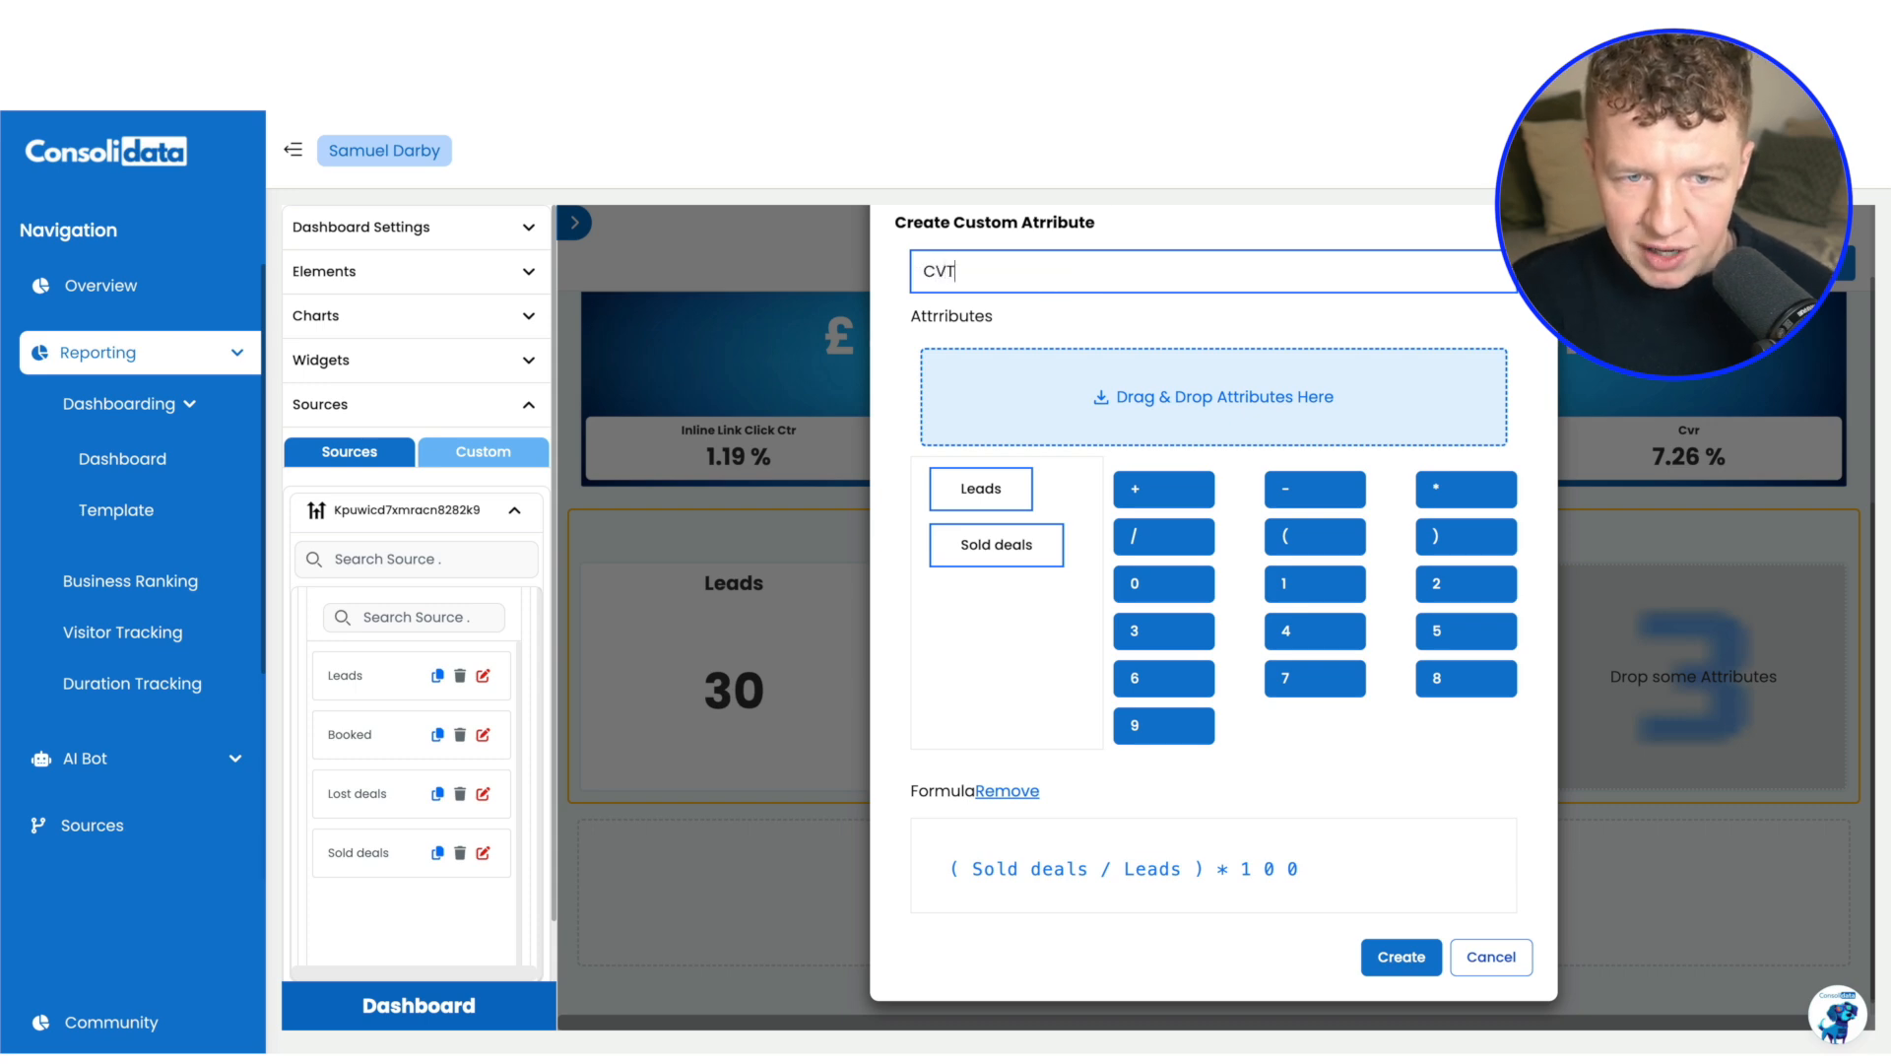
click(1400, 956)
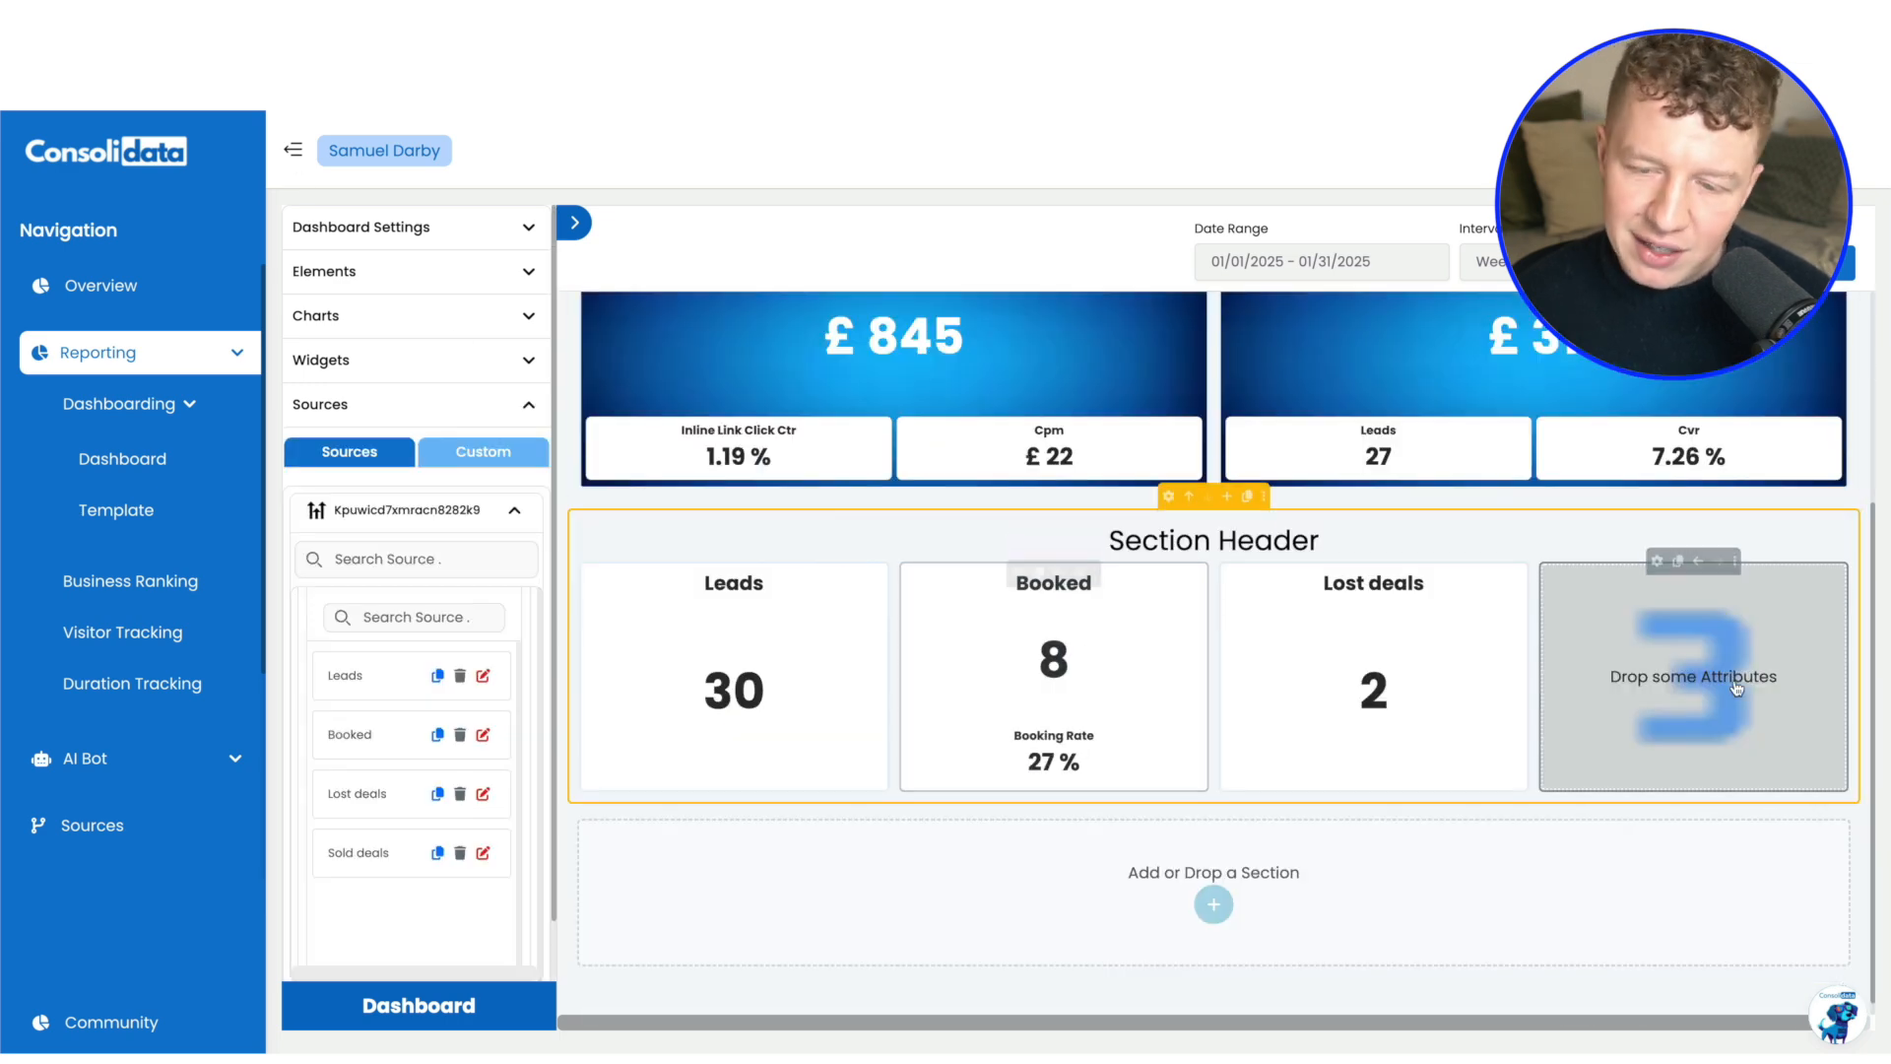
click(476, 461)
drag(335, 687, 1721, 653)
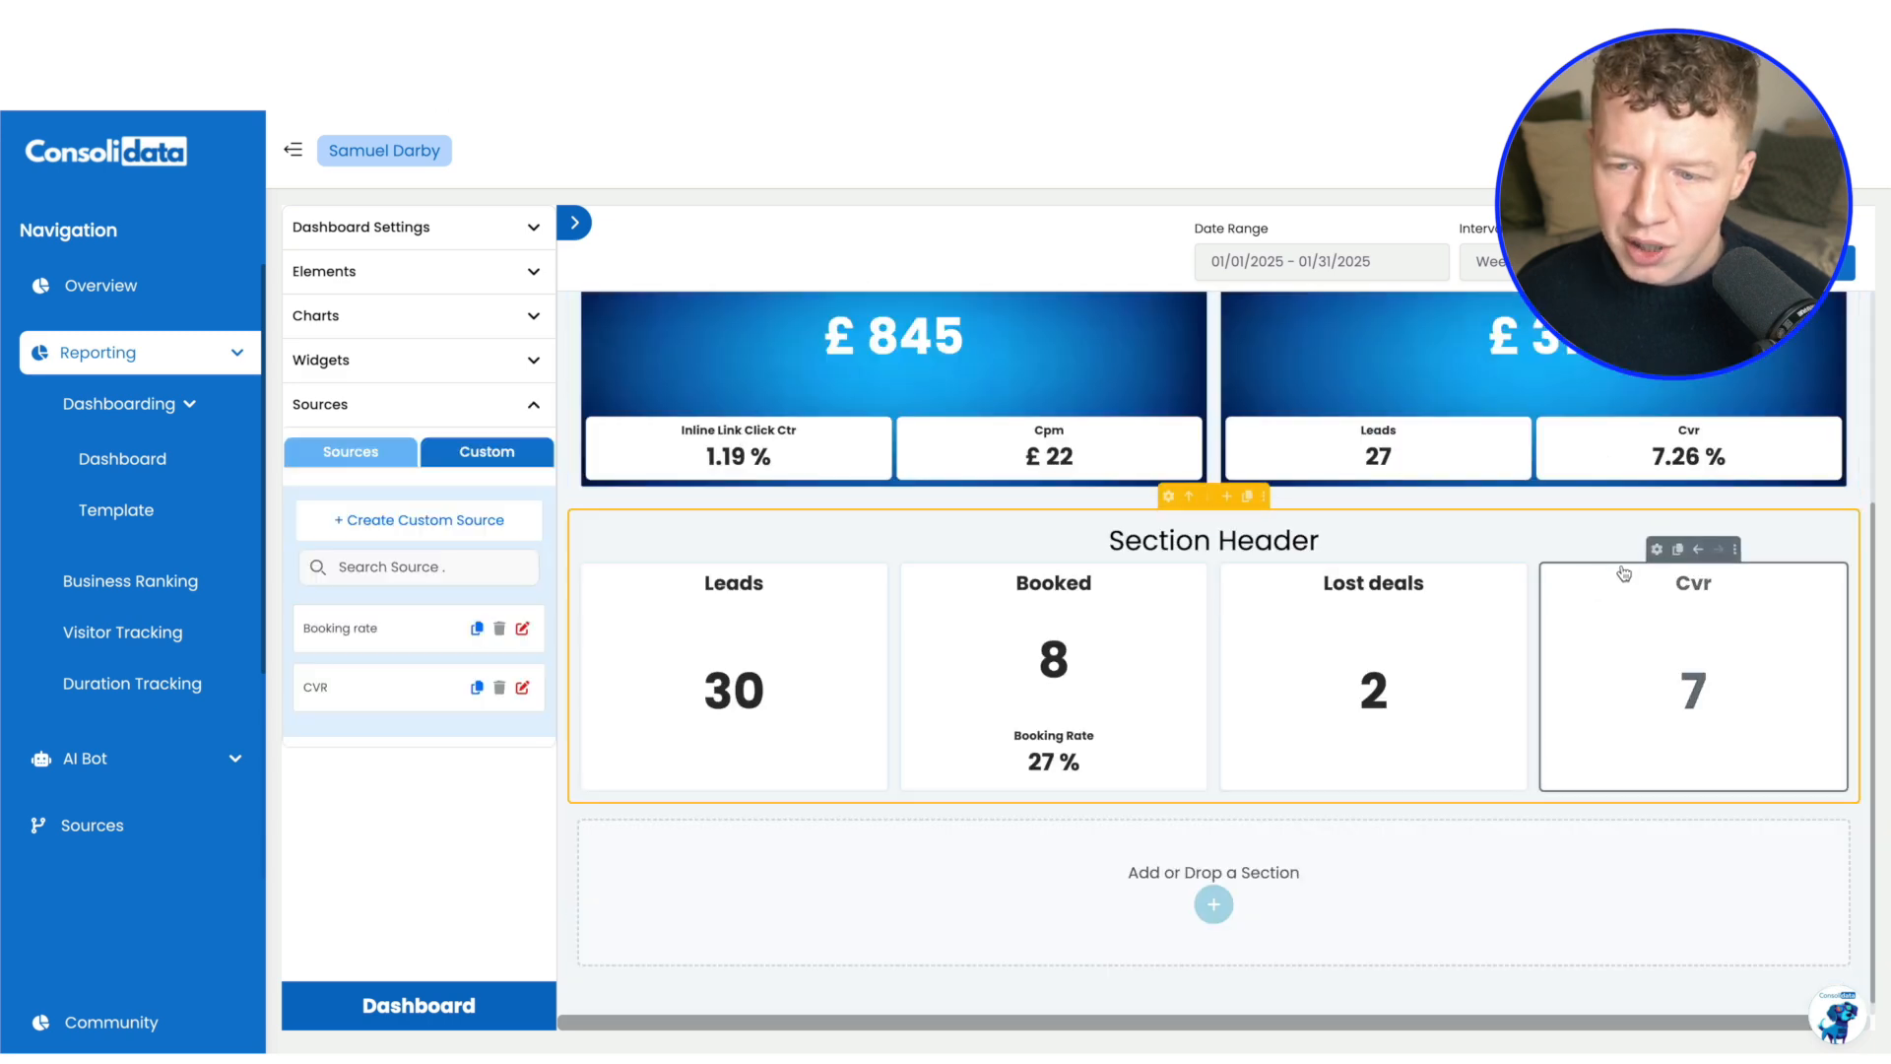
Show a % unit symbol and decimals on the Cvr chart's number
click(1656, 549)
click(413, 484)
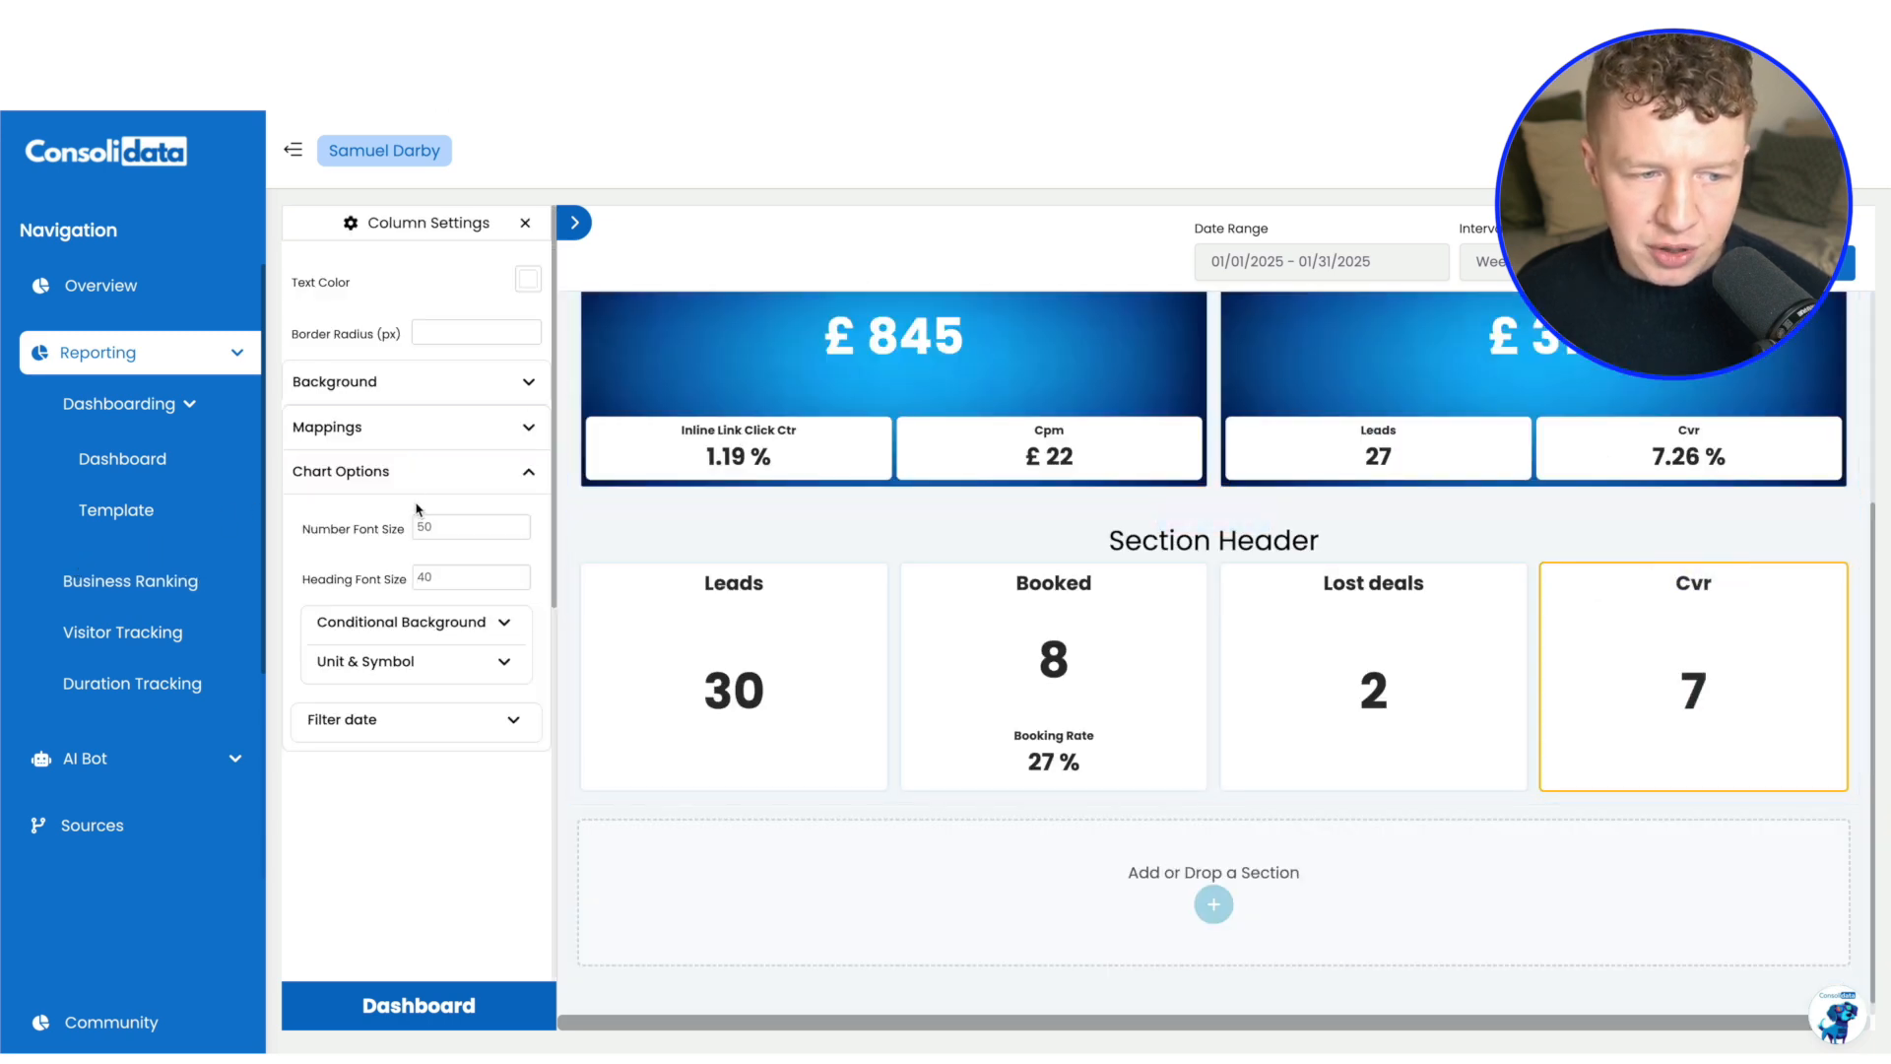
click(421, 674)
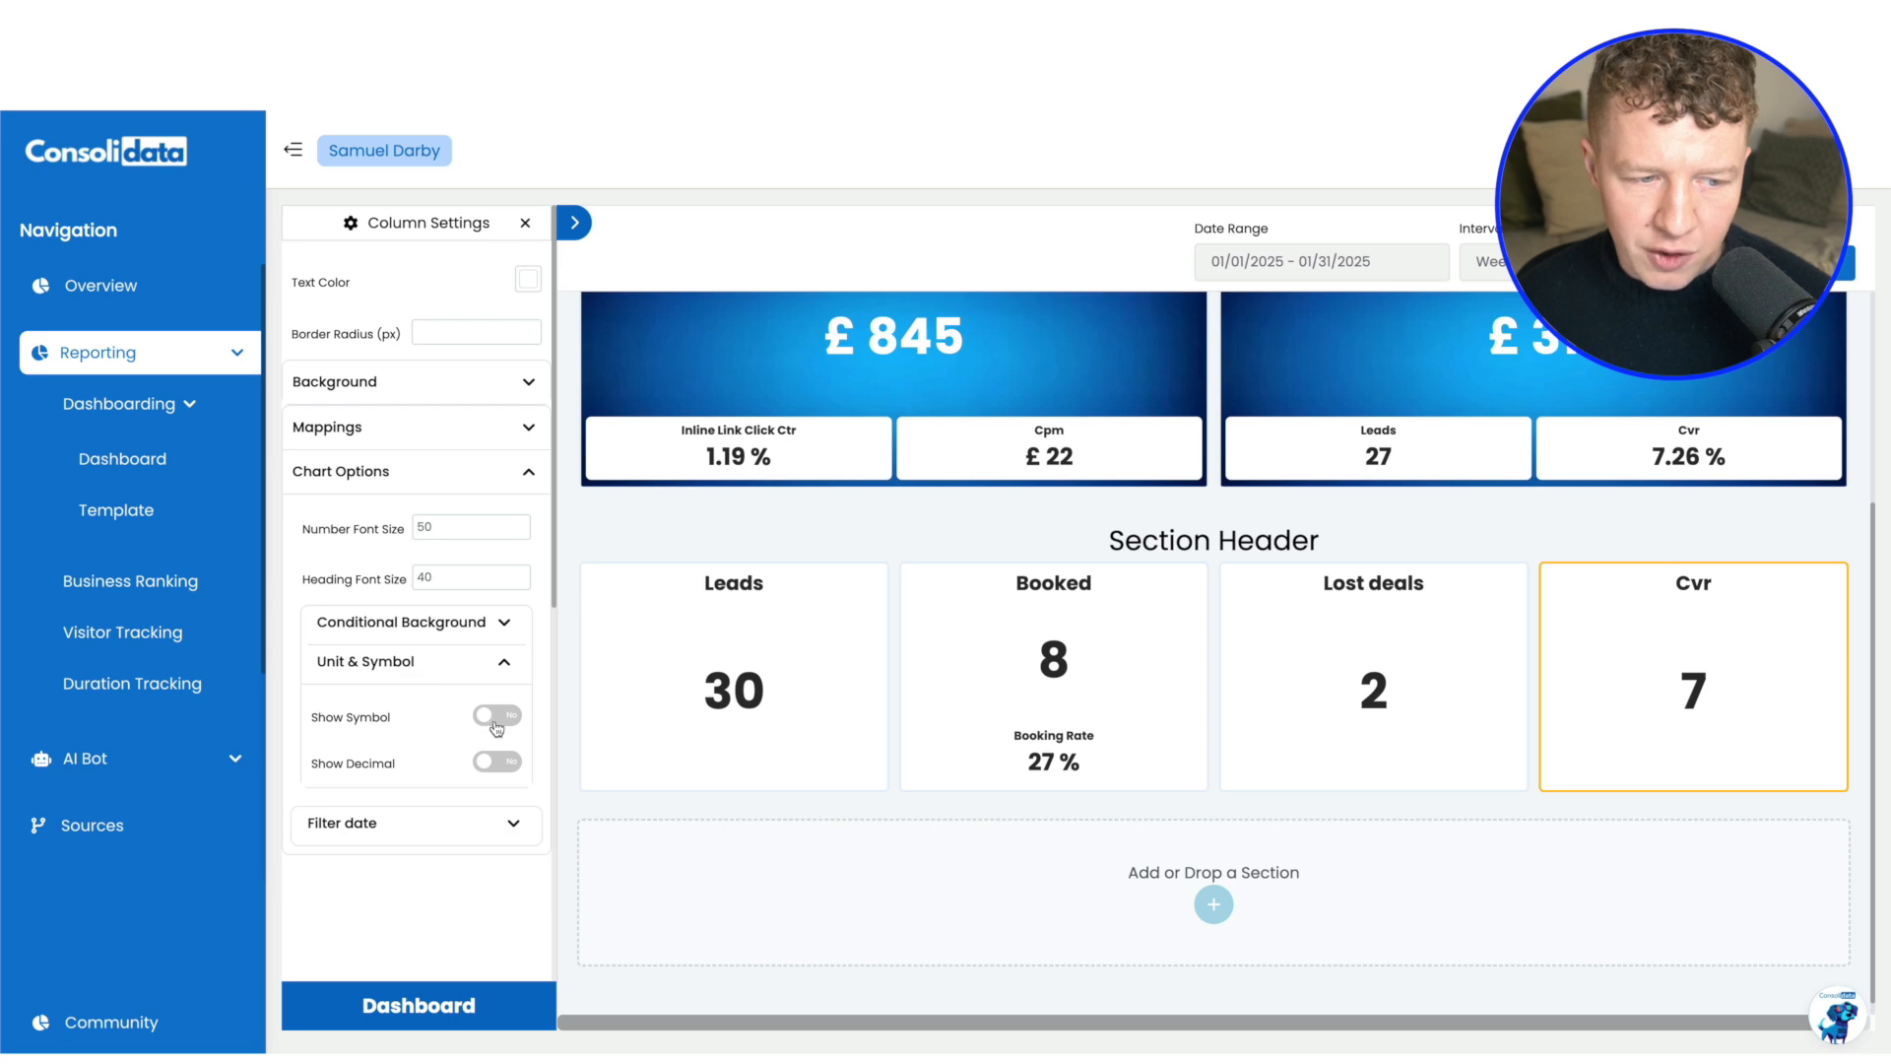
click(496, 719)
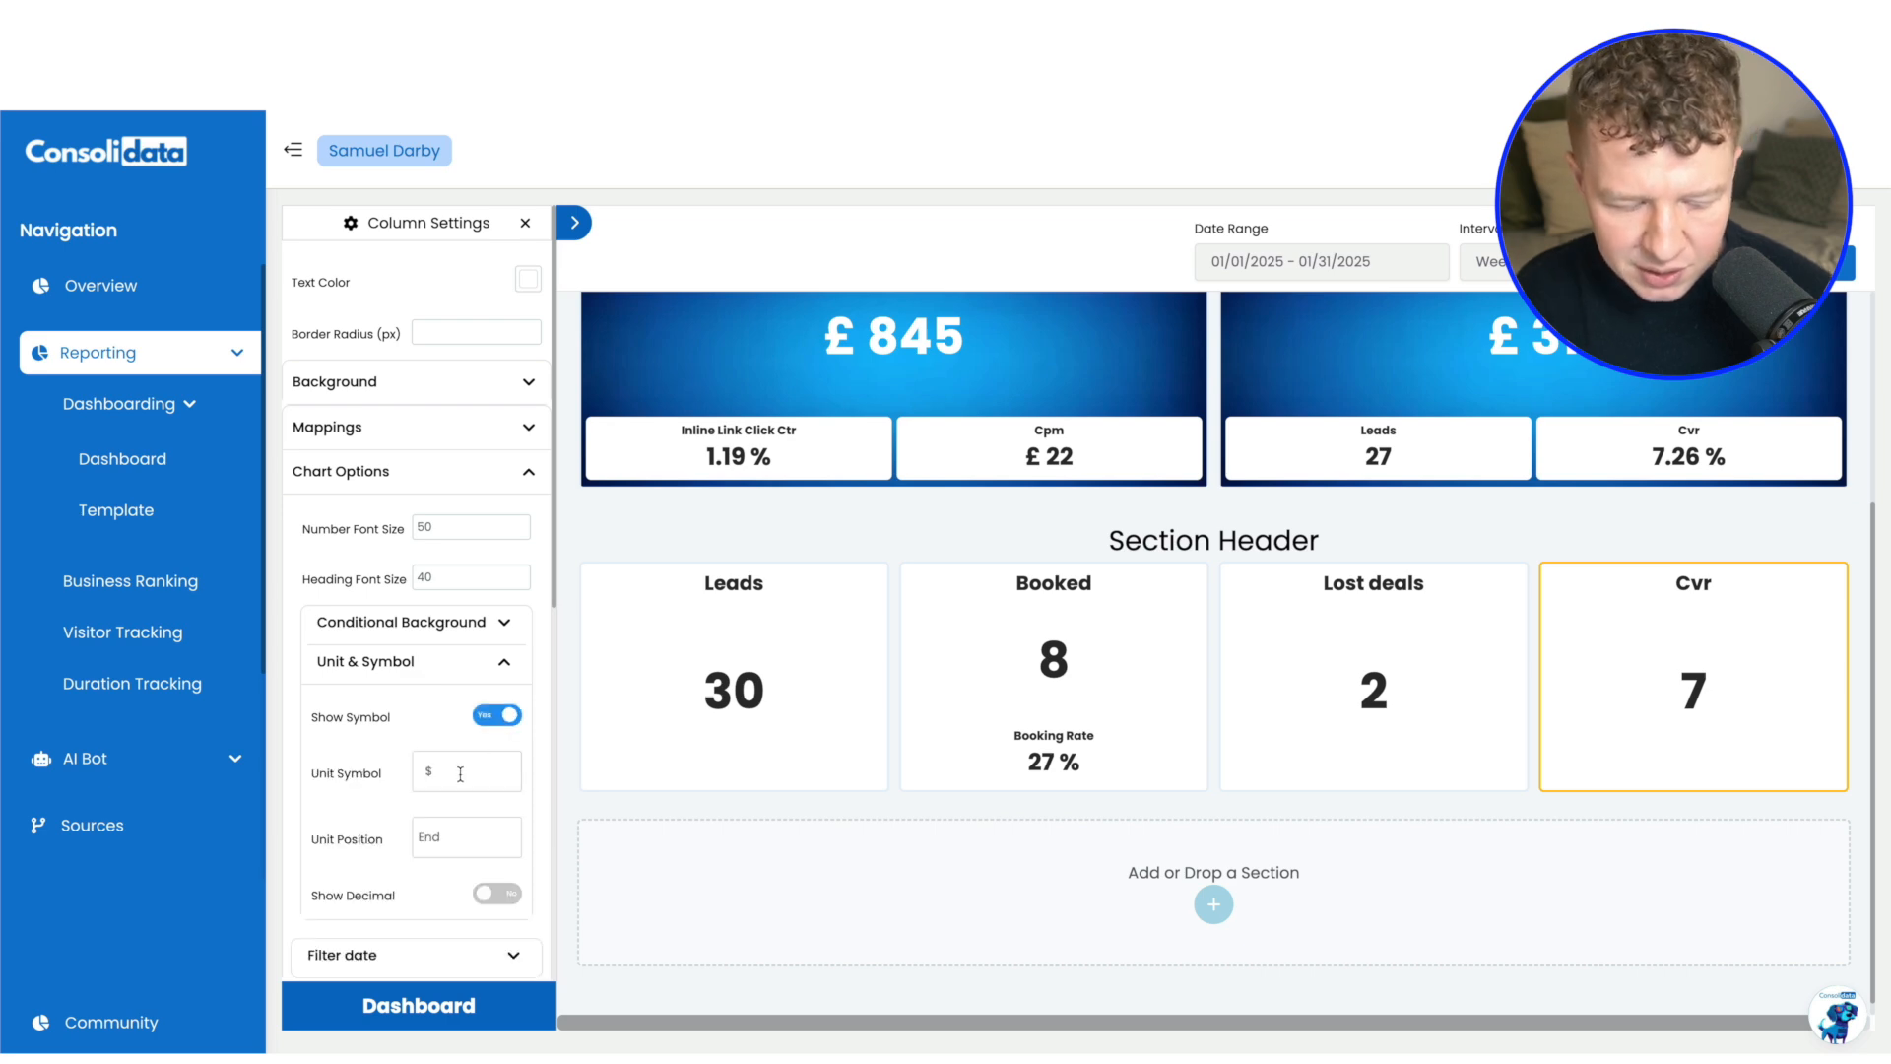
click(460, 774)
text(%)
click(500, 894)
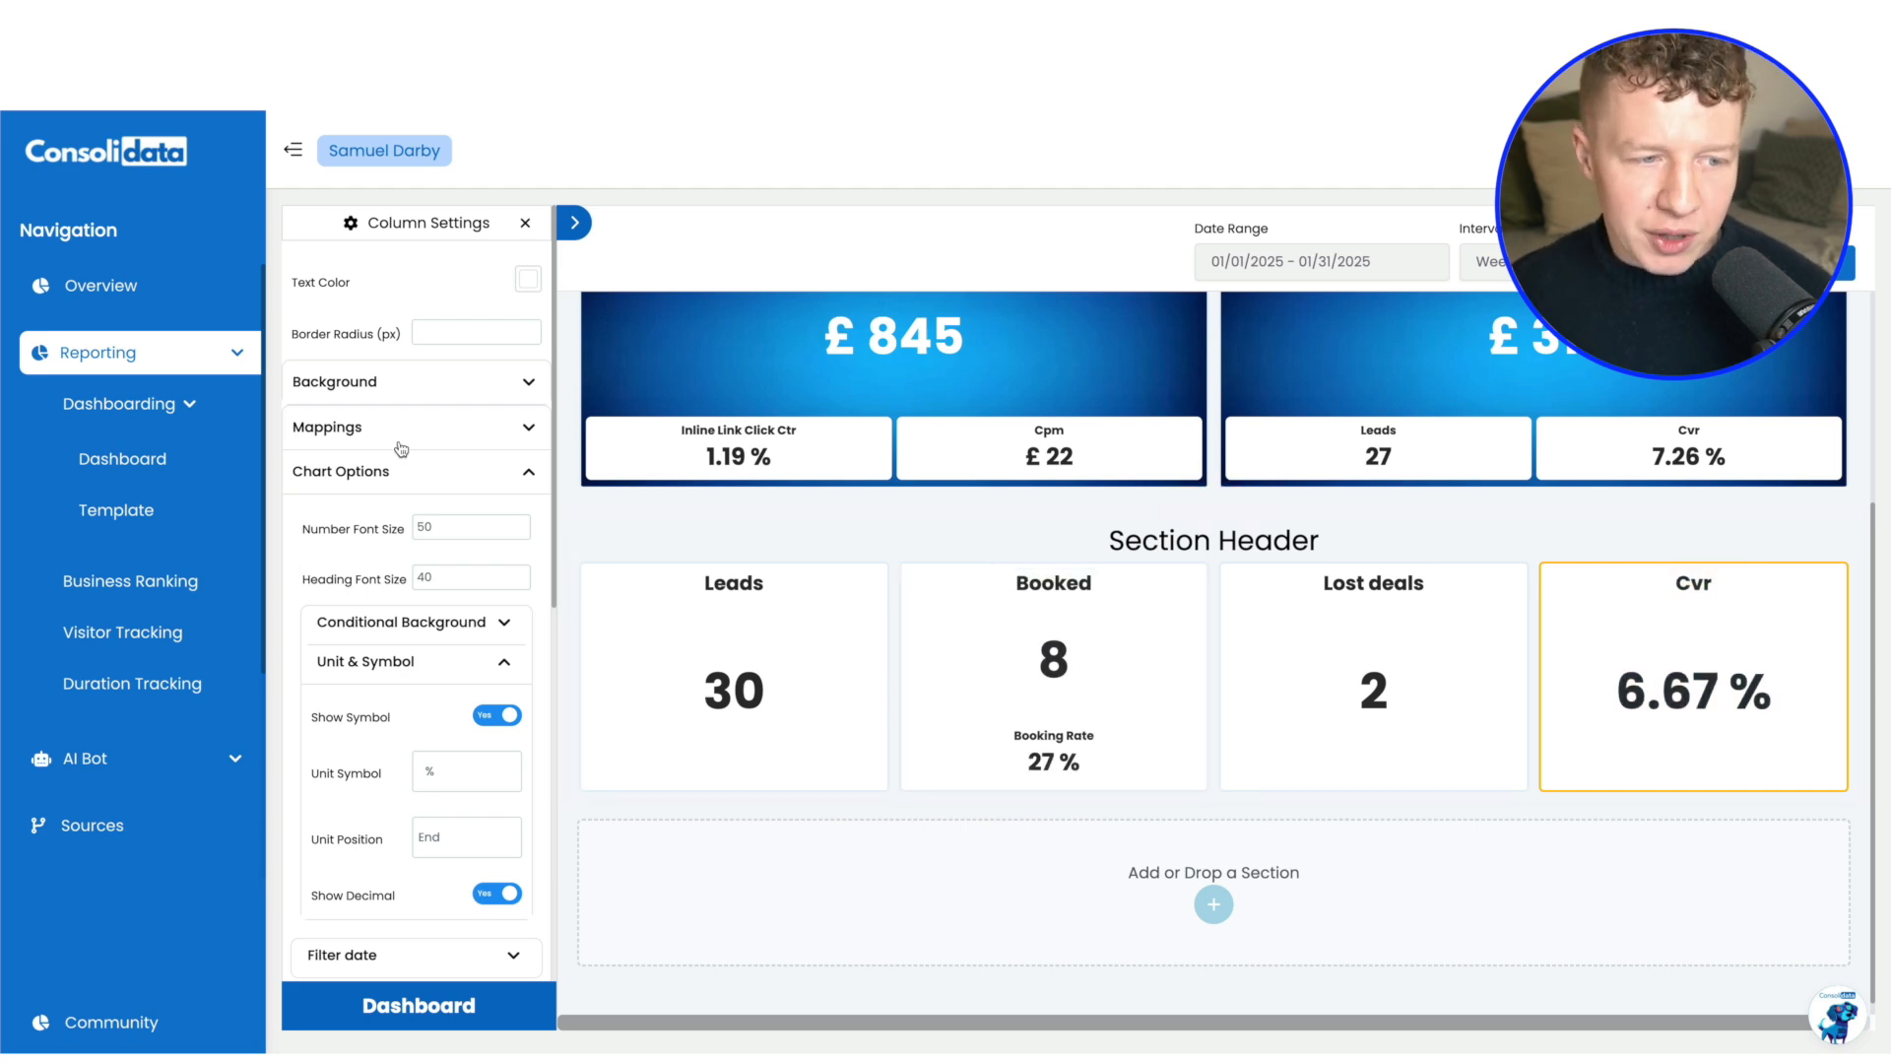
Turn on the Cvr chart's conditional background and set its Less Than Condition to value 5 with red text
click(489, 628)
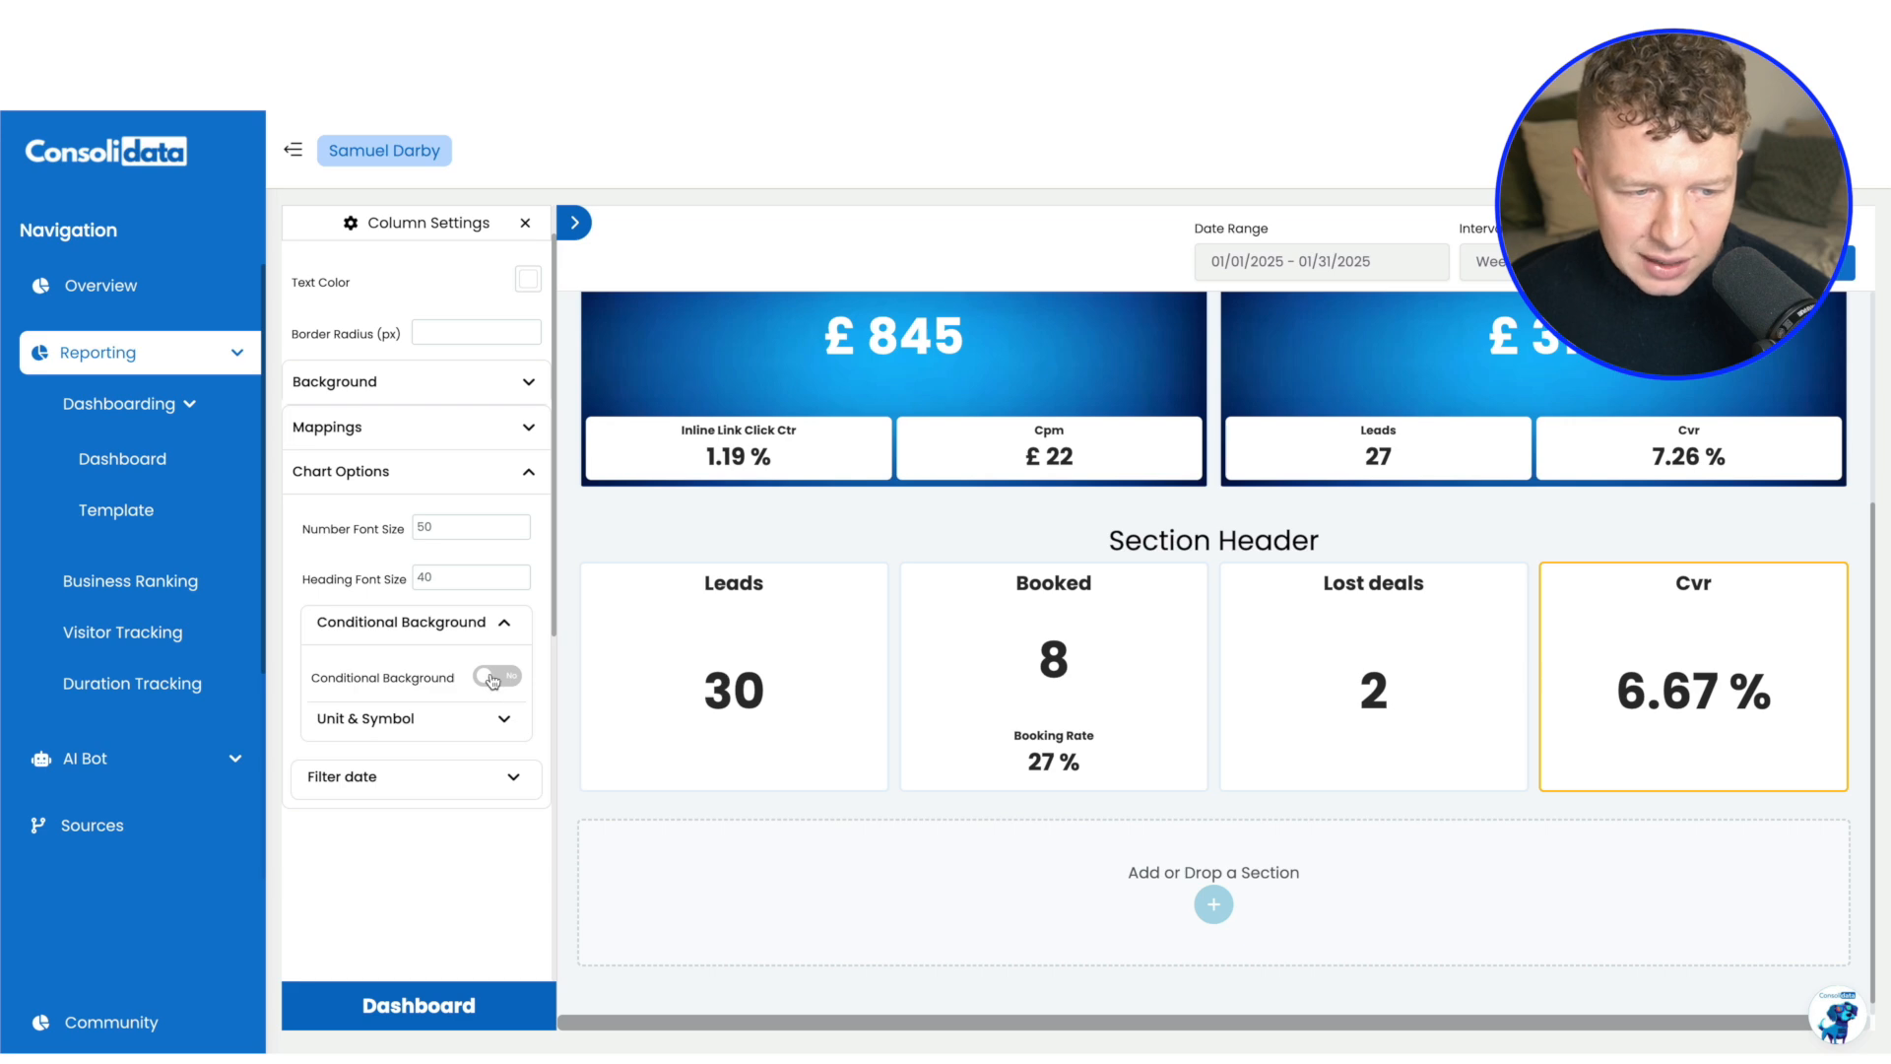
click(493, 677)
scroll(463, 650, down, 1)
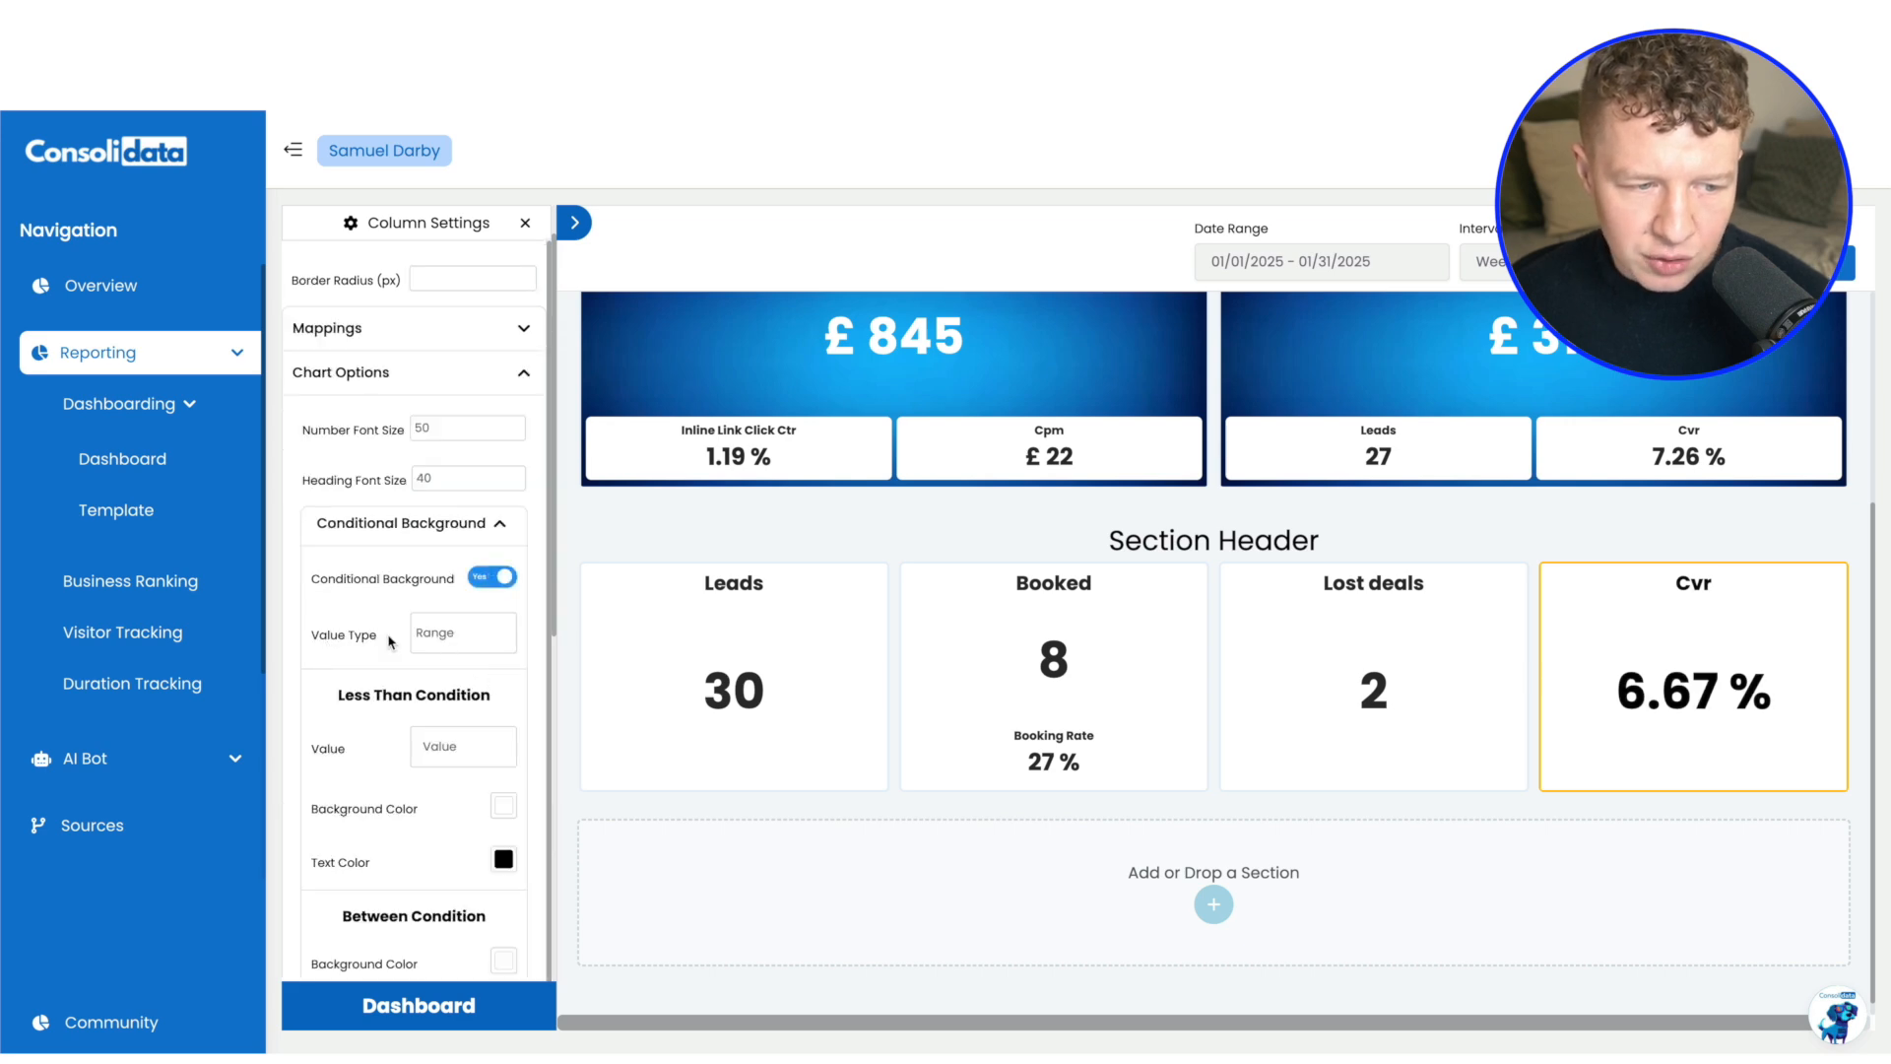
scroll(463, 630, down, 3)
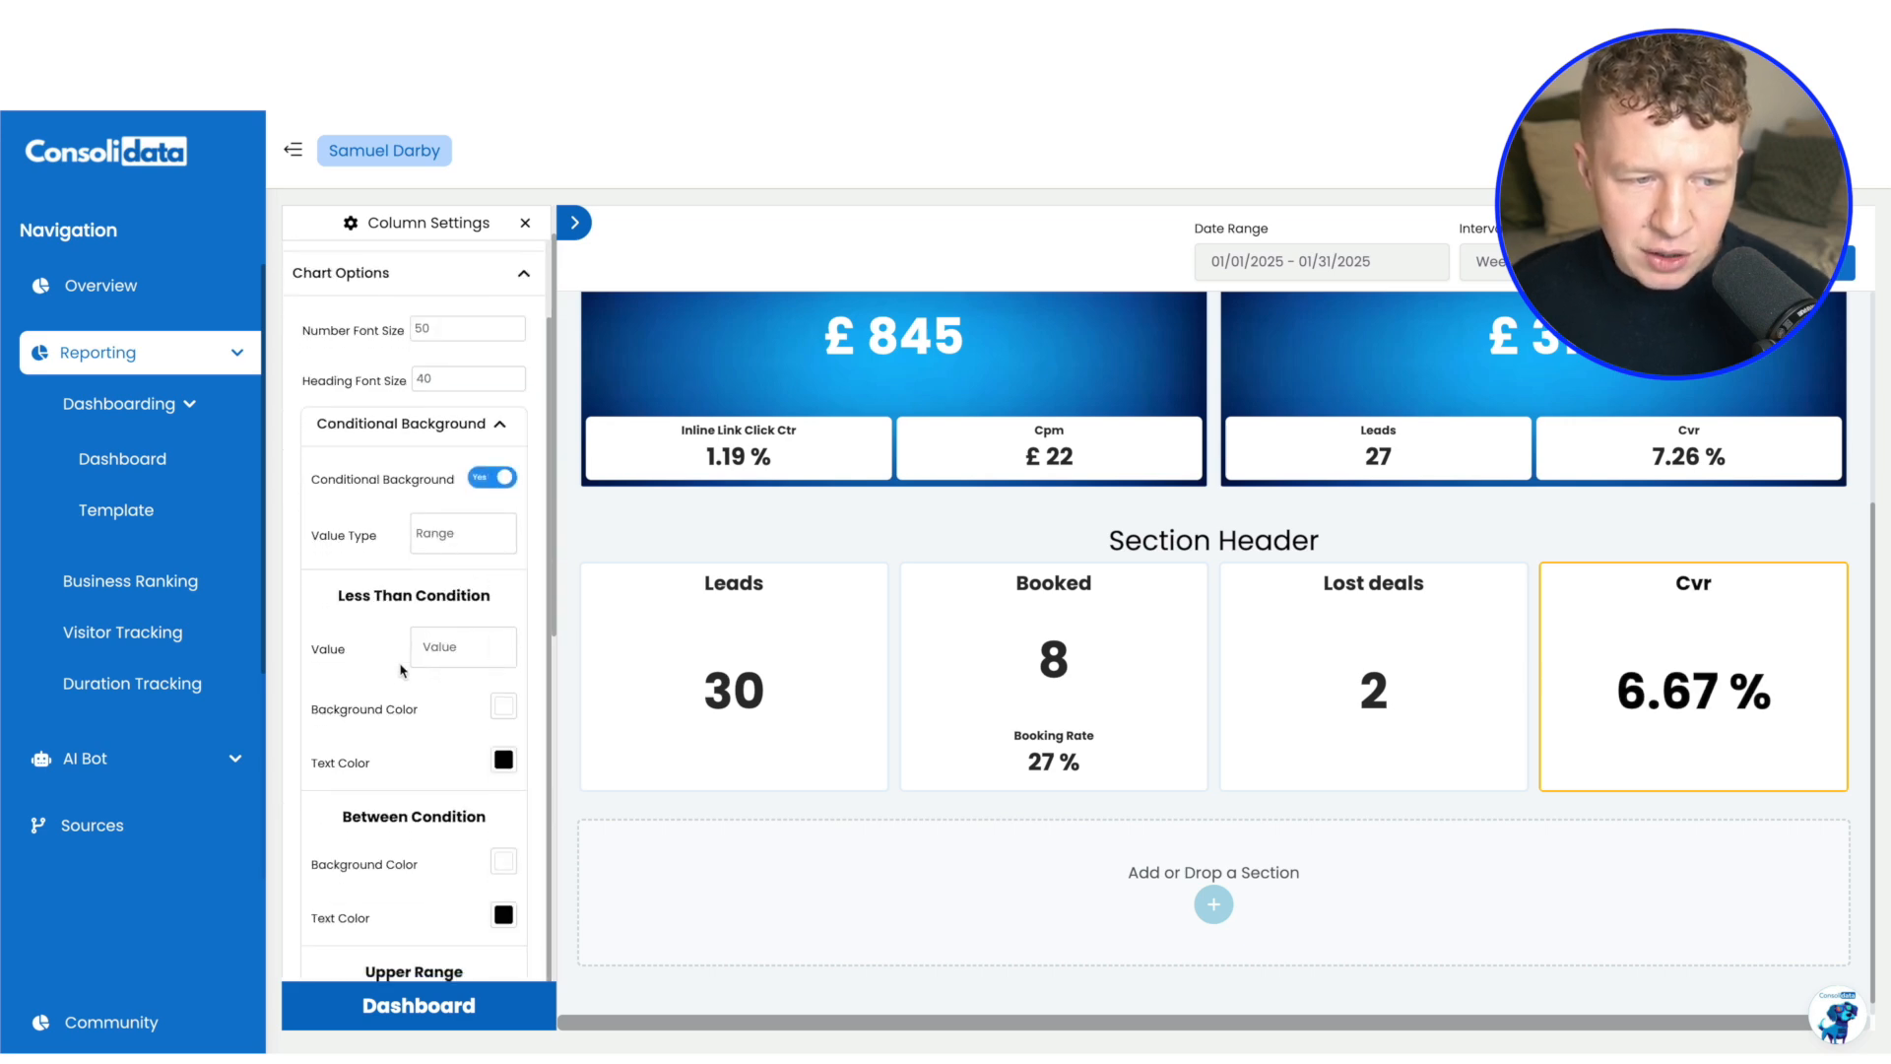
scroll(430, 631, down, 1)
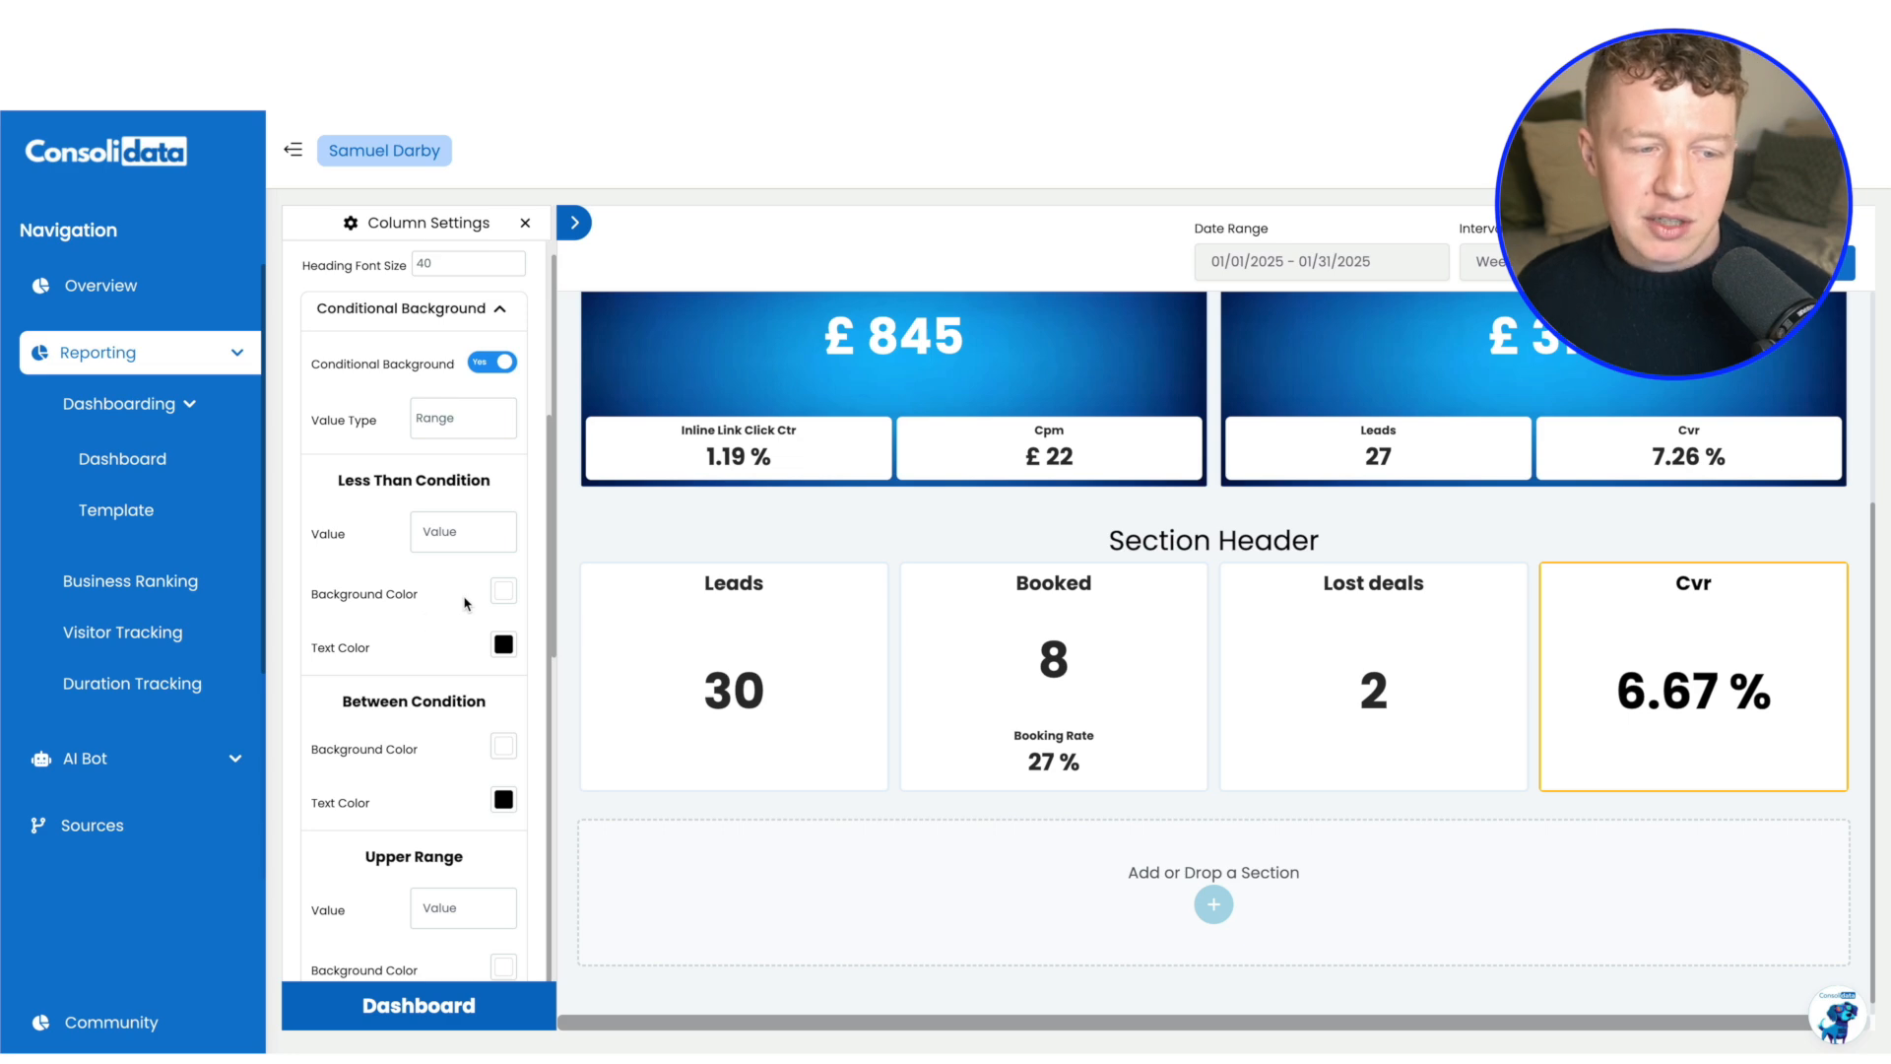
click(460, 526)
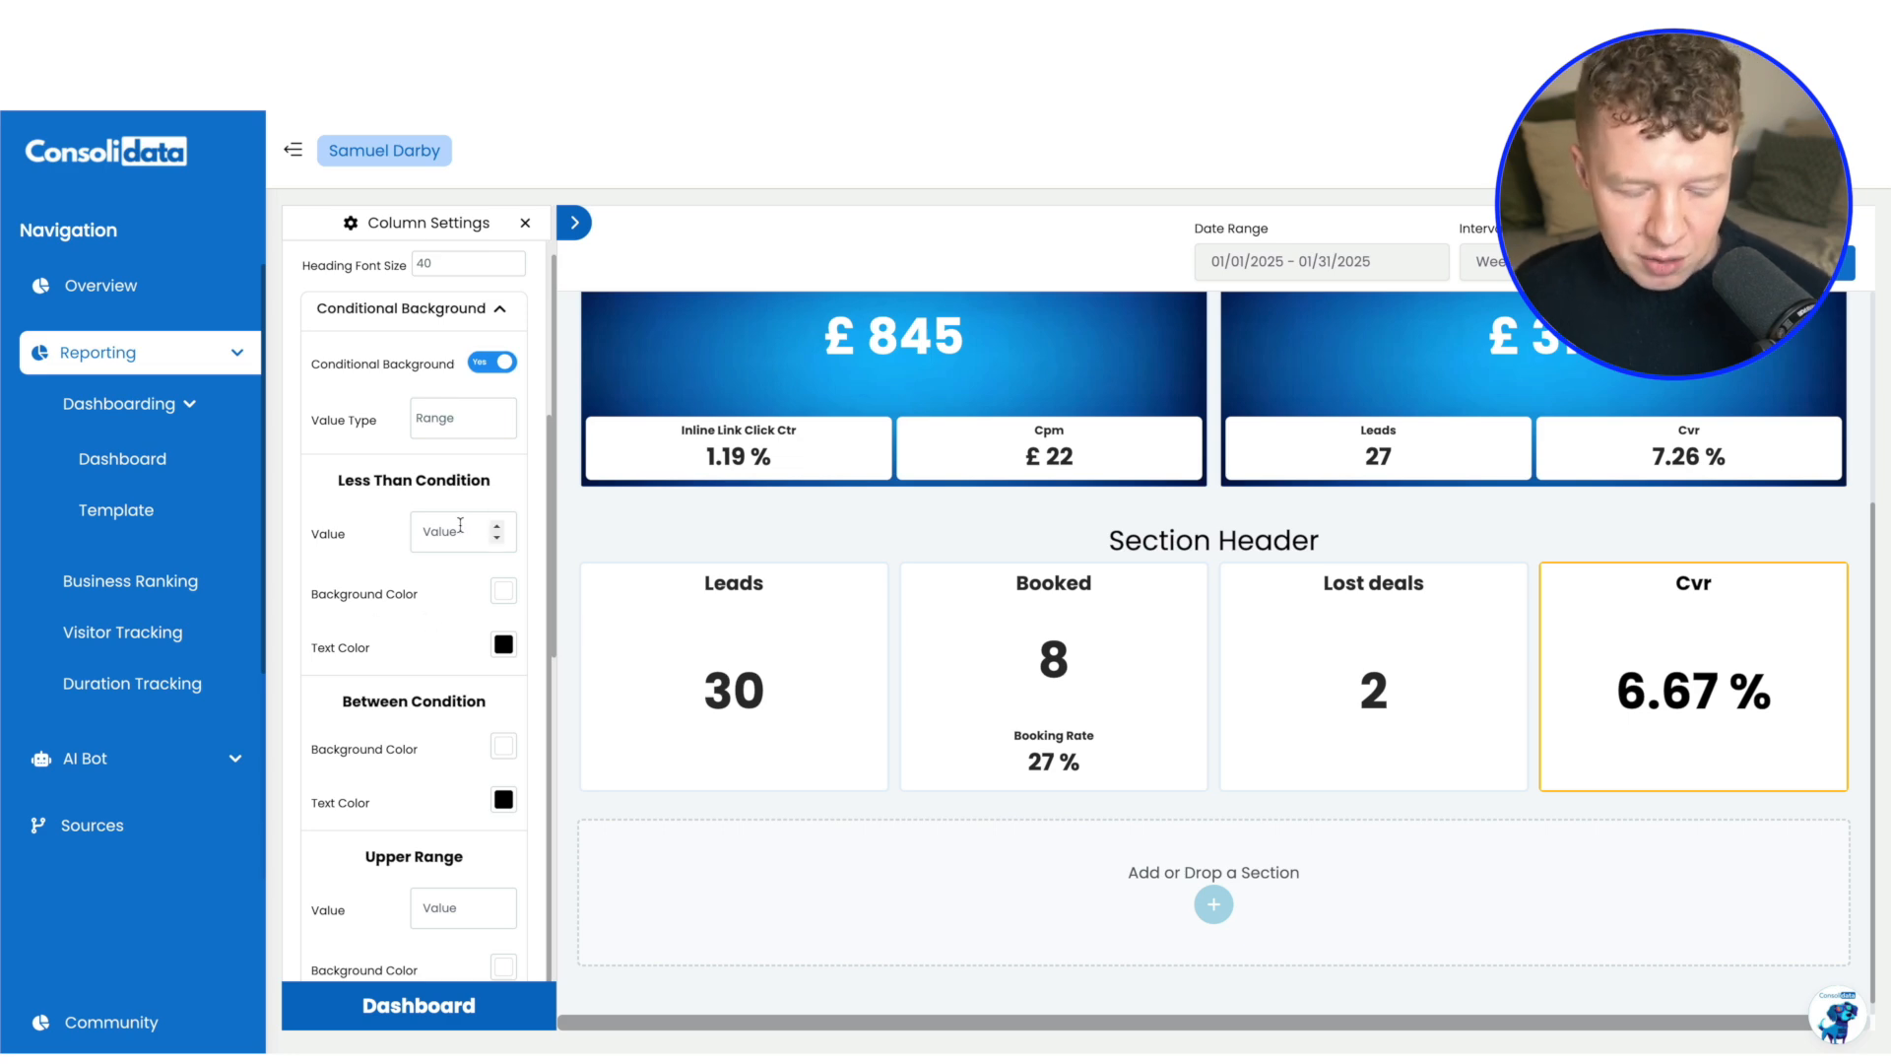
text(5)
click(502, 645)
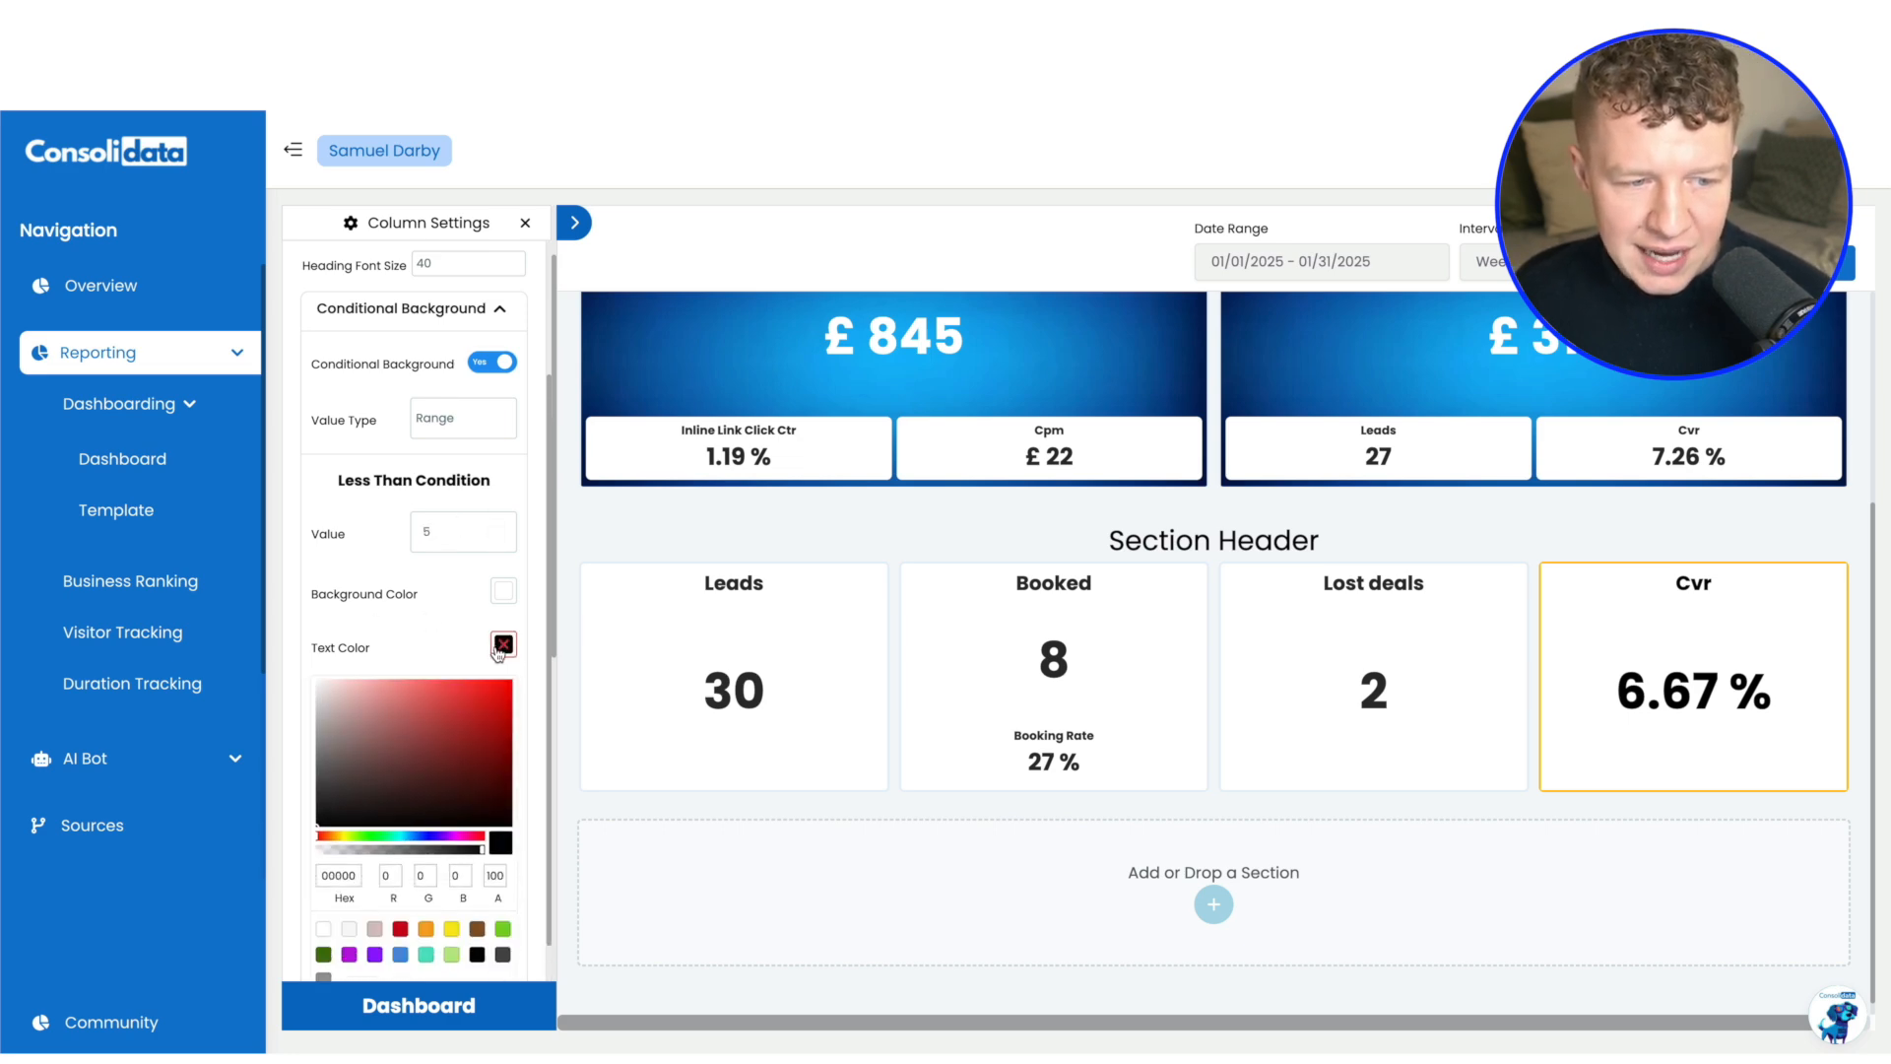
click(400, 938)
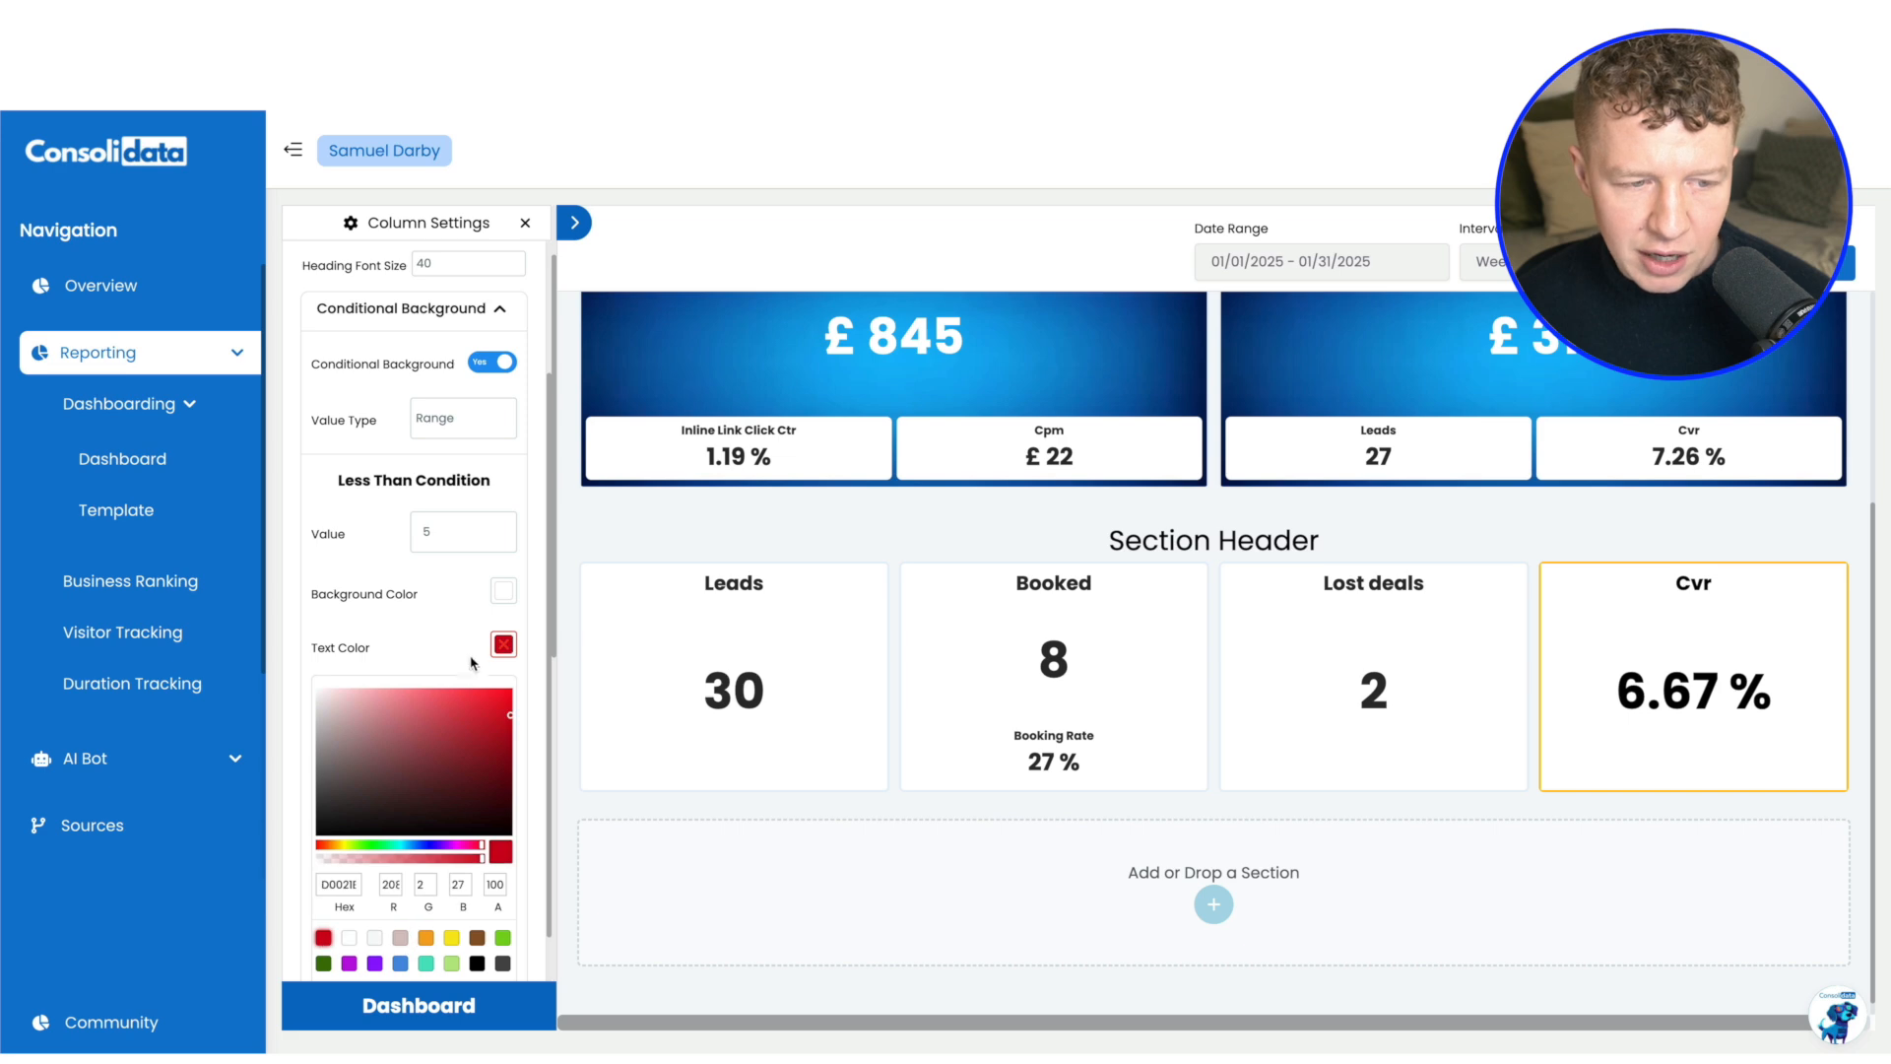
click(471, 655)
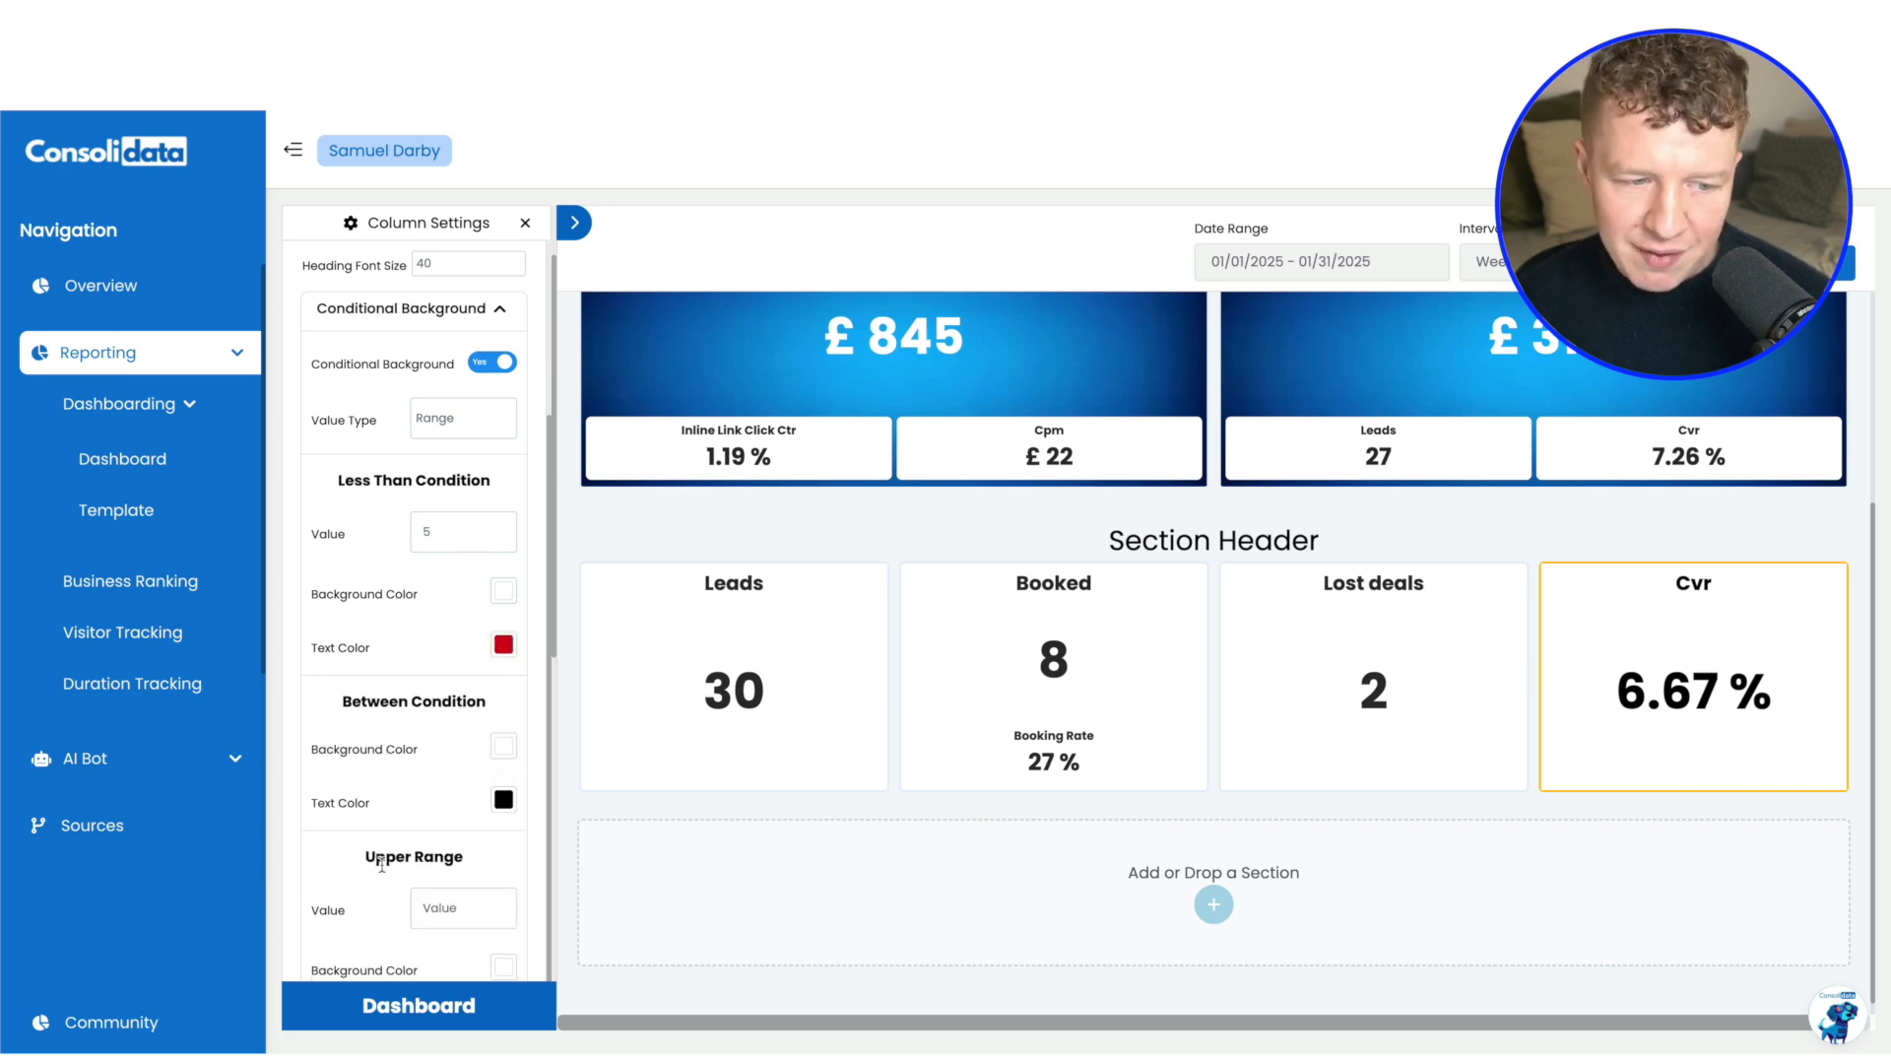
Set the Cvr chart's Upper Range value to -20 and its text color to dark green
click(439, 904)
text(-20)
scroll(443, 847, down, 2)
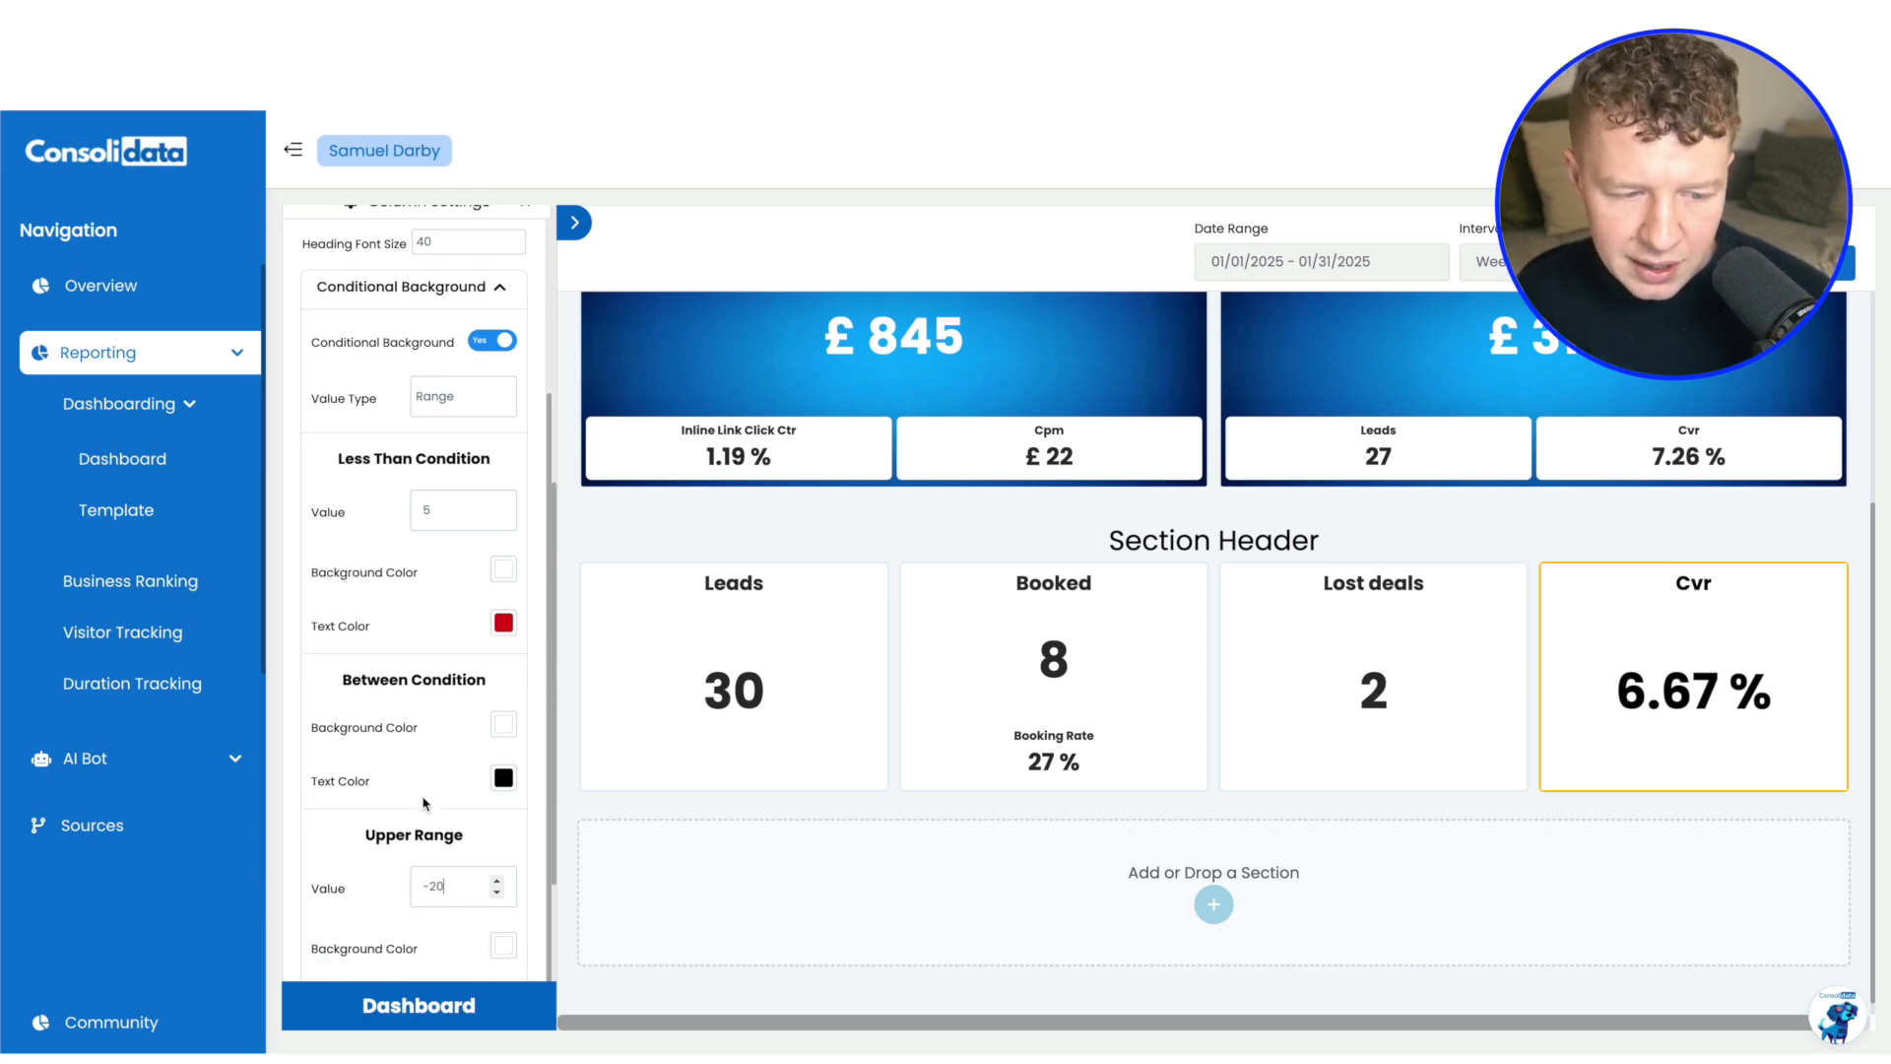
click(497, 851)
scroll(423, 842, down, 3)
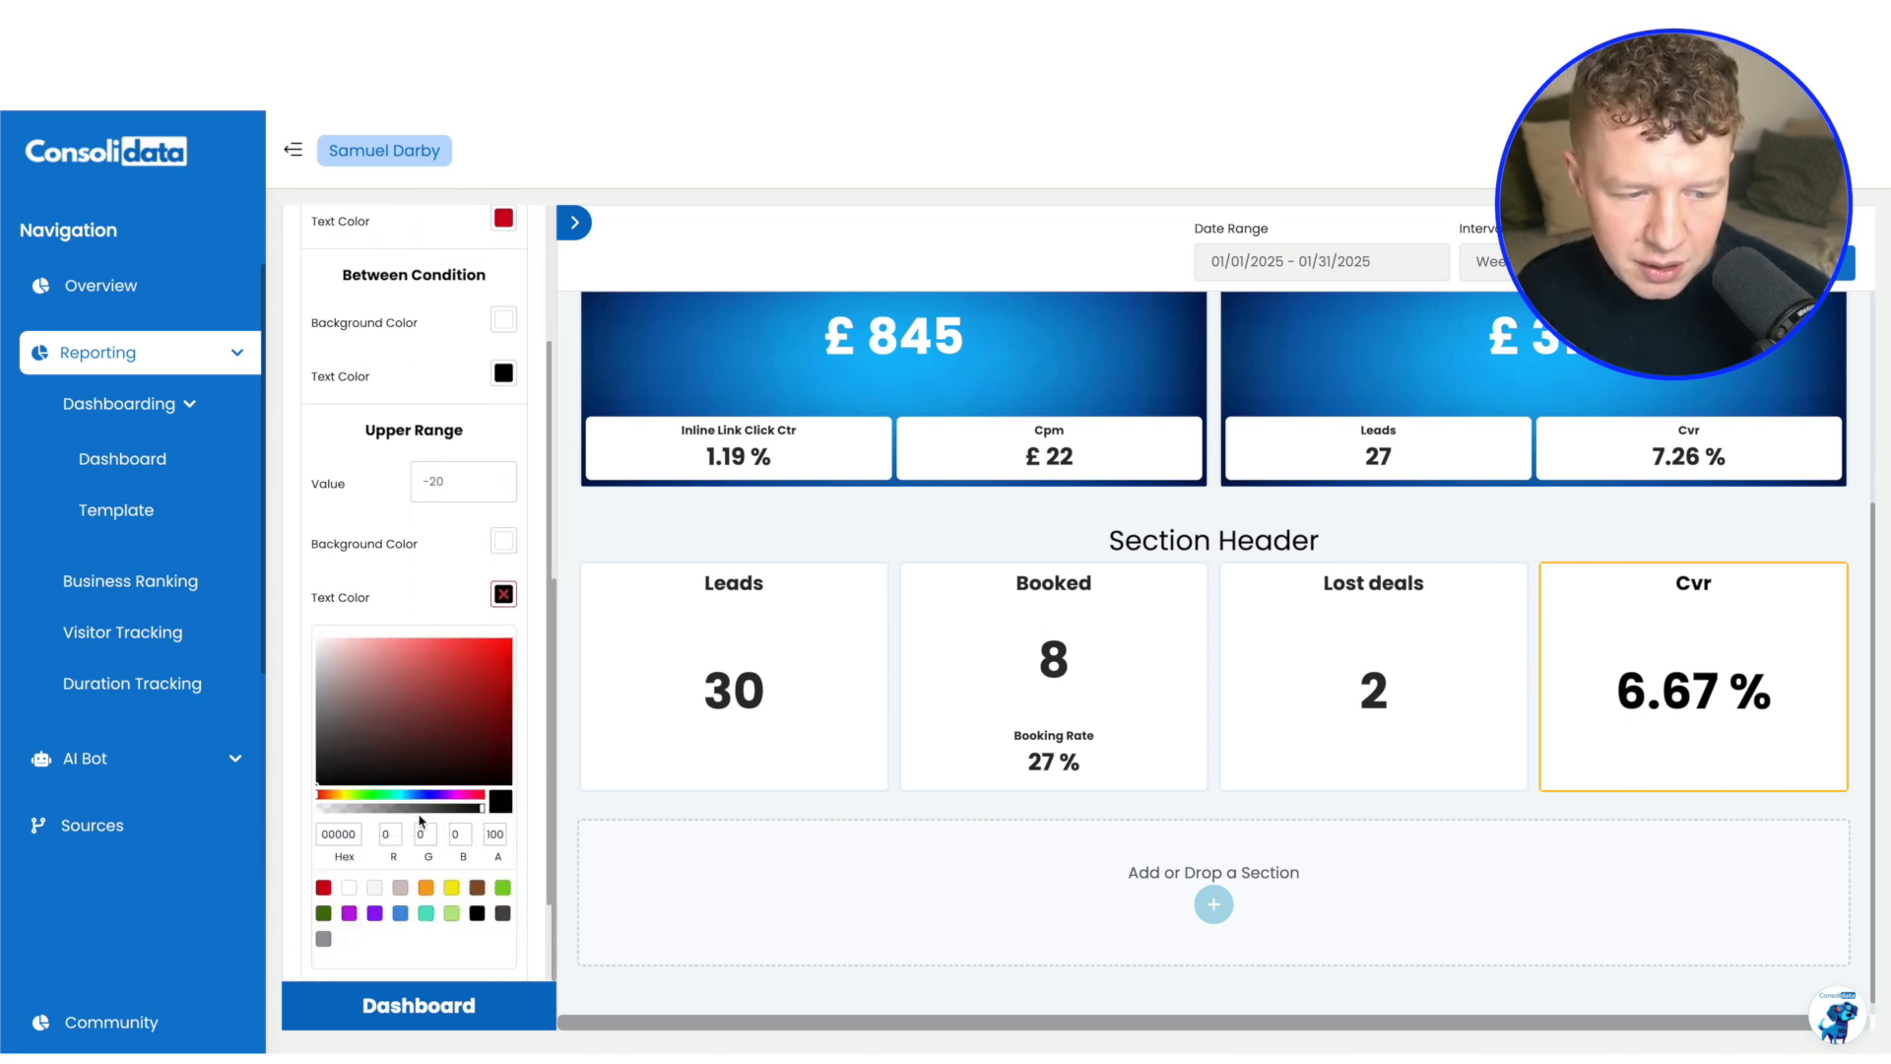
click(320, 826)
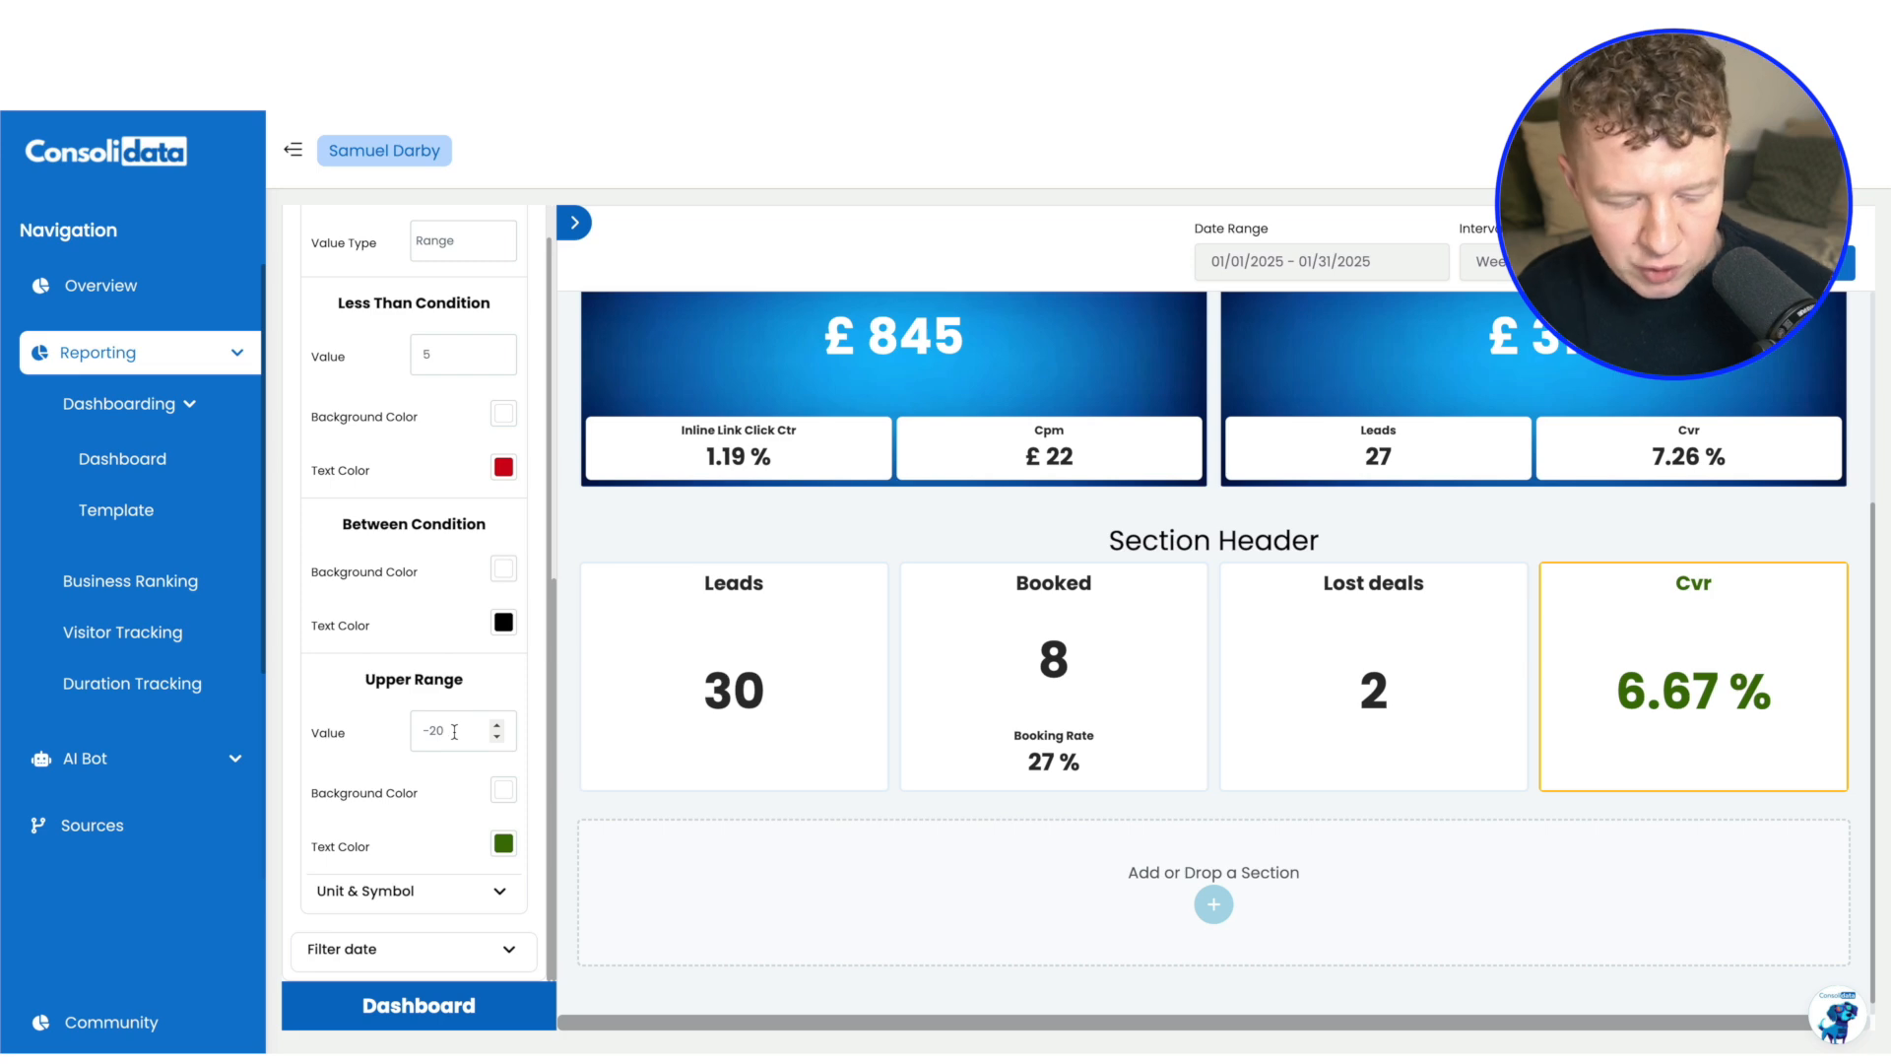
Change the Cvr chart's Upper Range value to 10 and set the Between Condition text color to orange
key(BackSpace)
key(BackSpace)
key(BackSpace)
text(10)
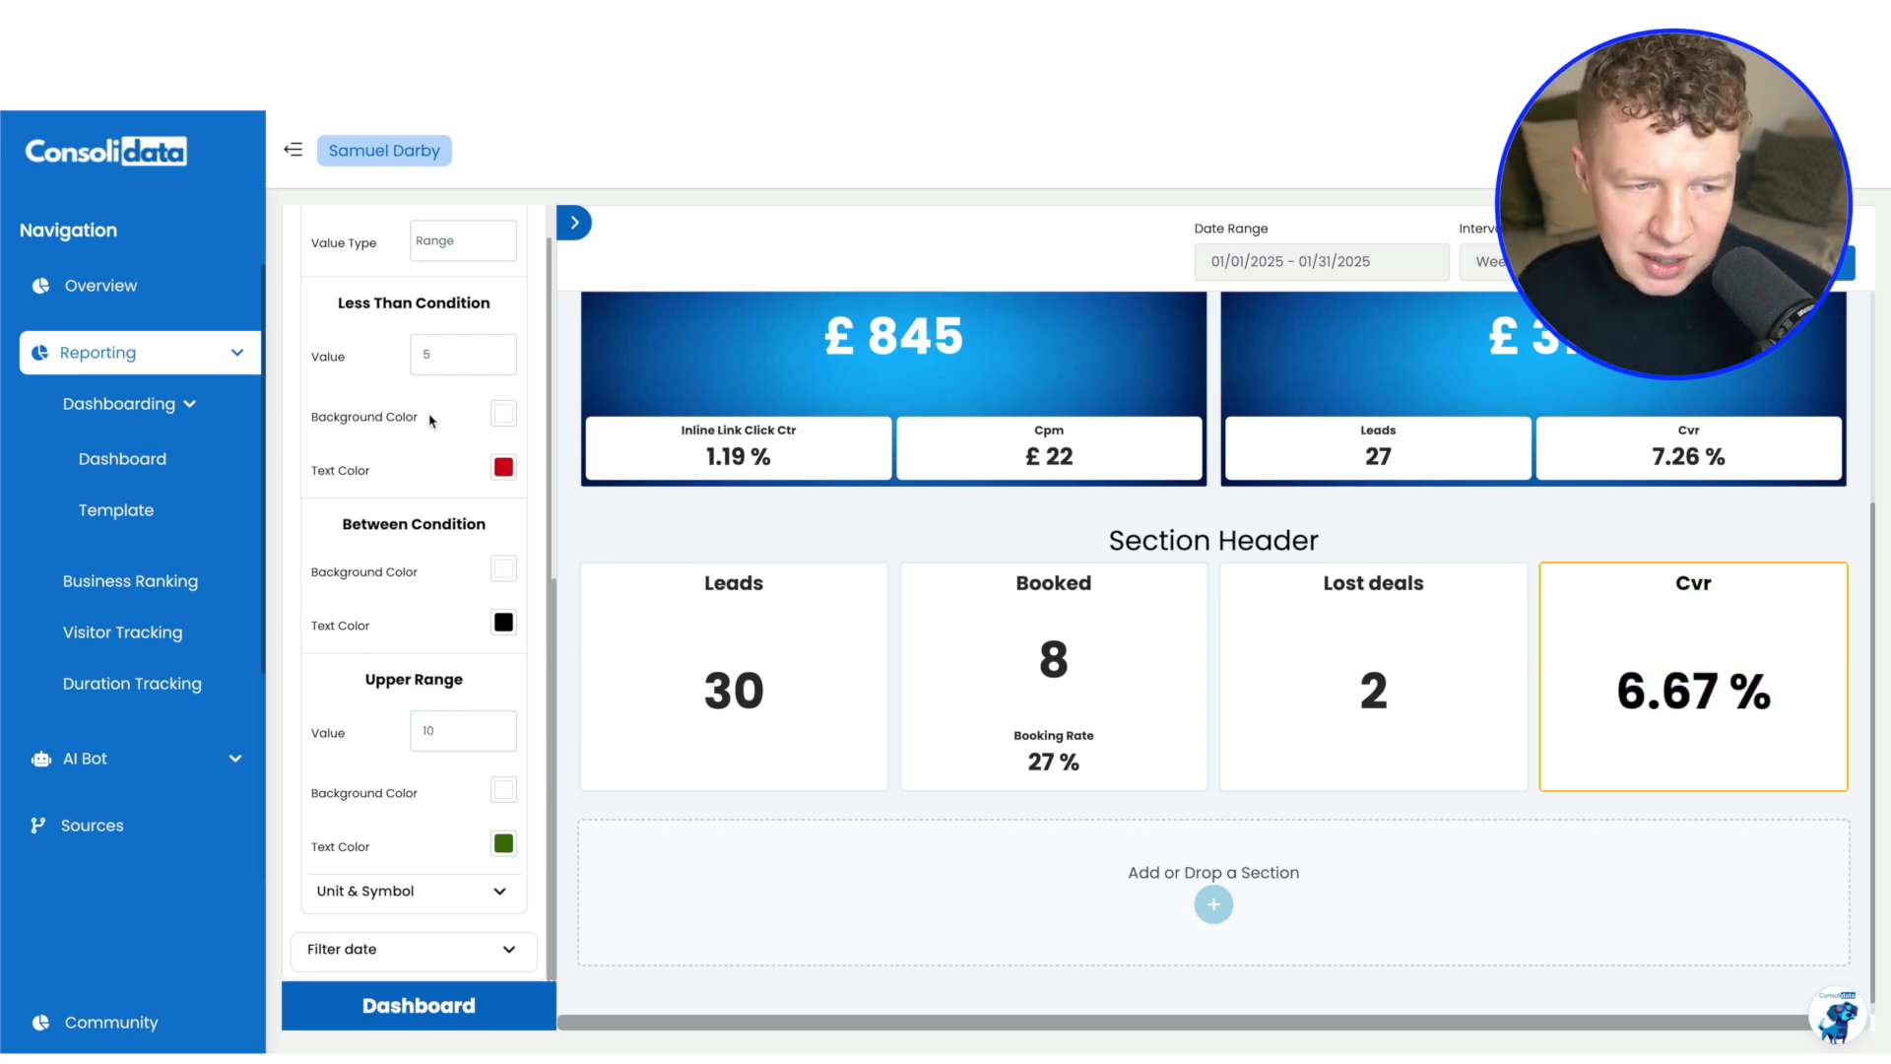
click(503, 622)
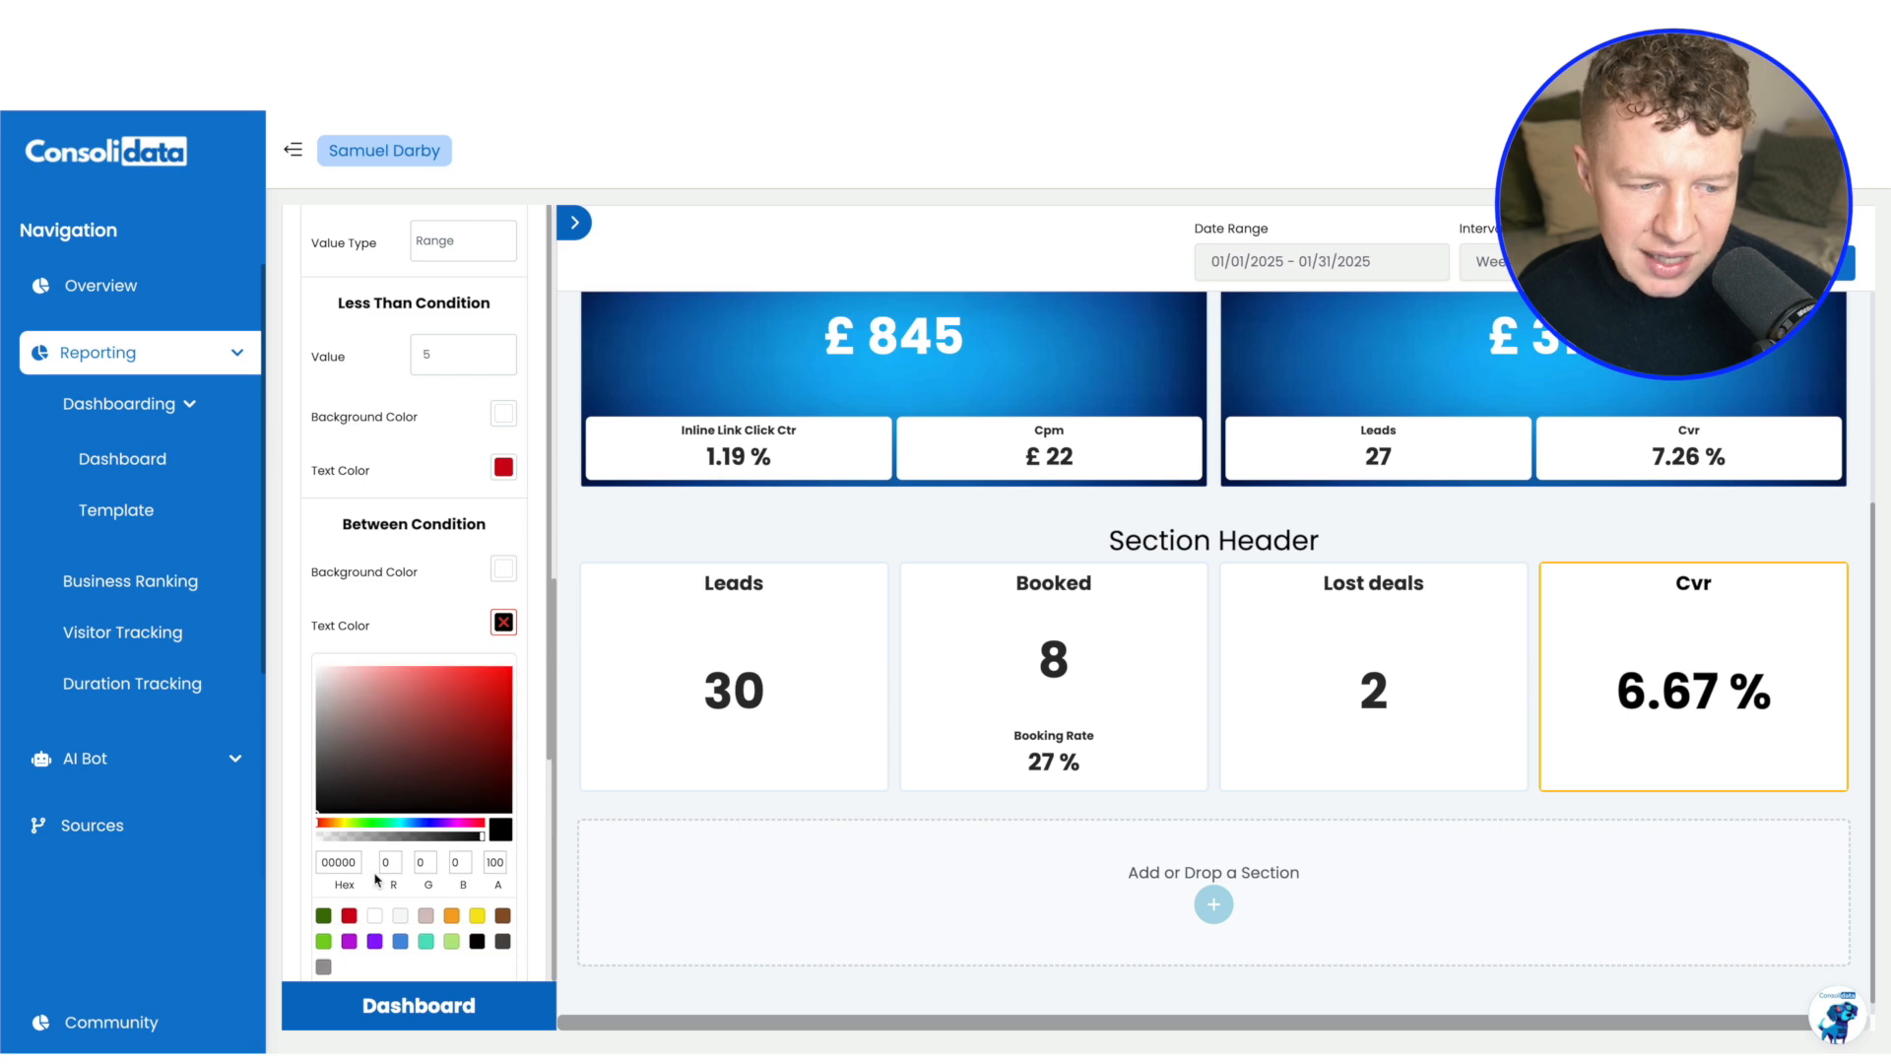
click(452, 918)
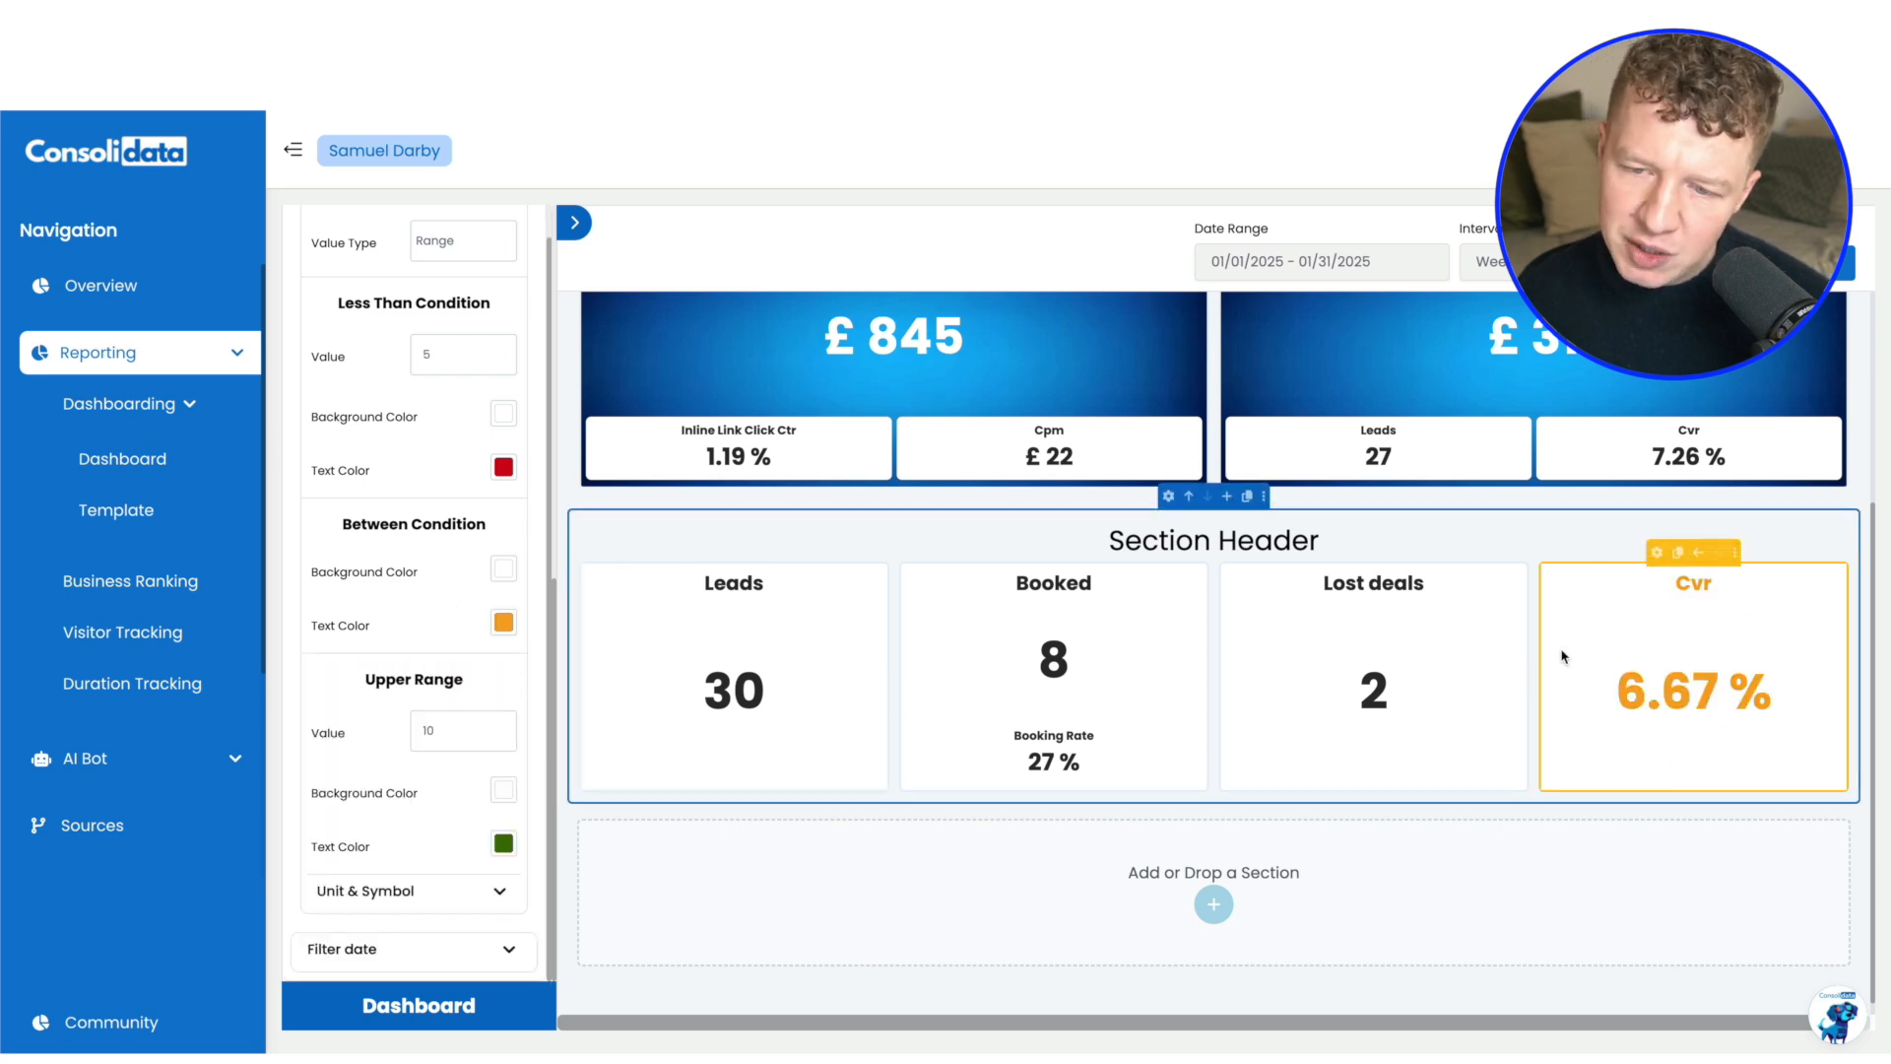
Review the finished dashboard's HighLevel section, including the metric cards, deal stage pie chart, Aov and Roas charts and opportunities table
scroll(1131, 726, down, 1)
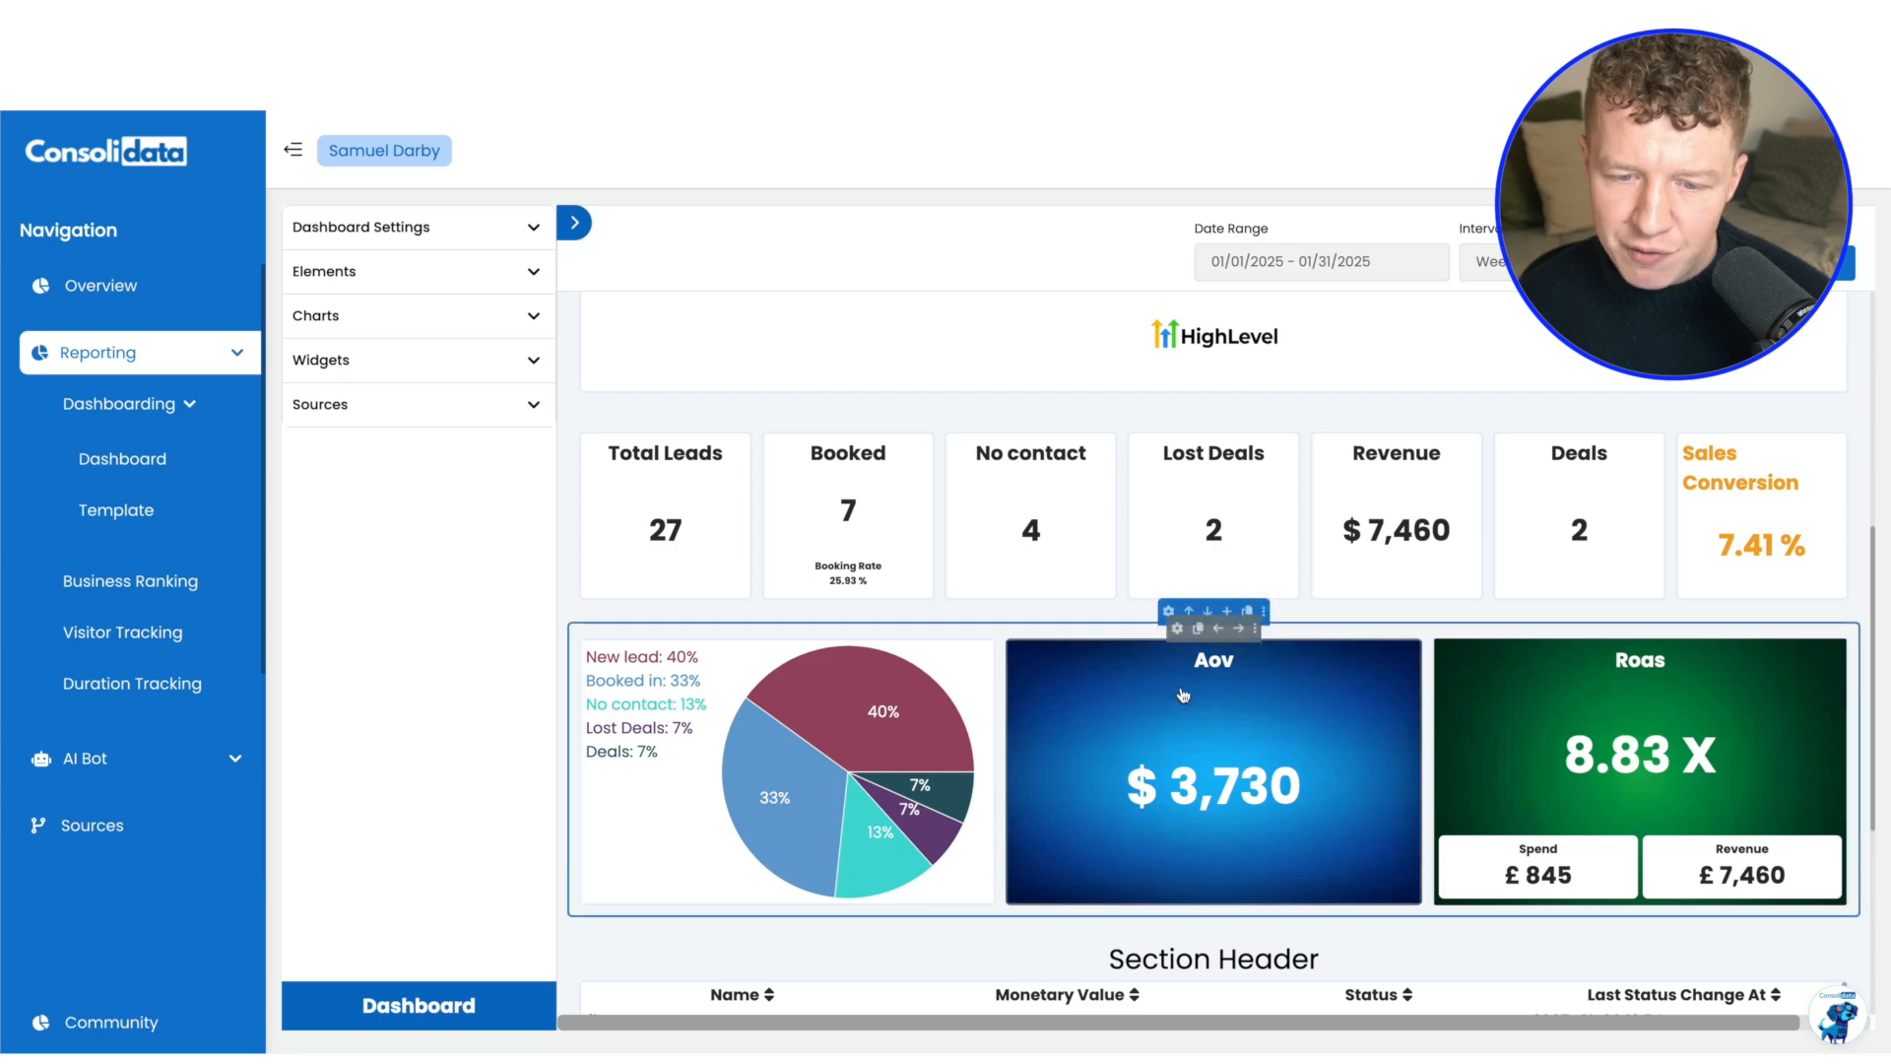
scroll(1181, 661, down, 3)
scroll(1181, 661, down, 1)
scroll(1169, 552, up, 2)
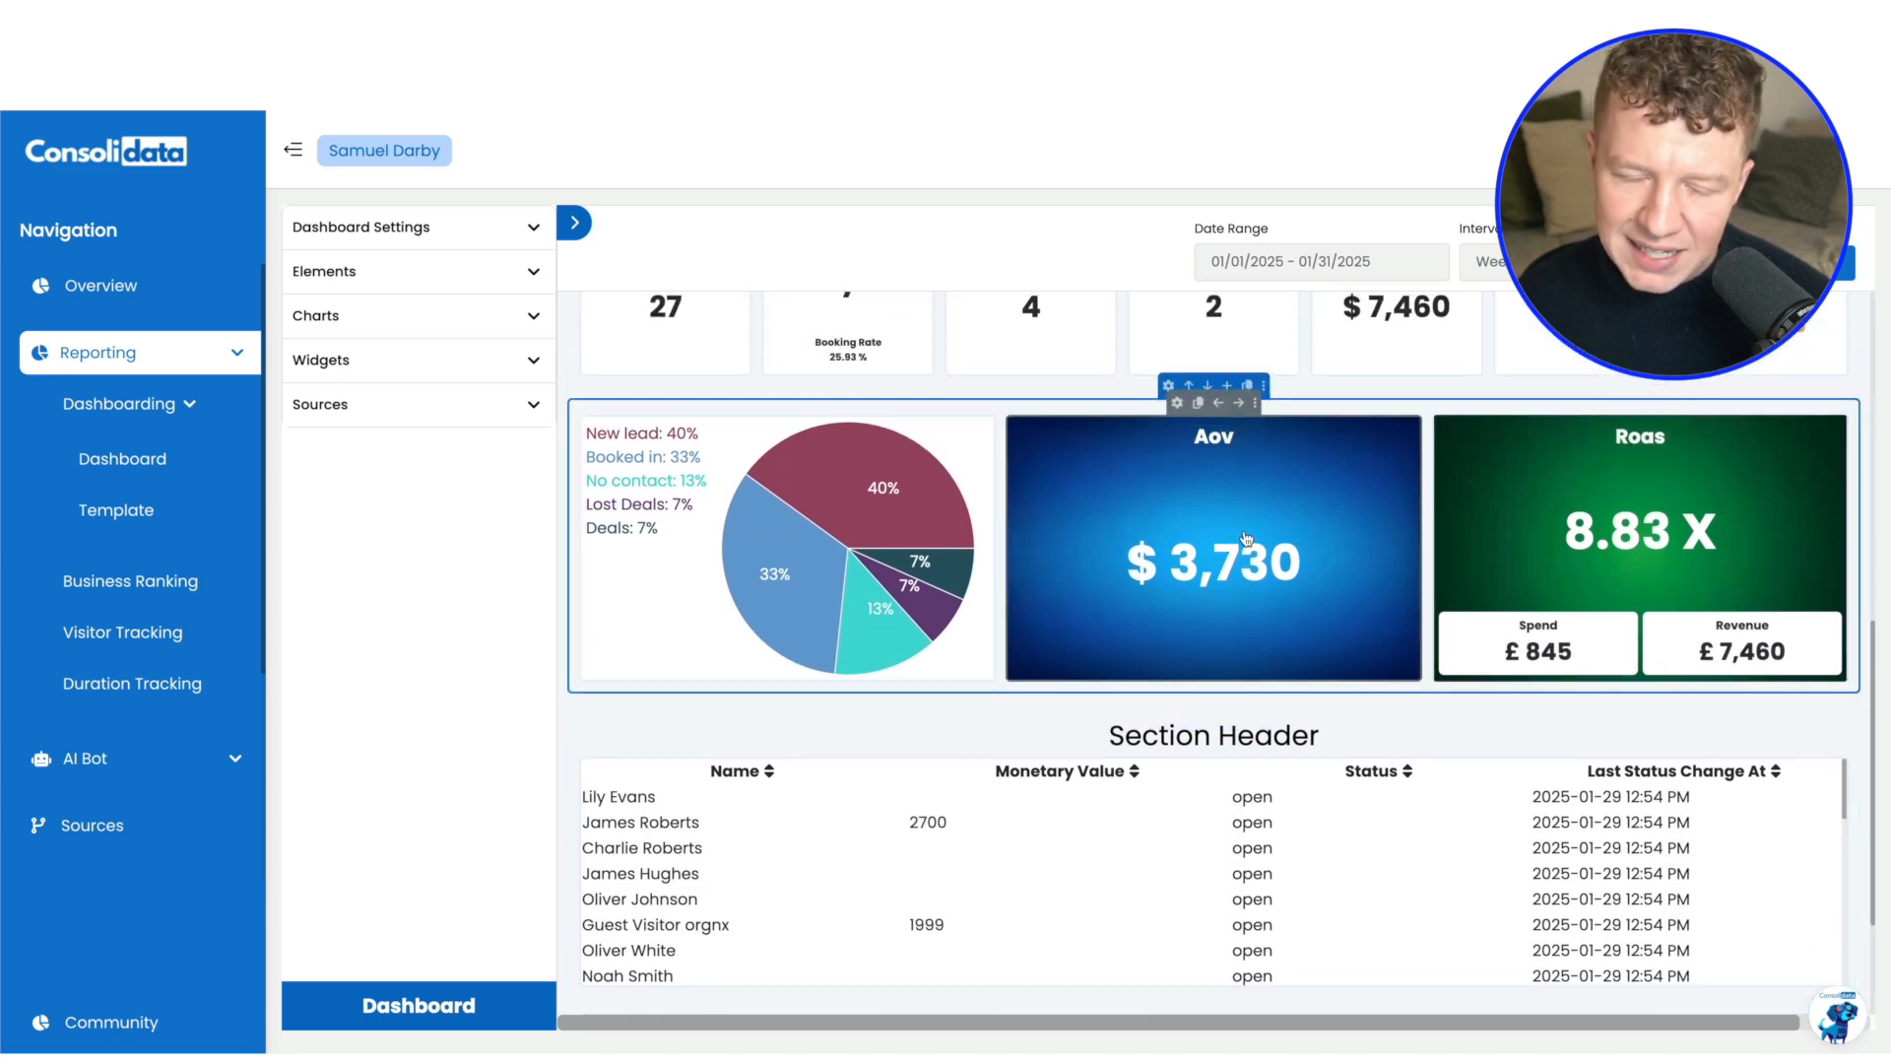
mouse_move(833, 497)
scroll(966, 772, down, 1)
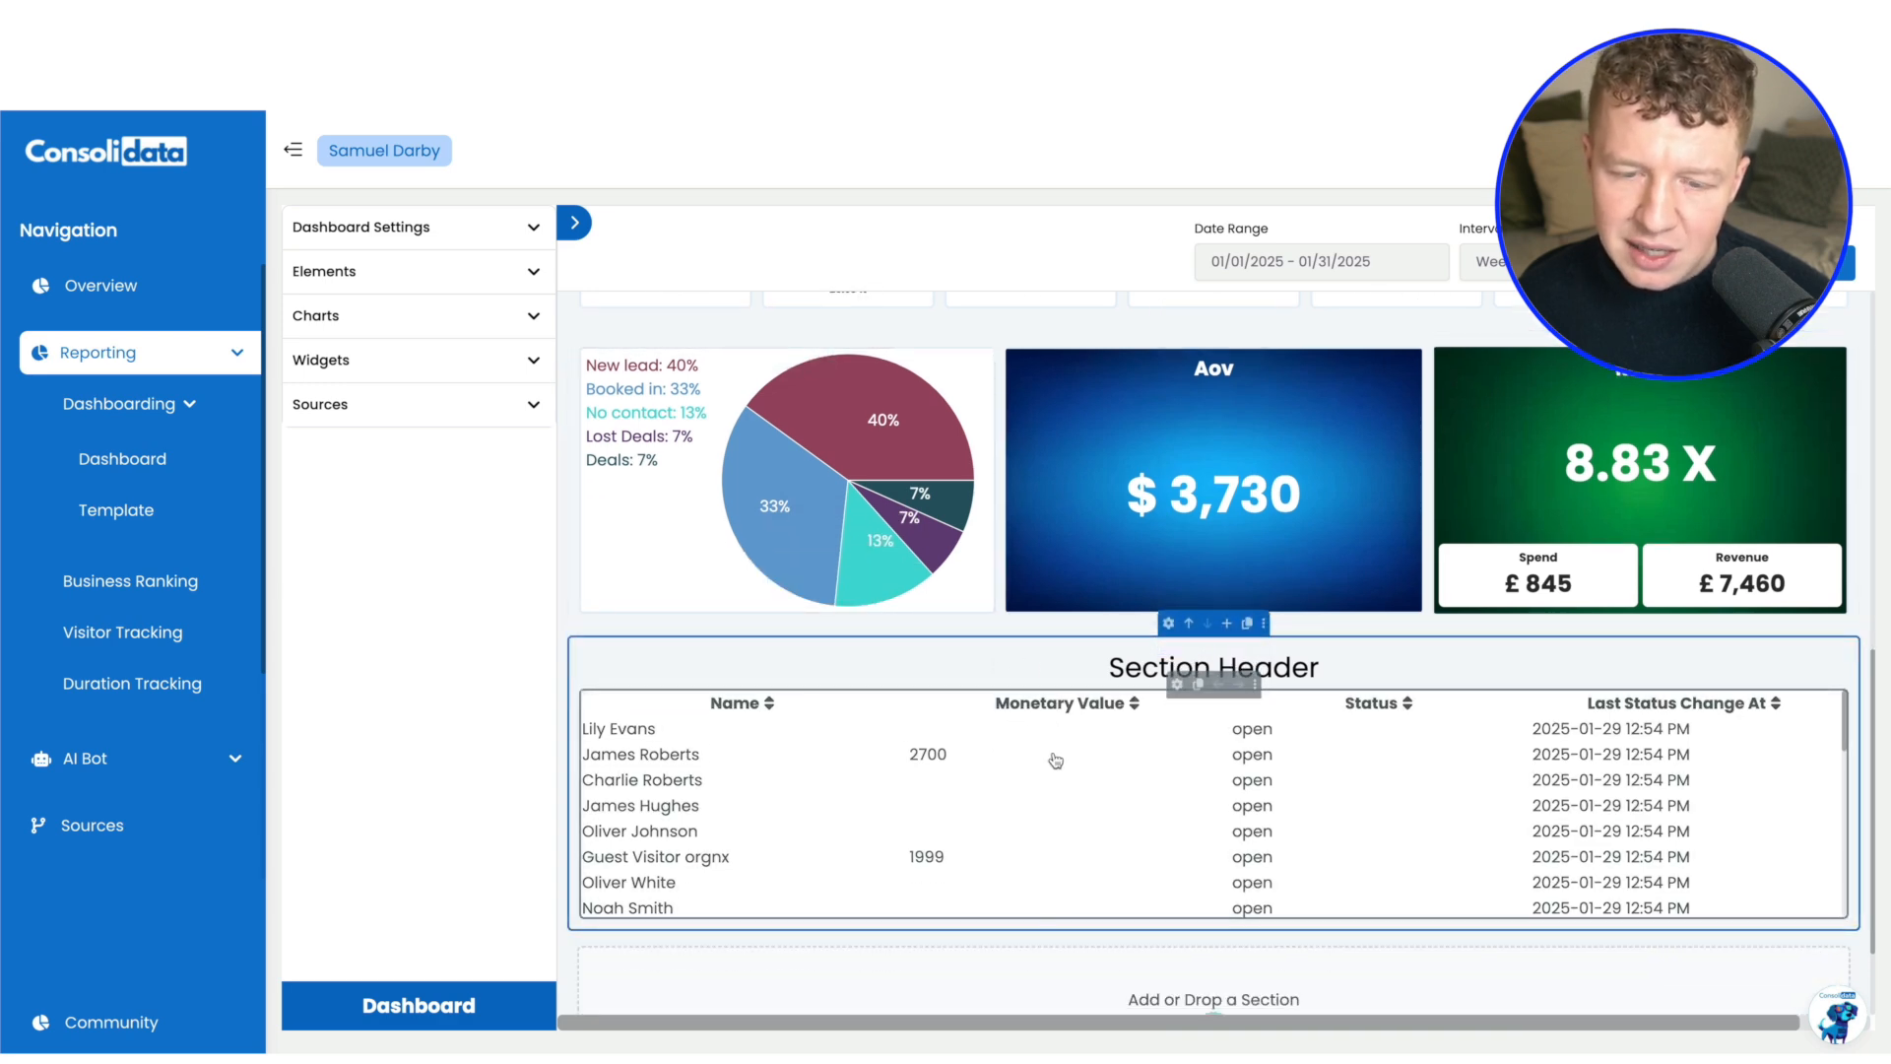
scroll(908, 495, up, 1)
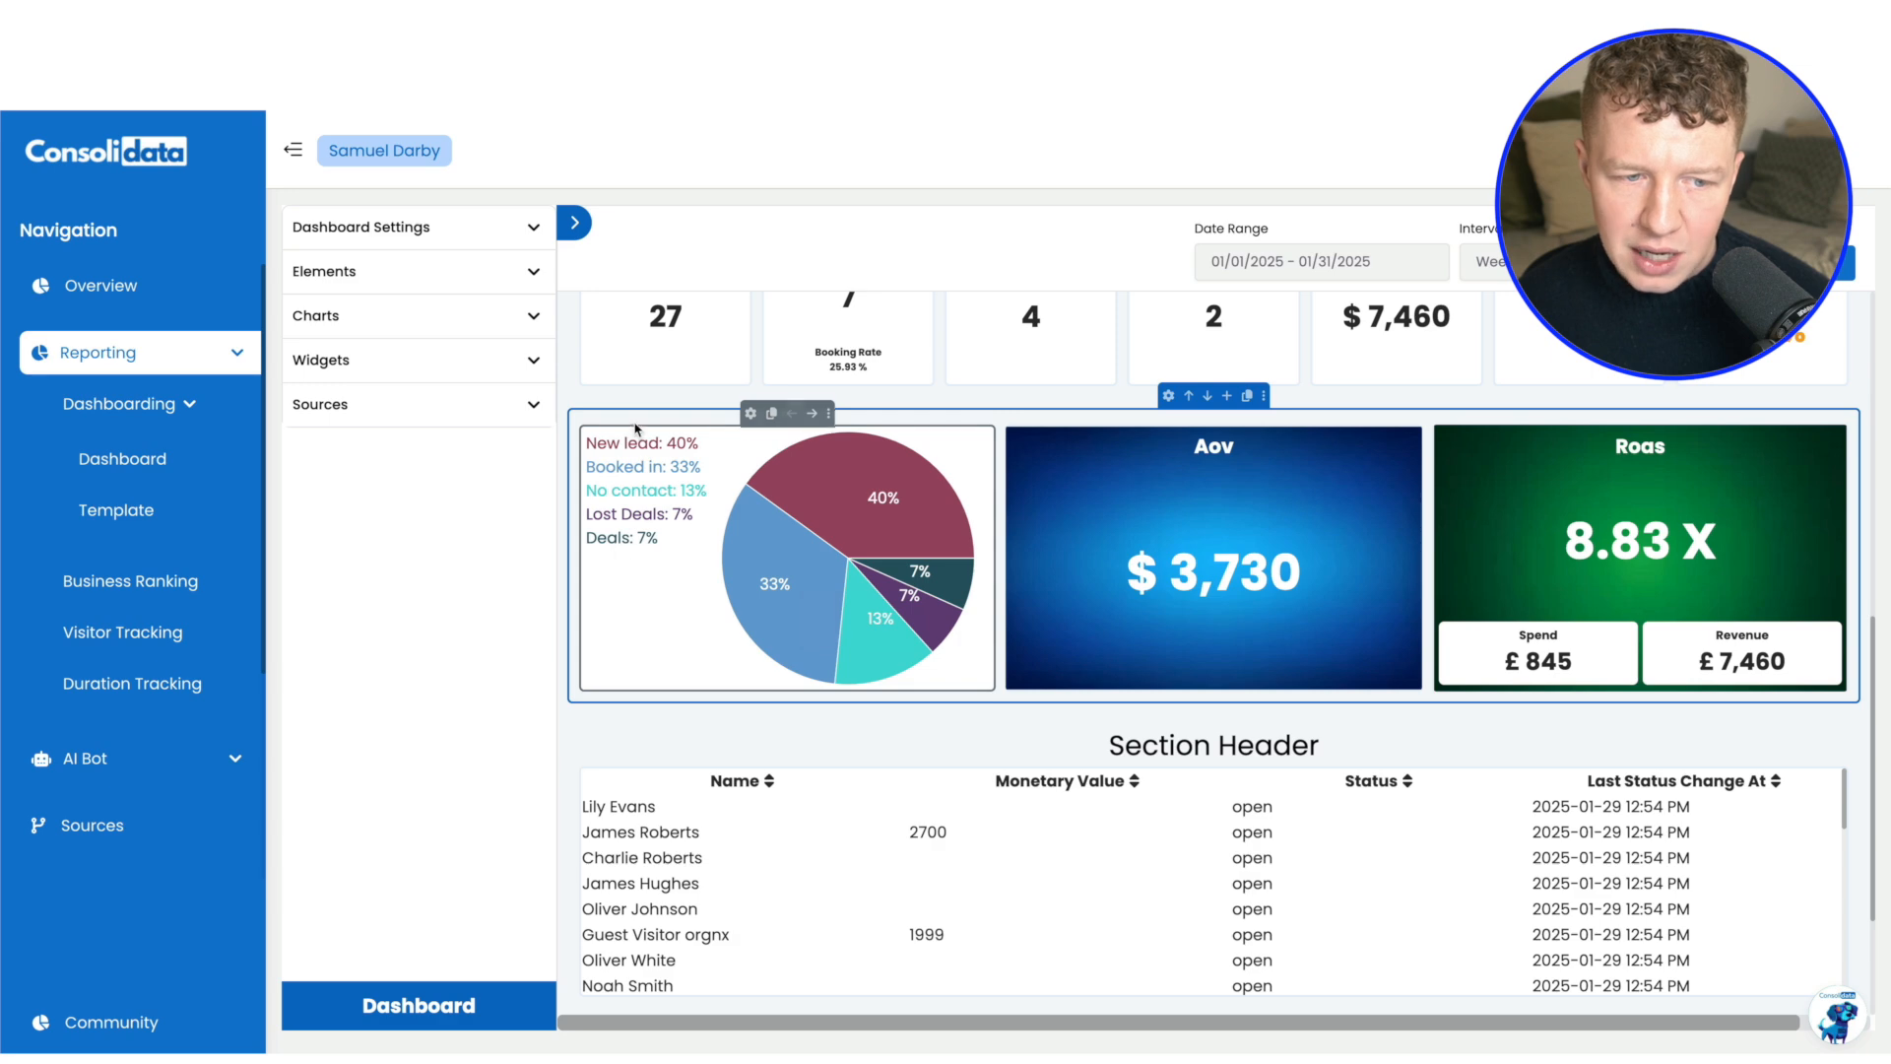
scroll(678, 473, up, 1)
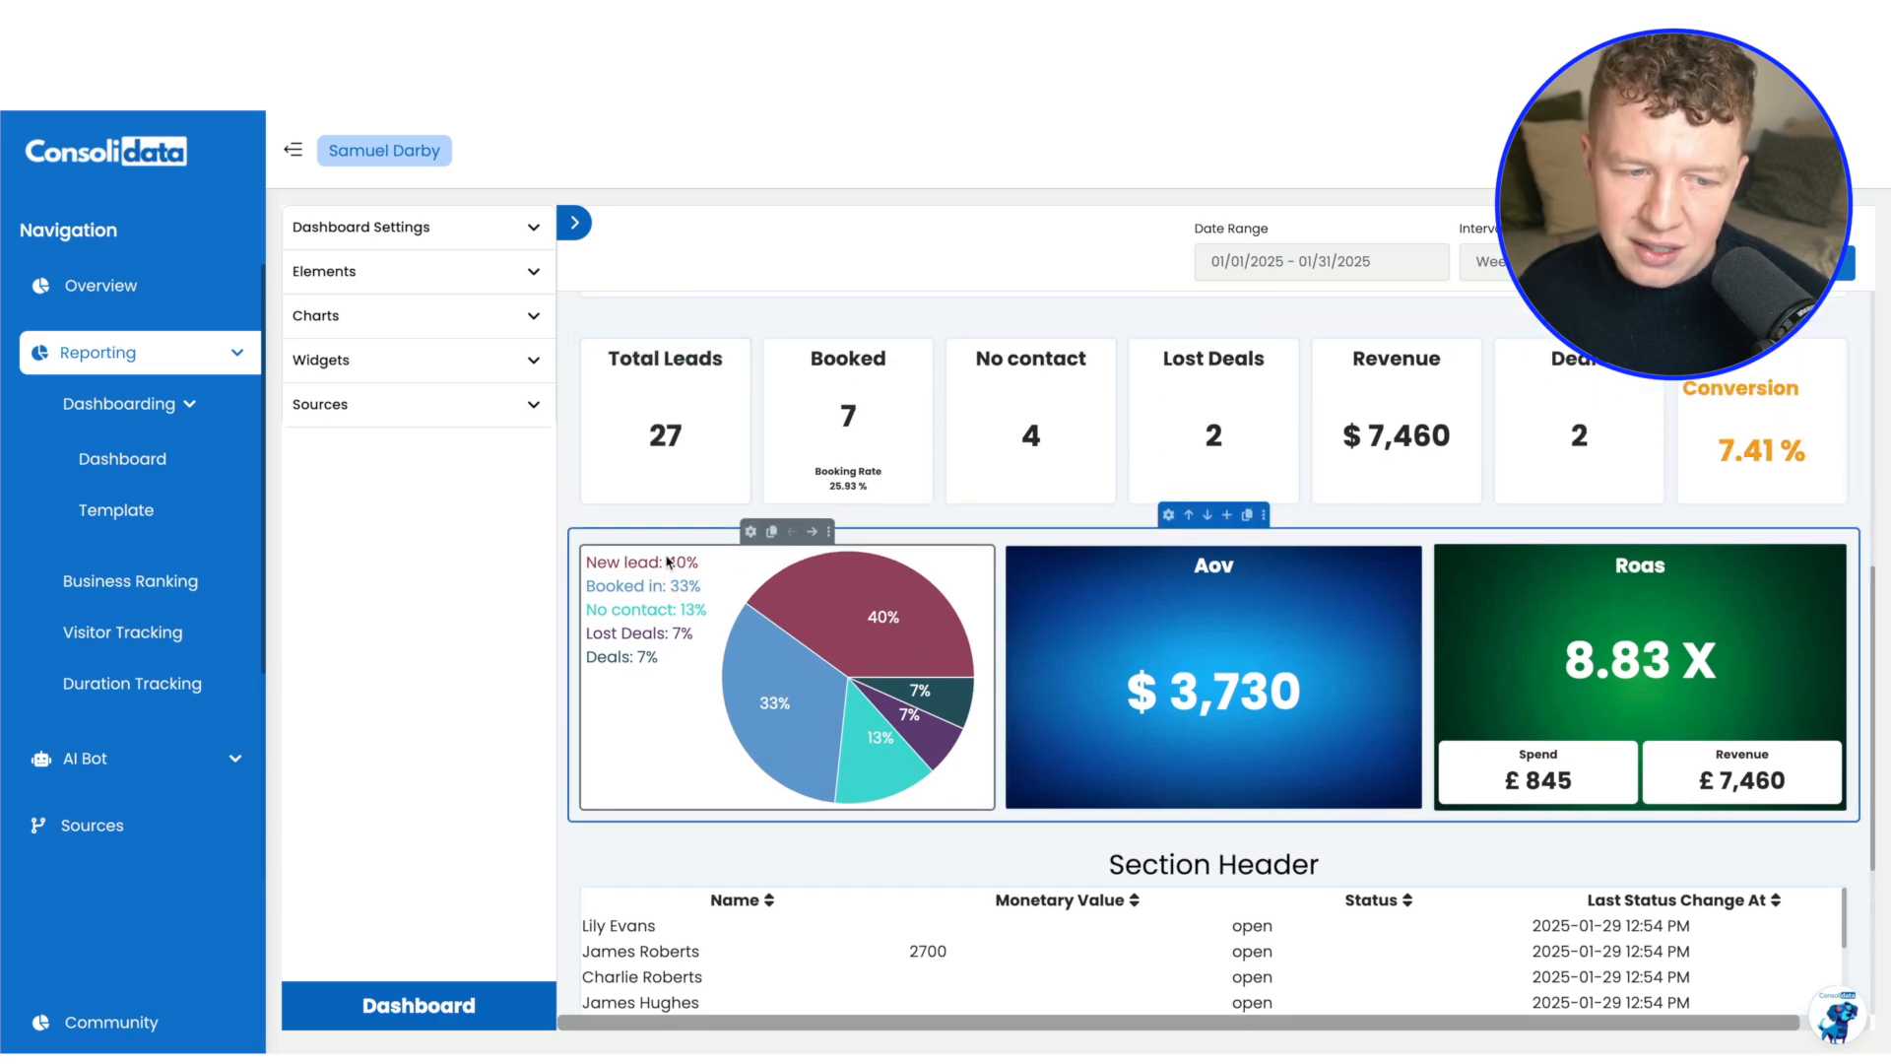
click(666, 444)
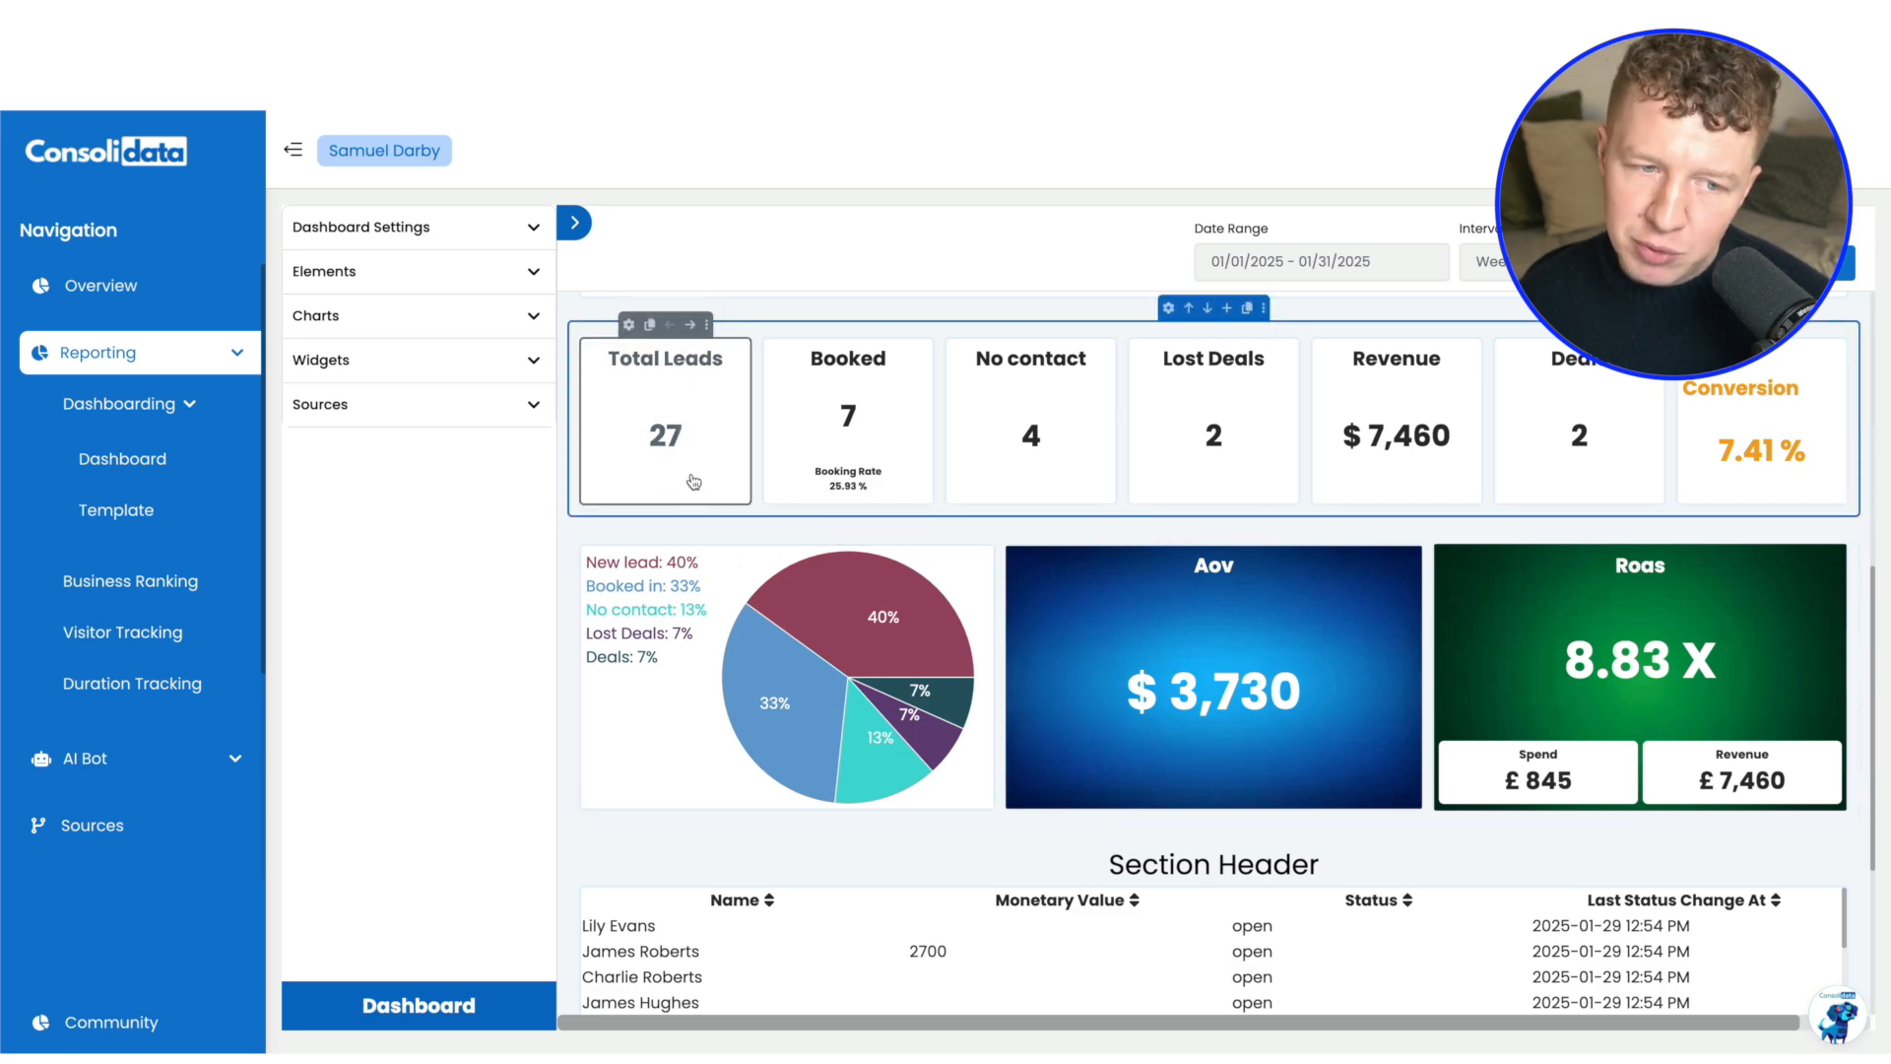
click(807, 774)
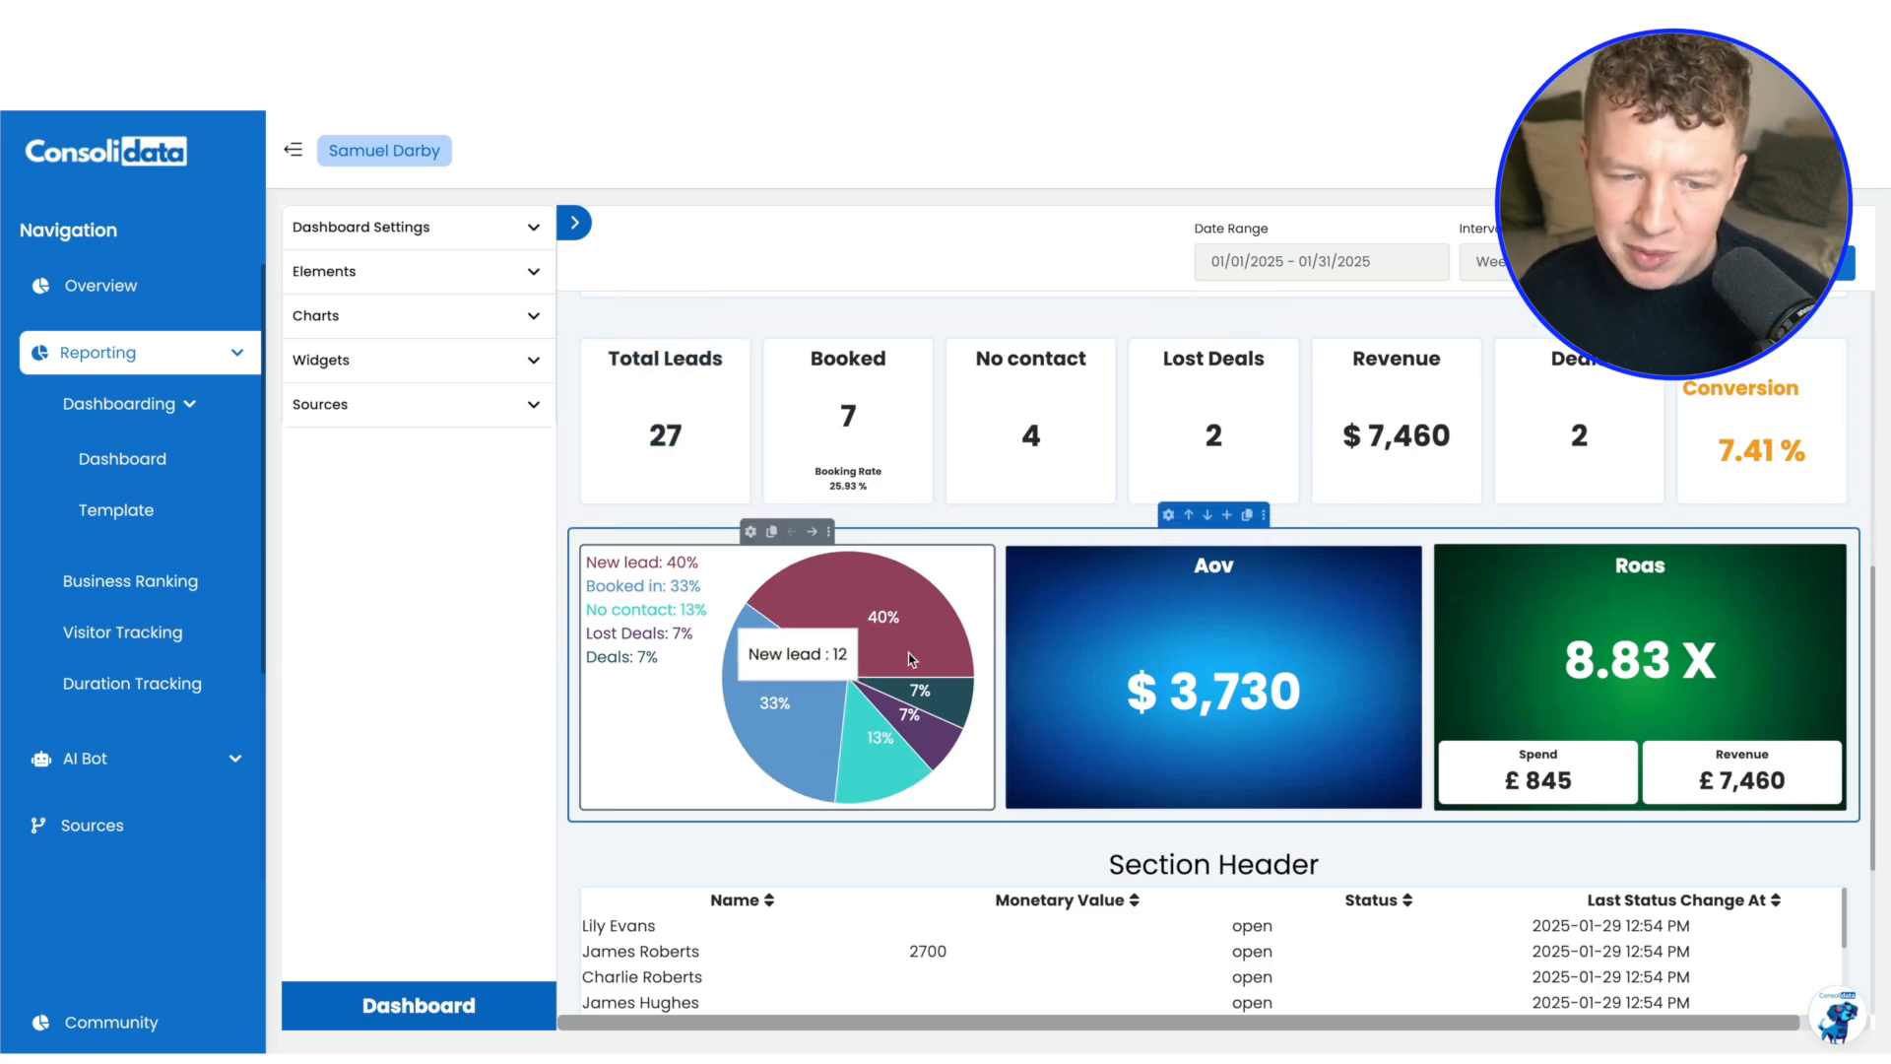
click(676, 411)
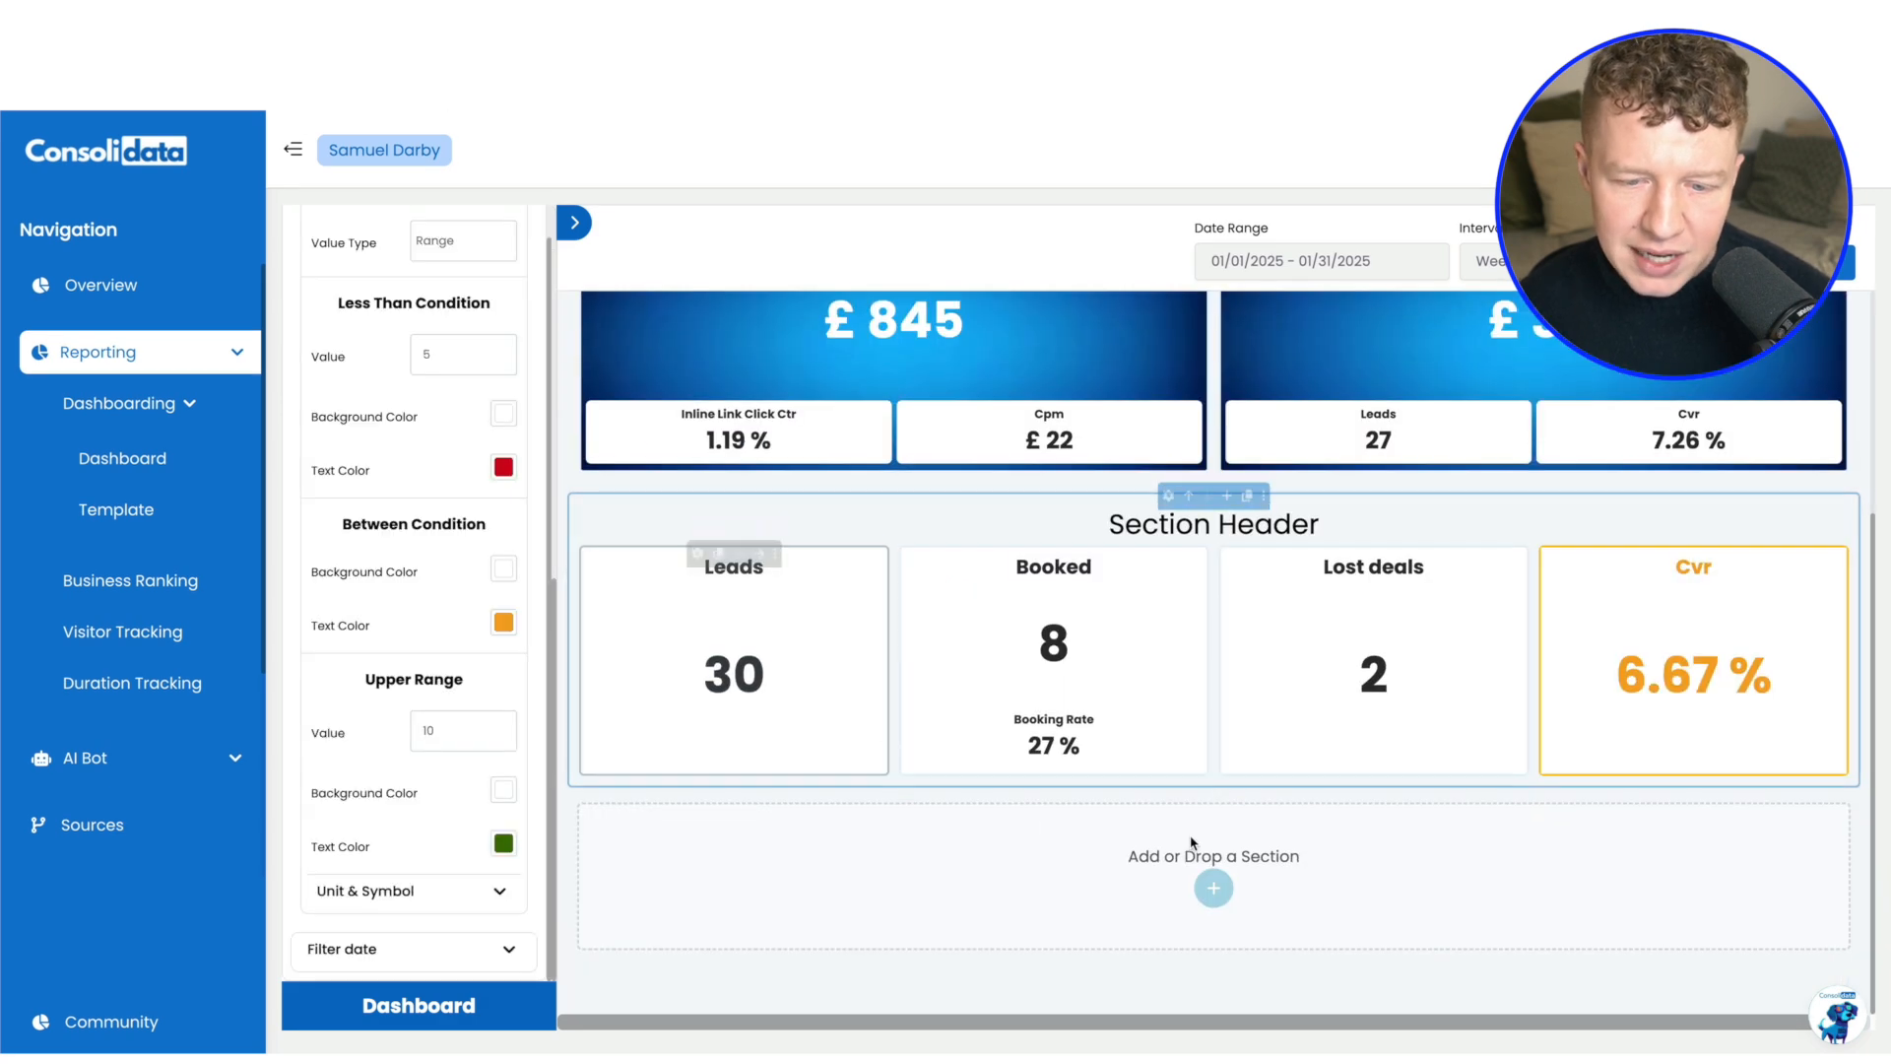
Add a two-column section below the metric cards and place a Pie chart in its first column
click(1215, 889)
click(1067, 884)
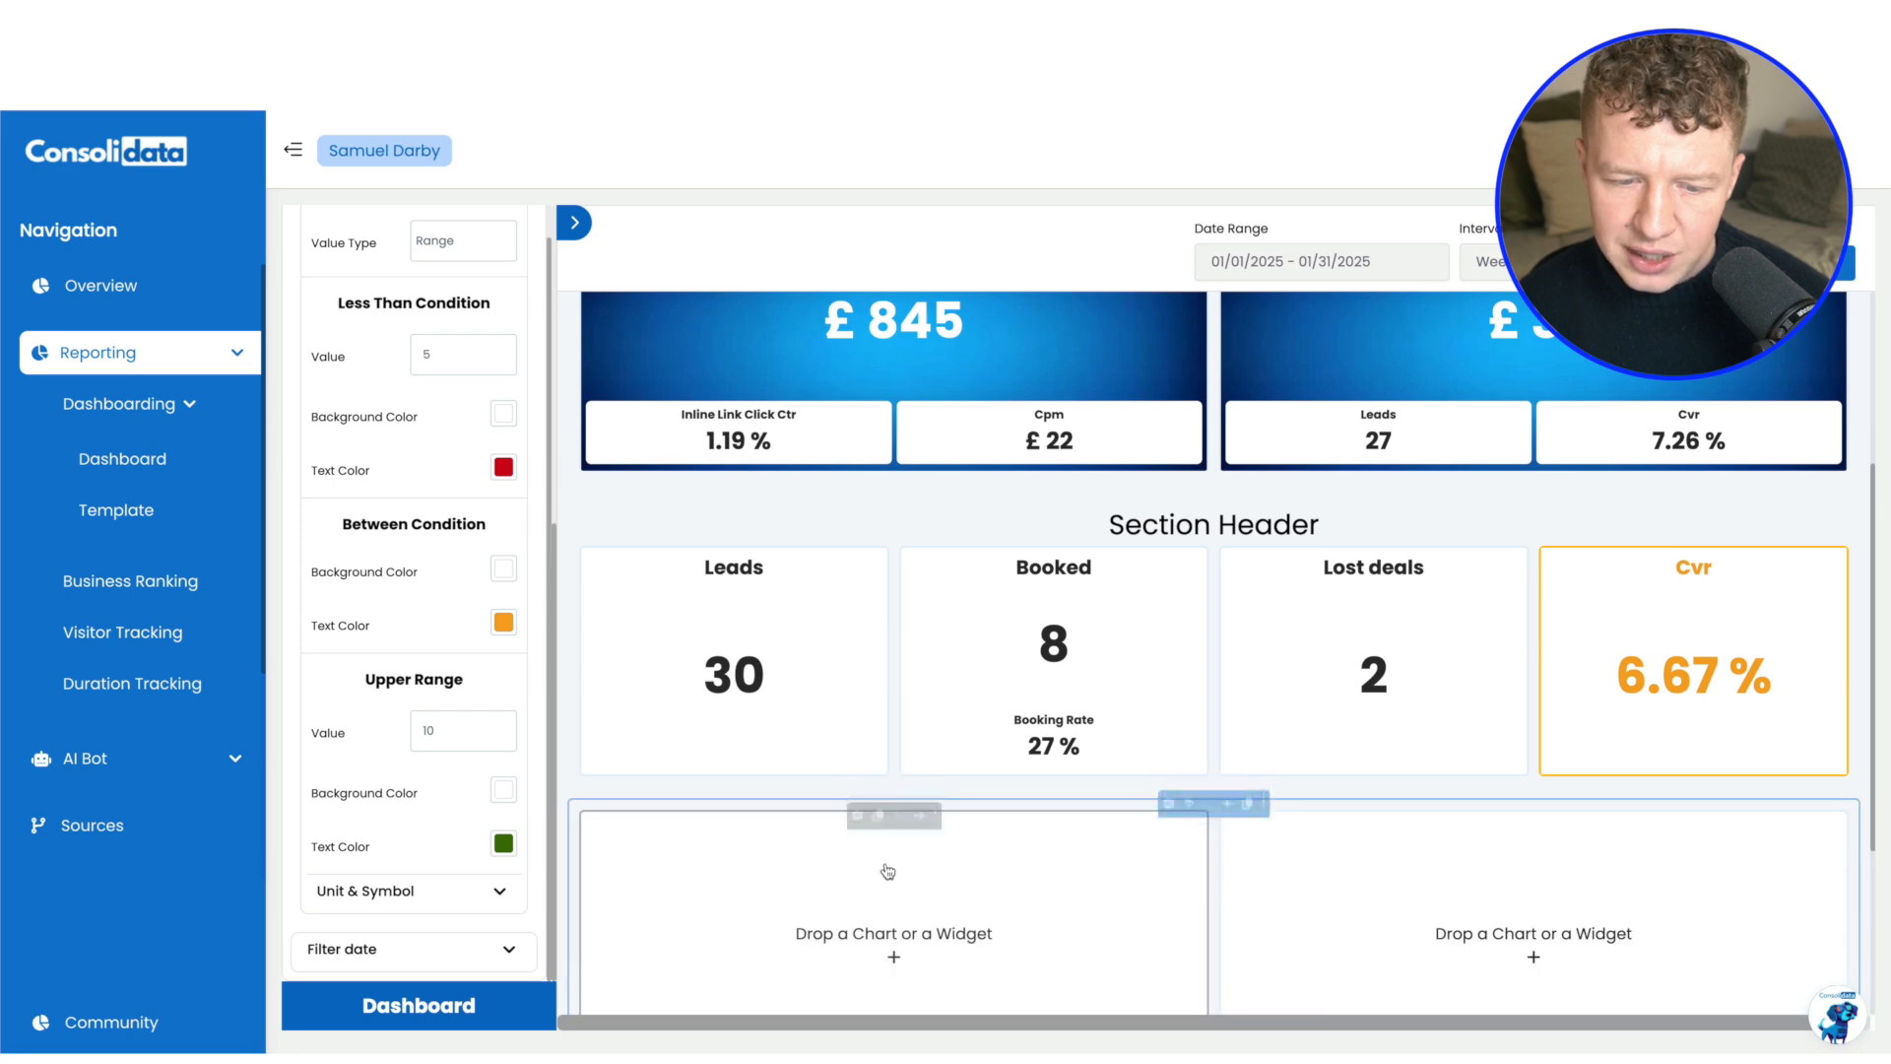
scroll(525, 282, up, 4)
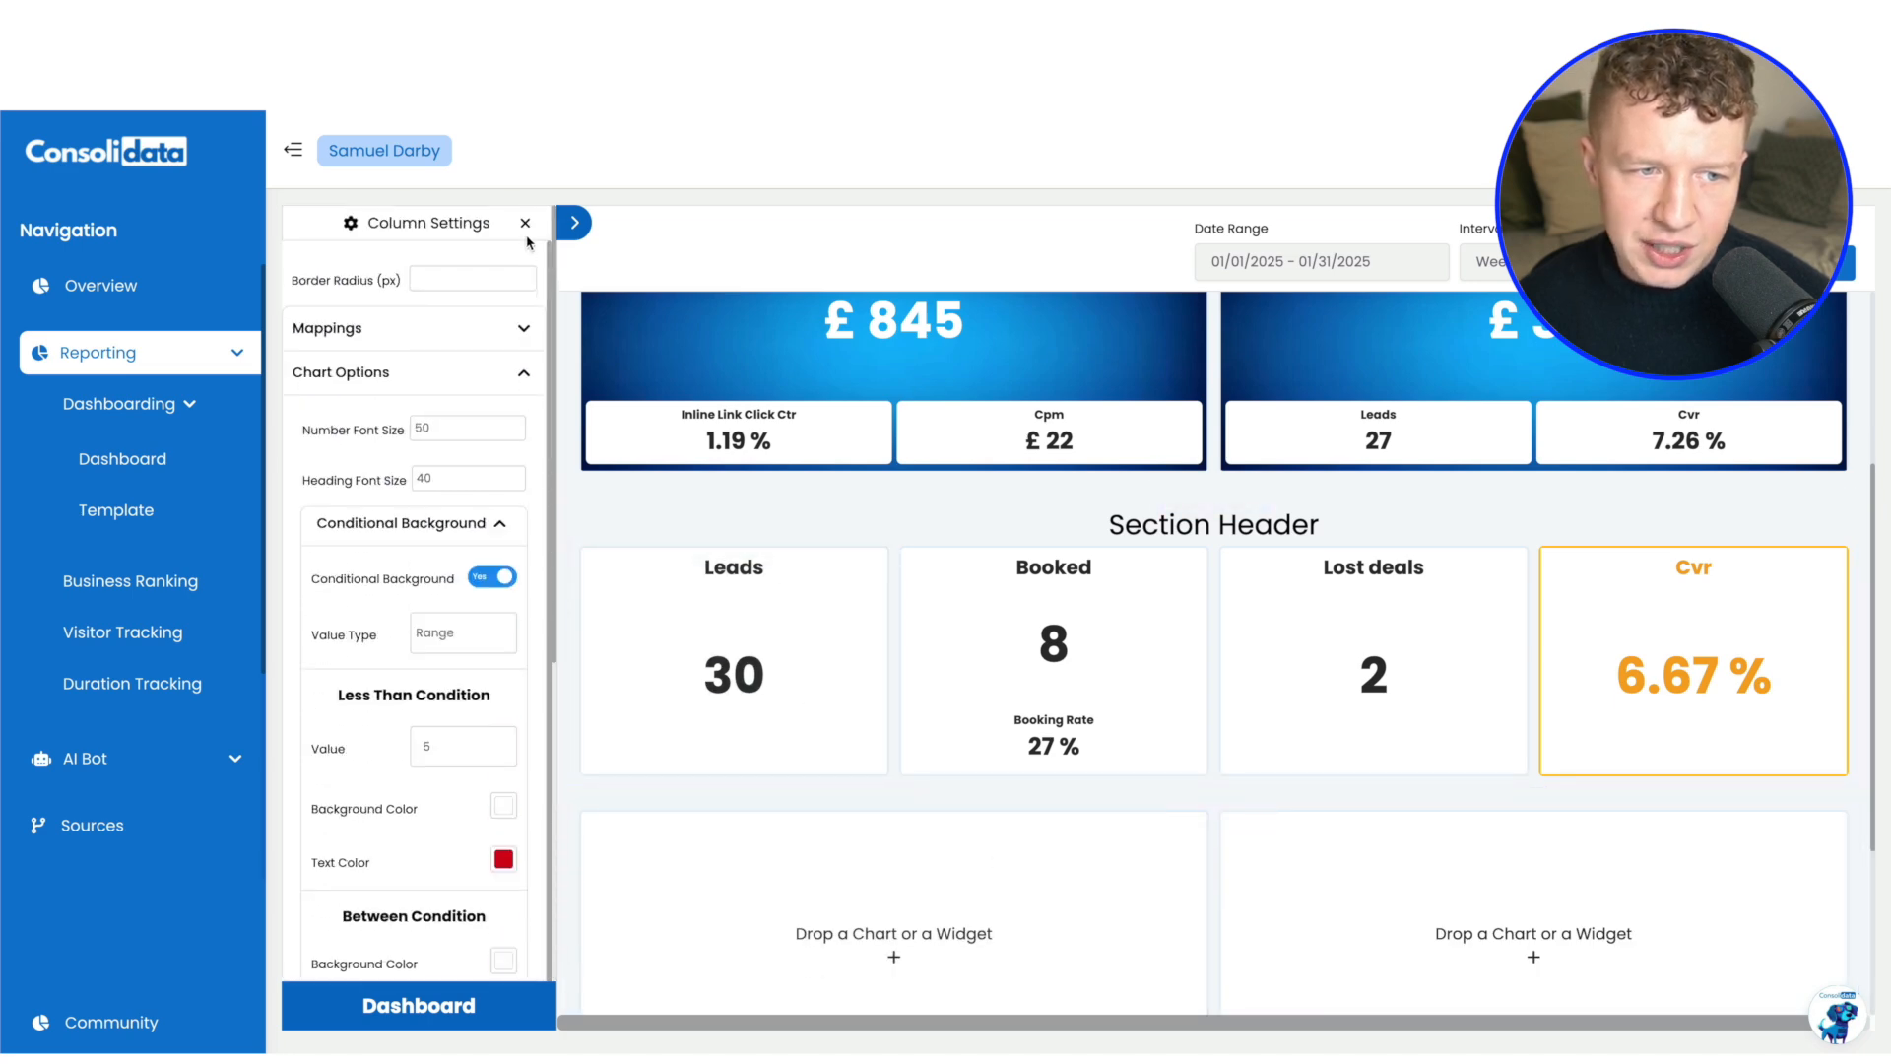
click(525, 222)
click(379, 326)
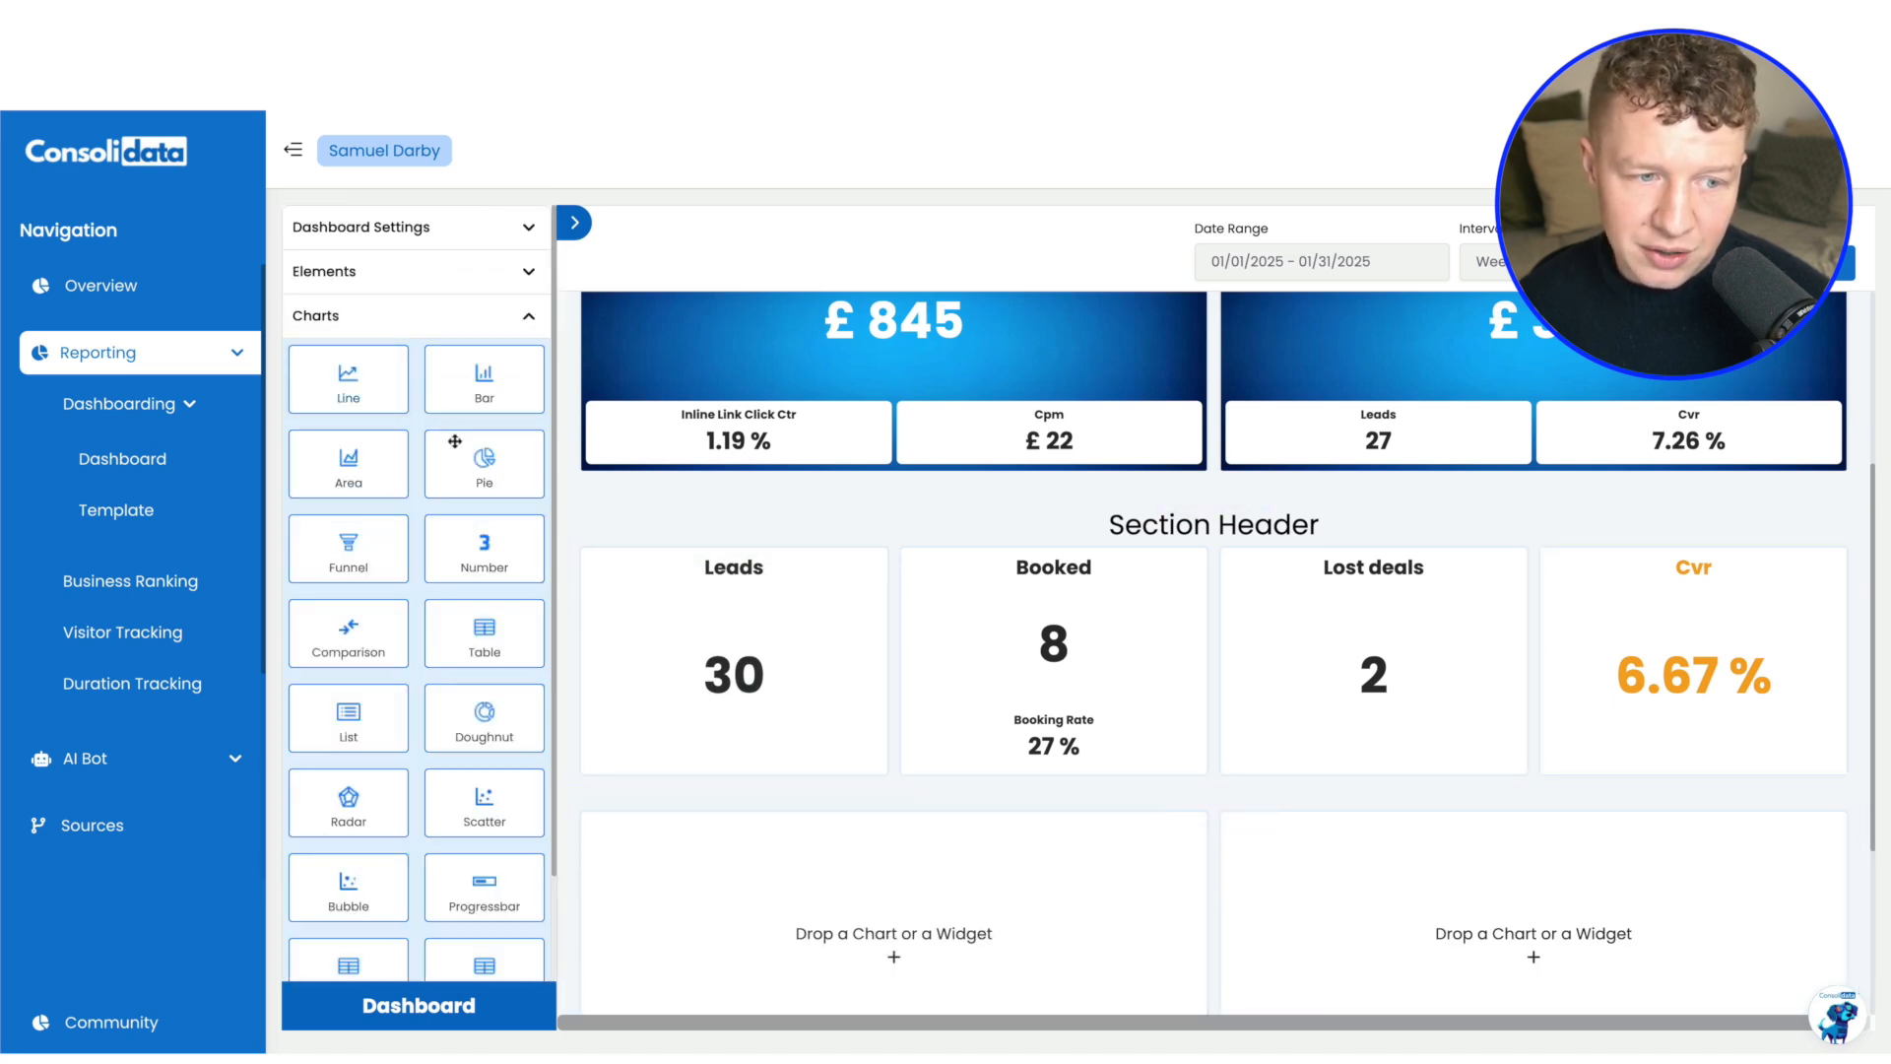
drag(483, 445, 847, 960)
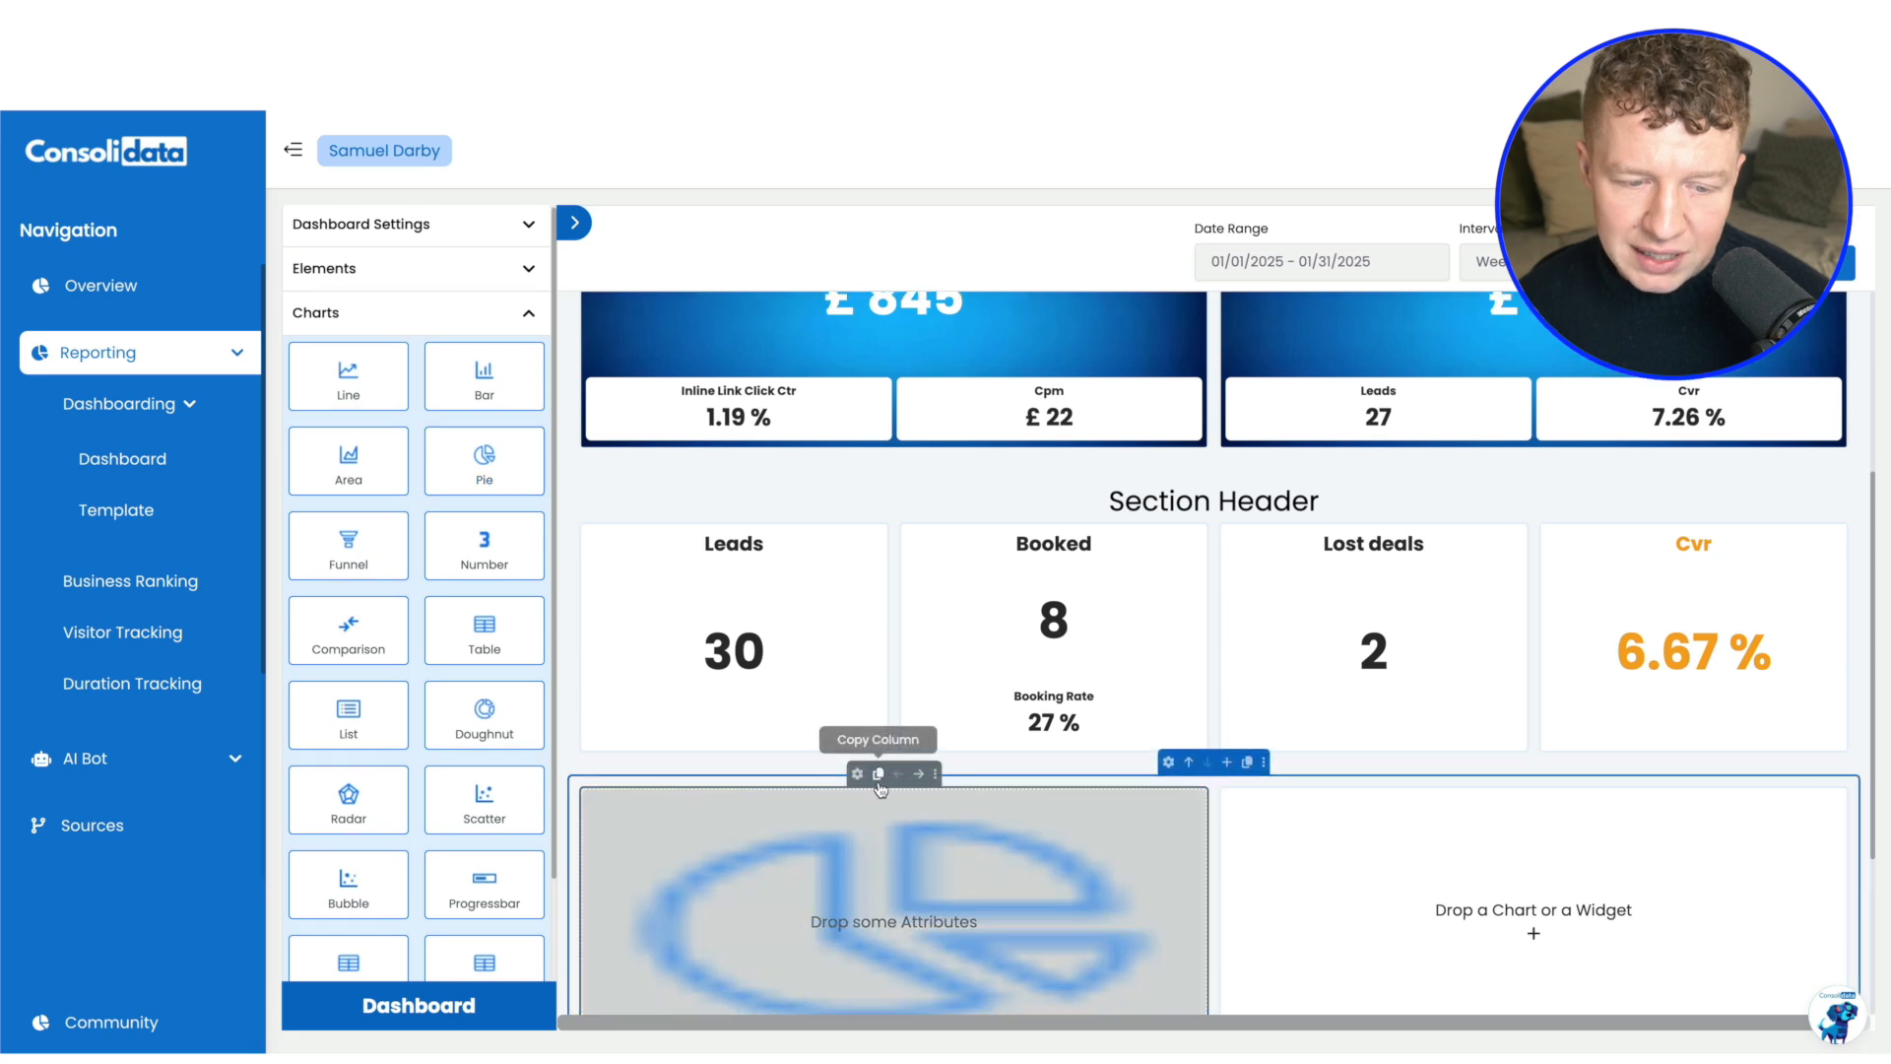
Add the Sold deals and Lost deals attributes from the CLEANING CLIENT - SUB ACCOUNT source to the pie chart
click(535, 317)
click(434, 406)
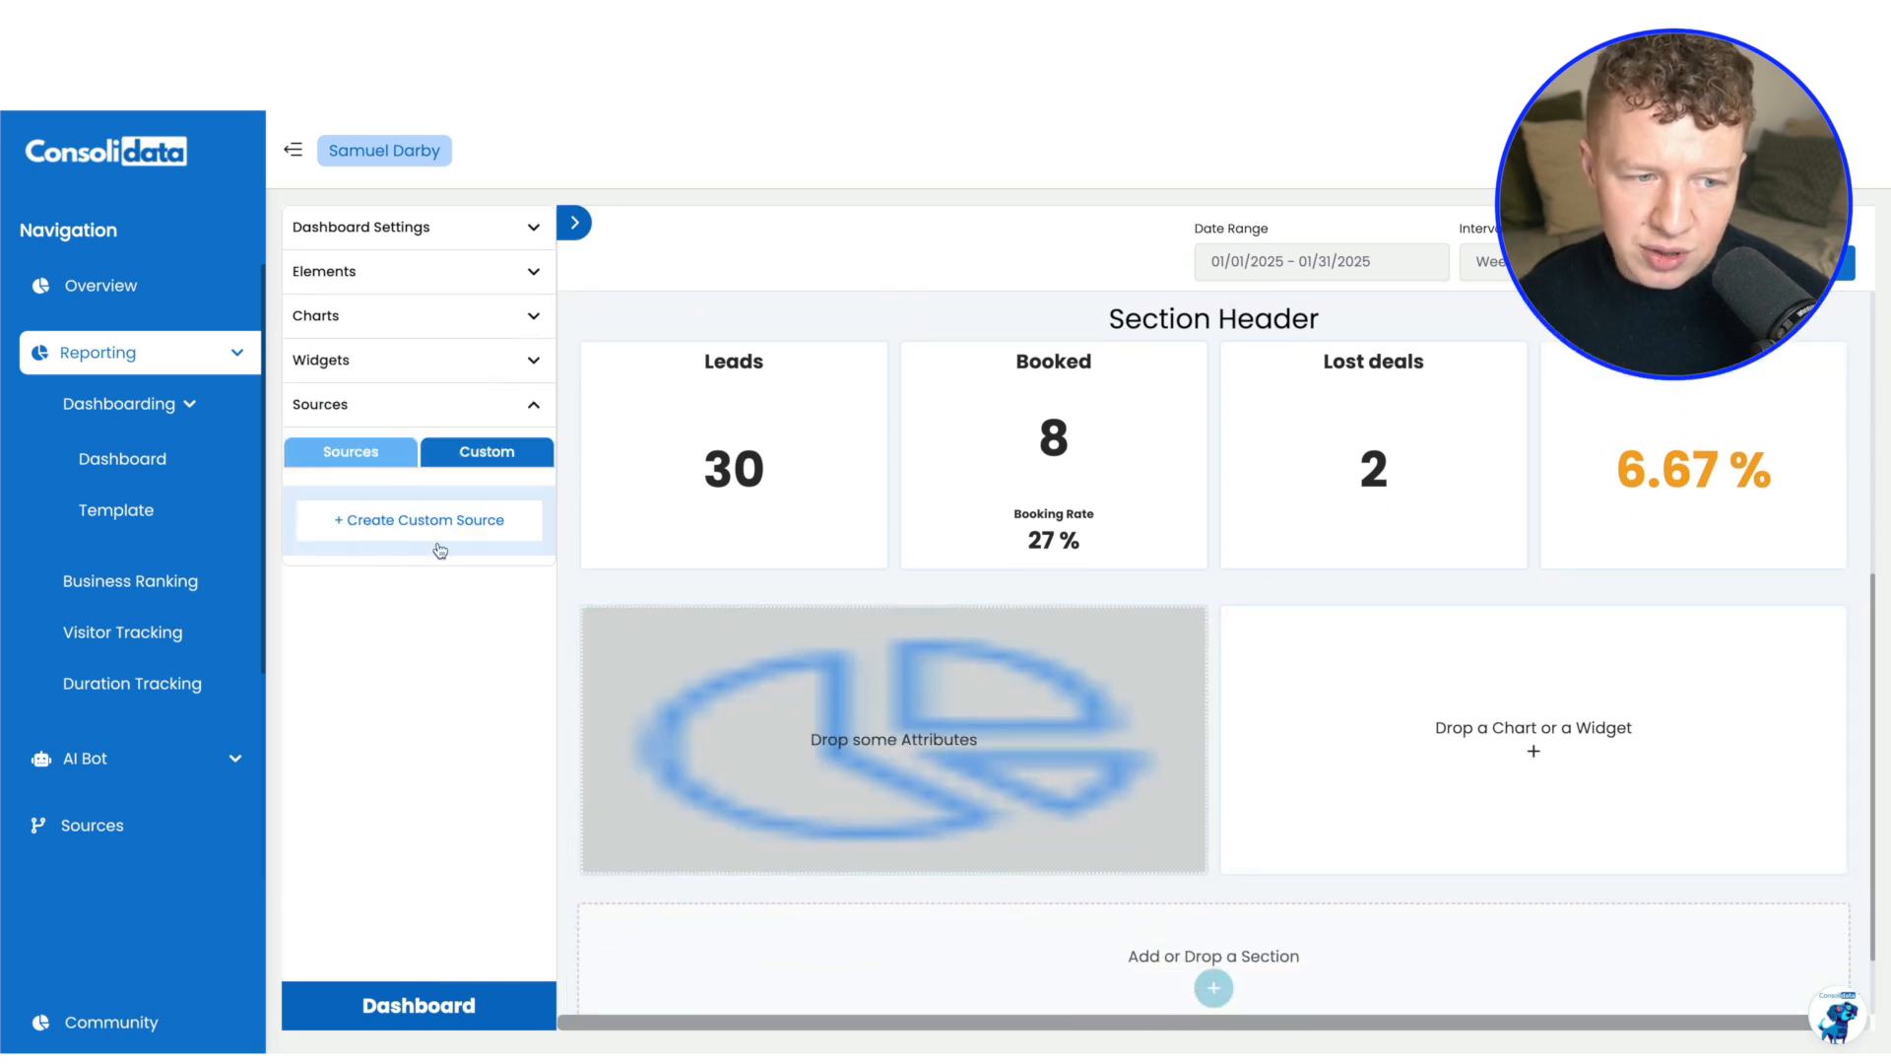
click(352, 456)
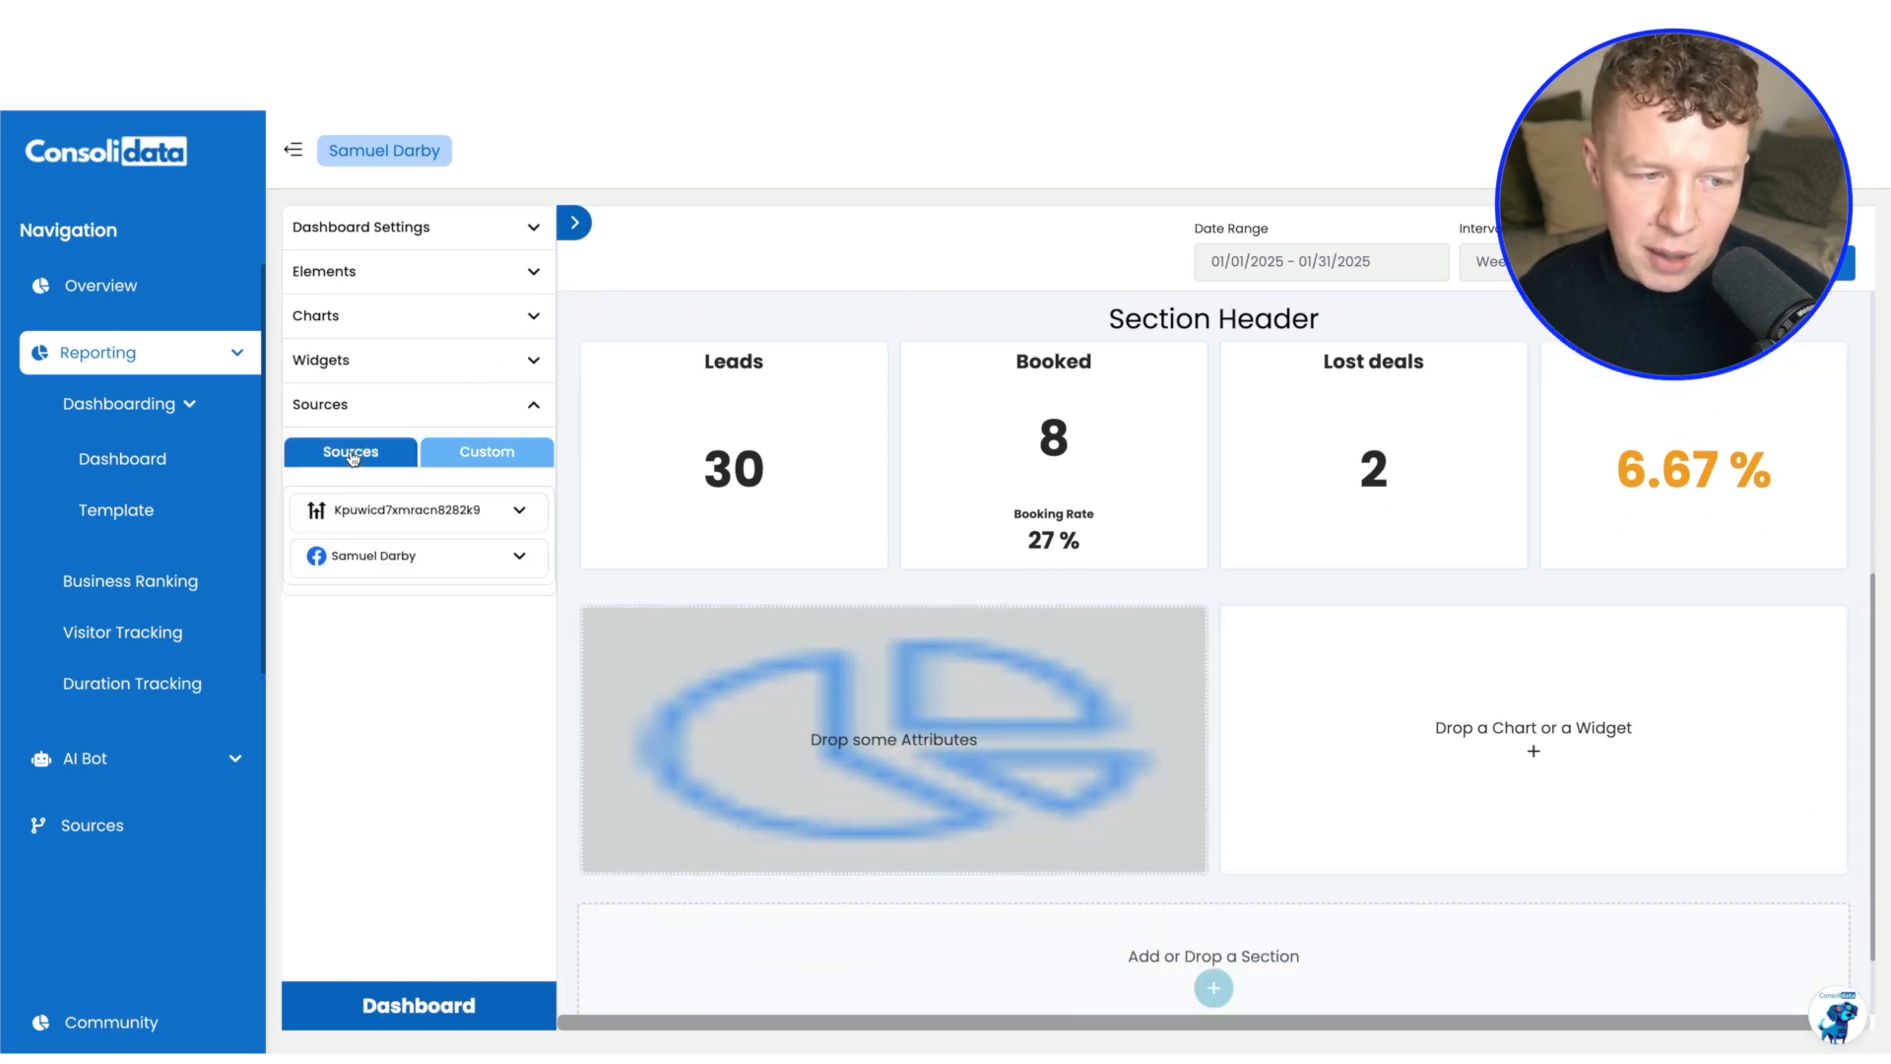
click(452, 527)
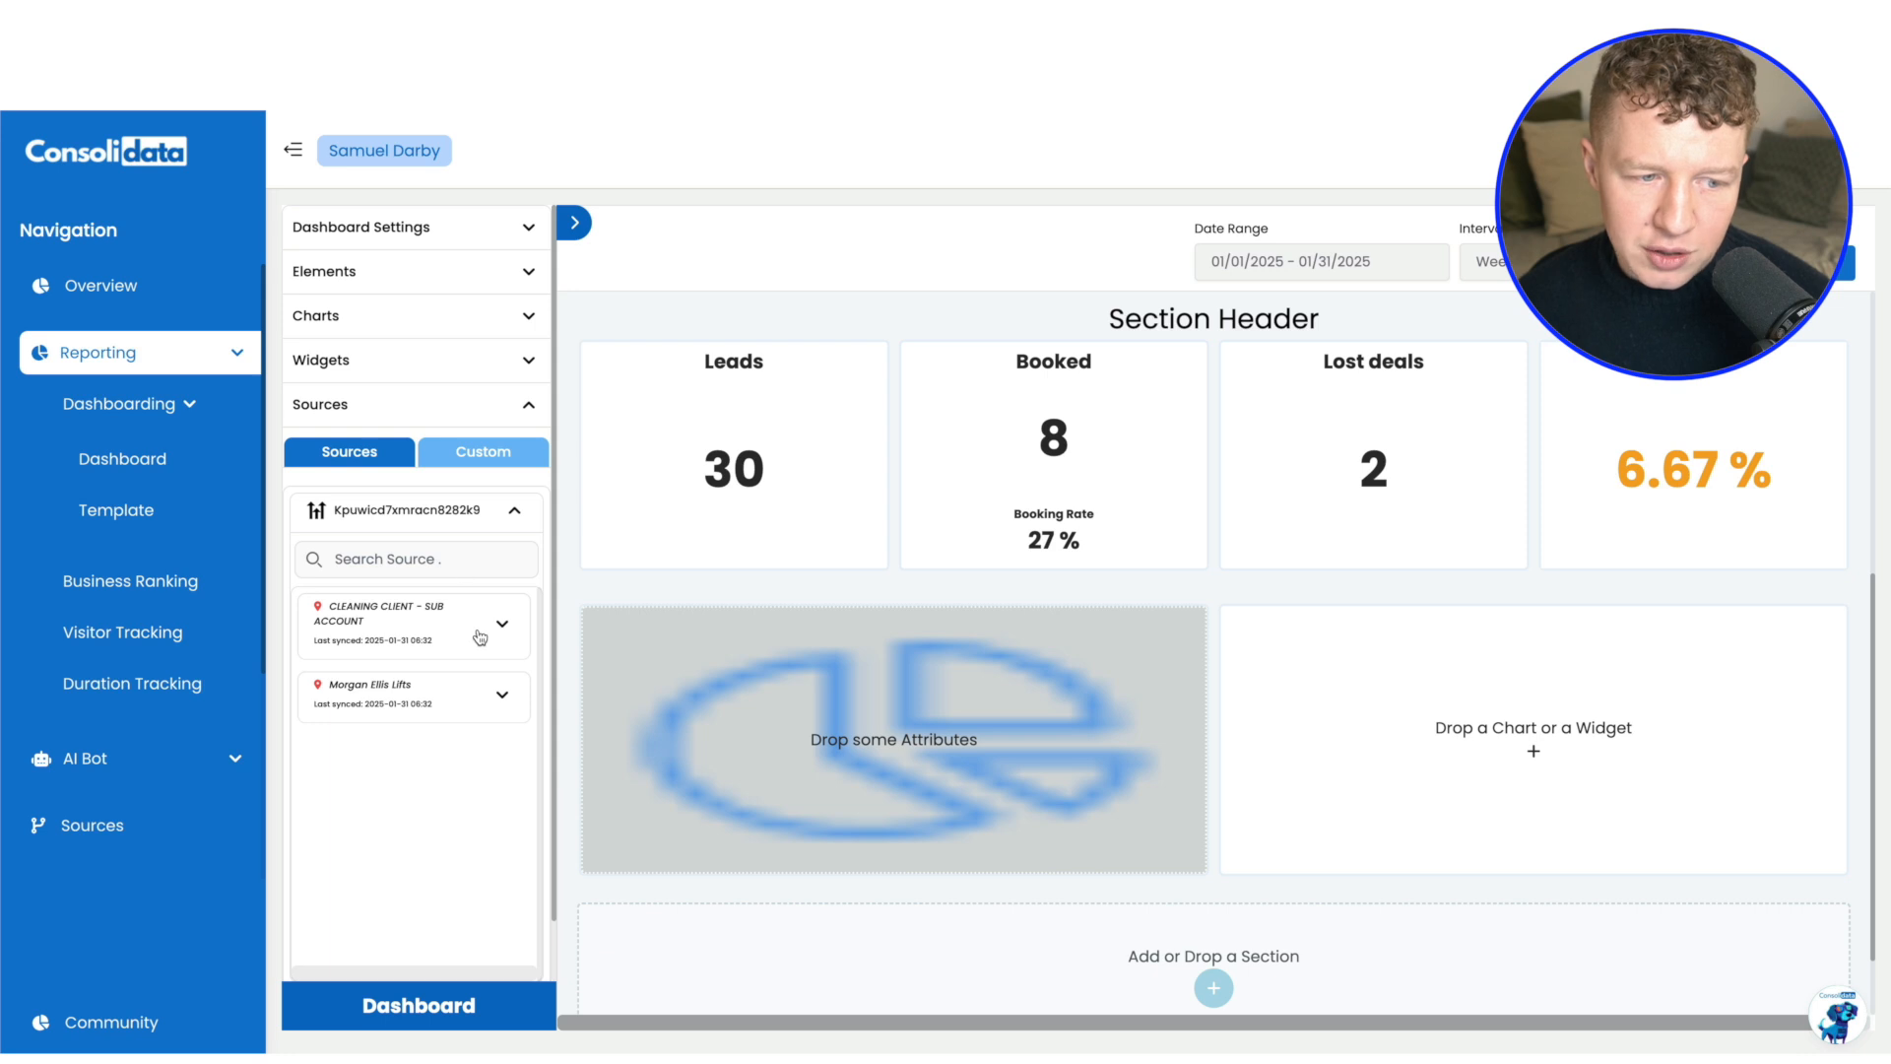
click(480, 637)
scroll(442, 363, down, 1)
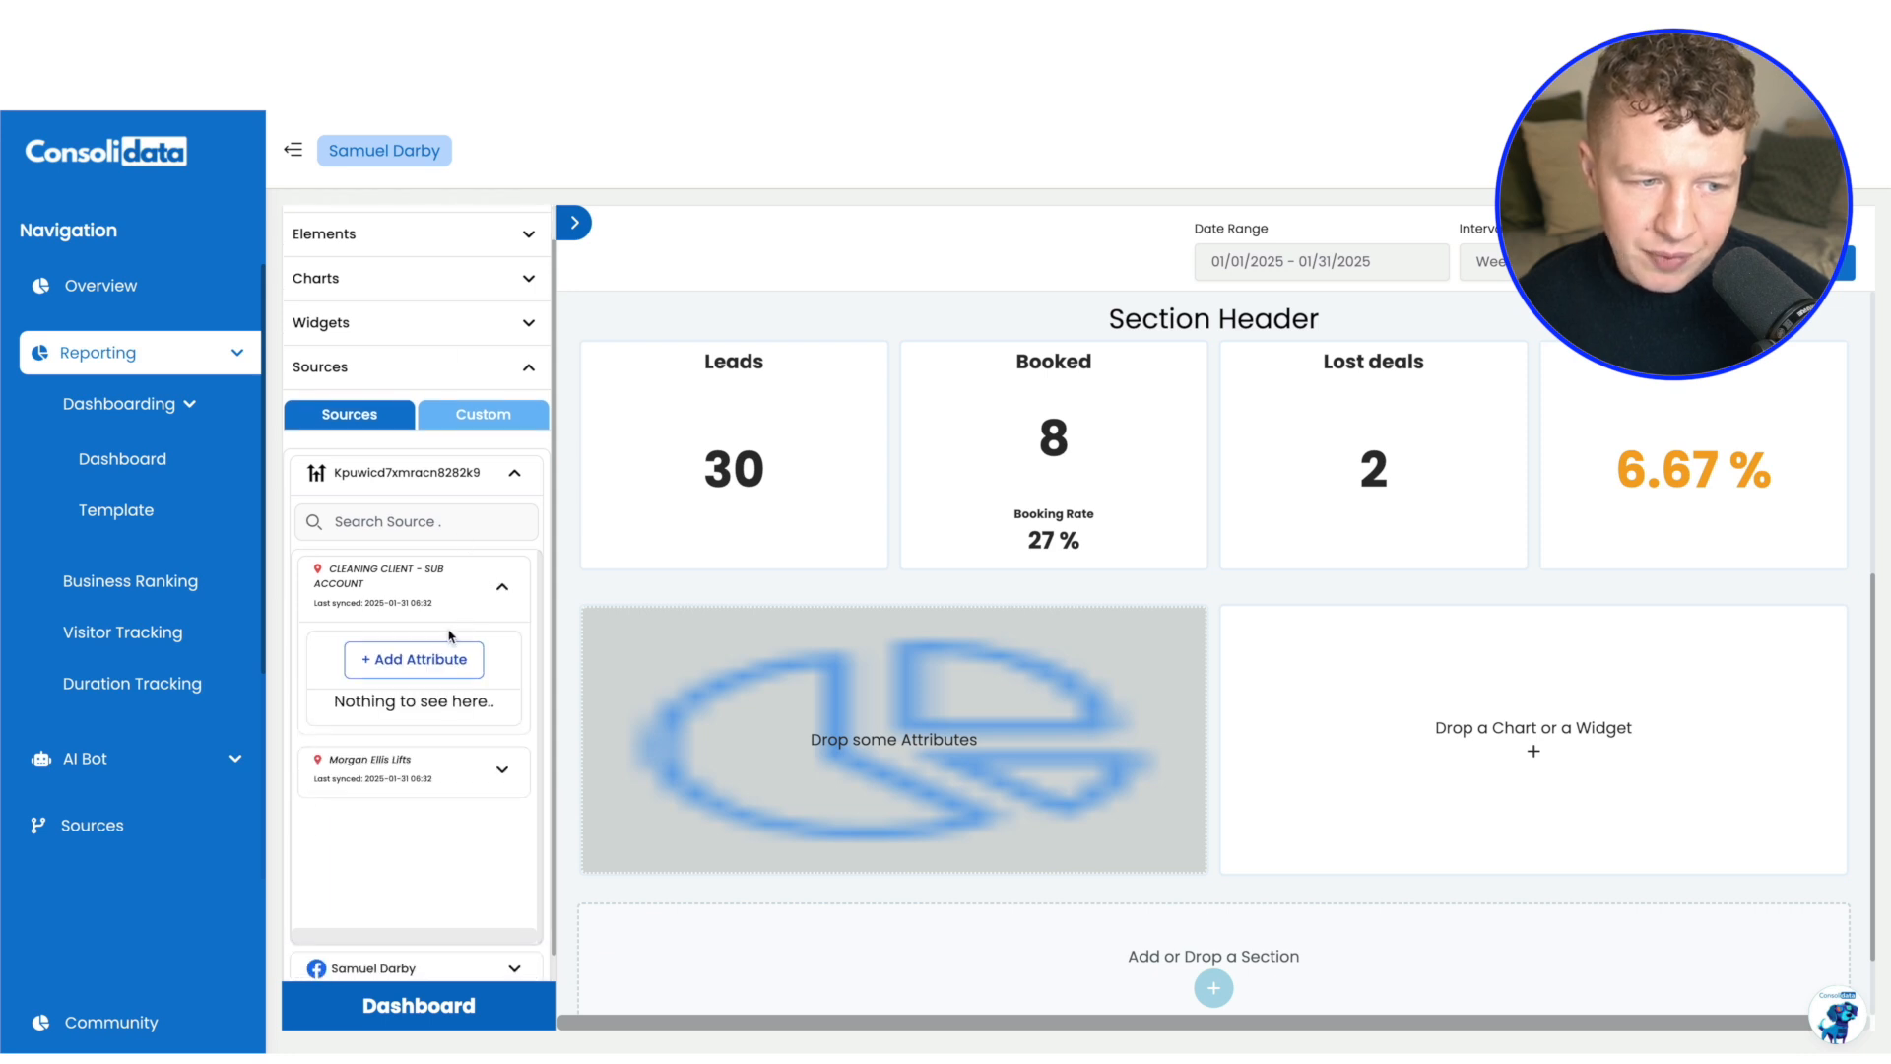
scroll(450, 636, down, 1)
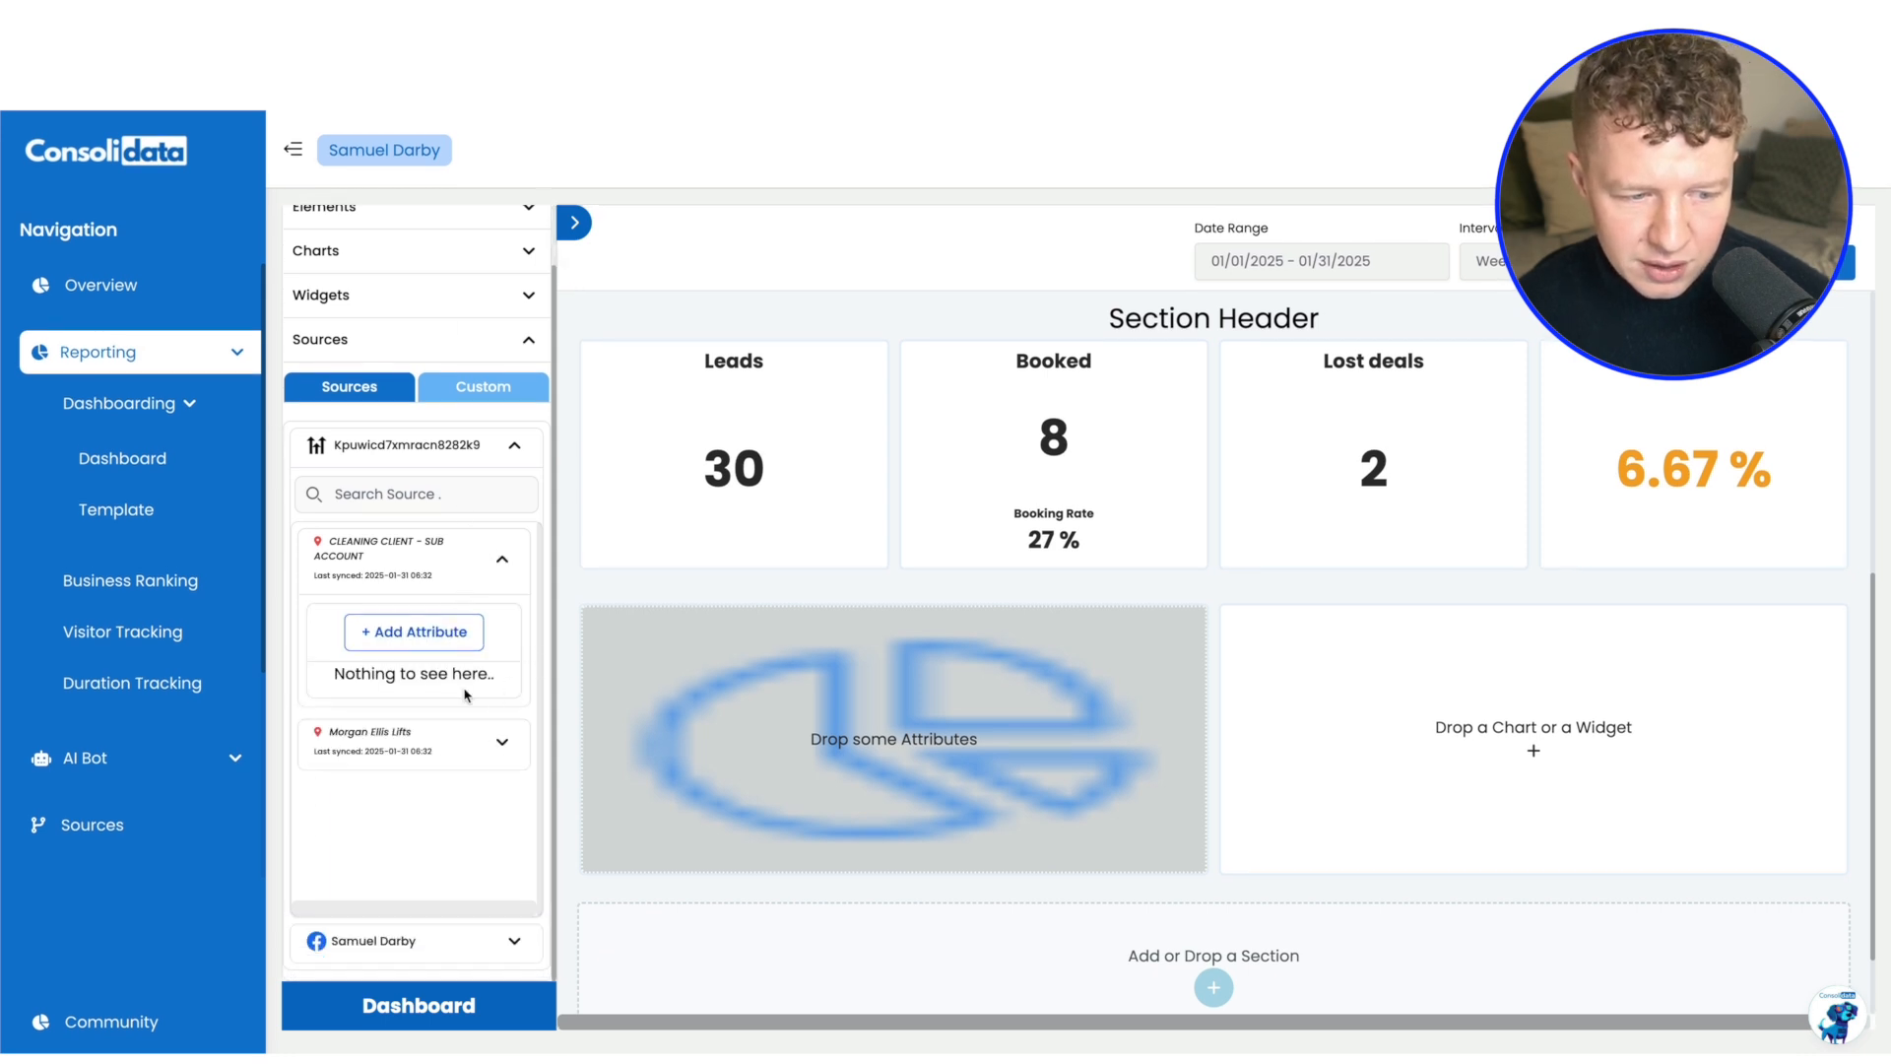
scroll(458, 685, up, 1)
scroll(438, 655, down, 1)
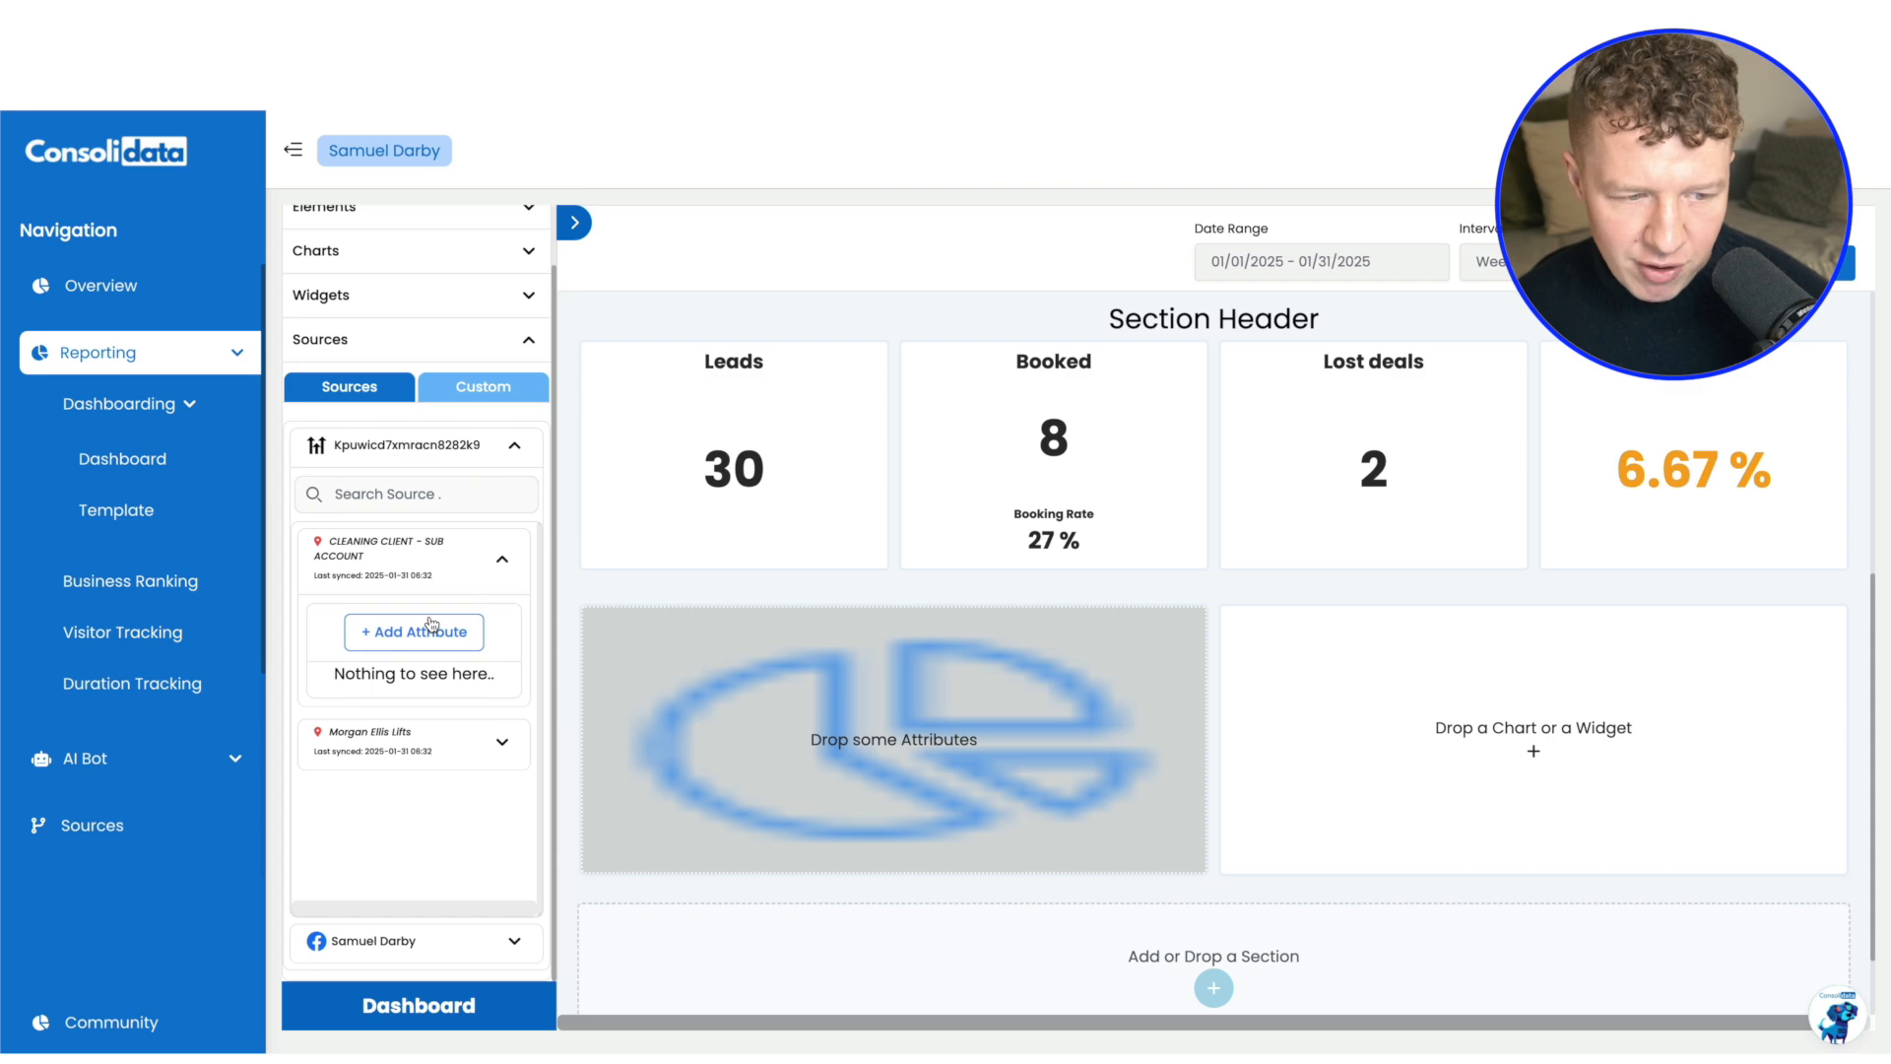
scroll(456, 692, down, 2)
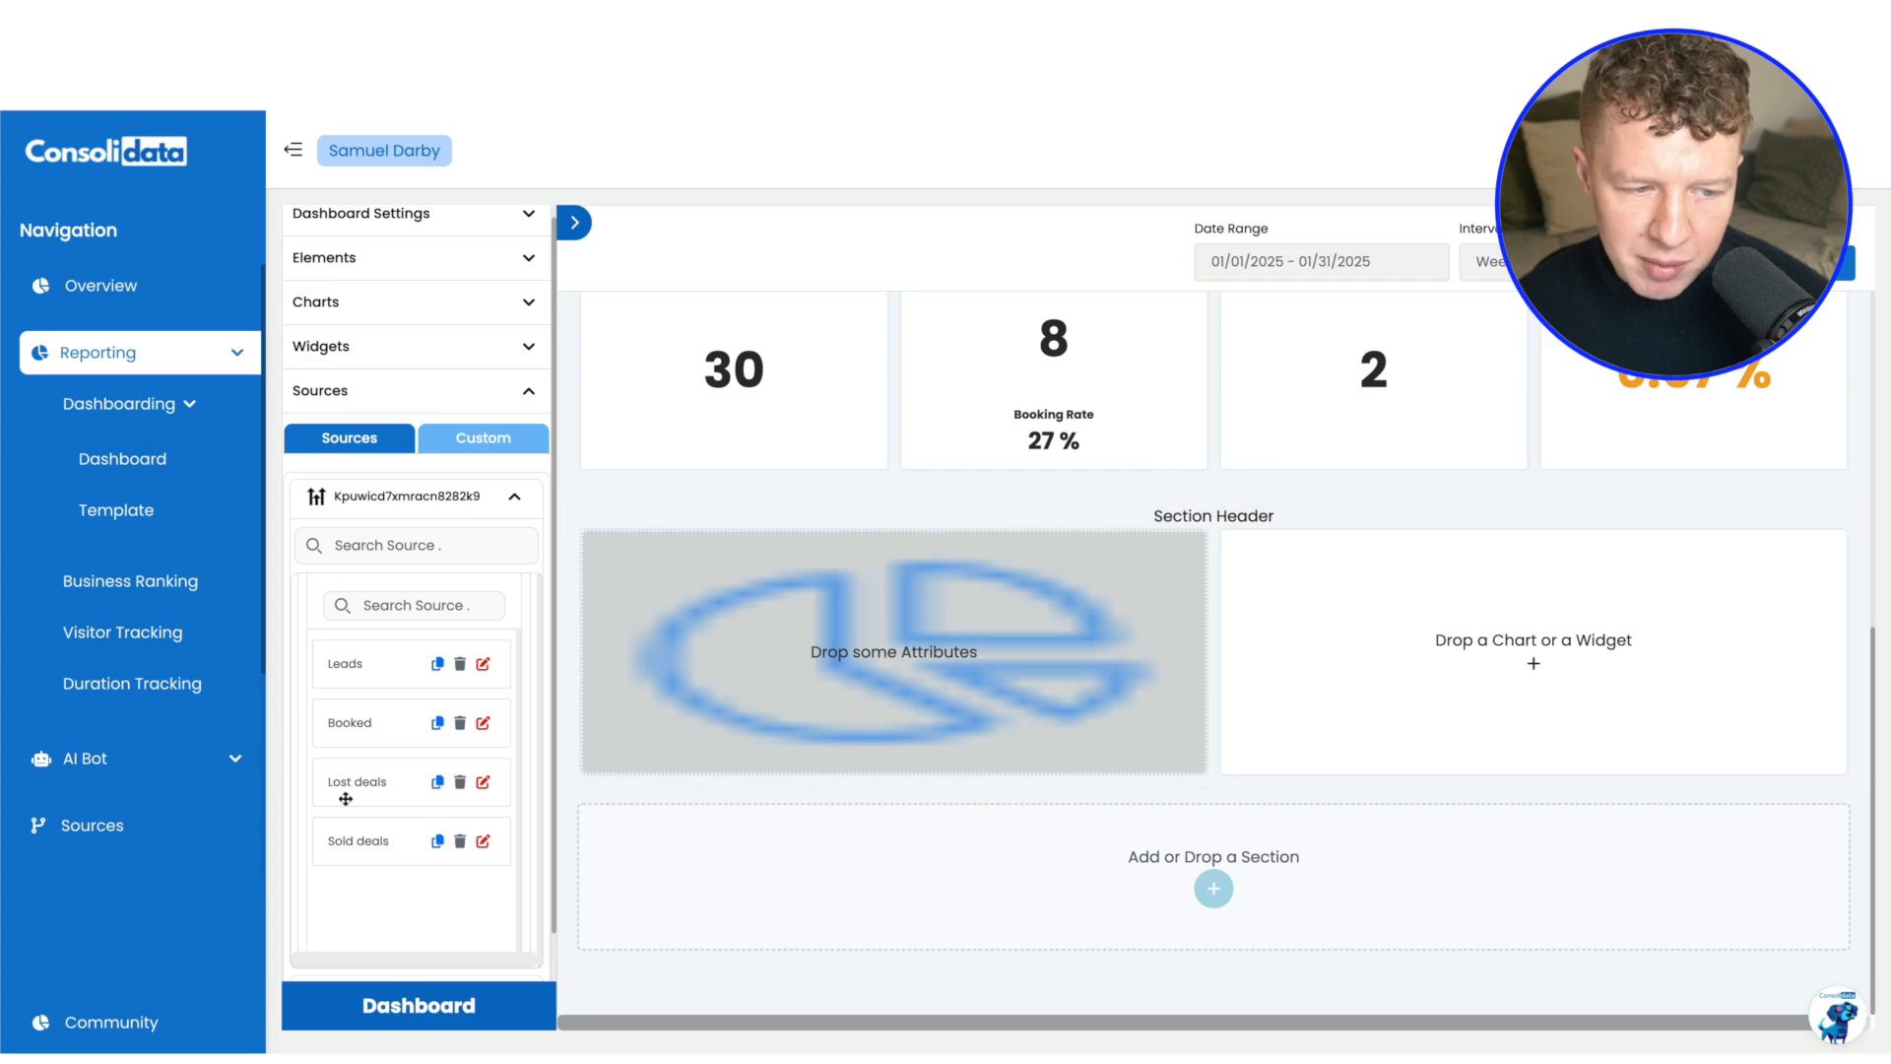
drag(351, 845, 859, 666)
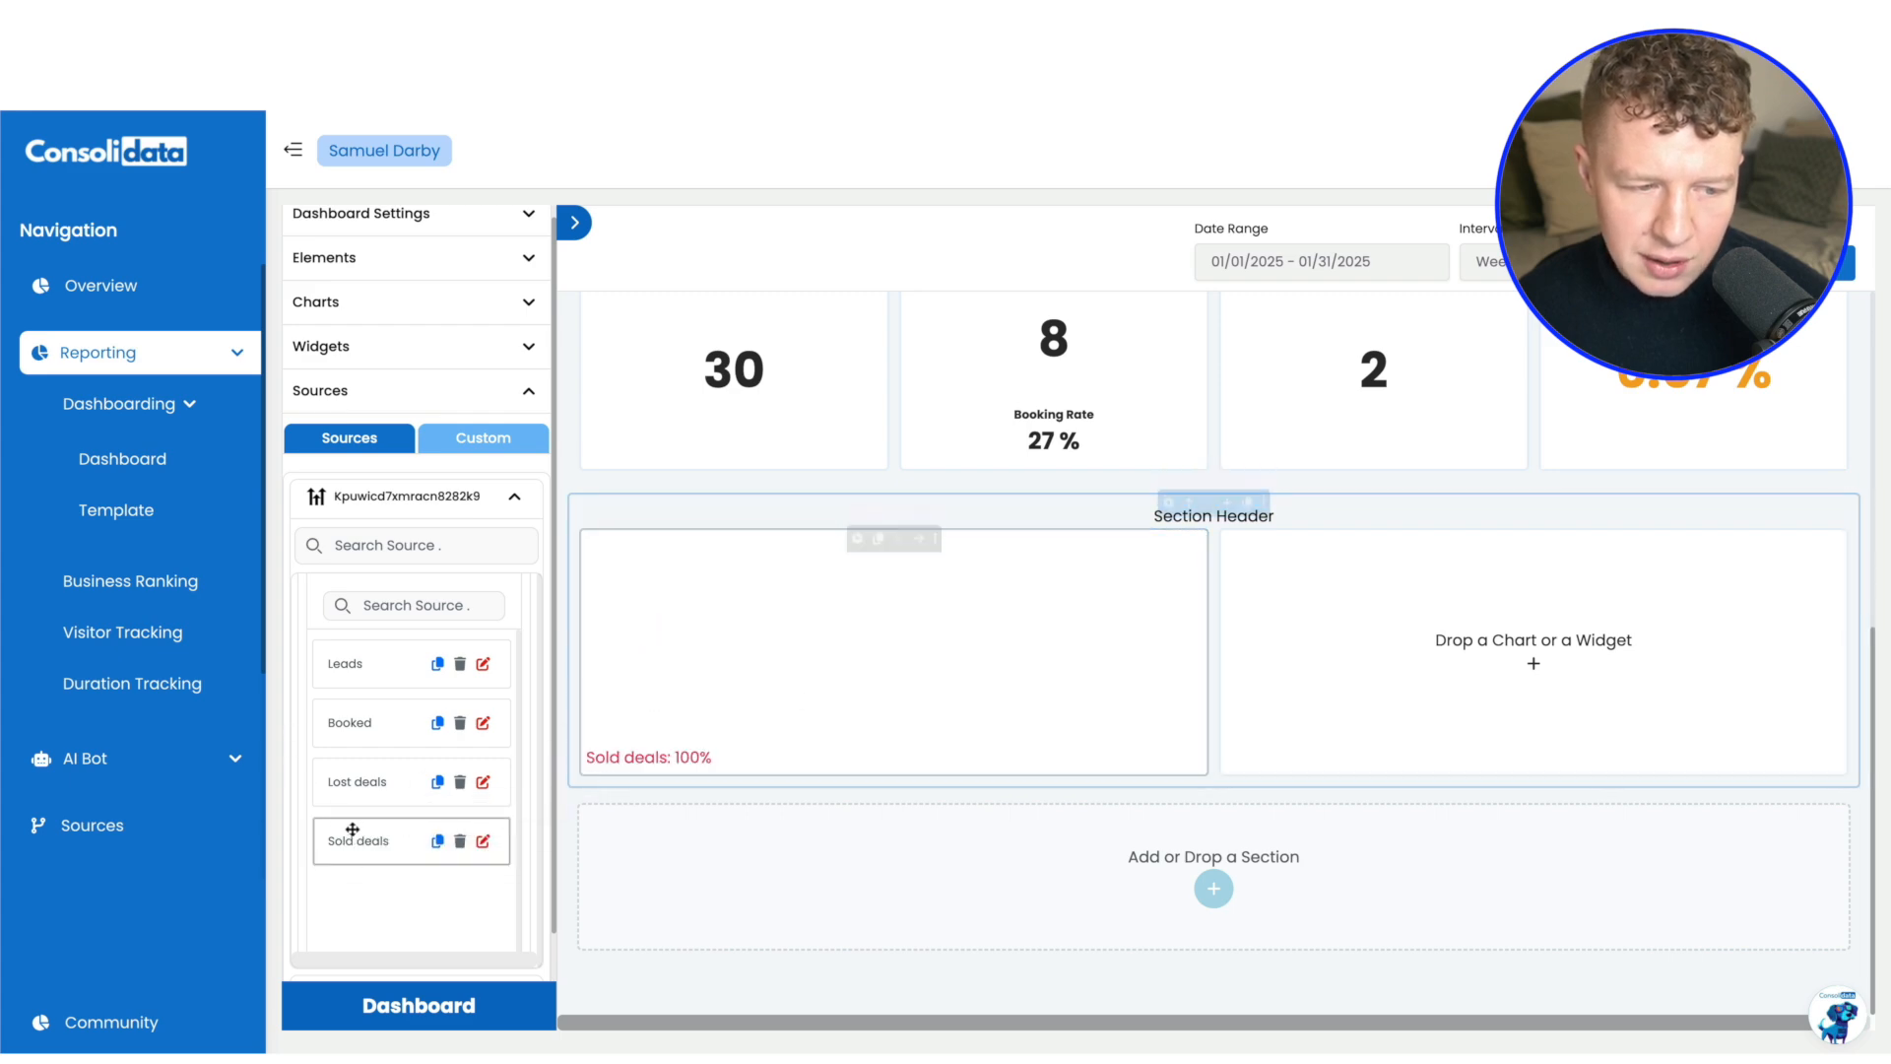
drag(715, 703, 716, 702)
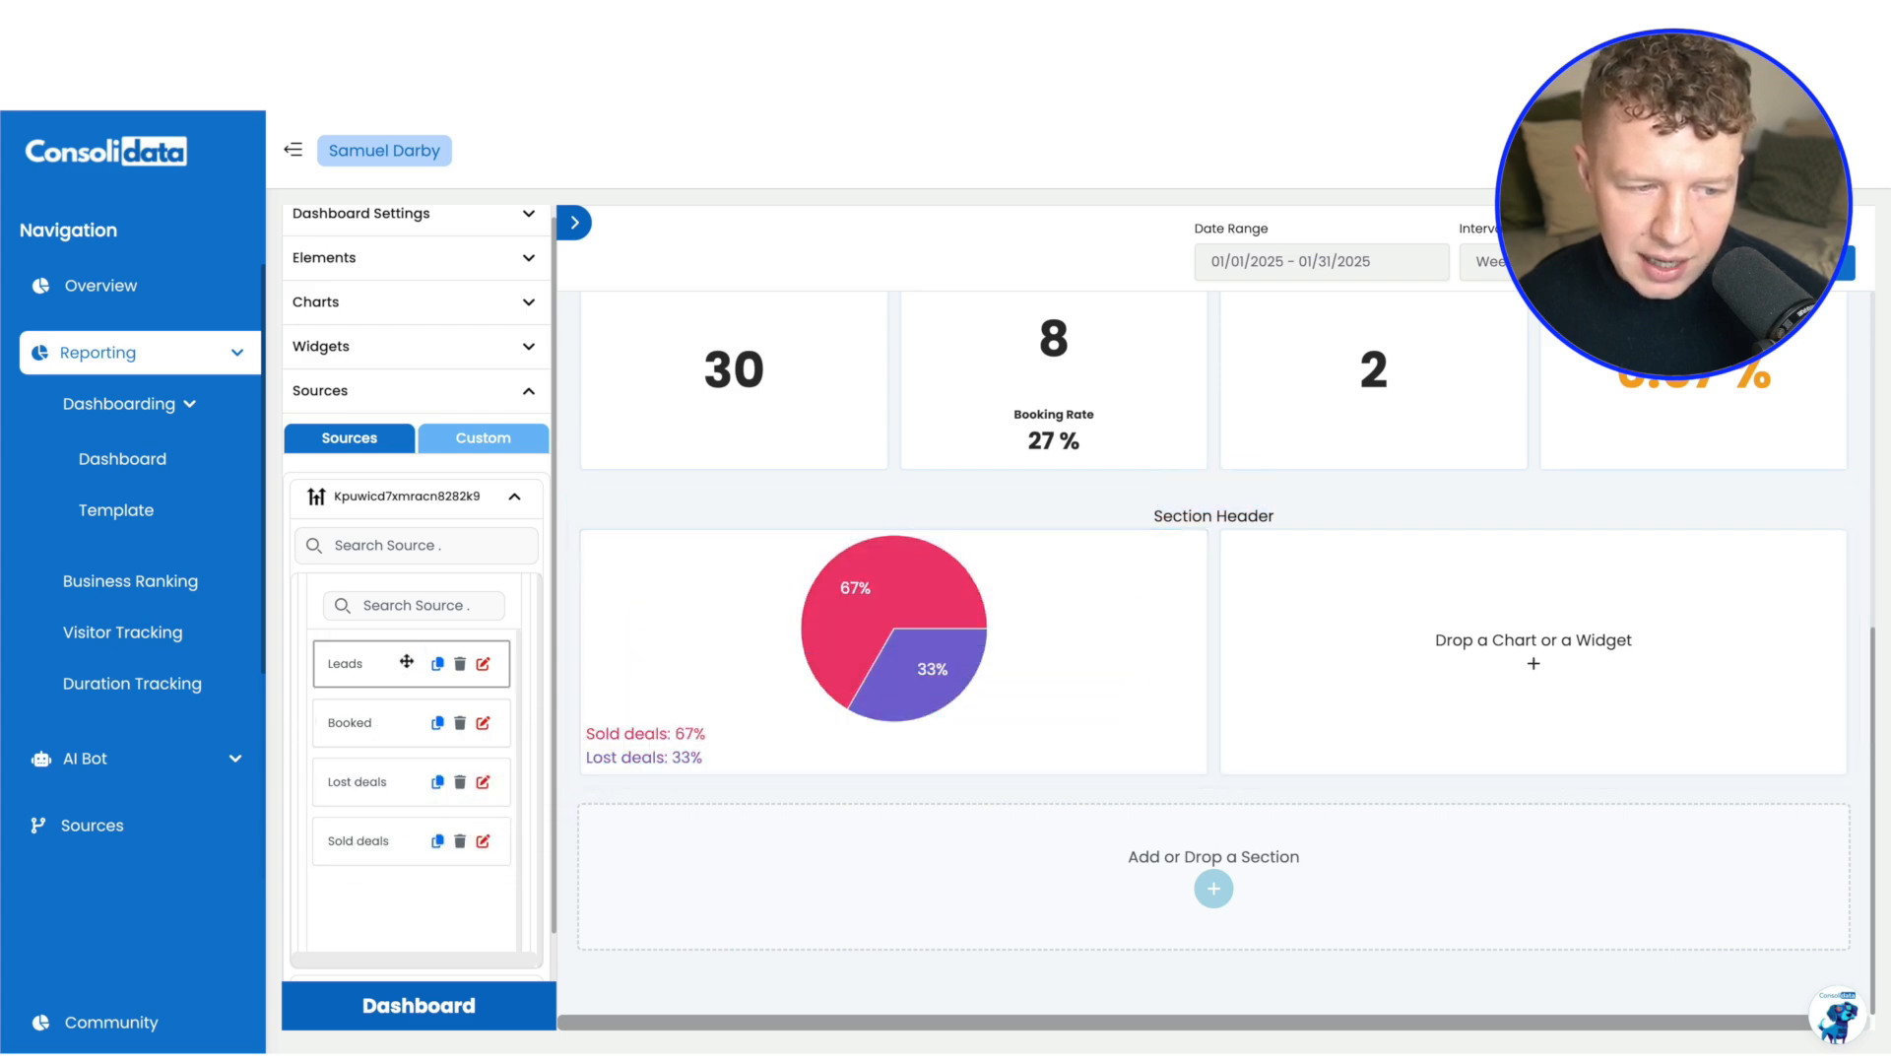
Start a new GHL attribute in the cleaning client's source, named Pending, with the entity type Opportunities
scroll(889, 474, up, 5)
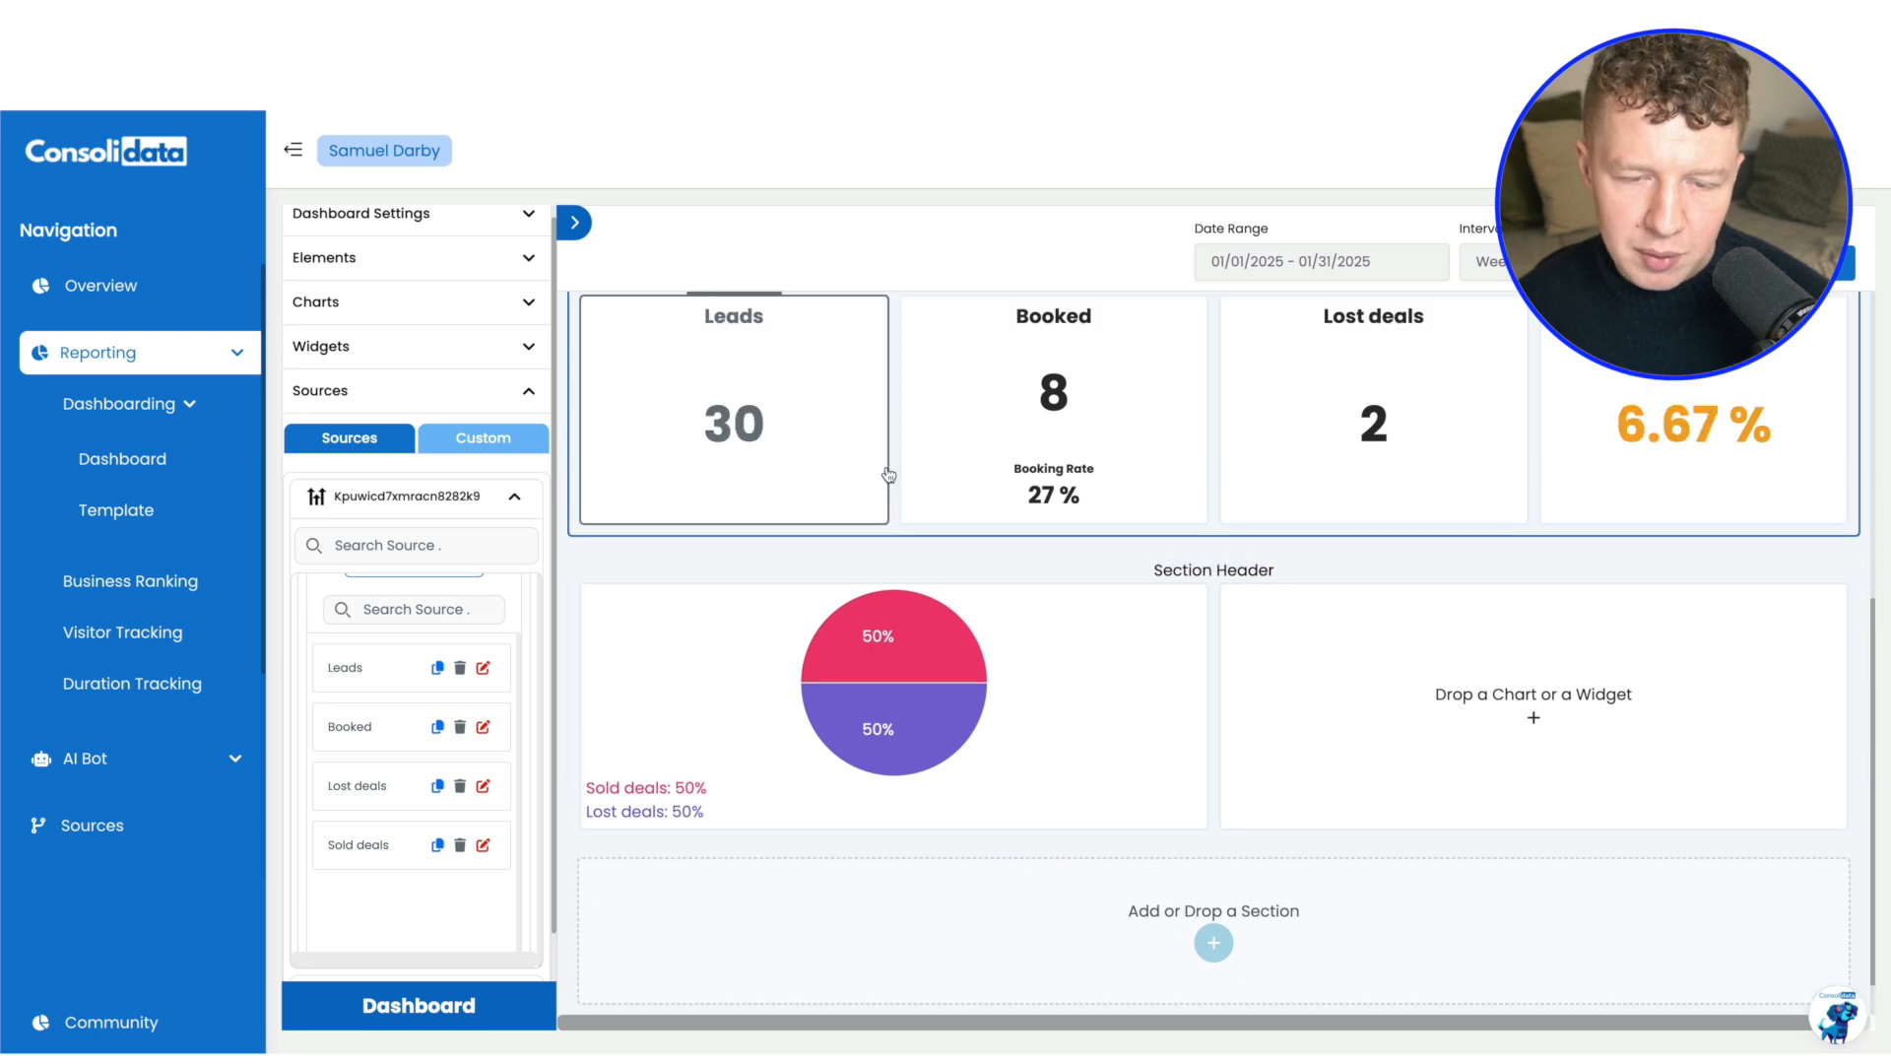
scroll(888, 475, down, 3)
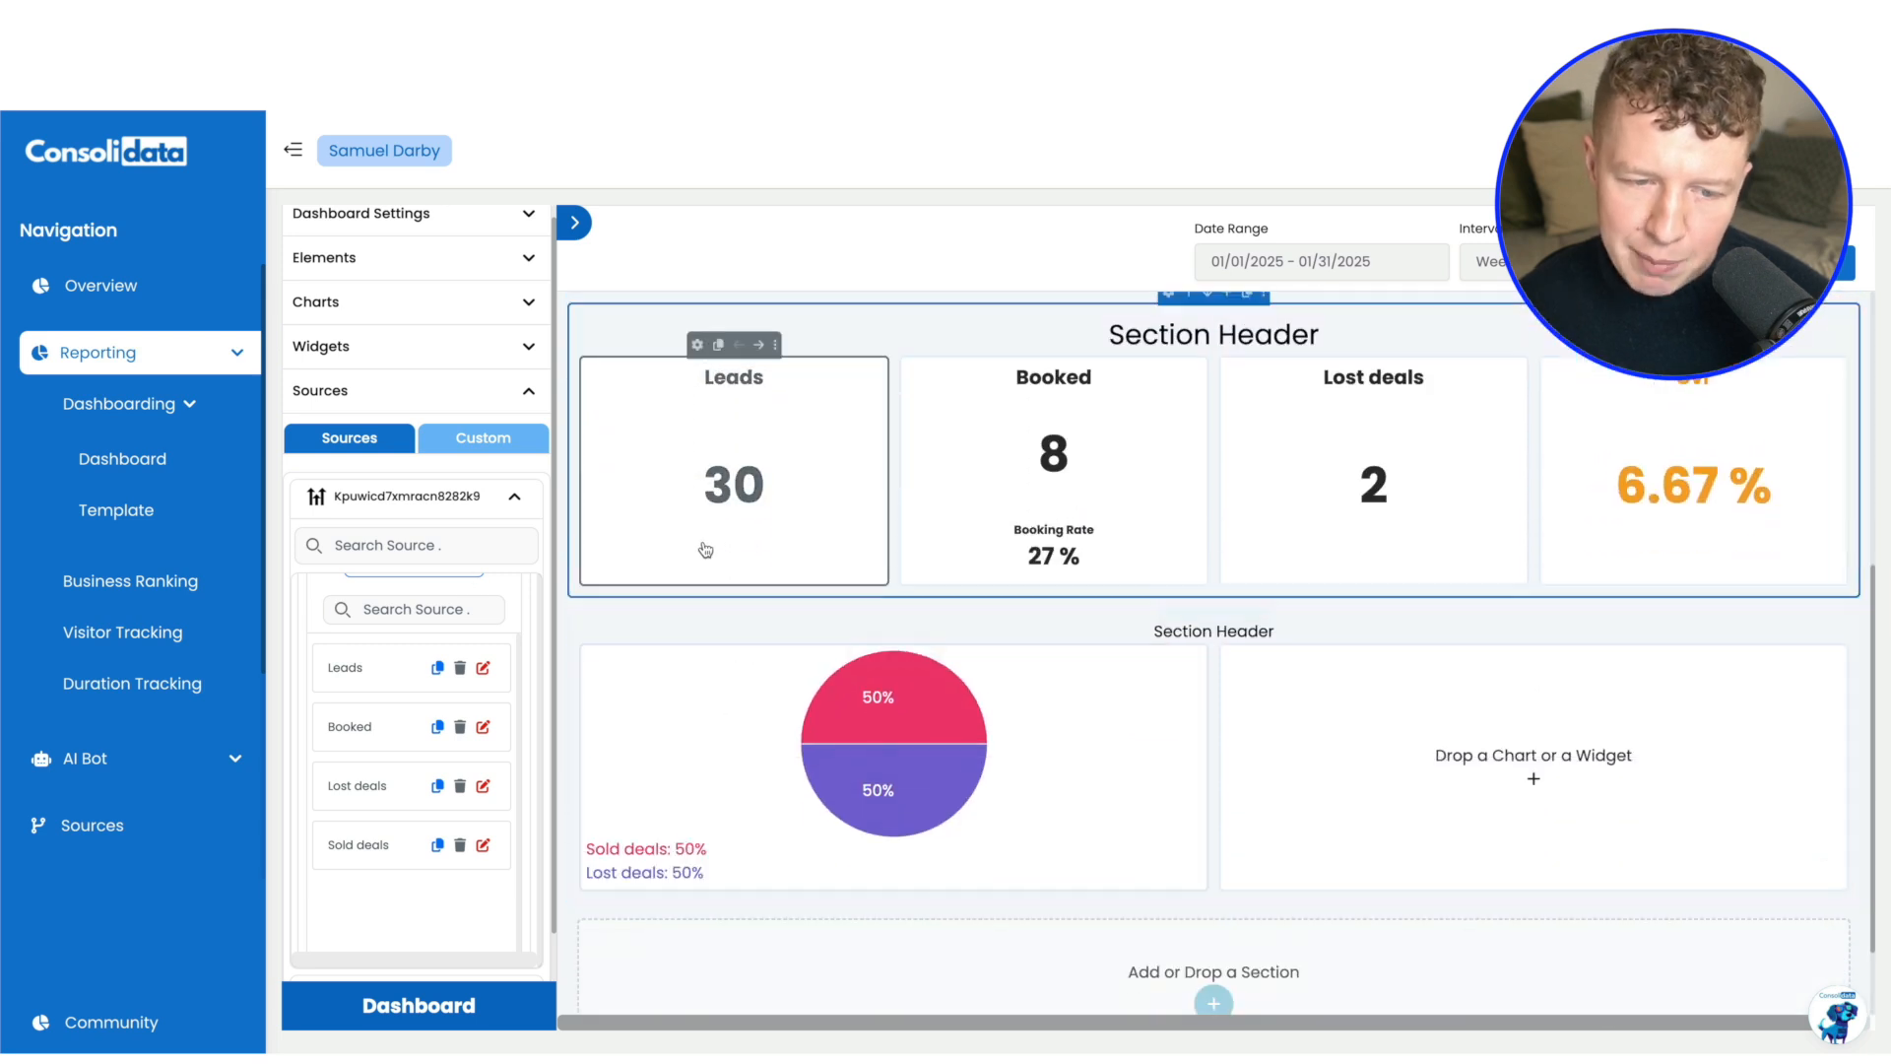
scroll(394, 675, up, 3)
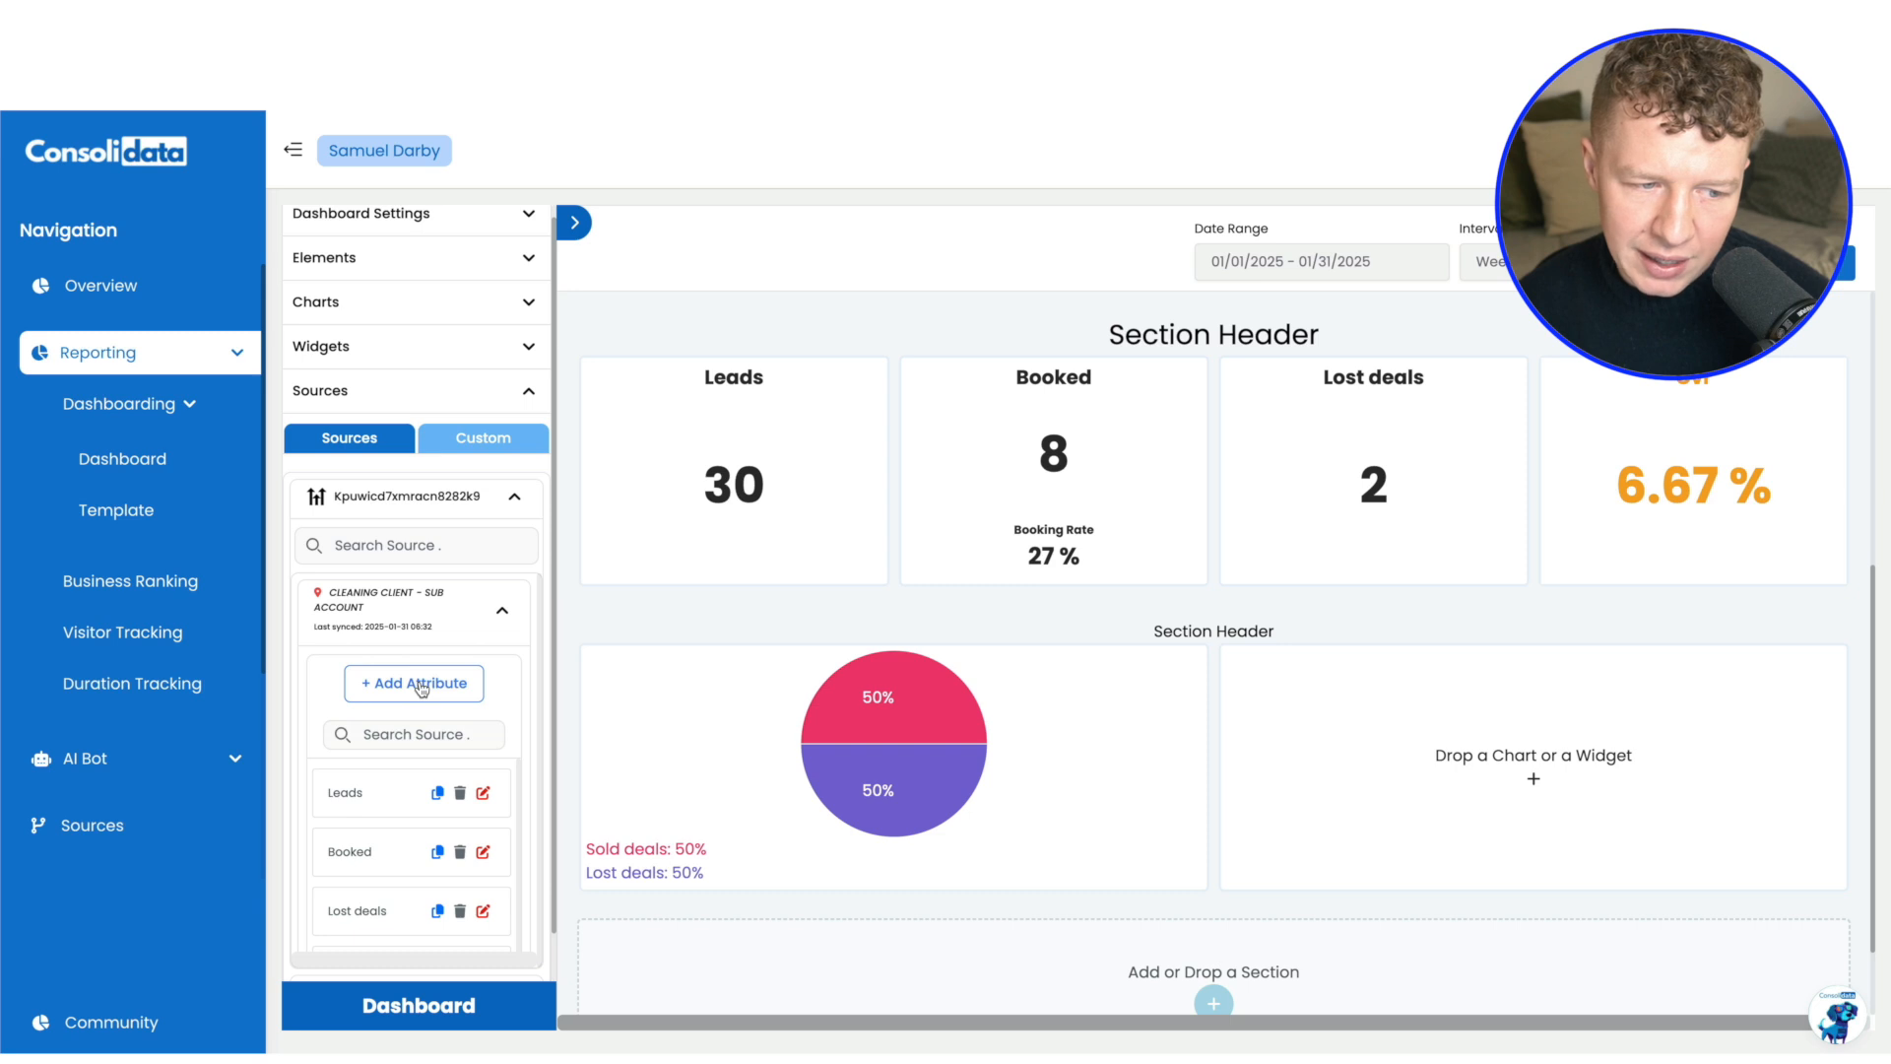
click(421, 689)
click(999, 378)
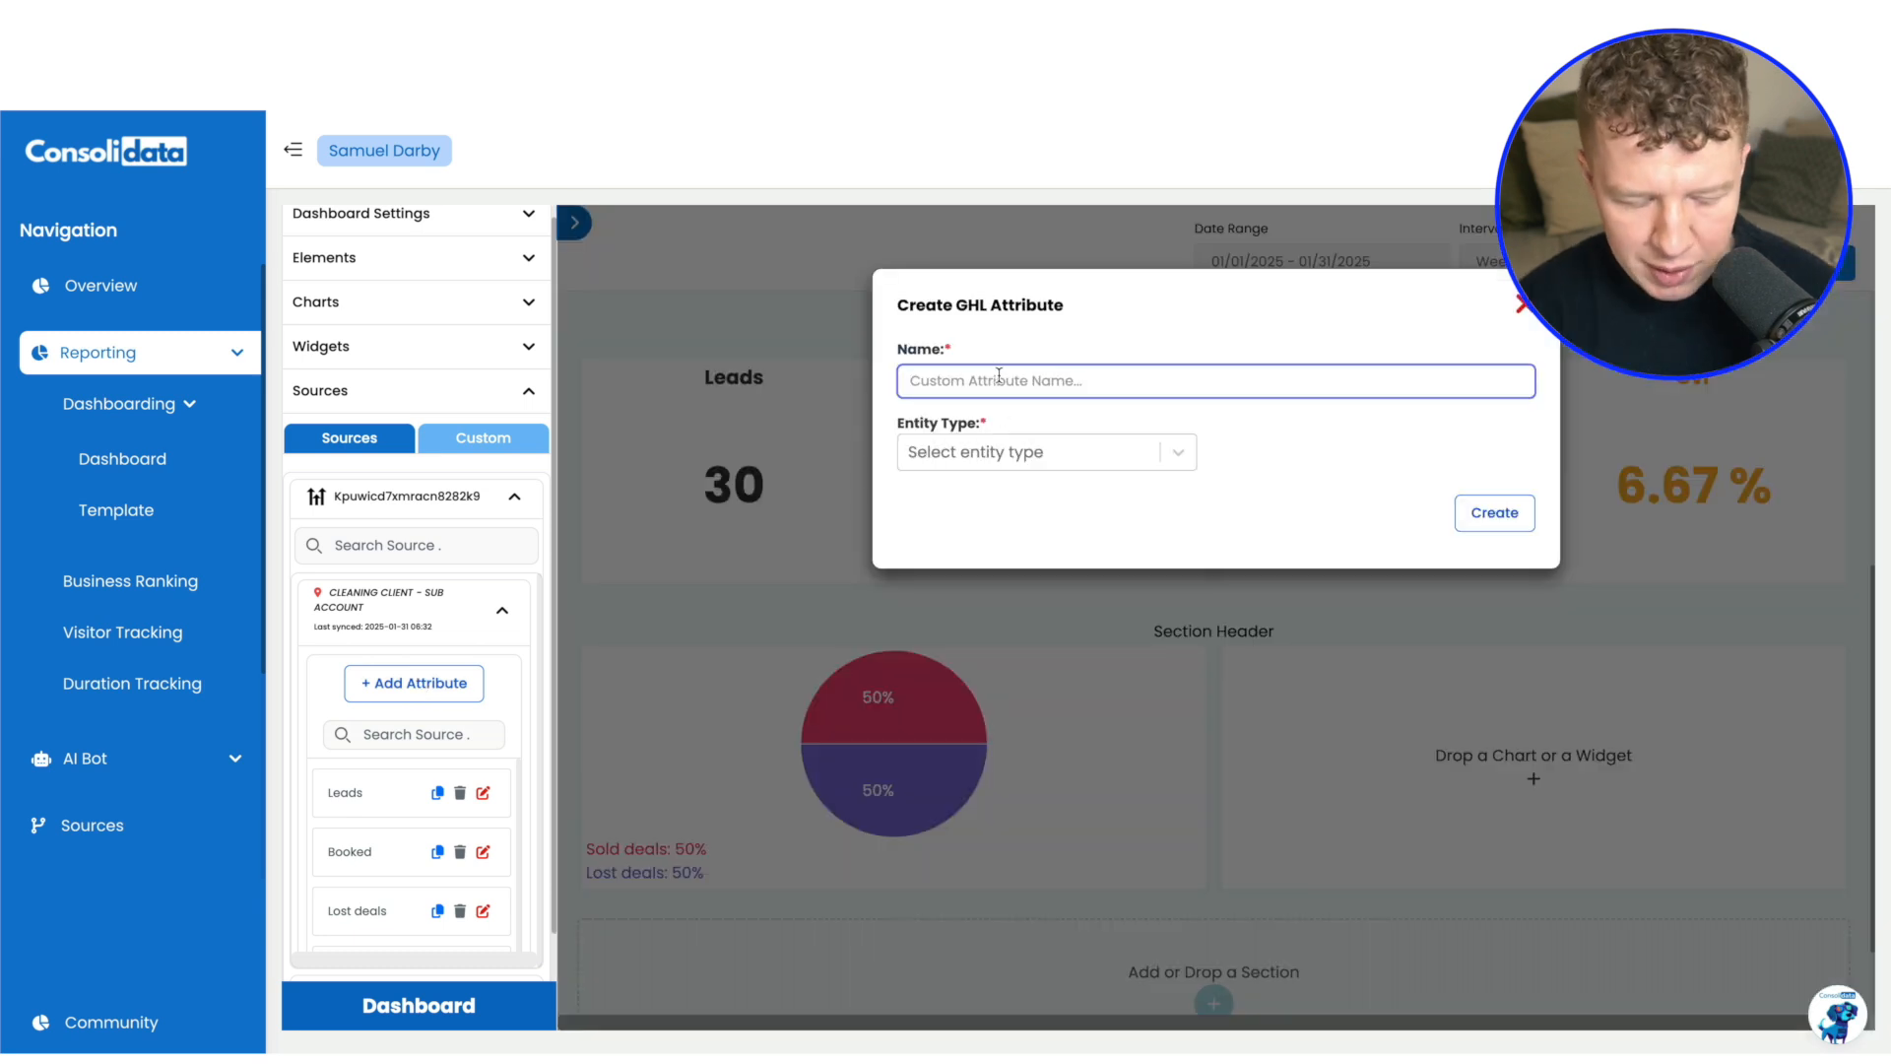
text(Pending)
click(1013, 452)
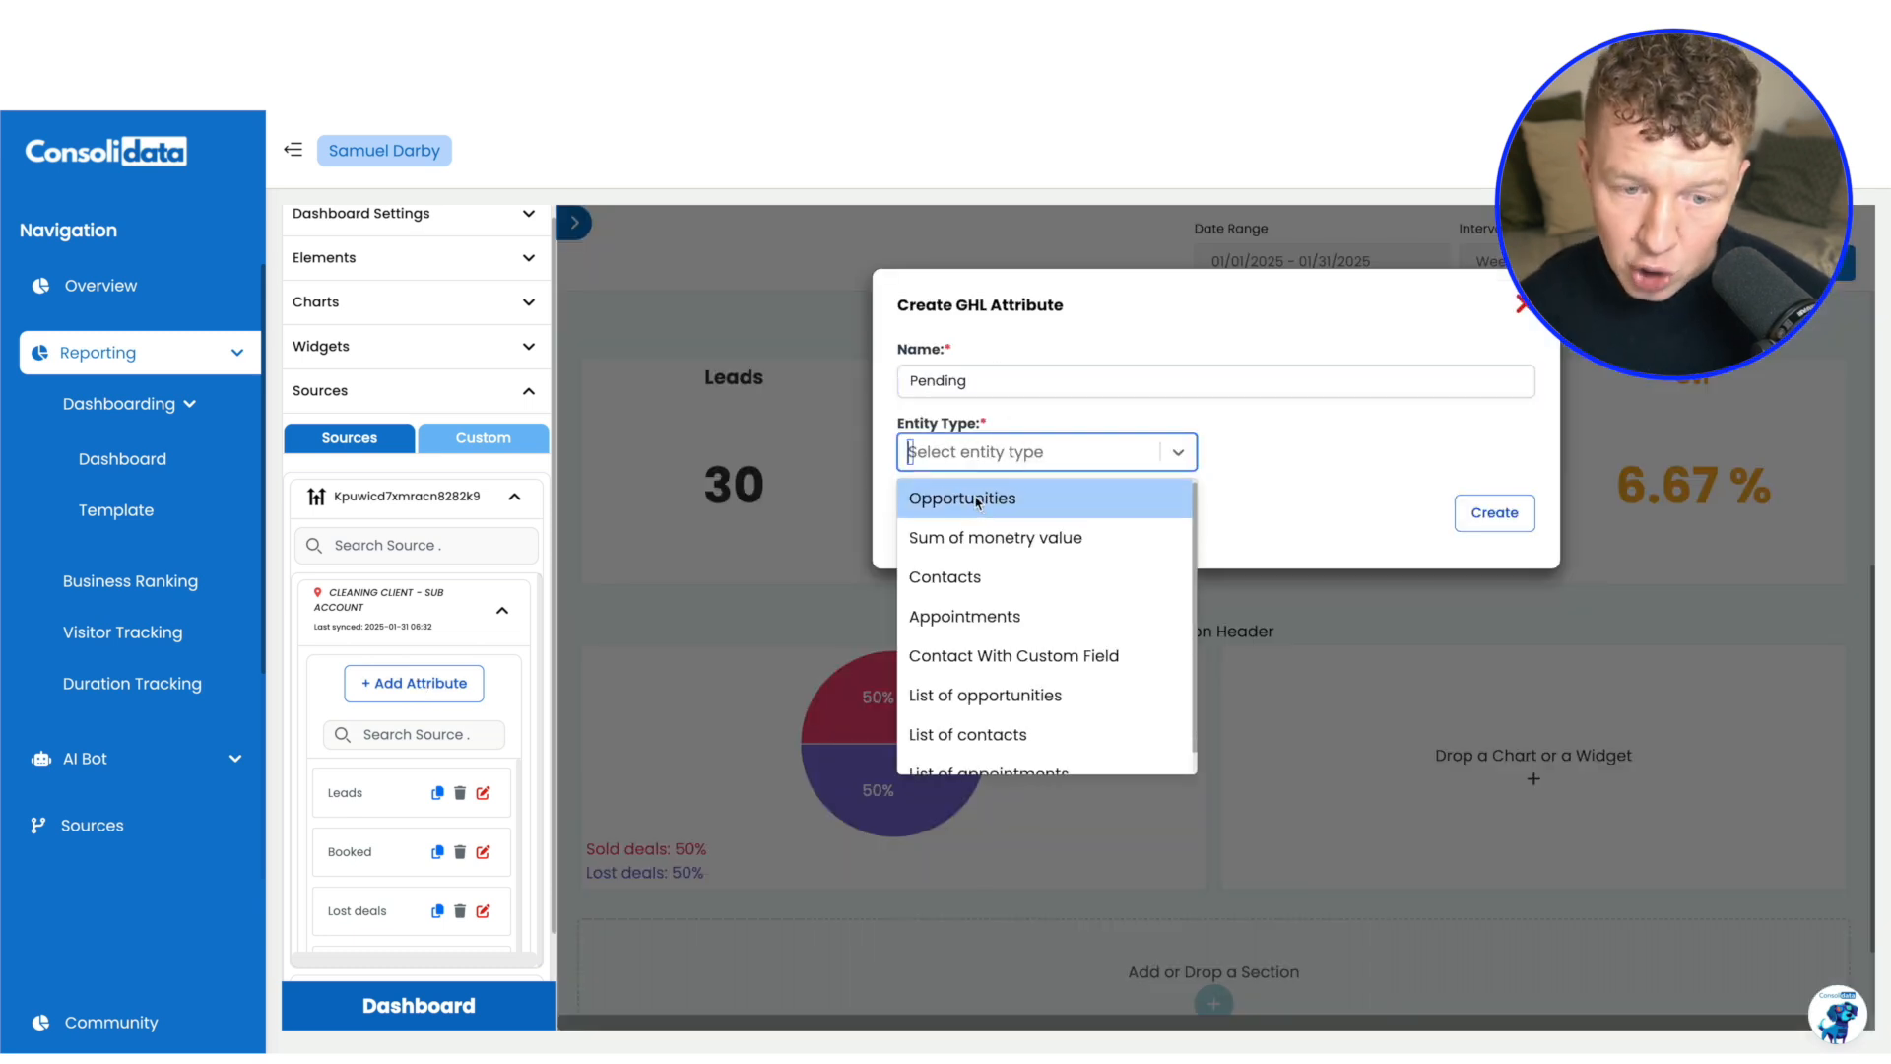
click(976, 503)
Create the Pending attribute for the New Lead stage of the Sales Pipeline and add it to the pie chart
click(956, 722)
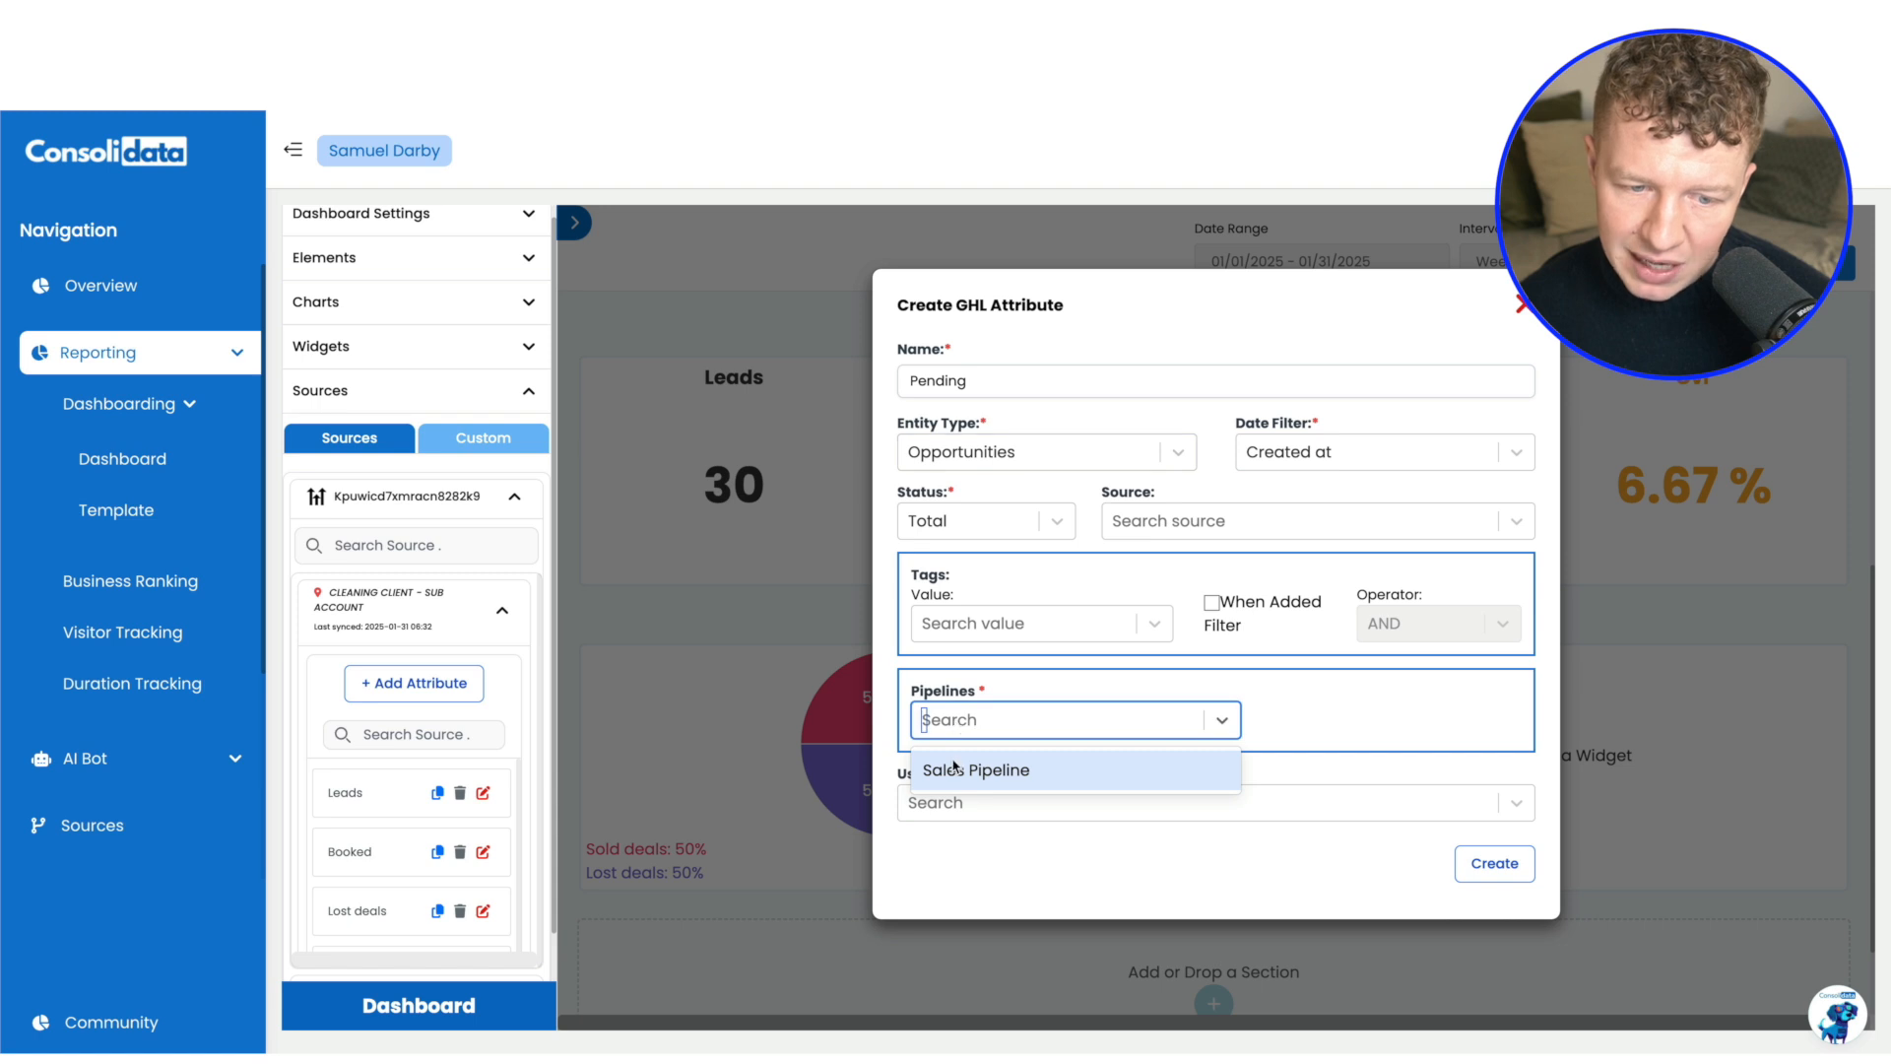
click(954, 770)
click(1381, 721)
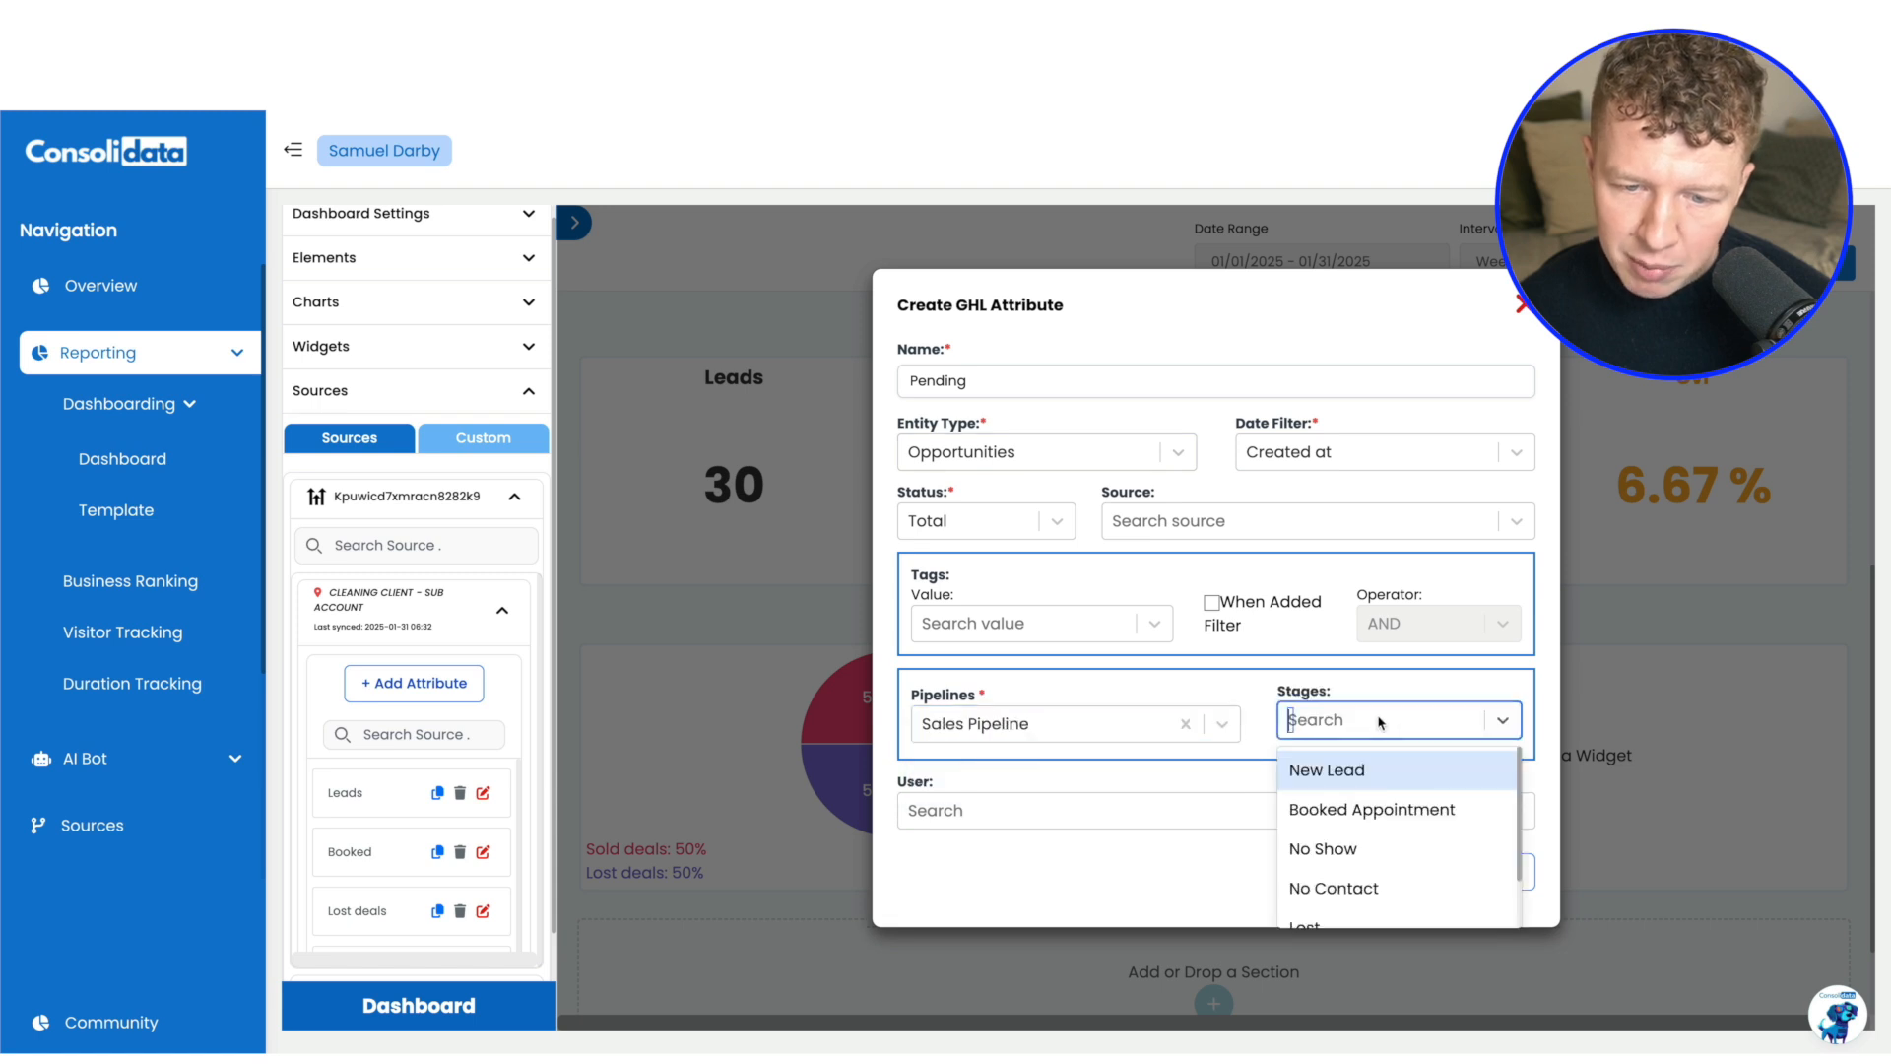
click(1326, 771)
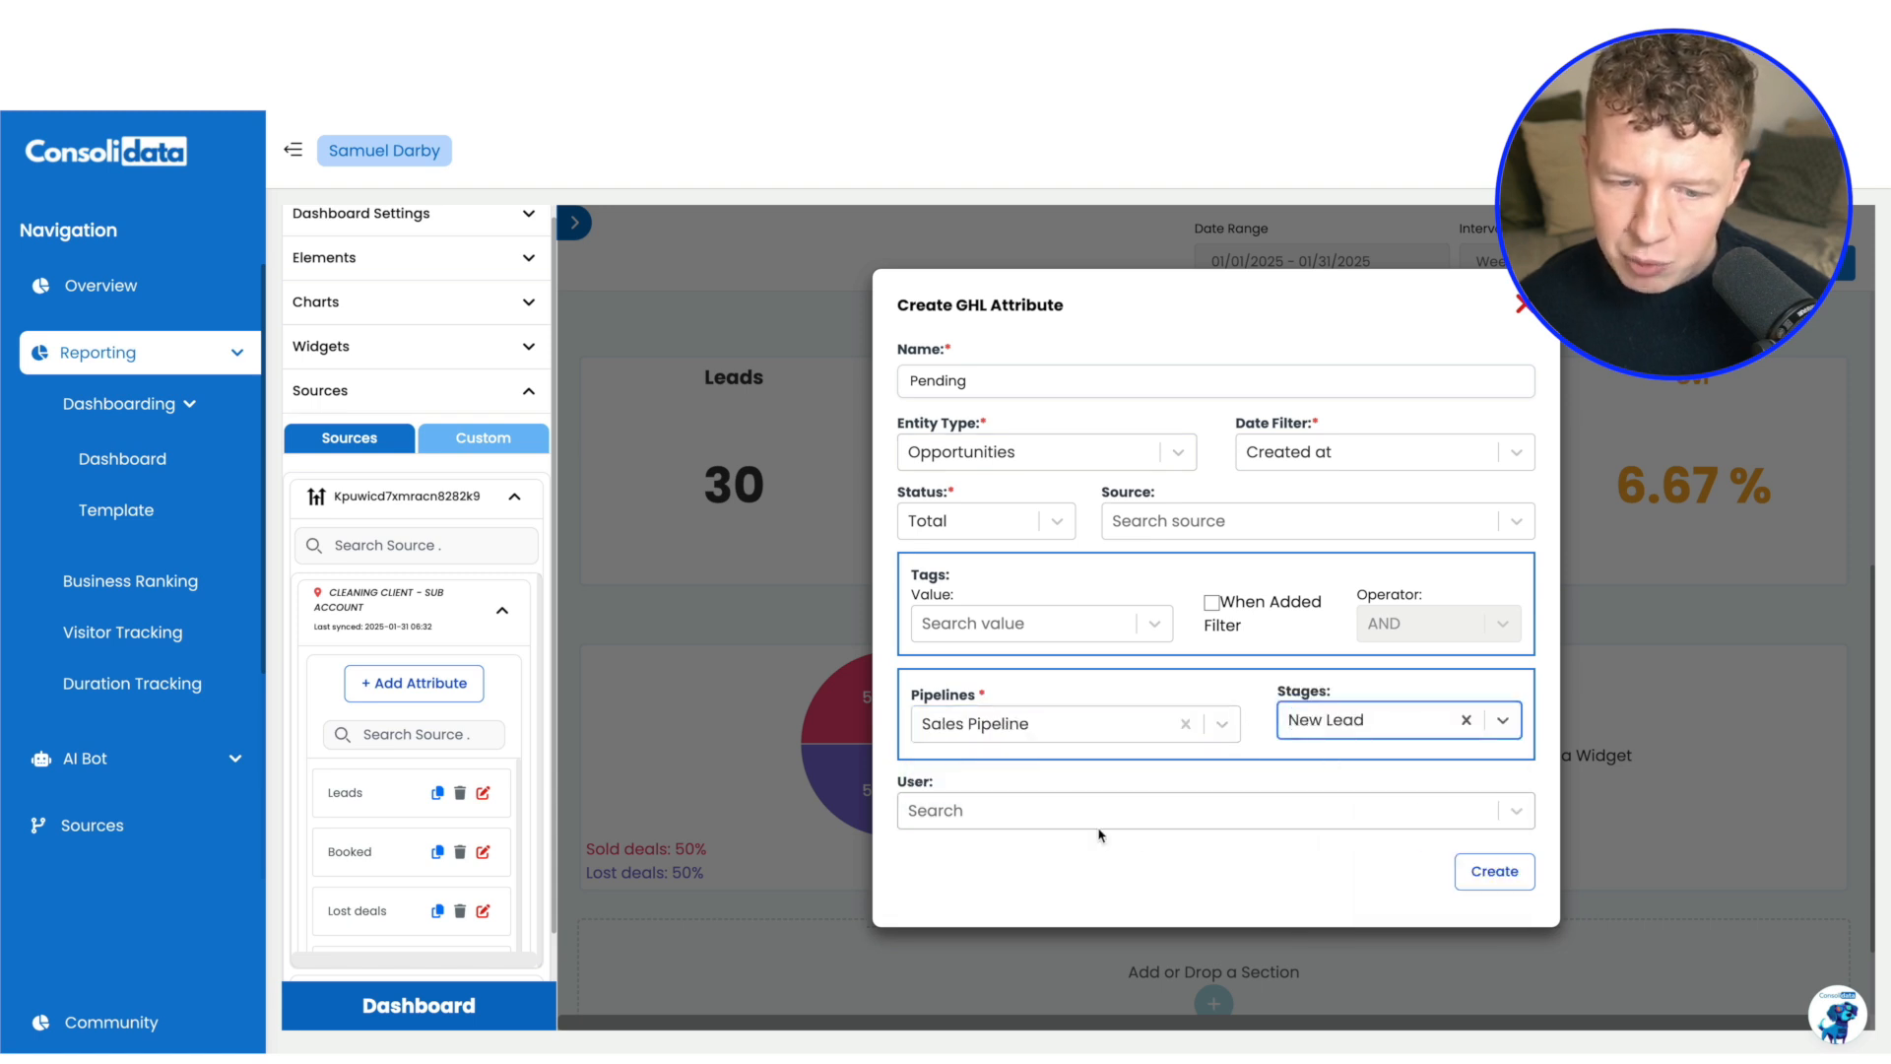
click(1494, 870)
scroll(371, 826, down, 3)
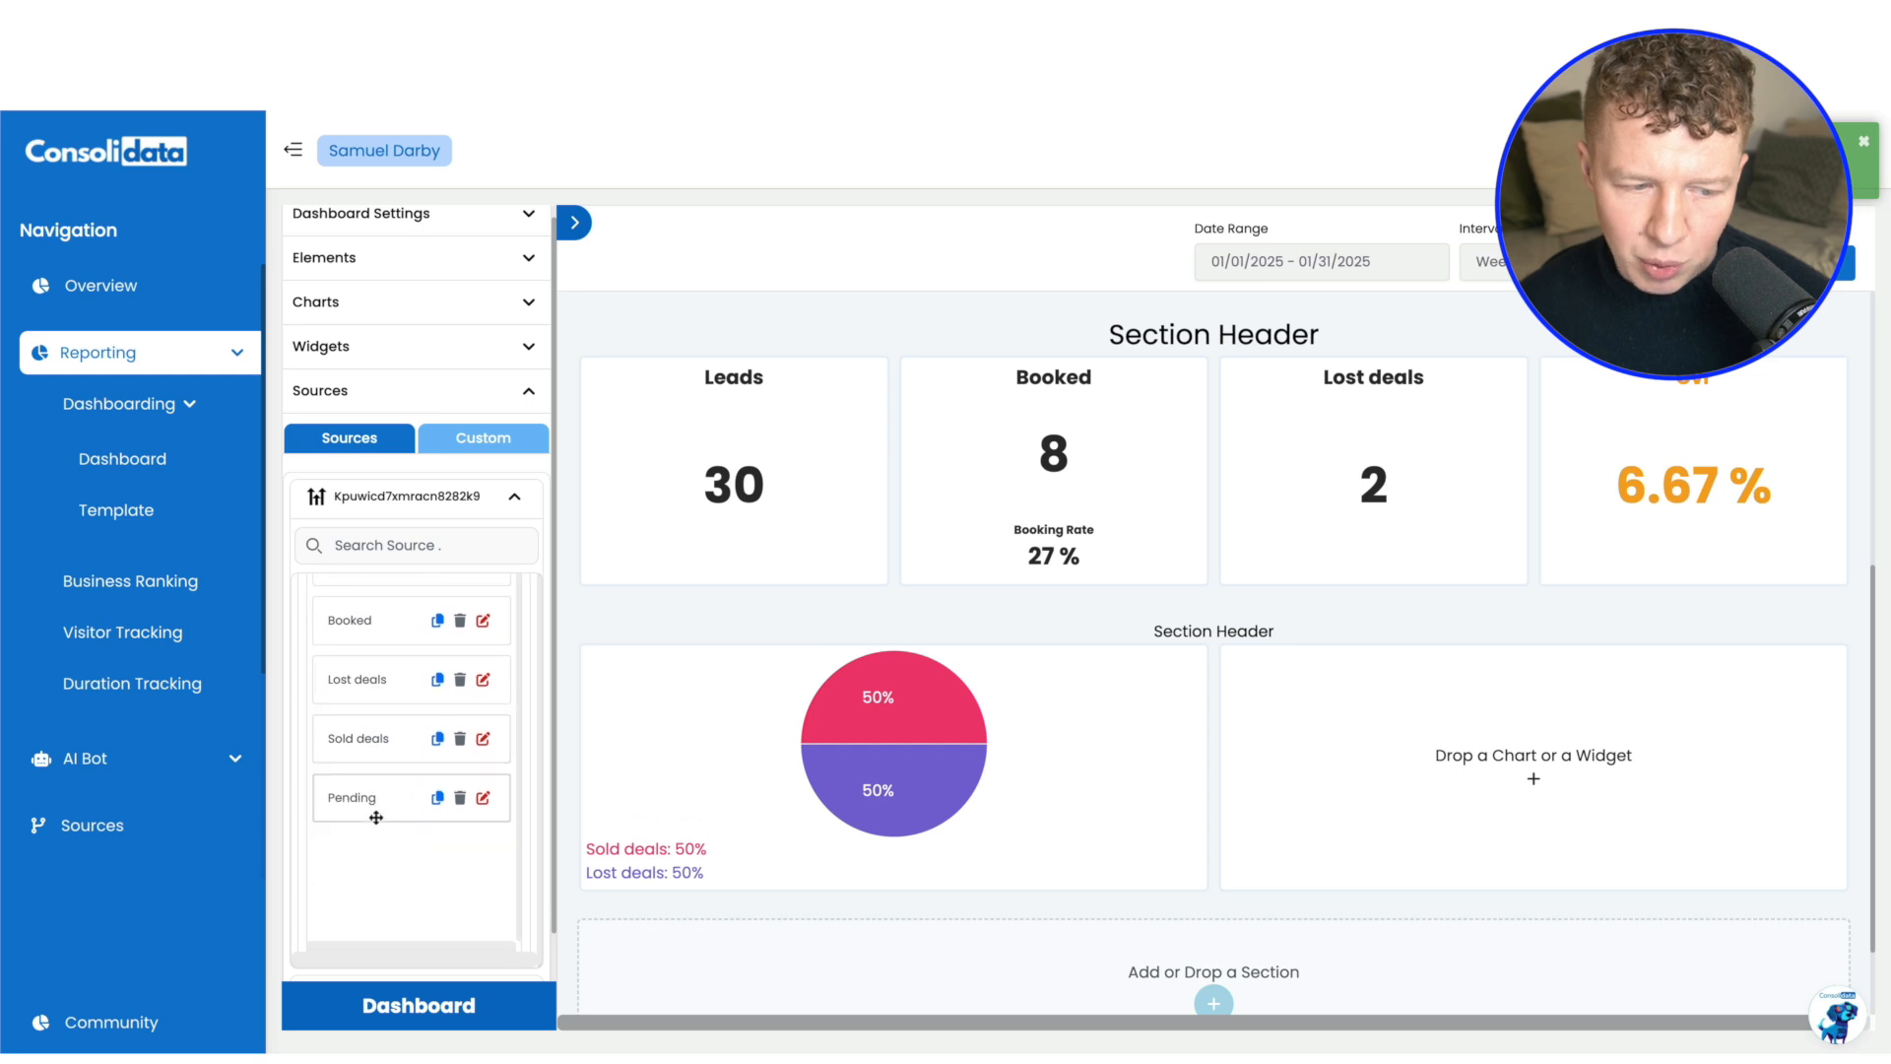
drag(383, 783, 837, 768)
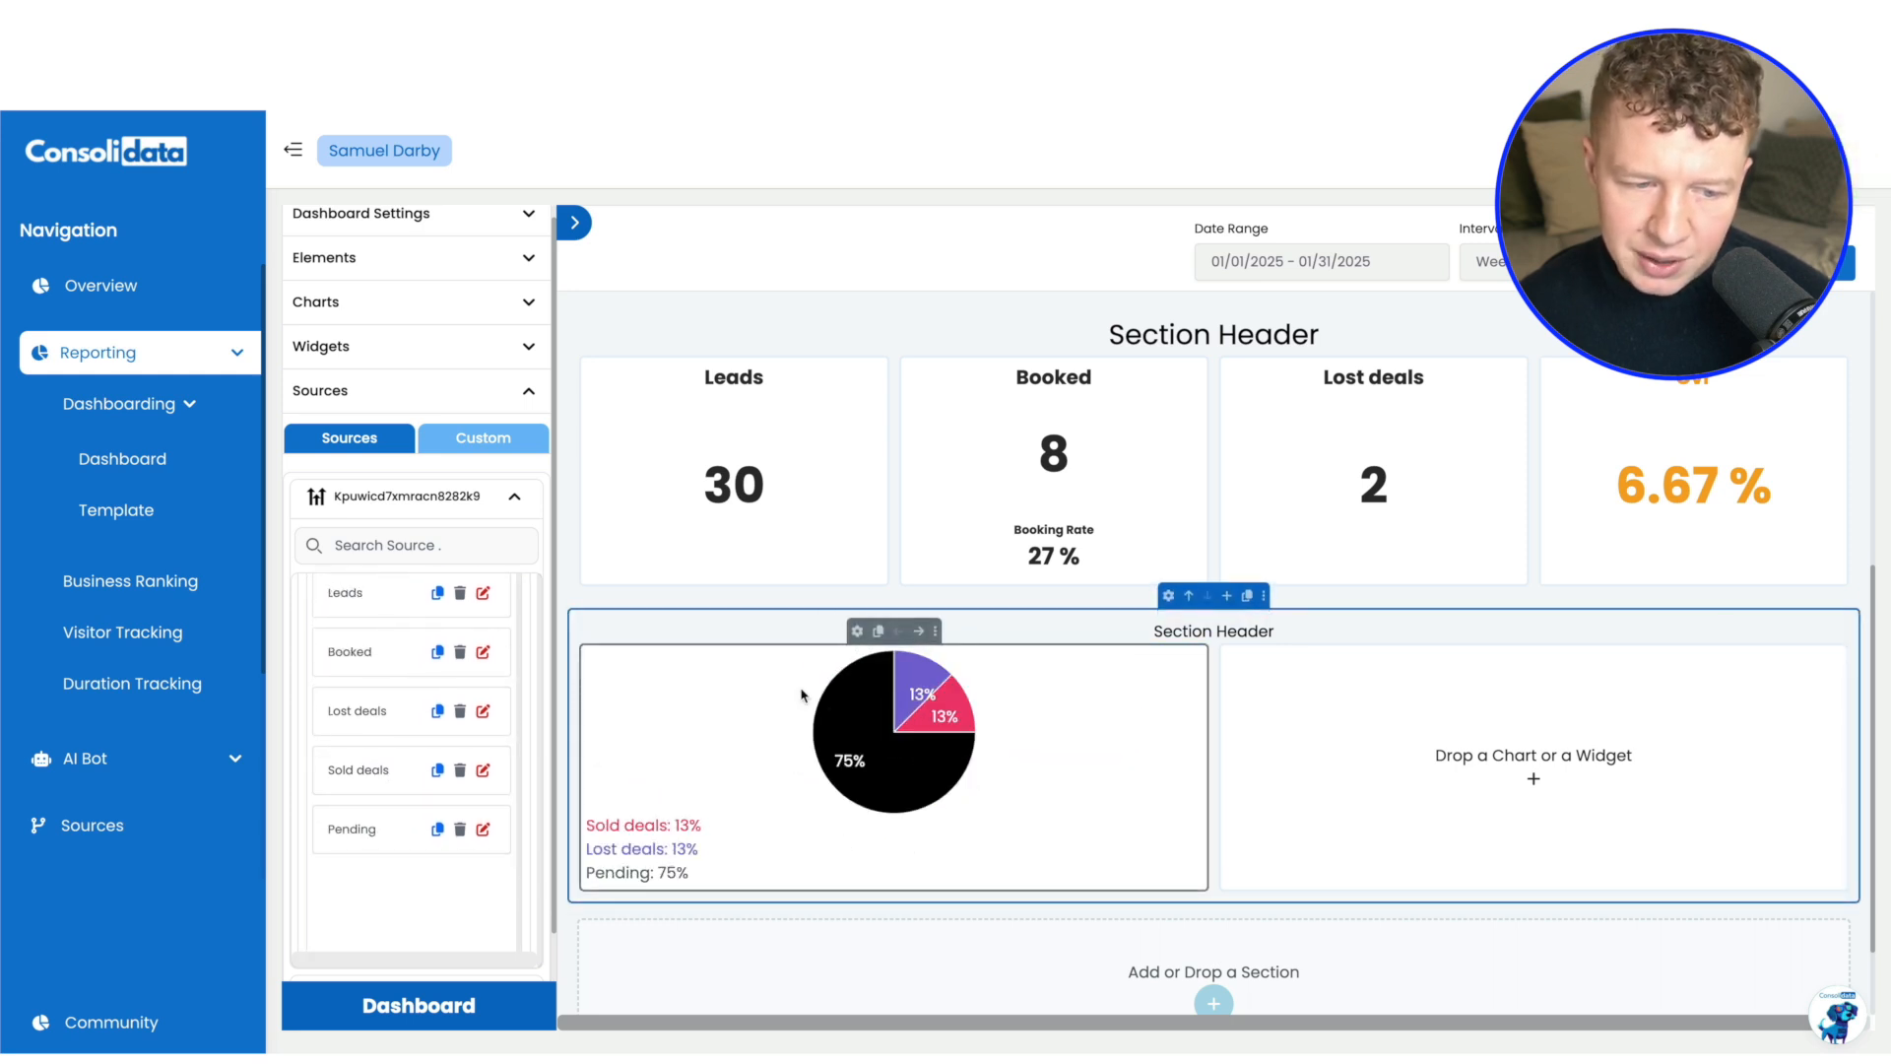
Set the pie chart's legend to a vertical layout with middle vertical alignment
click(857, 630)
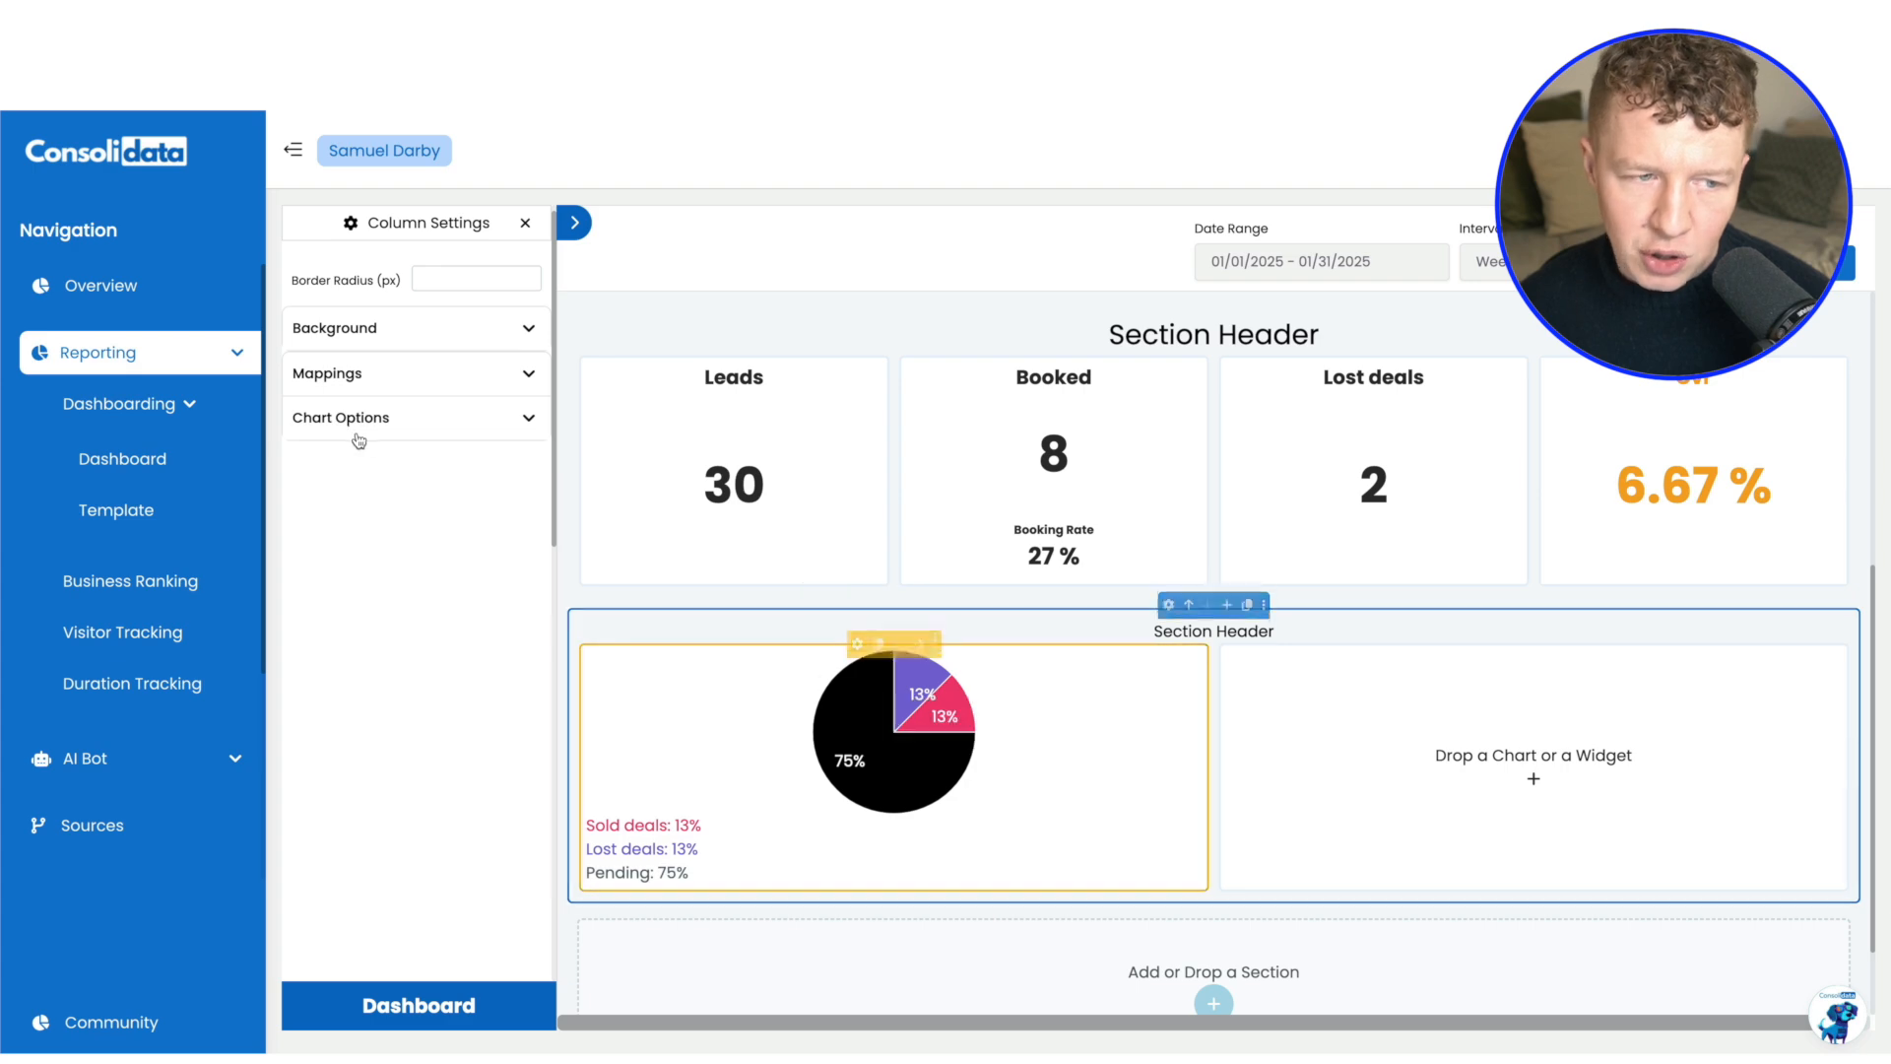
click(389, 417)
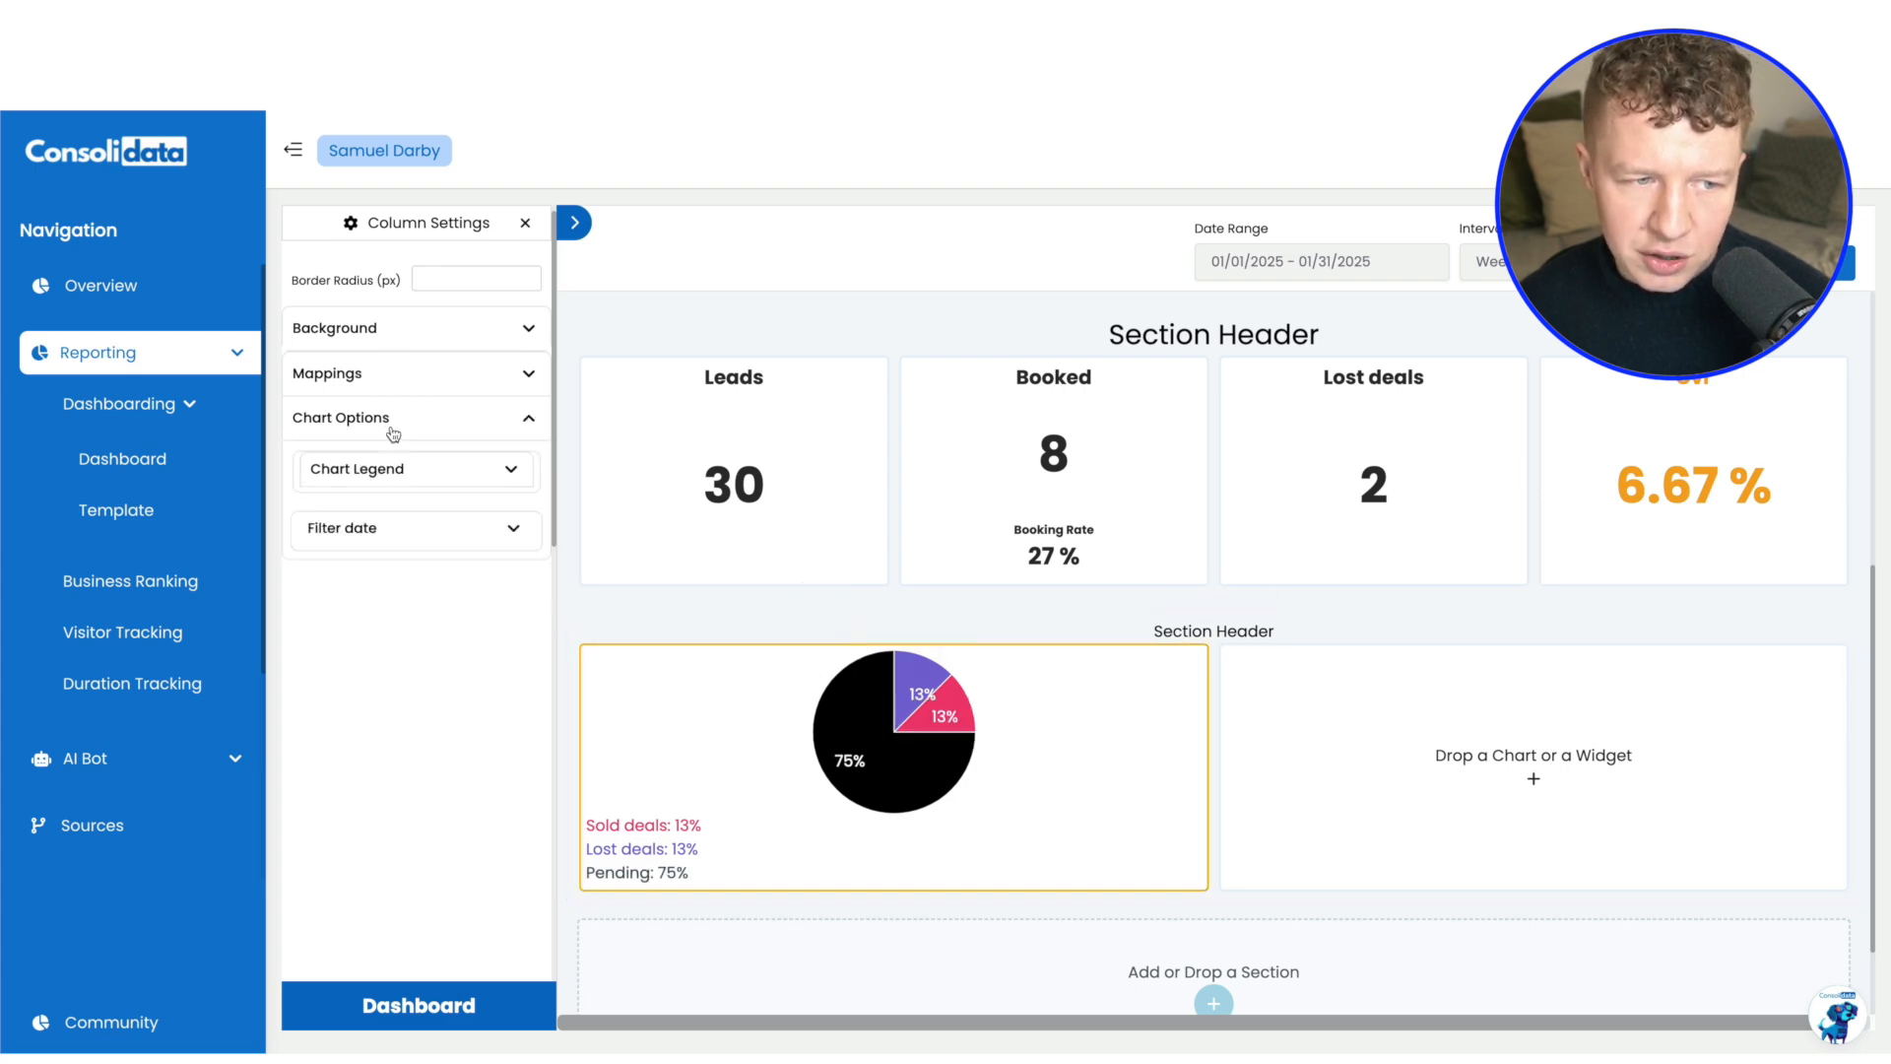
click(439, 474)
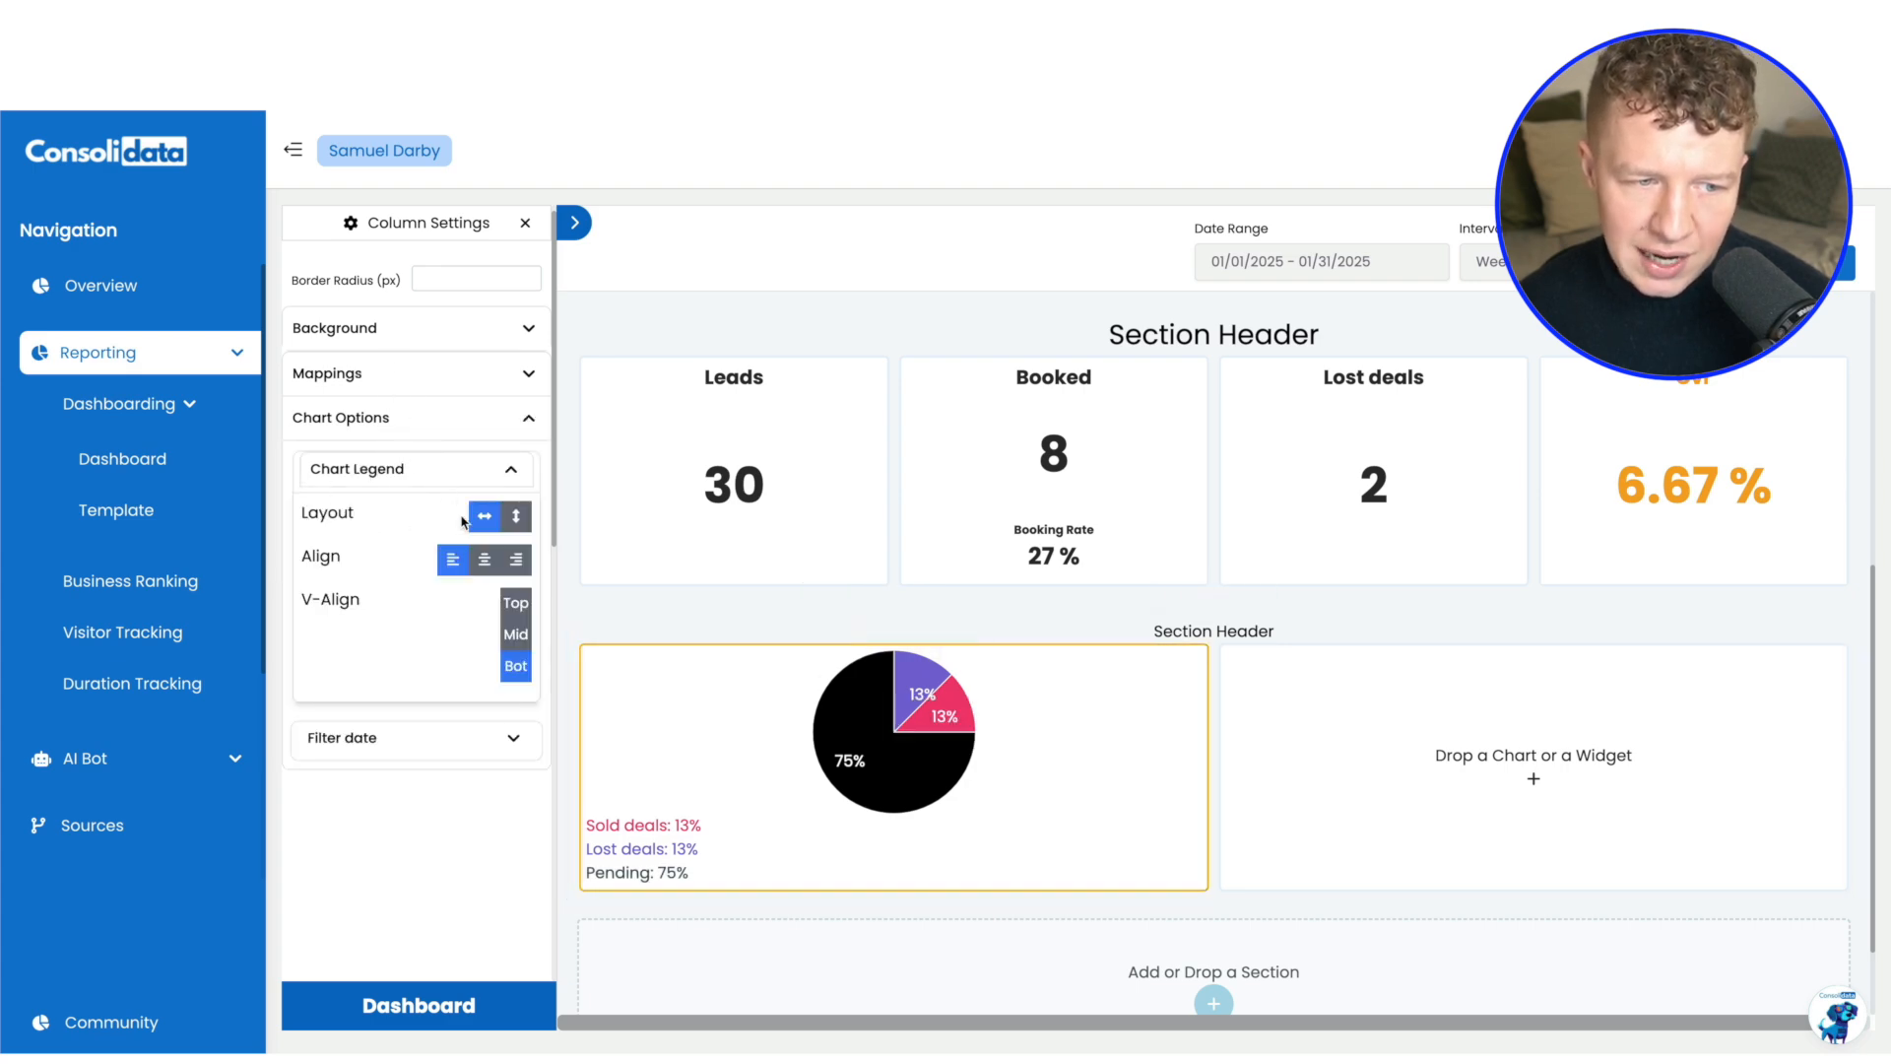
click(516, 515)
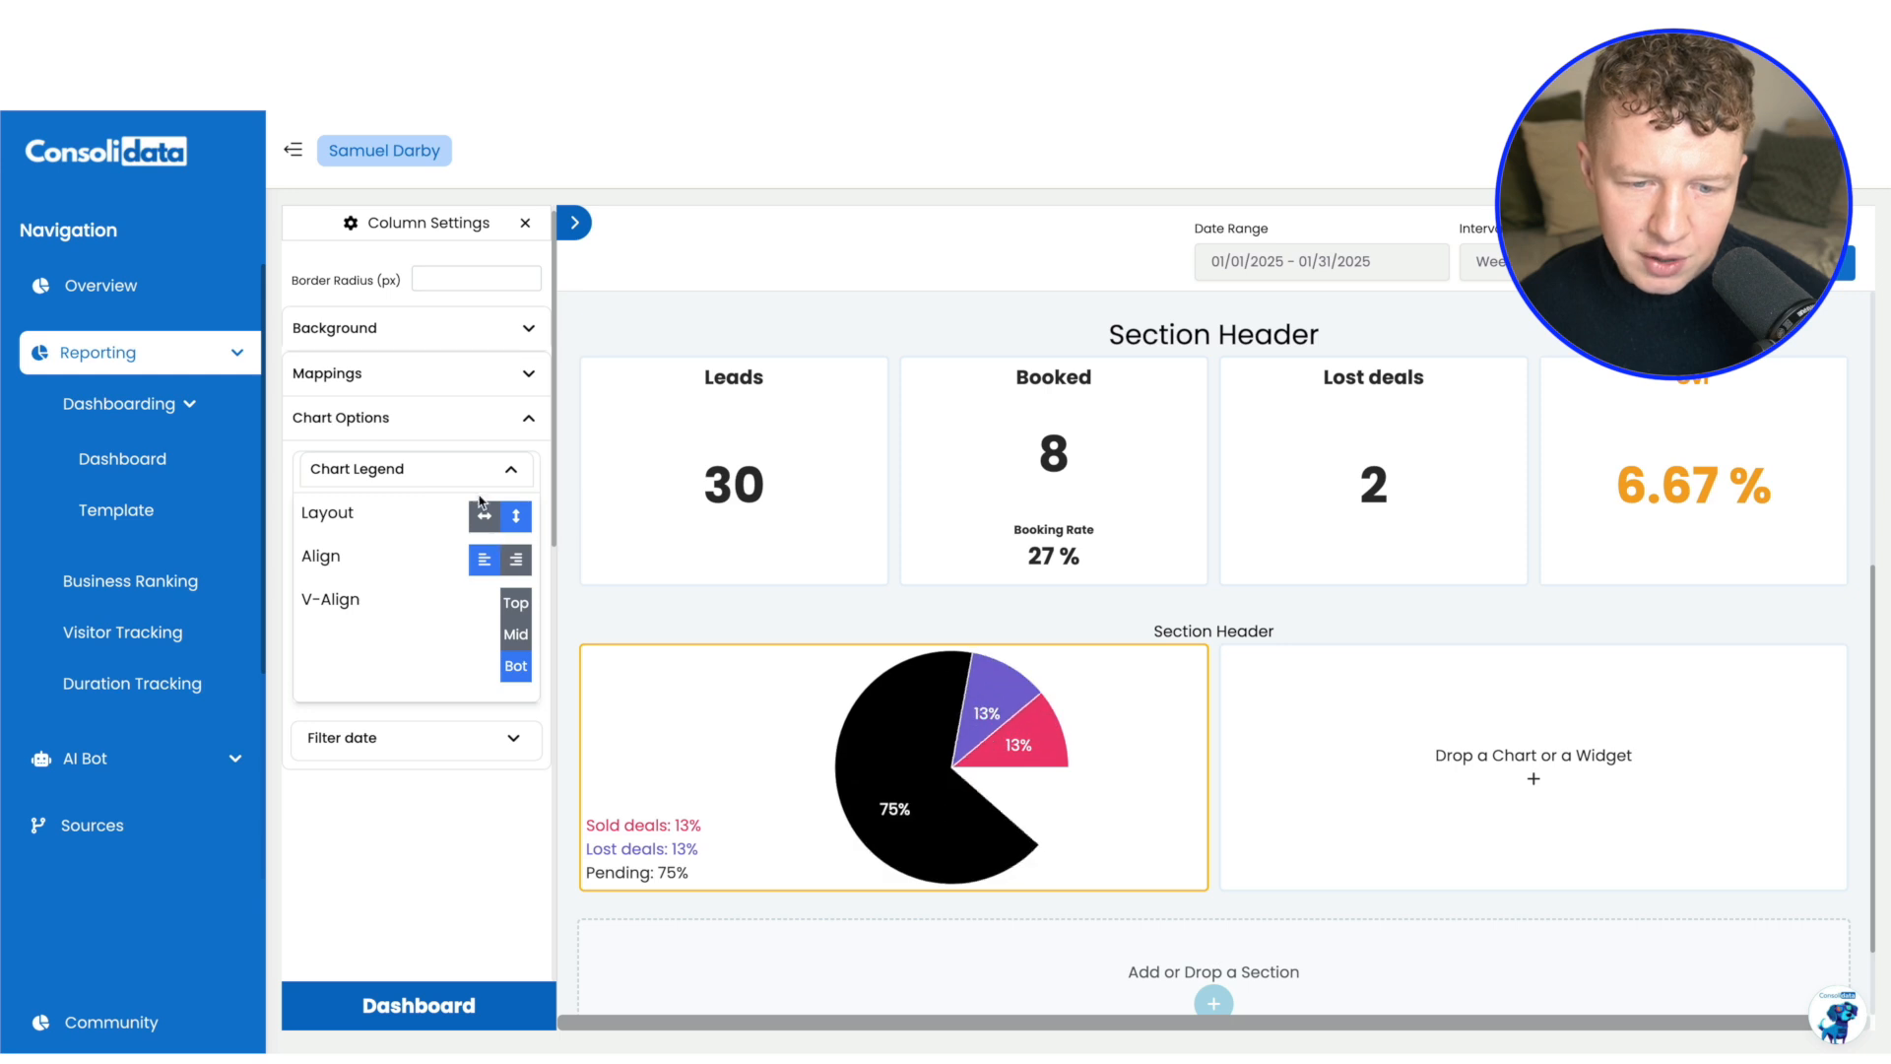
click(516, 635)
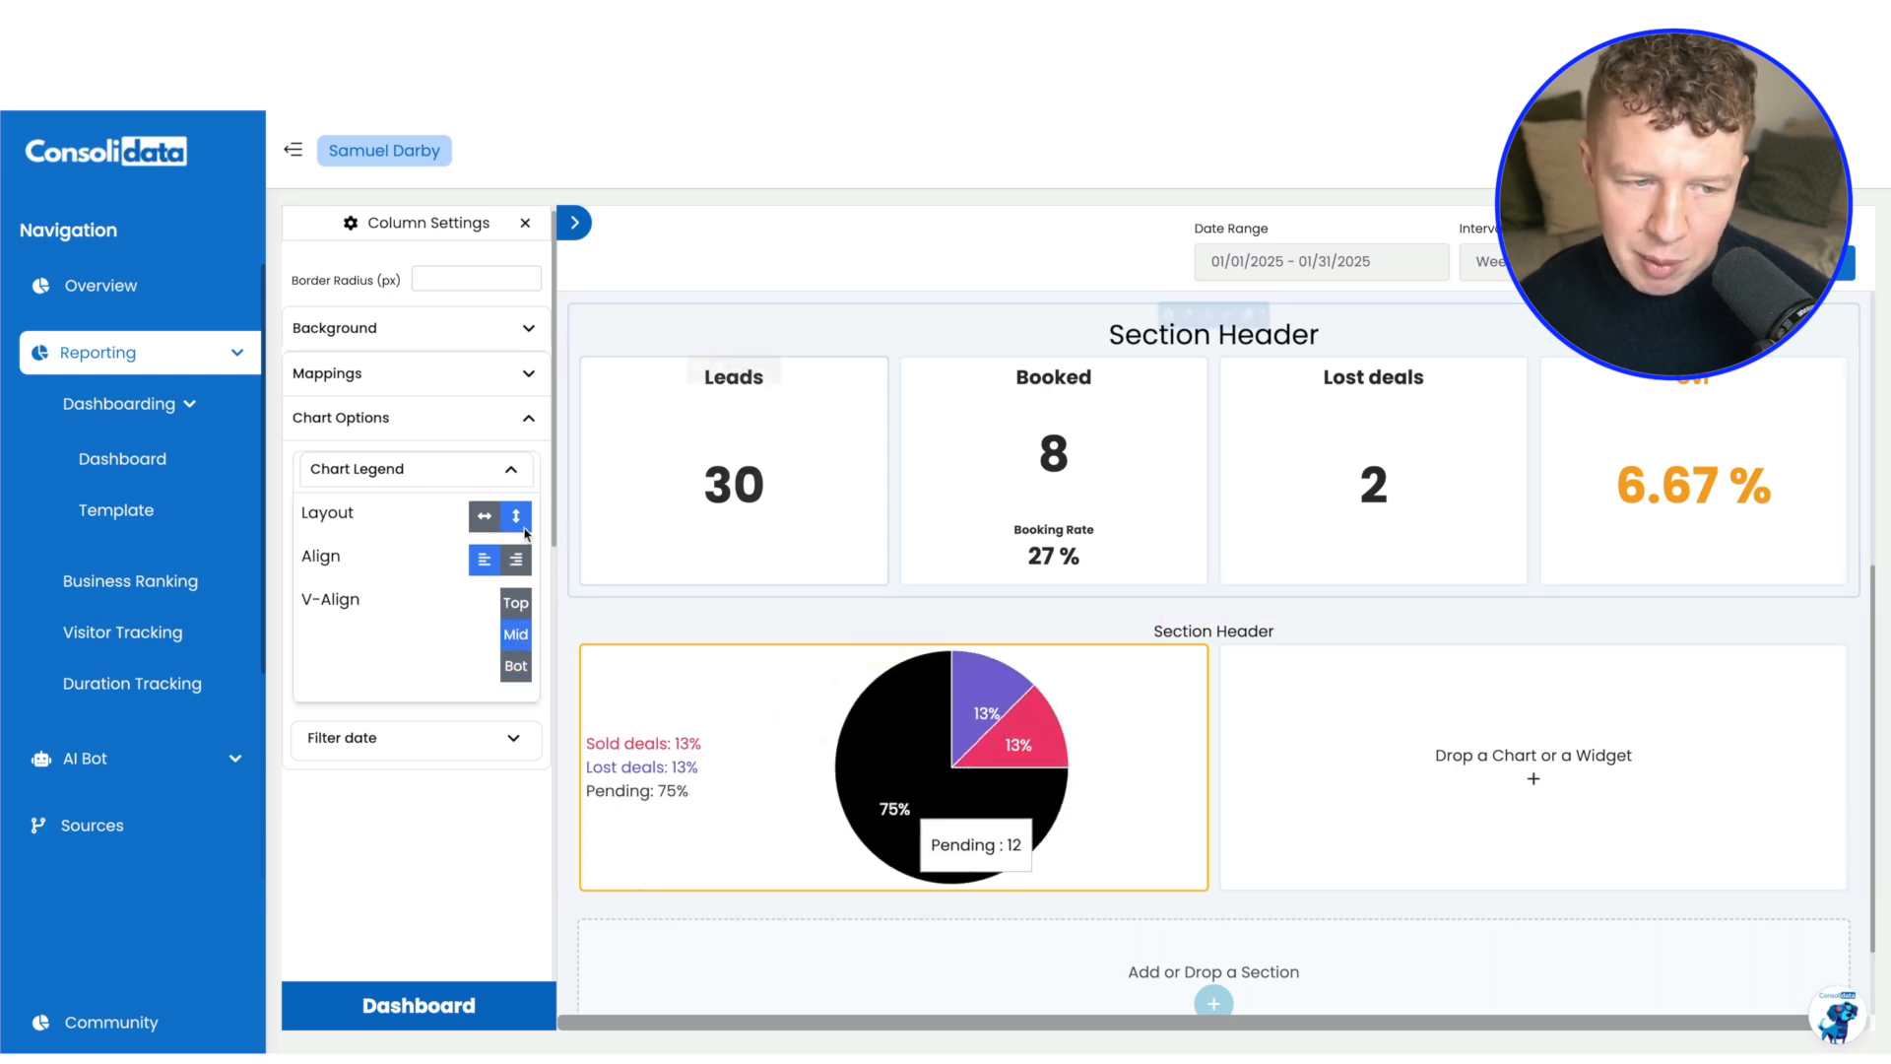
click(496, 520)
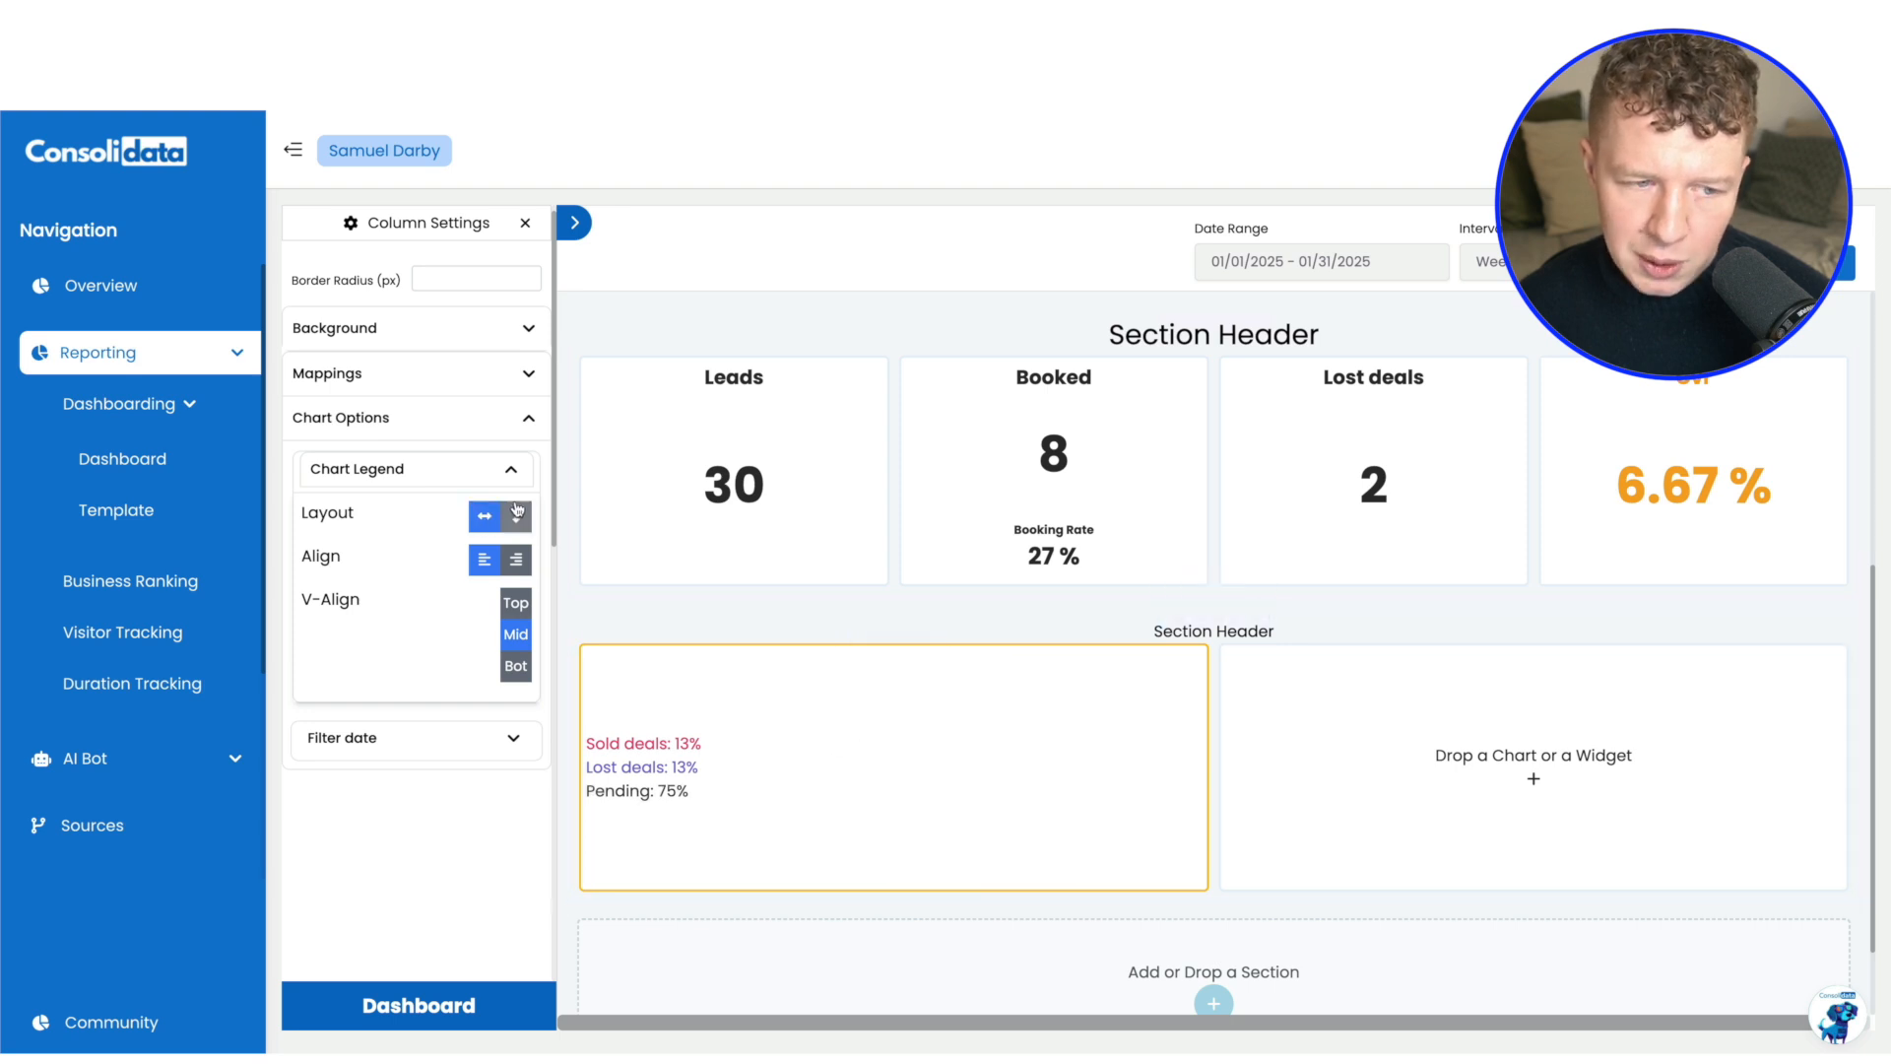
click(517, 519)
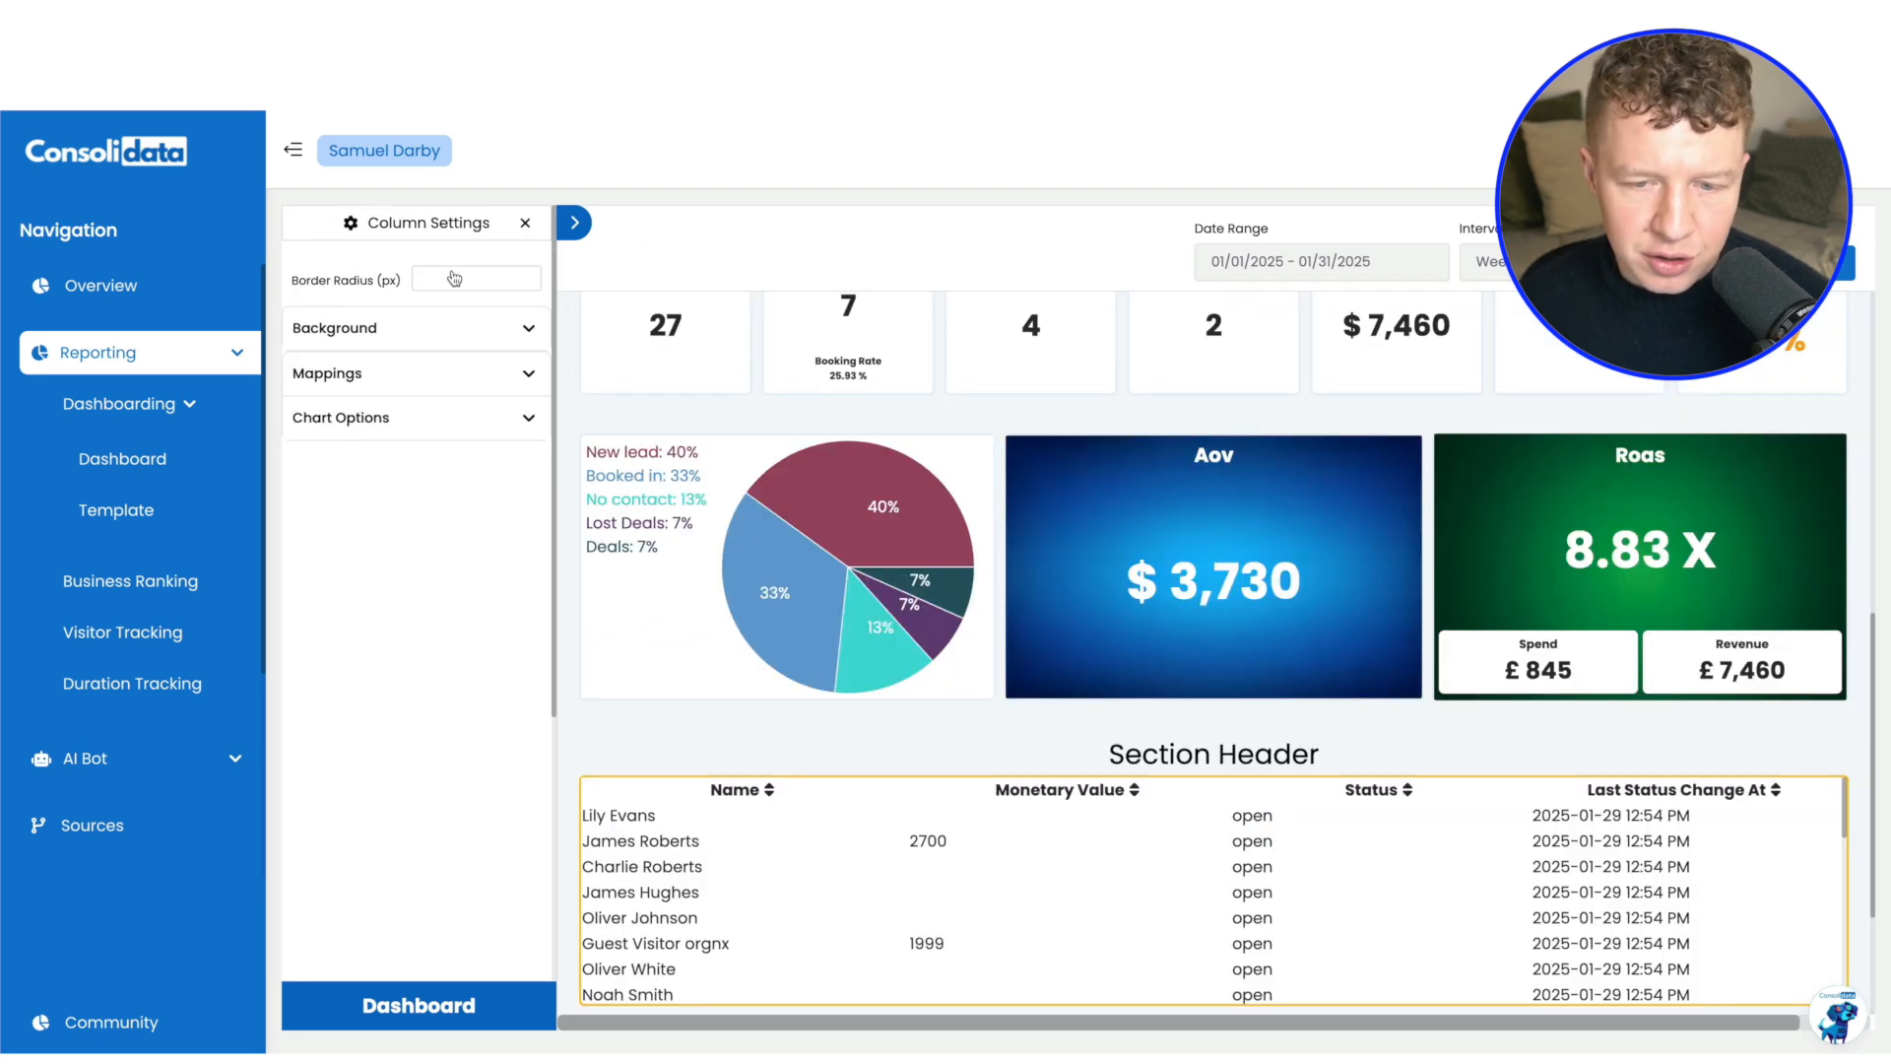
Place a Ghl List chart in the column beside the pie chart
scroll(1212, 788, down, 1)
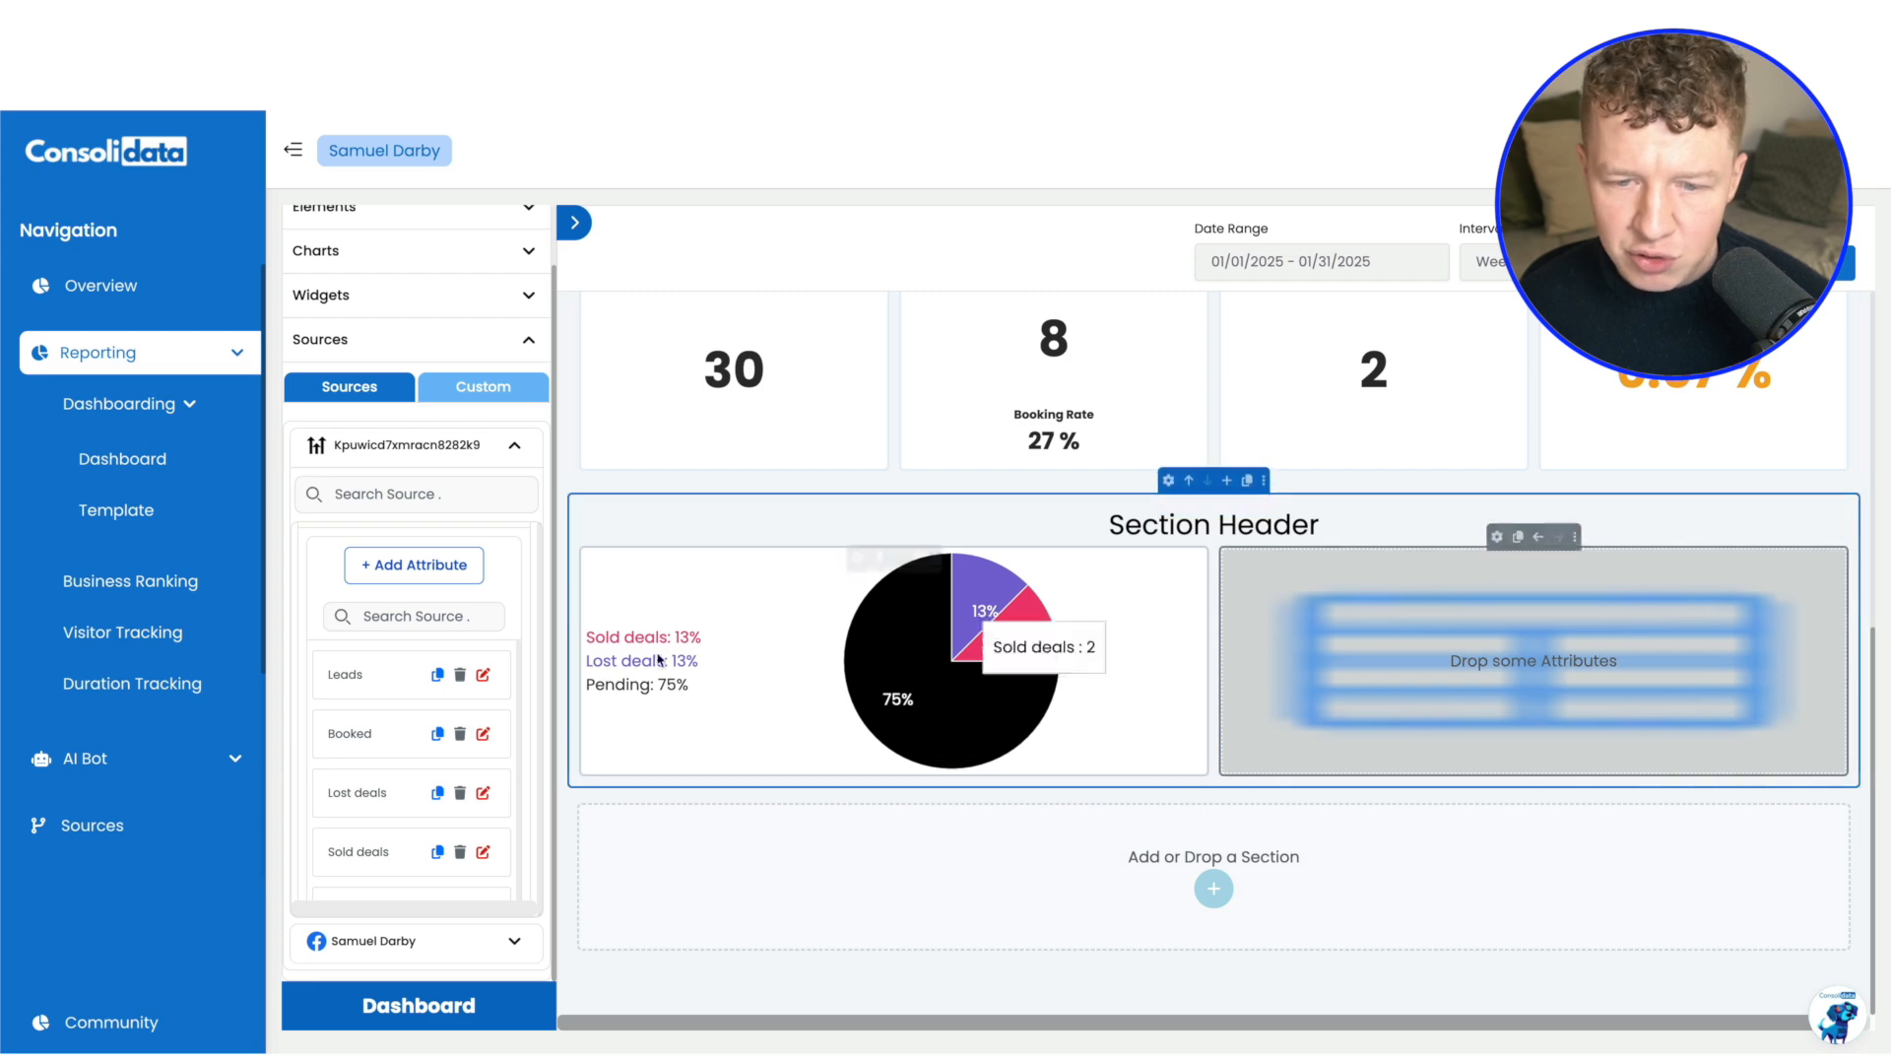
click(391, 262)
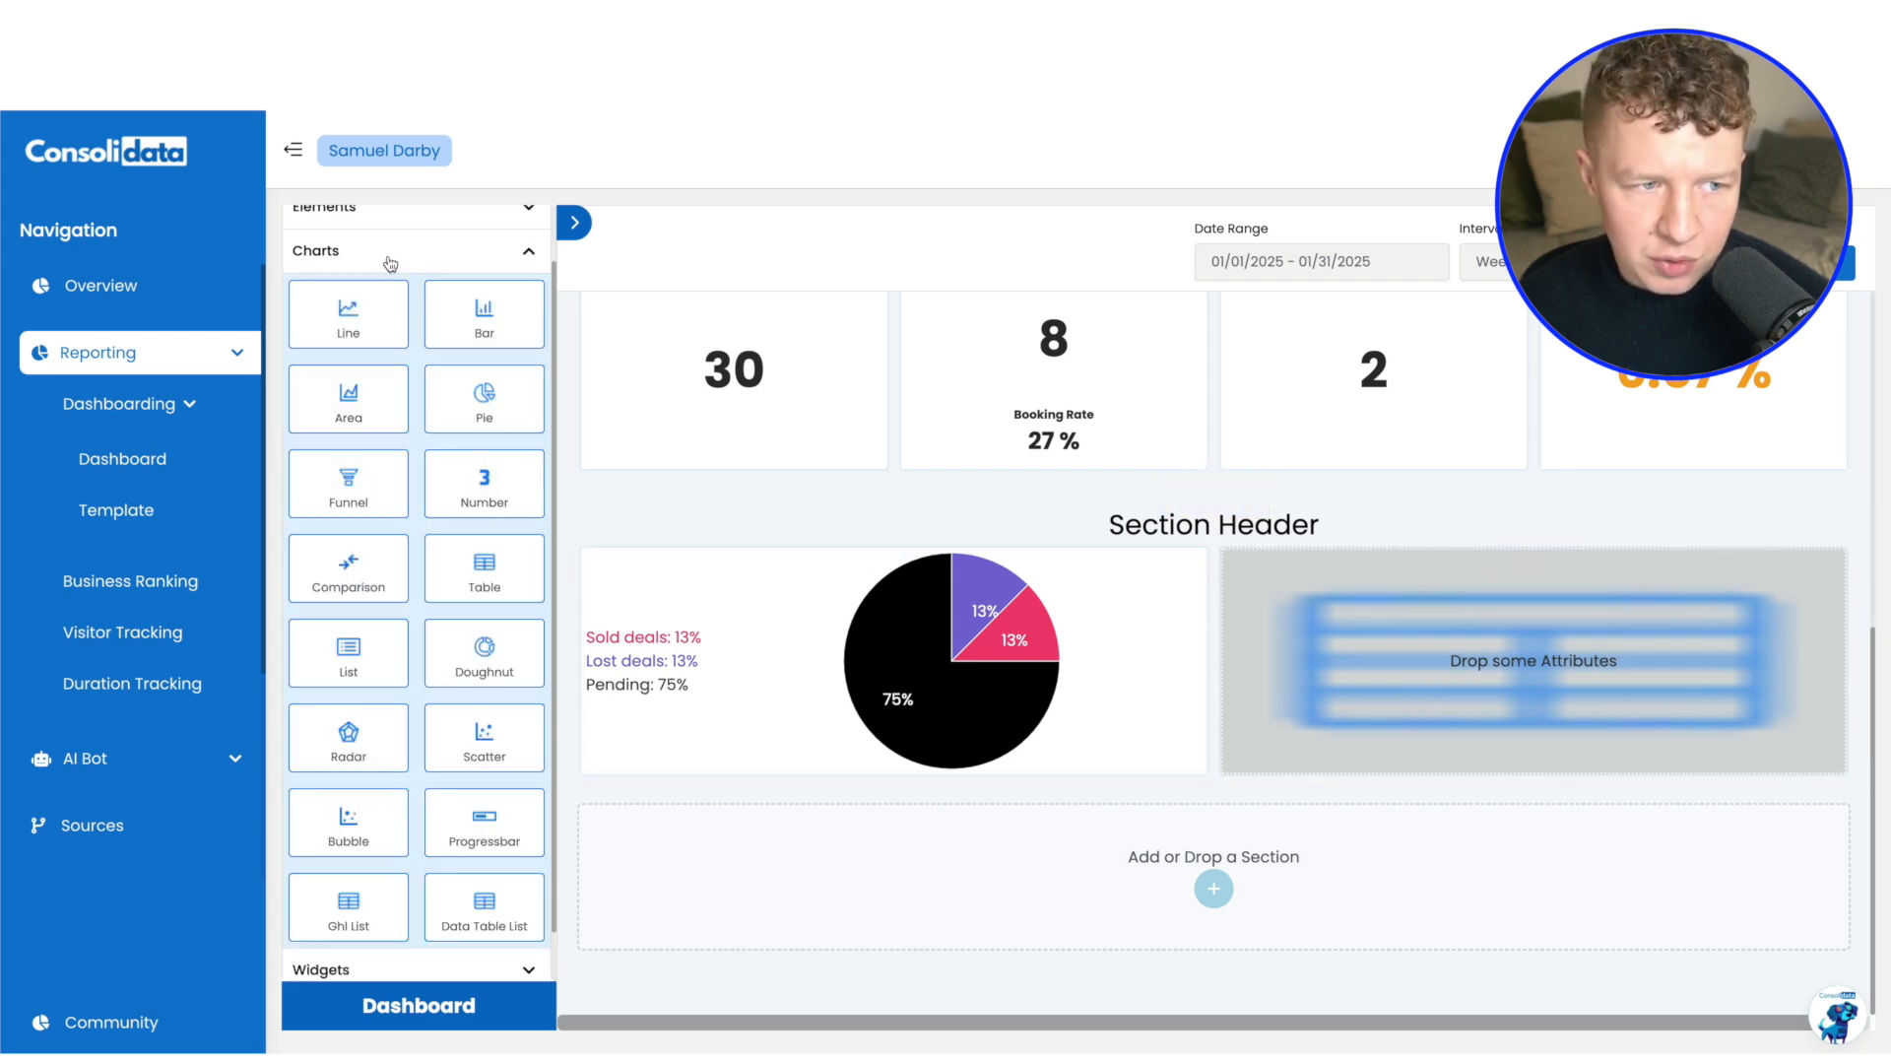
scroll(403, 785, down, 1)
drag(391, 843, 1468, 635)
scroll(498, 295, up, 2)
click(533, 317)
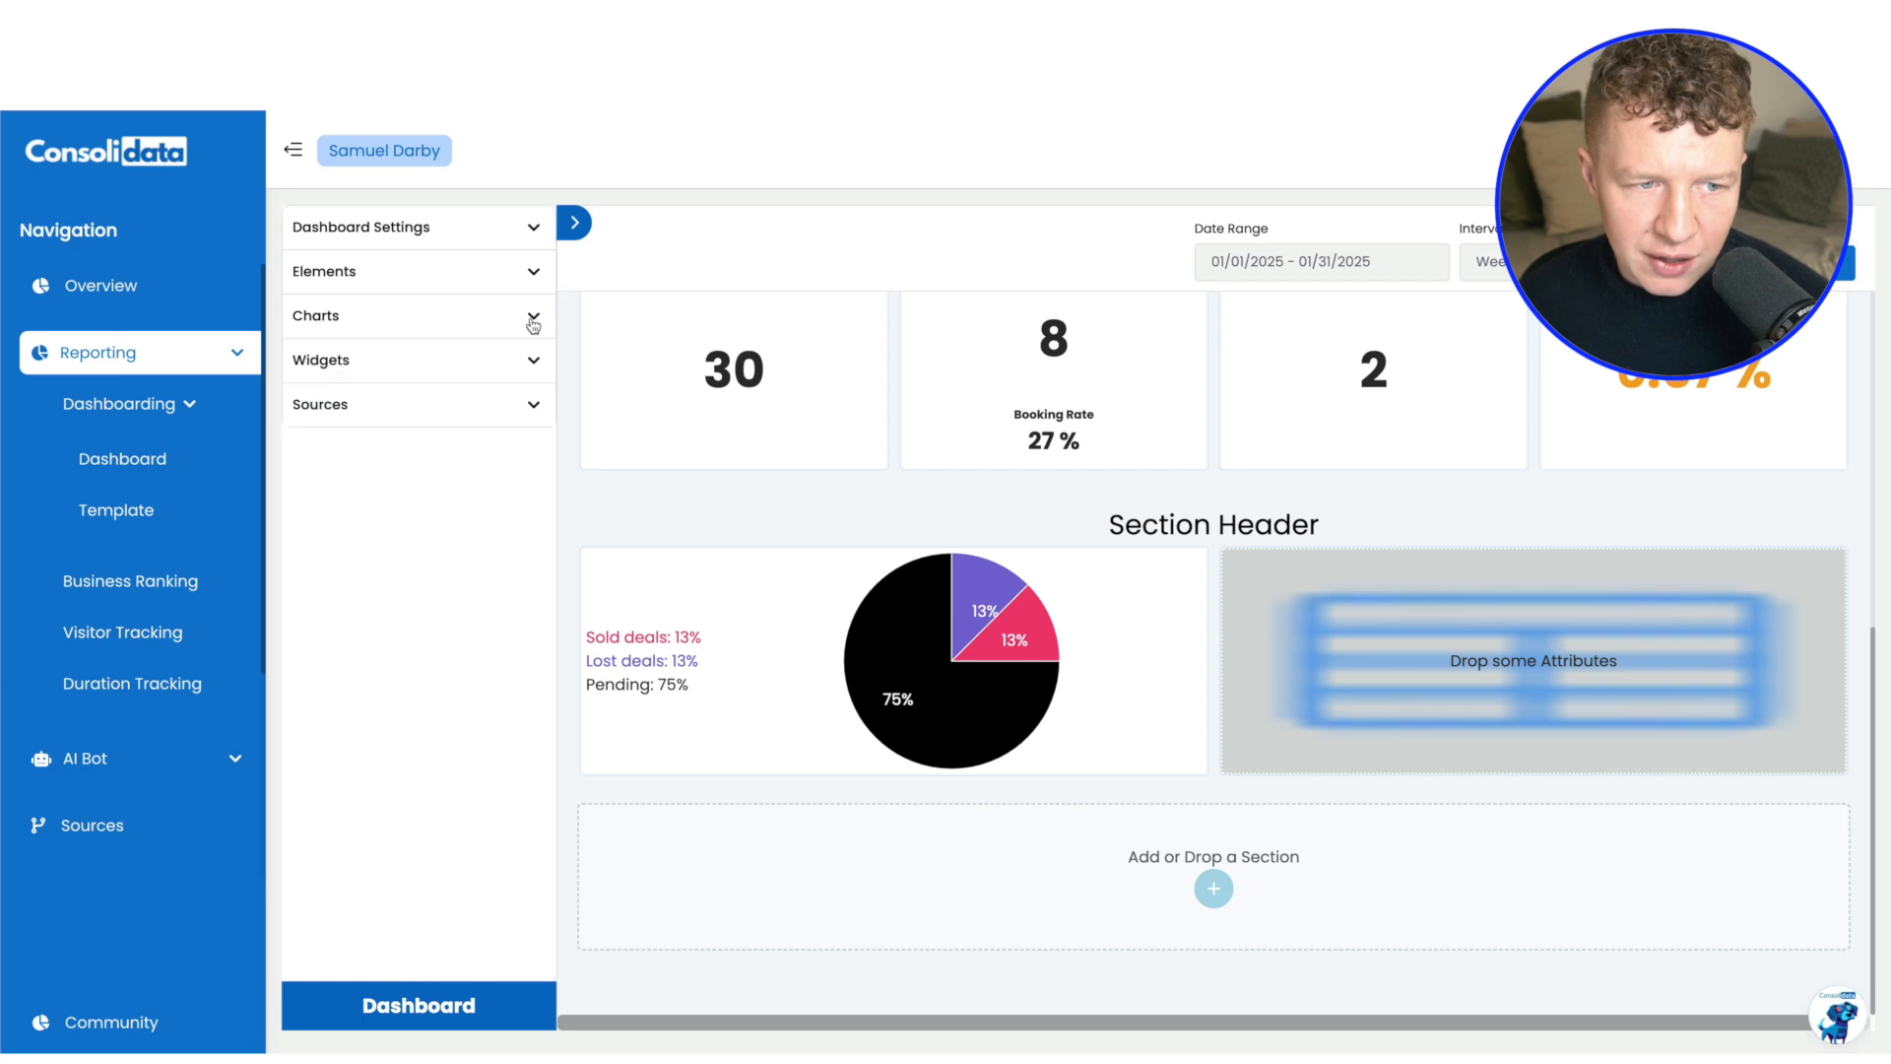
Start a new GHL attribute in the cleaning client's source, named Recent Leads, with the entity type List of opportunities
click(396, 406)
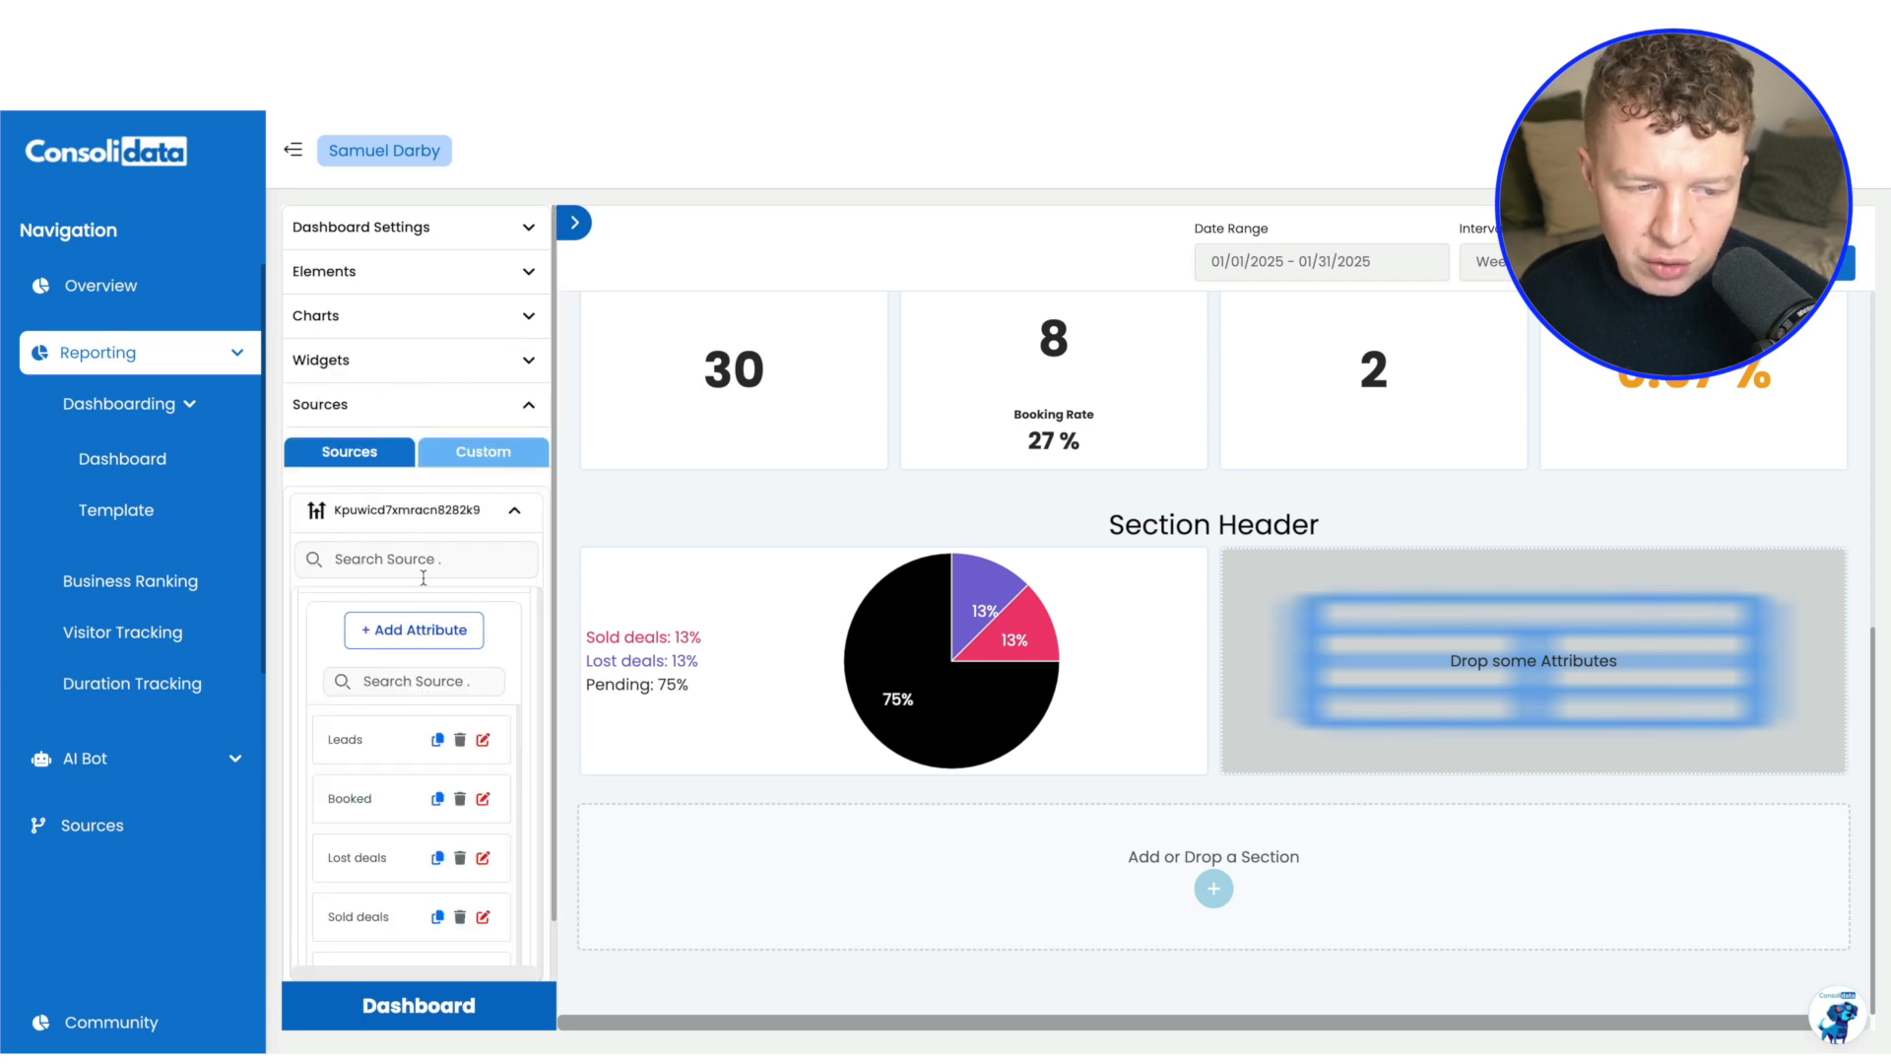
click(402, 640)
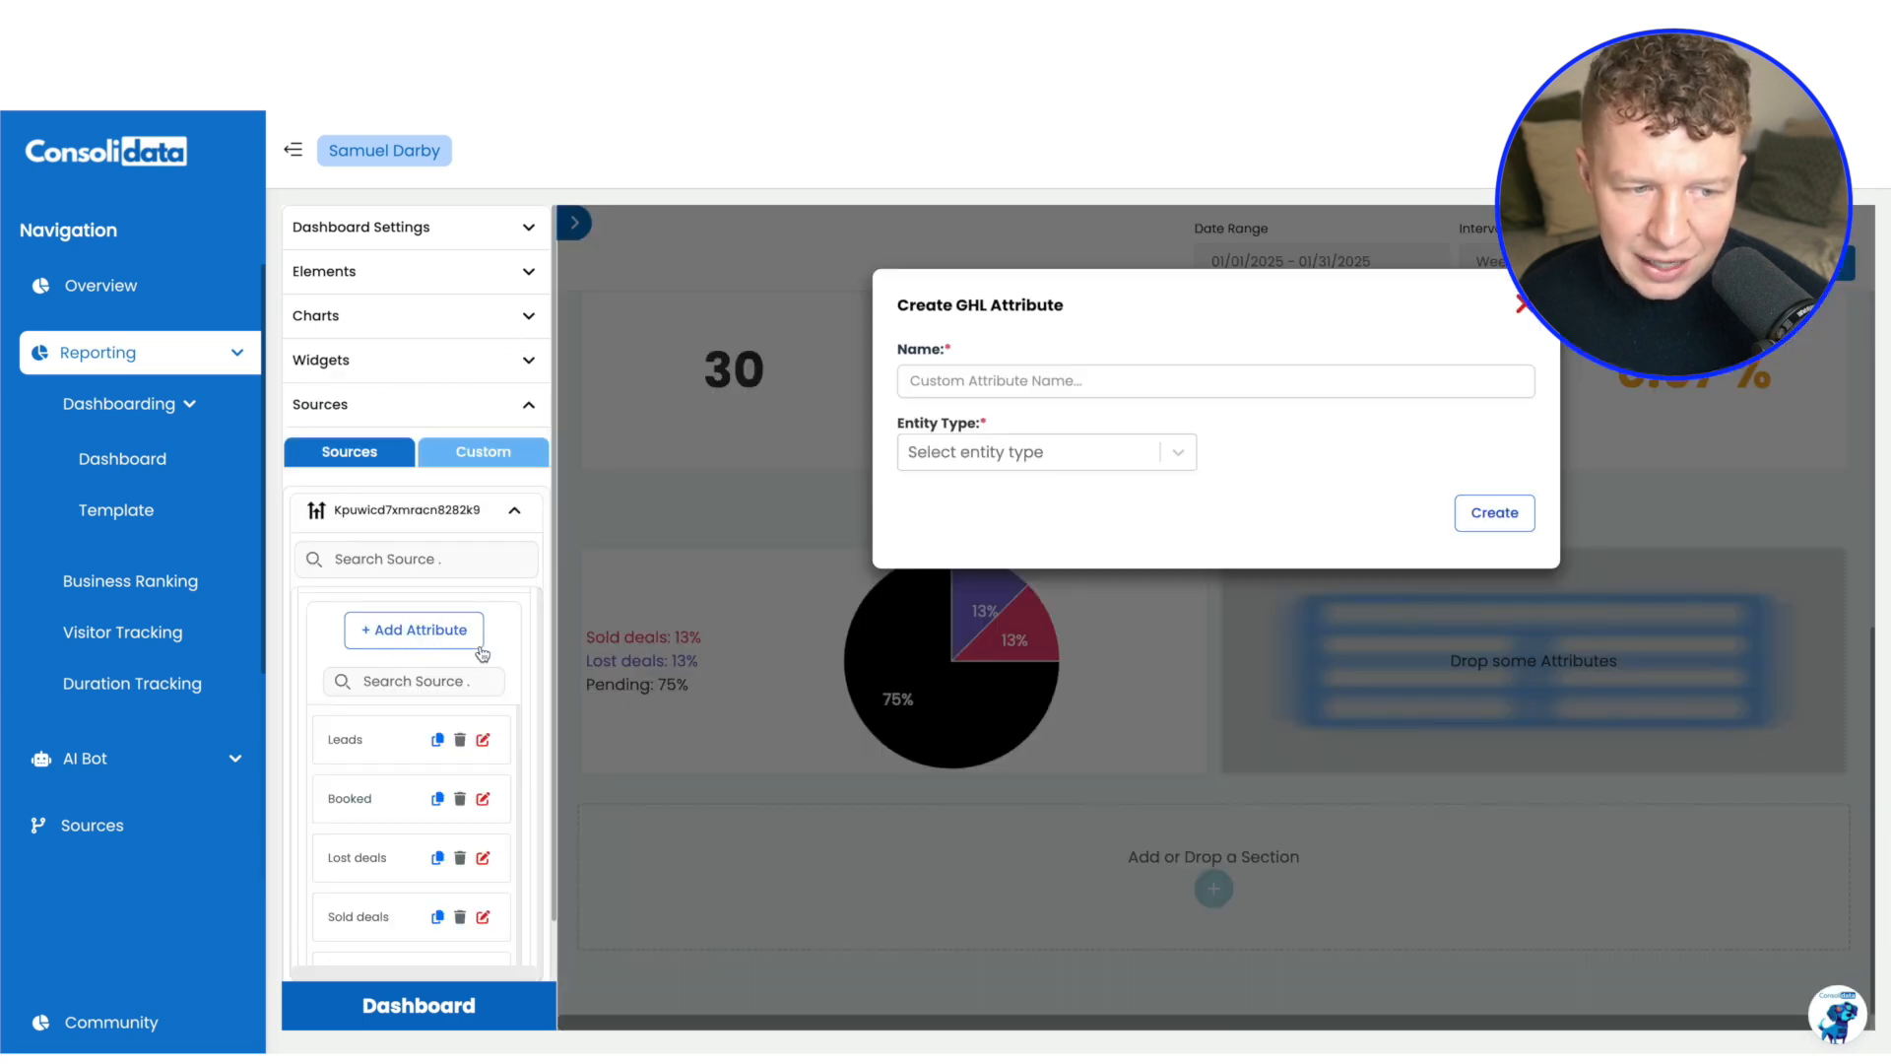
click(985, 381)
text(Le)
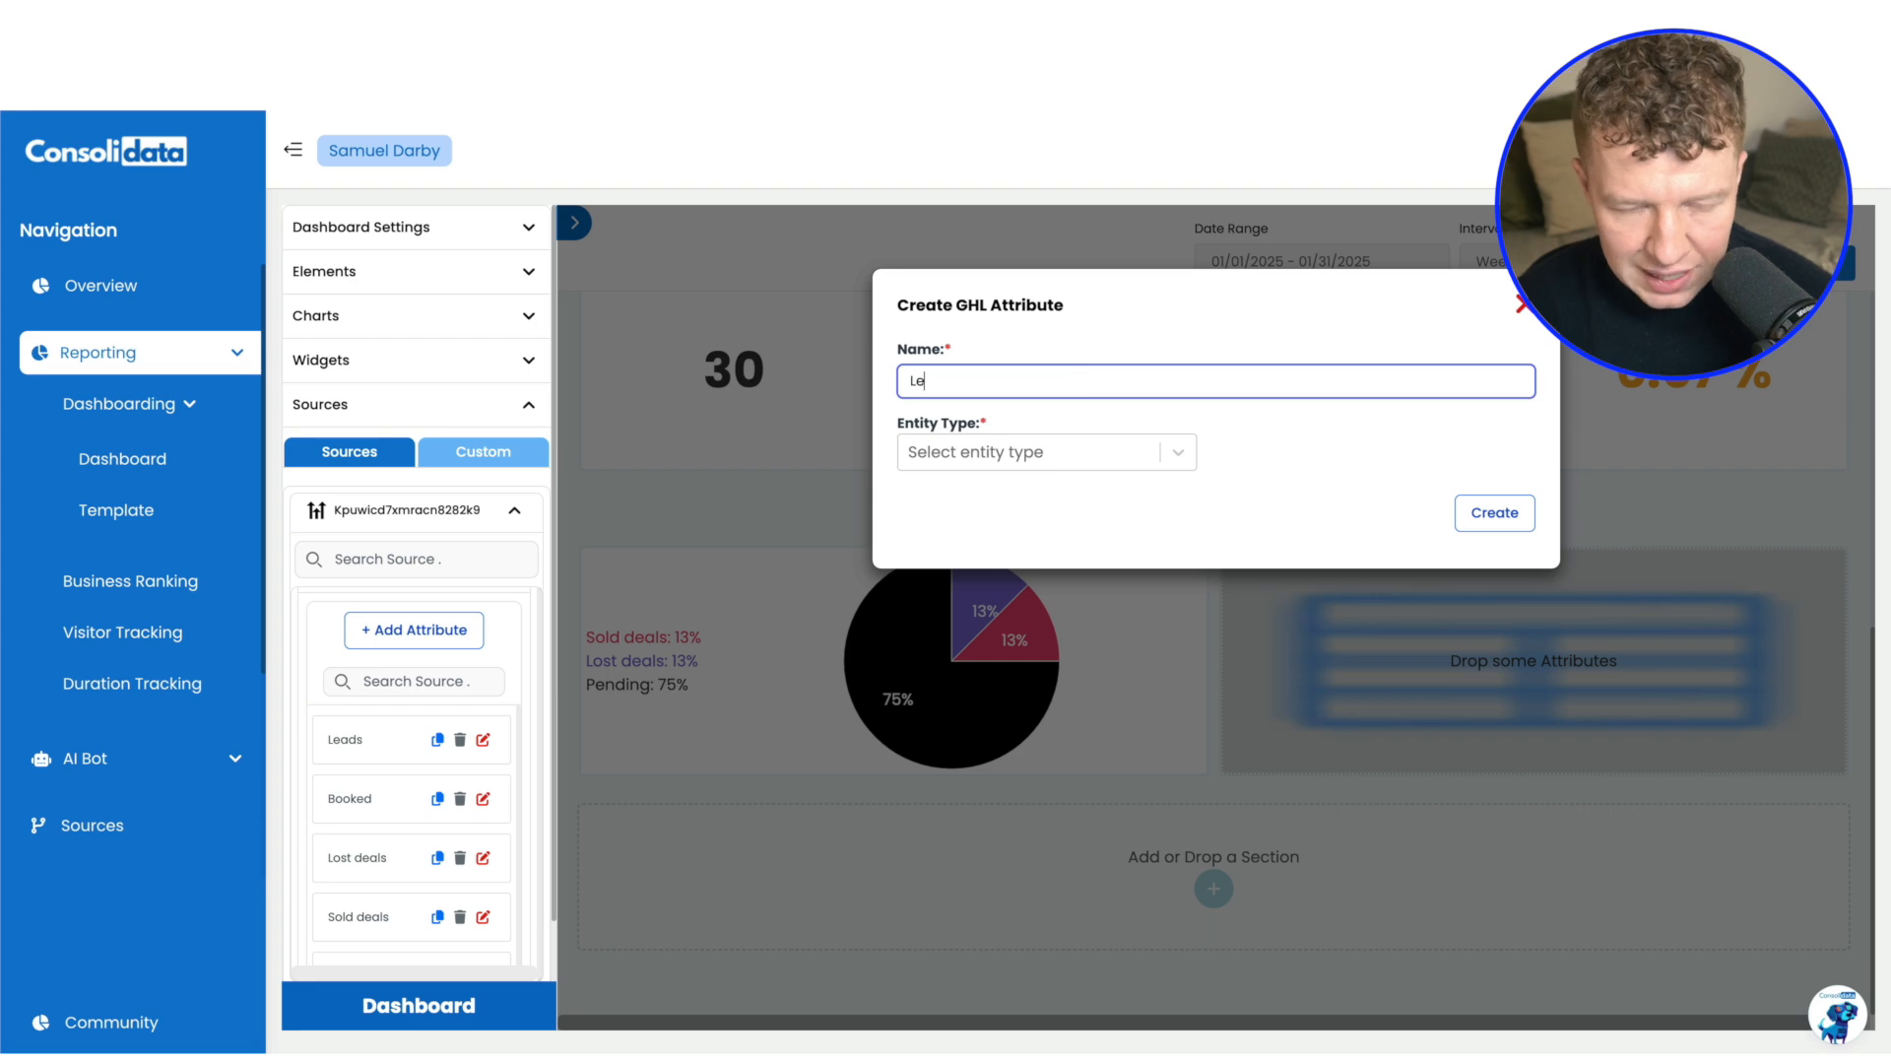
text(ad)
key(ctrl+a)
text(Recent)
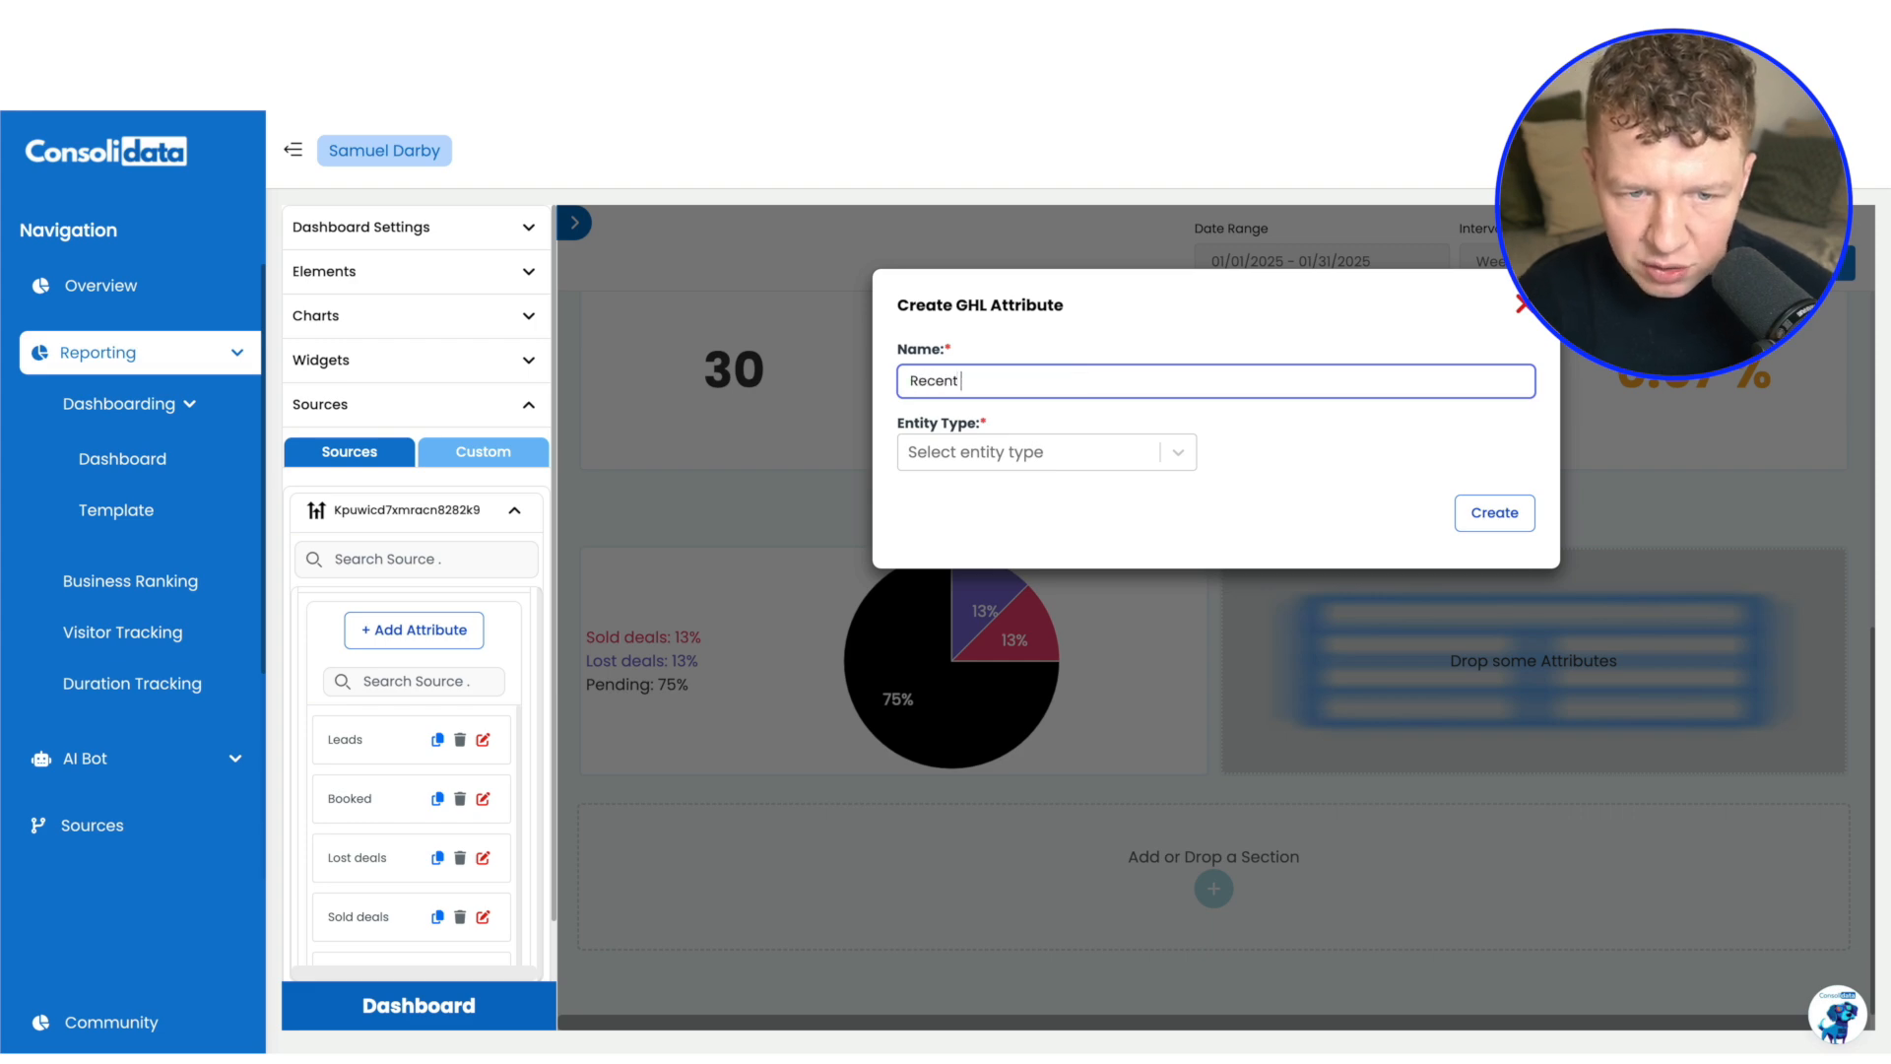
text( Leads)
click(994, 453)
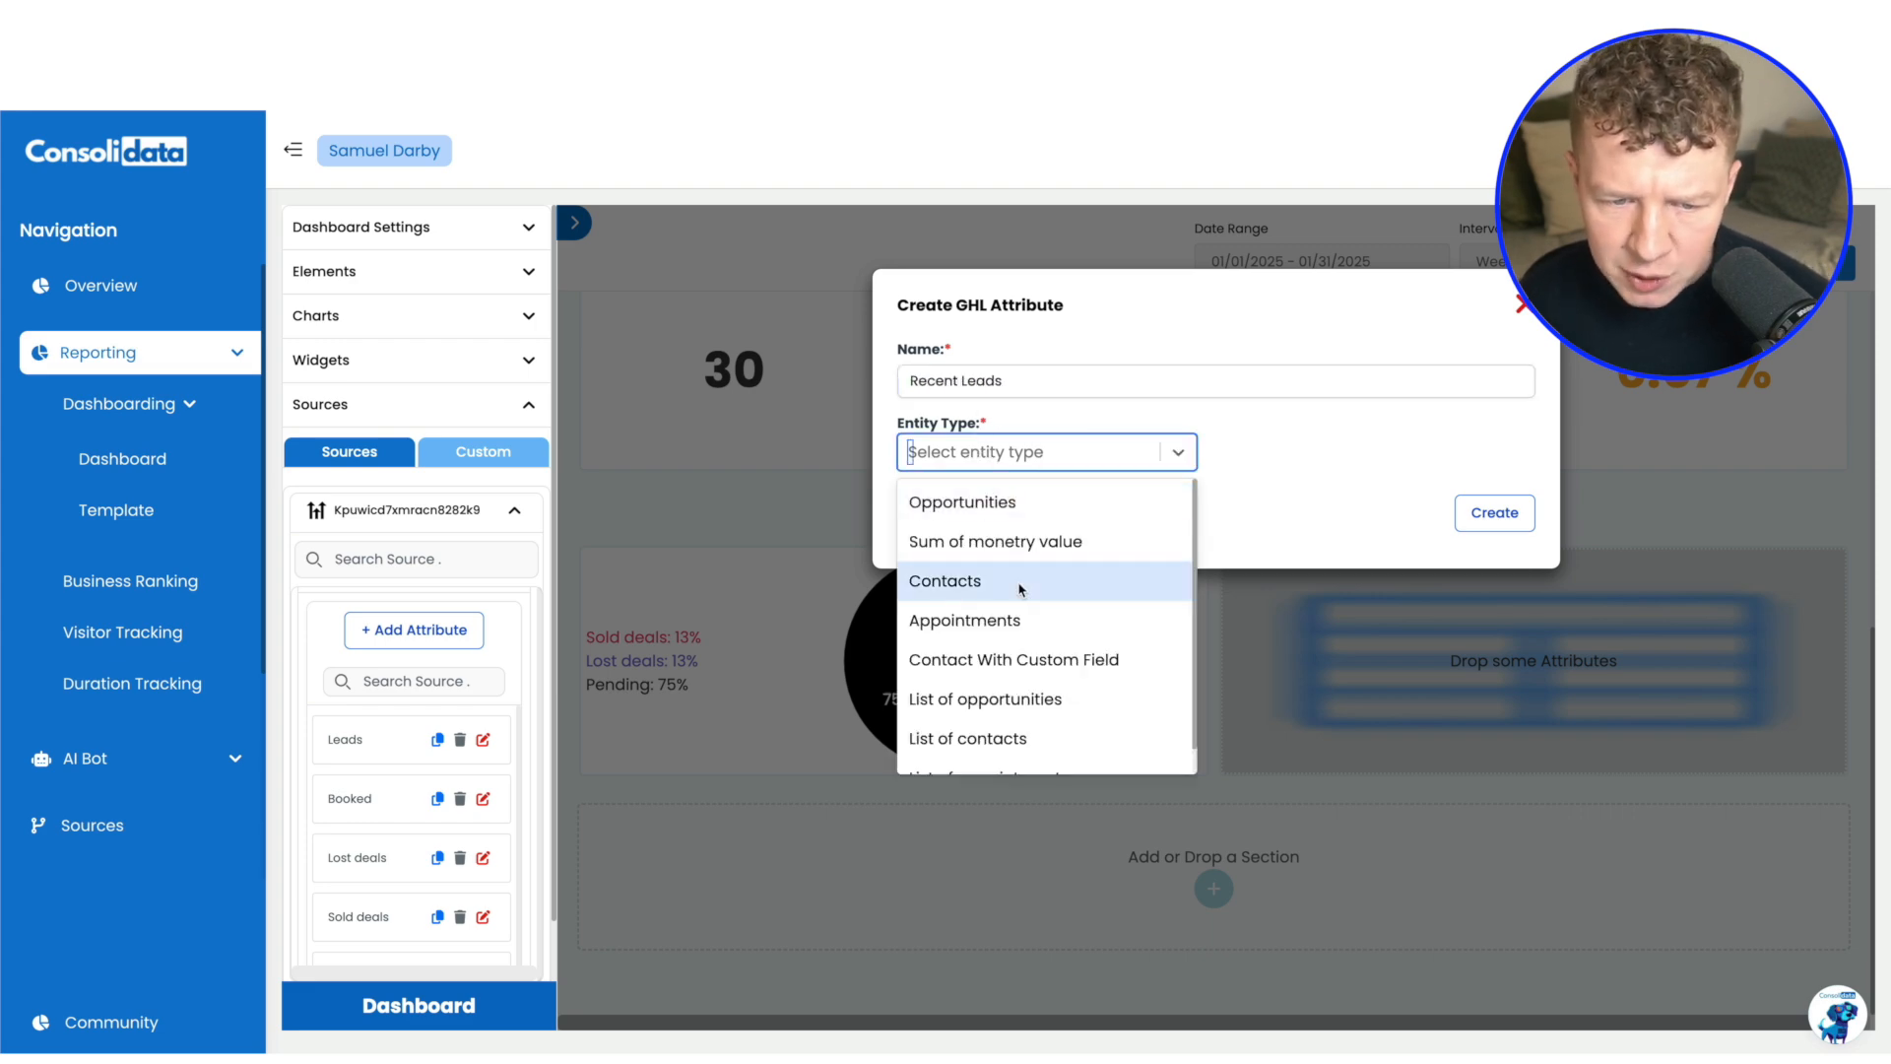
scroll(1021, 589, down, 1)
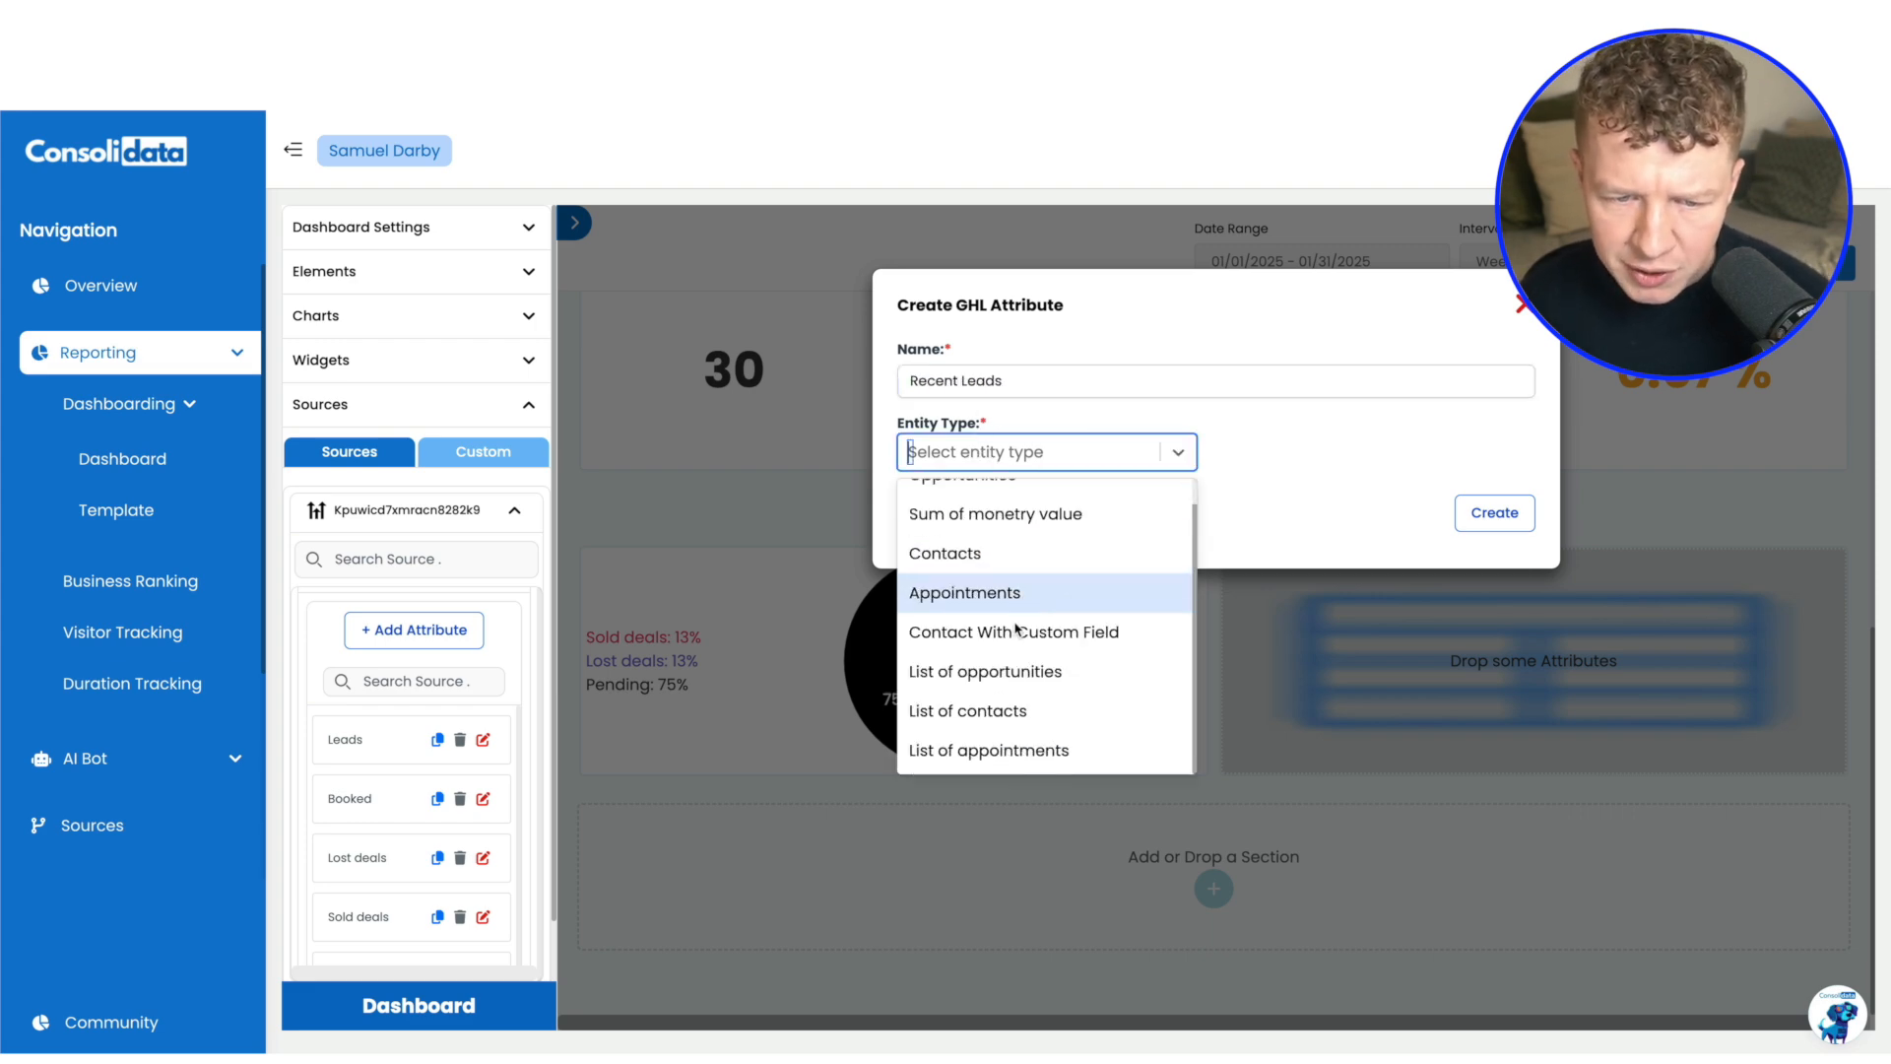
click(1067, 681)
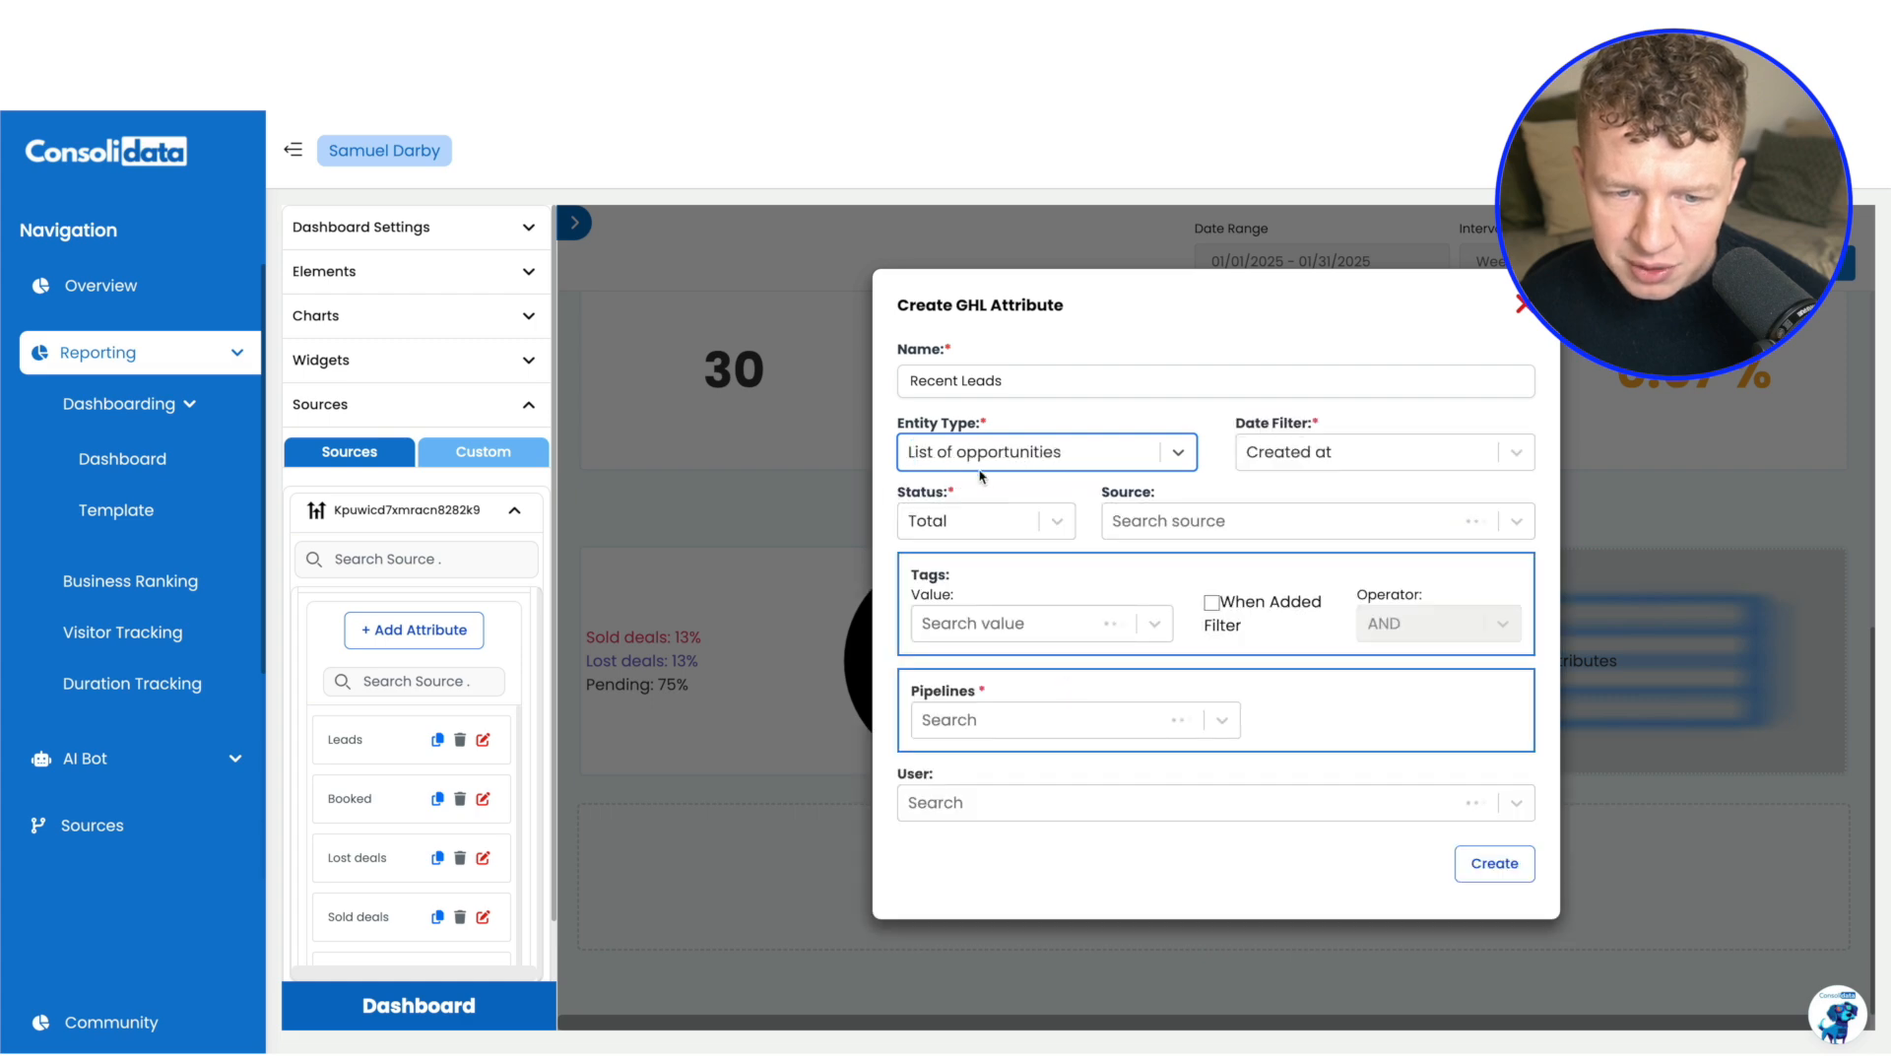
Create the Recent Leads attribute for the New Lead stage of the Sales Pipeline and add it to the list beside the pie chart
click(1002, 714)
click(987, 766)
click(1367, 733)
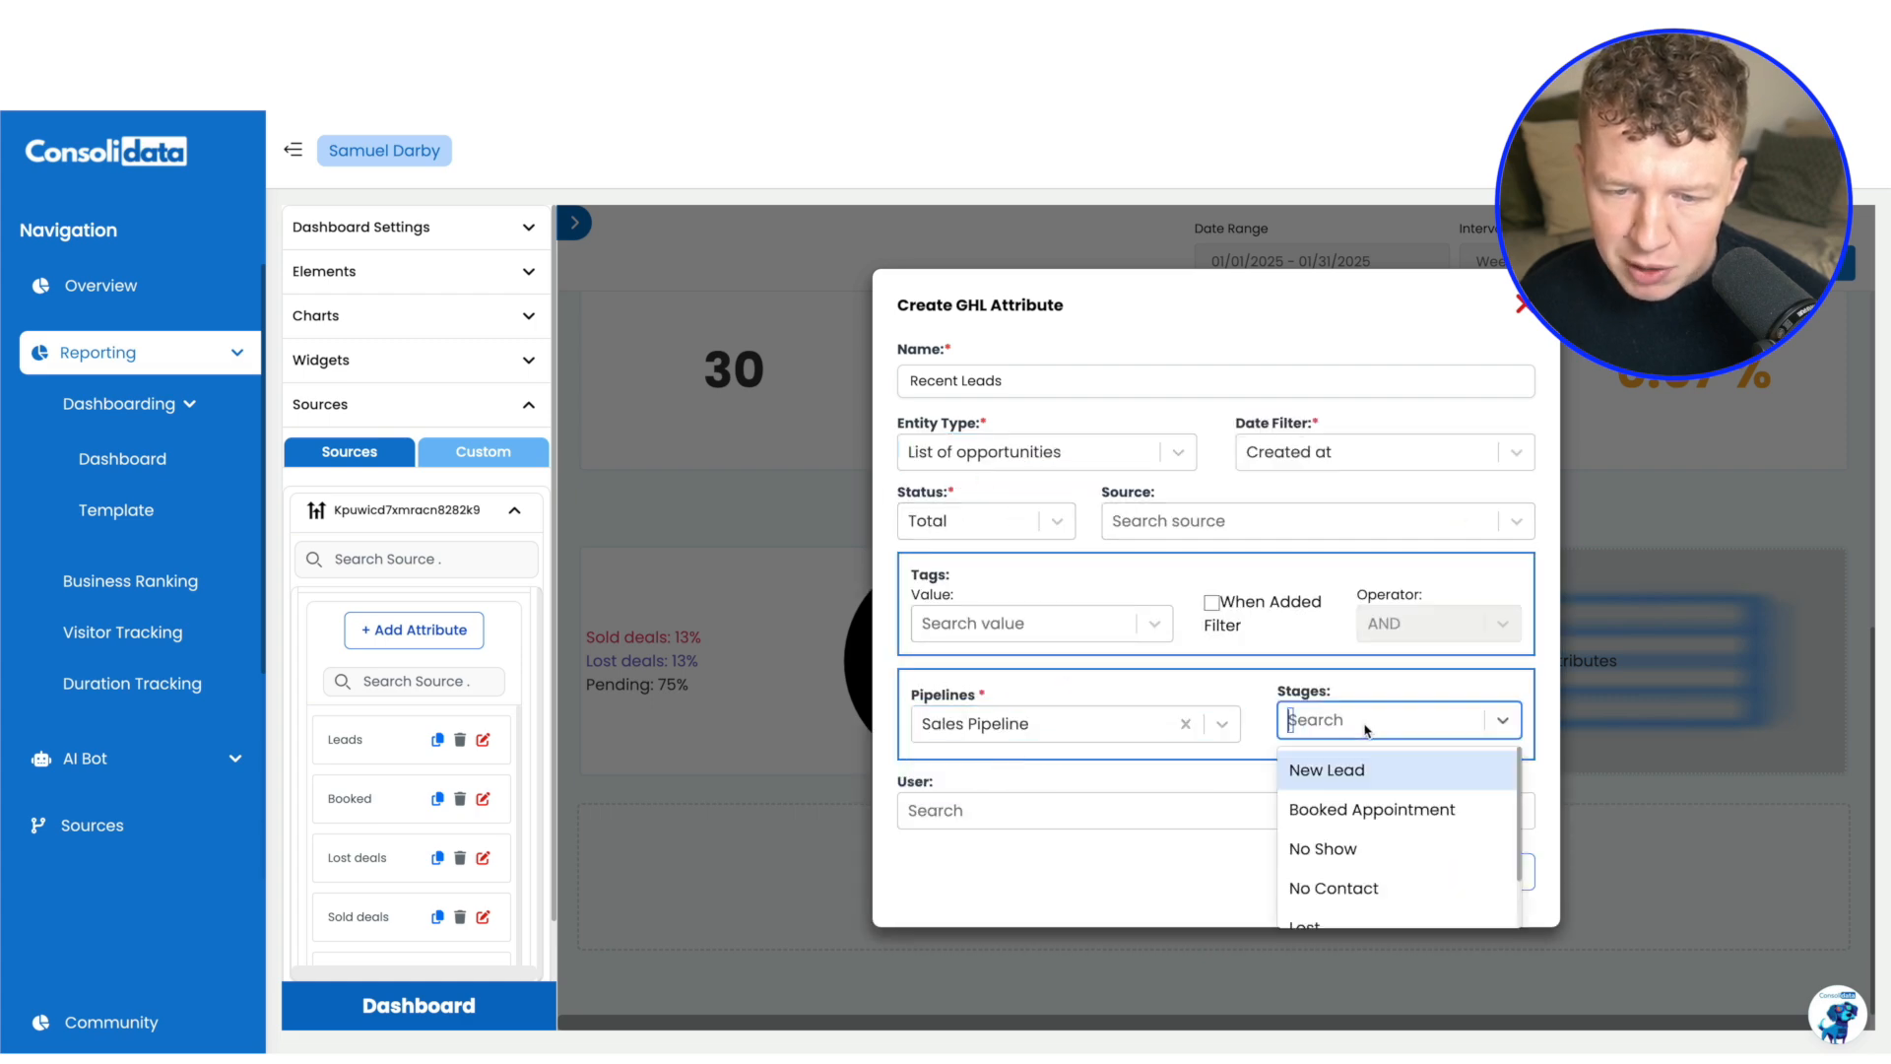
click(1346, 774)
click(1491, 871)
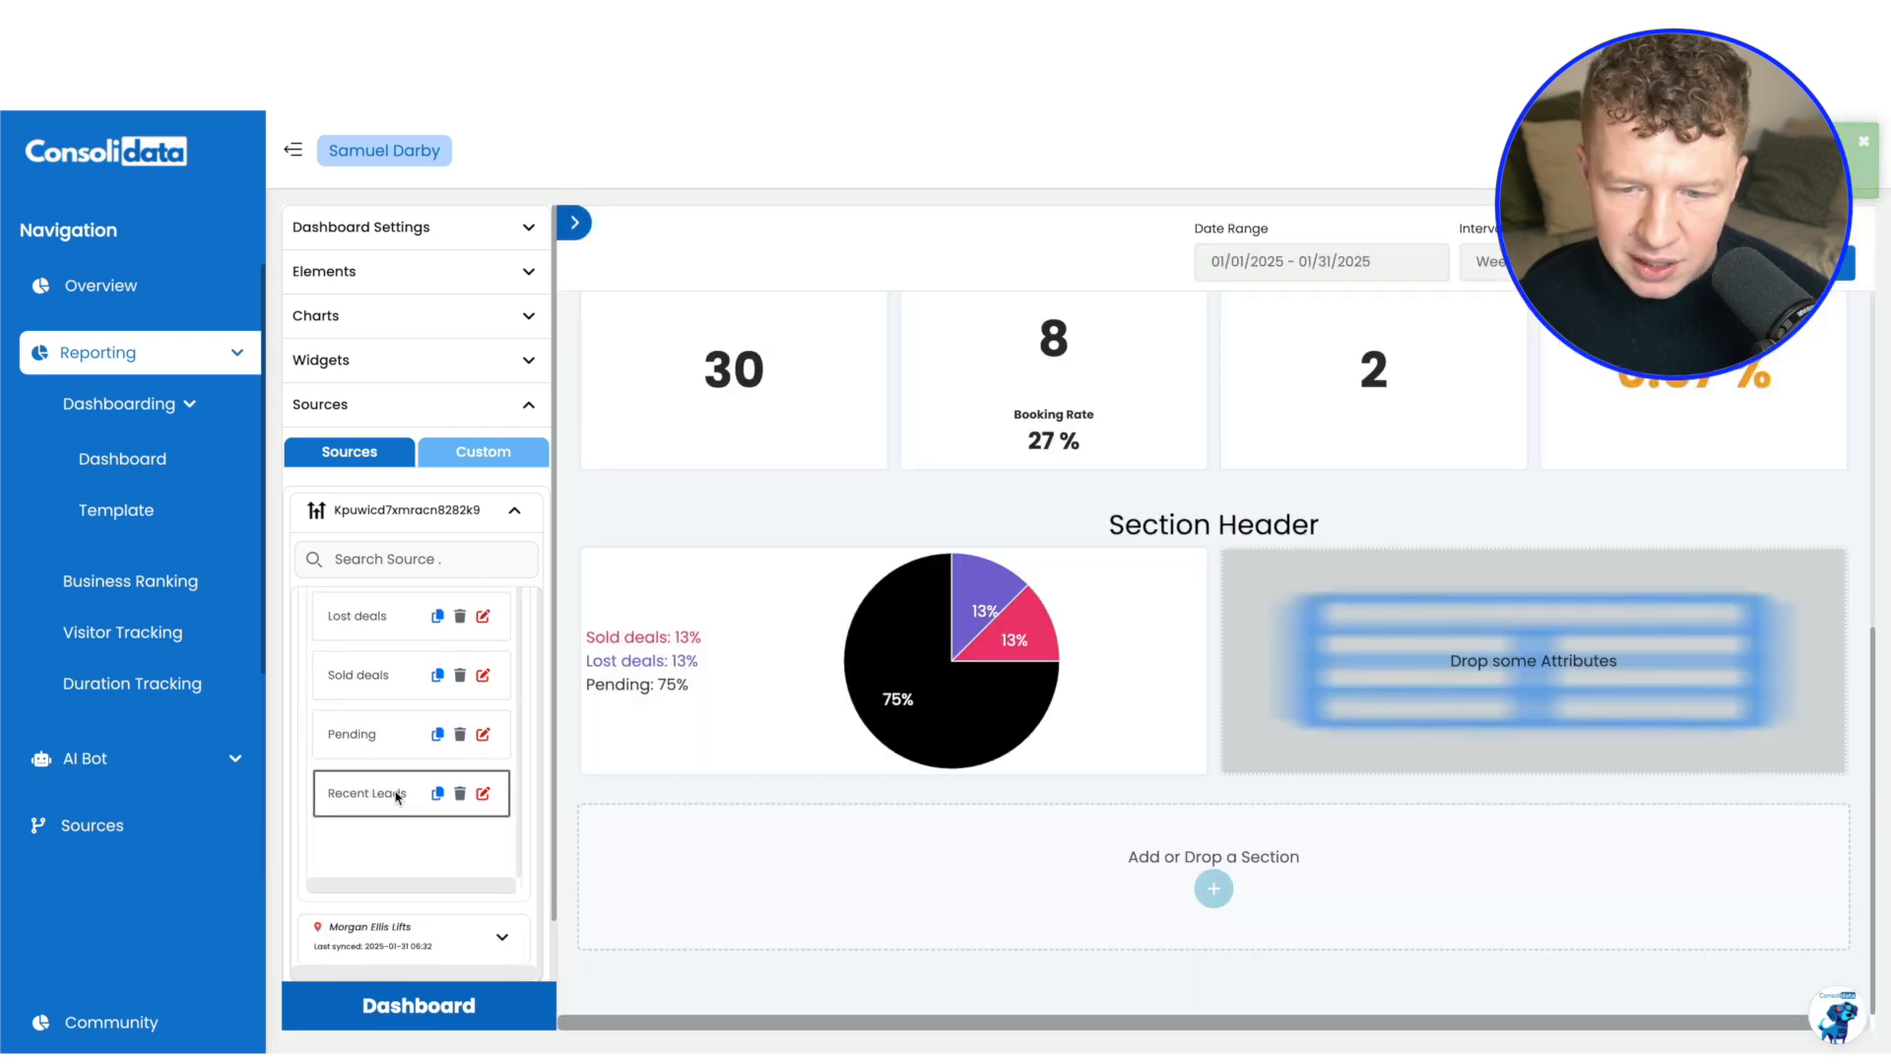
drag(380, 789, 1419, 710)
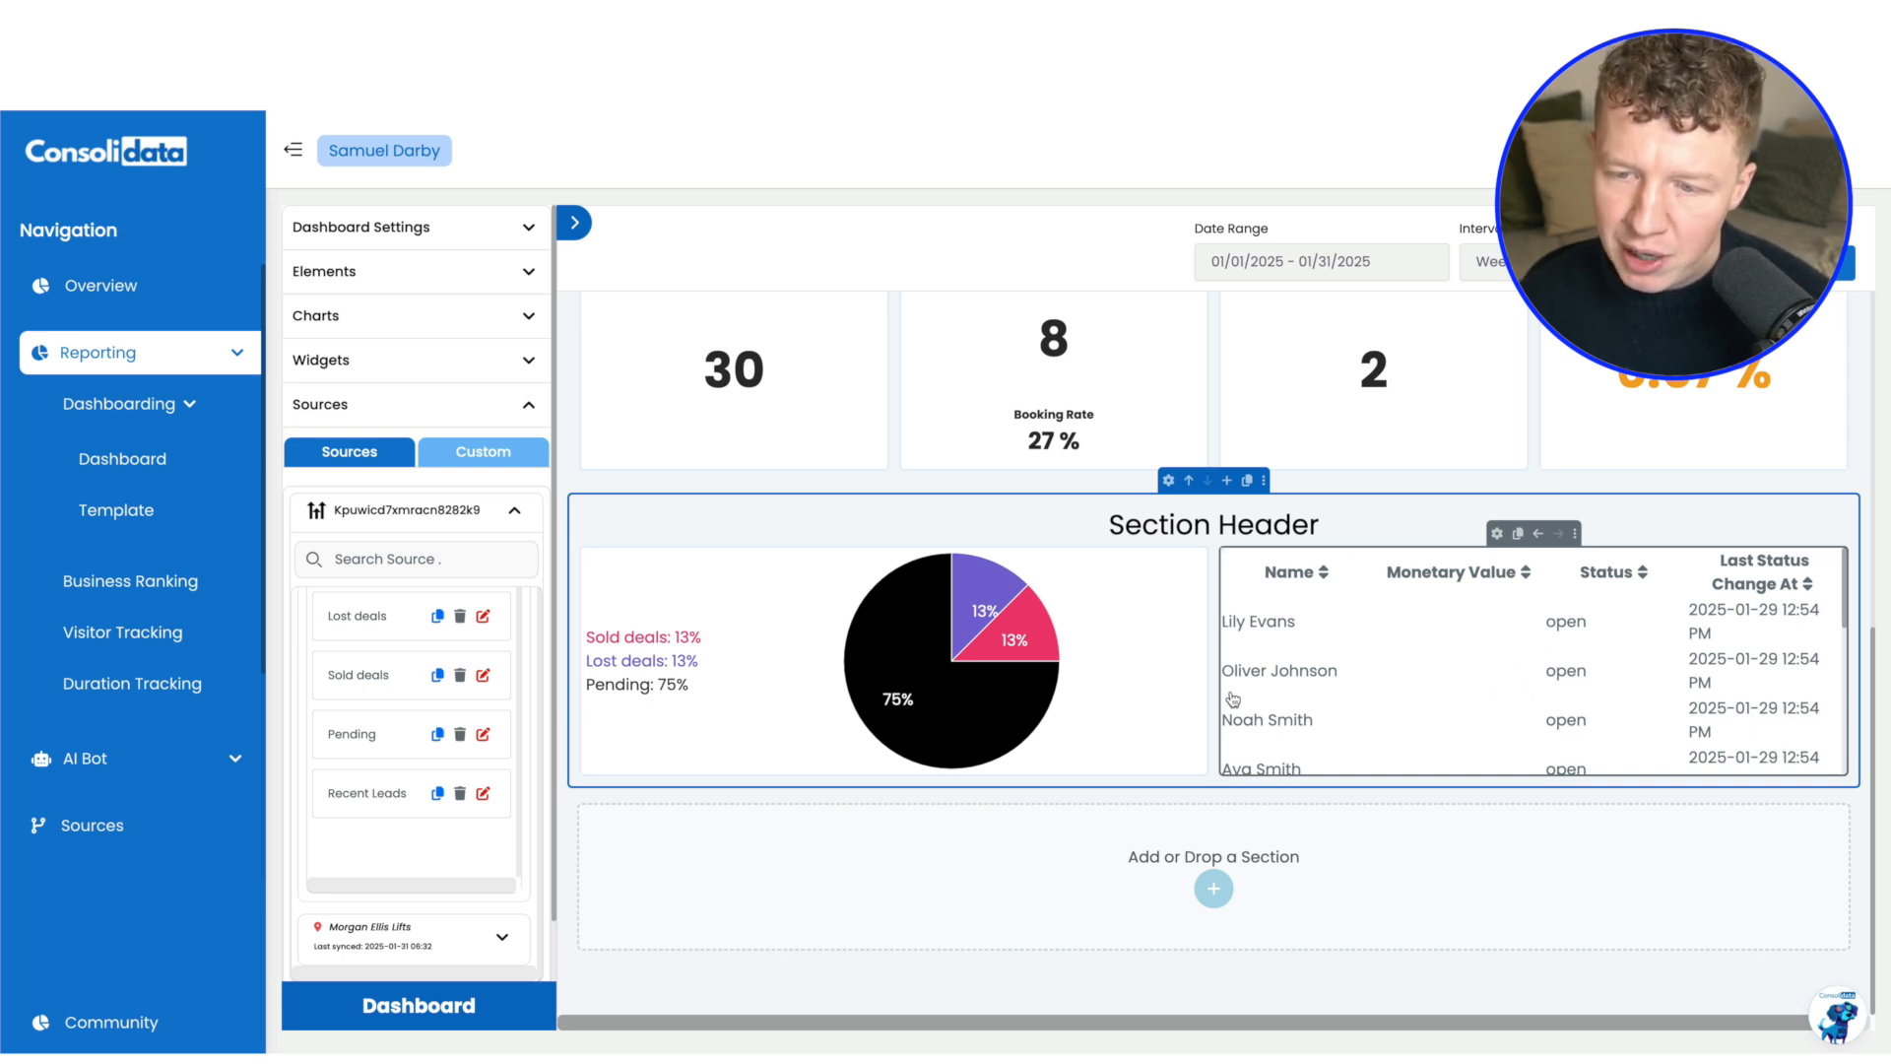
Review the recent leads list and the dashboard's metric cards, then look over the finished example dashboard's charts and sections
scroll(1367, 650, down, 2)
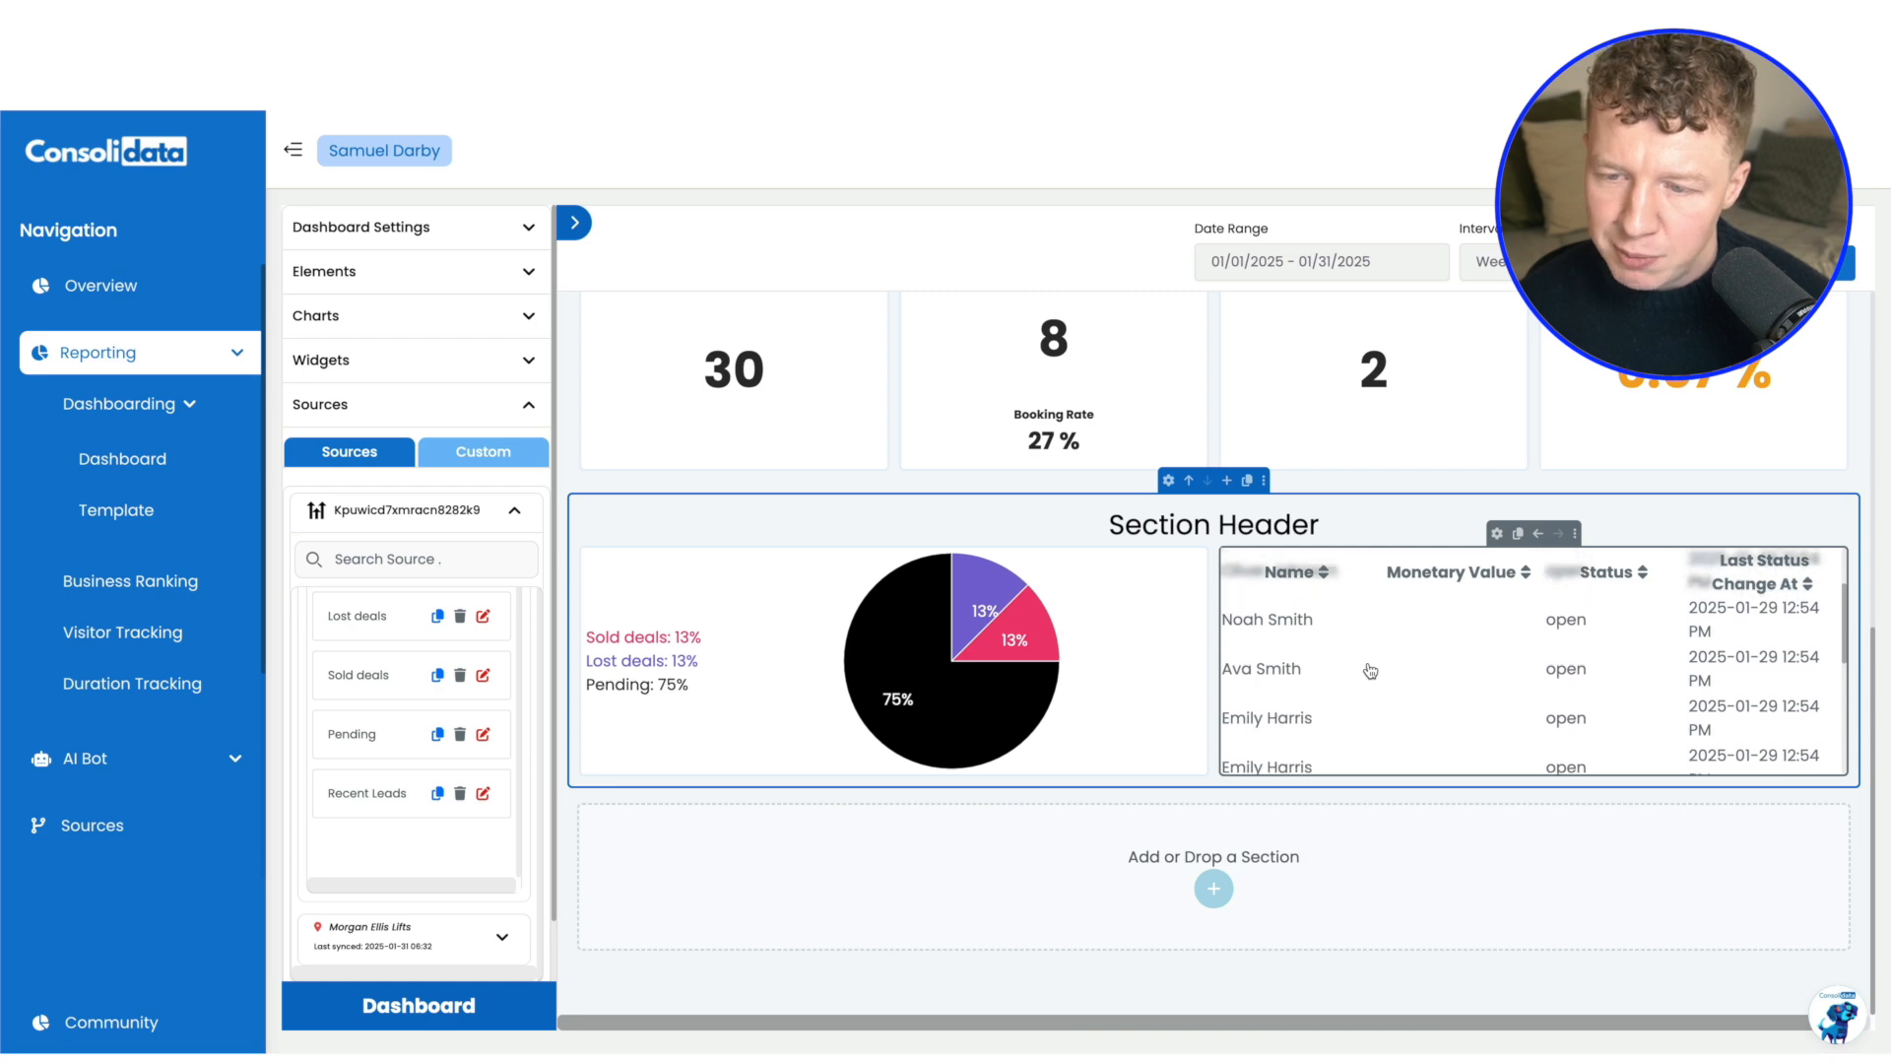
scroll(1377, 669, up, 2)
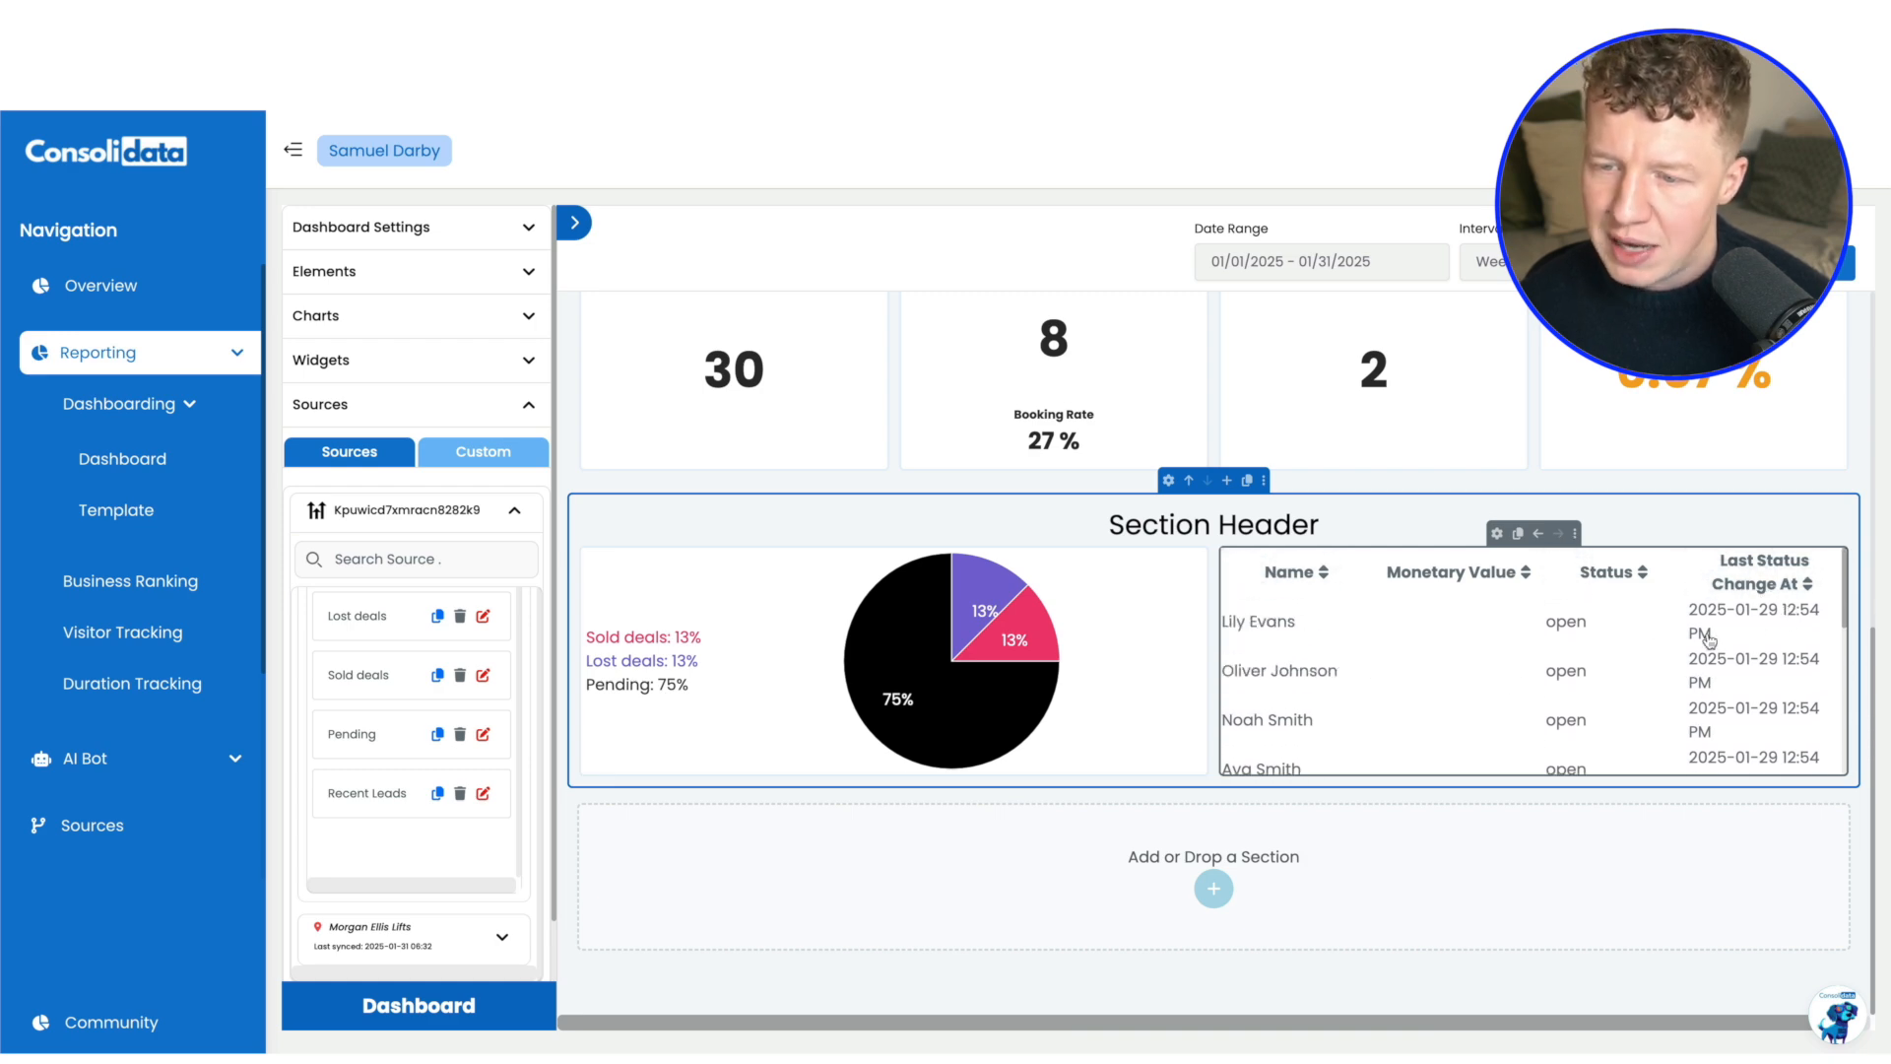
scroll(1743, 652, down, 2)
scroll(1777, 662, up, 2)
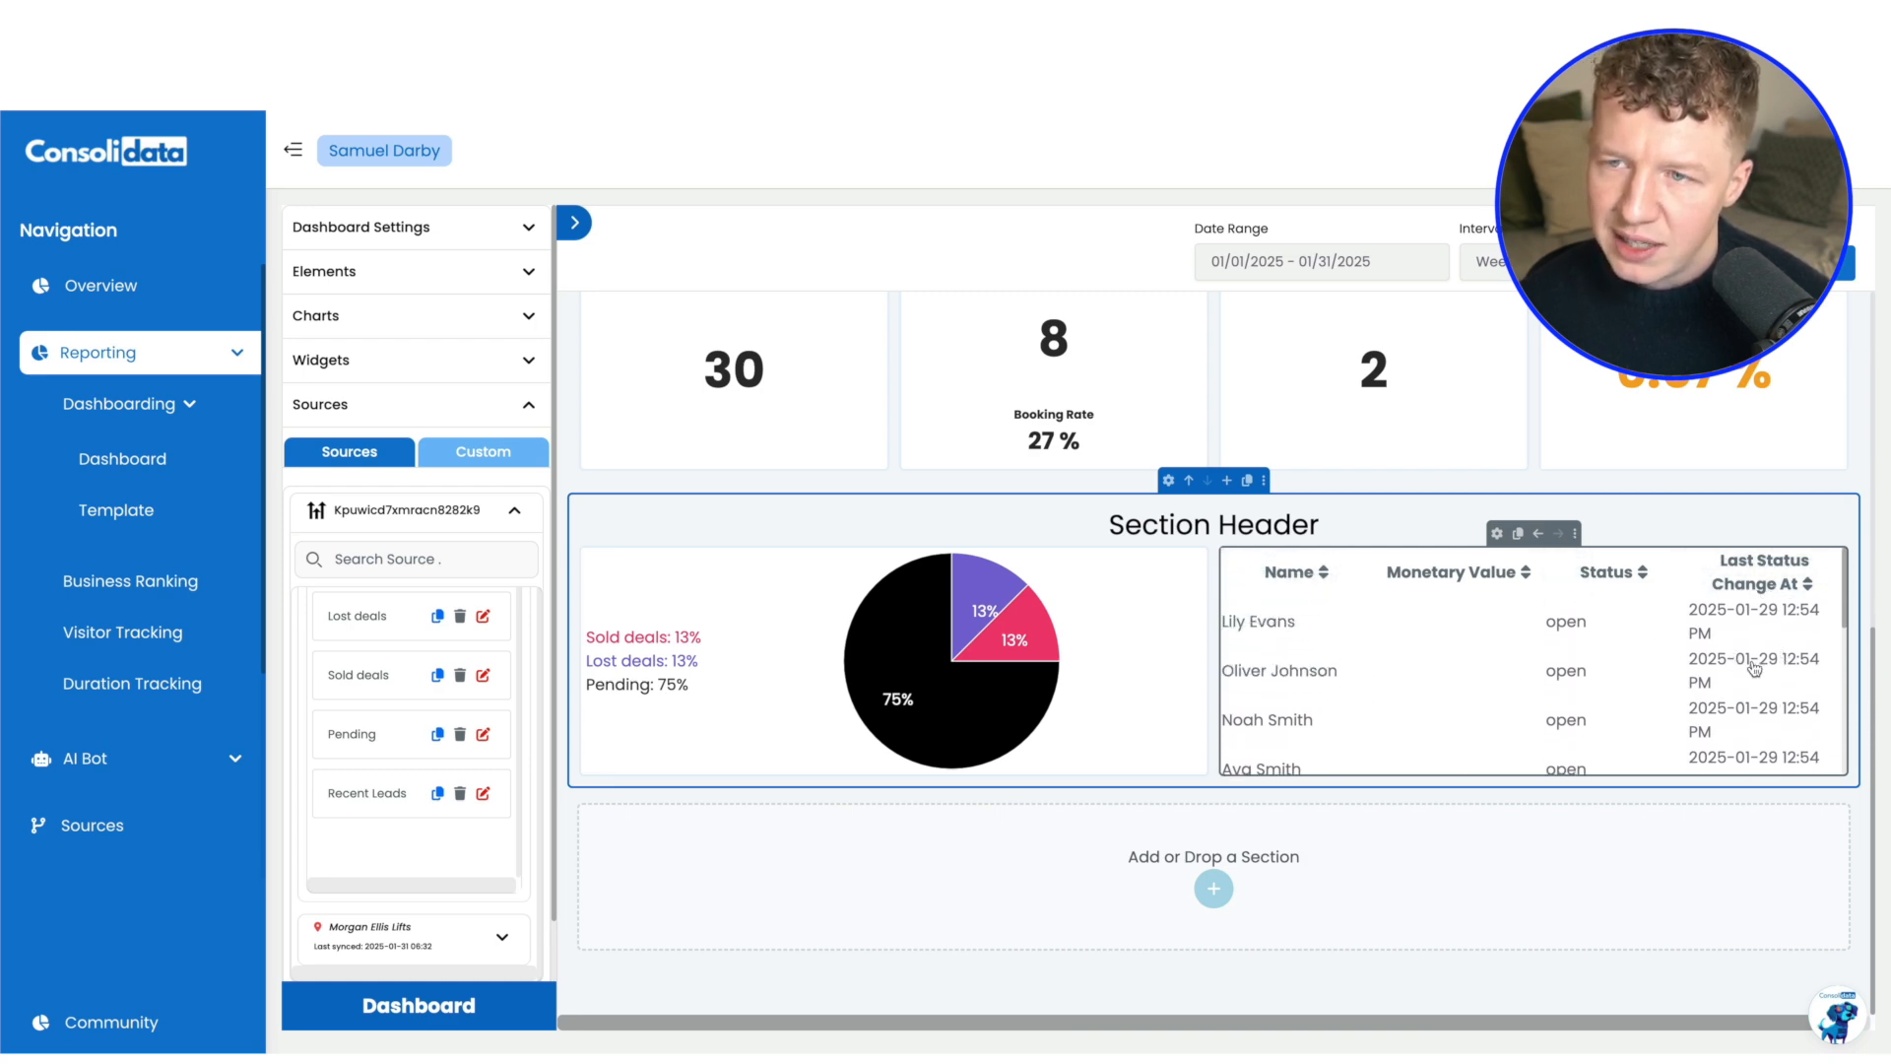
scroll(1625, 596, up, 1)
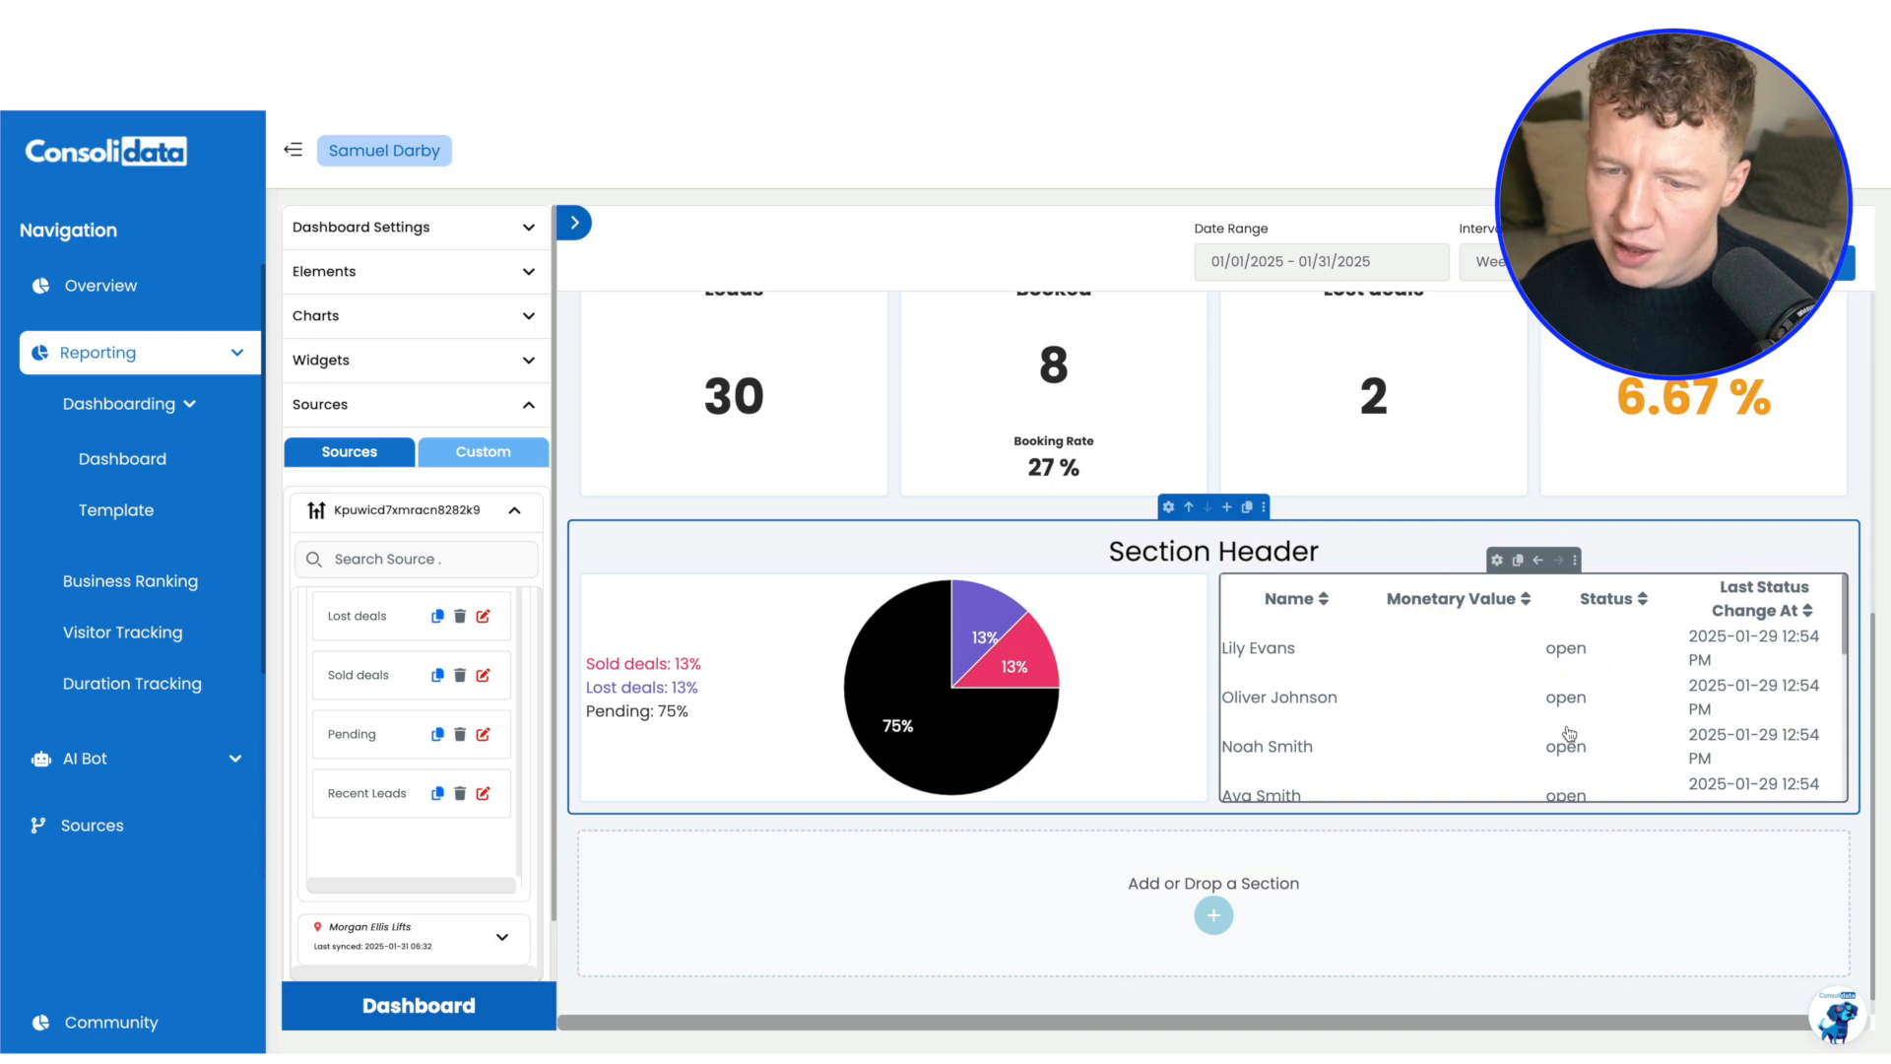
scroll(1571, 759, up, 5)
scroll(1004, 321, down, 2)
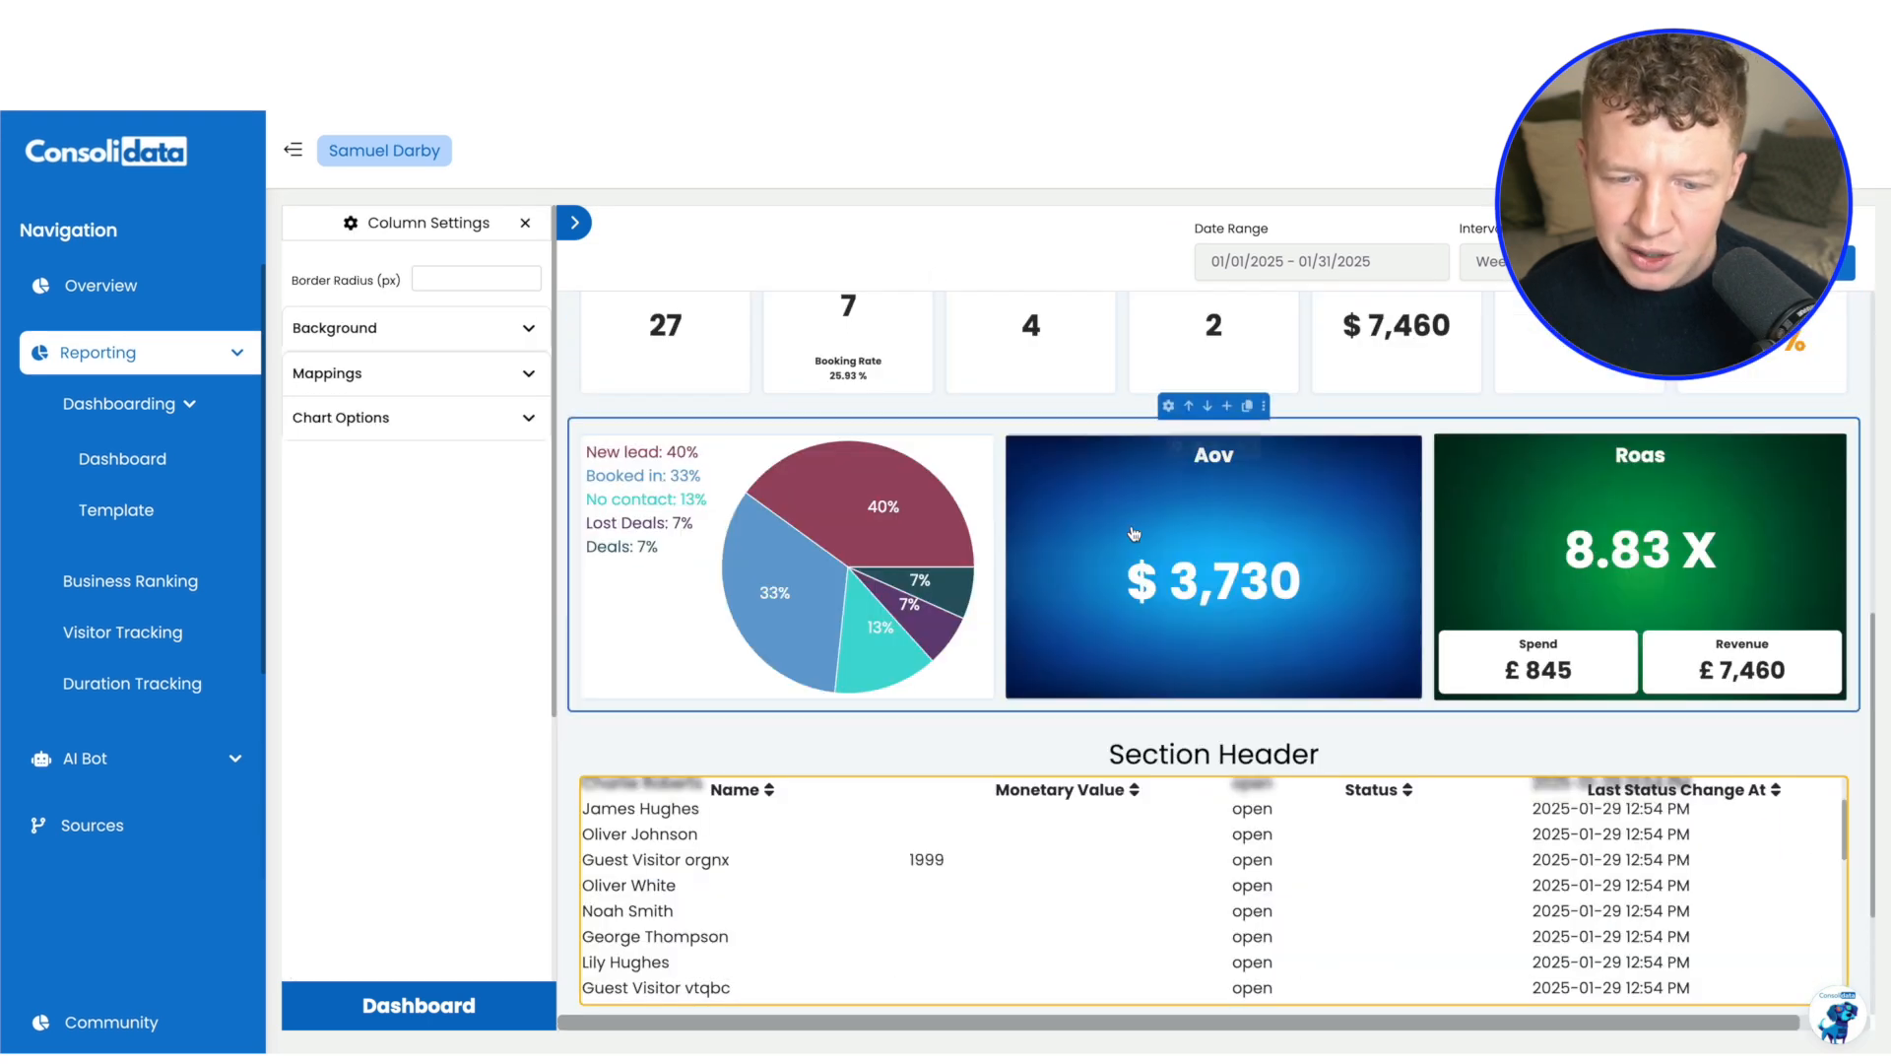
scroll(1132, 536, down, 1)
scroll(1231, 591, up, 1)
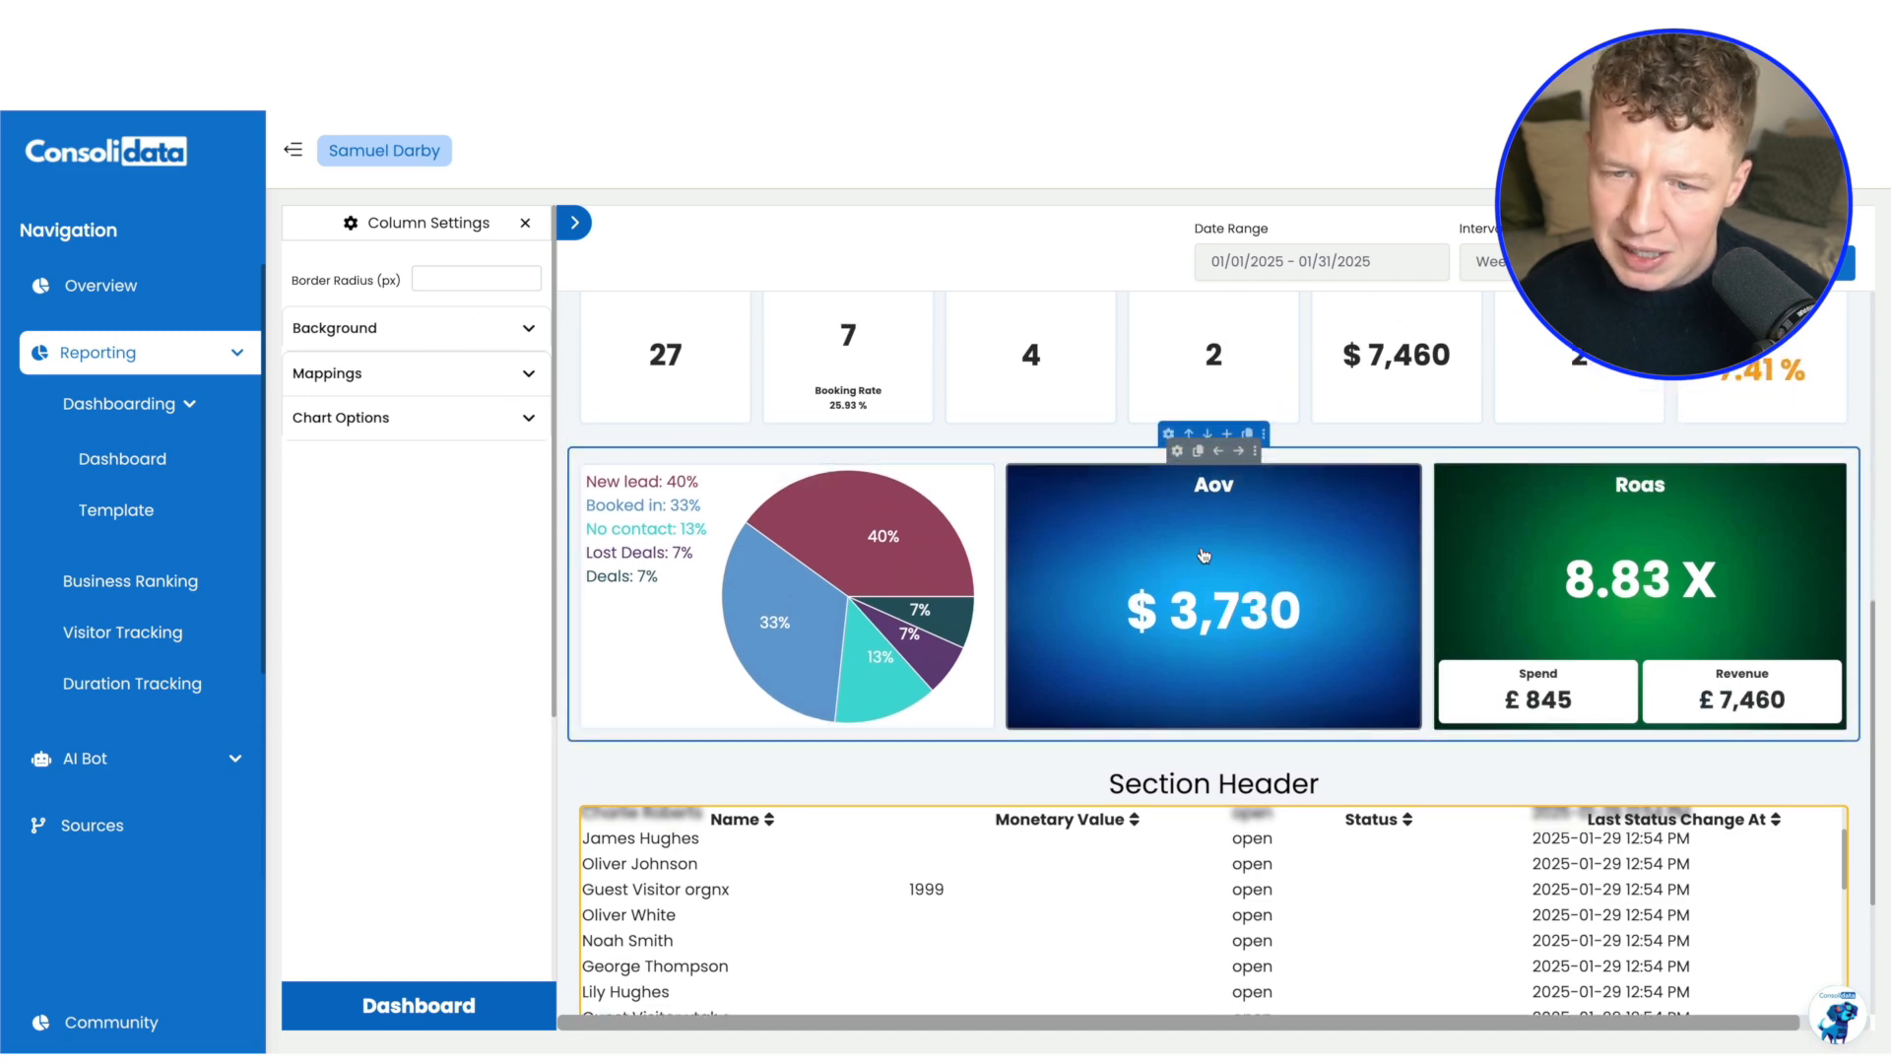
scroll(1227, 530, up, 1)
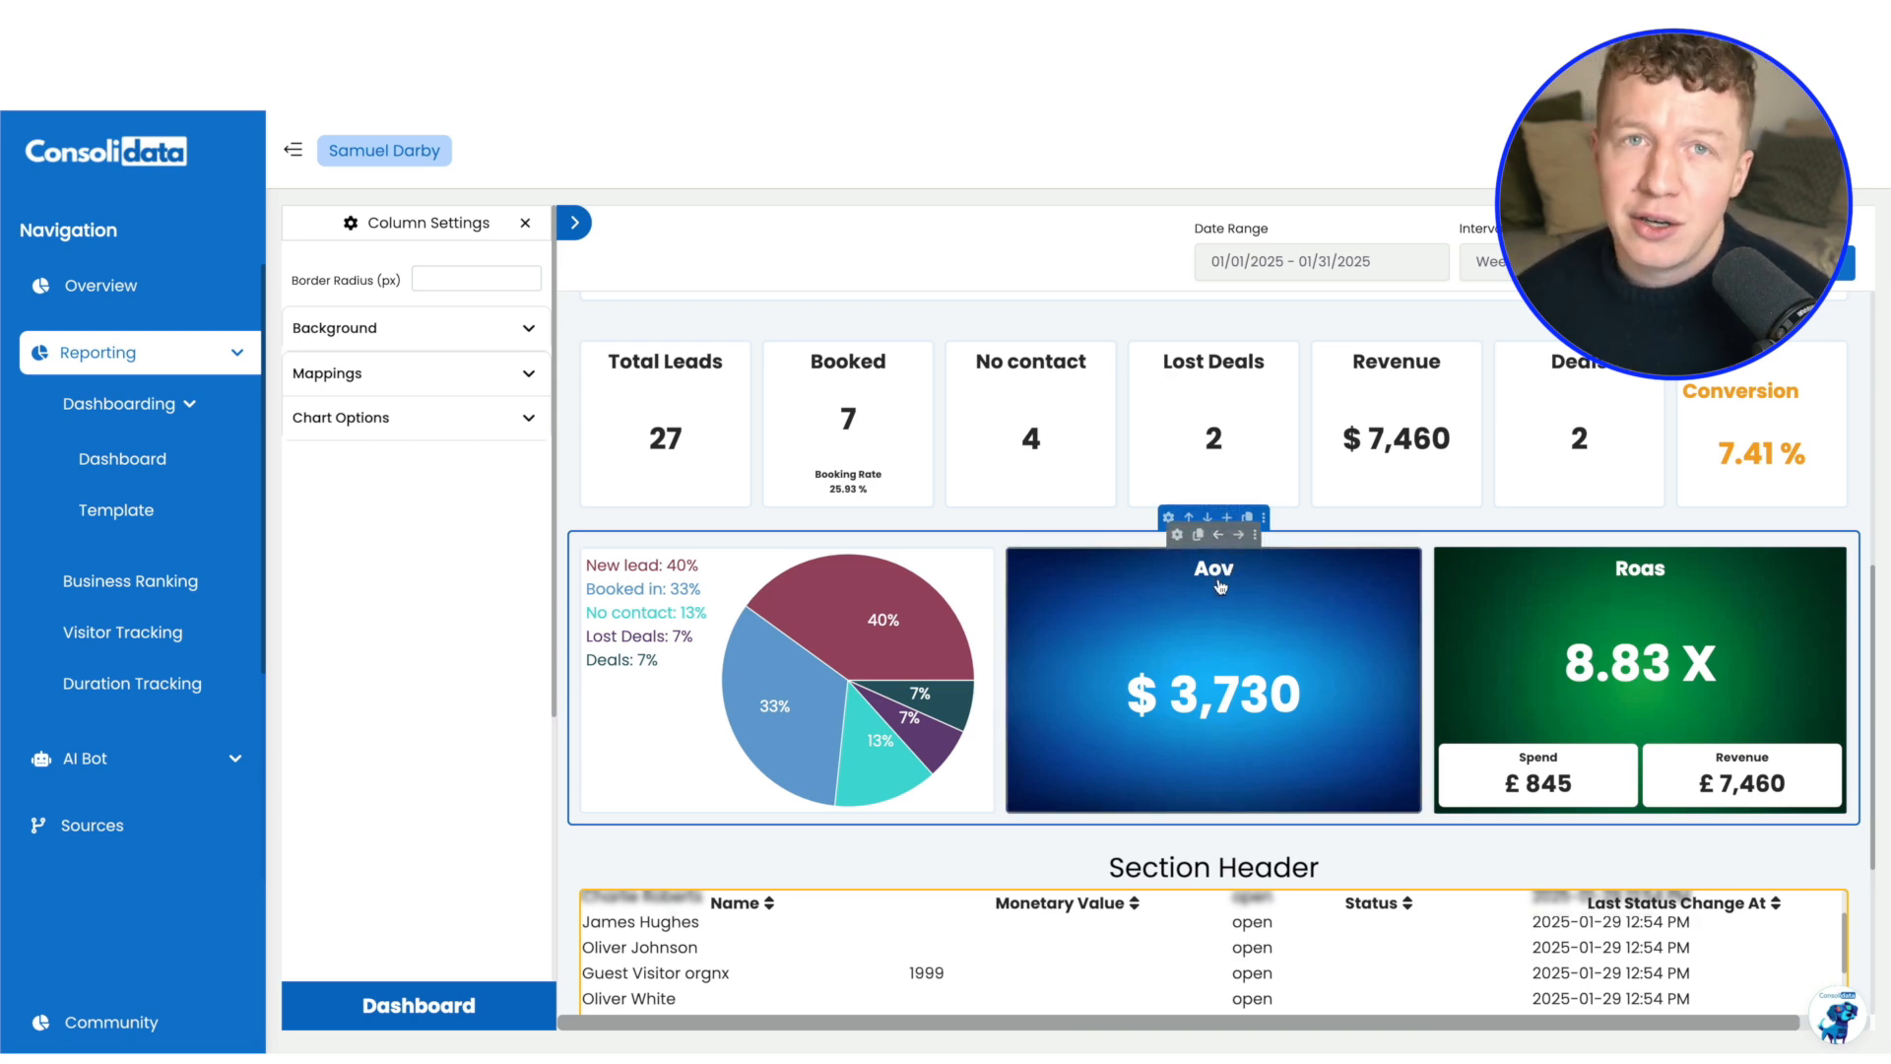
scroll(779, 531, up, 7)
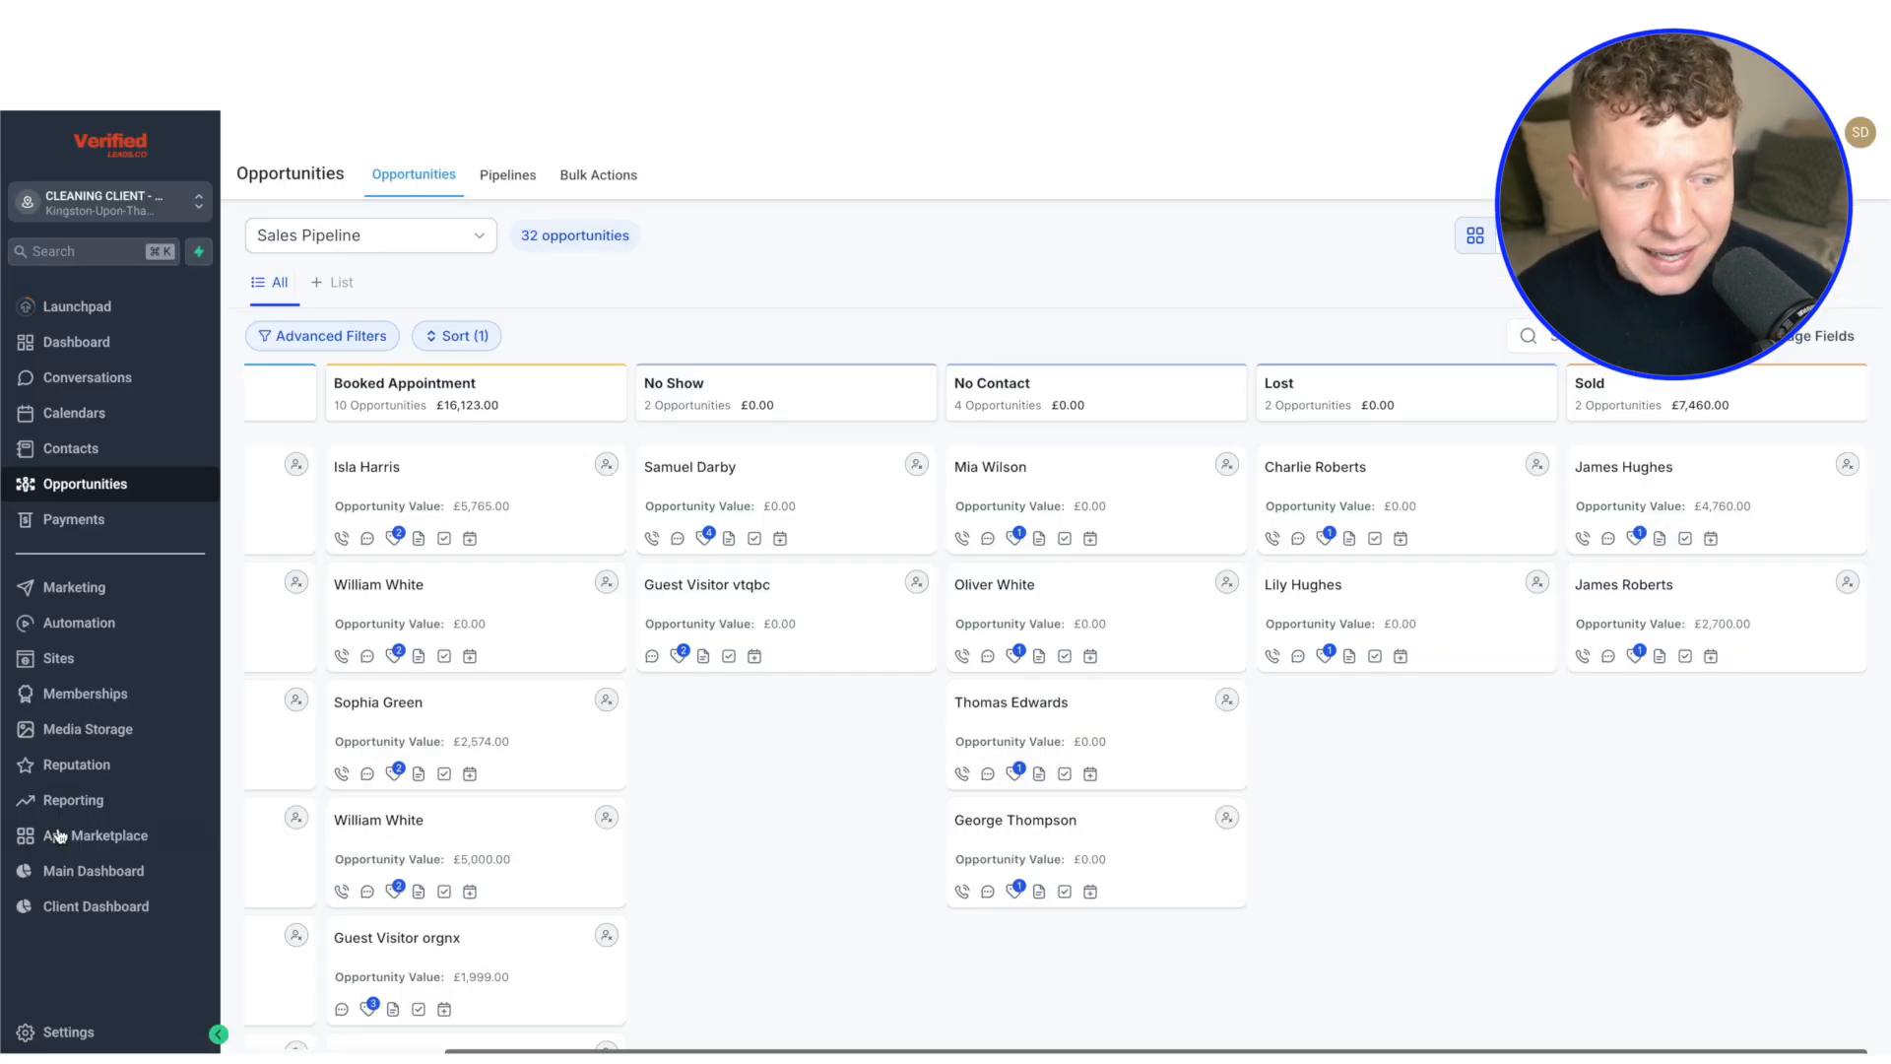
Open the Client Dashboard embedded in the HighLevel sub-account and look through its contents
click(99, 905)
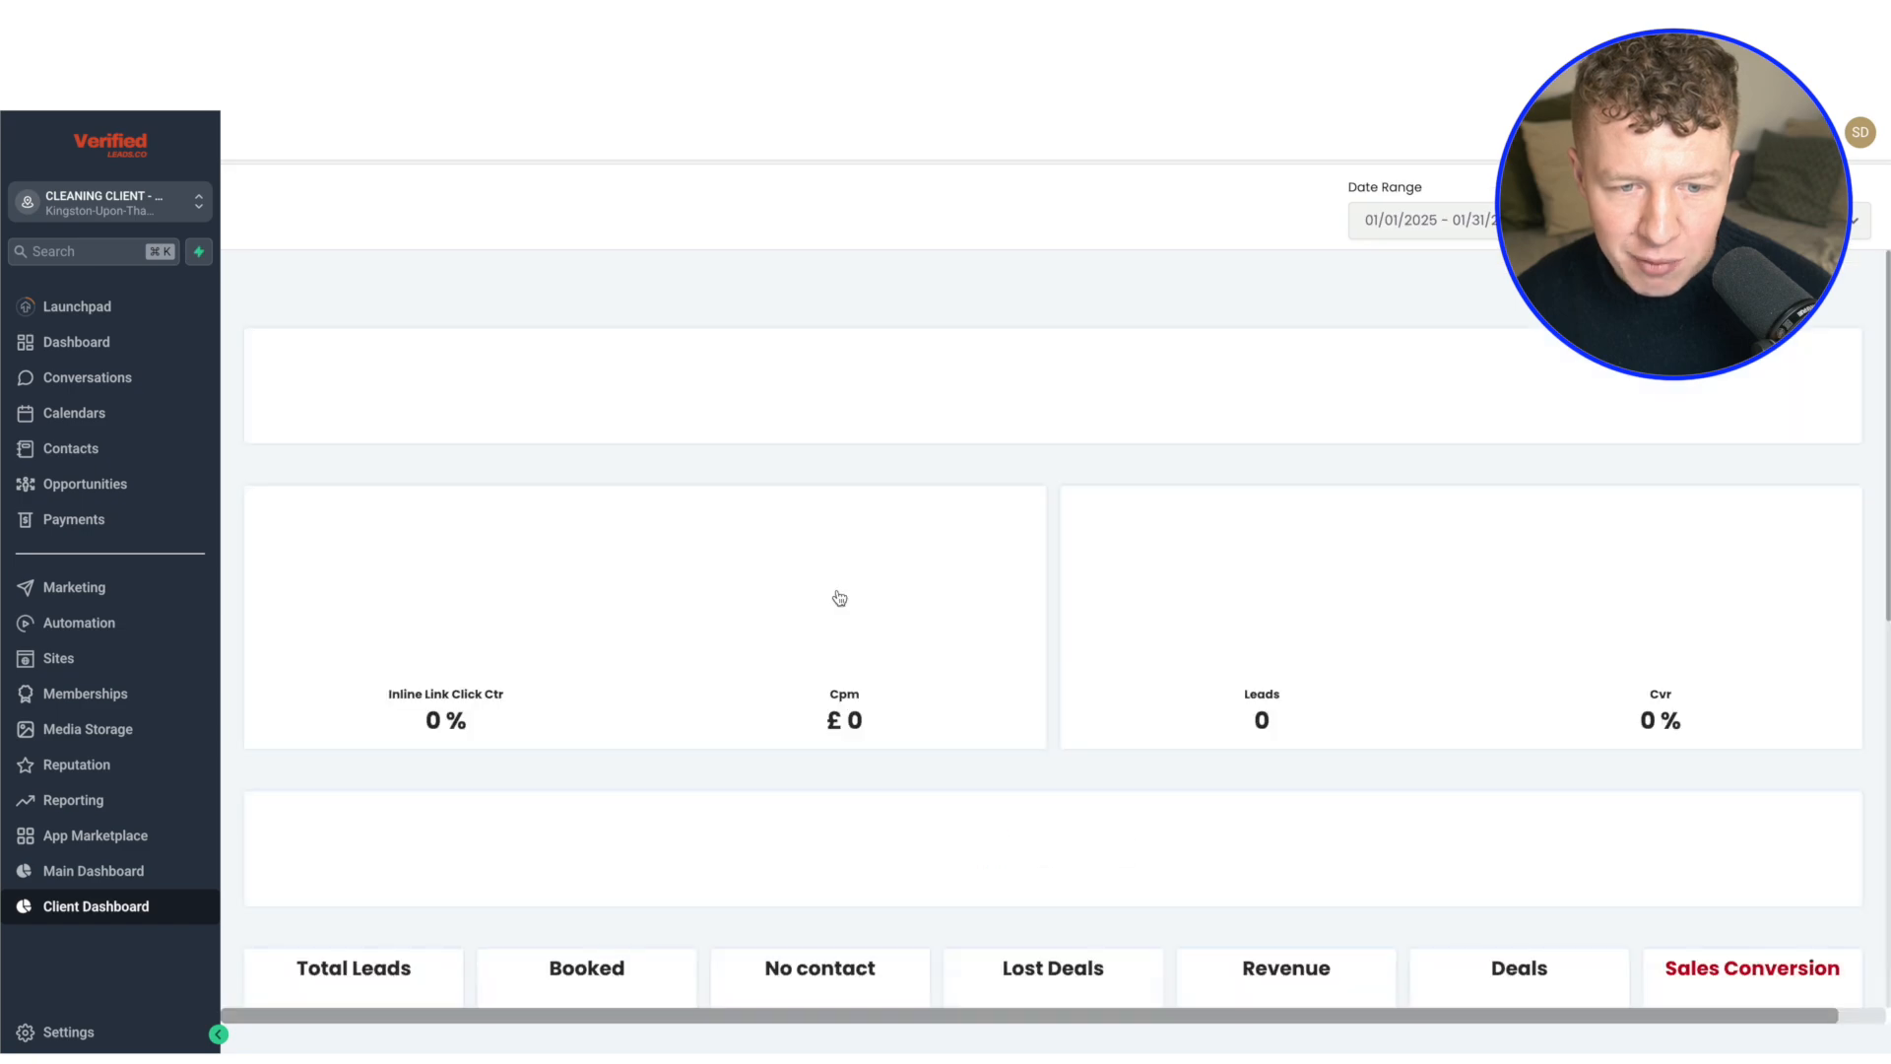
scroll(871, 544, down, 3)
scroll(873, 541, down, 3)
scroll(873, 541, up, 6)
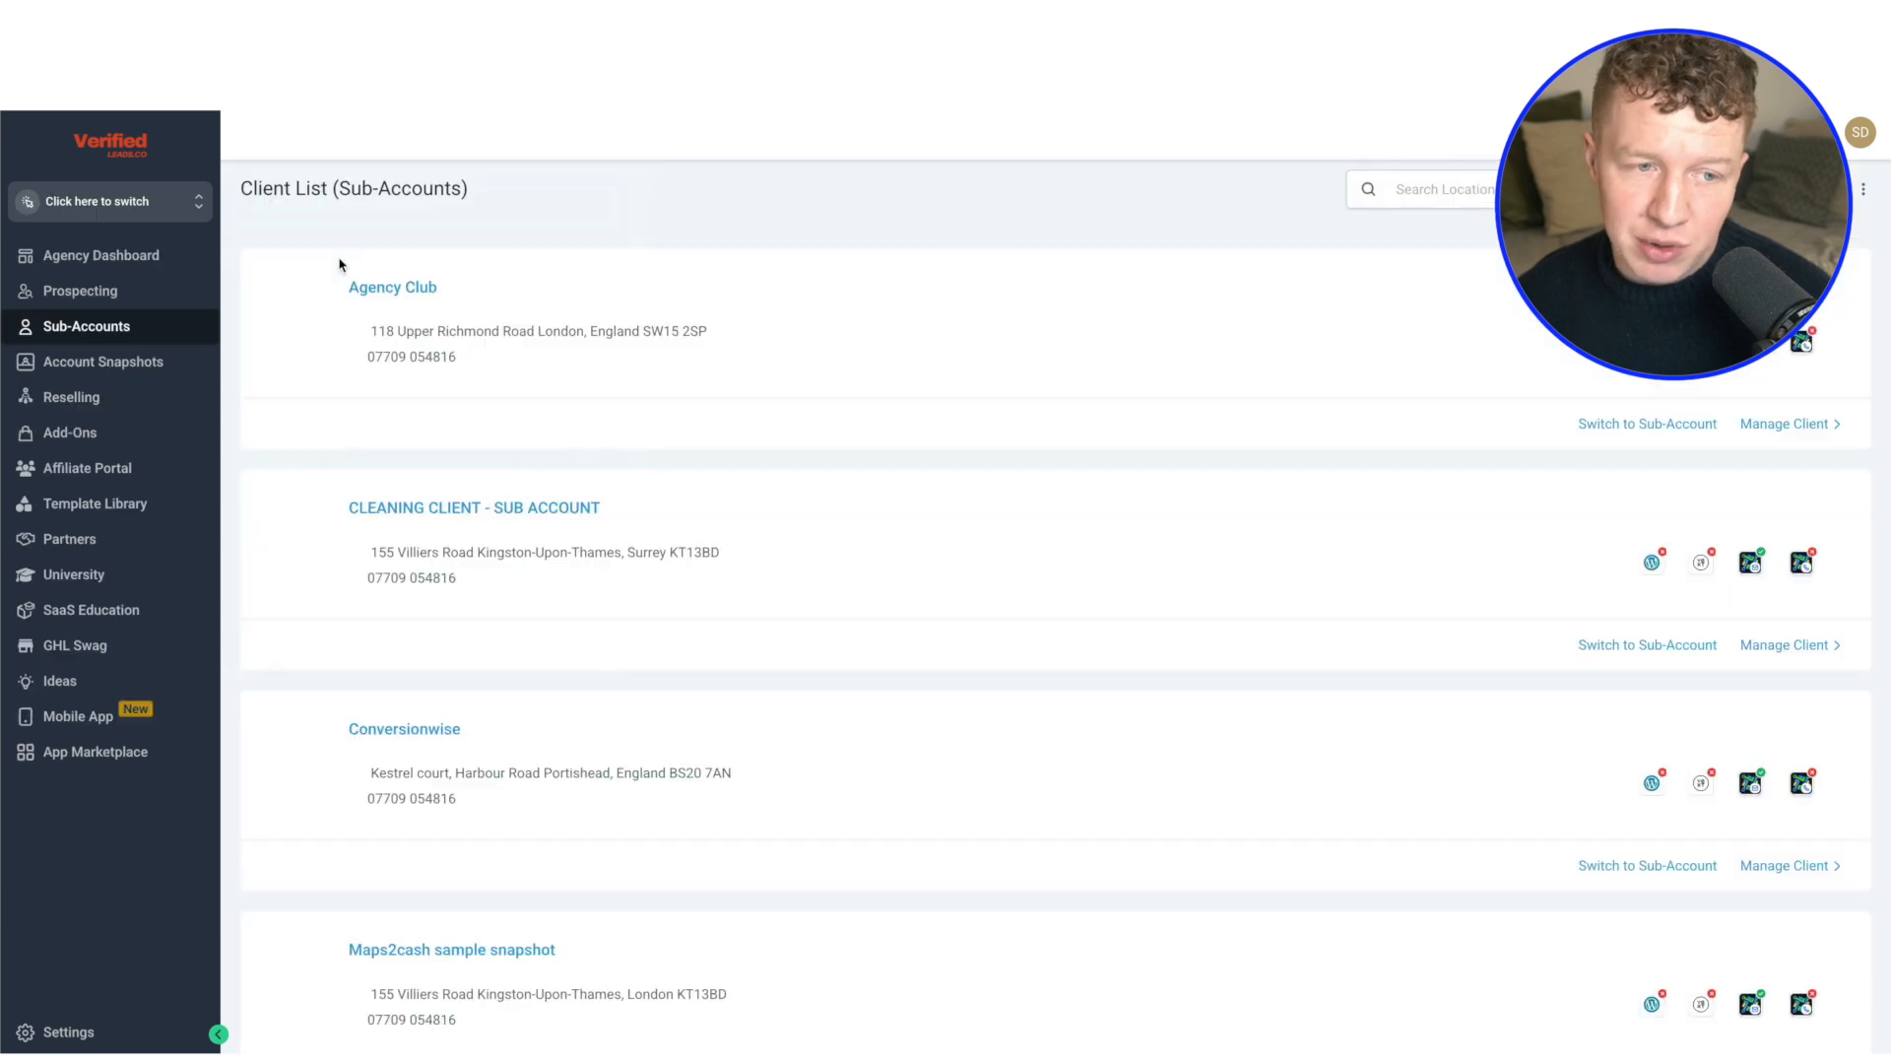
Open the Custom Menu Links in HighLevel's agency settings and start a new menu link
click(73, 203)
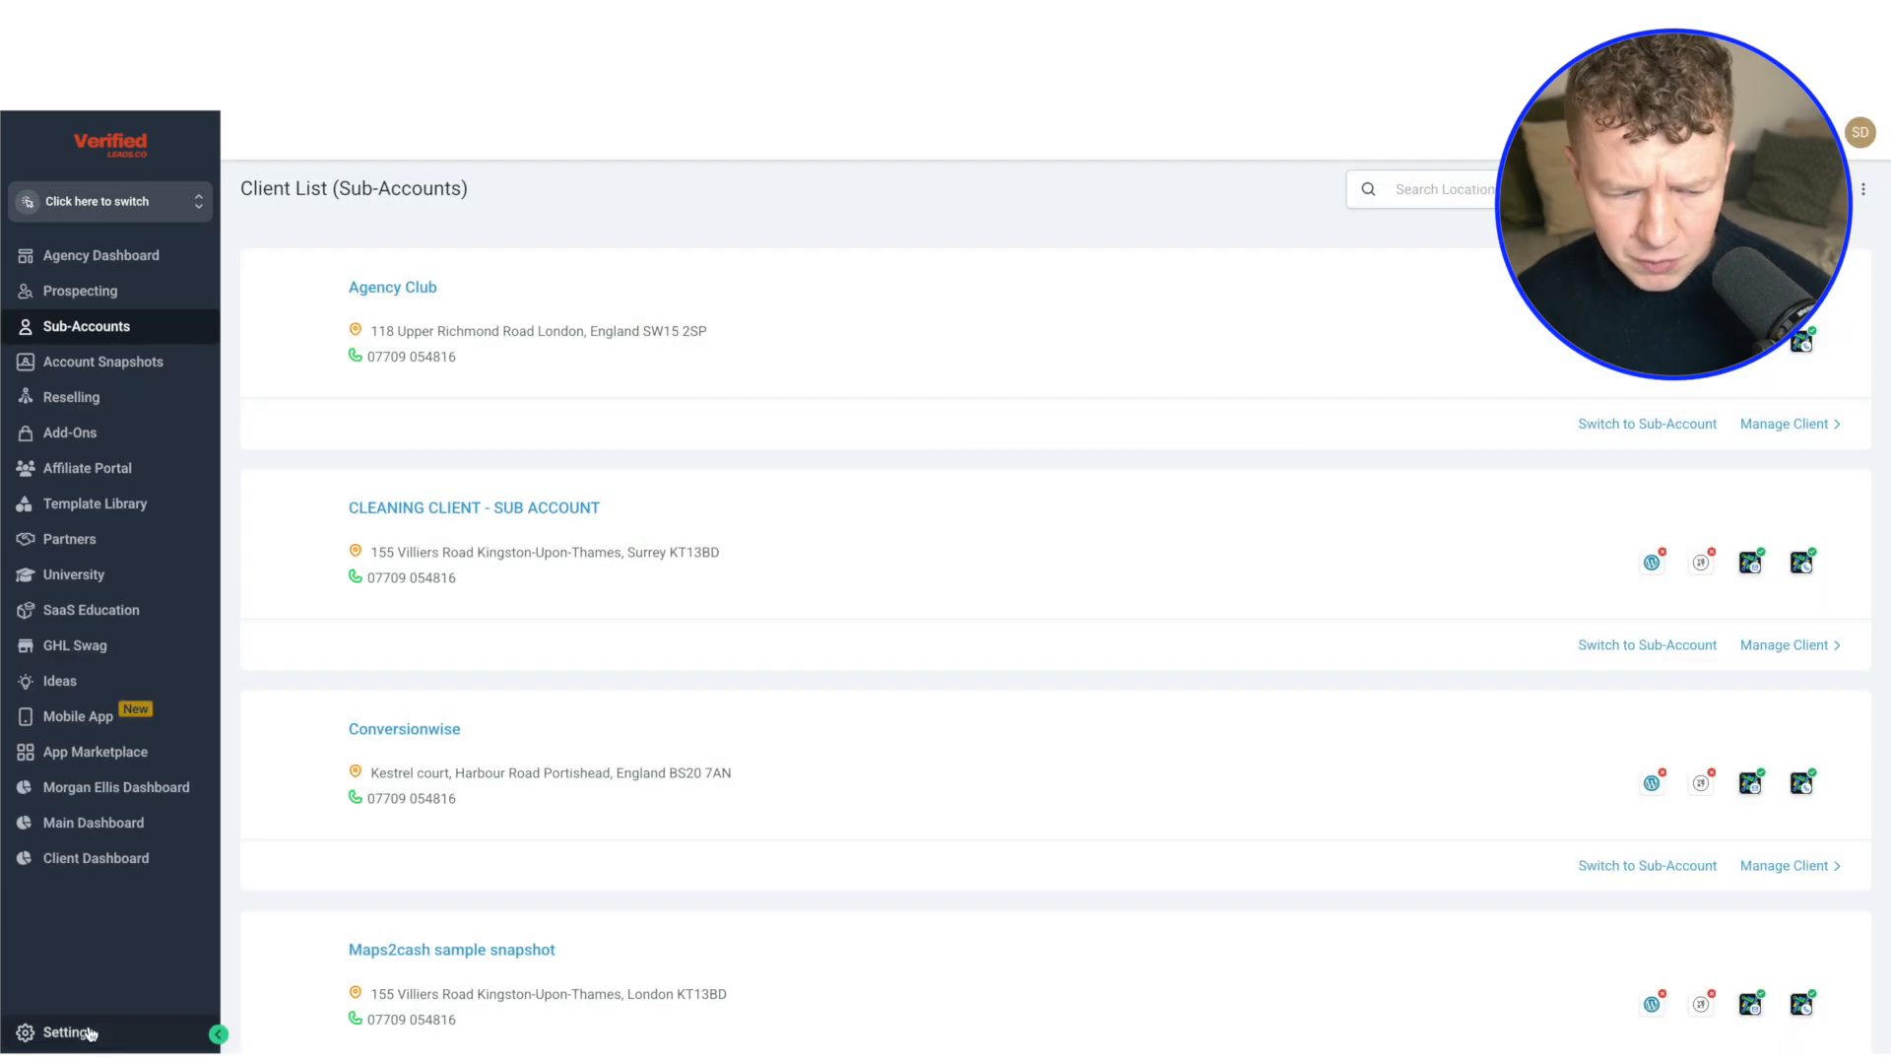
click(84, 1035)
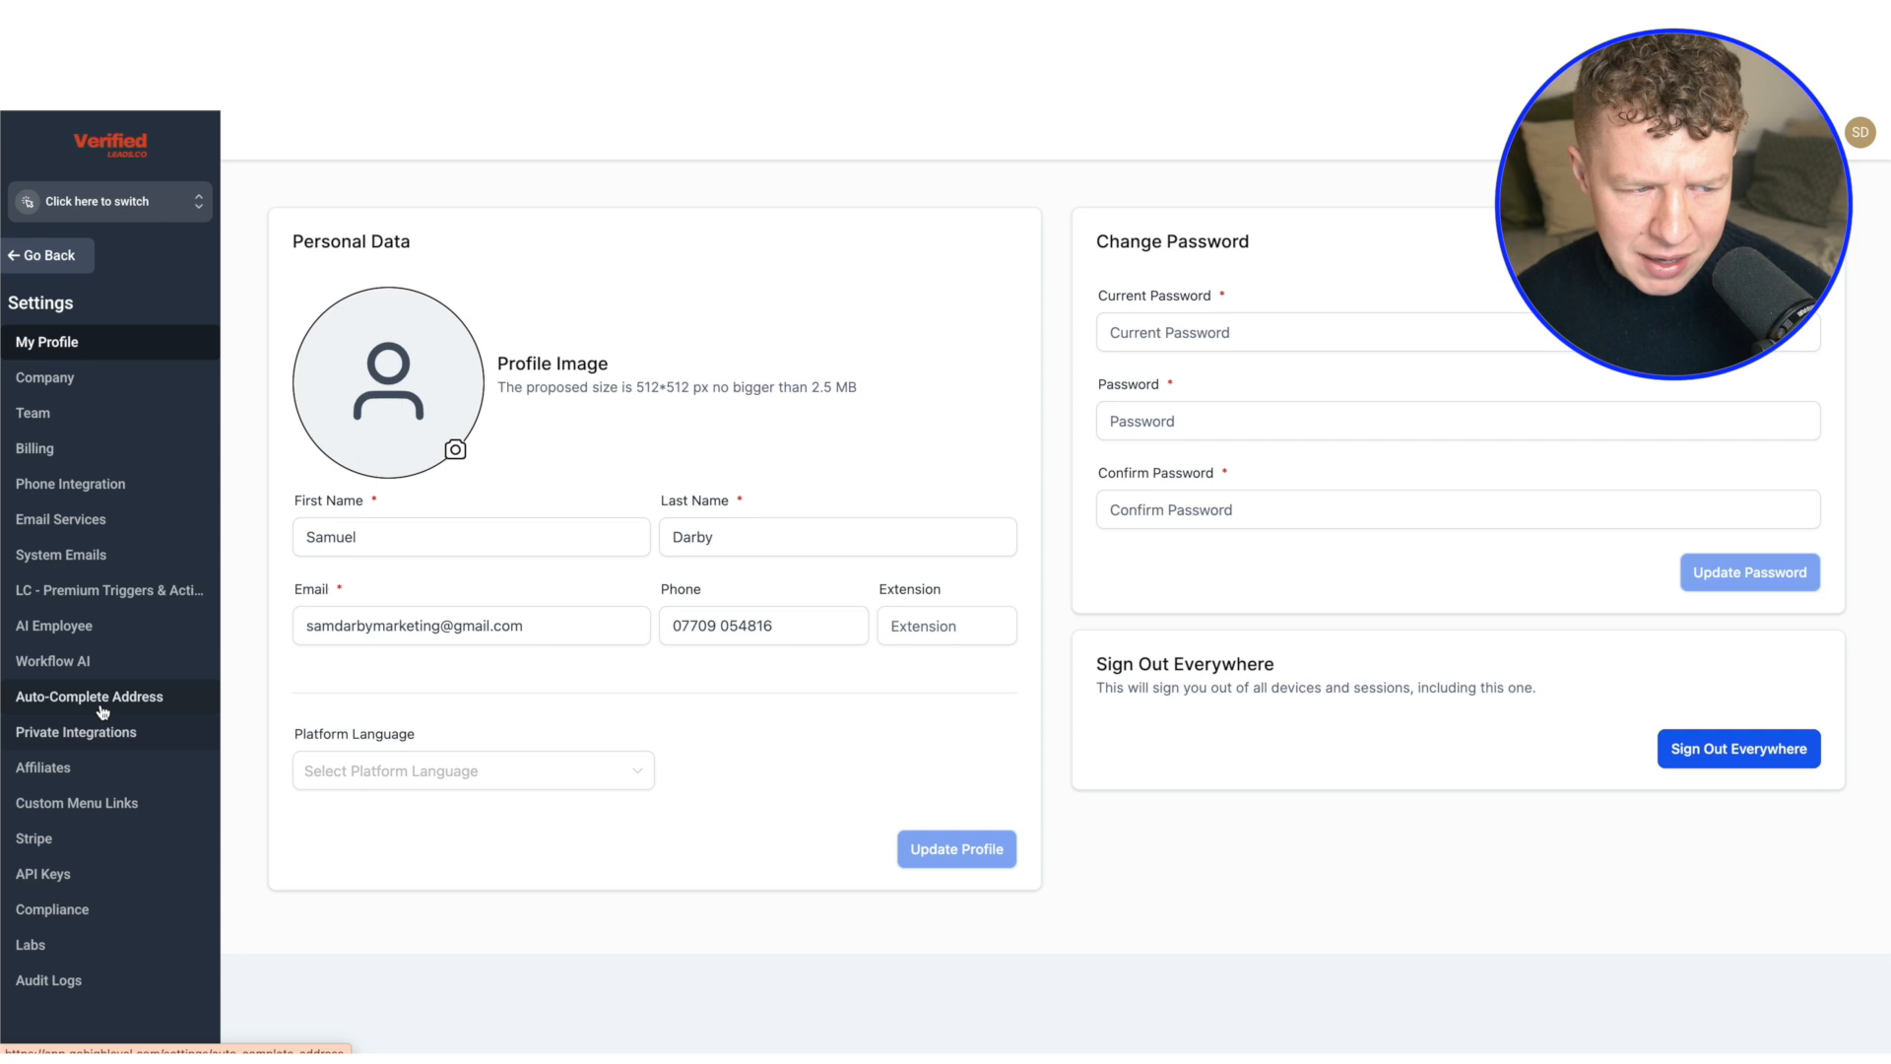
click(74, 800)
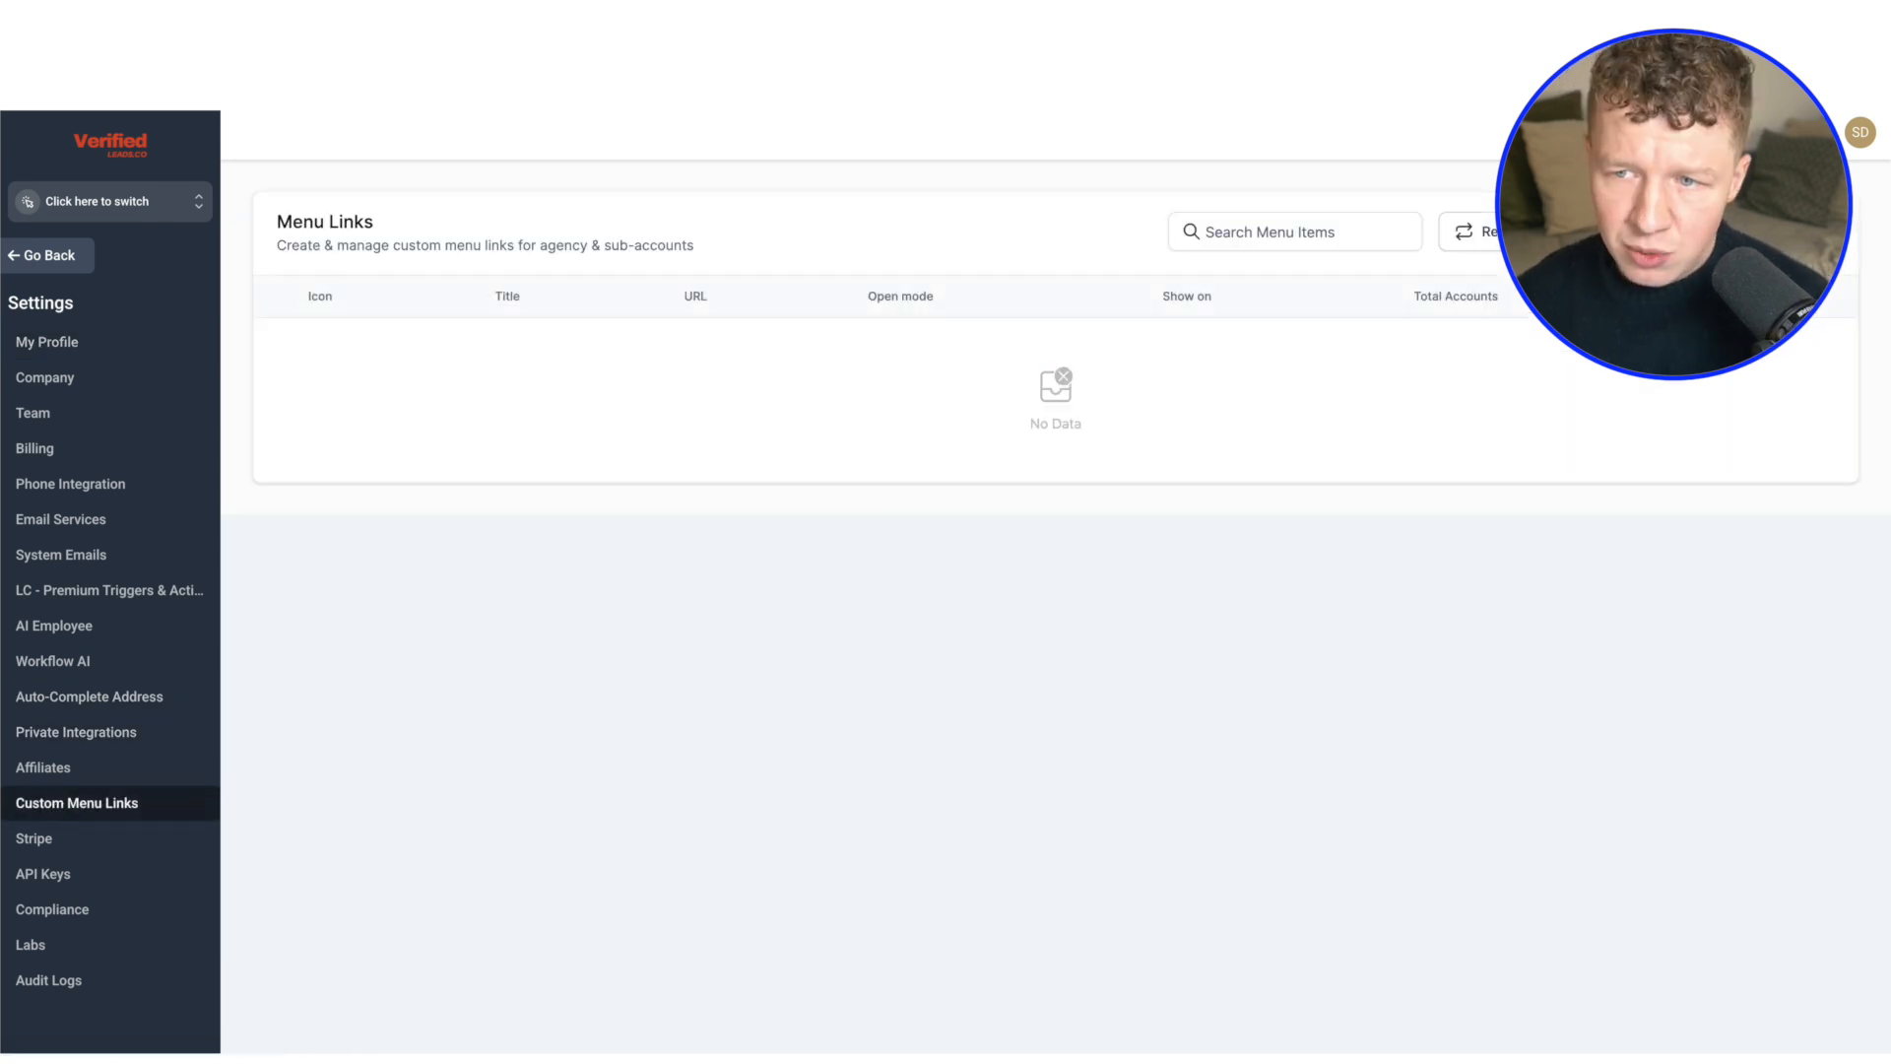
click(1748, 231)
Search the link icons for "chart" and set the menu link's icon to chart-pie
click(873, 483)
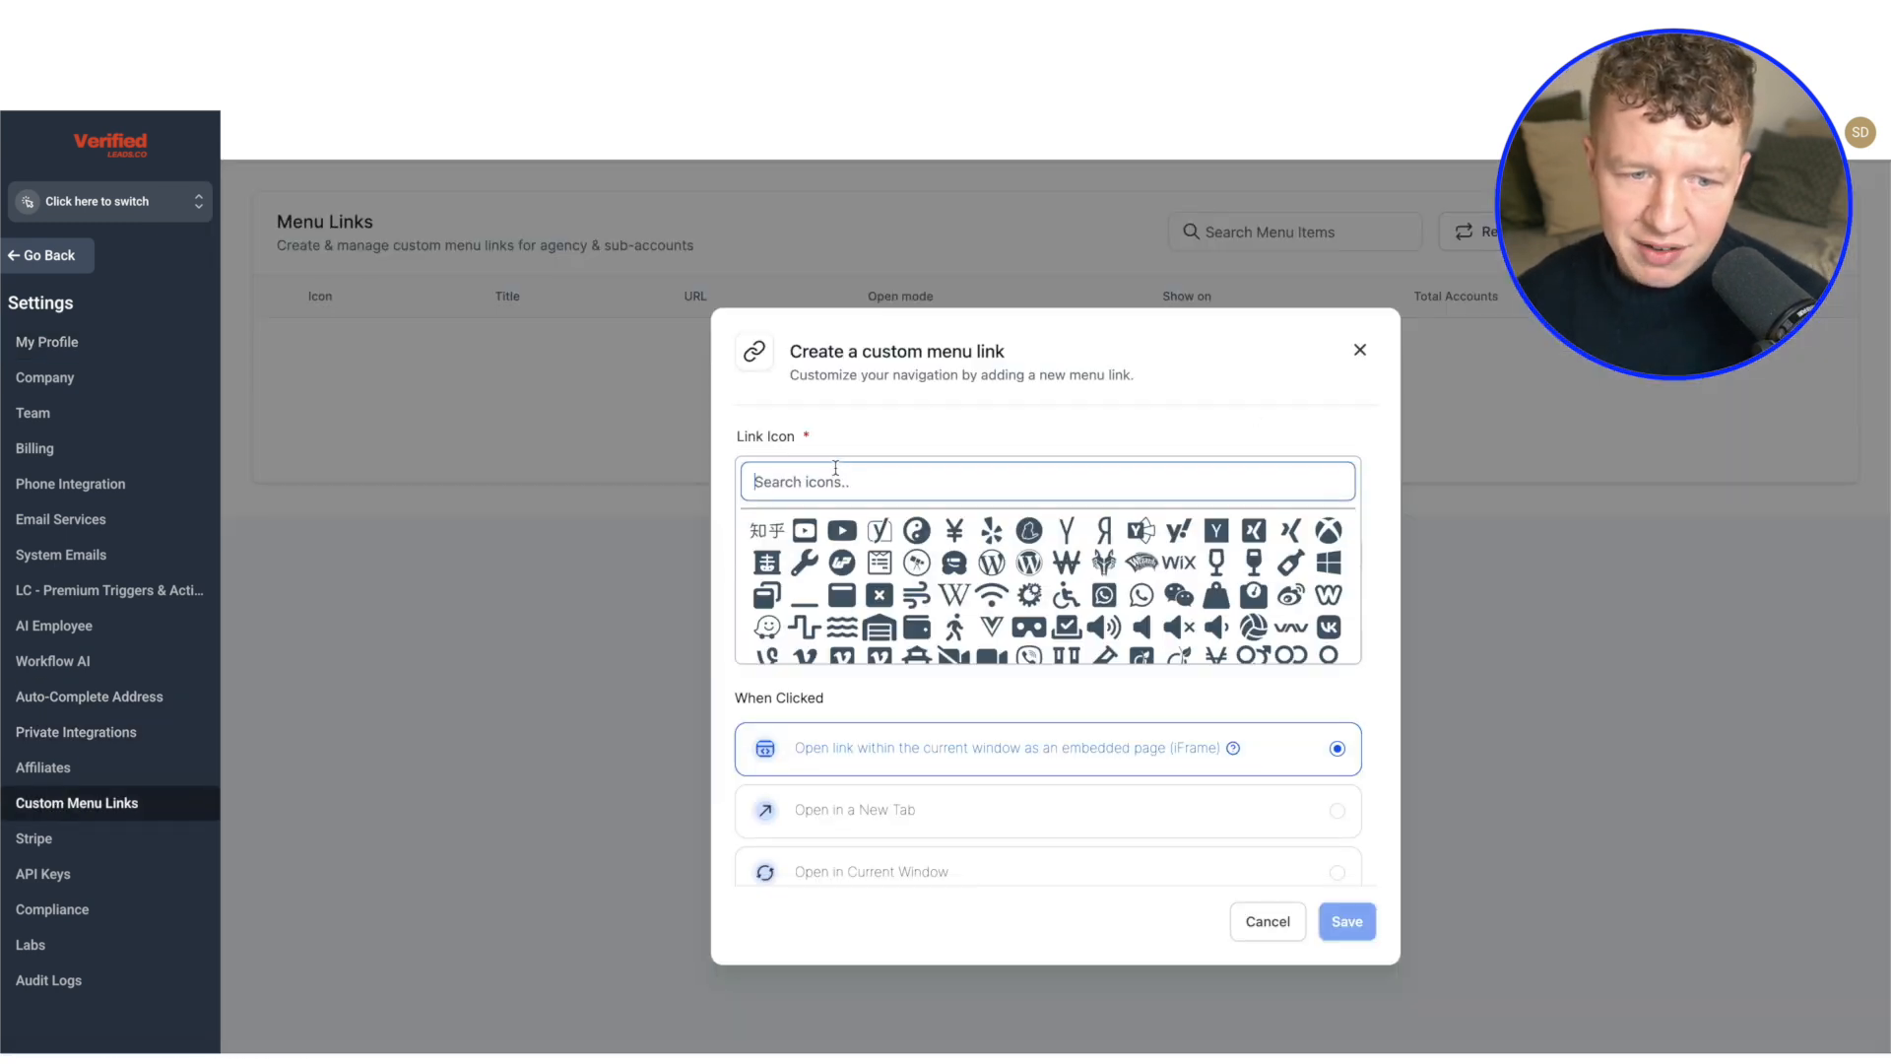
text(chart)
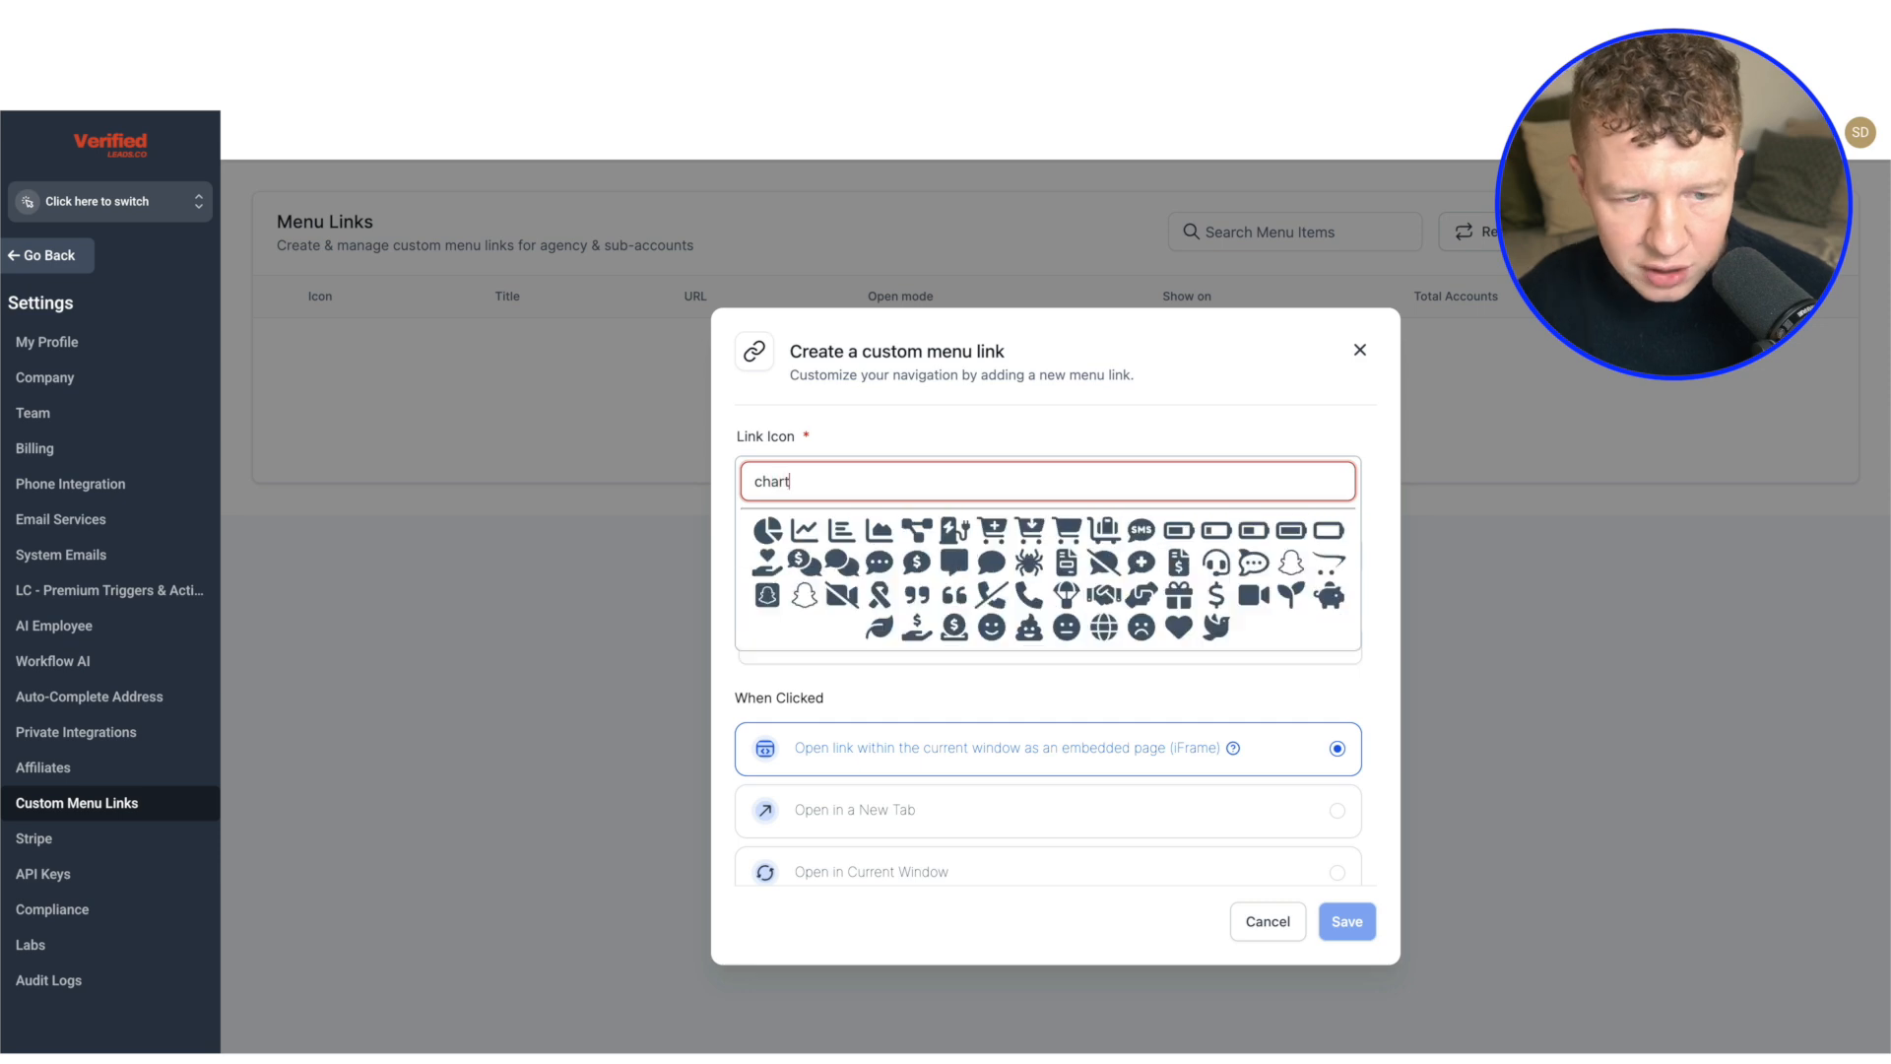
click(768, 531)
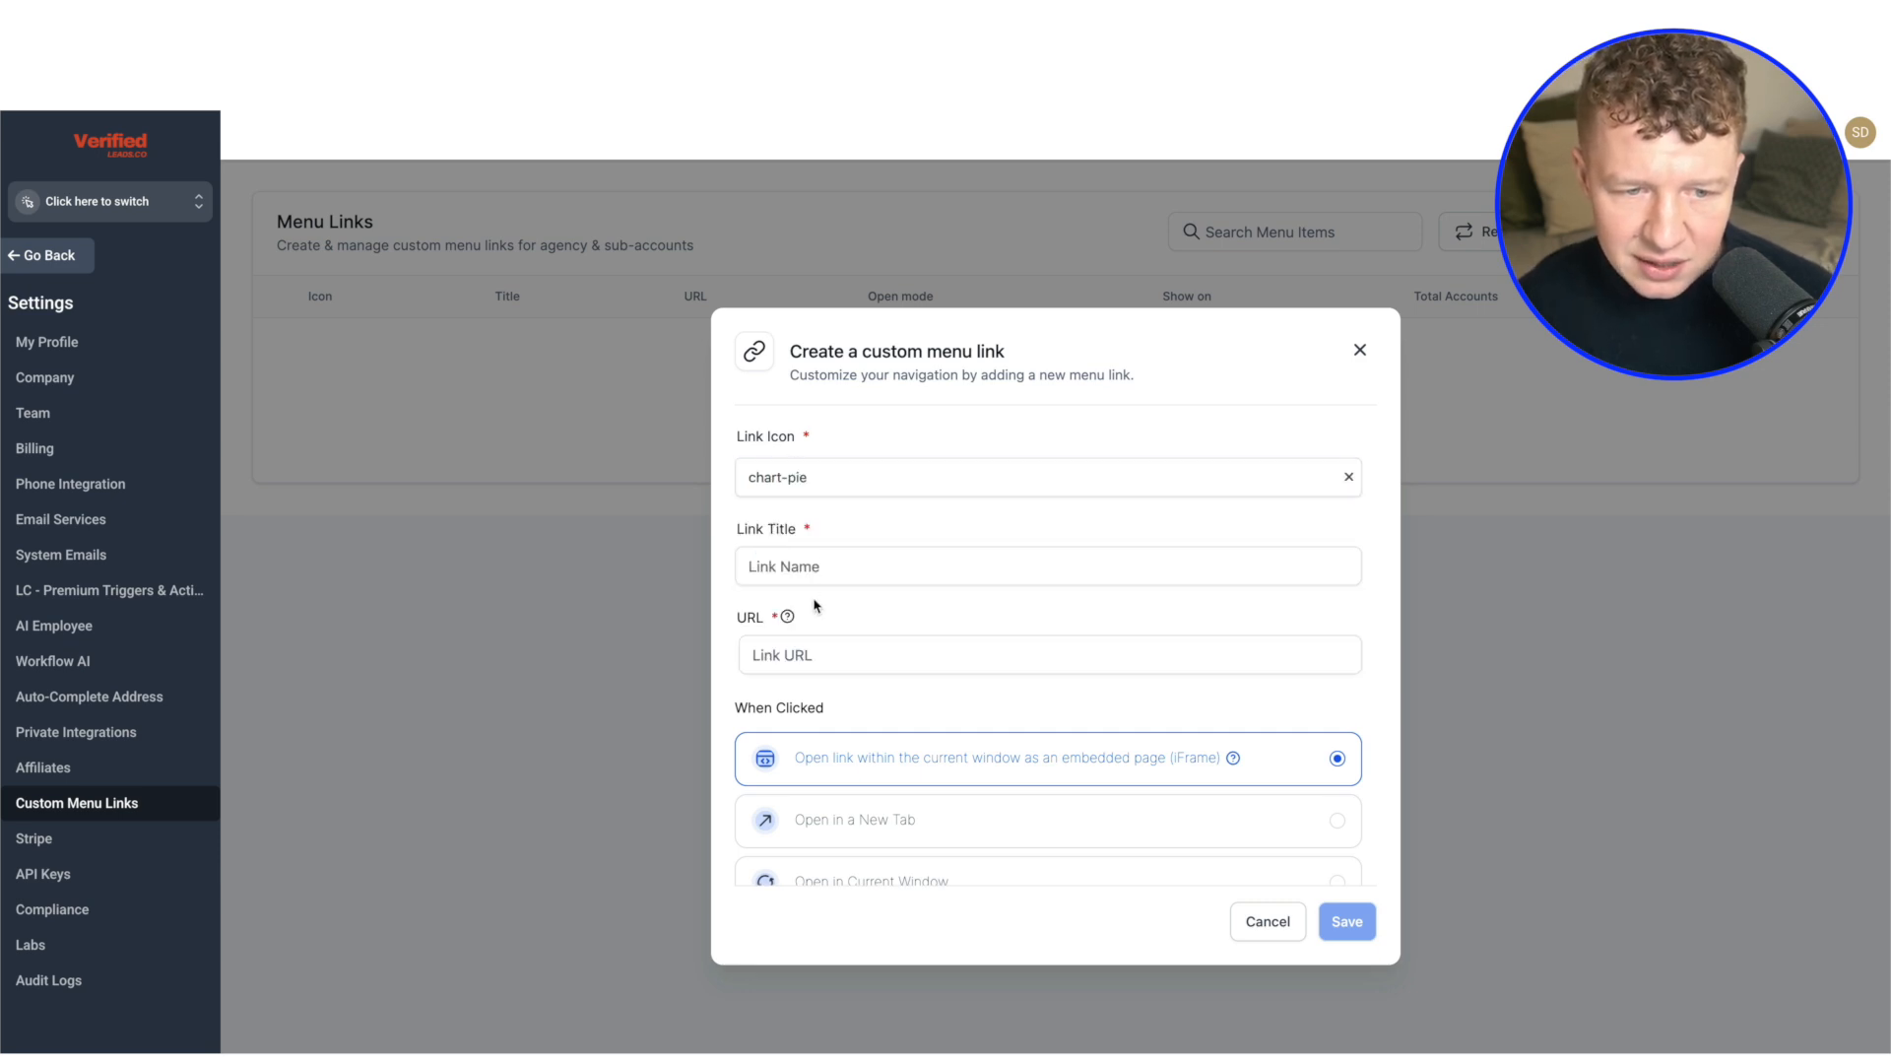
Title the menu link CLIENT NAME Dashboard and set its URL to the share link copied from the Consolidata dashboard
click(839, 561)
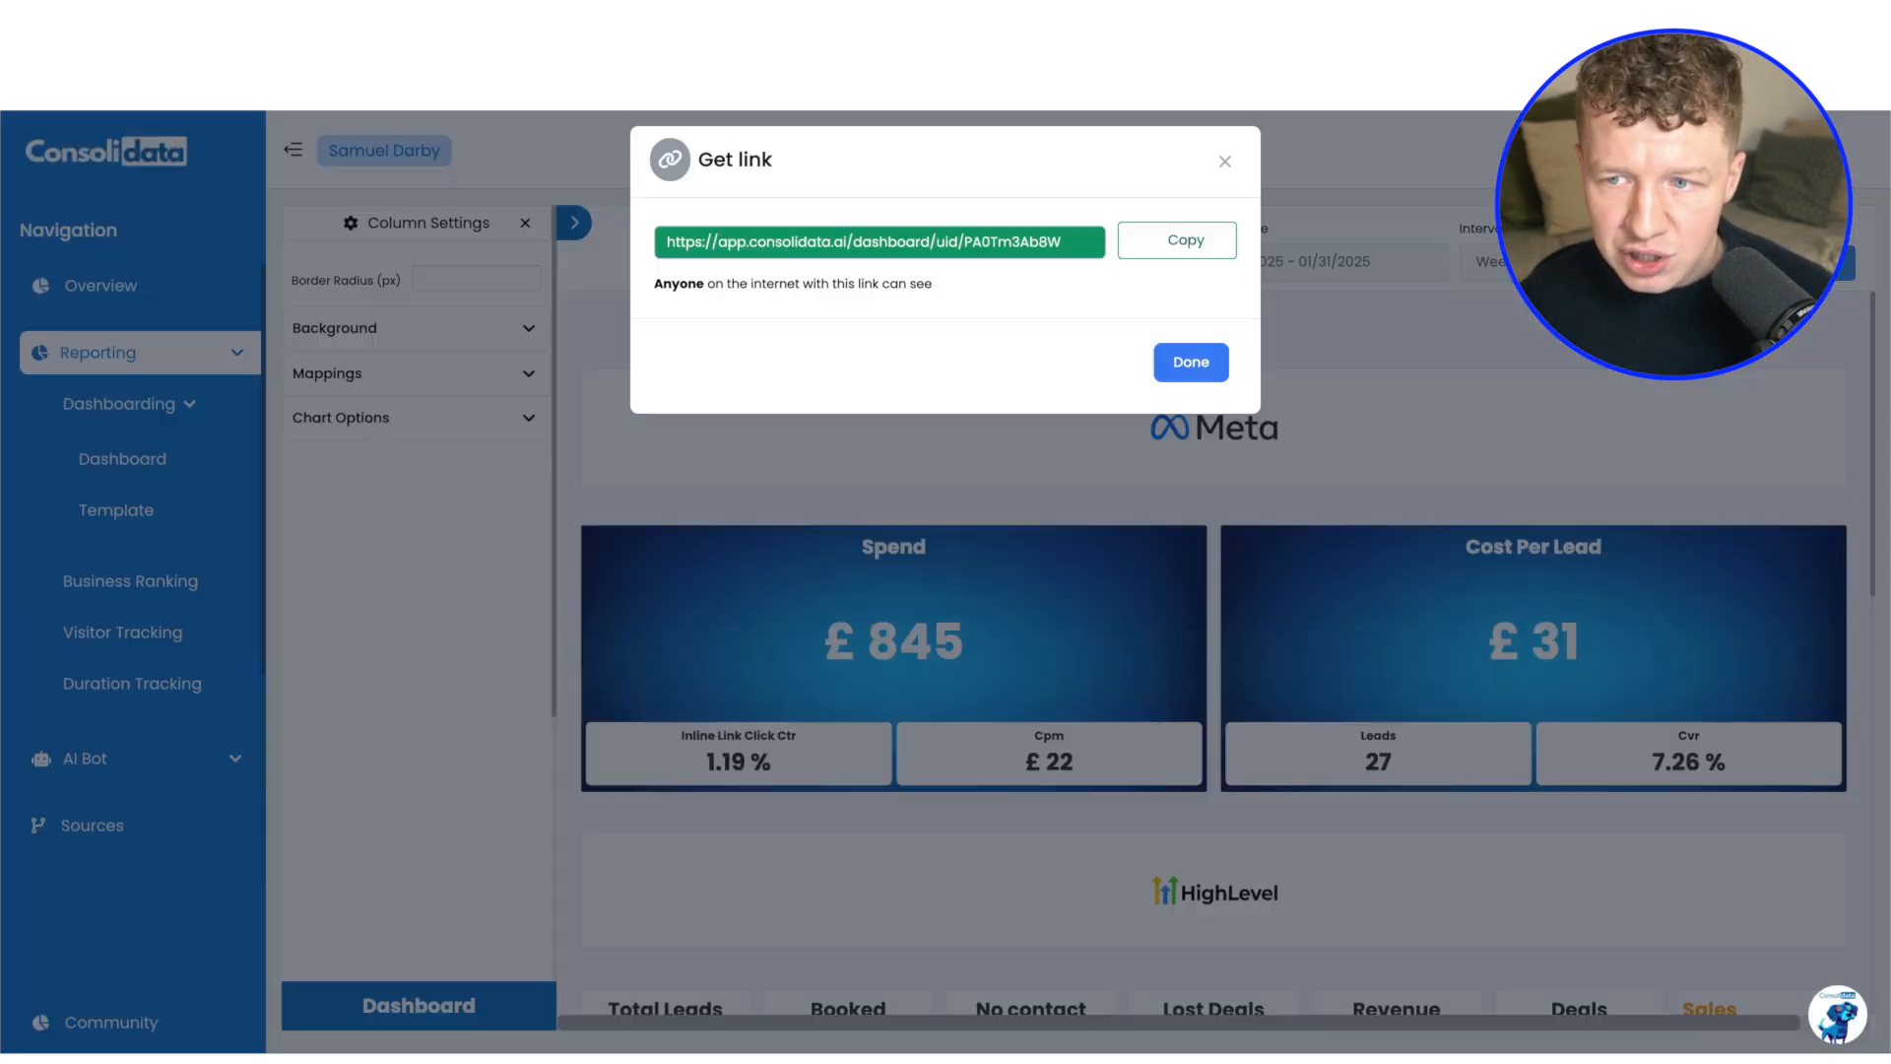
click(1226, 162)
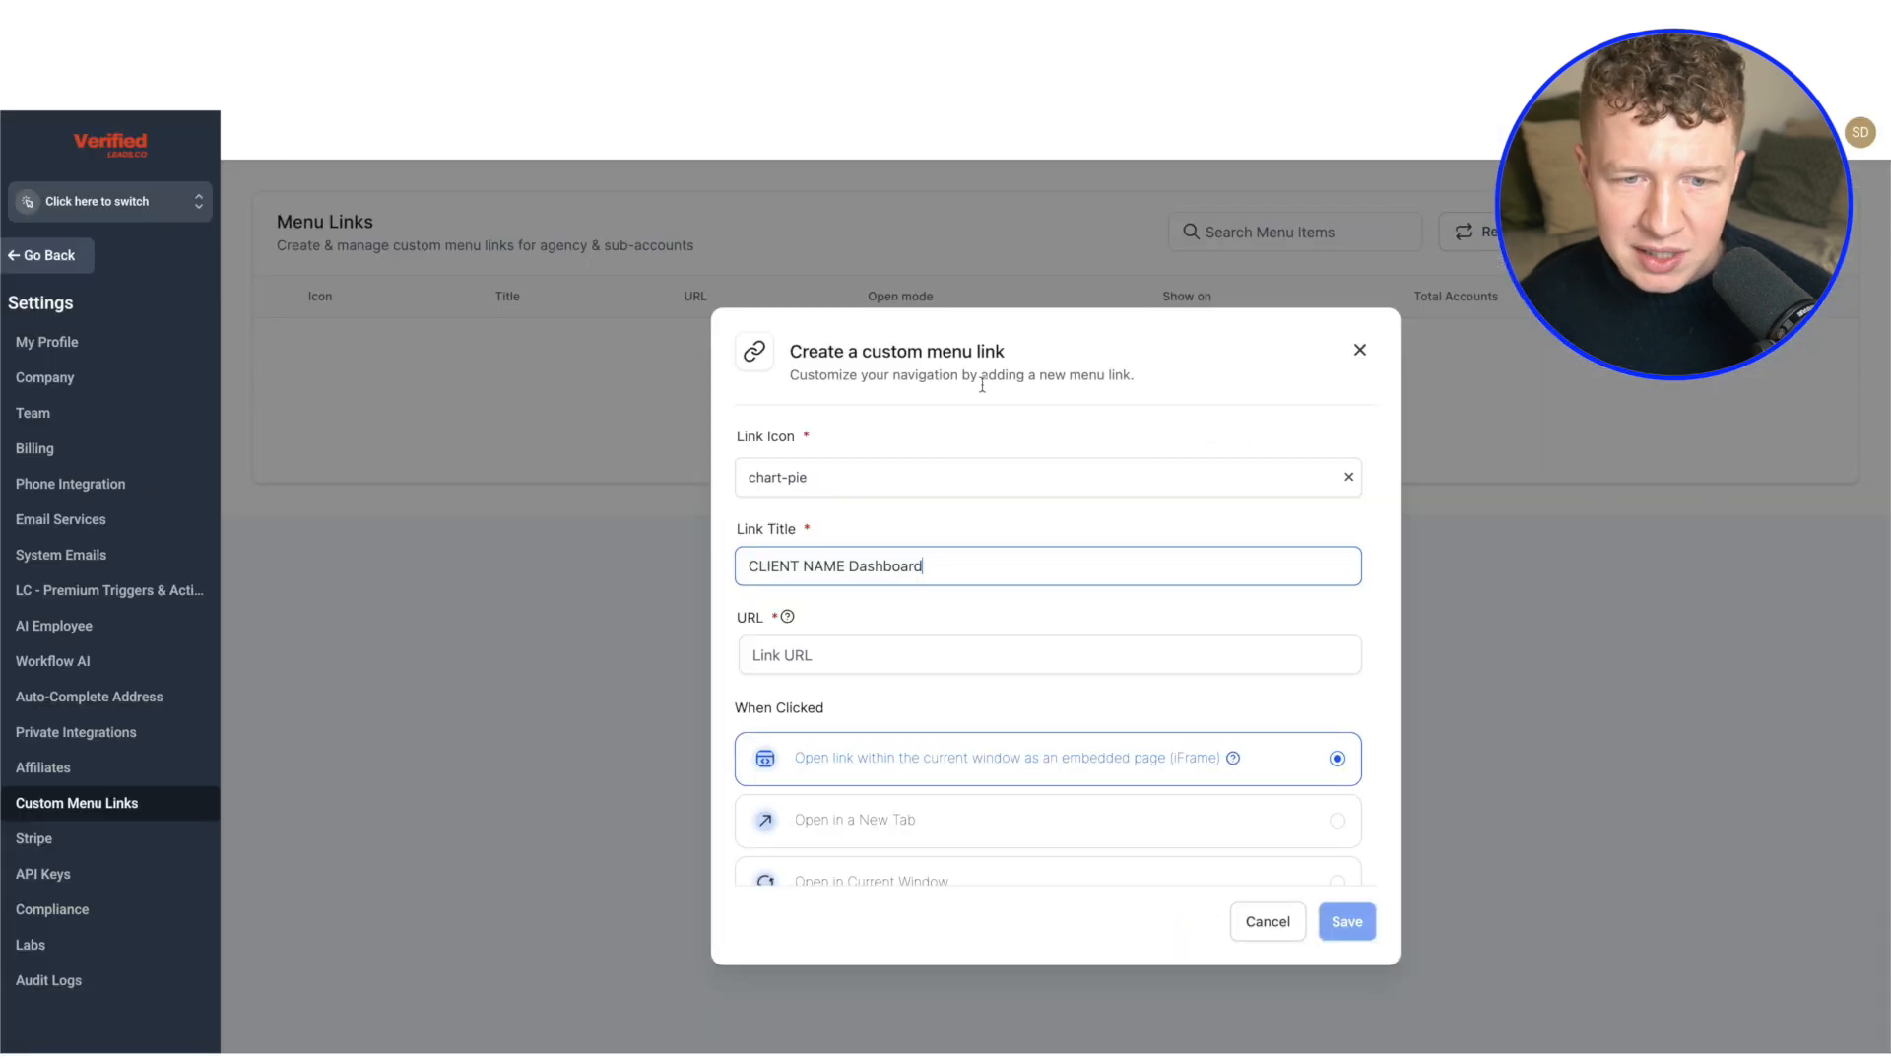
click(900, 642)
Assign the new menu link to the CLEANING CLIENT - SUB ACCOUNT sub-account
scroll(1039, 571, down, 3)
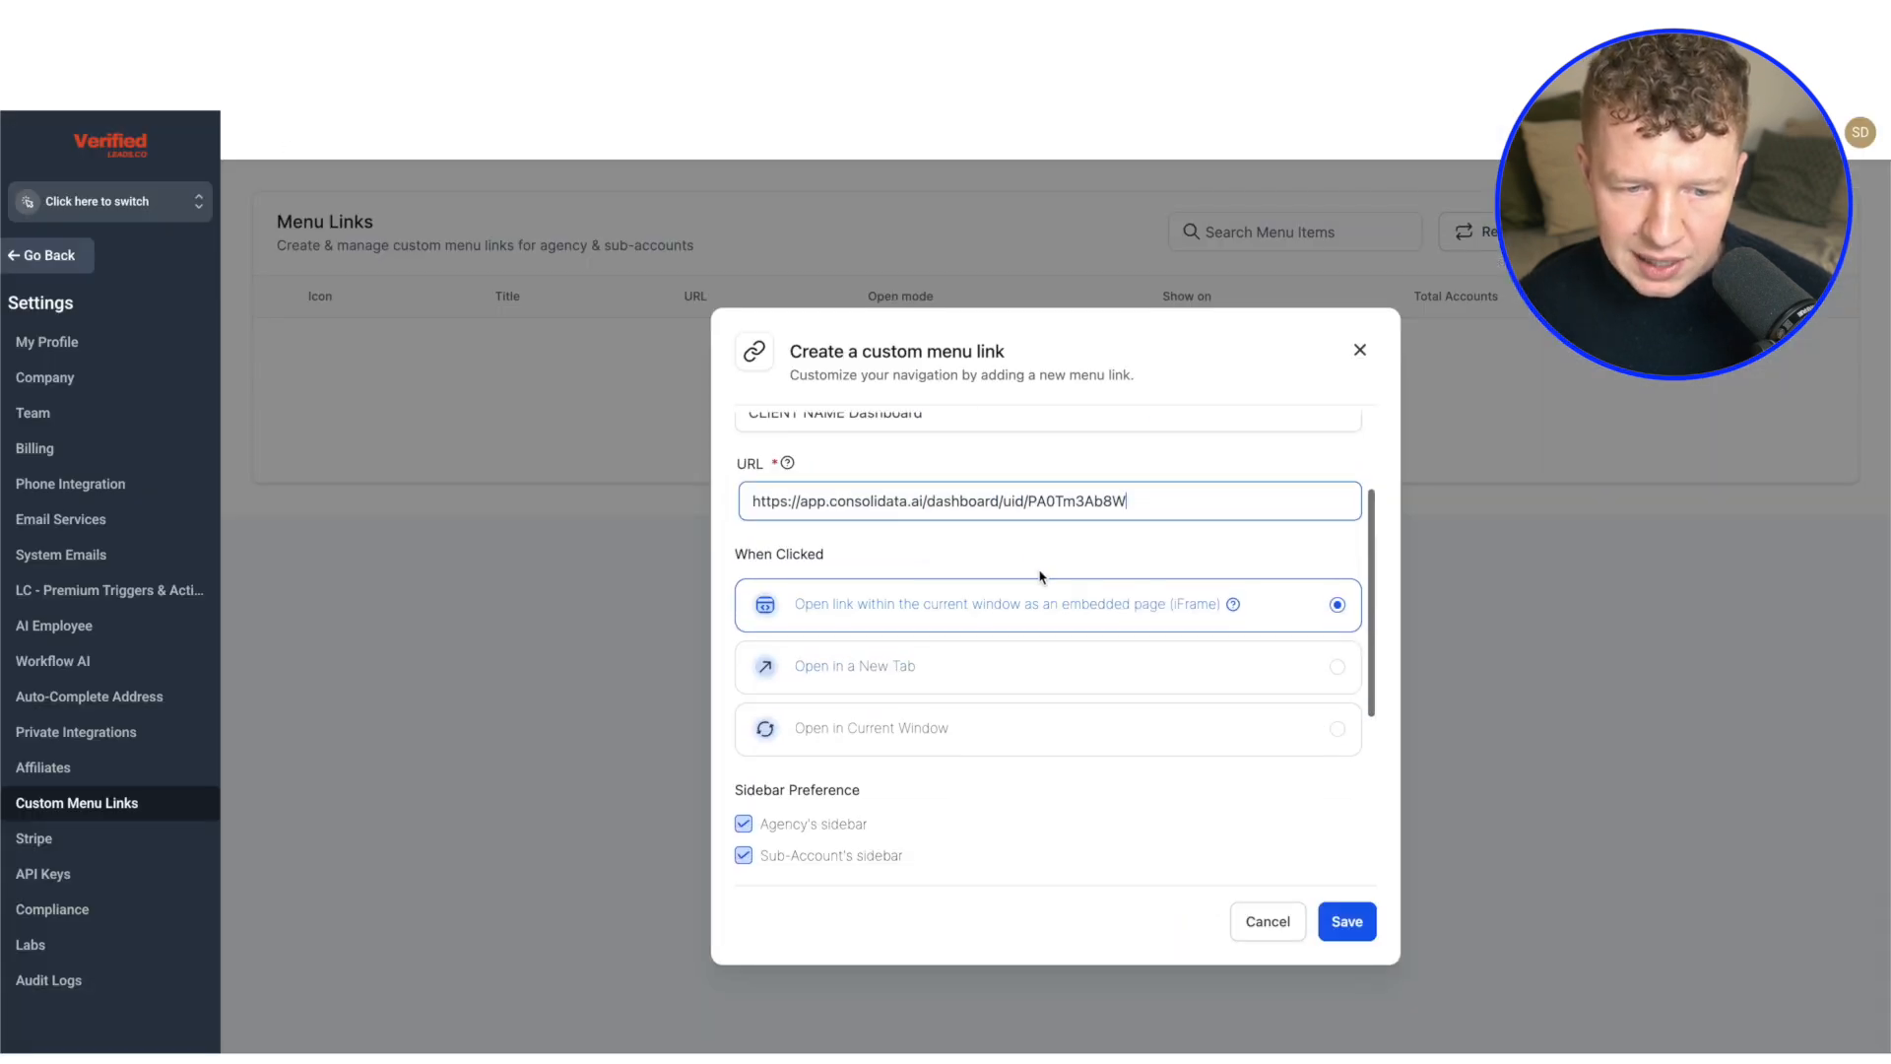
scroll(1024, 621, down, 2)
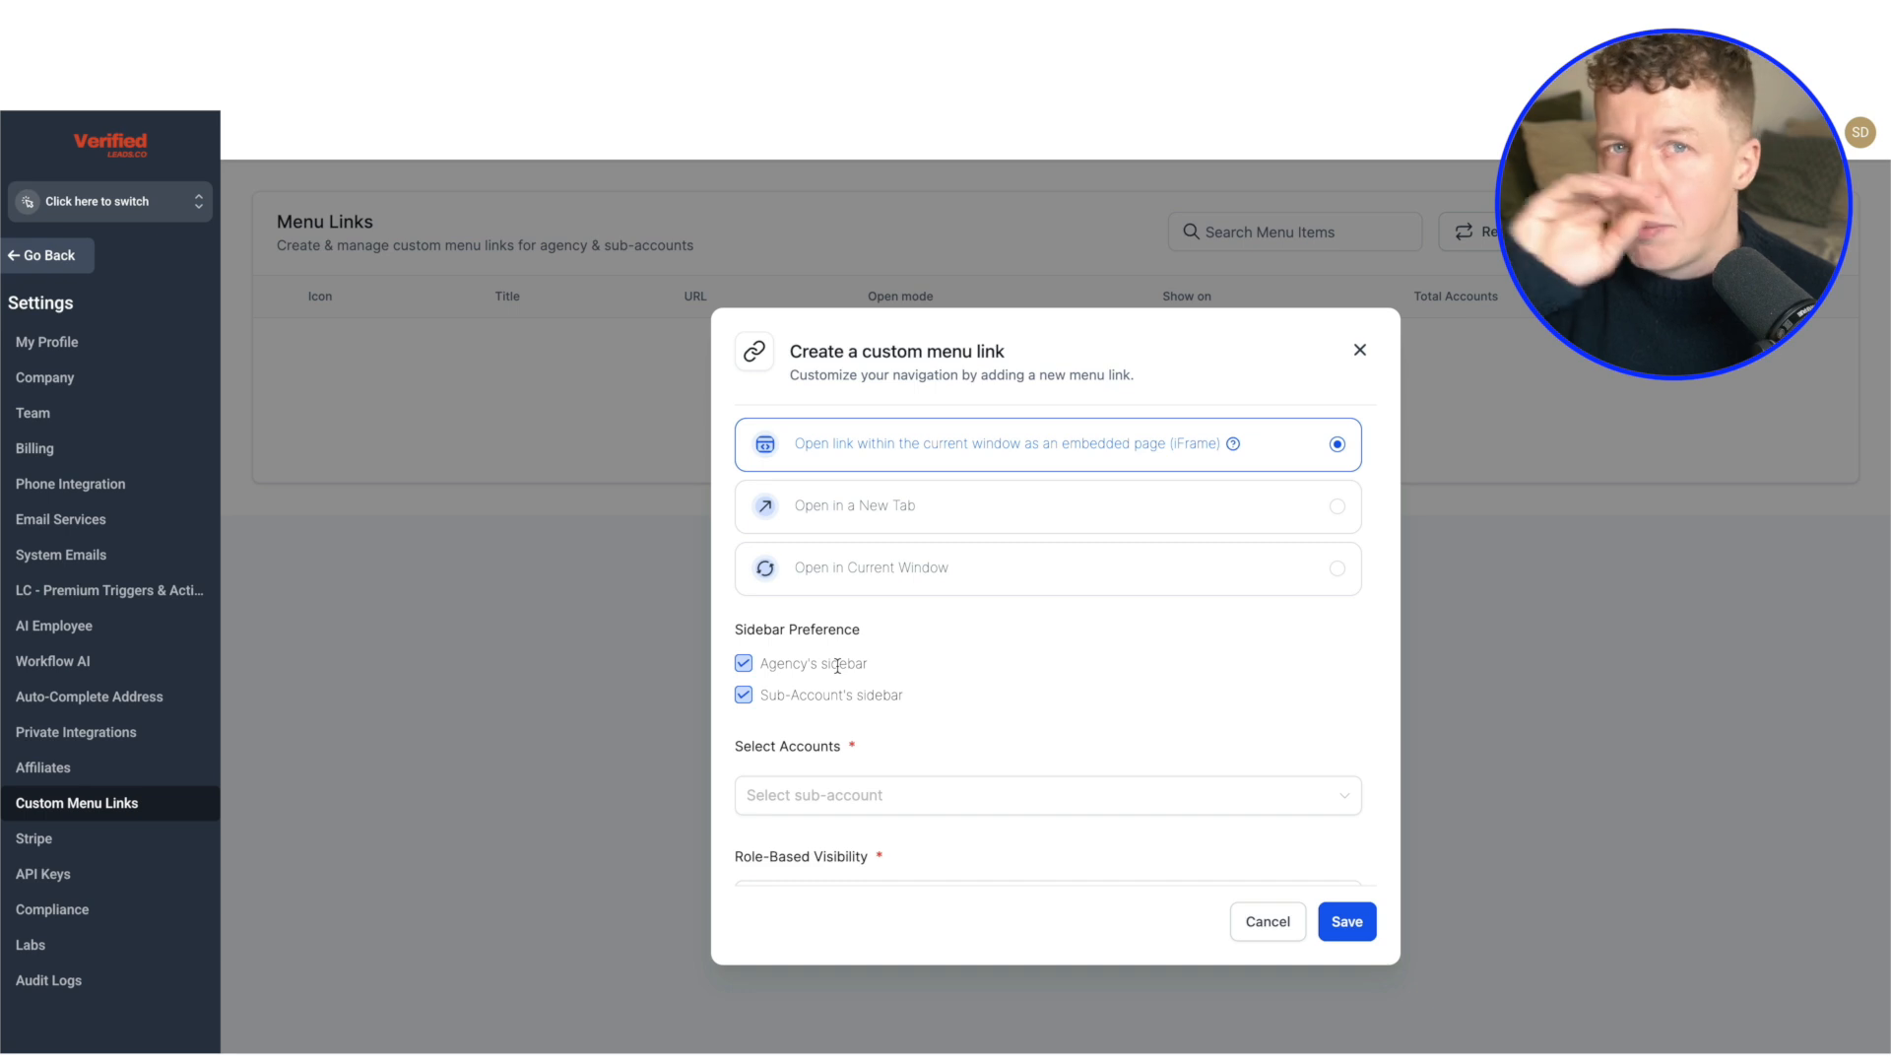
scroll(904, 694, down, 2)
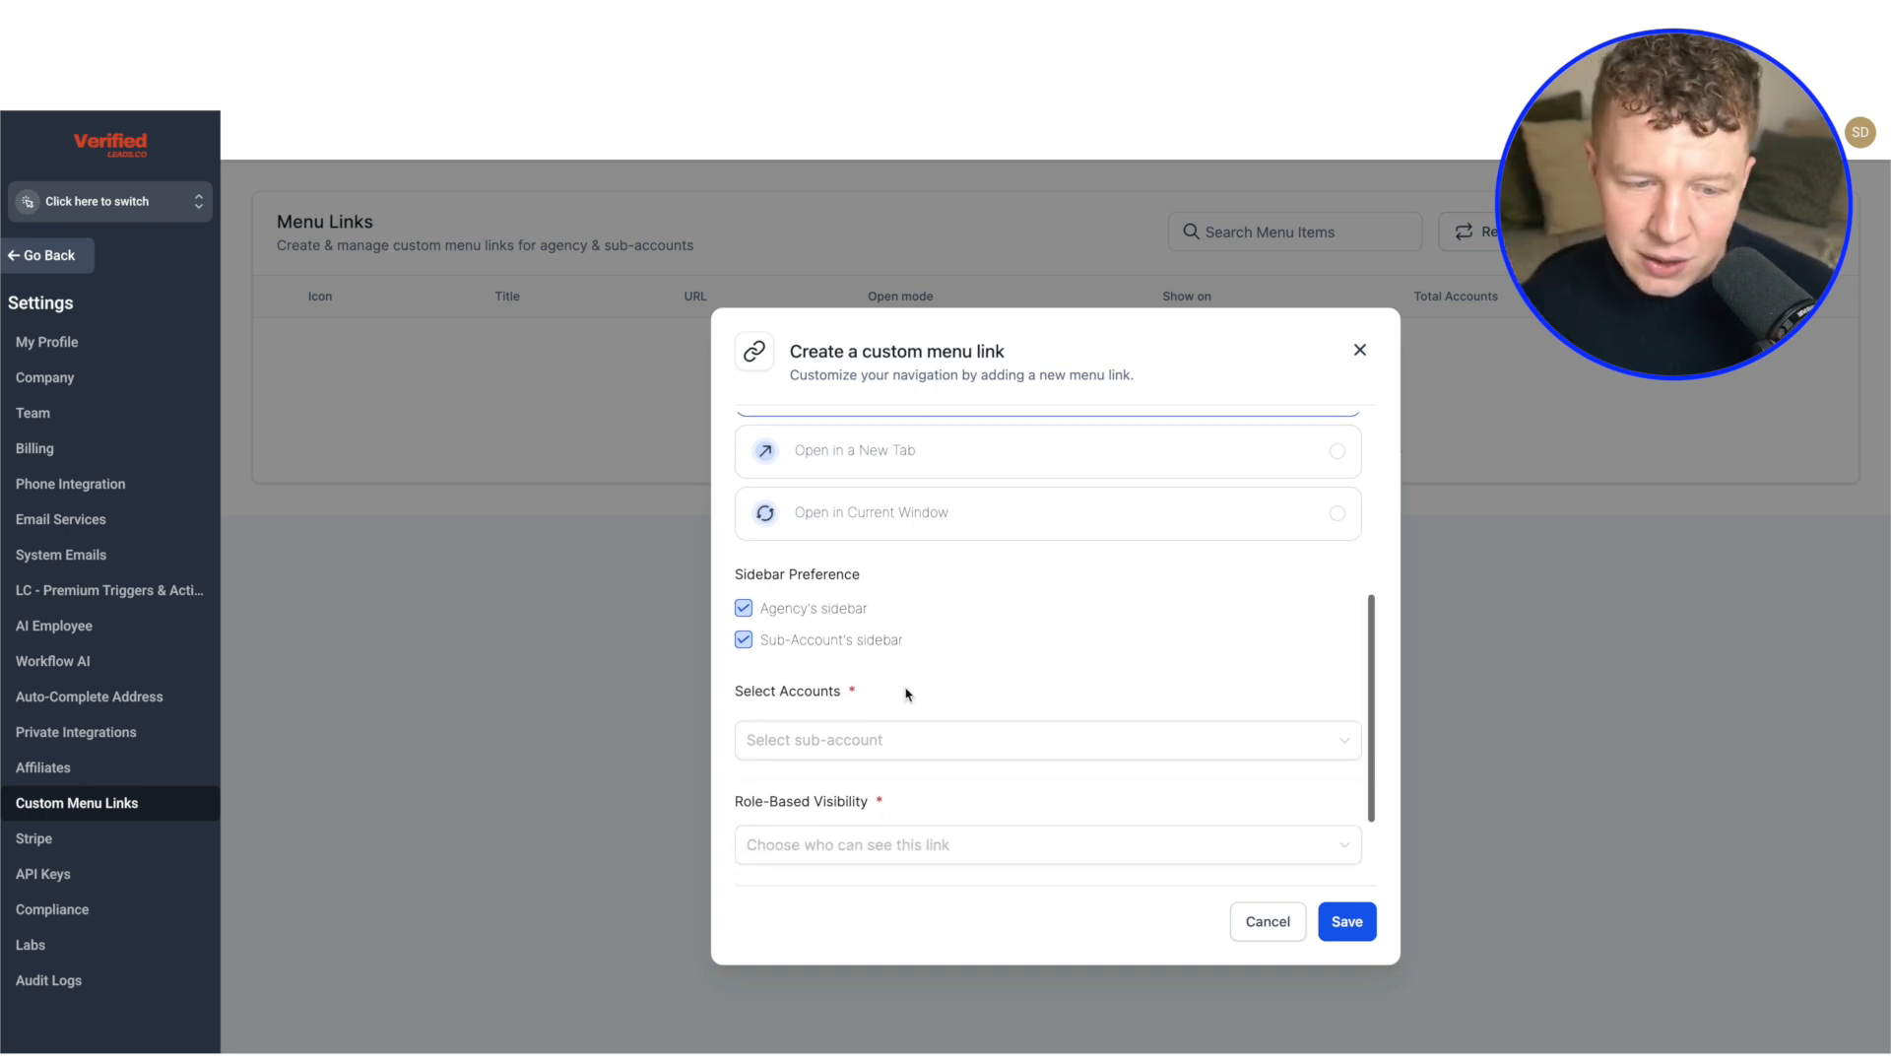
click(865, 727)
click(842, 831)
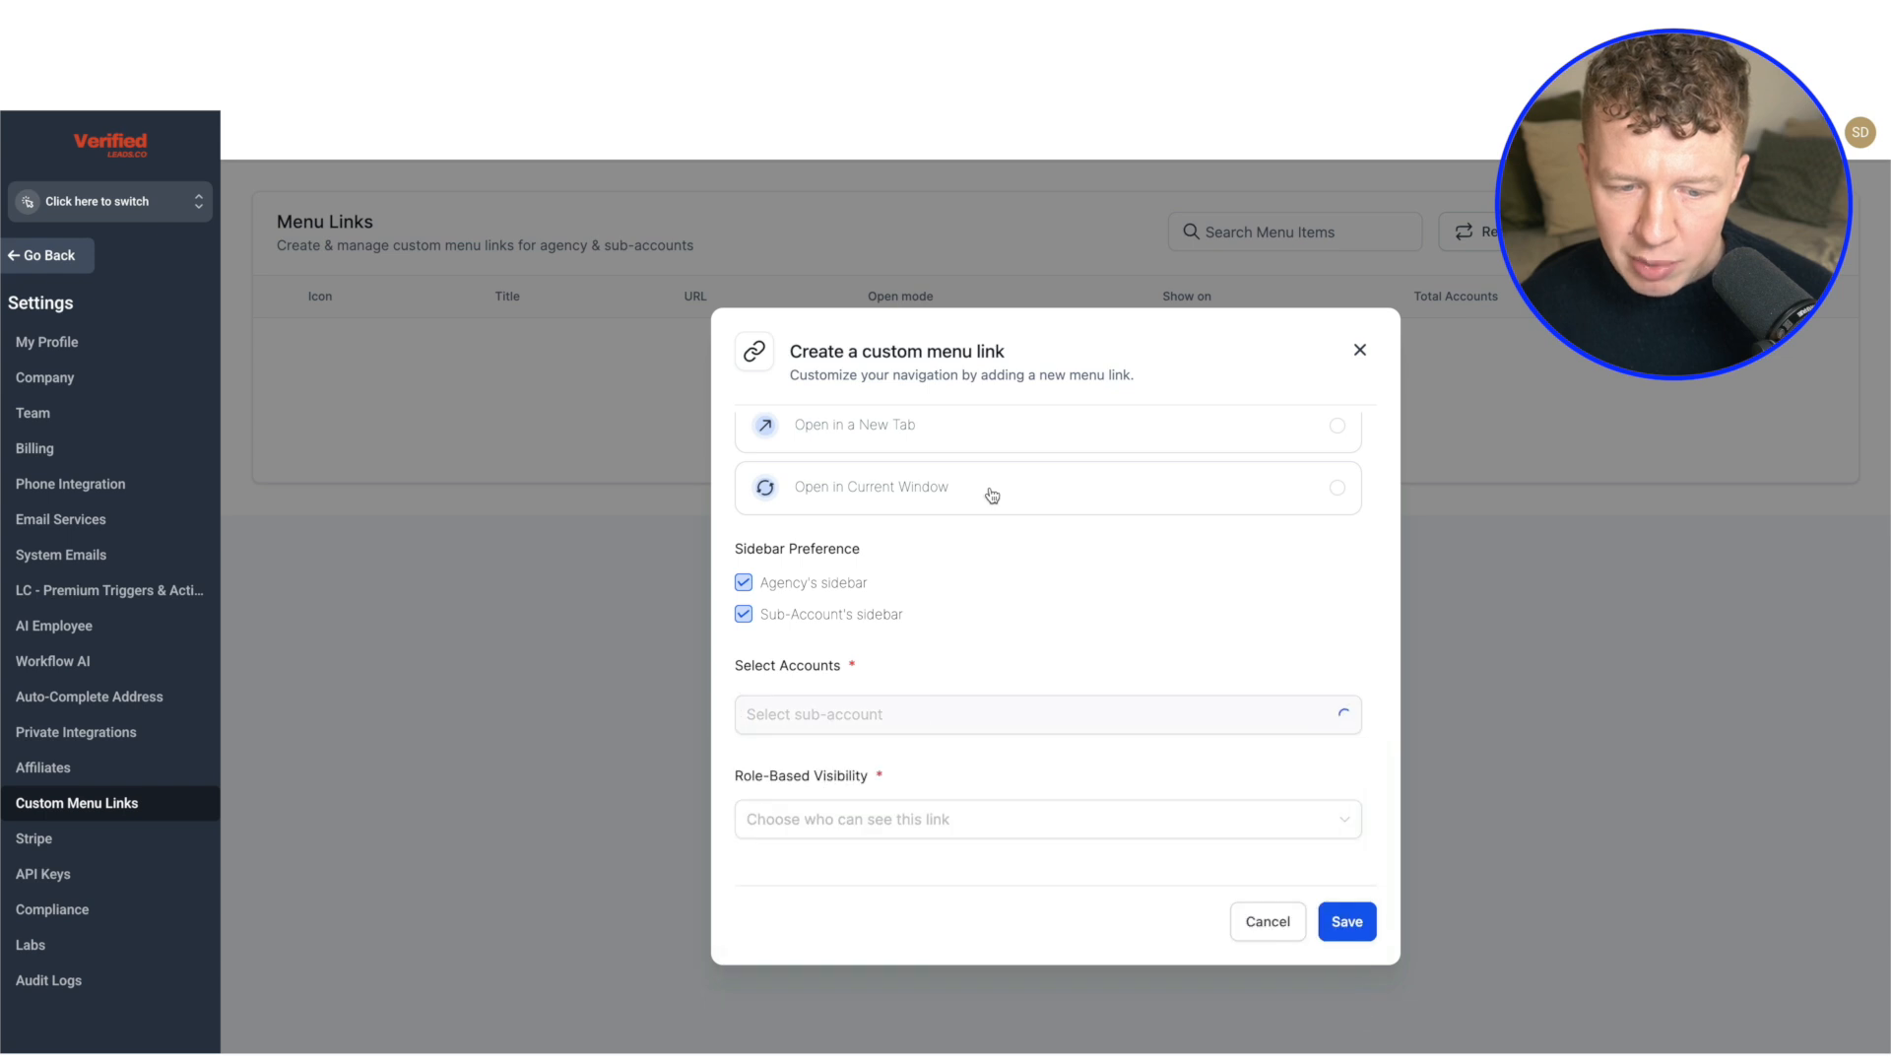
Set the menu link's role-based visibility to All and save the link
scroll(975, 552, down, 2)
click(904, 722)
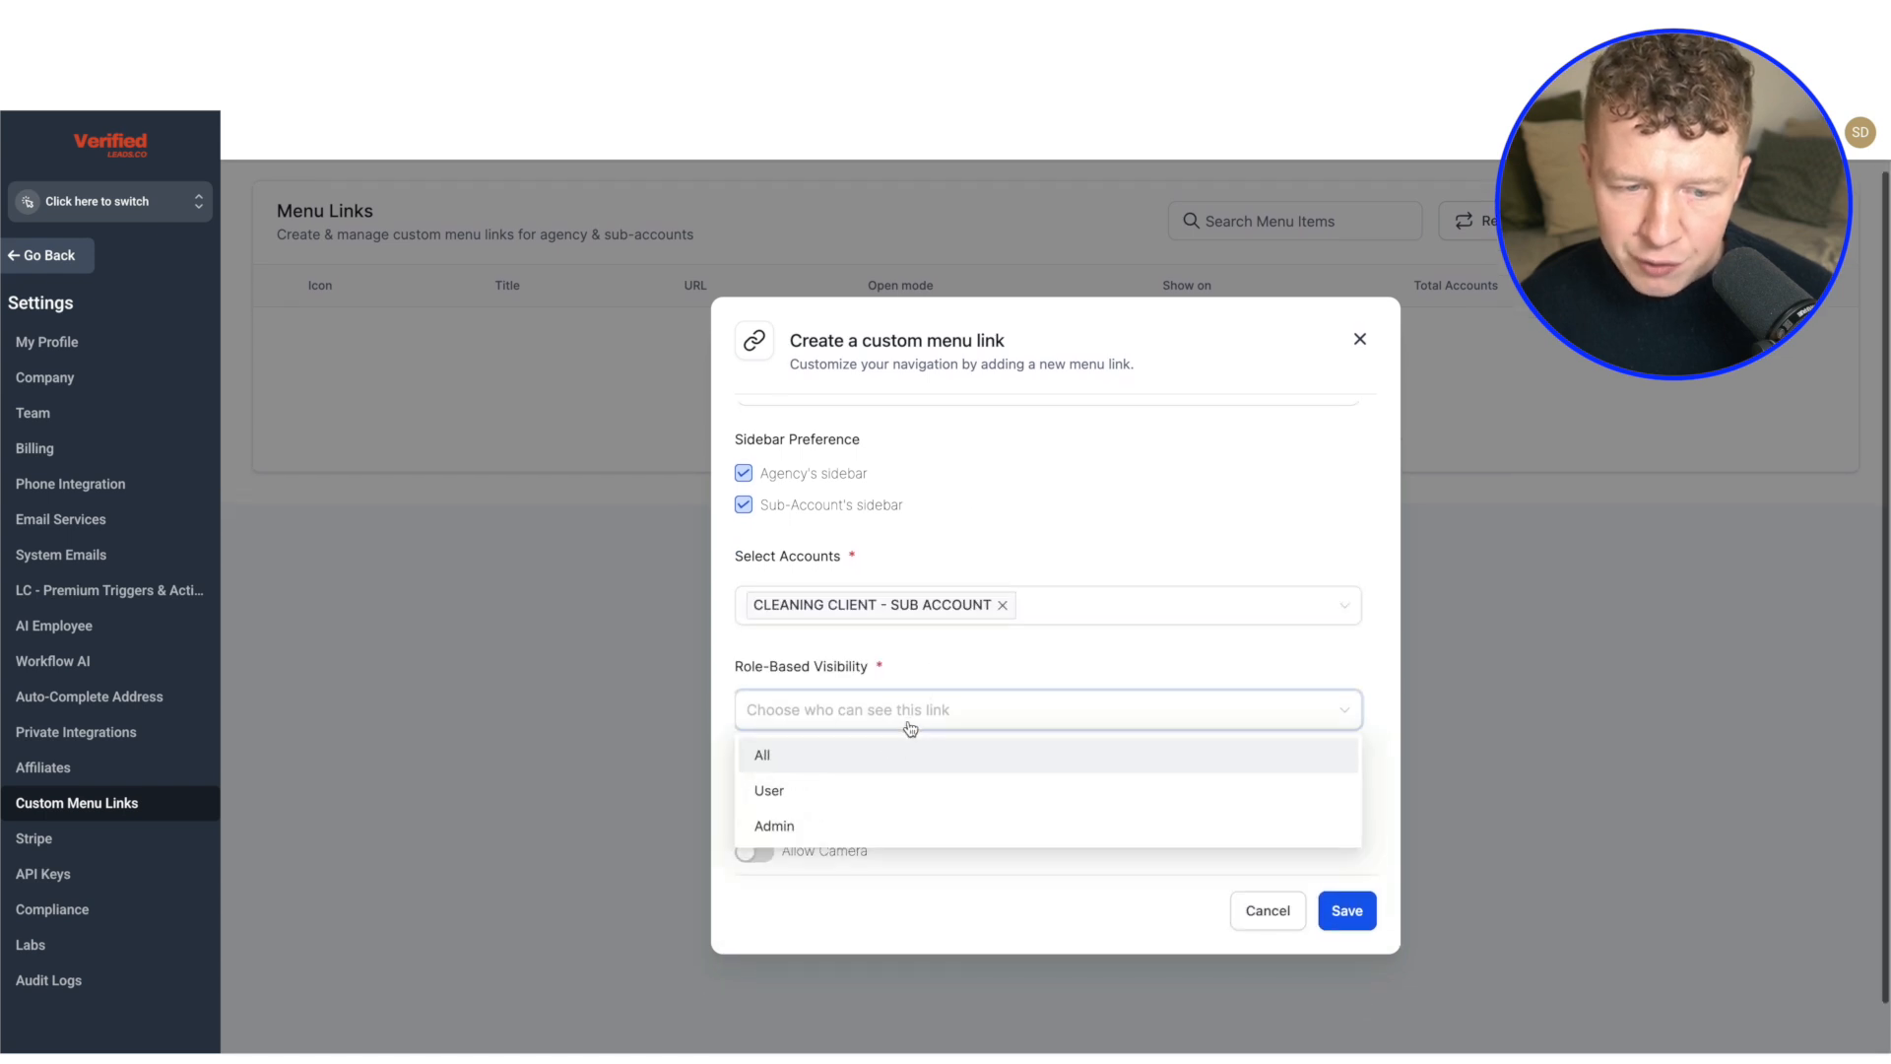
click(814, 759)
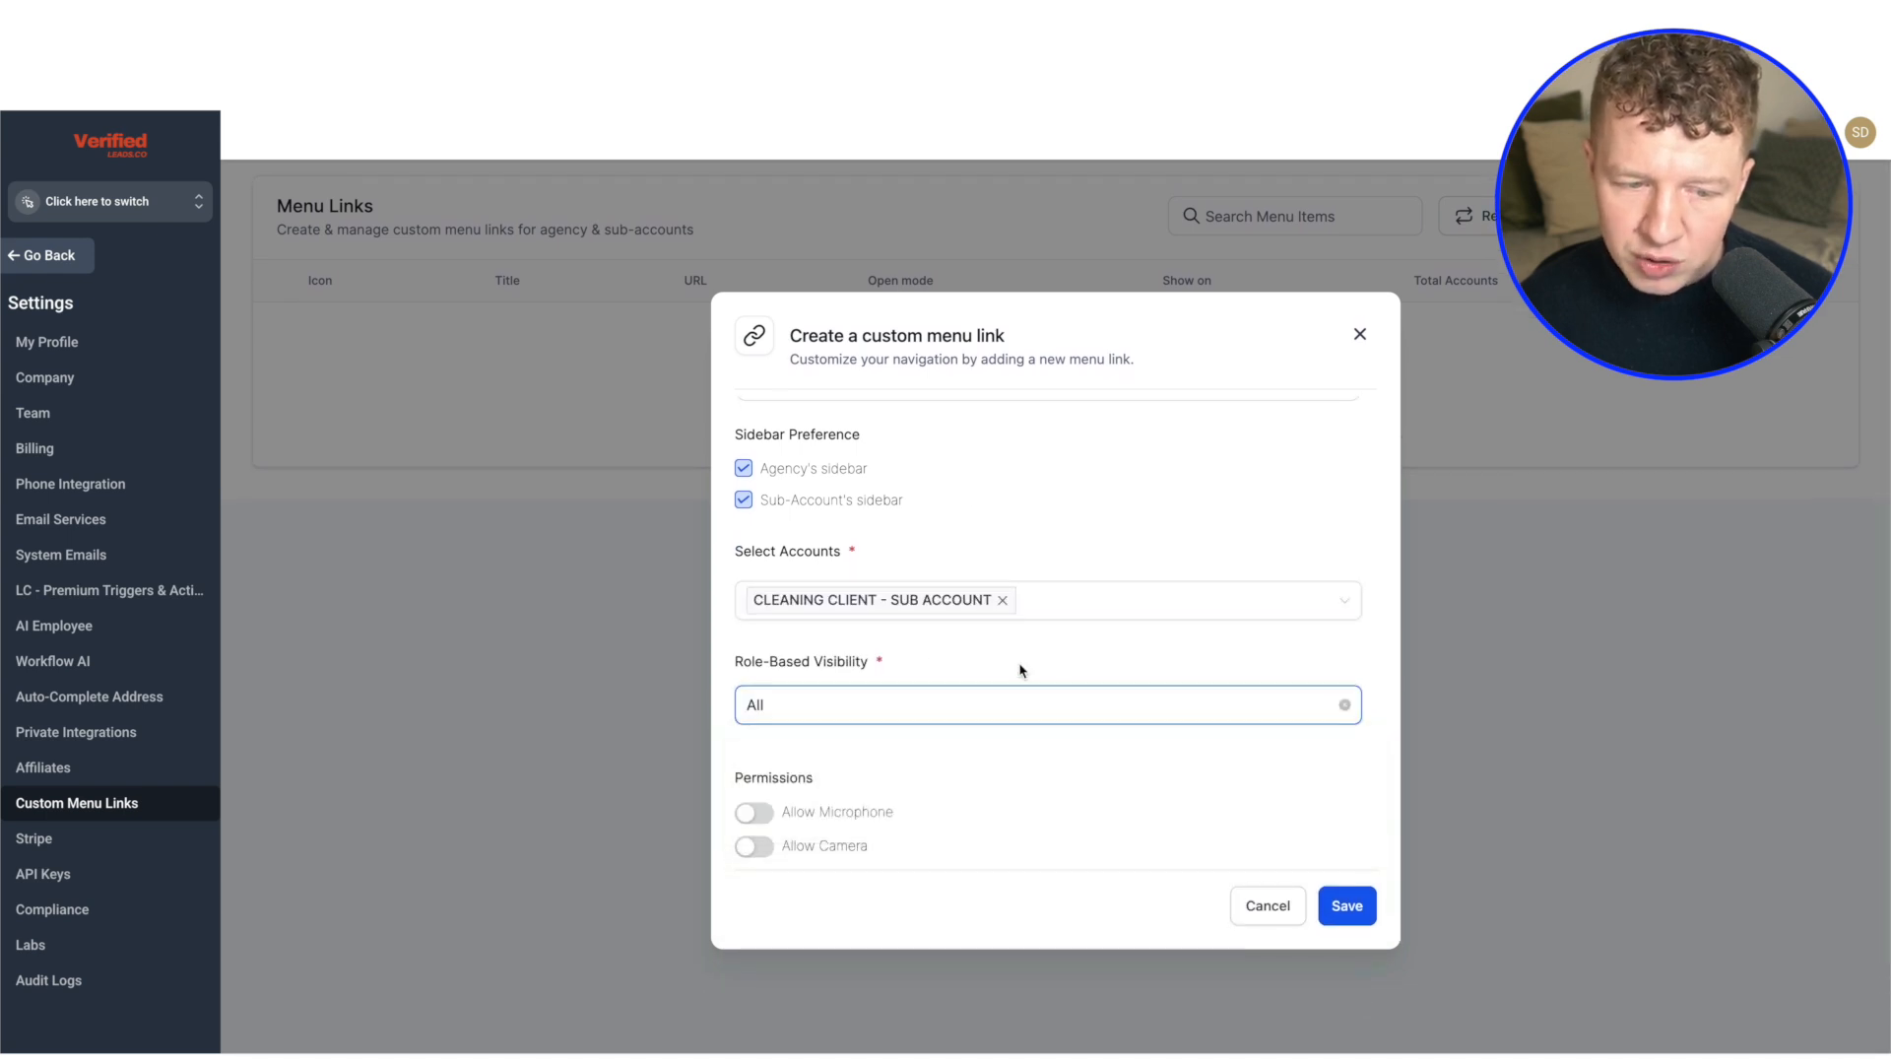
click(1349, 896)
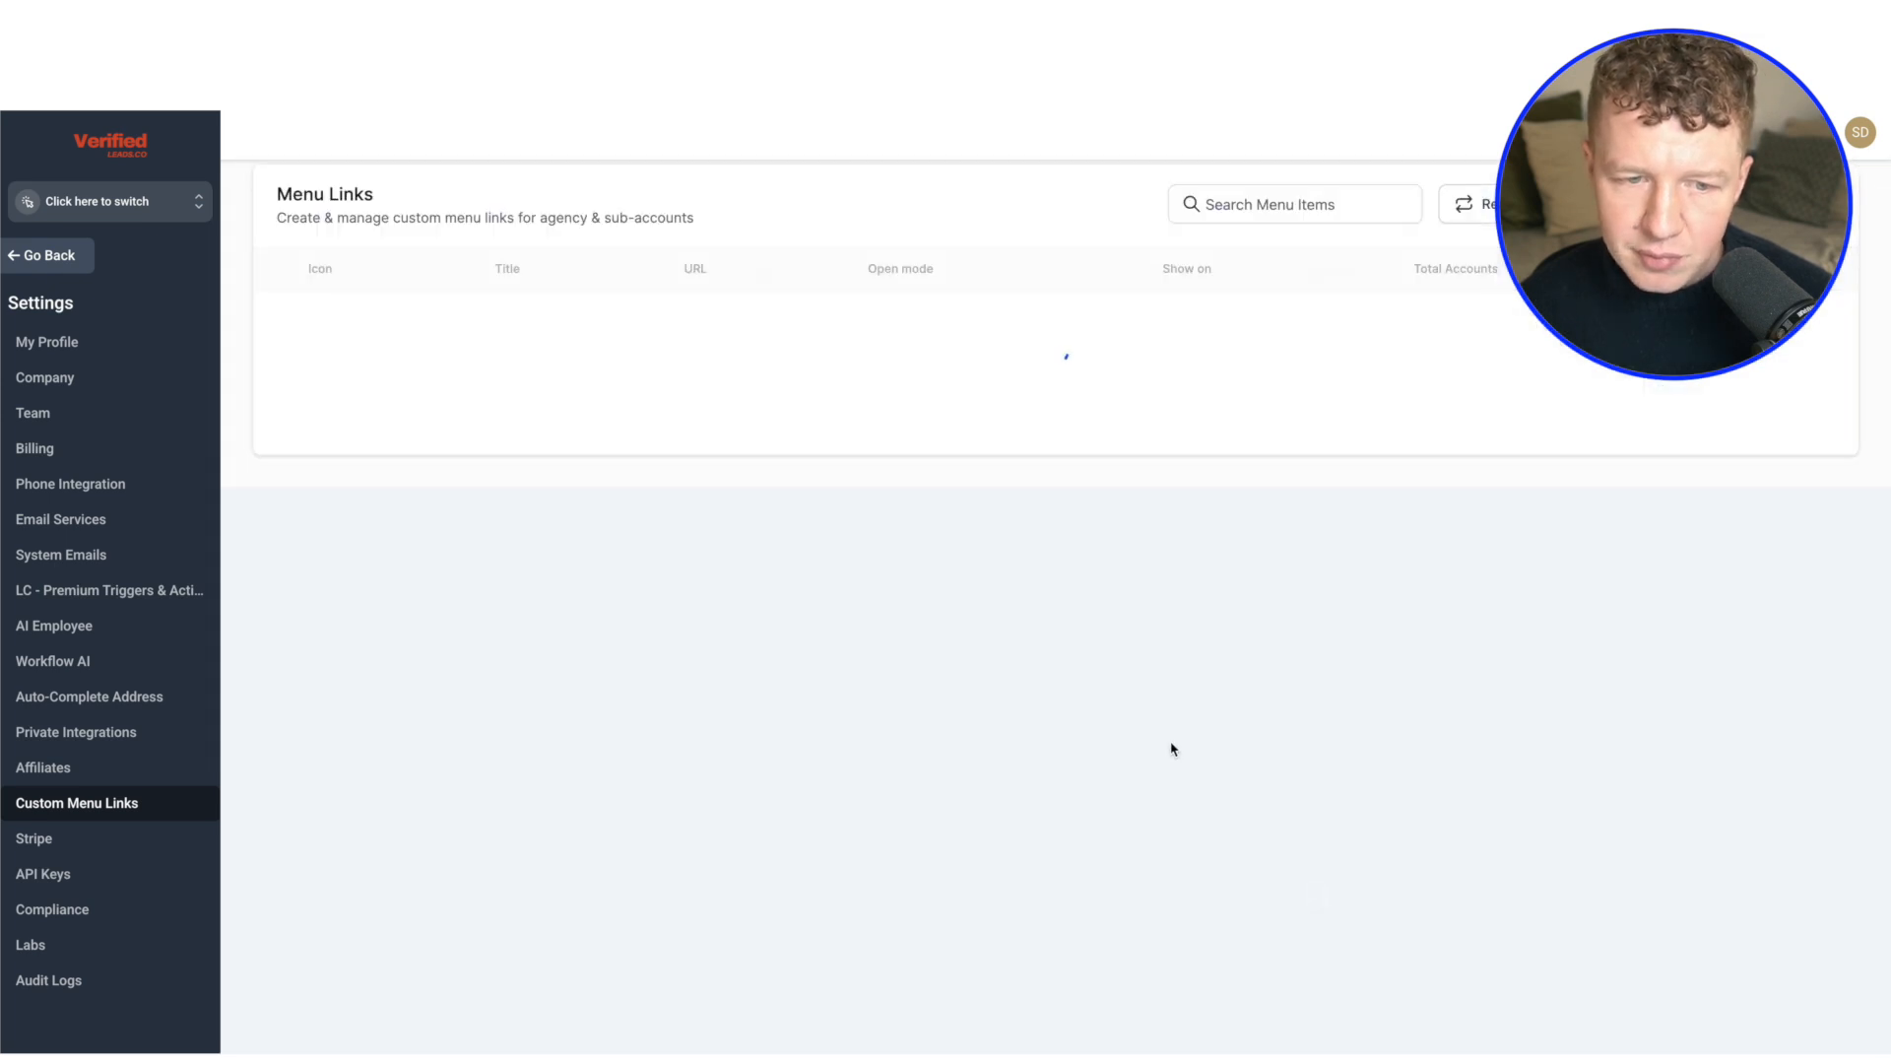
Switch to the CLEANING CLIENT - SUB ACCOUNT sub-account and open its CLIENT NAME Dashboard
click(120, 202)
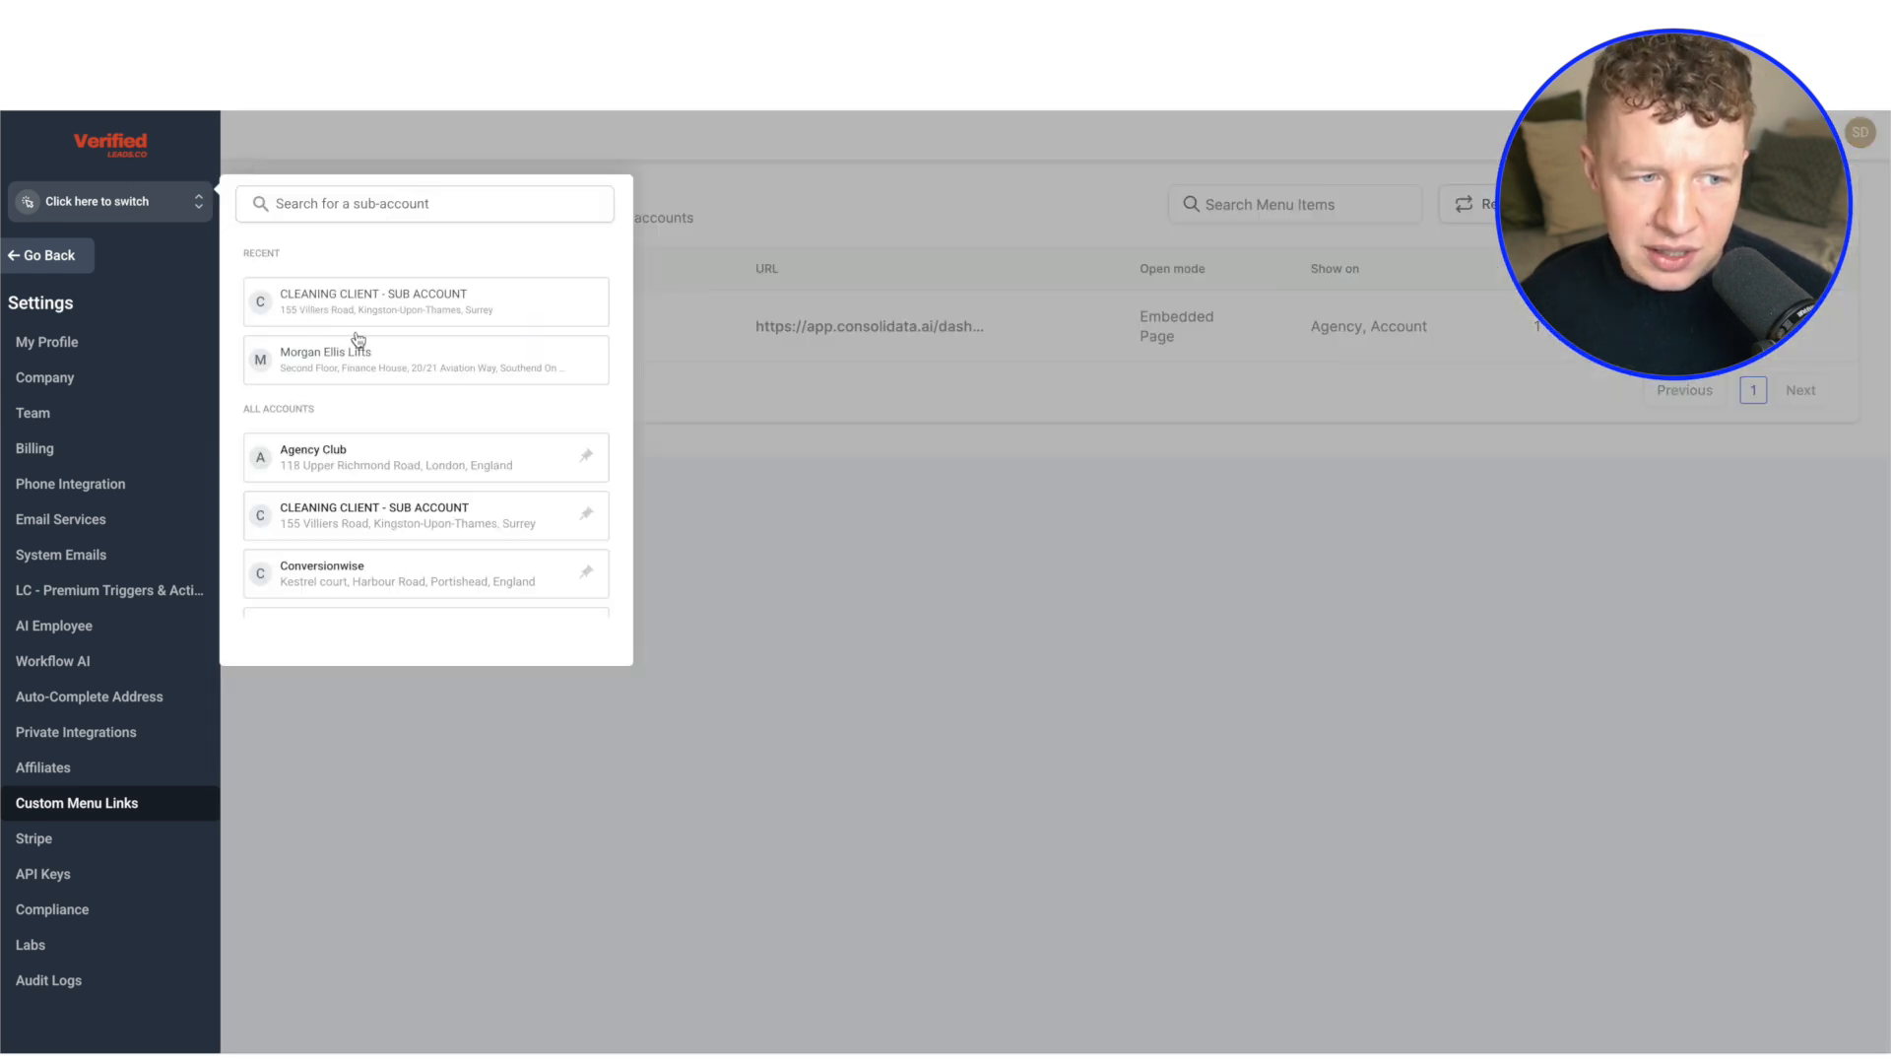
click(357, 304)
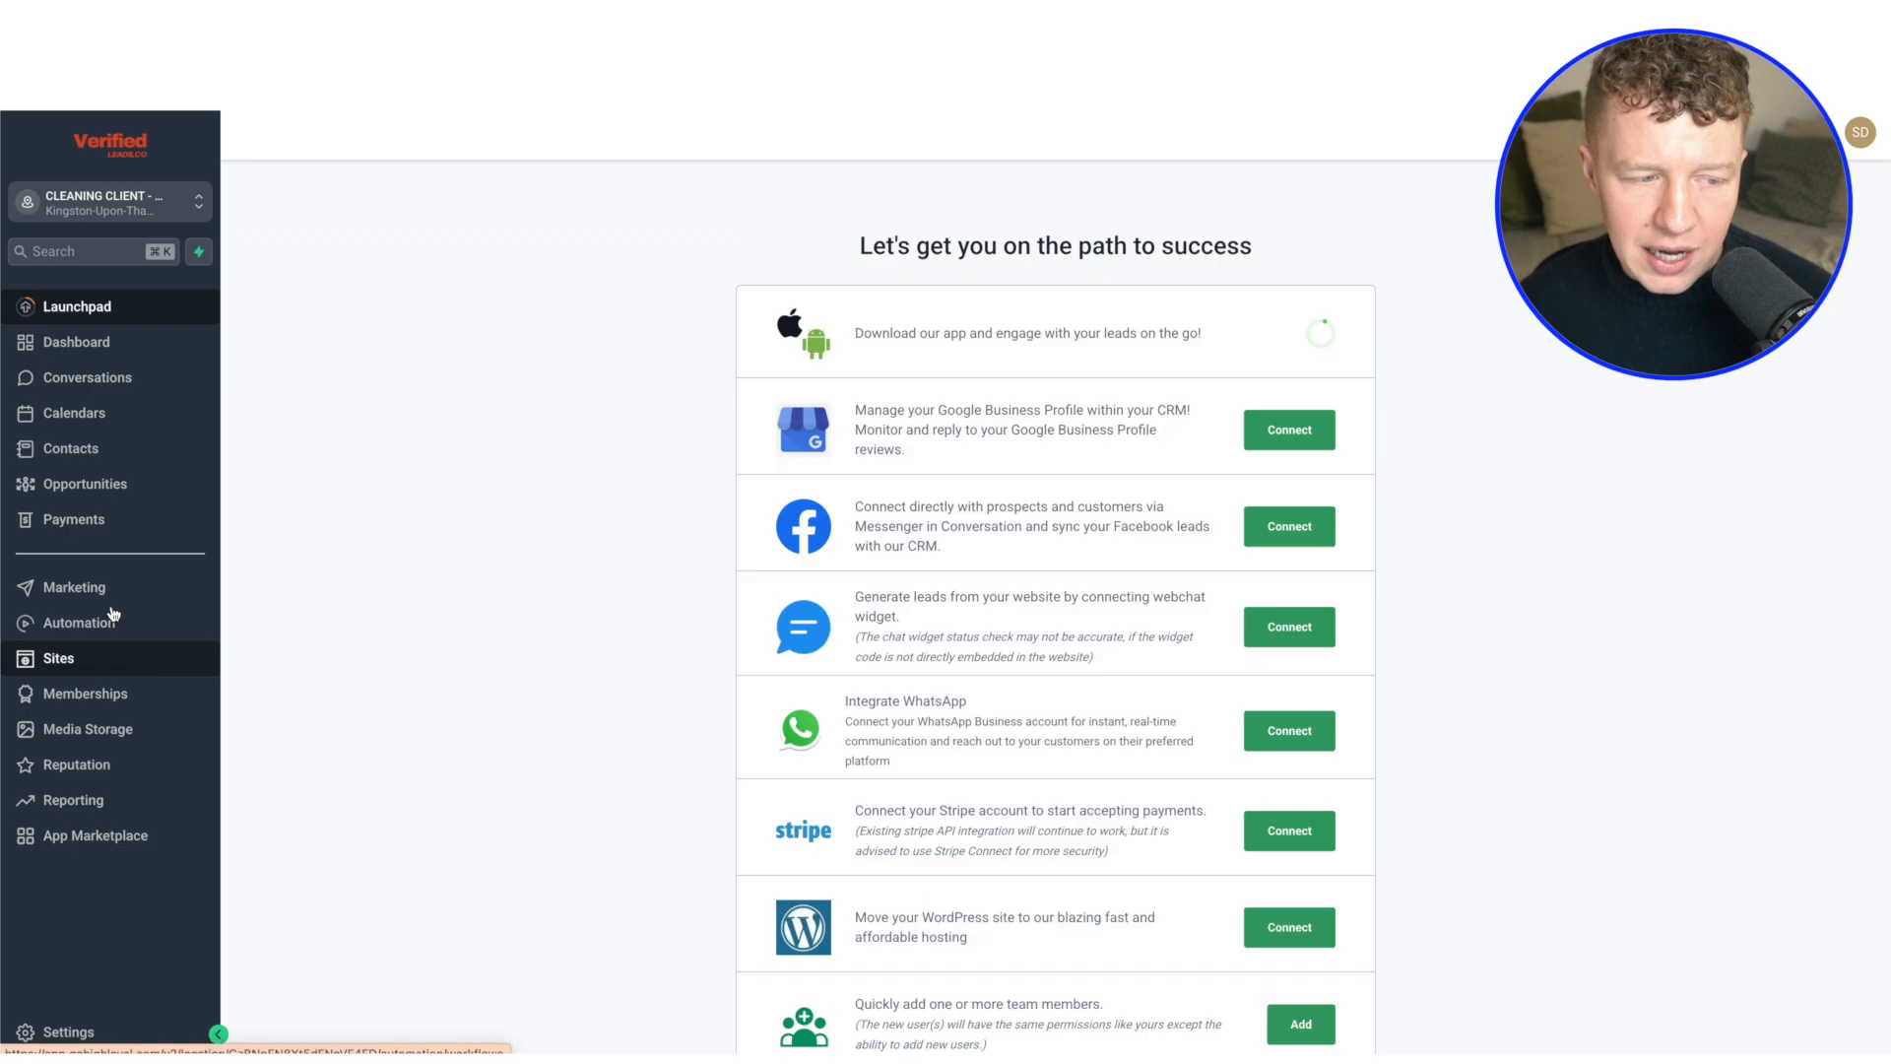
click(105, 876)
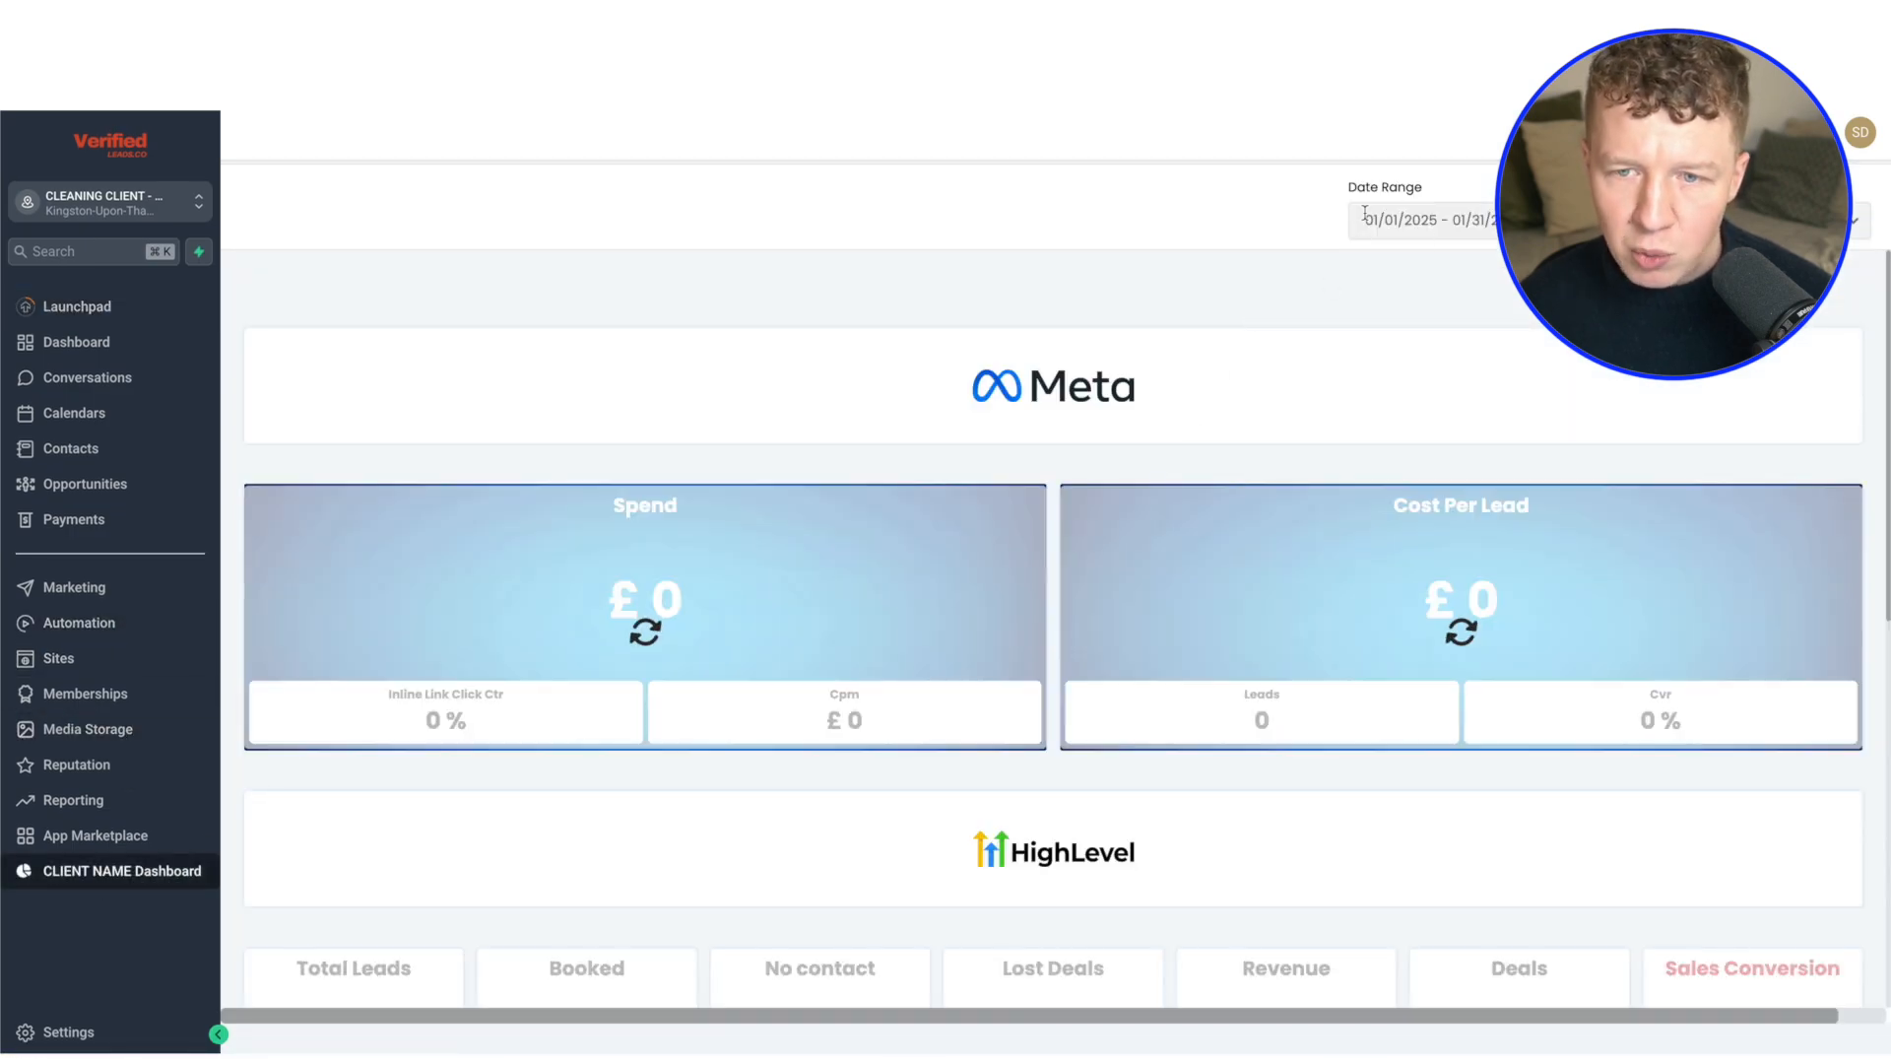
Try the Last 30 days date range on the embedded dashboard and return it to This Month
click(1423, 220)
click(1396, 385)
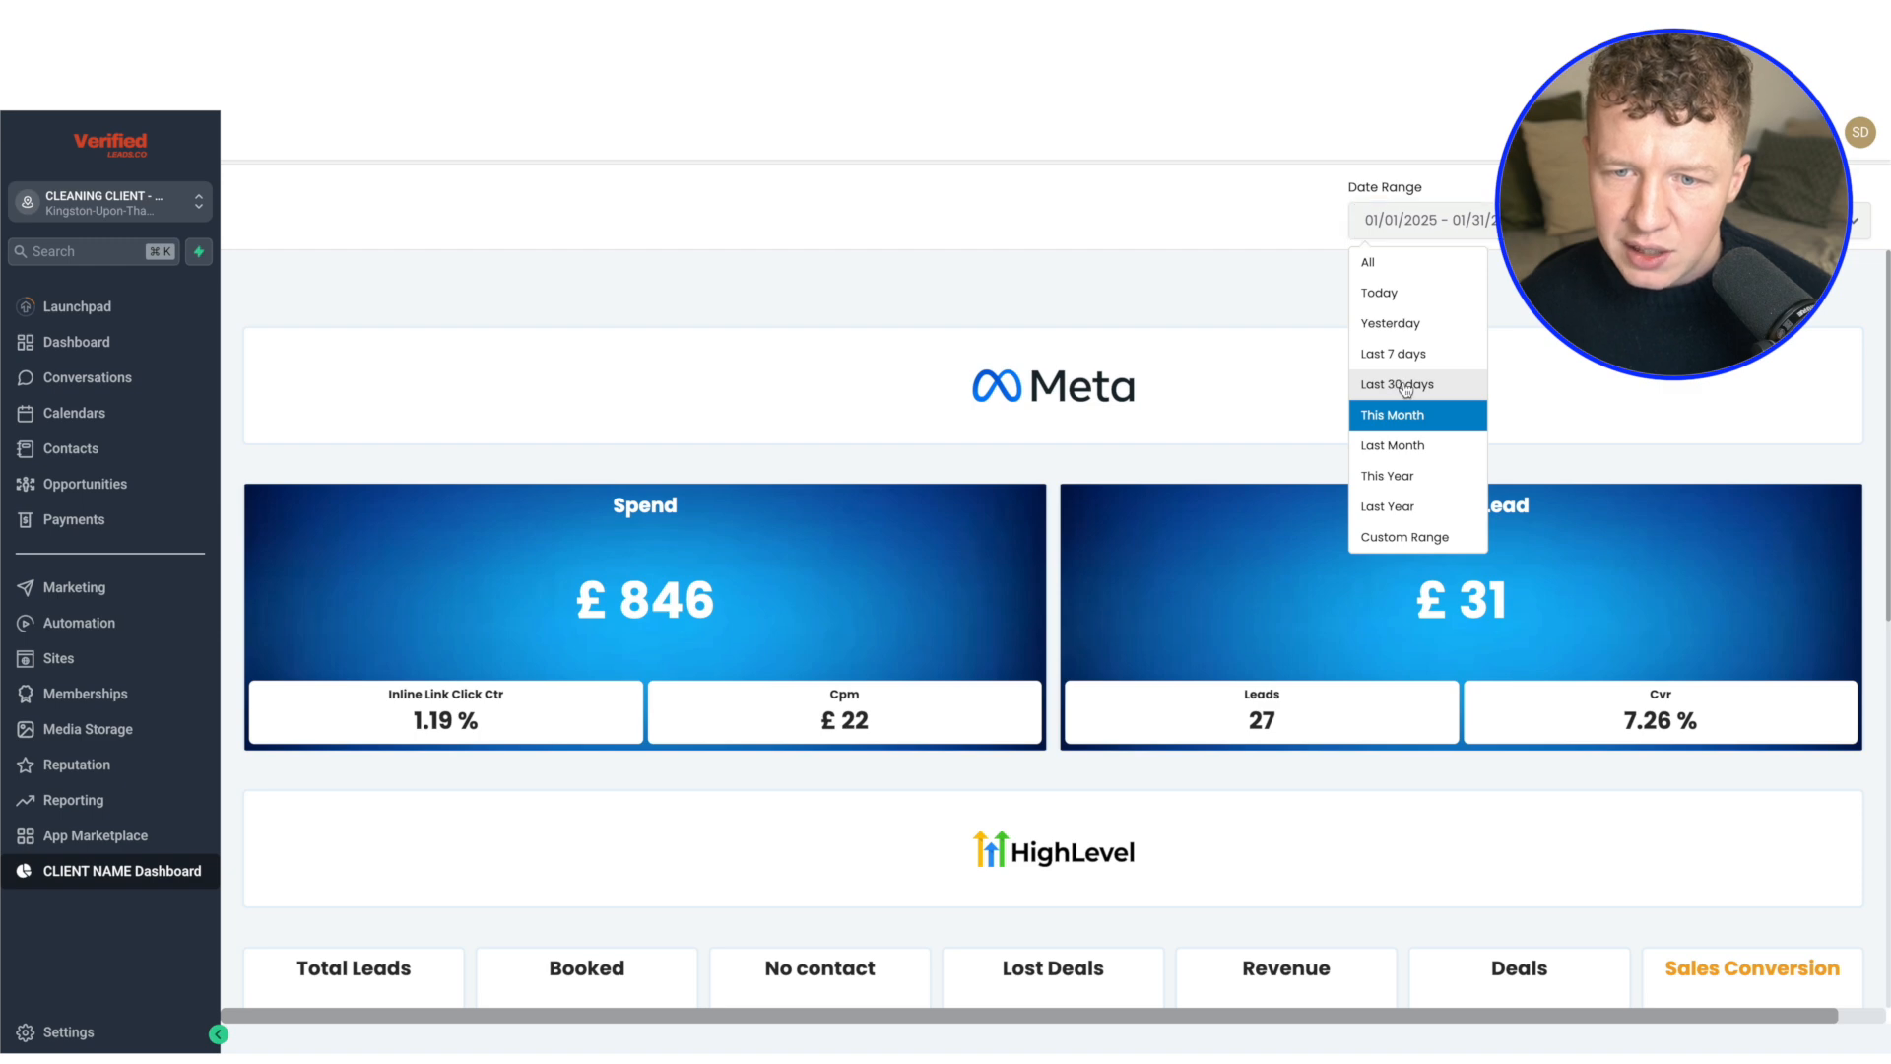
click(1450, 215)
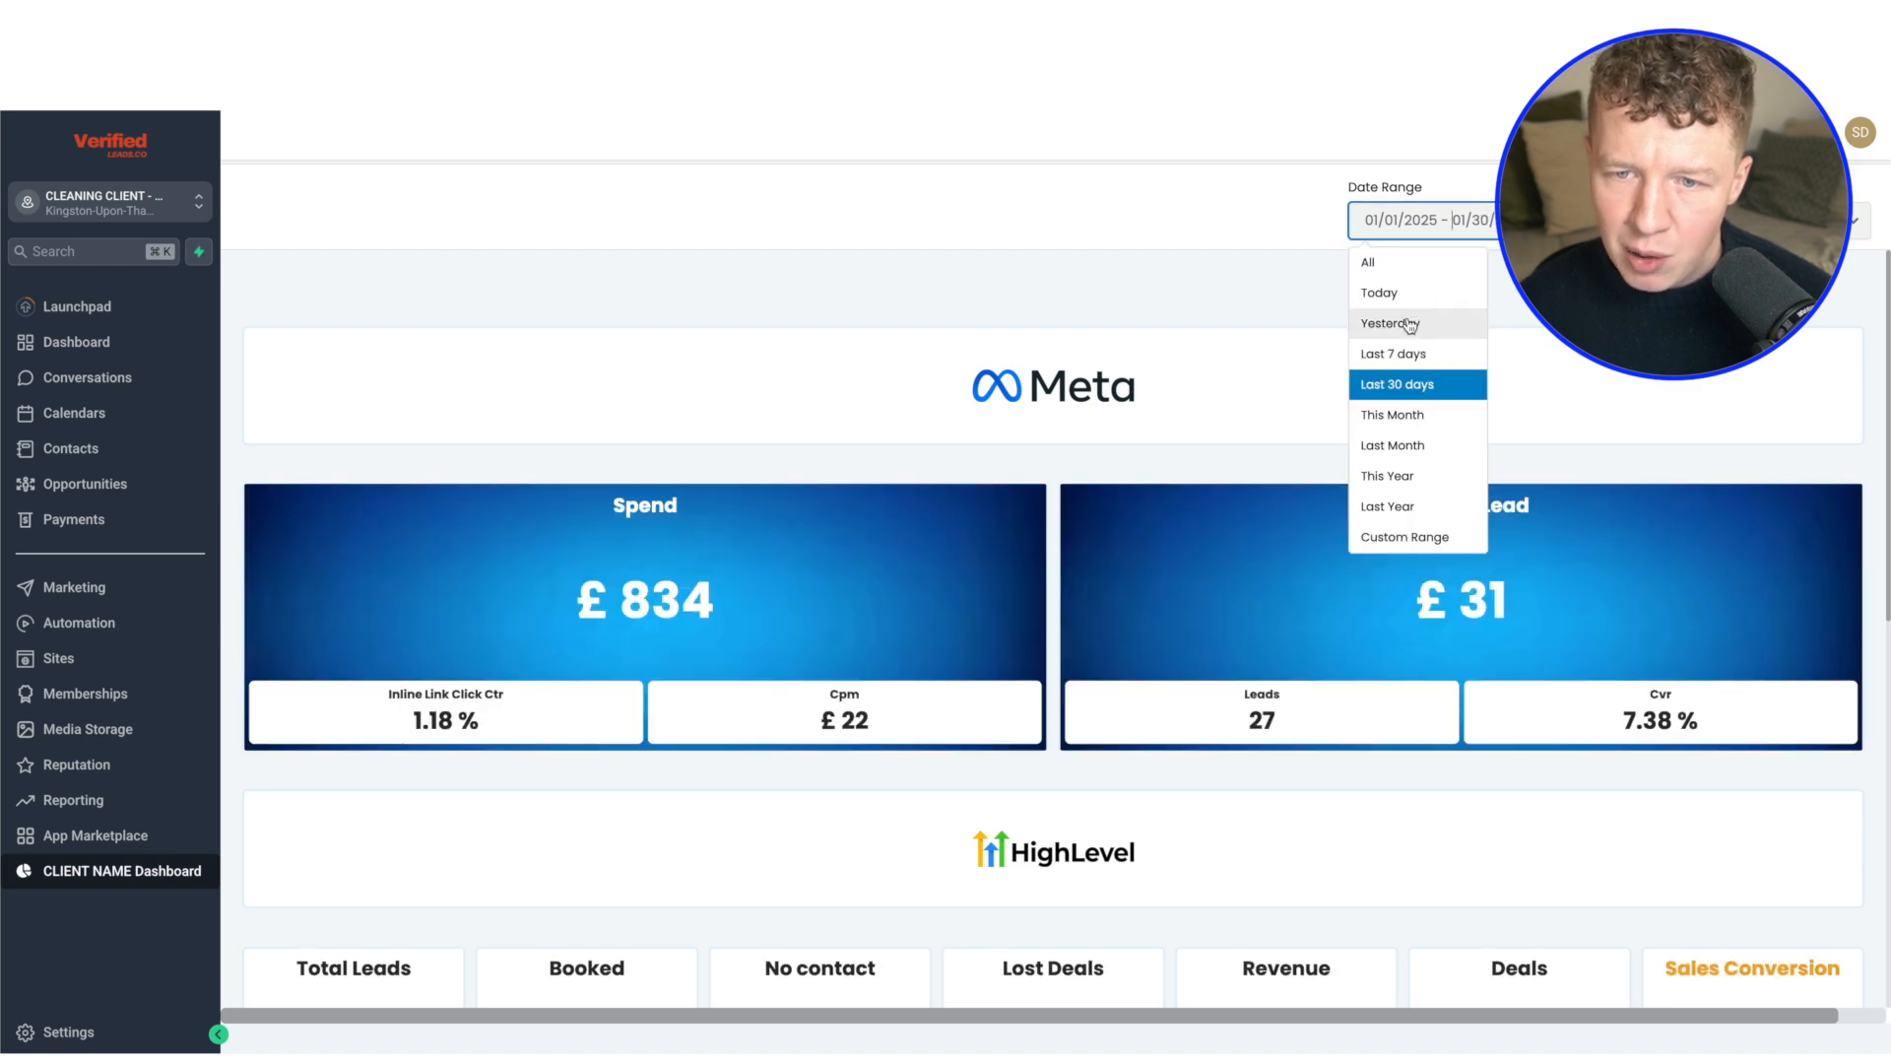
click(1436, 412)
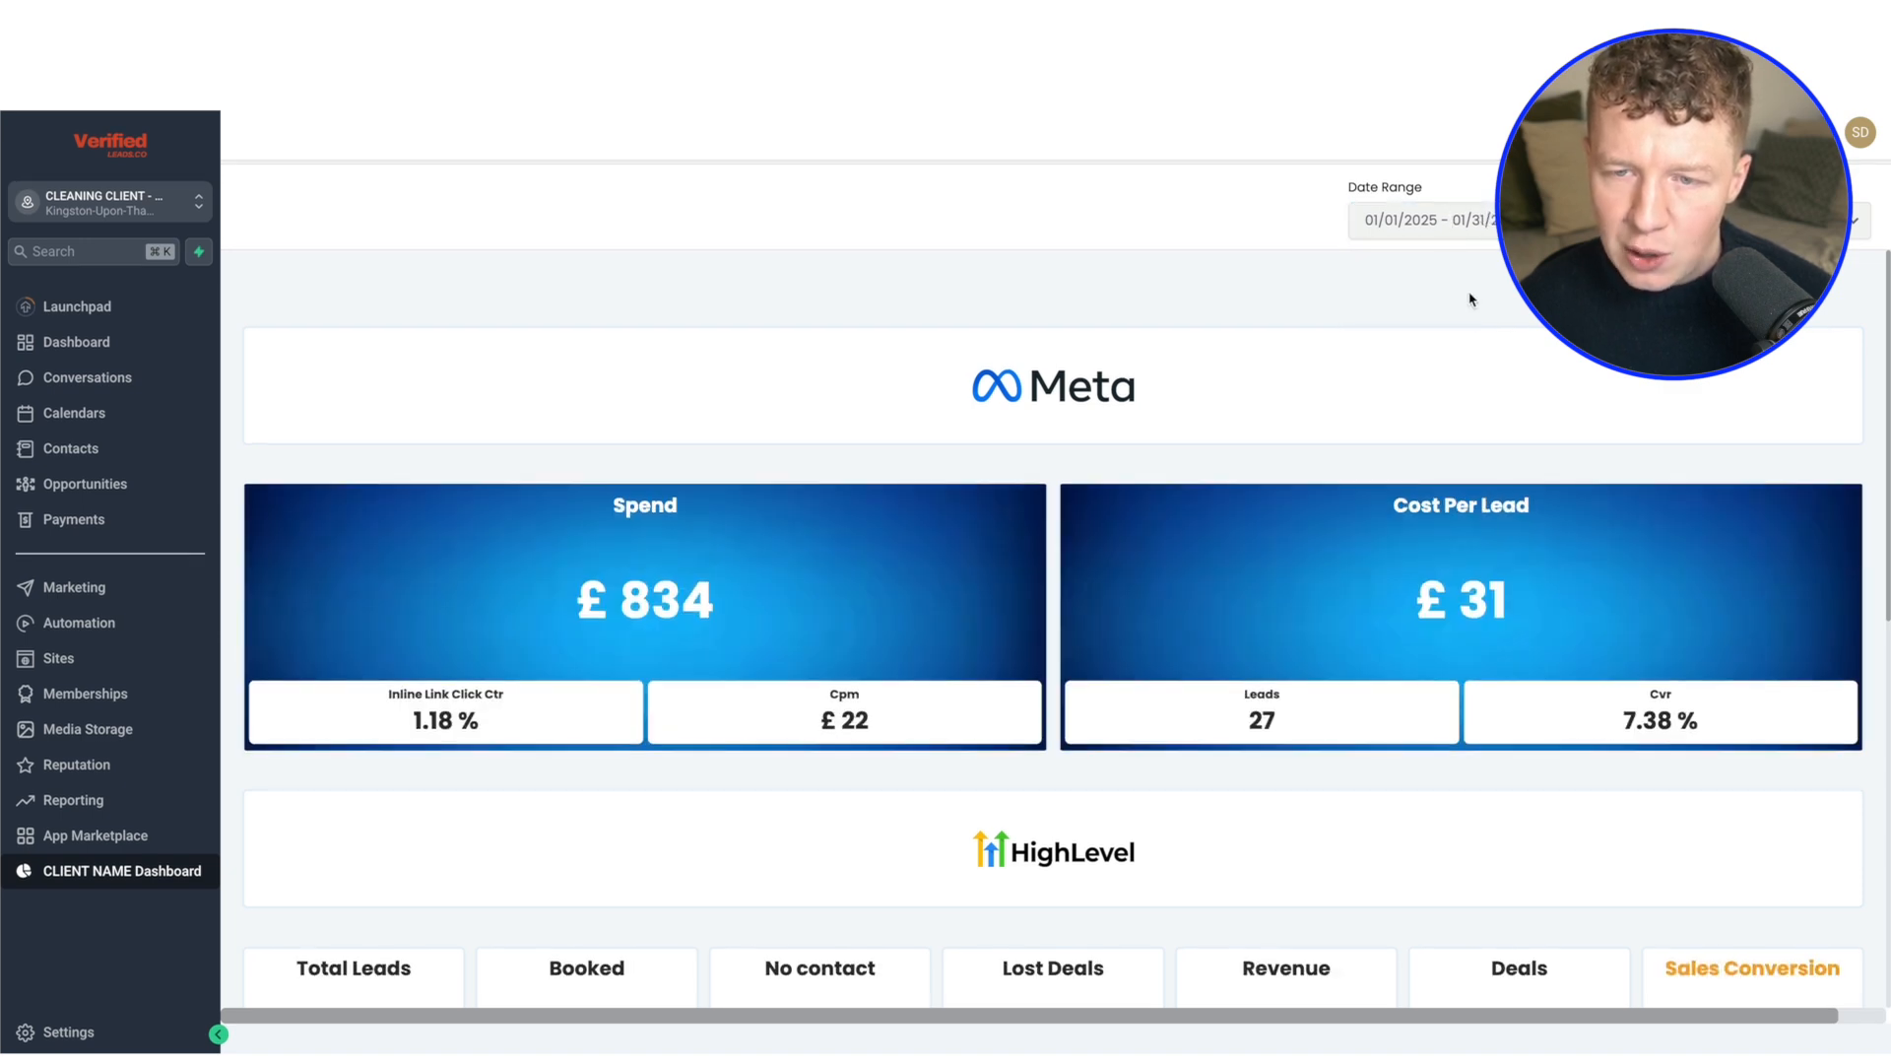
Look through the embedded dashboard's ad metrics, HighLevel figures, pipeline chart and lead table
scroll(1396, 360, down, 5)
scroll(1397, 354, down, 3)
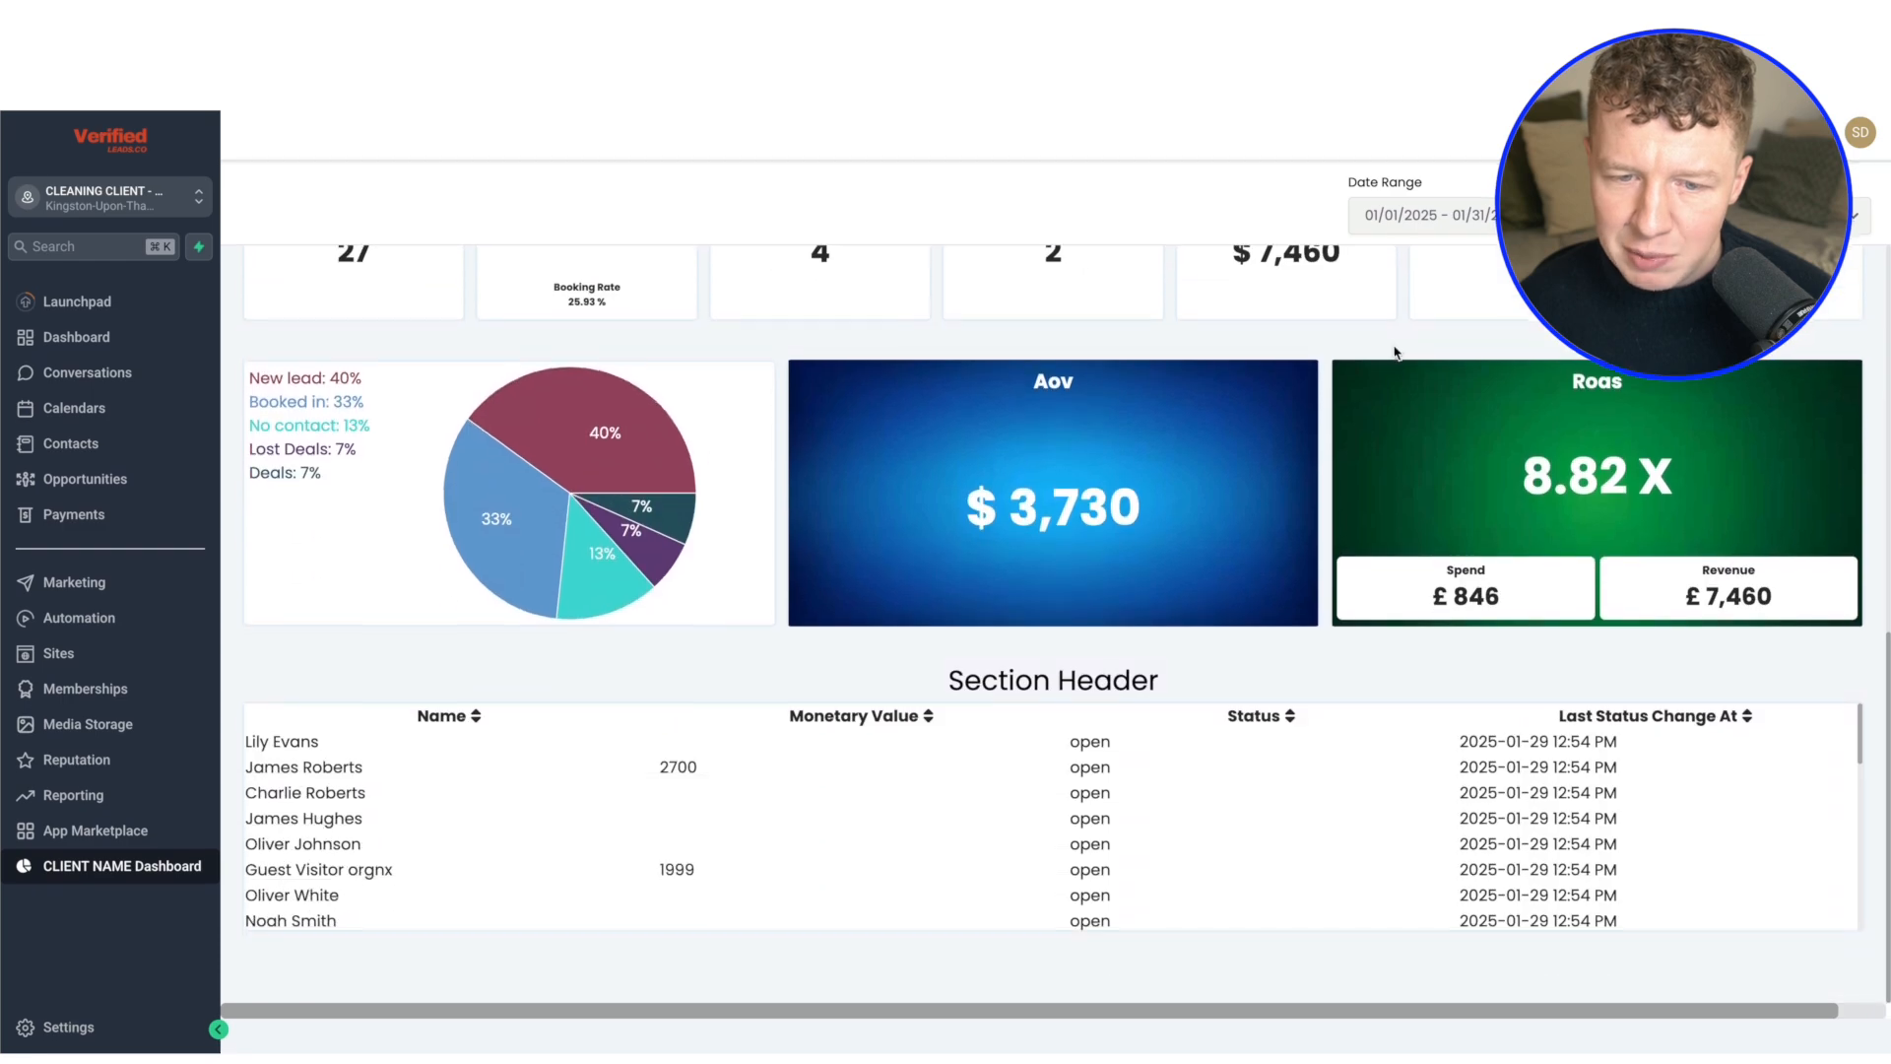
scroll(1392, 355, up, 8)
scroll(1379, 360, down, 8)
scroll(1369, 364, up, 7)
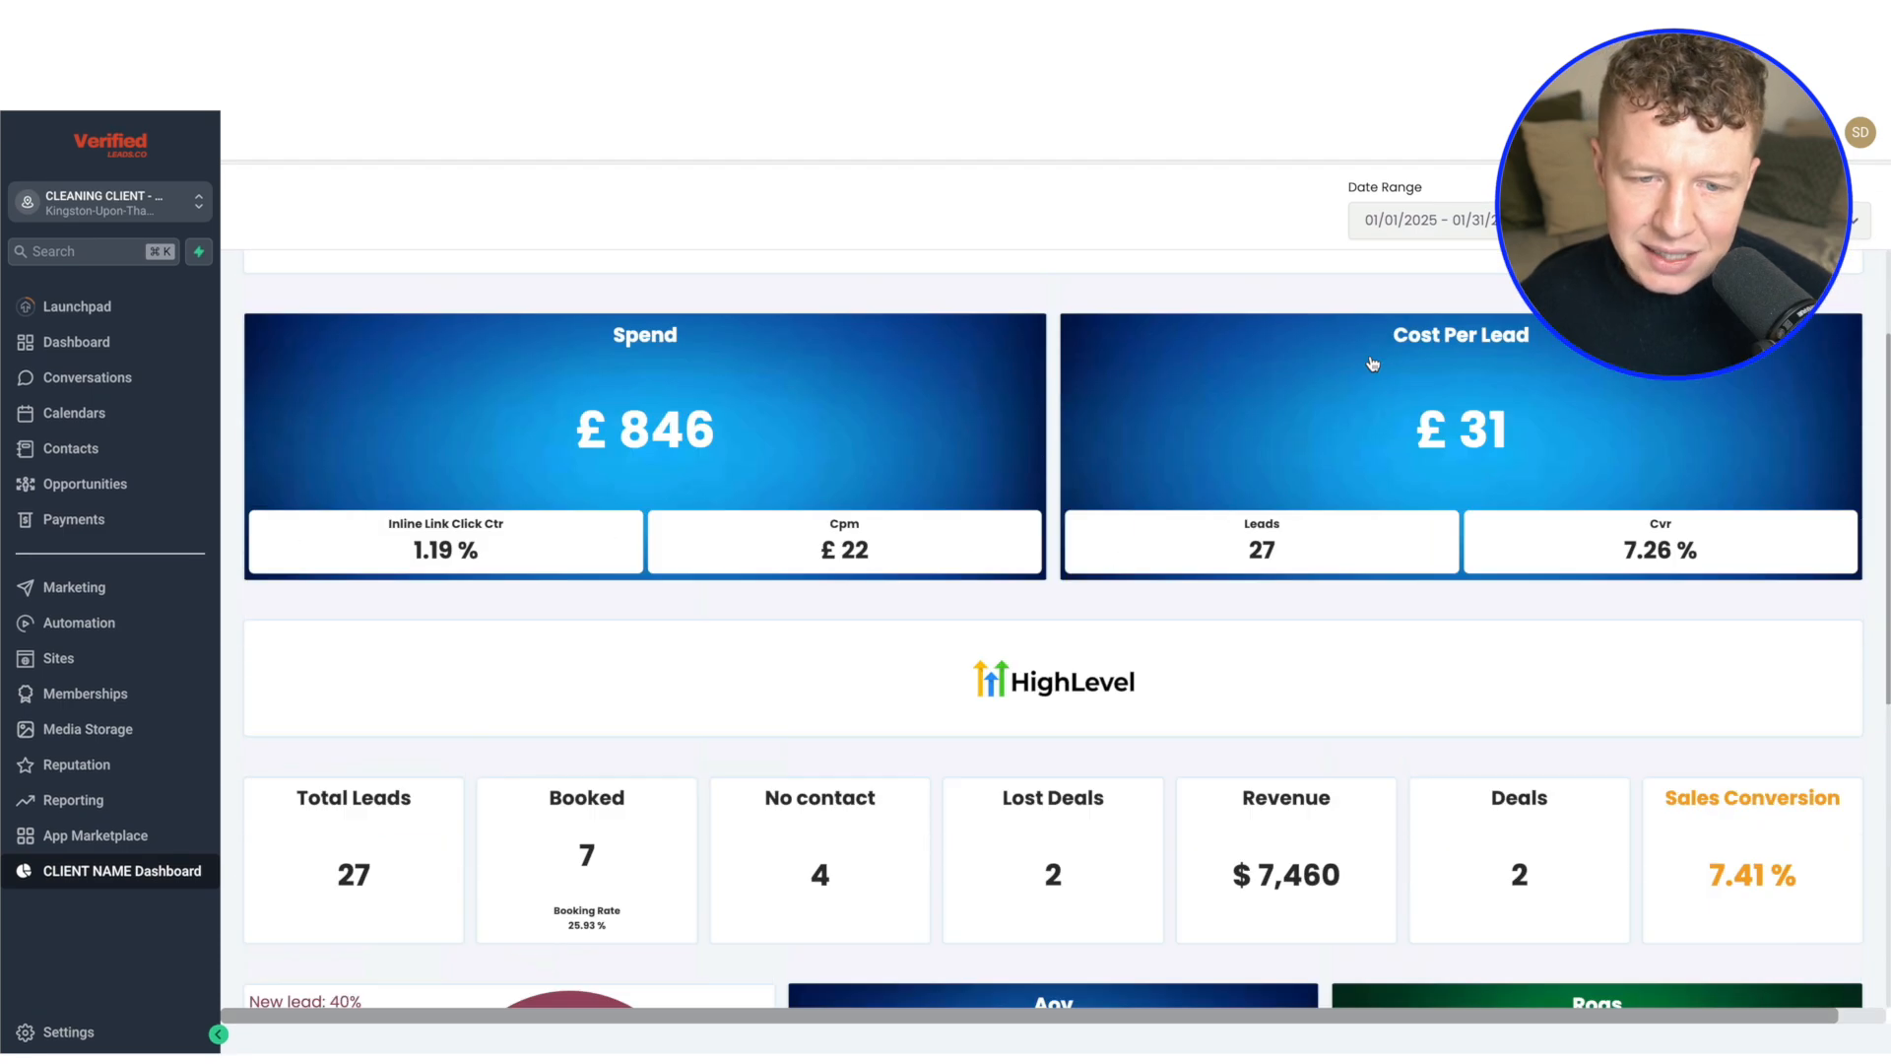